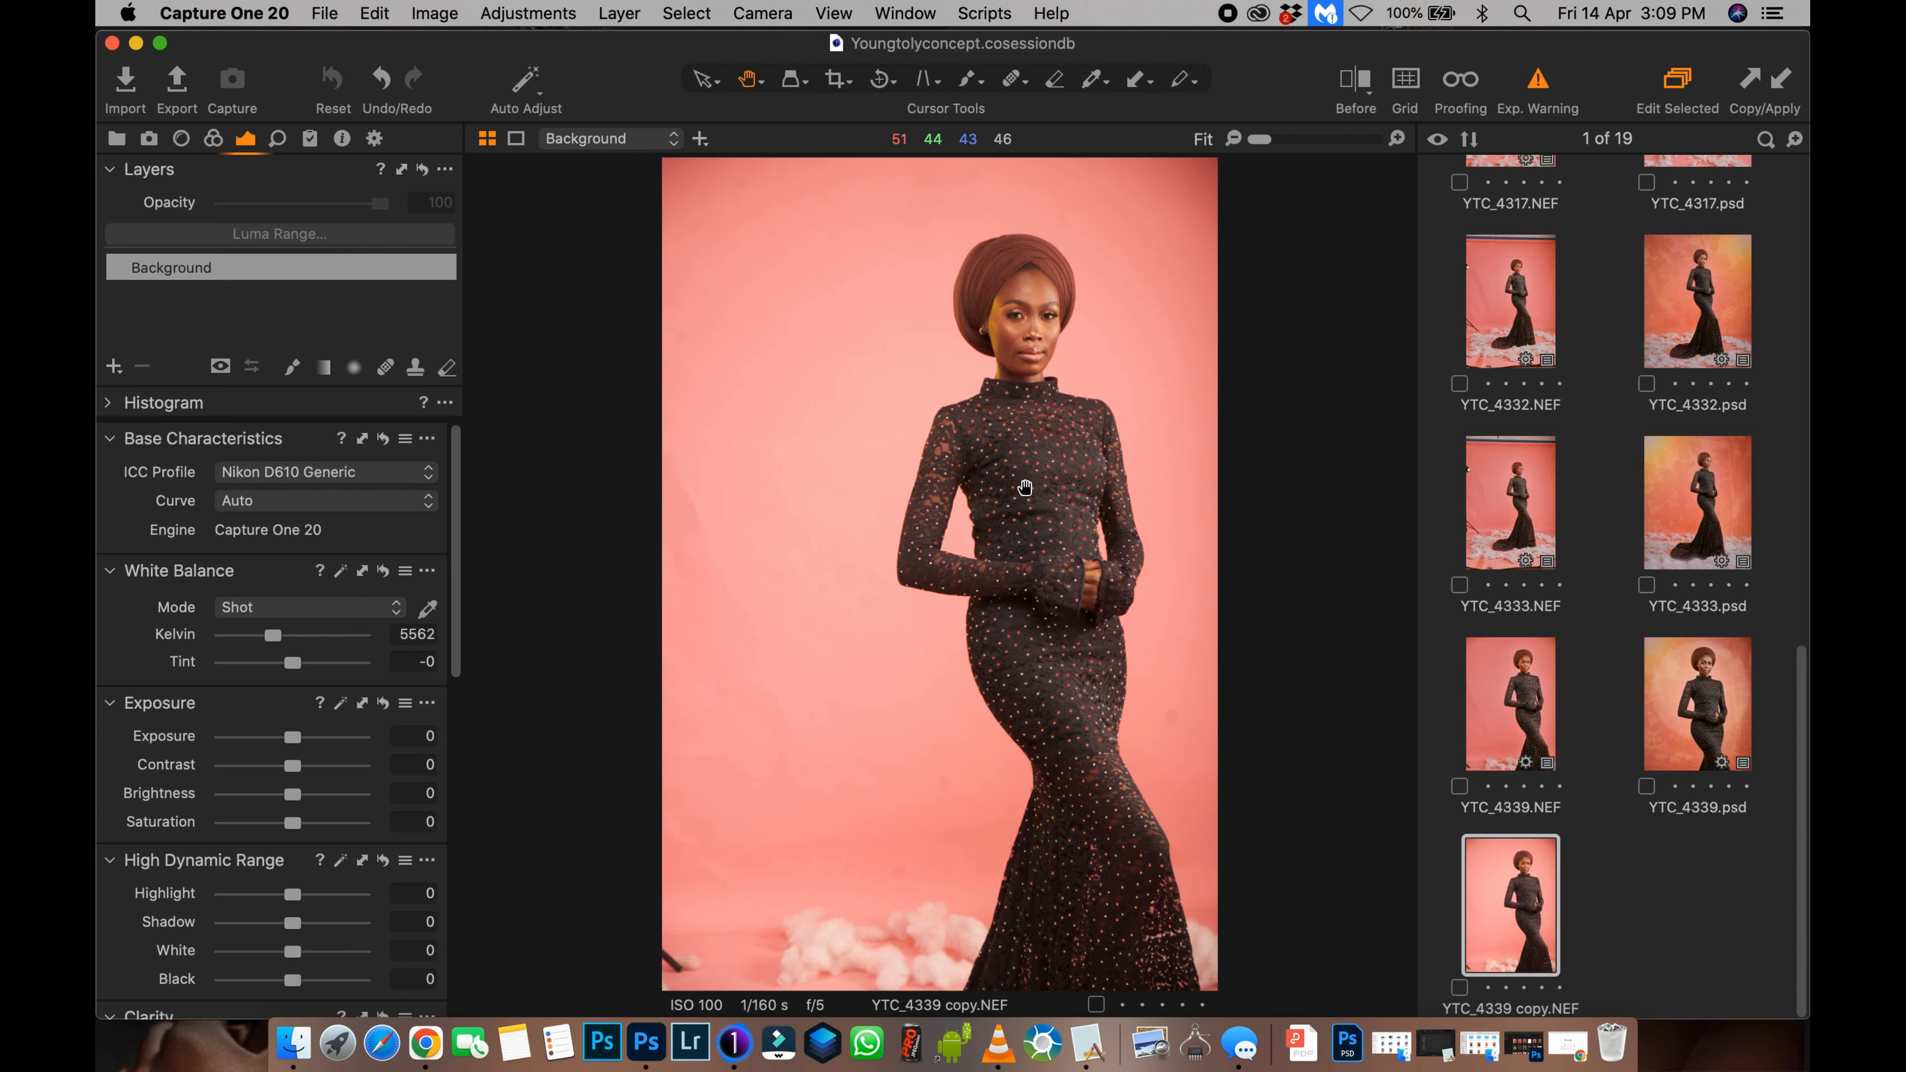
Step: Inspect the unedited YTC_4339 copy.NEF up close from the face down the dress, and return to the fitted view
key("super+plus")
key("super+plus")
key("super+plus")
key("super+plus")
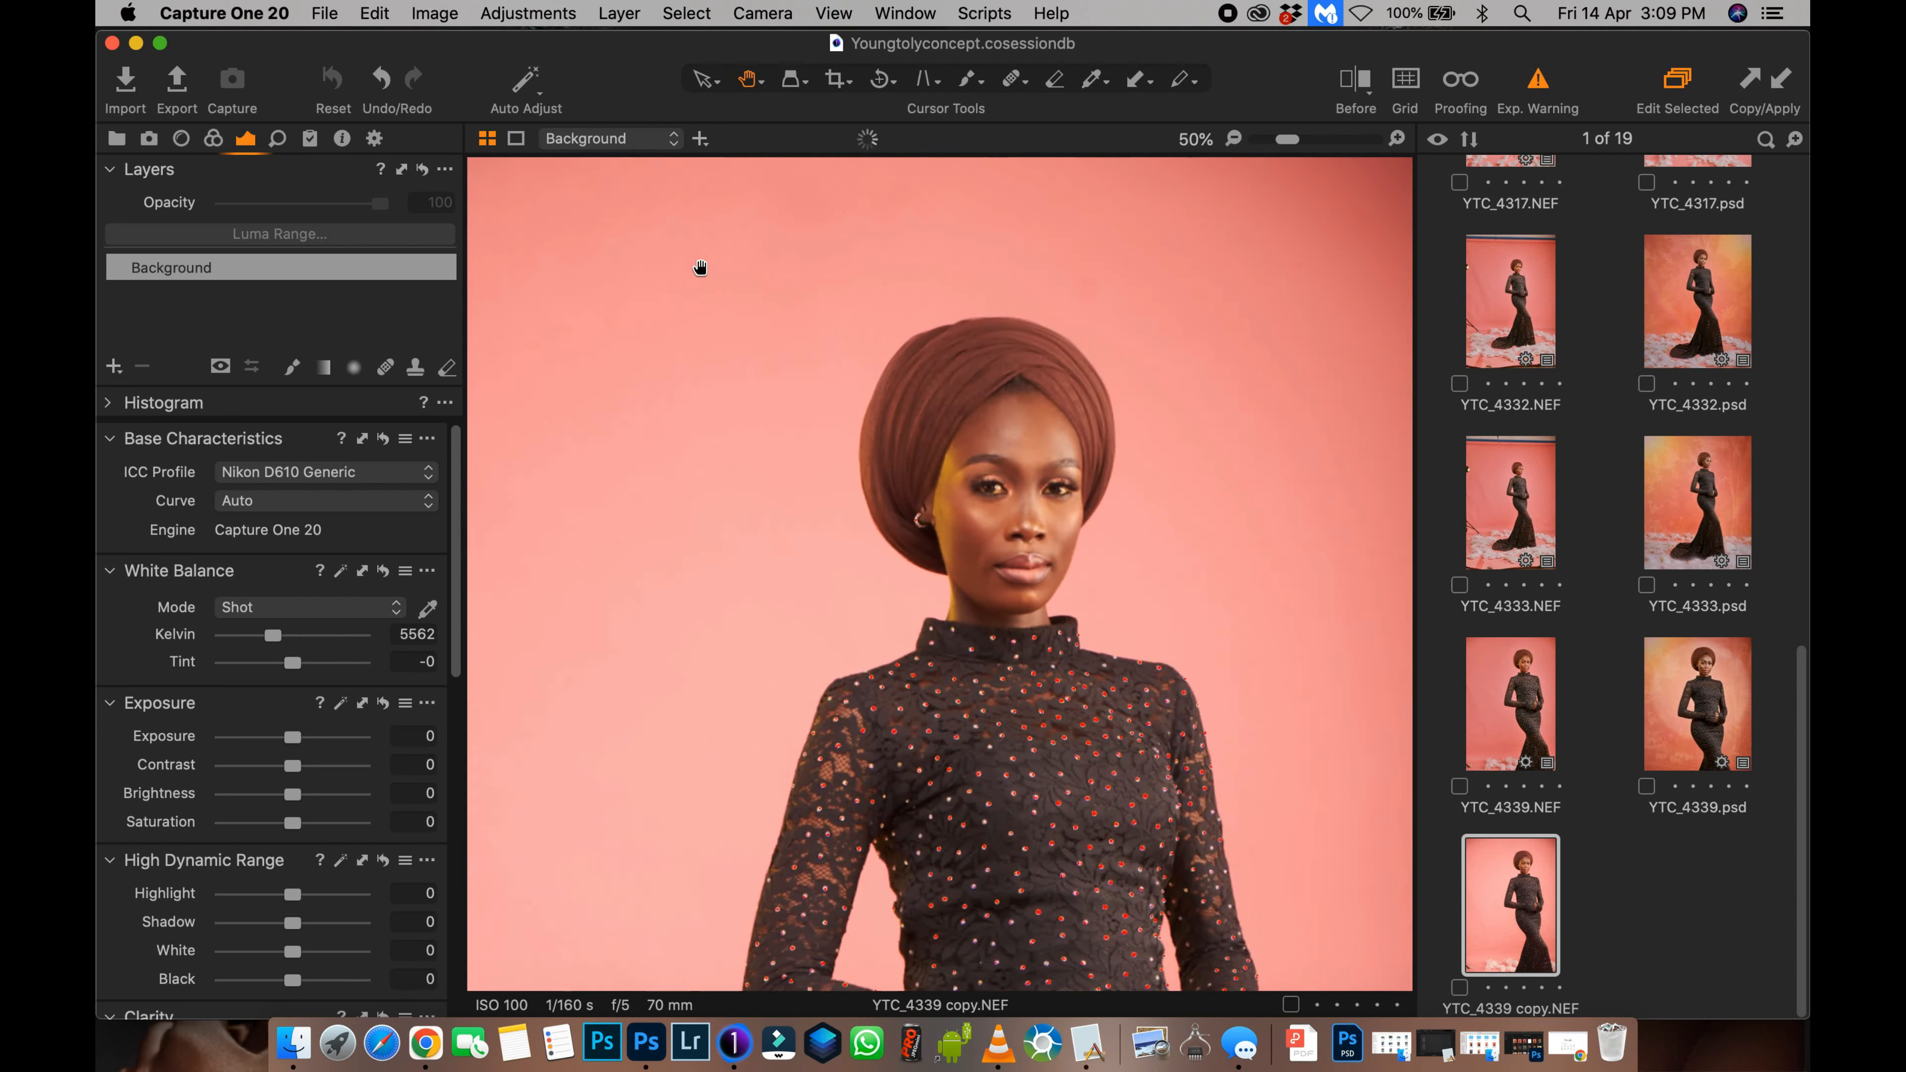
left_click_drag(856, 706, 868, 413)
left_click_drag(897, 848, 919, 443)
left_click_drag(914, 573, 879, 341)
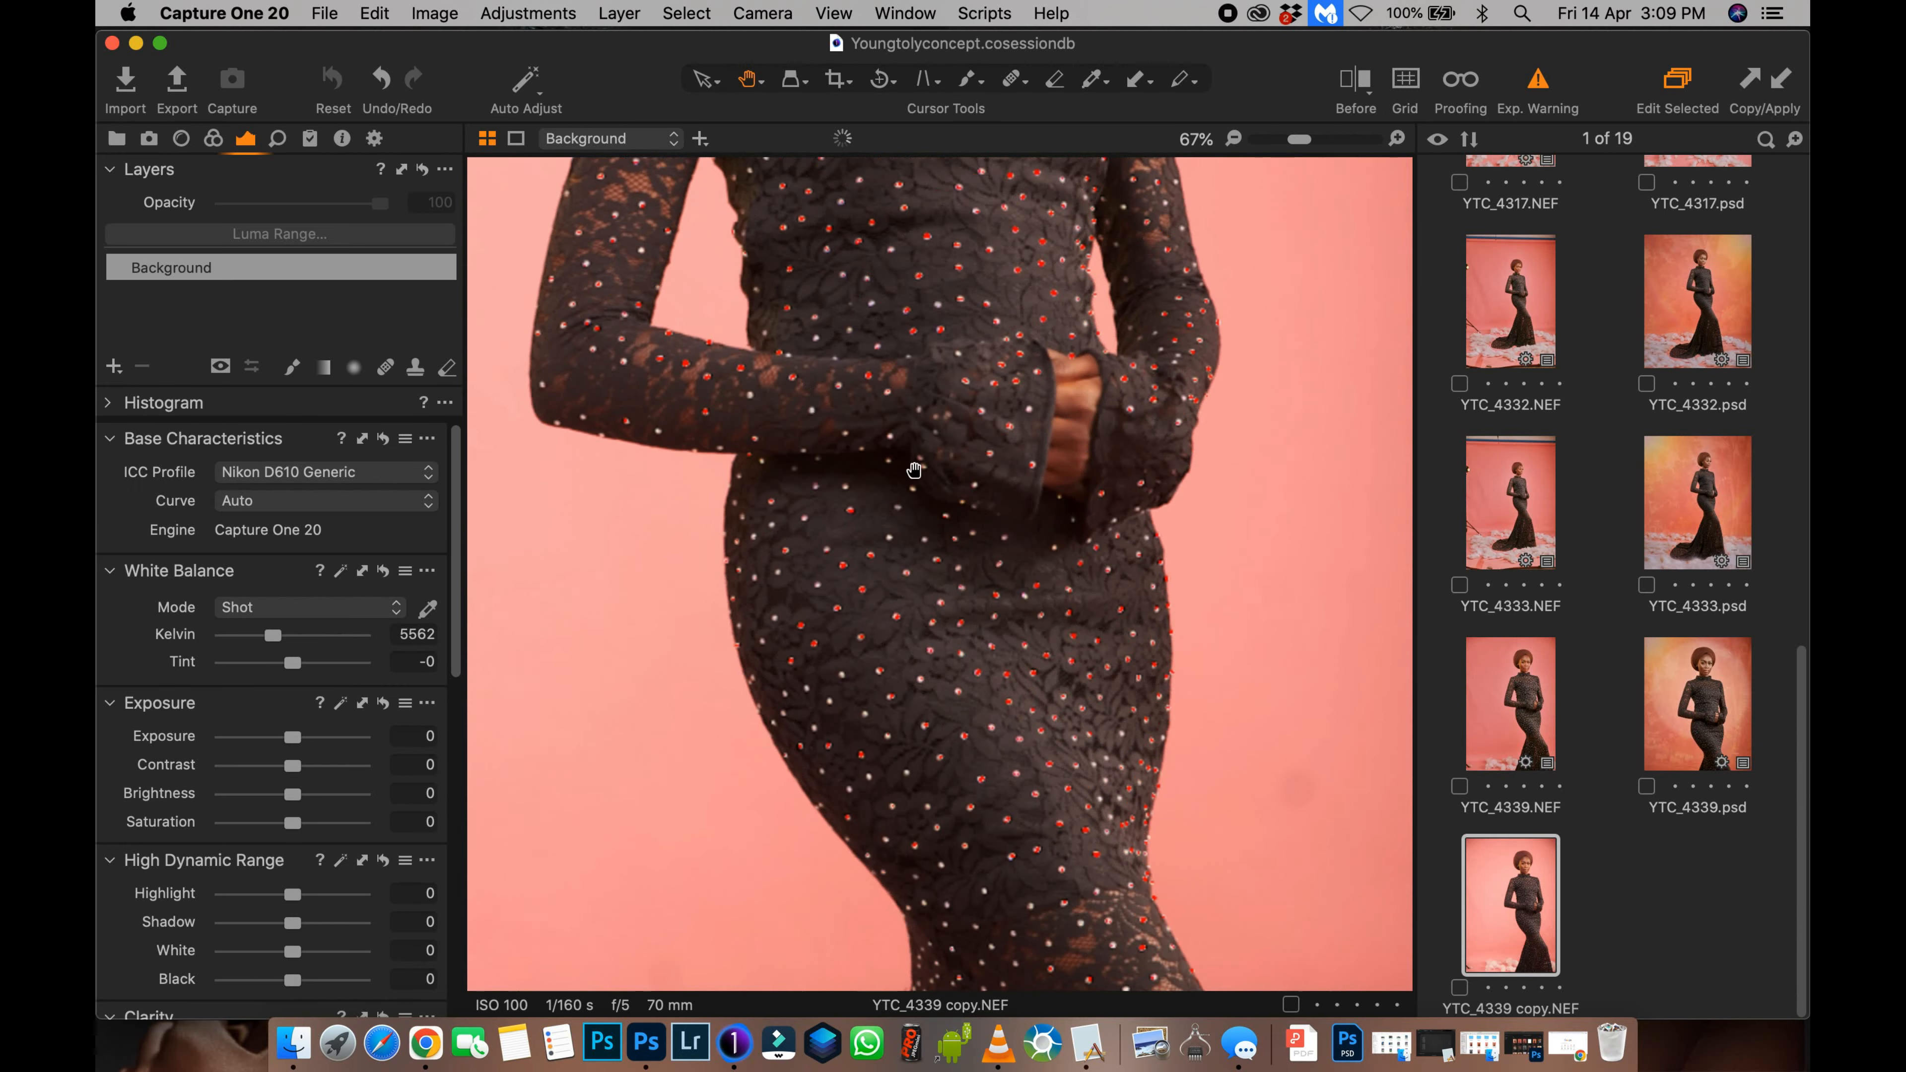
left_click_drag(938, 855, 1021, 609)
key("super+minus")
key("super+0")
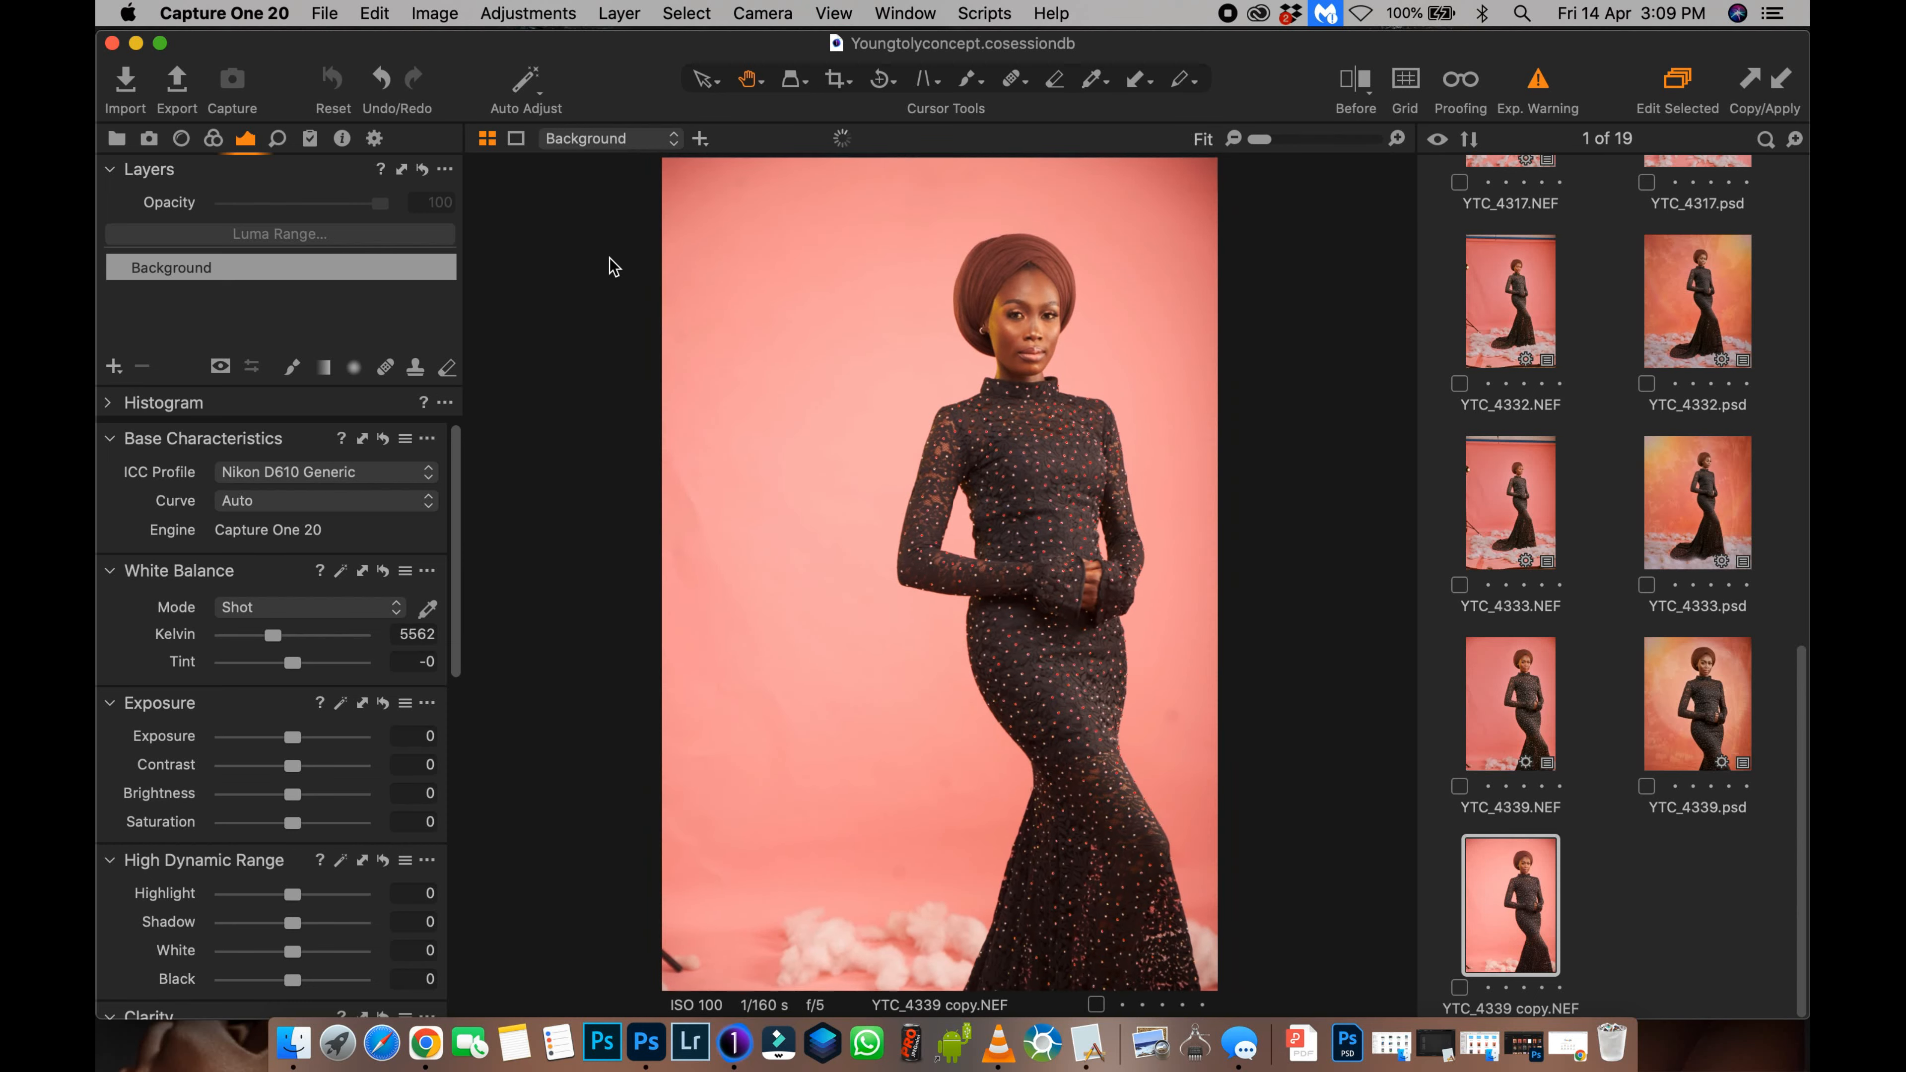
Step: View the unedited photo in full screen, and return to the normal window
key("super+minus")
key("alt+super+f")
mouse_move(97, 513)
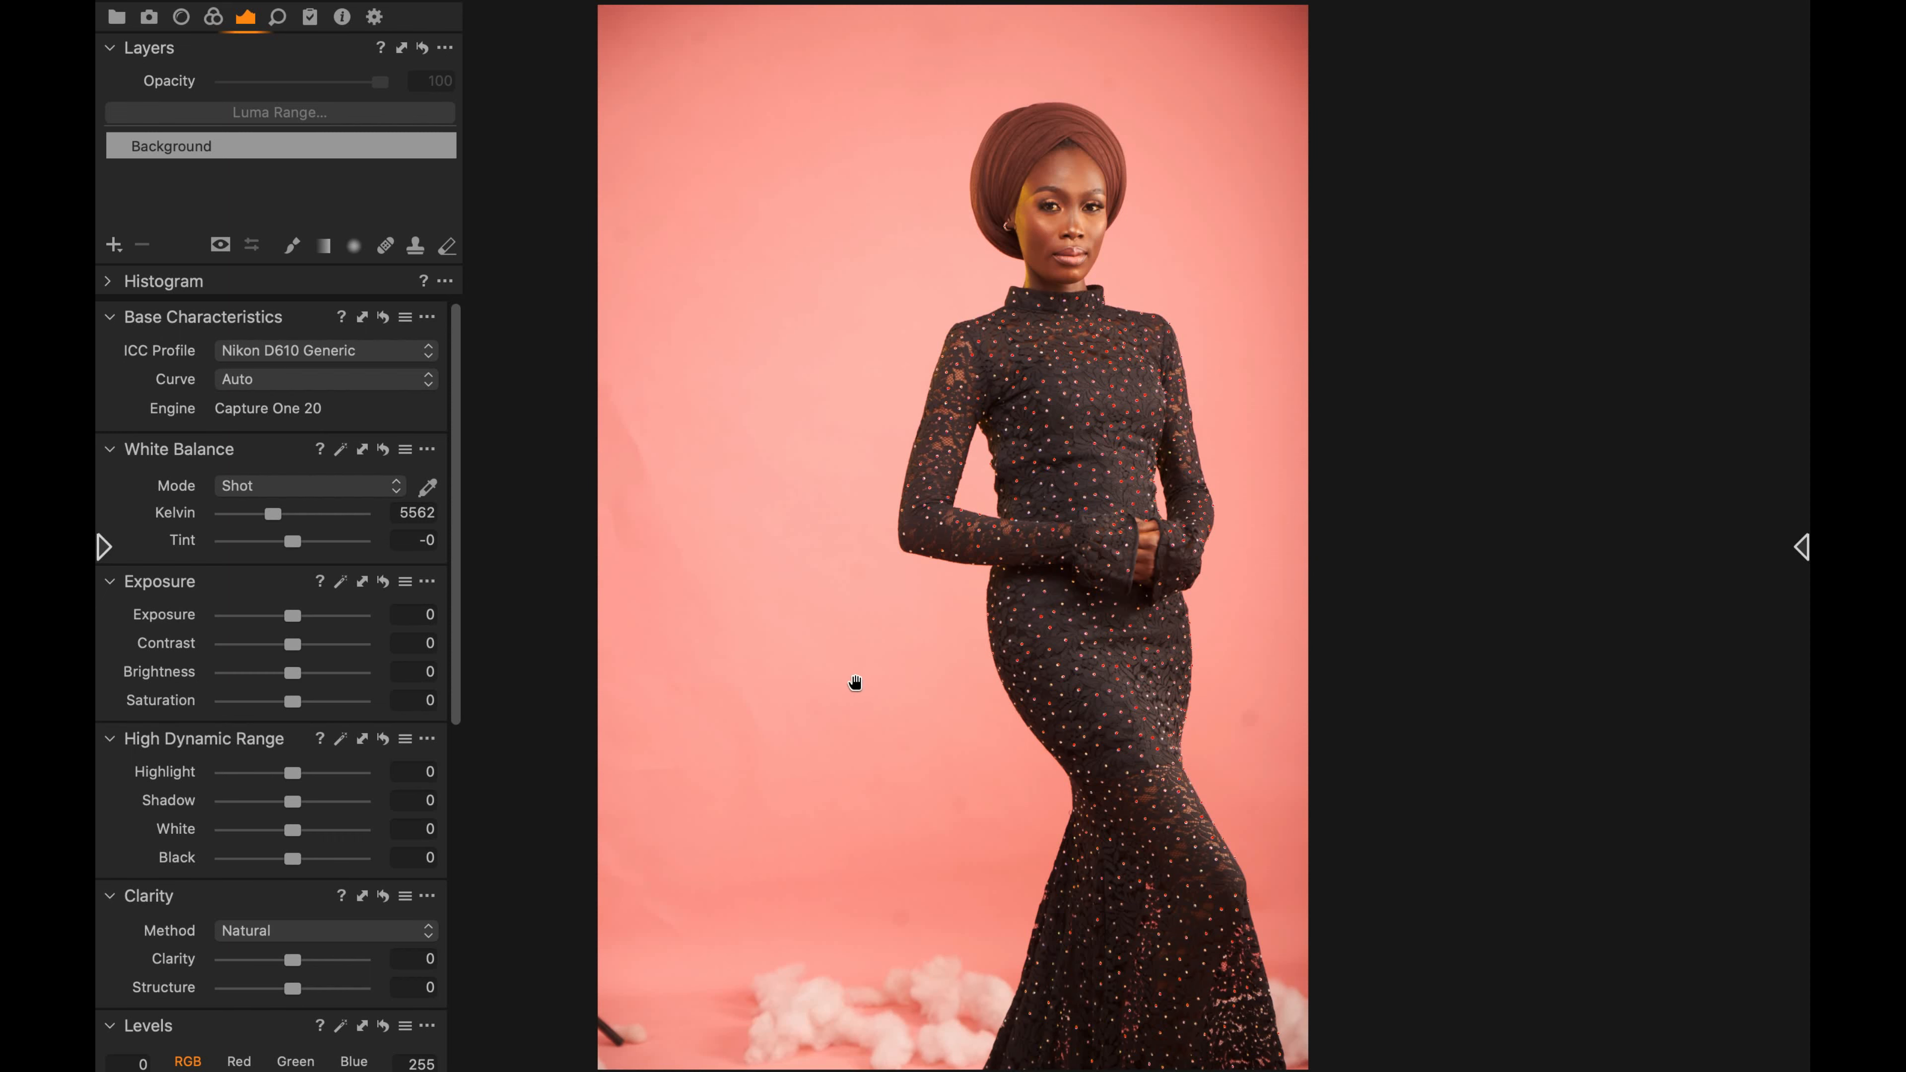
key("alt+super+f")
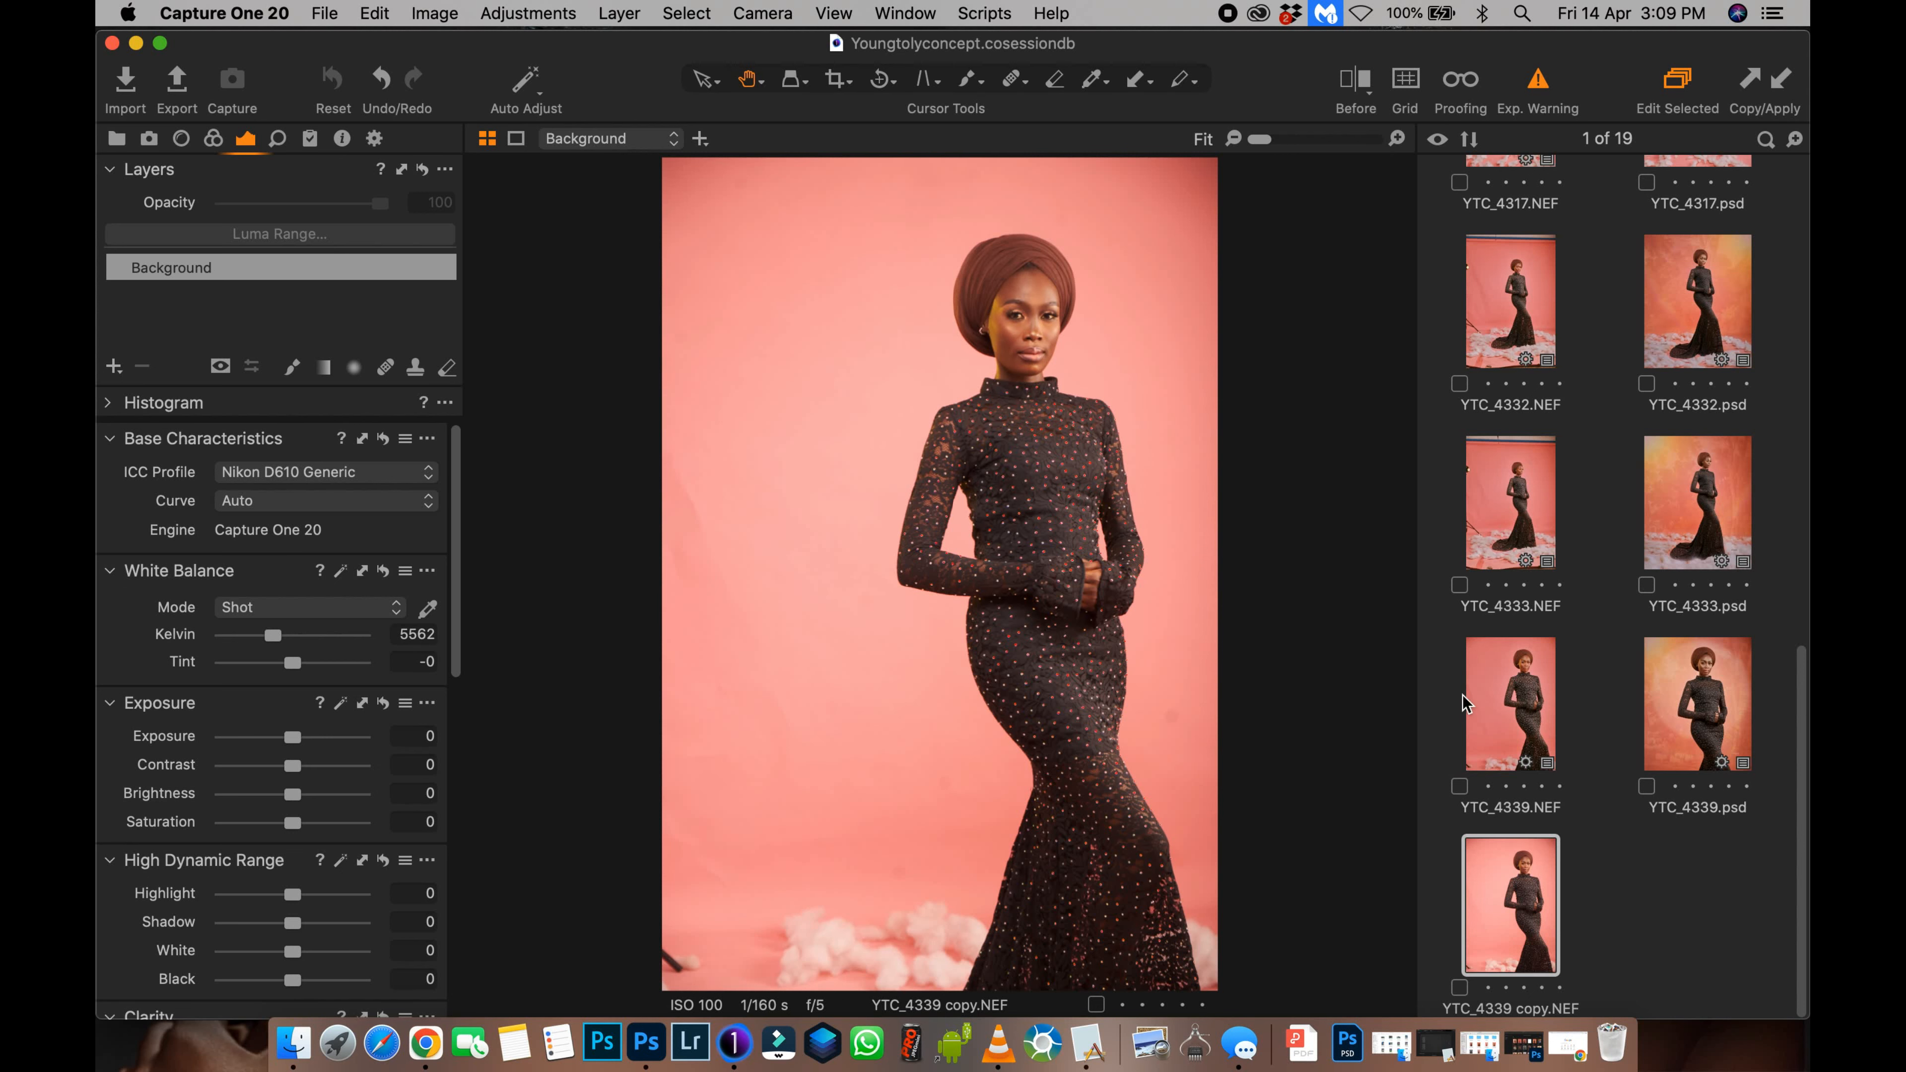
Step: Review the session's shots from YTC_4339.NEF back to YTC_4275.NEF
left_click(1529, 702)
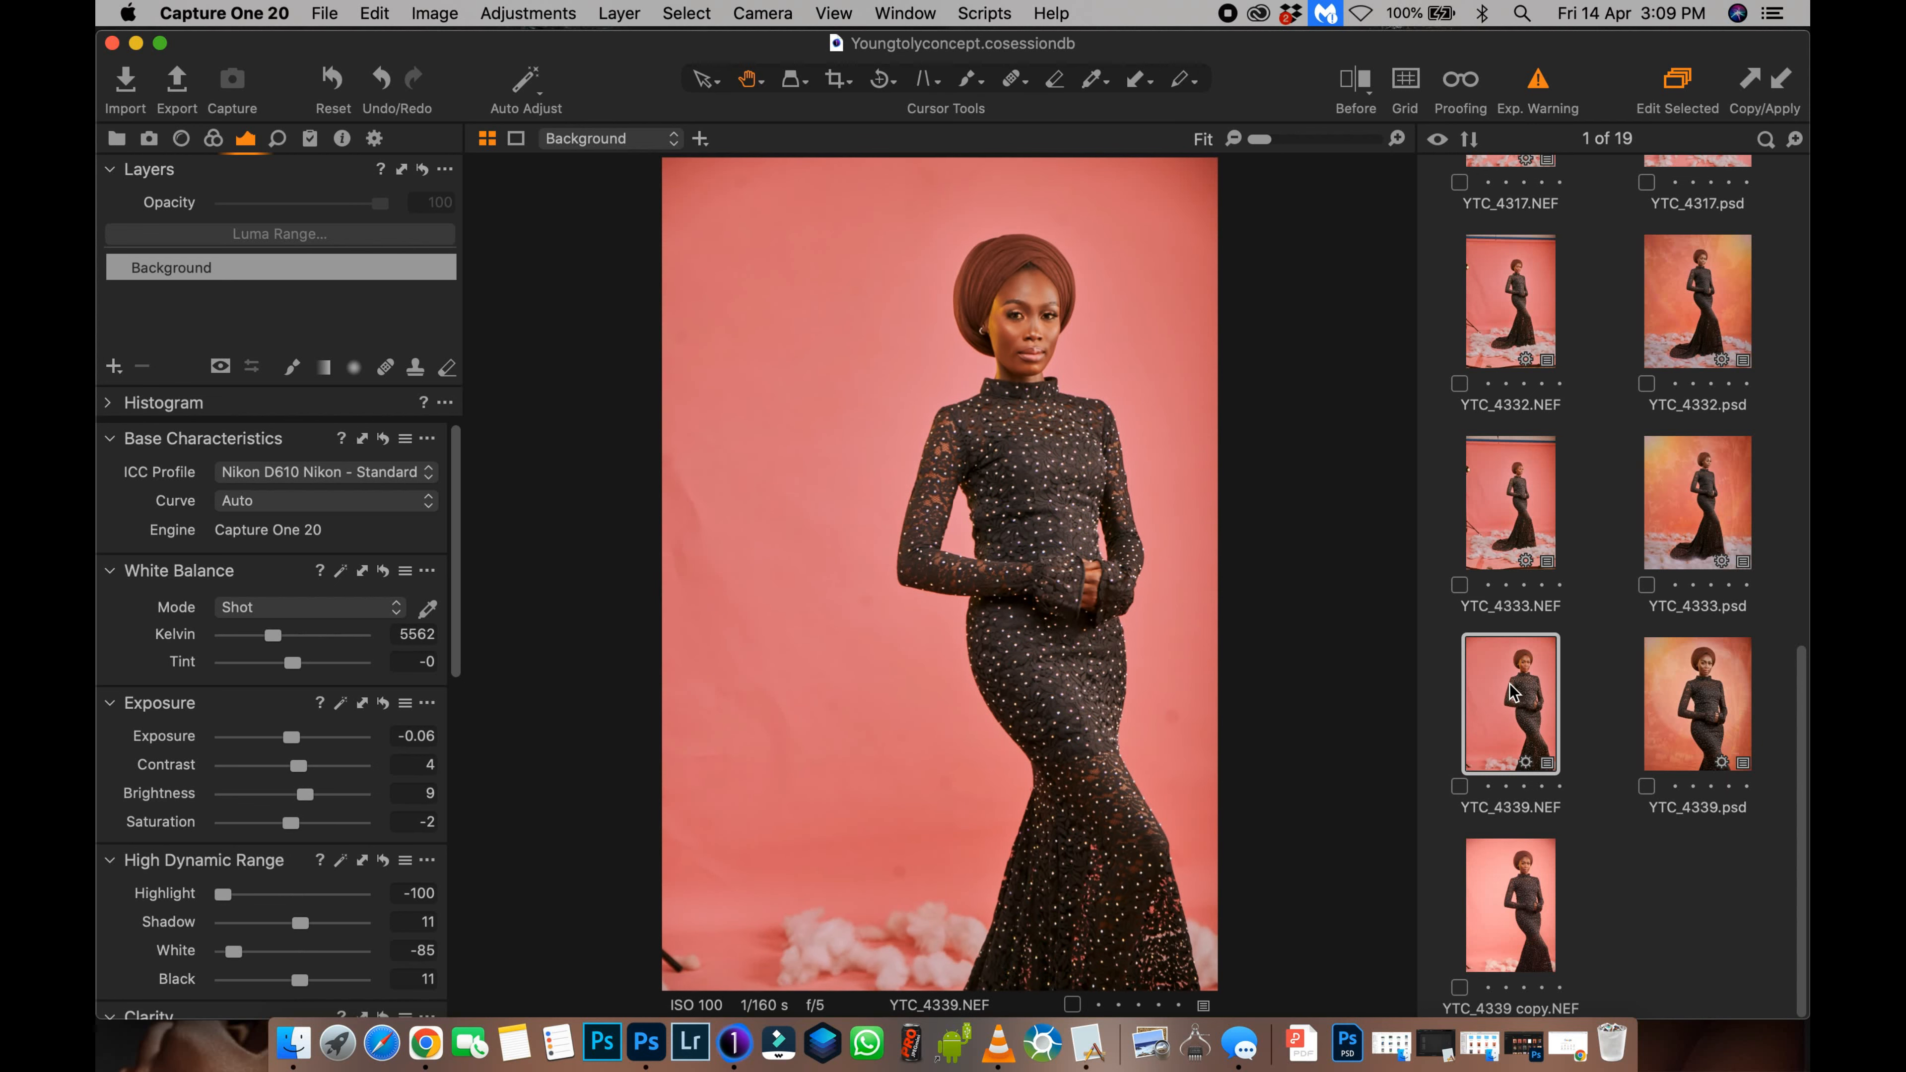
key("Up")
key("Up")
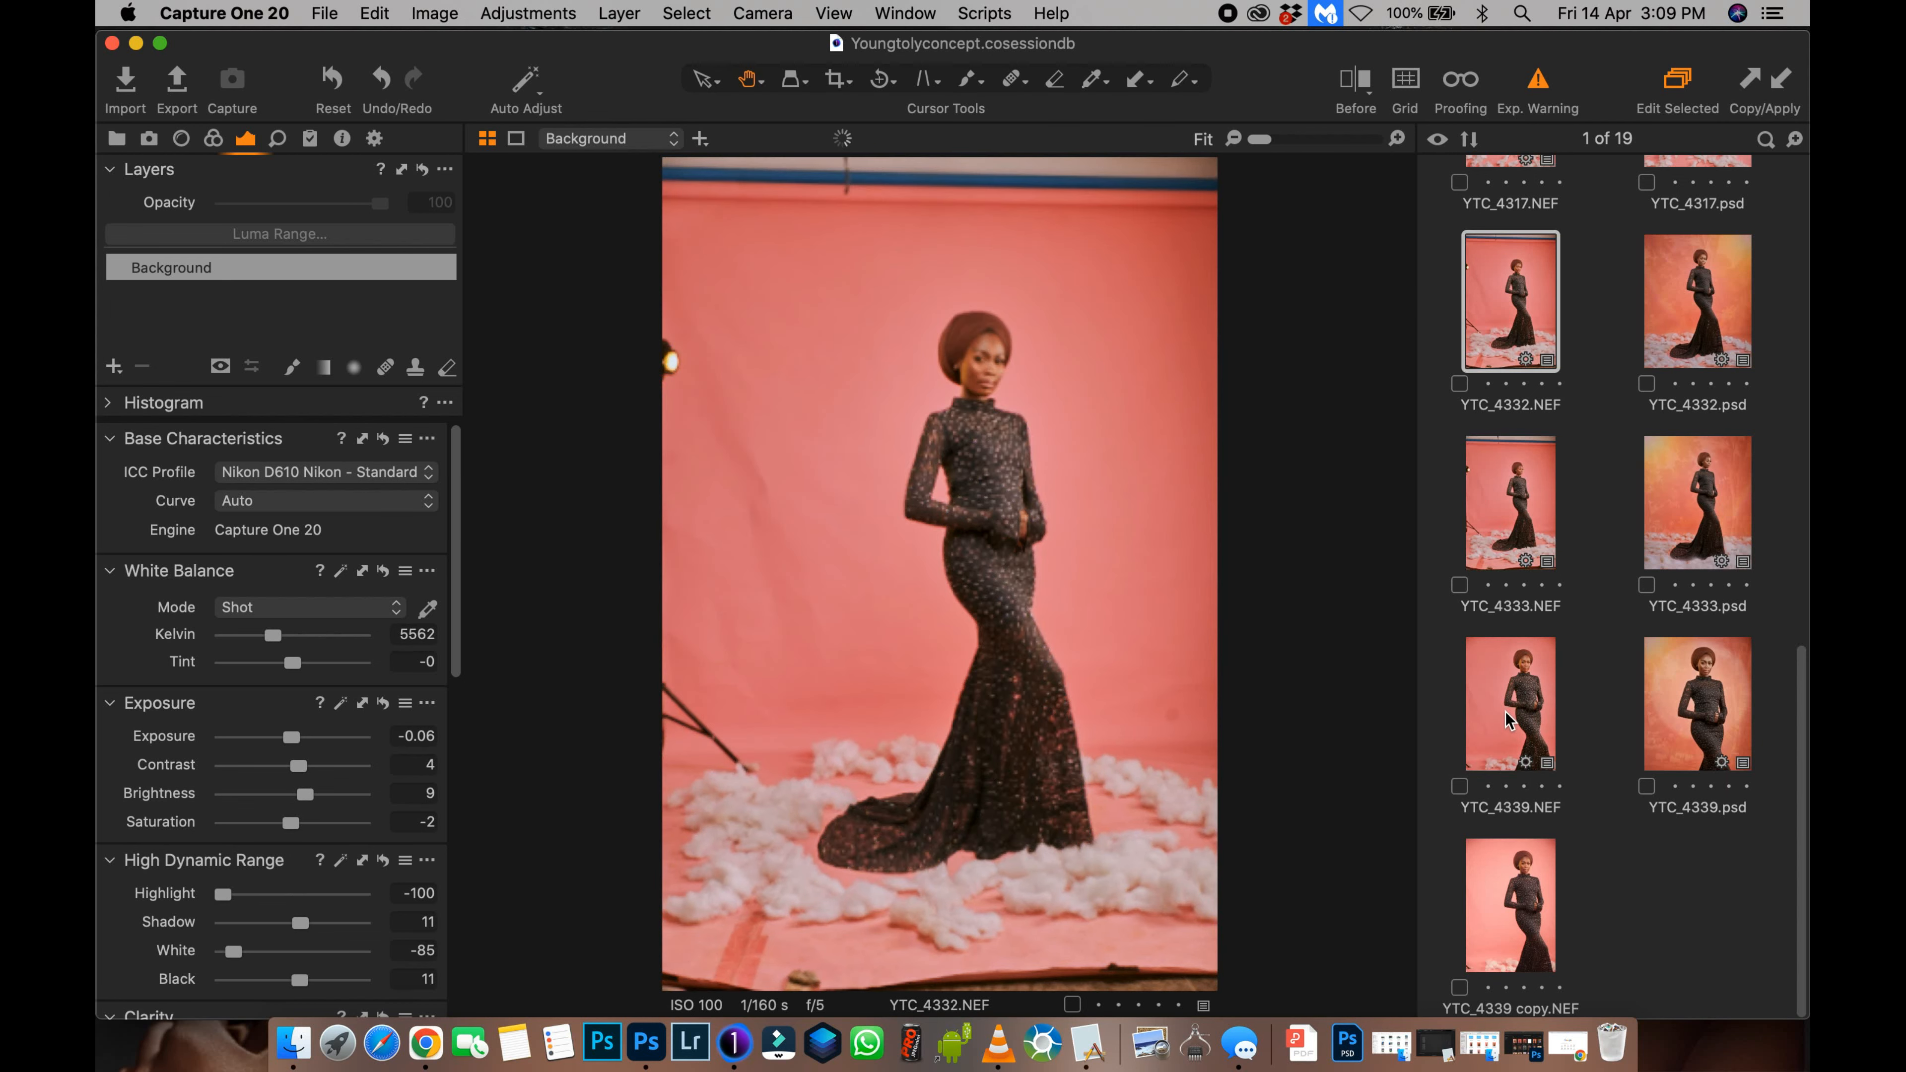
key("Up")
key("Up")
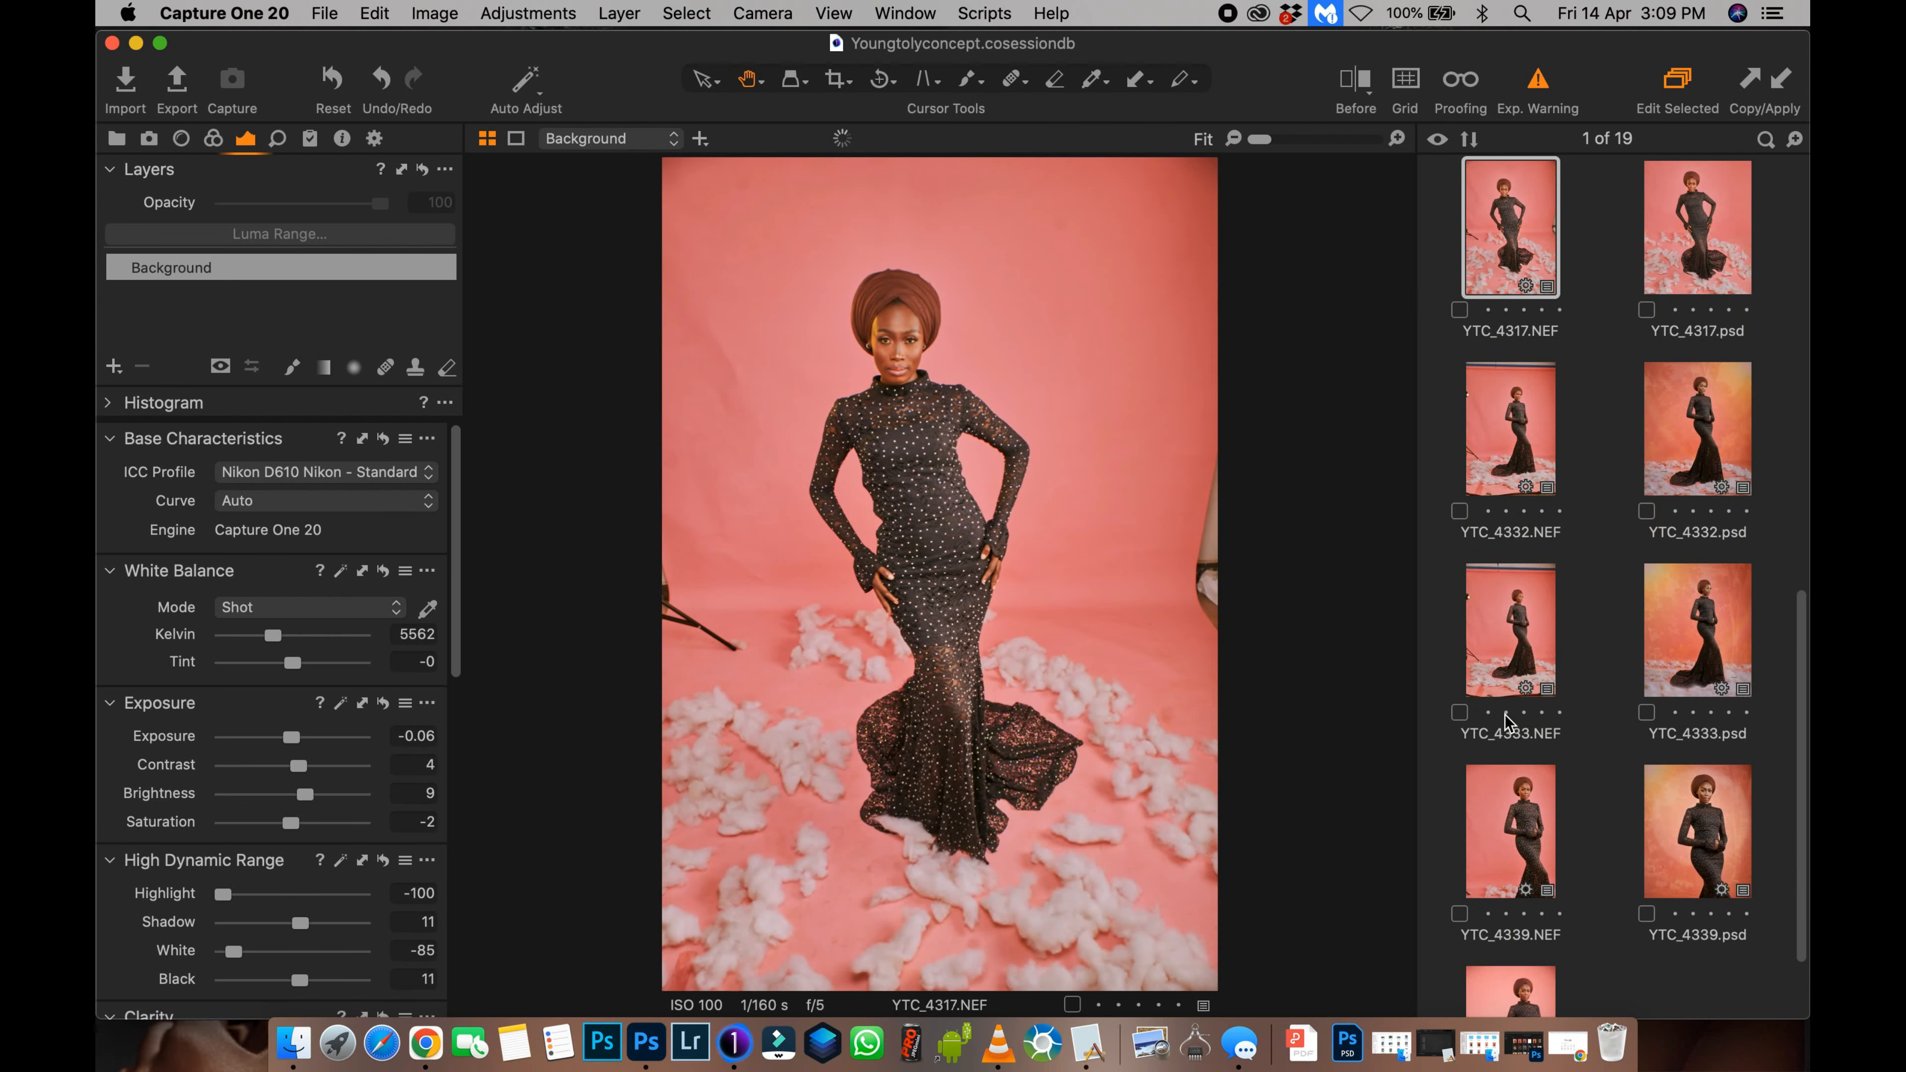
key("Up")
key("Up")
key("Up")
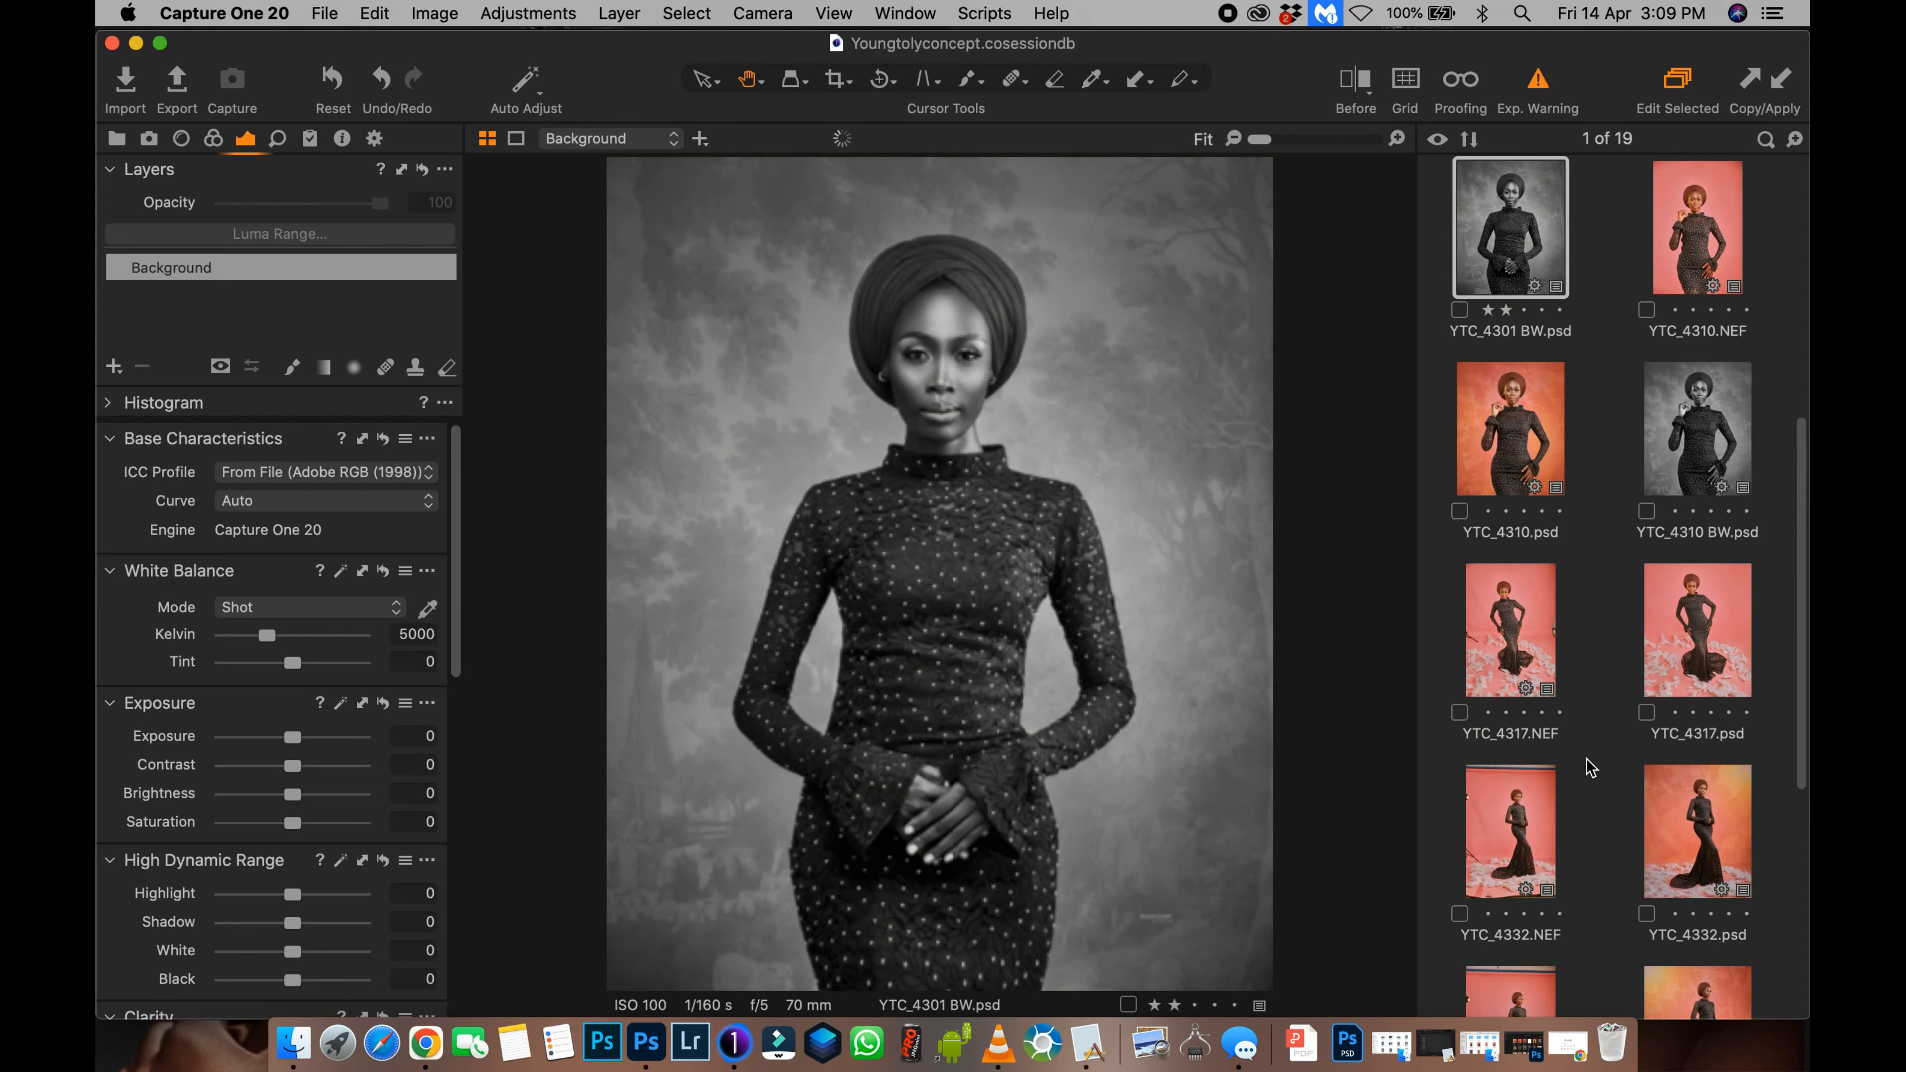
key("Up")
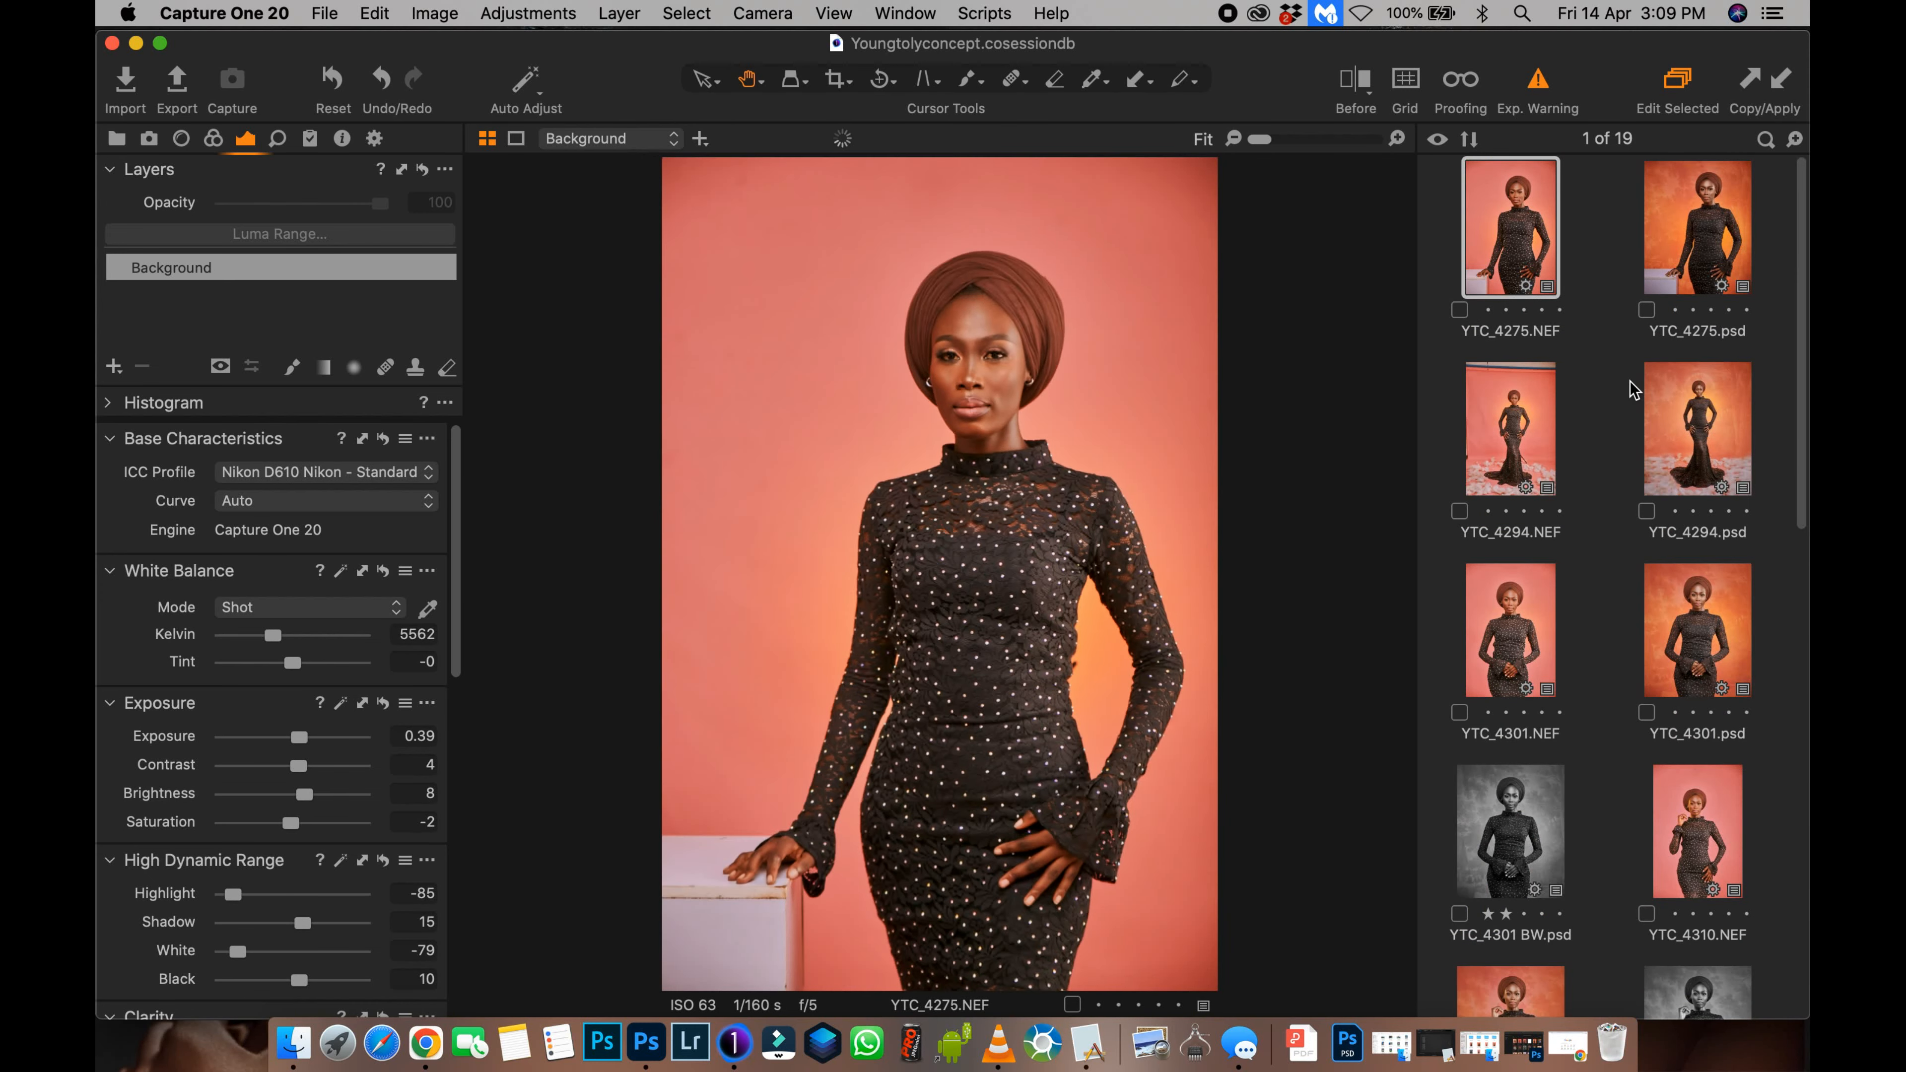
Step: Review the shots forward from YTC_4294.NEF to YTC_4317.NEF
left_click(1505, 416)
key("Down")
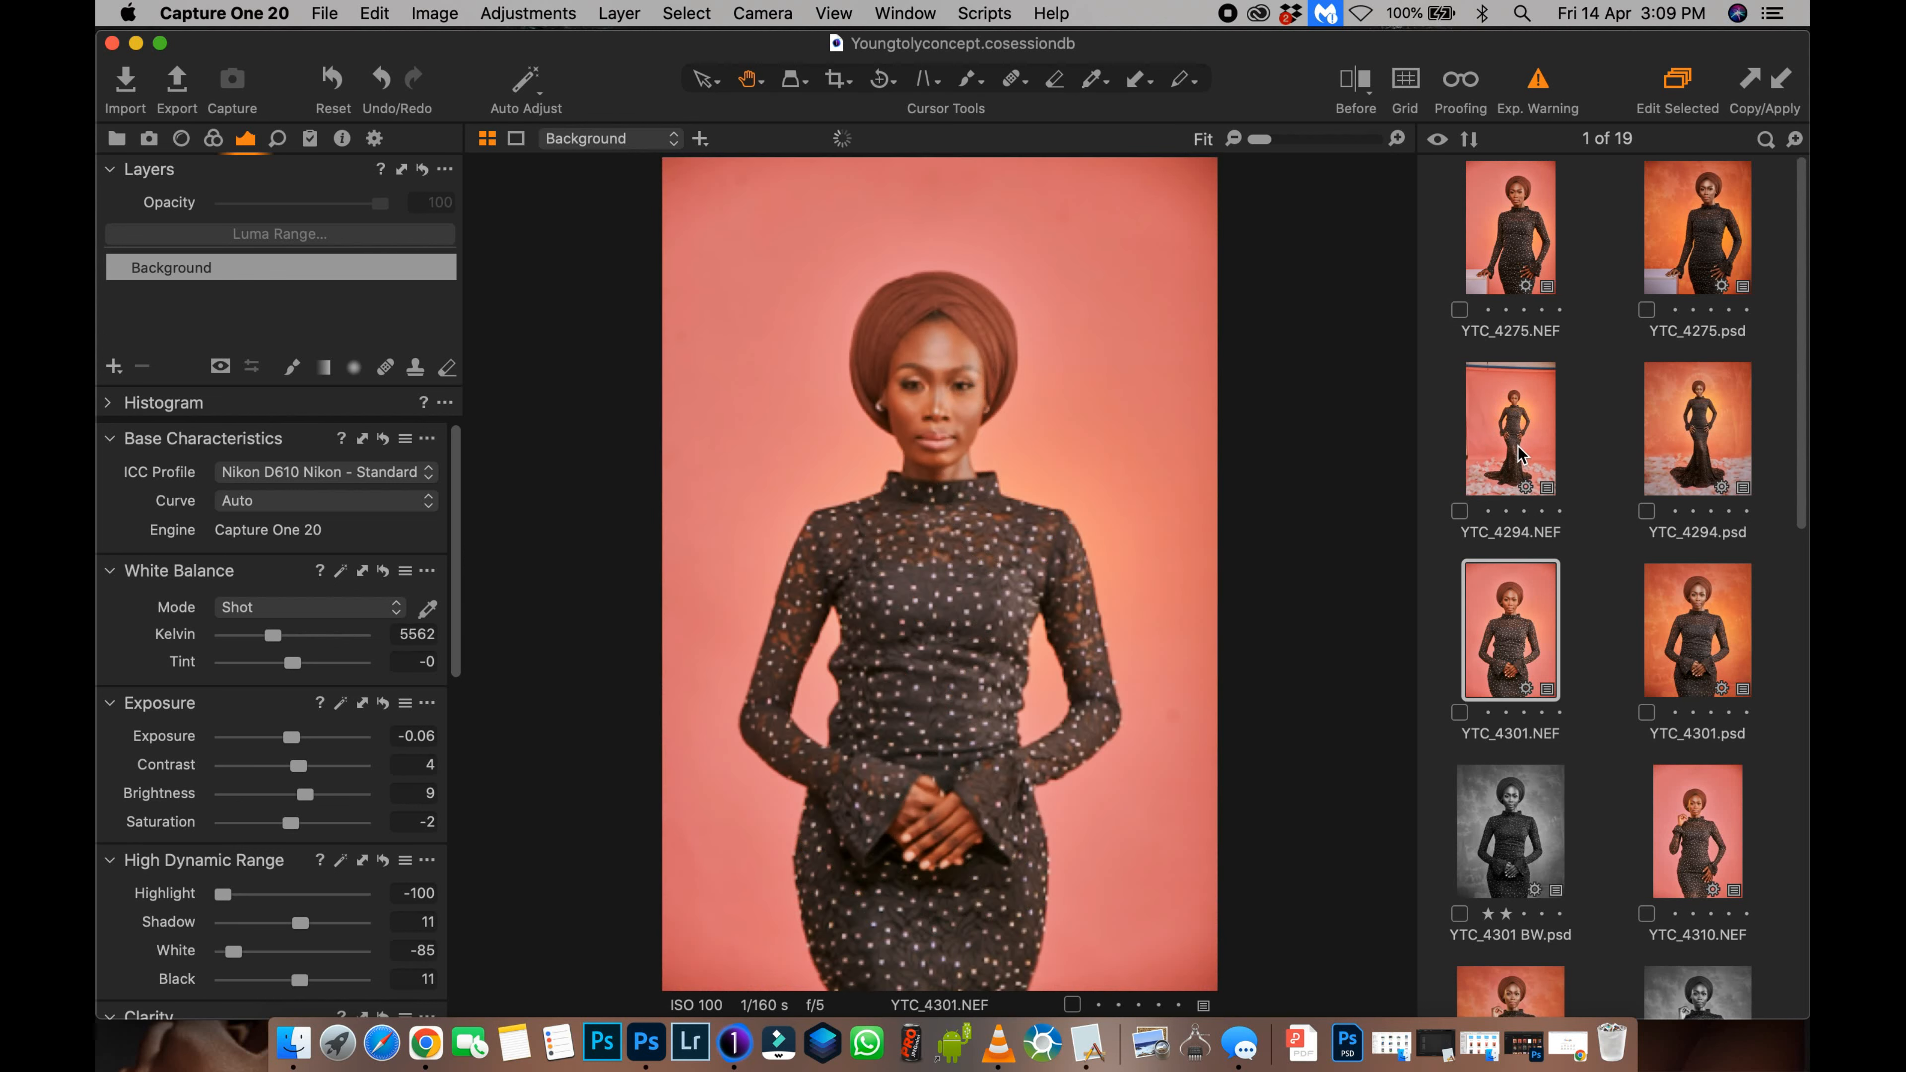
scroll(1797, 498, "down", 3)
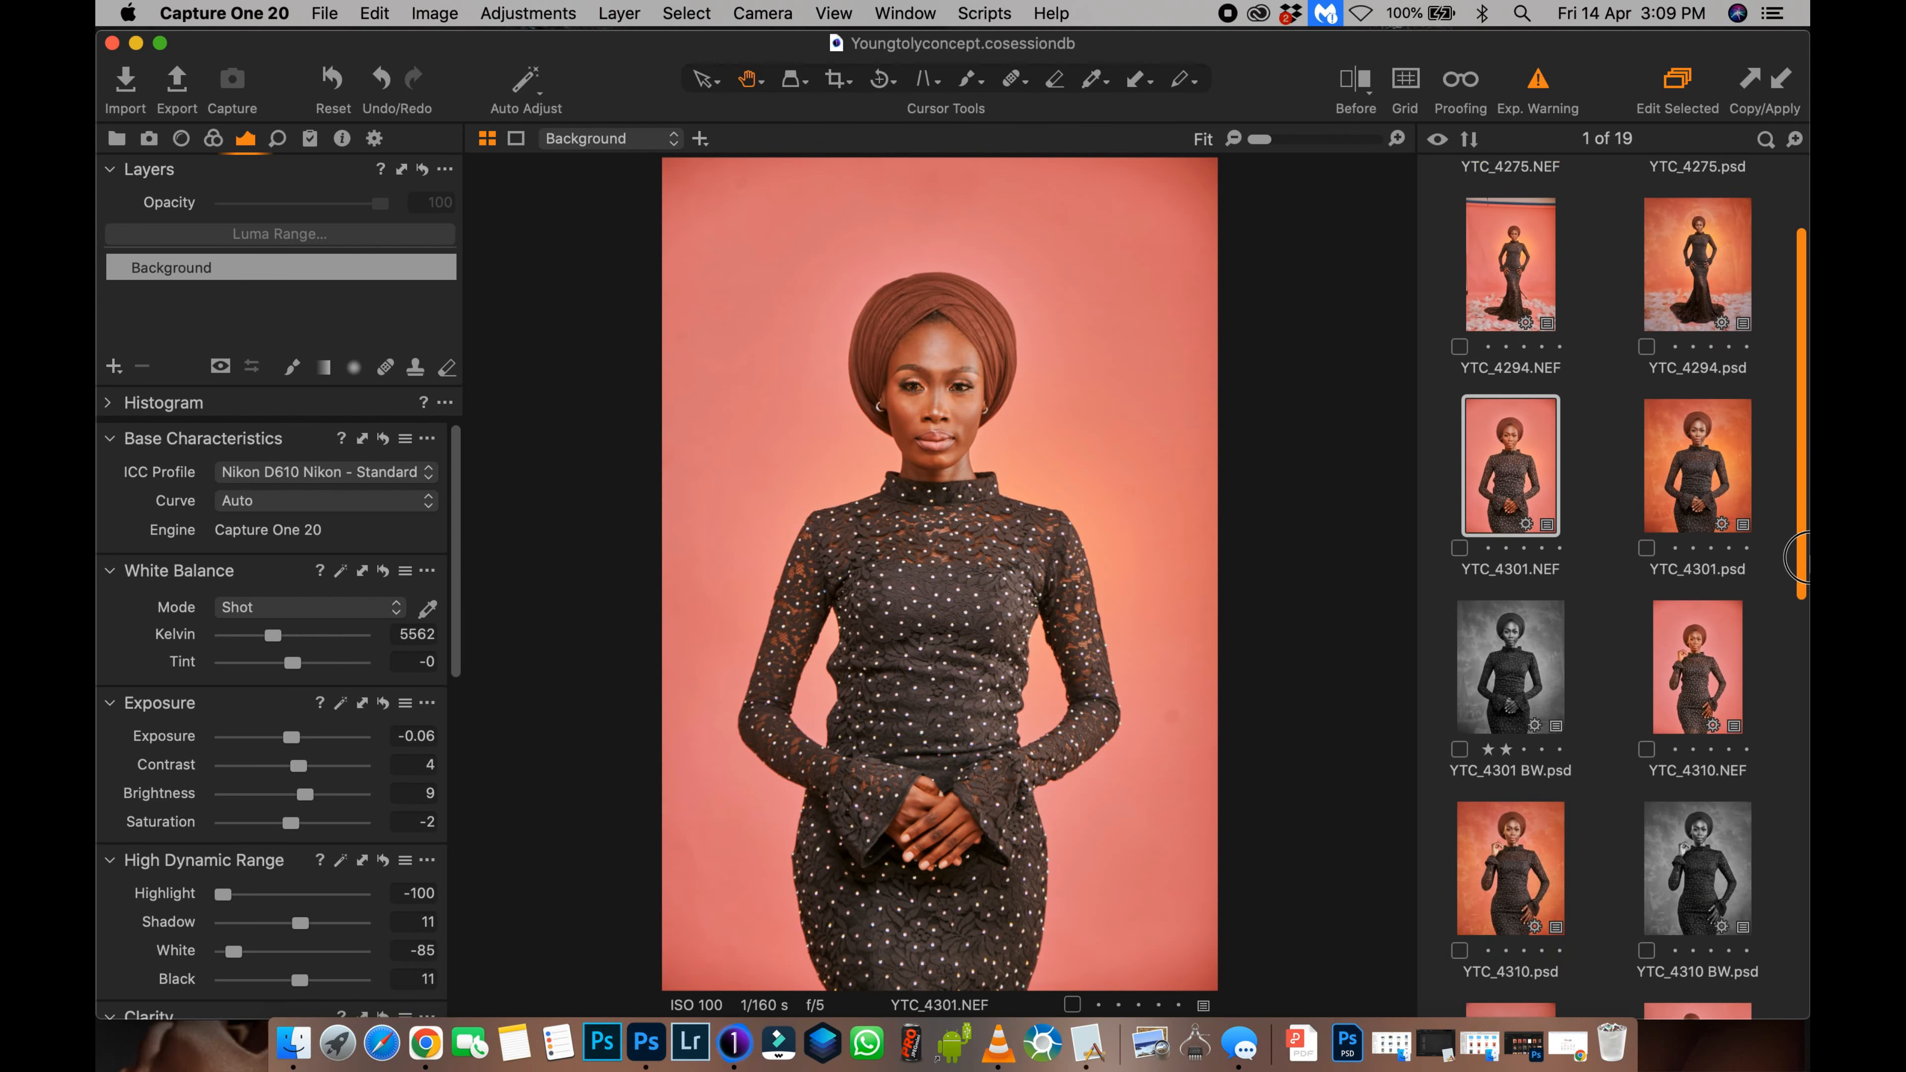
key("Down")
key("Down")
scroll(1804, 571, "down", 3)
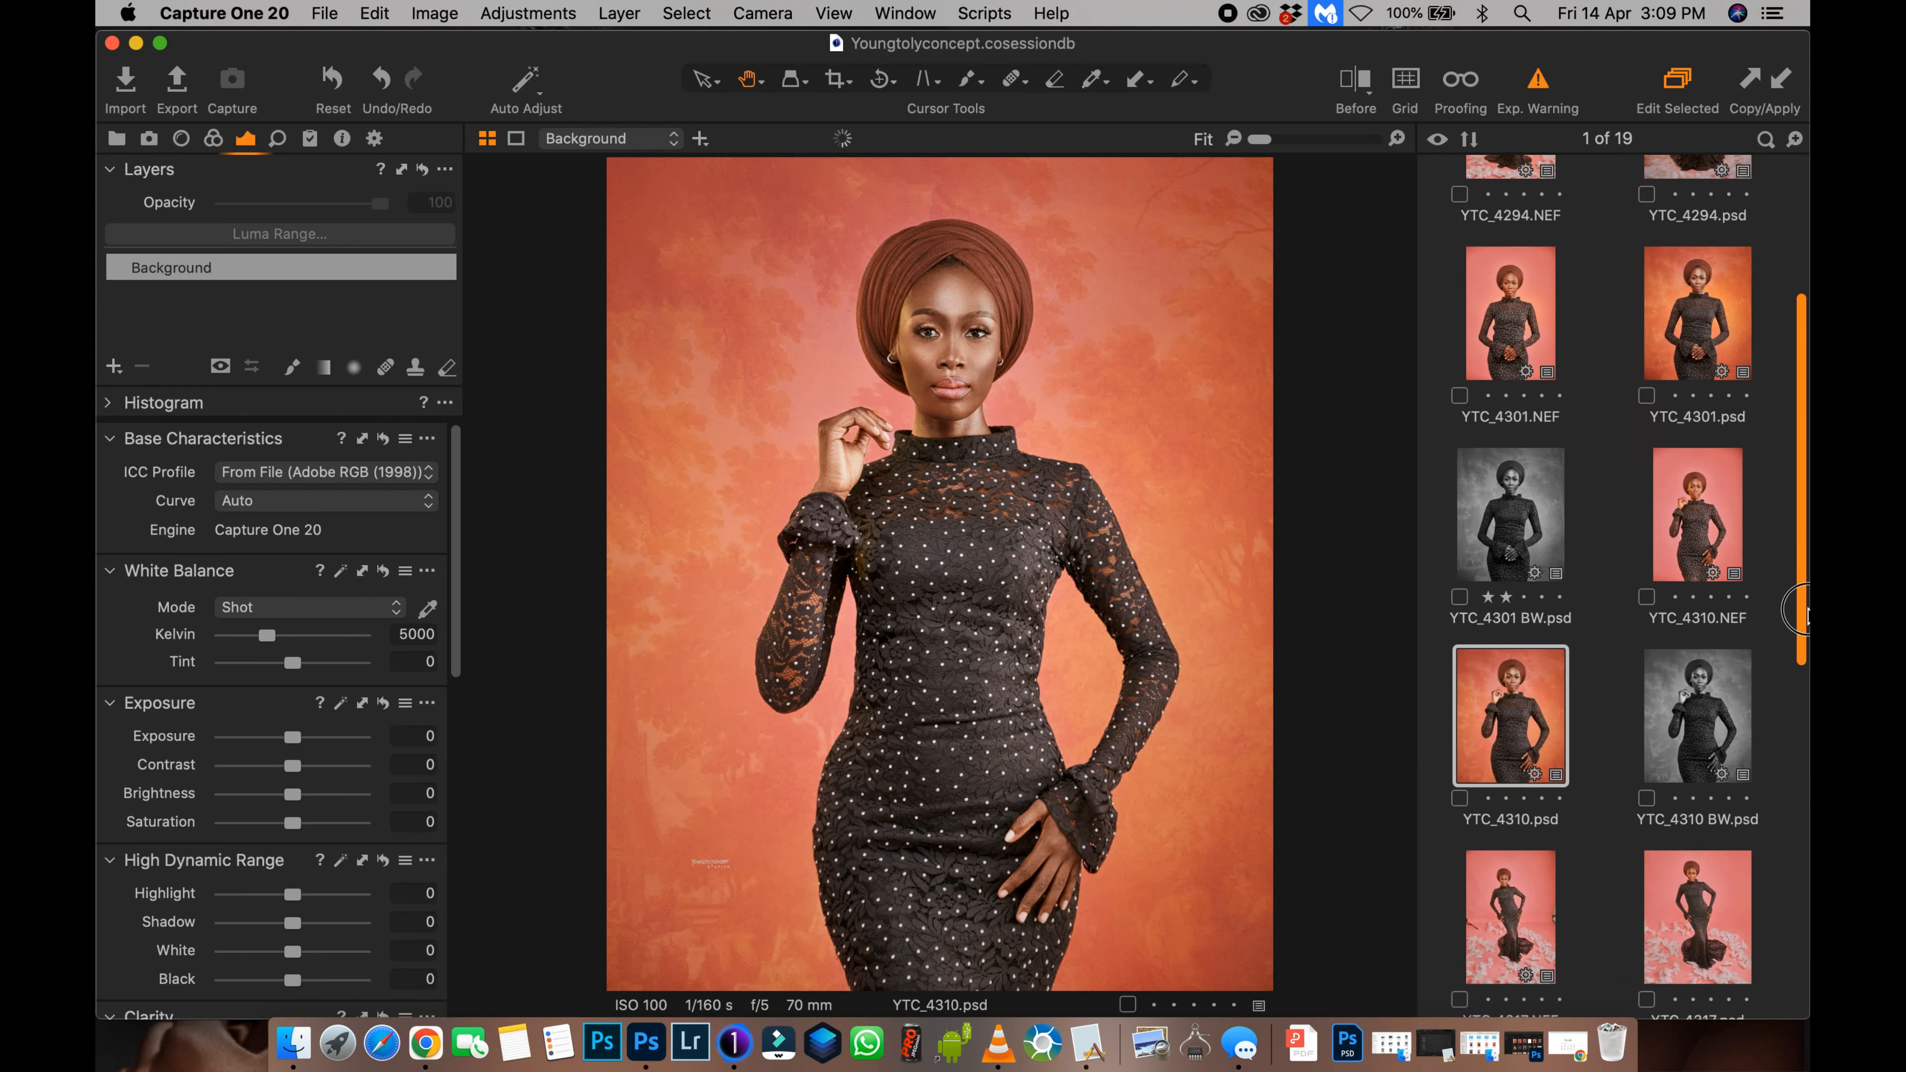
key("Down")
scroll(1790, 661, "down", 5)
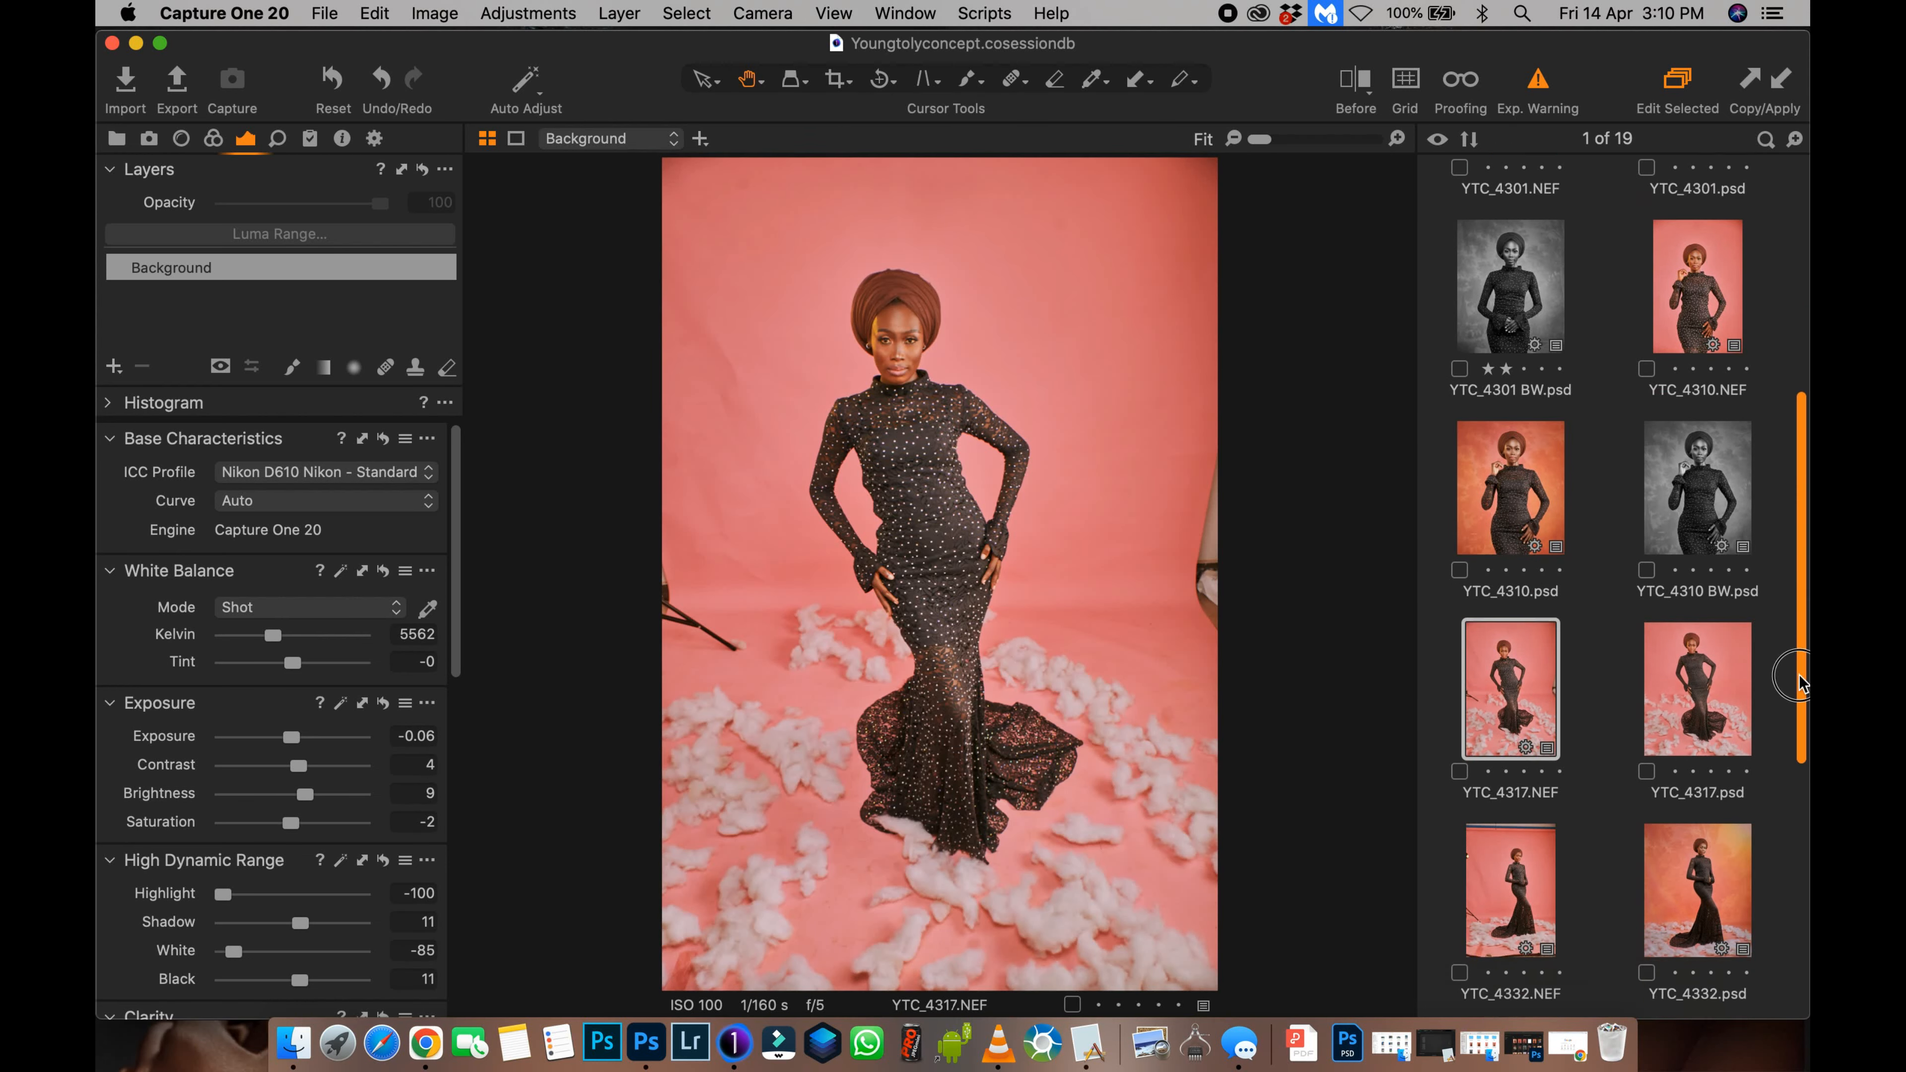
Step: Compare the adjusted raw YTC_4339.NEF with the finished retouch YTC_4339.psd
left_click(1525, 705)
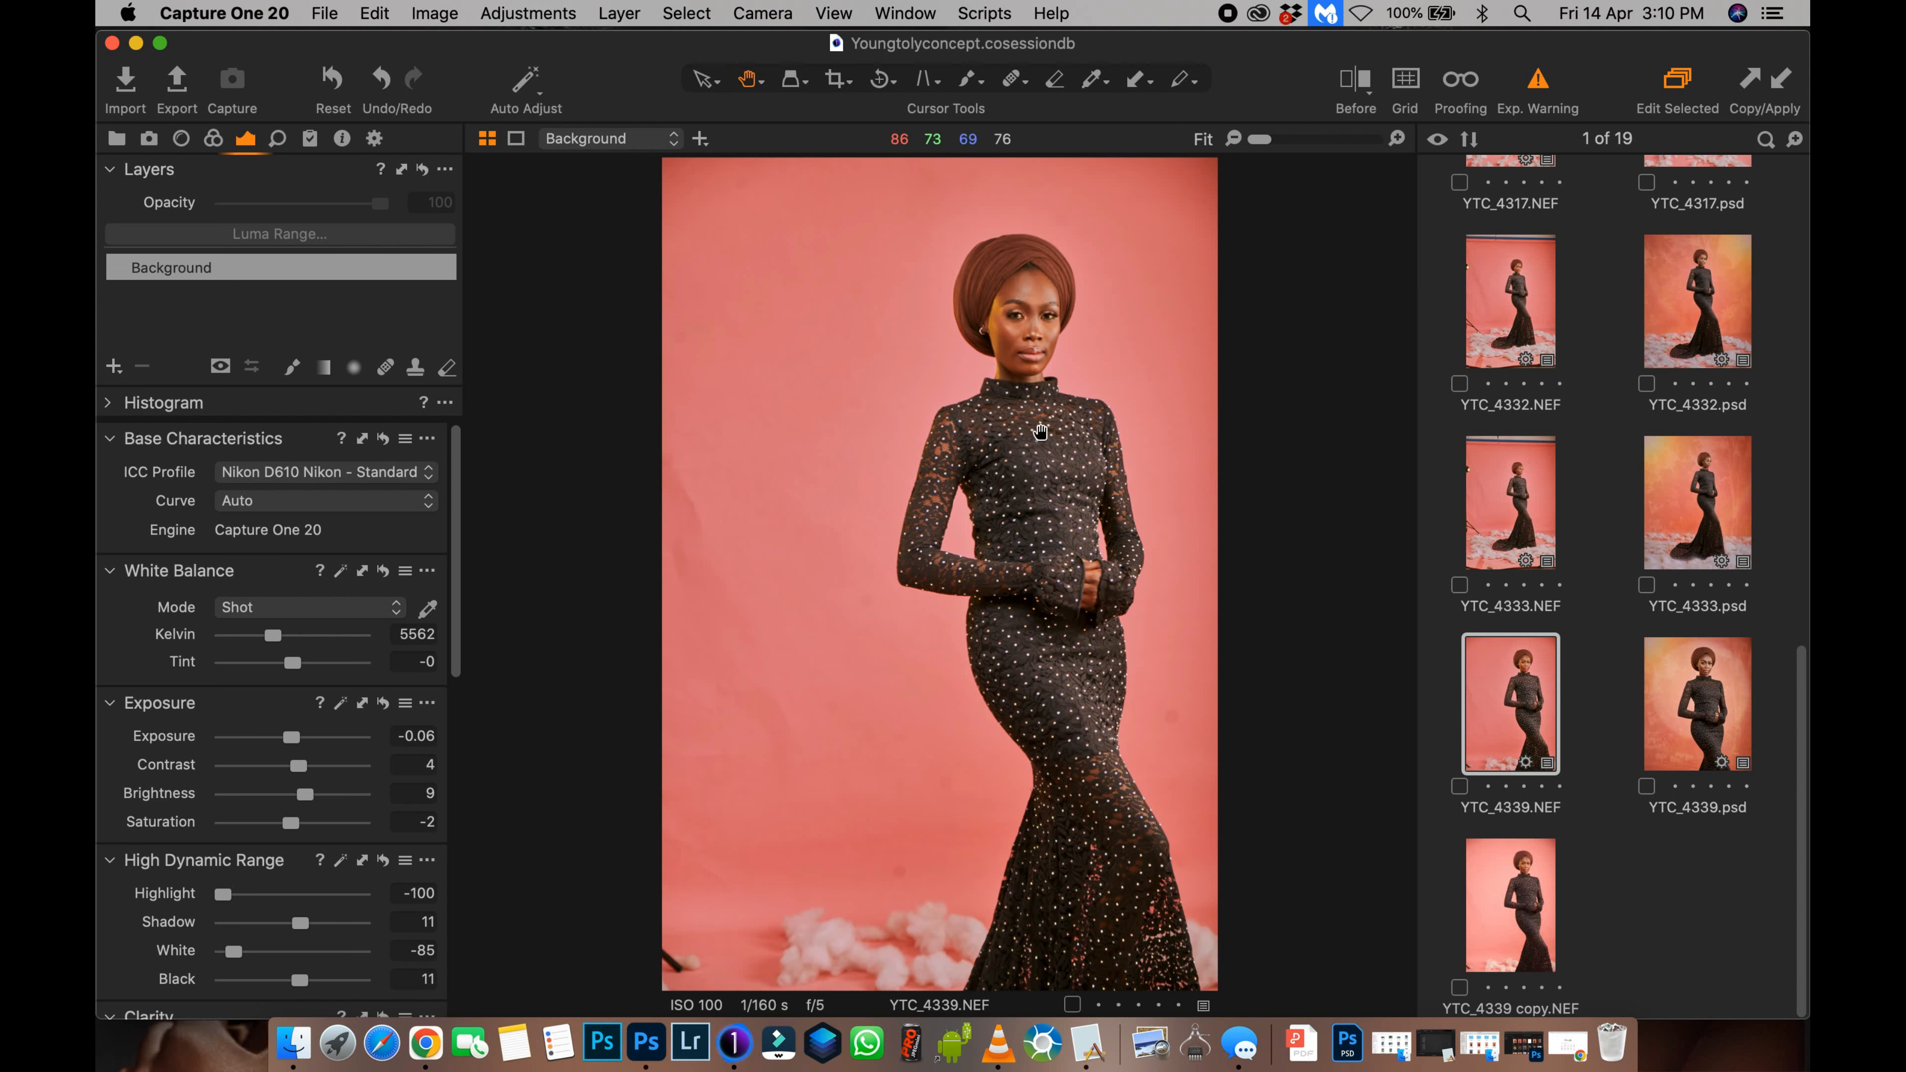
left_click(1722, 706)
left_click(1515, 717)
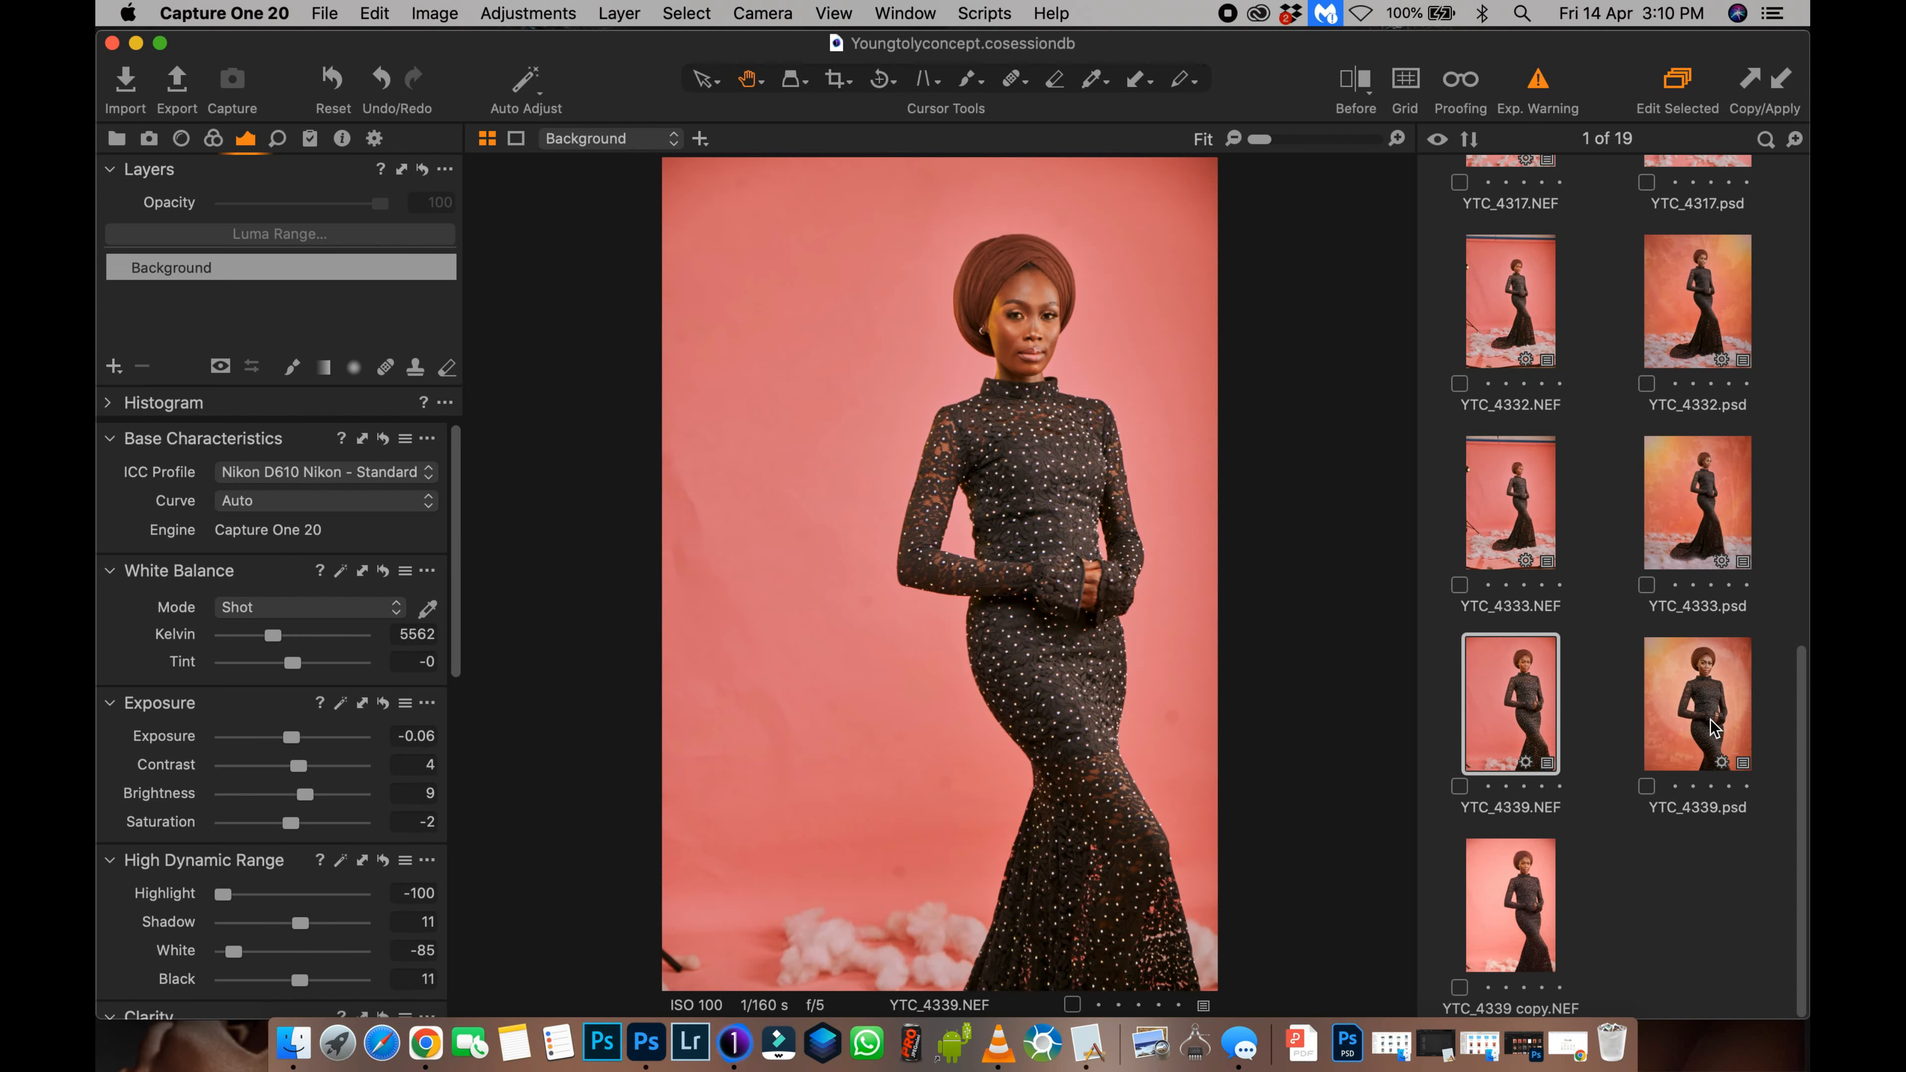
left_click(1688, 720)
left_click(1515, 719)
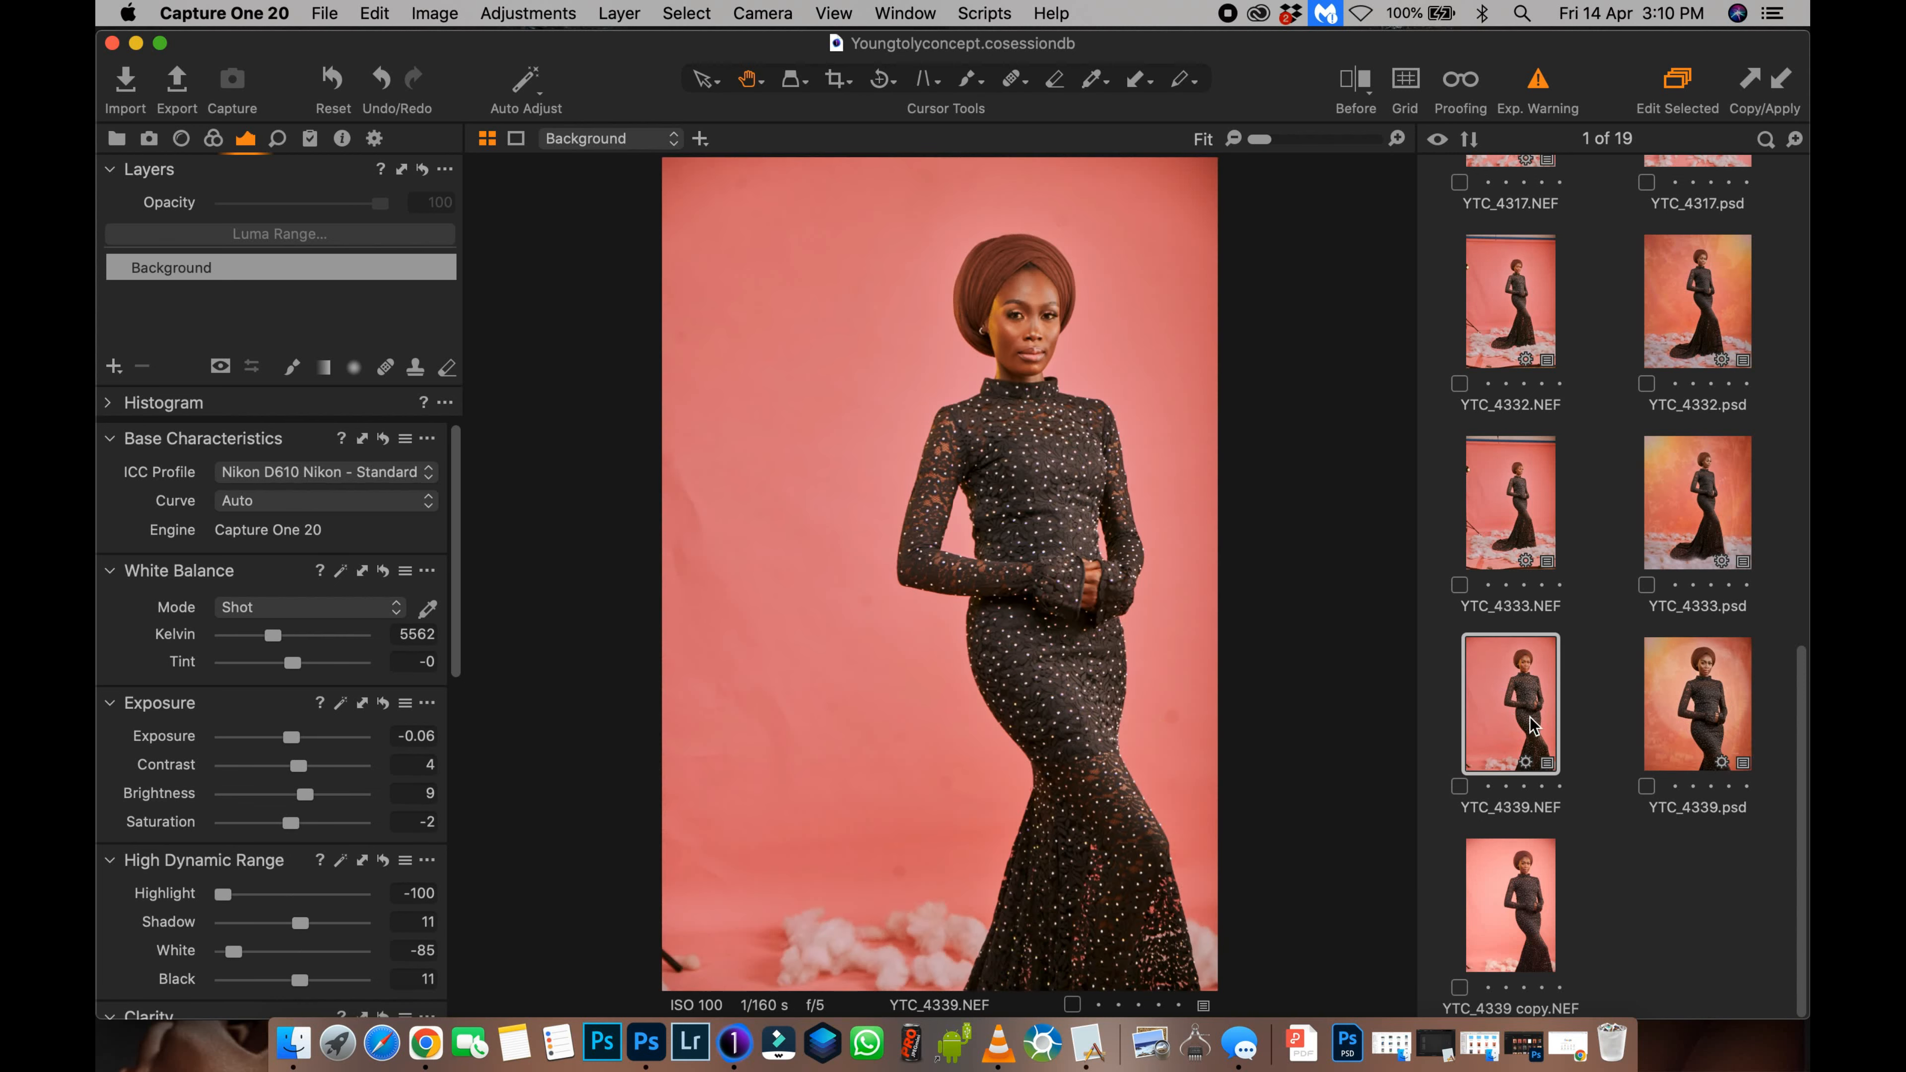
left_click(1684, 721)
Step: Select YTC_4339 copy.NEF and set its ICC profile to Nikon - Standard
left_click(1480, 889)
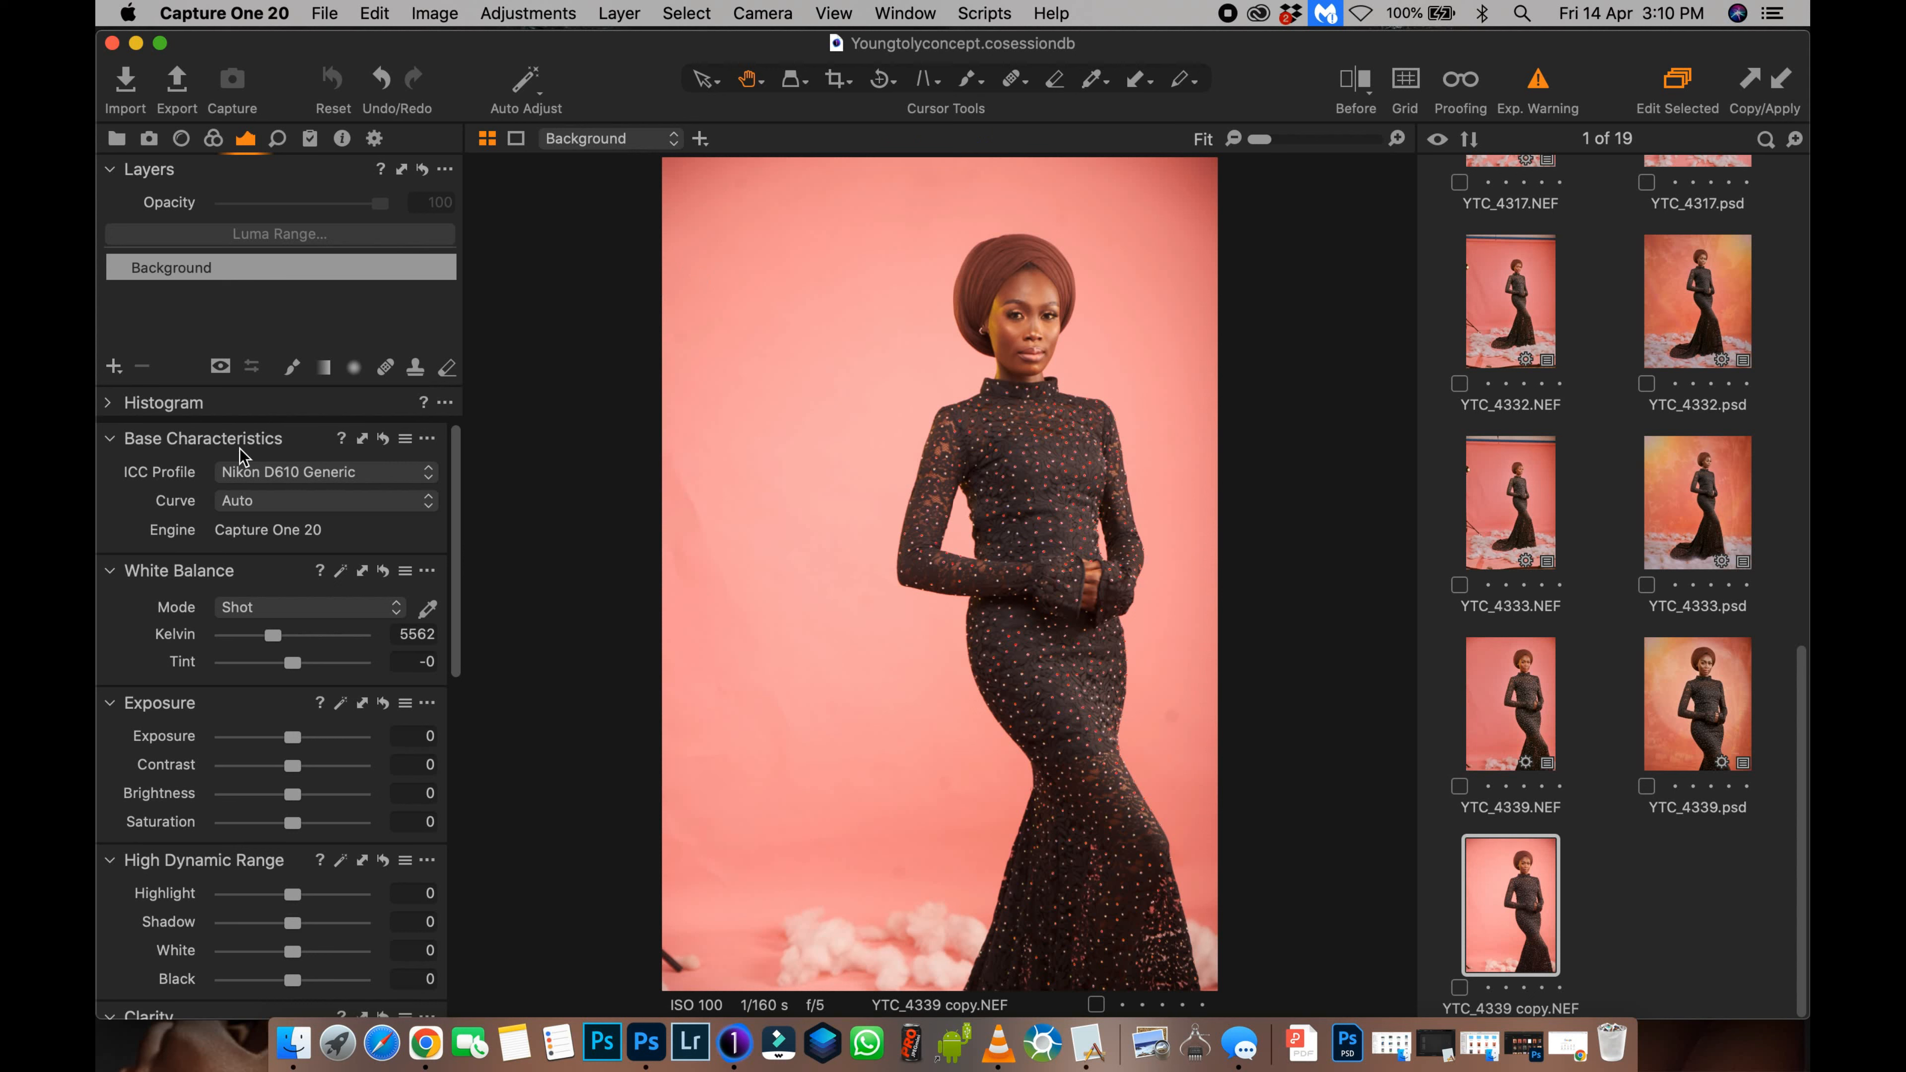
left_click(375, 475)
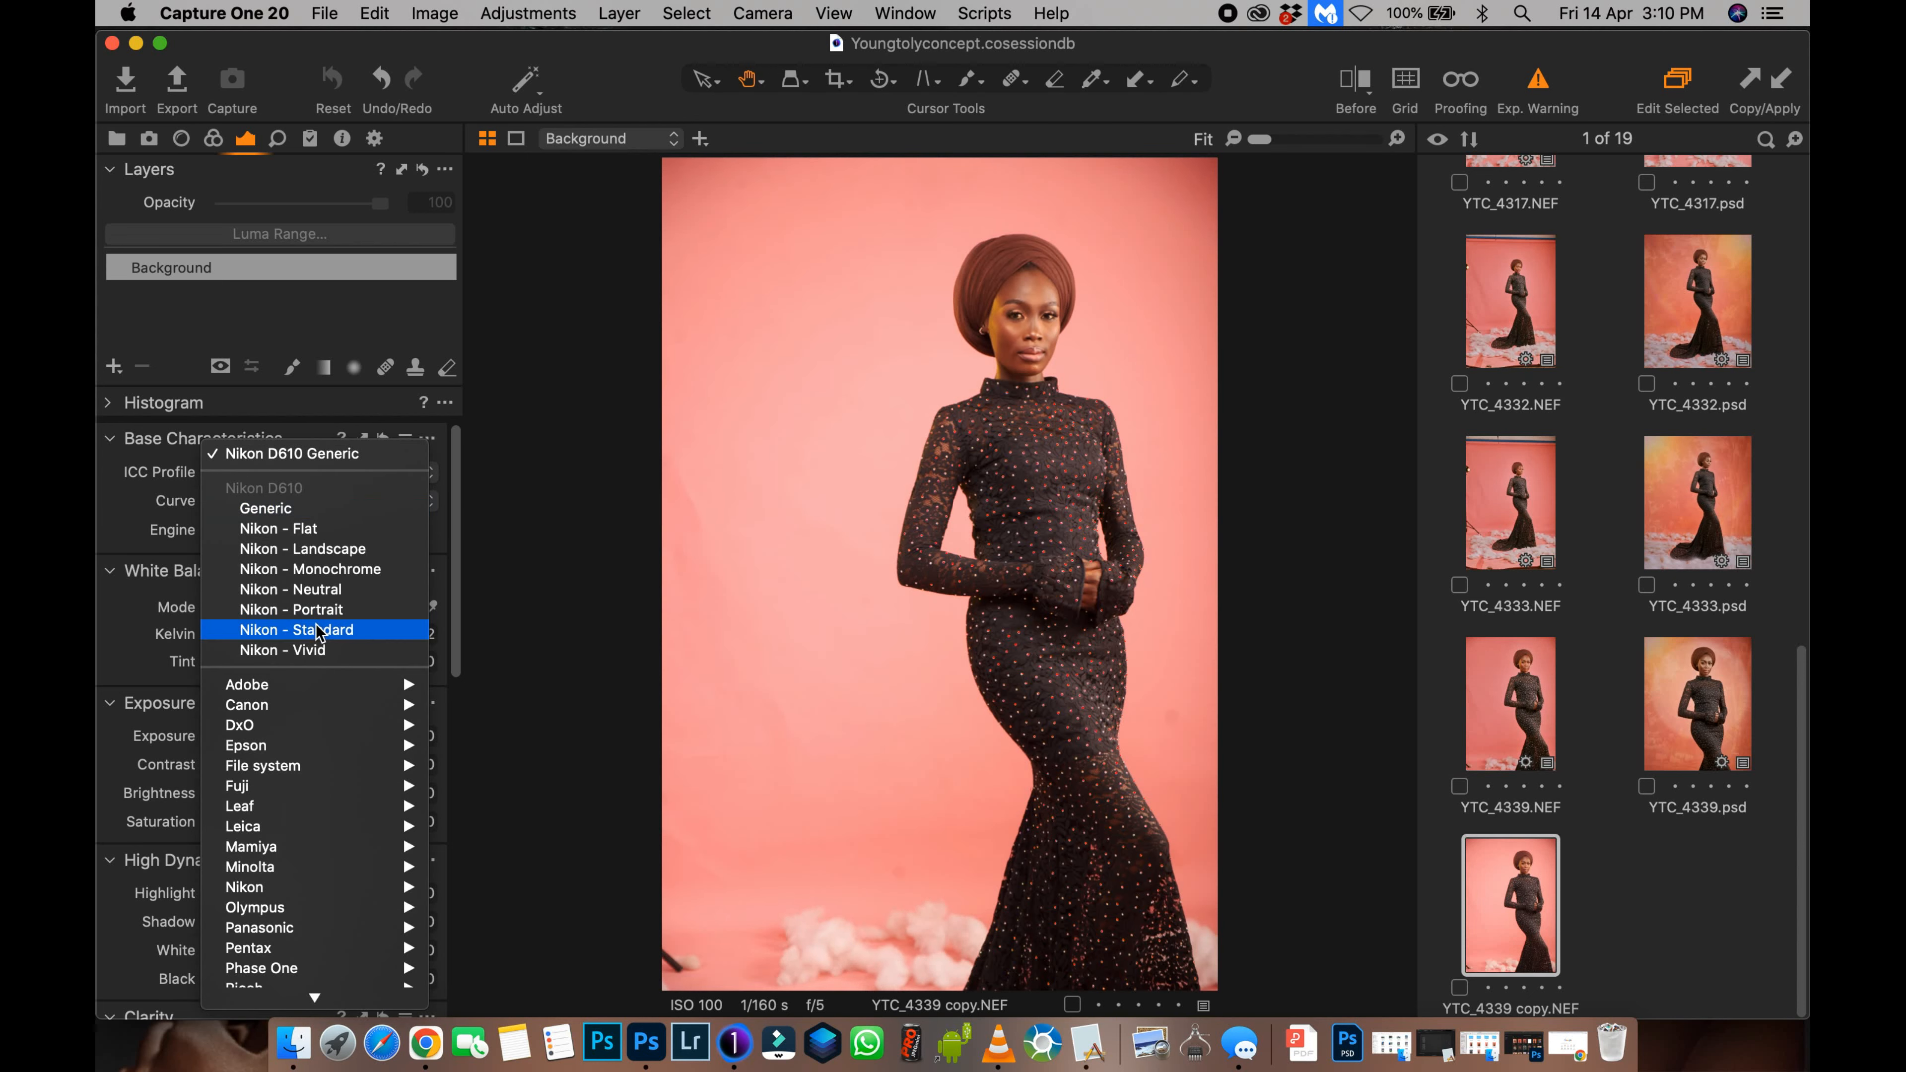
left_click(333, 635)
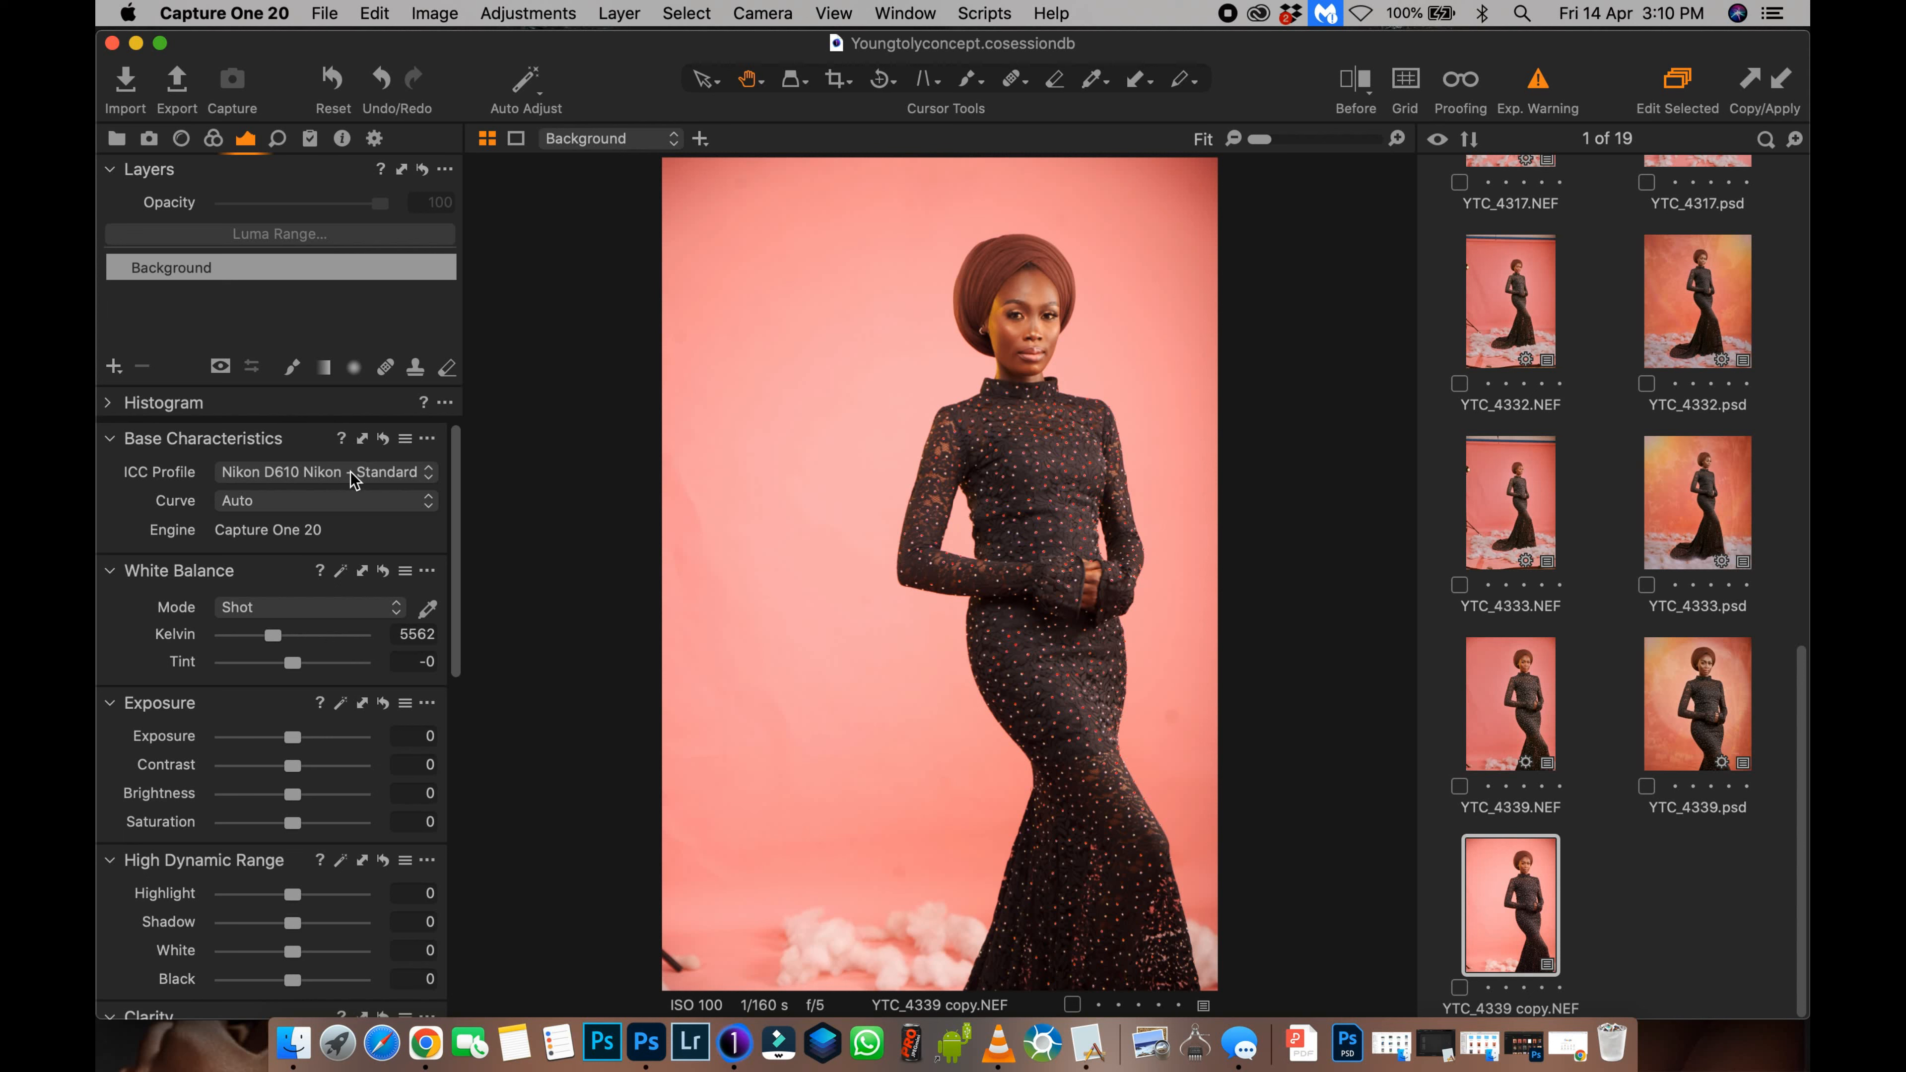
left_click(354, 479)
left_click(342, 646)
left_click(1041, 363)
left_click(1001, 371)
left_click(1005, 379)
left_click(947, 373)
Step: Set Exposure to -0.04, Contrast to 5, Brightness to 6 and Saturation to -5
left_click_drag(296, 742, 300, 741)
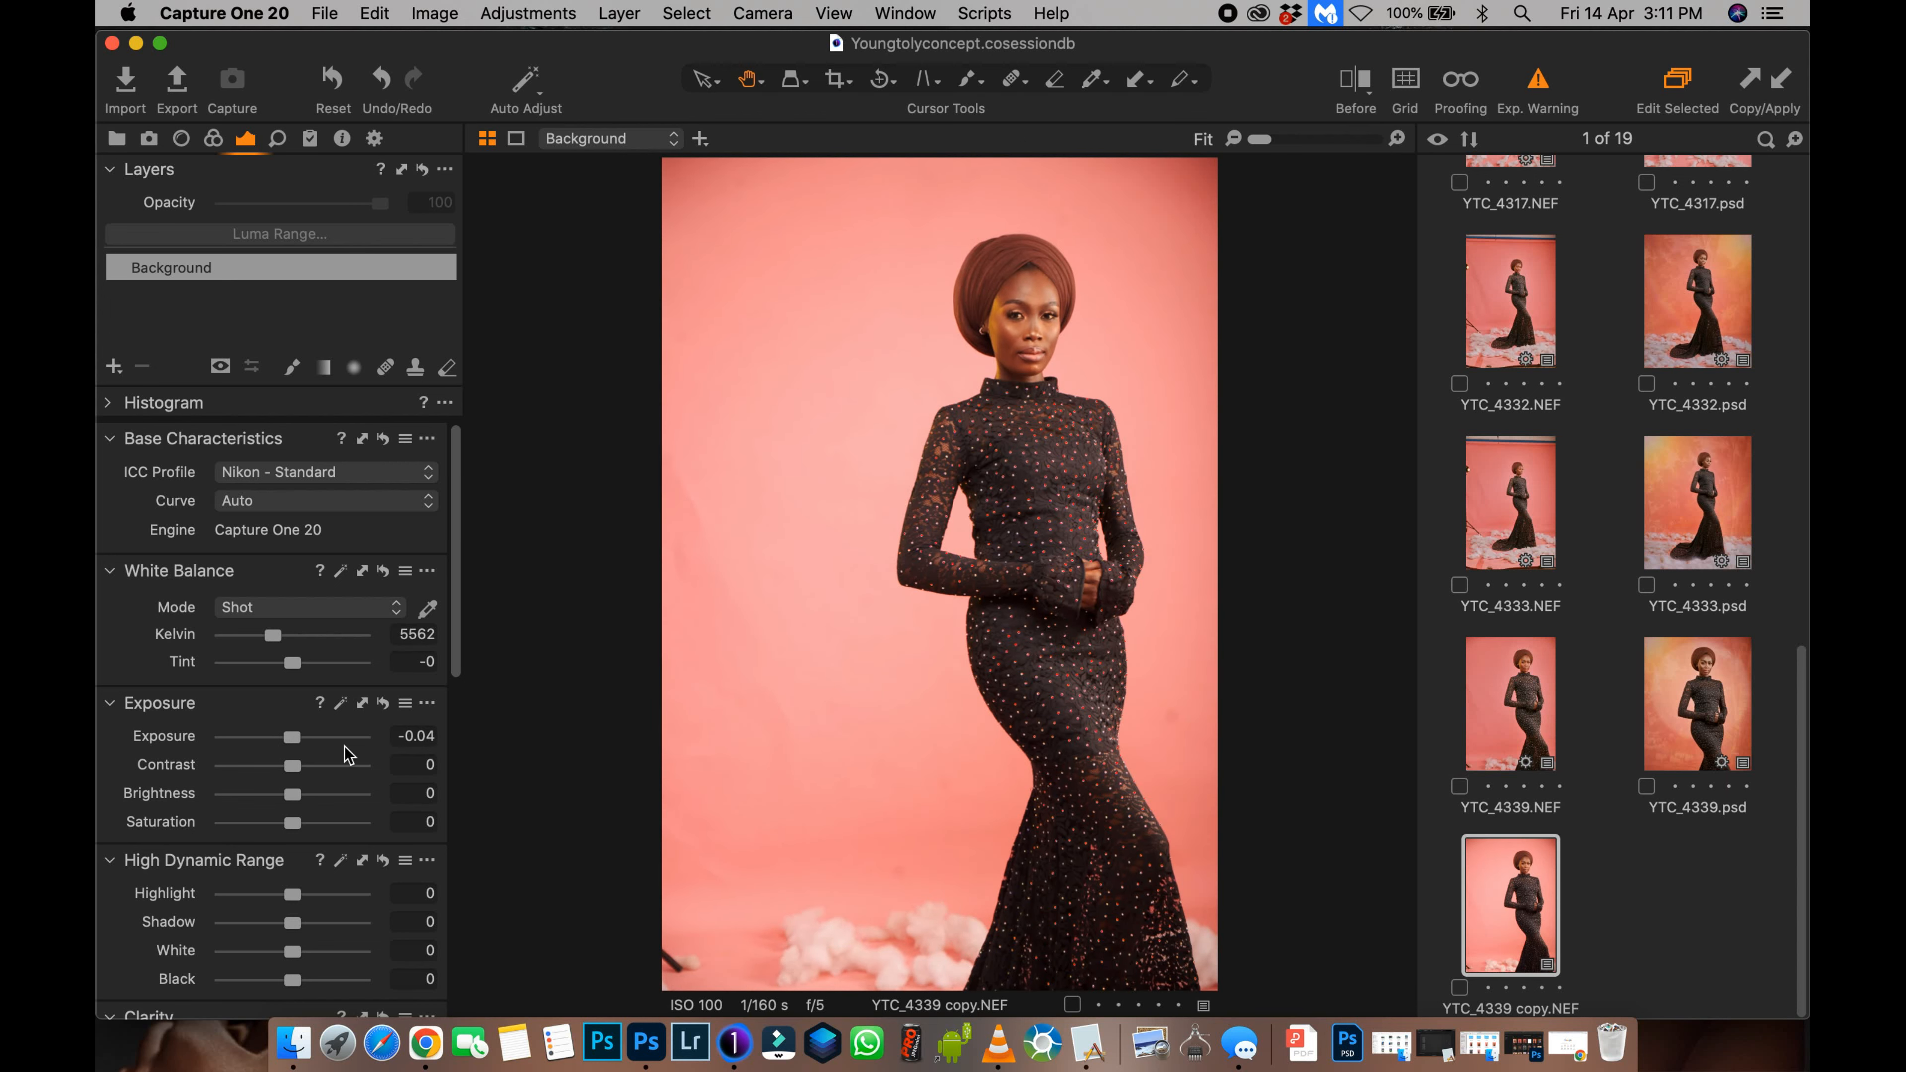
left_click_drag(298, 775, 302, 775)
mouse_move(298, 794)
left_mouse_down()
mouse_move(269, 794)
mouse_move(299, 796)
left_mouse_up()
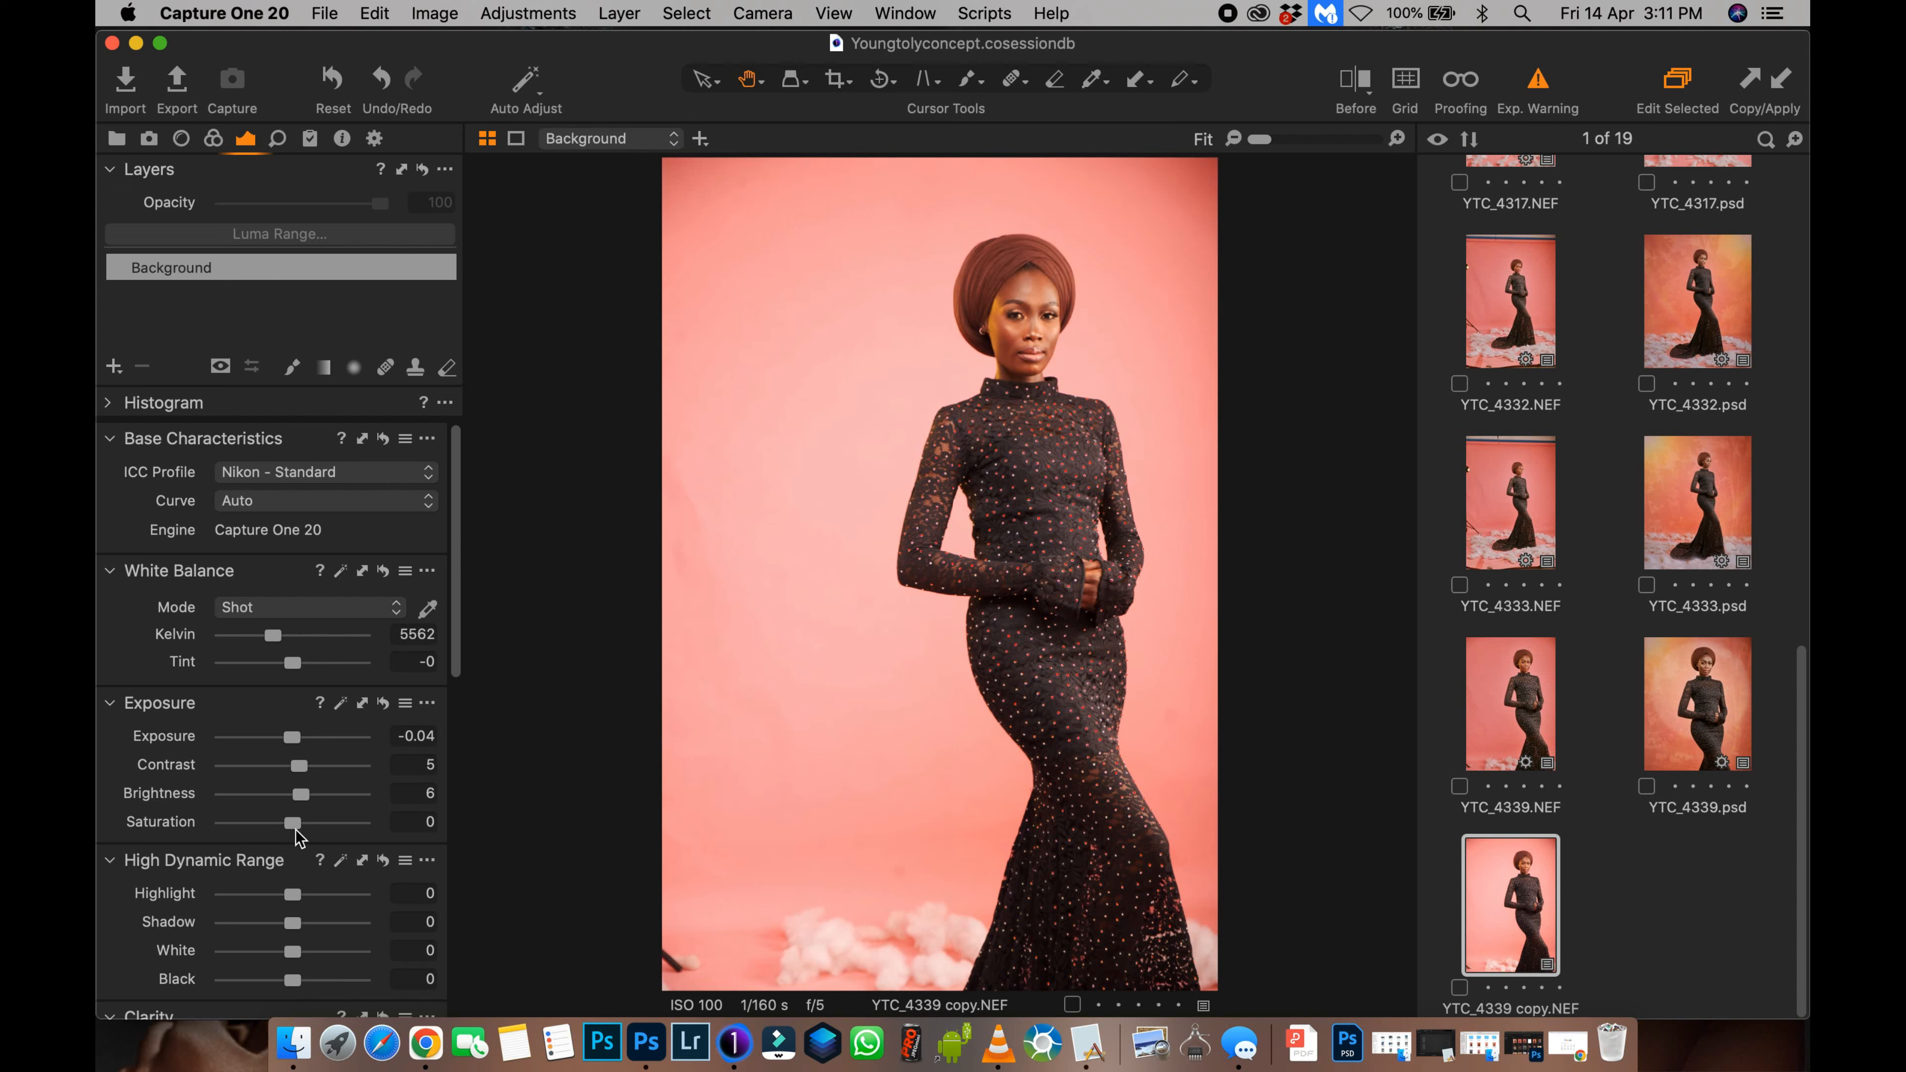
left_click_drag(295, 828, 290, 828)
Step: Lower Highlight to -77, inspecting the face and dress up close with the exposure warning switched on and off
left_click_drag(457, 609, 455, 650)
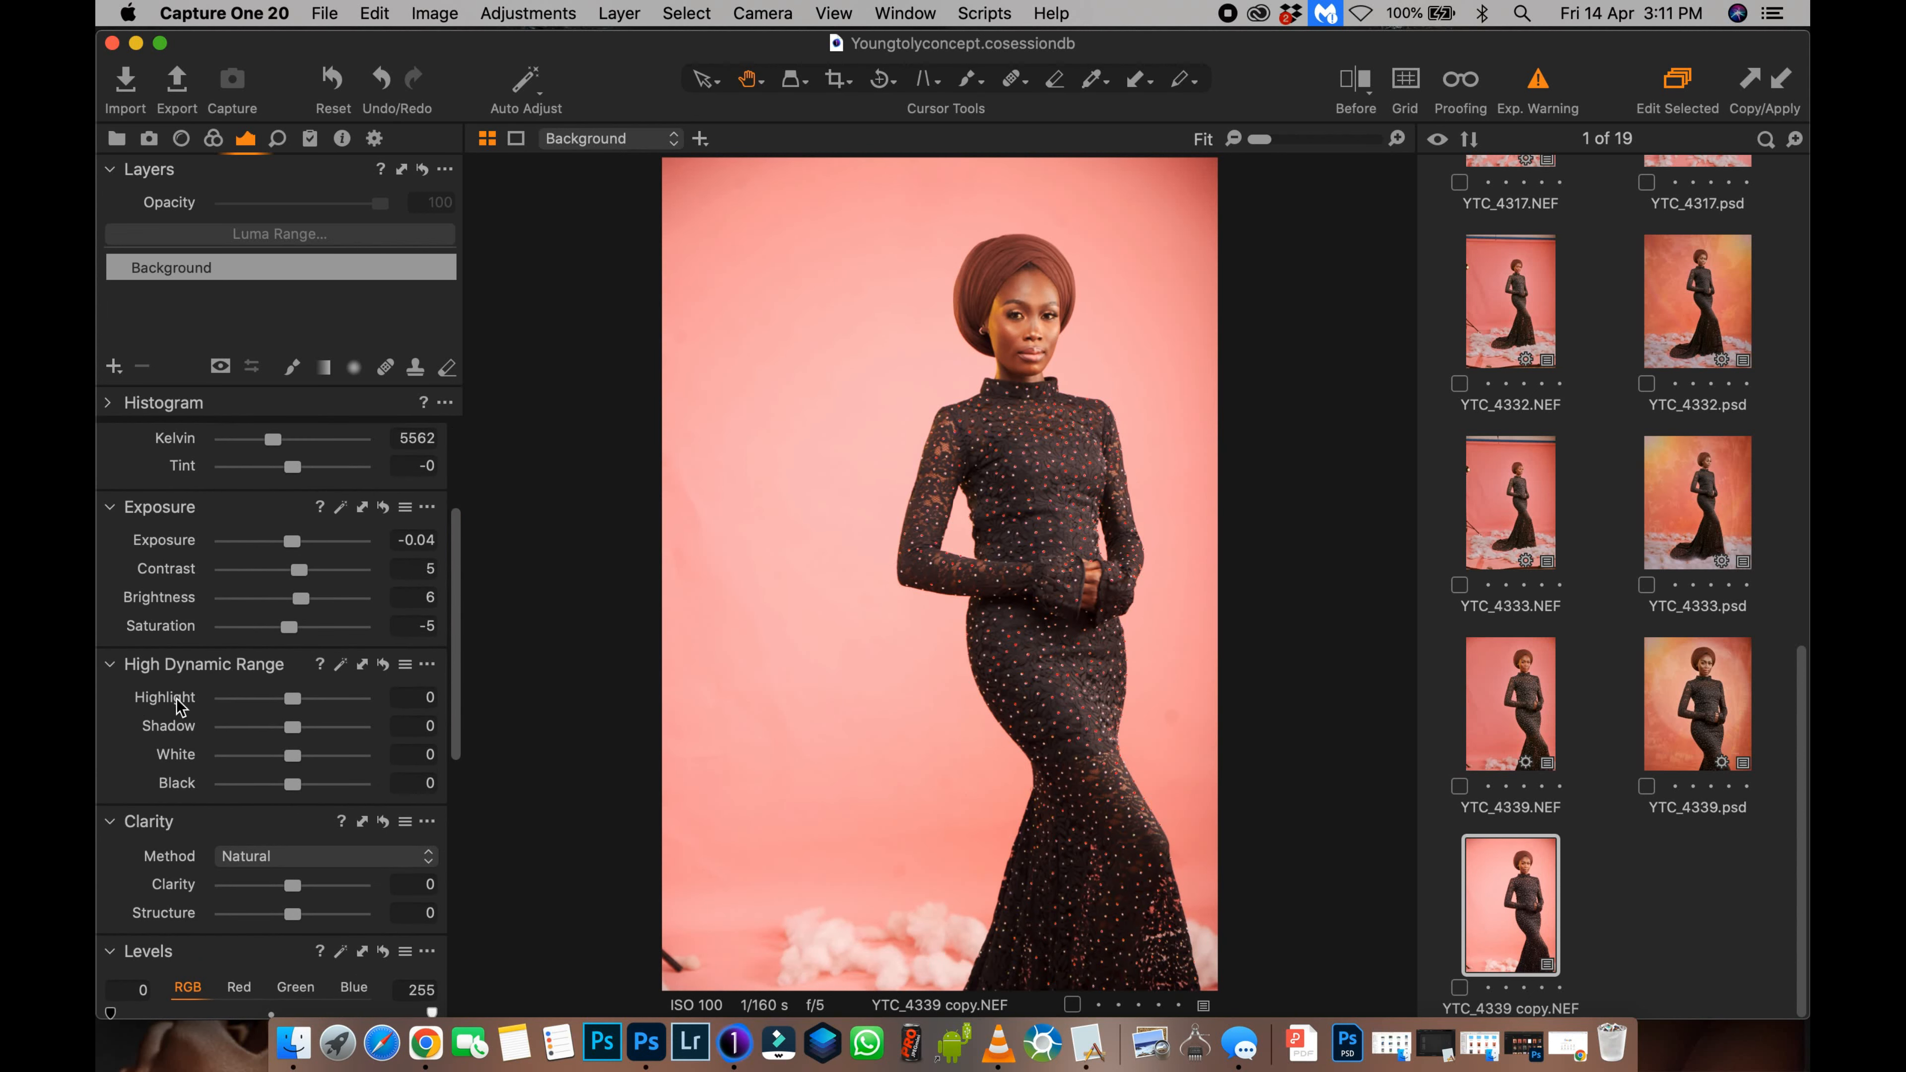
left_click_drag(292, 705, 241, 709)
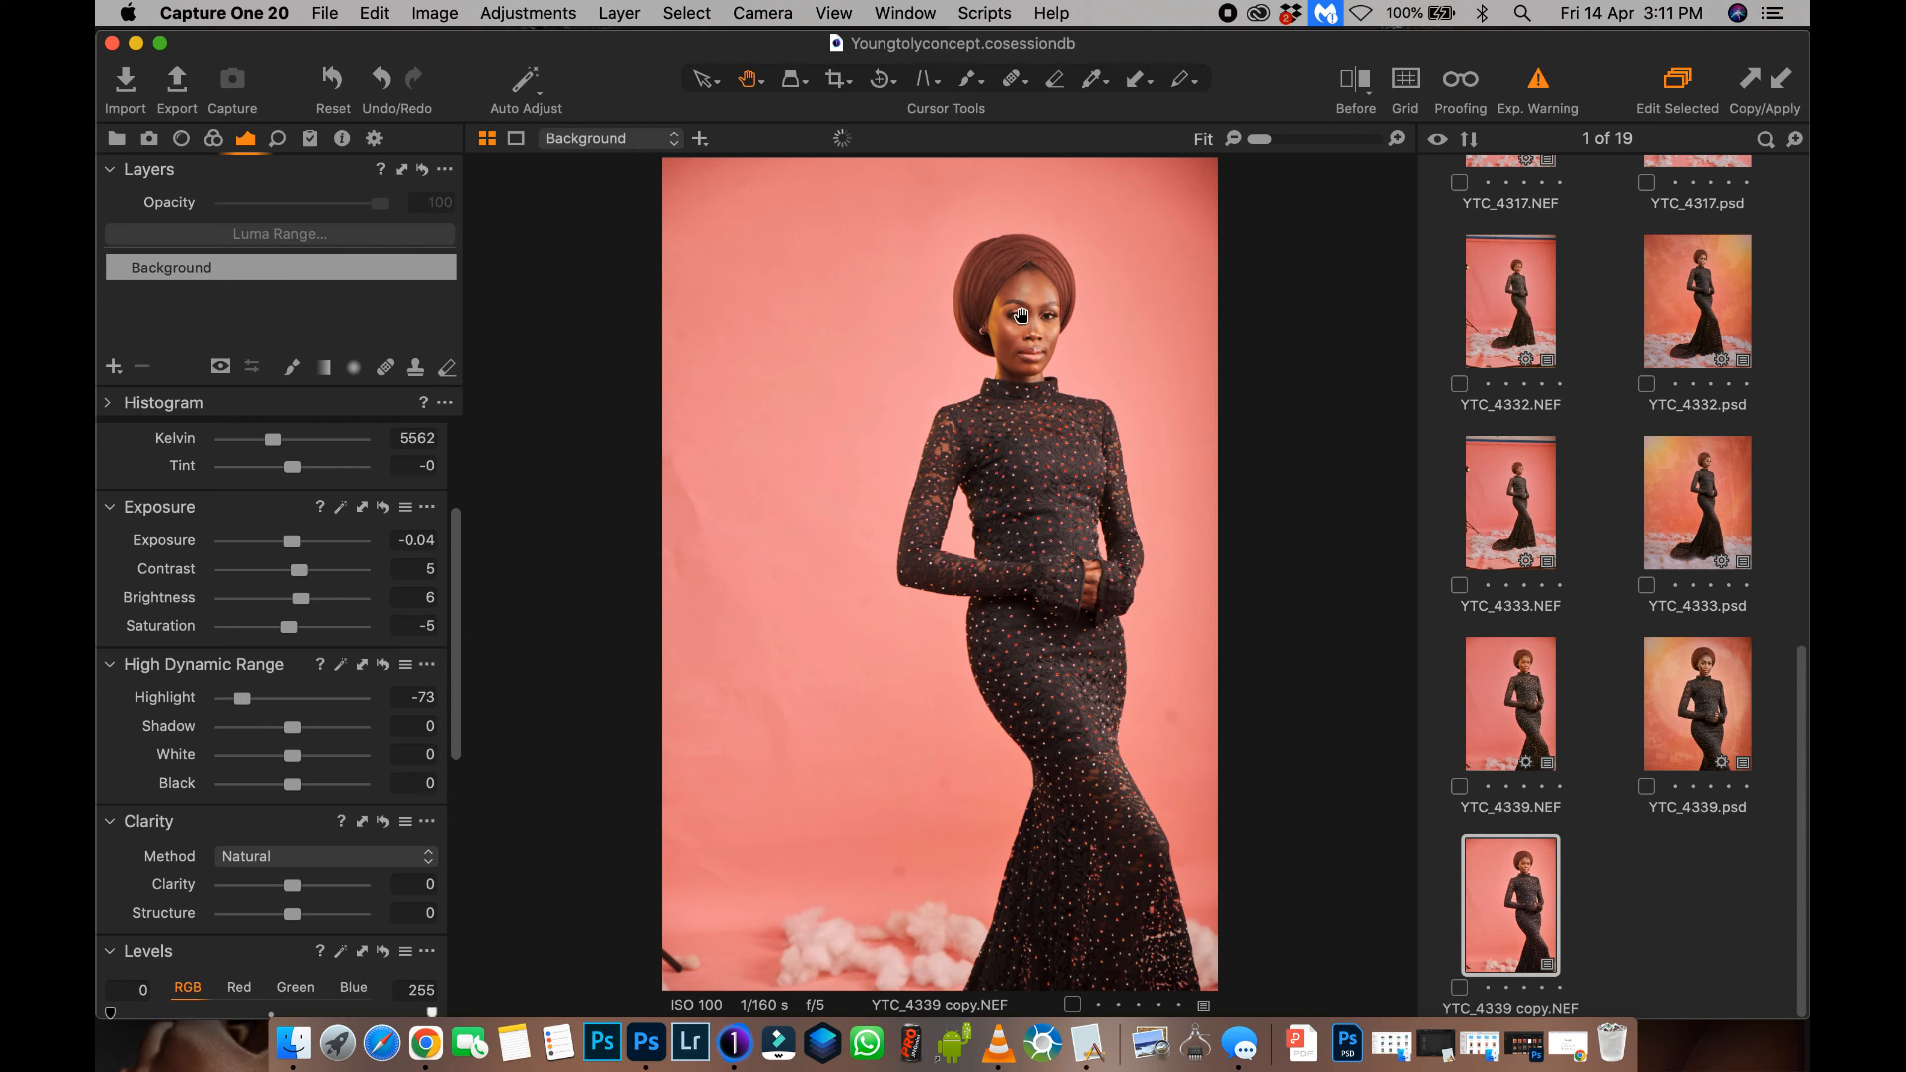
left_click(1543, 82)
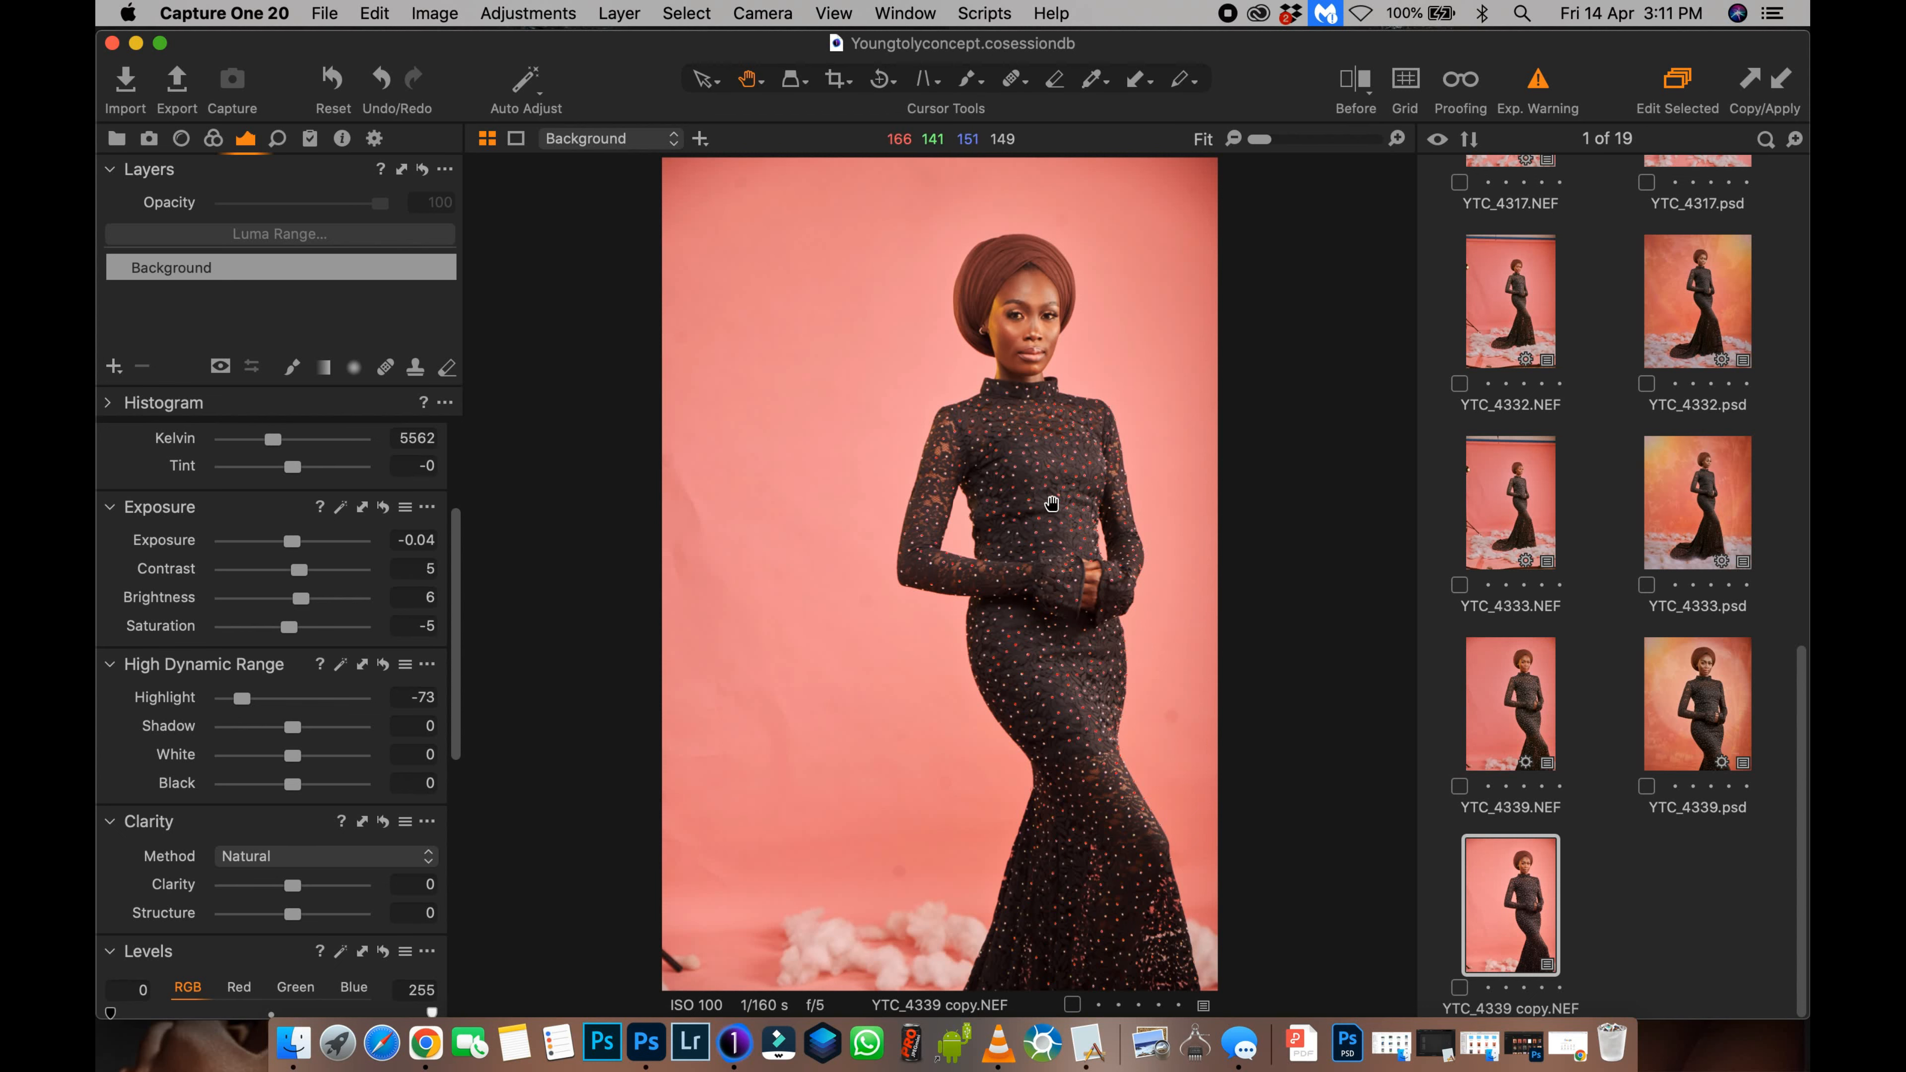
key("super+plus")
key("super+plus")
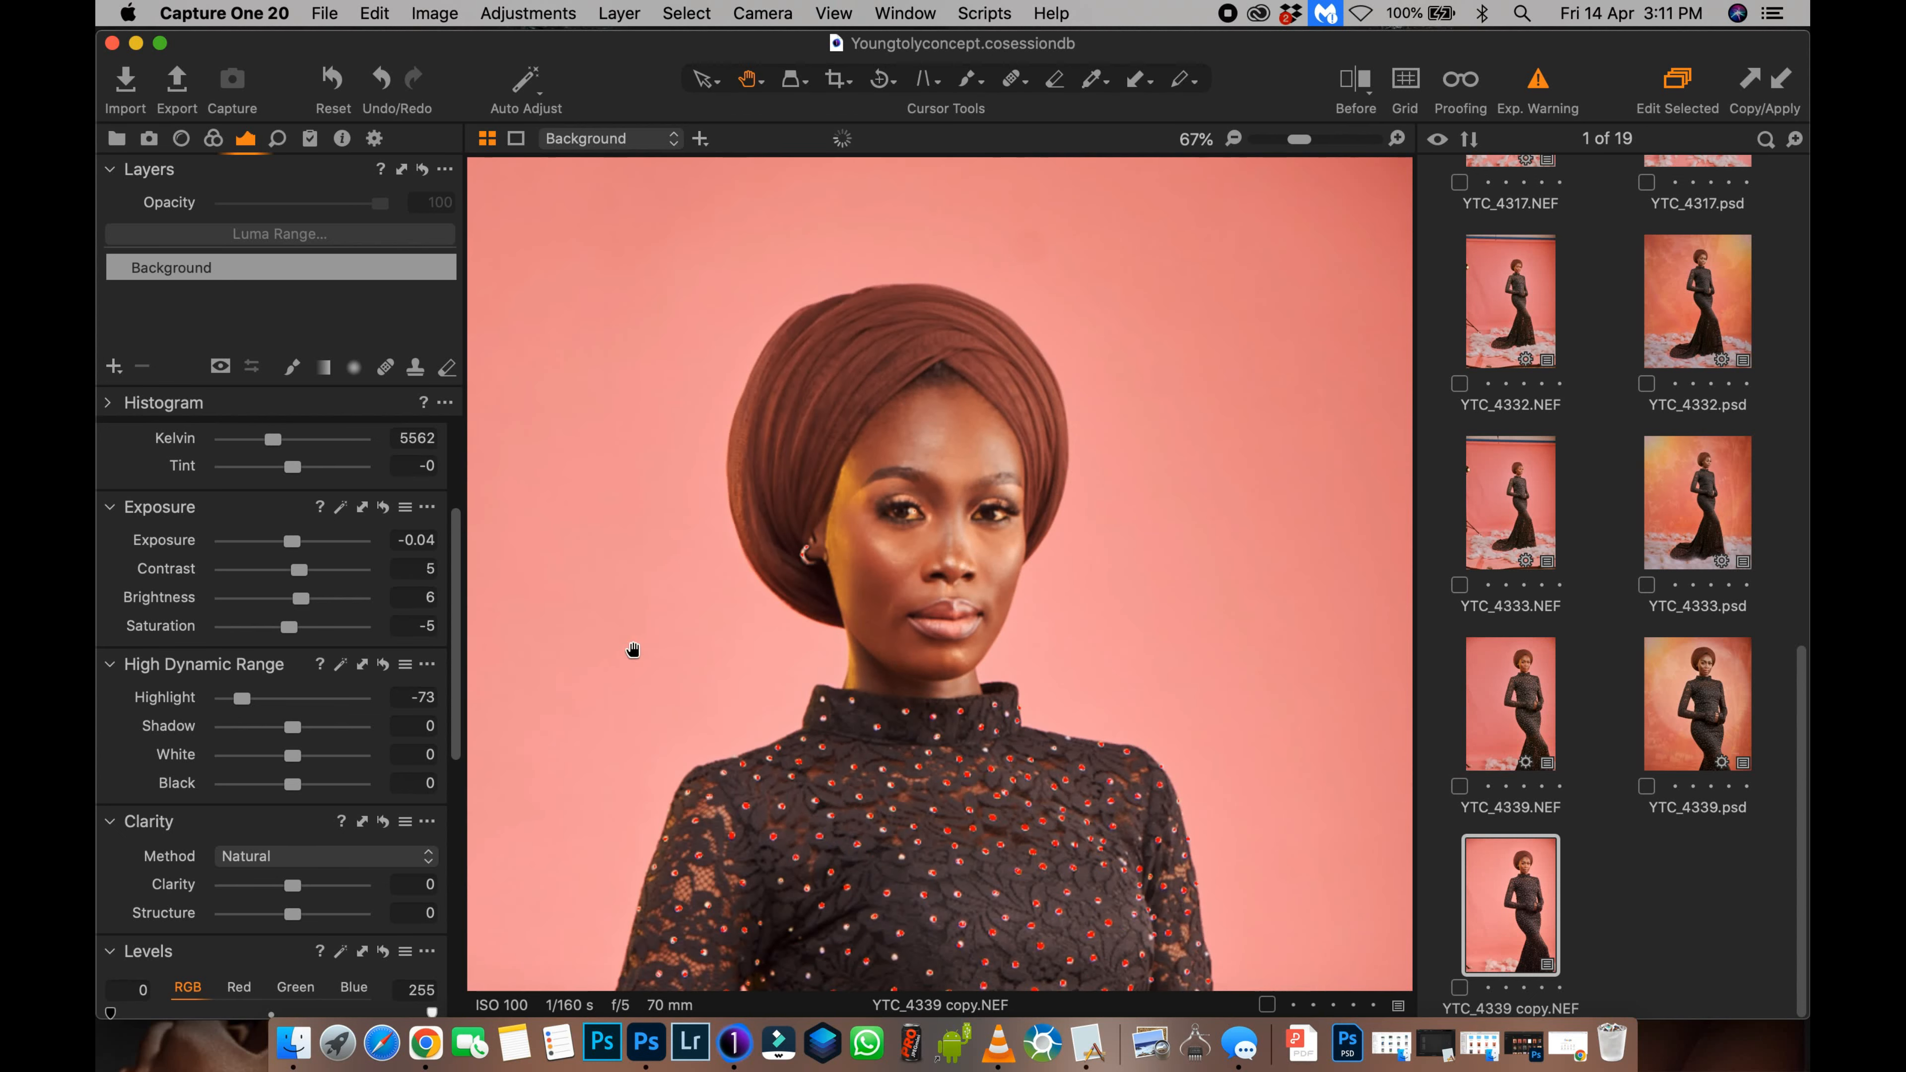
left_click(1535, 88)
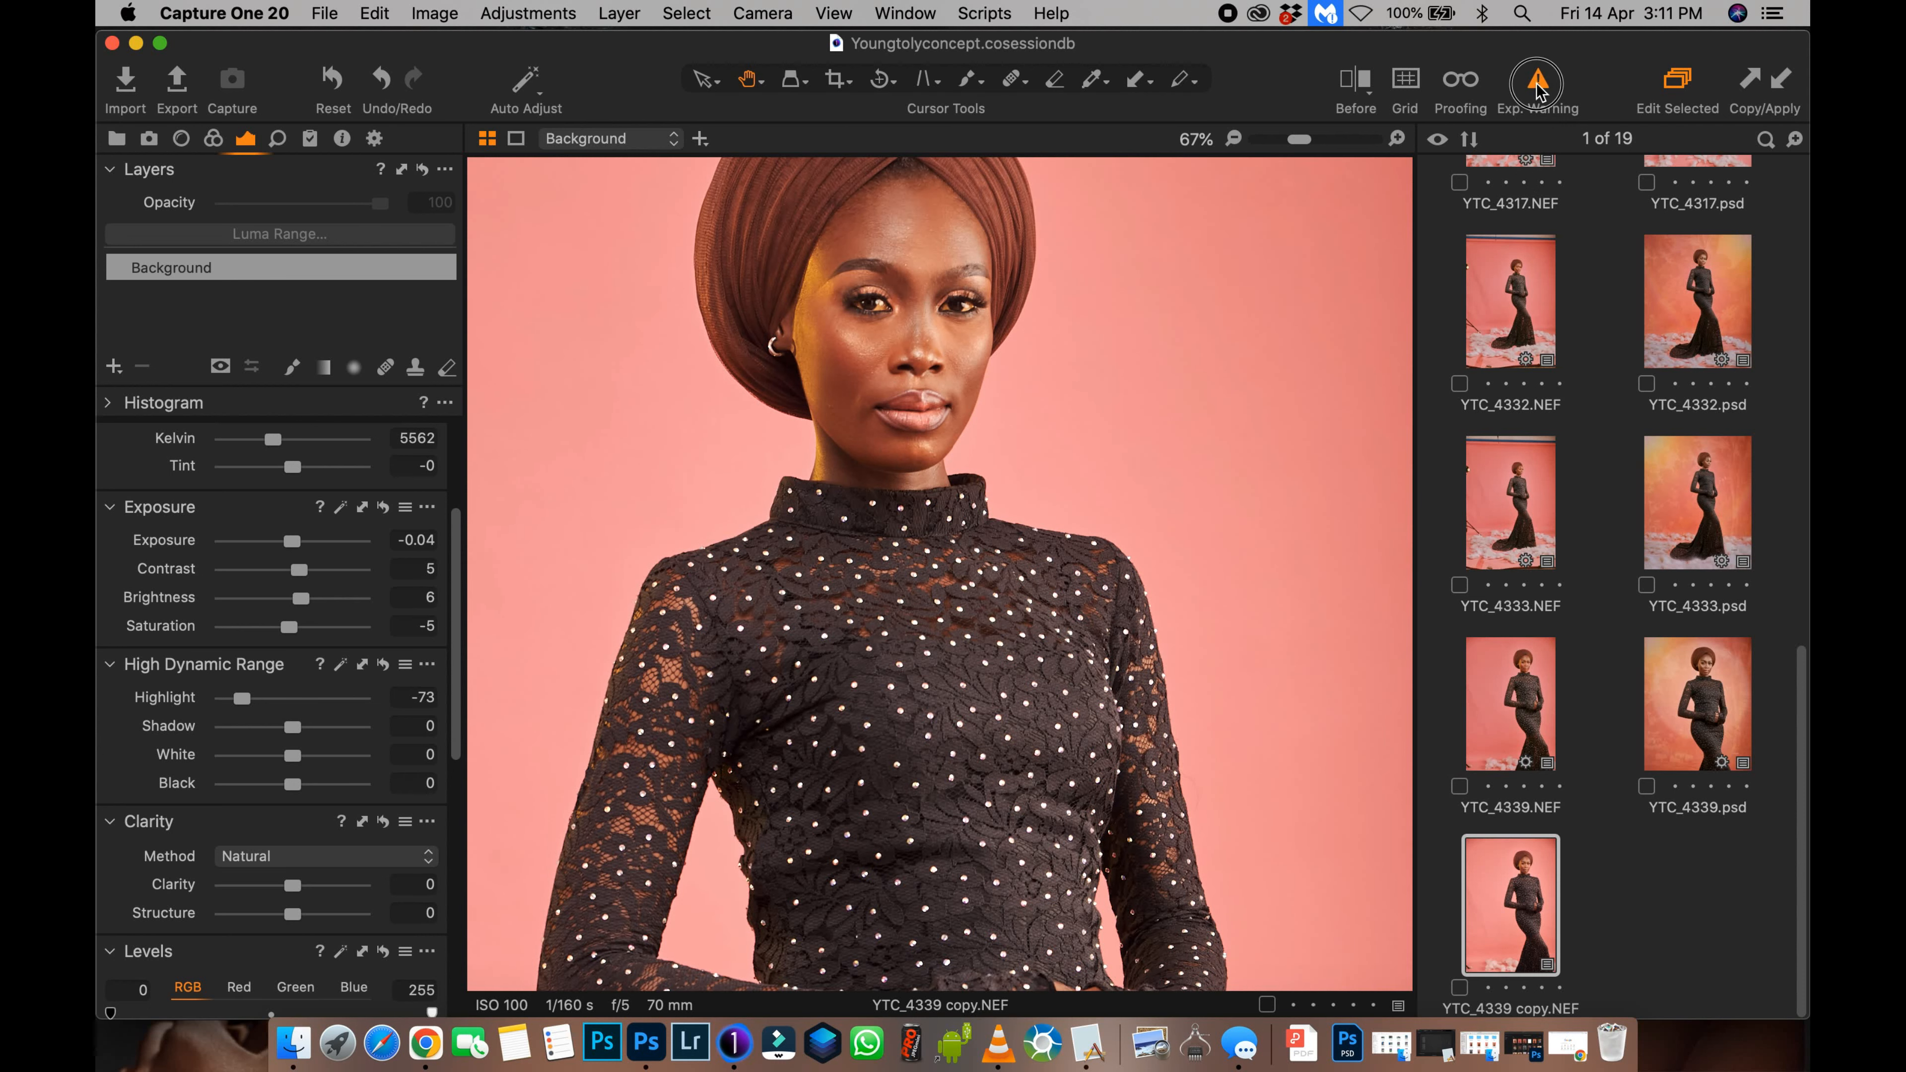
left_click(1538, 89)
left_click(1540, 88)
scroll(528, 542, "up", 3)
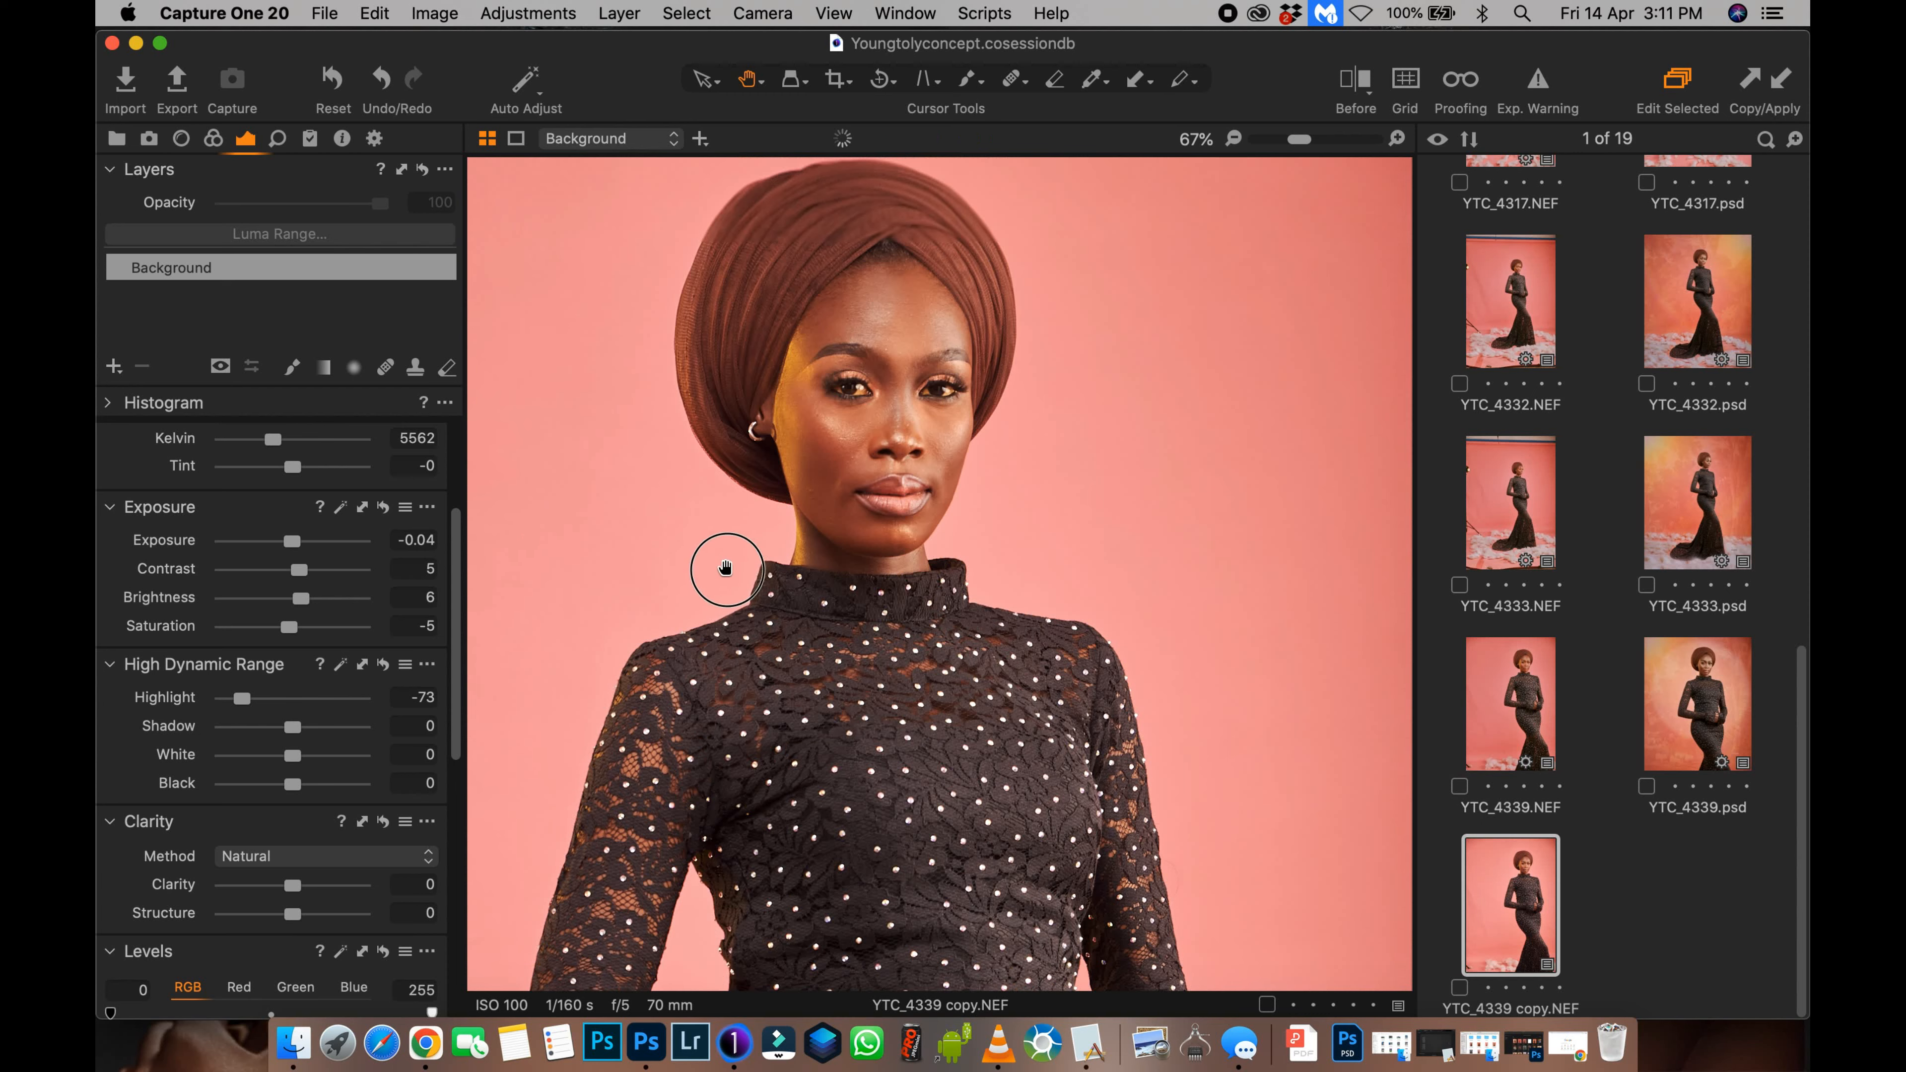
double_click(727, 569)
left_click_drag(249, 709, 240, 706)
left_click(1530, 81)
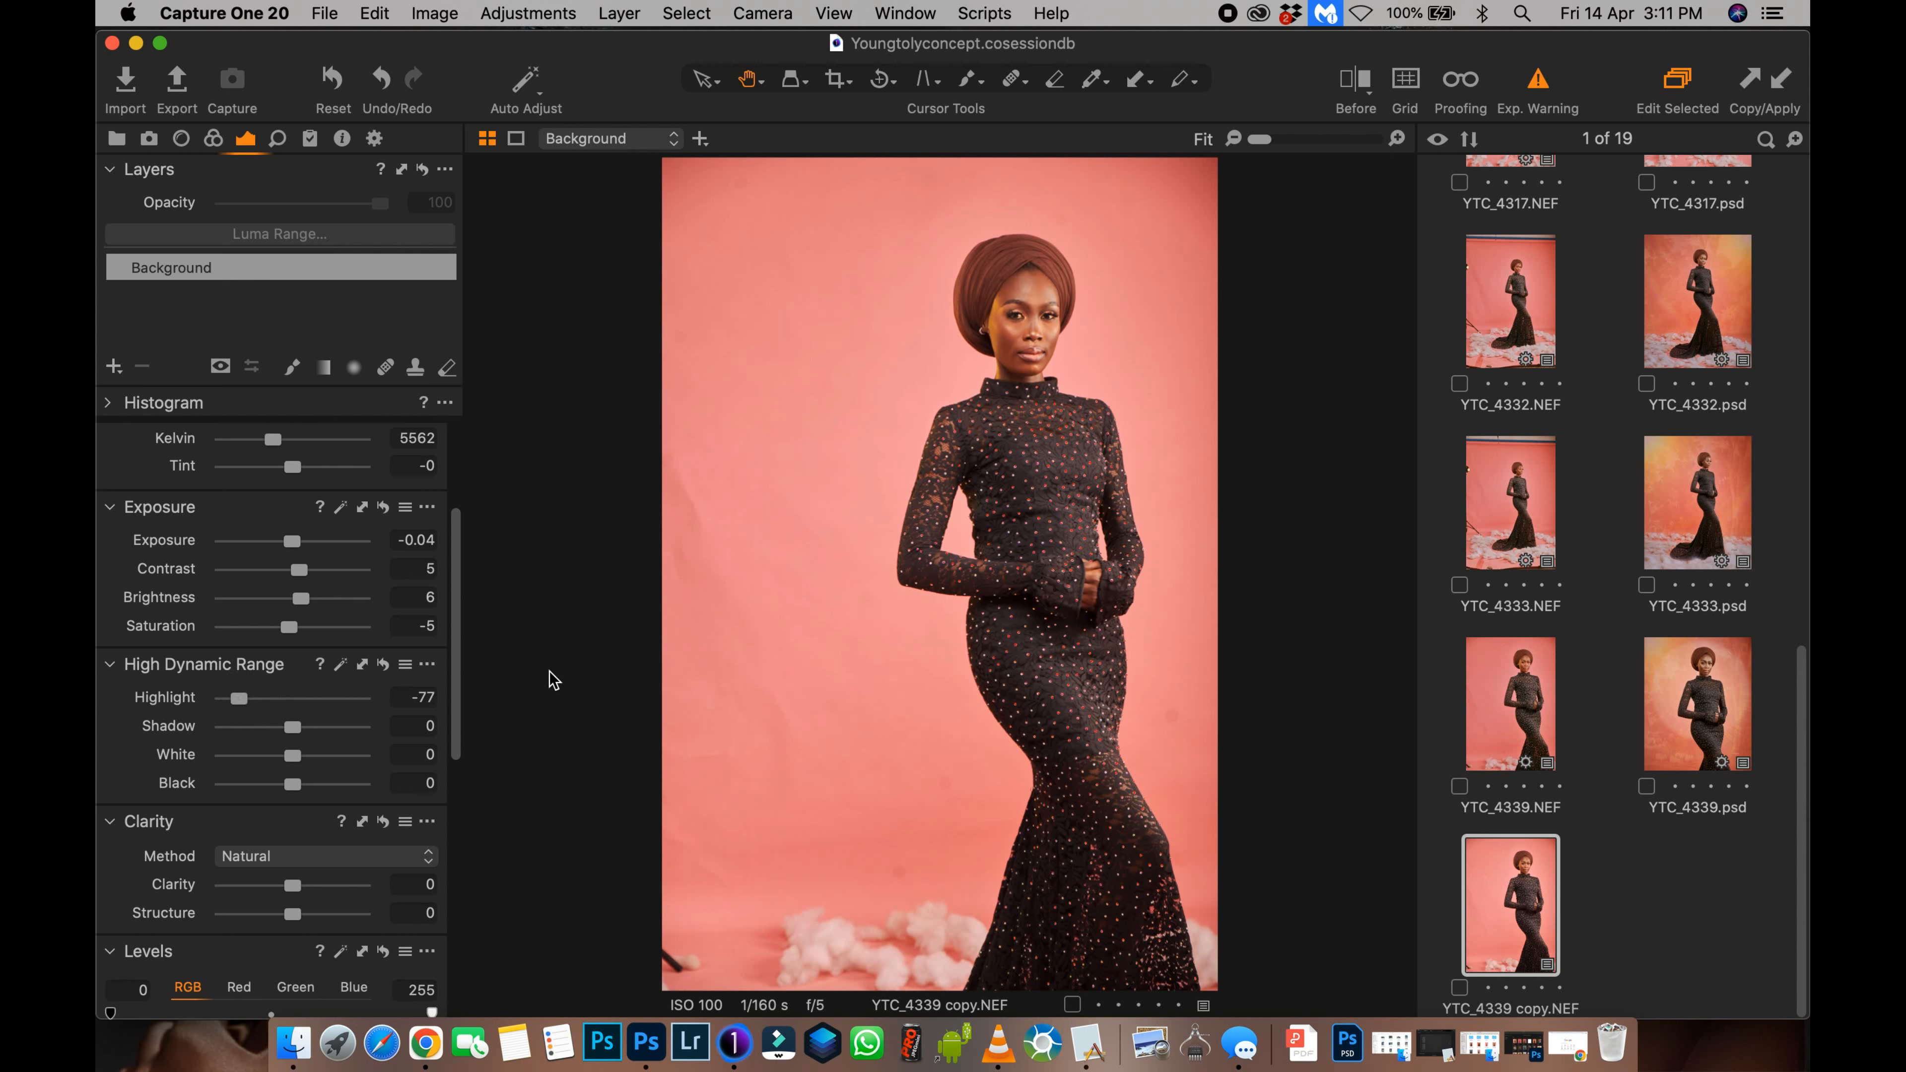
Step: Set the High Dynamic Range values to Shadow 15, White -61 and Black 7
mouse_move(294, 732)
left_mouse_down()
mouse_move(322, 732)
mouse_move(304, 737)
left_mouse_up()
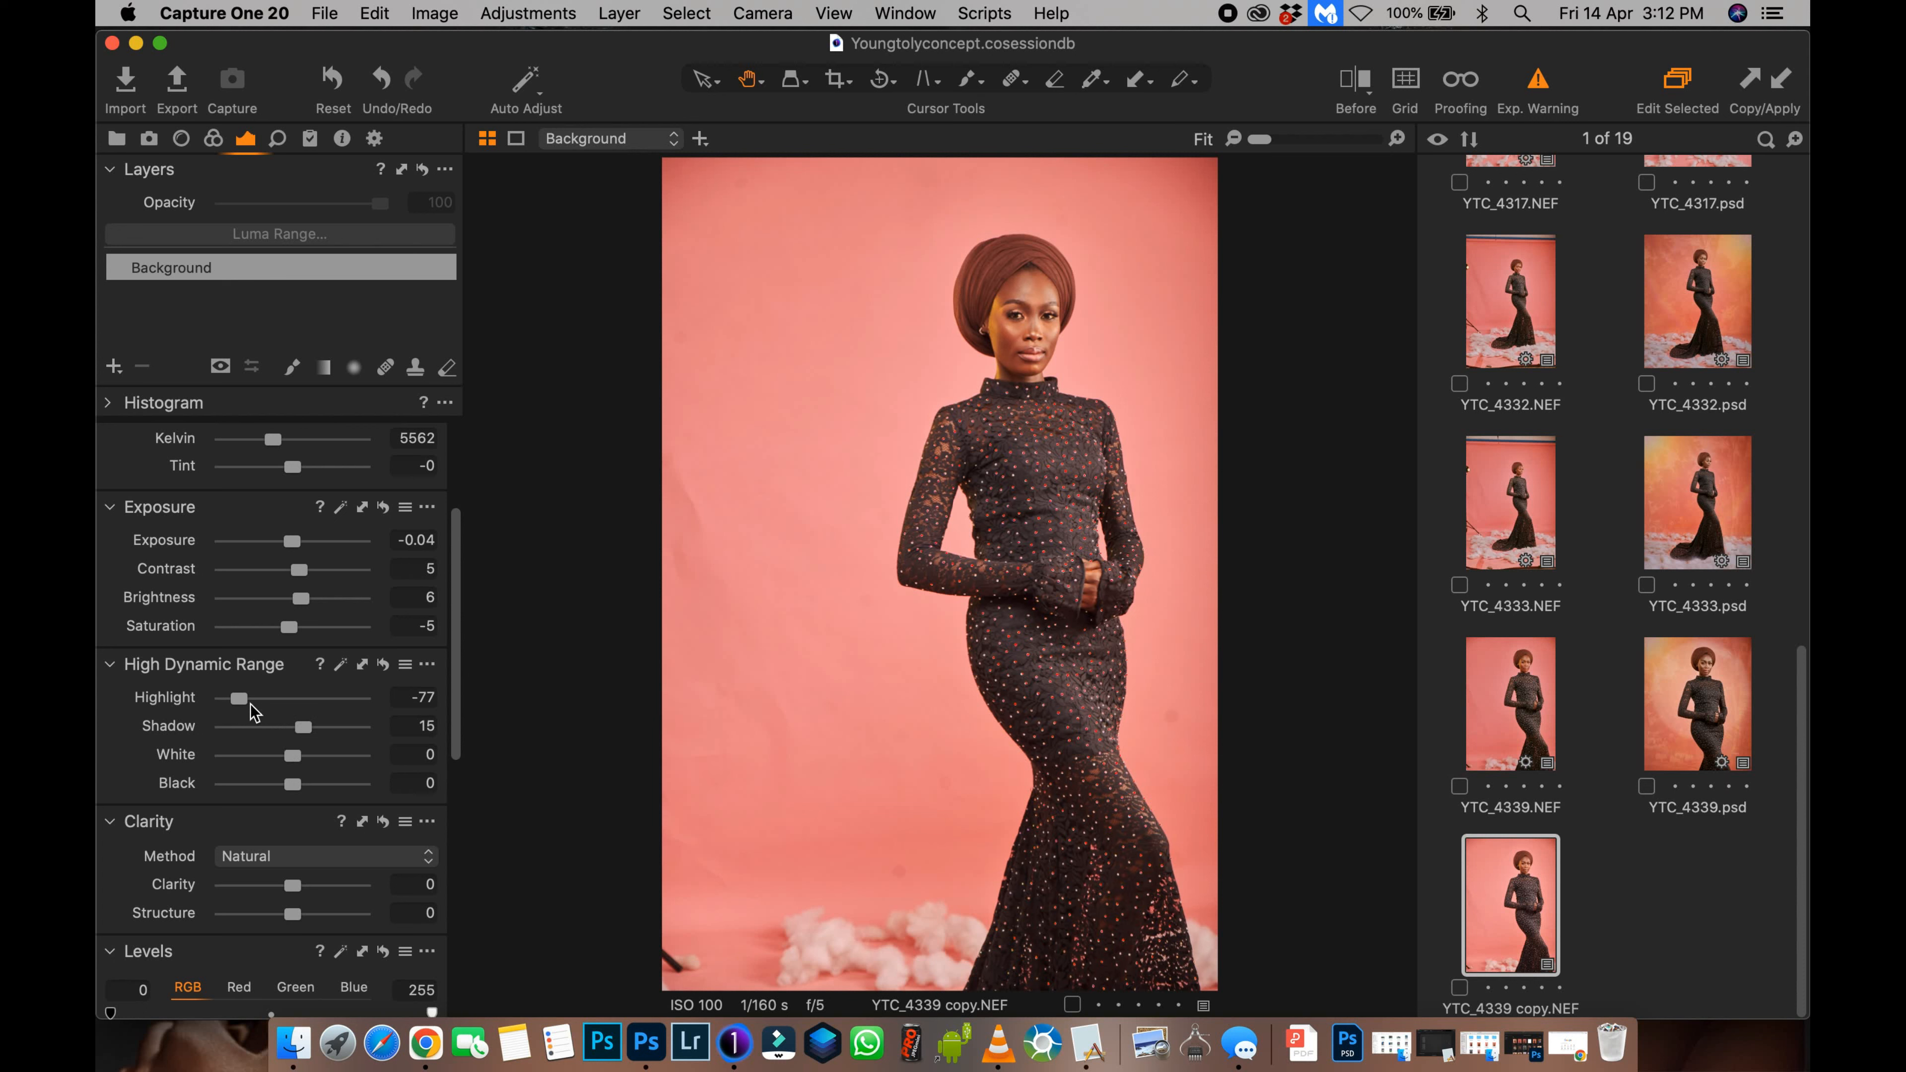
mouse_move(286, 766)
left_mouse_down()
mouse_move(251, 759)
mouse_move(408, 755)
mouse_move(242, 758)
mouse_move(326, 785)
mouse_move(280, 786)
mouse_move(297, 787)
left_mouse_up()
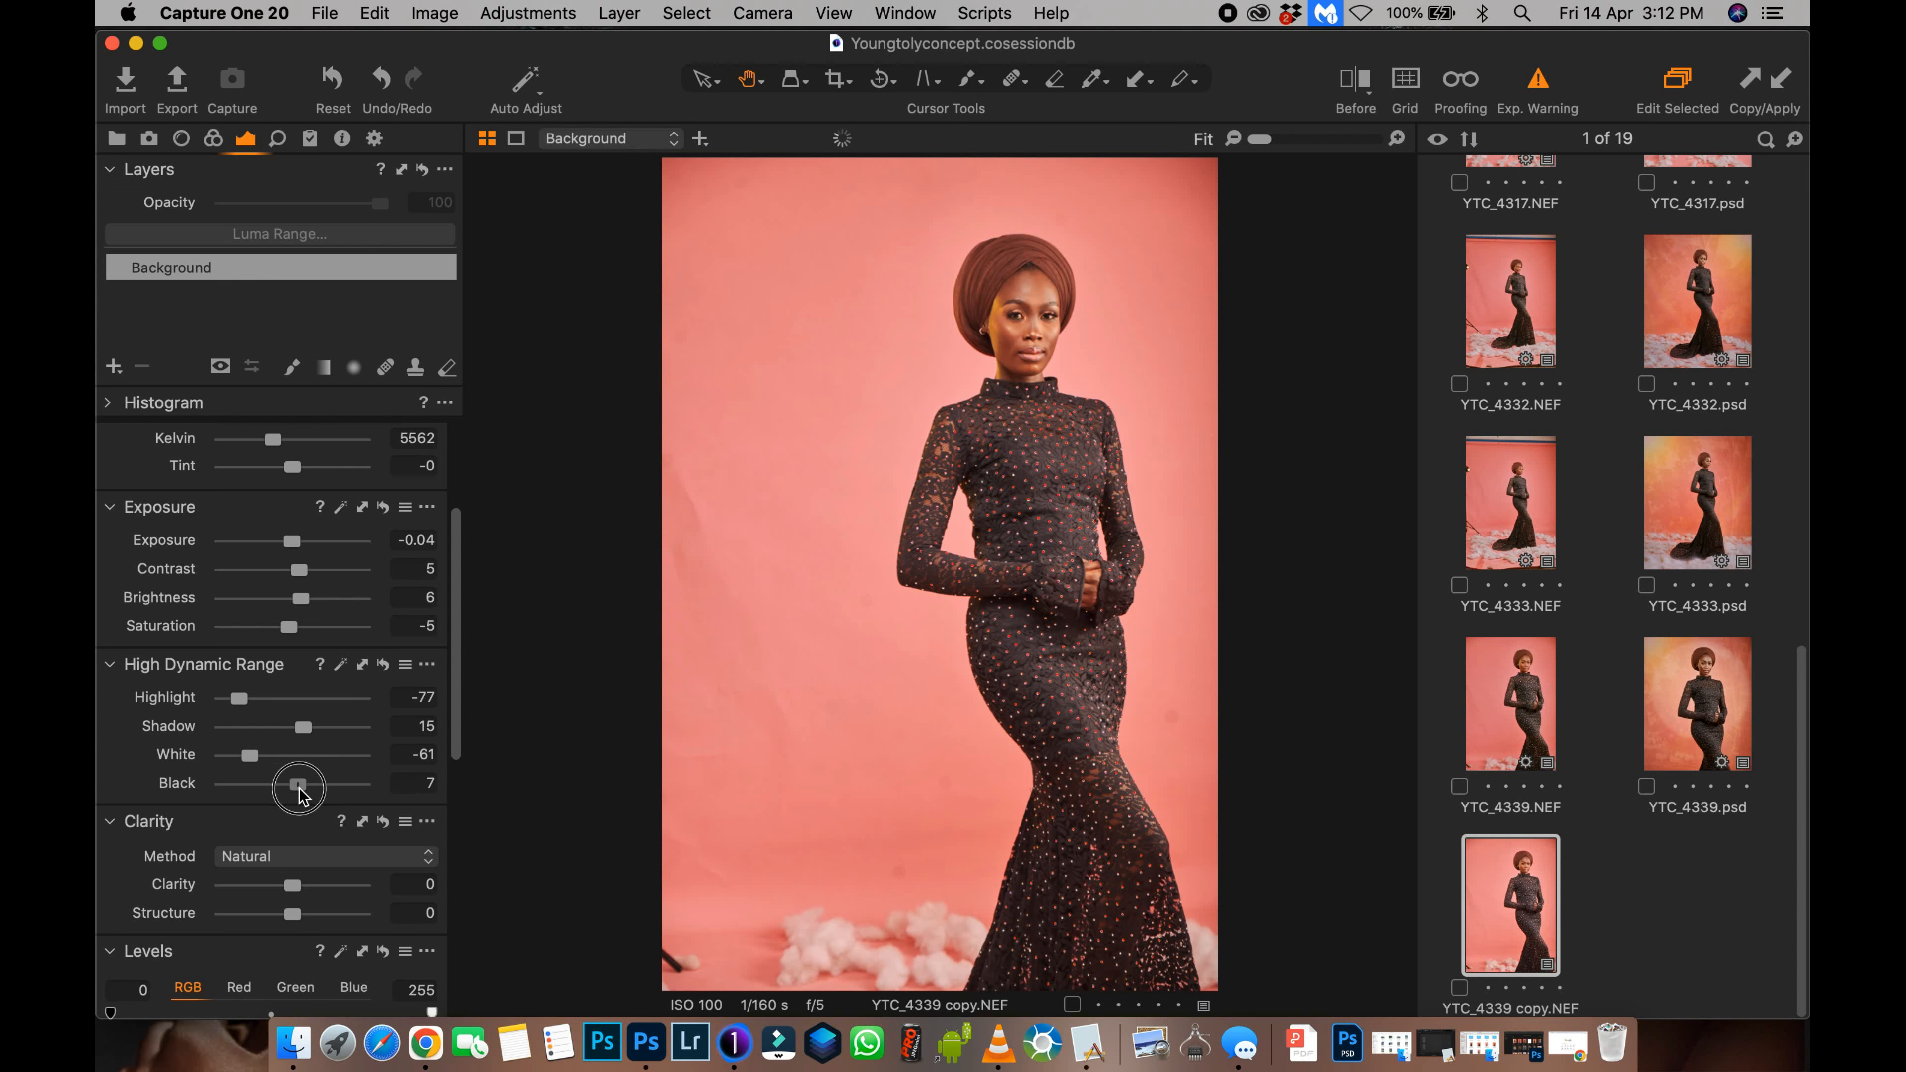
Step: Look at the wider shot YTC_4332.NEF for the lighting setup, and return to YTC_4339 copy.NEF
left_click_drag(459, 664, 448, 728)
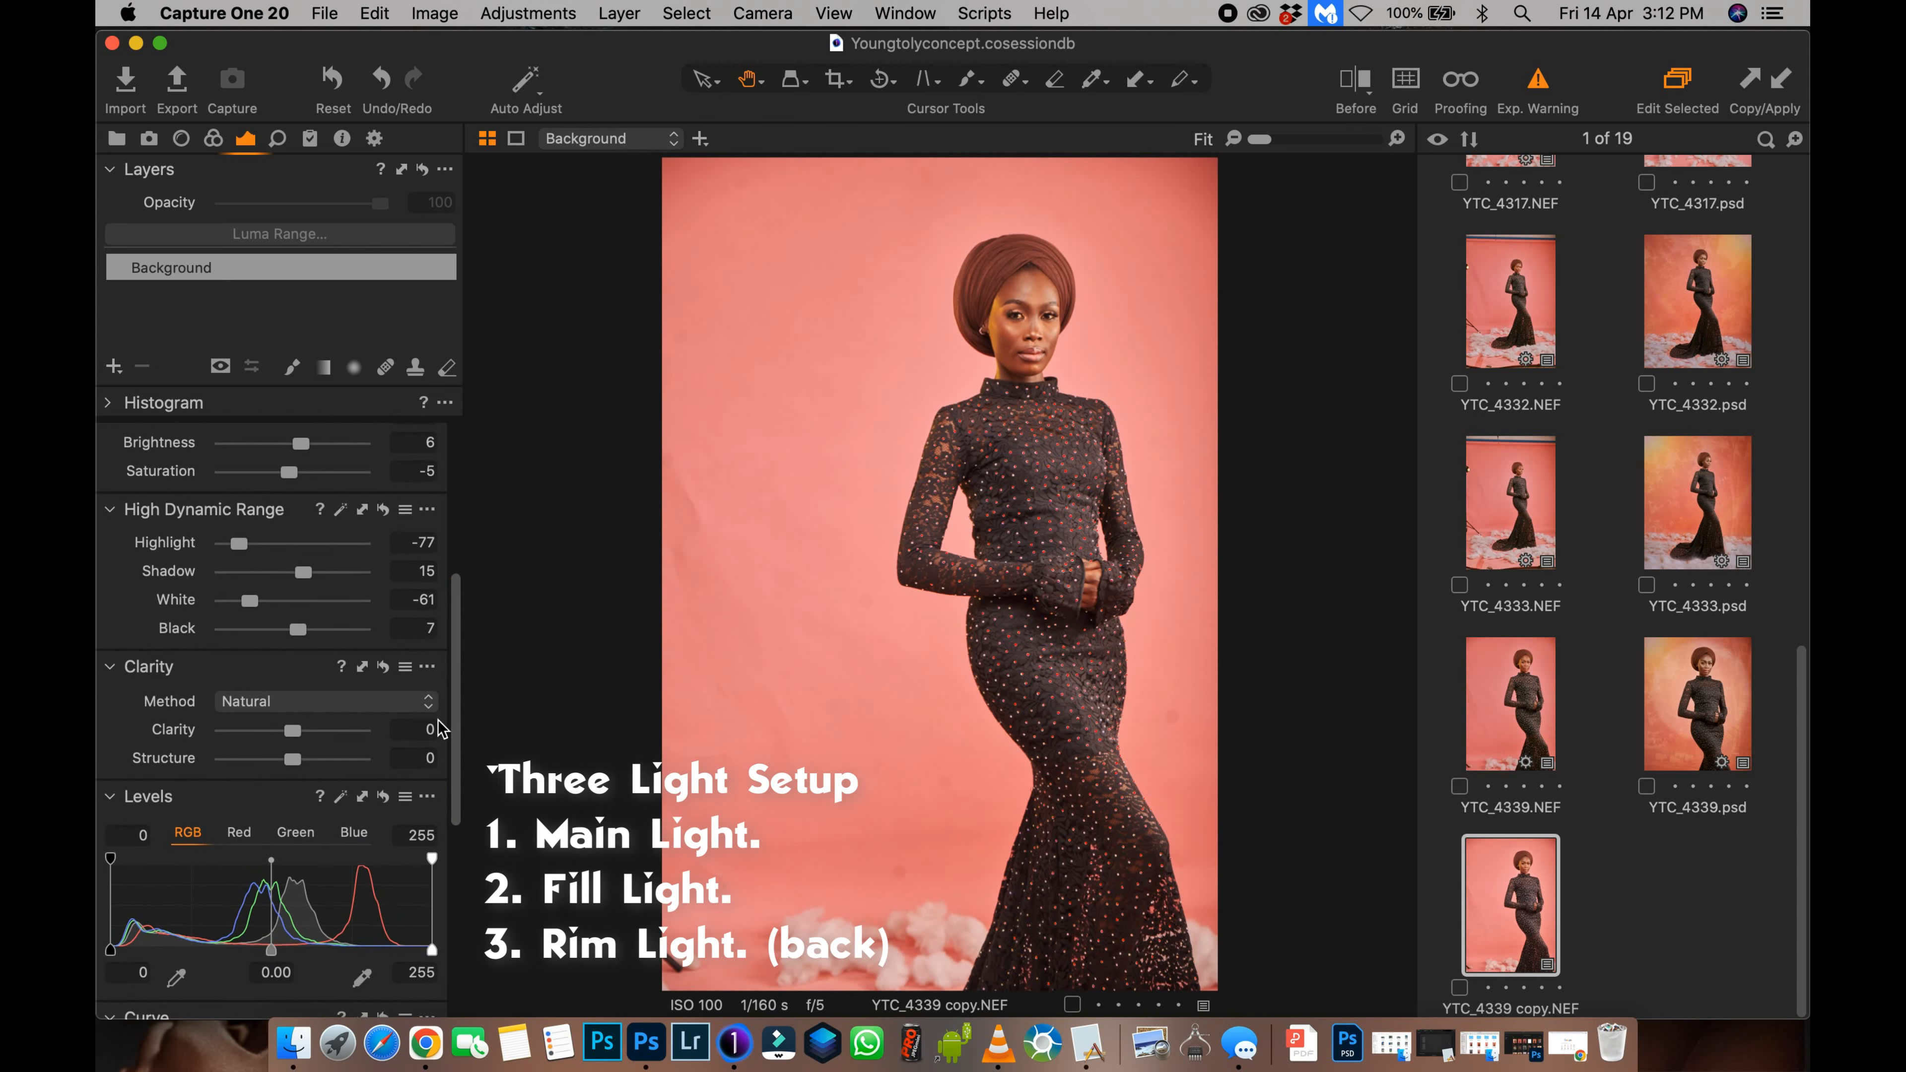
mouse_move(459, 668)
left_mouse_down()
mouse_move(455, 723)
mouse_move(461, 681)
left_mouse_up()
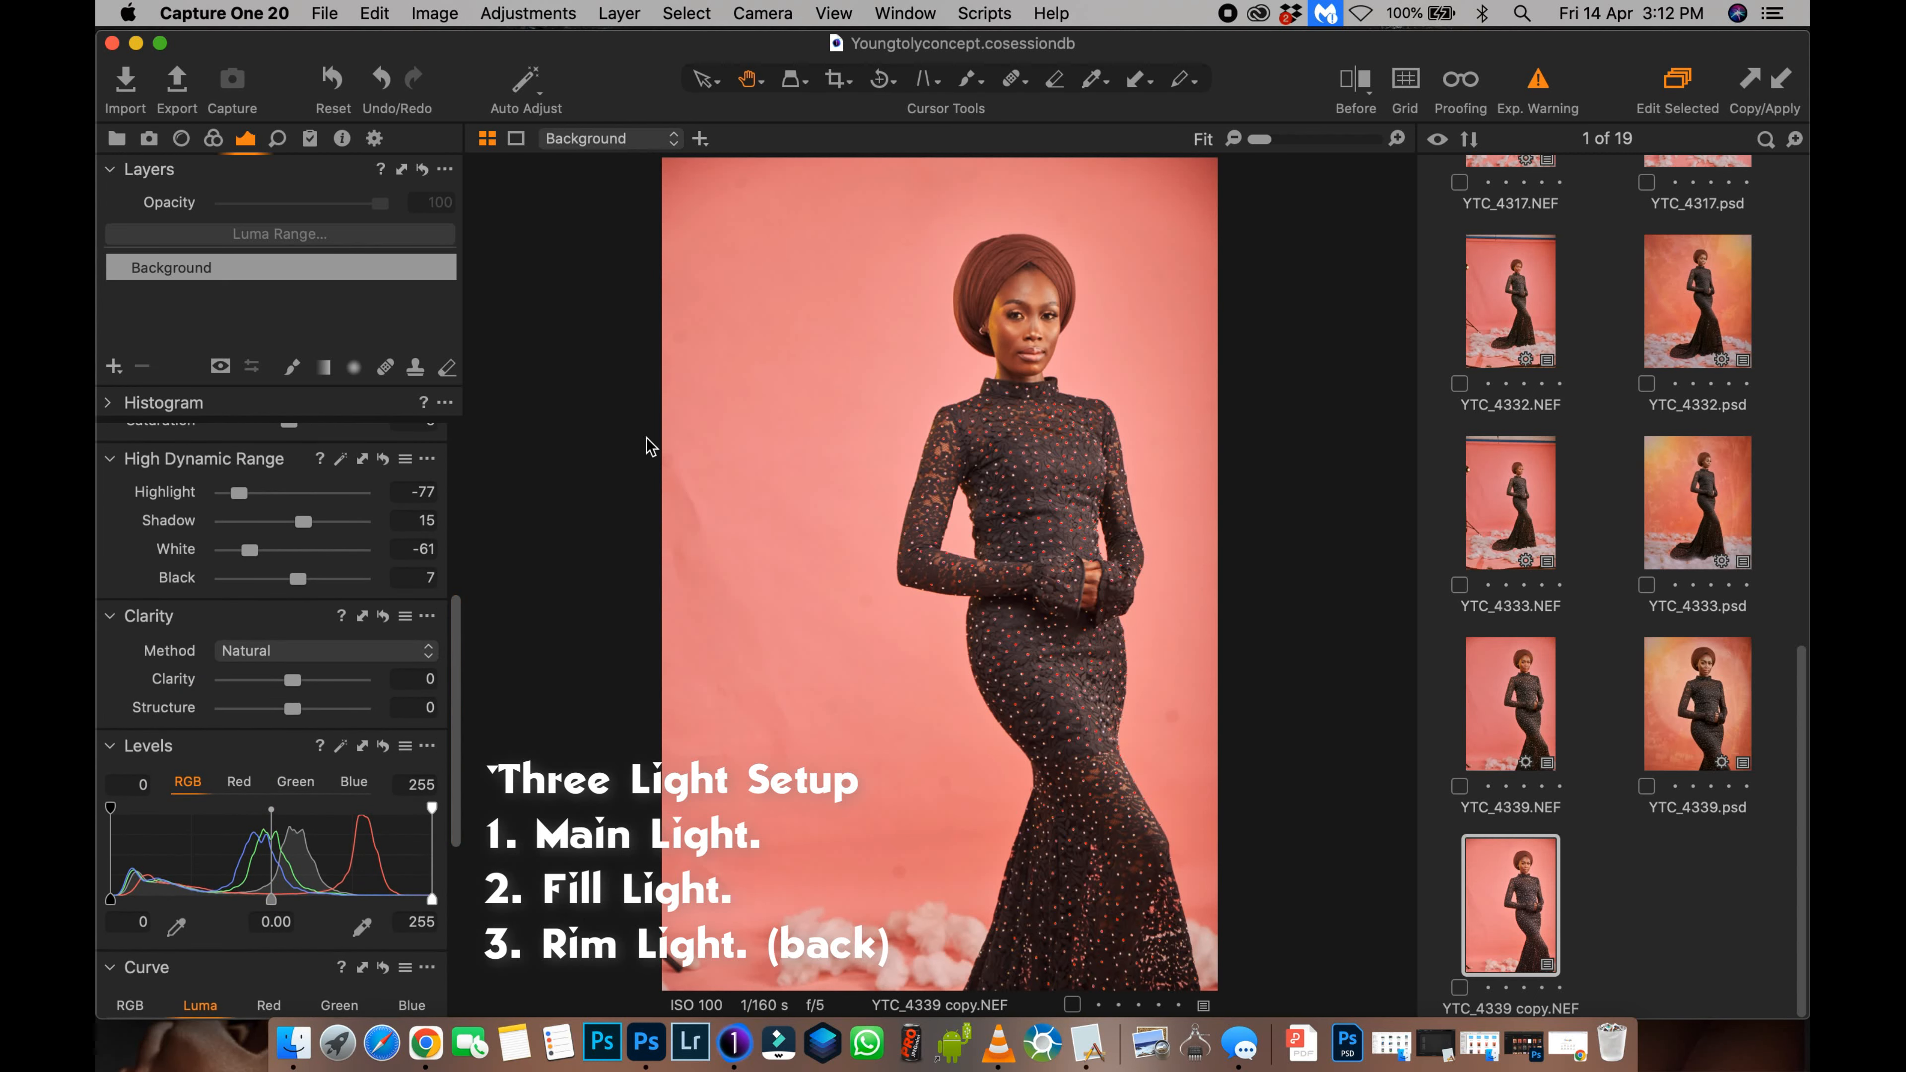
left_click(1536, 308)
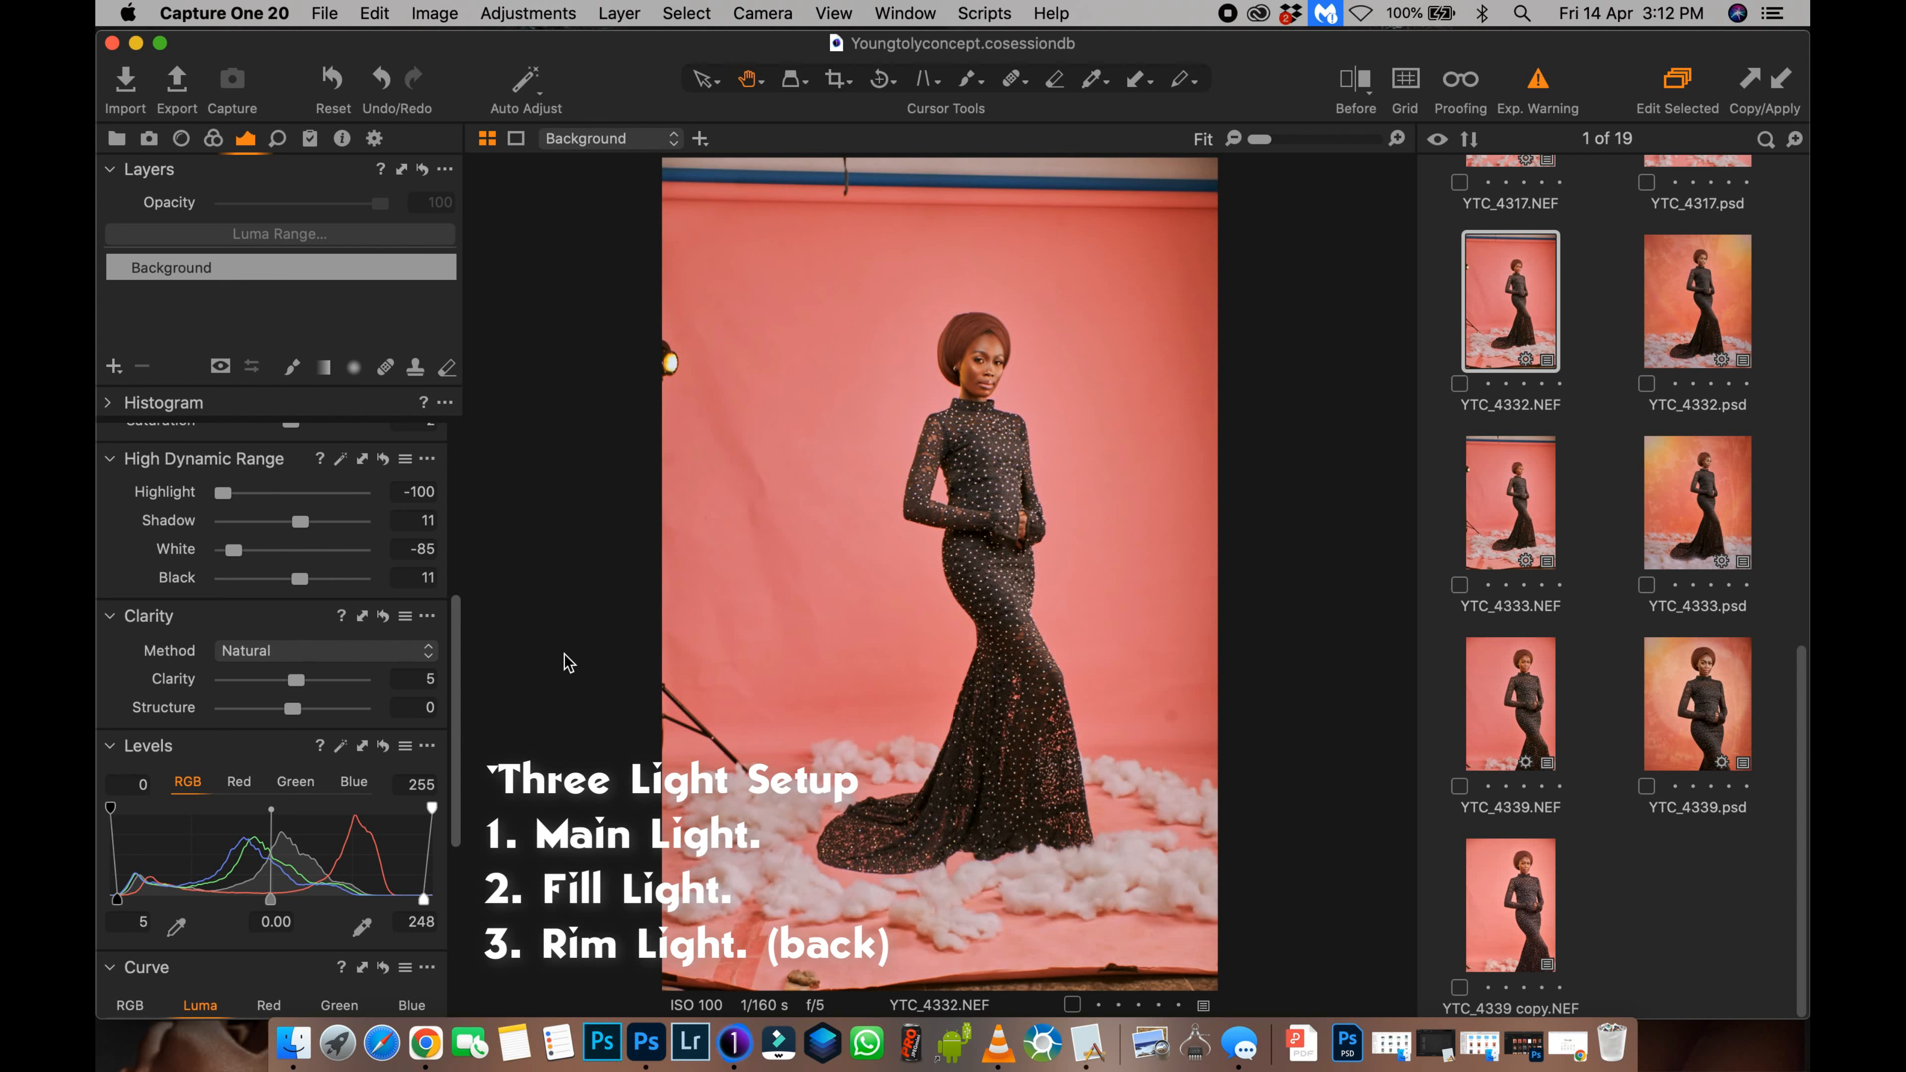
left_click(1561, 922)
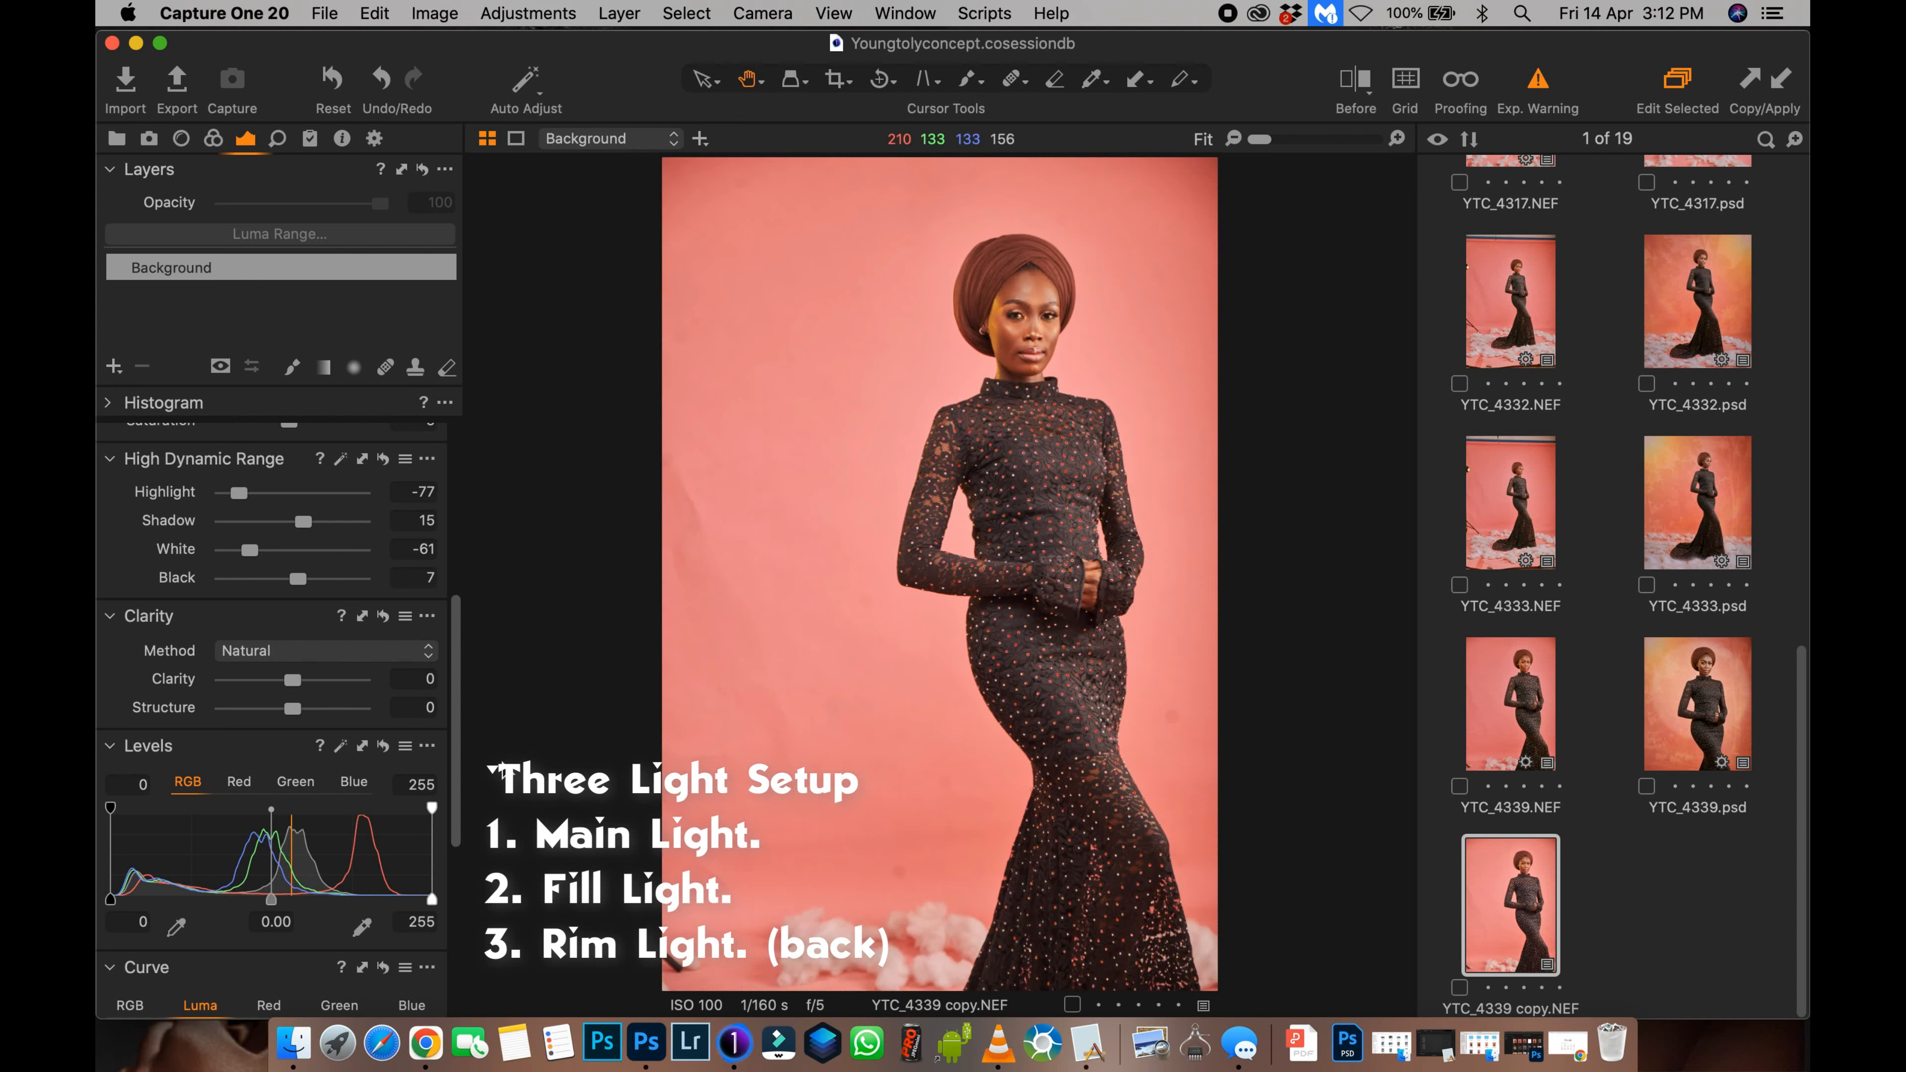
Step: Set Clarity to 5 with the Natural method and check the face at 100%
scroll(448, 702, "down", 1)
scroll(446, 701, "down", 1)
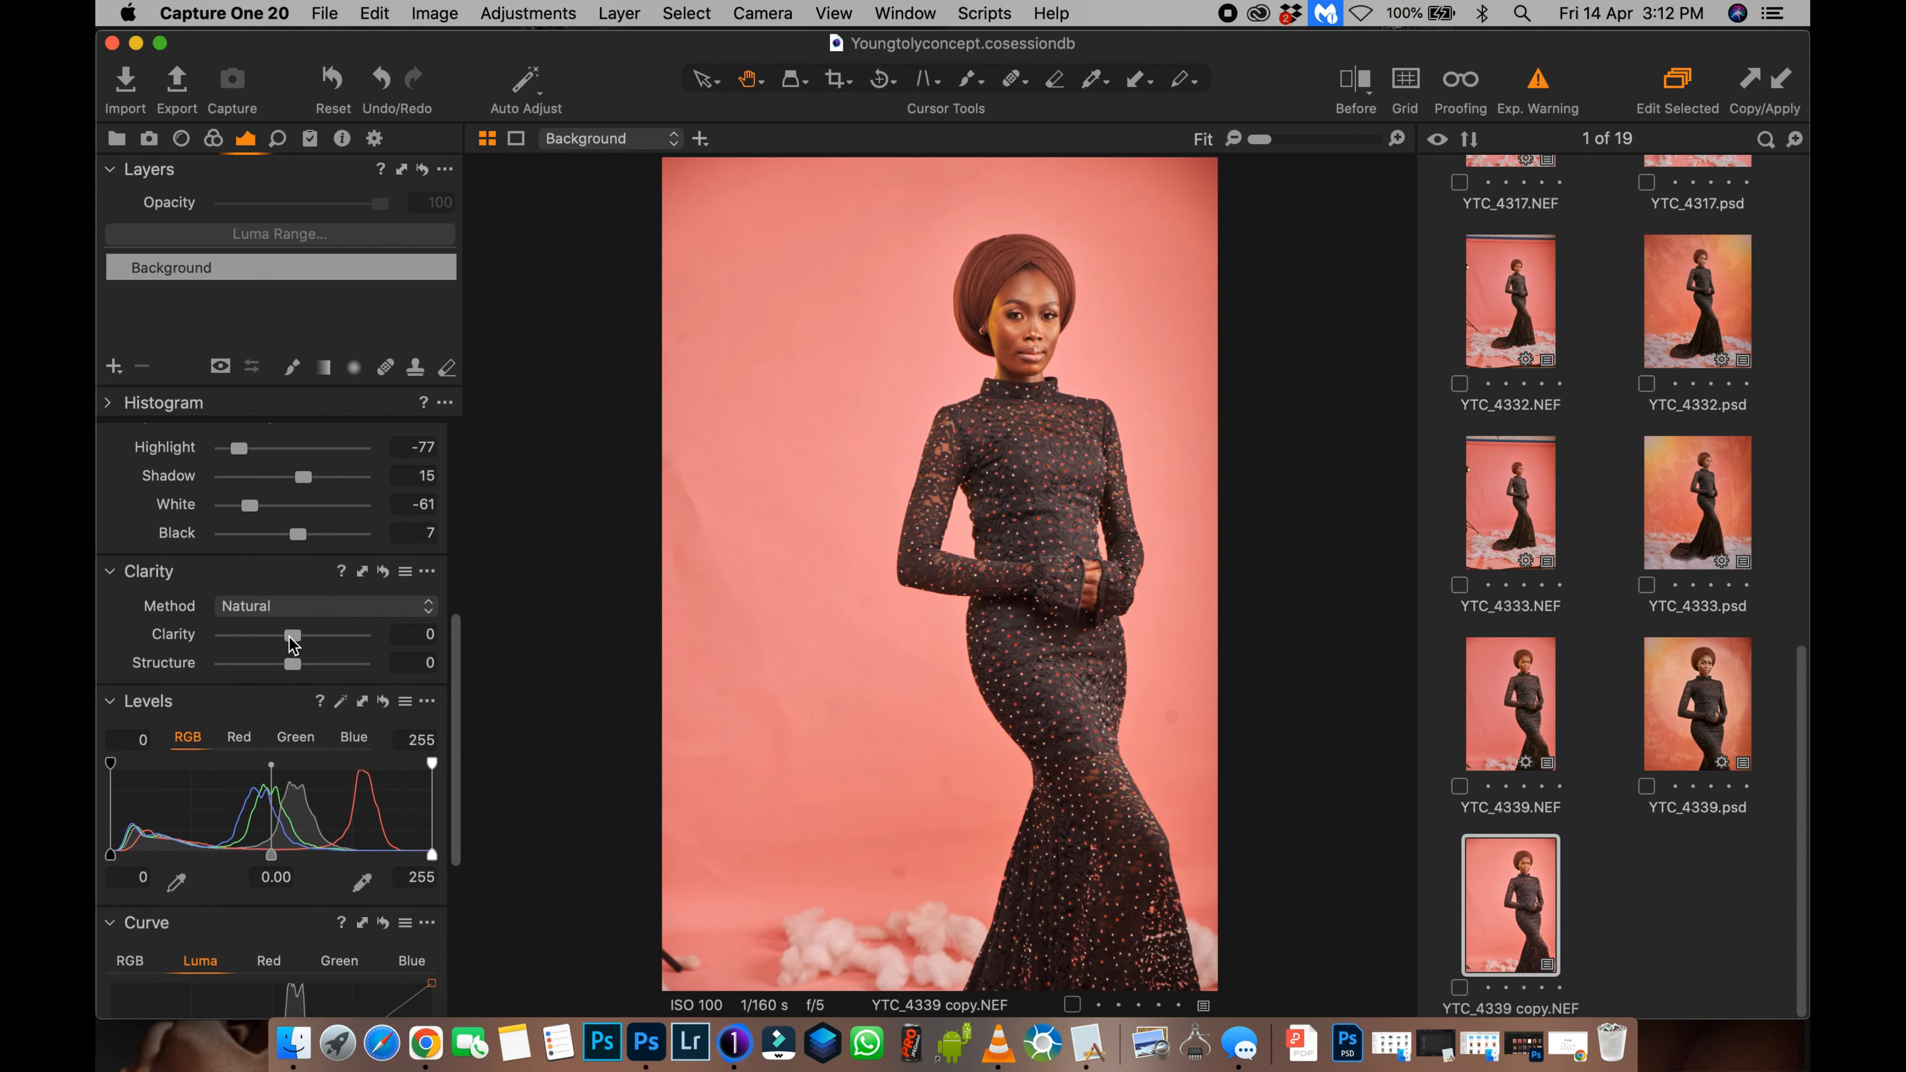
left_click_drag(292, 642, 302, 648)
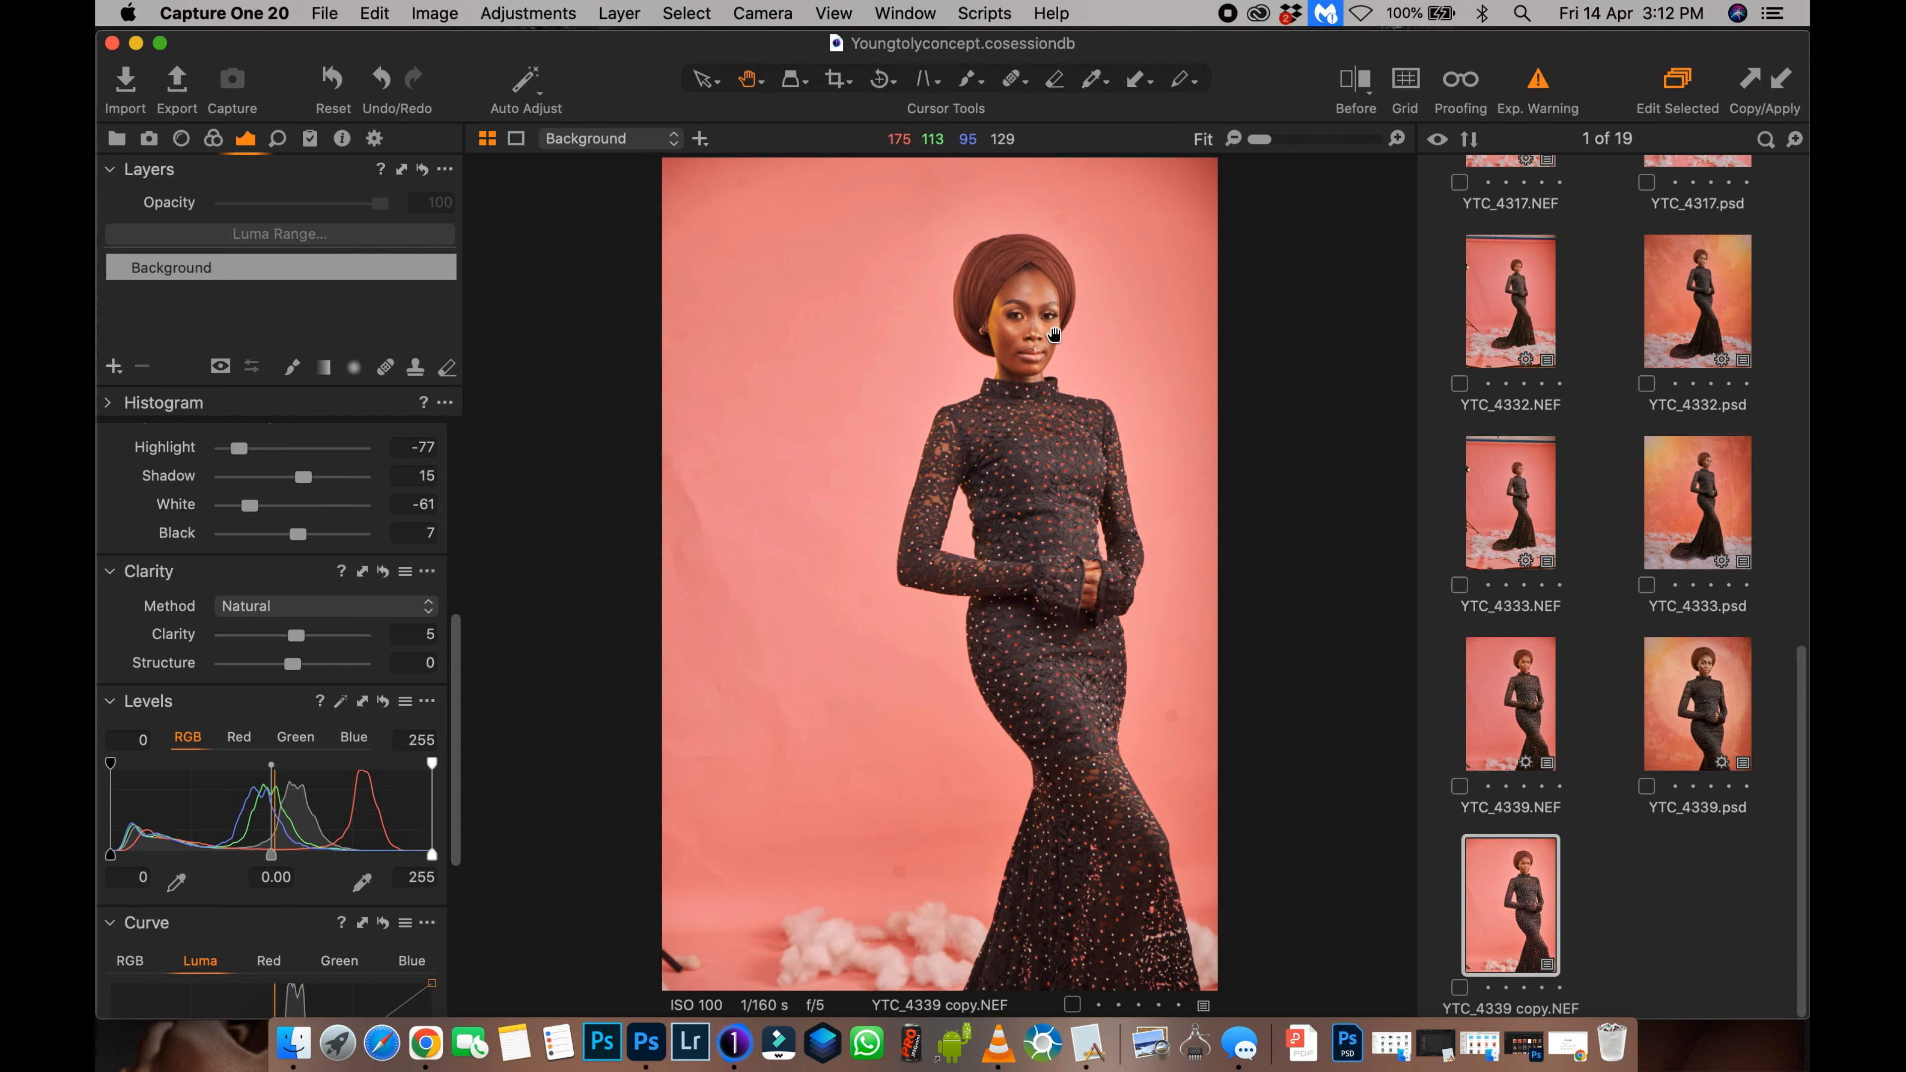
left_click(992, 328)
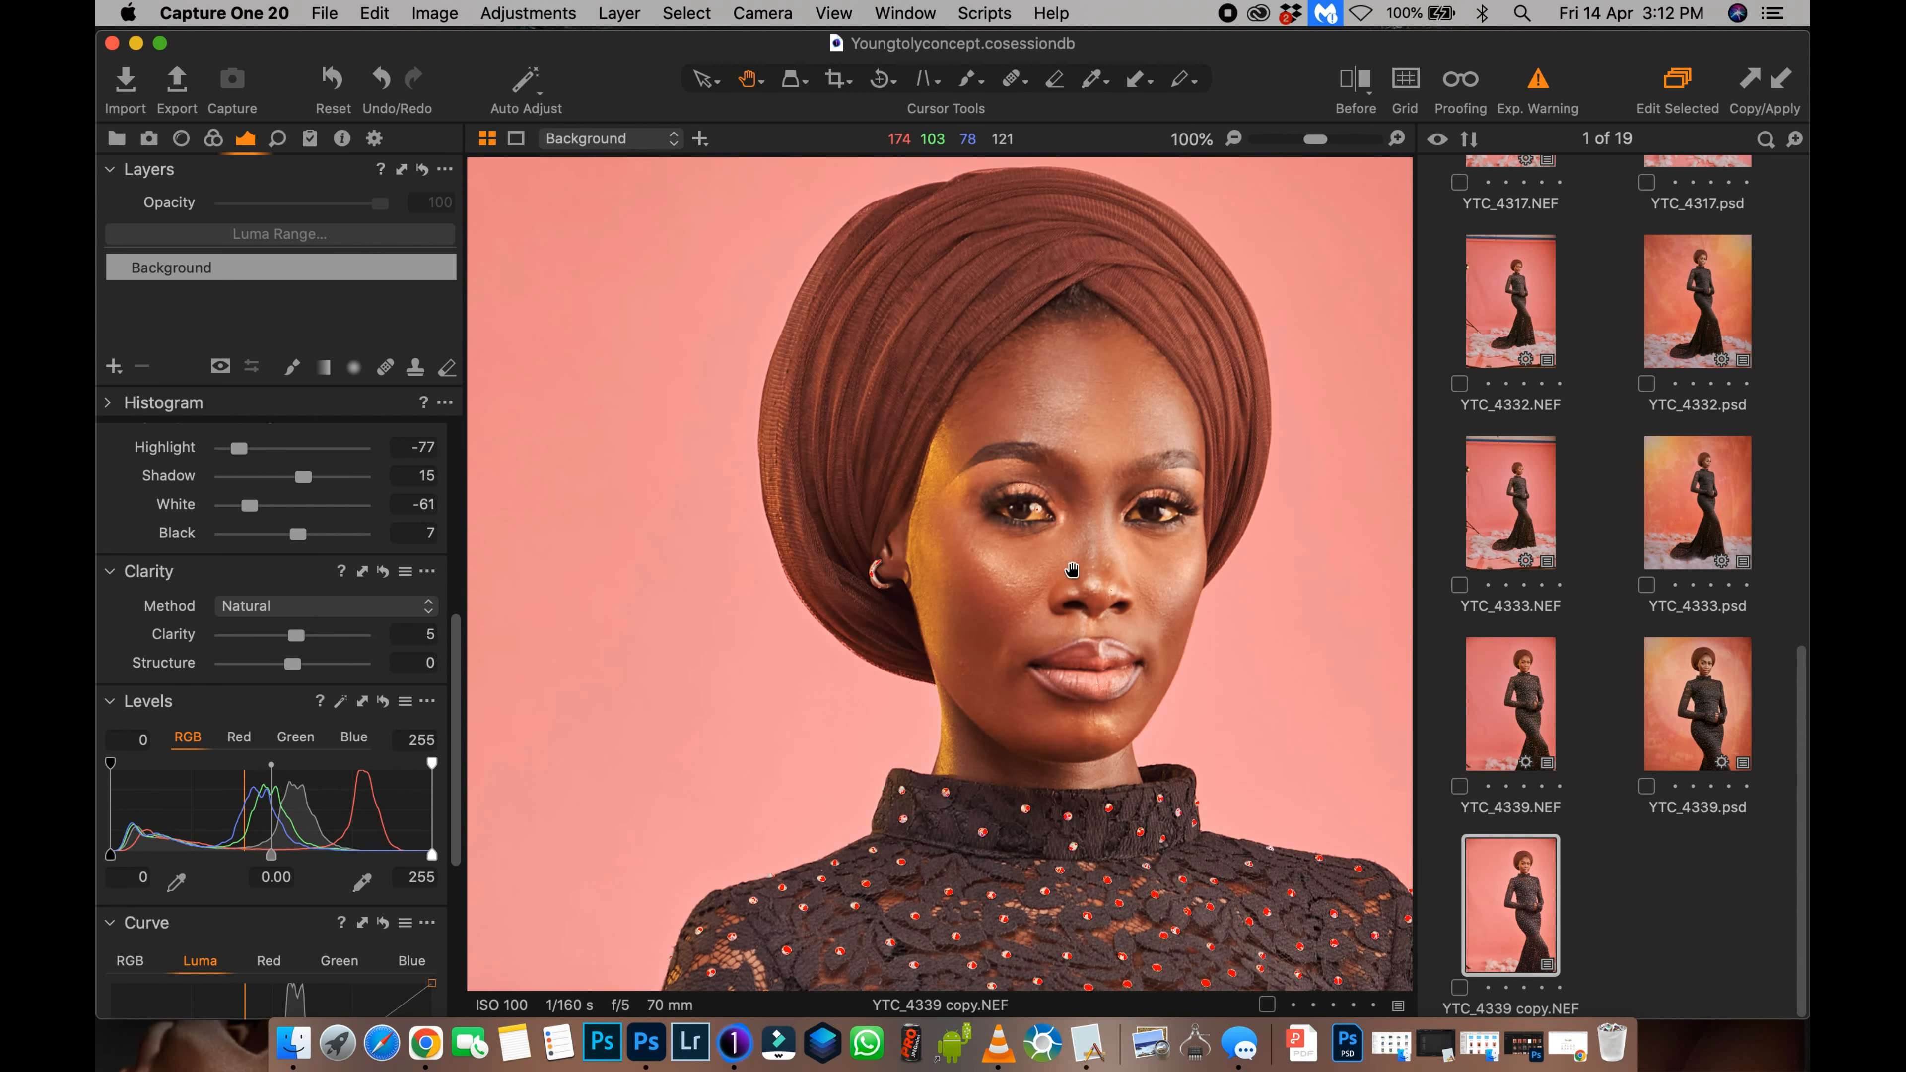
left_click(1070, 571)
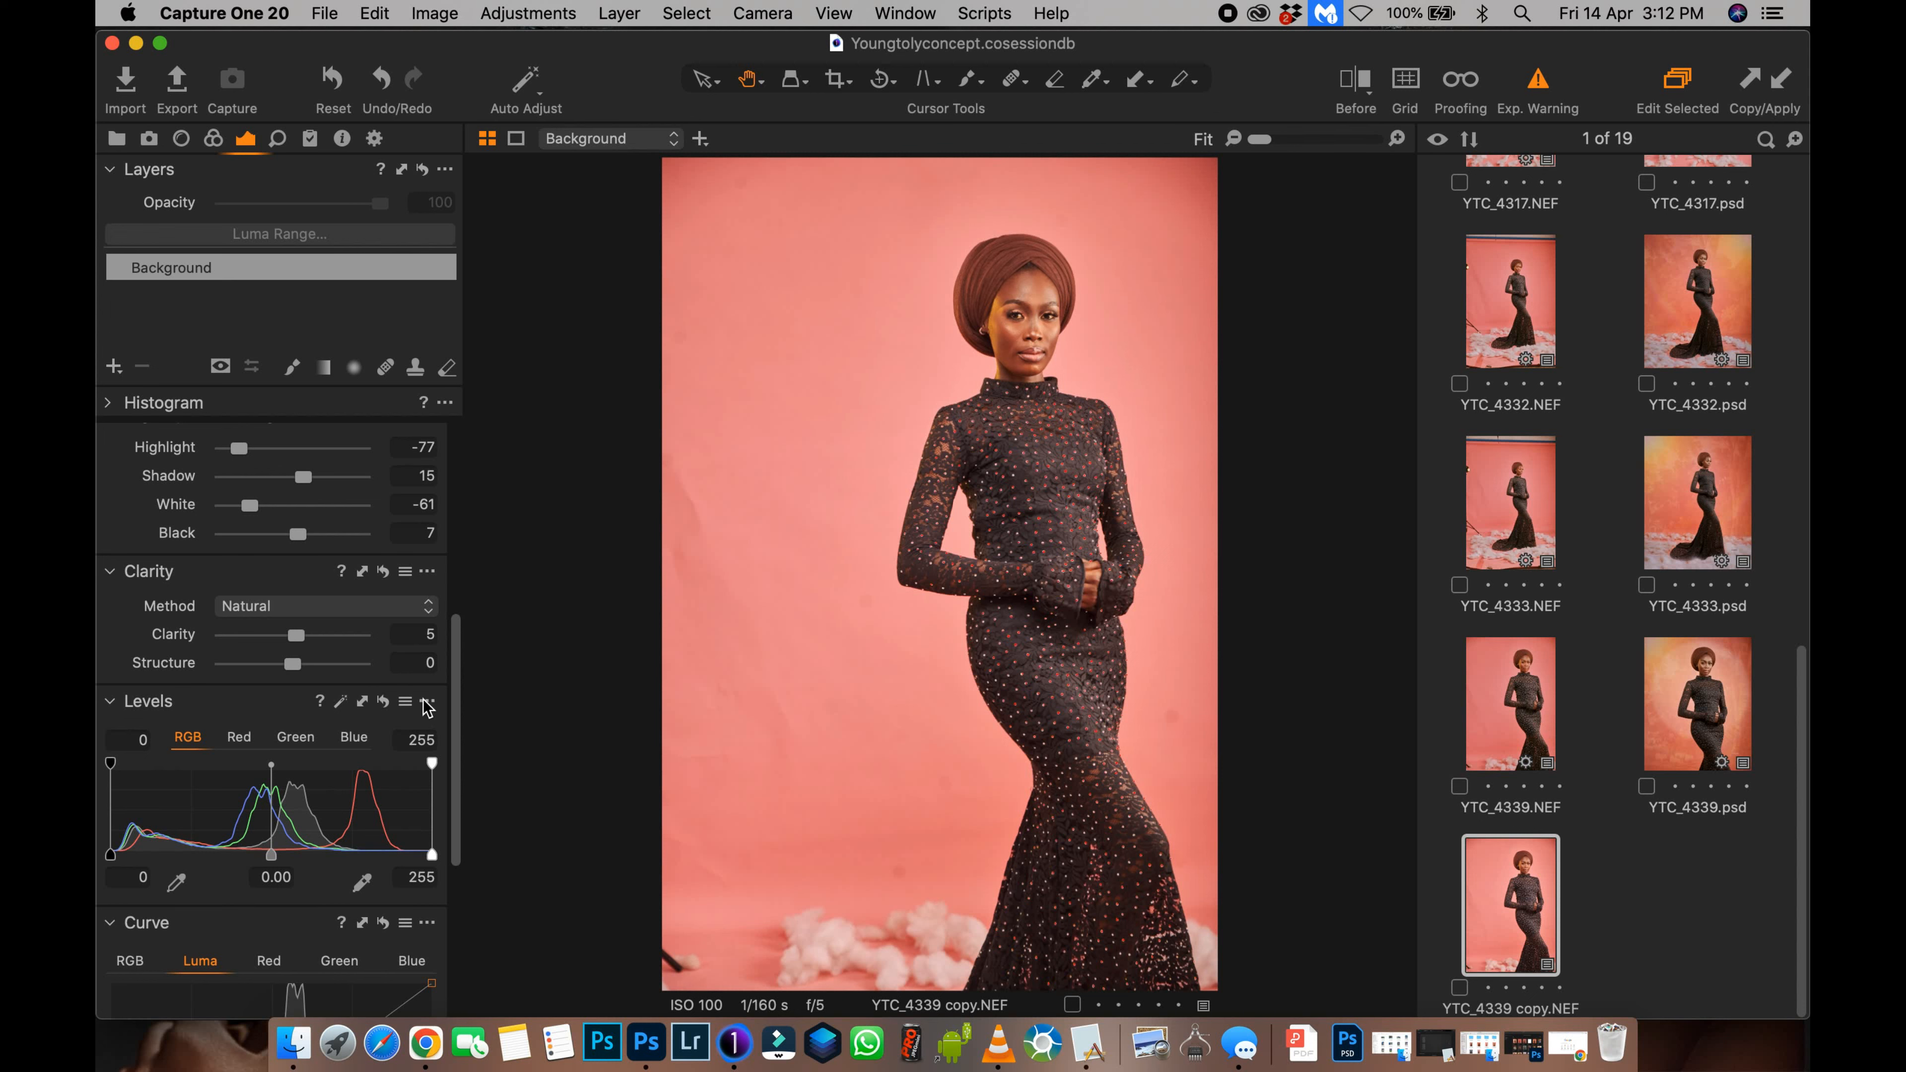
Step: Set the RGB Levels input highlight point to 241 and the input shadow point to 4
scroll(432, 713, "down", 3)
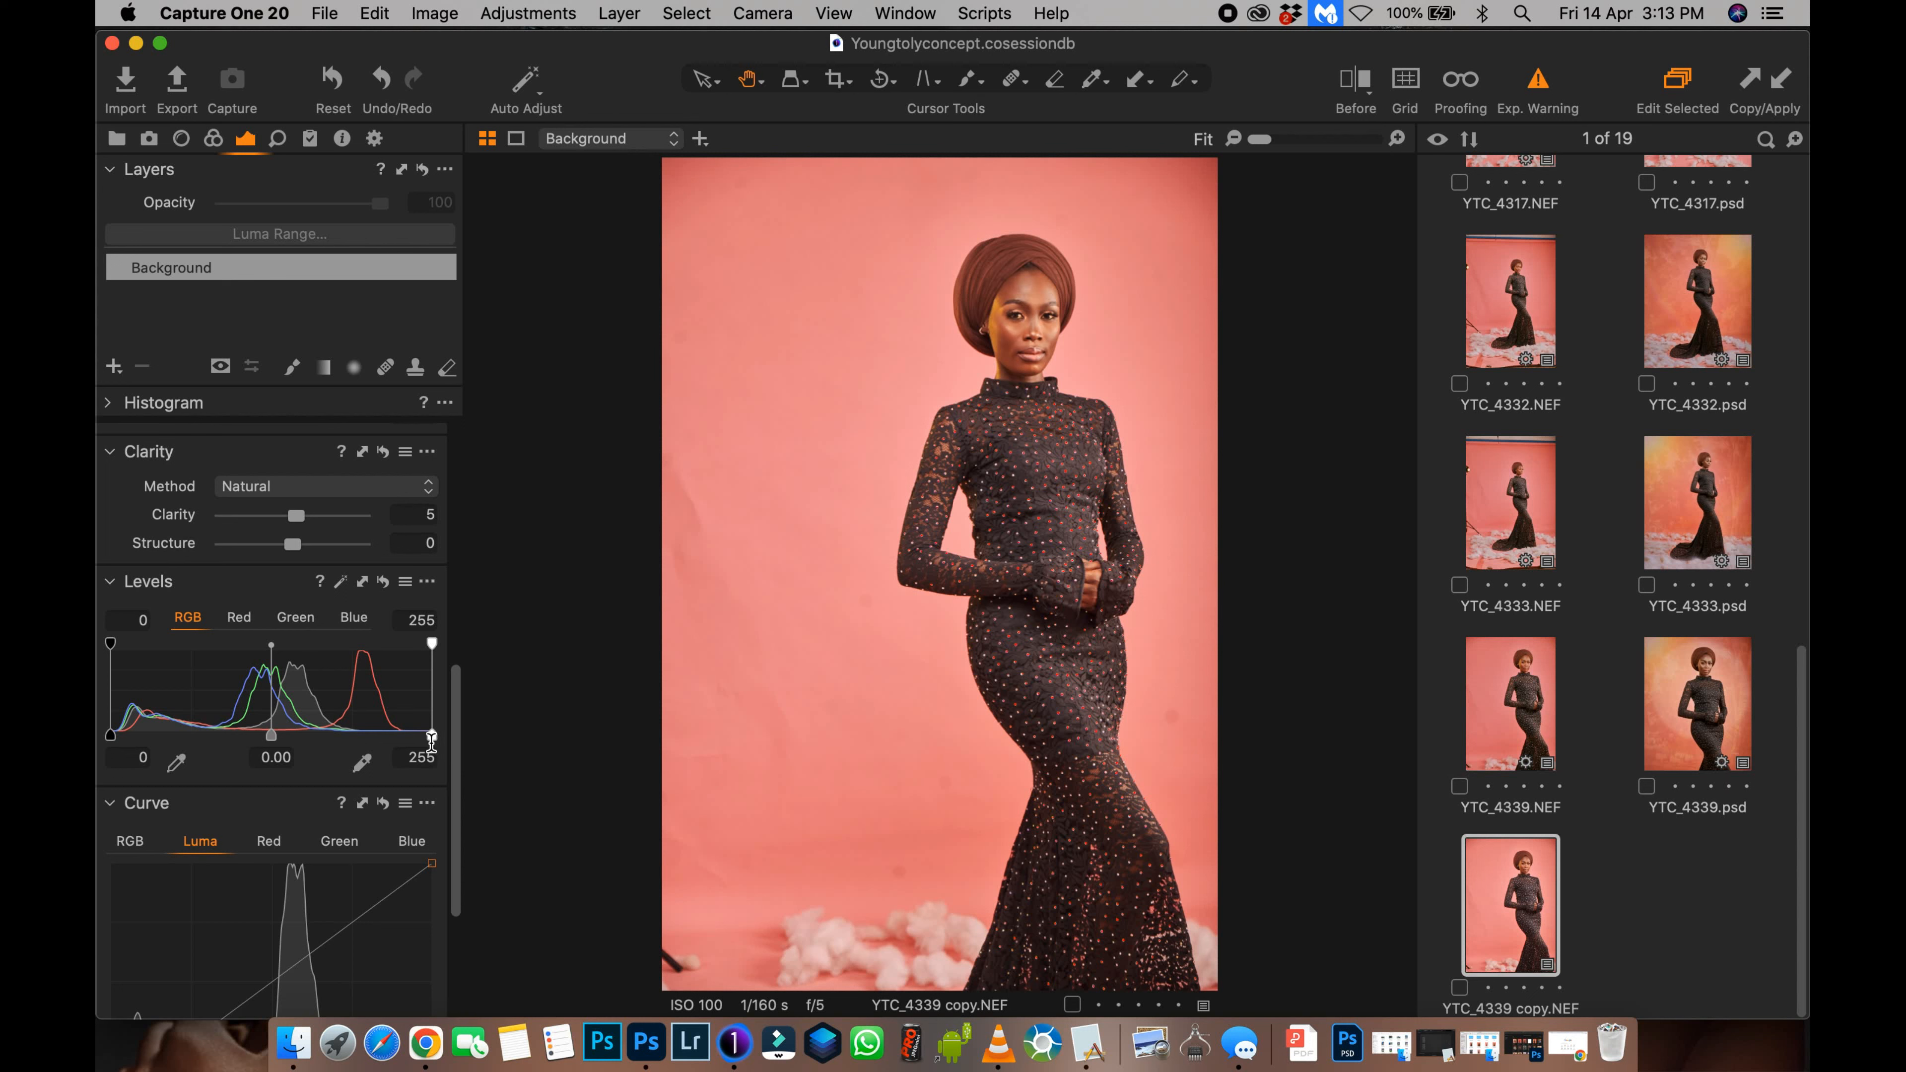
mouse_move(427, 738)
left_mouse_down()
mouse_move(391, 745)
mouse_move(409, 755)
left_mouse_up()
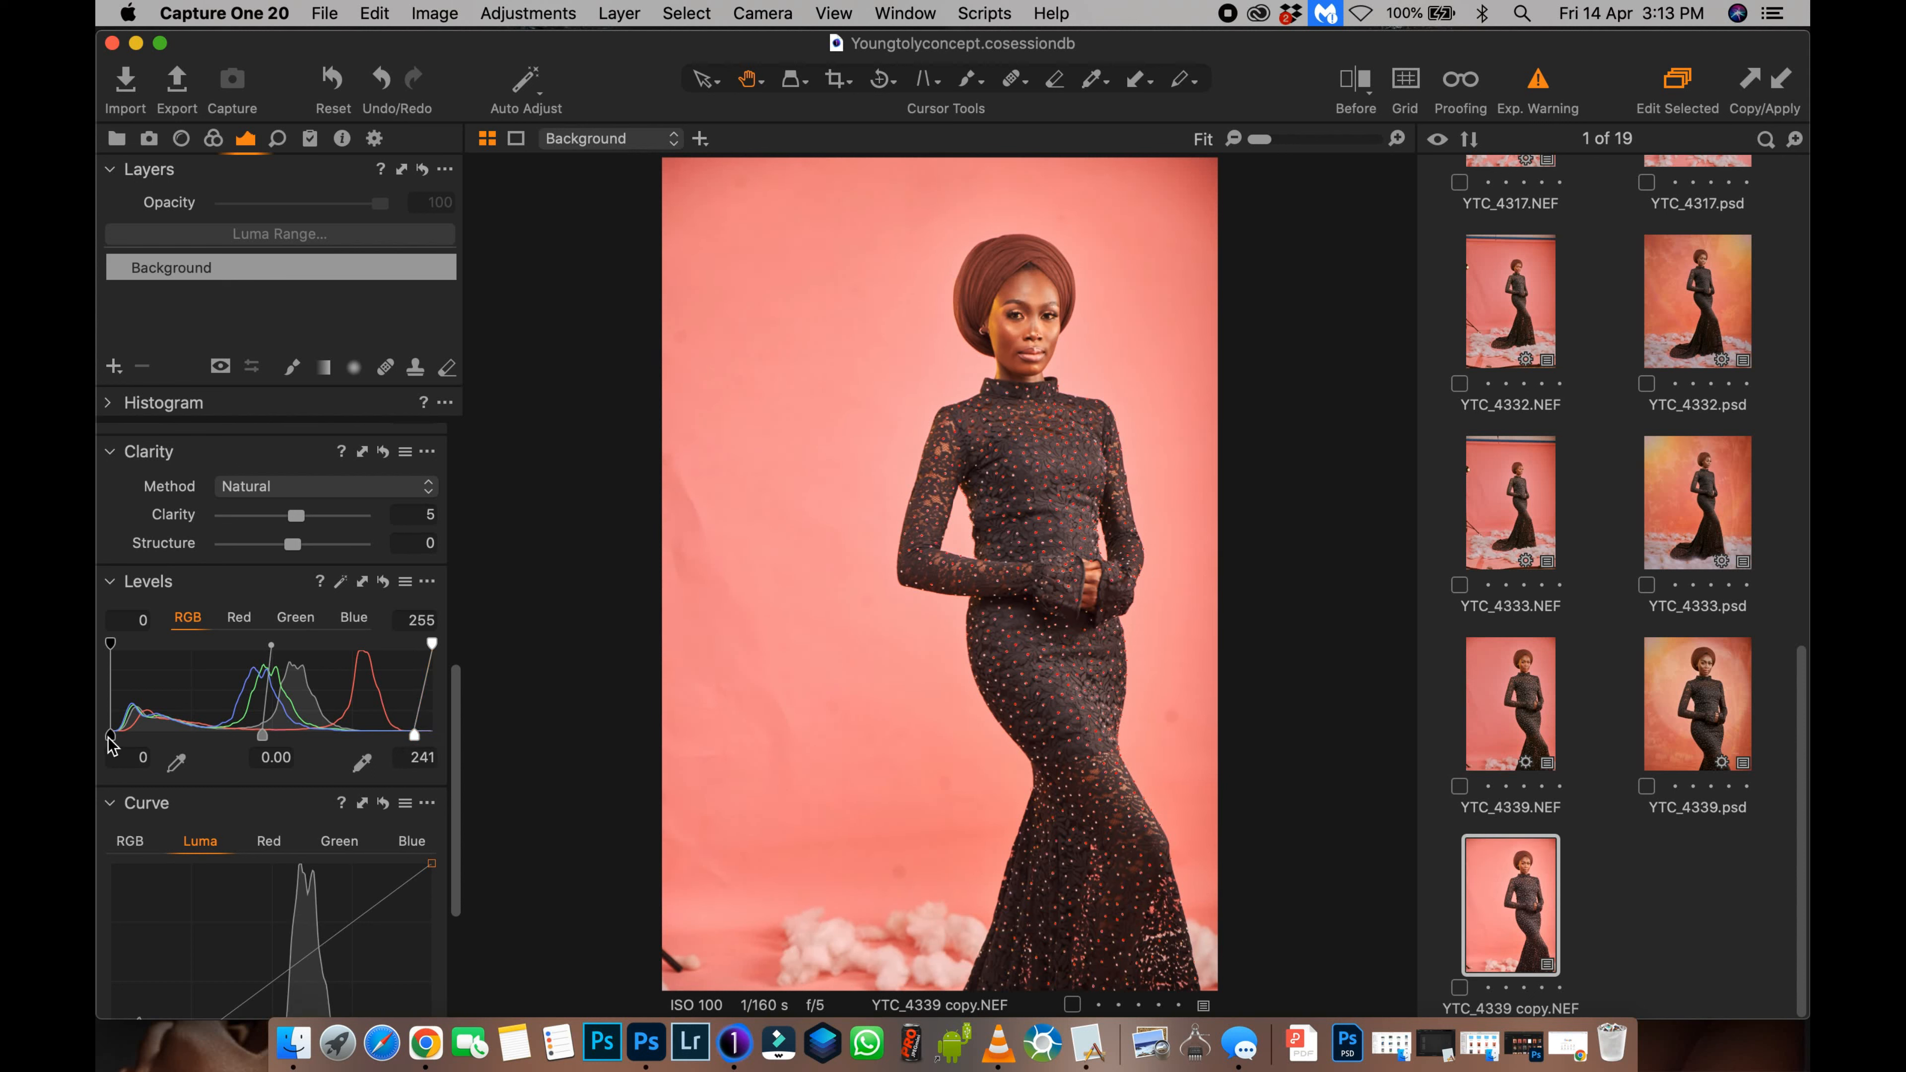
left_click_drag(110, 740, 116, 745)
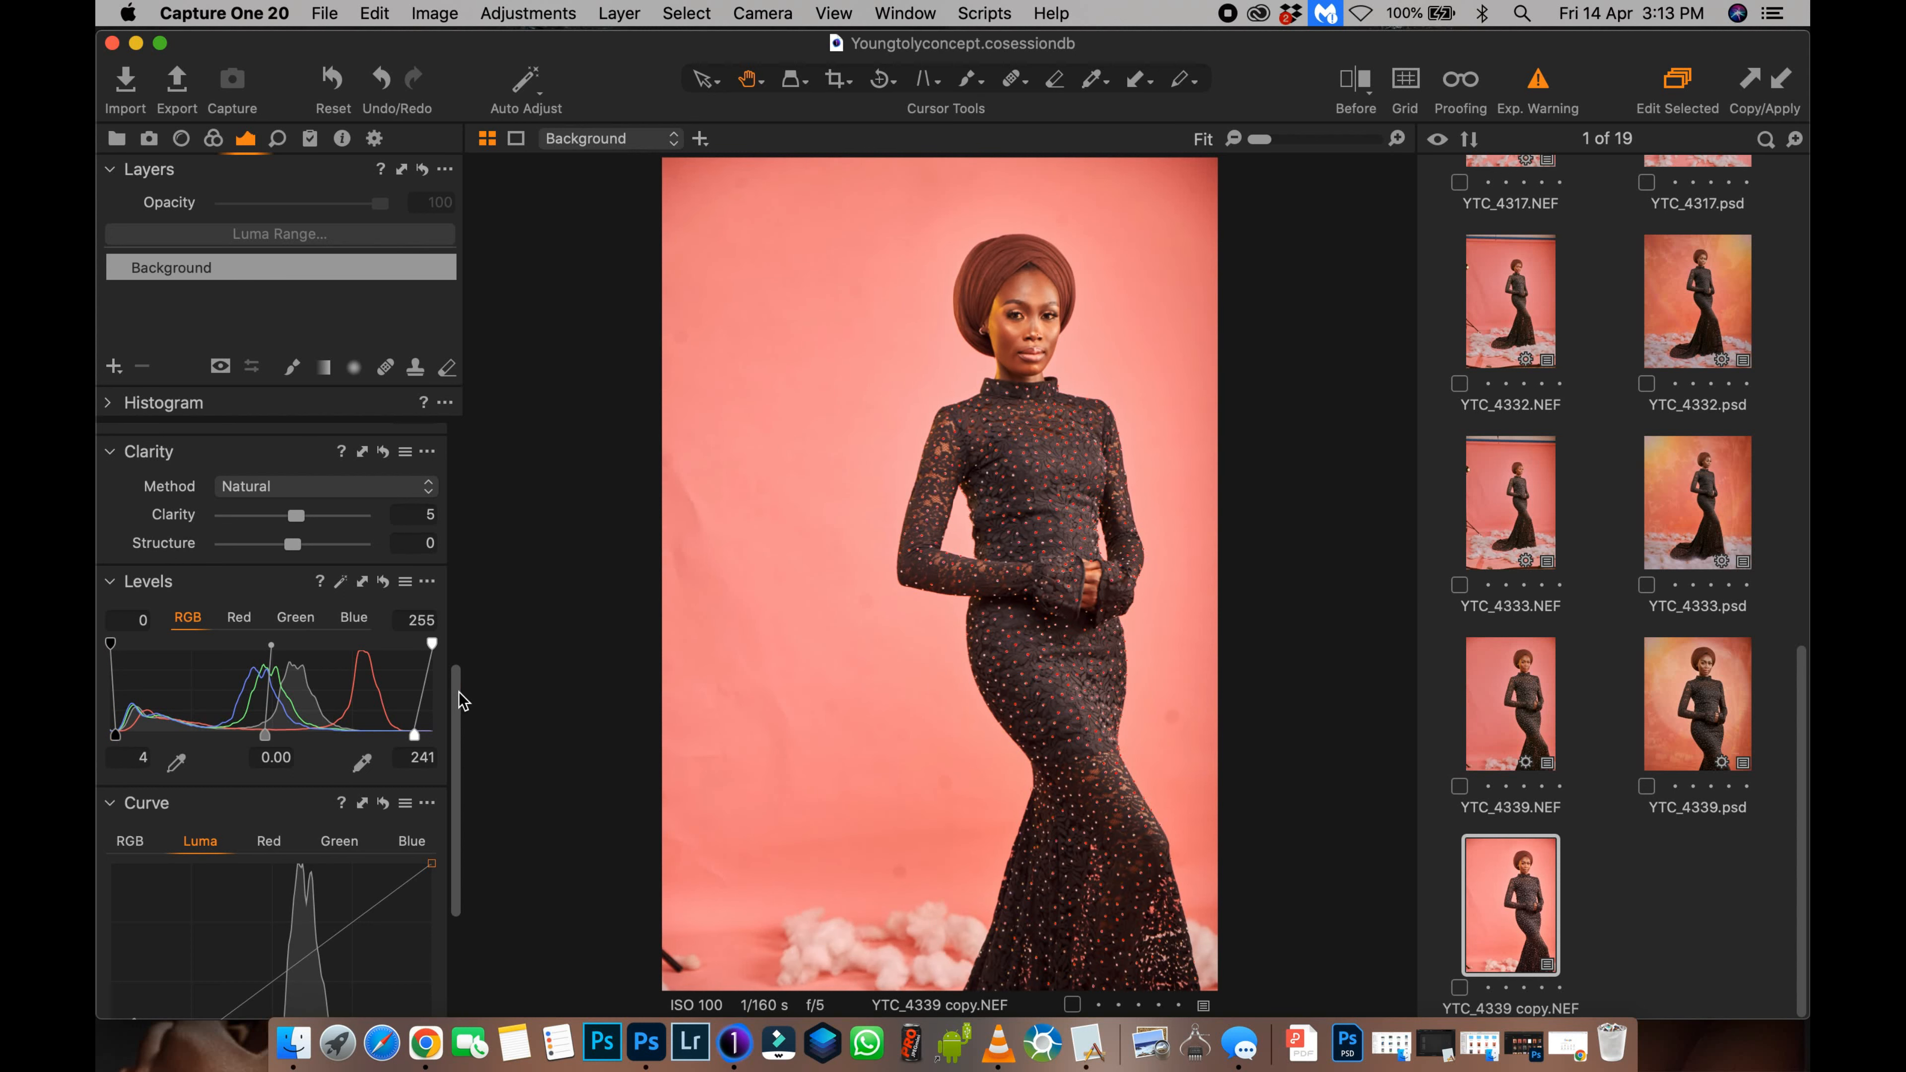
Step: Darken the highlights slightly in Color Balance by lowering their lightness
left_click_drag(463, 700, 465, 427)
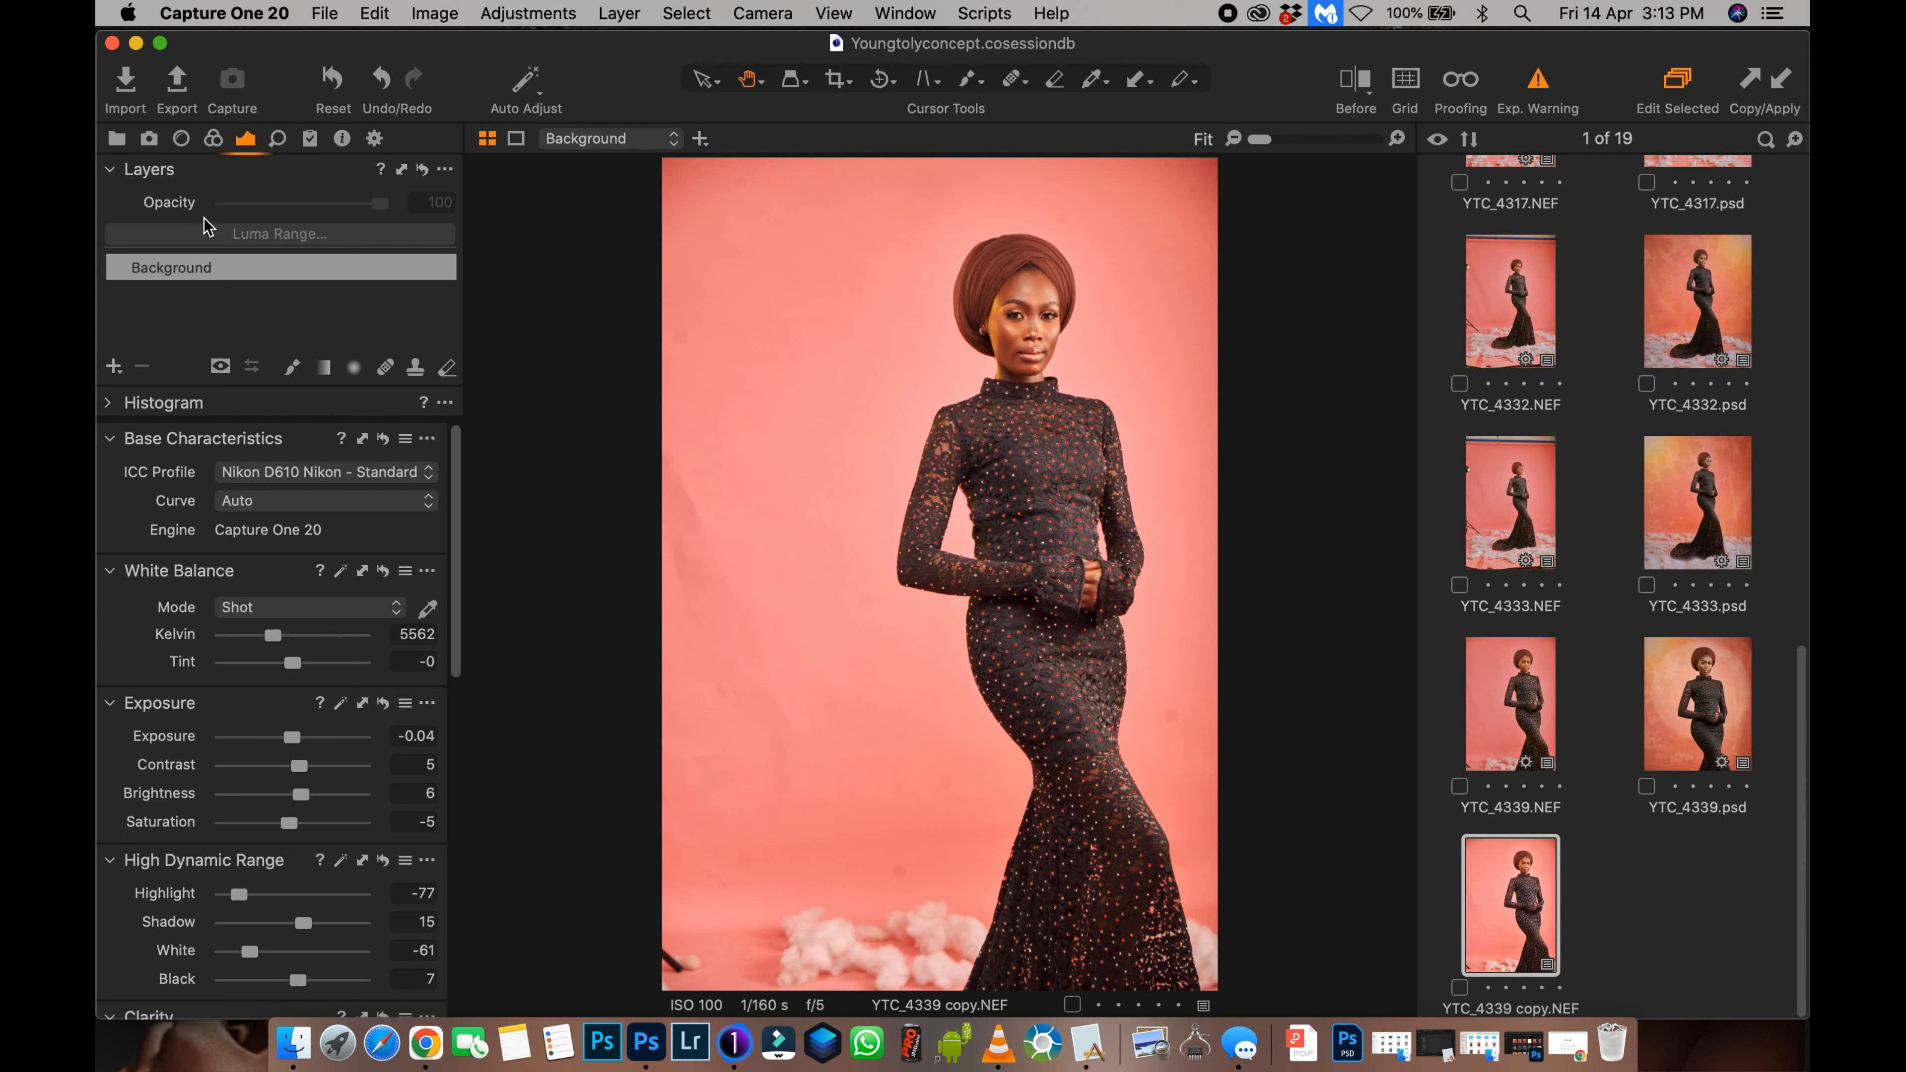
left_click(211, 142)
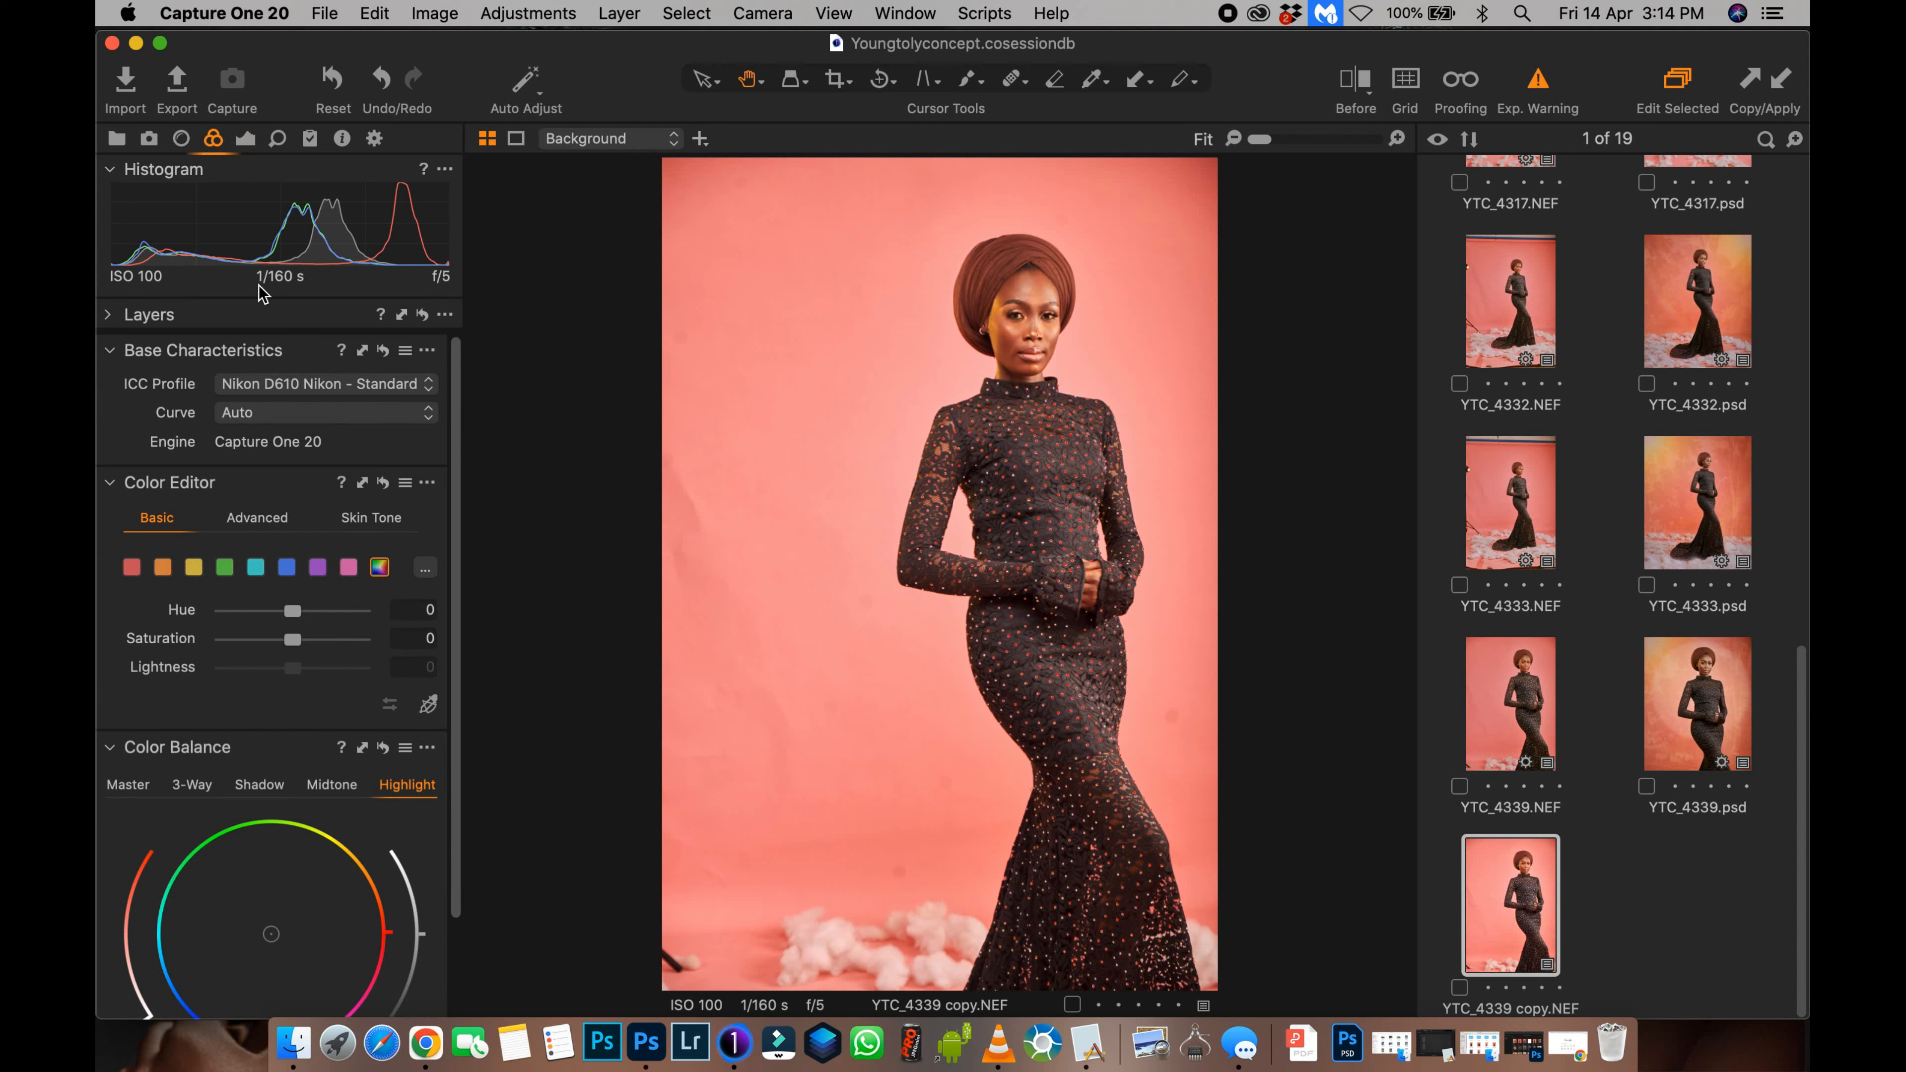
left_click_drag(453, 545, 445, 670)
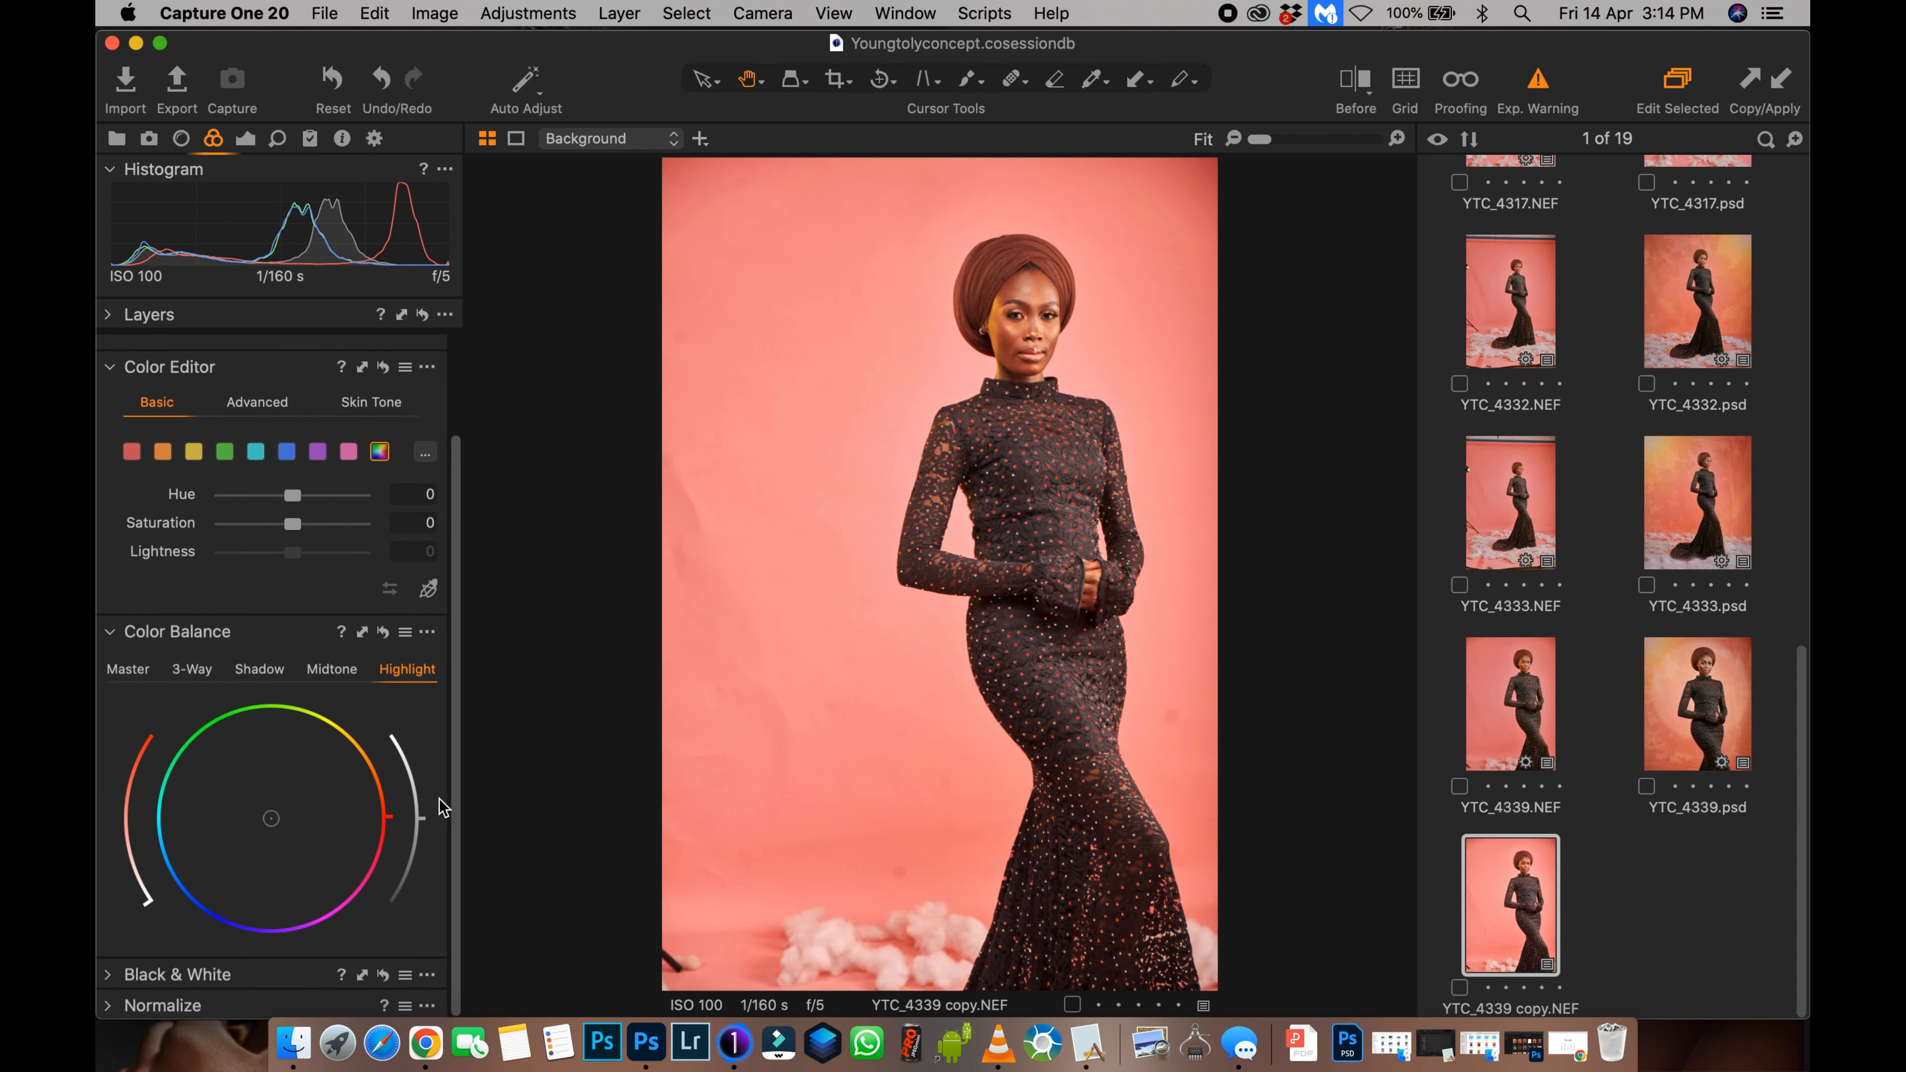
left_click_drag(424, 823, 426, 841)
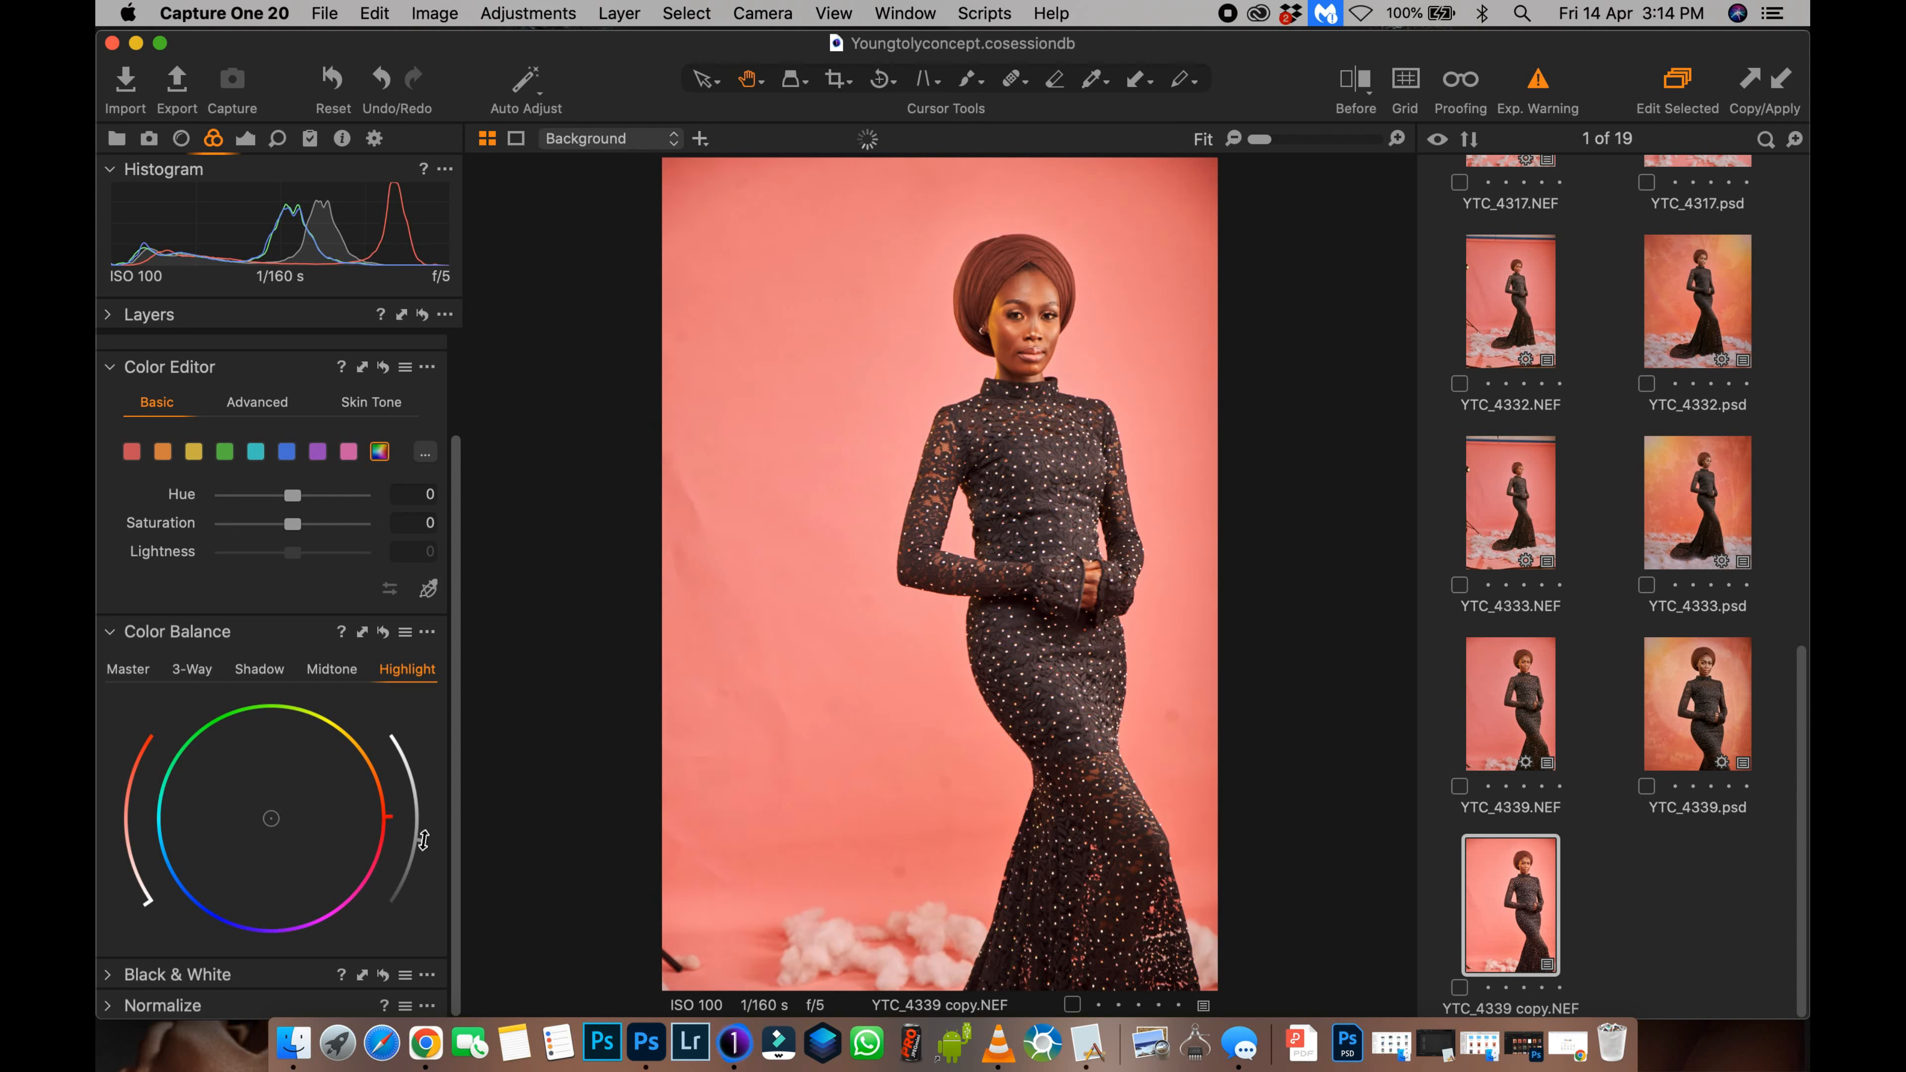
left_click_drag(423, 842, 425, 844)
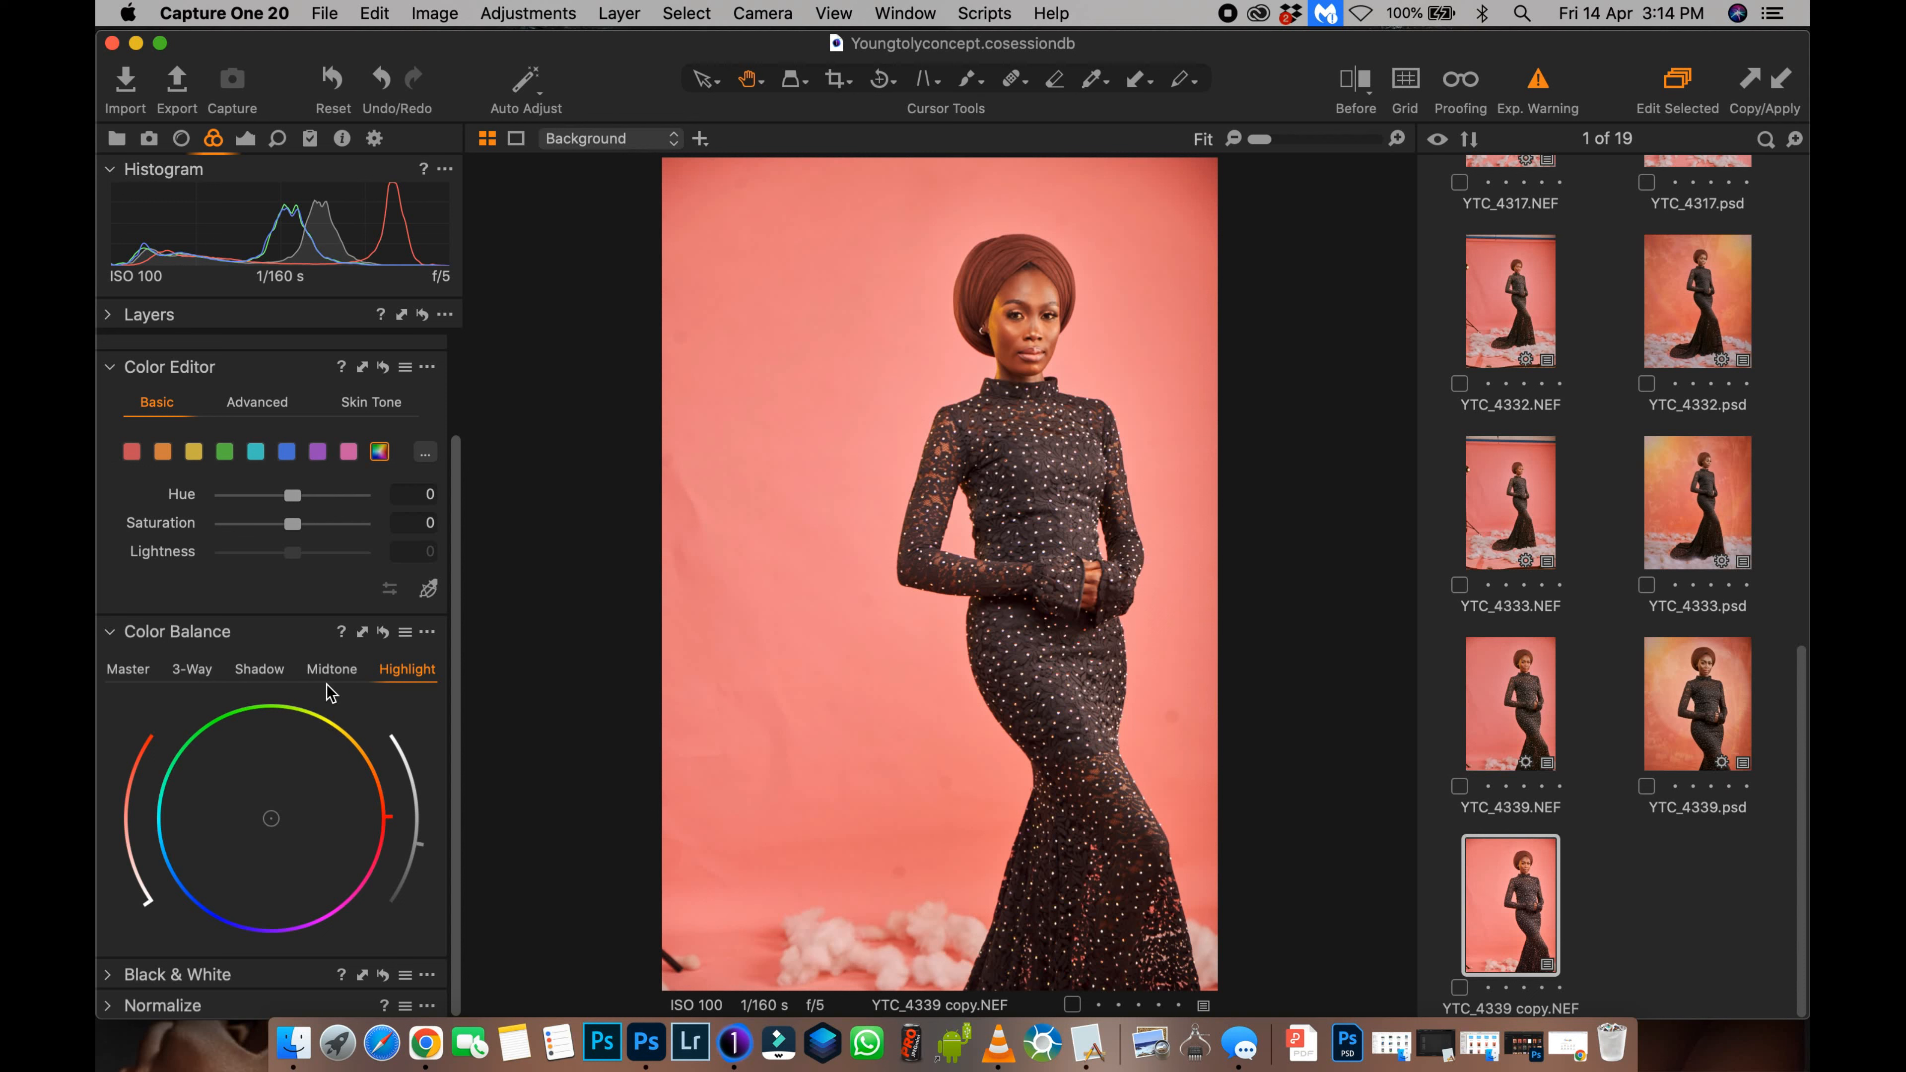
Step: Tint the shadows green in Color Balance, reduce the tint to a low saturation and check the dress and face at 100%
left_click(261, 669)
left_click_drag(269, 822, 247, 785)
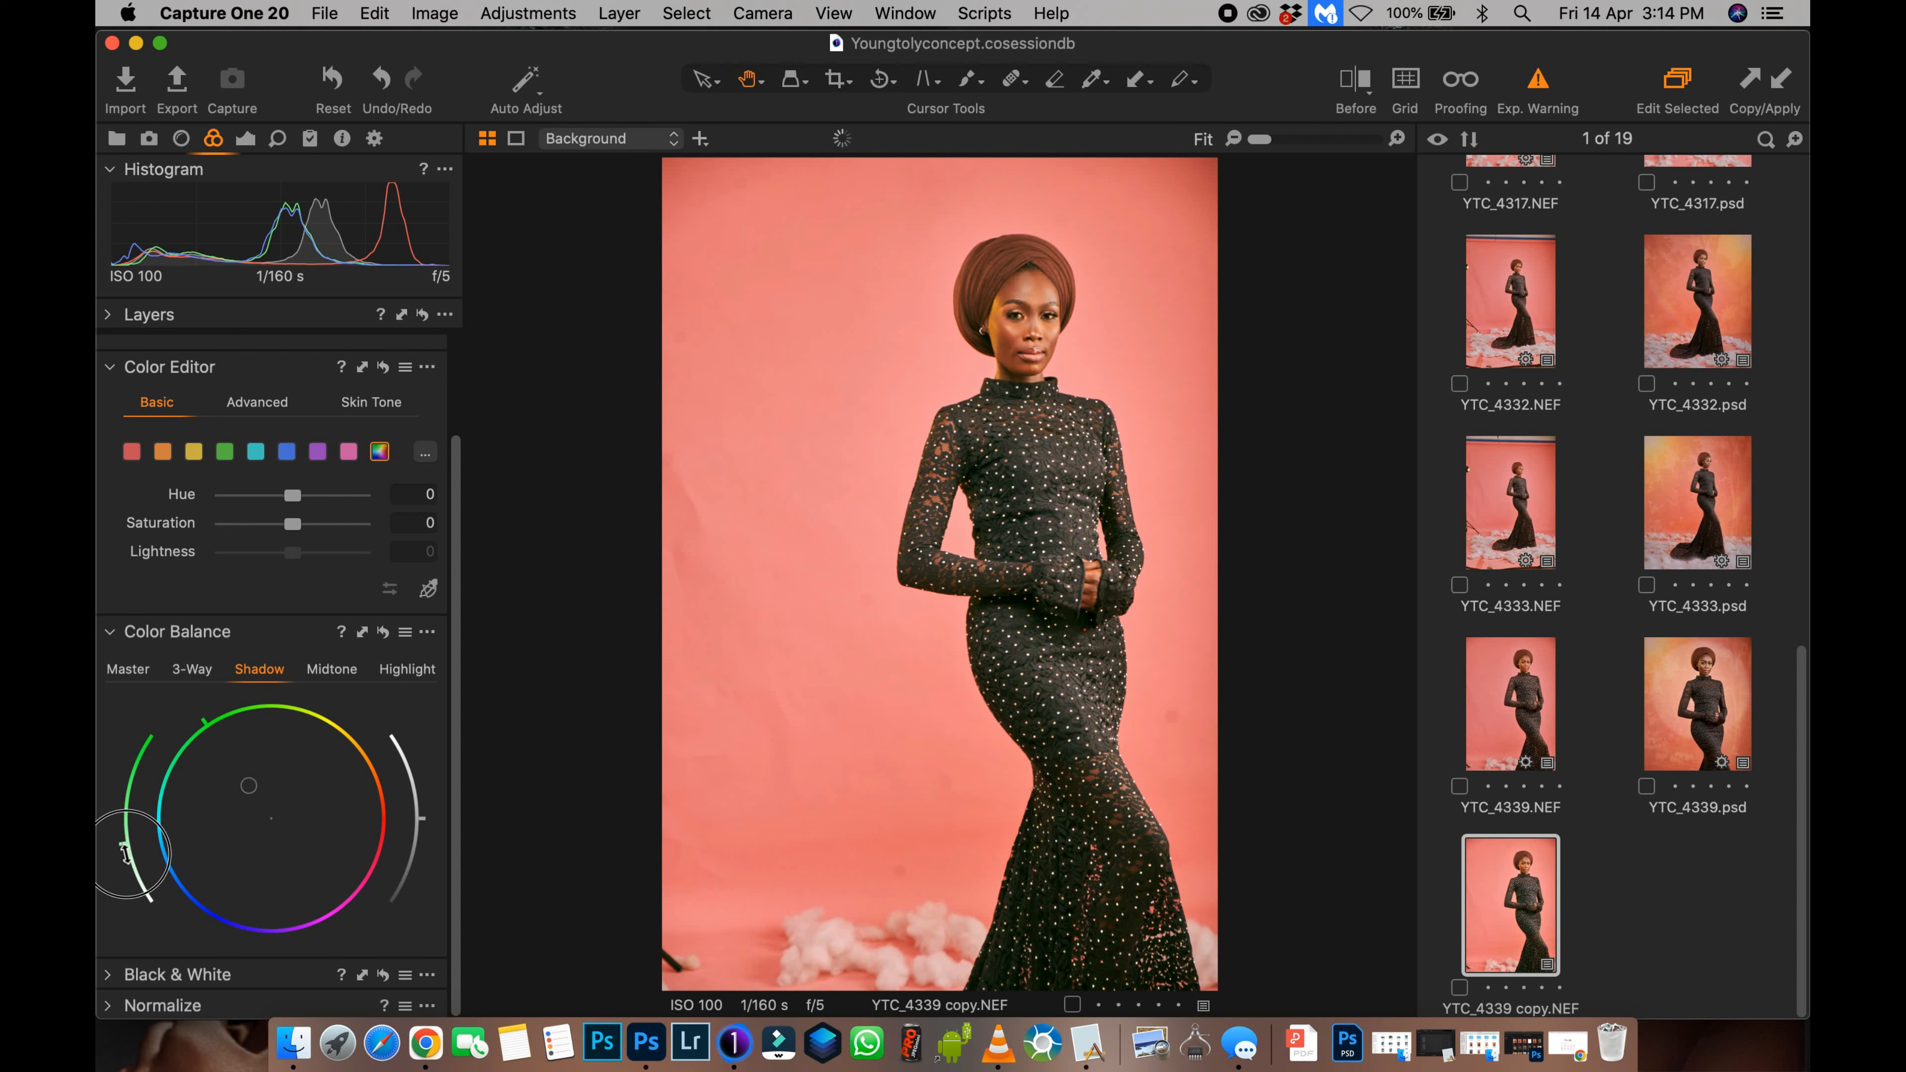
left_click_drag(128, 862, 133, 874)
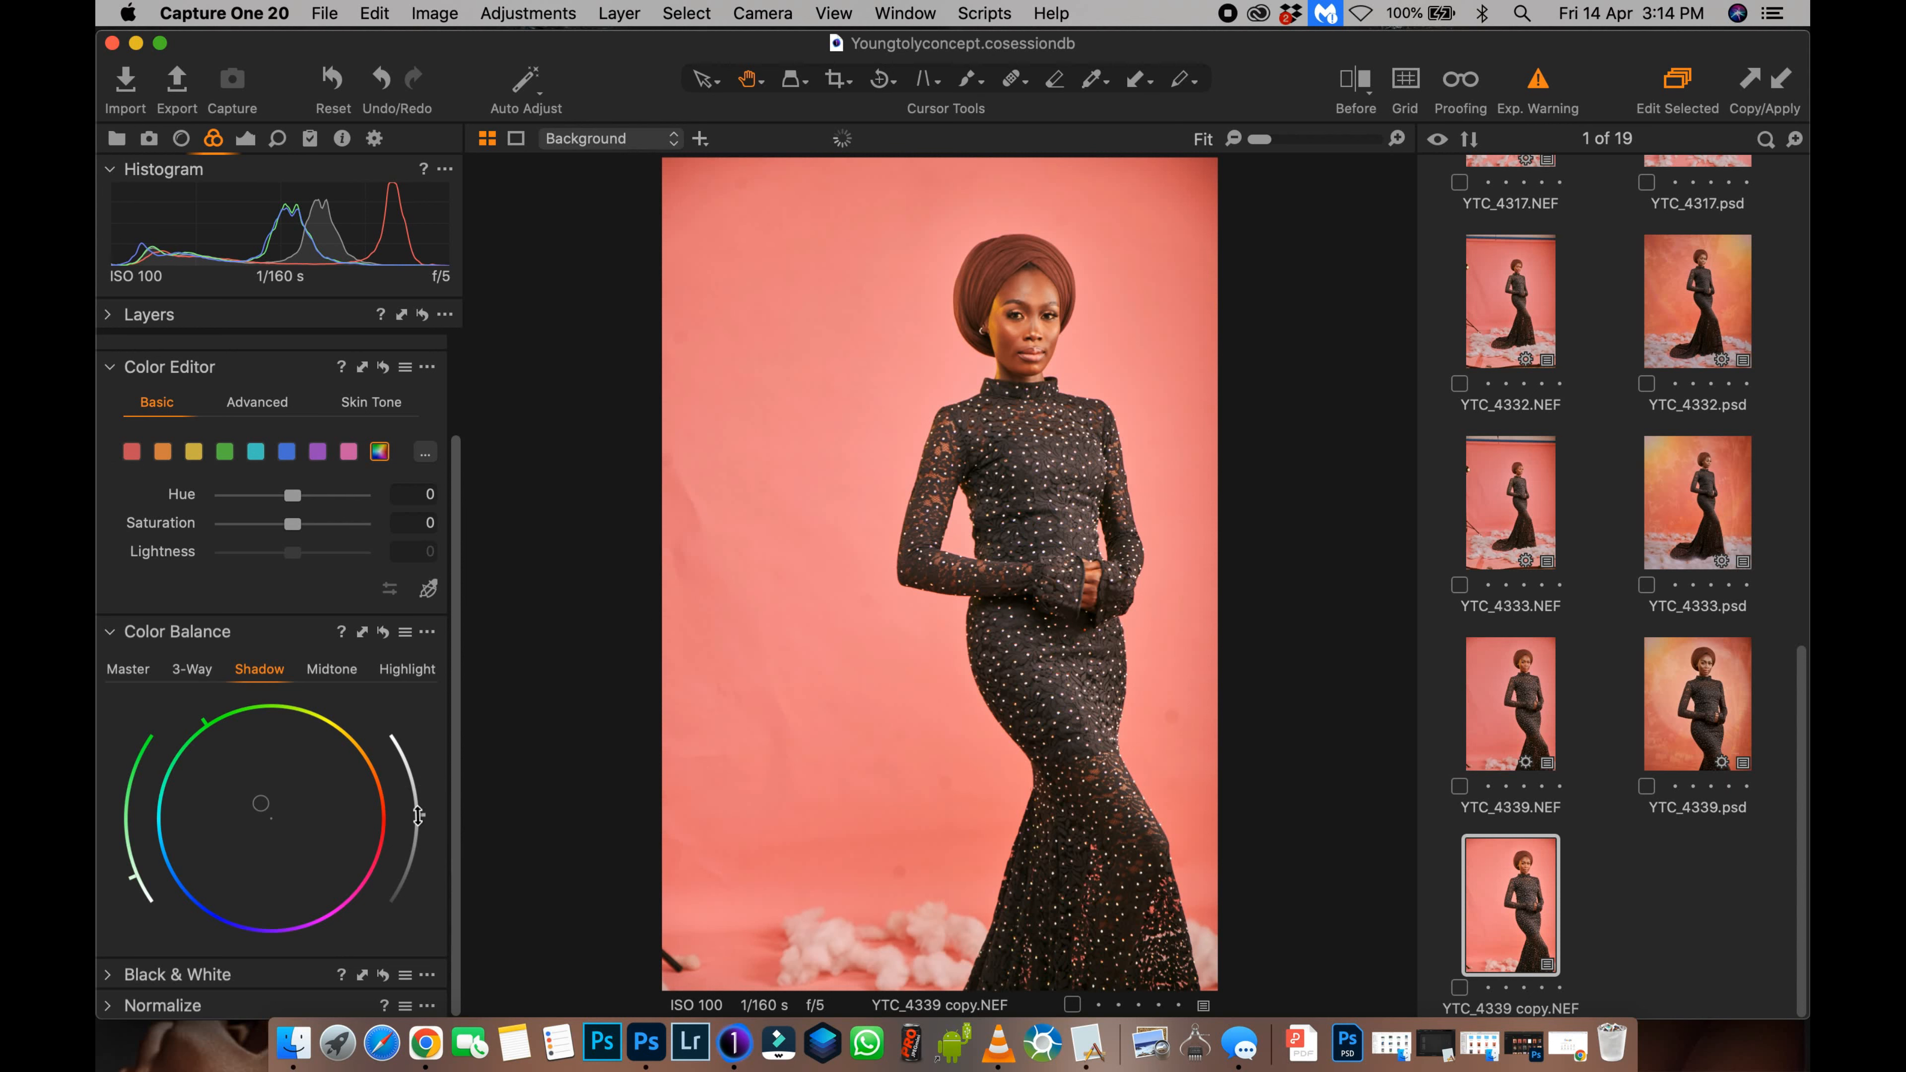
left_click_drag(135, 877, 137, 886)
double_click(1047, 454)
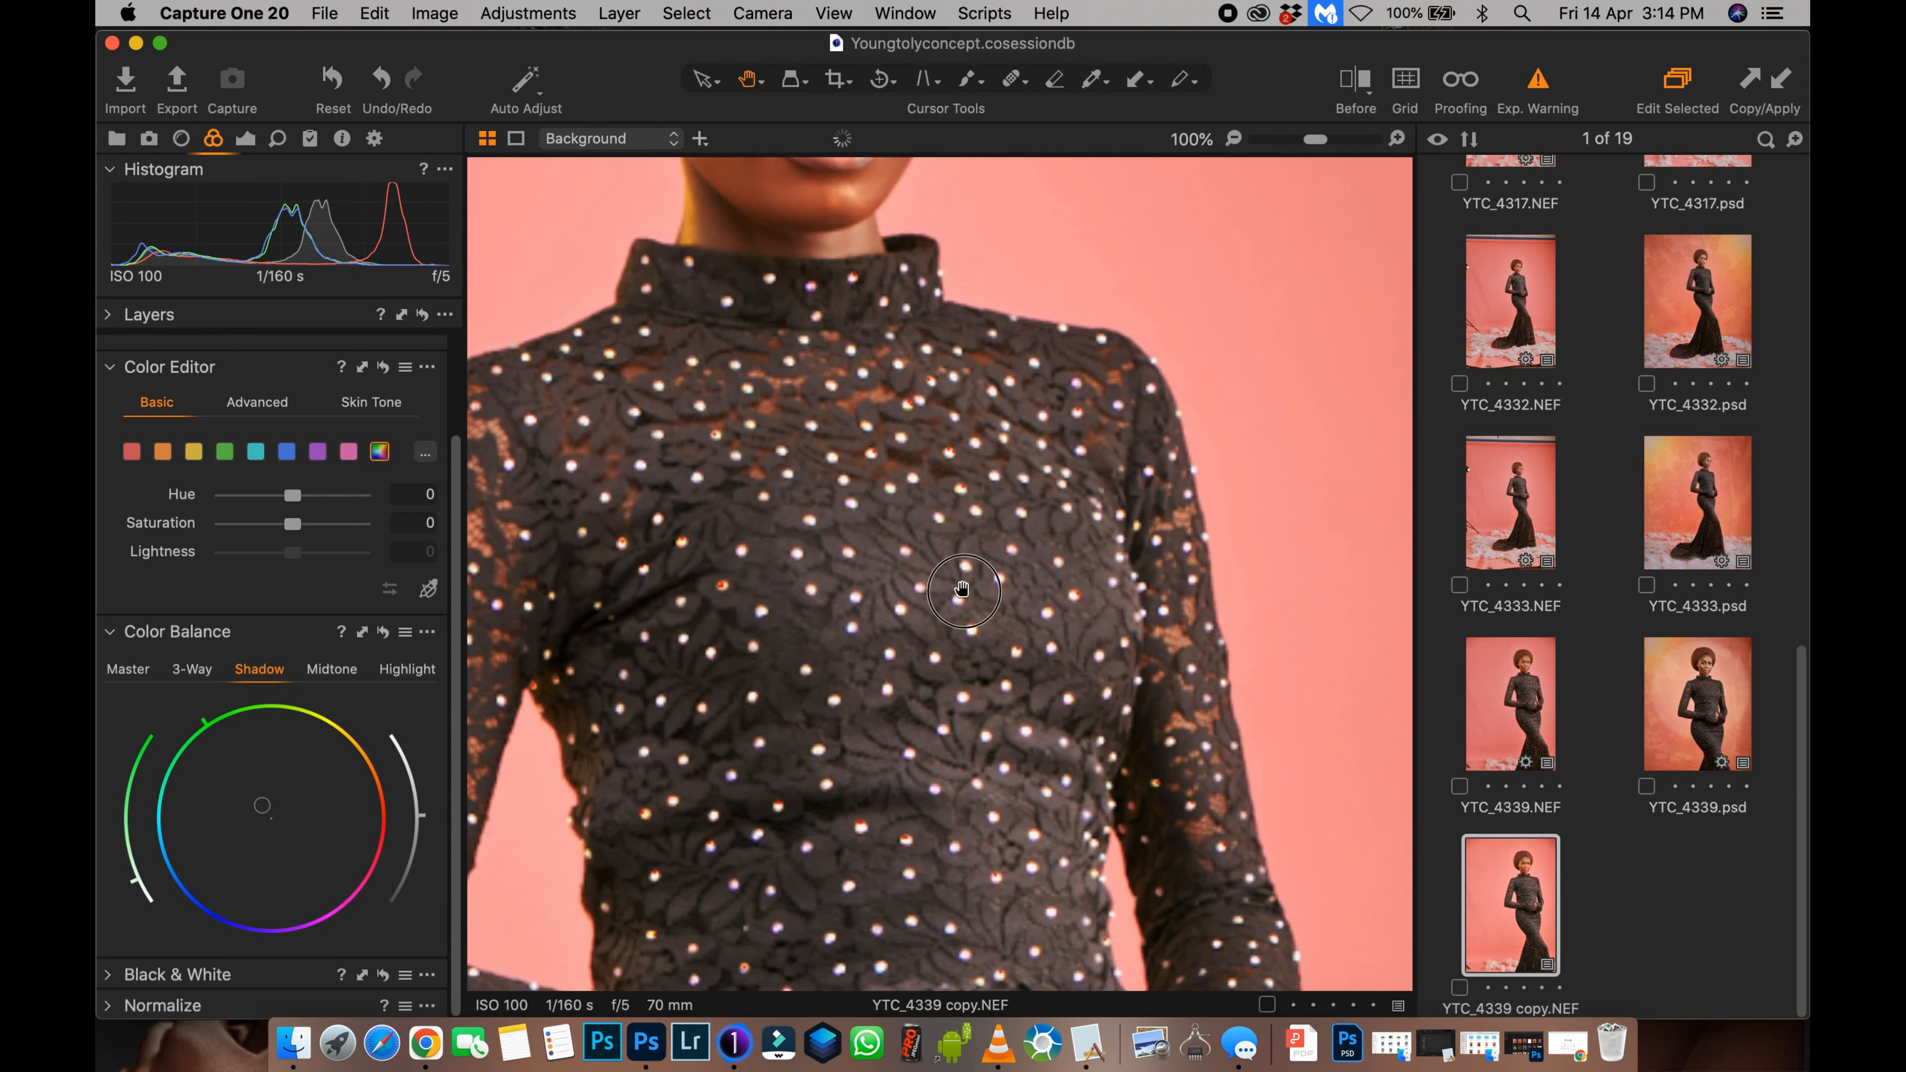
mouse_move(842, 370)
left_mouse_down()
mouse_move(1008, 707)
mouse_move(1059, 751)
left_mouse_up()
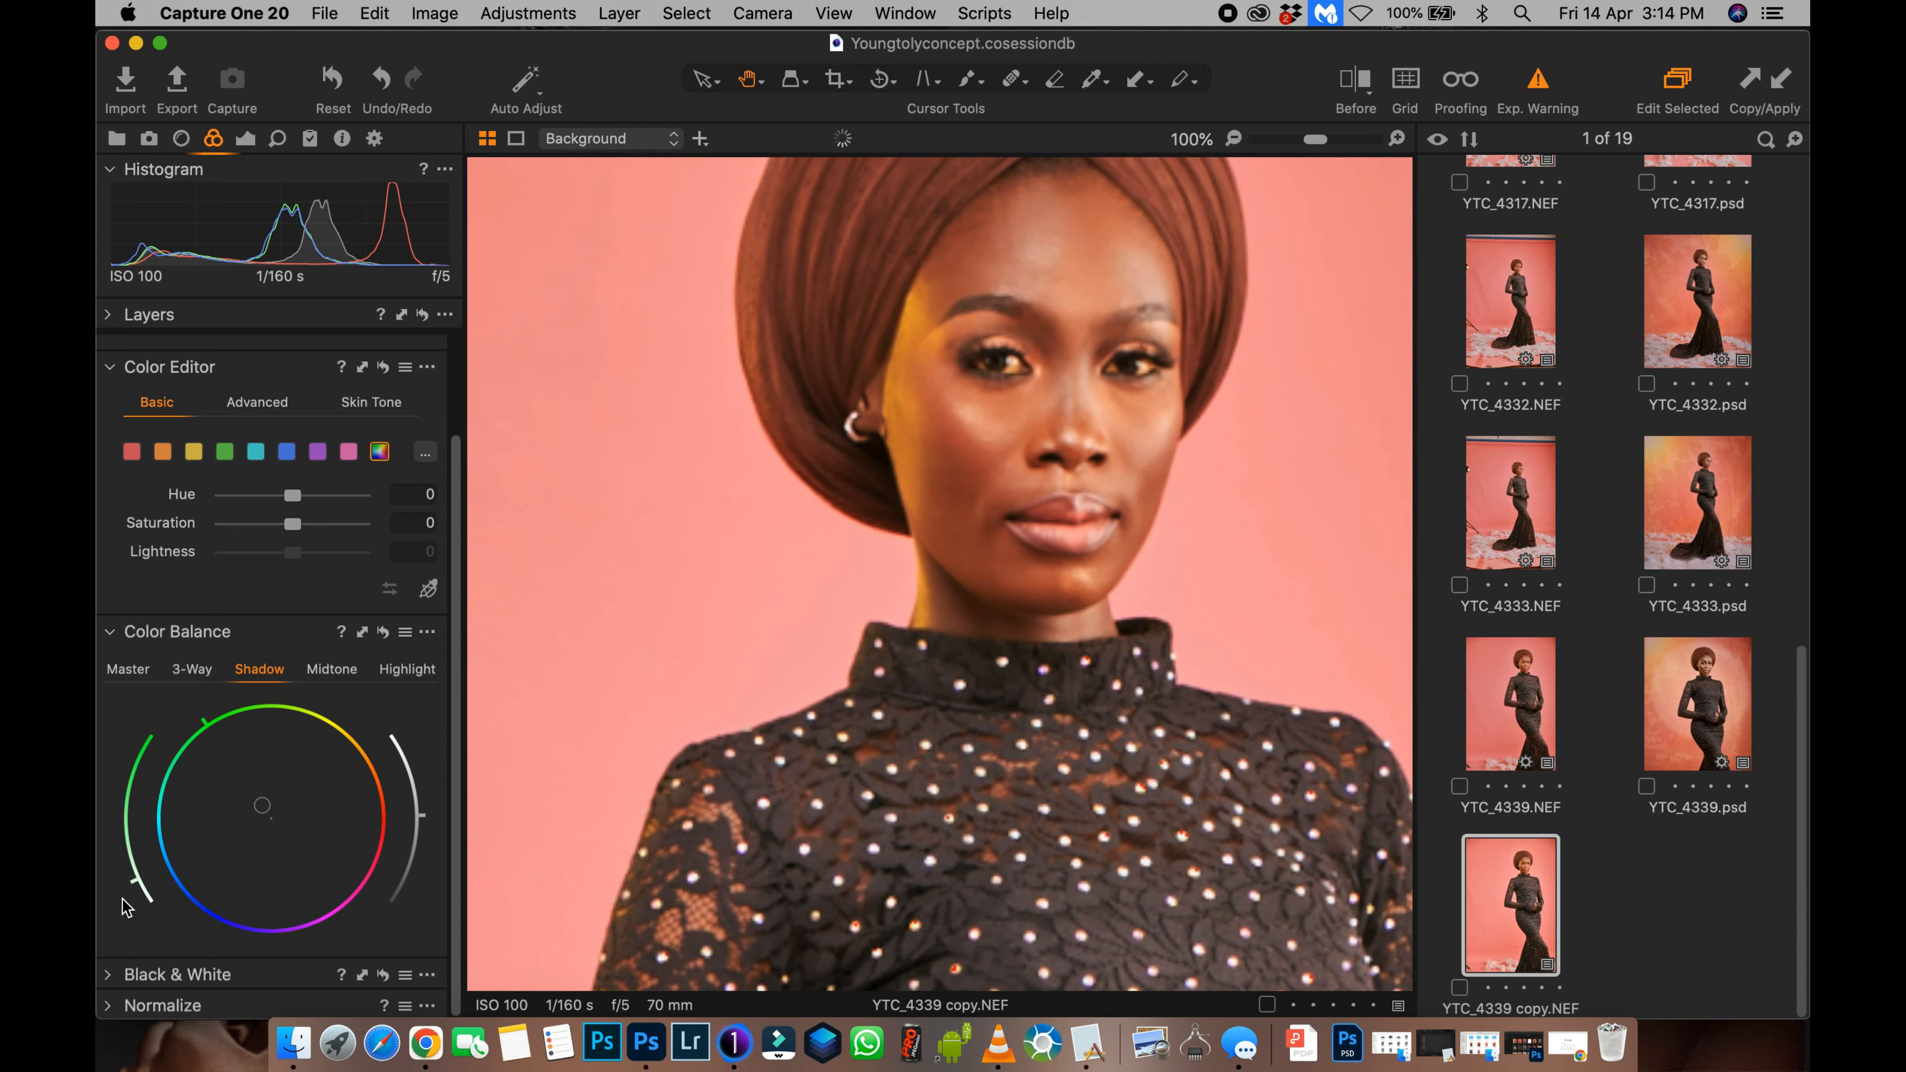
mouse_move(135, 886)
left_mouse_down()
mouse_move(106, 798)
mouse_move(120, 885)
left_mouse_up()
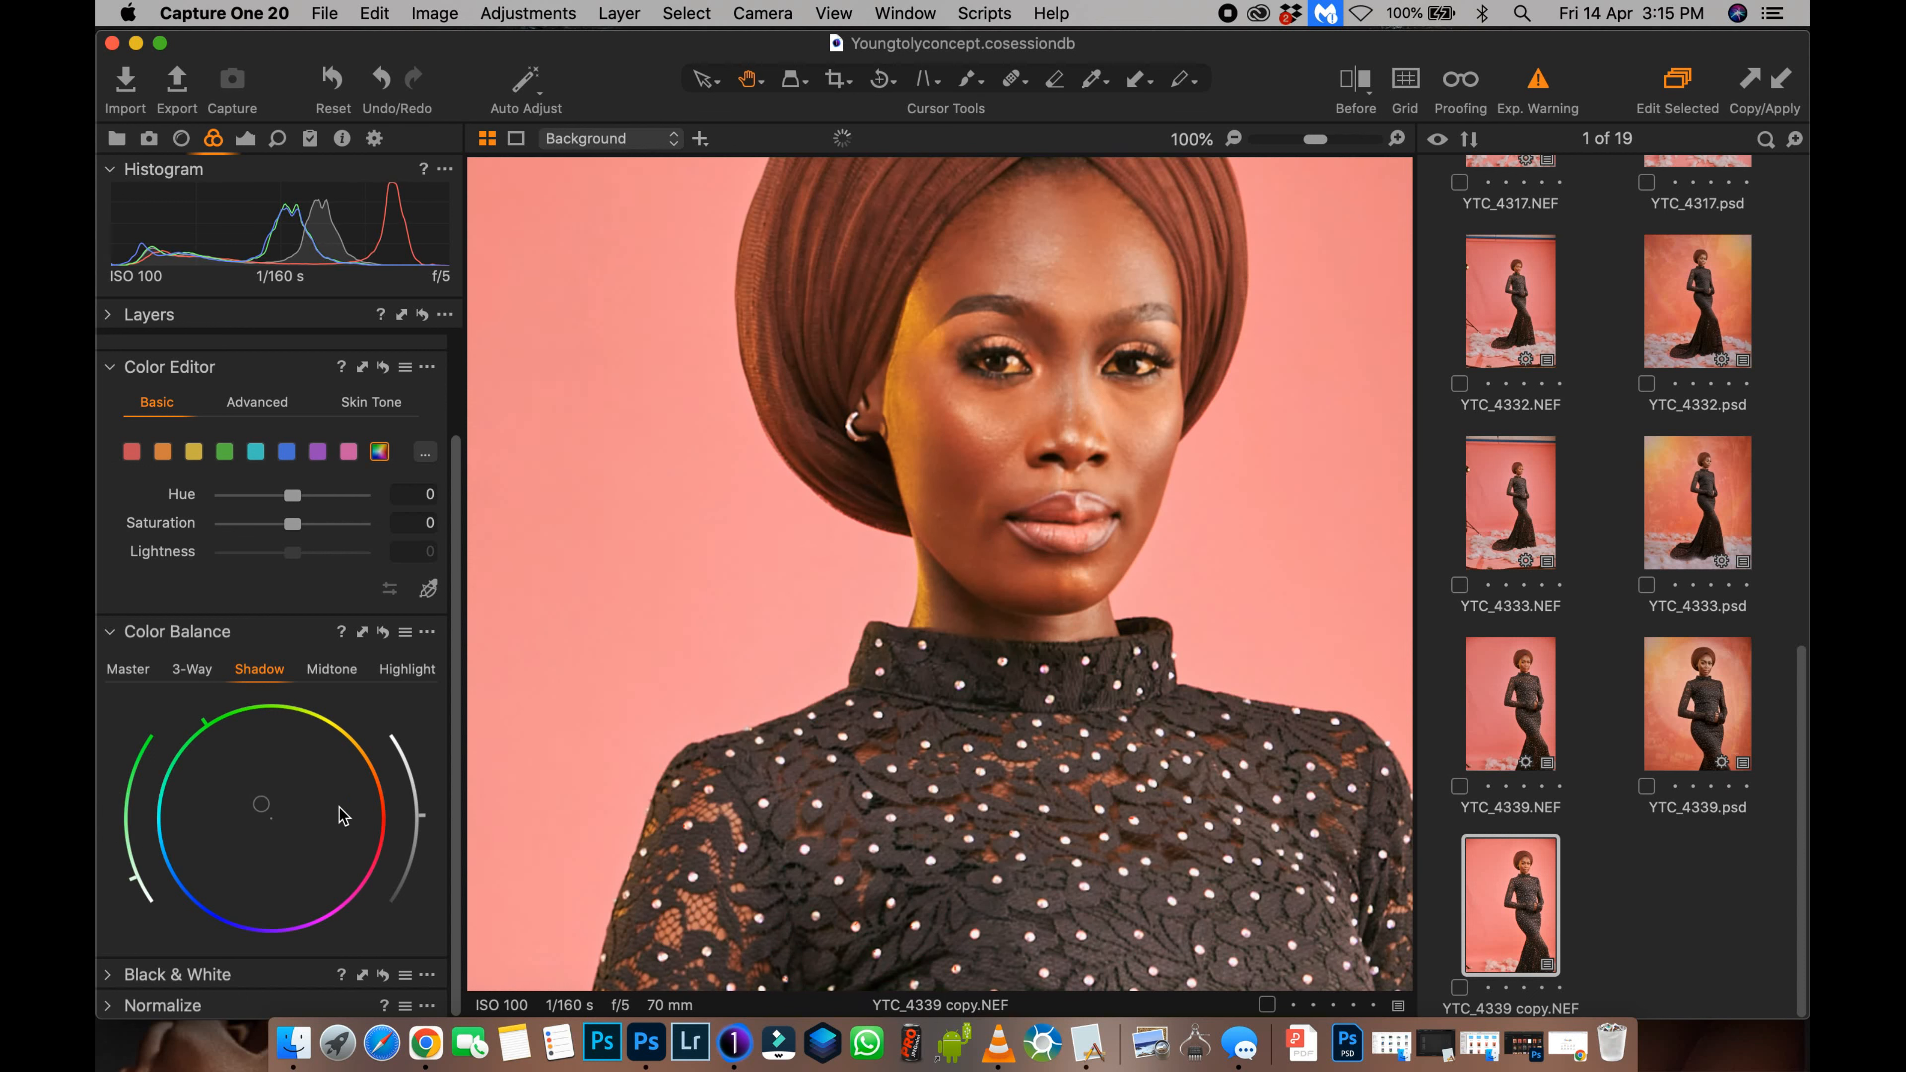
Step: Give the Color Balance midtones a subtle yellow tint and lower their lightness slightly, checking the whole portrait
left_click(330, 674)
mouse_move(388, 816)
left_mouse_down()
mouse_move(343, 713)
mouse_move(343, 732)
left_mouse_up()
left_click_drag(147, 901, 140, 888)
left_click_drag(424, 825, 425, 832)
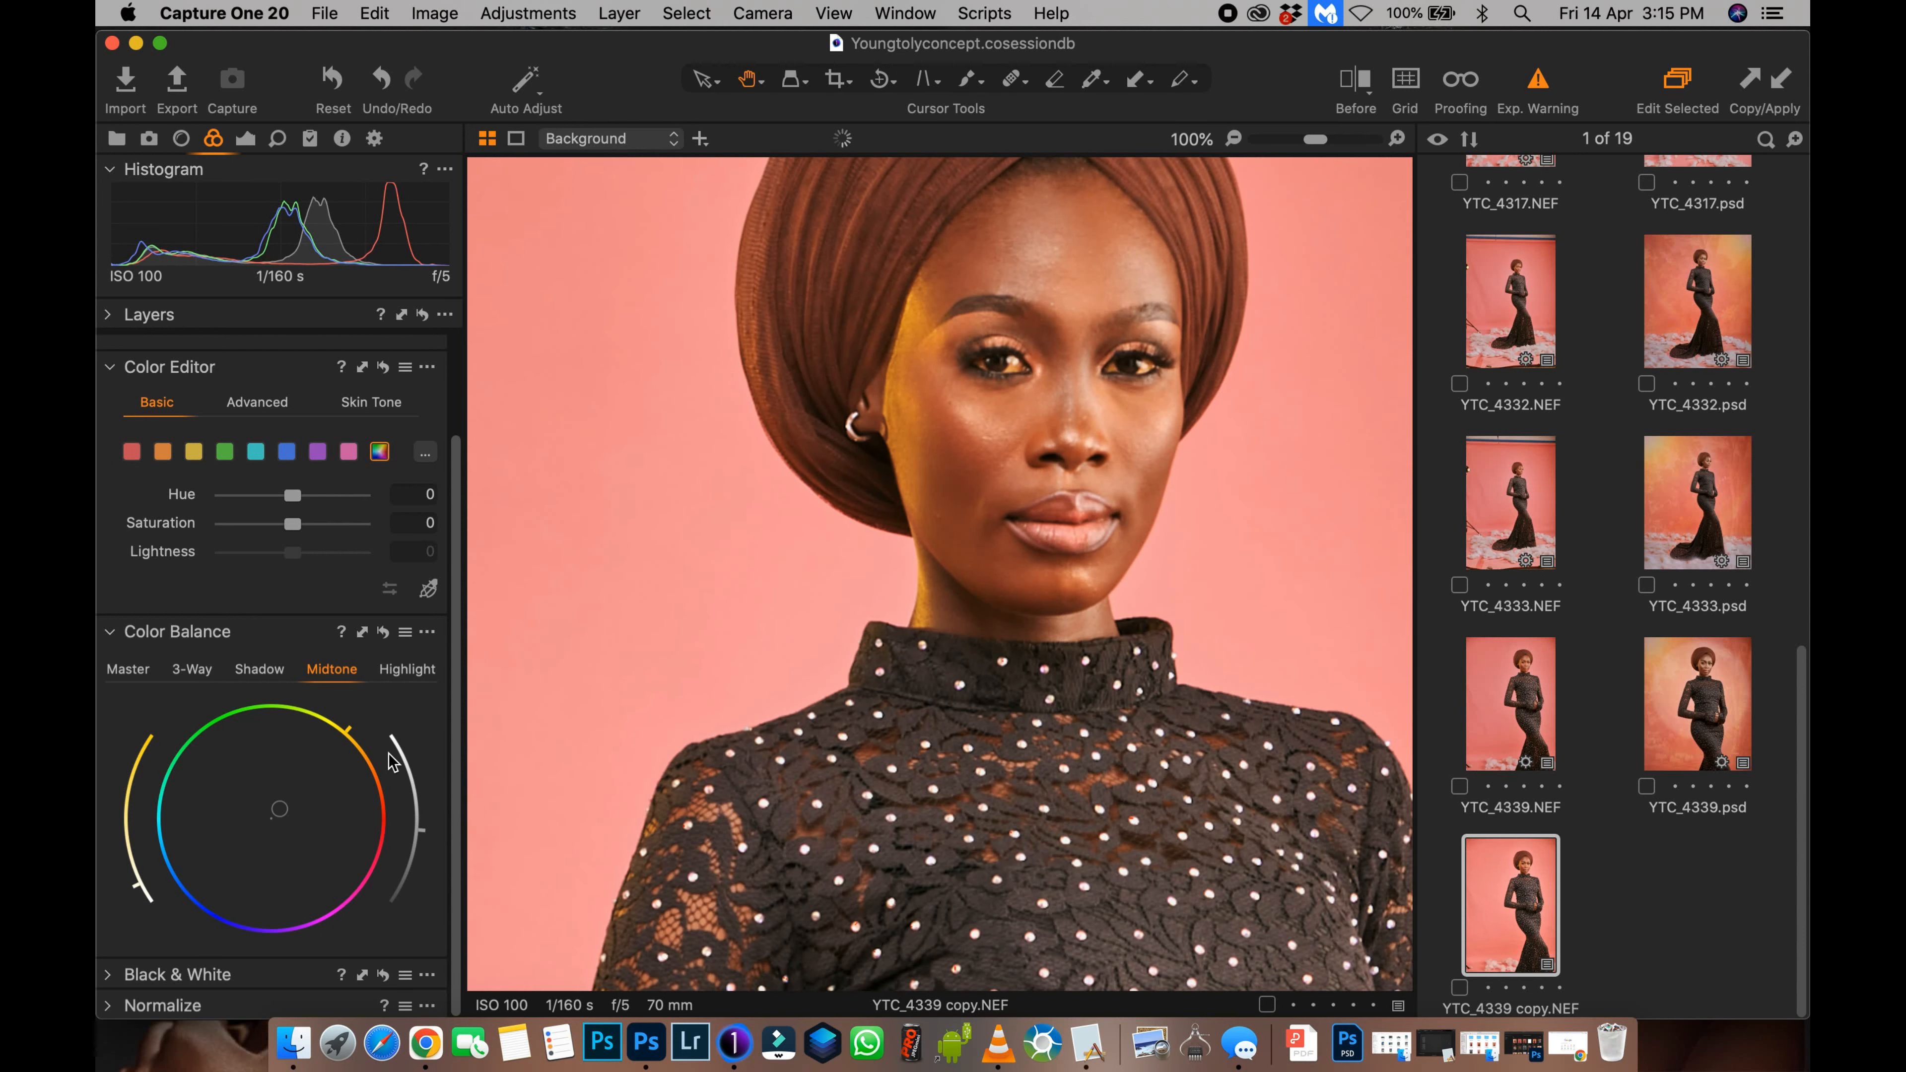
left_click(1041, 535)
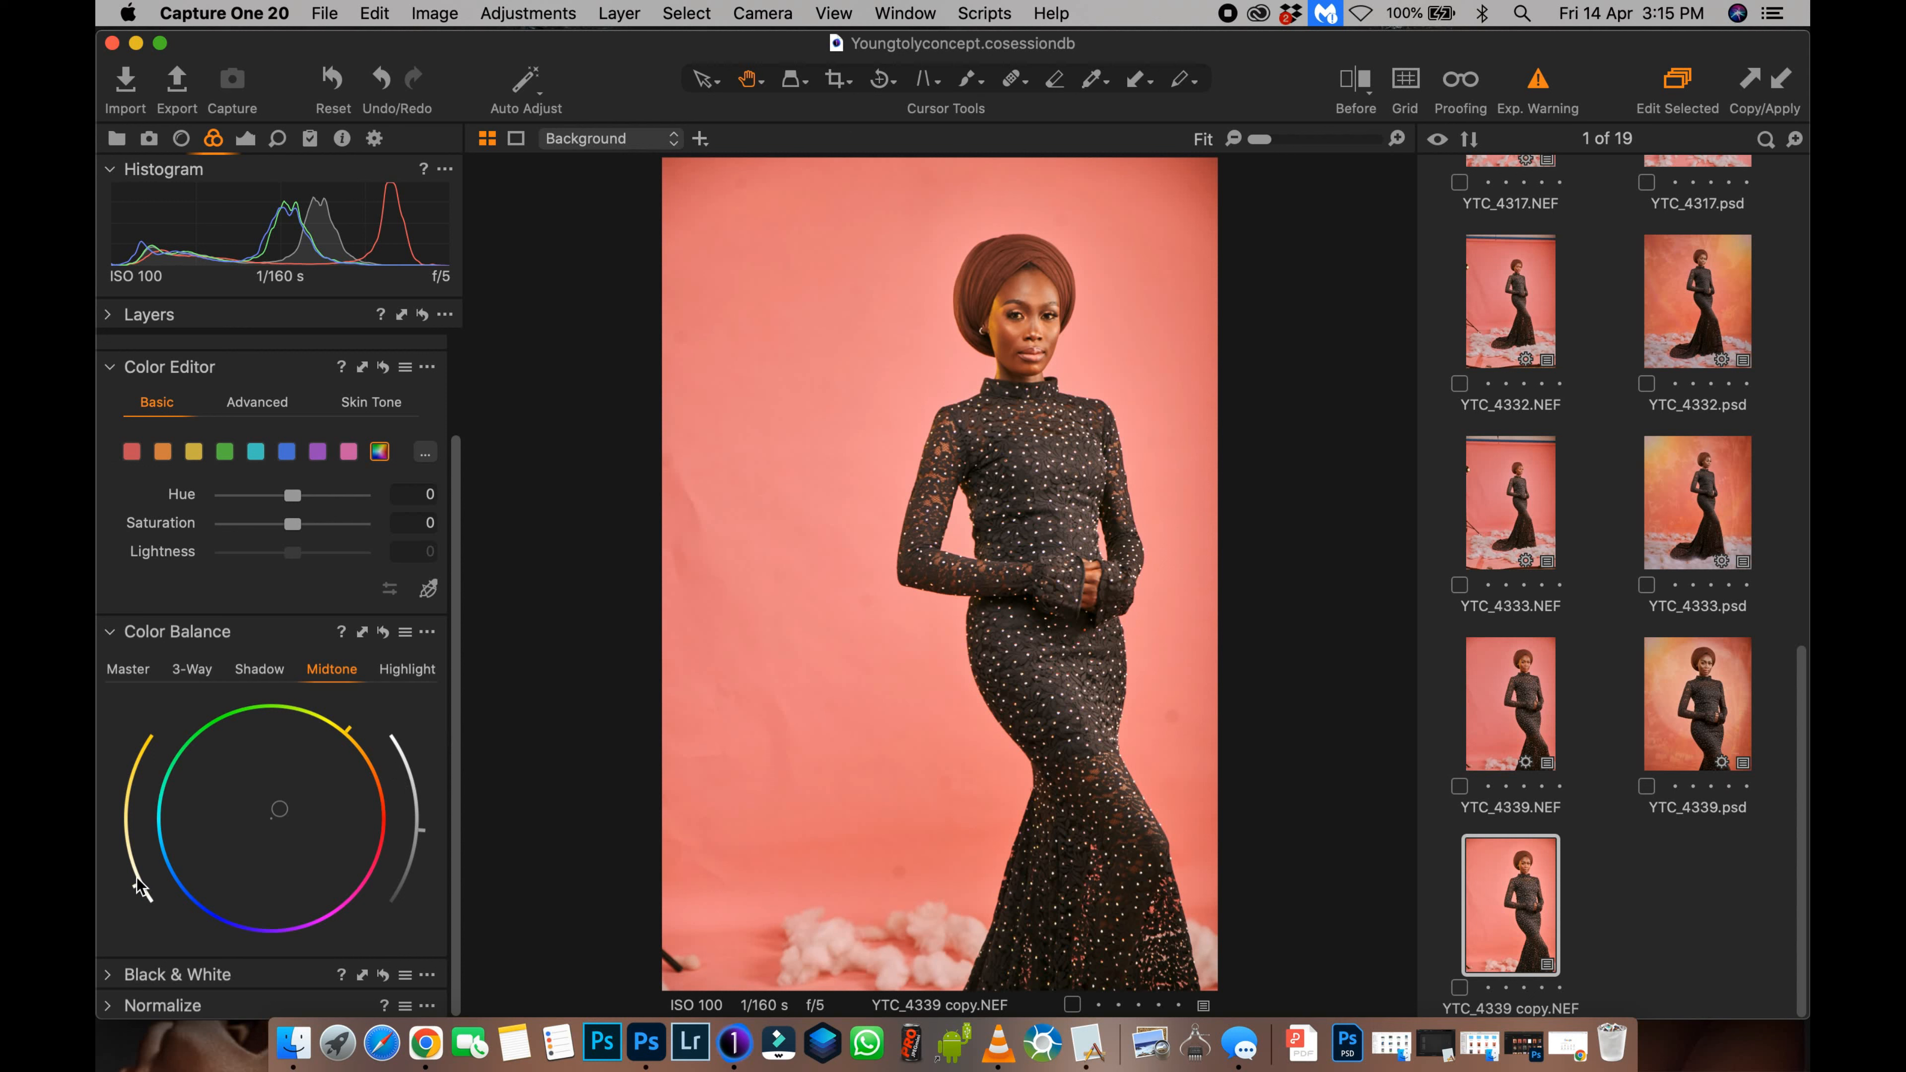
left_click_drag(133, 886, 131, 879)
left_click_drag(428, 836, 429, 843)
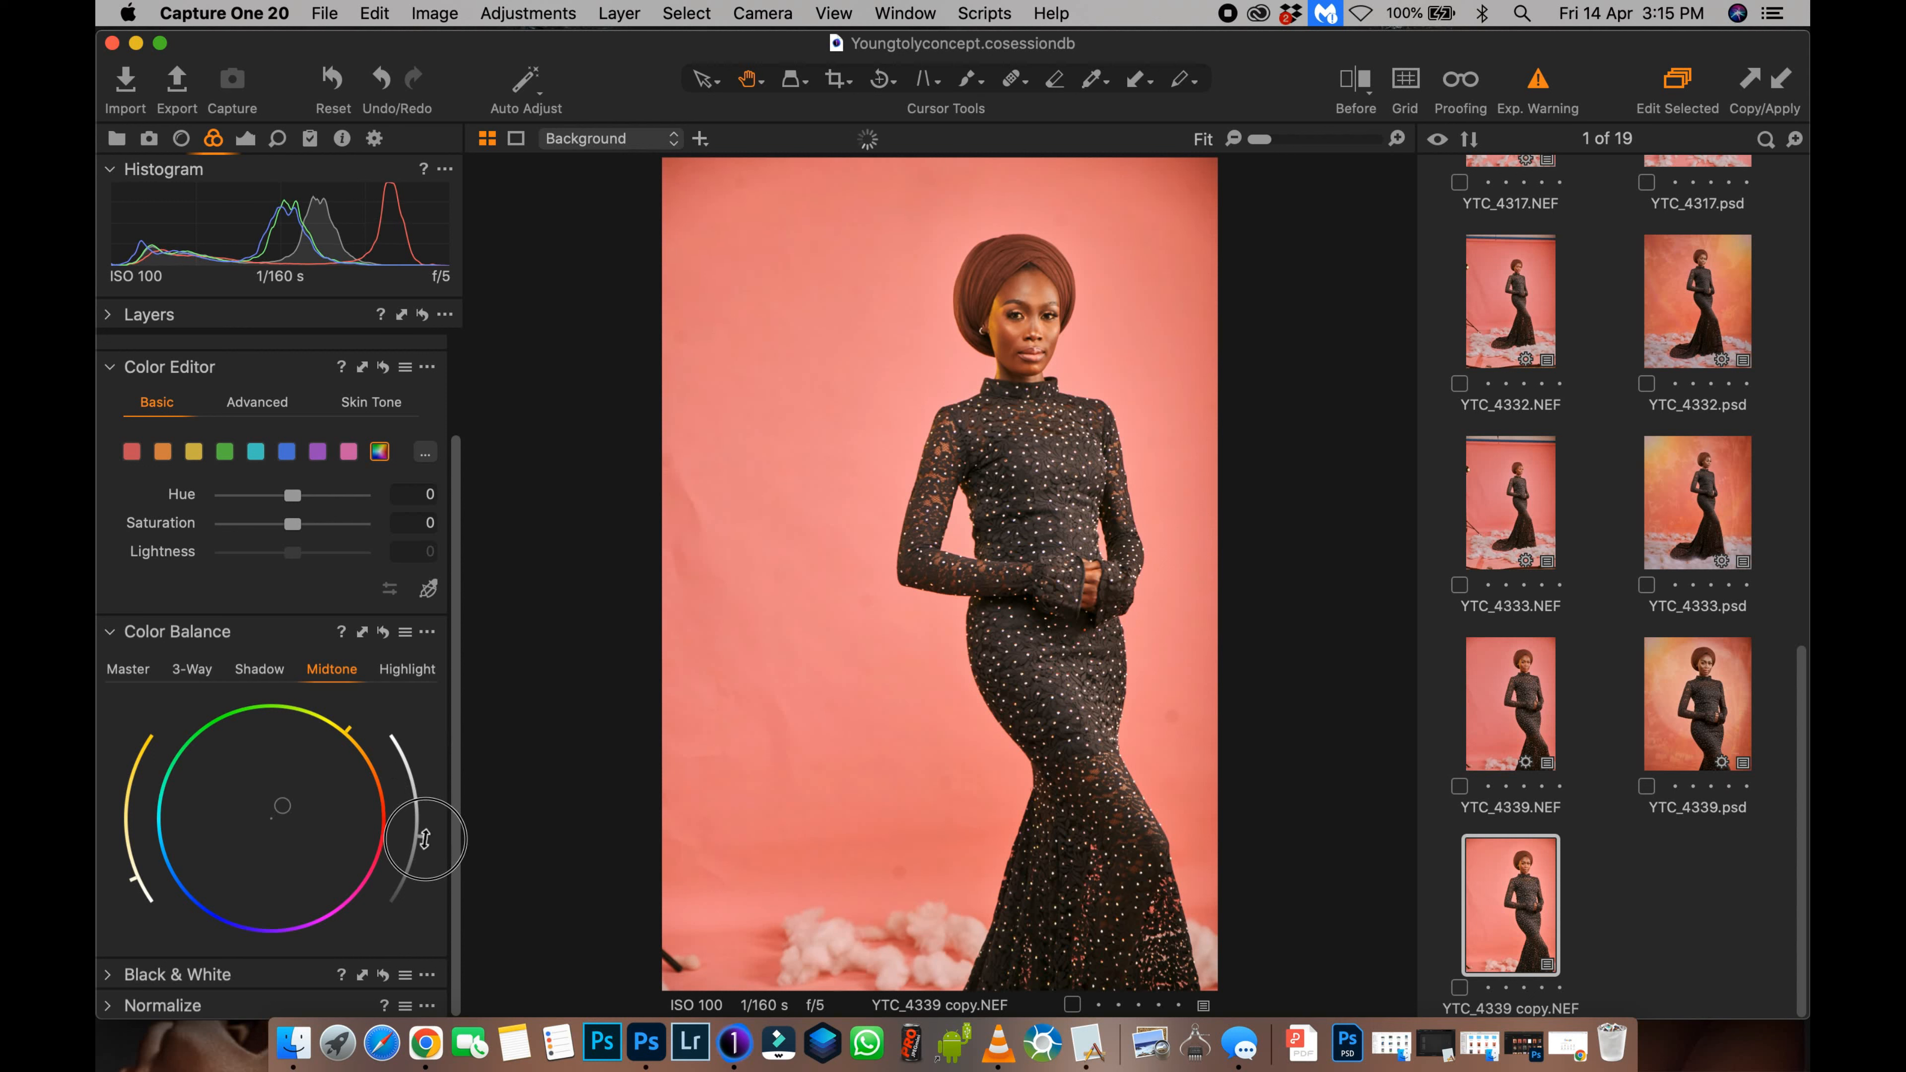
Step: Tint the highlights blue in Color Balance, reduce the tint to a low saturation and darken them slightly more
left_click(419, 675)
left_click_drag(271, 820, 229, 878)
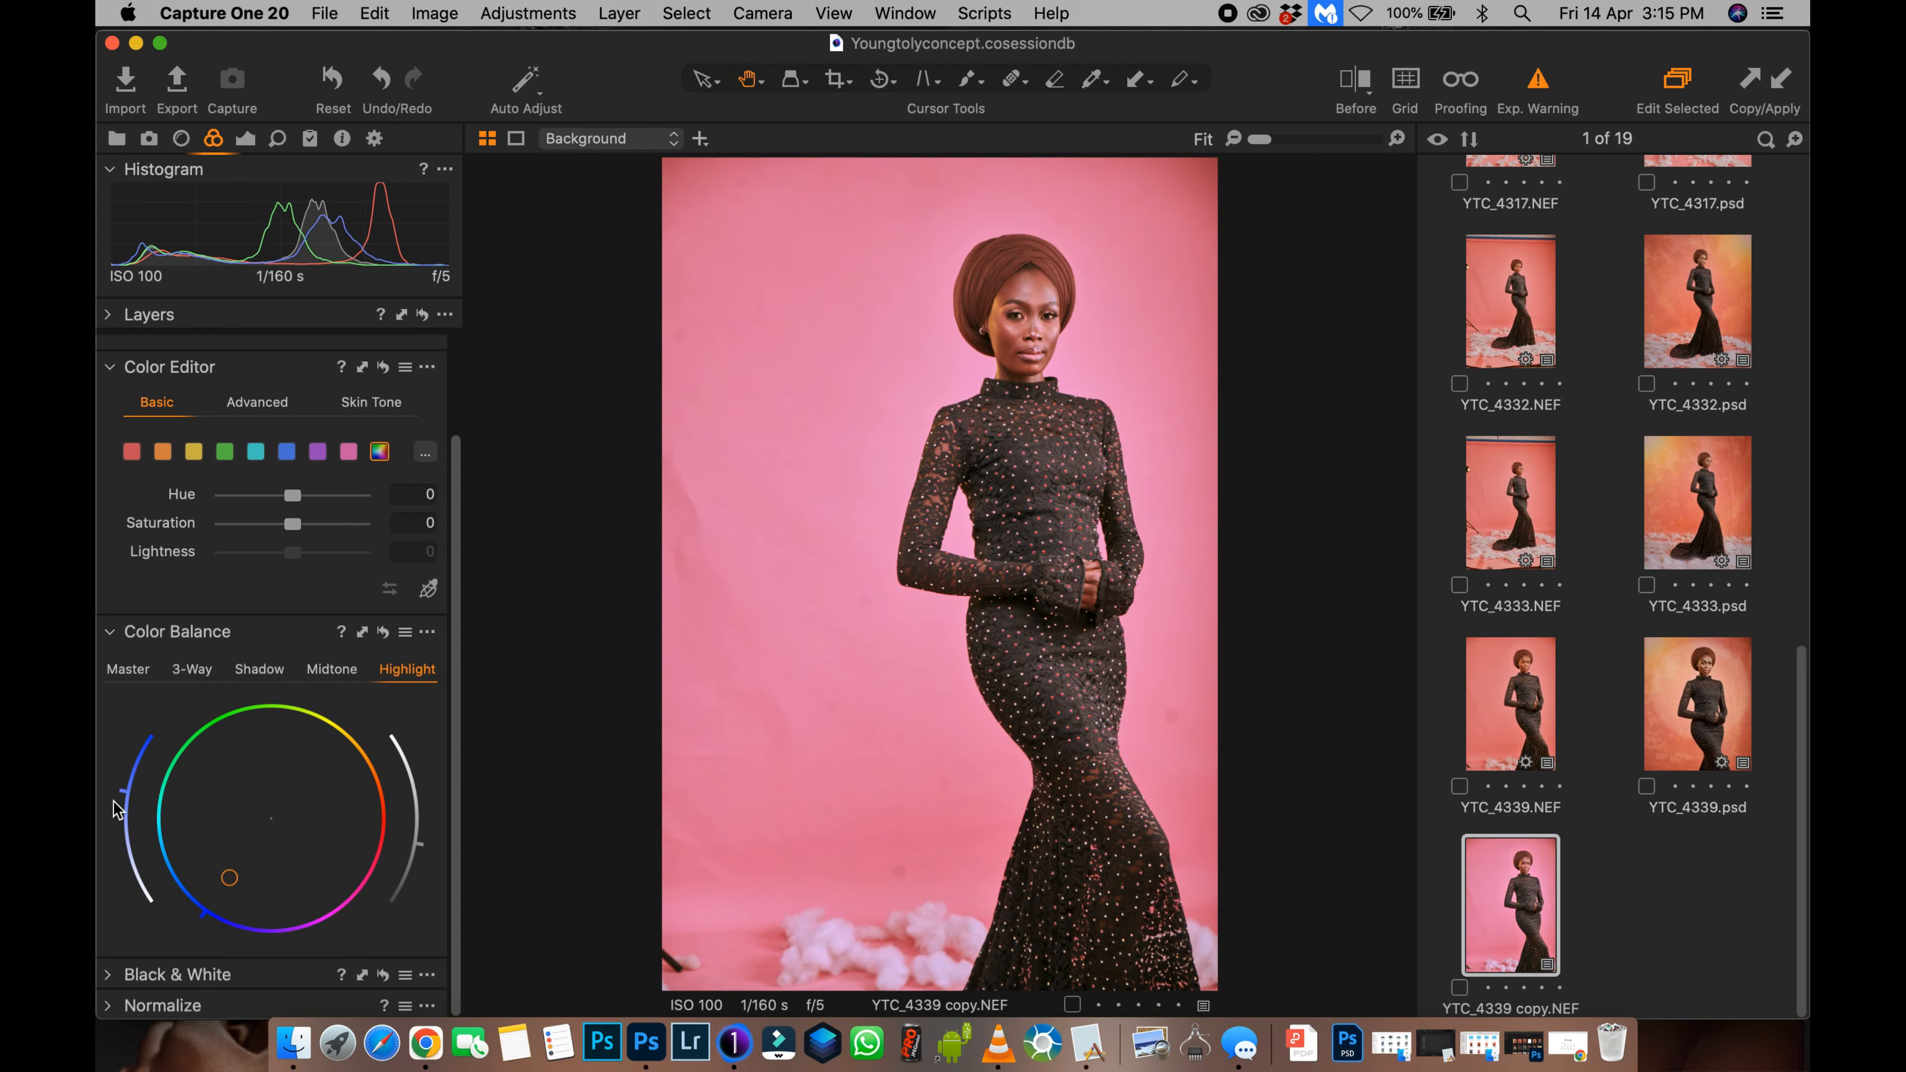
left_click_drag(119, 815, 131, 874)
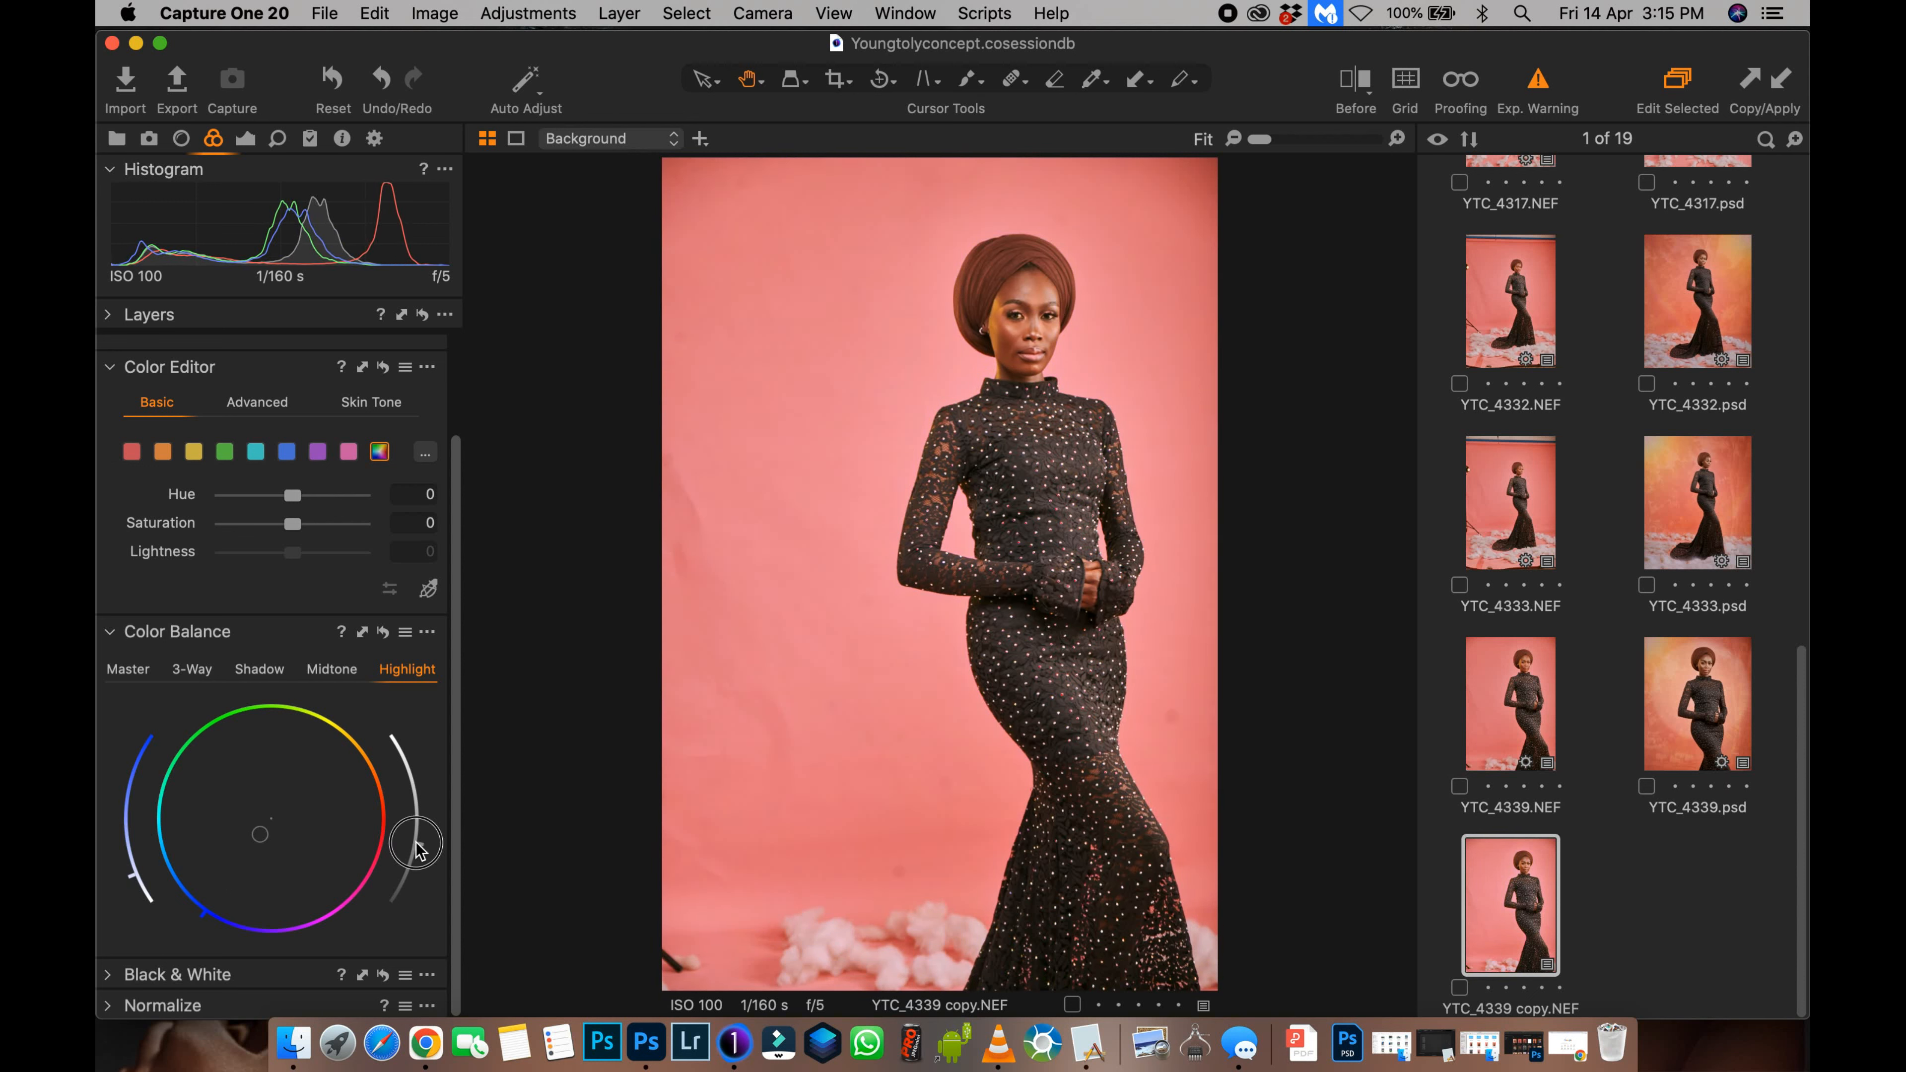
left_click_drag(418, 846, 418, 851)
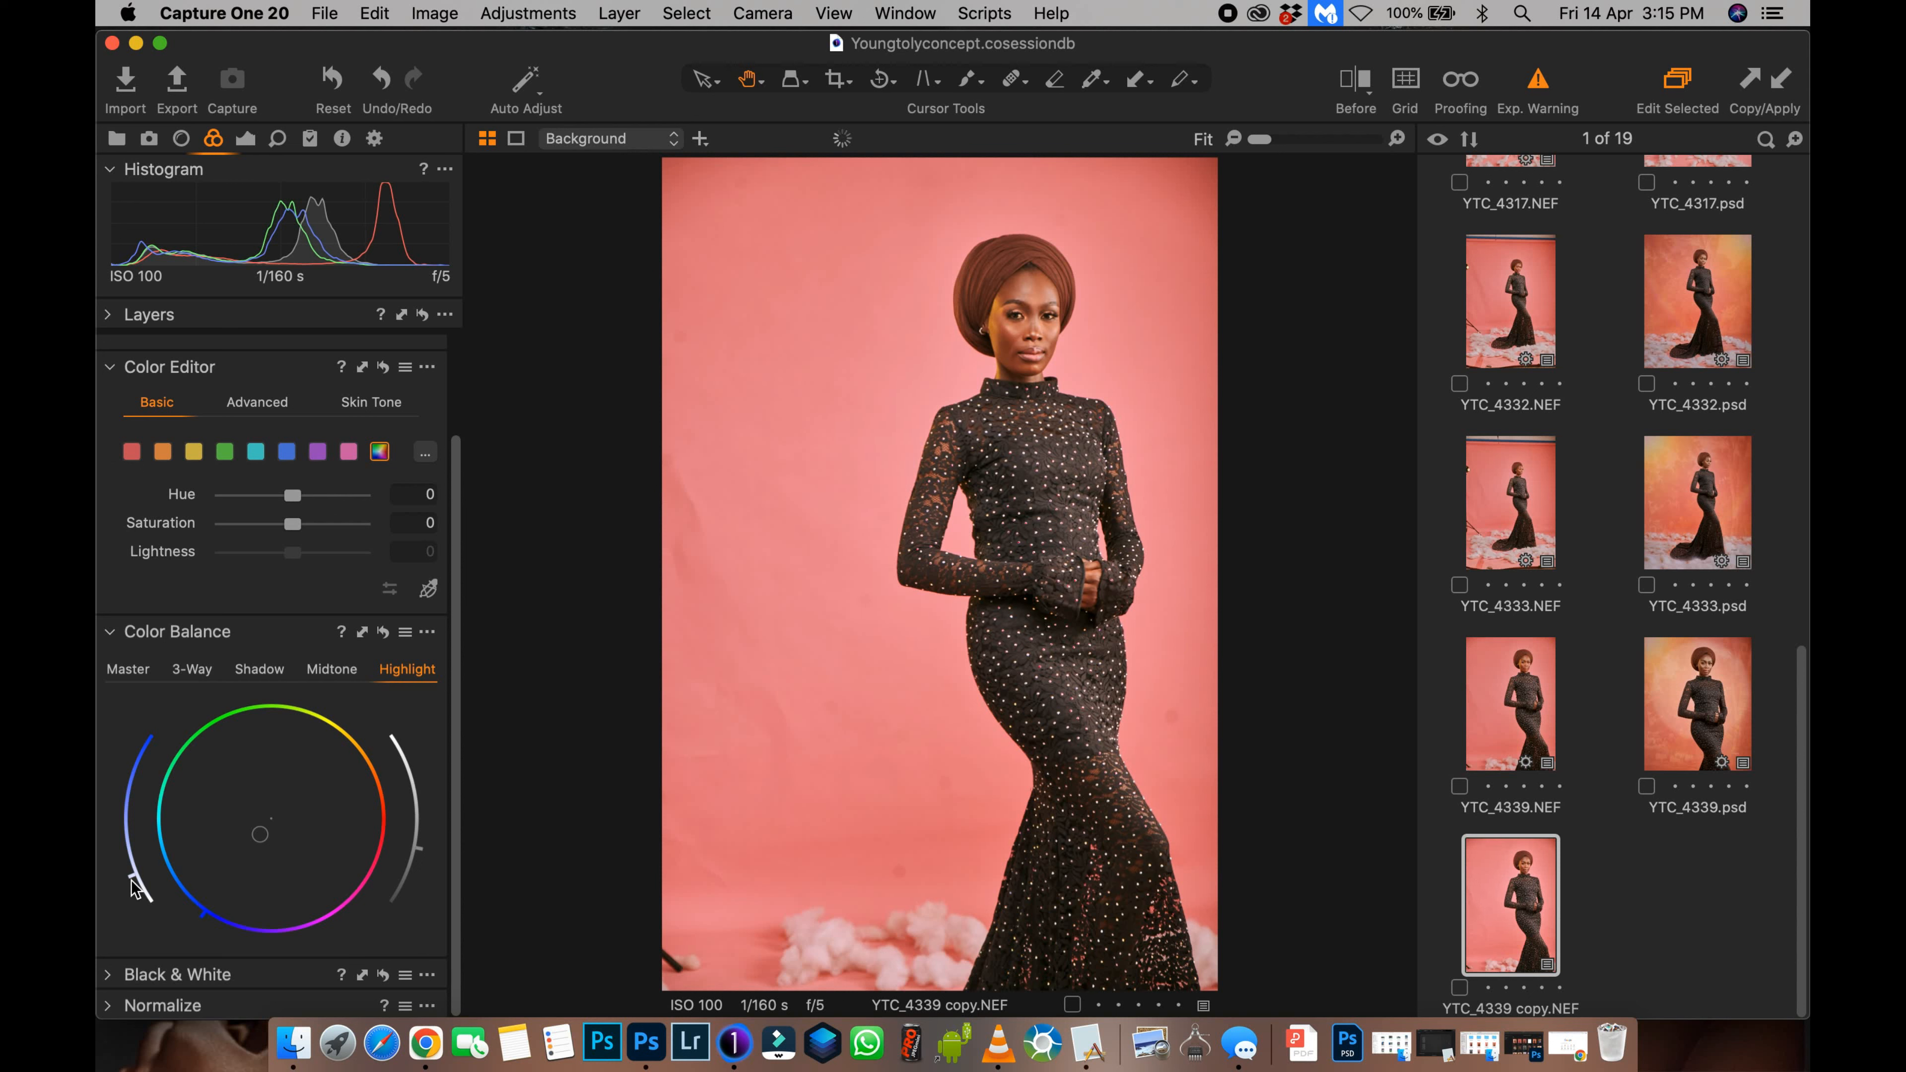
left_click_drag(132, 882, 133, 889)
Step: Compare the portrait before and after the adjustments across the image with the split view slider
scroll(455, 421, "up", 3)
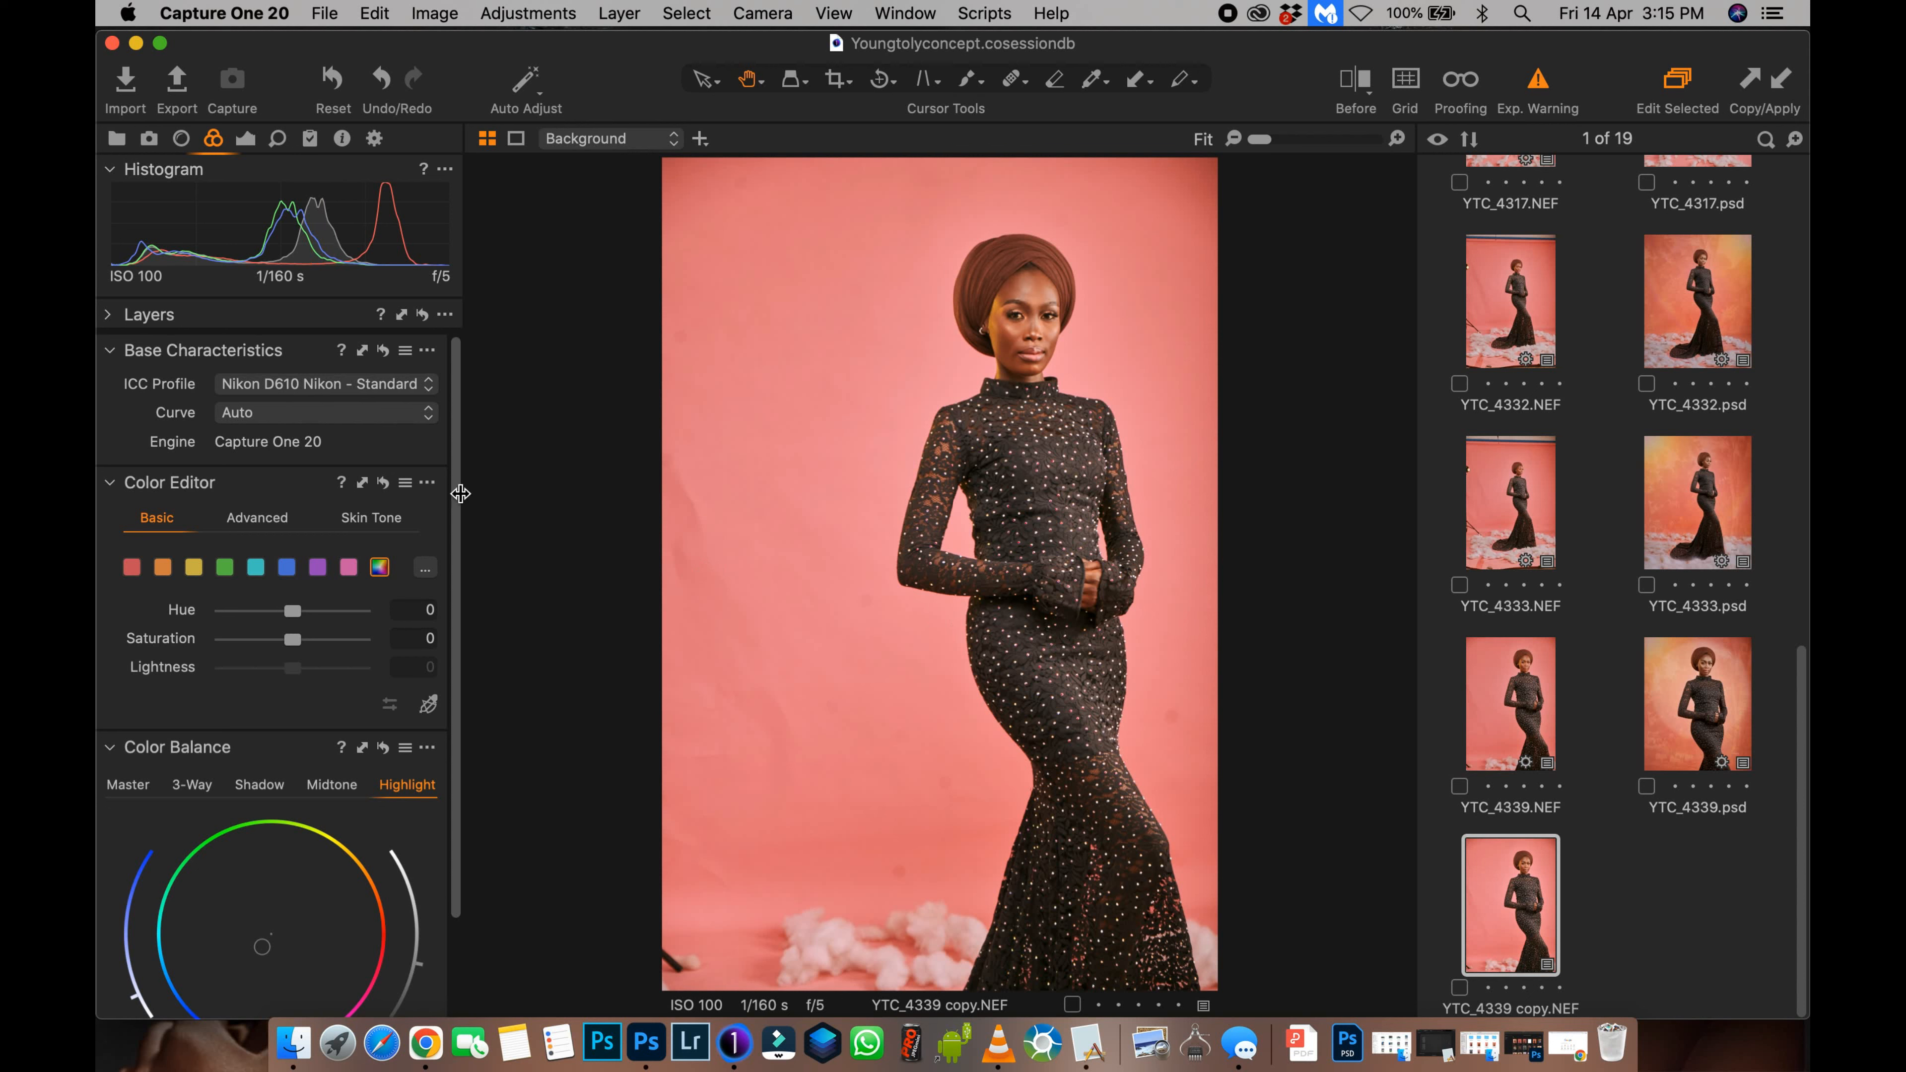
left_click_drag(460, 494, 456, 623)
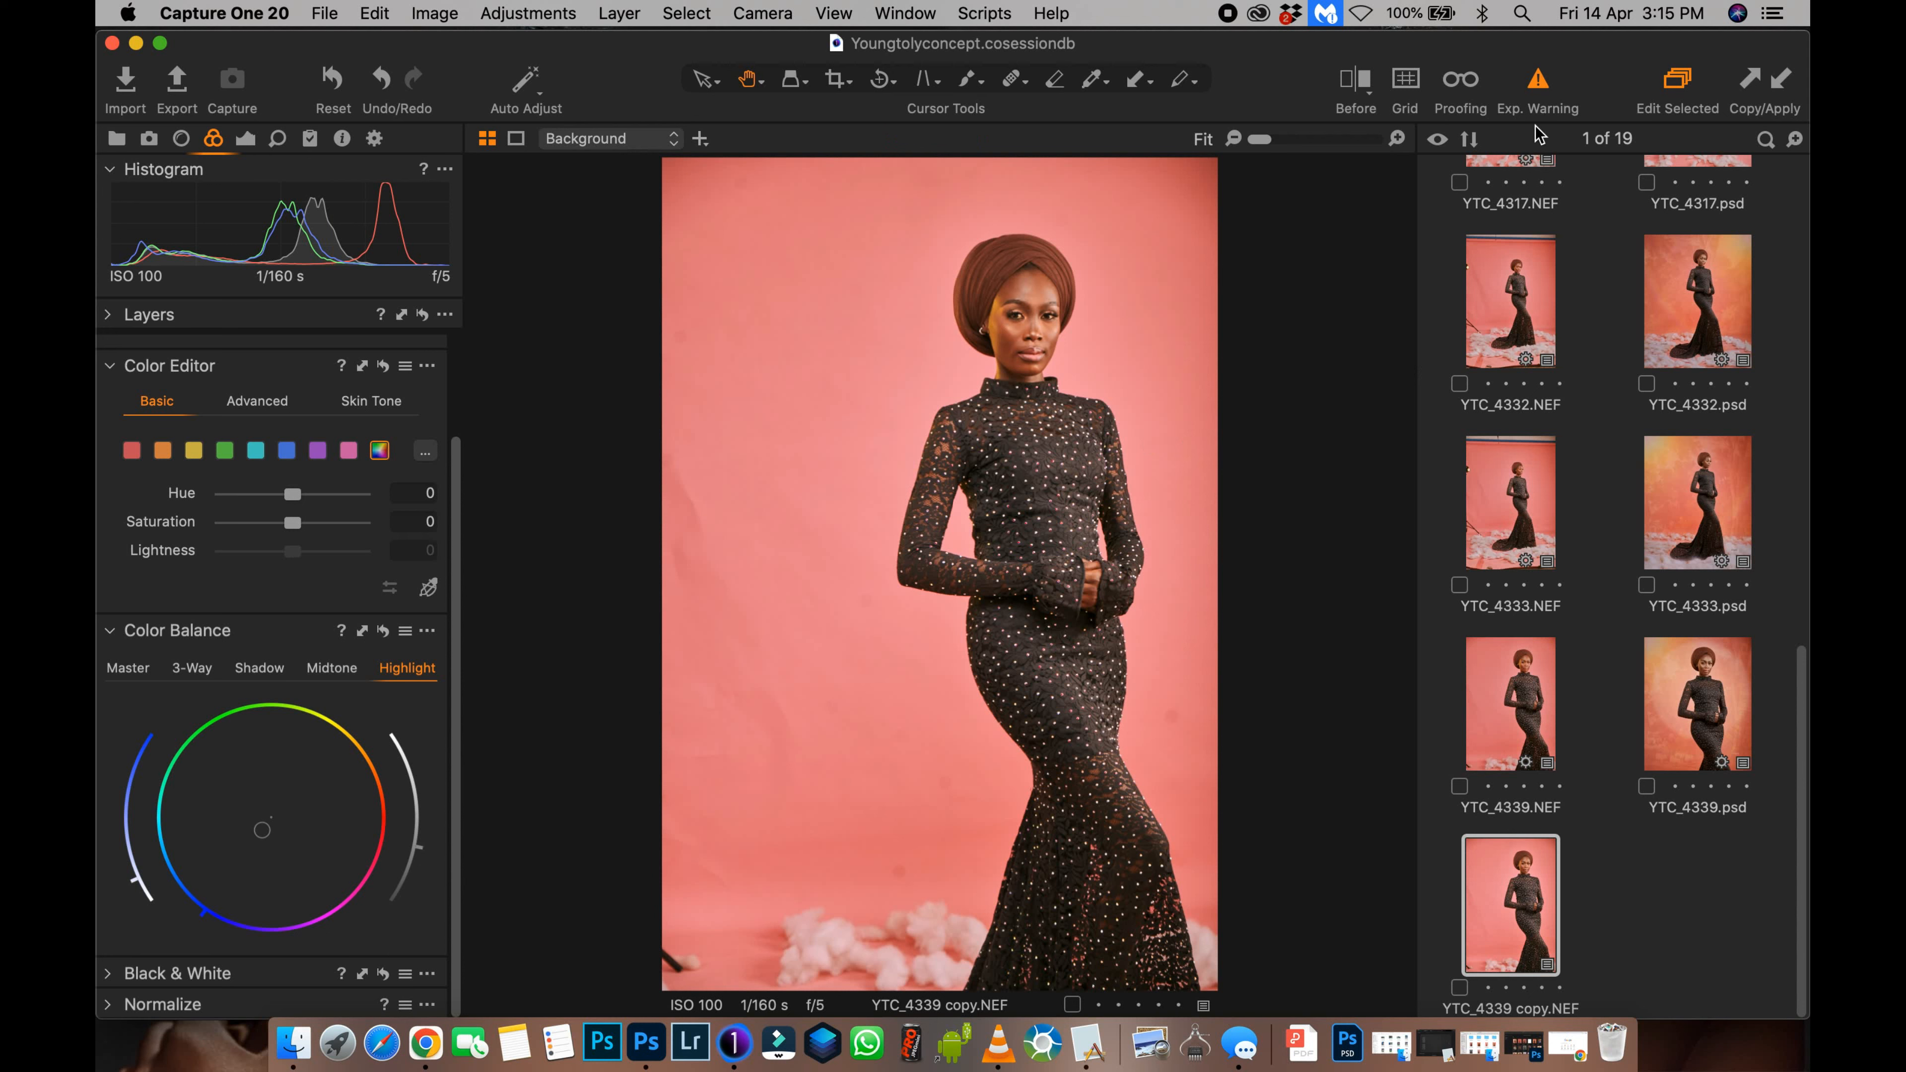
left_click(1358, 82)
left_click_drag(941, 571, 731, 574)
left_click_drag(1075, 560, 1019, 574)
left_click(1355, 93)
Step: Set the lens correction Distortion to 0 and Light Falloff to 52
scroll(450, 526, "up", 3)
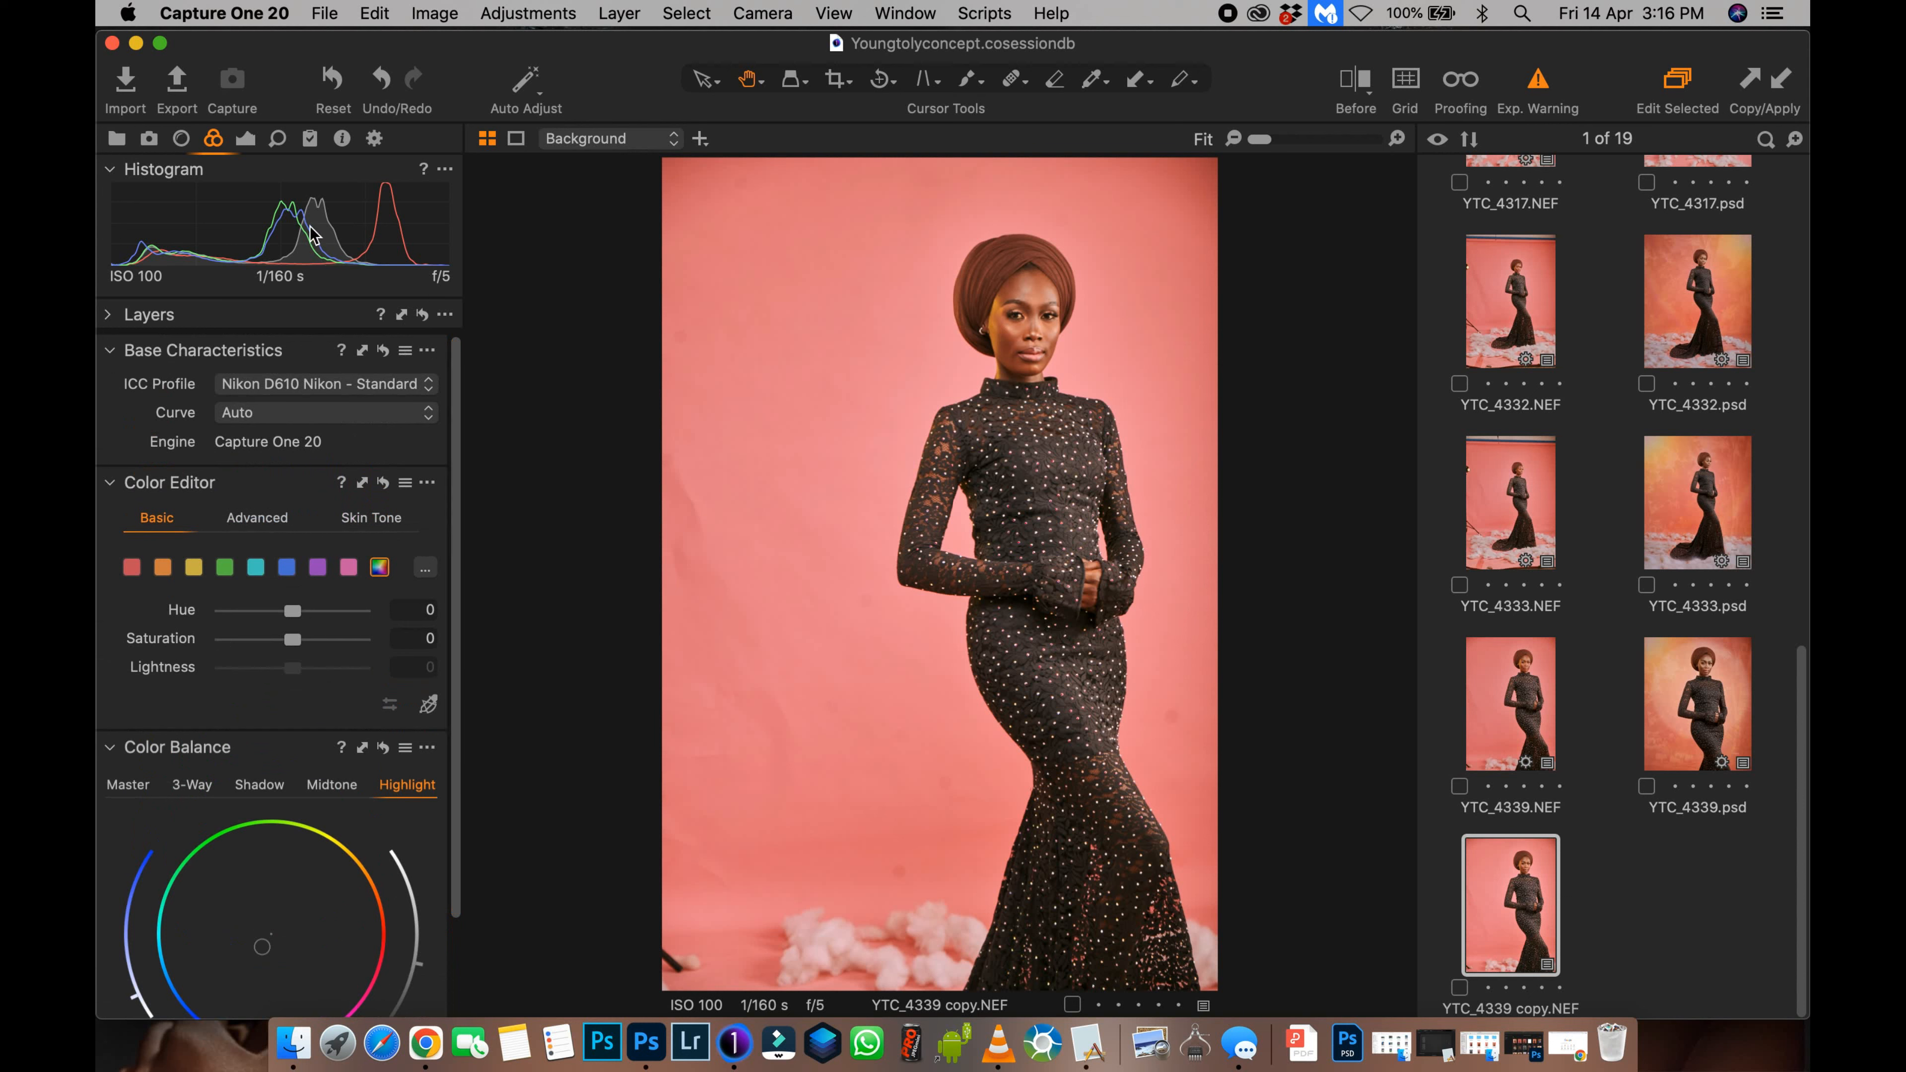
left_click(180, 138)
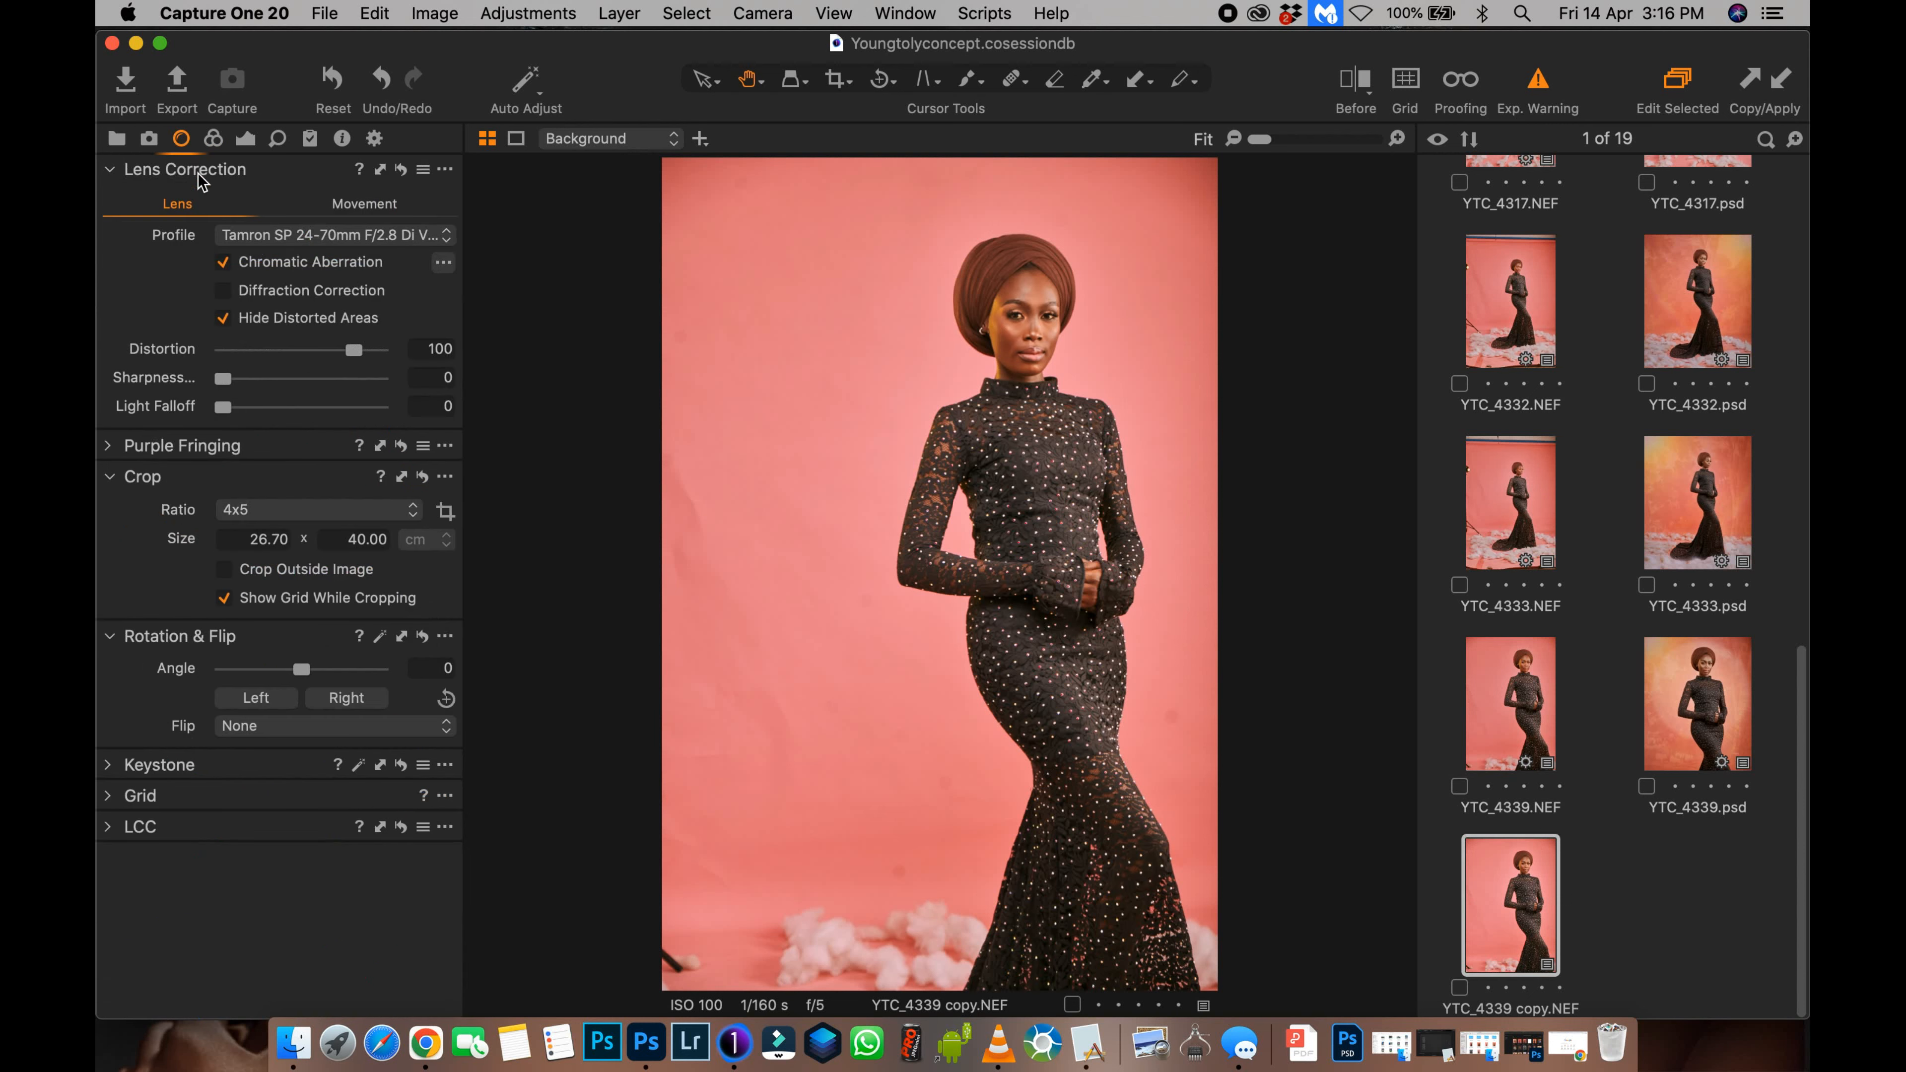
left_click_drag(355, 349, 117, 366)
left_click_drag(222, 406, 296, 411)
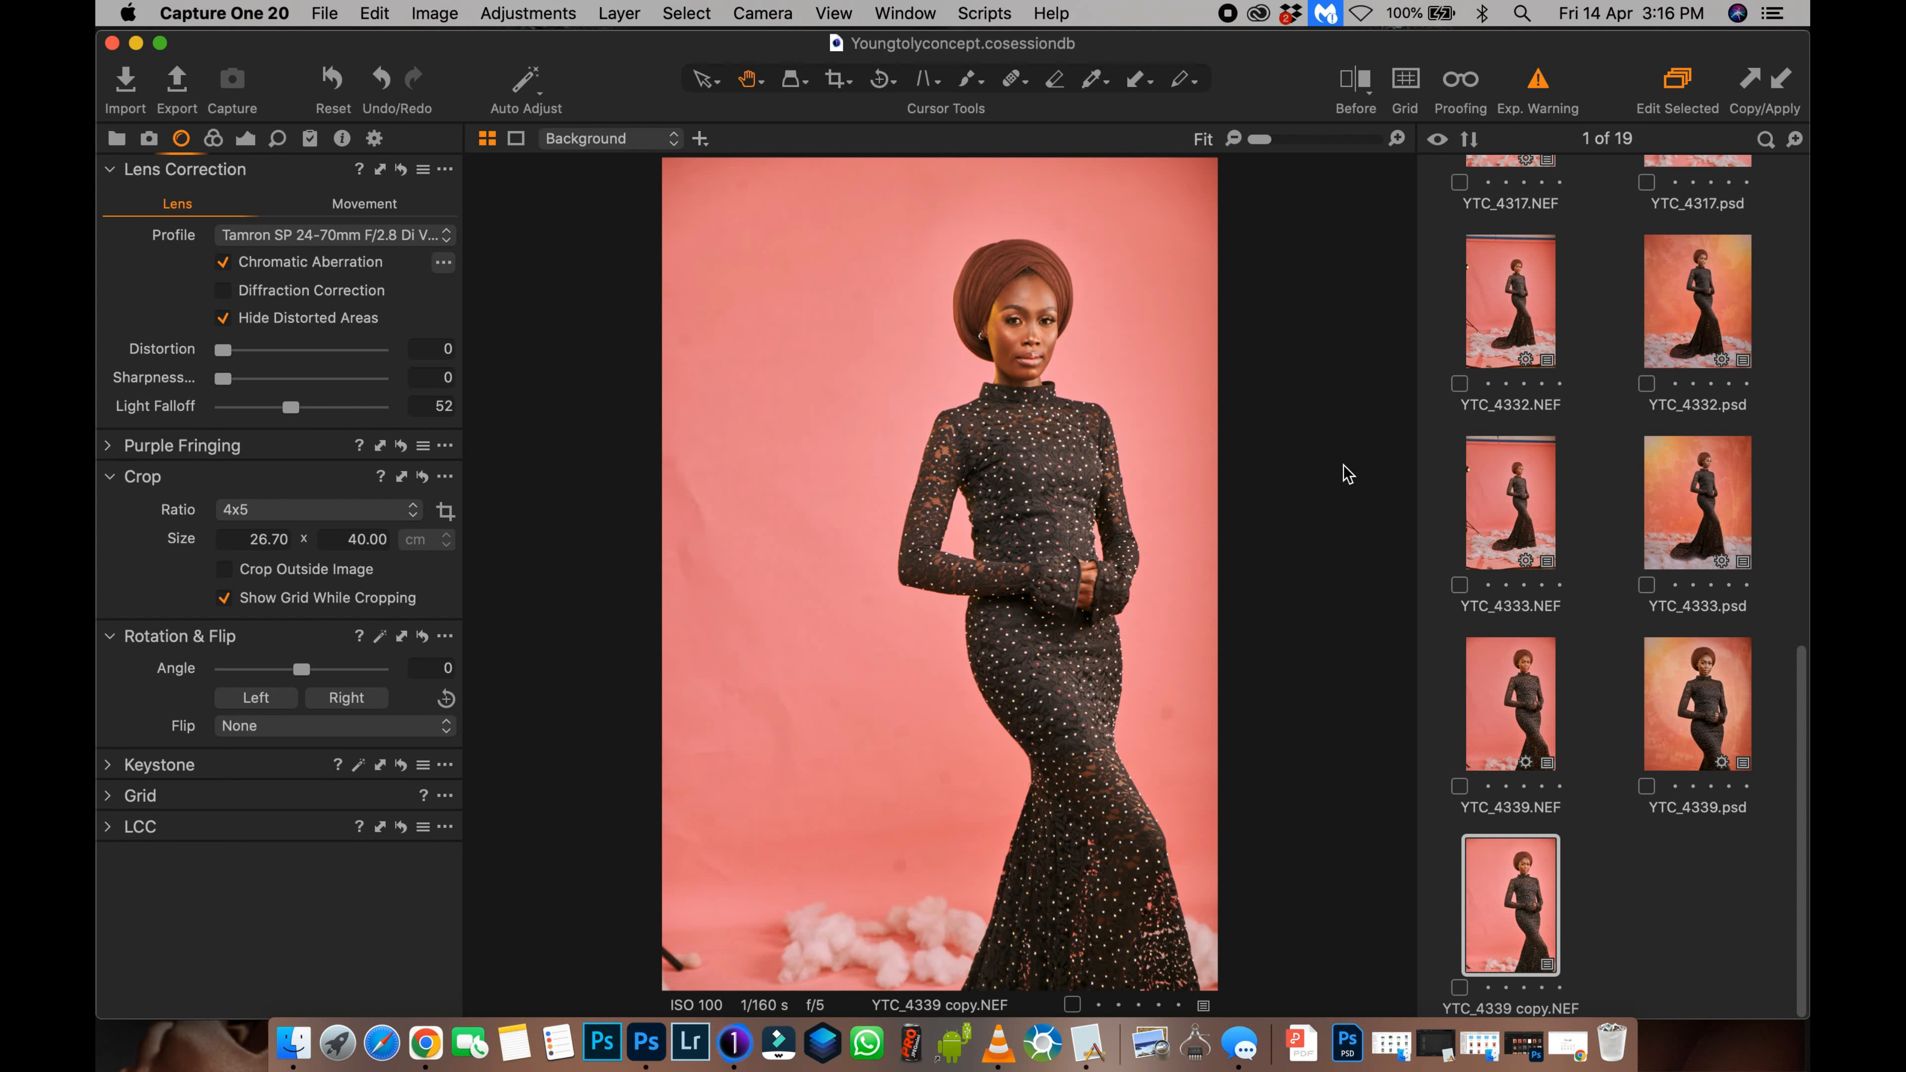
Step: Switch the before/after comparison to Full View and alternate between the original and the edited portrait
left_click(1373, 111)
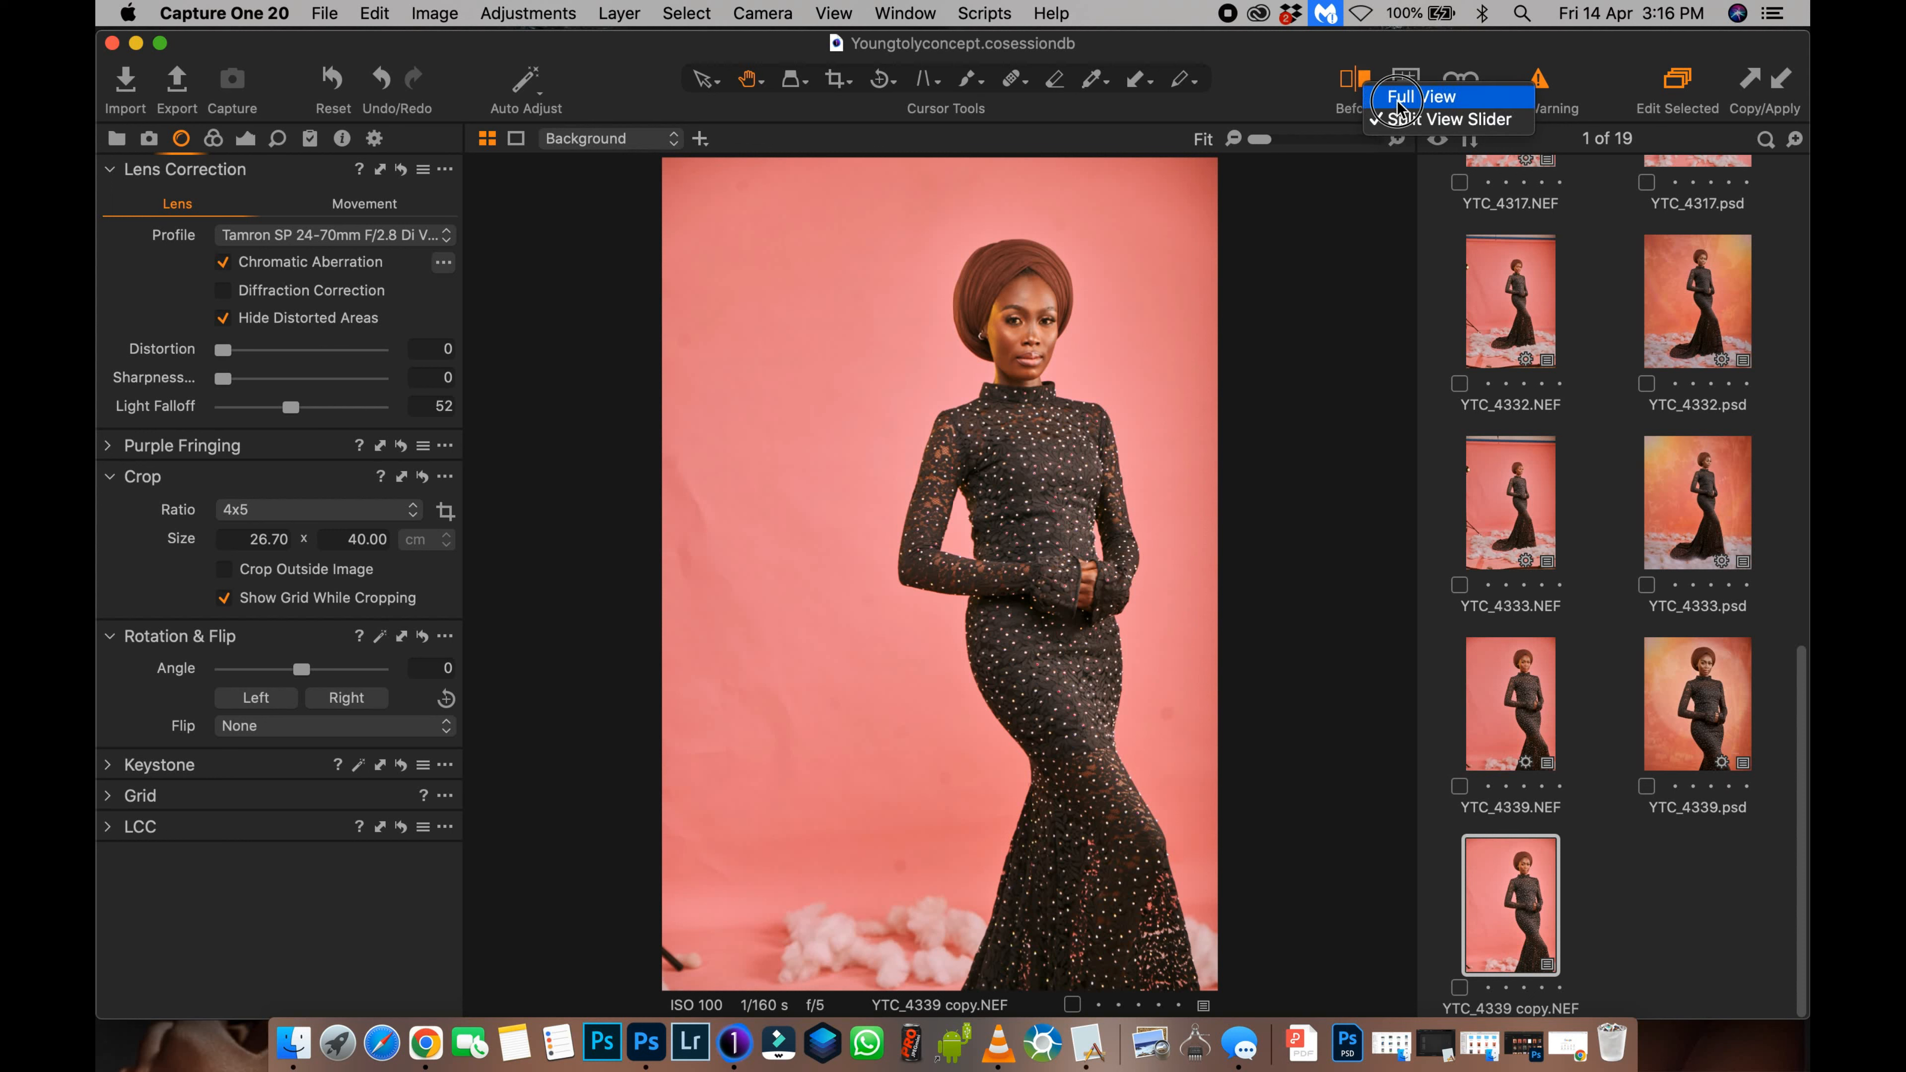
left_click(1420, 97)
left_click(1367, 82)
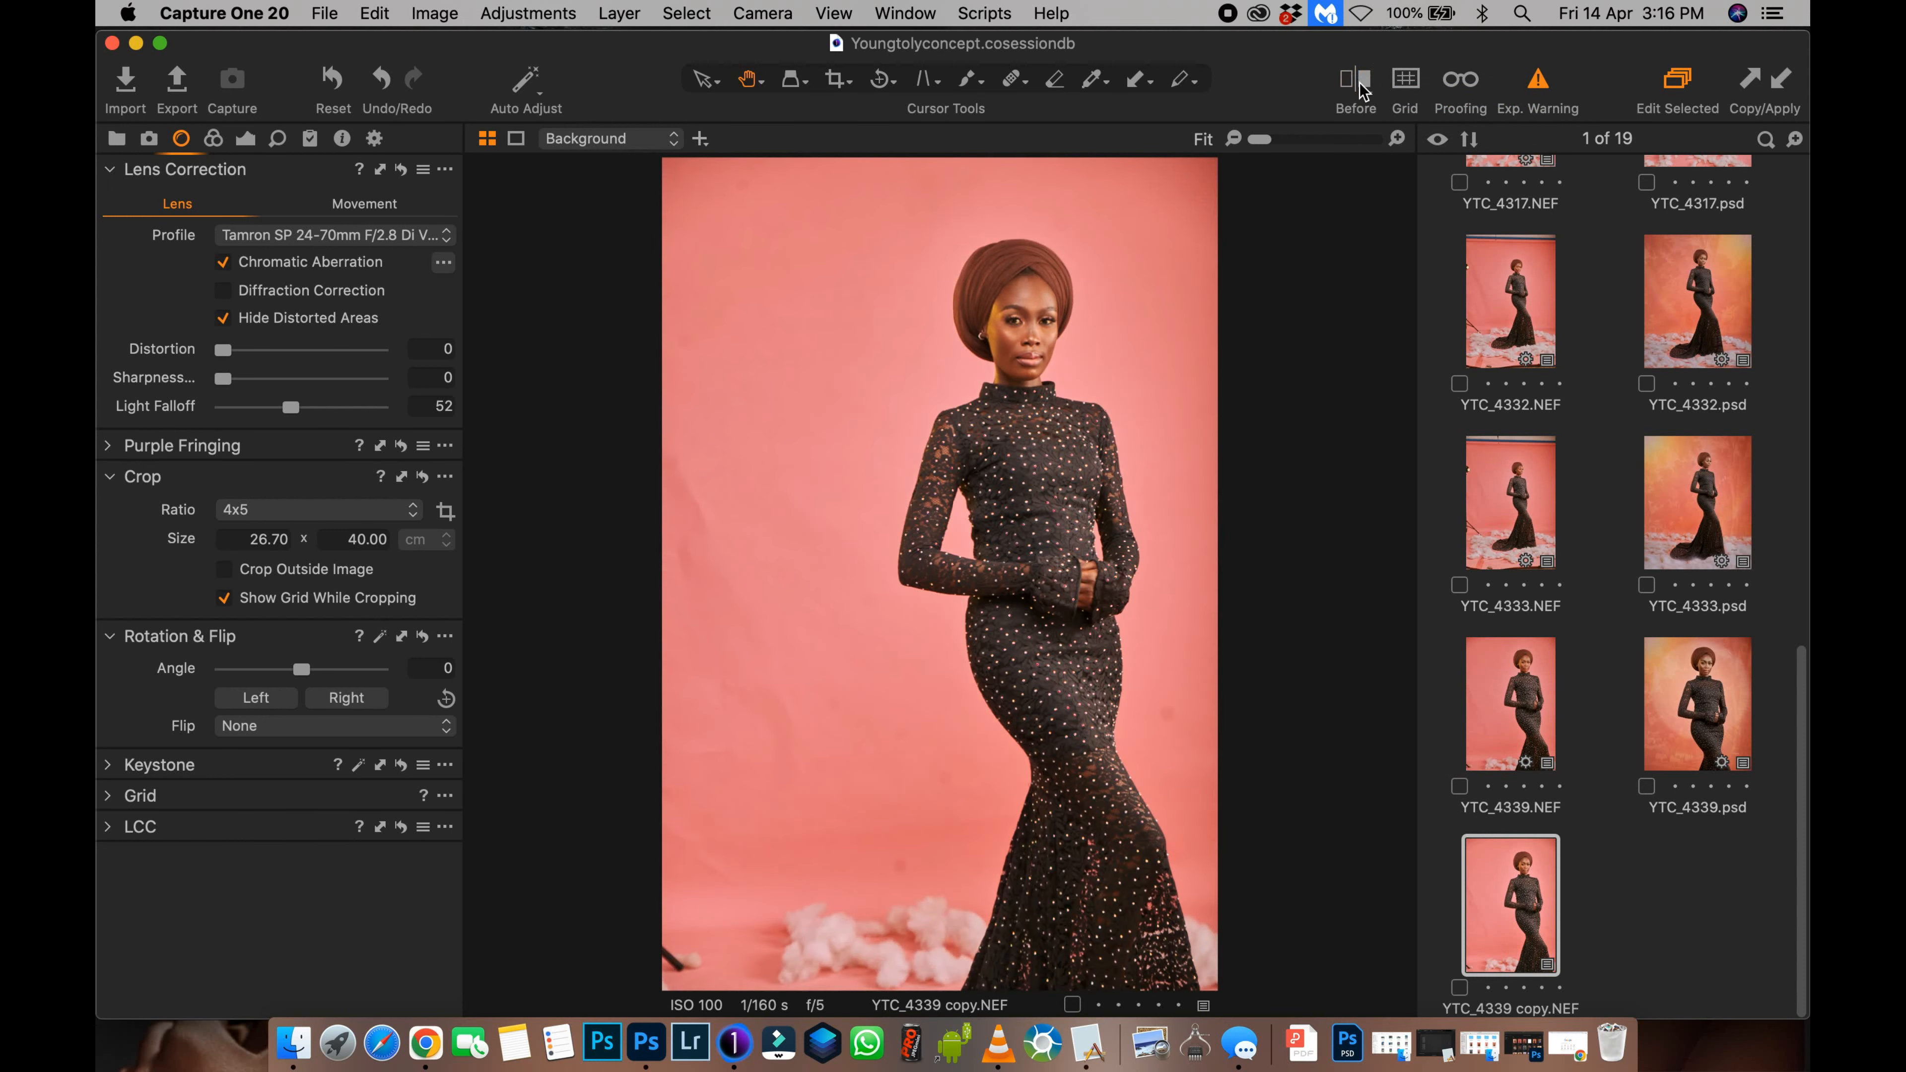
left_click(1369, 86)
left_click(1354, 90)
left_click(1355, 91)
left_click(1356, 90)
Step: Send YTC_4339 copy.NEF to Adobe Photoshop 2021 as a 16-bit PSD with the Adobe RGB (1998) profile at 300 px/in and 100% scale
right_click(1507, 868)
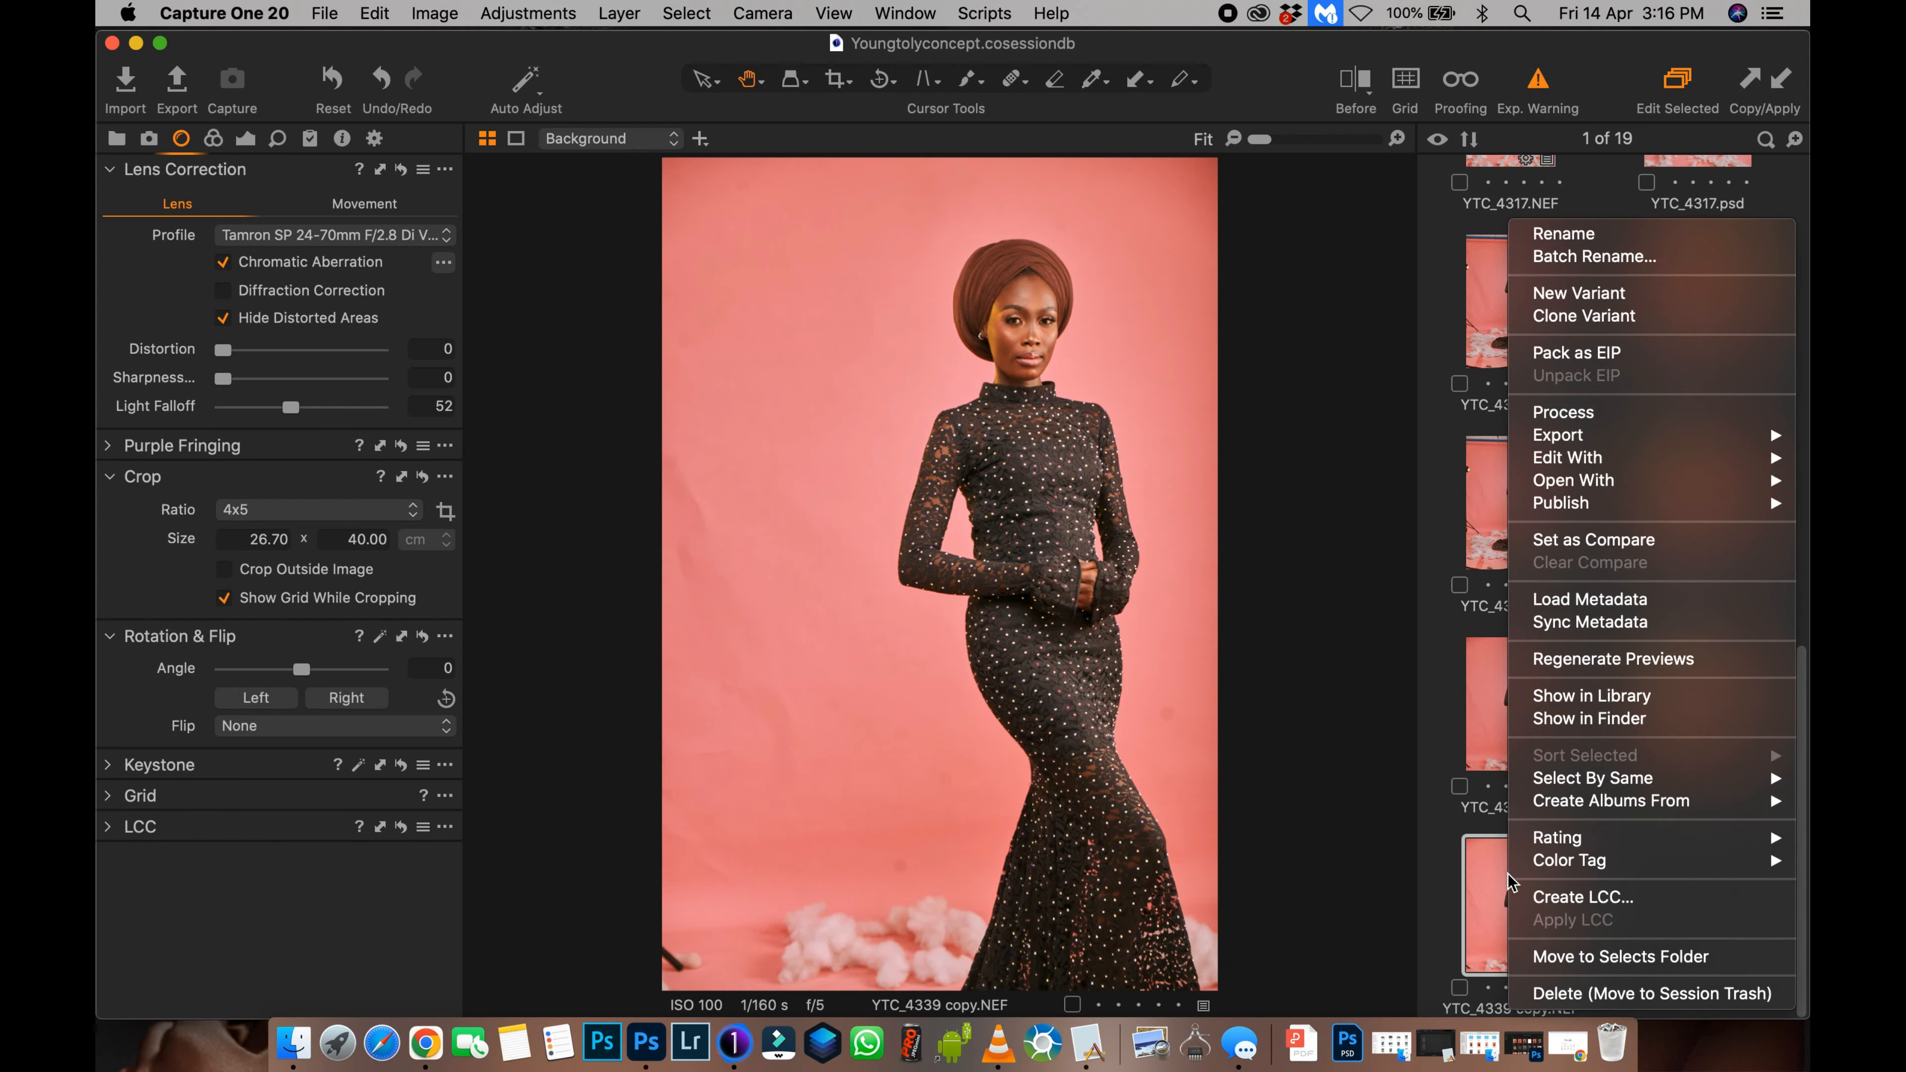
mouse_move(1576, 478)
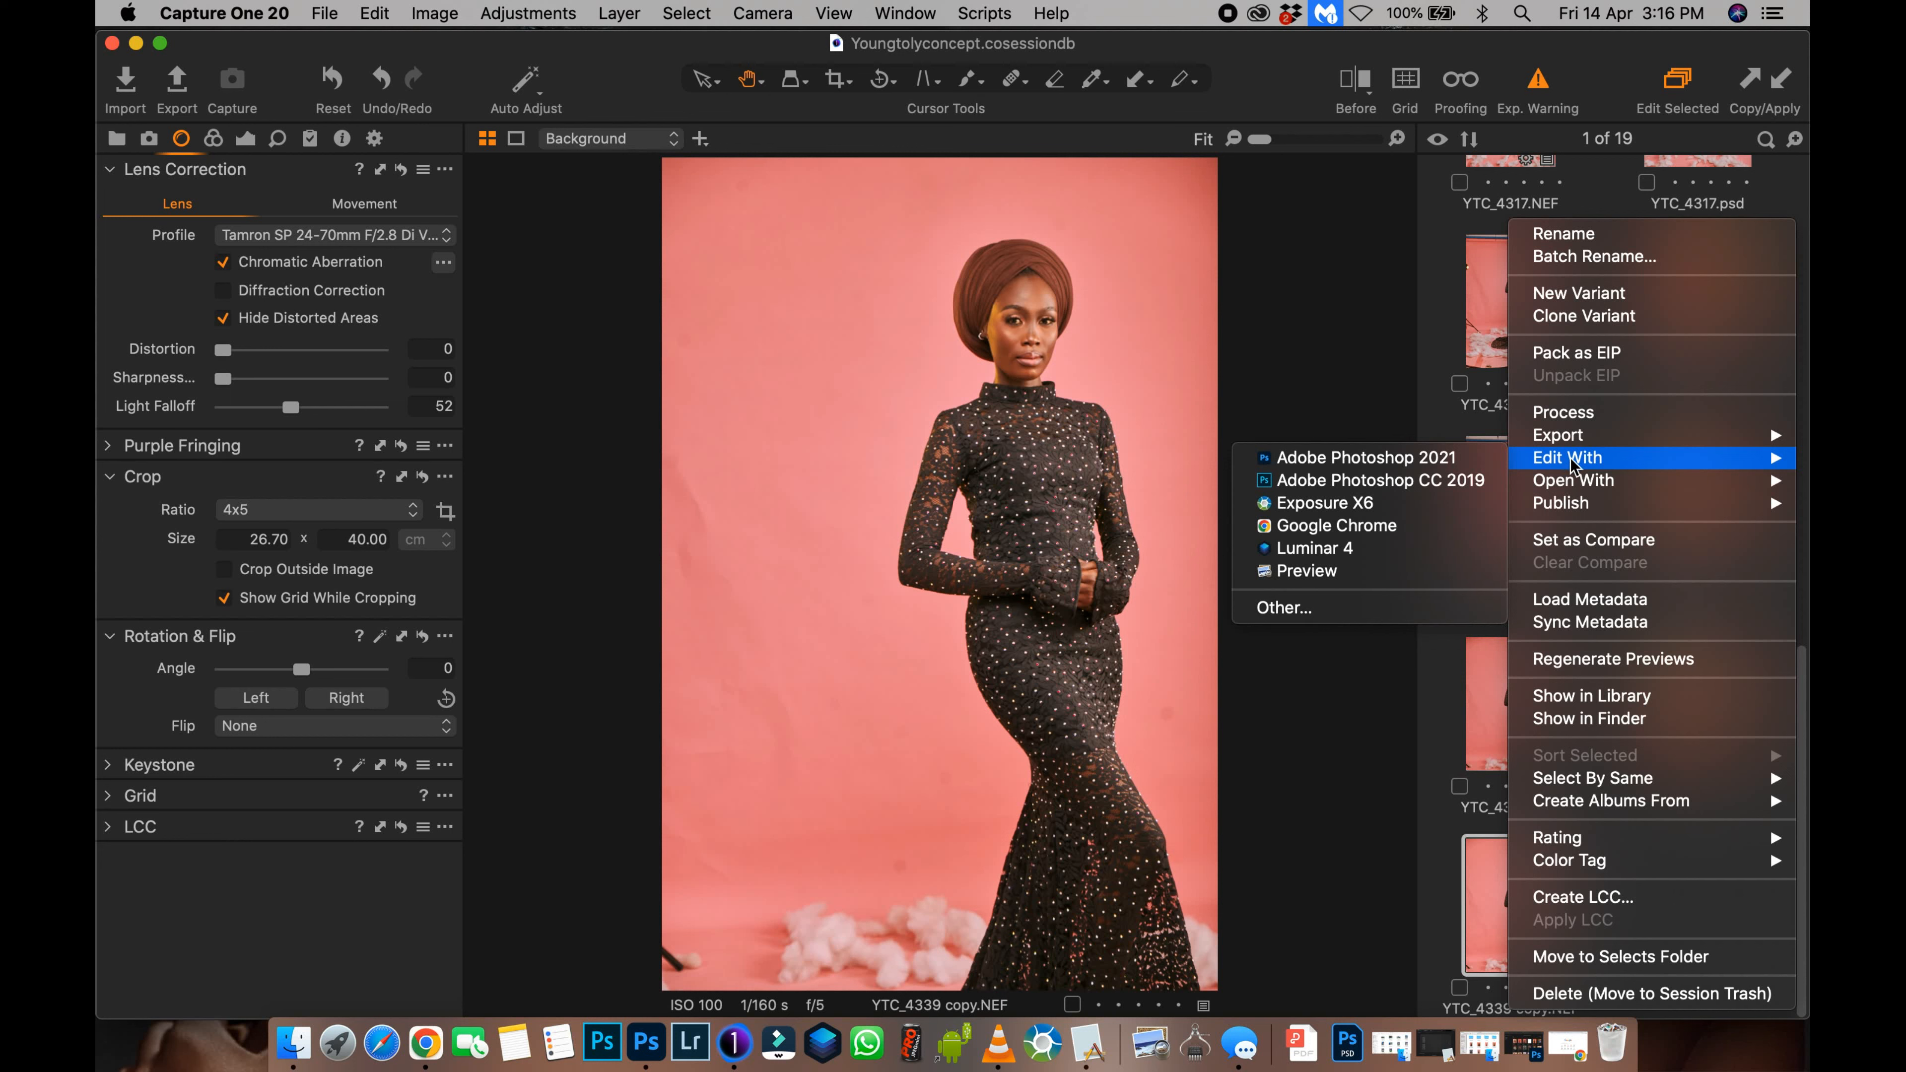
left_click(1409, 459)
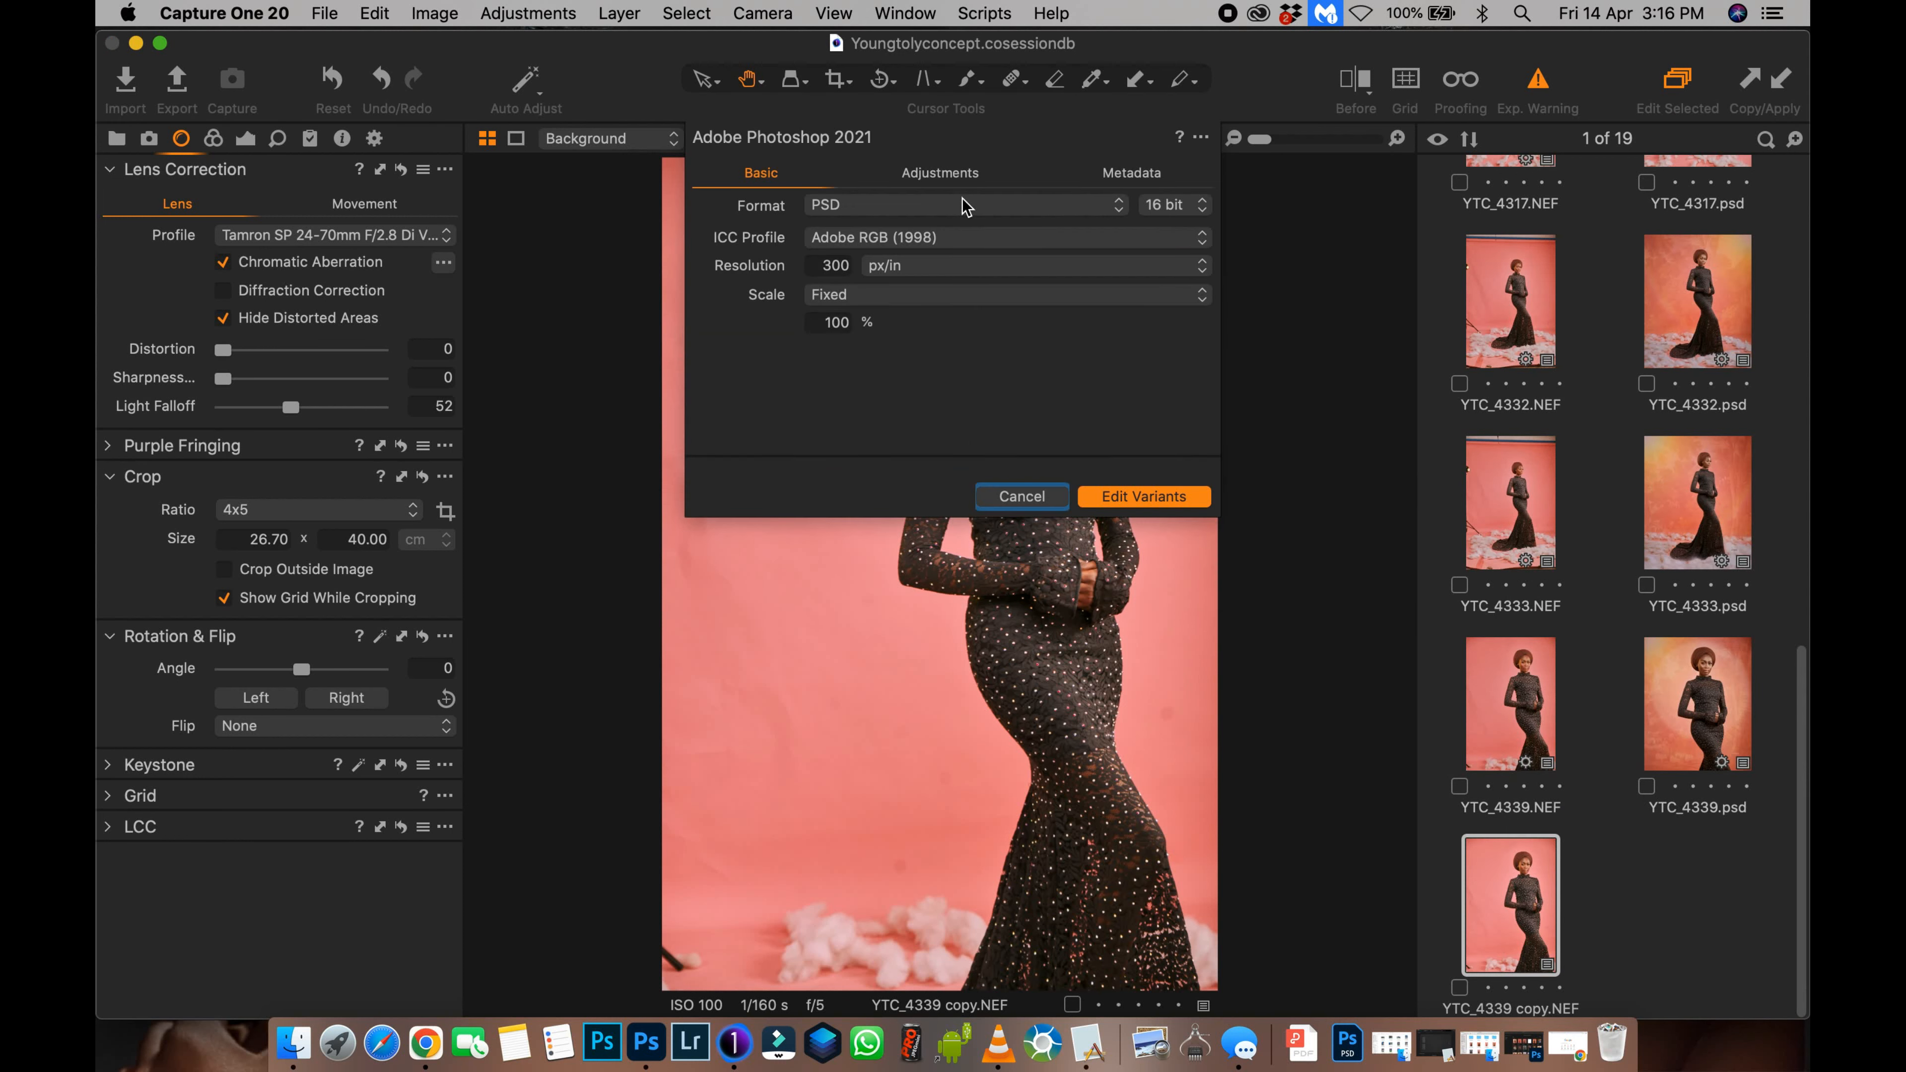
left_click(958, 210)
left_click(960, 206)
left_click(967, 212)
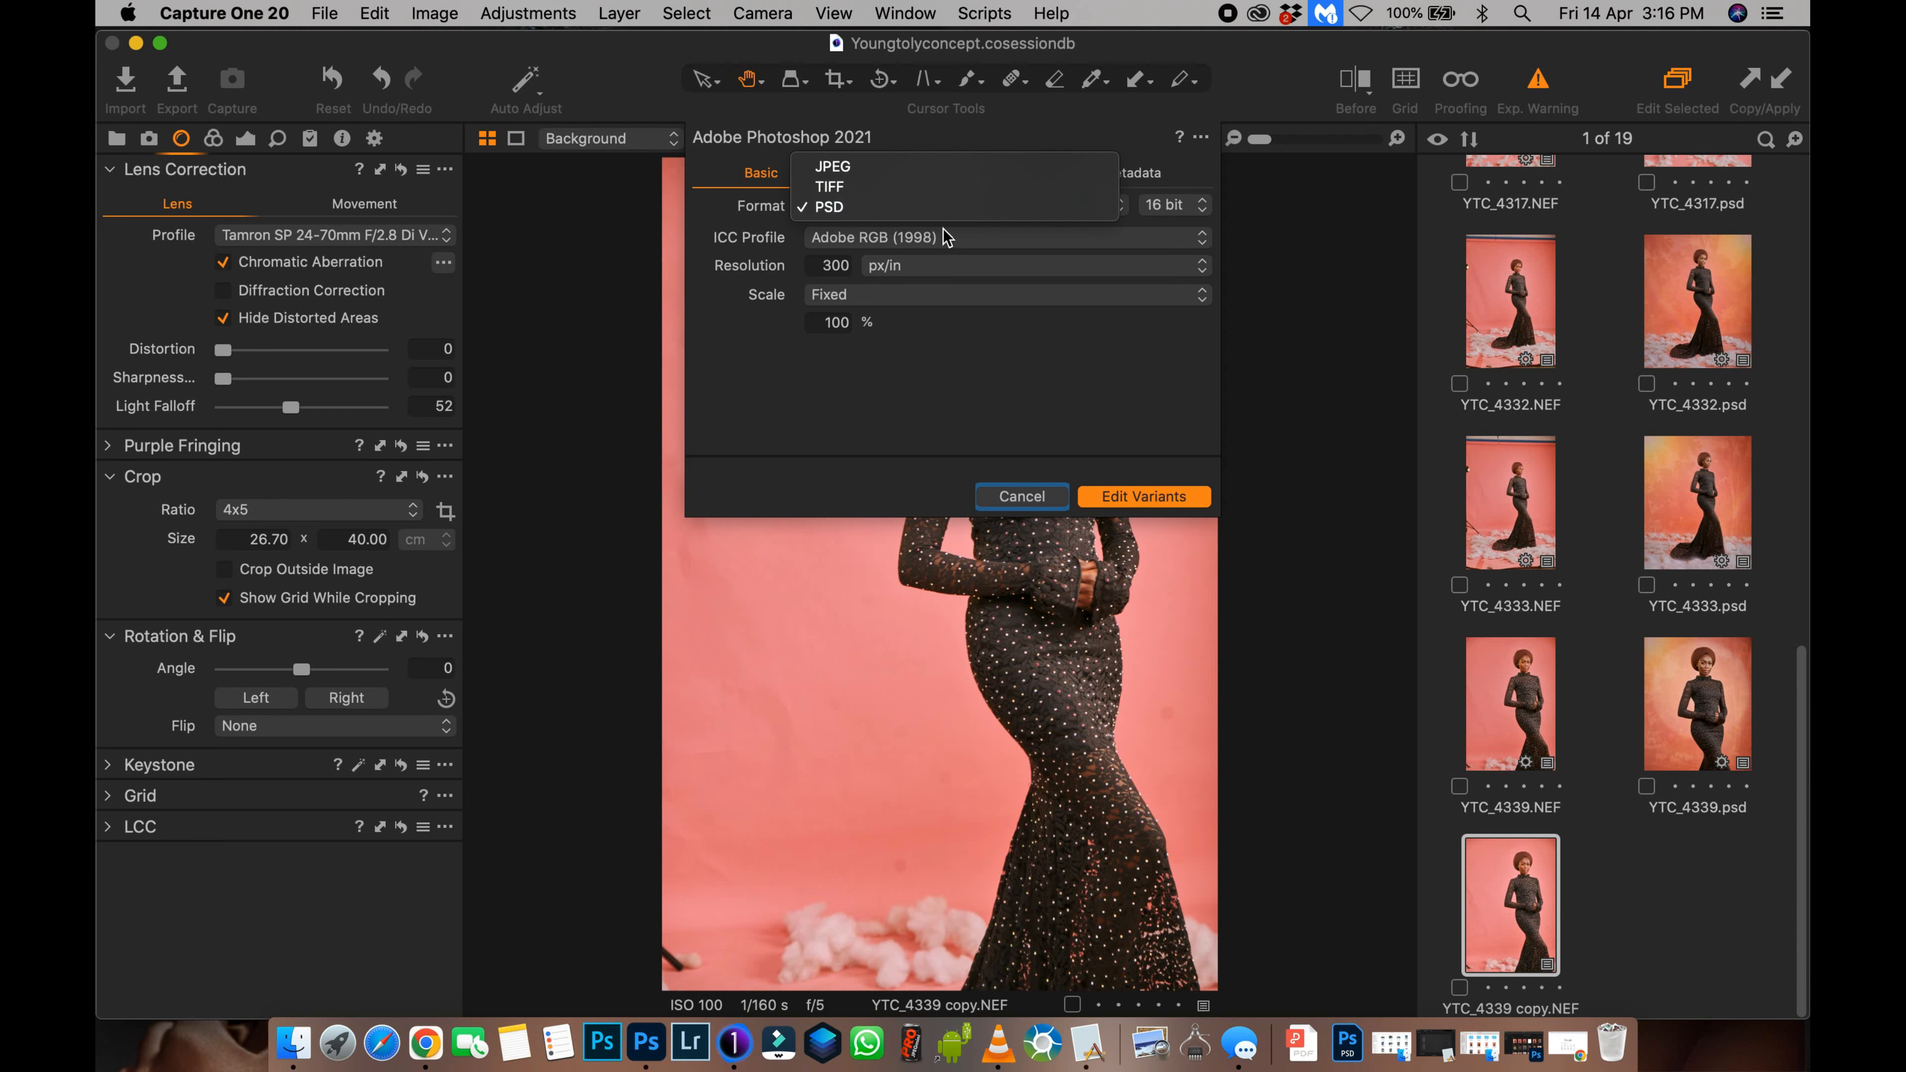
left_click(957, 207)
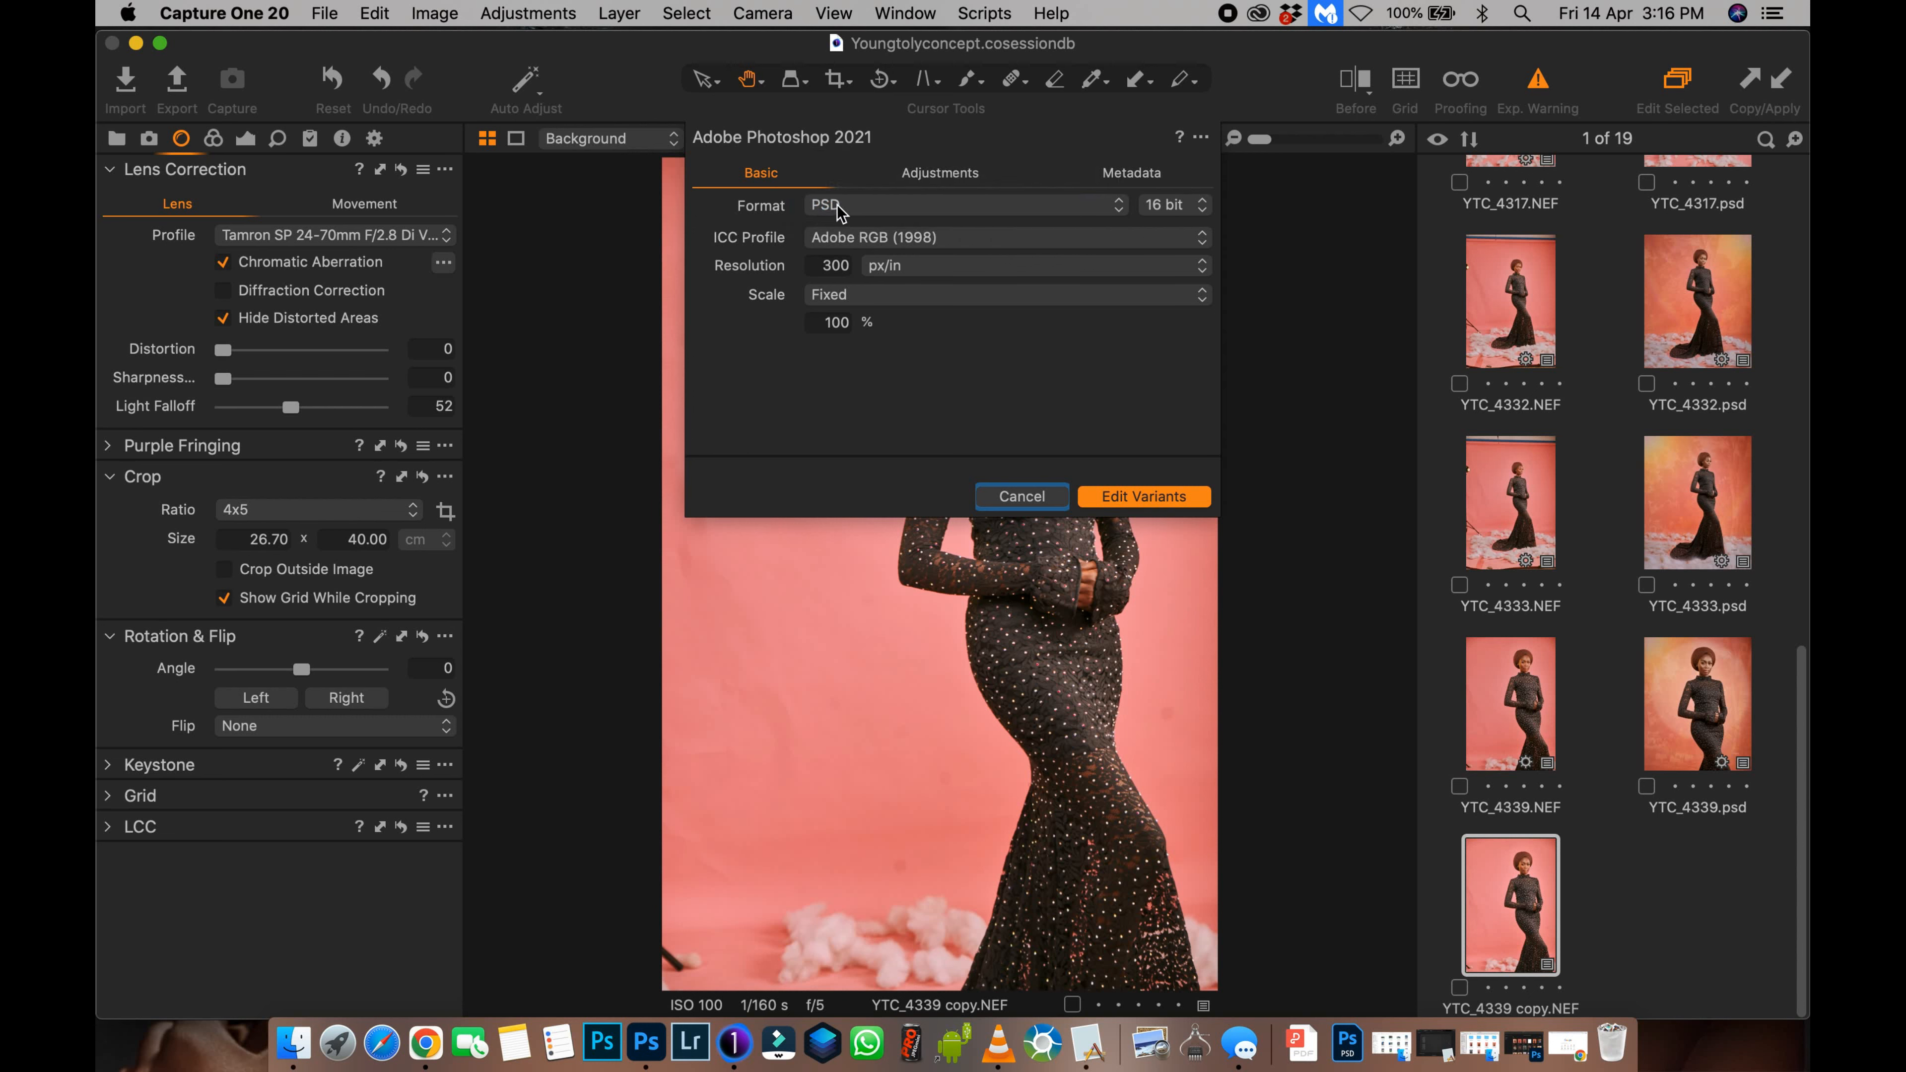
left_click(1141, 497)
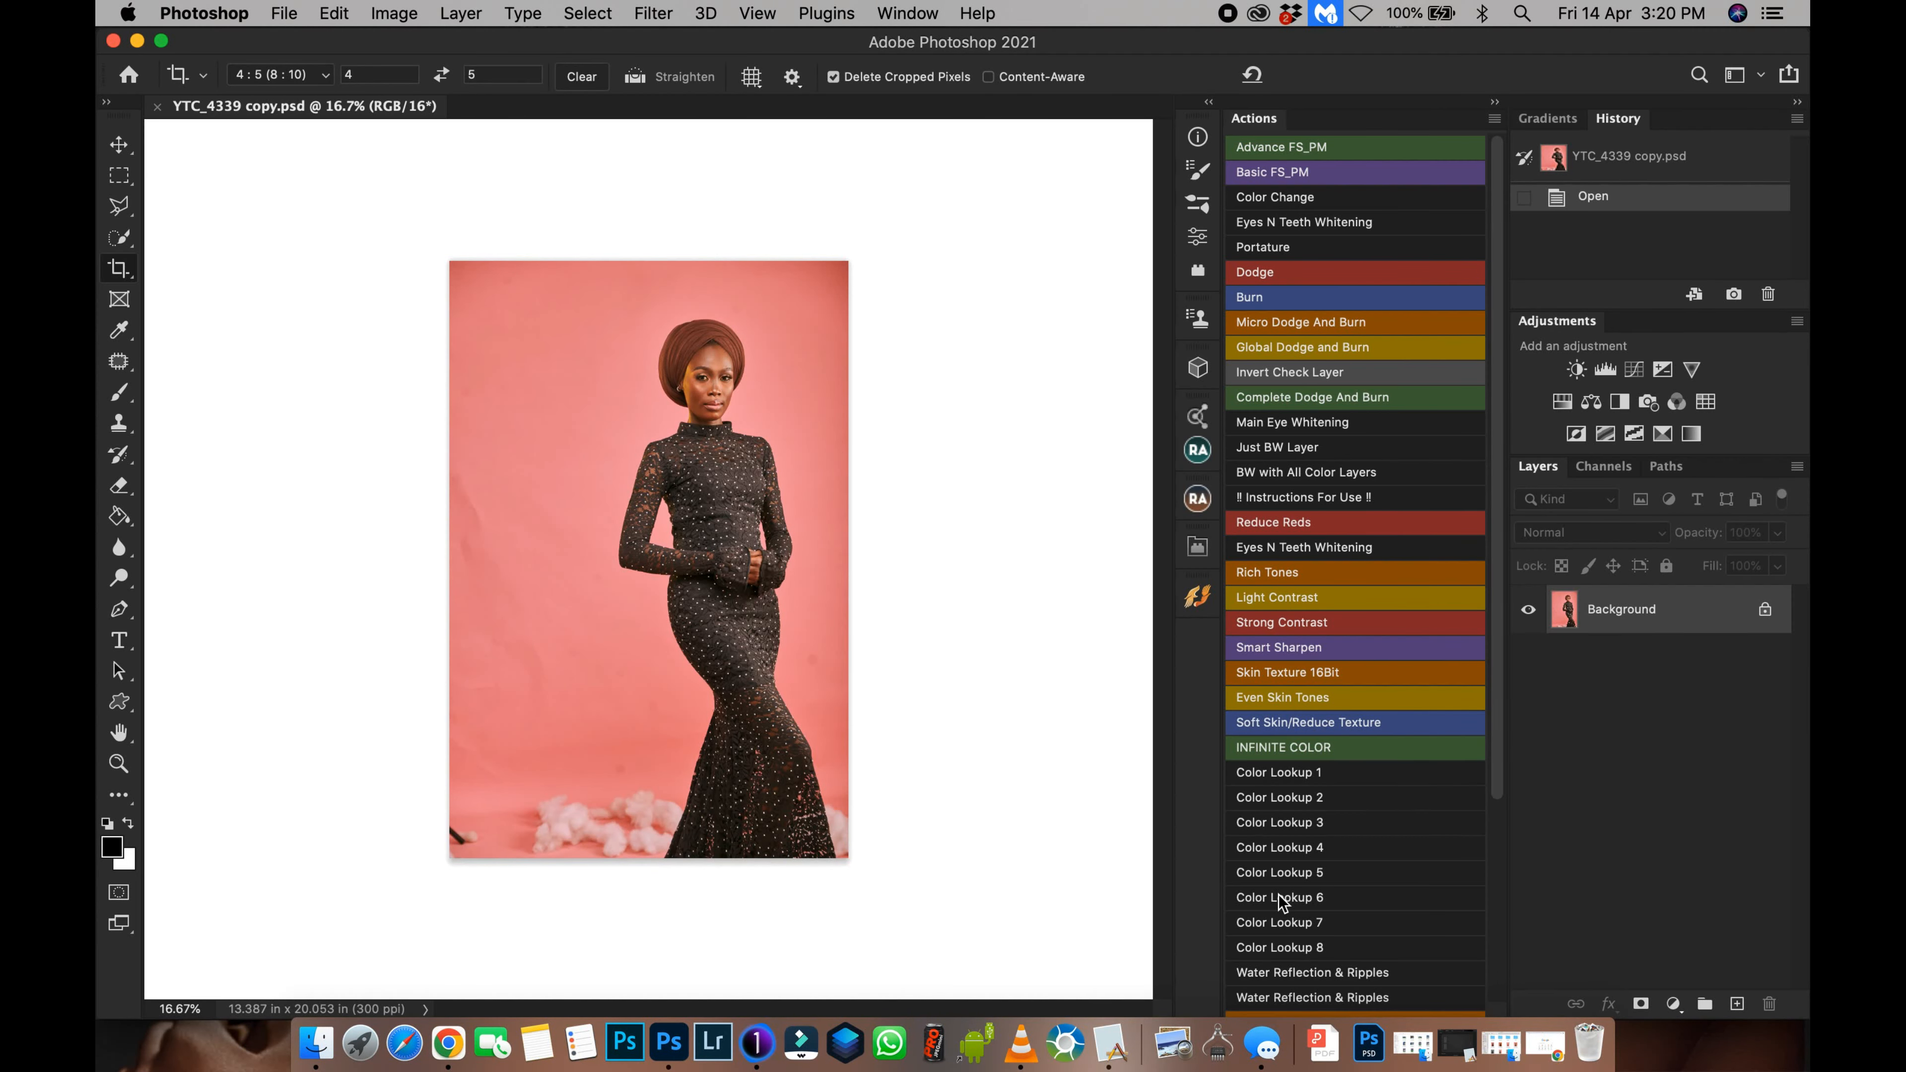
Step: Crop the portrait to 4:5 with content-aware fill, extending the backdrop beyond the image's right edge and cutting away the props at the hem
left_click(689, 702)
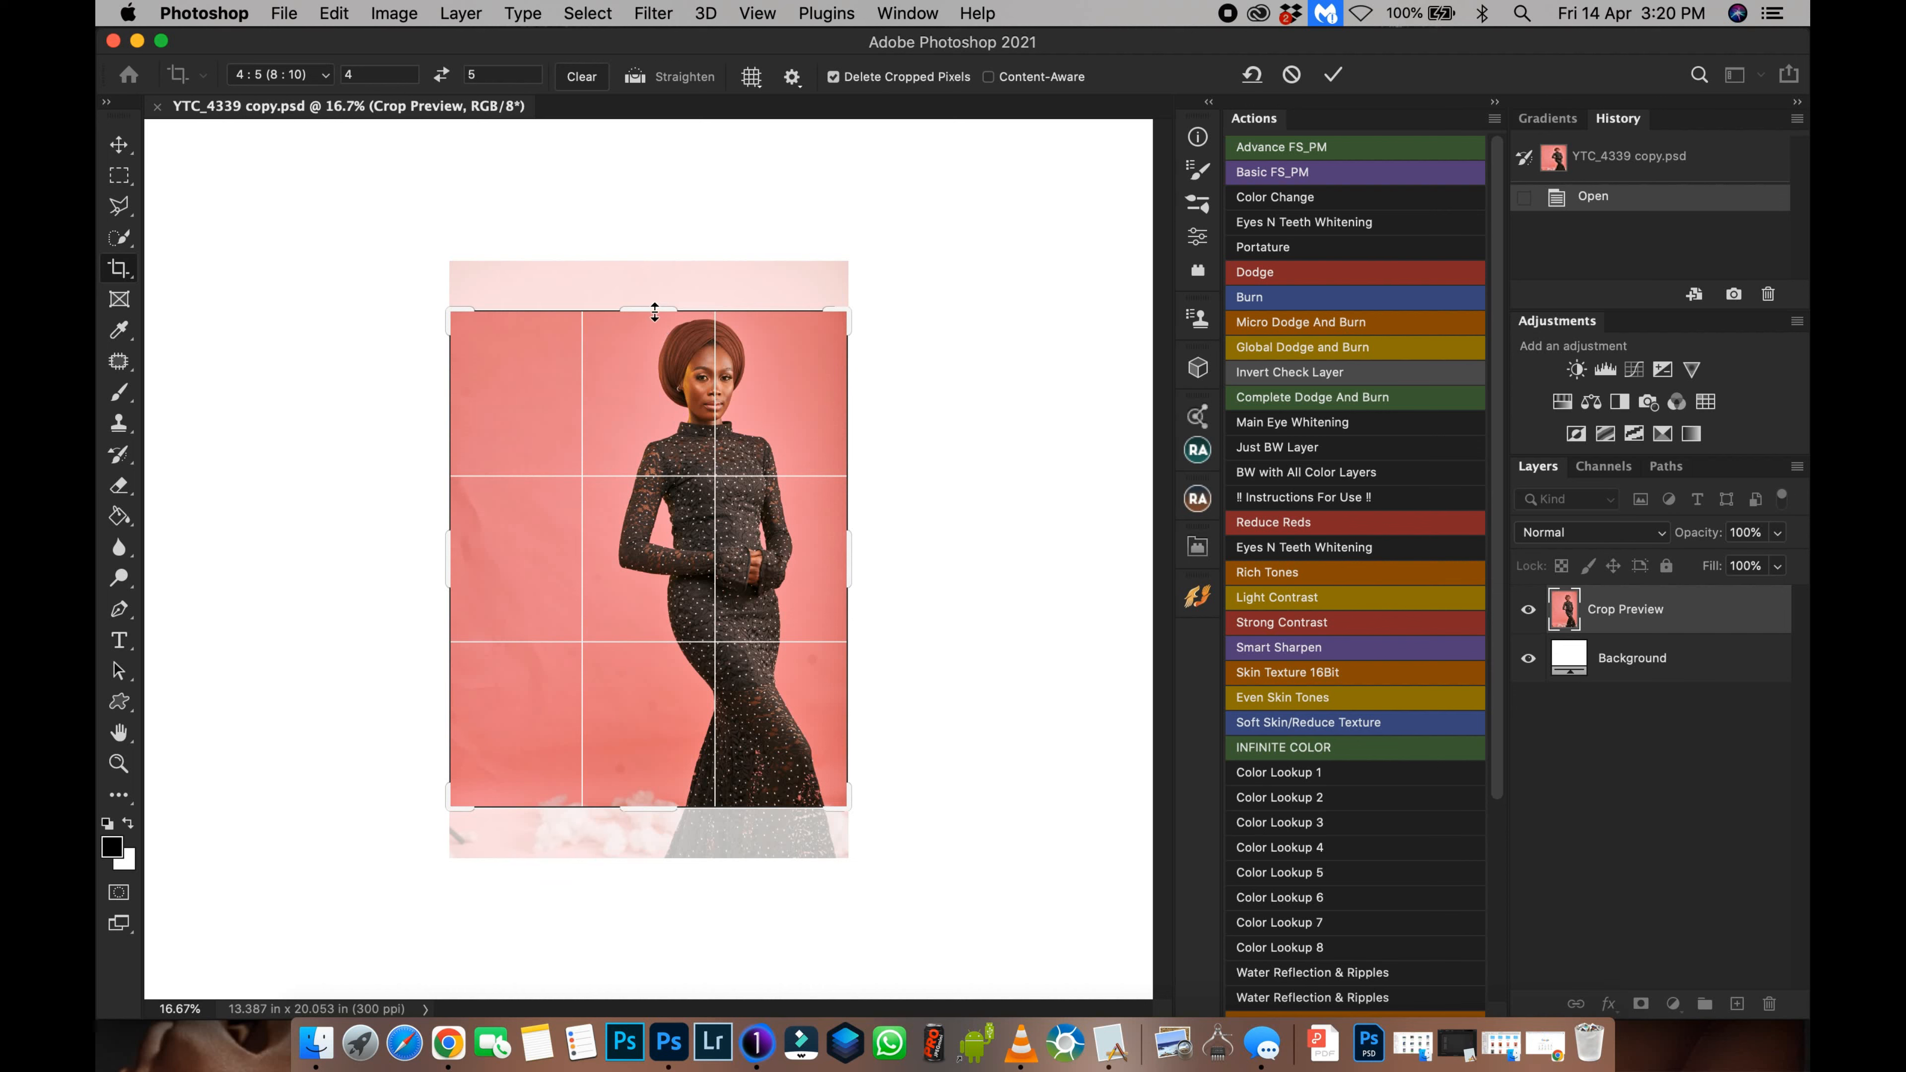
left_click_drag(655, 312, 655, 287)
left_click_drag(728, 356, 750, 497)
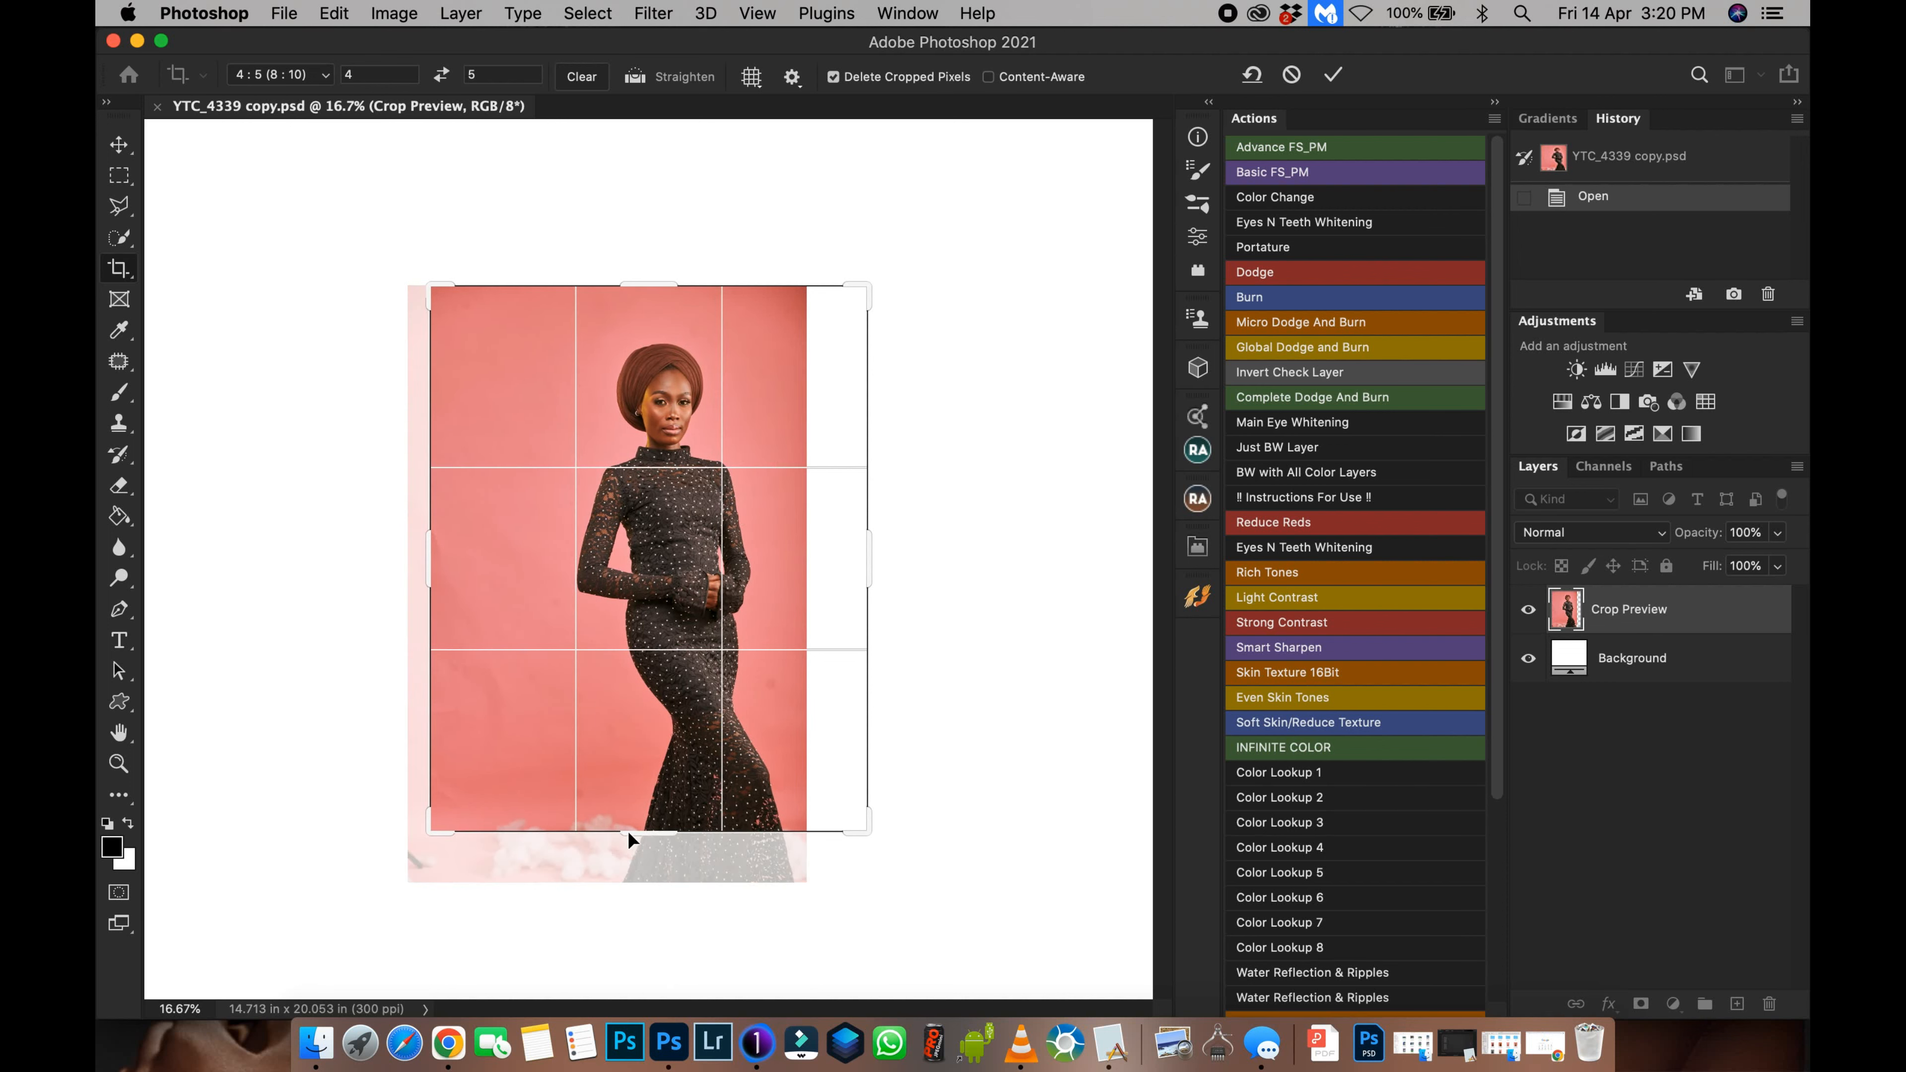
mouse_move(624, 833)
left_mouse_down()
mouse_move(643, 848)
mouse_move(641, 825)
left_mouse_up()
left_click_drag(723, 652, 703, 652)
left_click_drag(863, 295, 854, 313)
left_click_drag(775, 535, 772, 533)
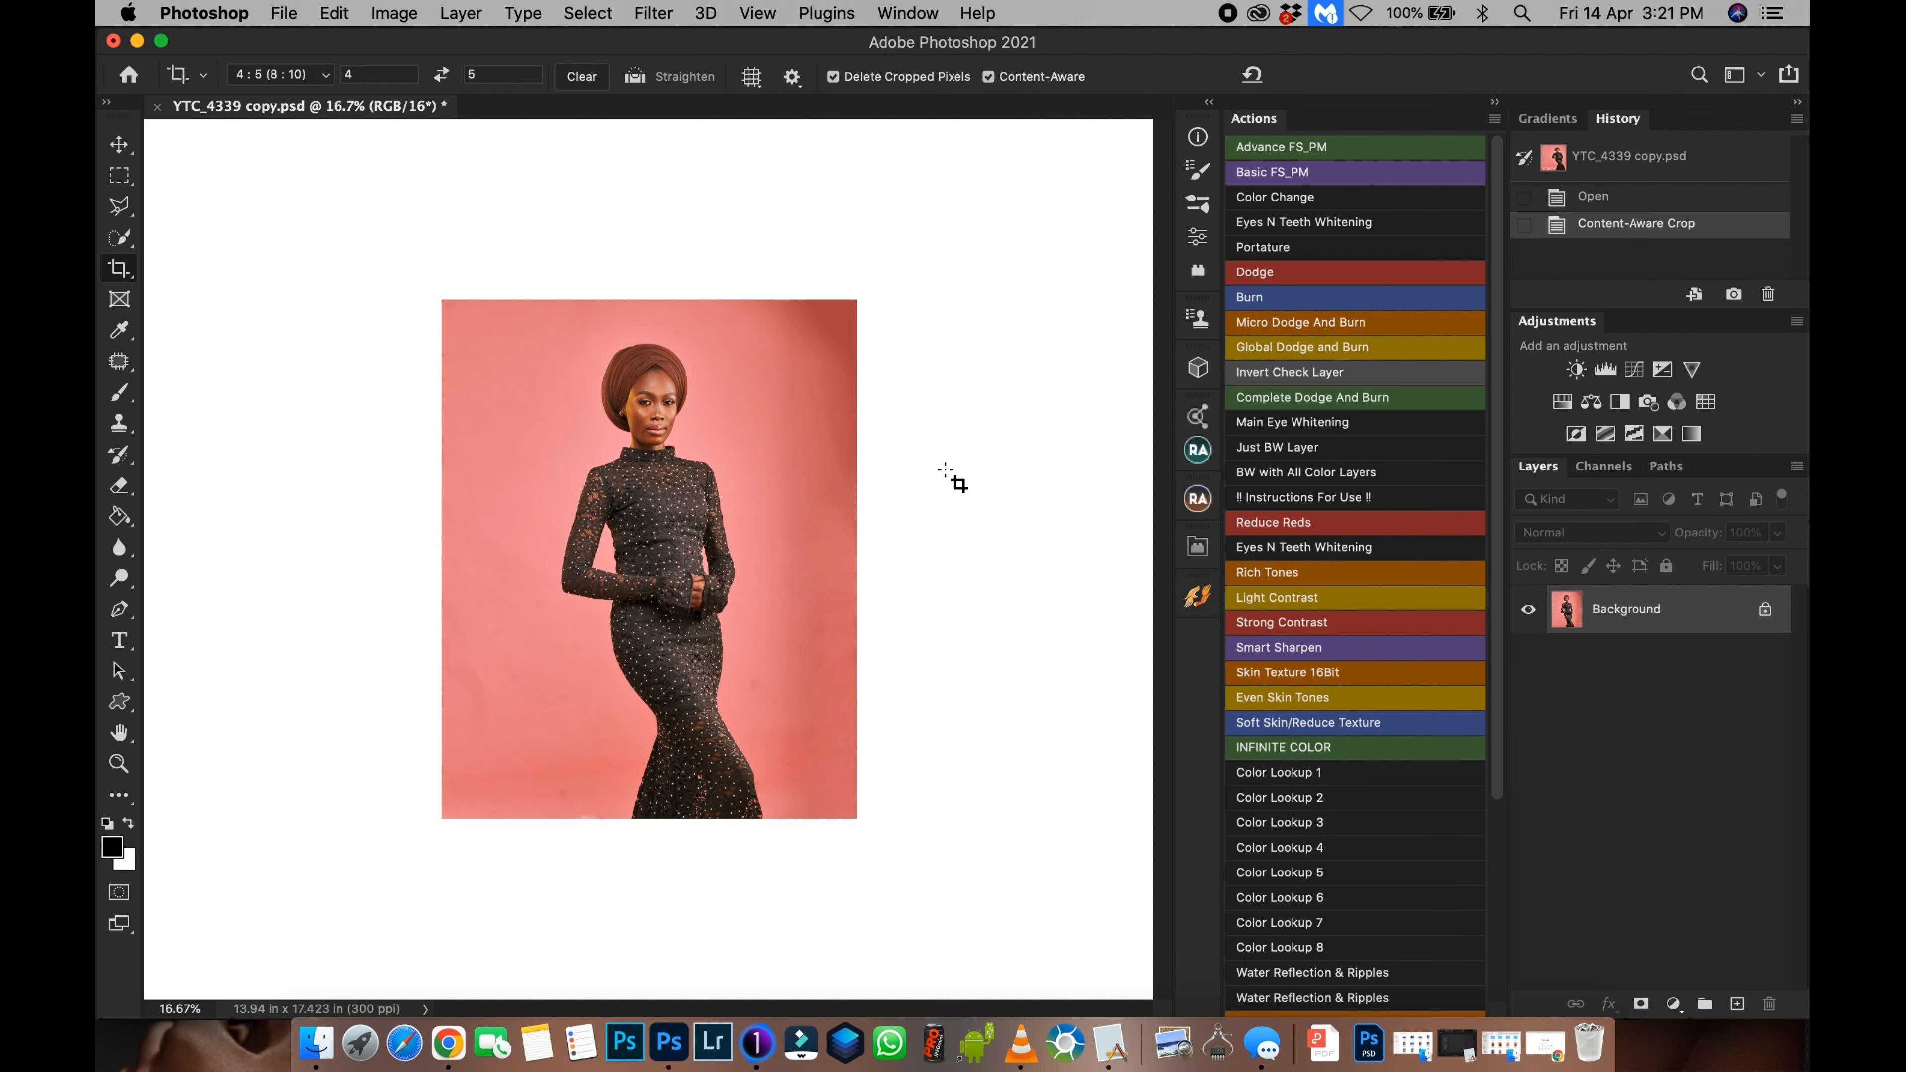
Step: Select the backdrop strip along the image's right edge, stretch it horizontally to about 502% and clear the selection
key("m")
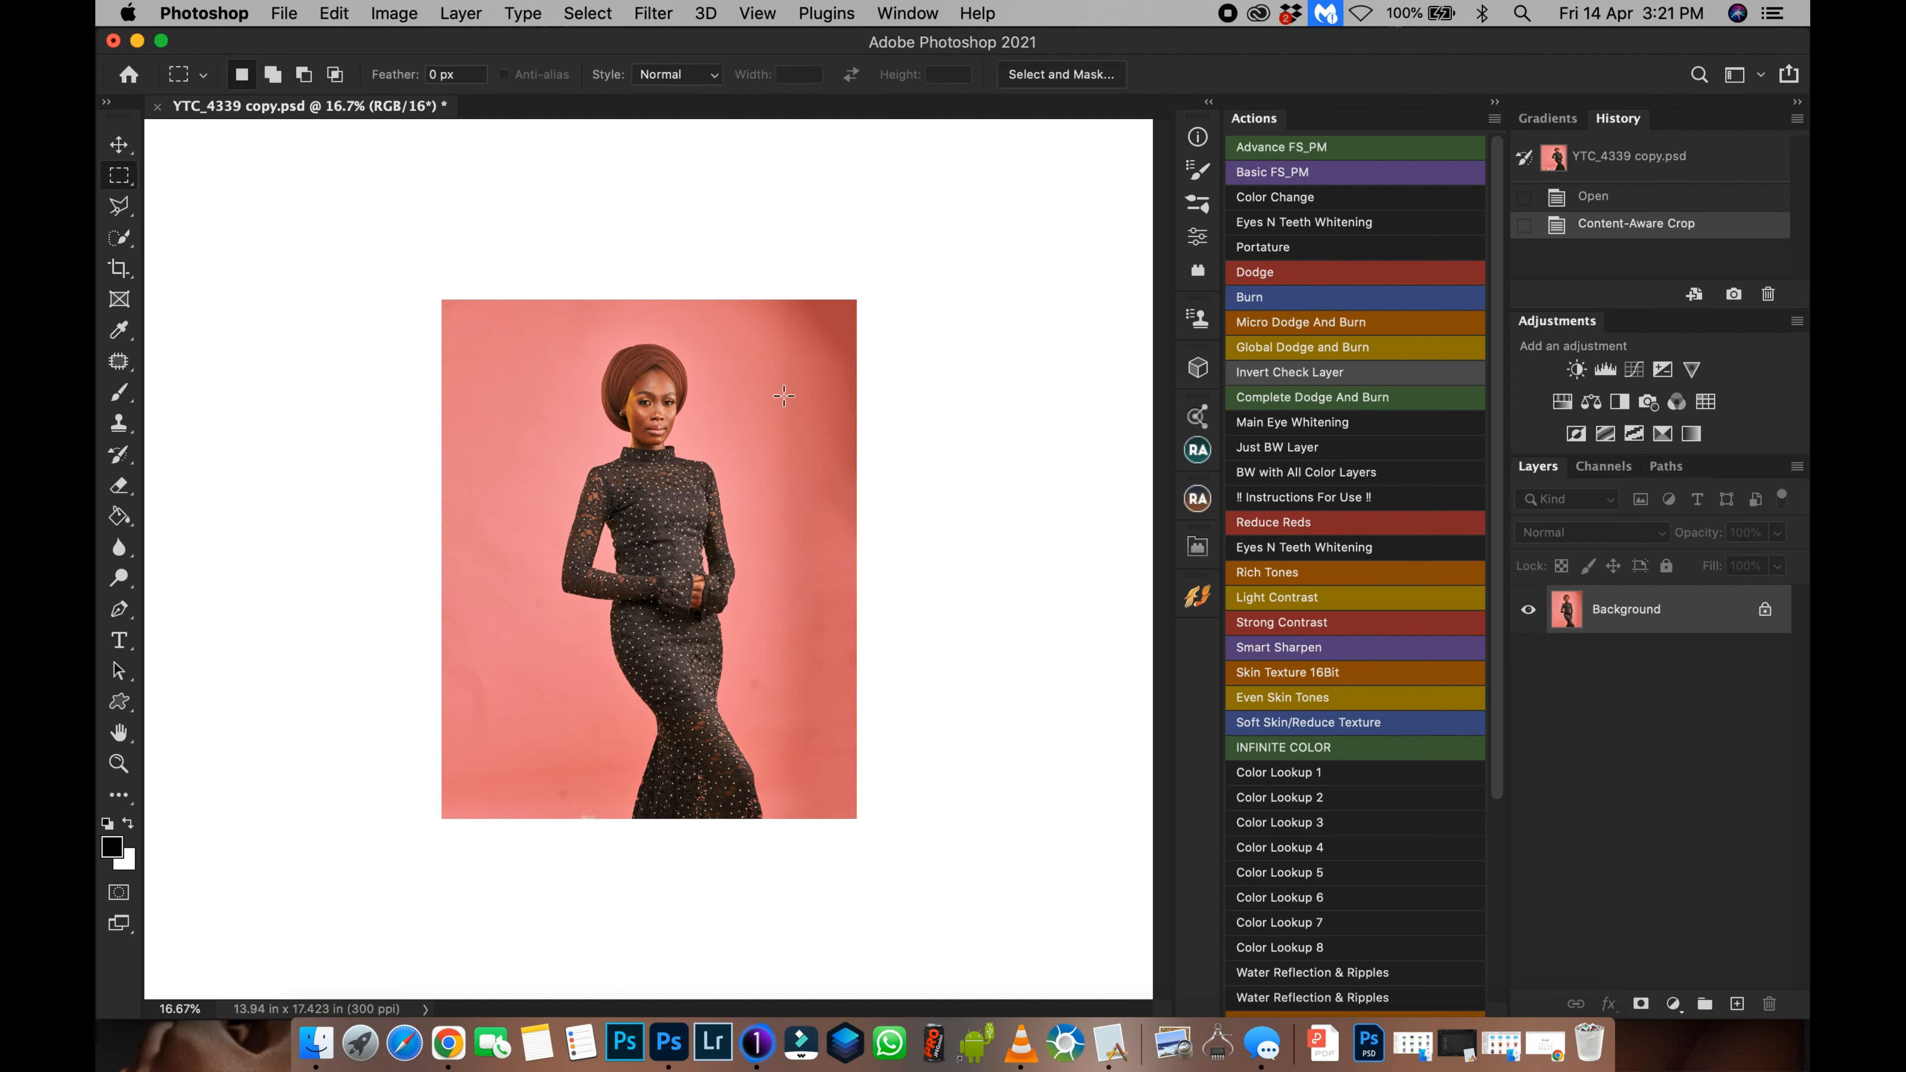
left_click_drag(783, 300, 893, 968)
key("super+t")
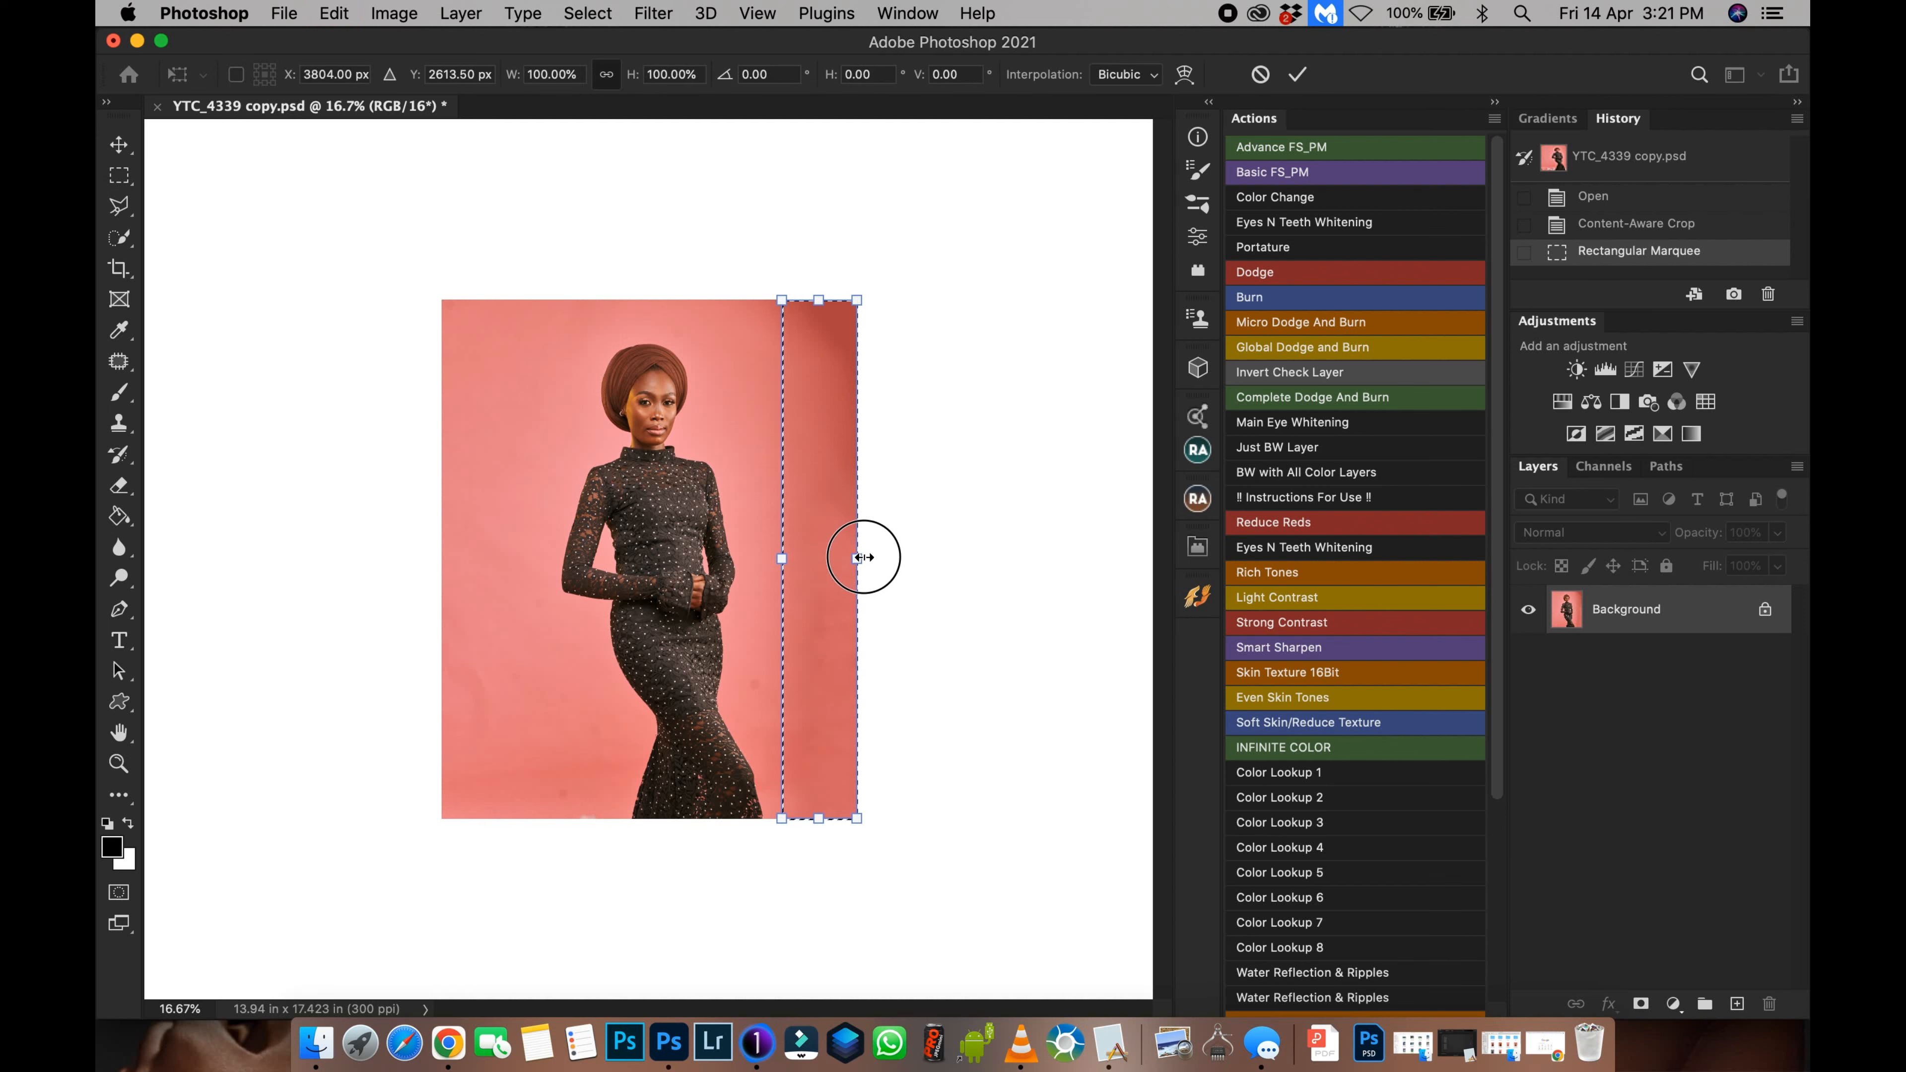
left_click_drag(857, 559, 1152, 545)
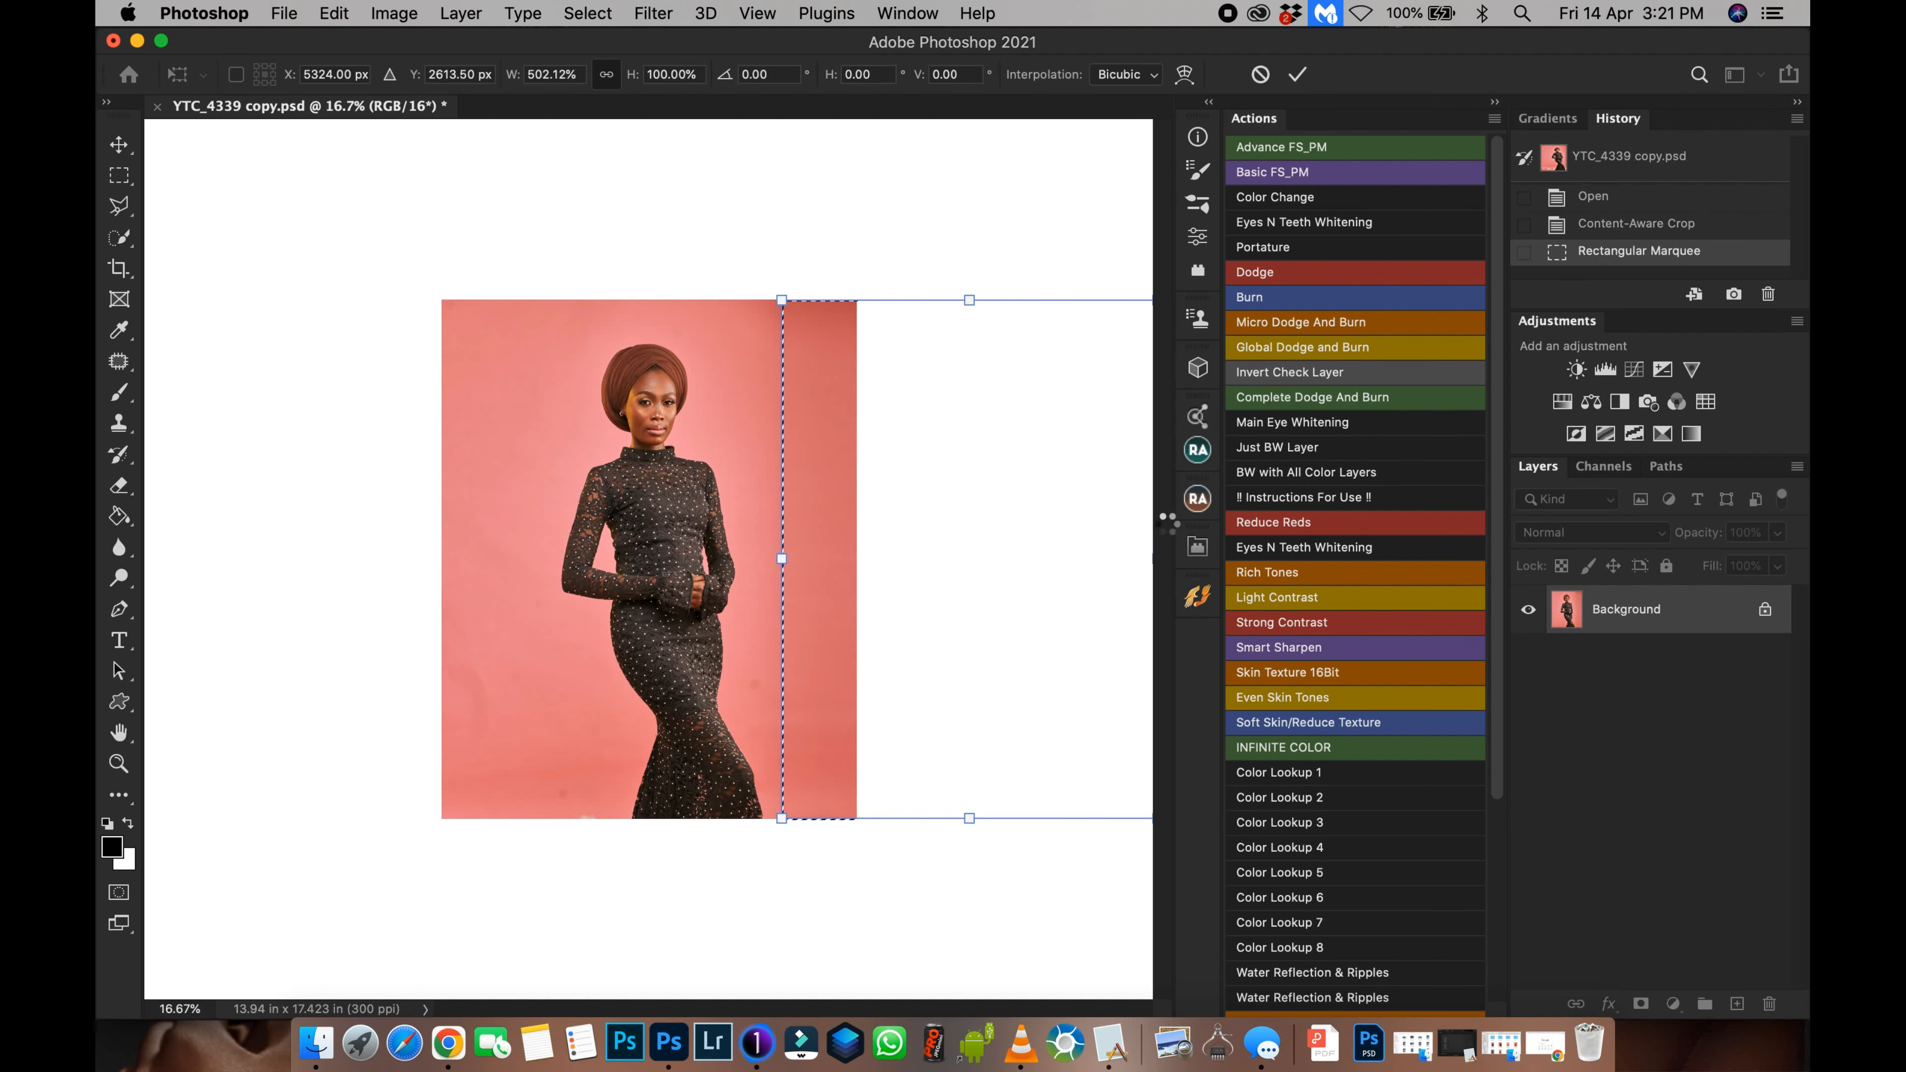
key("Return")
key("super+d")
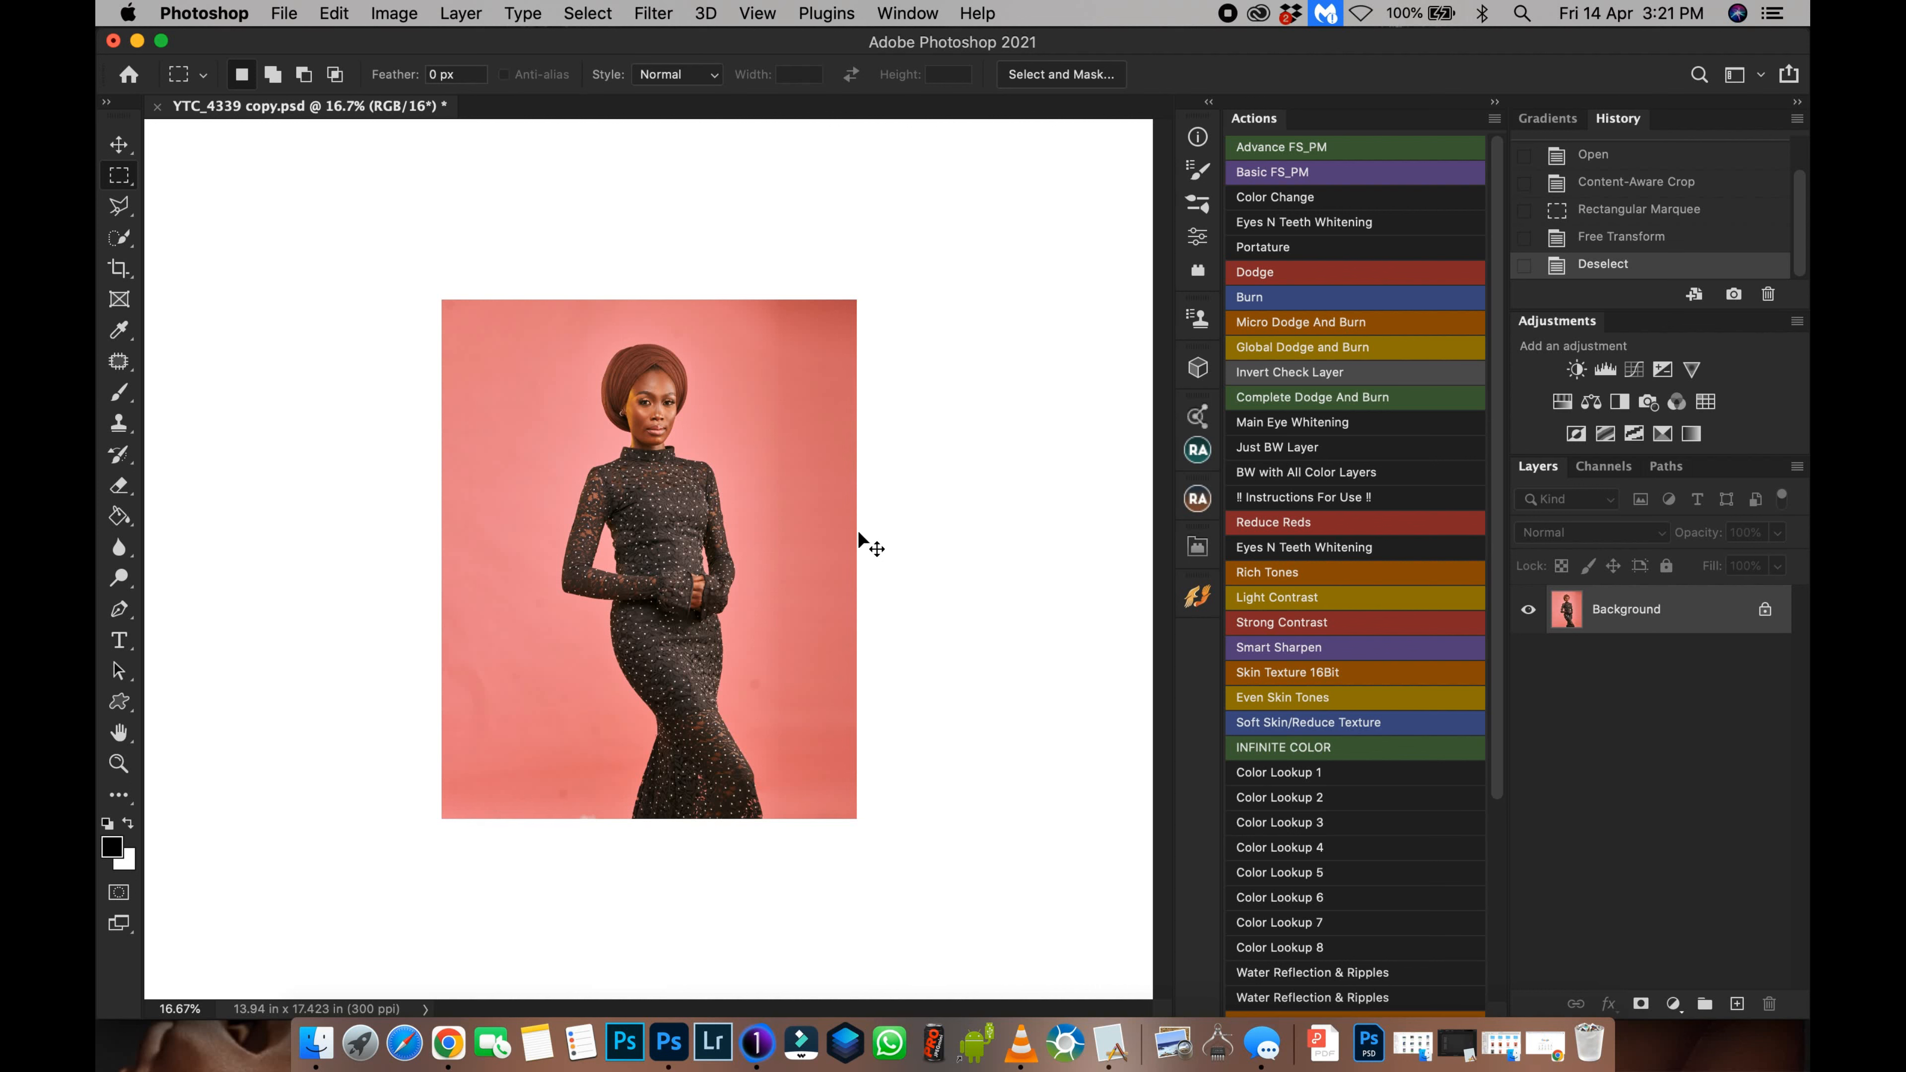
Step: Duplicate the Background layer as Background copy
key("super+j")
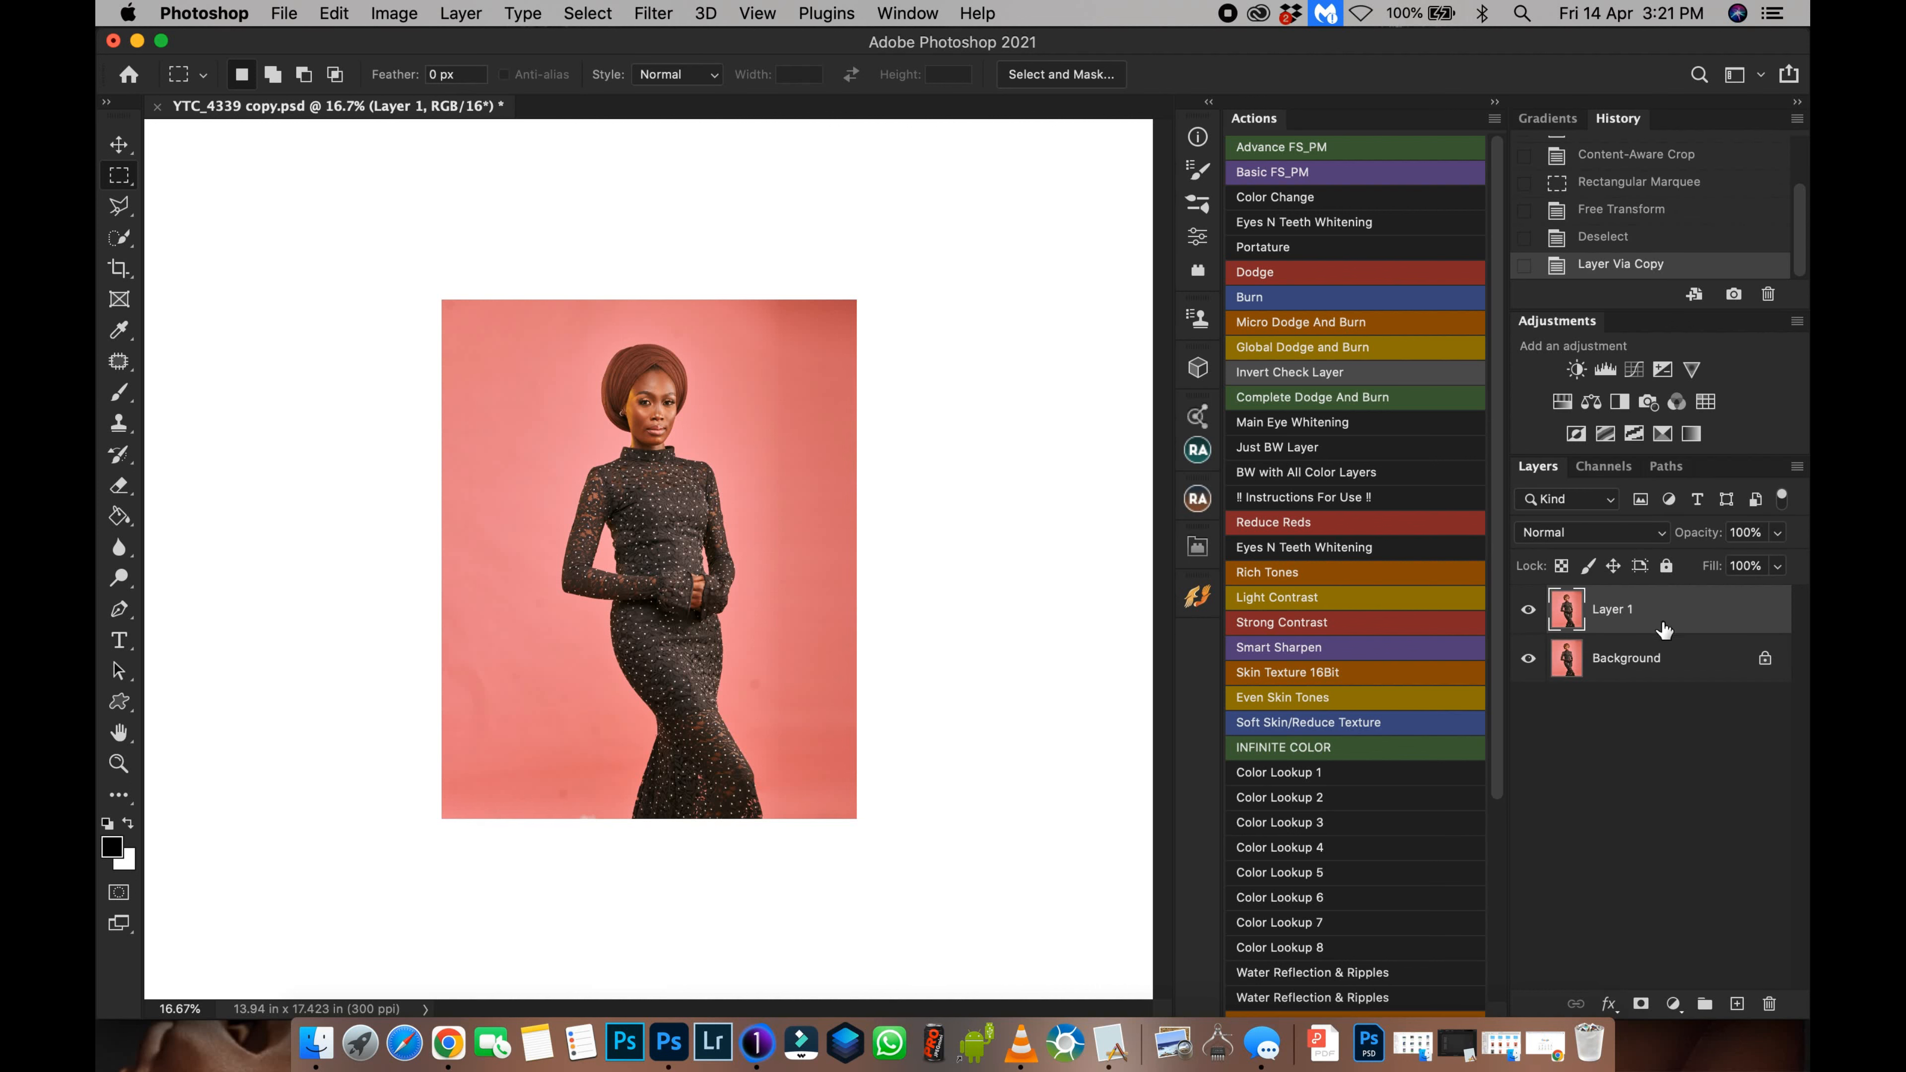
key("super+z")
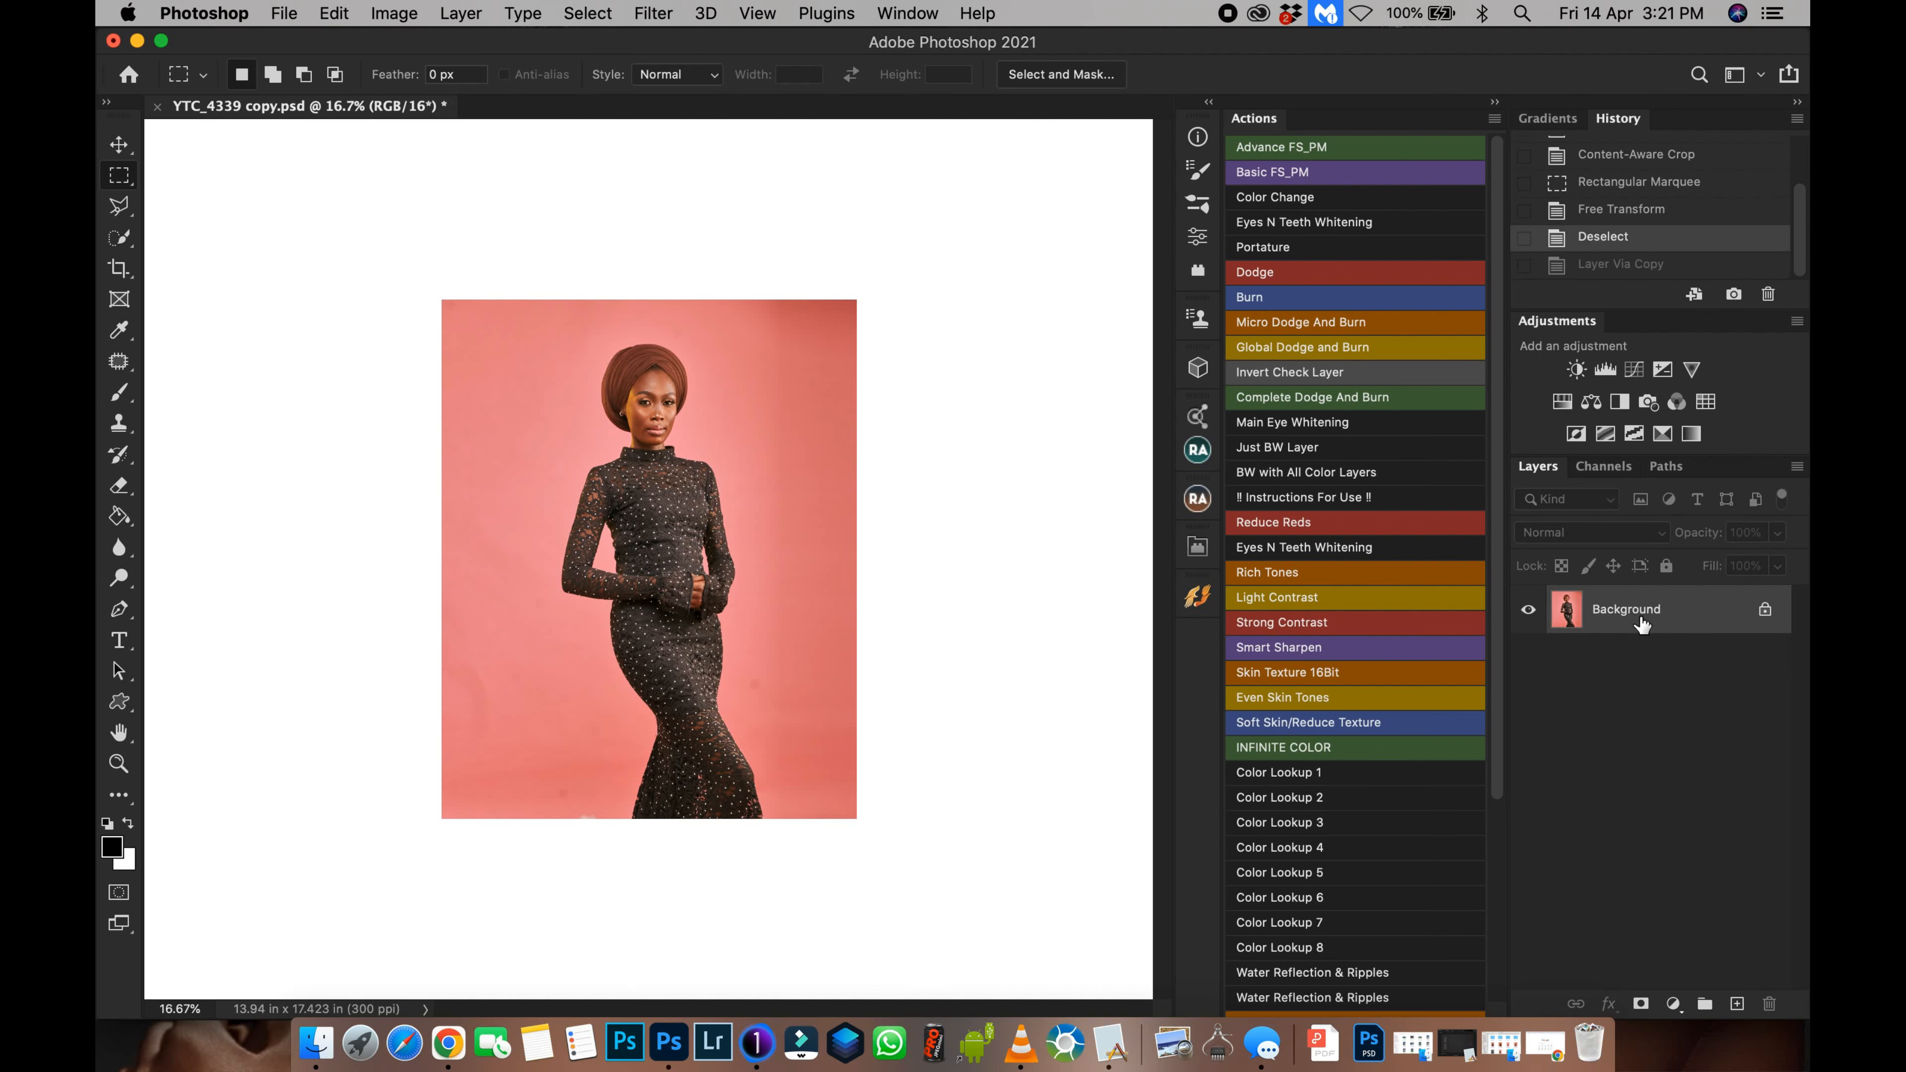
right_click(1639, 619)
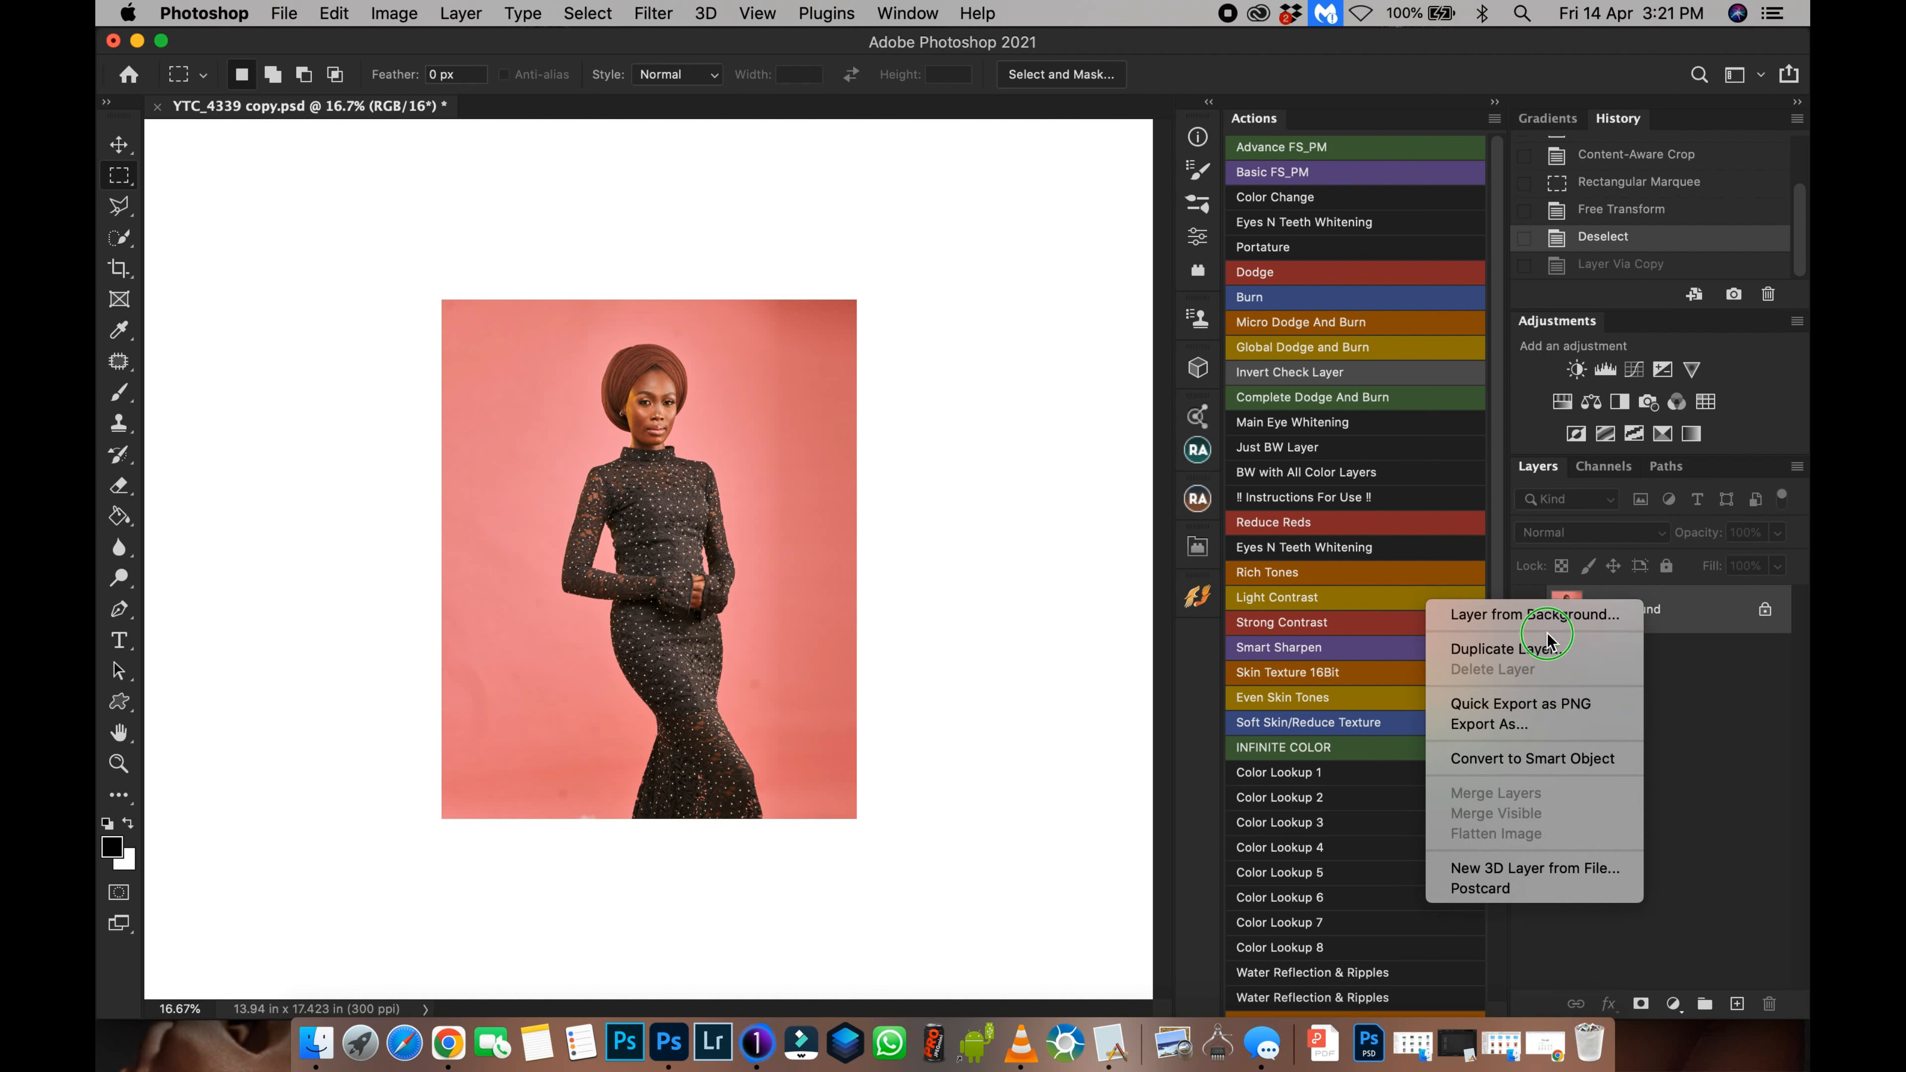
left_click(1547, 647)
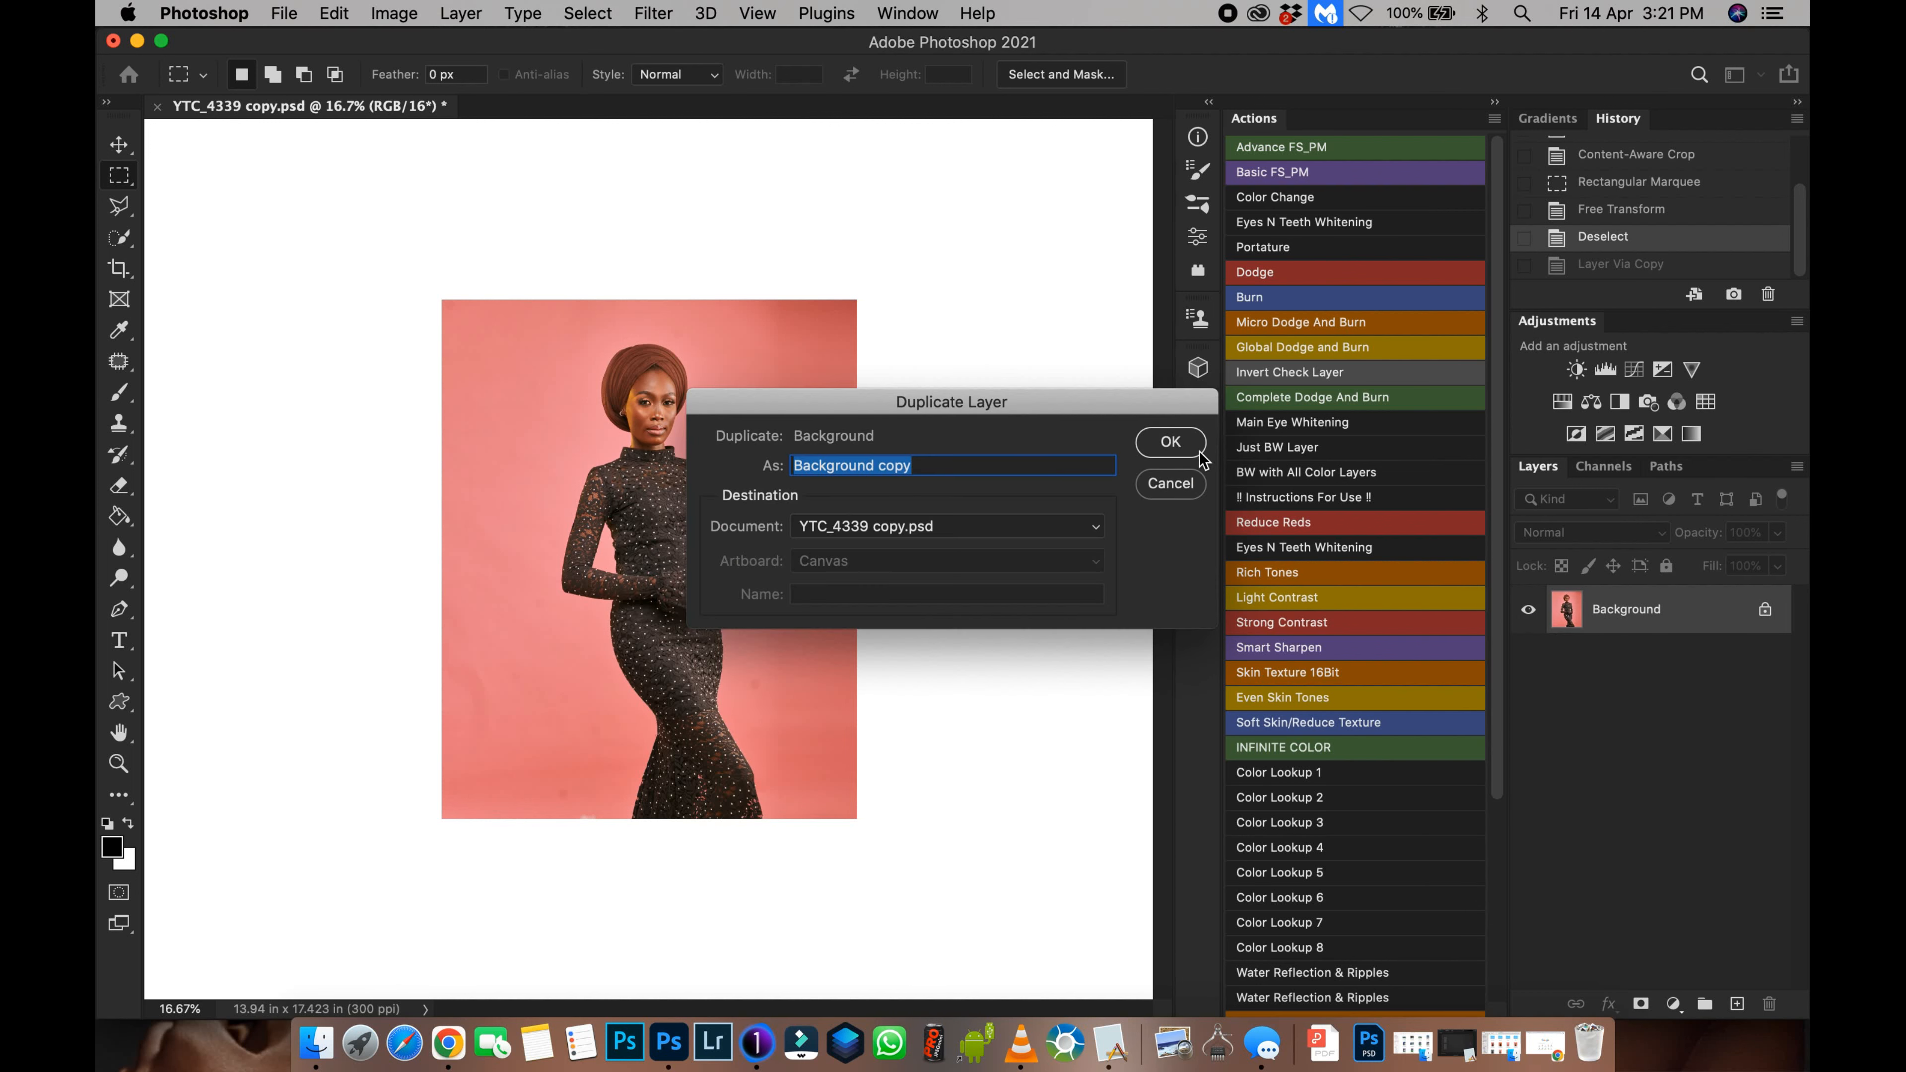
left_click(1170, 443)
Step: Patch the marks on the lower left backdrop beside the skirt with the Patch tool
key("j")
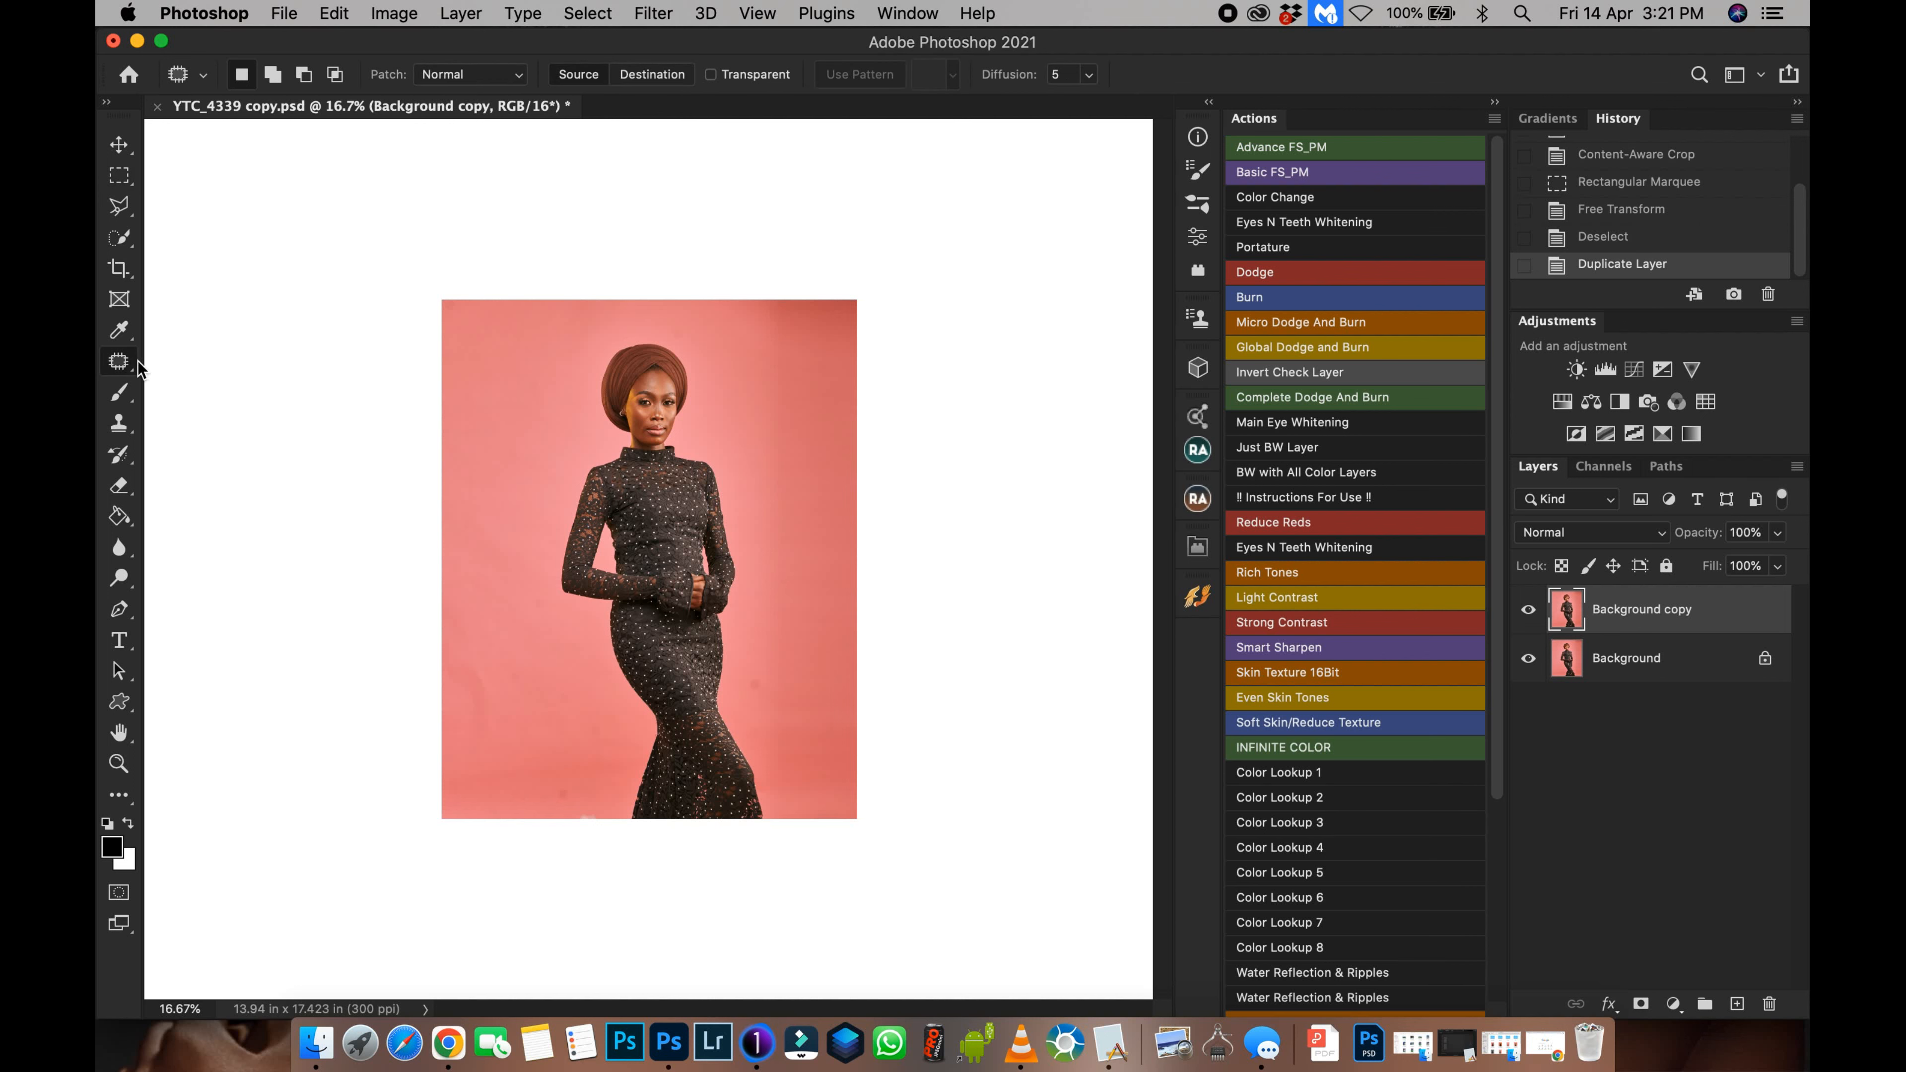
mouse_move(492, 641)
left_mouse_down()
mouse_move(436, 692)
mouse_move(475, 606)
mouse_move(513, 620)
left_mouse_up()
key("super+d")
mouse_move(548, 770)
left_mouse_down()
mouse_move(568, 768)
mouse_move(551, 767)
left_mouse_up()
left_click_drag(555, 786, 511, 785)
key("super+d")
Step: Patch the spots and streaks on the backdrop to the right of the woman, from the top edge to beside the skirt
mouse_move(754, 653)
left_mouse_down()
mouse_move(764, 702)
mouse_move(760, 661)
left_mouse_up()
left_click_drag(758, 687, 797, 670)
left_click(797, 669)
left_click_drag(812, 302, 825, 381)
key("super+d")
left_click_drag(796, 572, 795, 593)
key("super+equal")
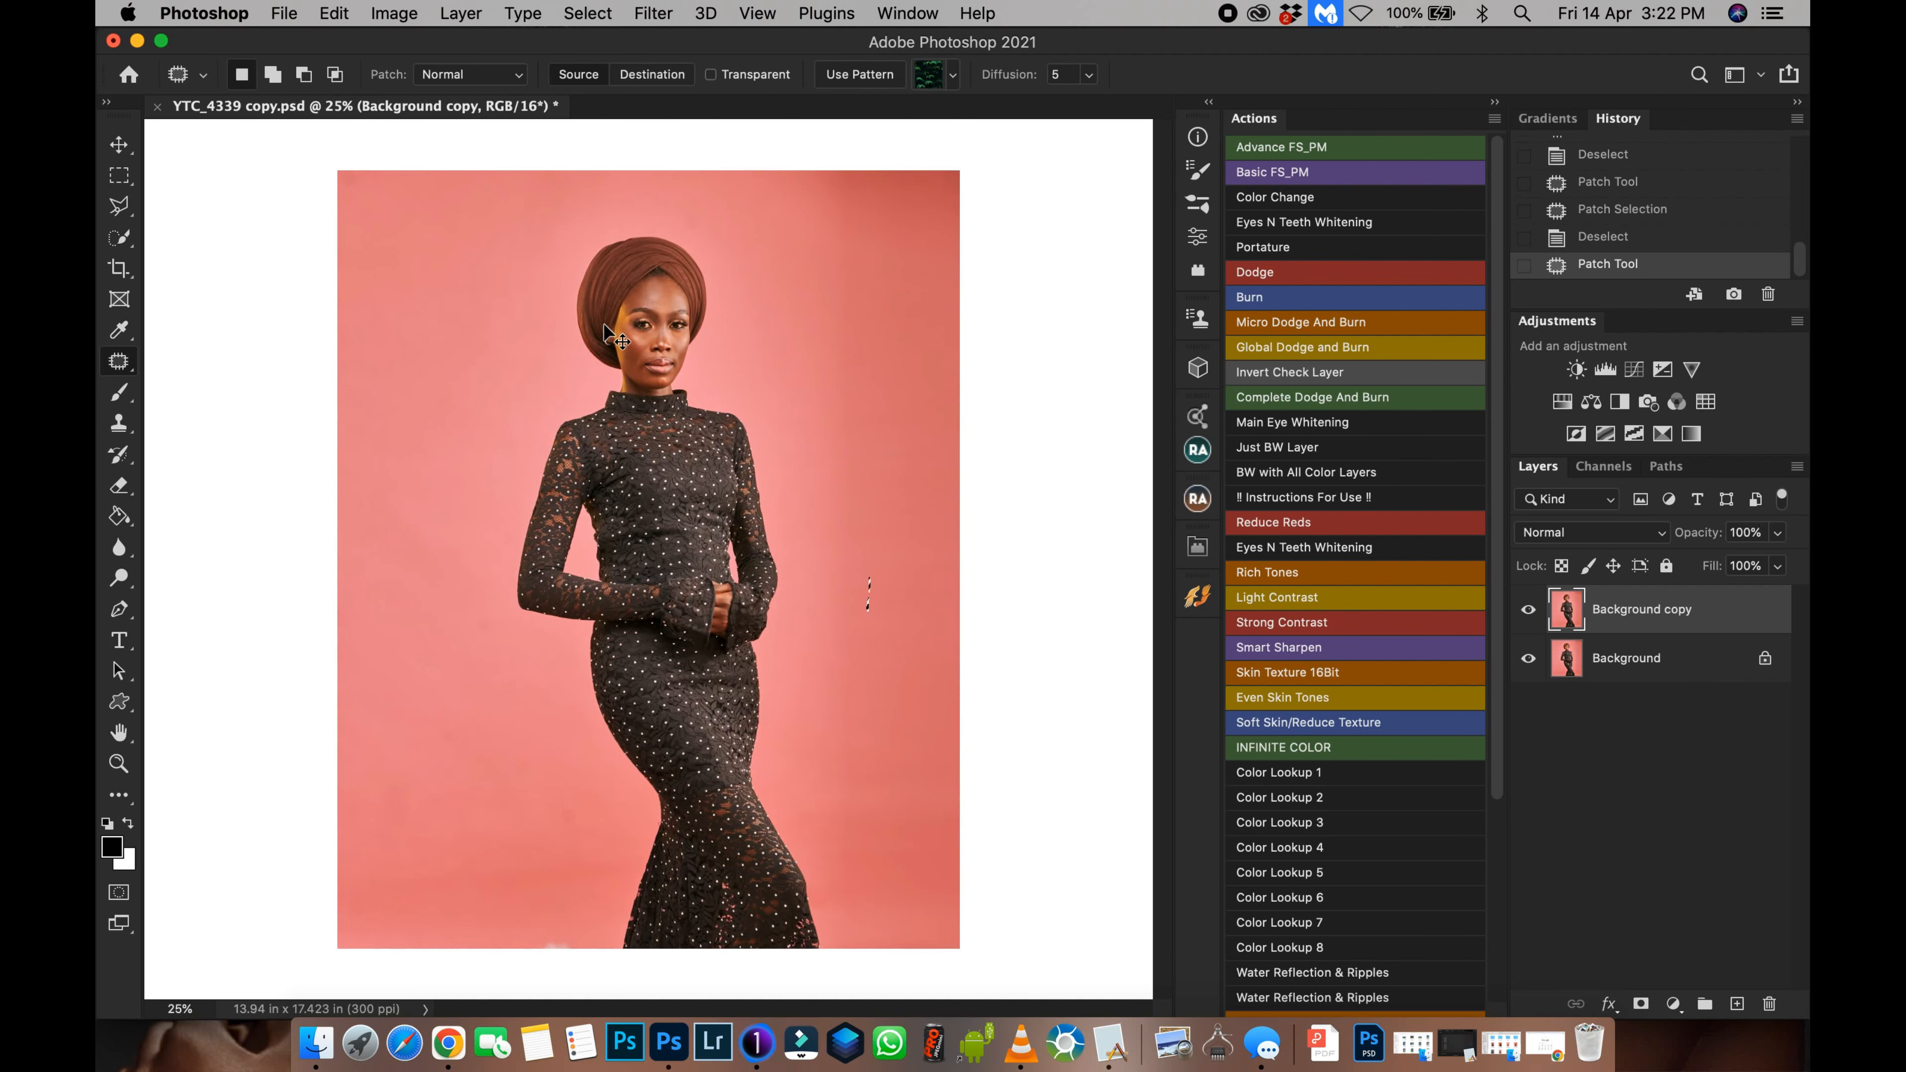
key("super+d")
Step: Patch the uneven areas on the backdrop to the left of the woman's upper body at 50% zoom
key("super+equal")
key("super+equal")
mouse_move(491, 154)
left_mouse_down()
mouse_move(621, 567)
mouse_move(752, 621)
mouse_move(758, 606)
left_mouse_up()
mouse_move(337, 218)
left_mouse_down()
mouse_move(252, 278)
mouse_move(417, 347)
left_mouse_up()
key("super+d")
left_click_drag(643, 445, 480, 241)
mouse_move(480, 781)
left_mouse_down()
mouse_move(558, 536)
mouse_move(497, 434)
mouse_move(639, 430)
left_mouse_up()
scroll(504, 477, "down", 5)
left_click(716, 704)
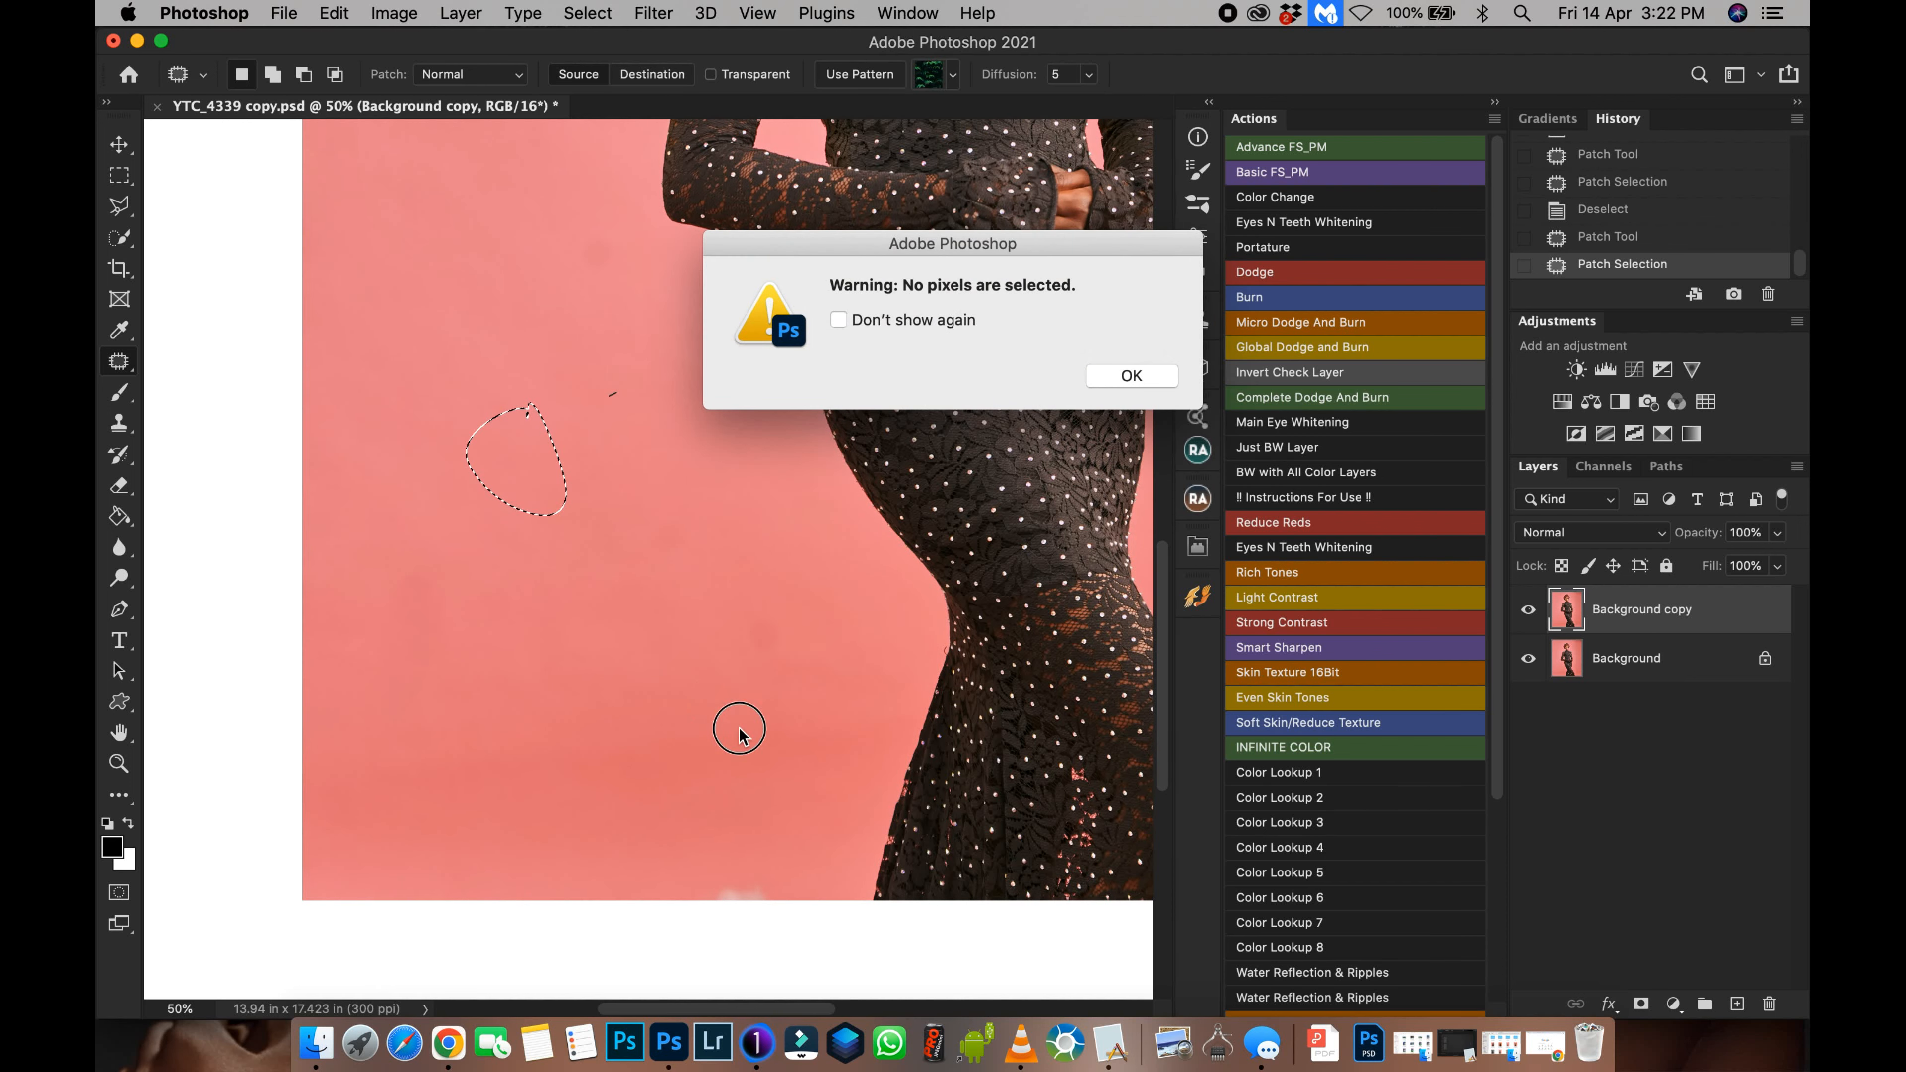
key("Return")
Step: Patch the remaining blotches on the backdrop left of the skirt, down to the image's lower edge
mouse_move(755, 591)
left_mouse_down()
mouse_move(801, 593)
mouse_move(760, 591)
left_mouse_up()
left_click_drag(759, 656, 623, 651)
mouse_move(732, 800)
left_mouse_down()
mouse_move(809, 881)
mouse_move(717, 815)
left_mouse_up()
left_click_drag(738, 860, 533, 620)
mouse_move(474, 560)
left_mouse_down()
mouse_move(542, 490)
mouse_move(444, 578)
mouse_move(504, 466)
left_mouse_up()
left_click_drag(535, 494, 637, 455)
Step: Smooth the leftover marks between the image's left edge and the skirt with further patches and clear the selection
left_click(828, 521)
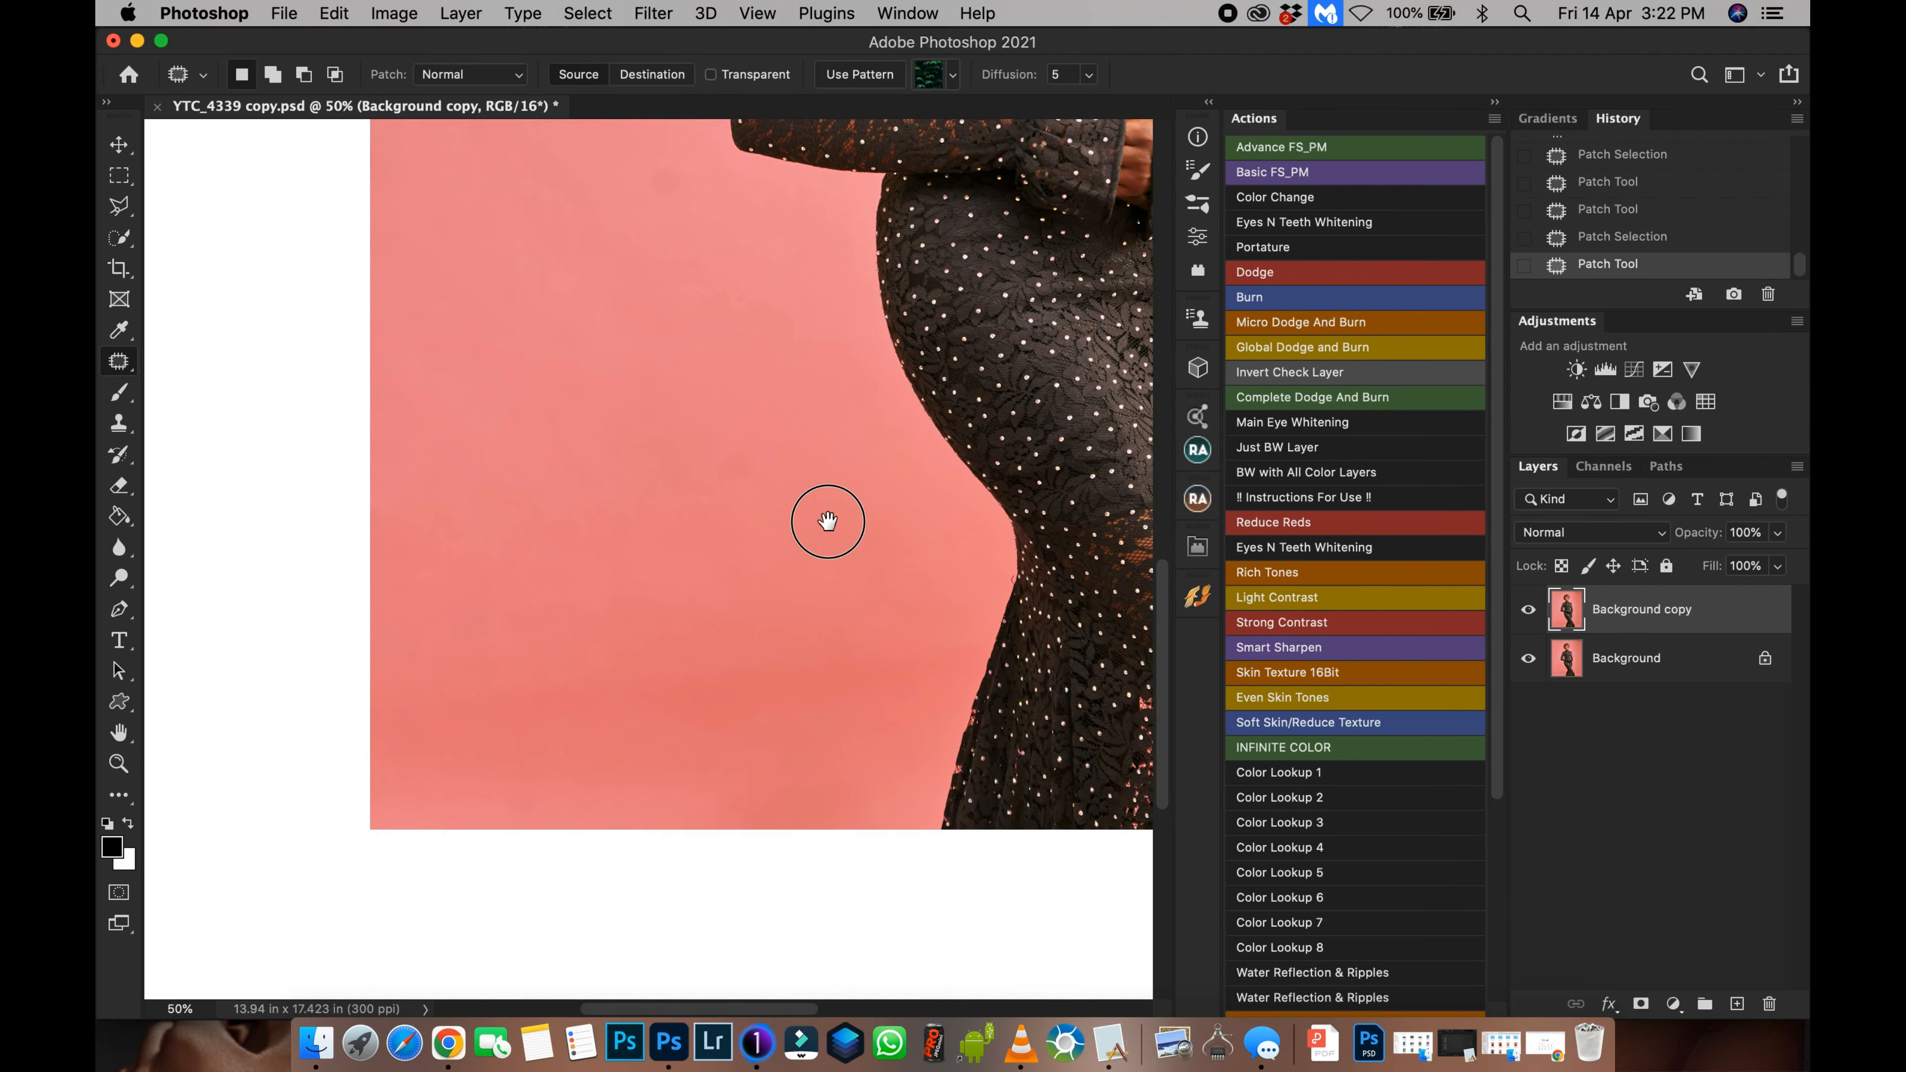
left_click_drag(827, 522, 665, 568)
mouse_move(676, 690)
left_mouse_down()
mouse_move(765, 588)
mouse_move(872, 681)
mouse_move(290, 771)
mouse_move(841, 591)
left_mouse_up()
left_click_drag(473, 589, 483, 589)
left_click(505, 430)
mouse_move(332, 761)
left_mouse_down()
mouse_move(348, 811)
mouse_move(338, 766)
mouse_move(402, 743)
left_mouse_up()
left_click(466, 725)
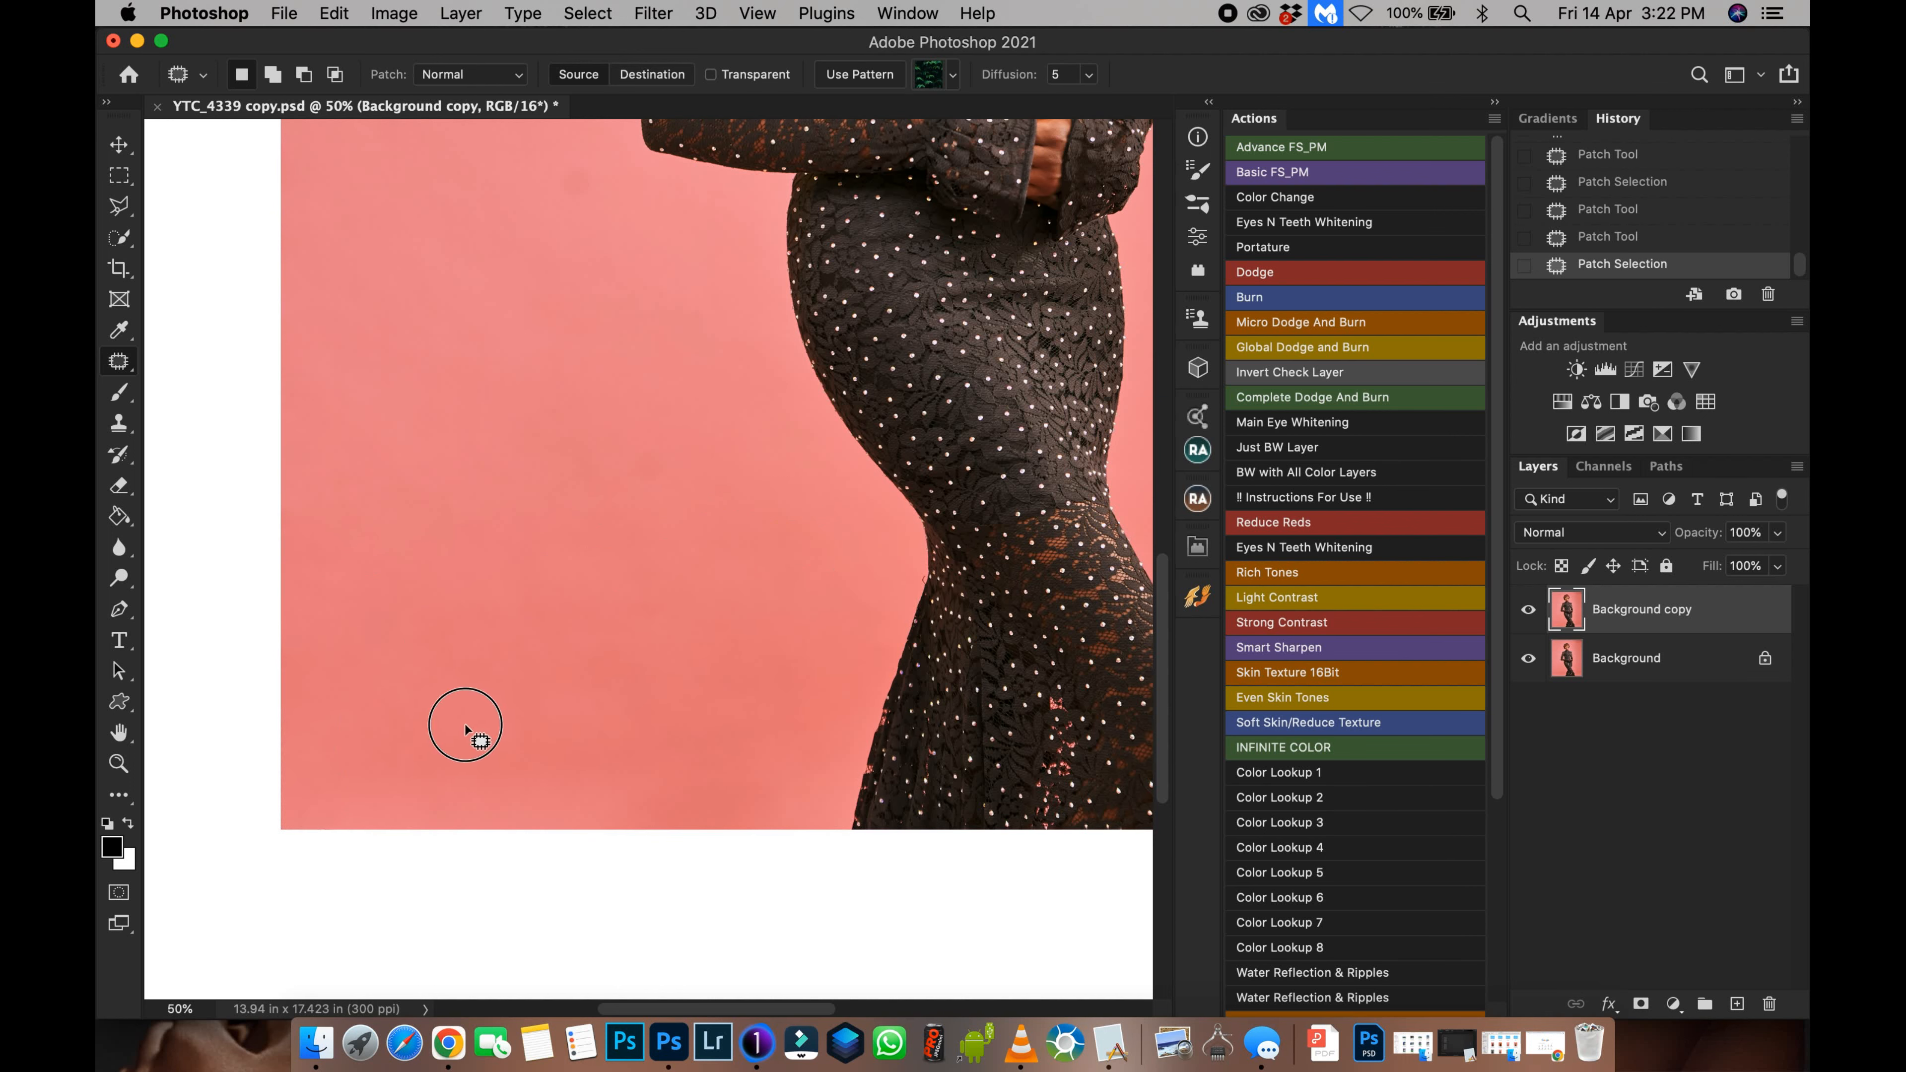
right_click(121, 366)
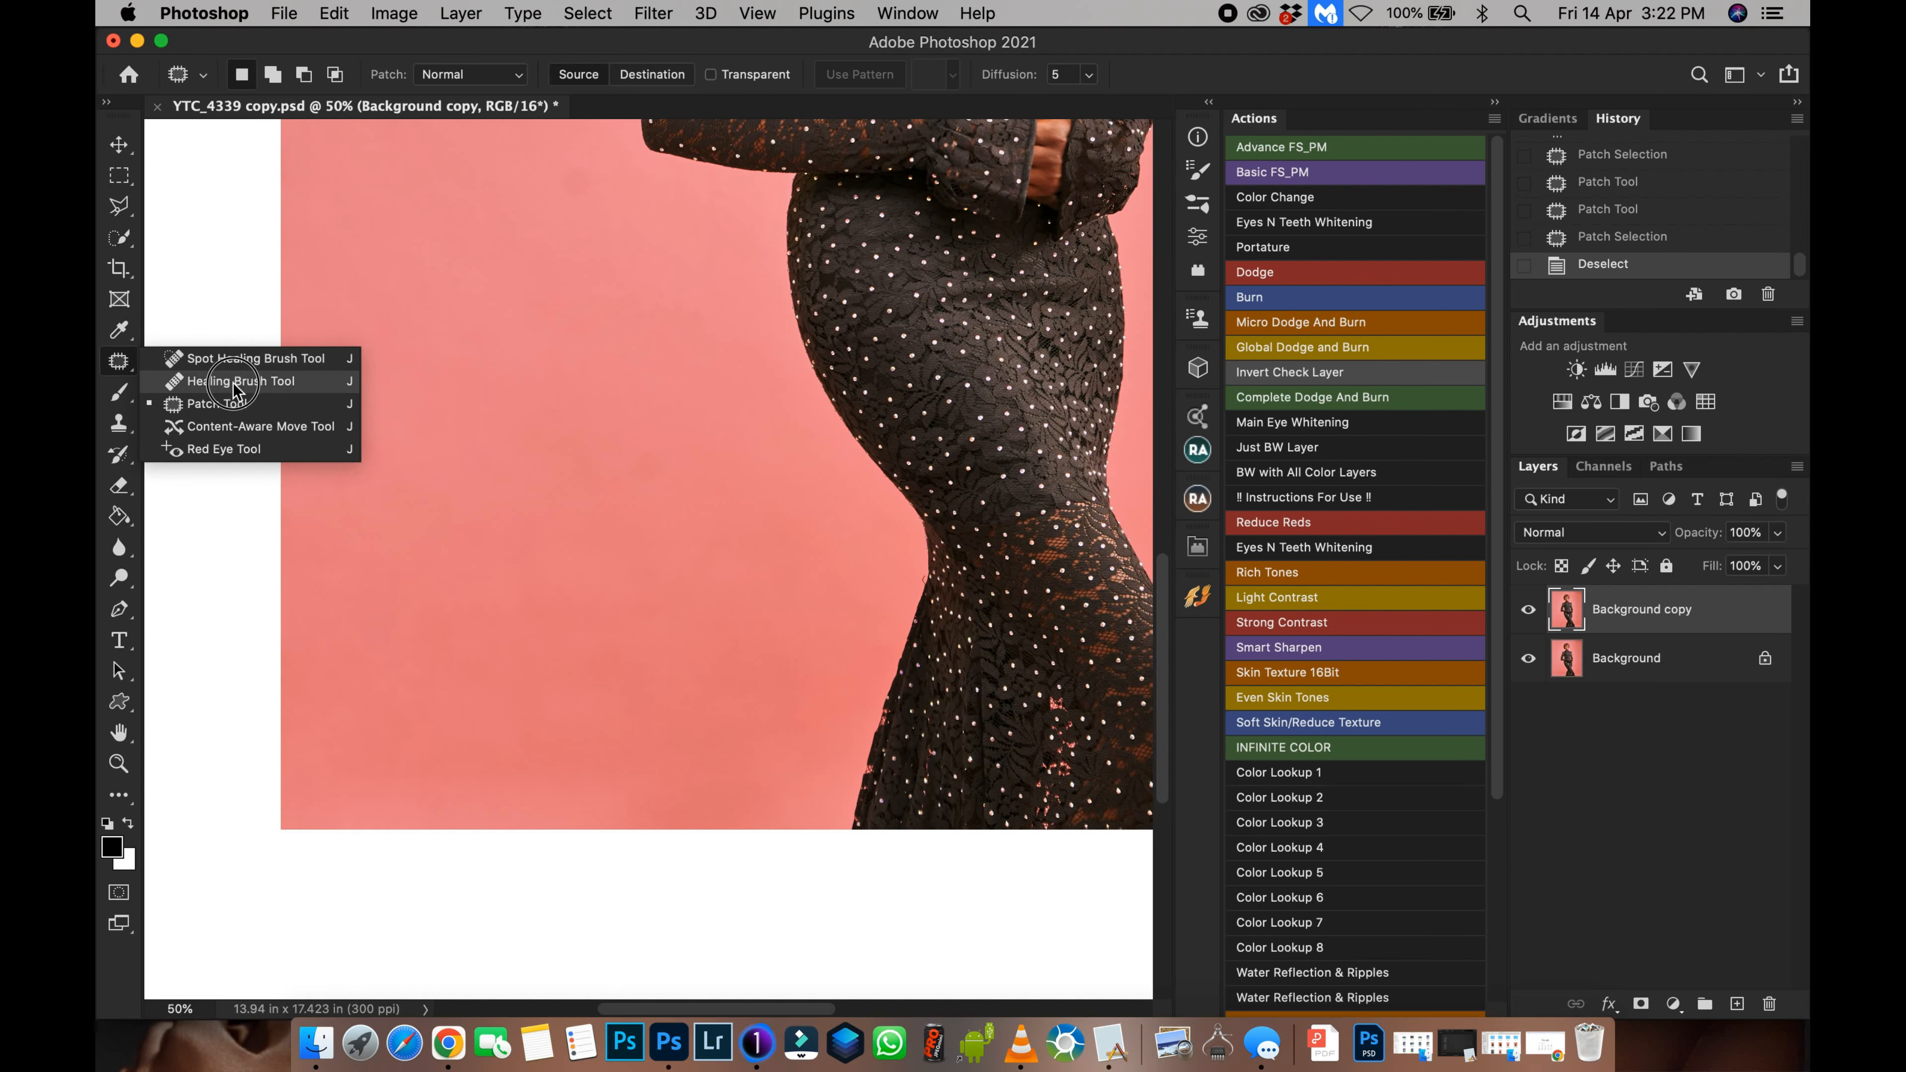
left_click(234, 362)
scroll(740, 443, "right", 10)
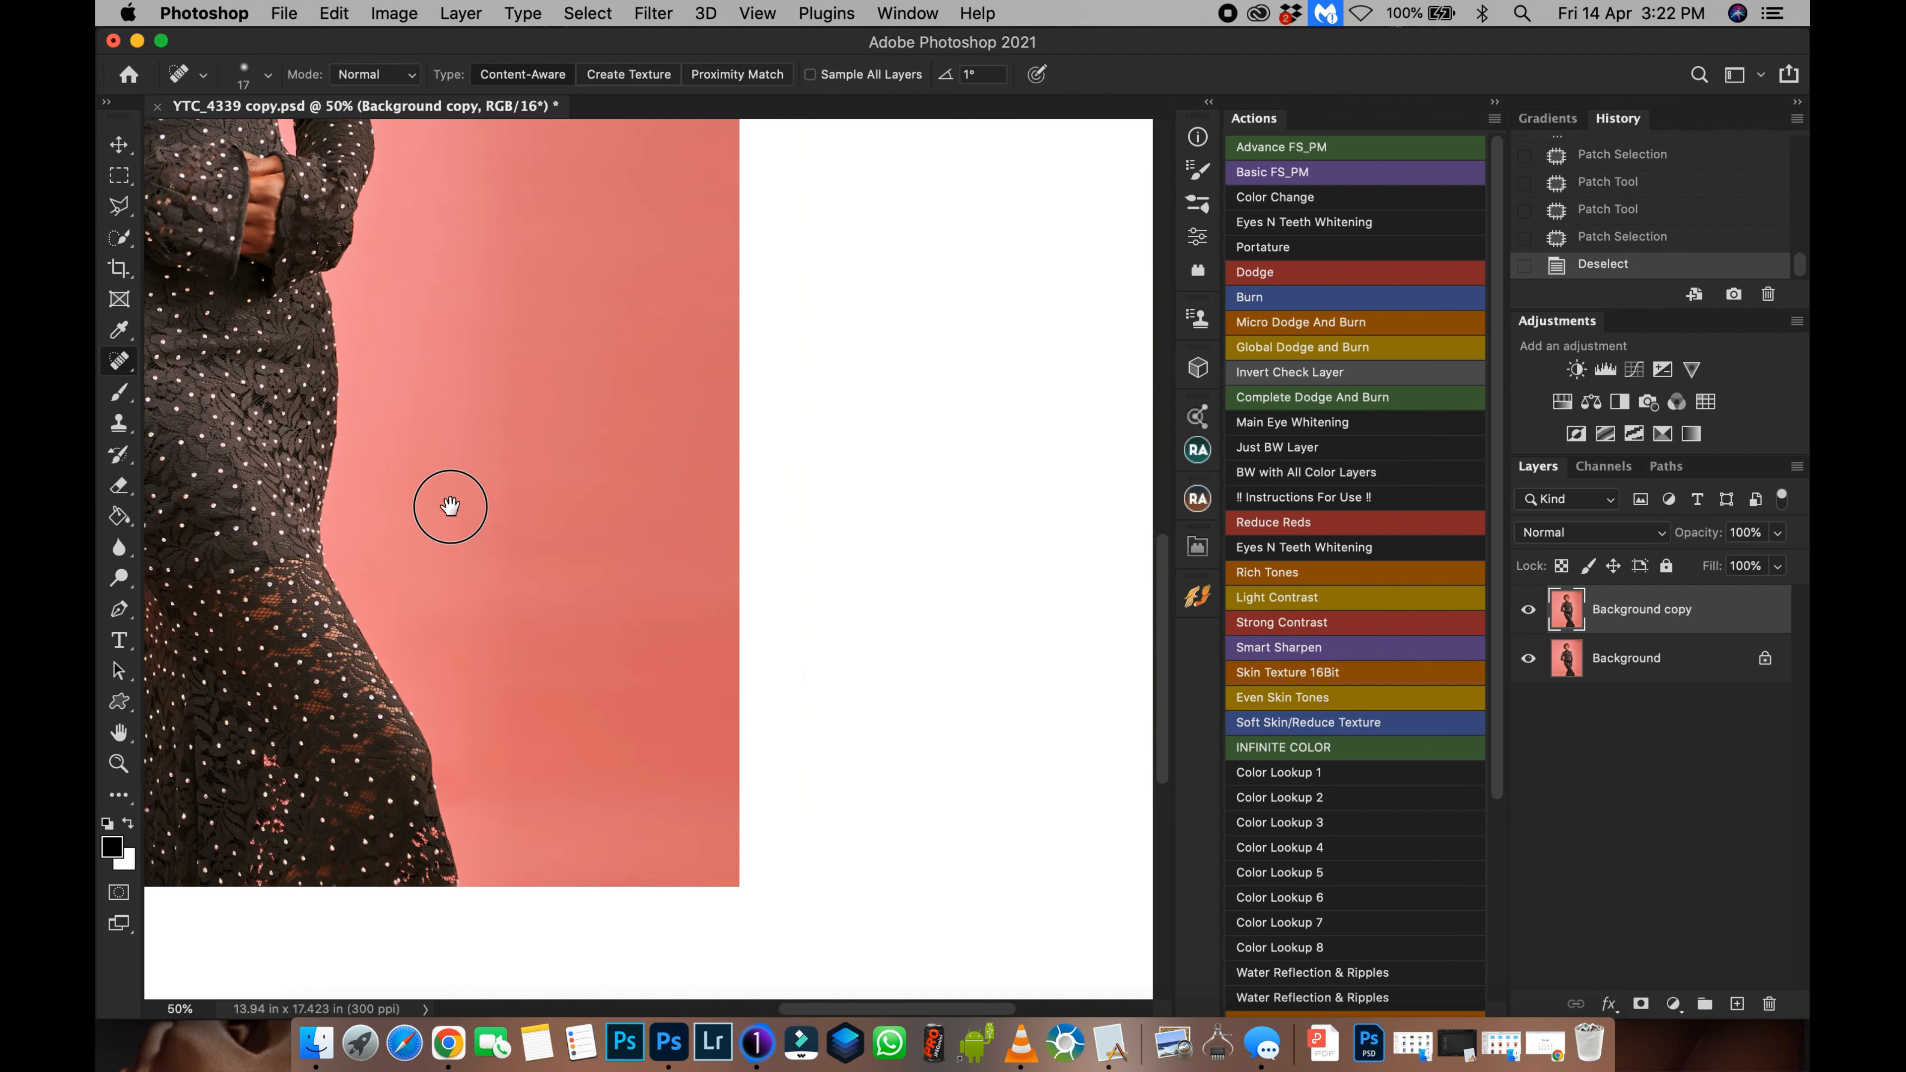
right_click(120, 361)
left_click(248, 410)
Step: Patch the creases and uneven tones on the backdrop to the right of the lower skirt
left_click_drag(361, 413, 519, 250)
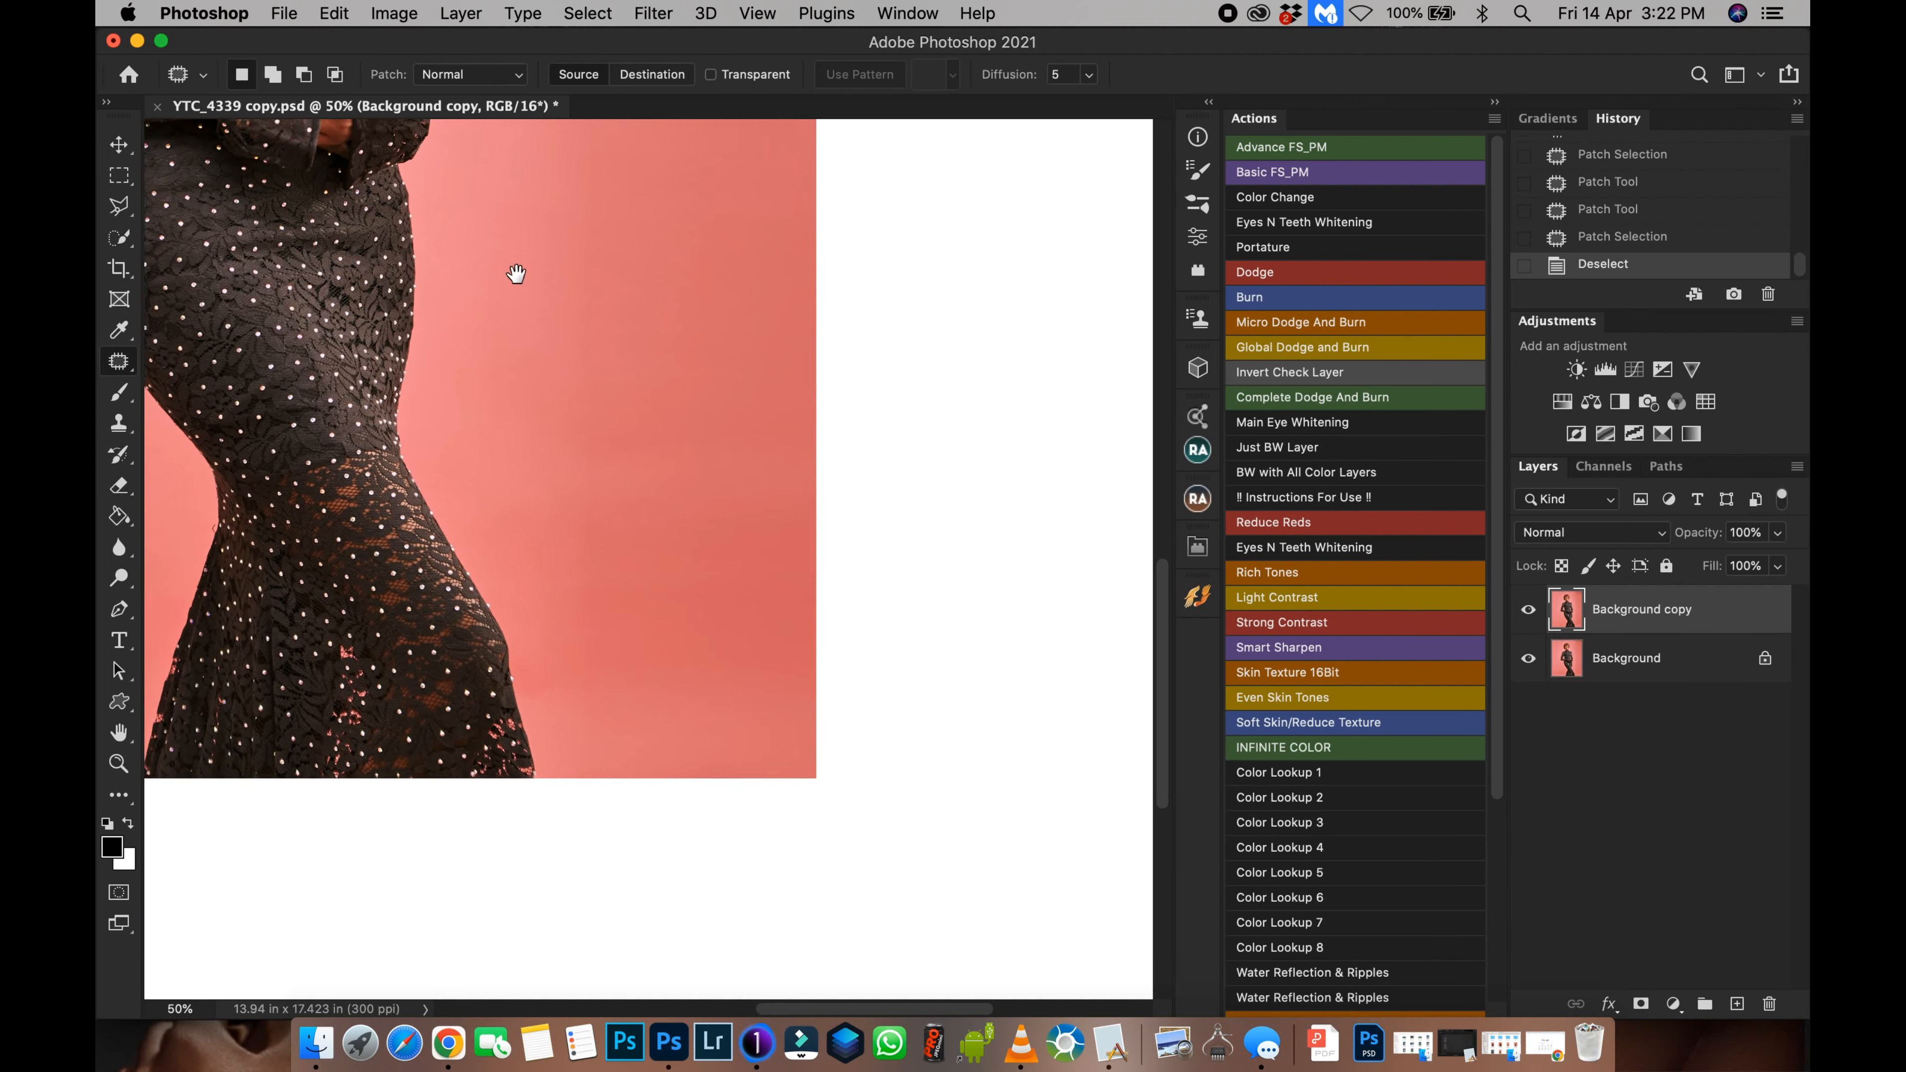
mouse_move(595, 673)
left_mouse_down()
mouse_move(532, 715)
mouse_move(563, 673)
mouse_move(638, 383)
mouse_move(625, 668)
left_mouse_up()
left_click_drag(624, 511, 621, 668)
left_click_drag(577, 458, 589, 675)
mouse_move(551, 447)
left_mouse_down()
mouse_move(549, 625)
mouse_move(680, 553)
mouse_move(663, 542)
mouse_move(689, 365)
mouse_move(651, 264)
left_mouse_up()
Step: Save the PSD with Maximize Compatibility enabled
key("super+minus")
key("super+s")
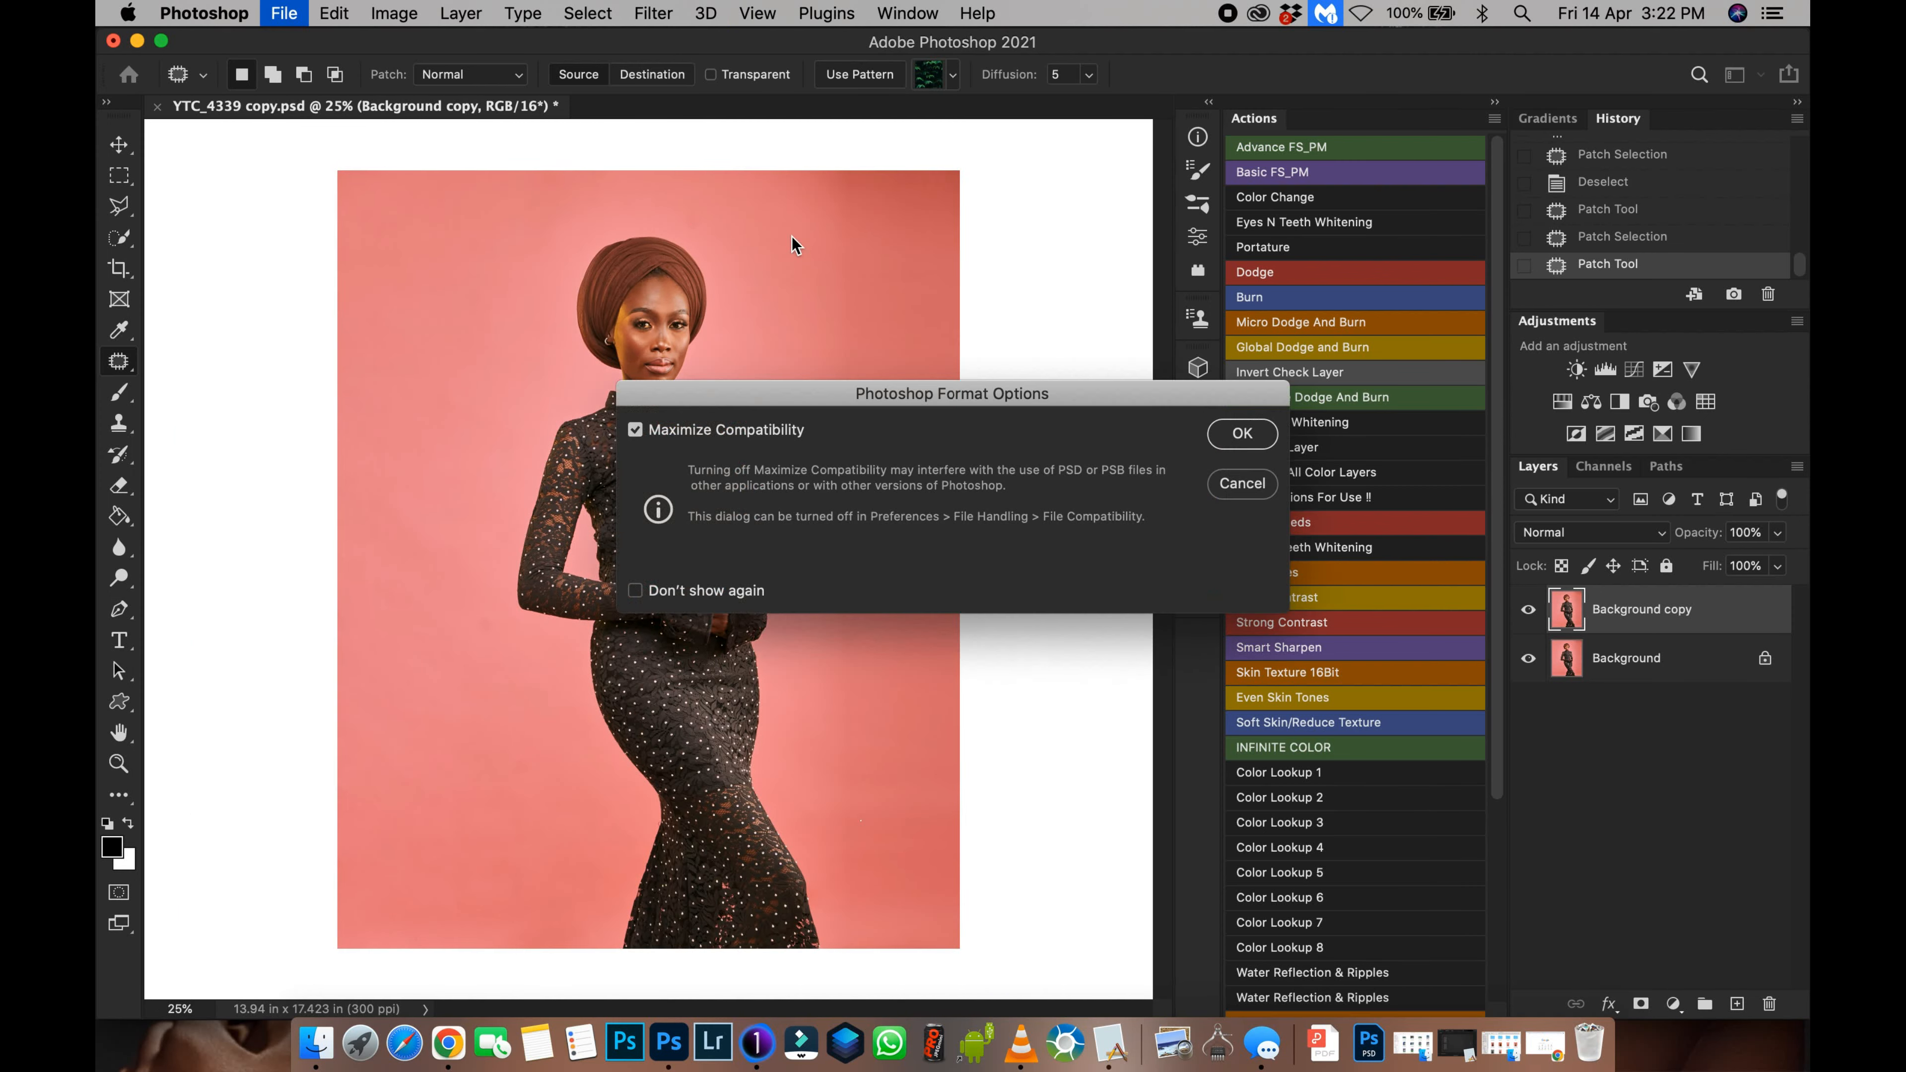
left_click(1243, 433)
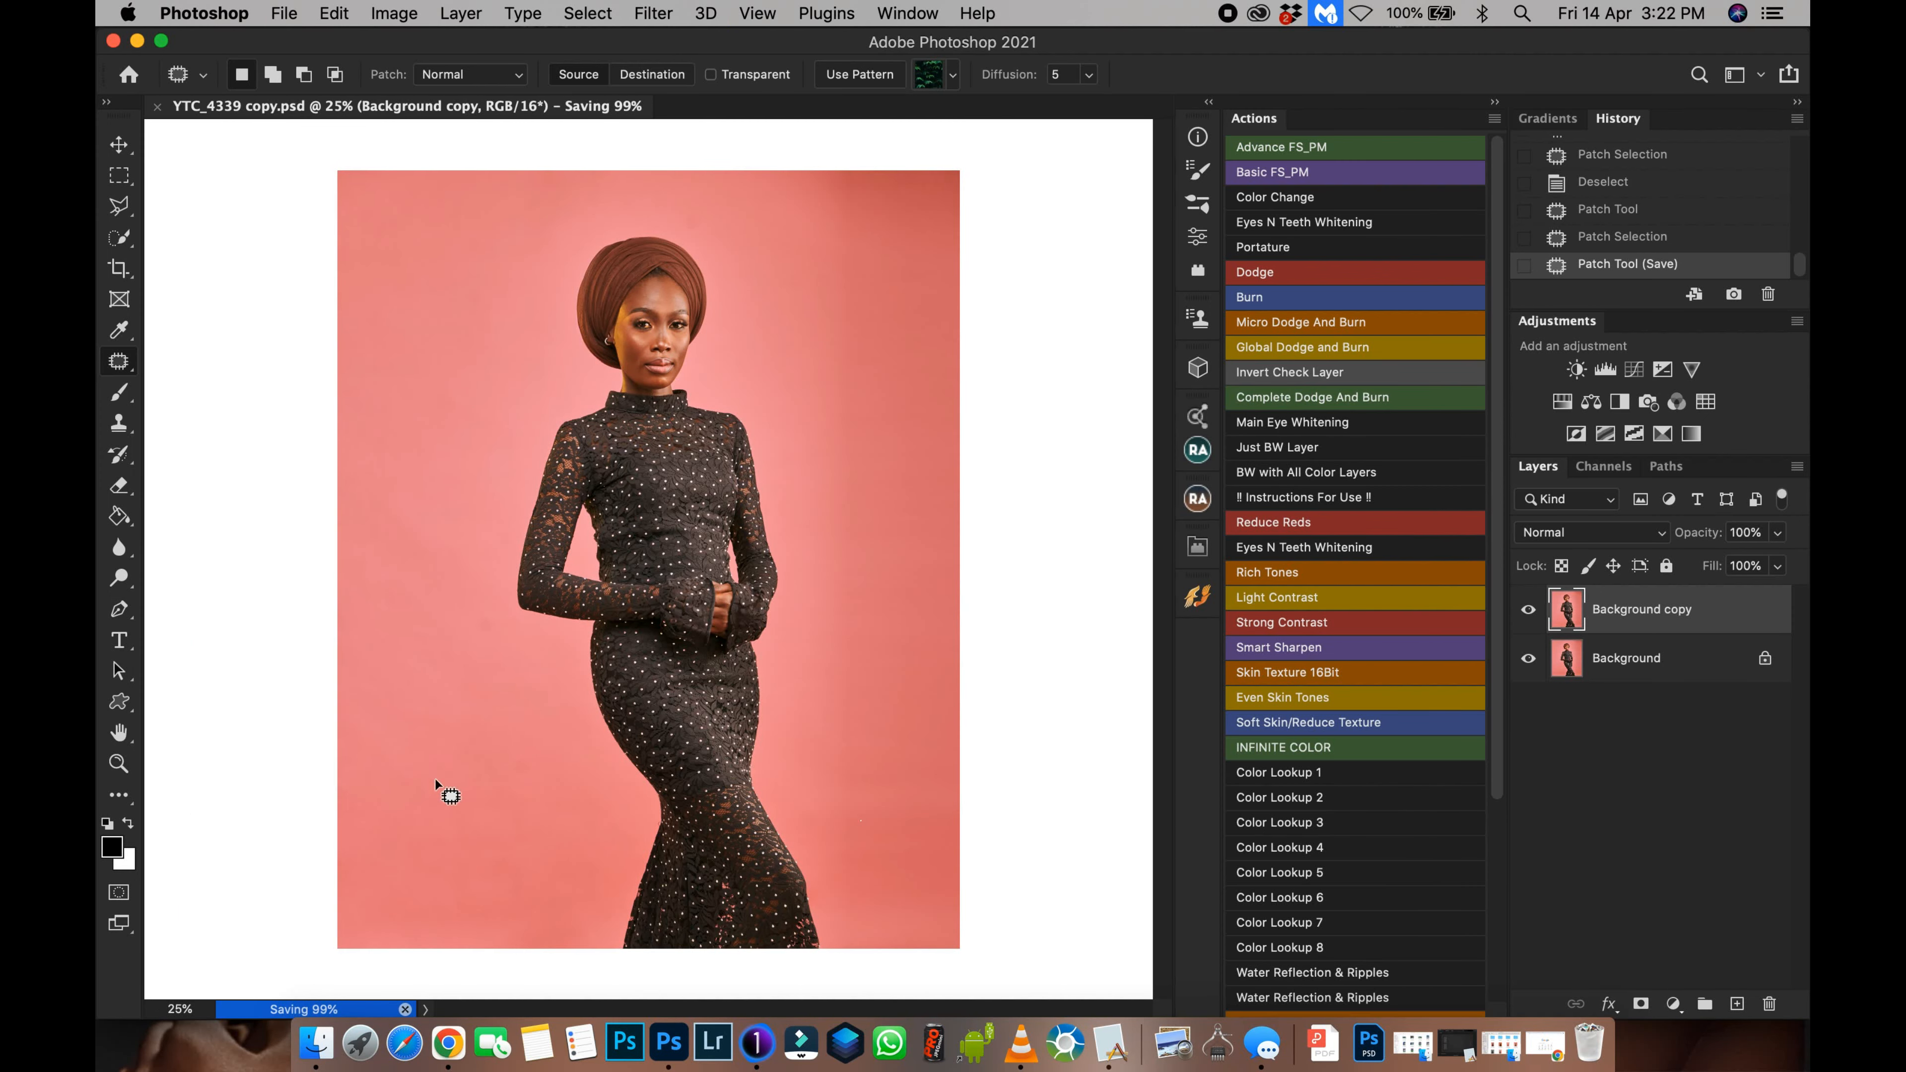
Step: Patch the small blemish between the eyebrows at 200% zoom and clear the selection
key("super+plus")
key("super+plus")
key("super+plus")
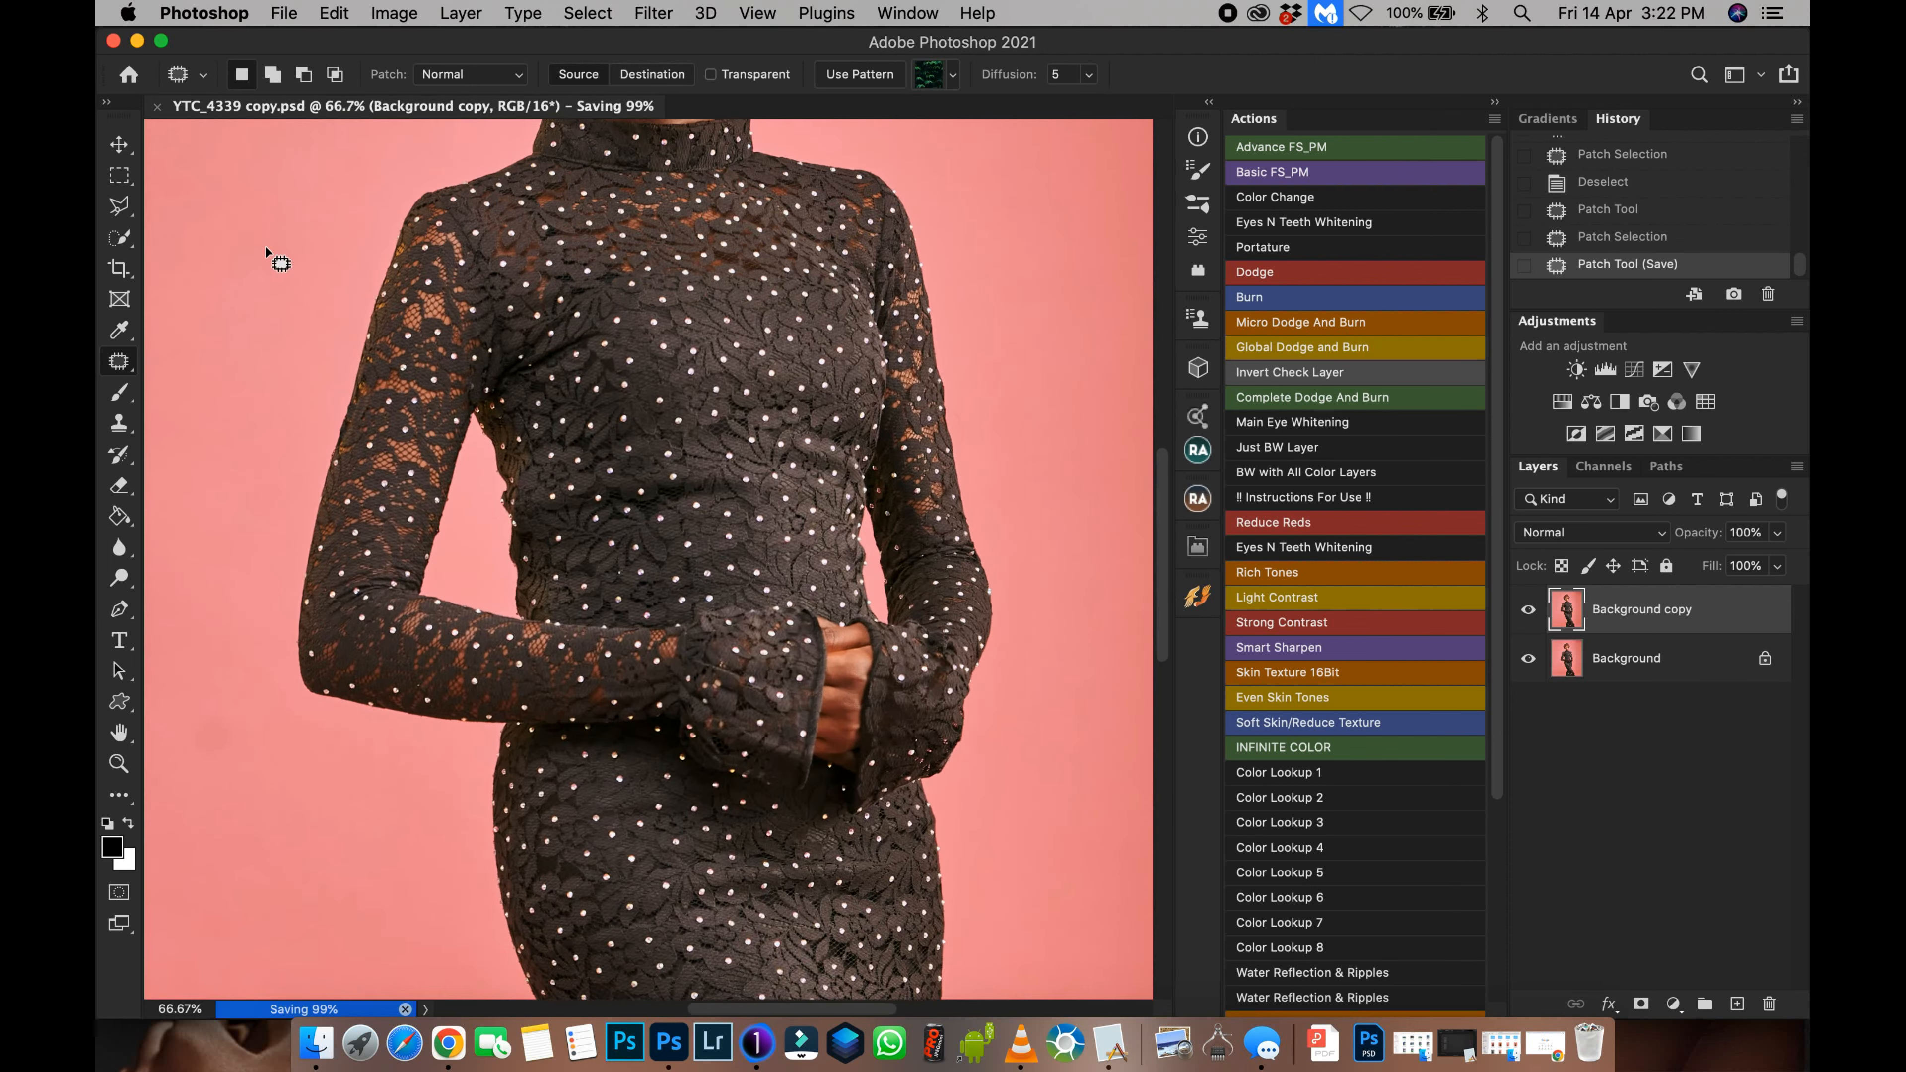
left_click_drag(565, 456, 494, 919)
left_click_drag(509, 346, 569, 543)
key("super+plus")
key("super+plus")
left_click_drag(667, 614, 696, 619)
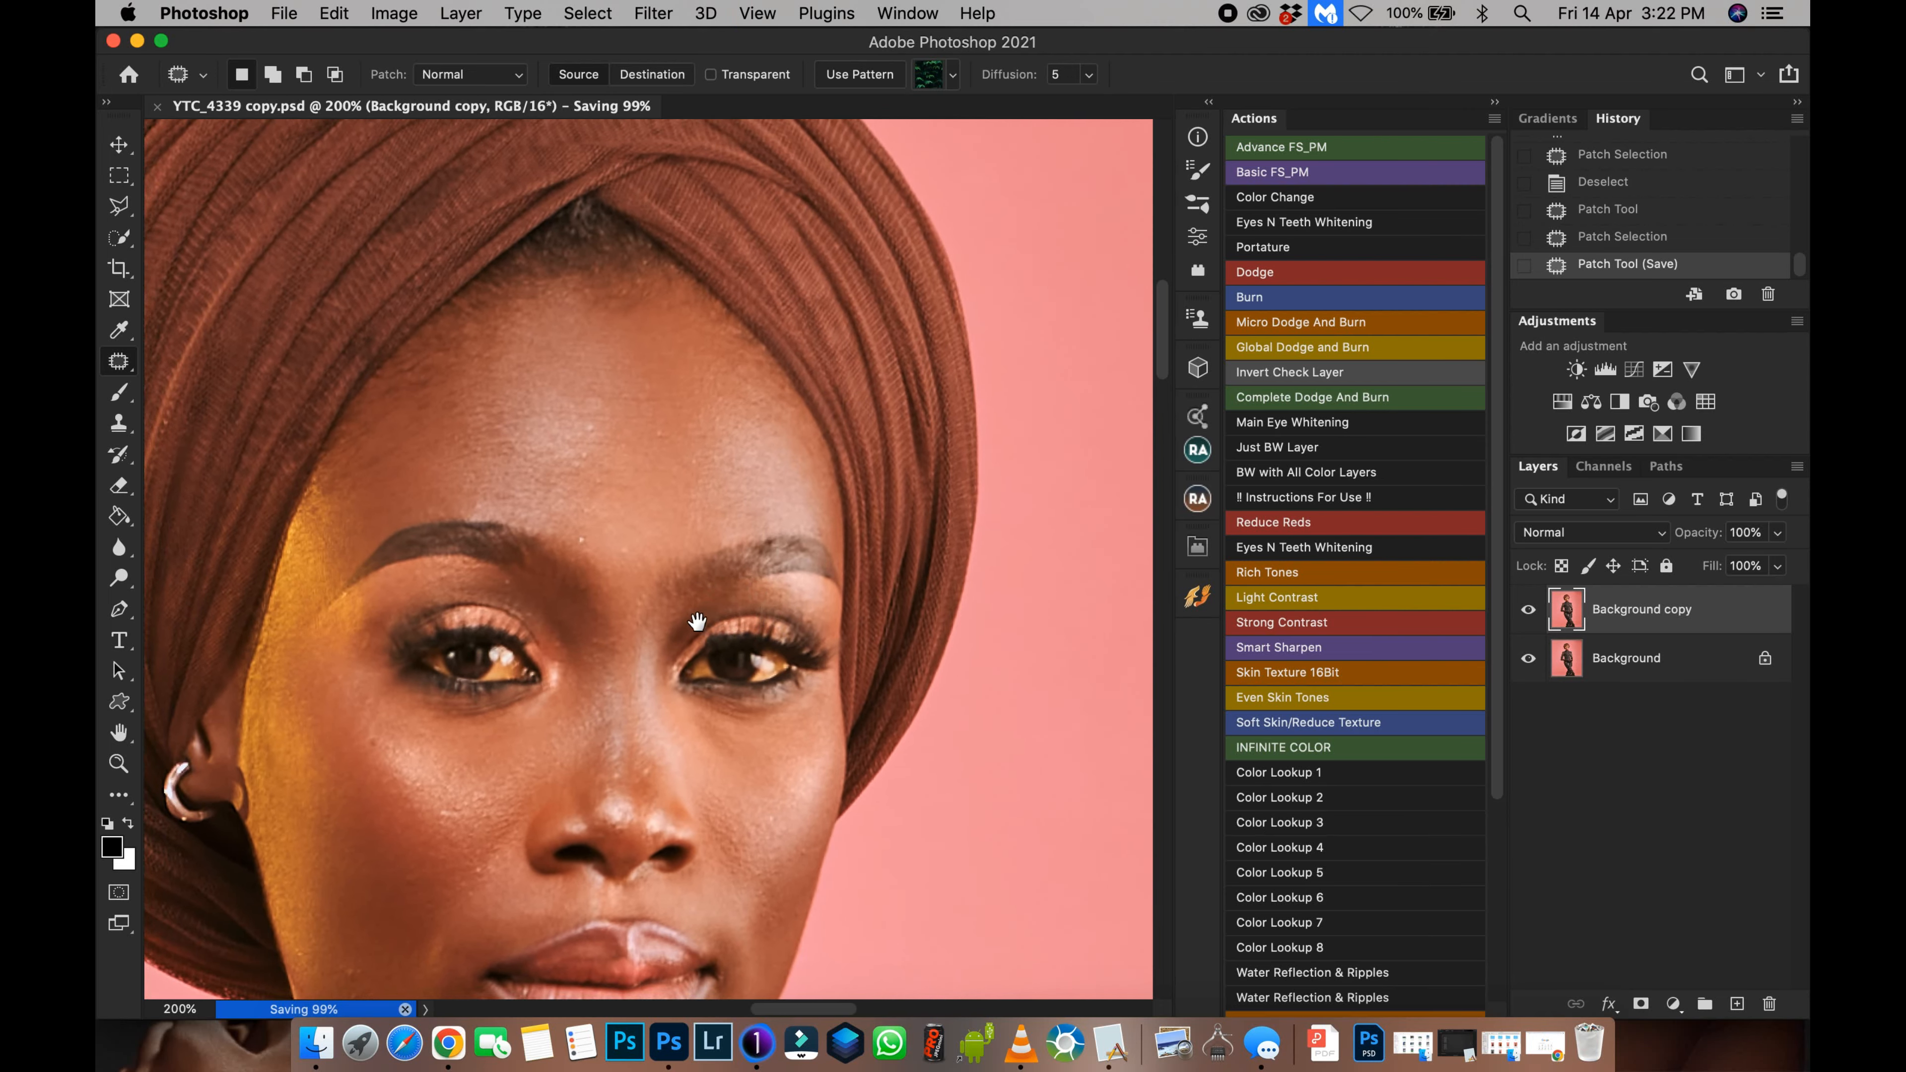
scroll(585, 626, "down", 3)
scroll(585, 627, "left", 2)
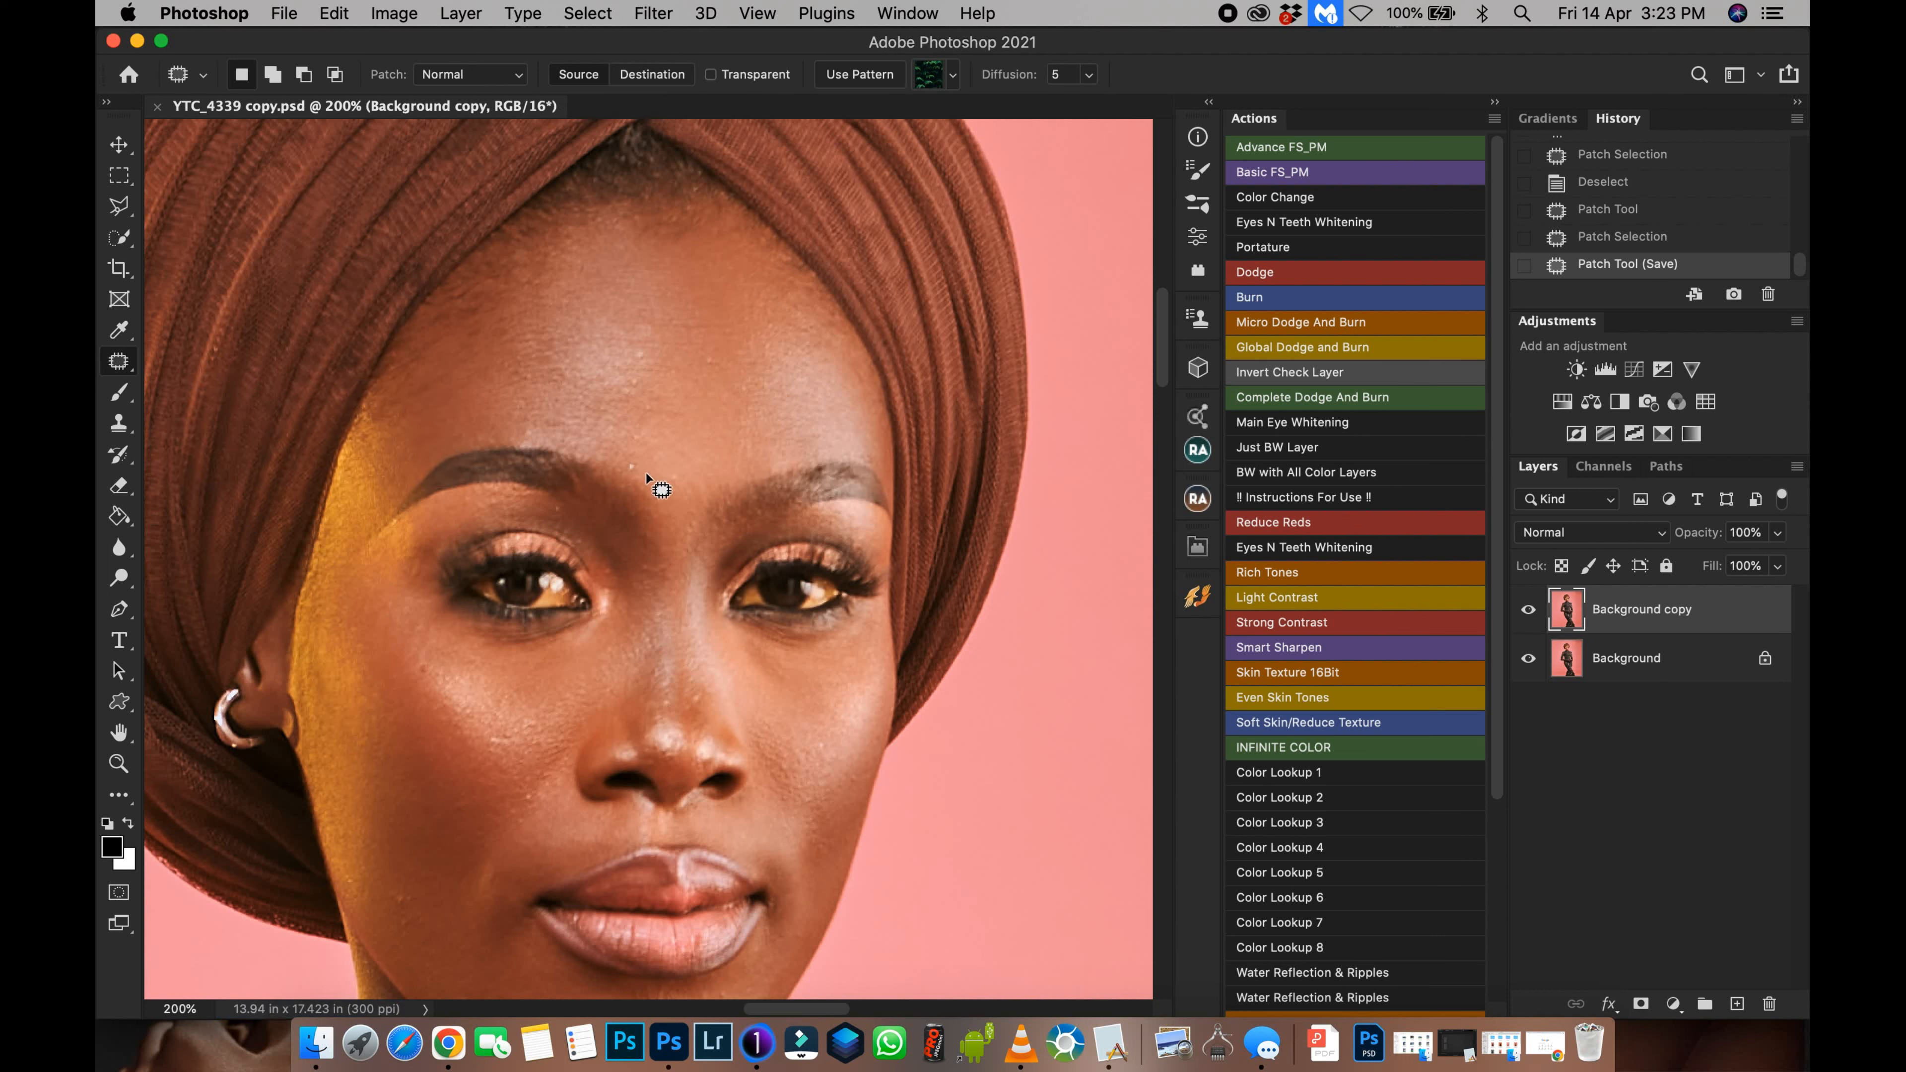
left_click_drag(625, 464, 672, 482)
key("super+d")
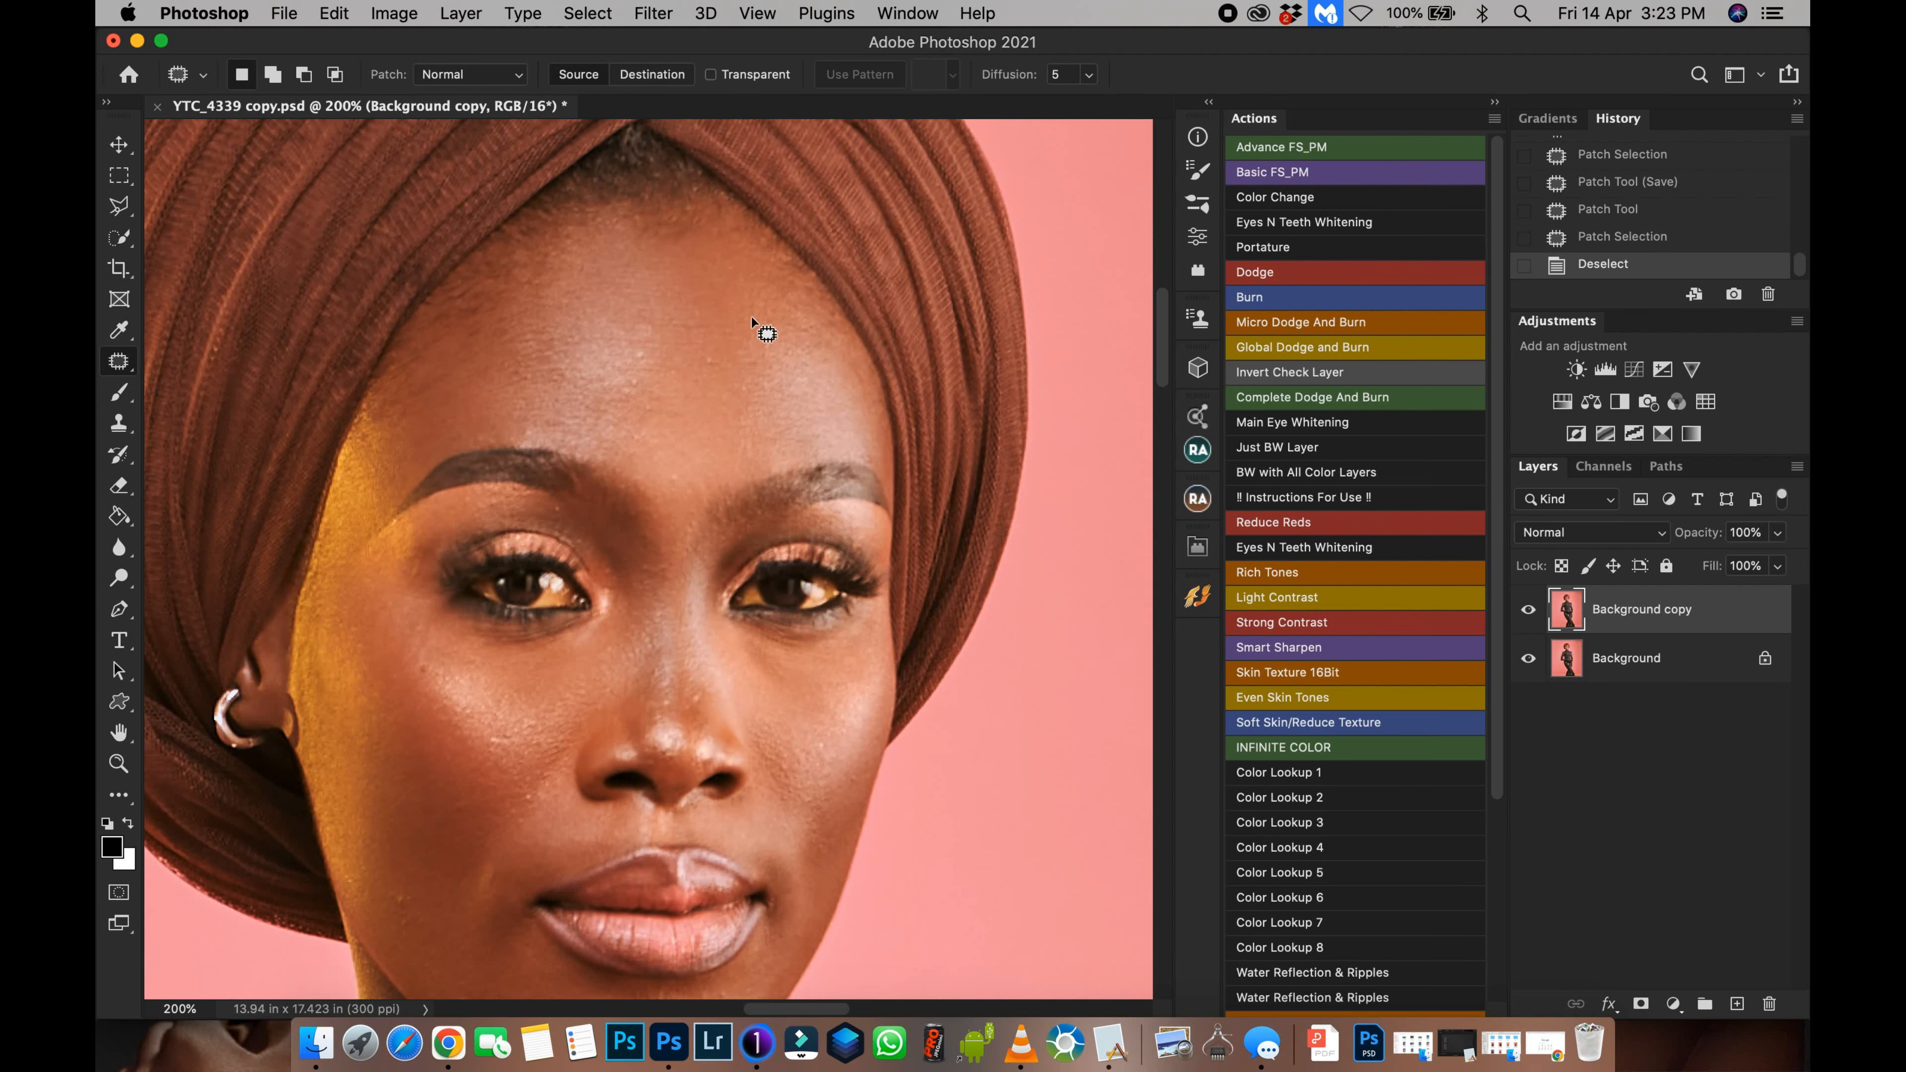
Step: Patch the skin blemishes below the lips and beside the left corner of the mouth
scroll(676, 609, "down", 10)
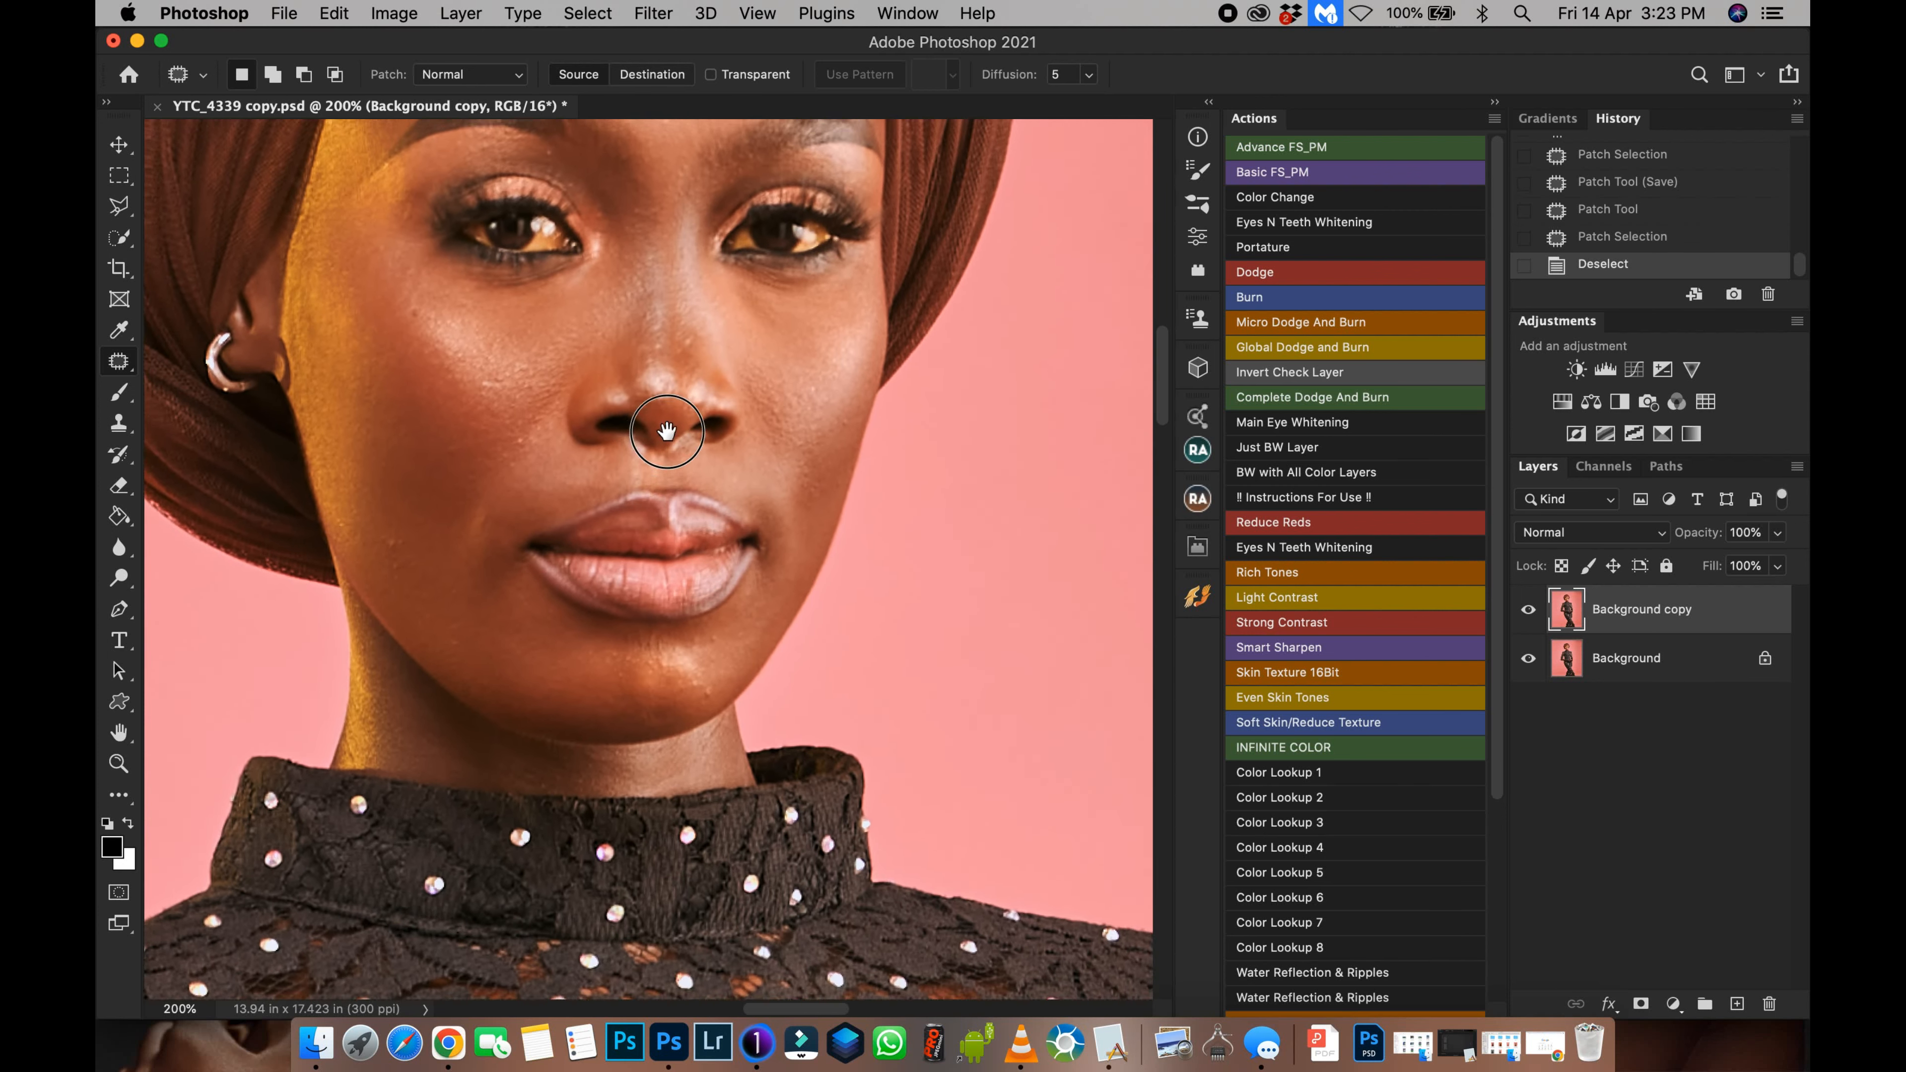
mouse_move(740, 647)
left_mouse_down()
mouse_move(782, 561)
mouse_move(807, 648)
left_mouse_up()
left_click_drag(621, 587, 623, 643)
mouse_move(507, 602)
left_mouse_down()
mouse_move(508, 618)
mouse_move(484, 603)
mouse_move(503, 600)
left_mouse_up()
mouse_move(497, 603)
left_mouse_down()
mouse_move(494, 628)
mouse_move(506, 597)
left_mouse_up()
left_click(559, 646)
left_click_drag(514, 612, 547, 602)
Step: Patch the blemish on the right side of the chin
mouse_move(760, 677)
left_mouse_down()
mouse_move(670, 657)
mouse_move(639, 591)
left_mouse_up()
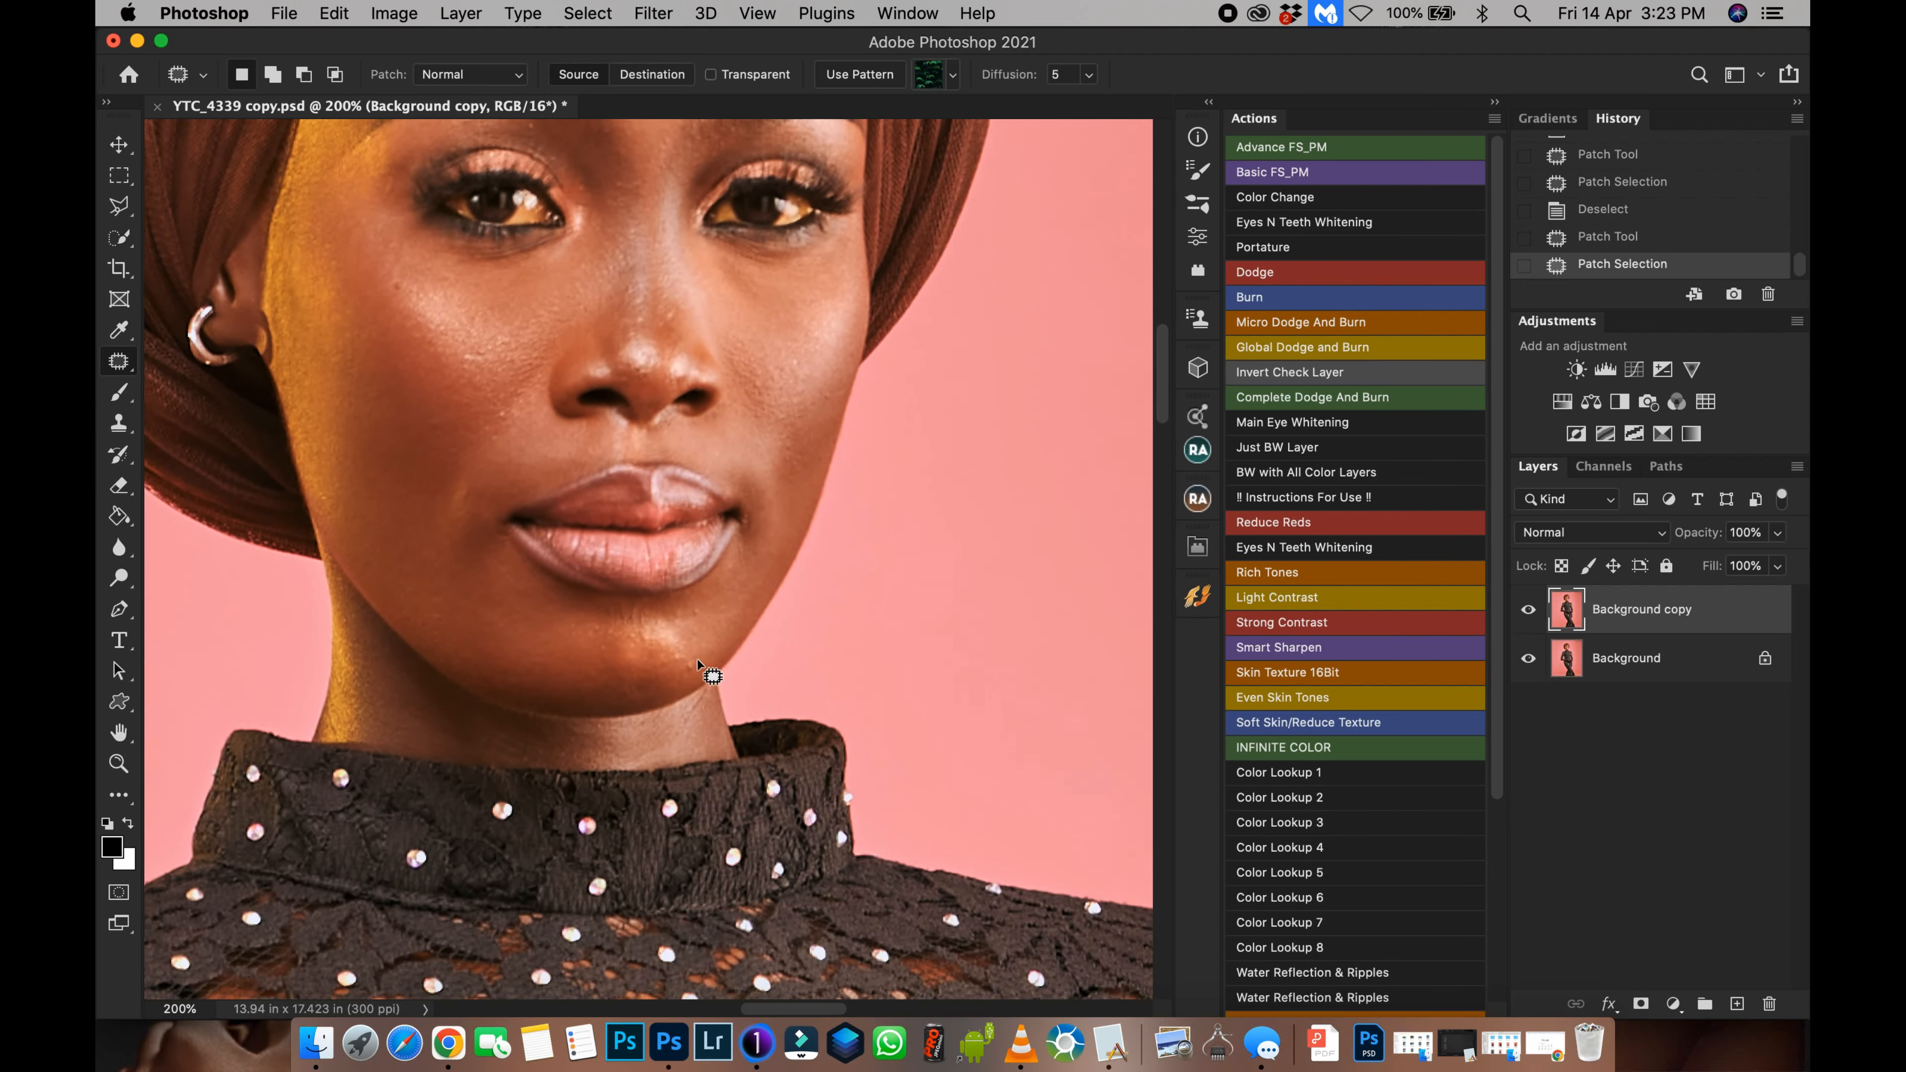
mouse_move(688, 655)
left_mouse_down()
mouse_move(672, 659)
mouse_move(691, 660)
left_mouse_up()
left_click_drag(687, 664, 703, 597)
left_click(694, 615)
Step: Patch the small blemishes on the cheek just left of the nose
left_click_drag(754, 398, 730, 645)
mouse_move(478, 651)
left_mouse_down()
mouse_move(464, 670)
mouse_move(484, 655)
left_mouse_up()
mouse_move(474, 664)
left_mouse_down()
mouse_move(507, 655)
mouse_move(495, 640)
left_mouse_up()
left_click(501, 646)
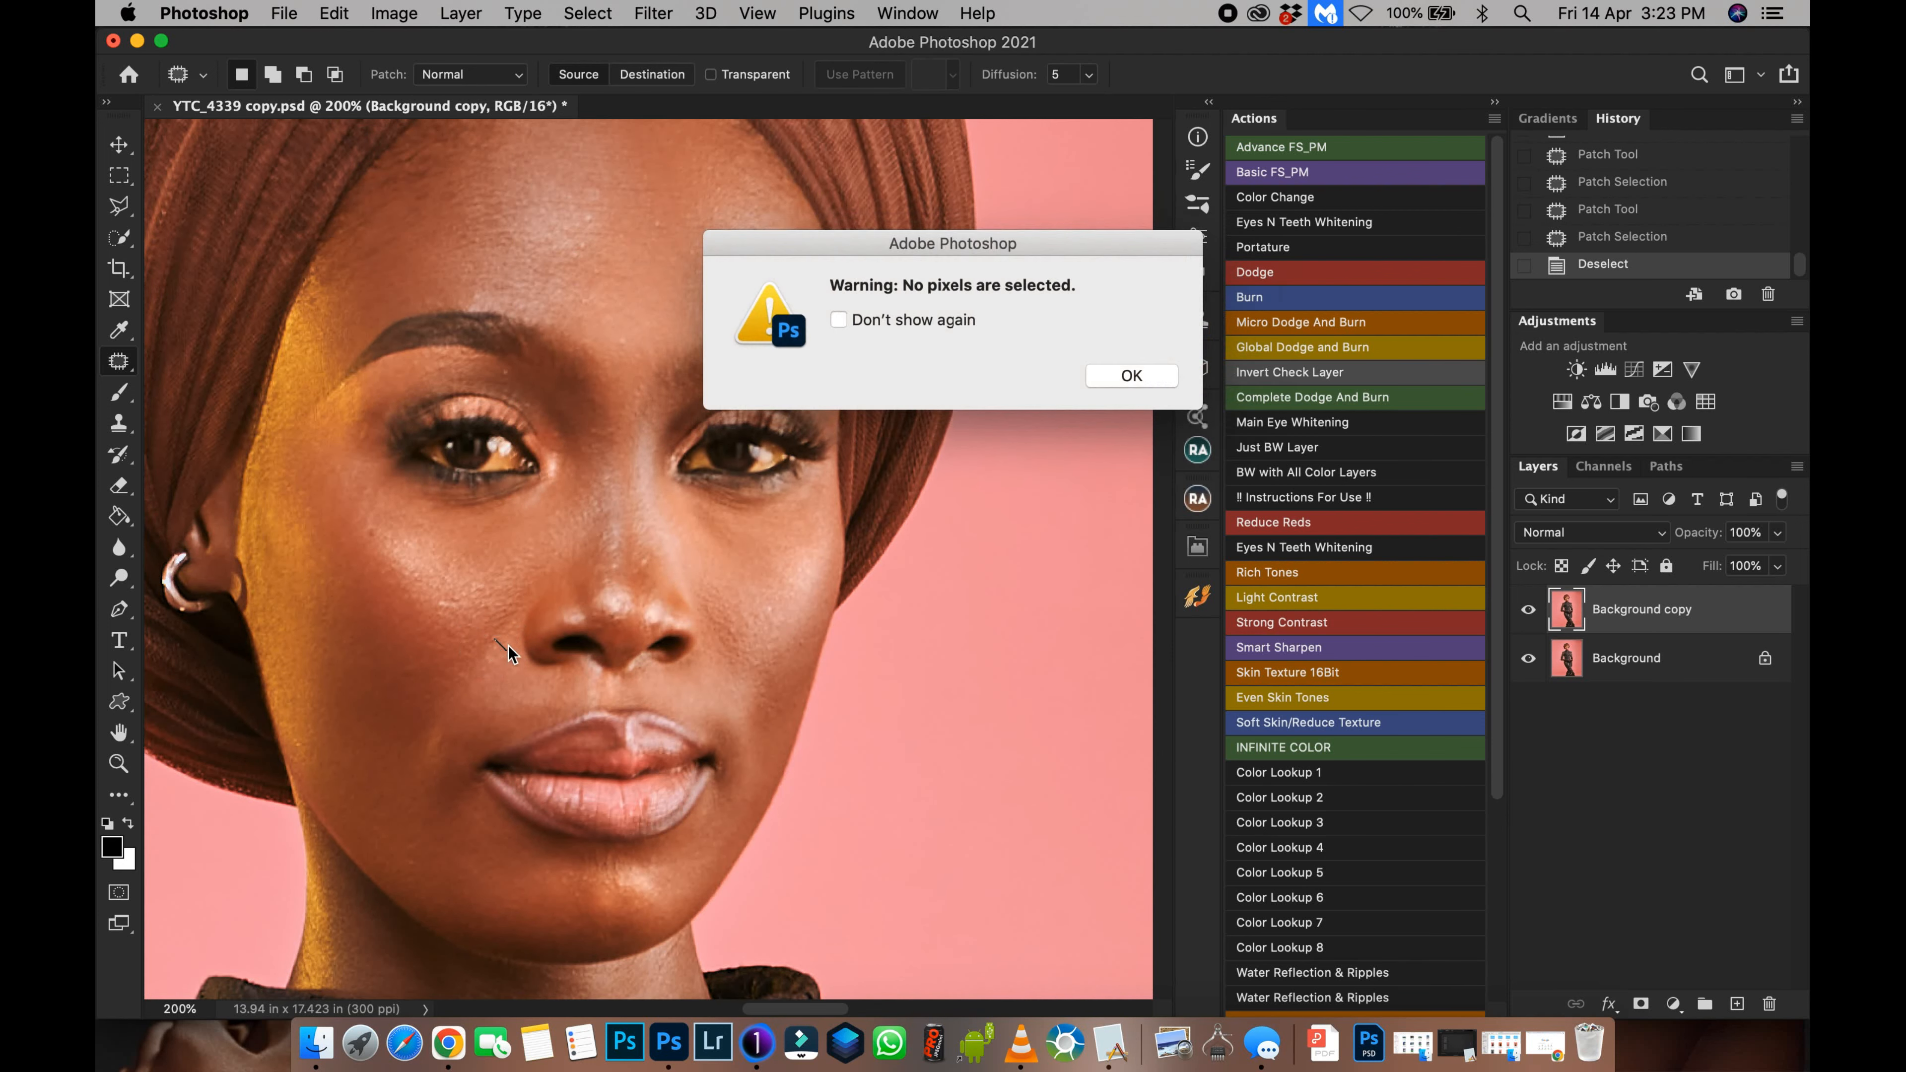
key("Return")
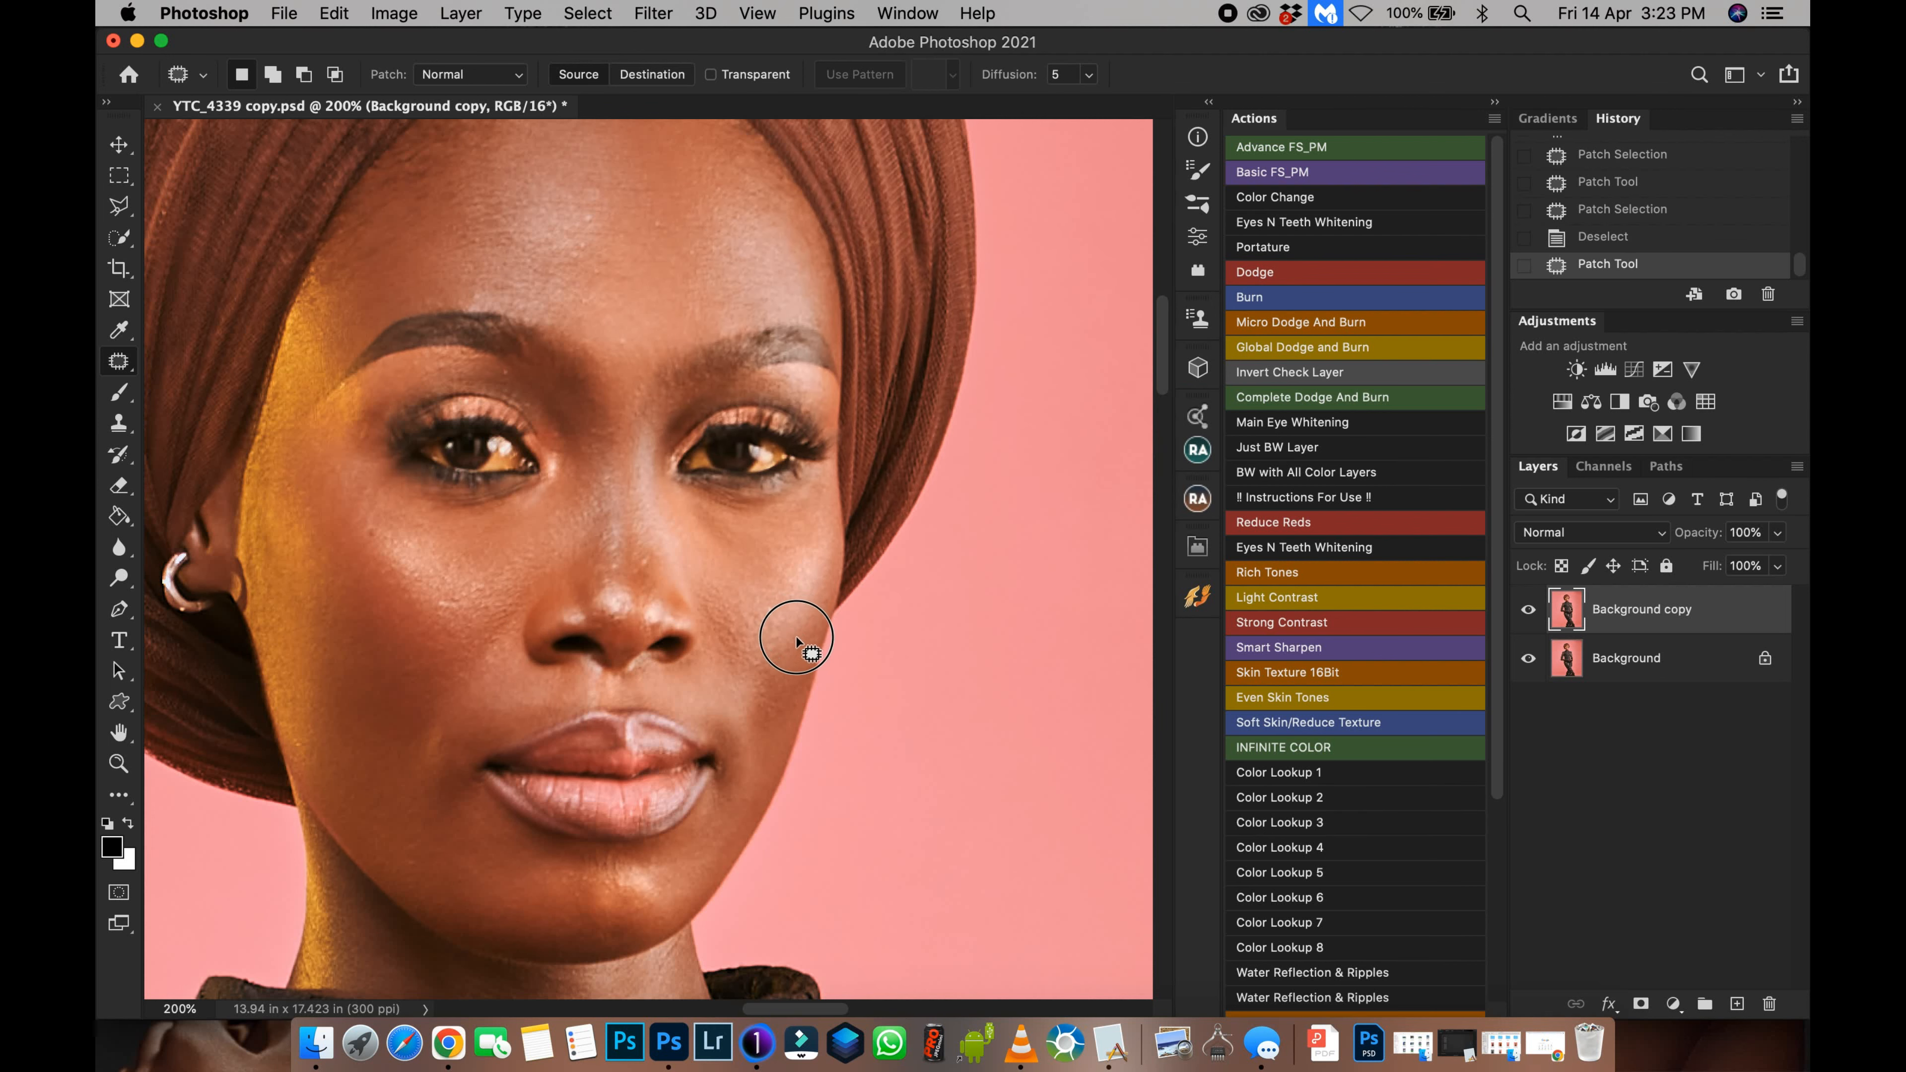
Step: Patch the skin blemishes on the cheek to the right of the nose, clearing the selection after each fix
mouse_move(796, 637)
left_mouse_down()
mouse_move(797, 611)
mouse_move(770, 603)
left_mouse_up()
left_click(770, 603)
left_click_drag(774, 601, 790, 597)
key("super+d")
mouse_move(710, 507)
left_mouse_down()
mouse_move(759, 671)
mouse_move(686, 724)
mouse_move(704, 748)
left_mouse_up()
key("super+d")
left_click_drag(725, 674, 742, 737)
Step: Patch the blemishes on the forehead and just above the bridge of the nose, clearing each selection
mouse_move(724, 444)
left_mouse_down()
mouse_move(749, 450)
mouse_move(675, 452)
left_mouse_up()
key("super+d")
left_click_drag(674, 448, 684, 438)
key("super+d")
mouse_move(698, 331)
left_mouse_down()
mouse_move(653, 325)
mouse_move(696, 324)
left_mouse_up()
left_click_drag(680, 322, 698, 375)
key("super+d")
mouse_move(692, 489)
left_mouse_down()
mouse_move(686, 384)
mouse_move(643, 371)
left_mouse_up()
key("super+d")
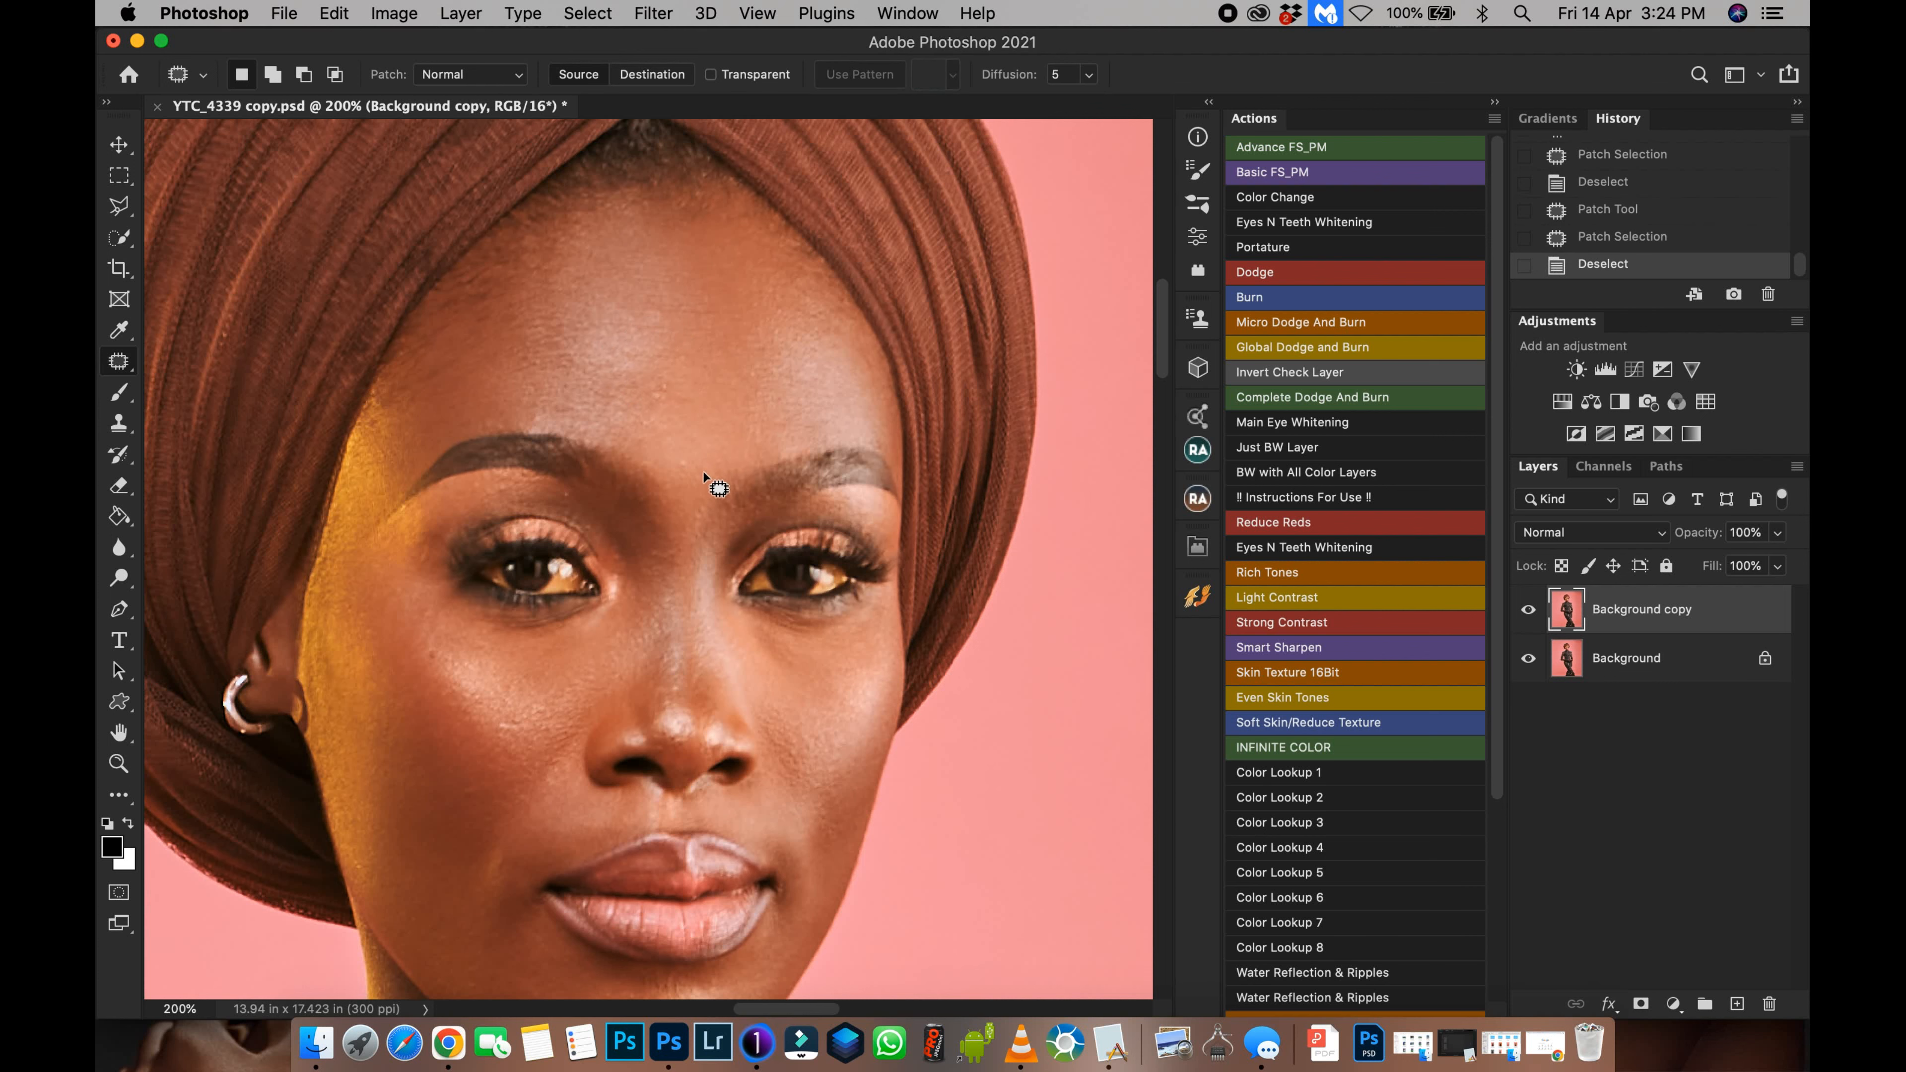
left_click_drag(686, 452, 718, 431)
key("super+d")
Step: Patch the uneven spots on the cheek to the left of the nose
scroll(503, 629, "down", 2)
scroll(504, 629, "left", 1)
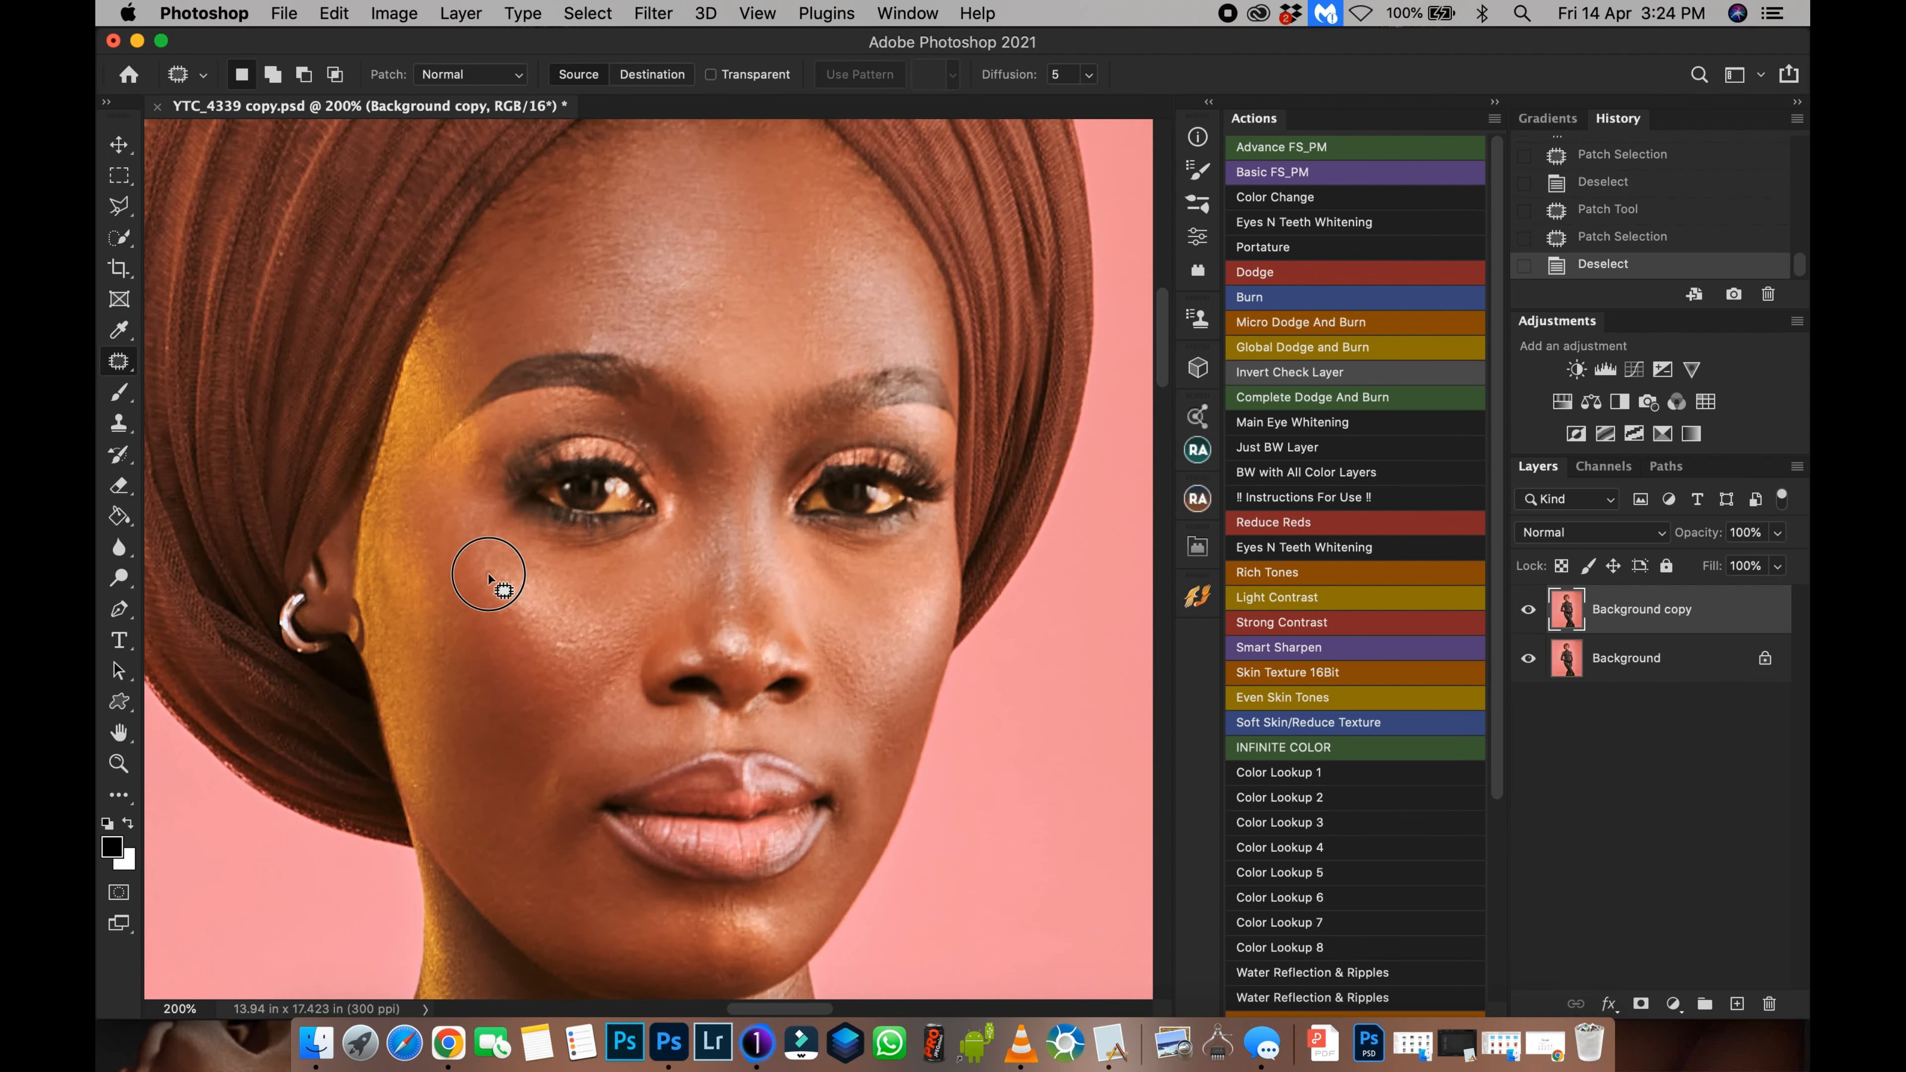
mouse_move(586, 646)
left_mouse_down()
mouse_move(552, 648)
mouse_move(583, 633)
mouse_move(578, 670)
left_mouse_up()
key("super+d")
left_click_drag(656, 615, 575, 649)
Step: Patch the small marks on the nose and clear the selection
scroll(576, 649, "down", 2)
scroll(576, 648, "right", 1)
left_click_drag(614, 512, 617, 515)
mouse_move(624, 519)
left_mouse_down()
mouse_move(640, 572)
mouse_move(668, 535)
left_mouse_up()
key("super+d")
key("super+d")
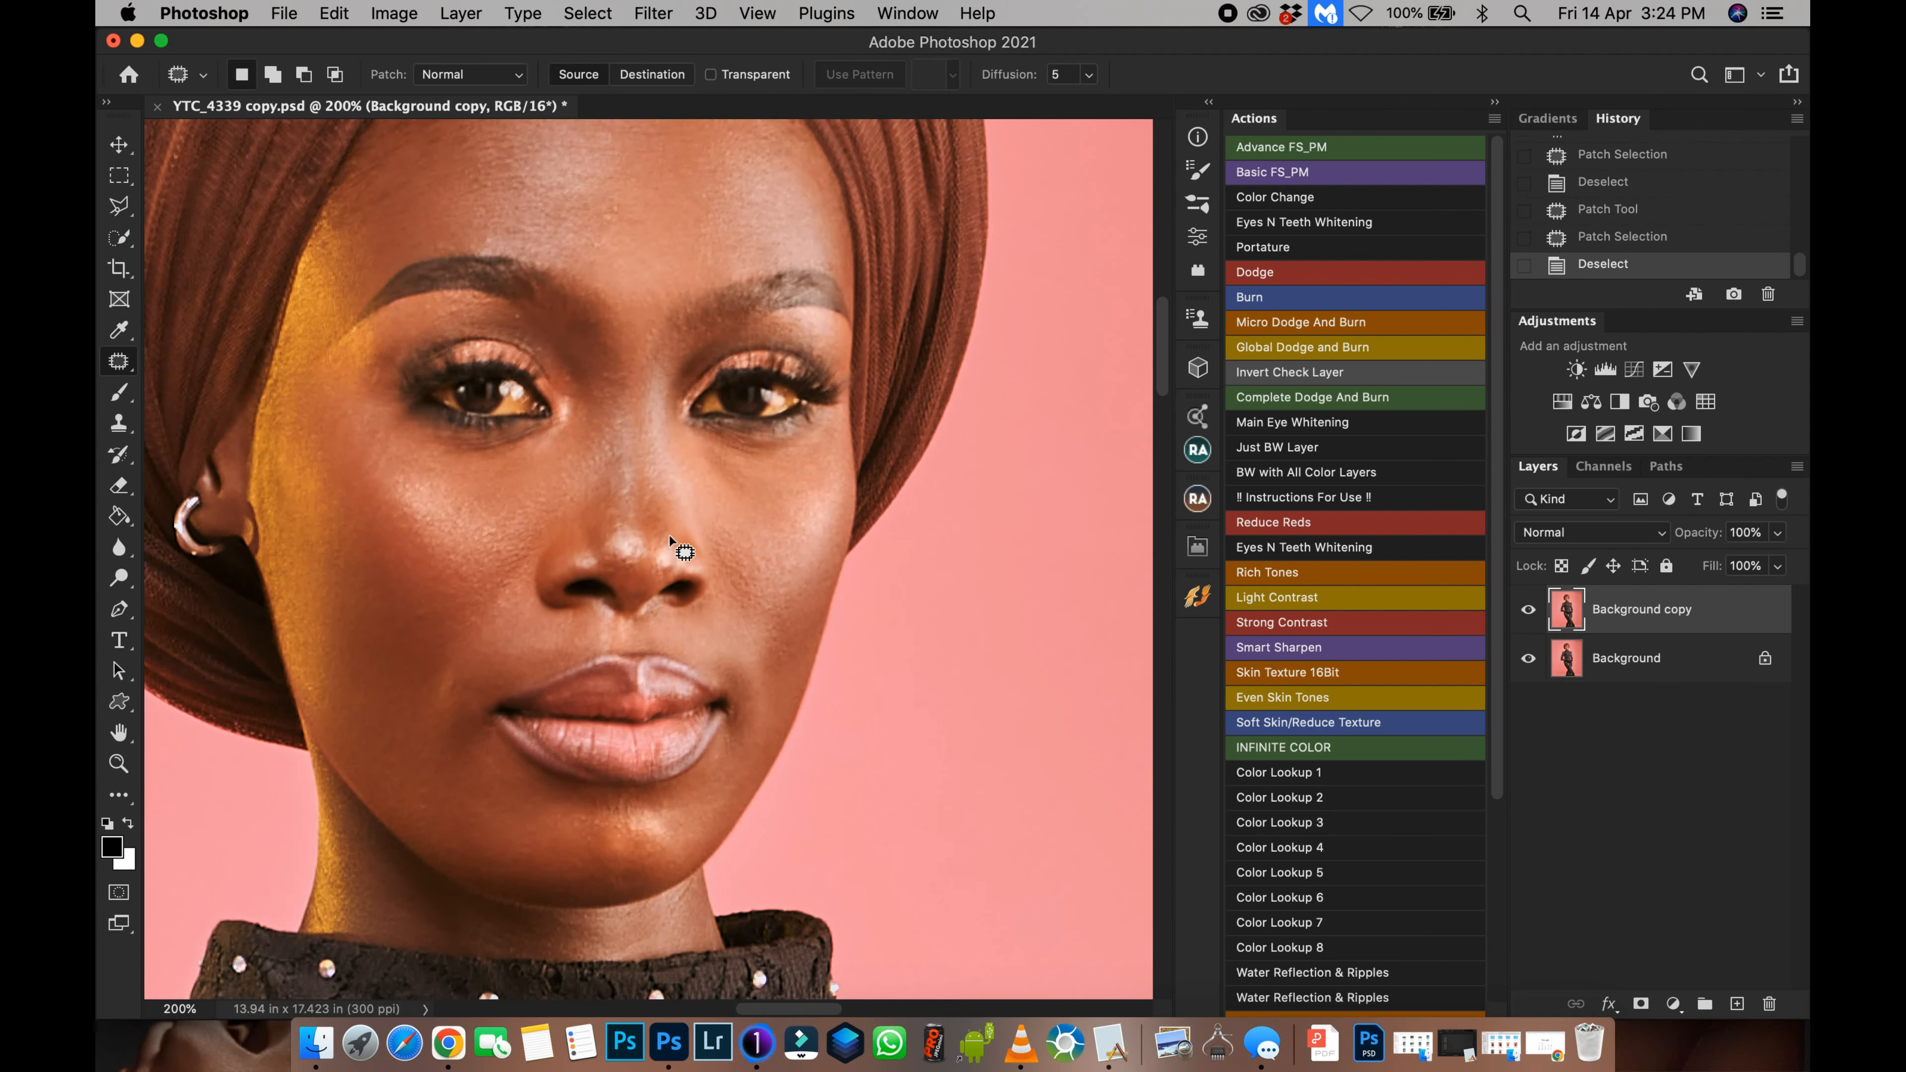
Step: Patch the spots under the left eyebrow and beside that eye's inner corner, then clear the selection
scroll(669, 534, "up", 4)
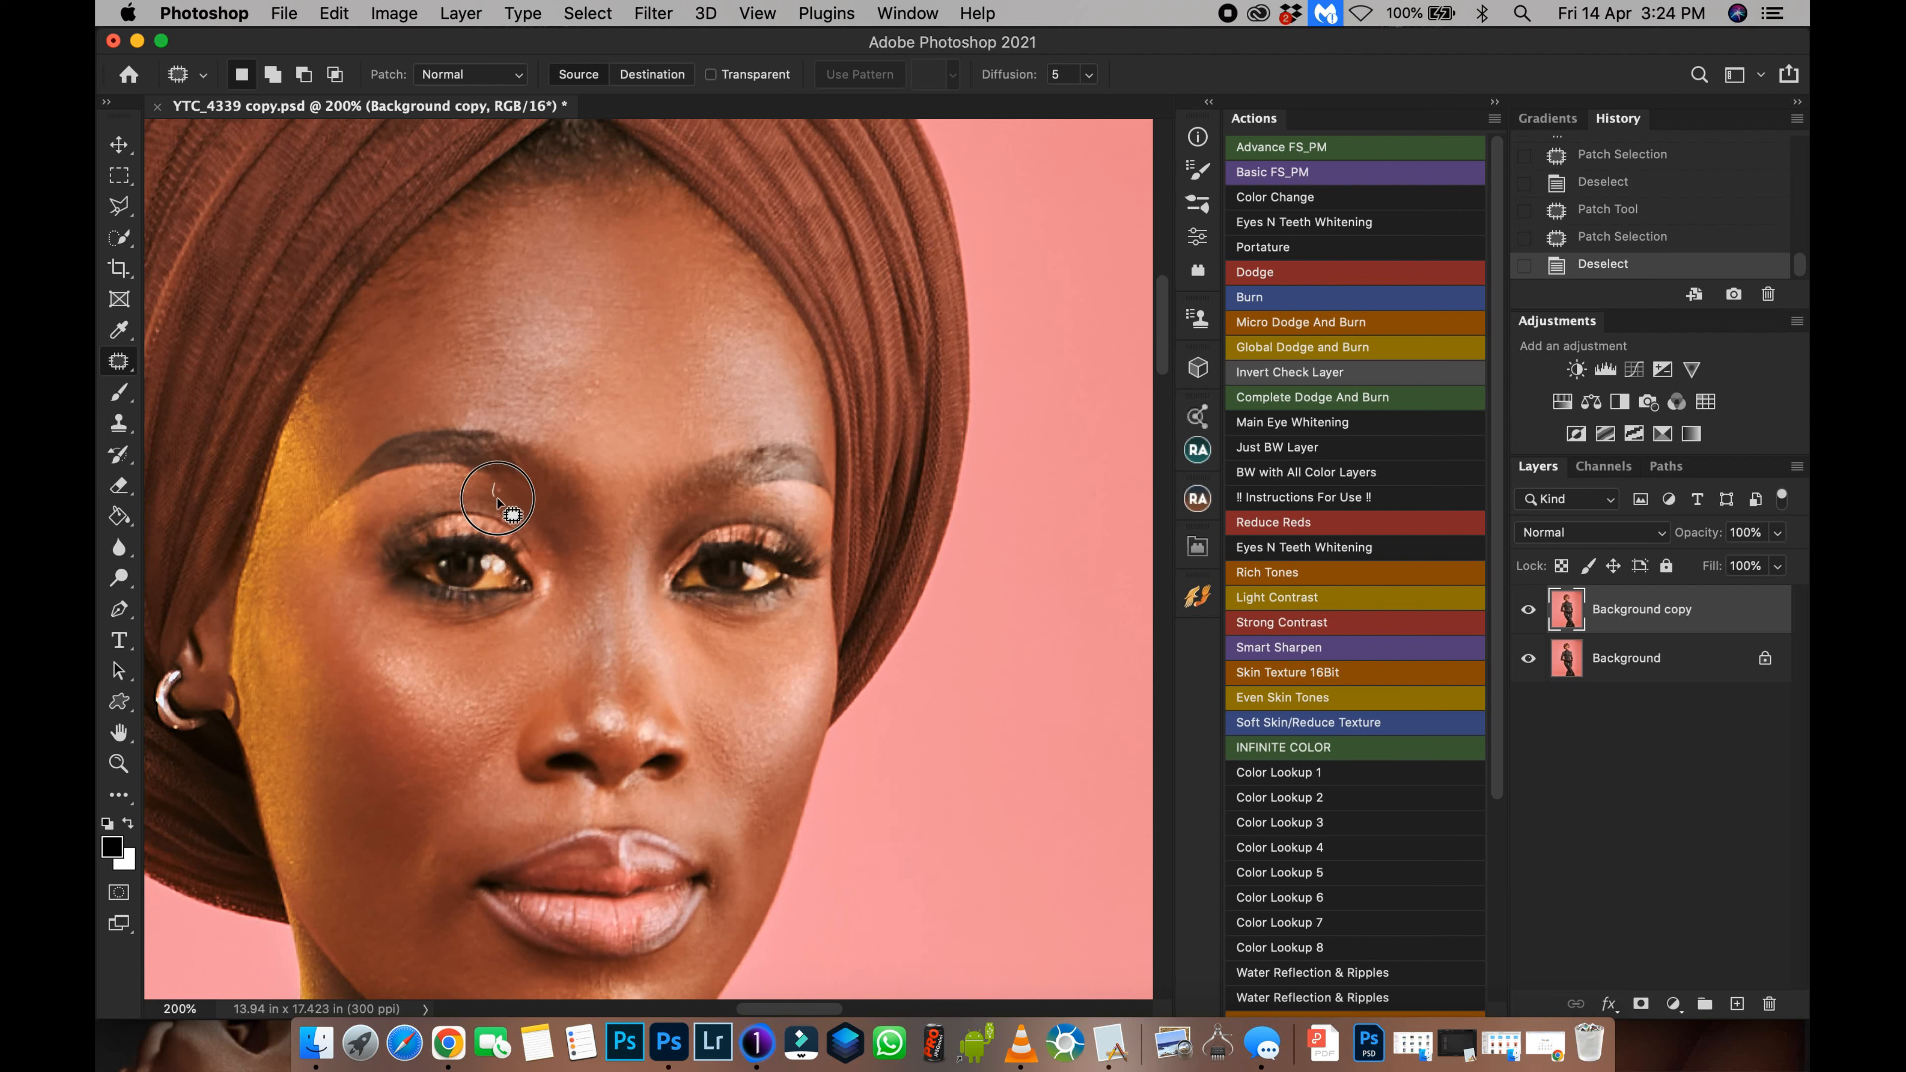
left_click_drag(497, 498, 498, 485)
left_click_drag(504, 490, 554, 548)
key("super+d")
key("super+d")
mouse_move(552, 554)
left_mouse_down()
mouse_move(613, 566)
mouse_move(588, 542)
mouse_move(695, 530)
left_mouse_up()
key("super+d")
Step: Check the retouch on the full figure and save the document
key("super+minus")
key("super+minus")
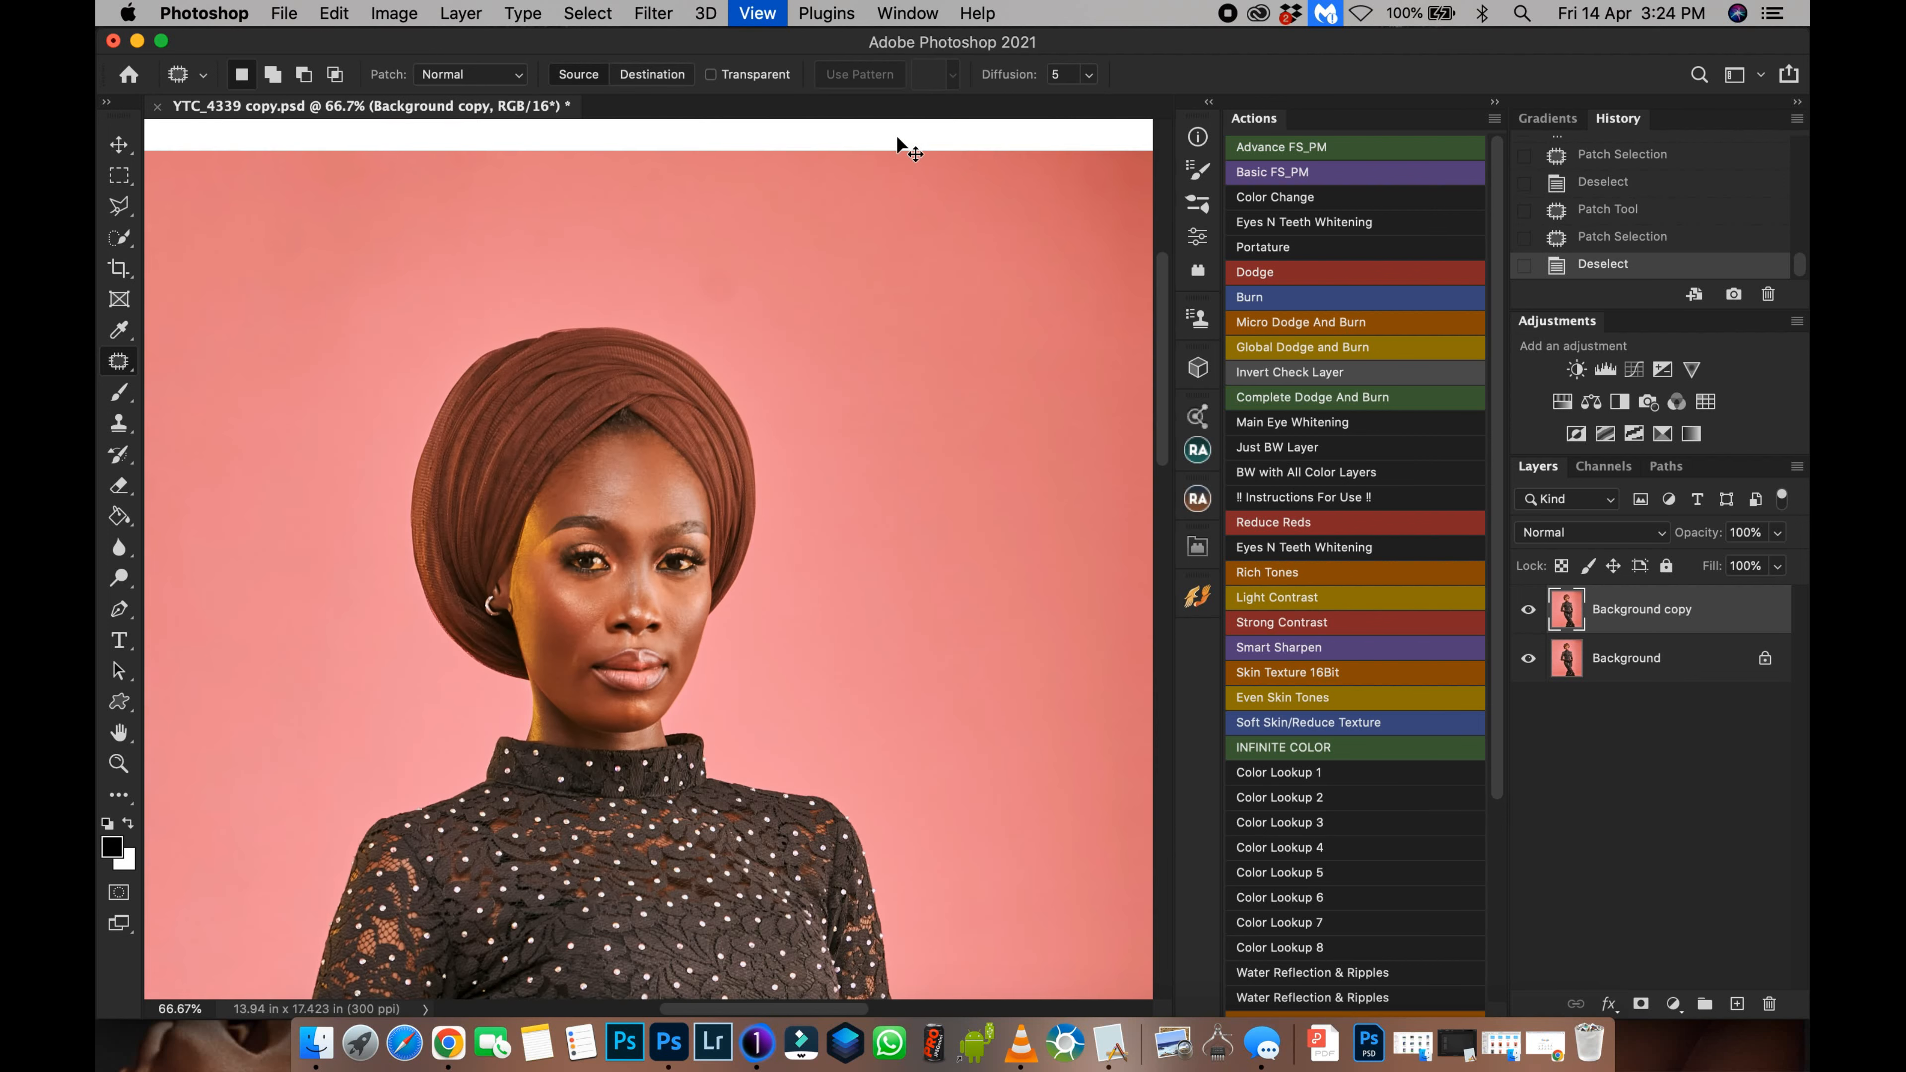
key("super+minus")
key("super+minus")
key("super+minus")
key("super+minus")
key("super+equal")
key("super+equal")
key("super+equal")
key("super+equal")
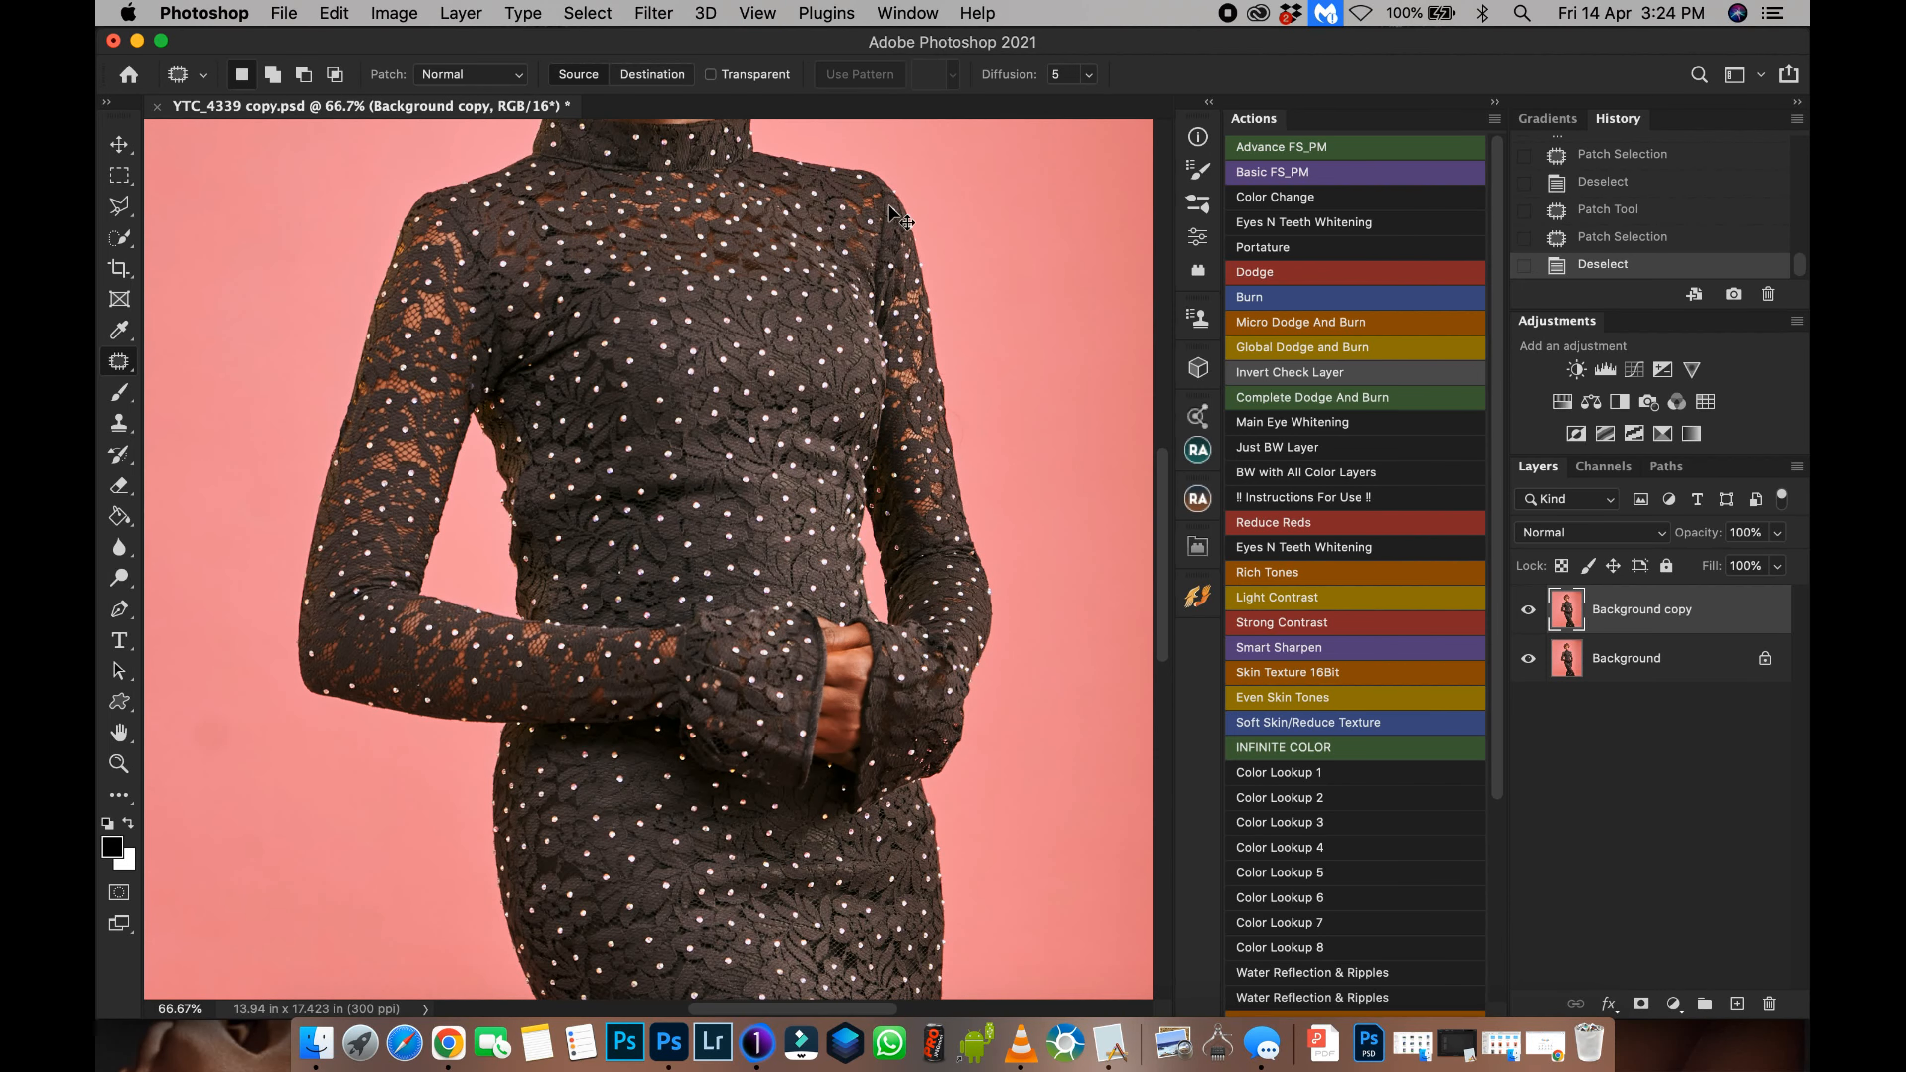
key("super+s")
scroll(790, 584, "up", 10)
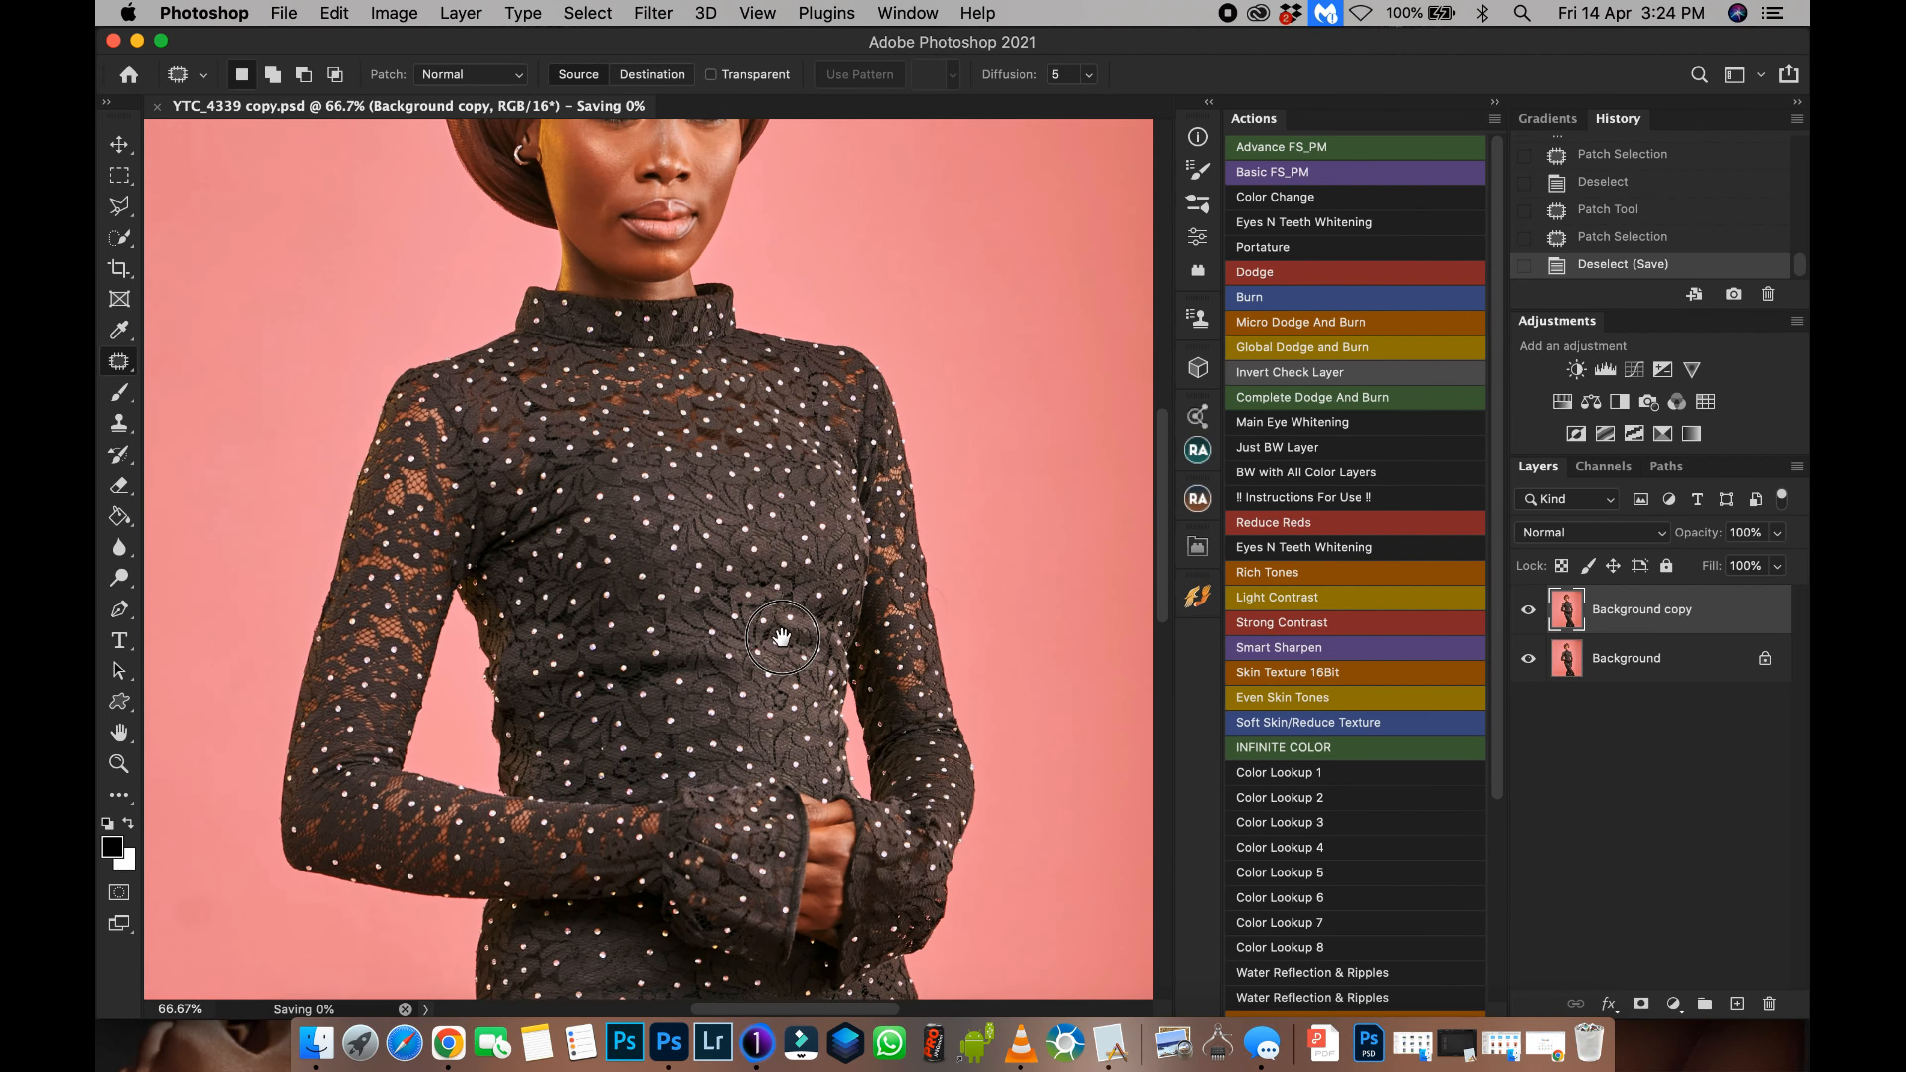
Step: Try to smooth the dress's left waist edge by cloning pink backdrop over it with a 61 px Clone Stamp, and undo the stroke
key("super+minus")
key("super+minus")
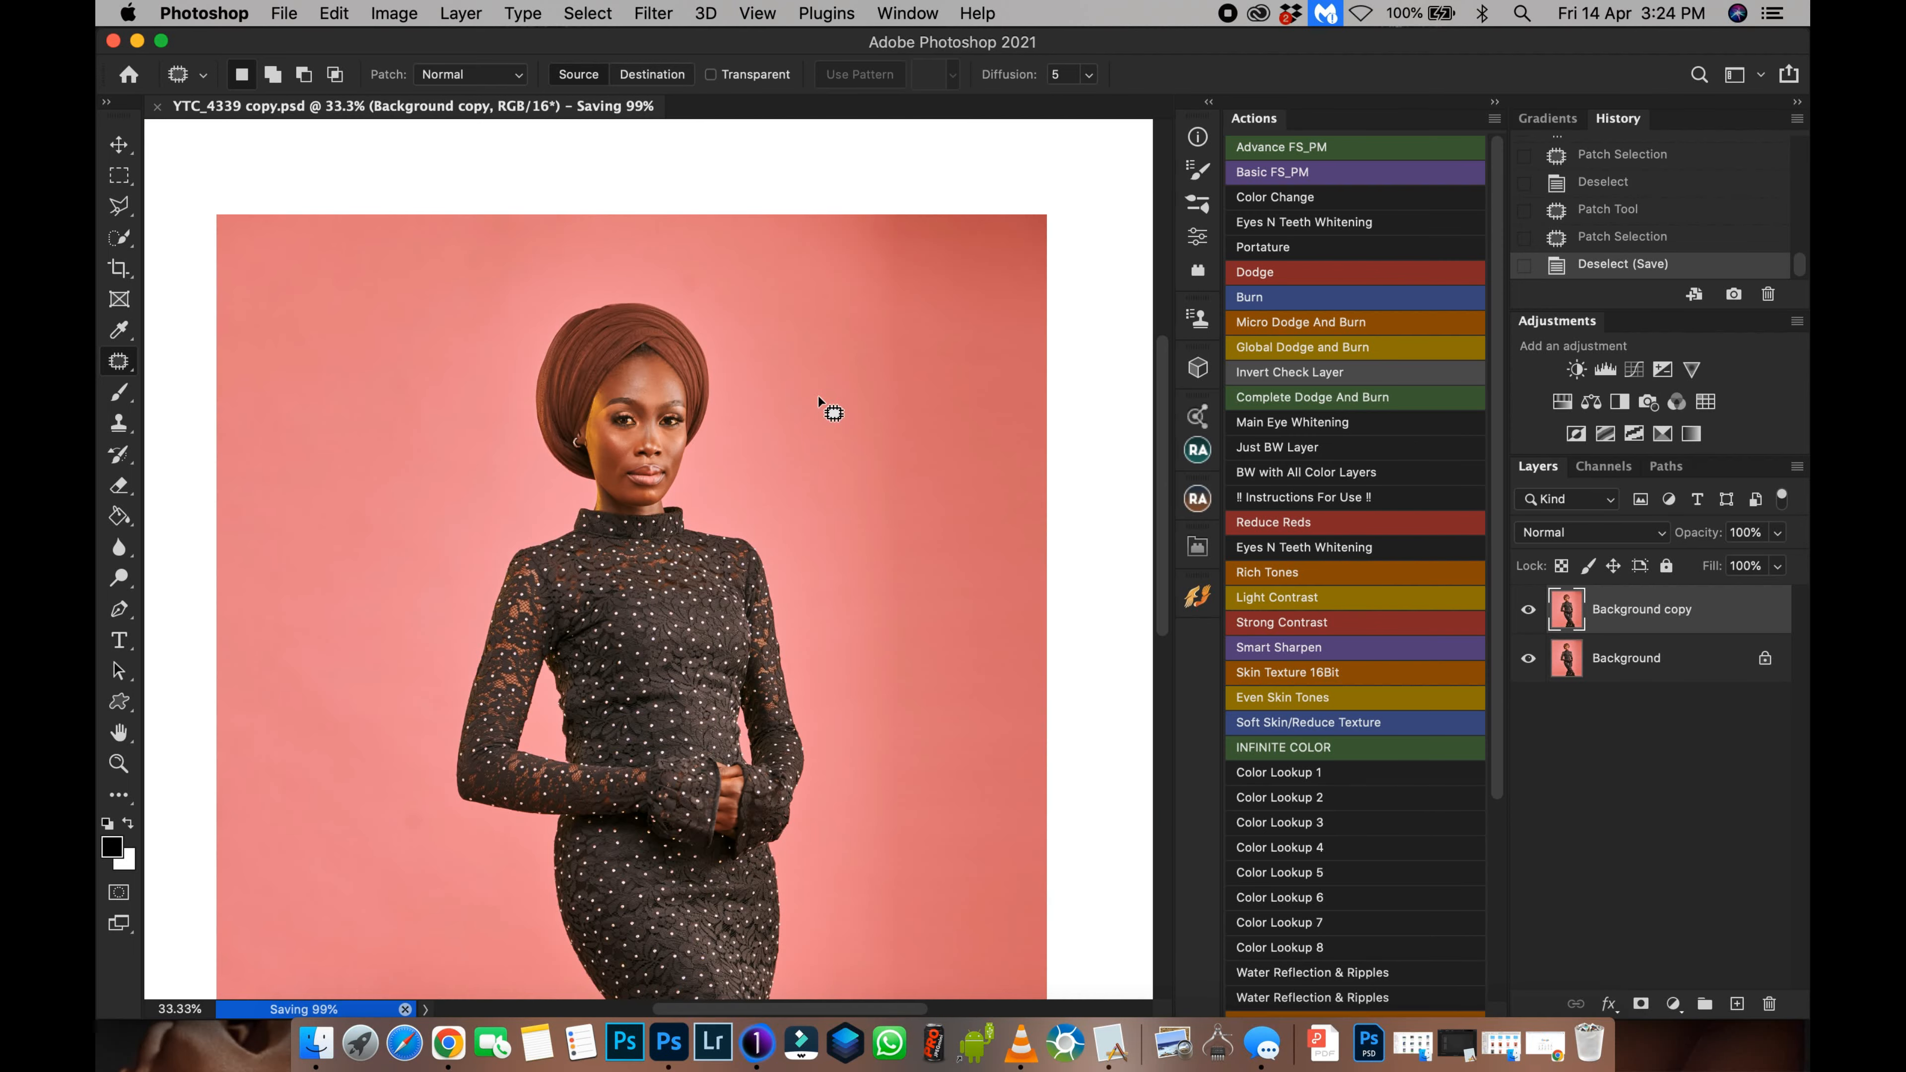
key("super+minus")
key("super+plus")
key("super+plus")
key("super+plus")
key("super+plus")
key("super+plus")
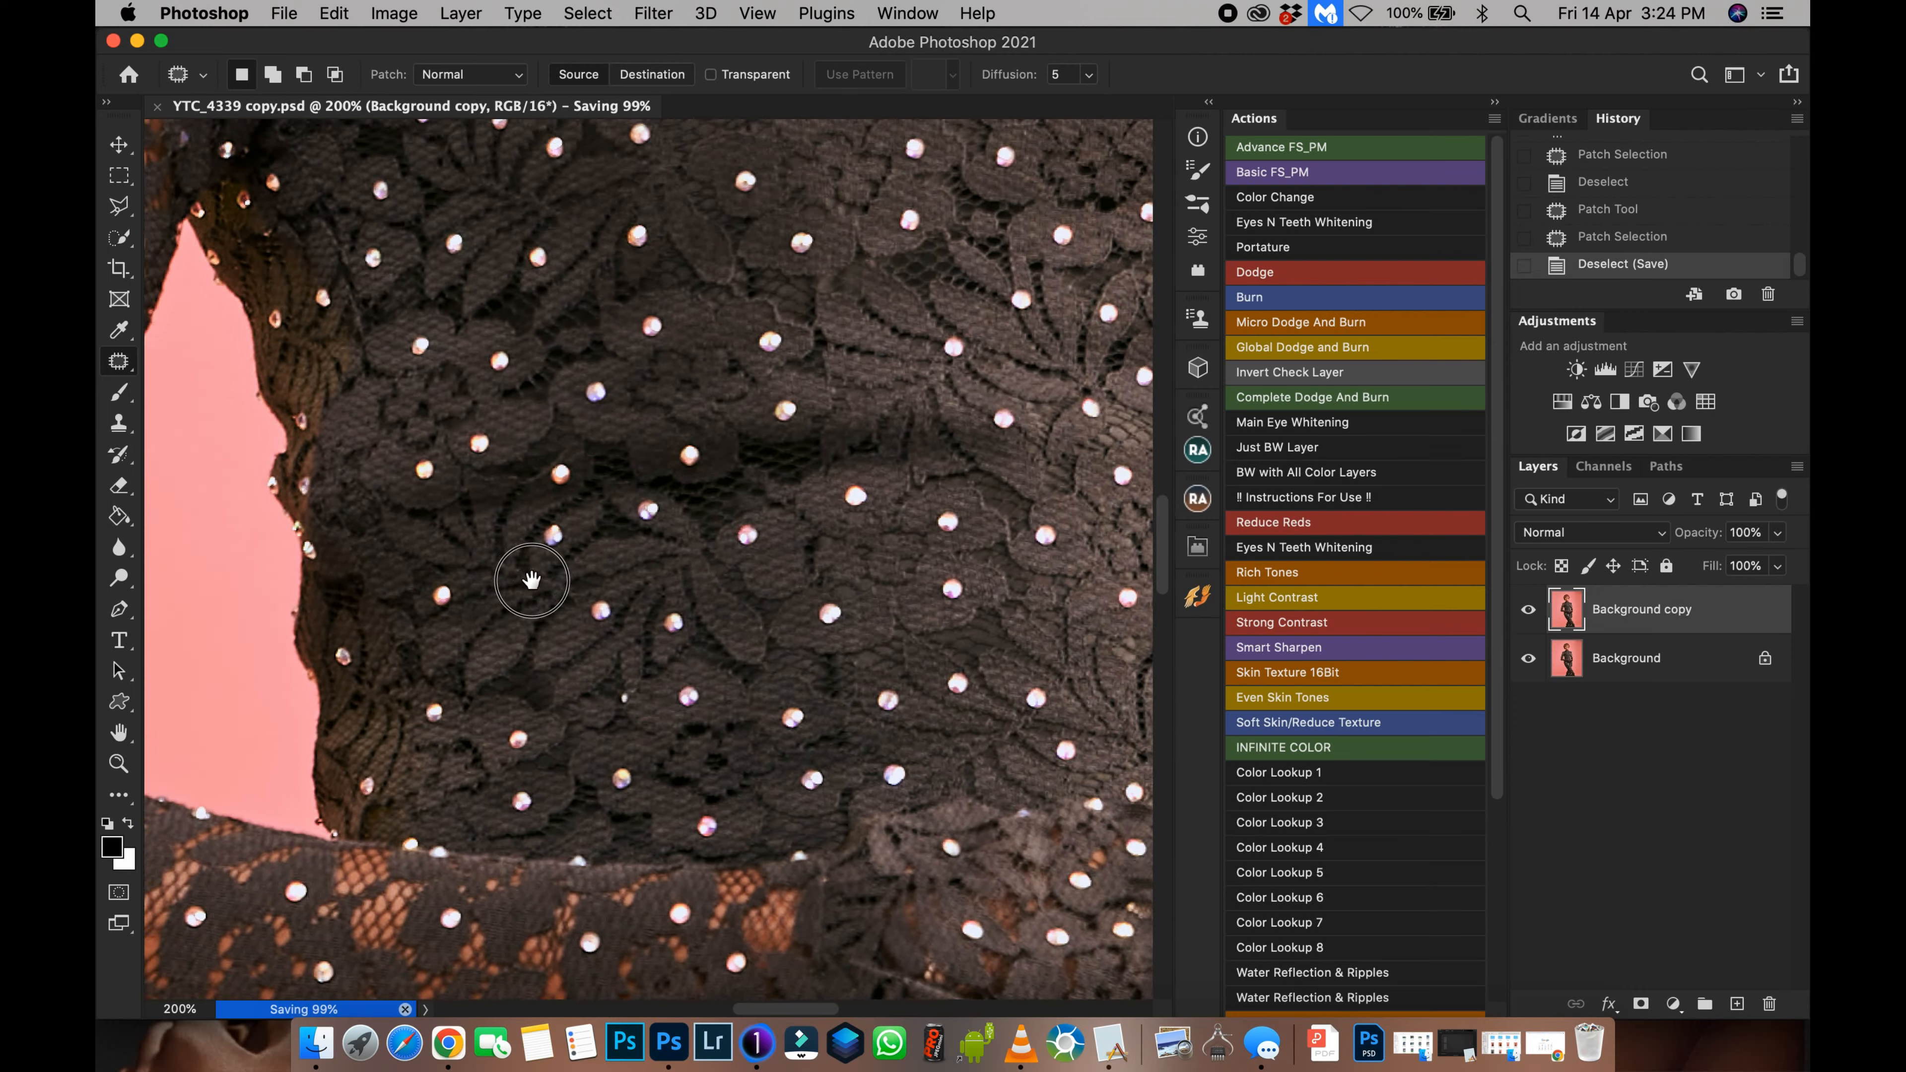
left_click_drag(531, 580, 644, 609)
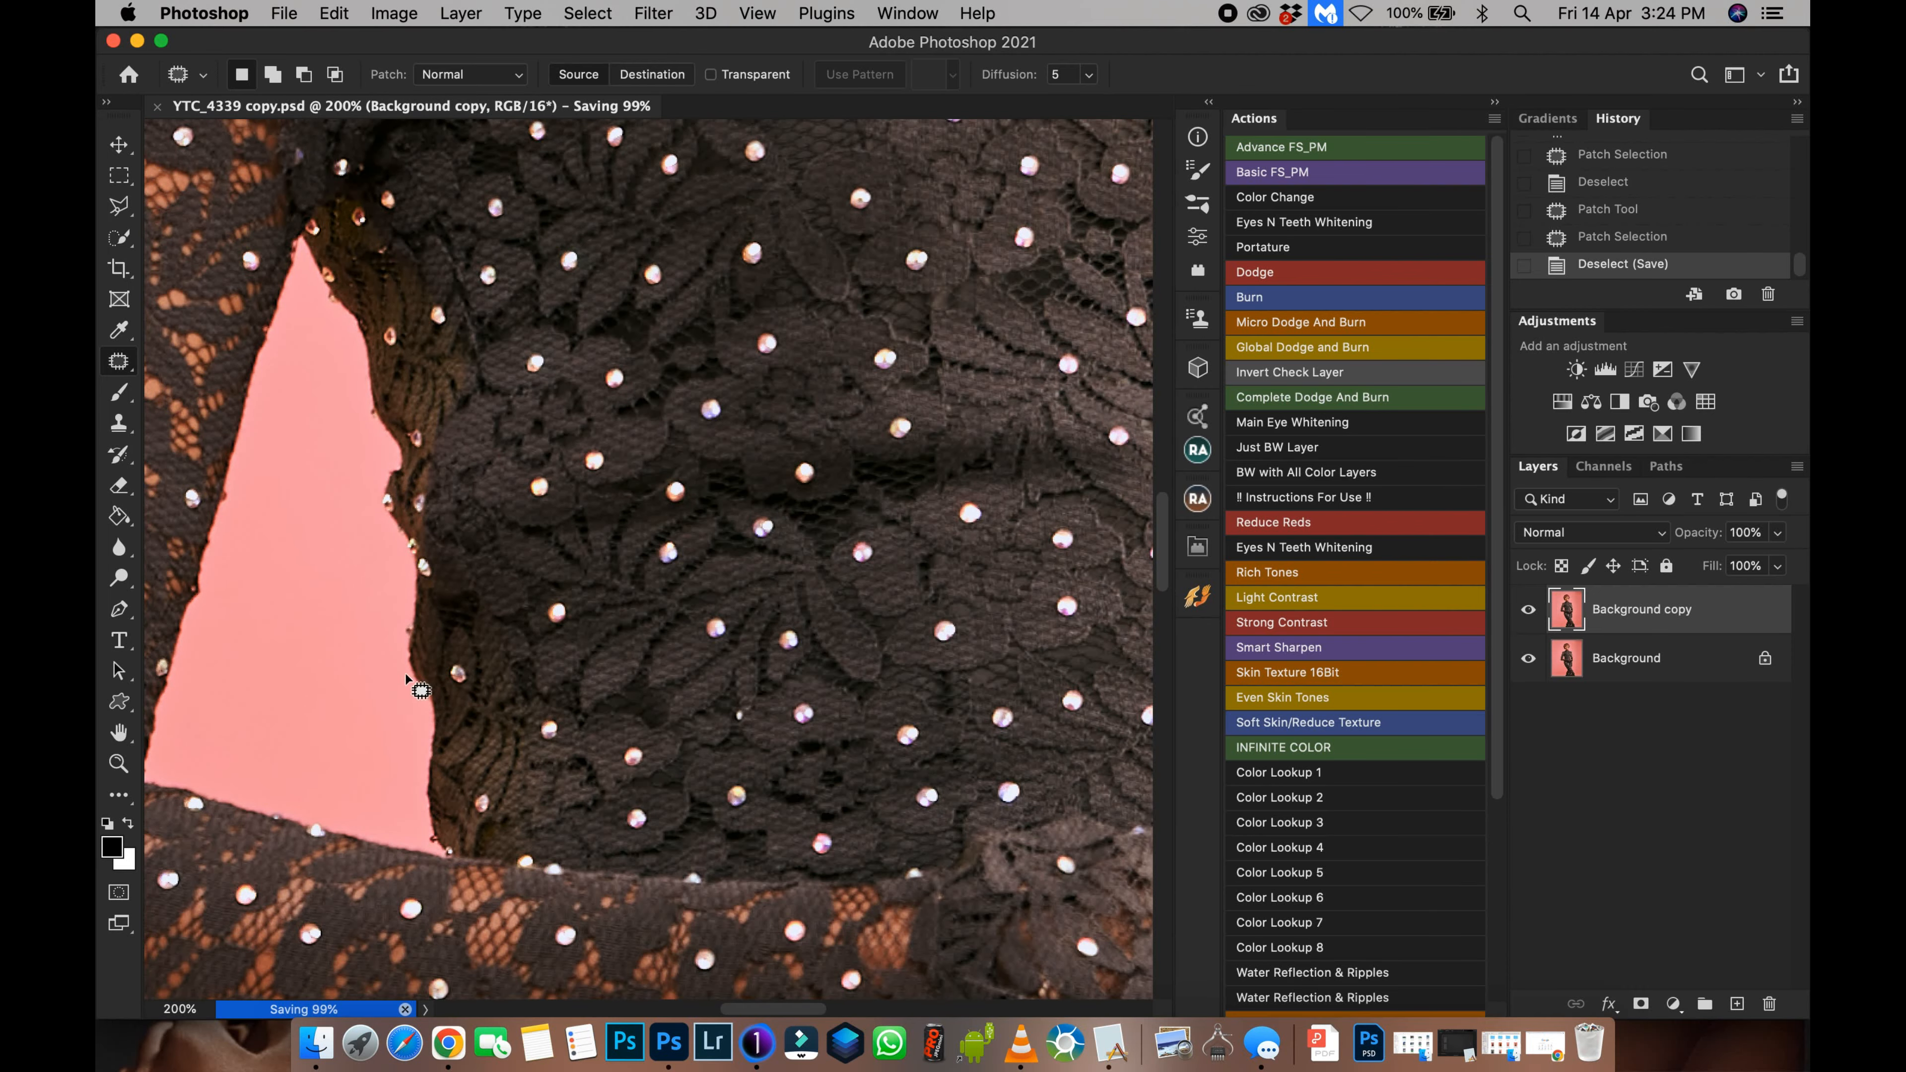
key("s")
left_click_drag(337, 677, 341, 677)
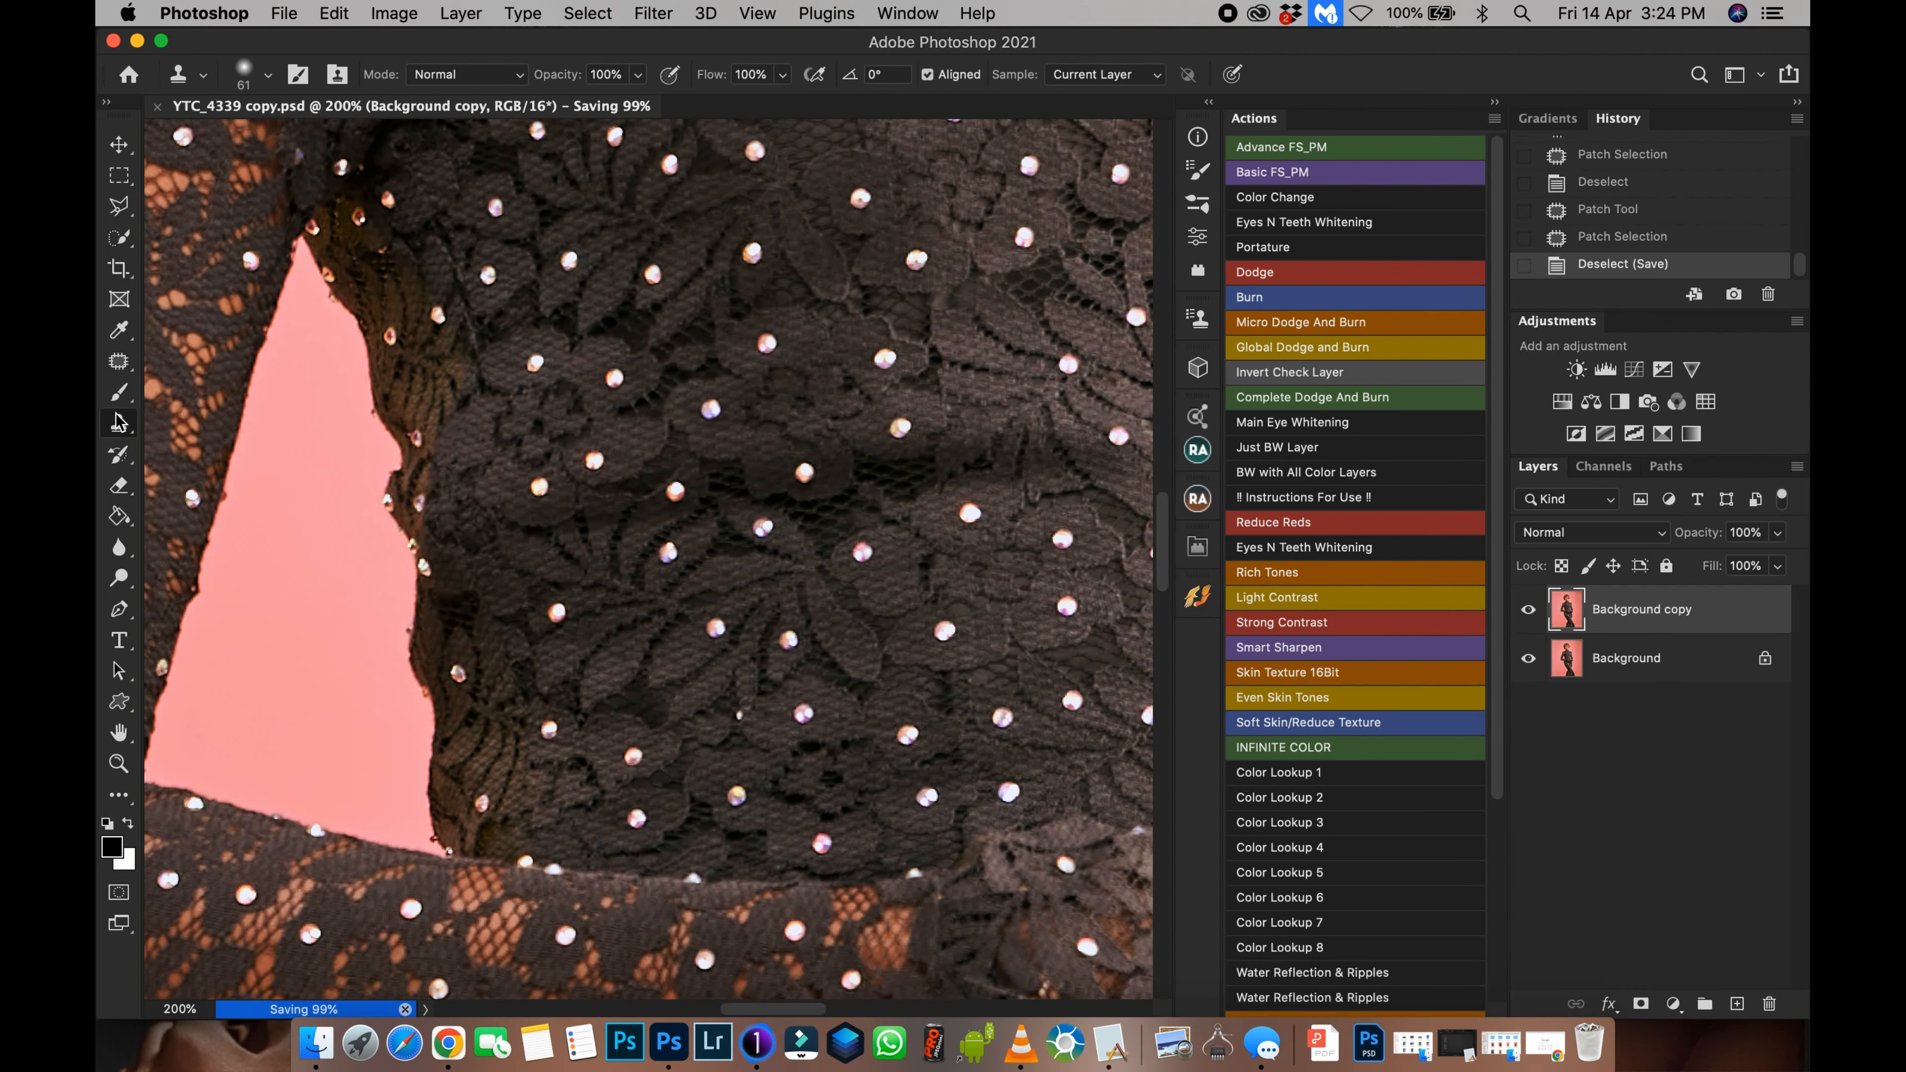
right_click(346, 617)
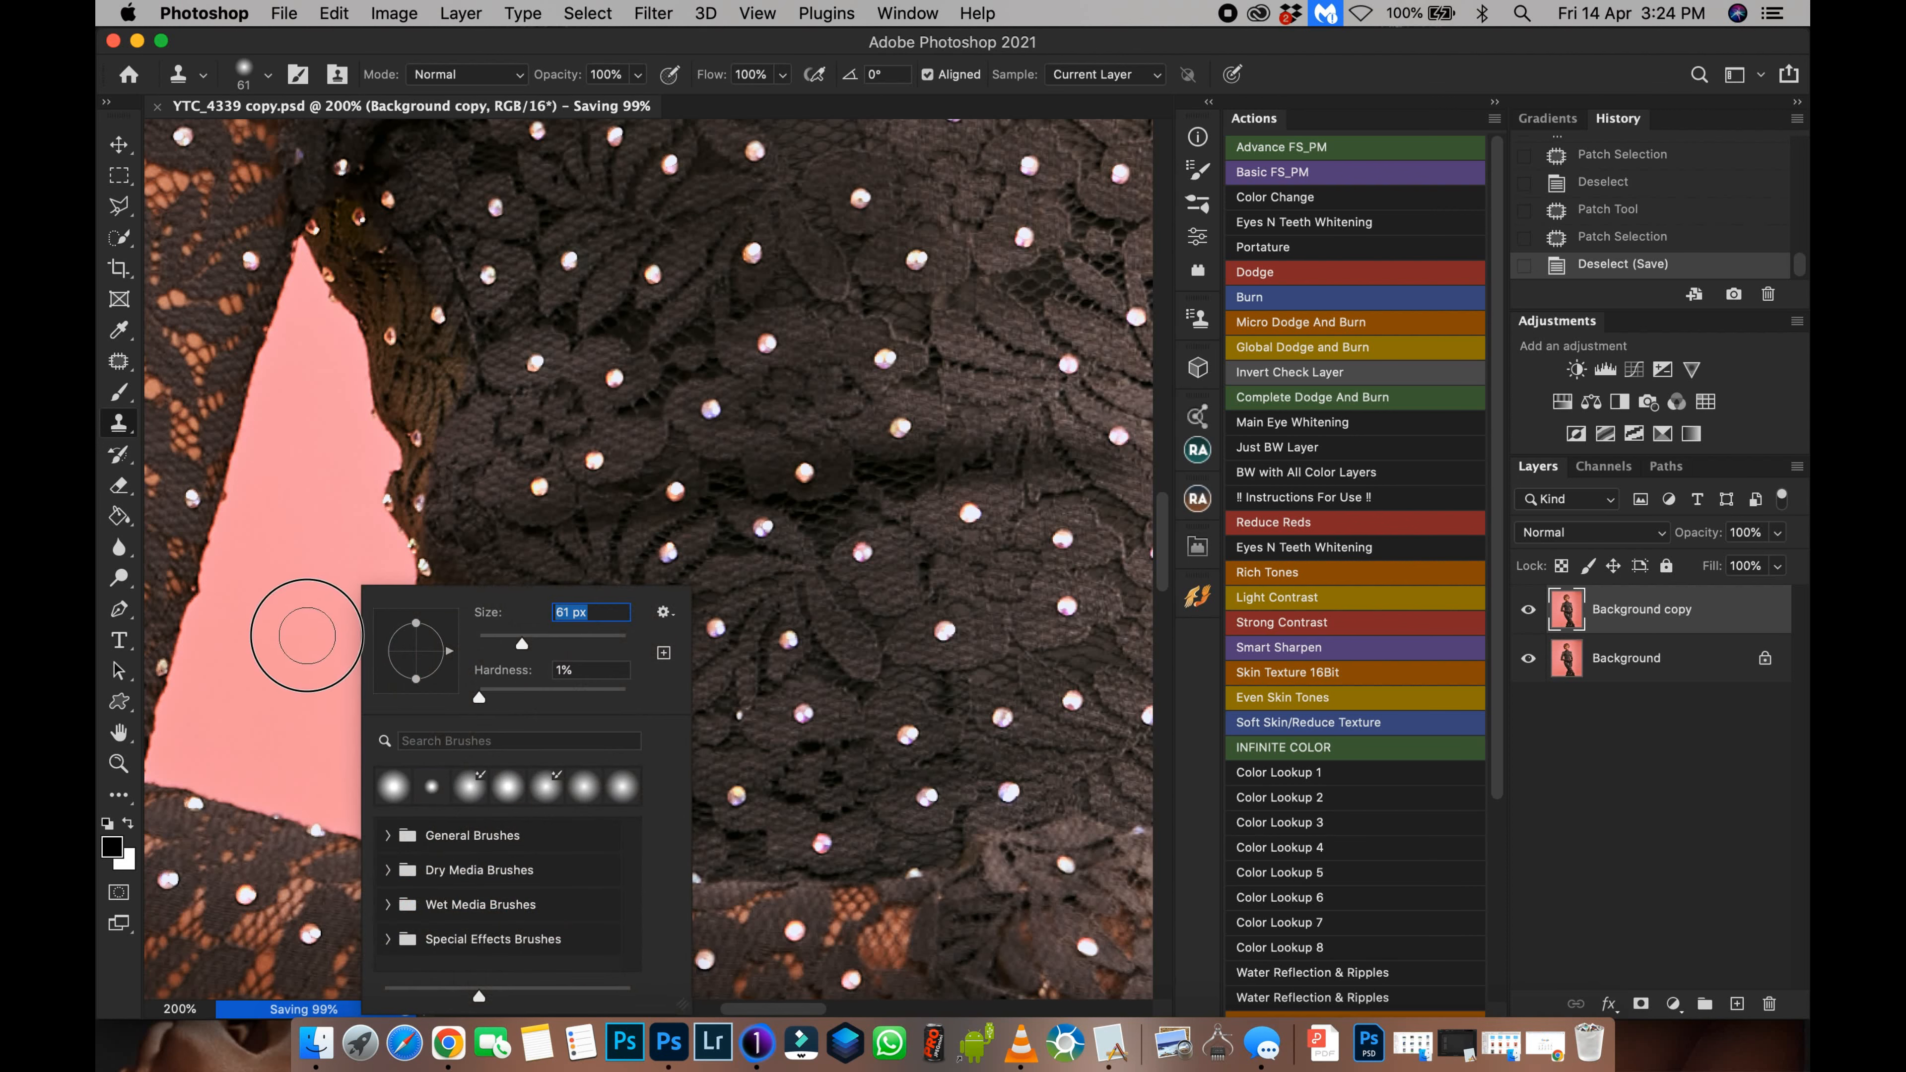
left_click(309, 647)
key("Return")
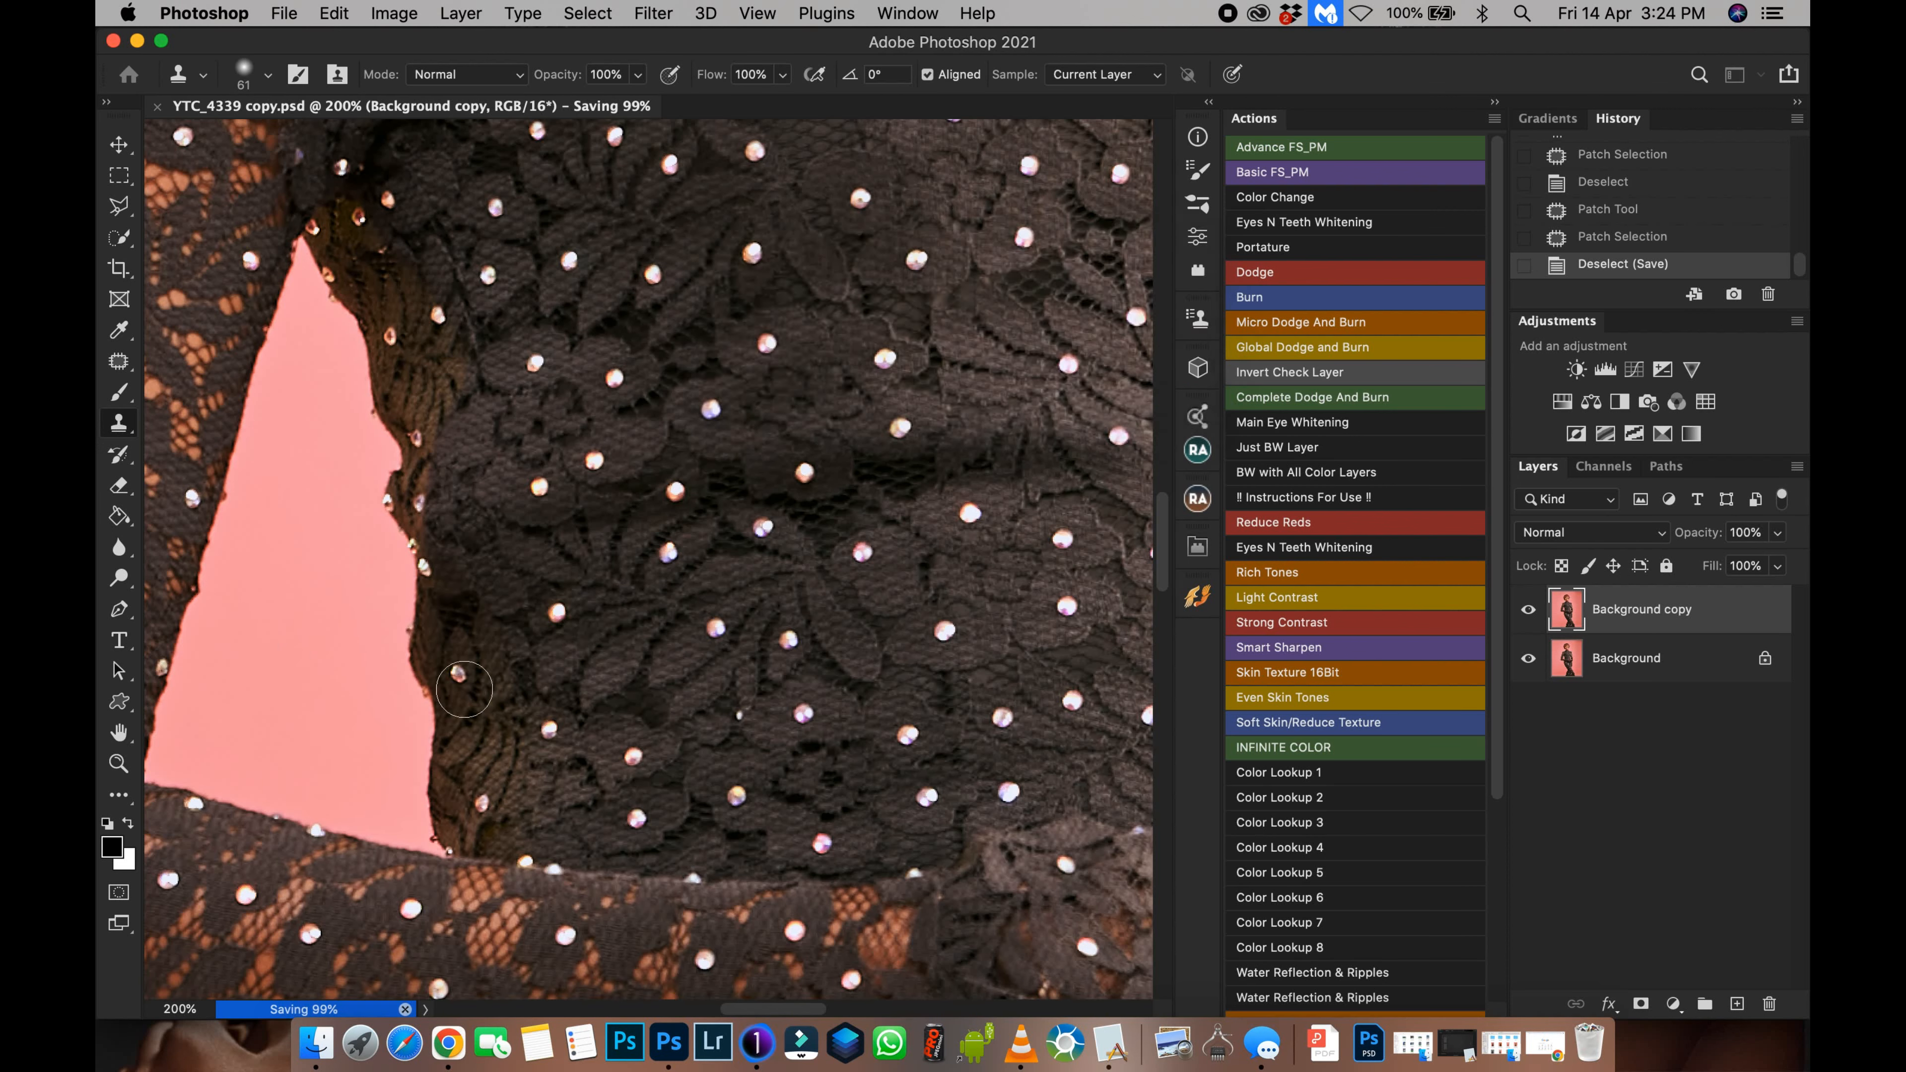
left_click(324, 750)
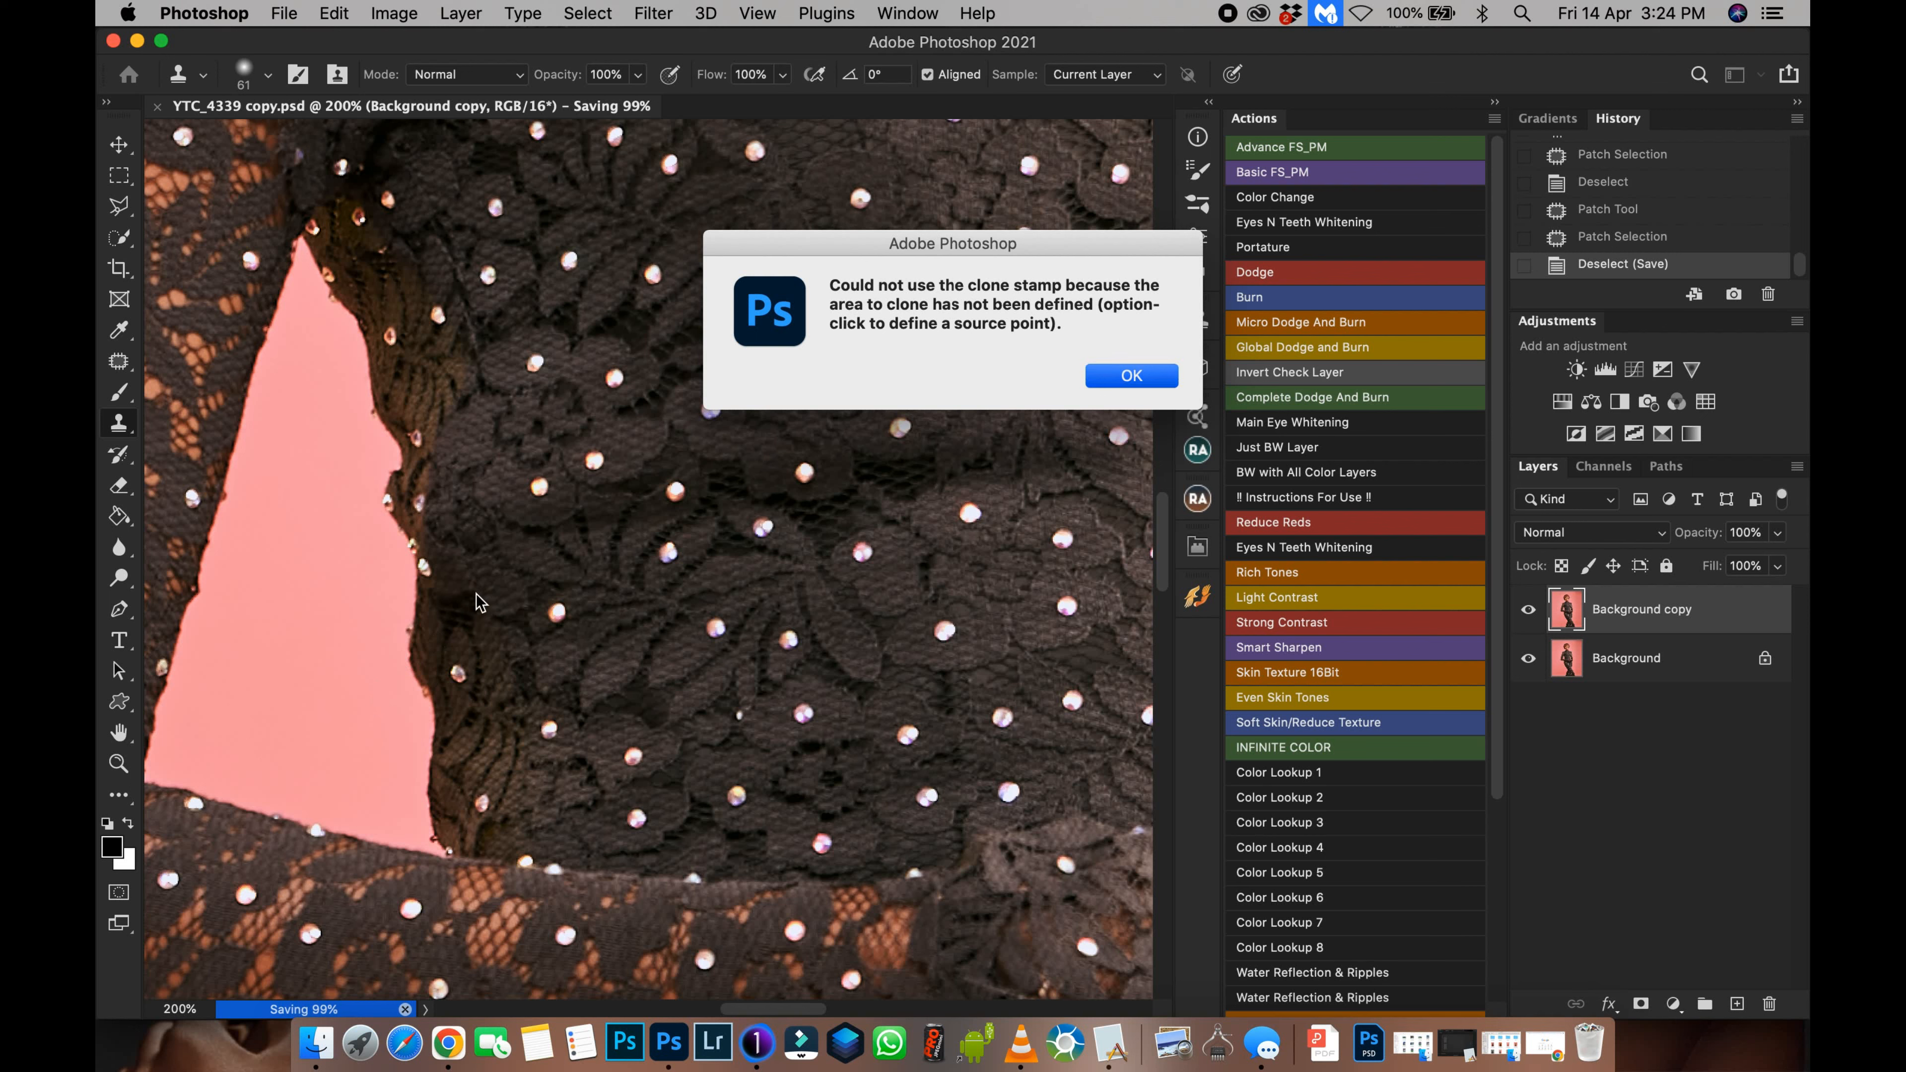
key("Return")
left_click(368, 709, "alt")
mouse_move(405, 675)
left_mouse_down()
mouse_move(383, 660)
mouse_move(375, 499)
mouse_move(391, 587)
mouse_move(357, 383)
left_mouse_up()
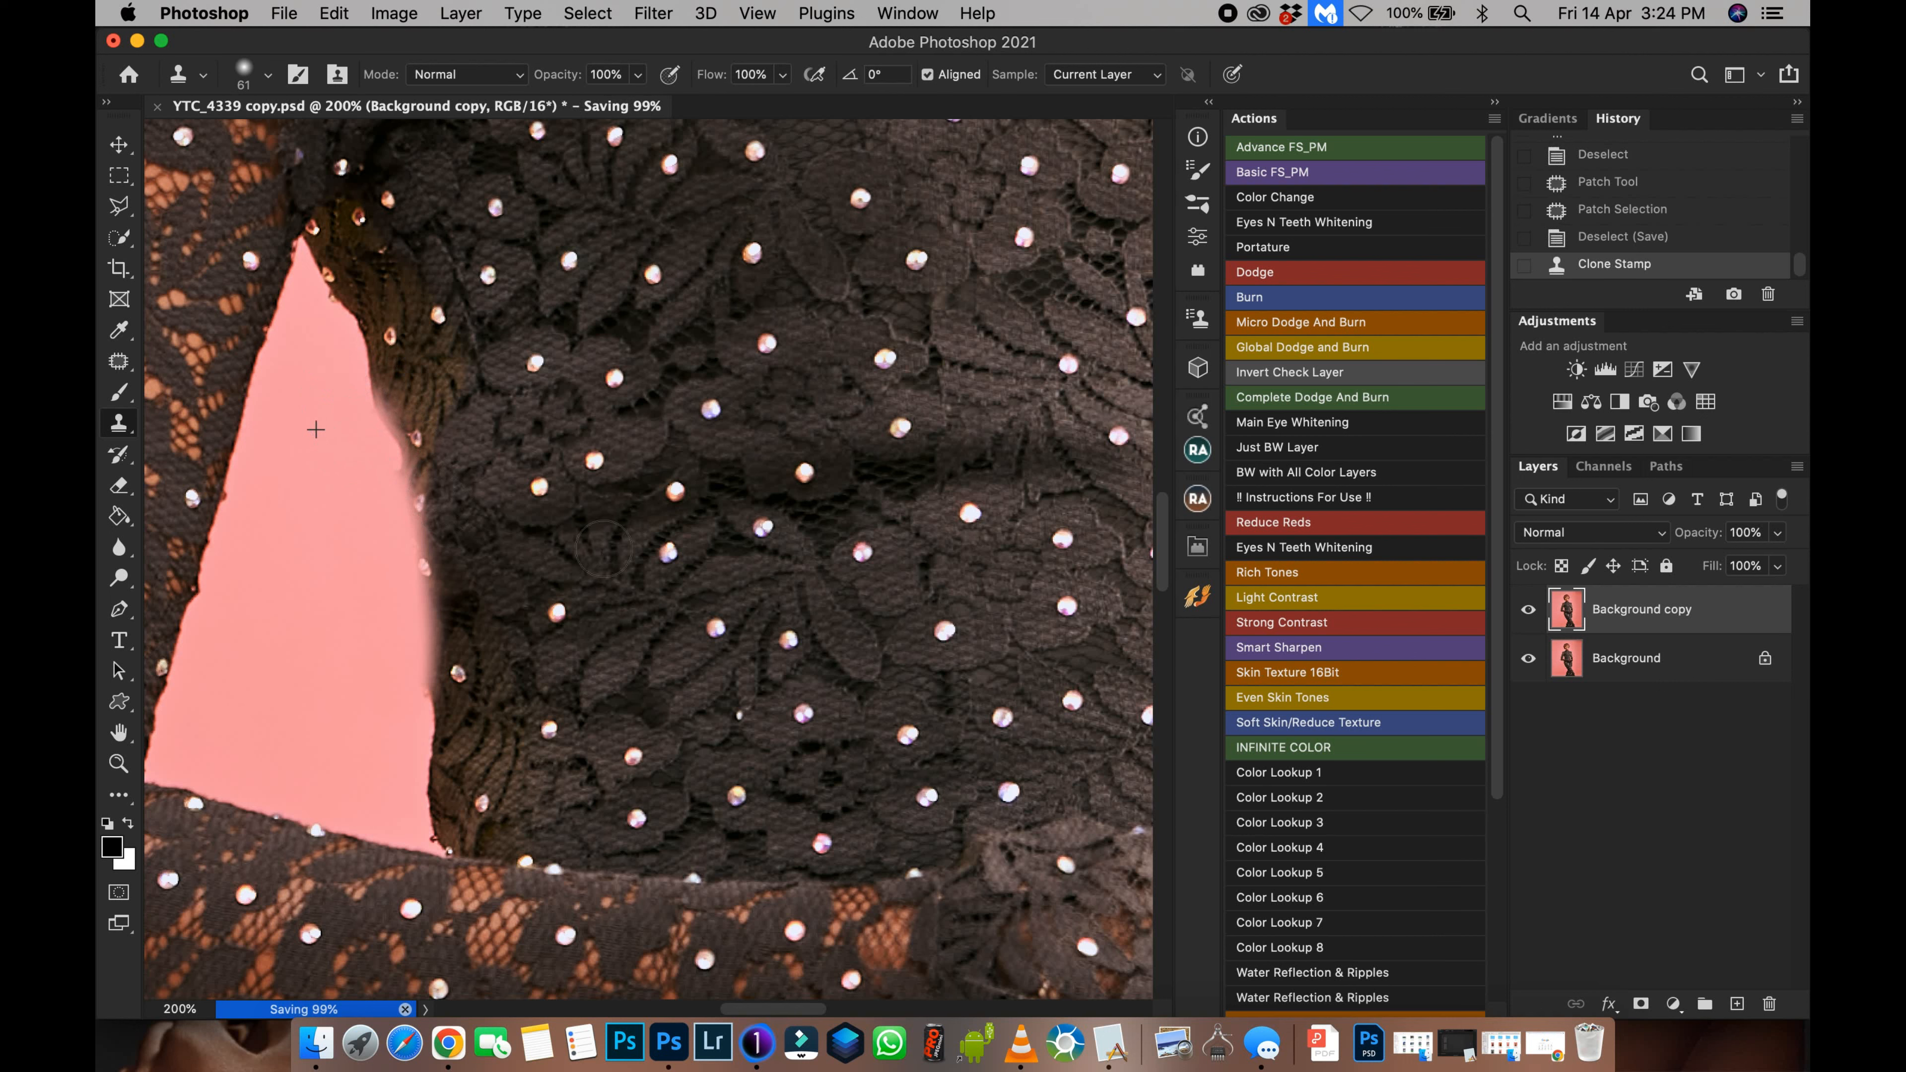
key("super+z")
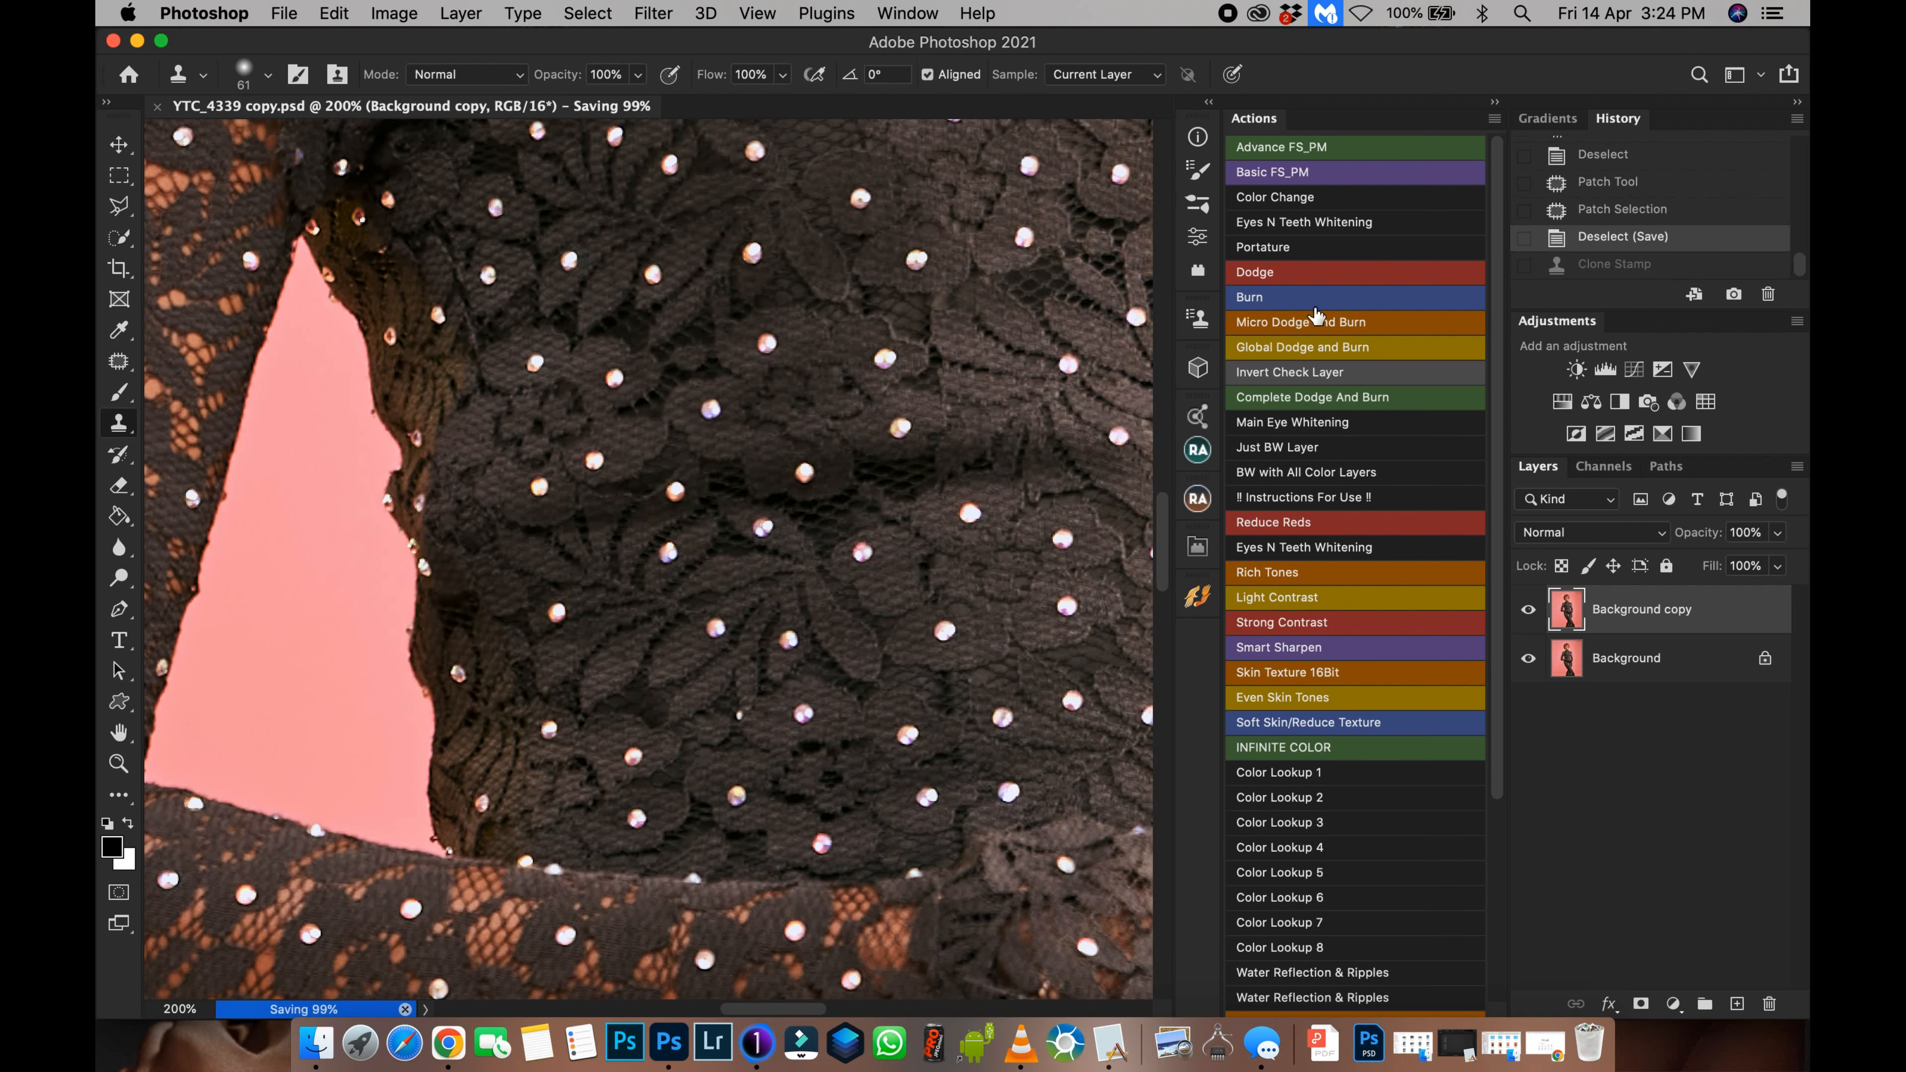
key("super+z")
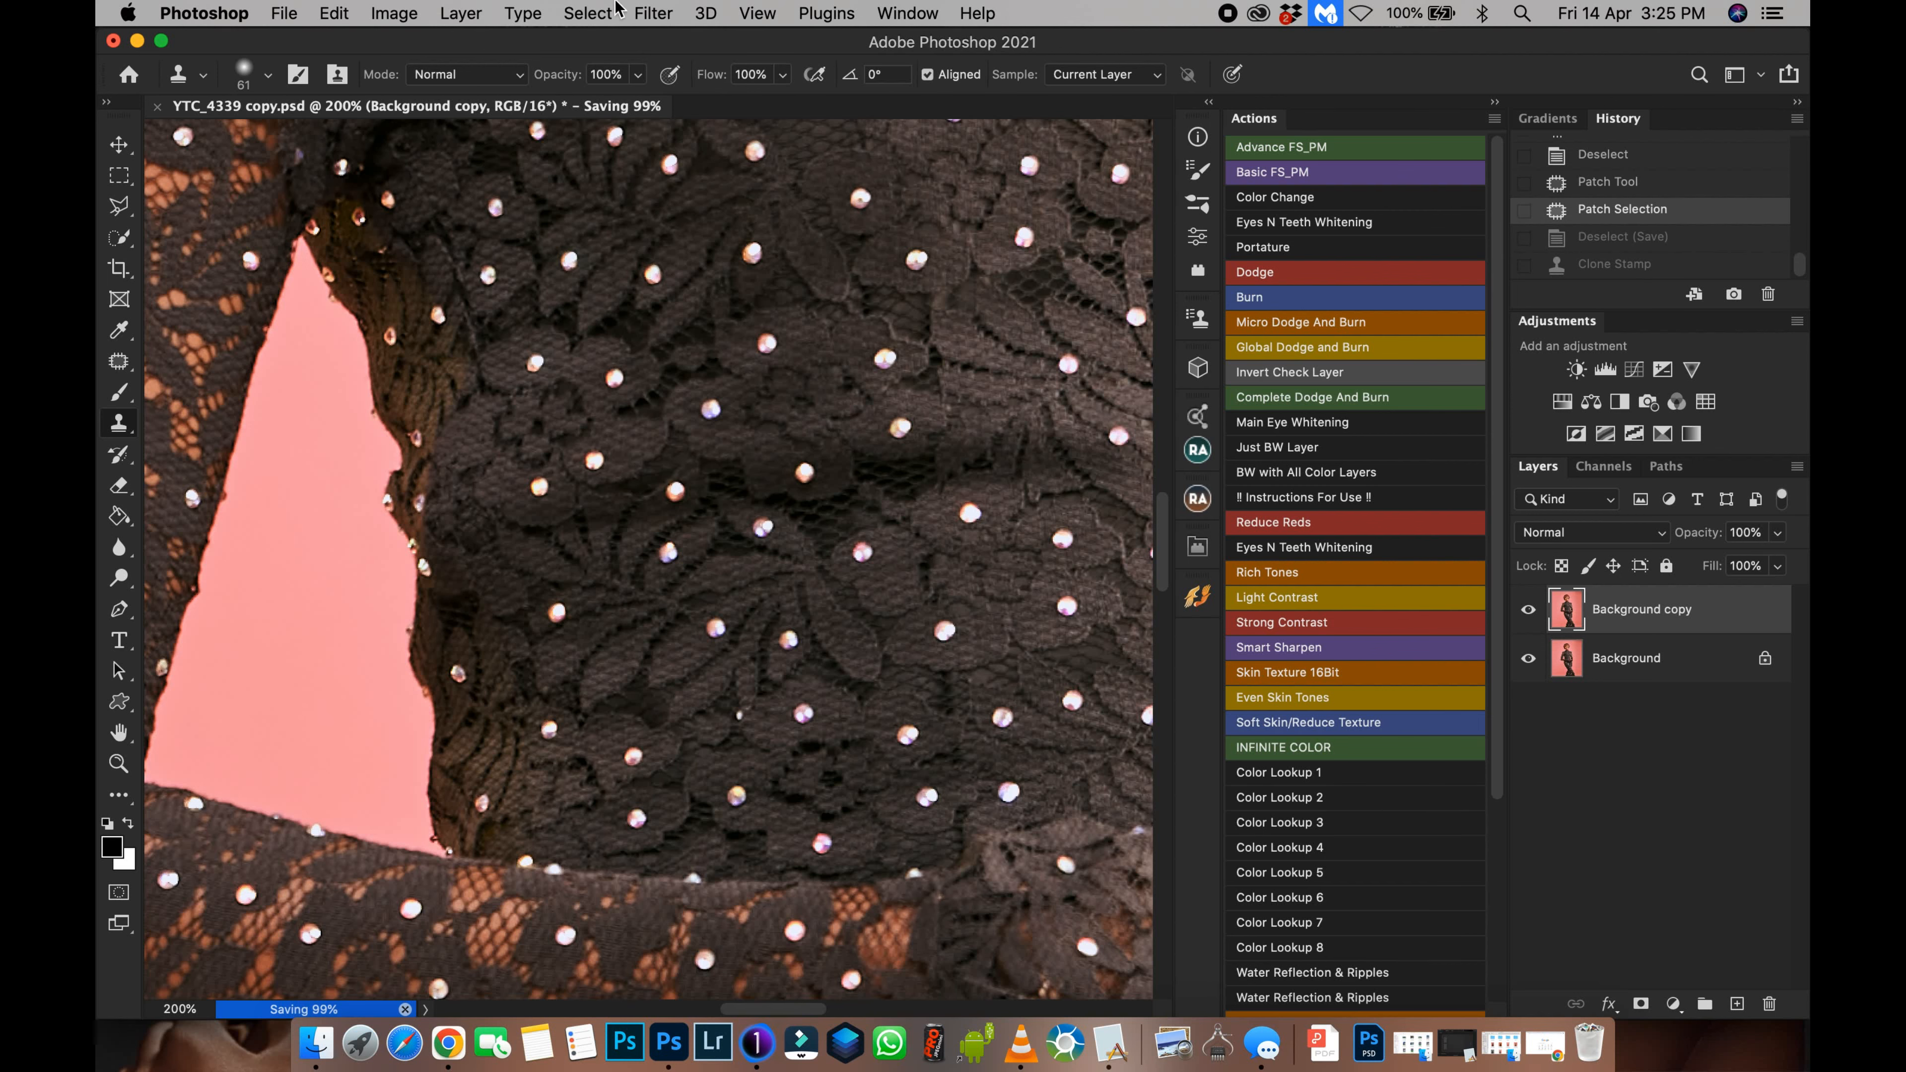
key("super+minus")
key("super+minus")
key("super+minus")
key("super+minus")
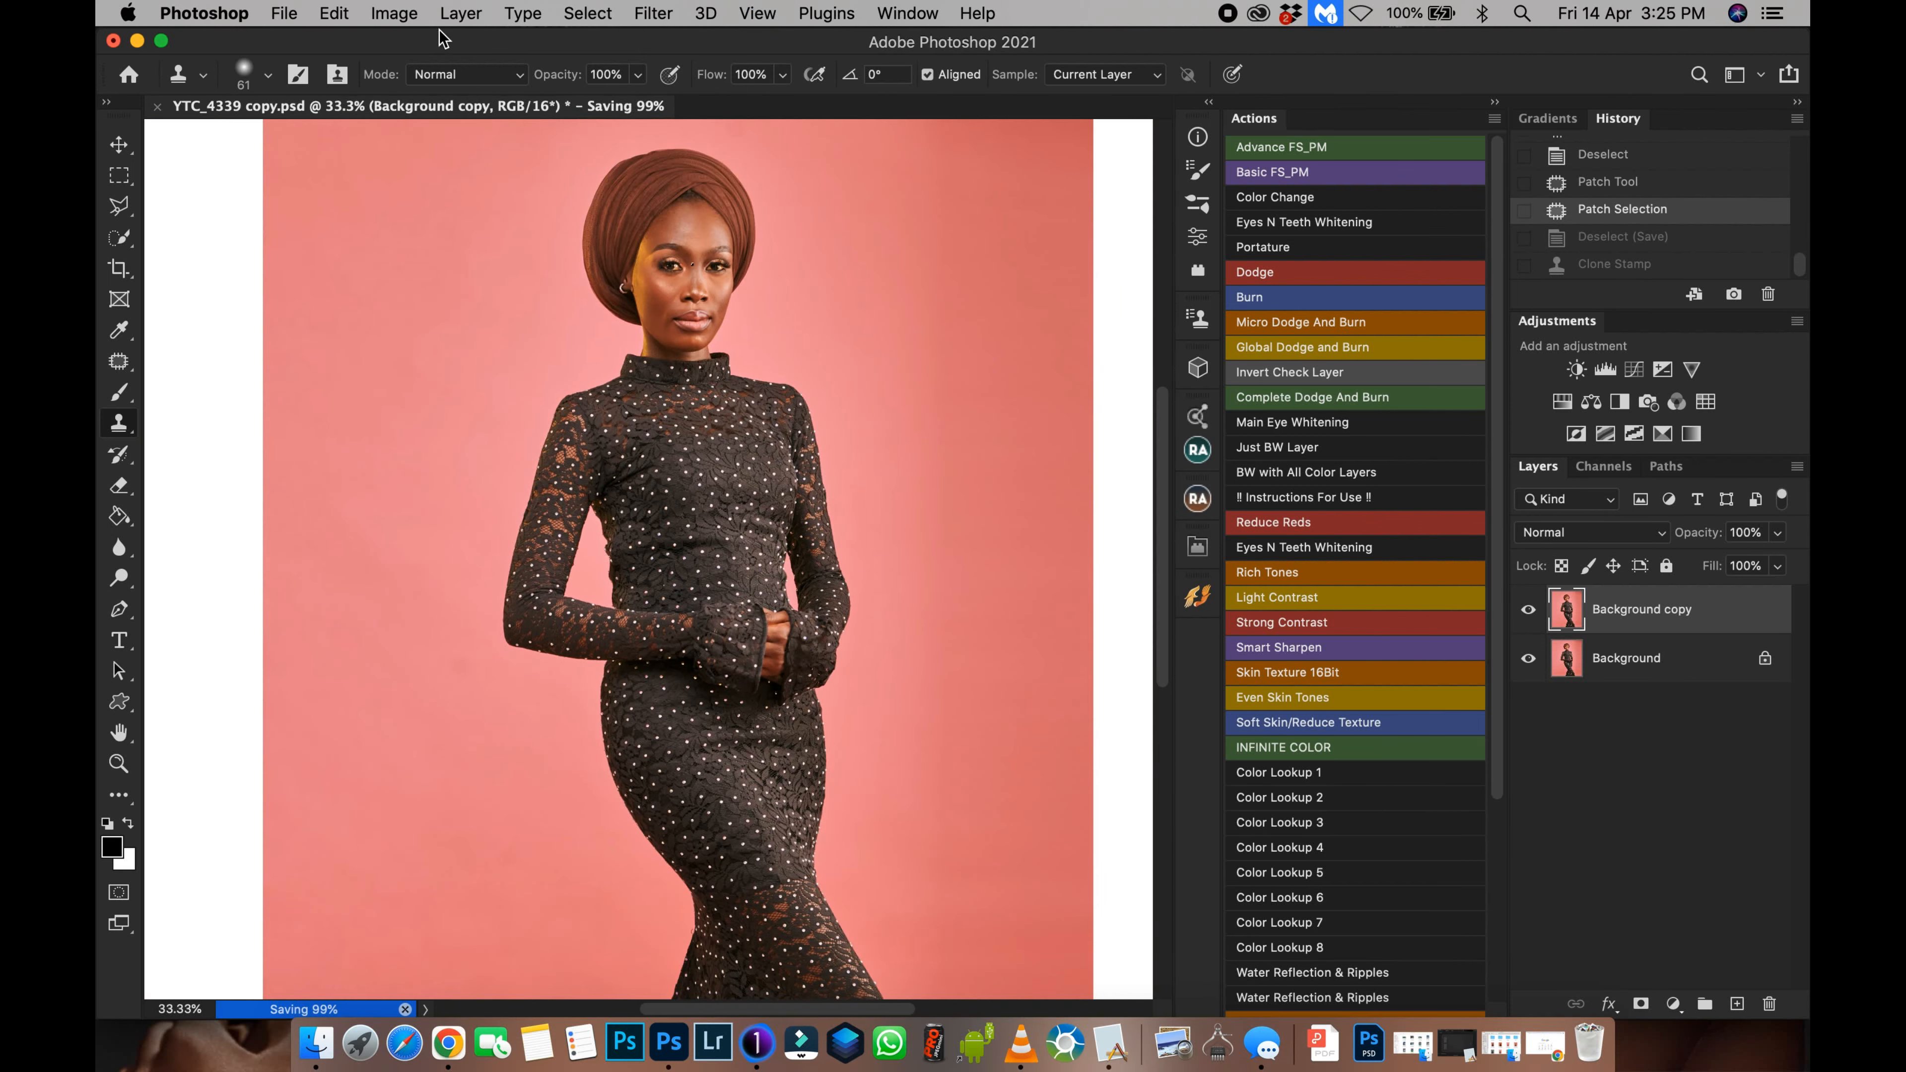
left_click(653, 13)
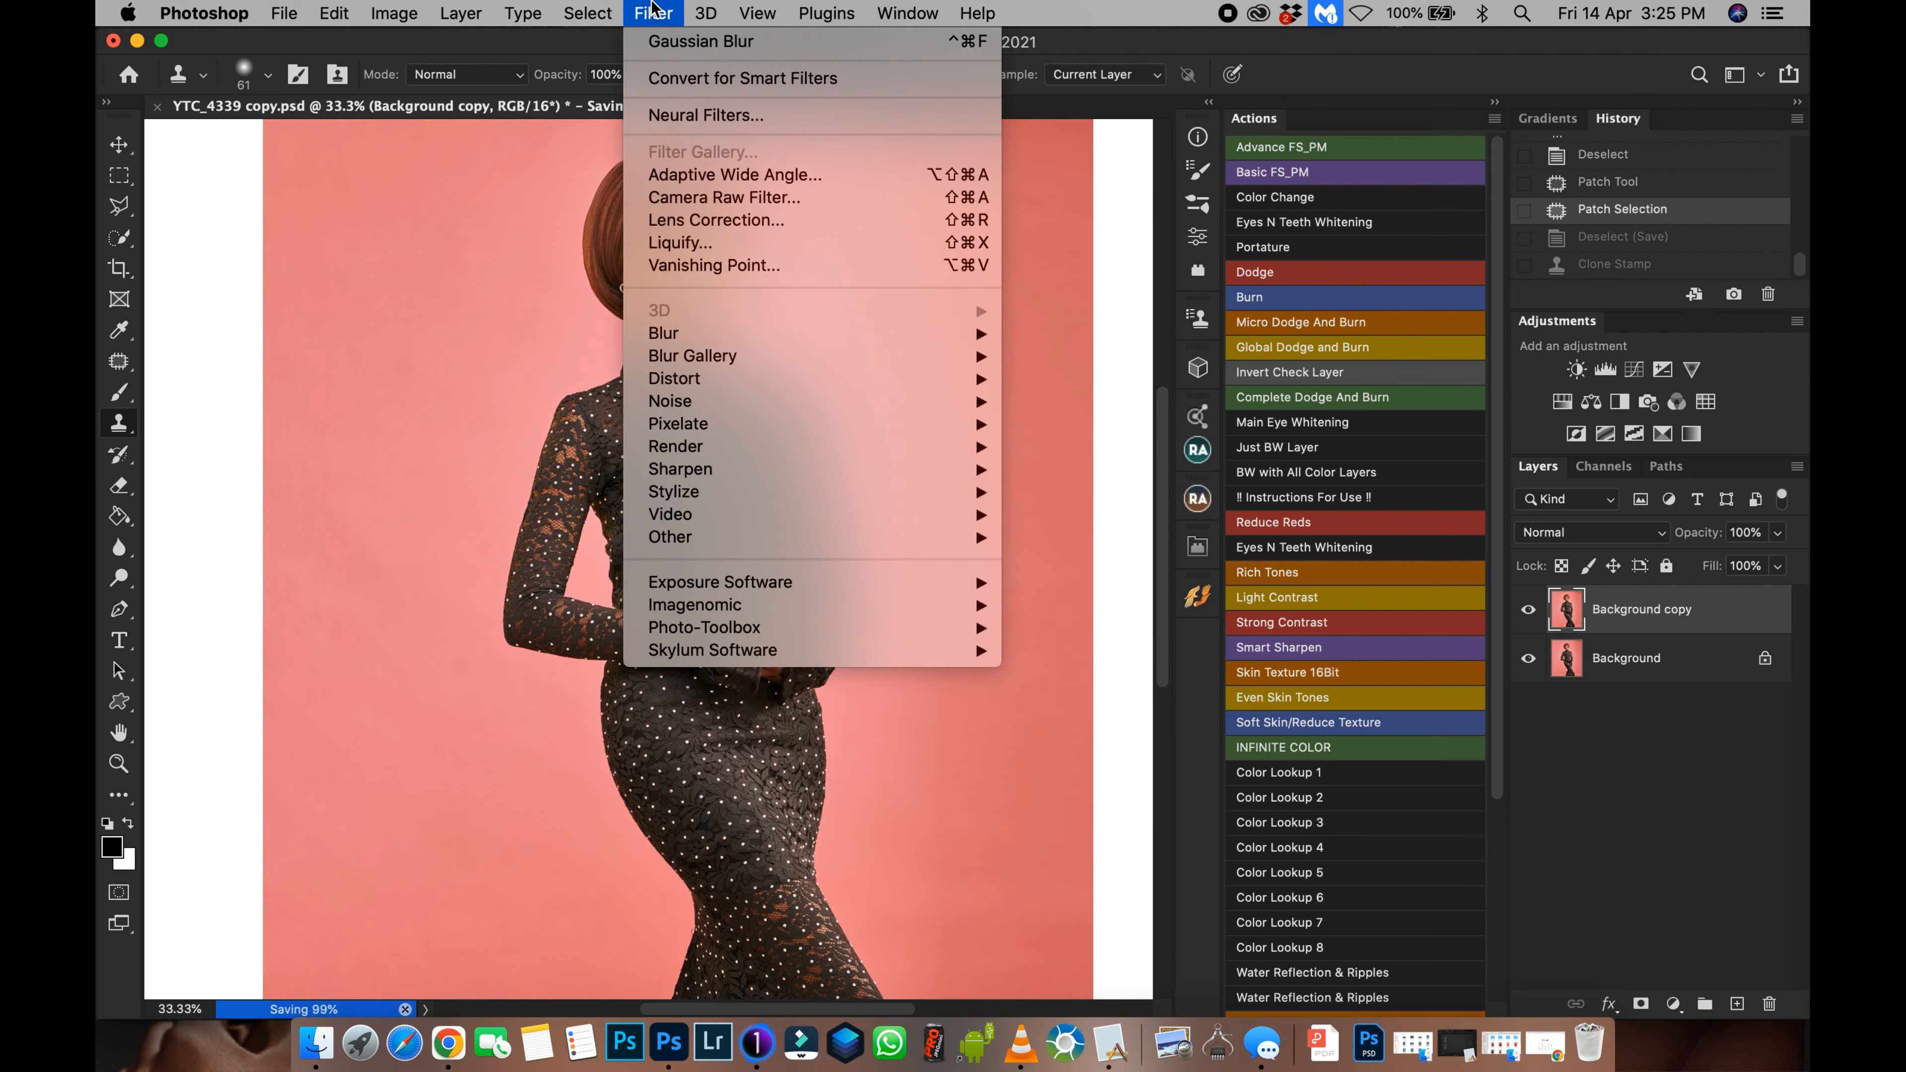
left_click(680, 242)
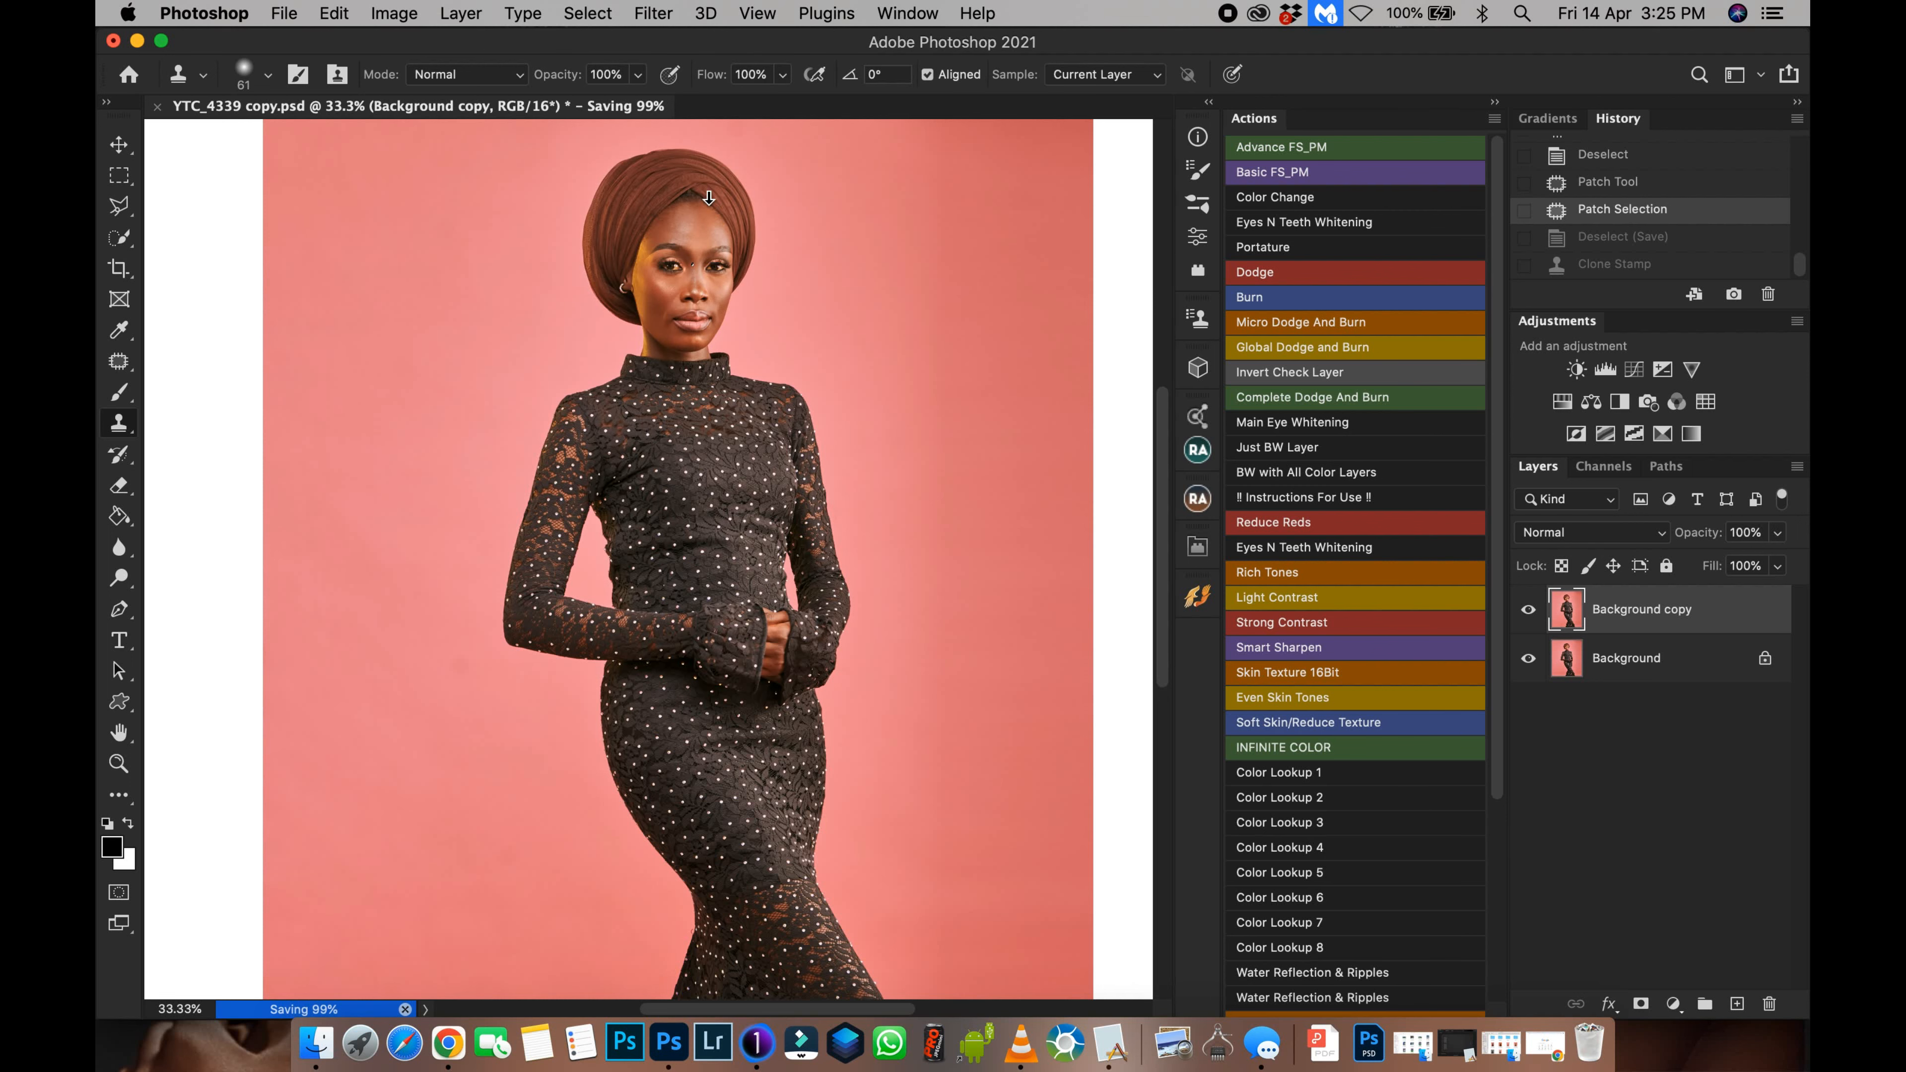
key("super+equal")
key("super+equal")
key("super+equal")
key("super+equal")
key("super+equal")
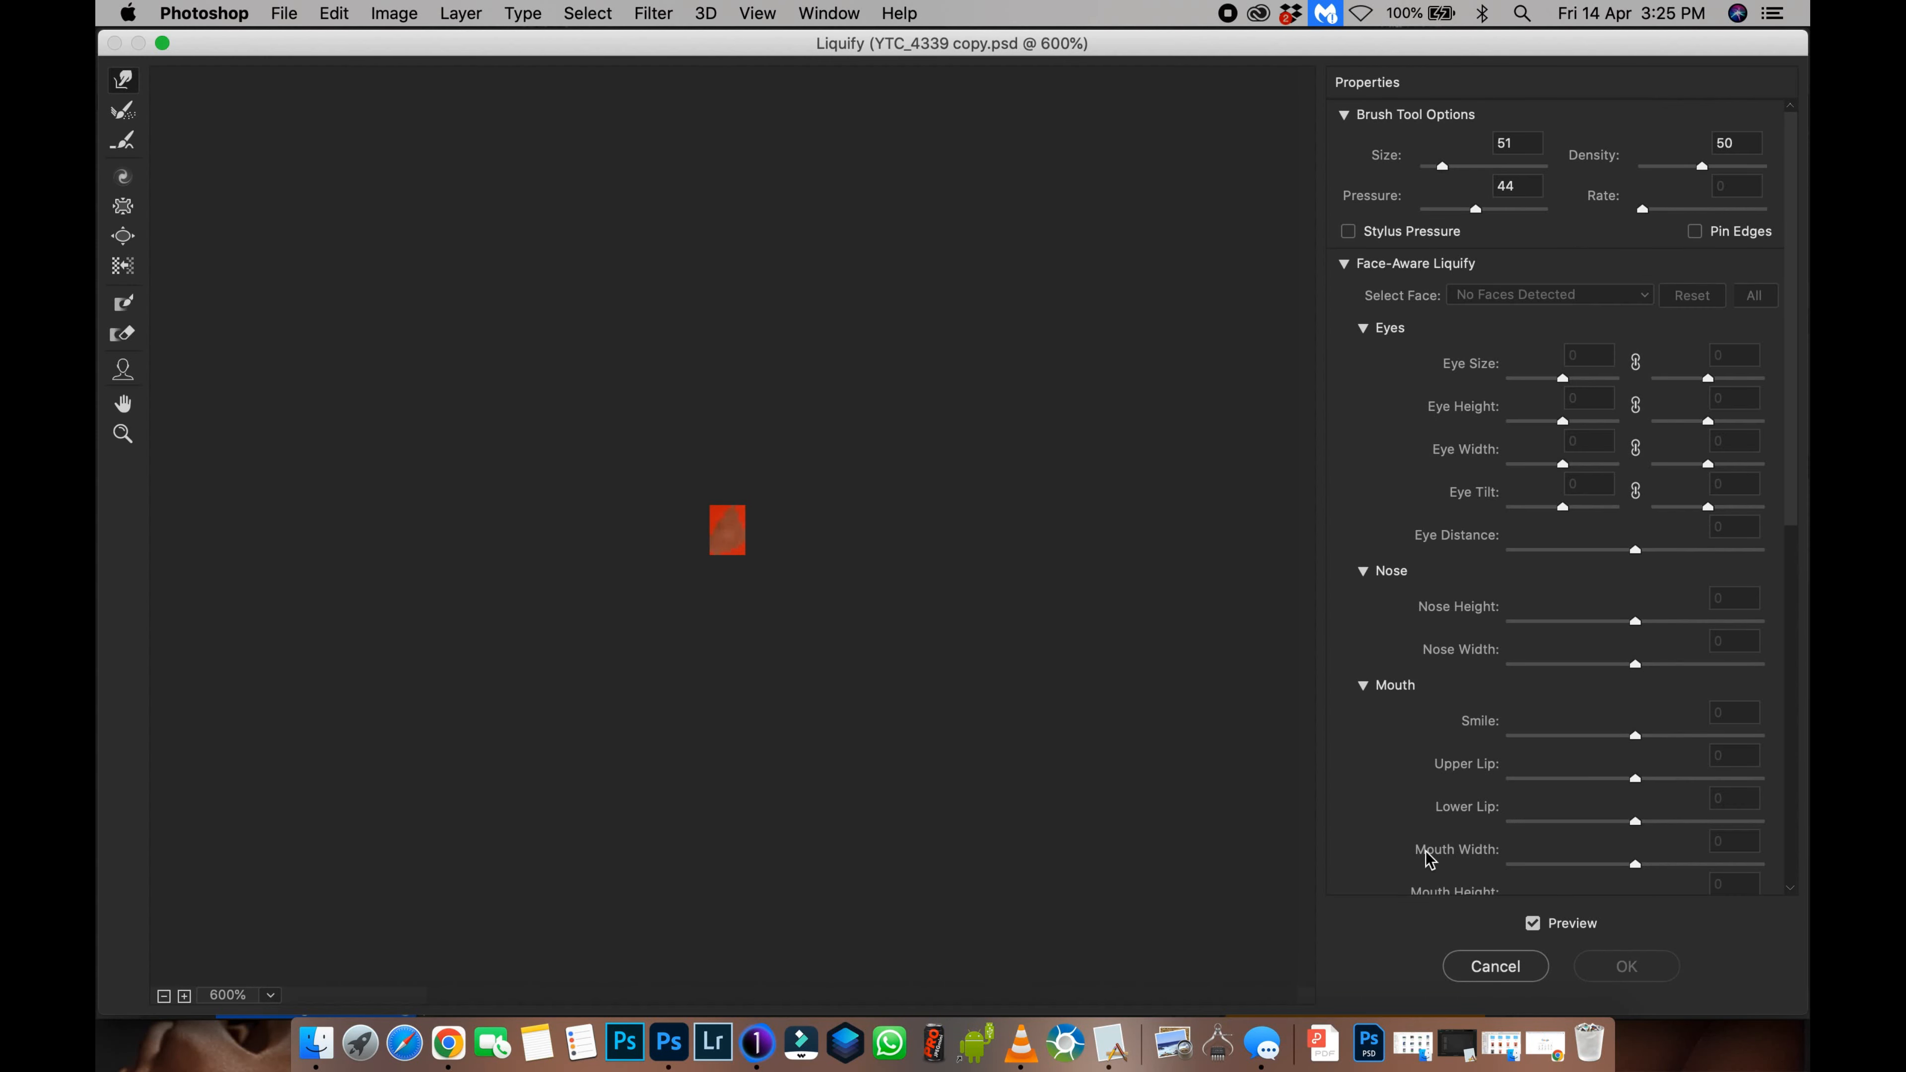
left_click(1493, 964)
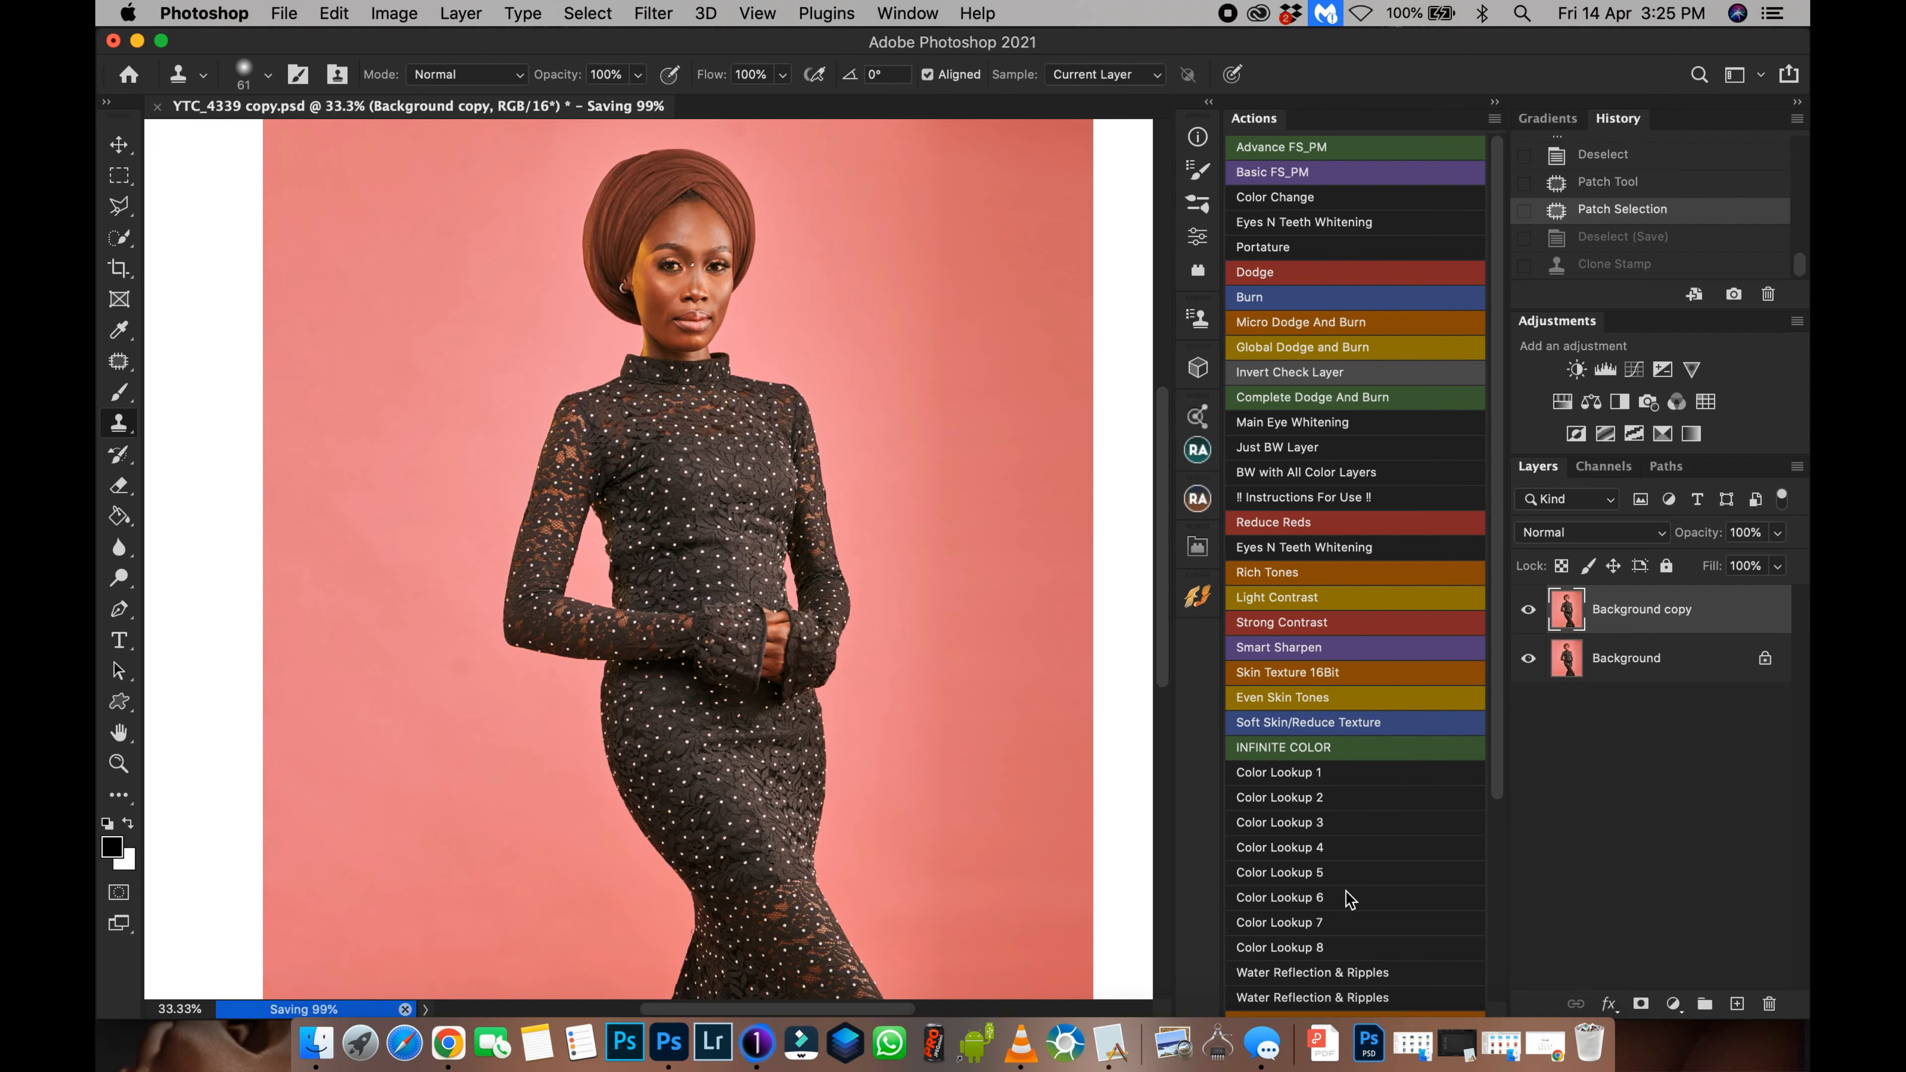
Step: Clear the active selection and open the Background copy layer in the Liquify filter
key("super+d")
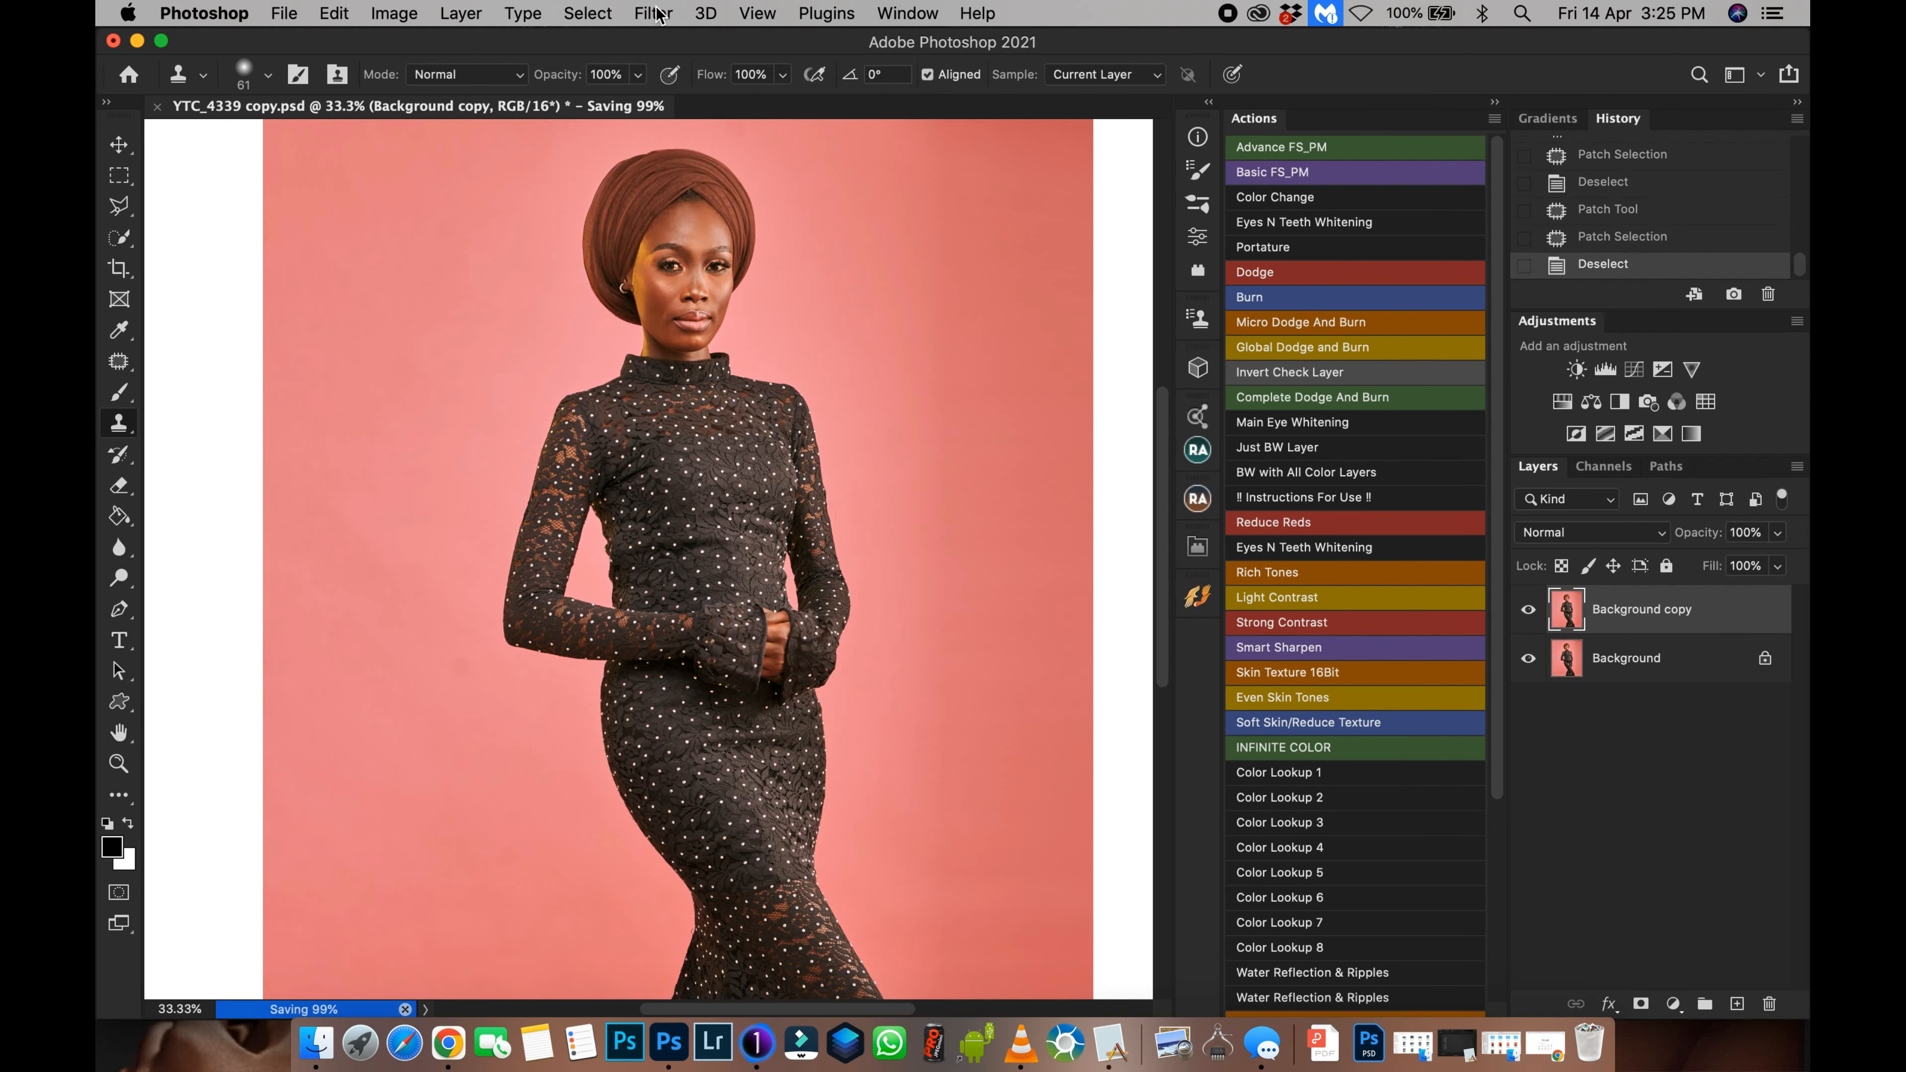
left_click(652, 13)
left_click(654, 15)
left_click(663, 13)
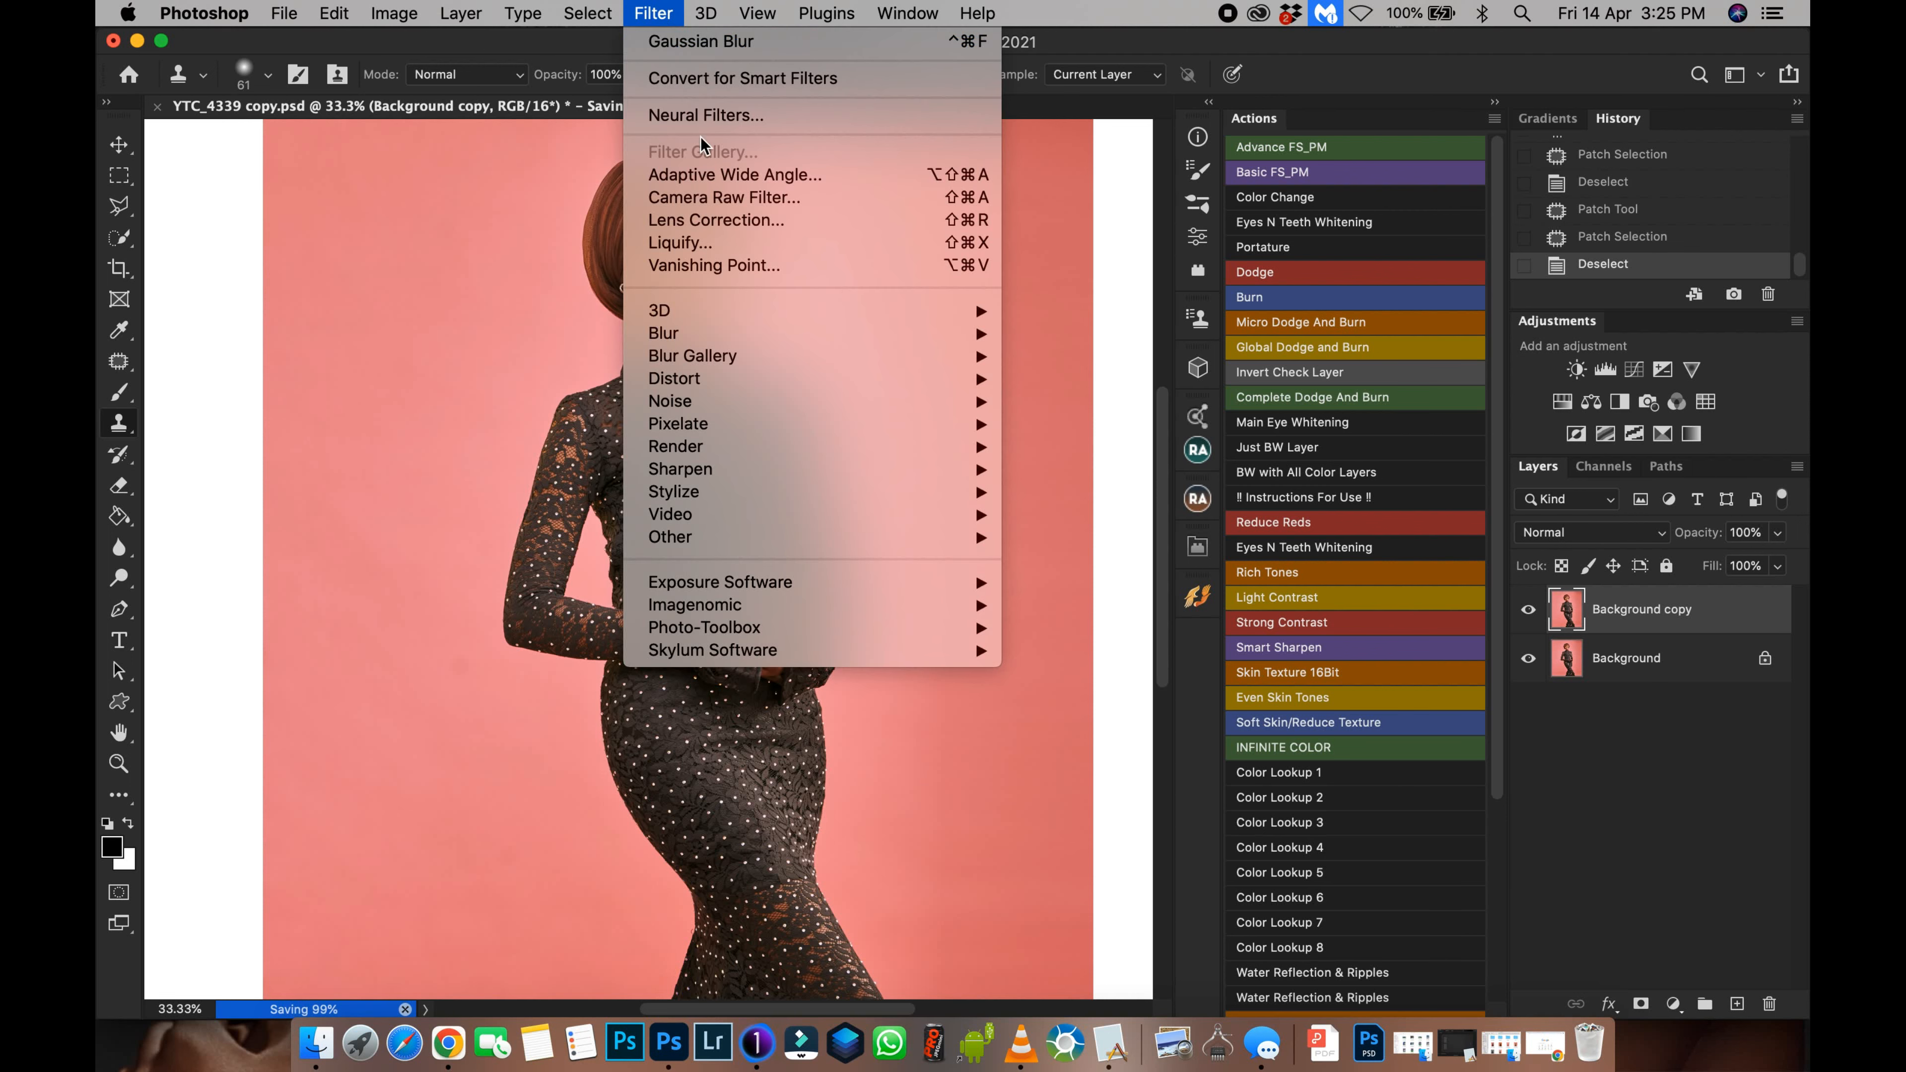
left_click(734, 243)
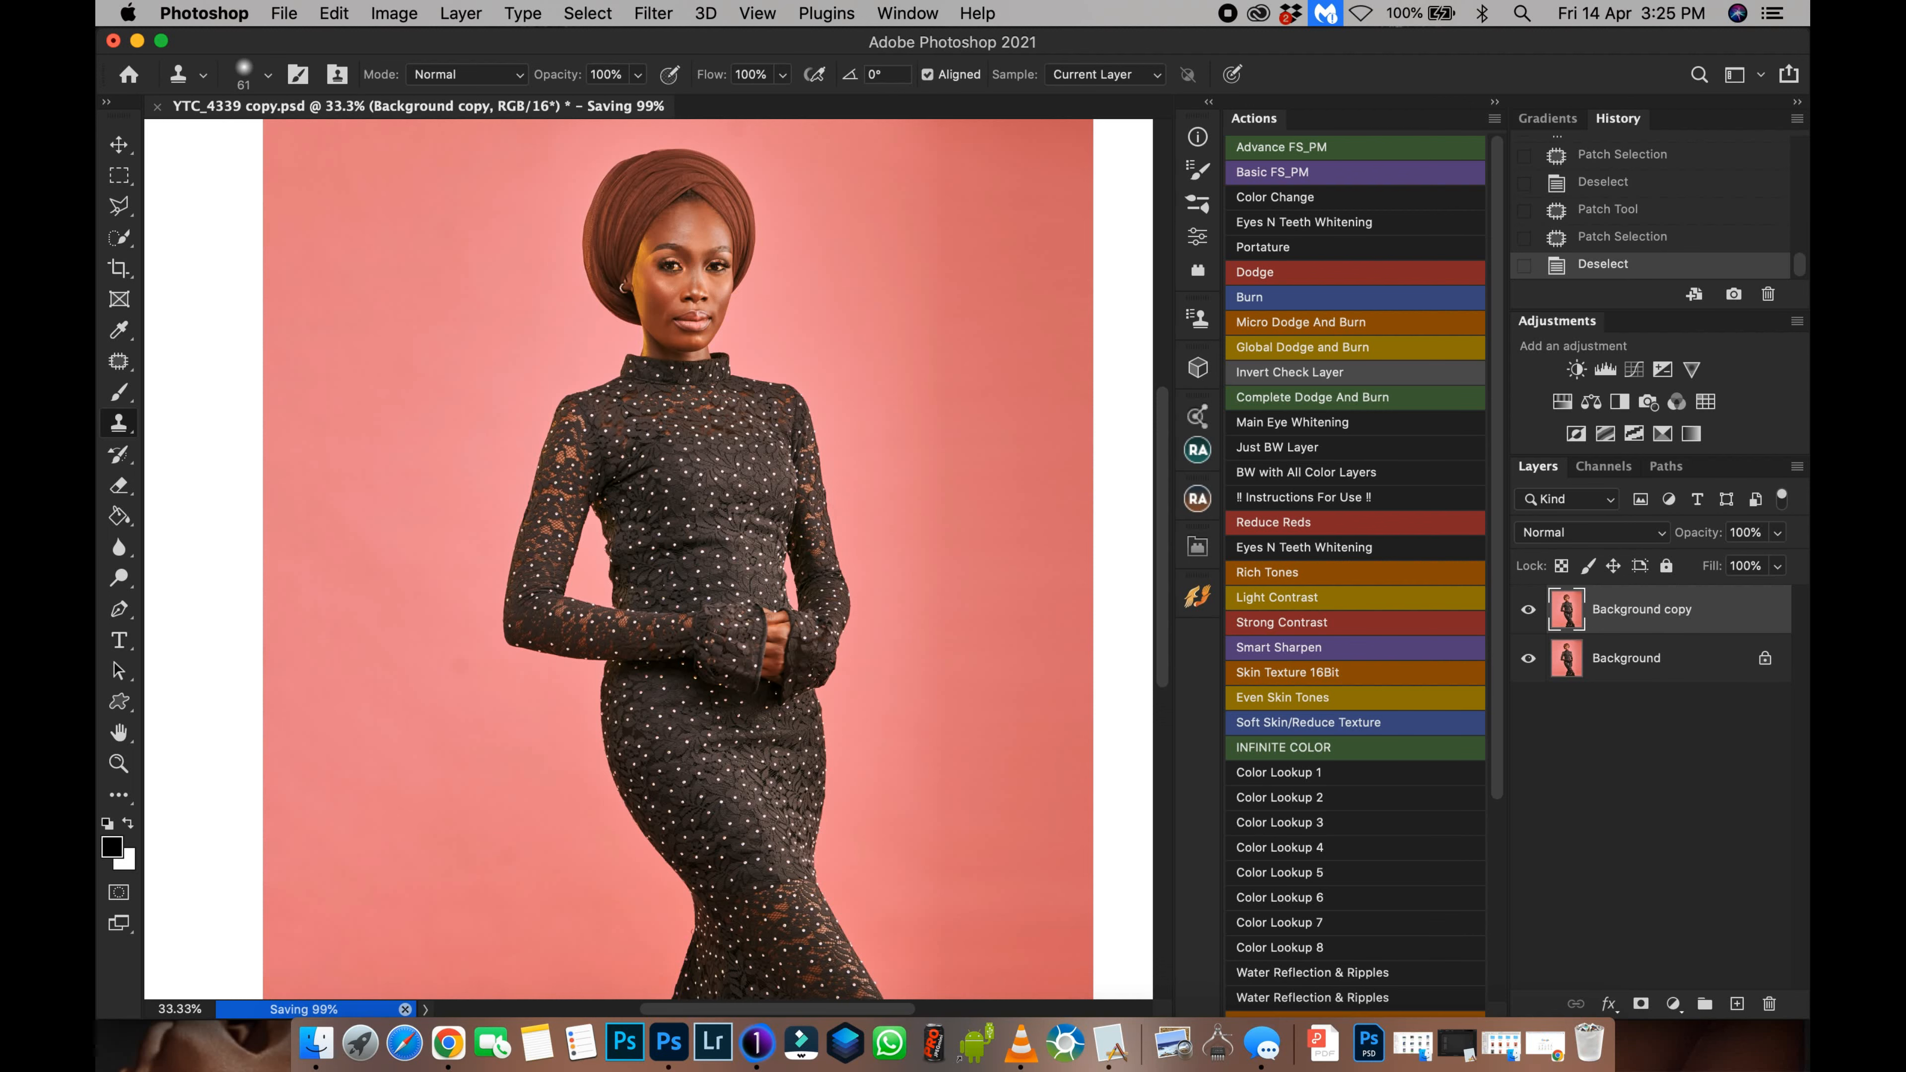
key("shift+super+x")
Step: Set the Forward Warp brush to size 81 and pressure 36 at the dress's left waist edge, viewed at 100%
key("super+equal")
key("super+equal")
key("super+equal")
key("super+equal")
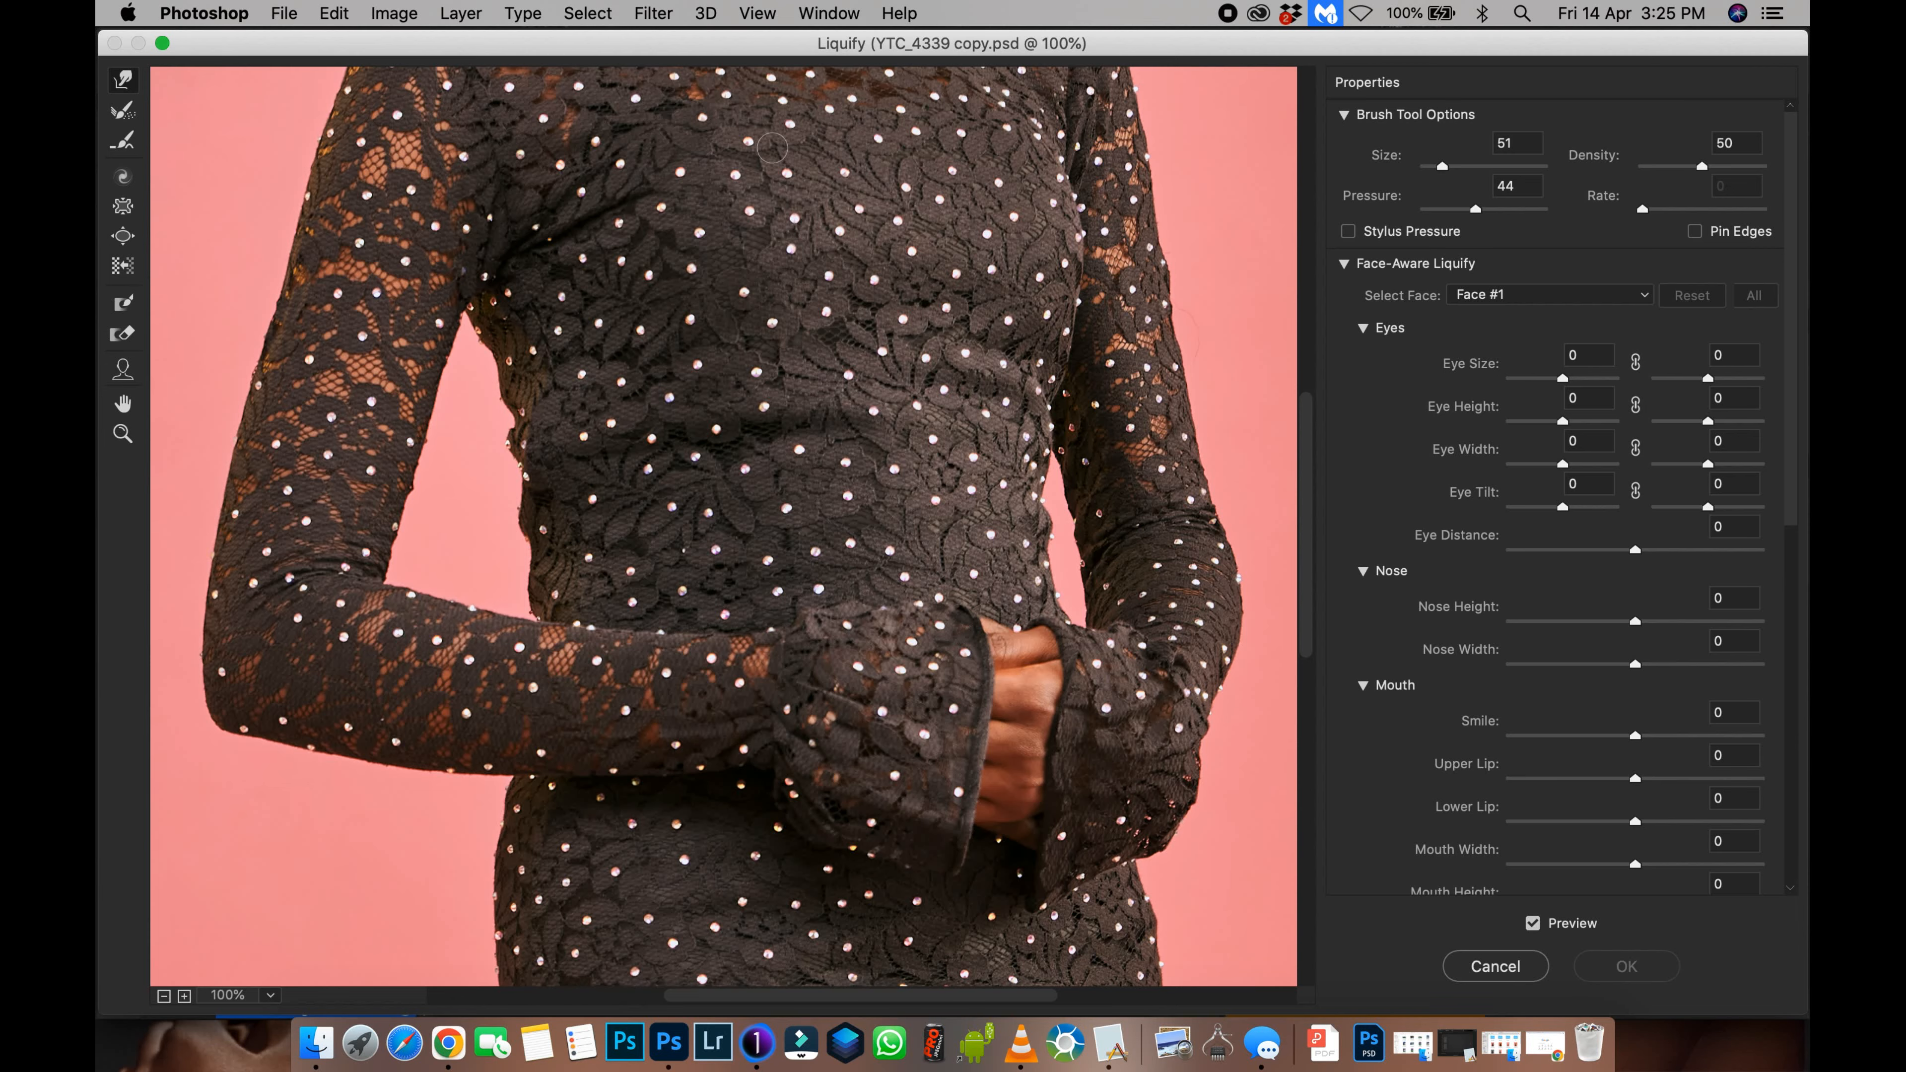
key("super+minus")
key("super+minus")
key("super+equal")
key("super+equal")
key("super+equal")
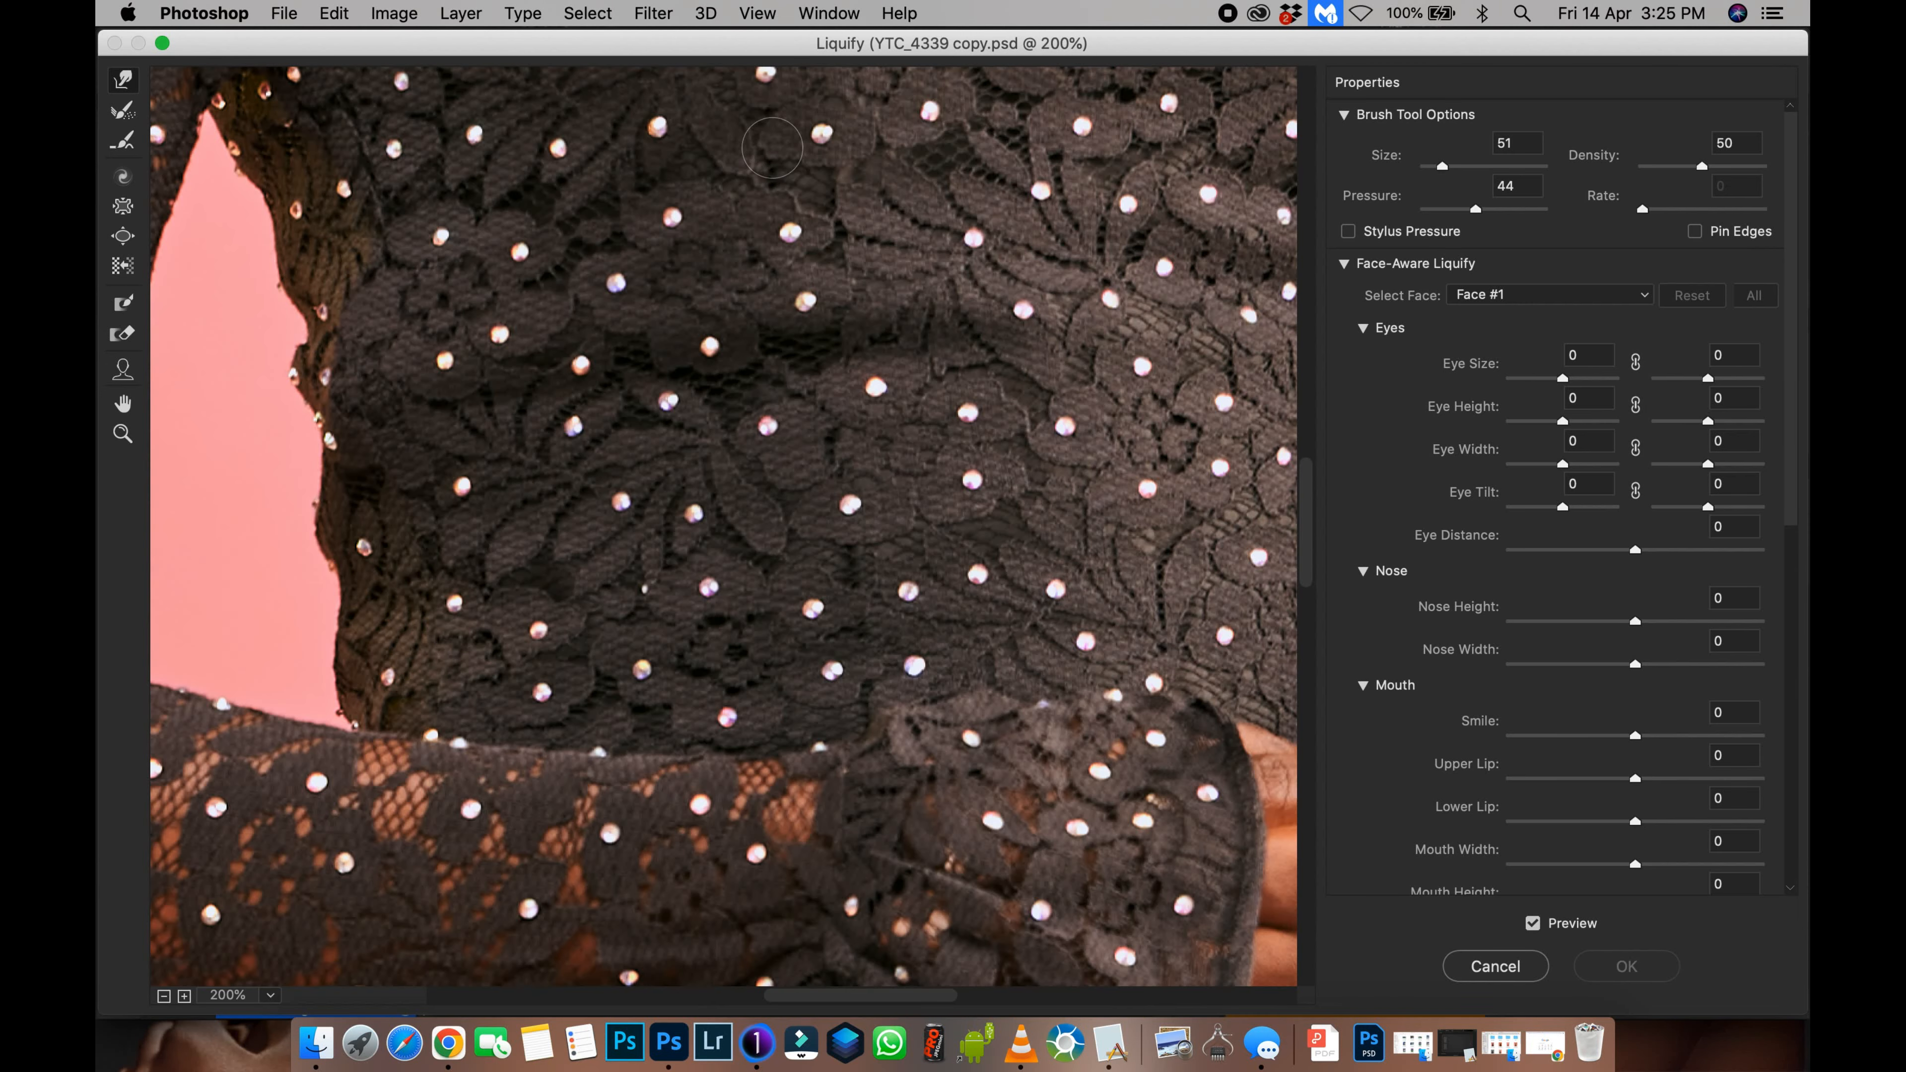
key("super+minus")
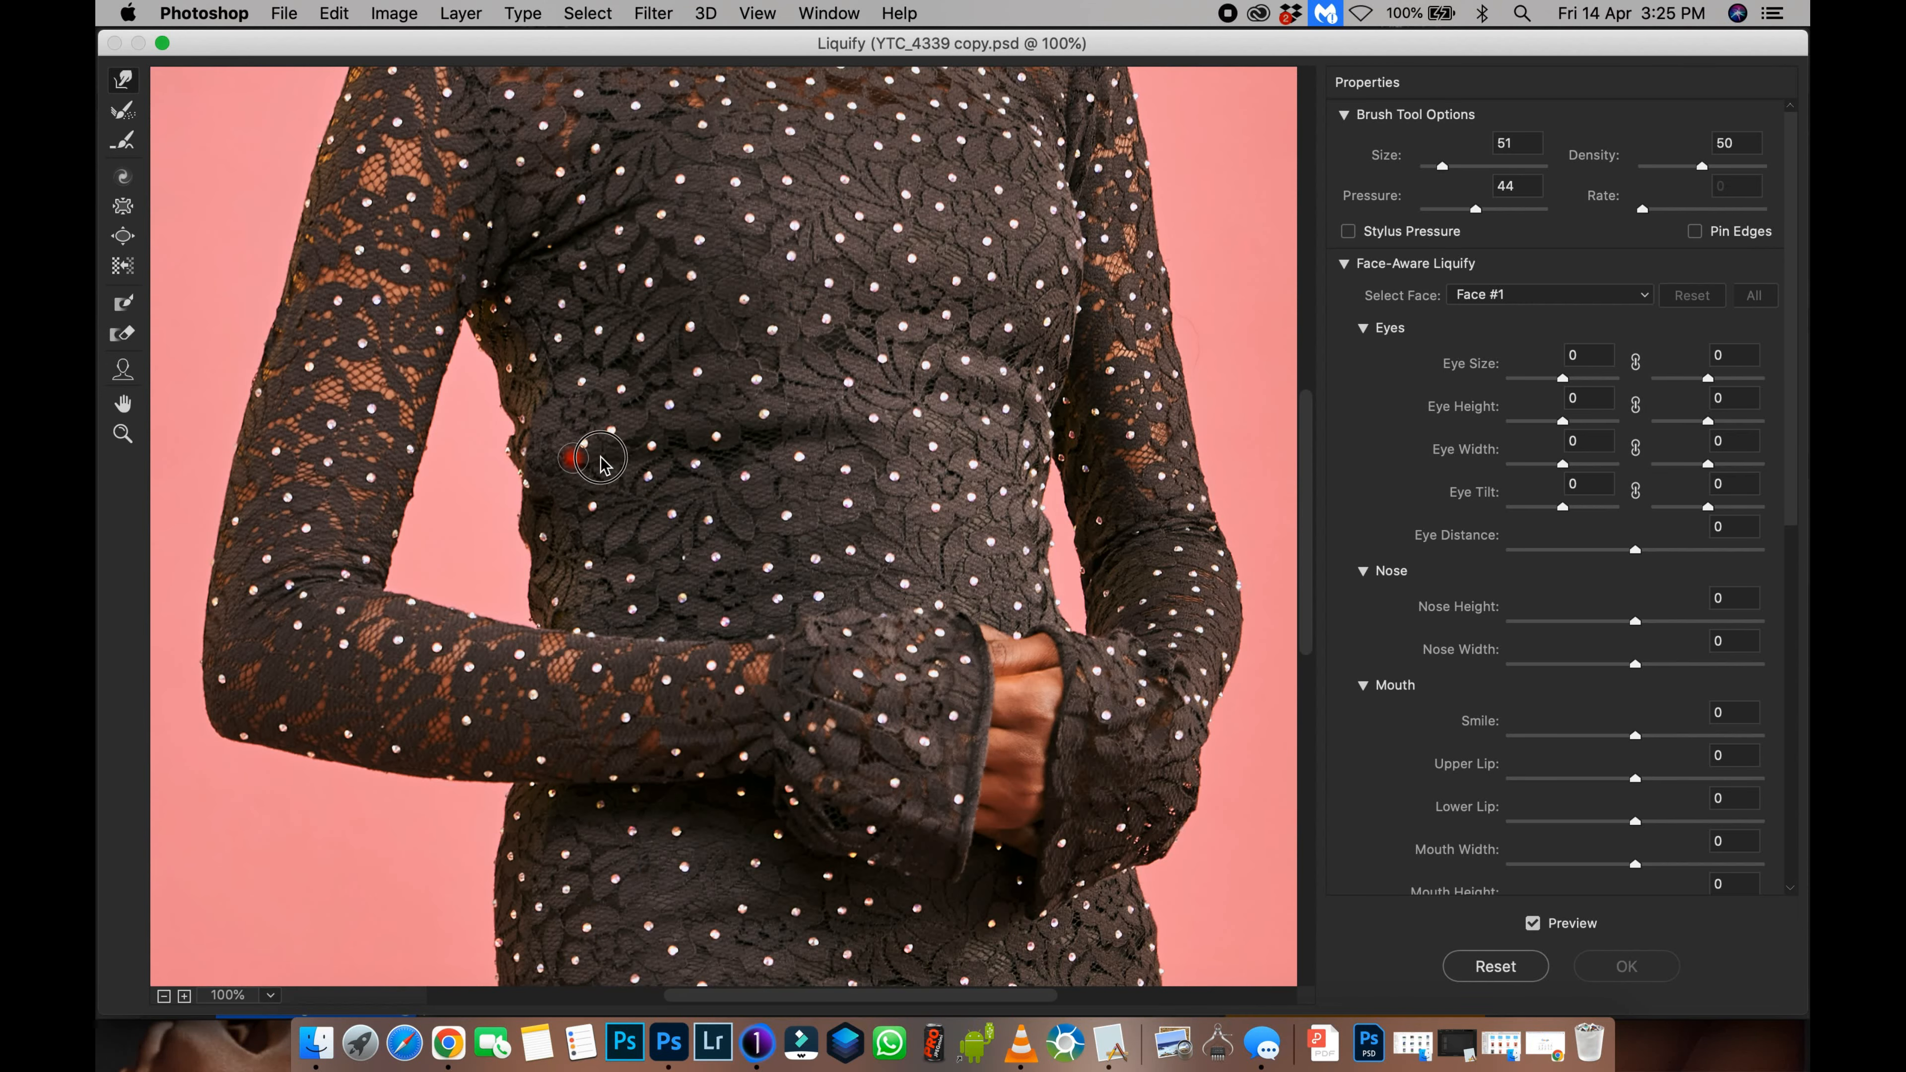
left_click_drag(569, 451, 634, 451, "ctrl+alt")
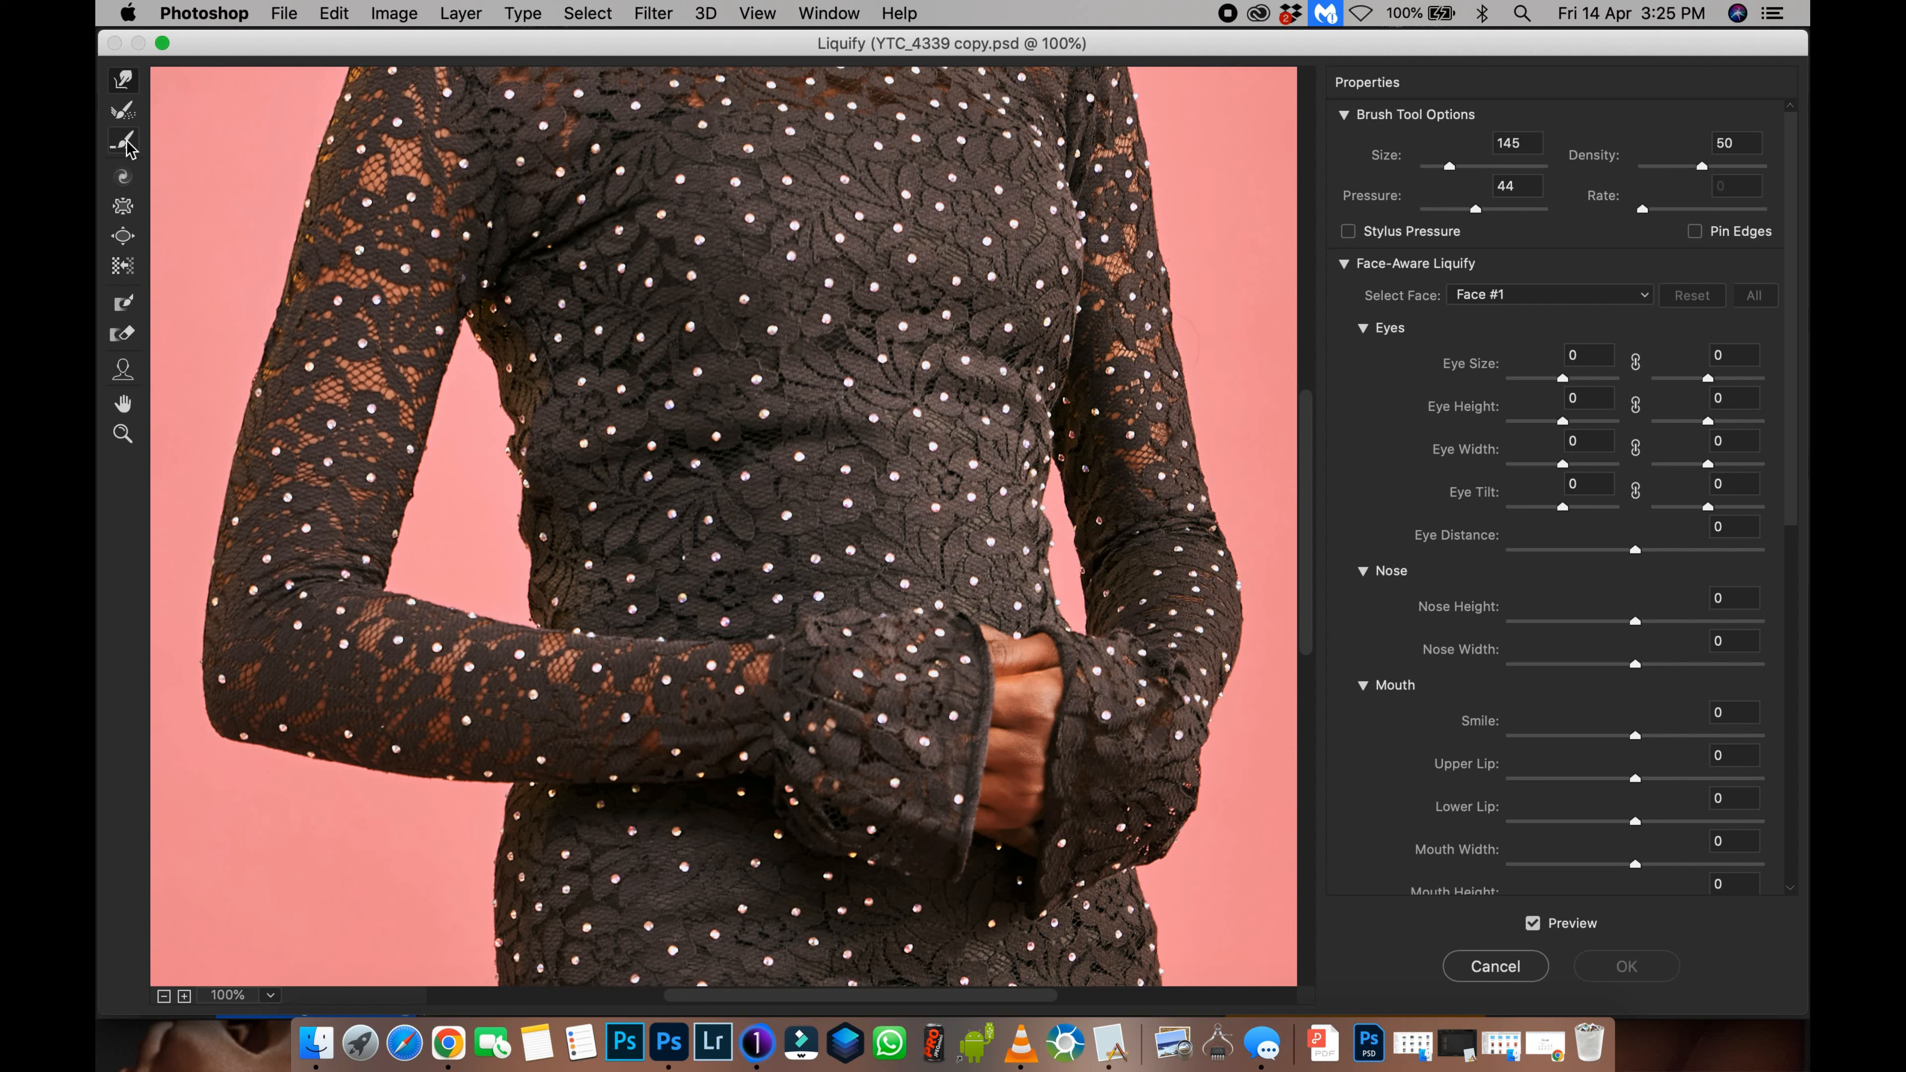
left_click_drag(480, 525, 409, 532, "ctrl+alt")
left_click(123, 82)
left_click_drag(499, 469, 504, 464, "ctrl+alt")
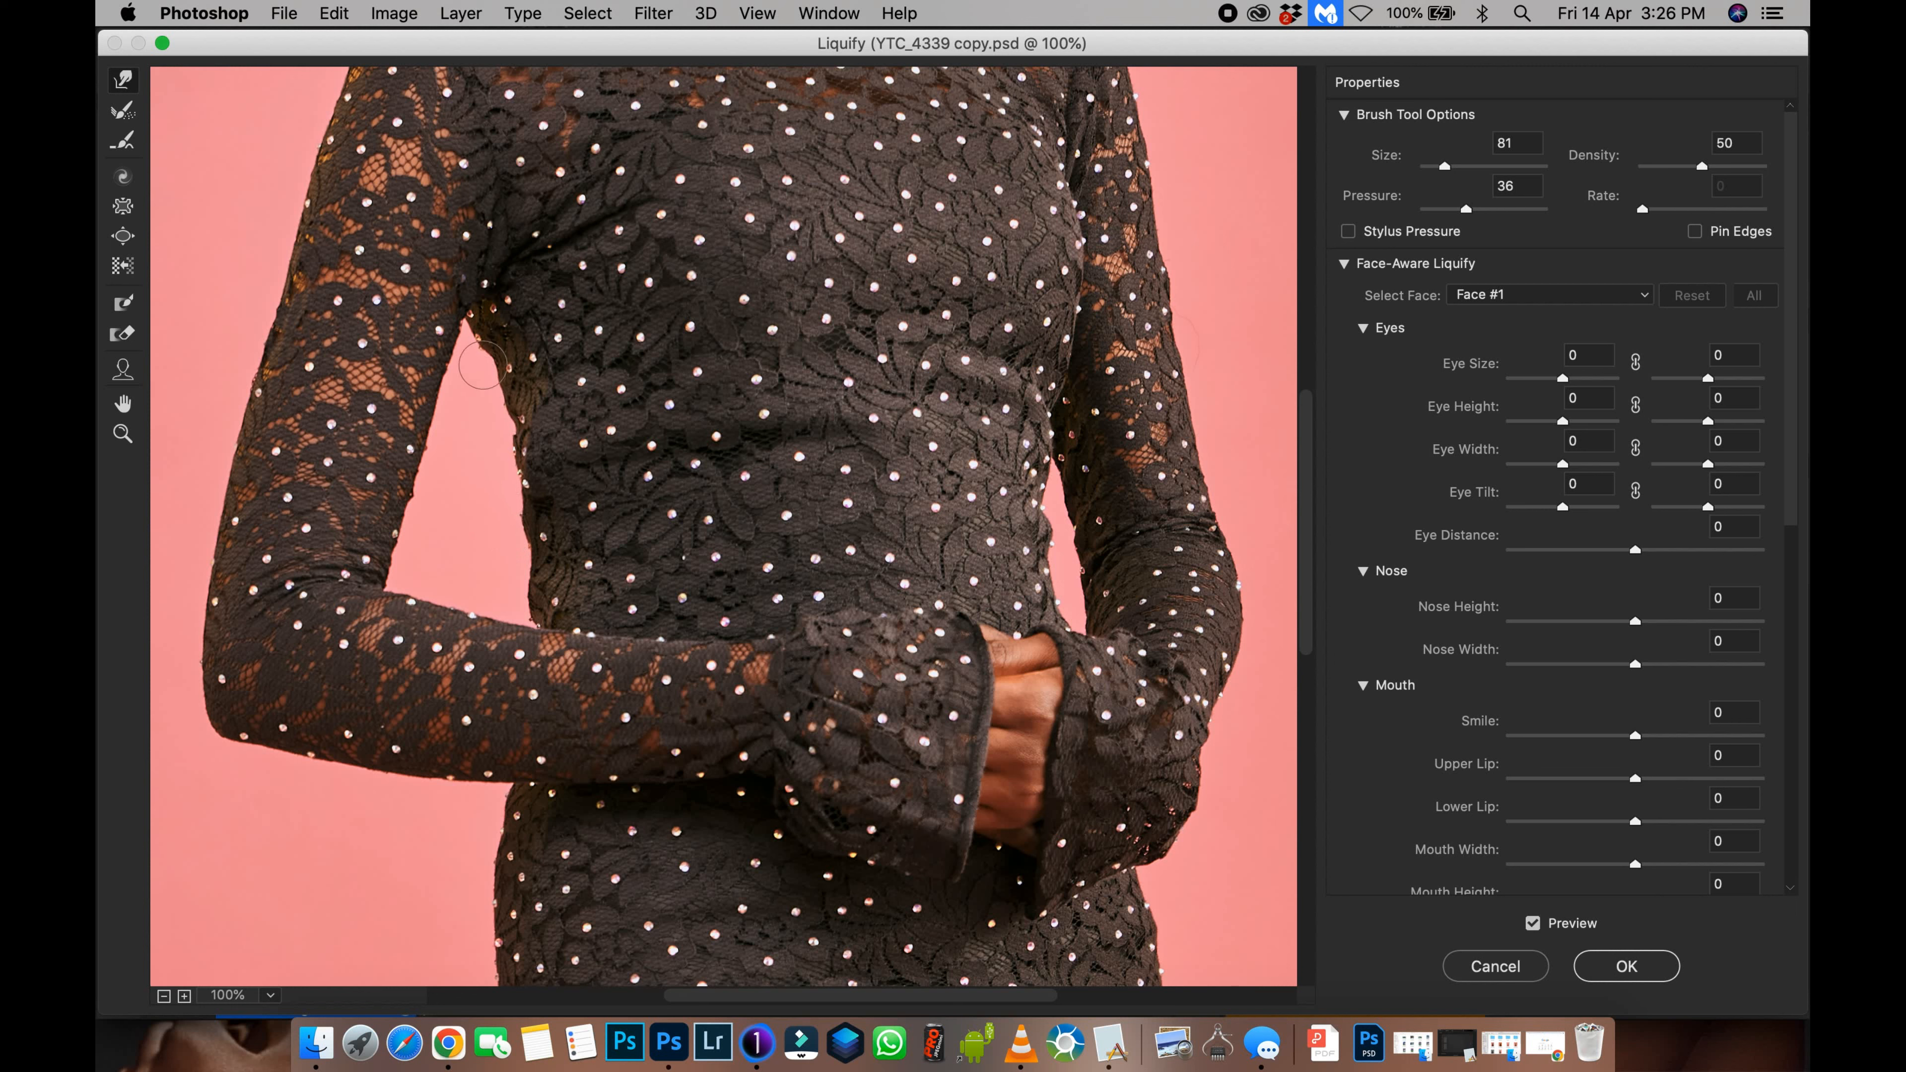
Step: Warp the bumpy left waist edge of the dress into a smooth curve, reducing the brush to size 90 for the lower part
left_click_drag(471, 356, 484, 327)
mouse_move(519, 422)
left_mouse_down()
mouse_move(609, 433)
mouse_move(529, 459)
left_mouse_up()
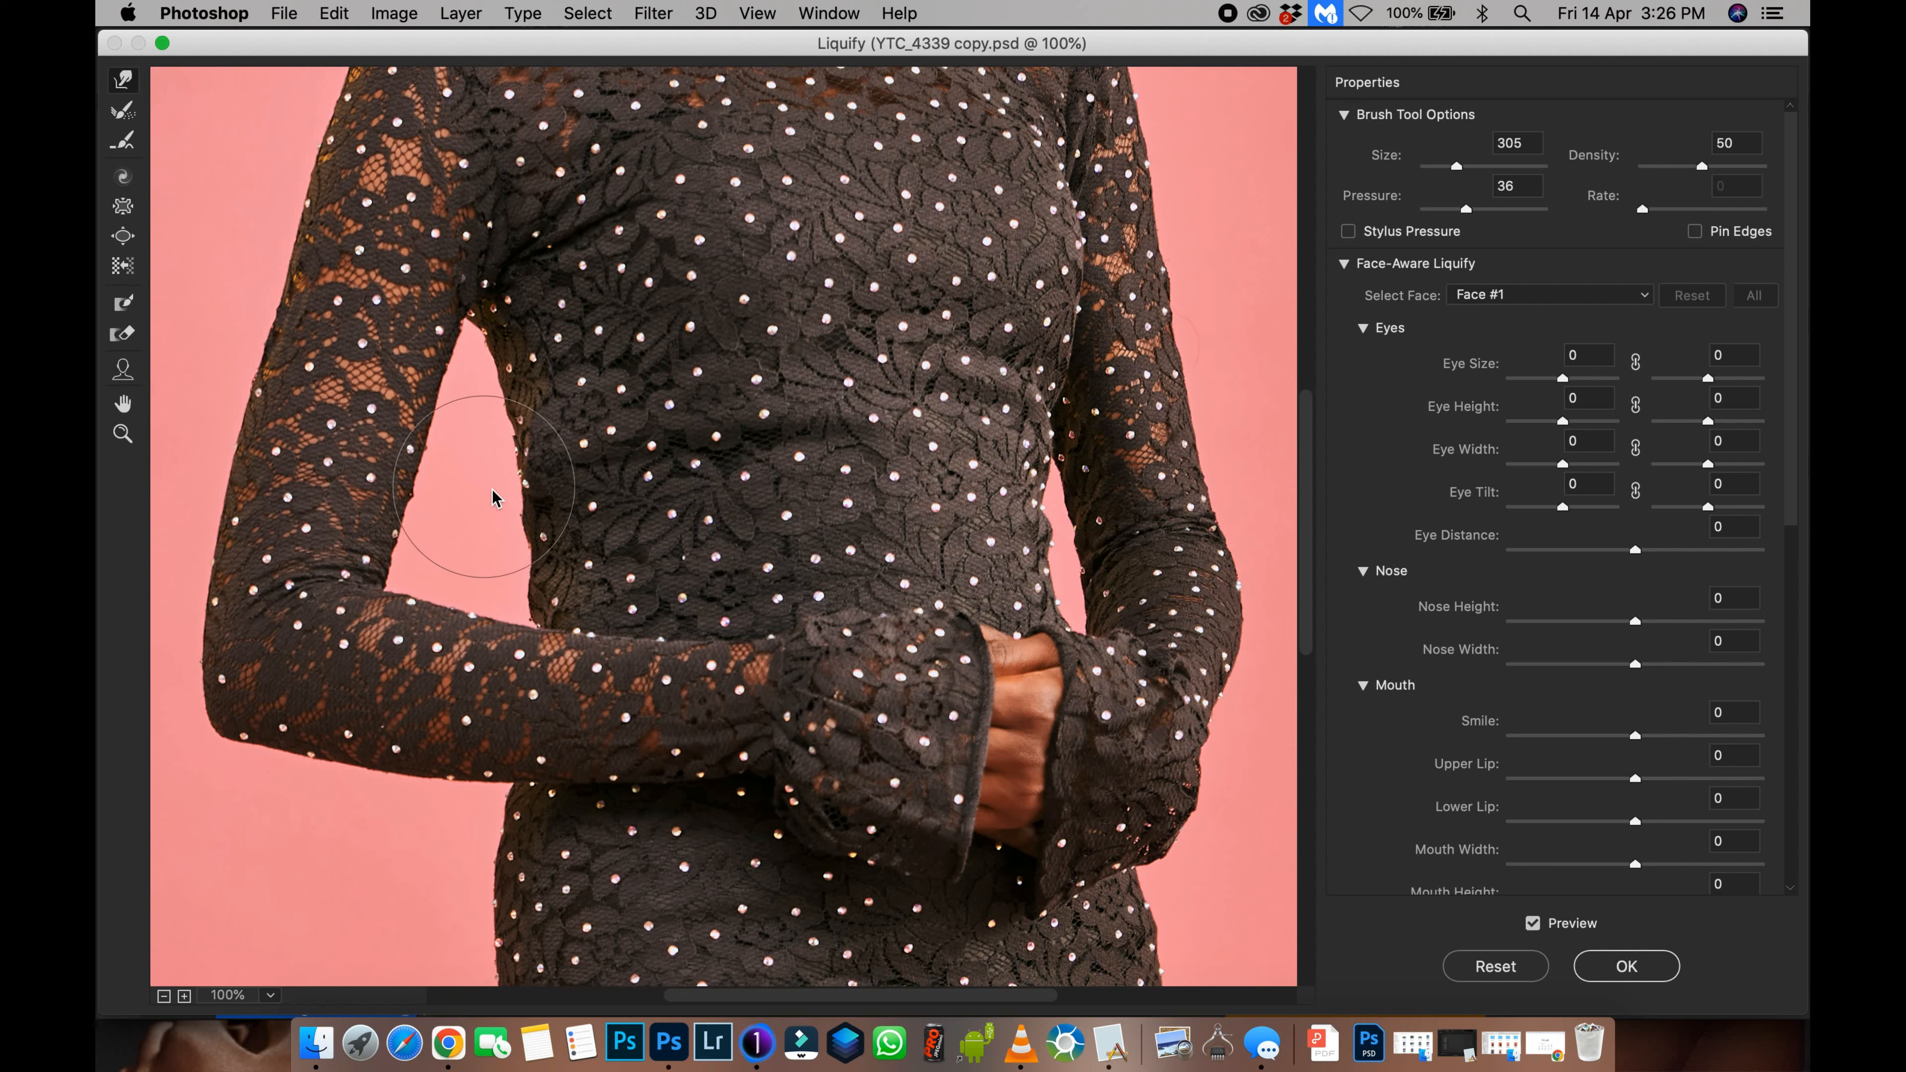
key("bracketleft")
key("bracketleft")
key("bracketleft")
key("bracketleft")
key("bracketleft")
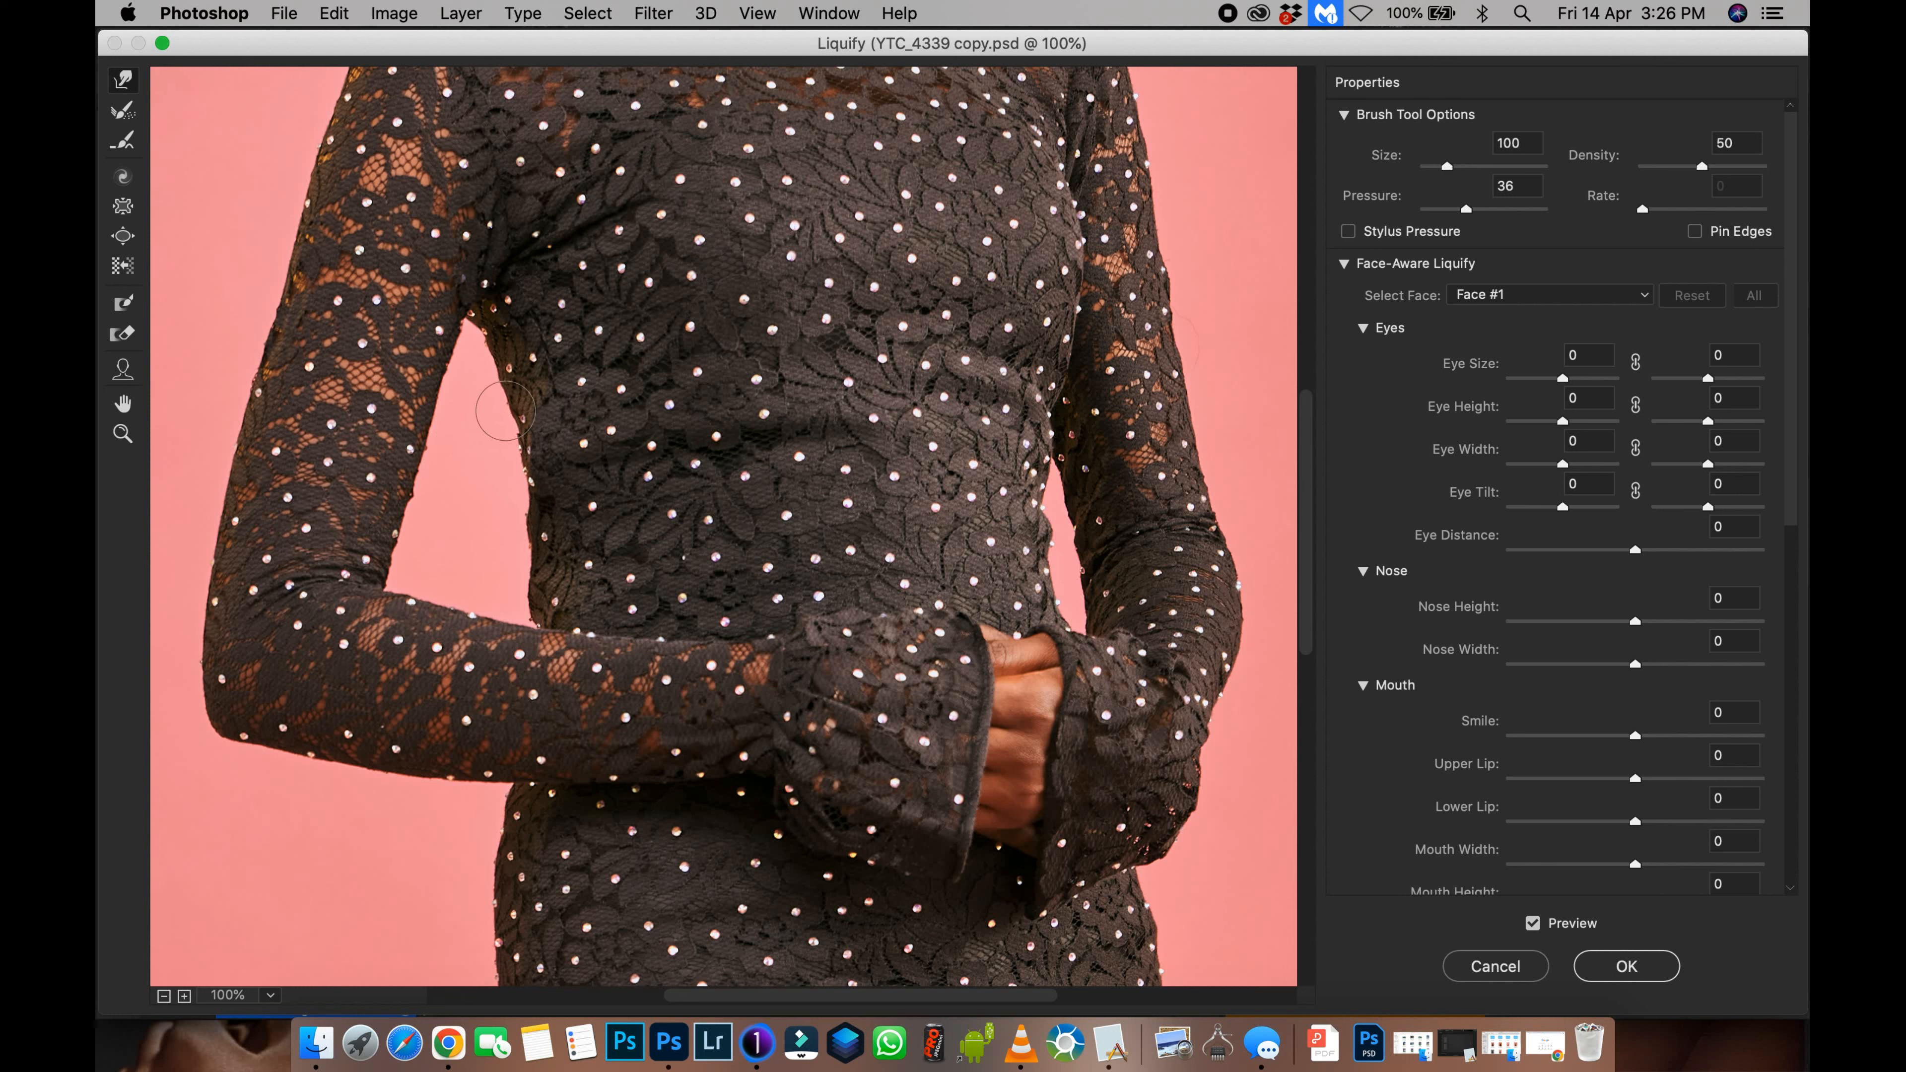
key("bracketleft")
key("bracketleft")
key("bracketleft")
left_click_drag(514, 592, 522, 569)
Step: Warp the dress's bumpy waist edge beside the arm on the right inward into a smooth curve, using Forward Warp brush size 50
key("super+minus")
key("super+plus")
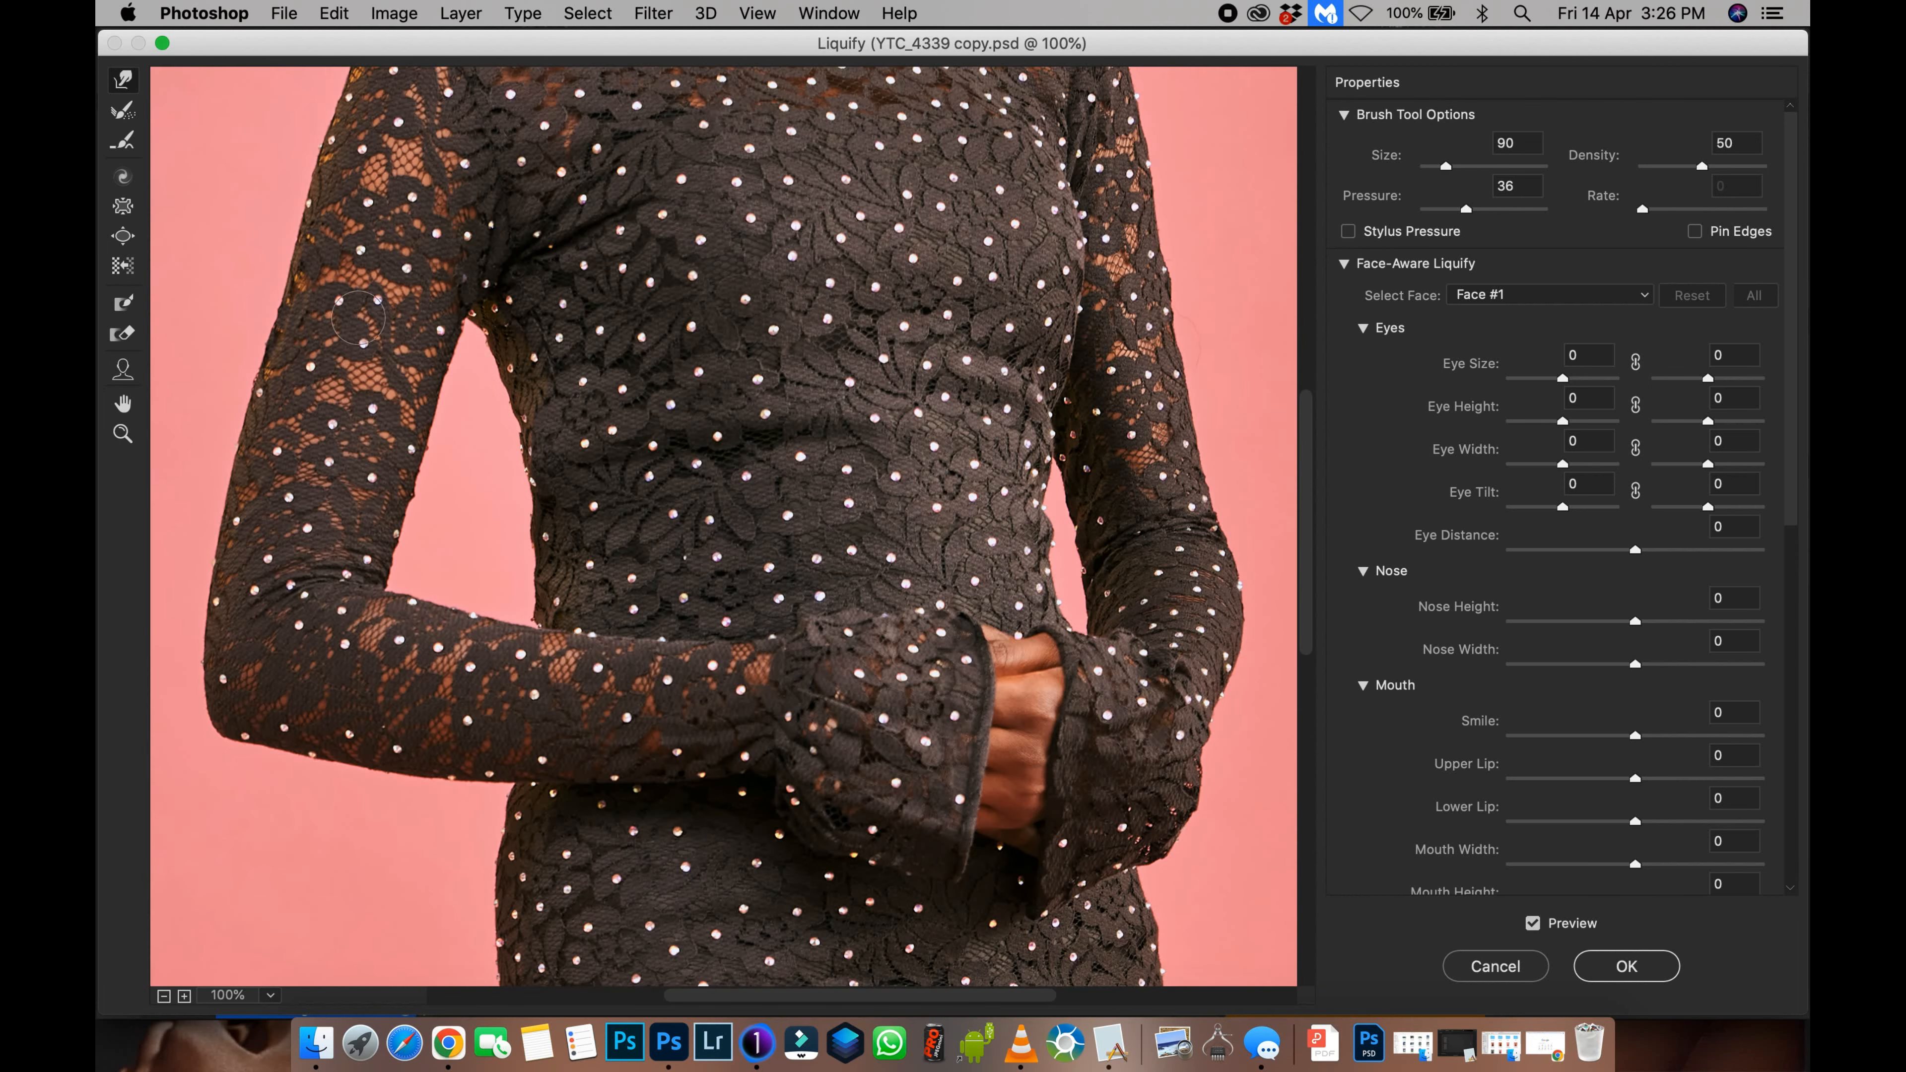
key("super+plus")
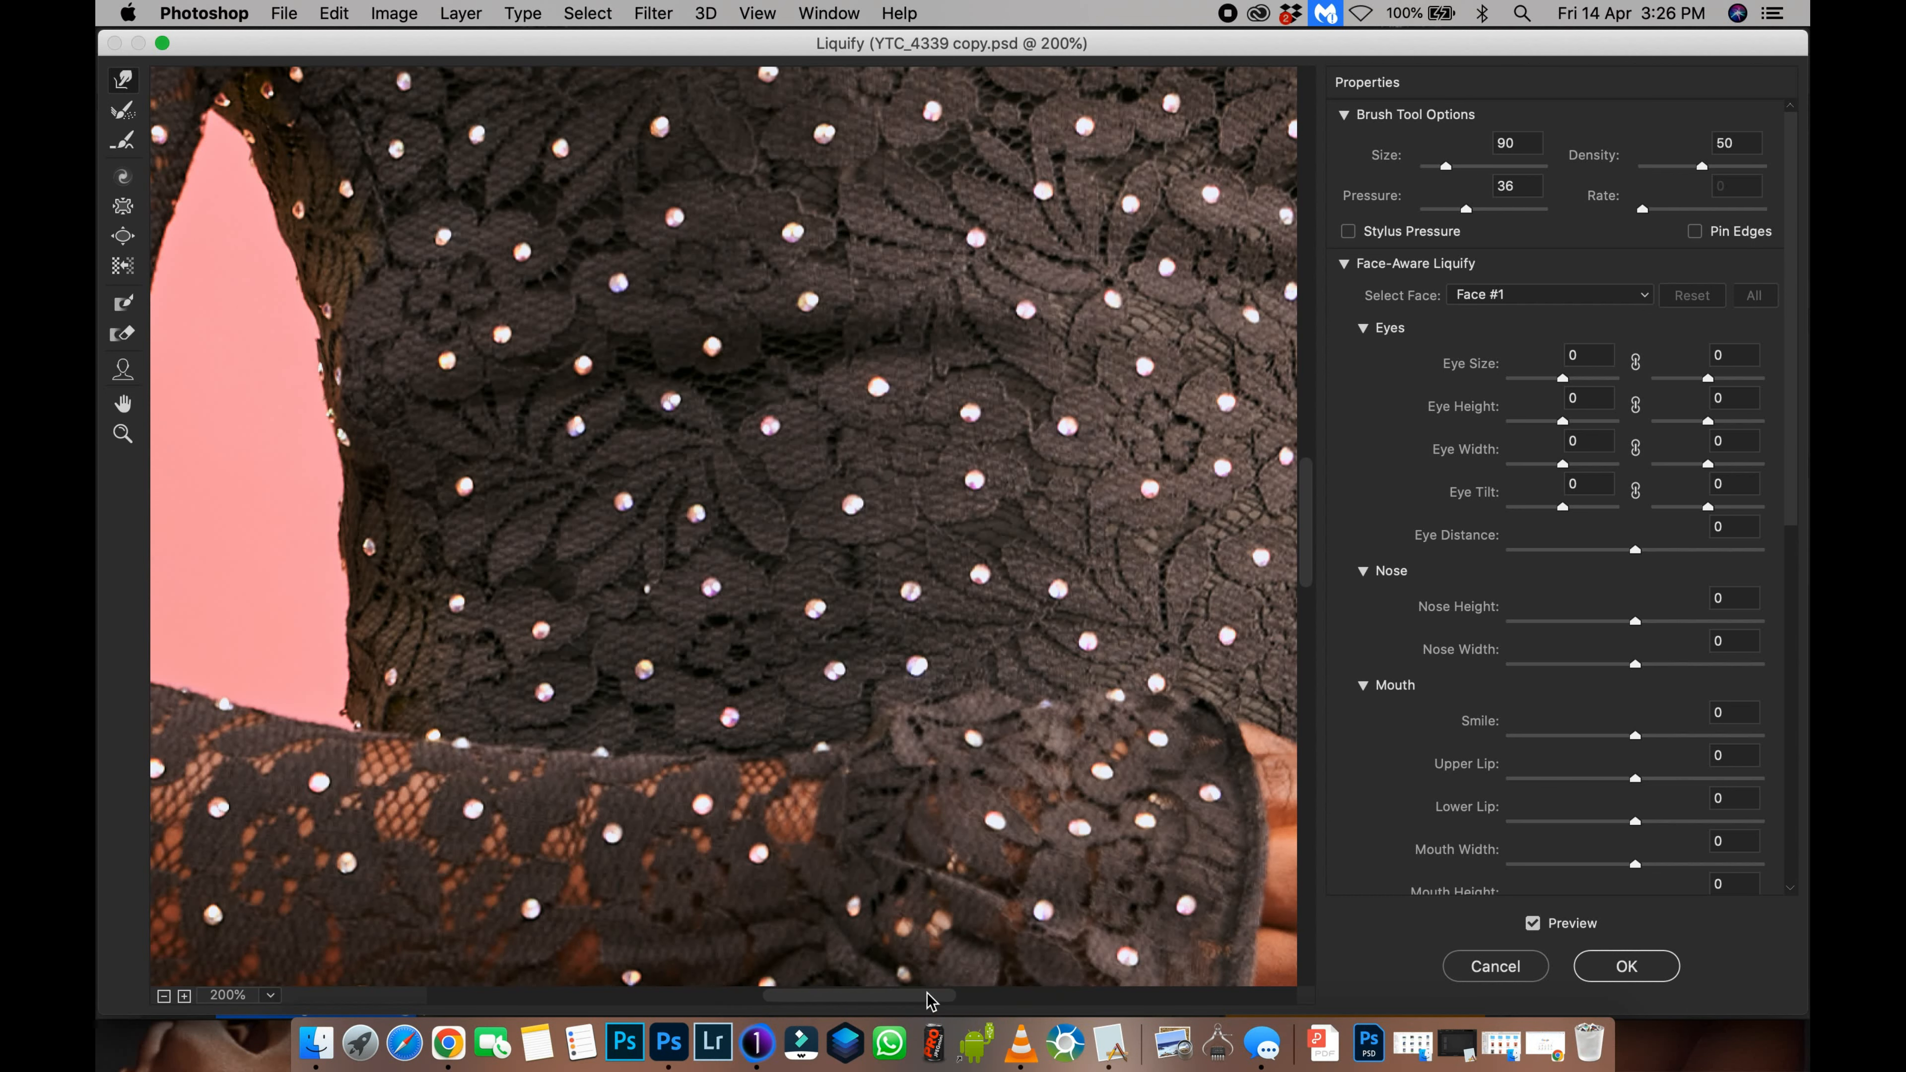
left_click_drag(930, 1000, 1043, 996)
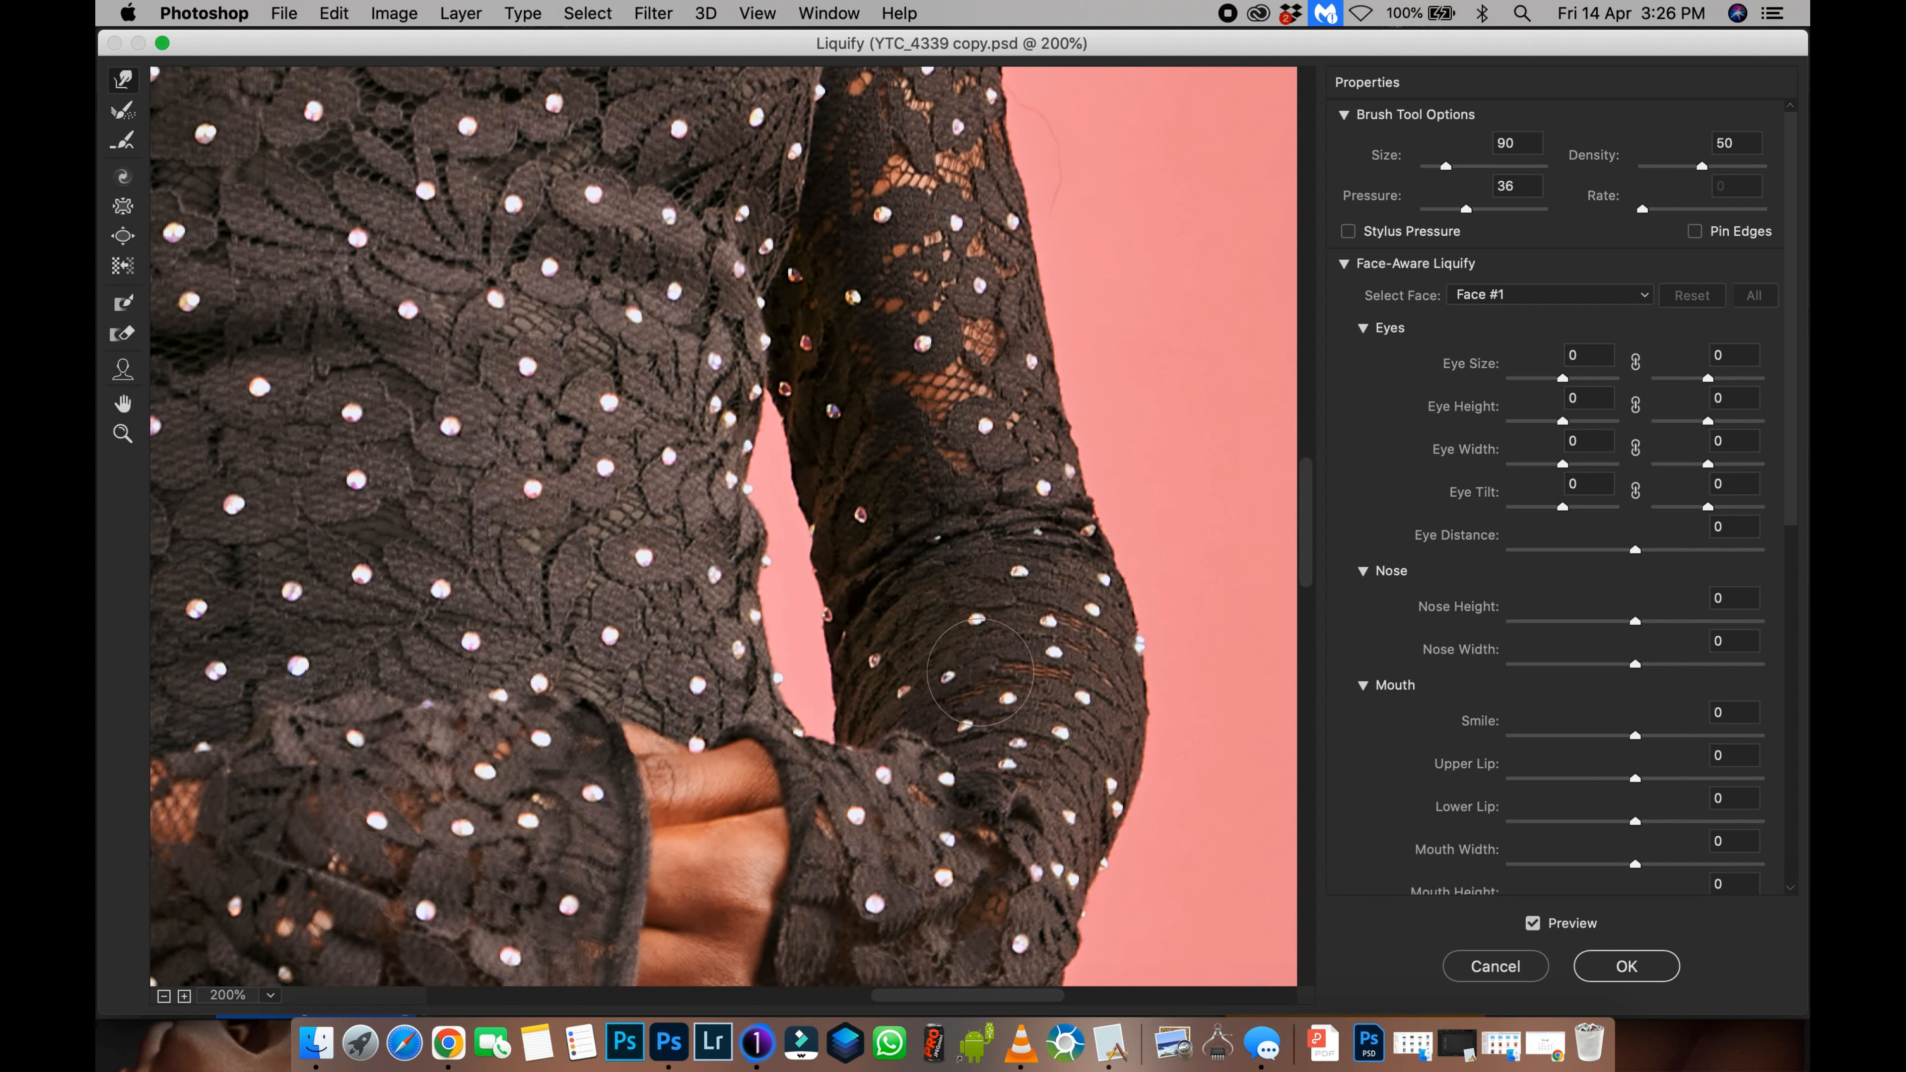
key("bracketleft")
key("bracketleft")
key("bracketleft")
key("bracketleft")
left_click_drag(776, 520, 764, 523)
left_click_drag(777, 535, 766, 538)
left_click_drag(783, 553, 771, 555)
left_click_drag(778, 559, 769, 561)
left_click_drag(776, 529, 766, 531)
left_click_drag(776, 532, 766, 533)
left_click_drag(782, 562, 765, 524)
left_click_drag(773, 510, 768, 510)
left_click_drag(796, 572, 786, 573)
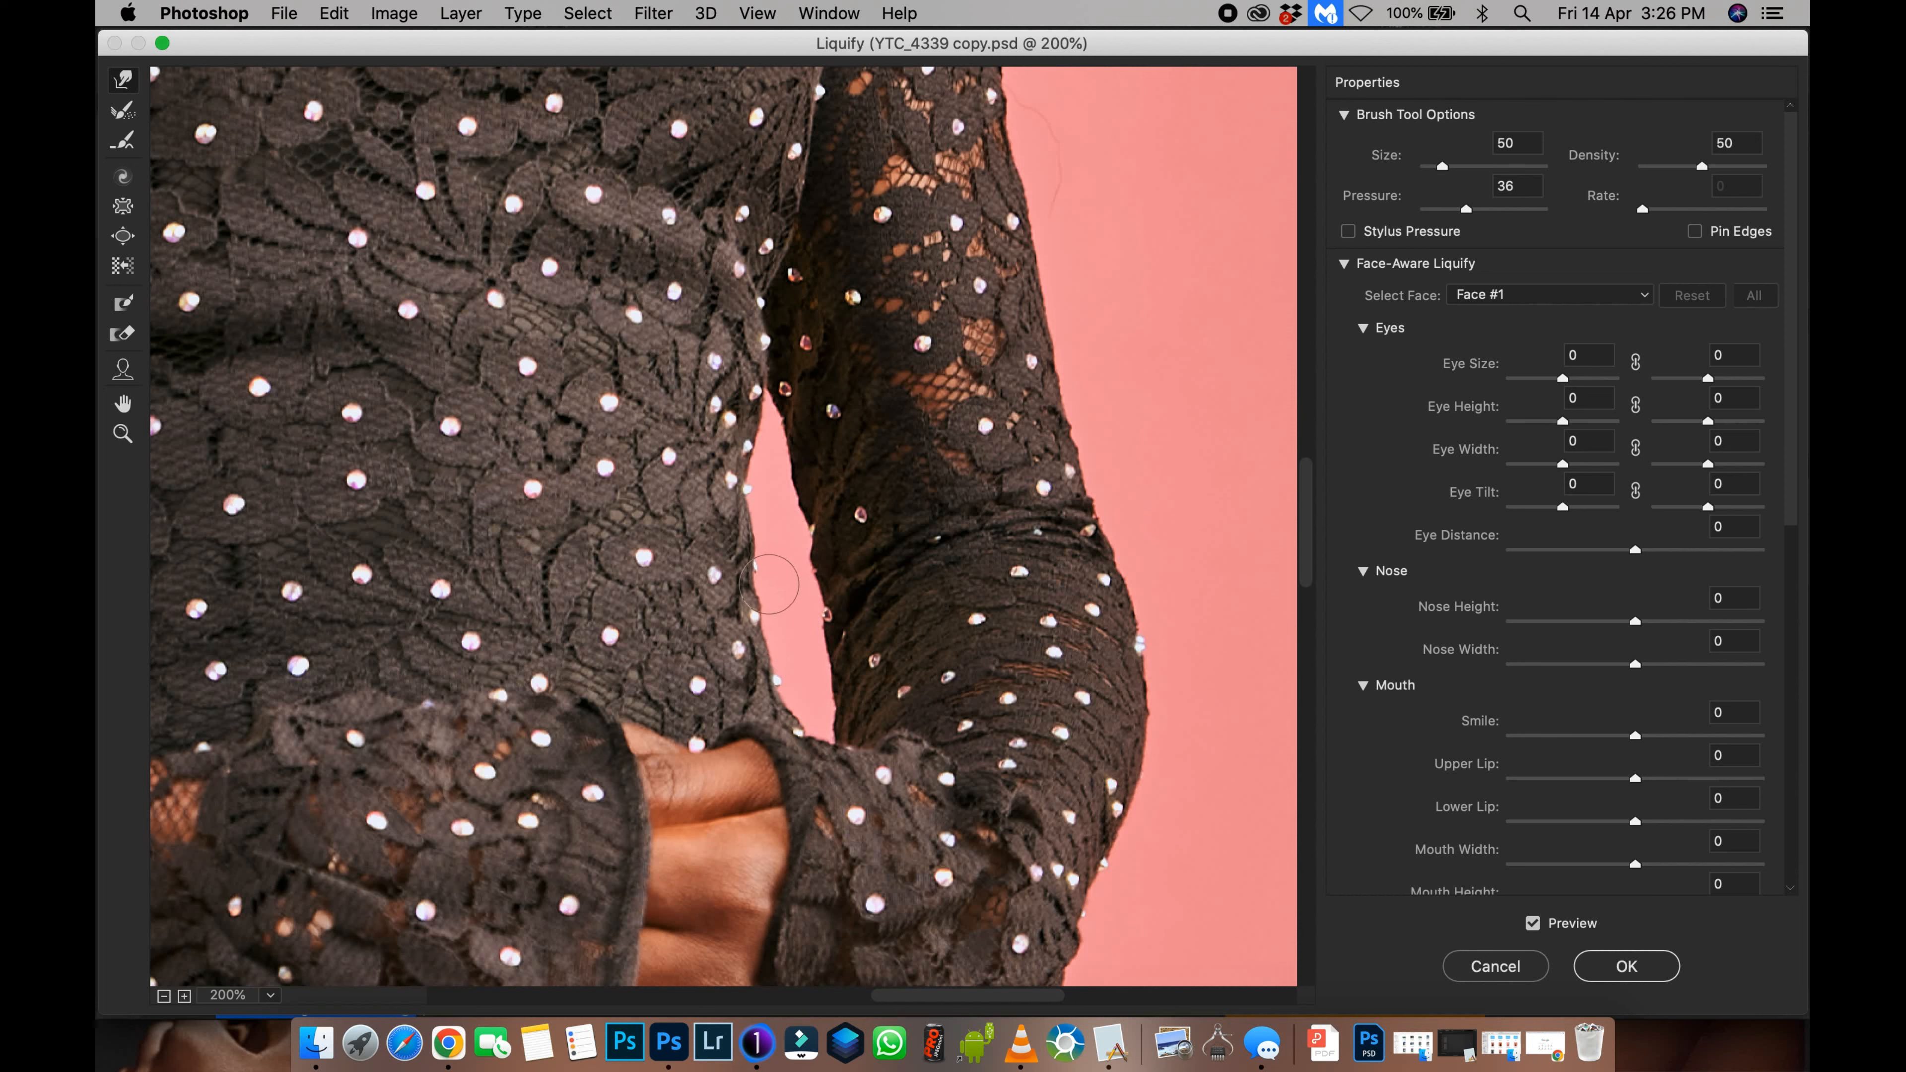
Step: Enlarge the Forward Warp brush to 800 and push both hips of the dress slightly outward for a fuller curve
key("super+minus")
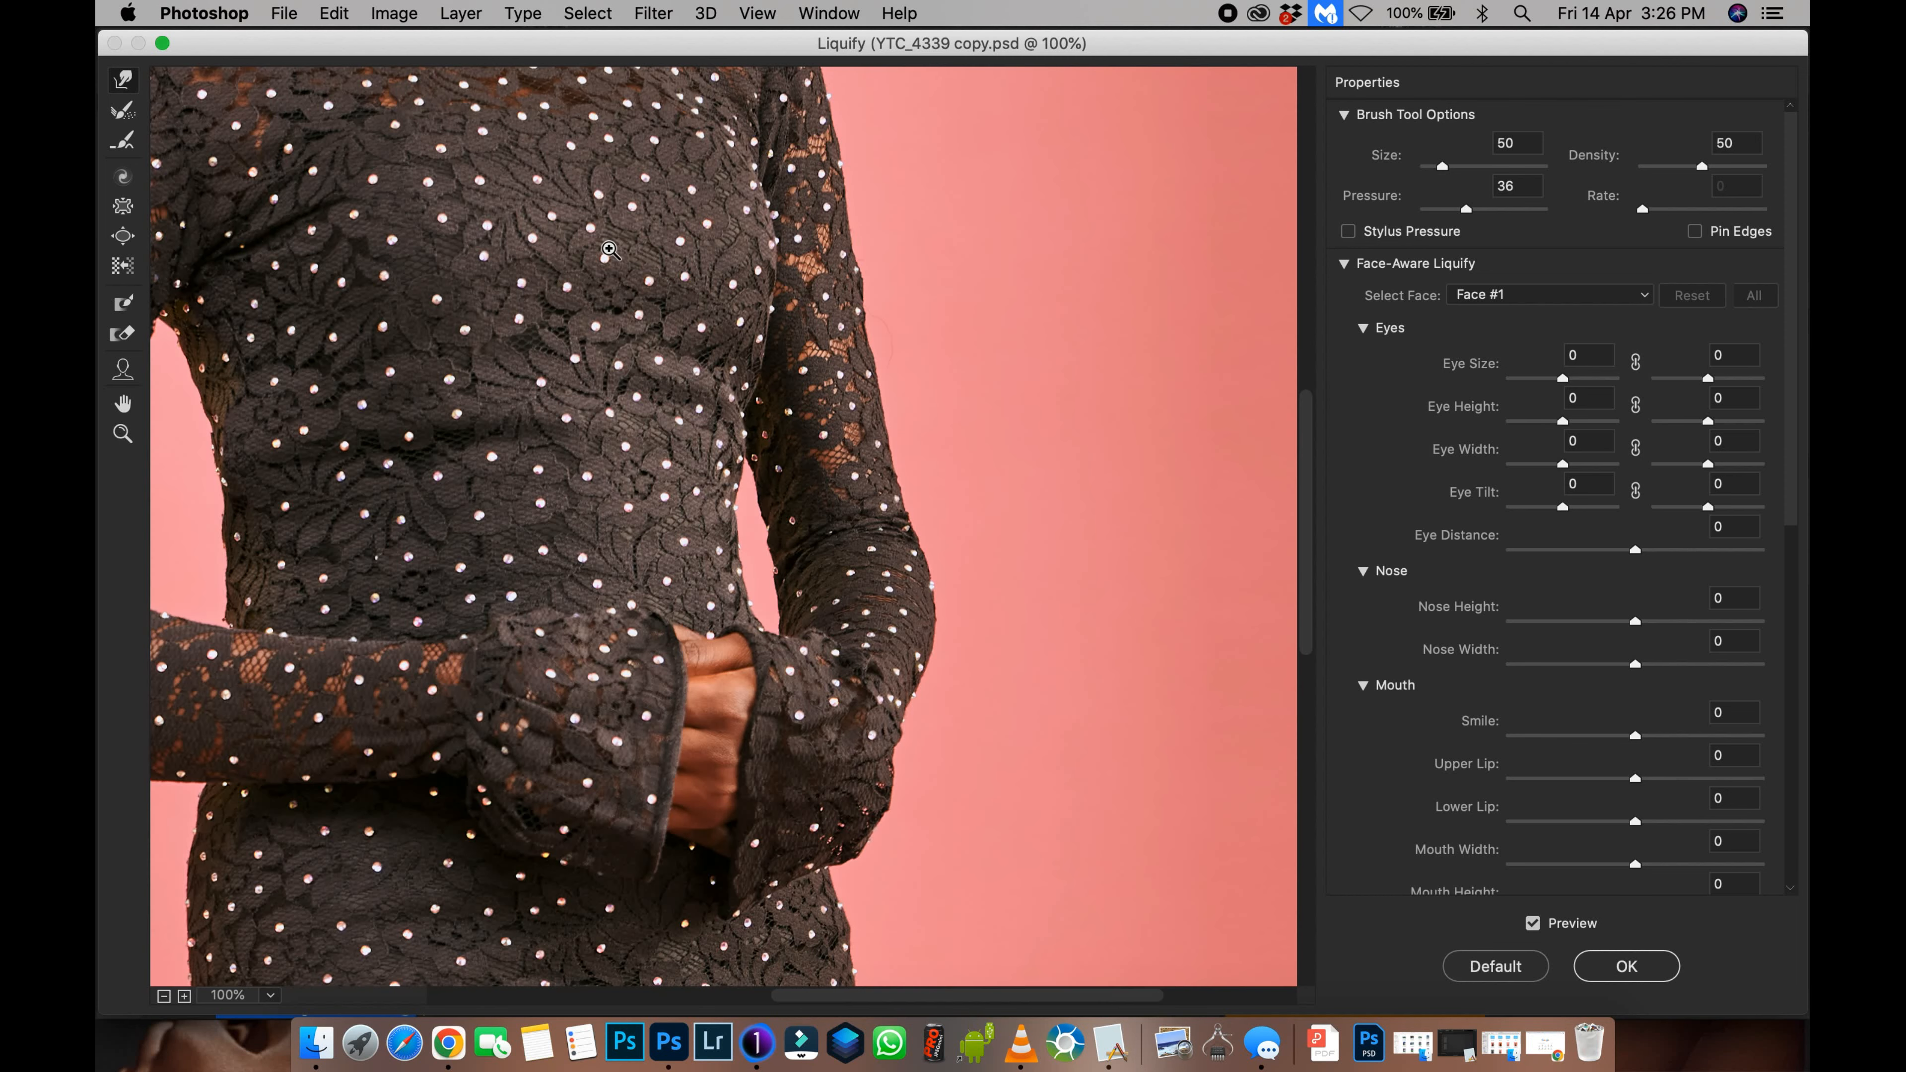
key("super+minus")
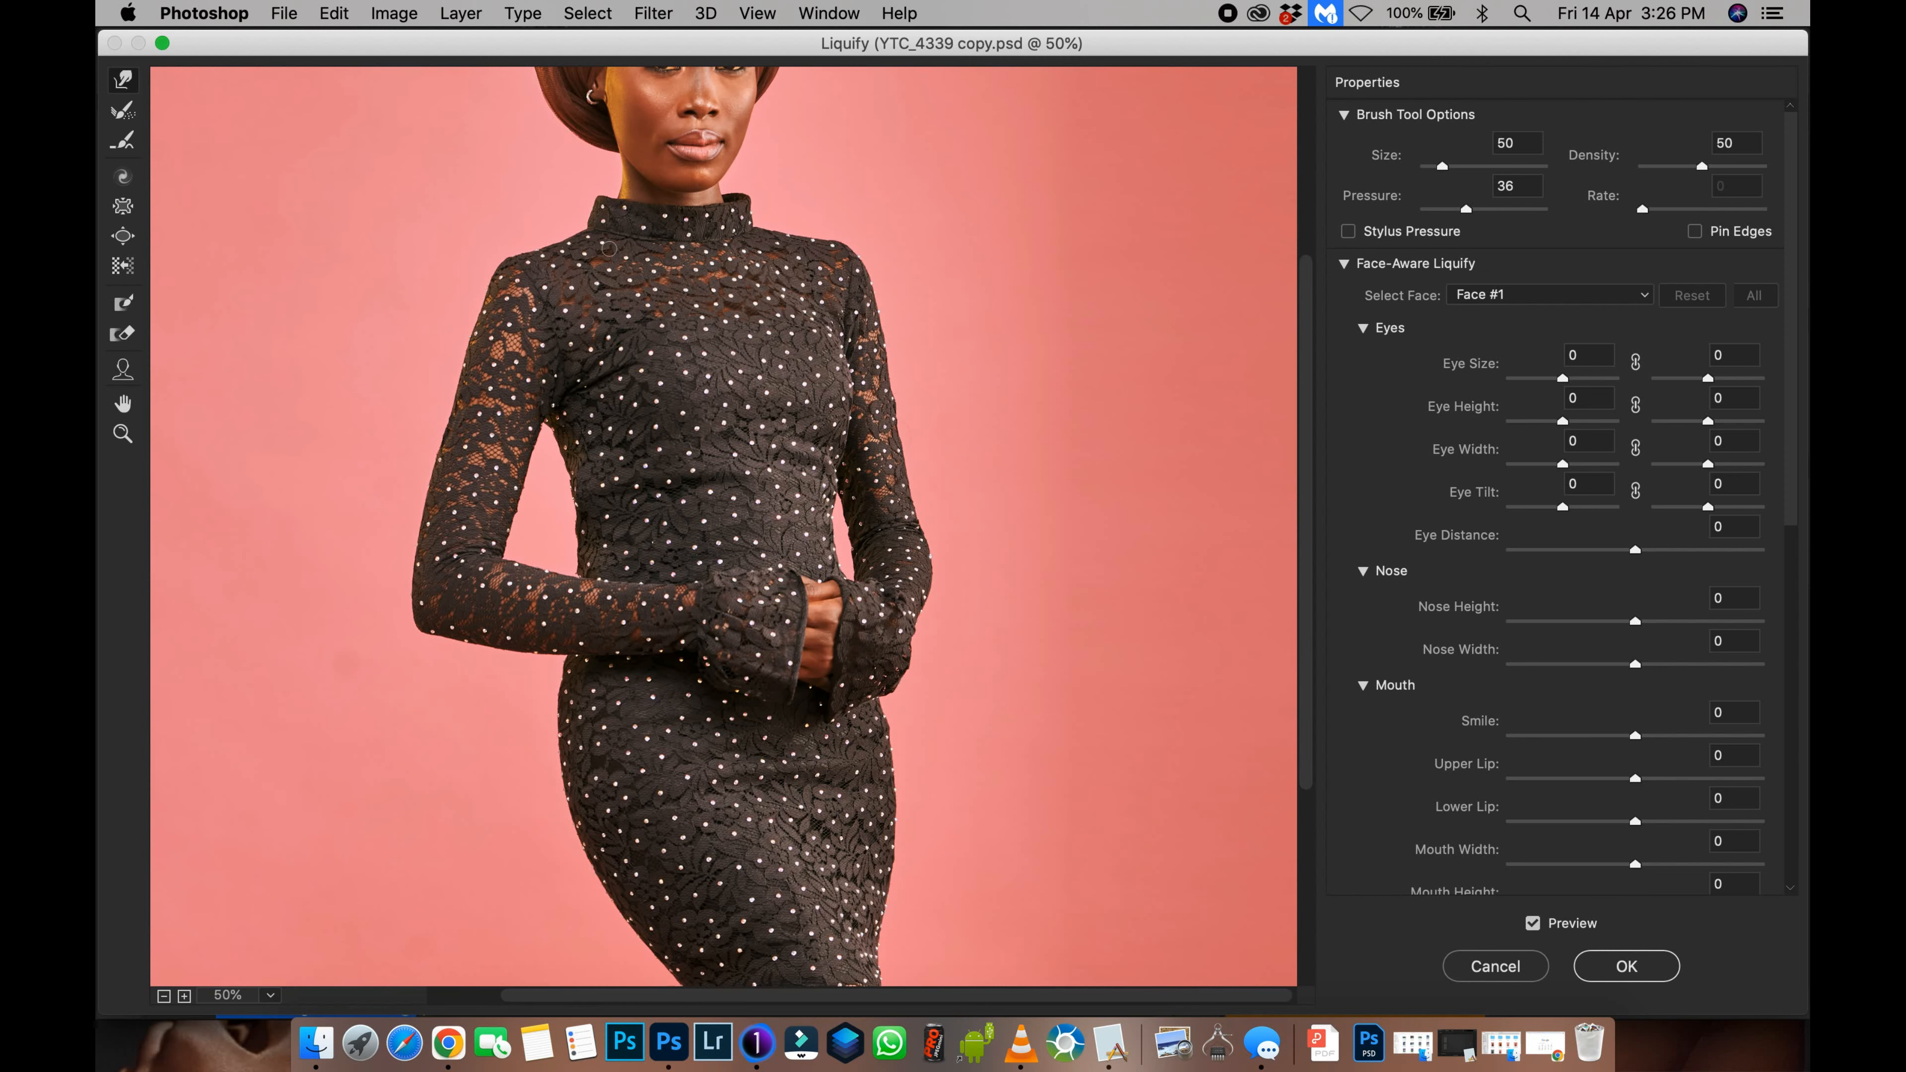
key("super+minus")
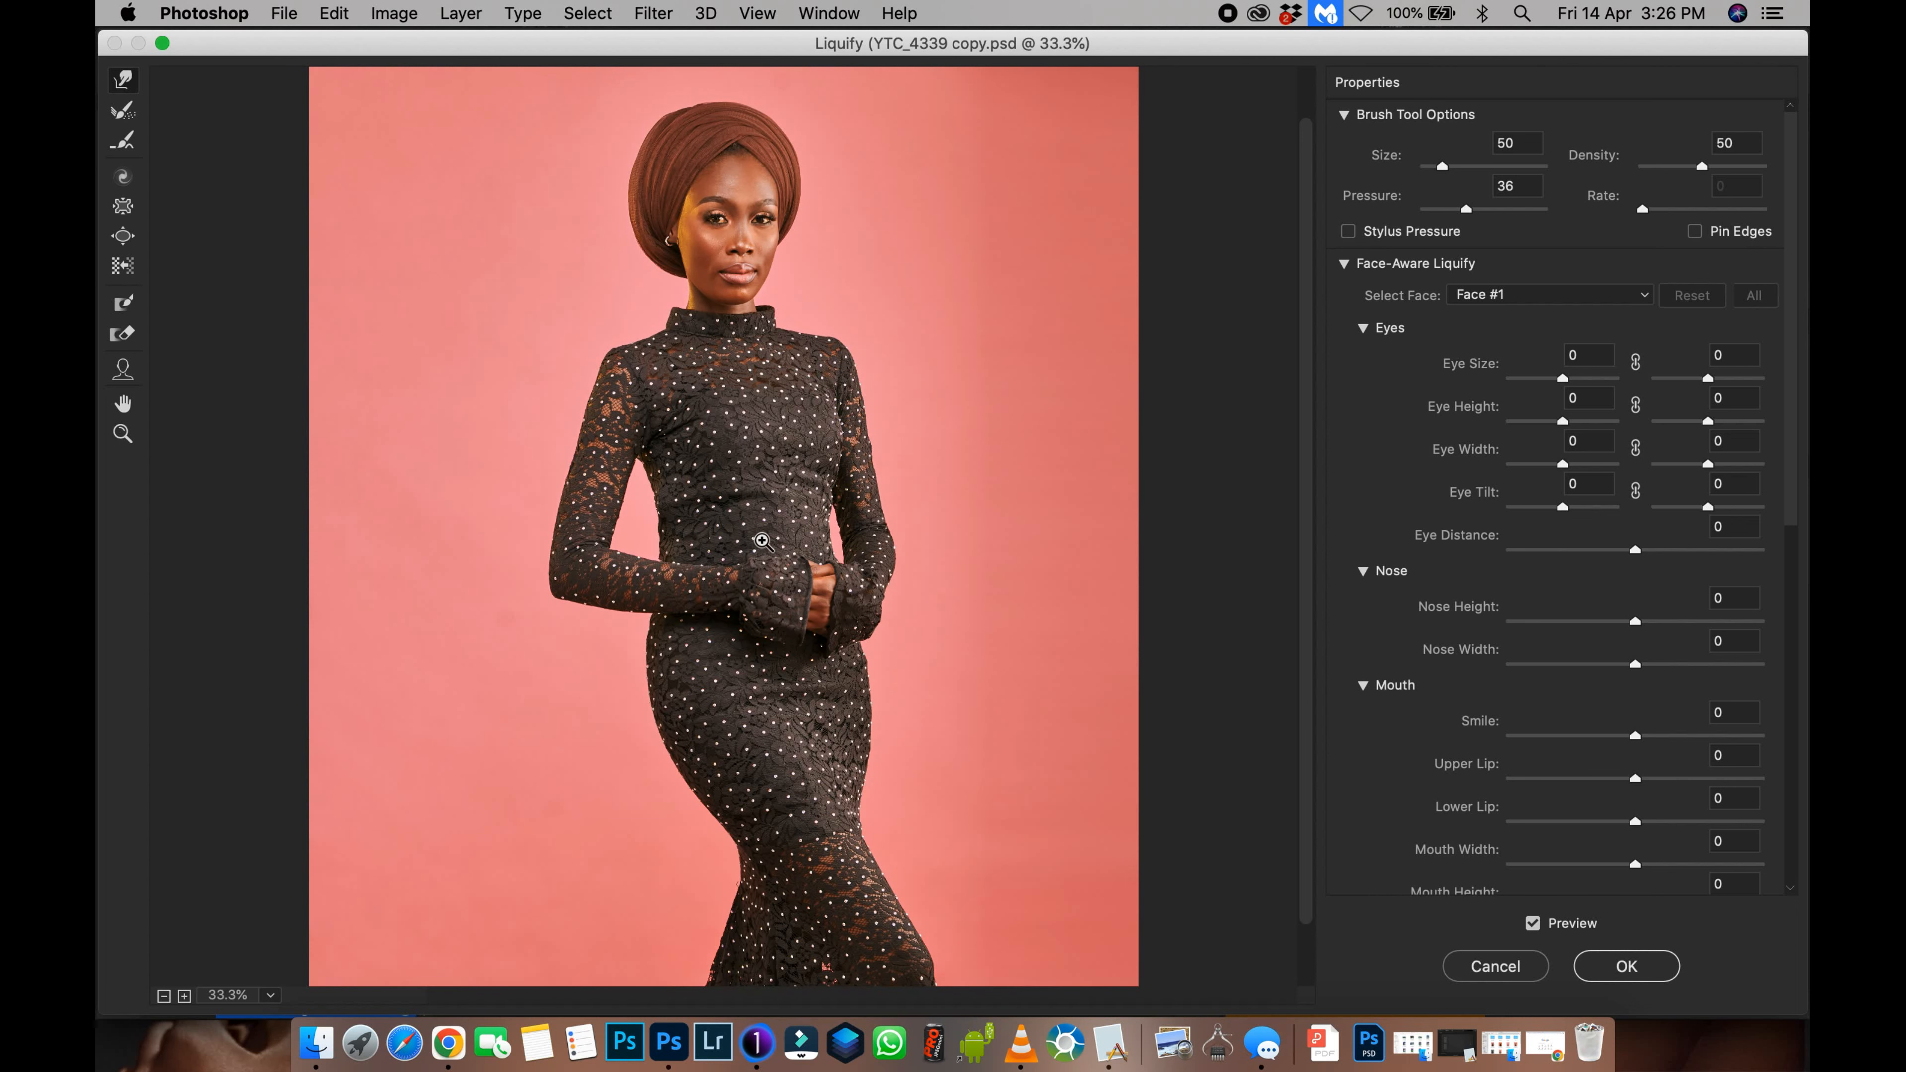
key("super+minus")
key("bracketright")
key("bracketright")
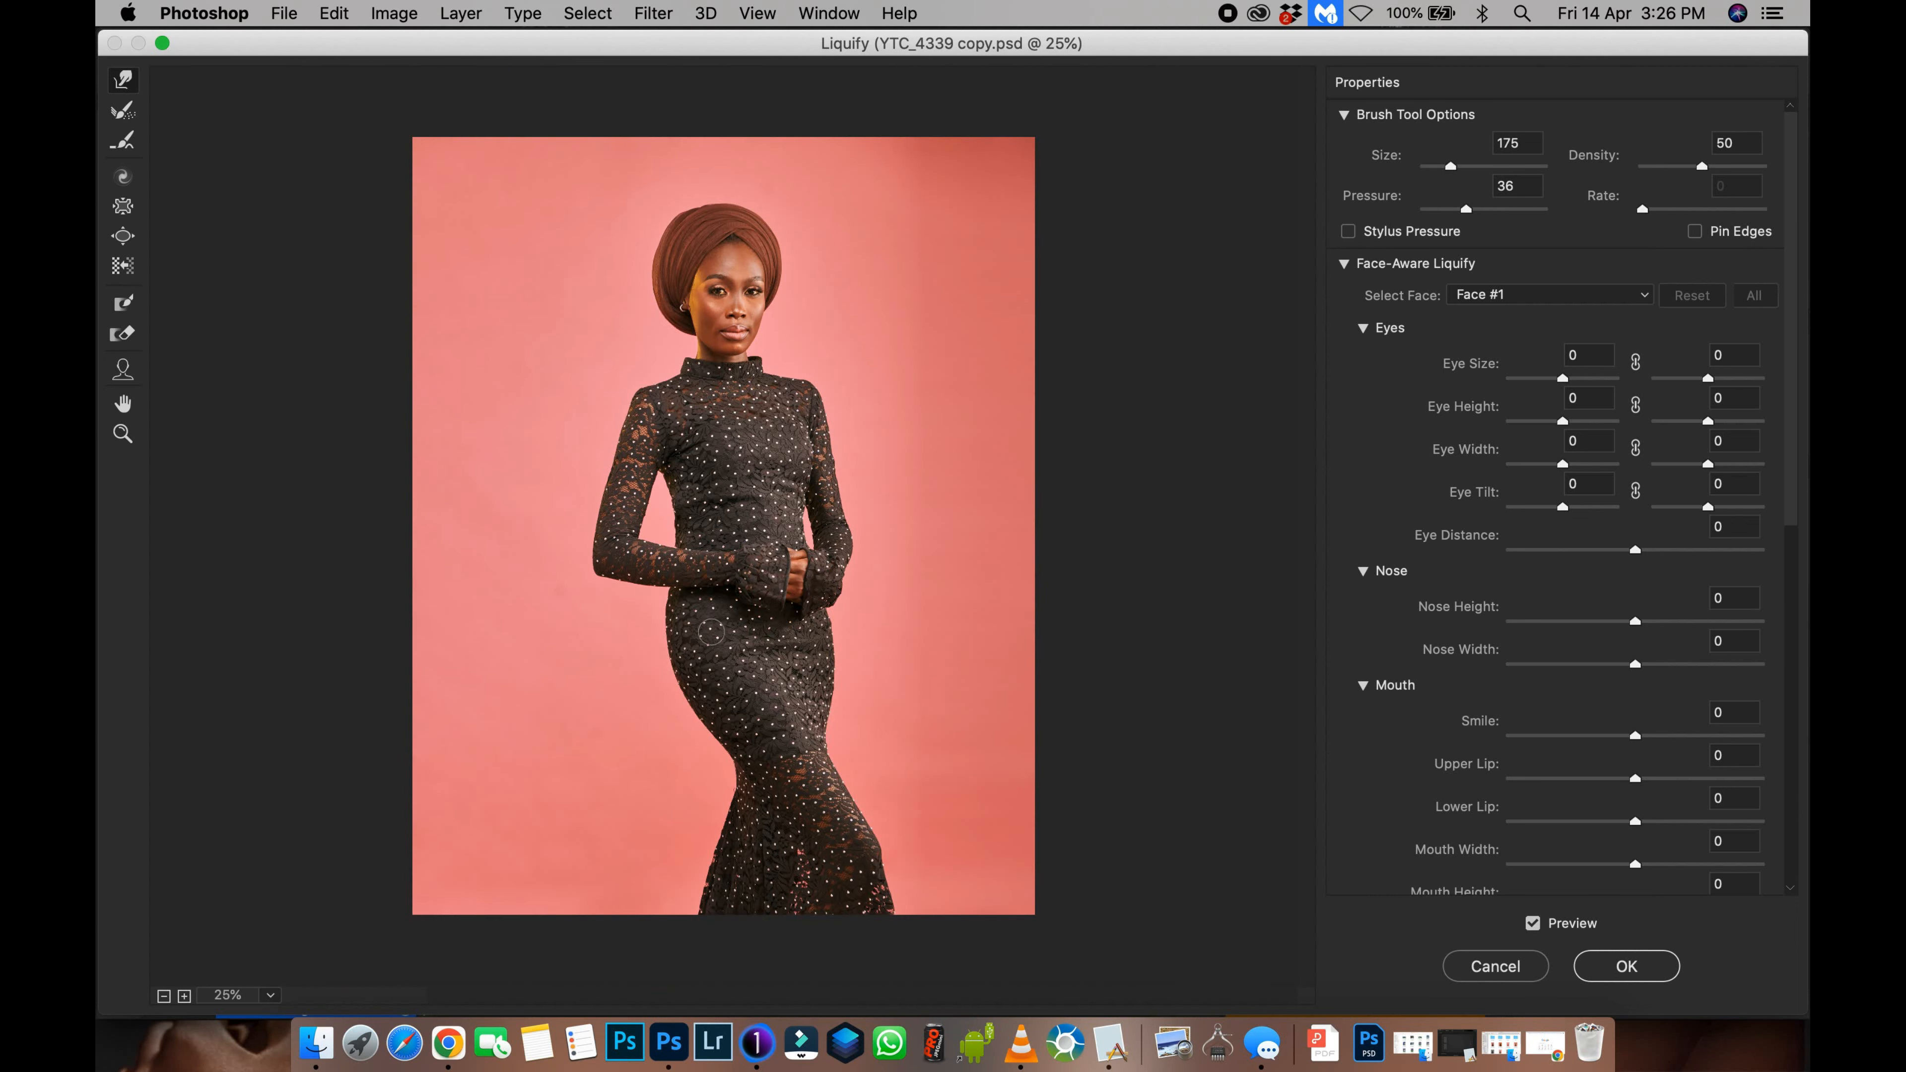
key("bracketright")
key("bracketright")
key("bracketright")
key("bracketright")
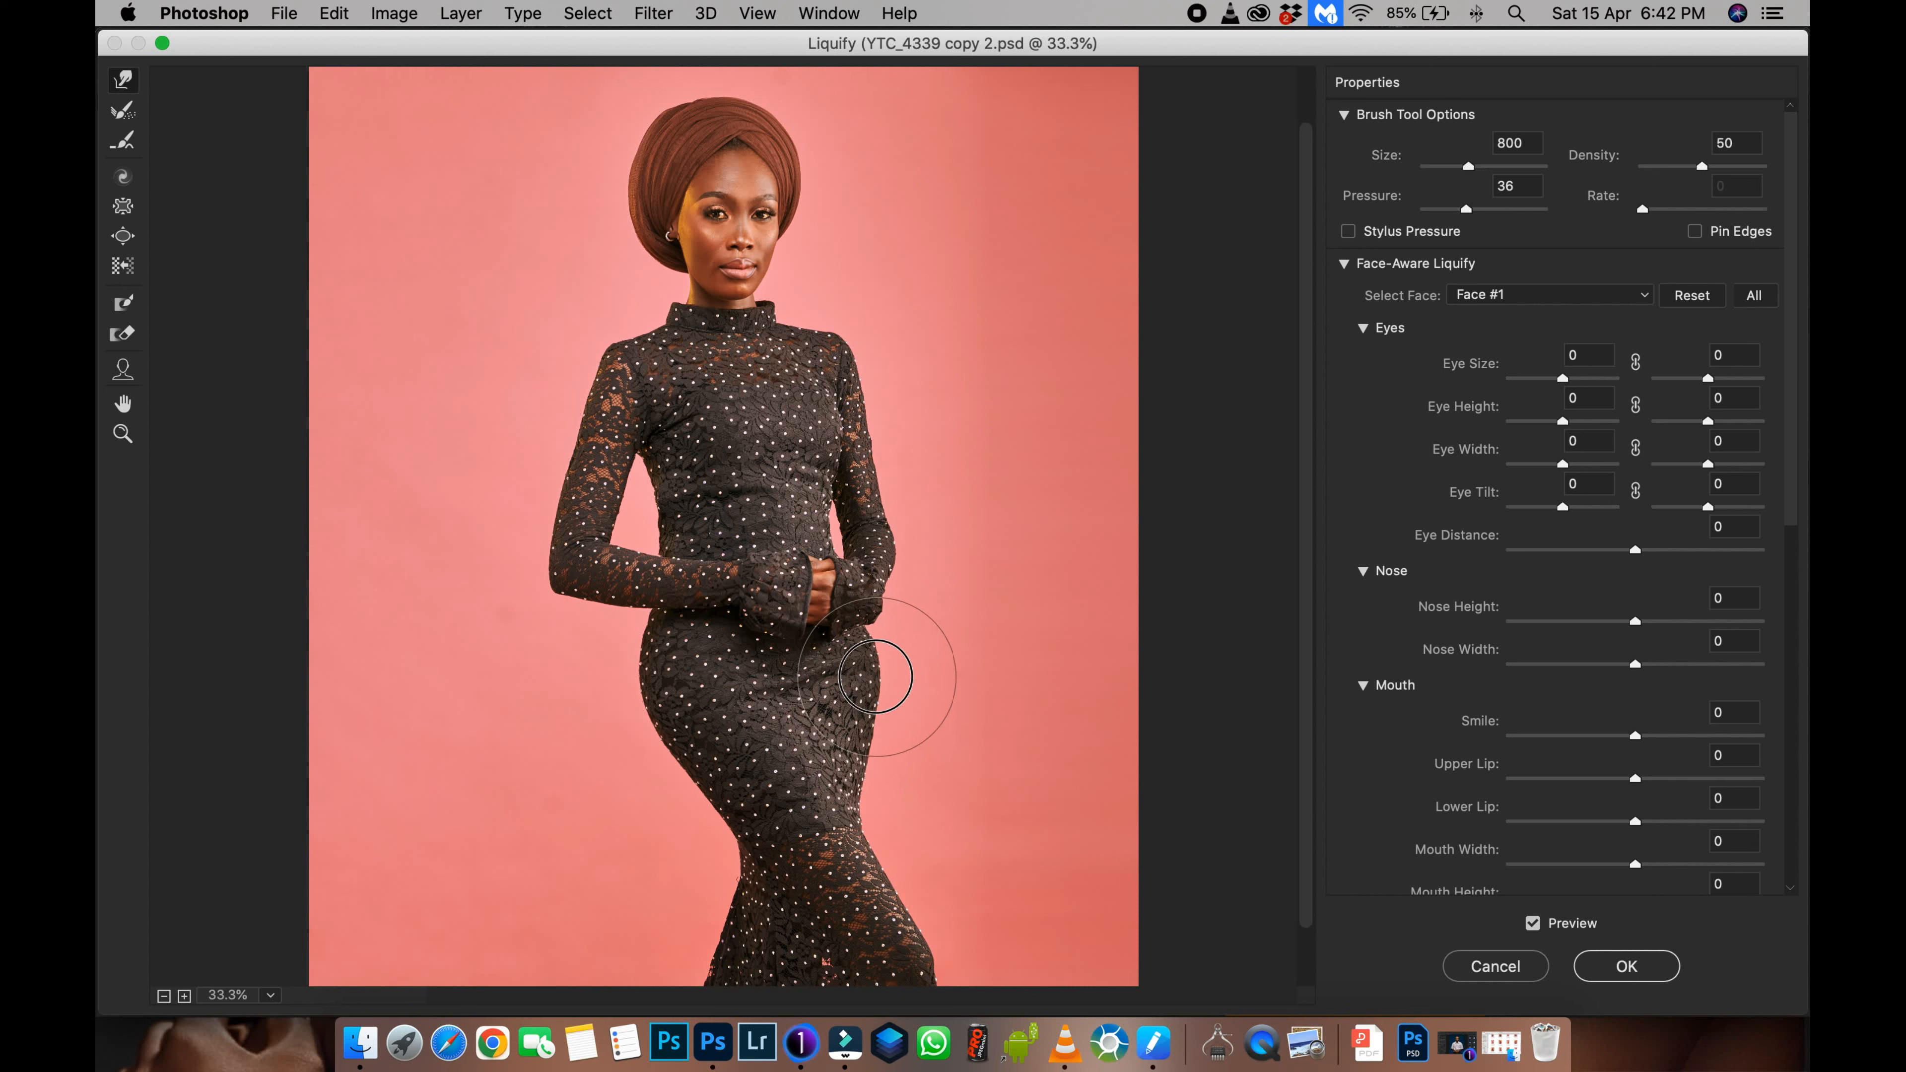
Step: Reduce the Forward Warp brush to size 250 for the waist, viewed at 50%
key("bracketleft")
key("bracketleft")
key("bracketleft")
key("bracketleft")
key("bracketleft")
key("bracketleft")
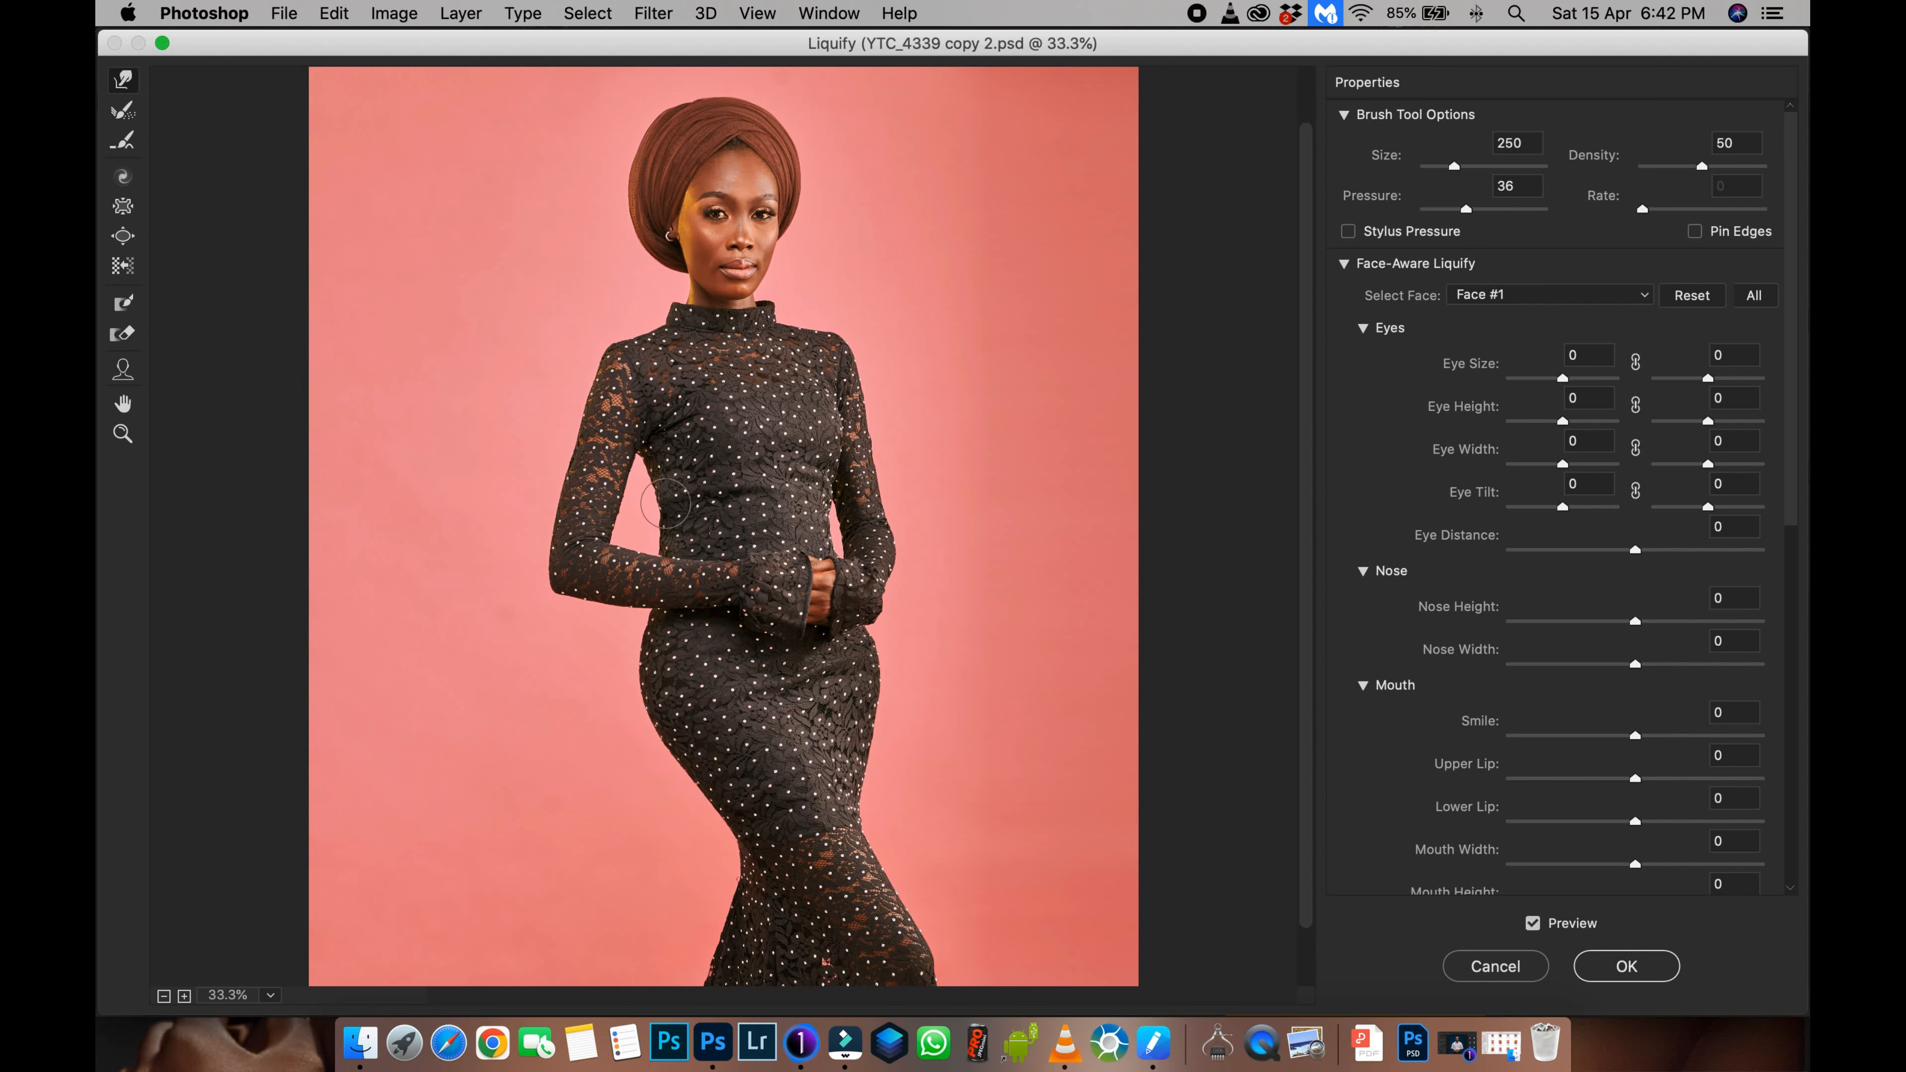
key("super+equal")
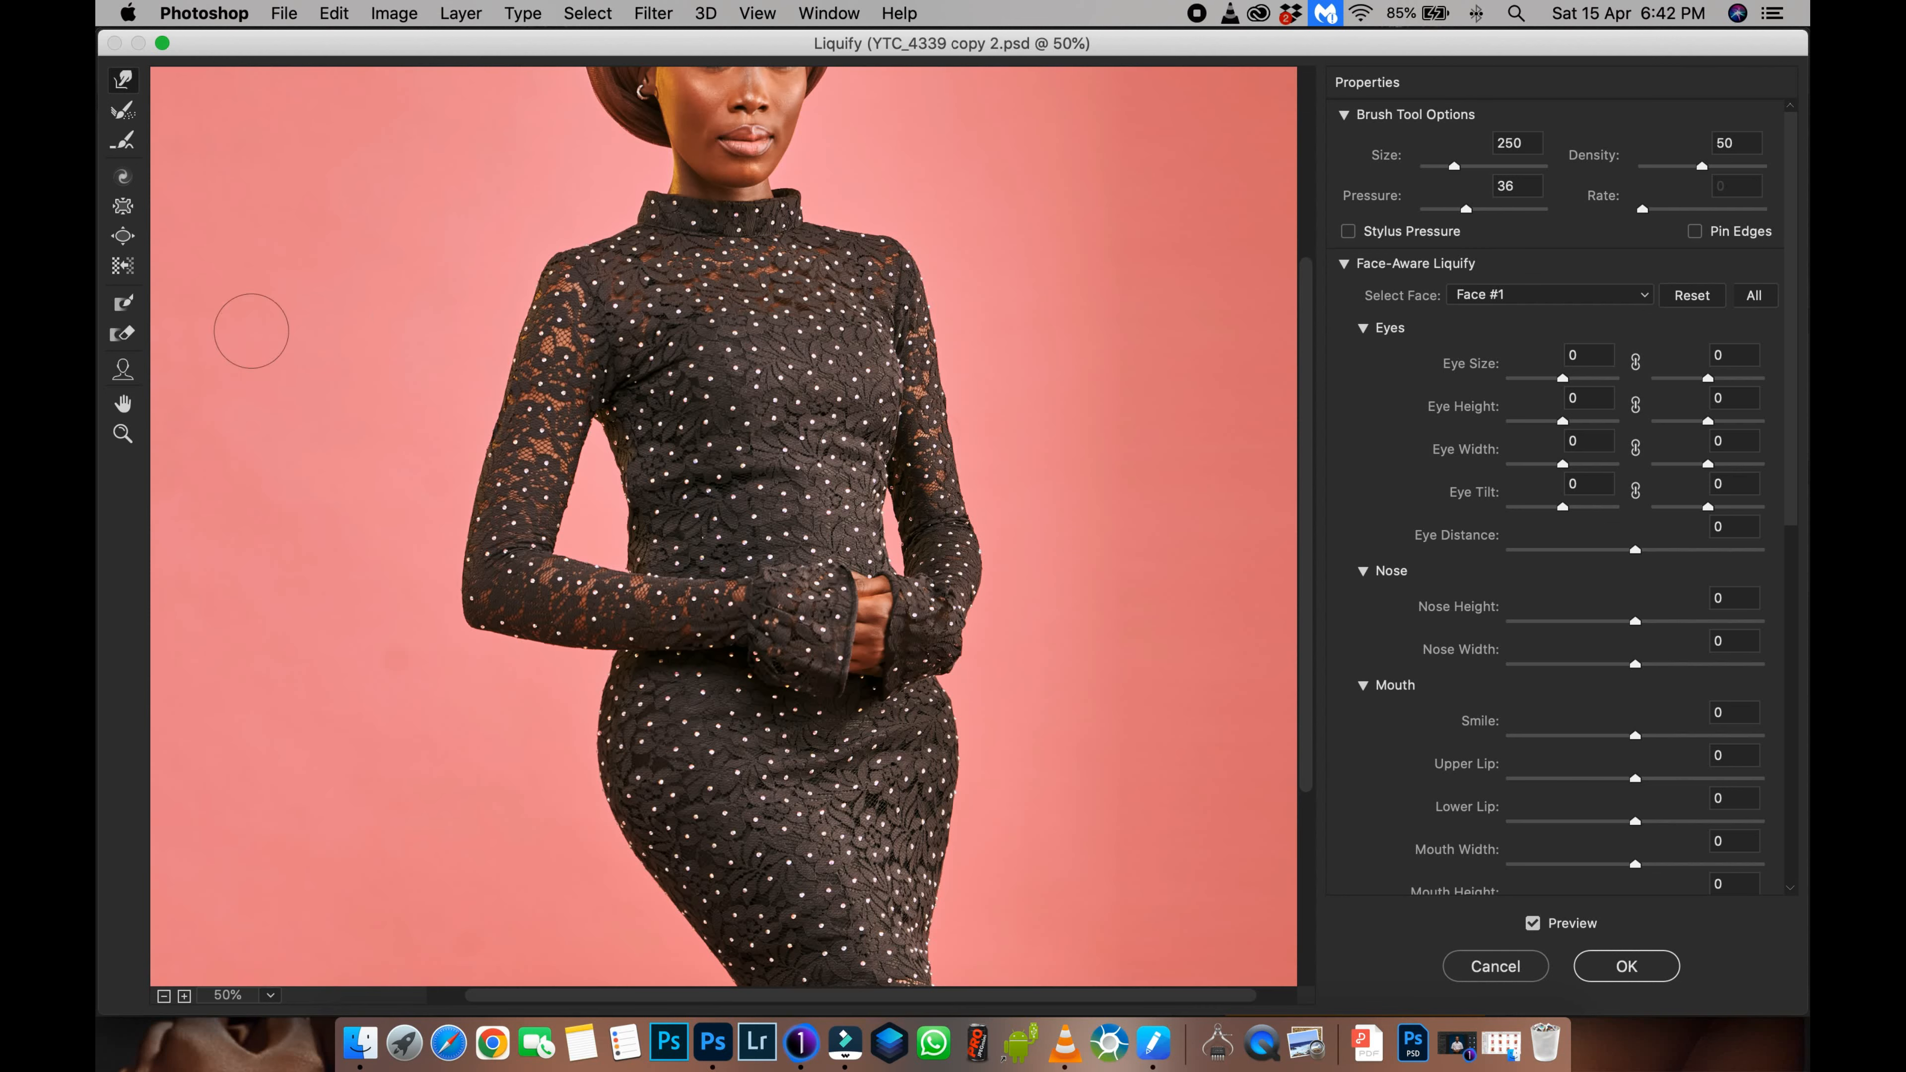
Step: Check the face outline at 66.7% with Liquify's Face tool
left_click(122, 369)
scroll(484, 407, "up", 5)
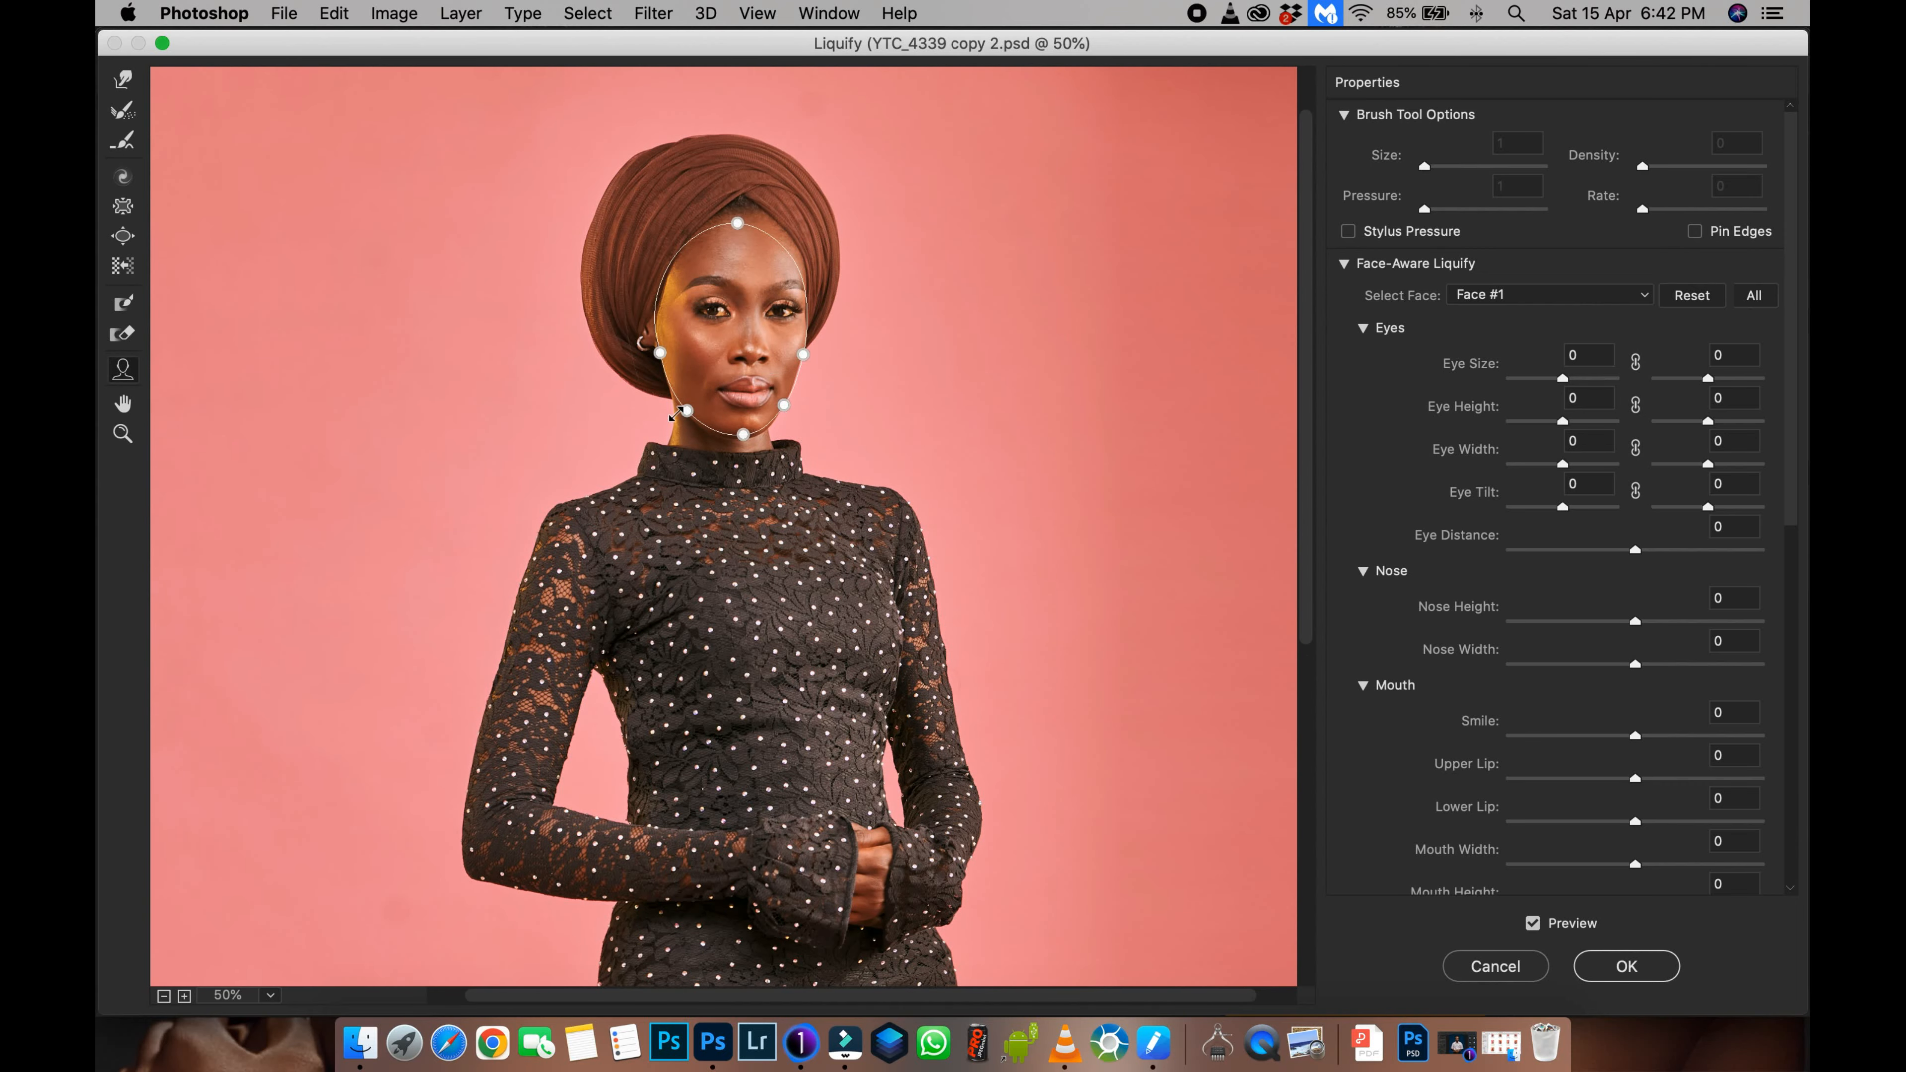
key("super+equal")
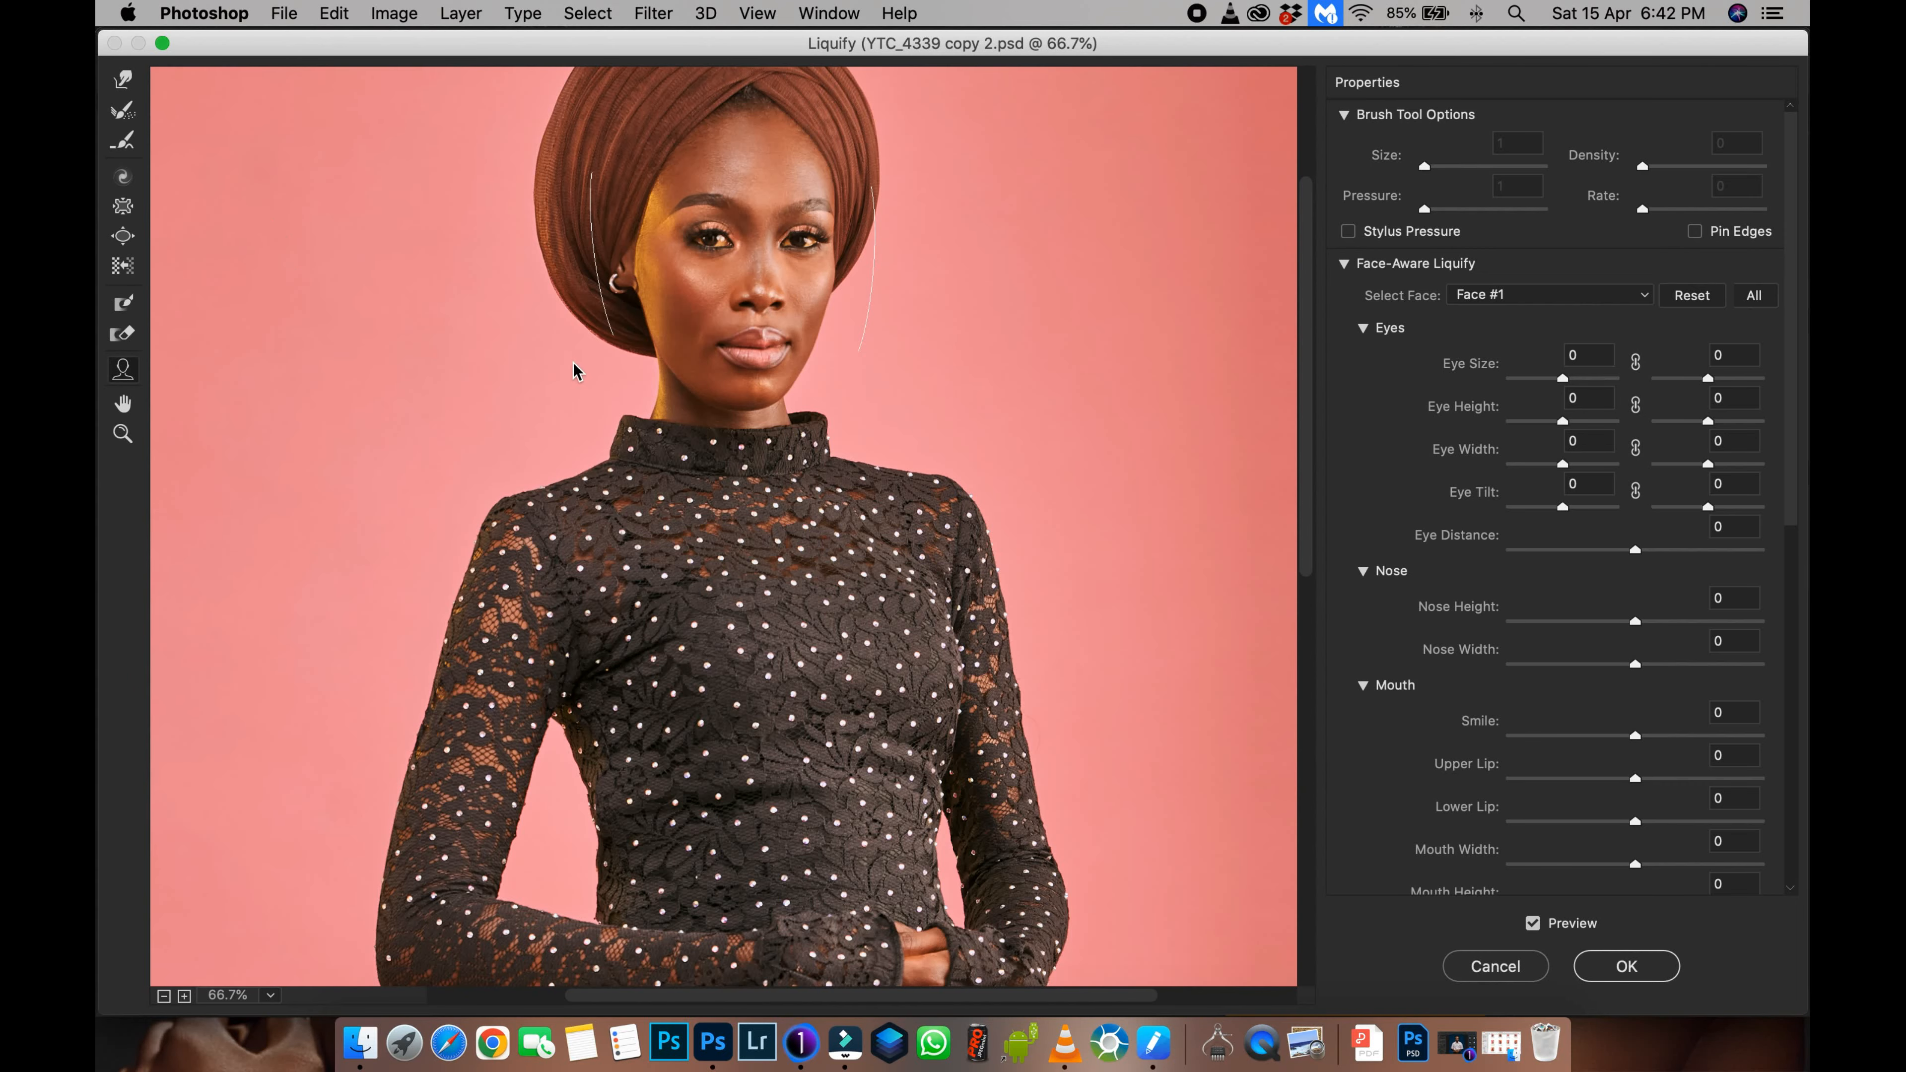
scroll(751, 270, "up", 3)
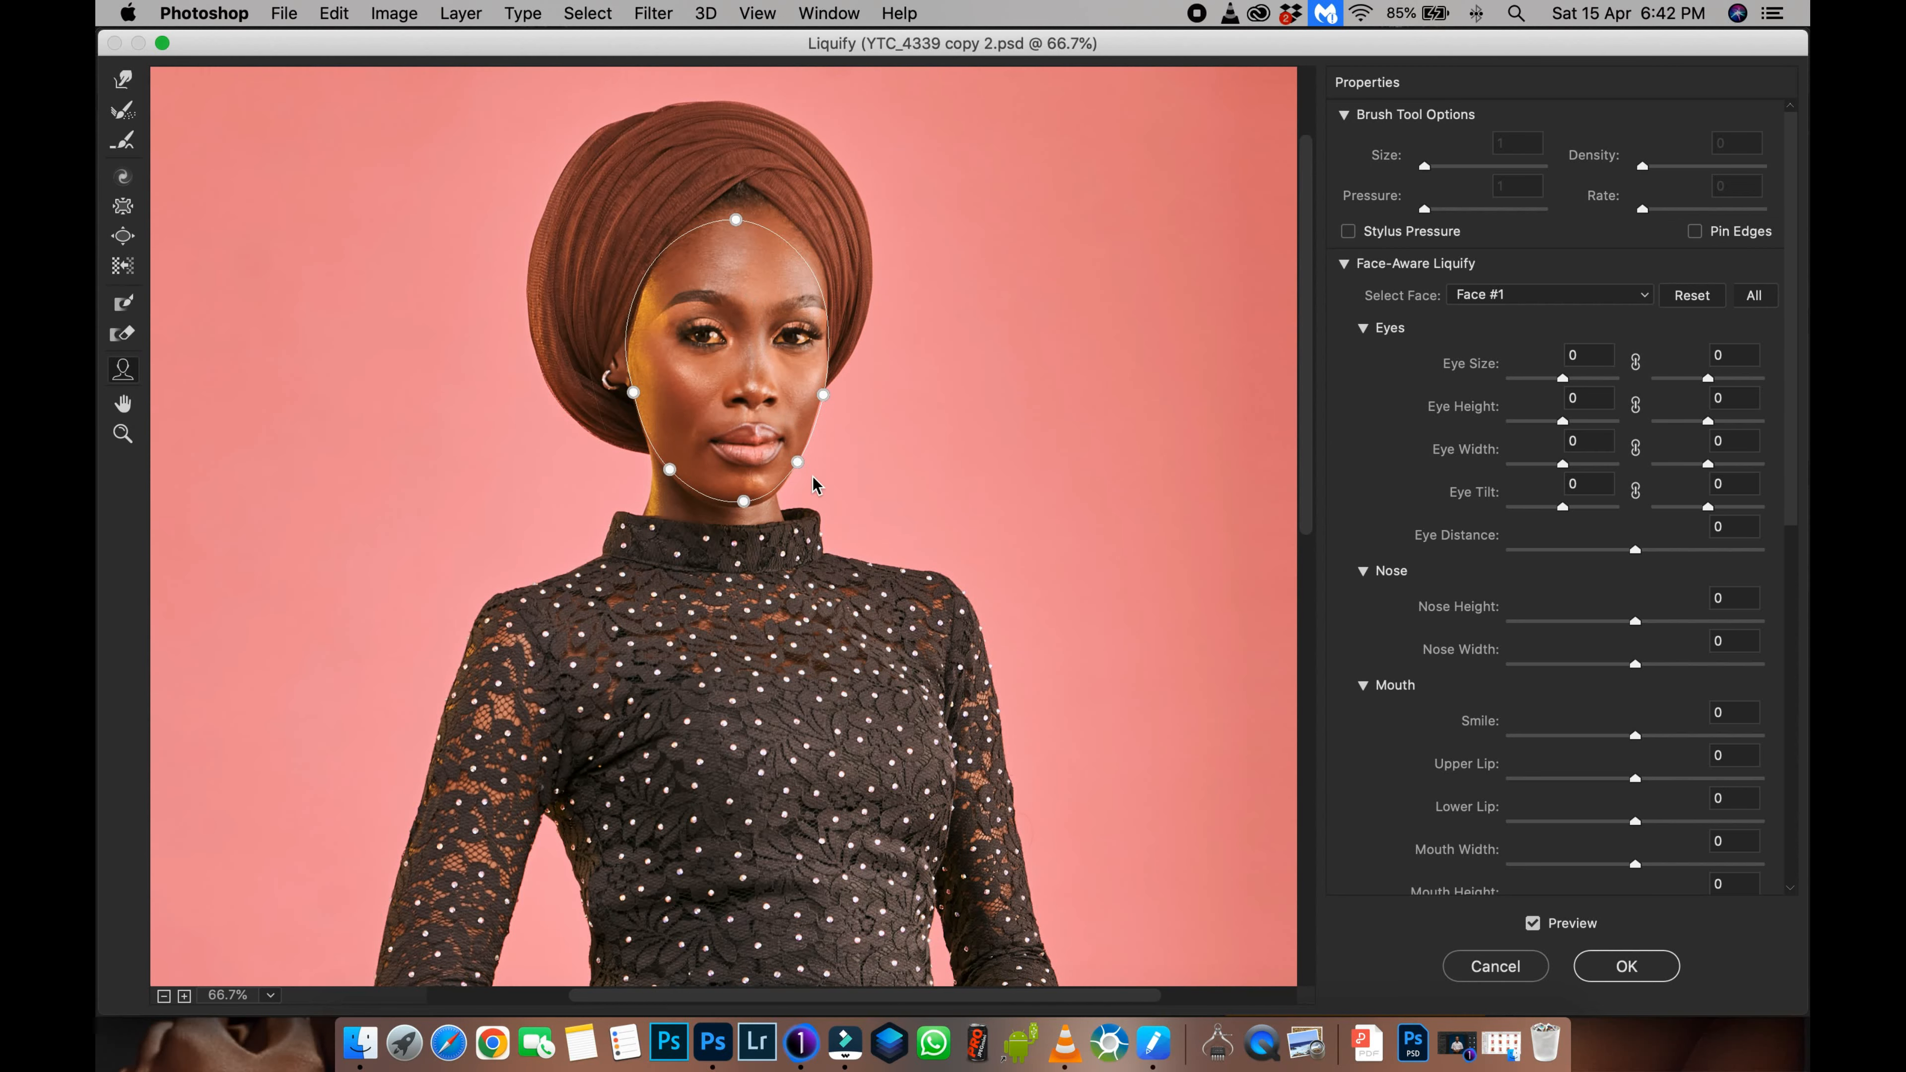
Step: Compare the portrait with and without the Liquify changes, and apply the filter
left_click(1559, 929)
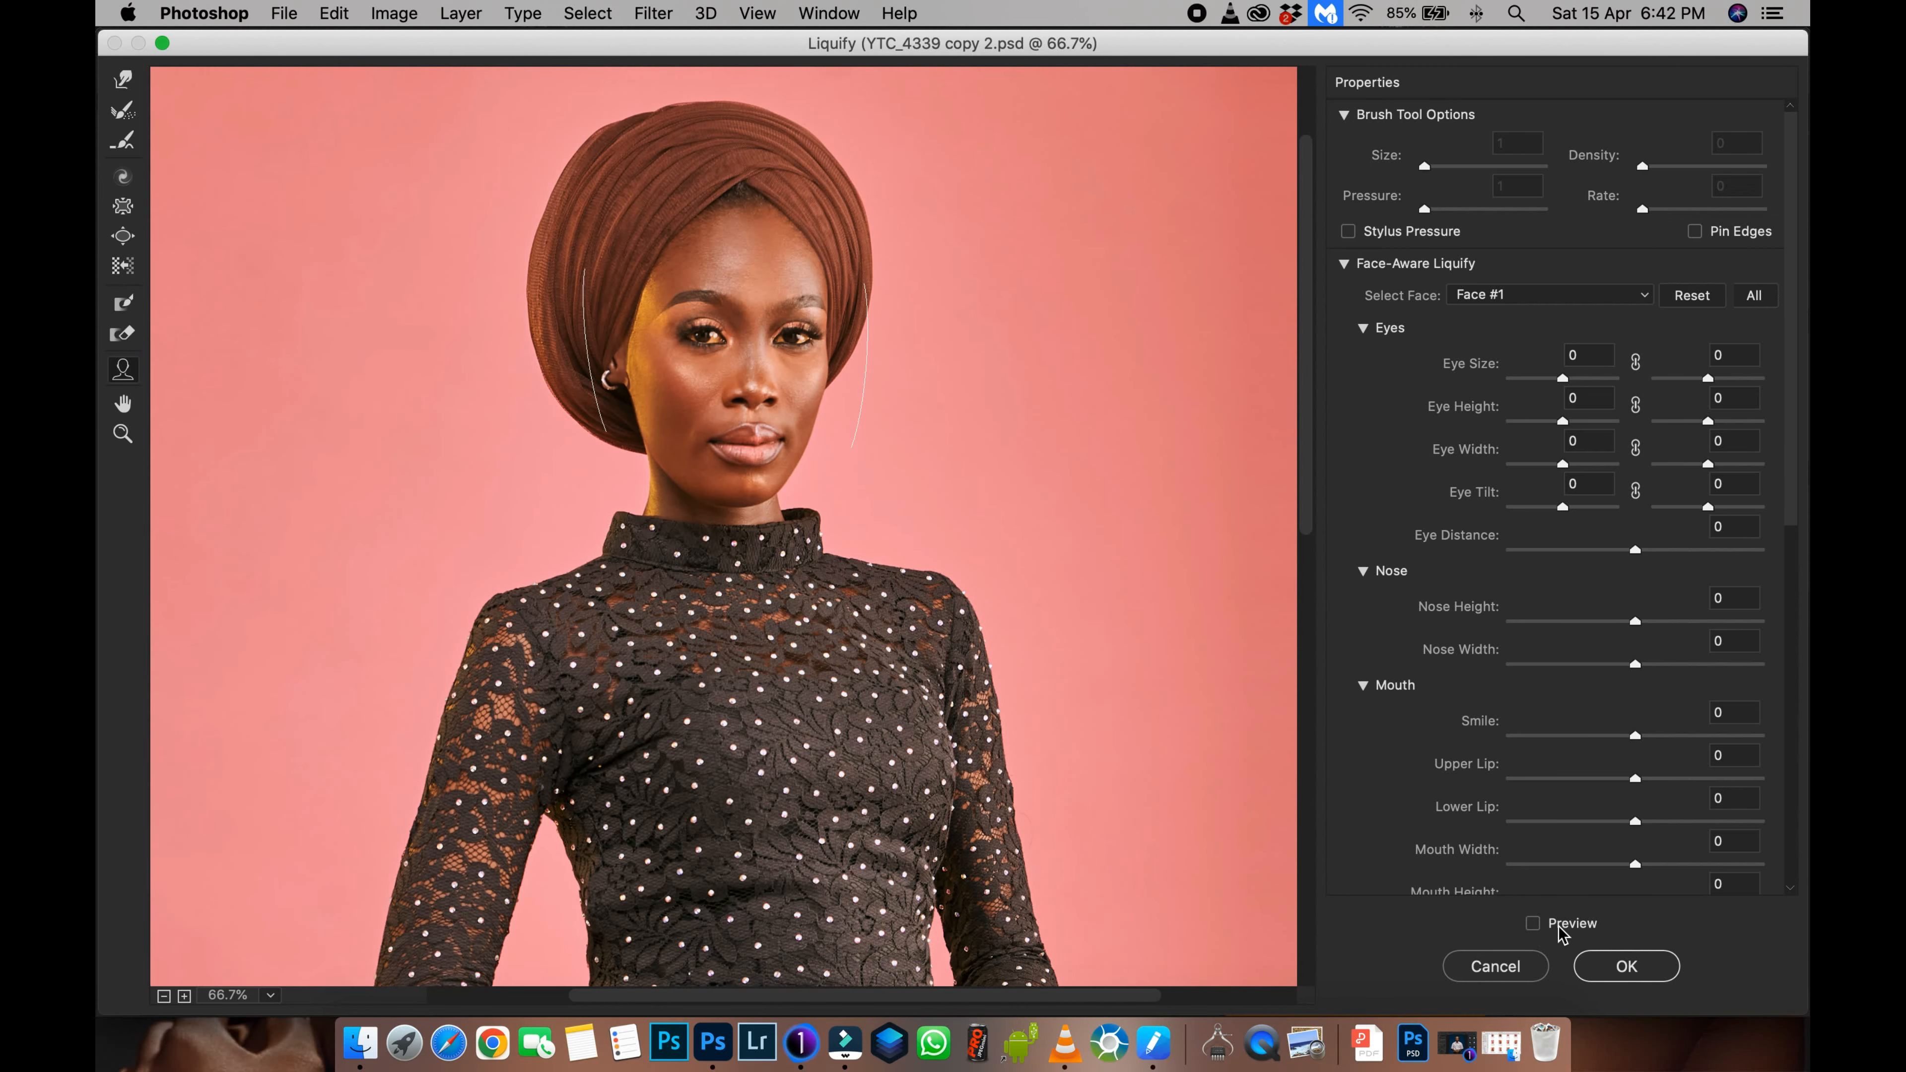
left_click(1563, 931)
left_click(1560, 922)
left_click(1556, 924)
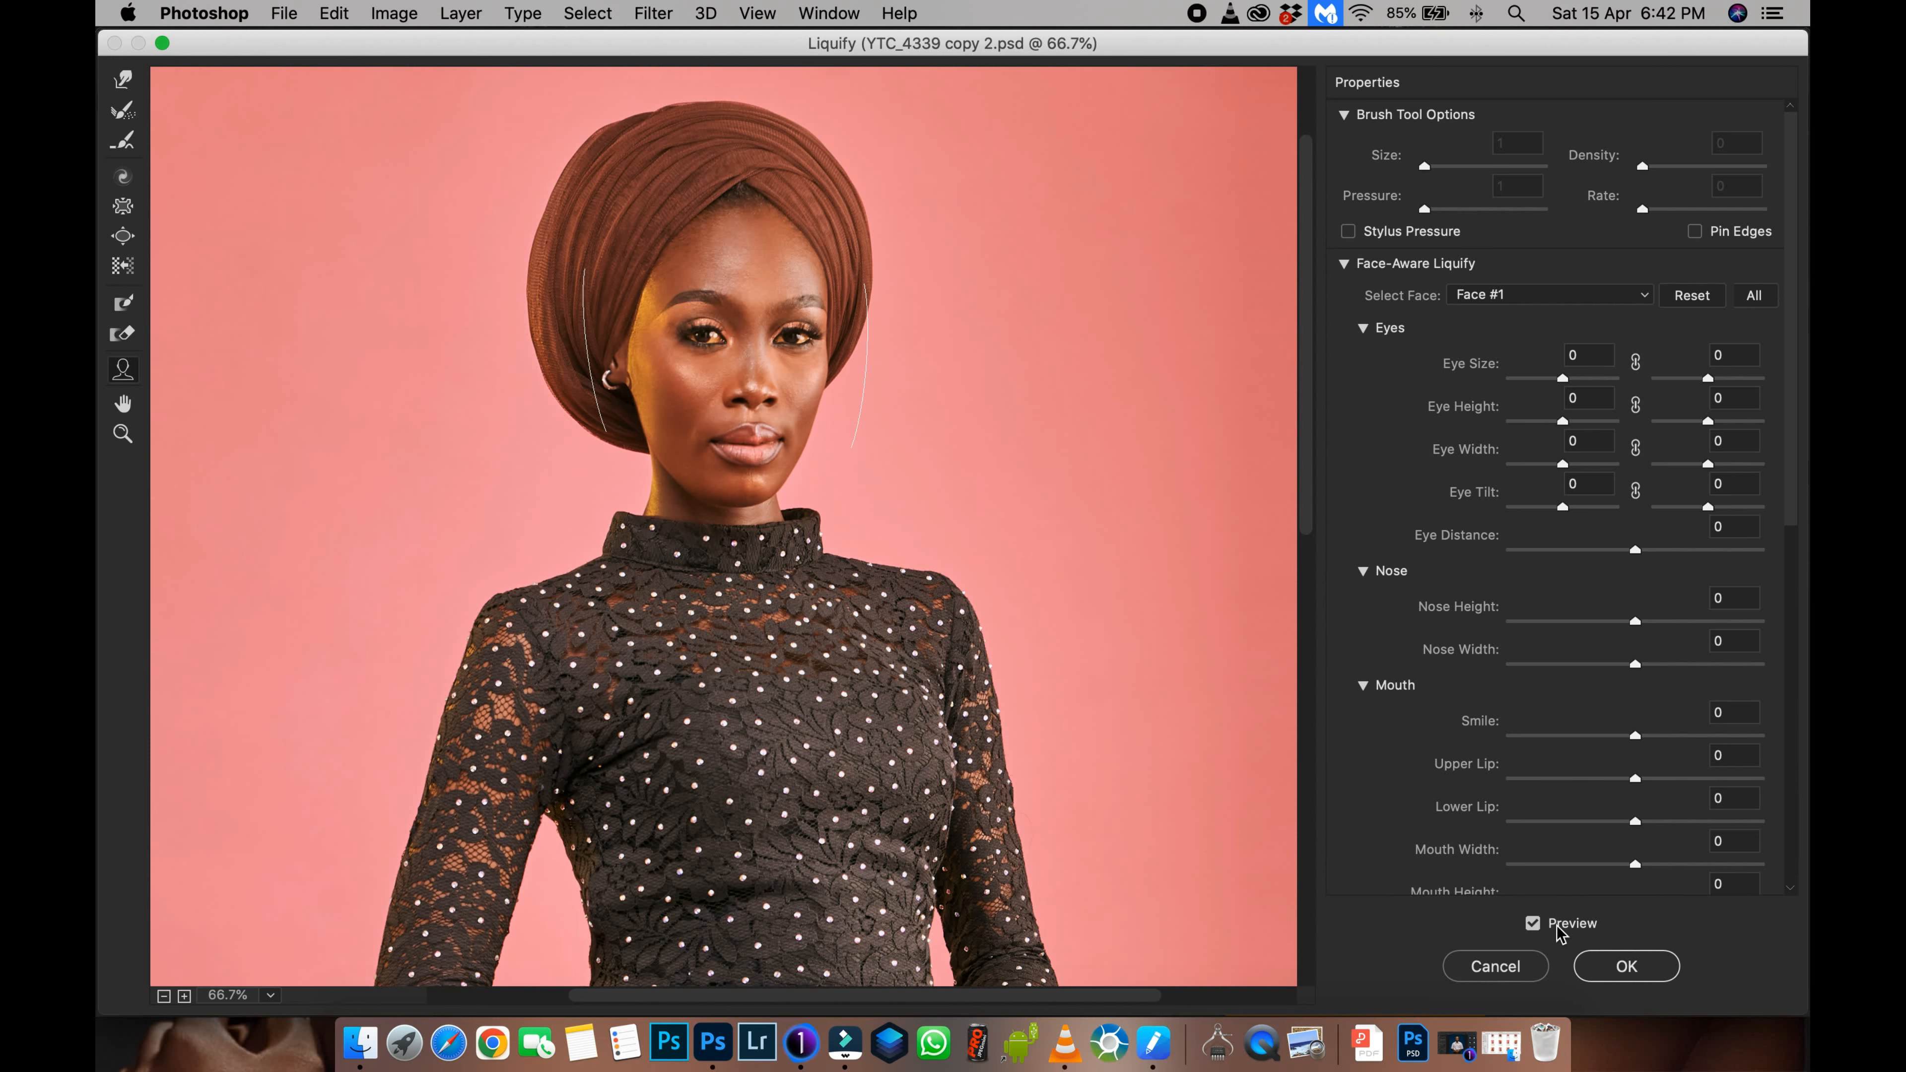
left_click(1624, 966)
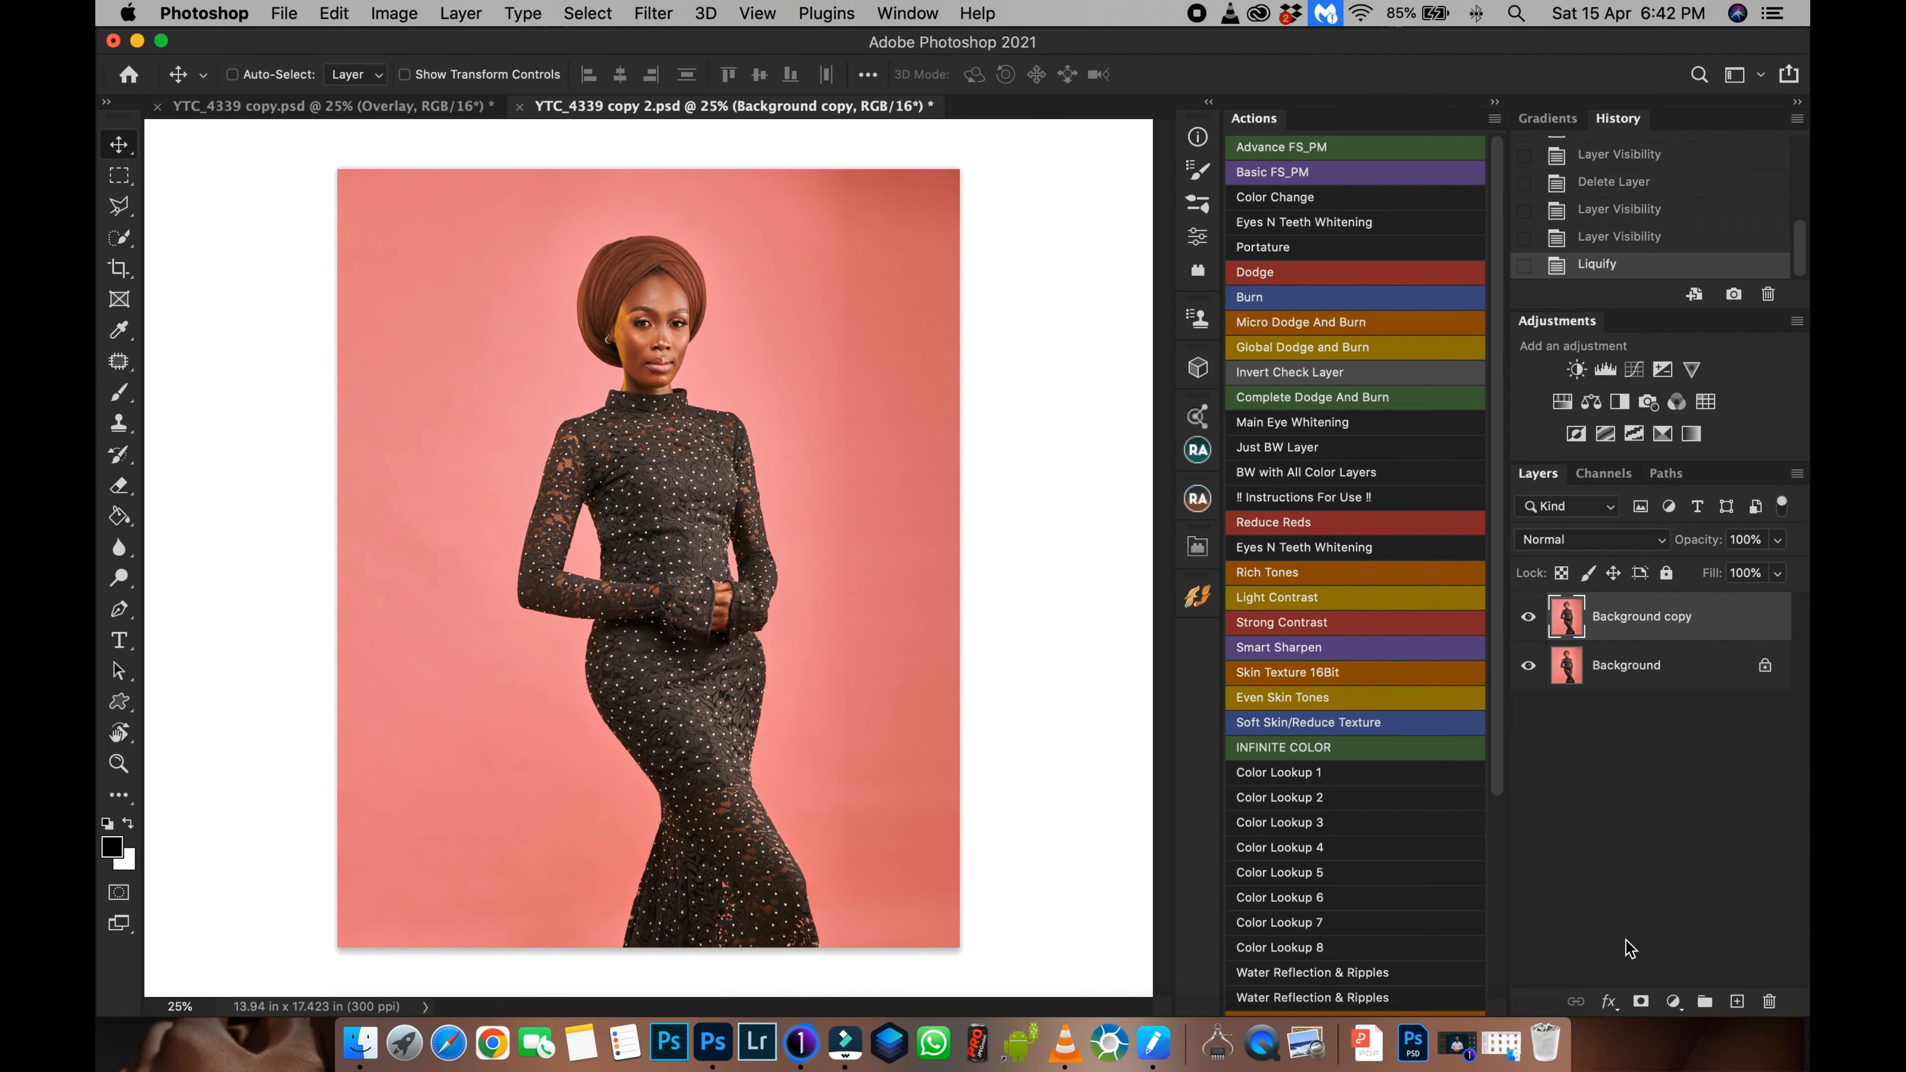
Step: Inspect the reshaped waist and hips of the dress up close and in the full image
key("super+plus")
key("super+plus")
key("super+plus")
key("super+plus")
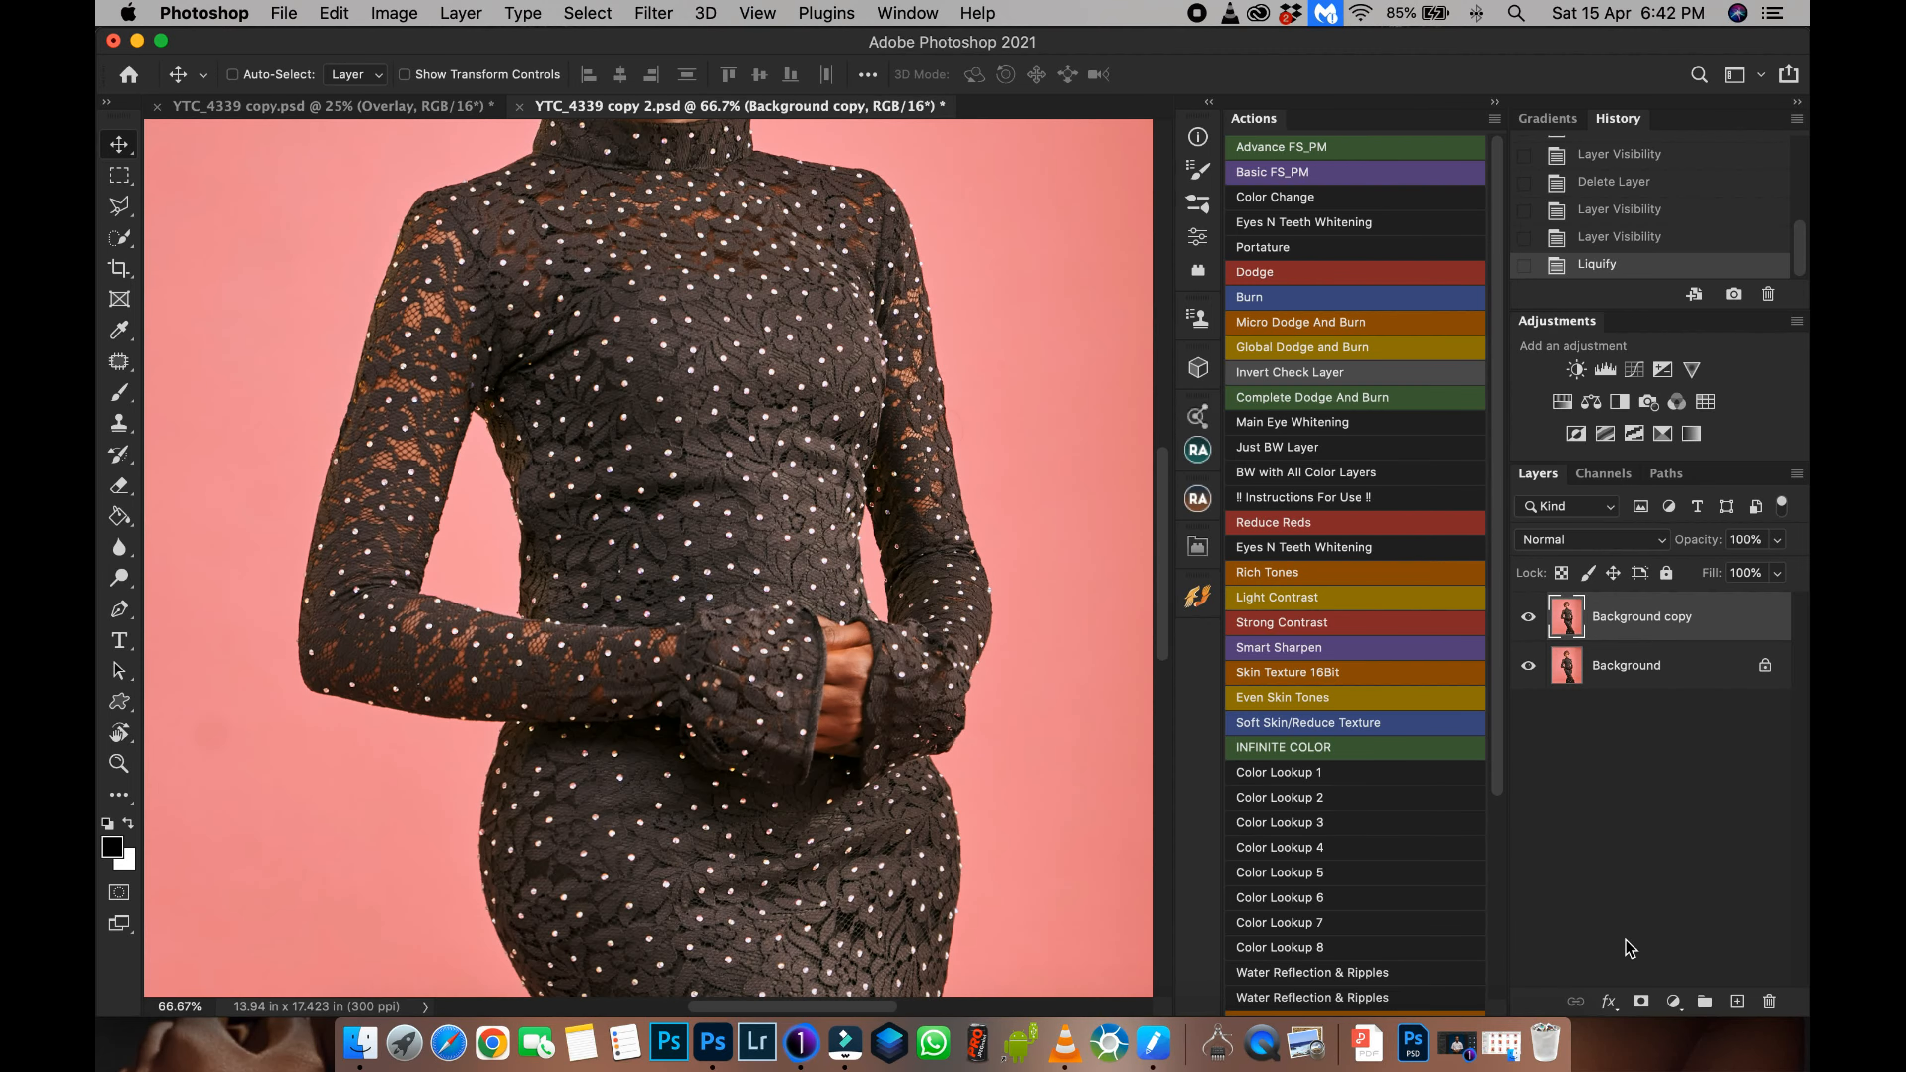
key("super+minus")
key("super+minus")
key("super+minus")
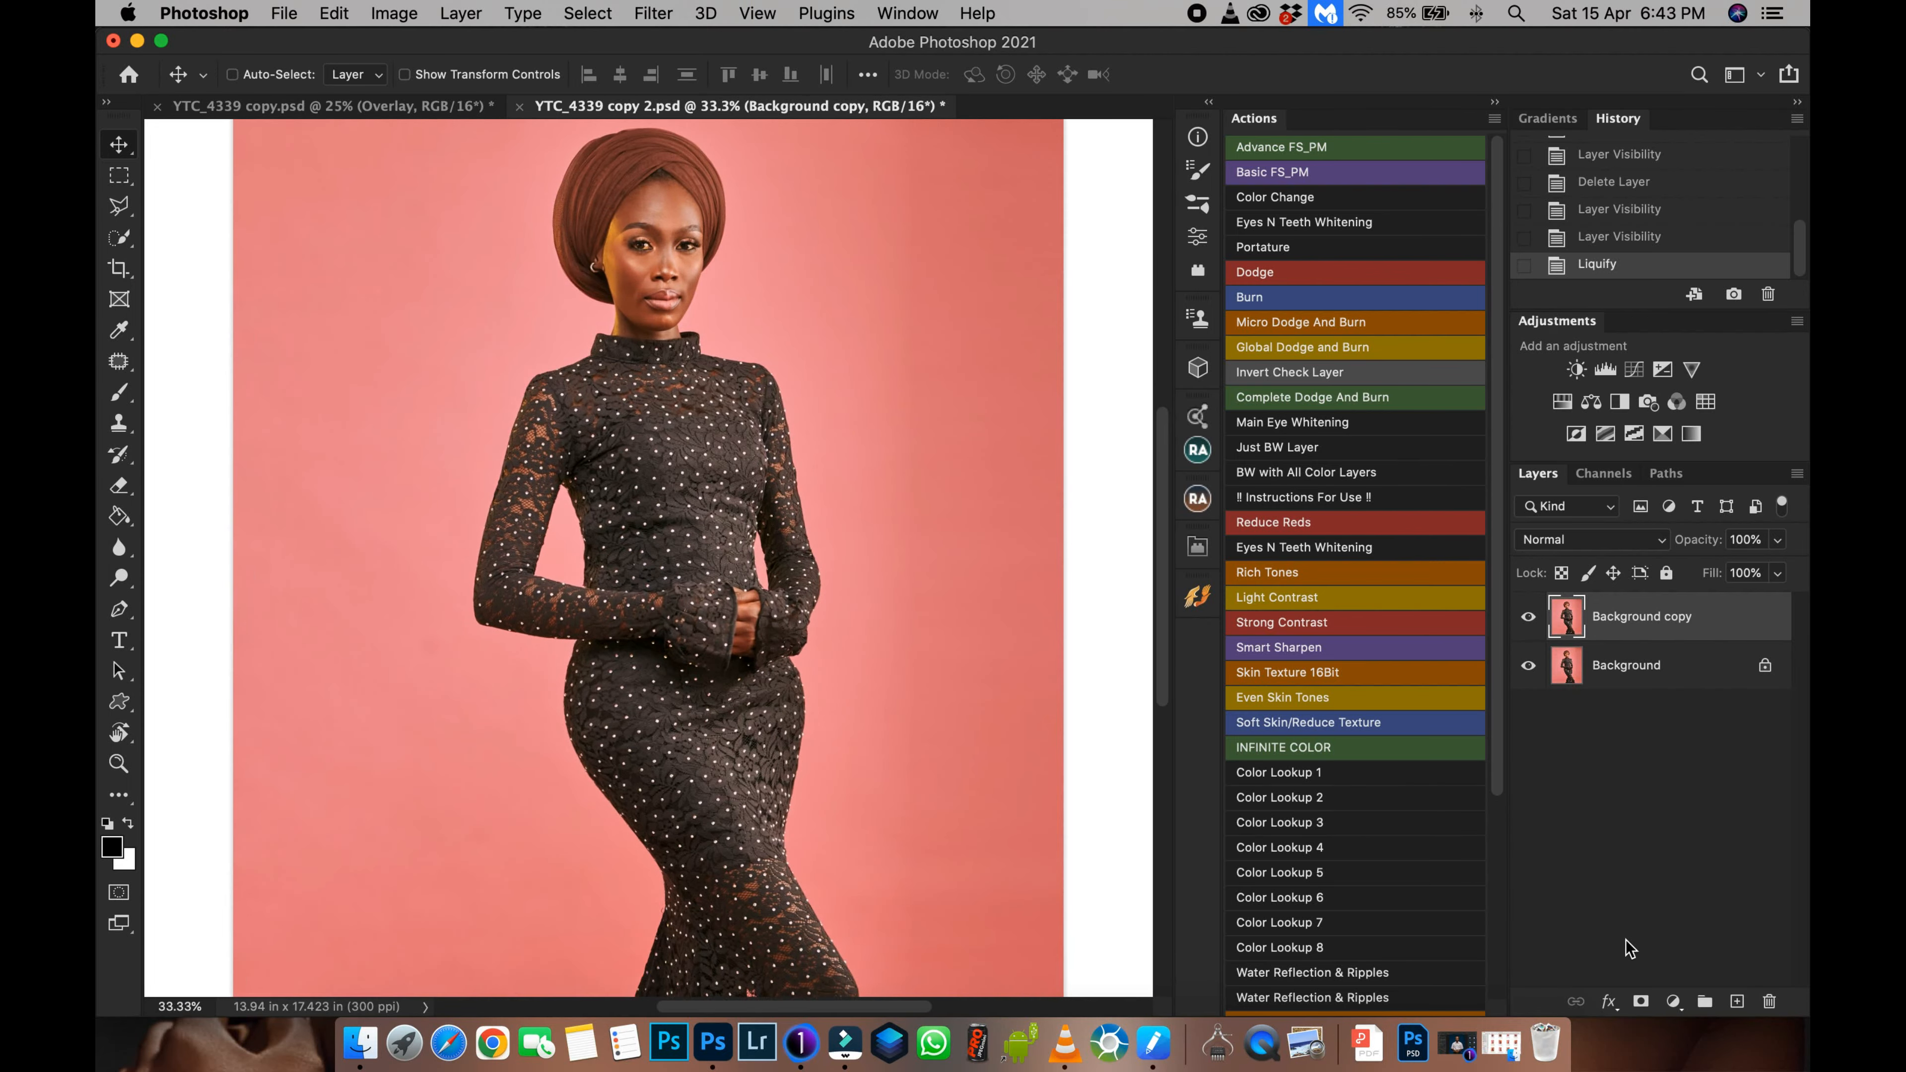
key("super+minus")
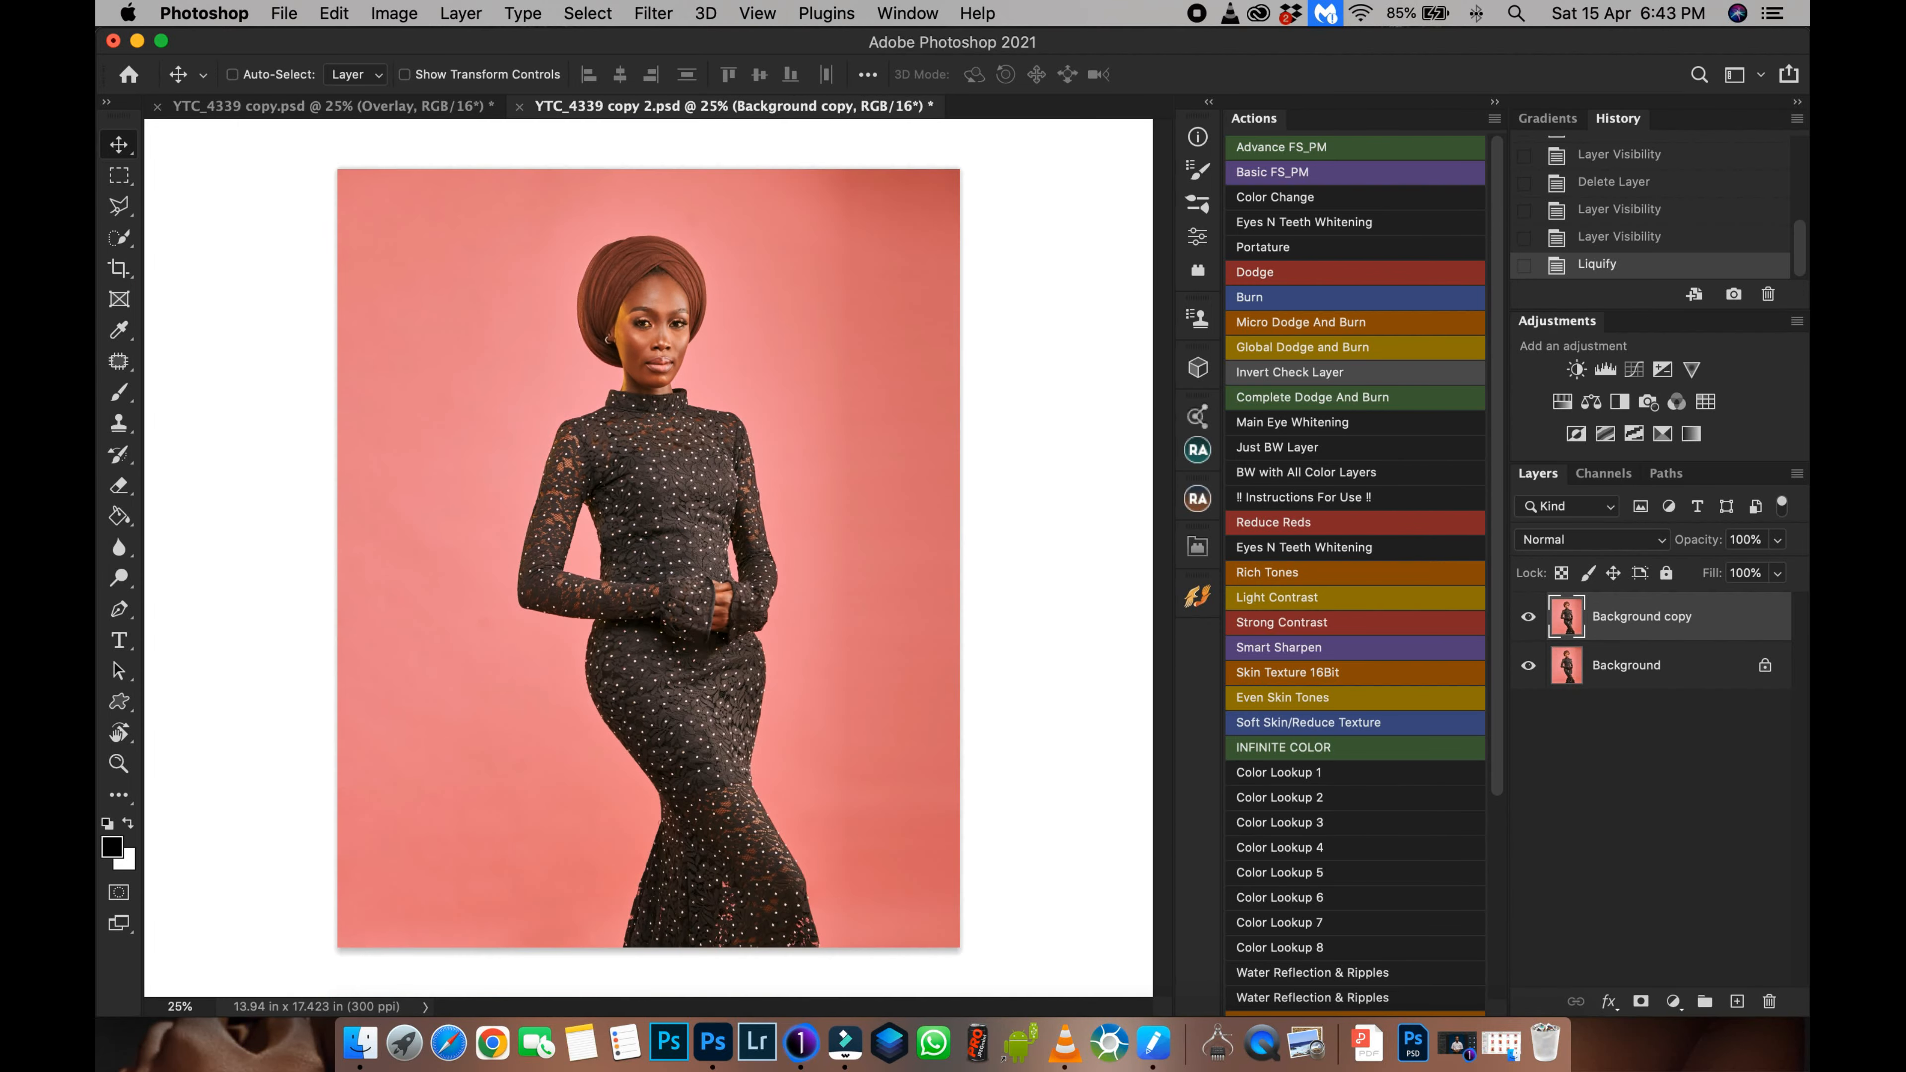
Step: Compare the edited Background copy with the original Background by hiding and showing the upper layer
left_click(1529, 617)
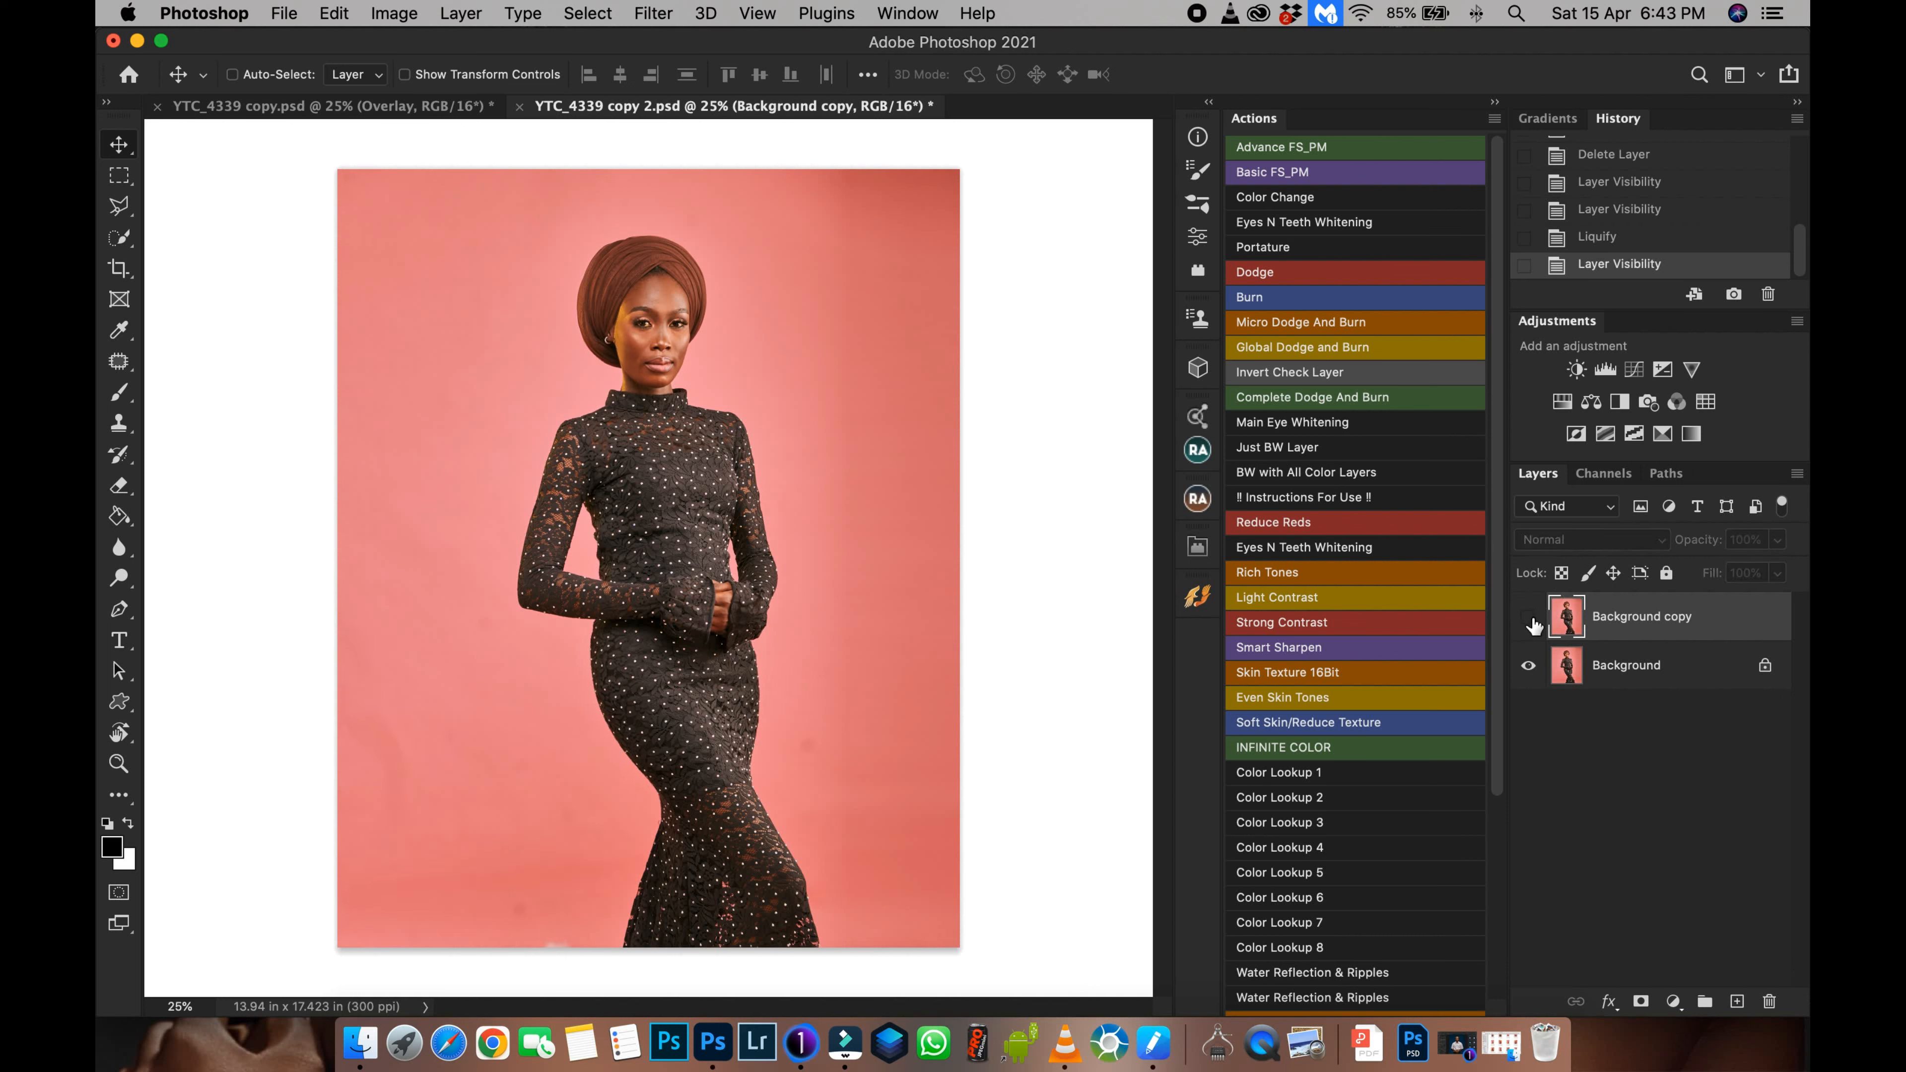
left_click(1528, 617)
left_click(1528, 617)
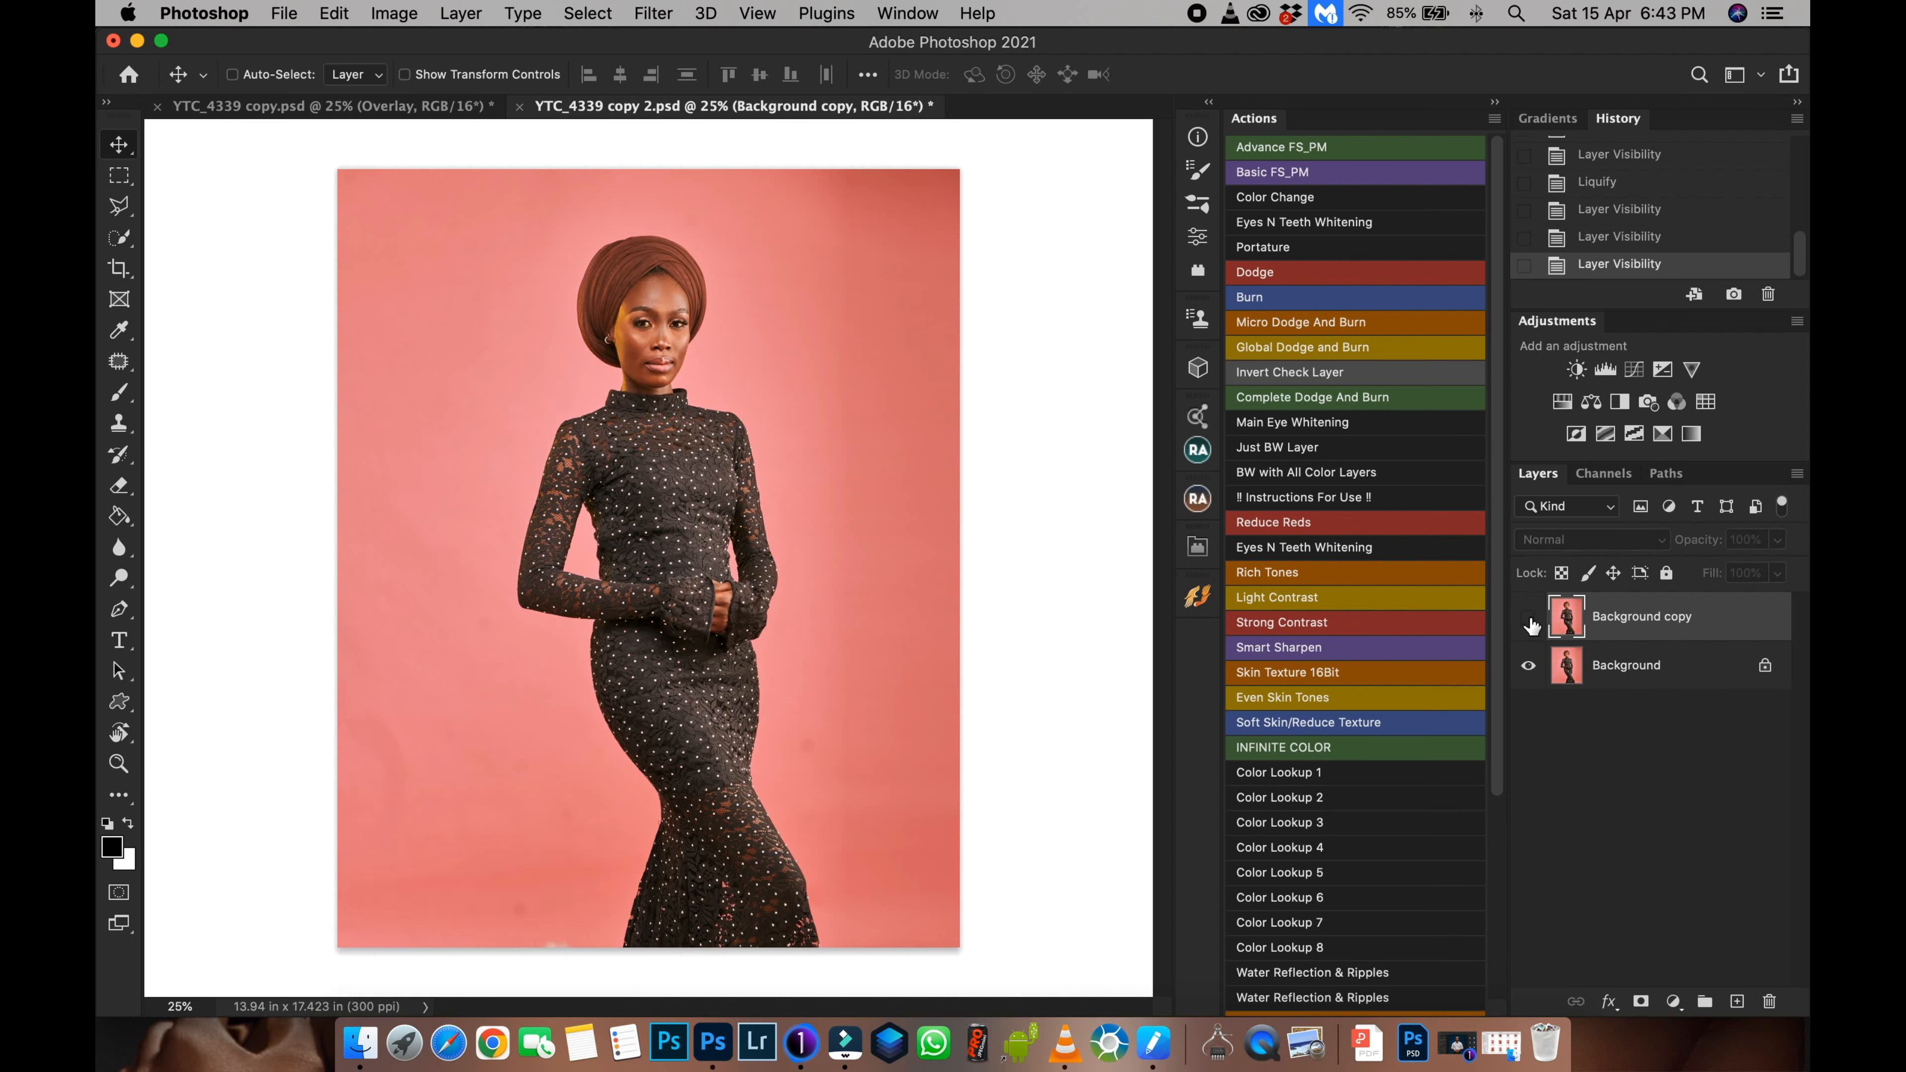
left_click(1527, 619)
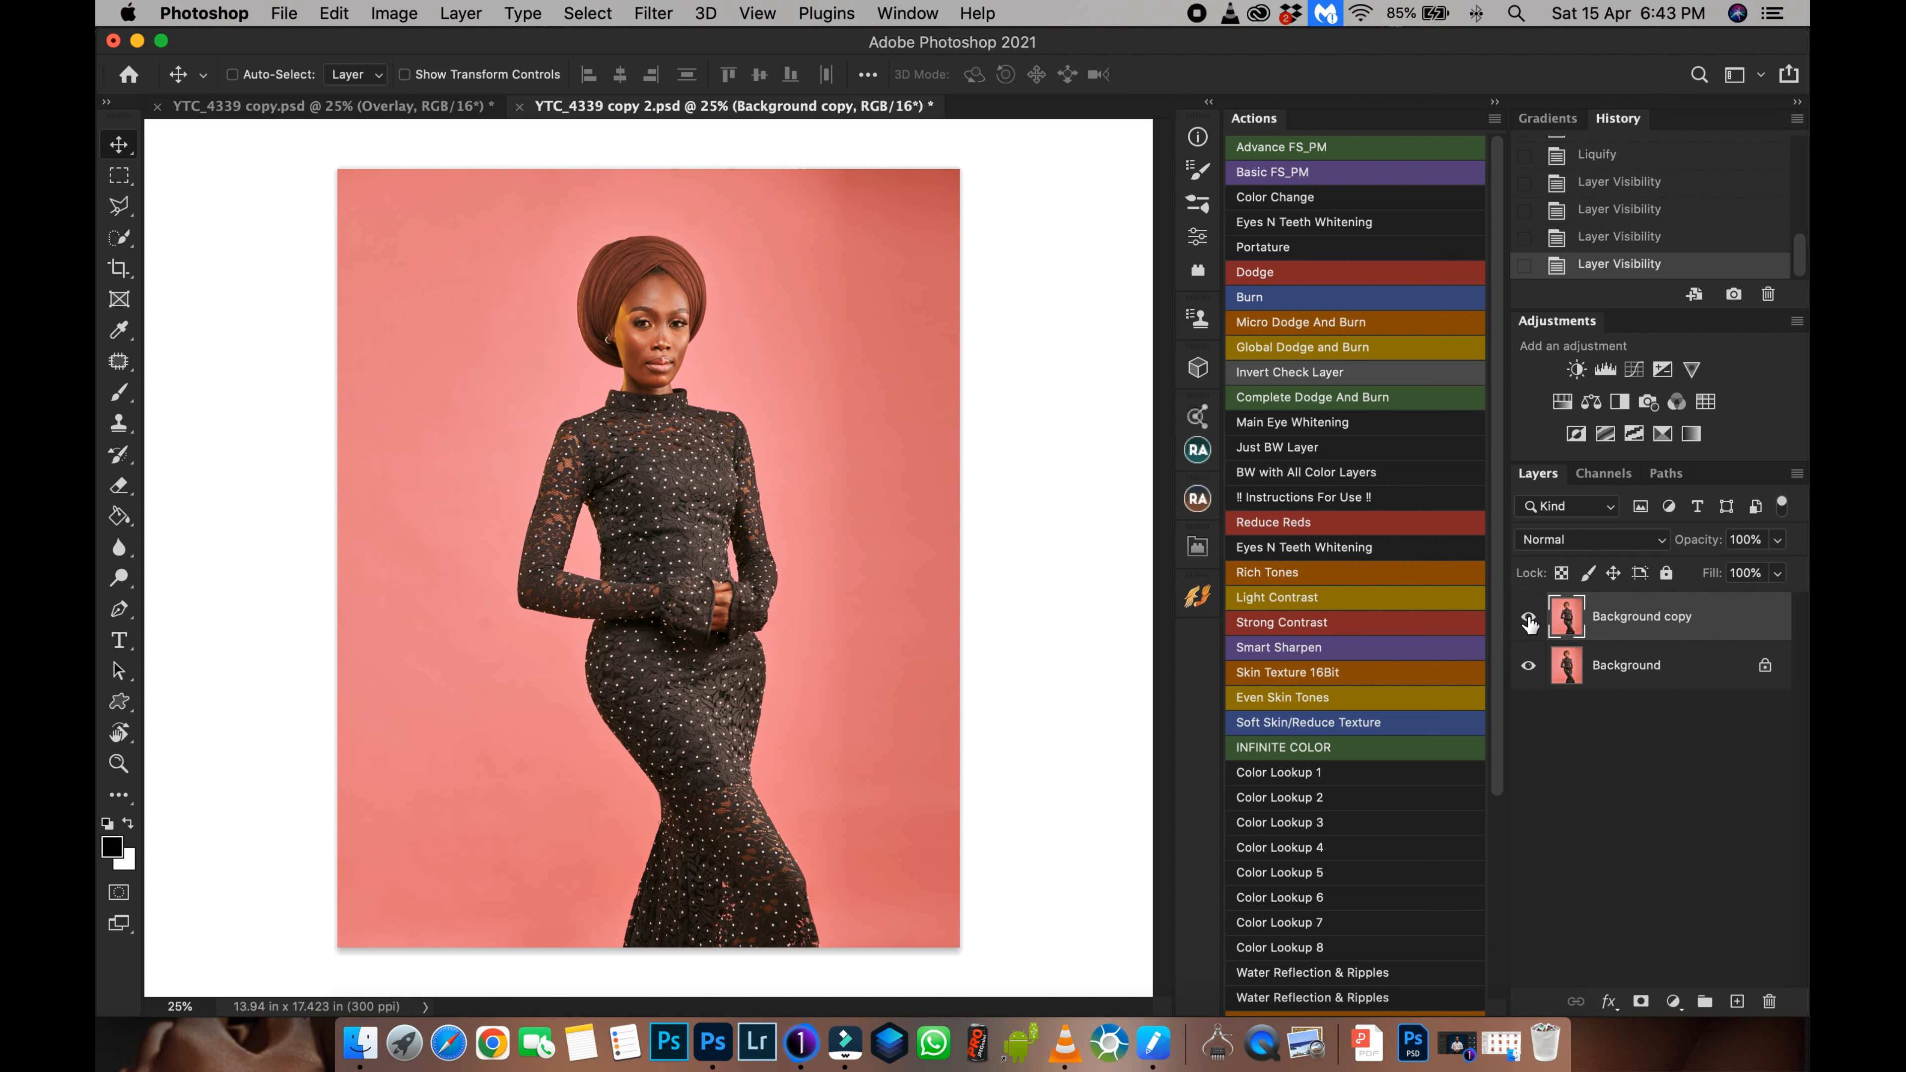
left_click(1529, 621)
left_click(1528, 621)
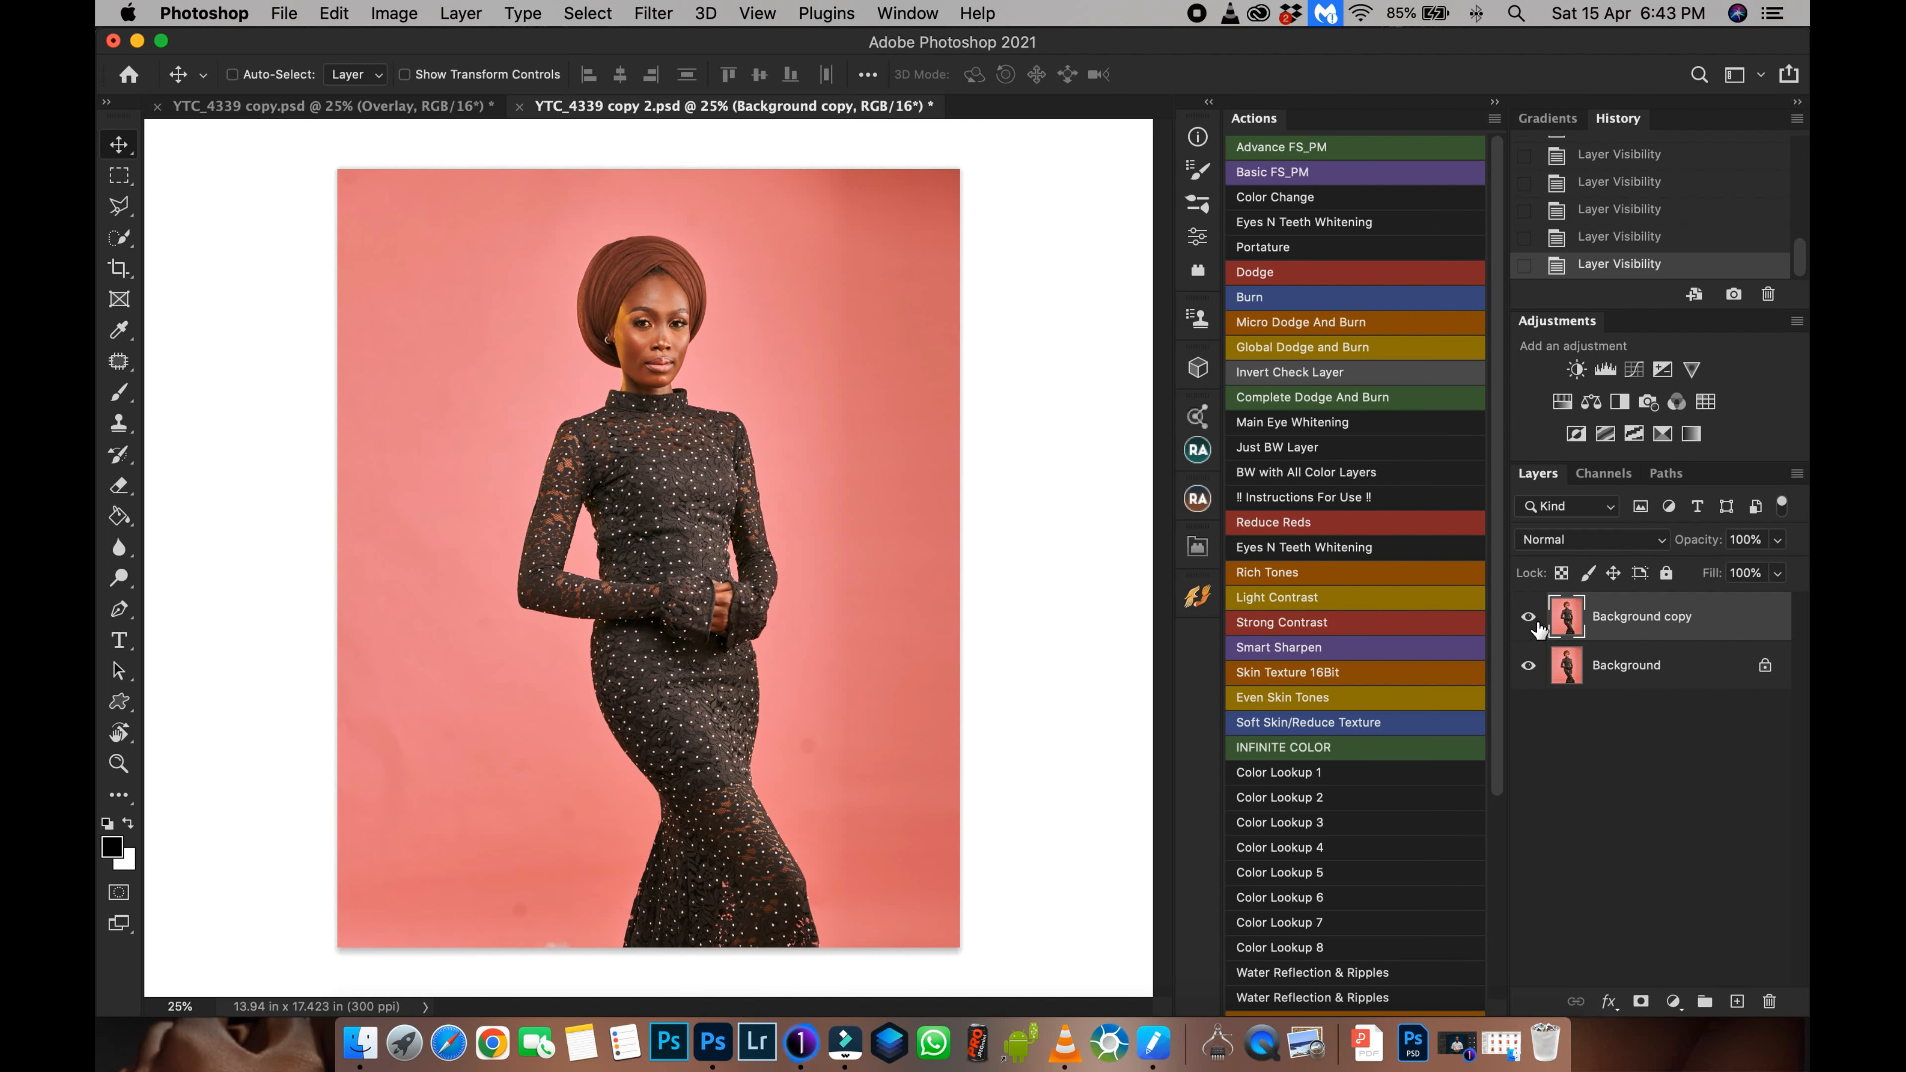
key("super+minus")
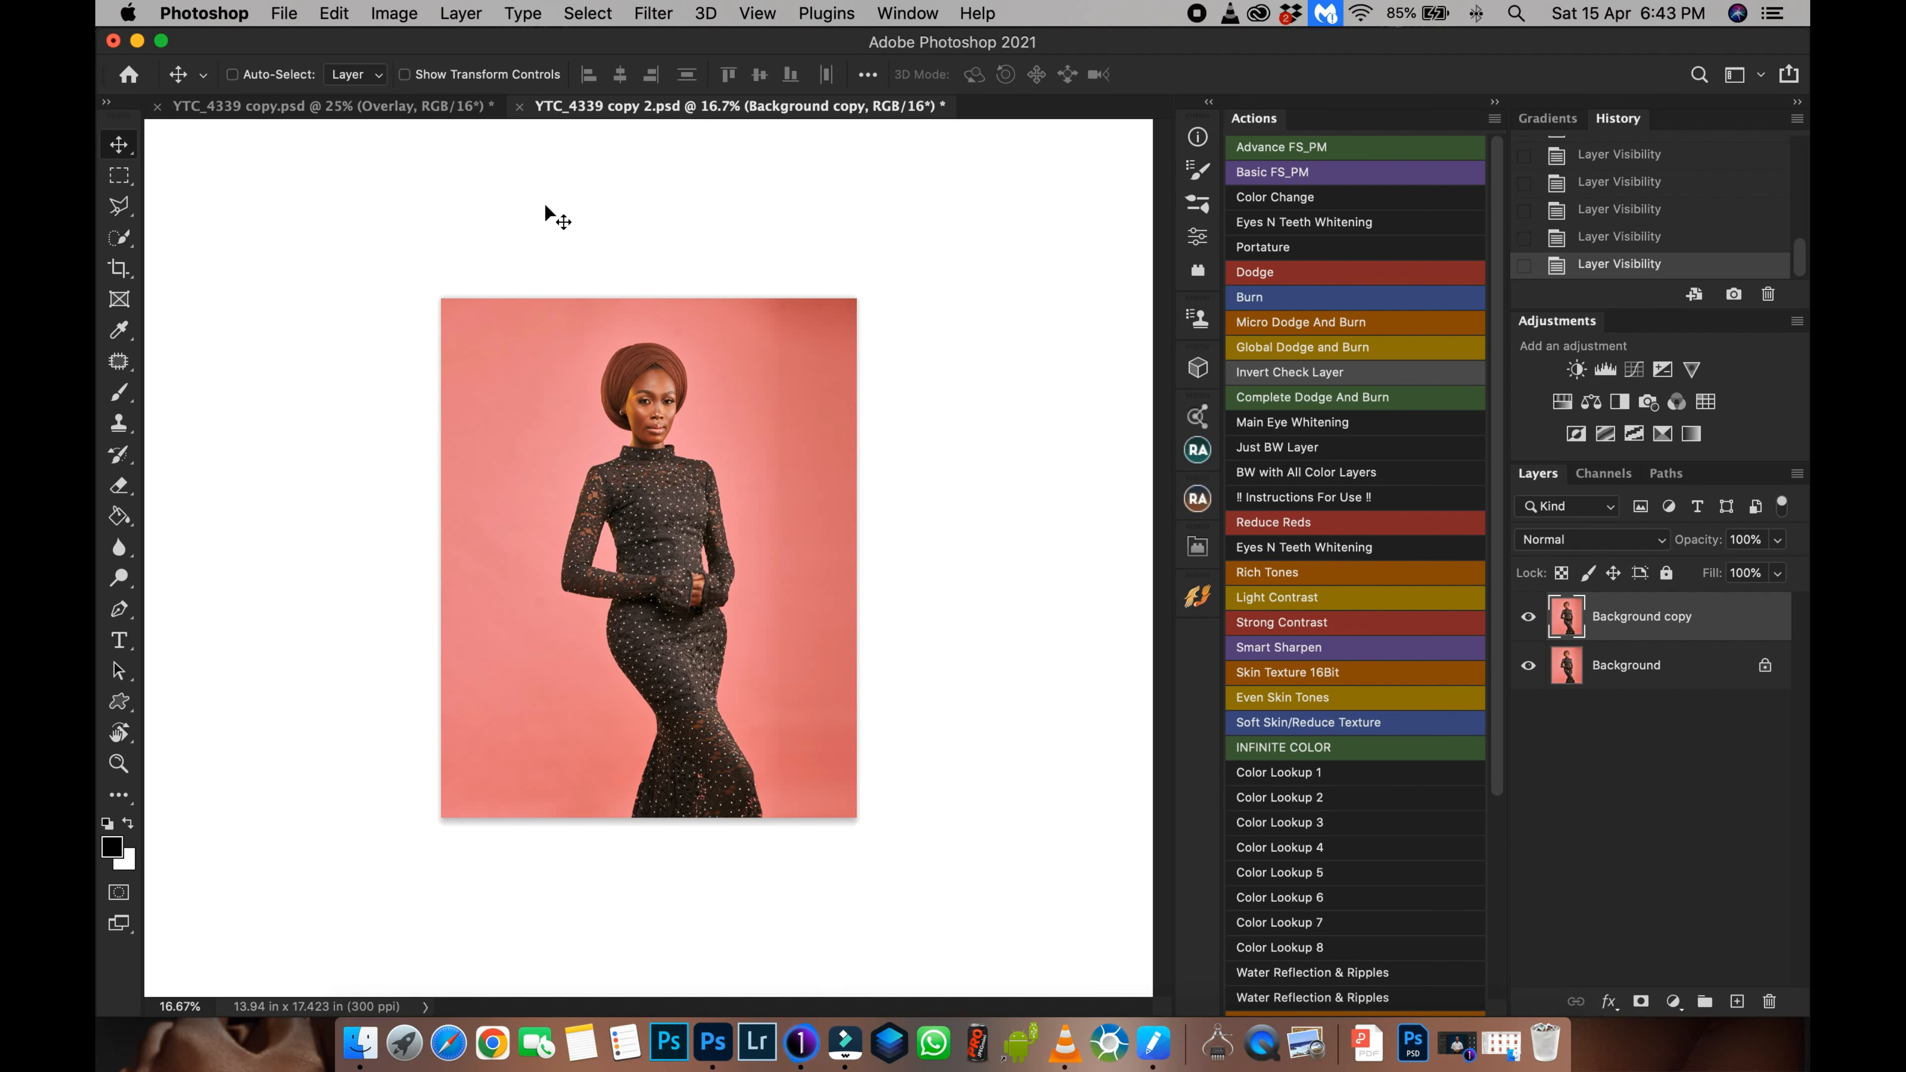
key("super+plus")
key("super+plus")
key("super+minus")
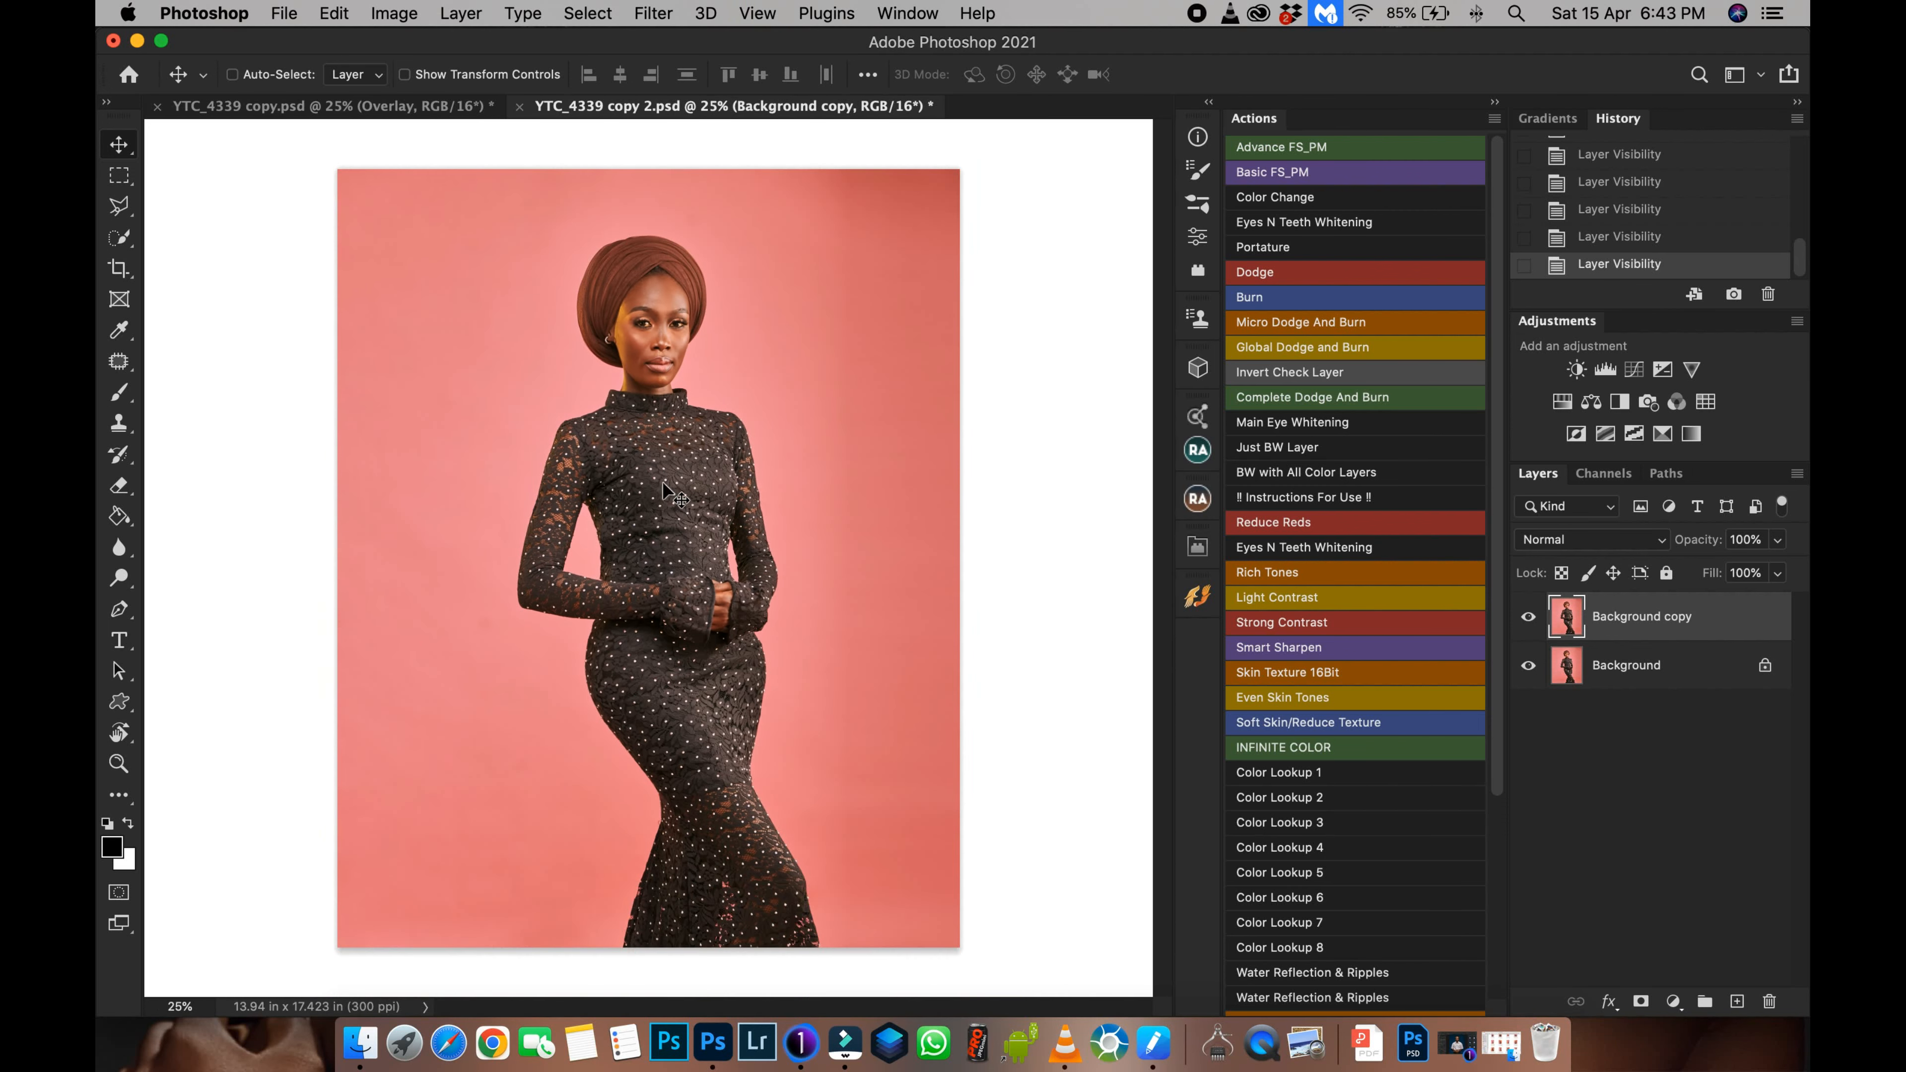
Step: Patch the darker upper-right corner of the backdrop with the lighter pink area below it, clearing the selection after each patch
key("j")
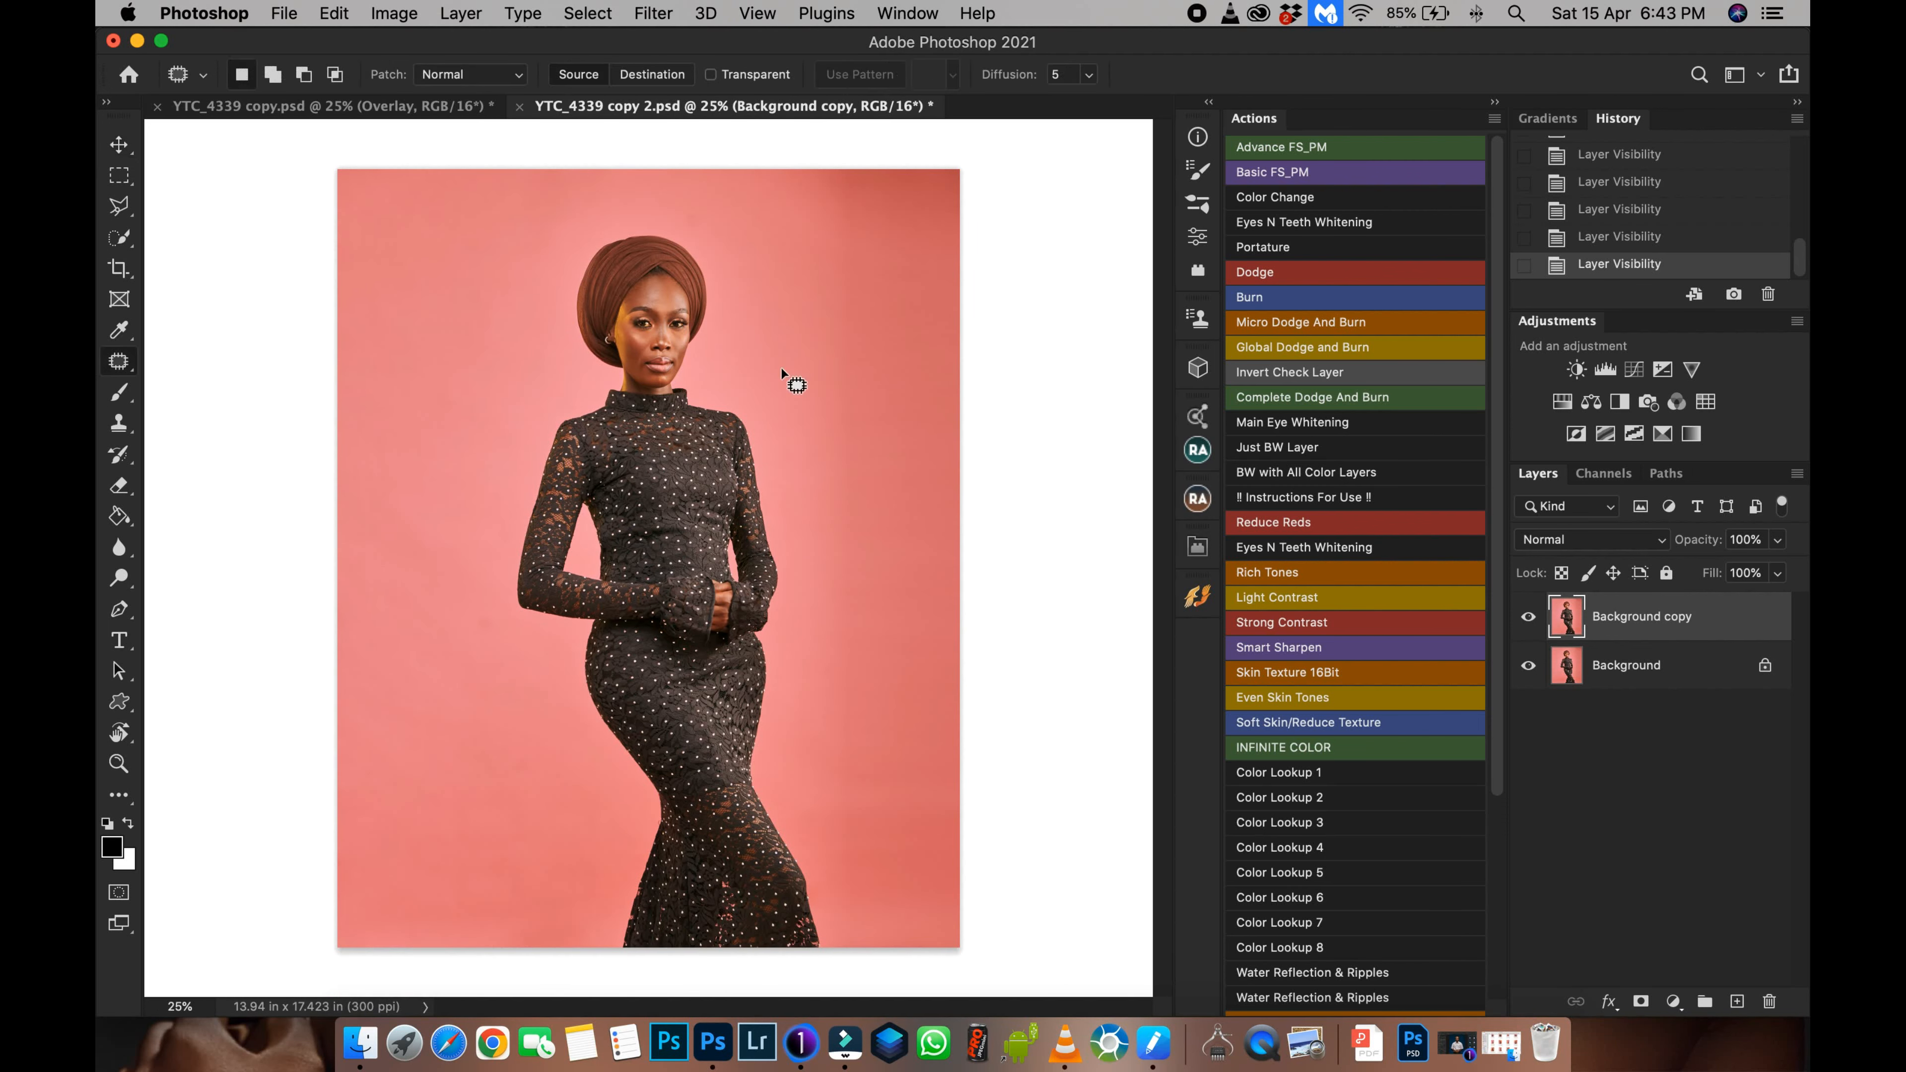
mouse_move(814, 173)
left_mouse_down()
mouse_move(969, 230)
mouse_move(911, 170)
left_mouse_up()
left_click_drag(887, 228, 861, 331)
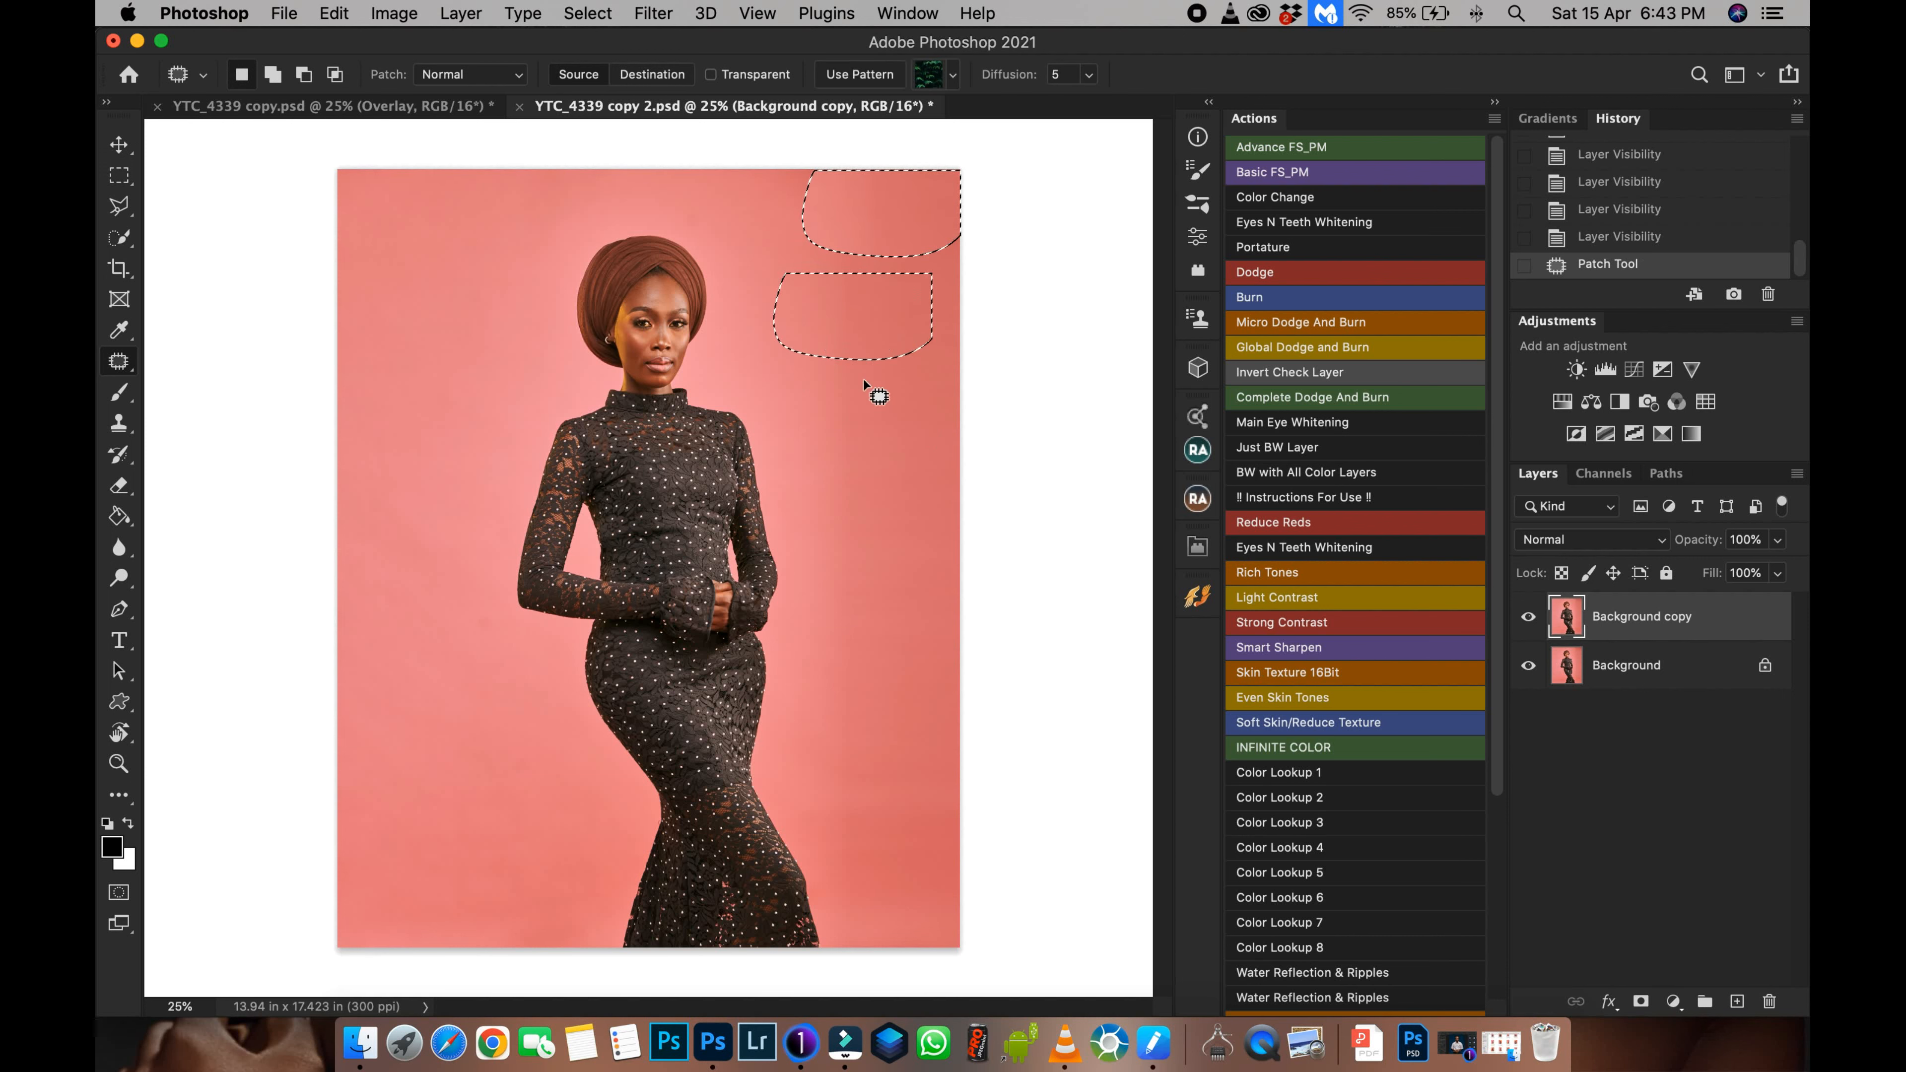
key("super+d")
mouse_move(837, 174)
left_mouse_down()
mouse_move(944, 214)
mouse_move(921, 169)
left_mouse_up()
left_click_drag(882, 269, 879, 366)
key("super+d")
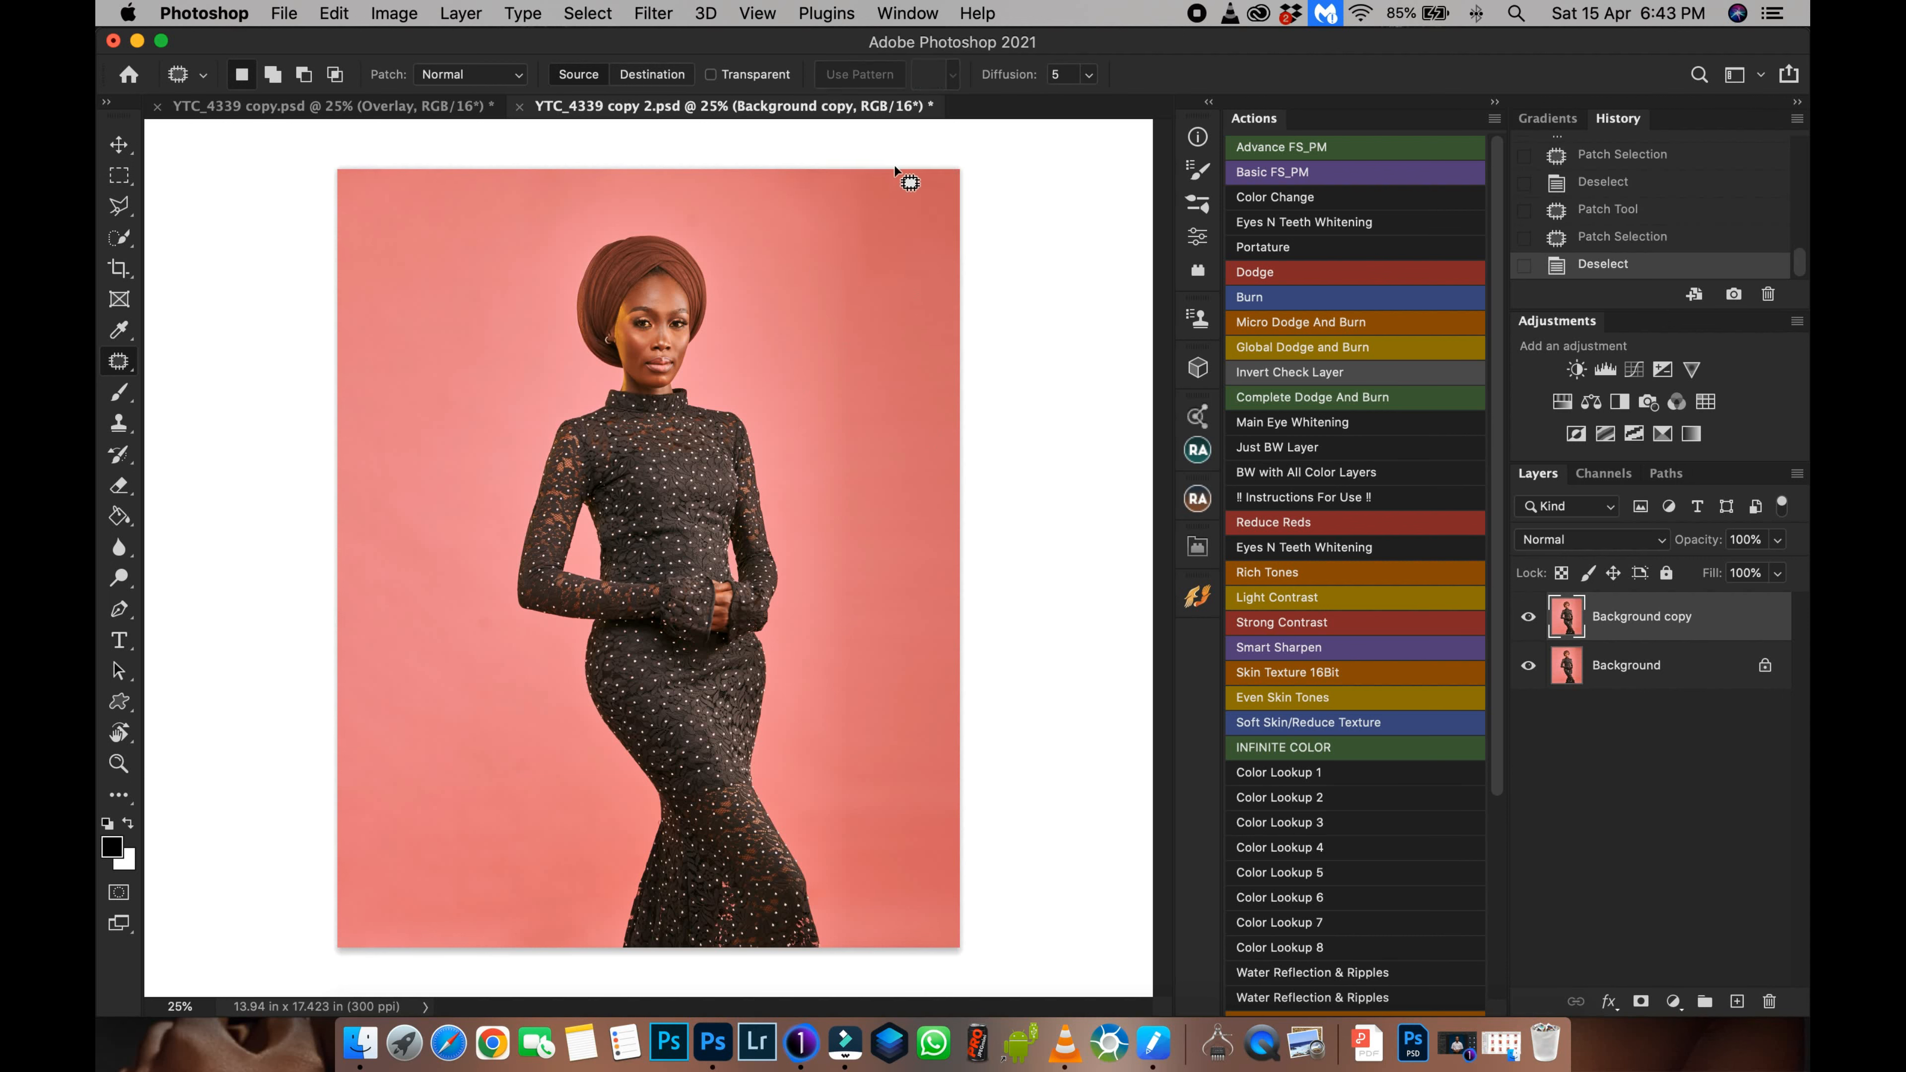
left_click_drag(887, 168, 941, 168)
left_click_drag(886, 275, 851, 362)
key("super+d")
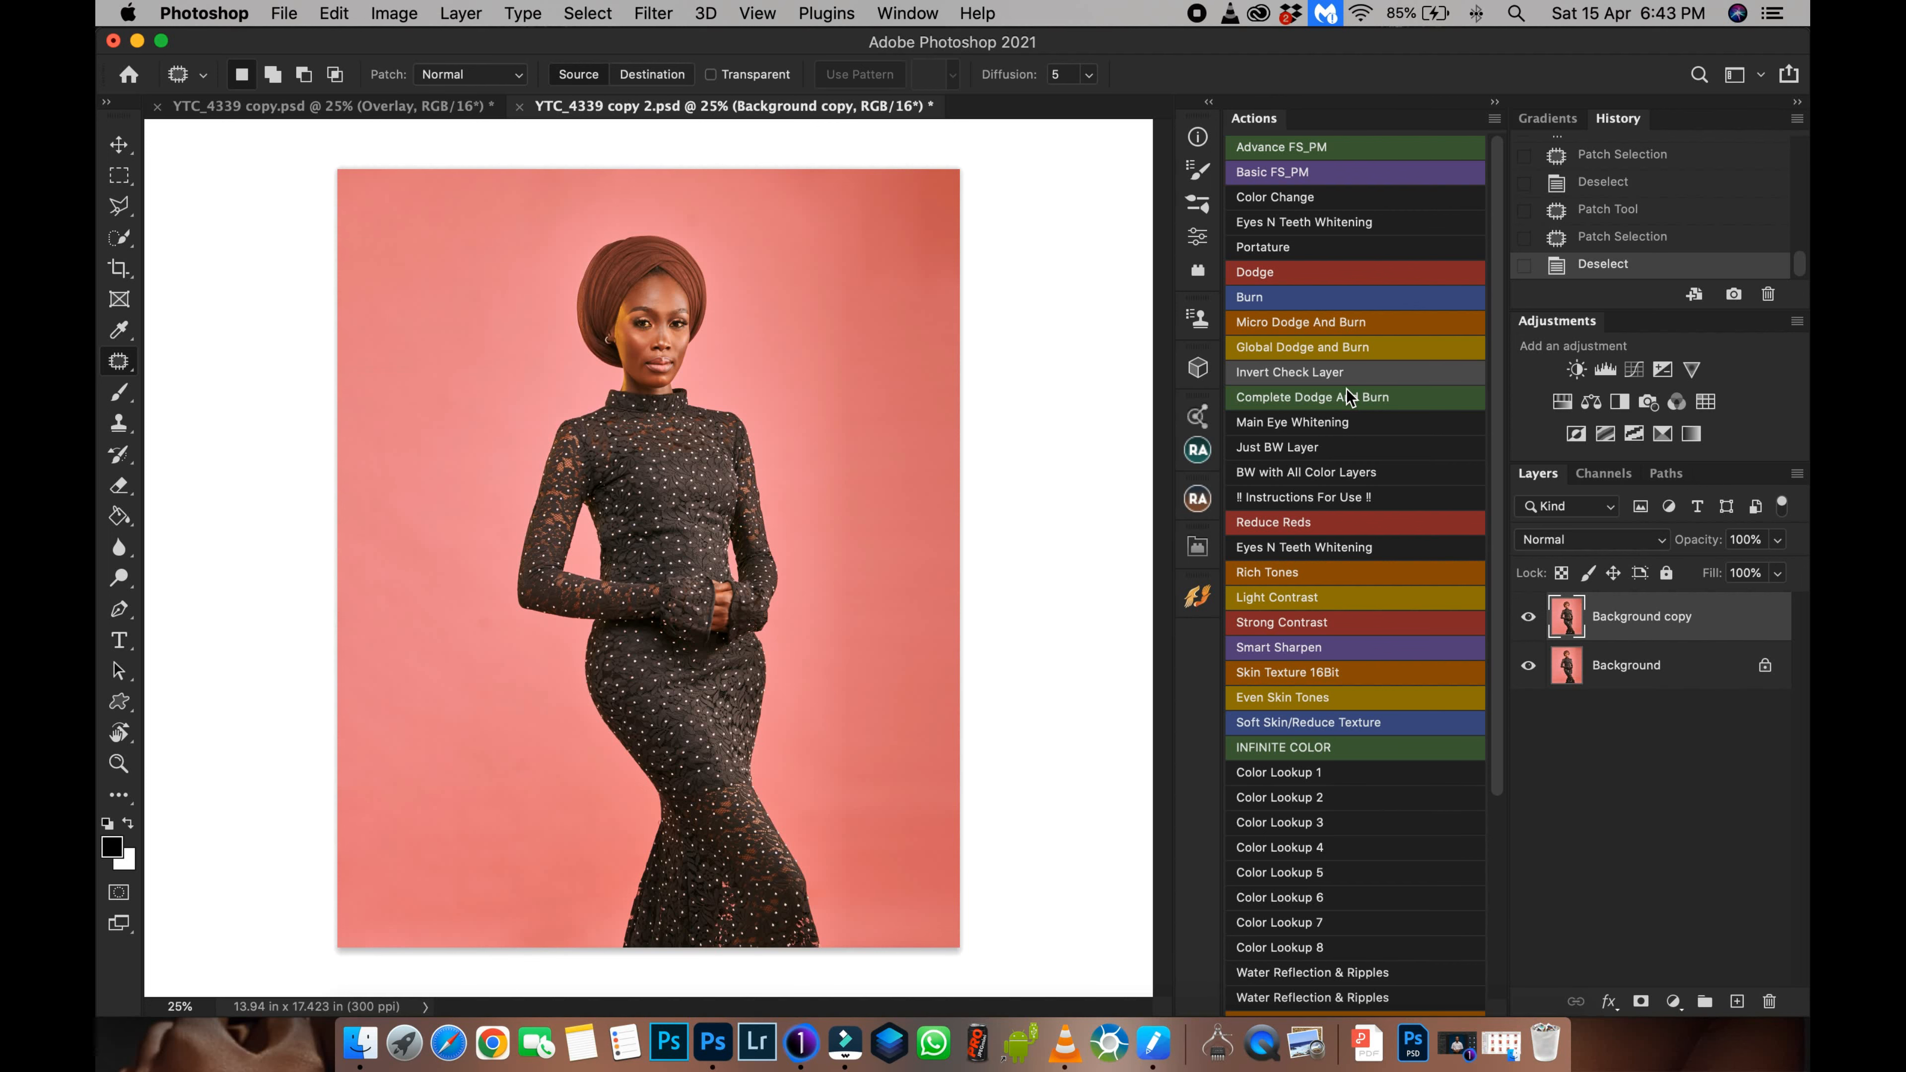
Step: Examine the facial skin from forehead to chin at 200%
key("super+plus")
key("super+plus")
key("super+plus")
key("super+plus")
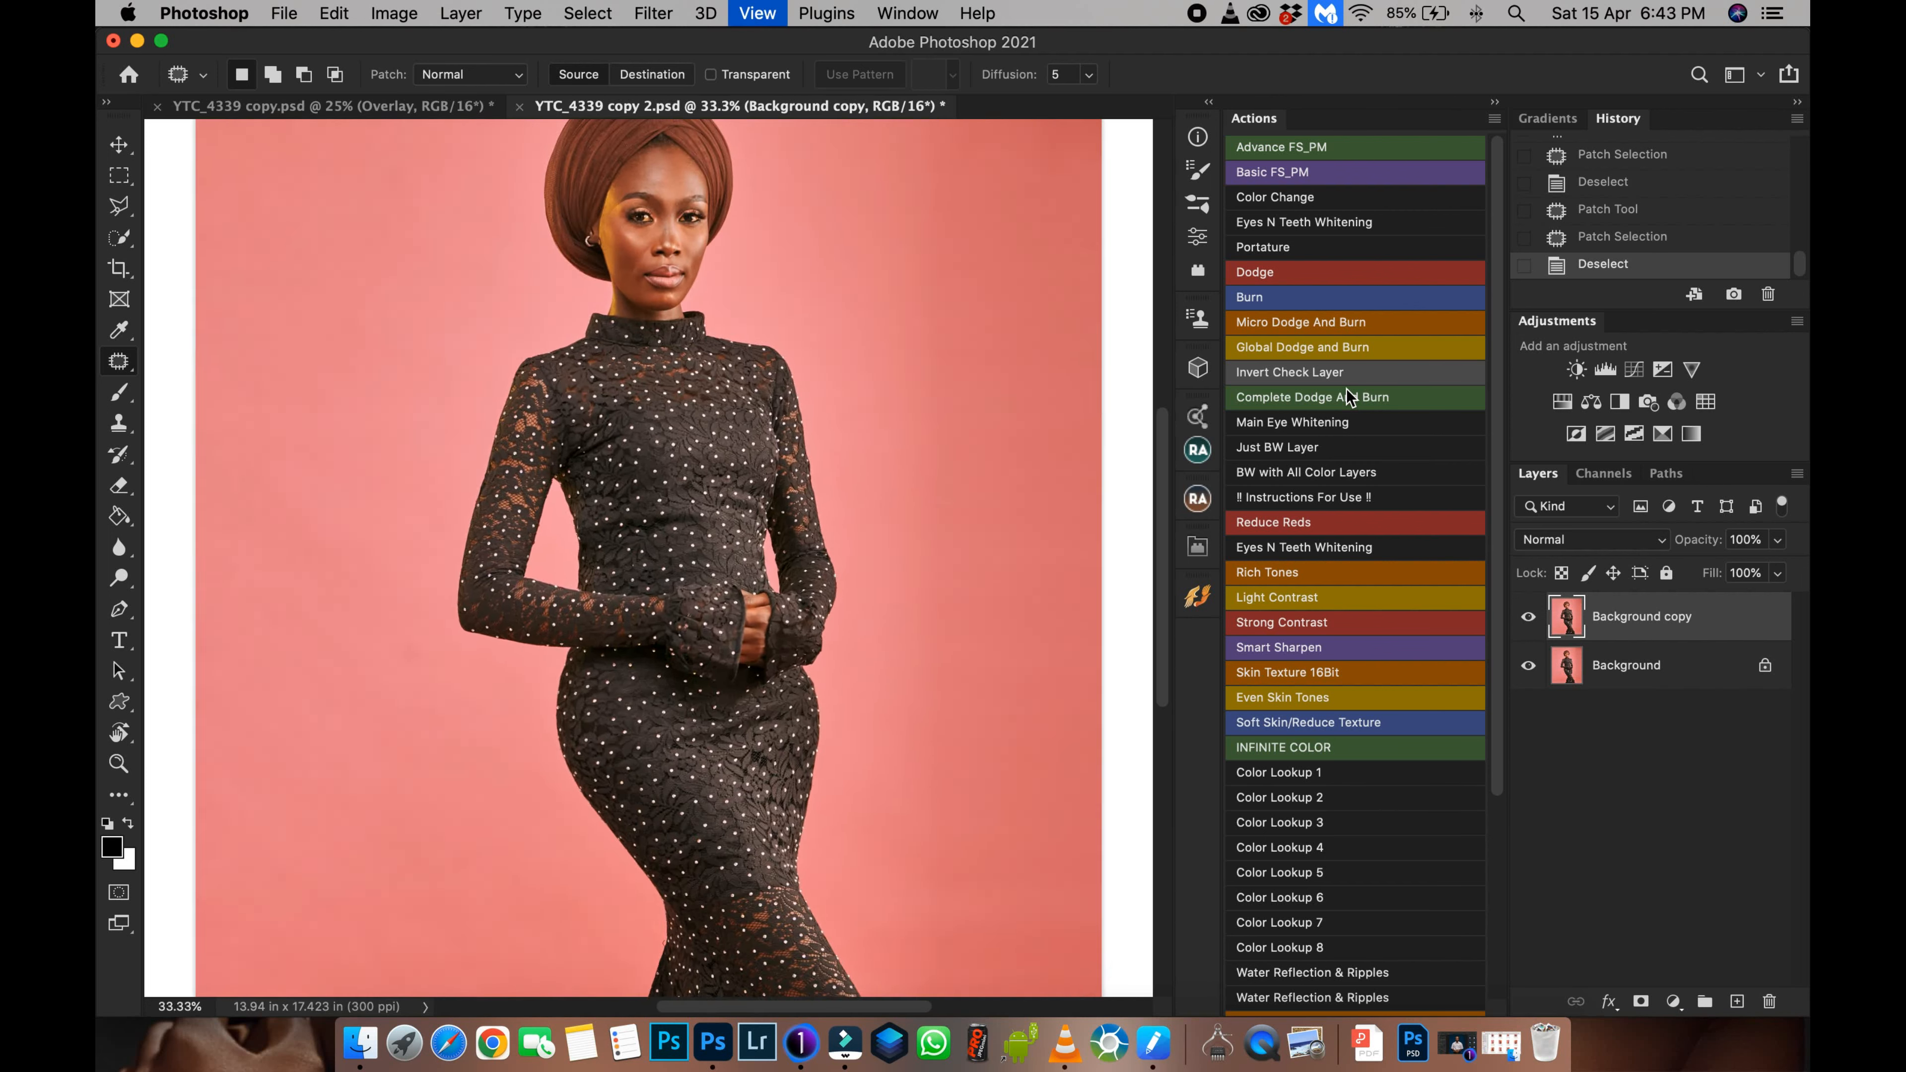
left_click_drag(871, 225, 900, 464)
key("super+plus")
scroll(851, 438, "up", 4)
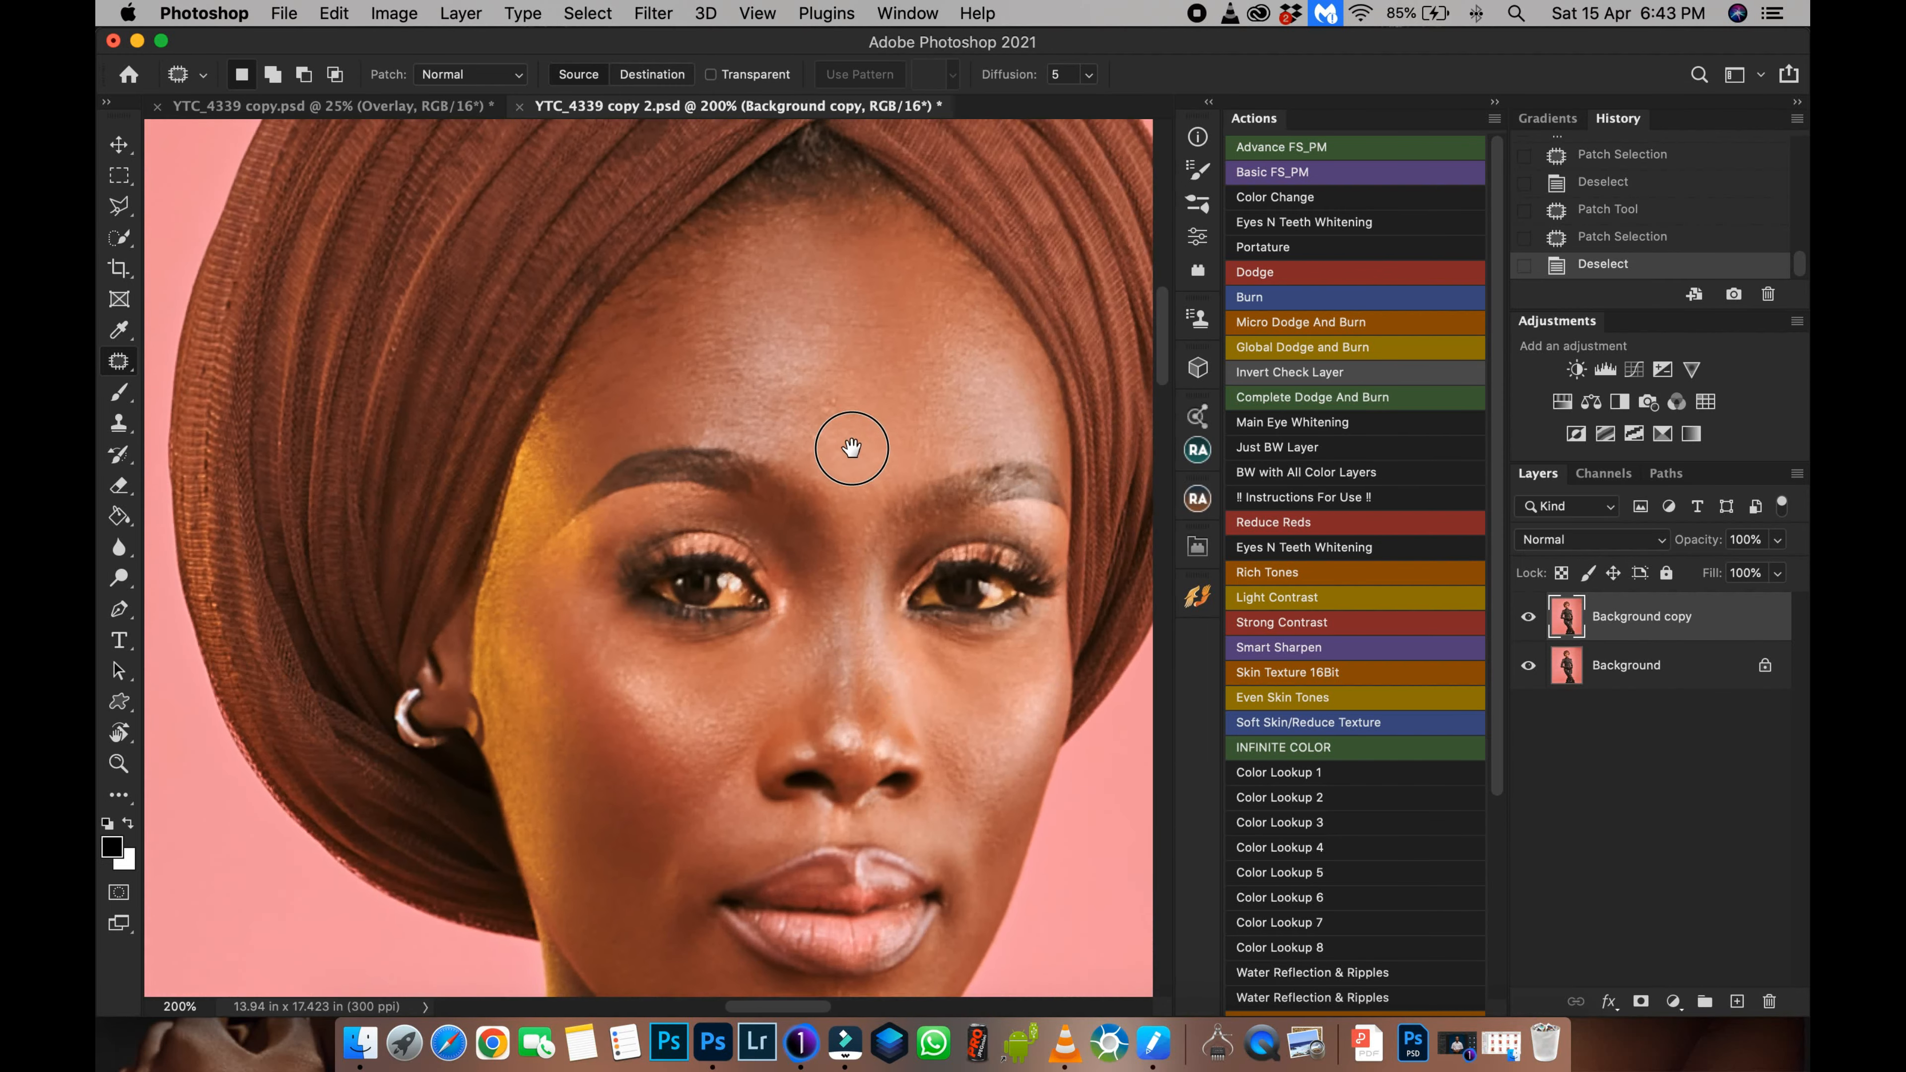
scroll(808, 536, "down", 1)
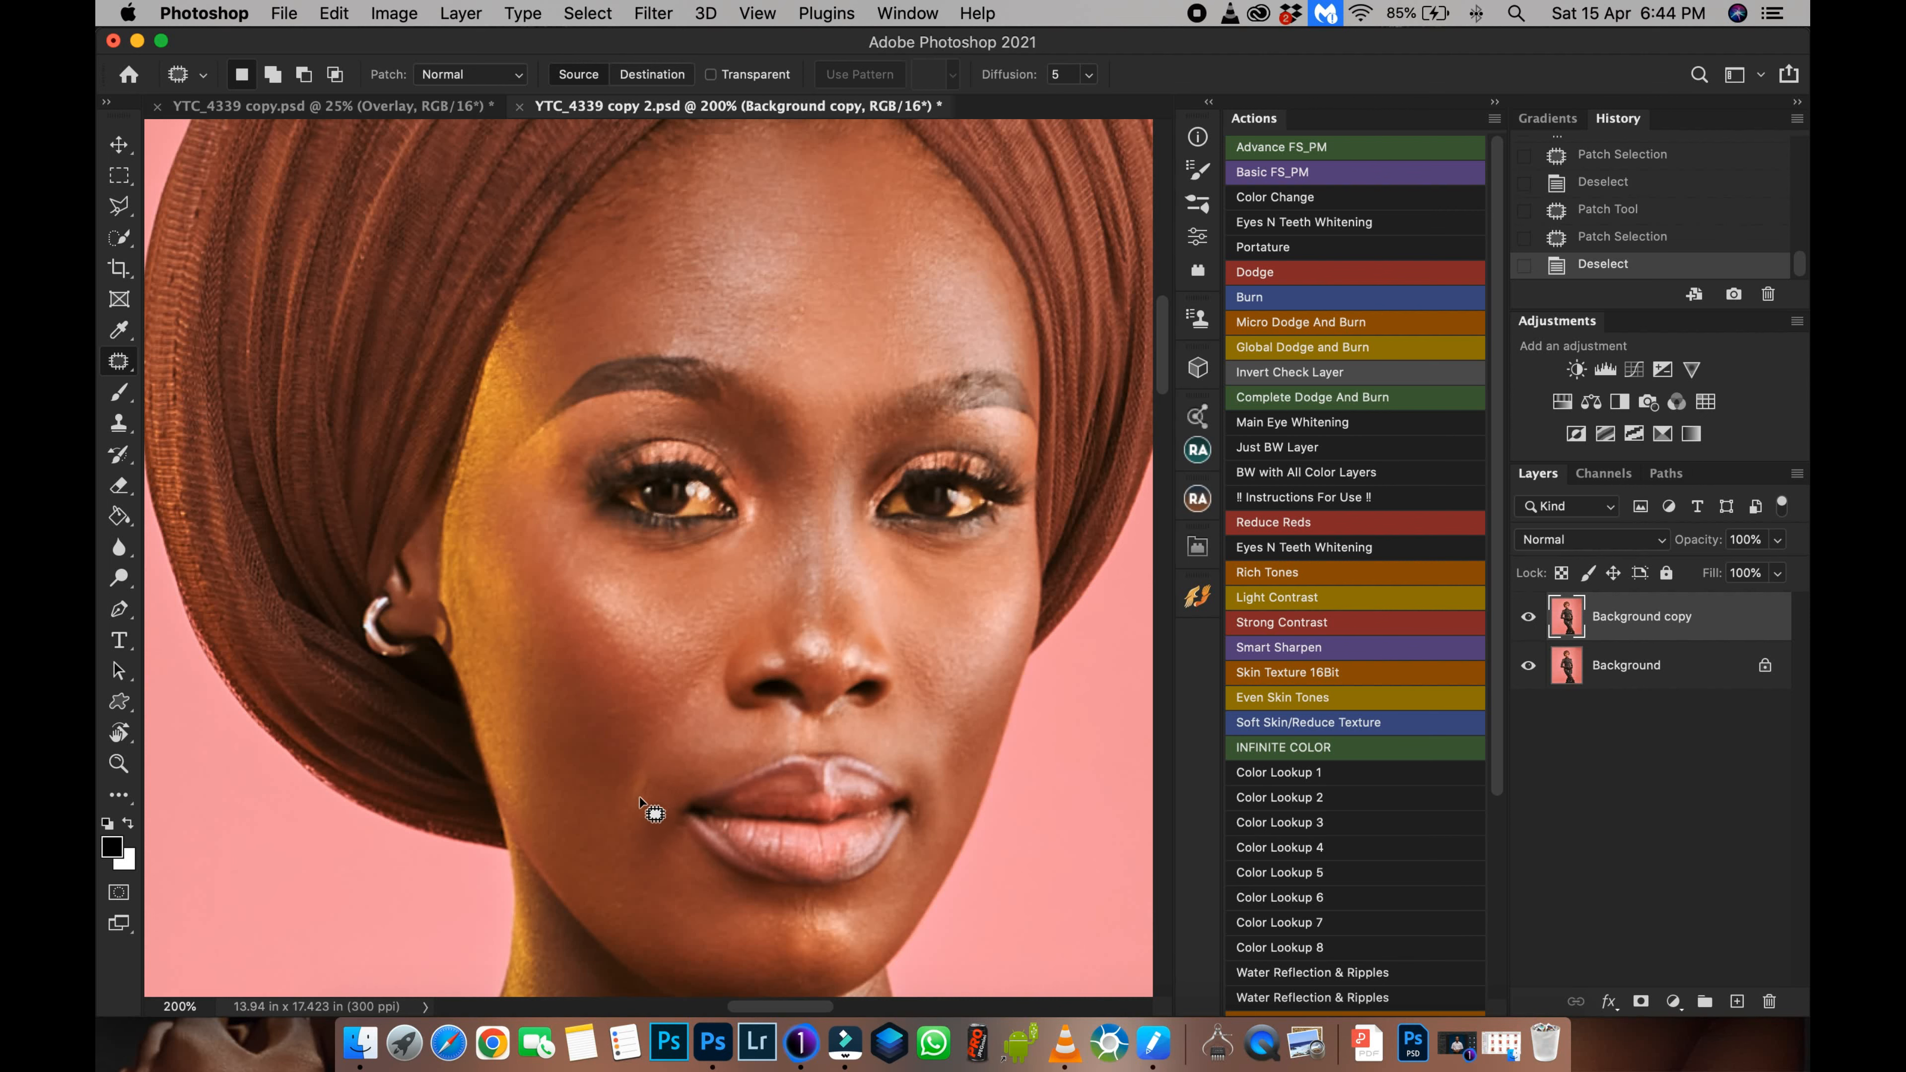
scroll(683, 676, "up", 1)
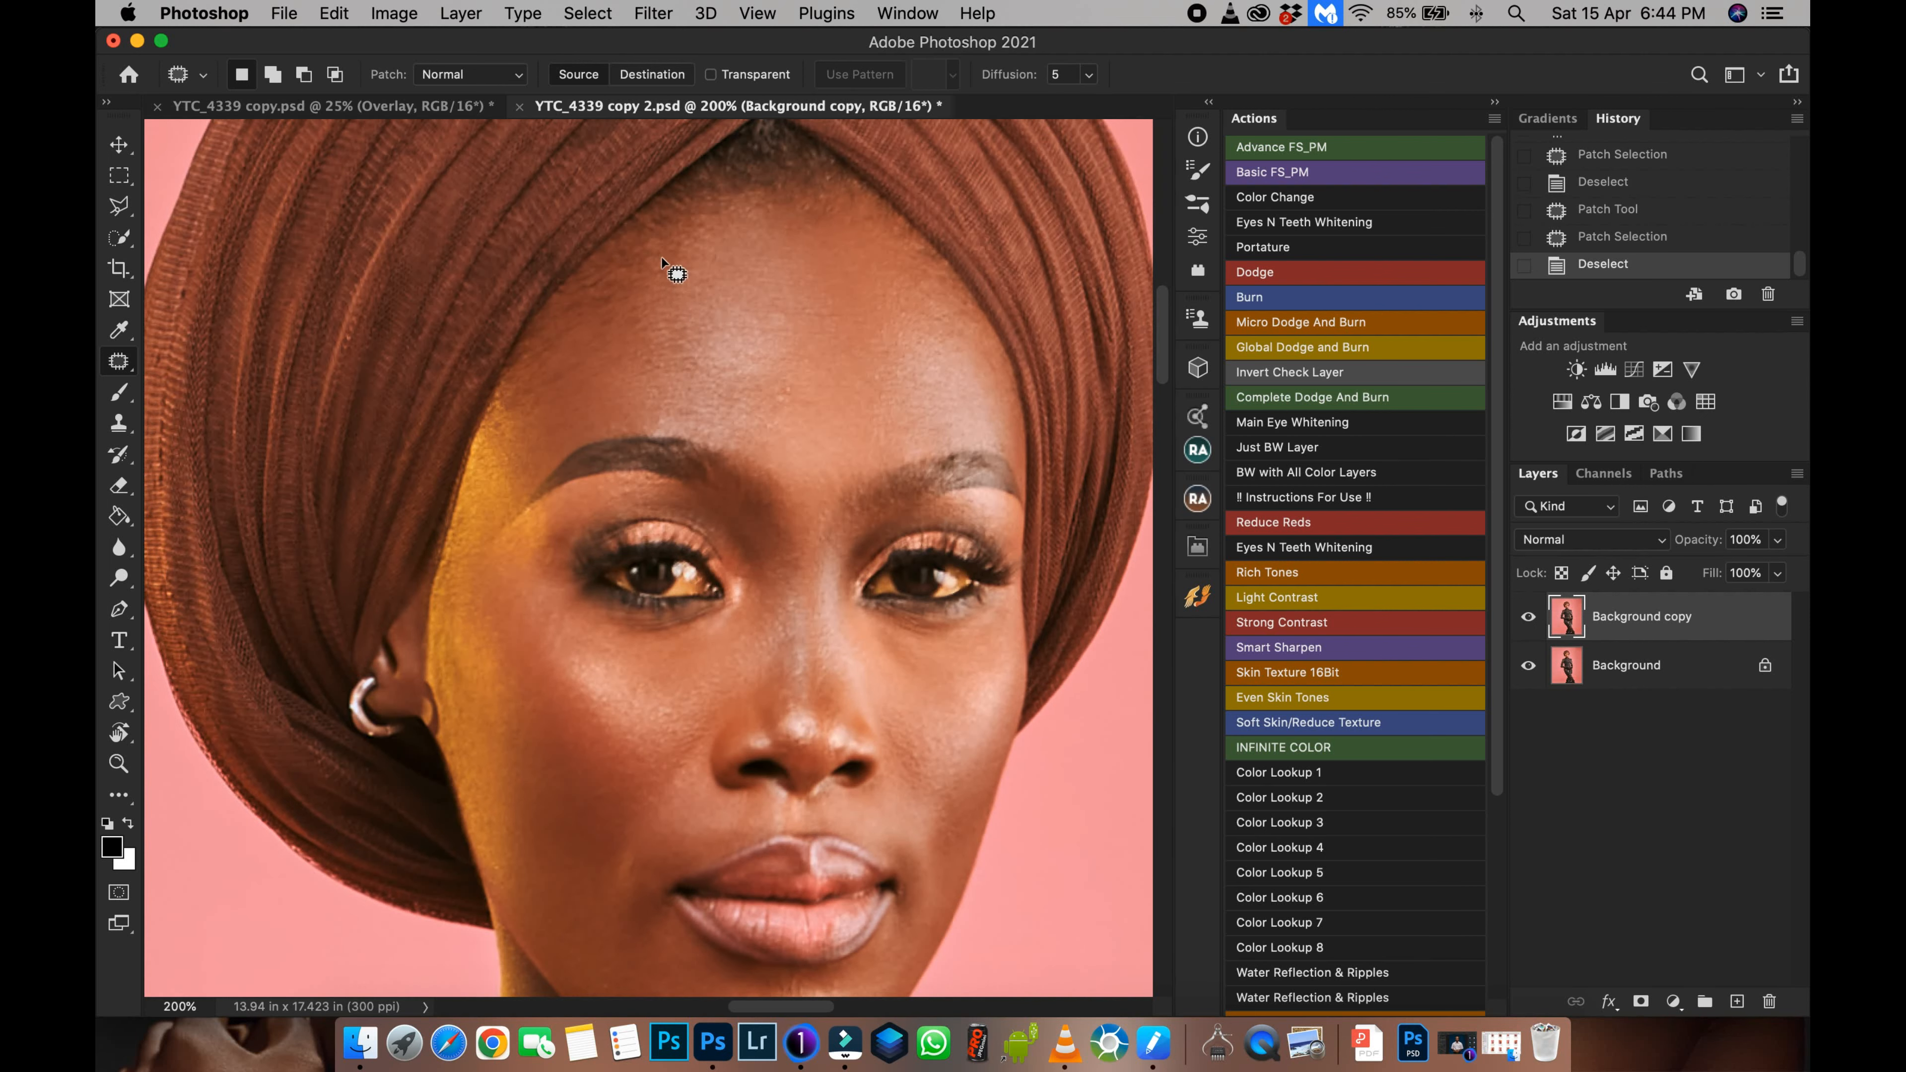
scroll(750, 315, "down", 2)
scroll(750, 315, "right", 1)
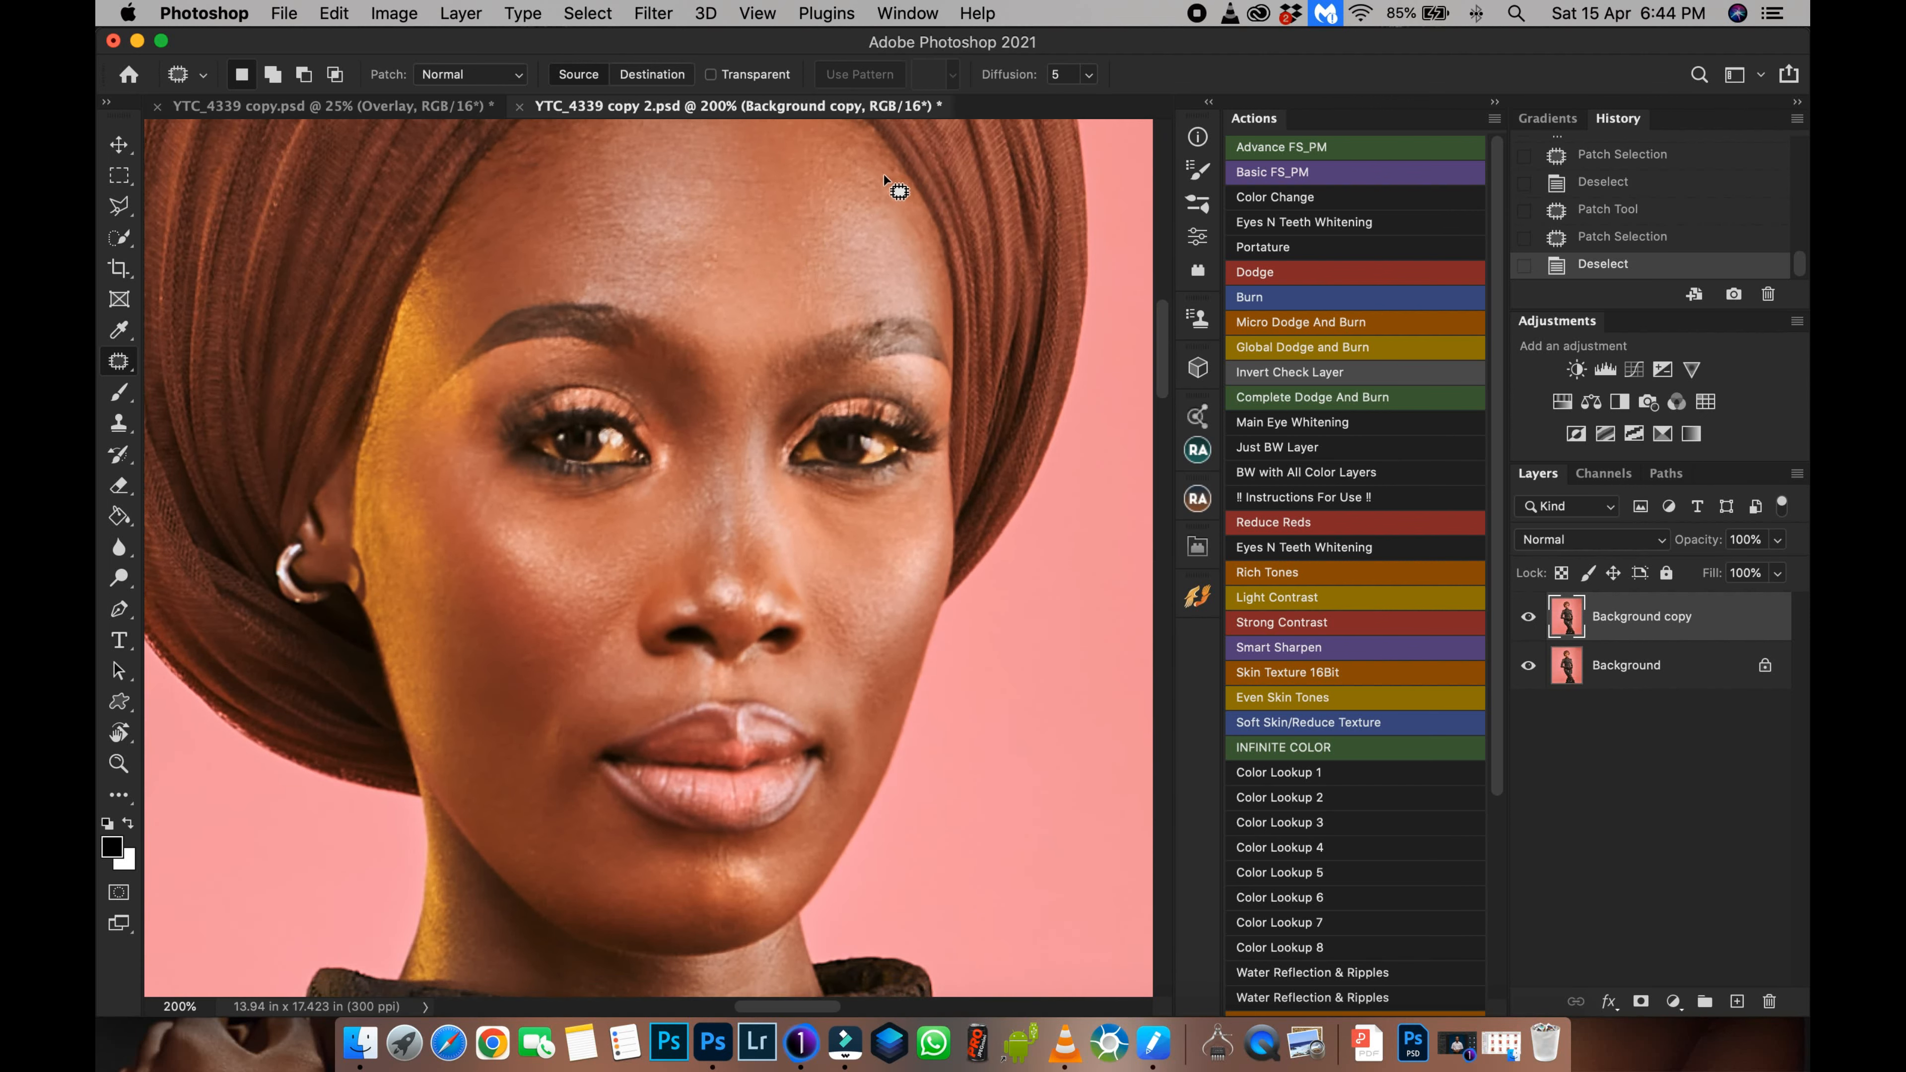
Step: Examine the chin, cheeks, eyes and forehead for uneven skin tones
scroll(924, 534, "down", 3)
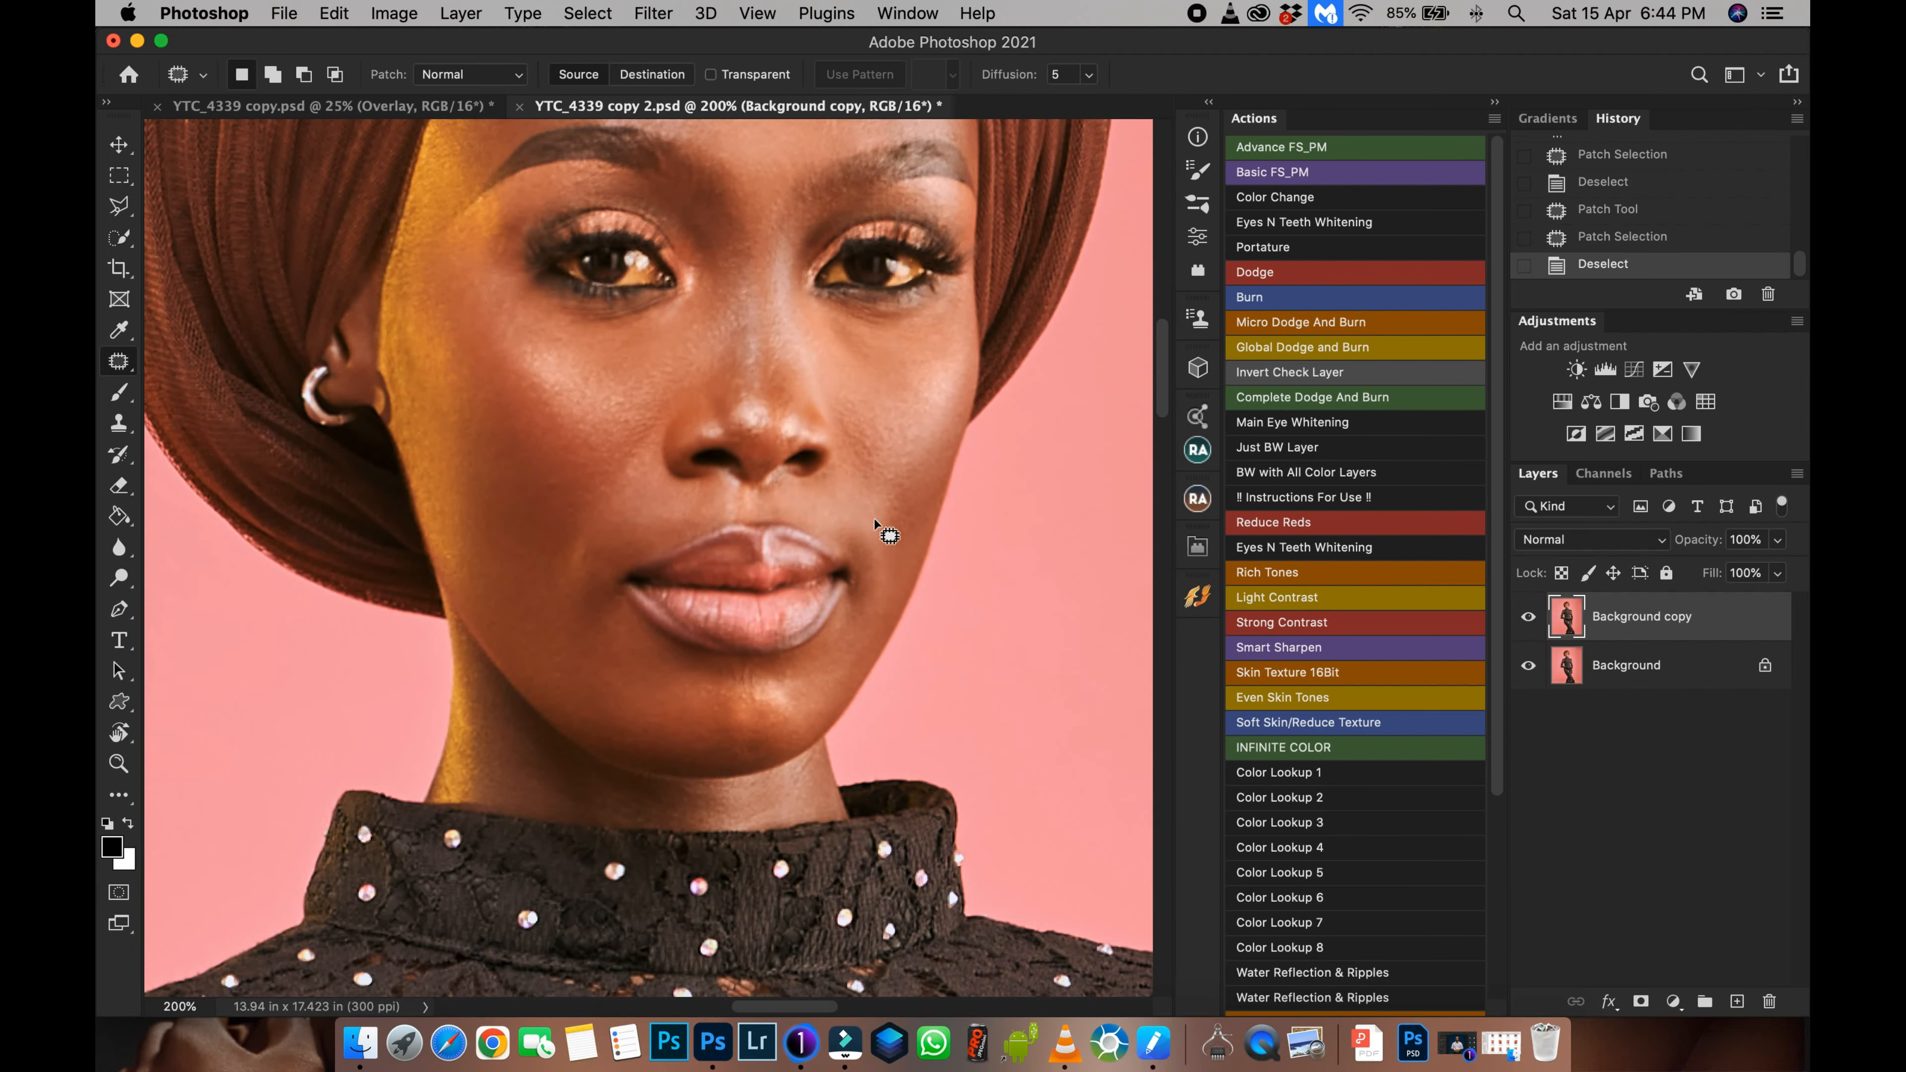
scroll(892, 571, "down", 1)
scroll(893, 571, "left", 1)
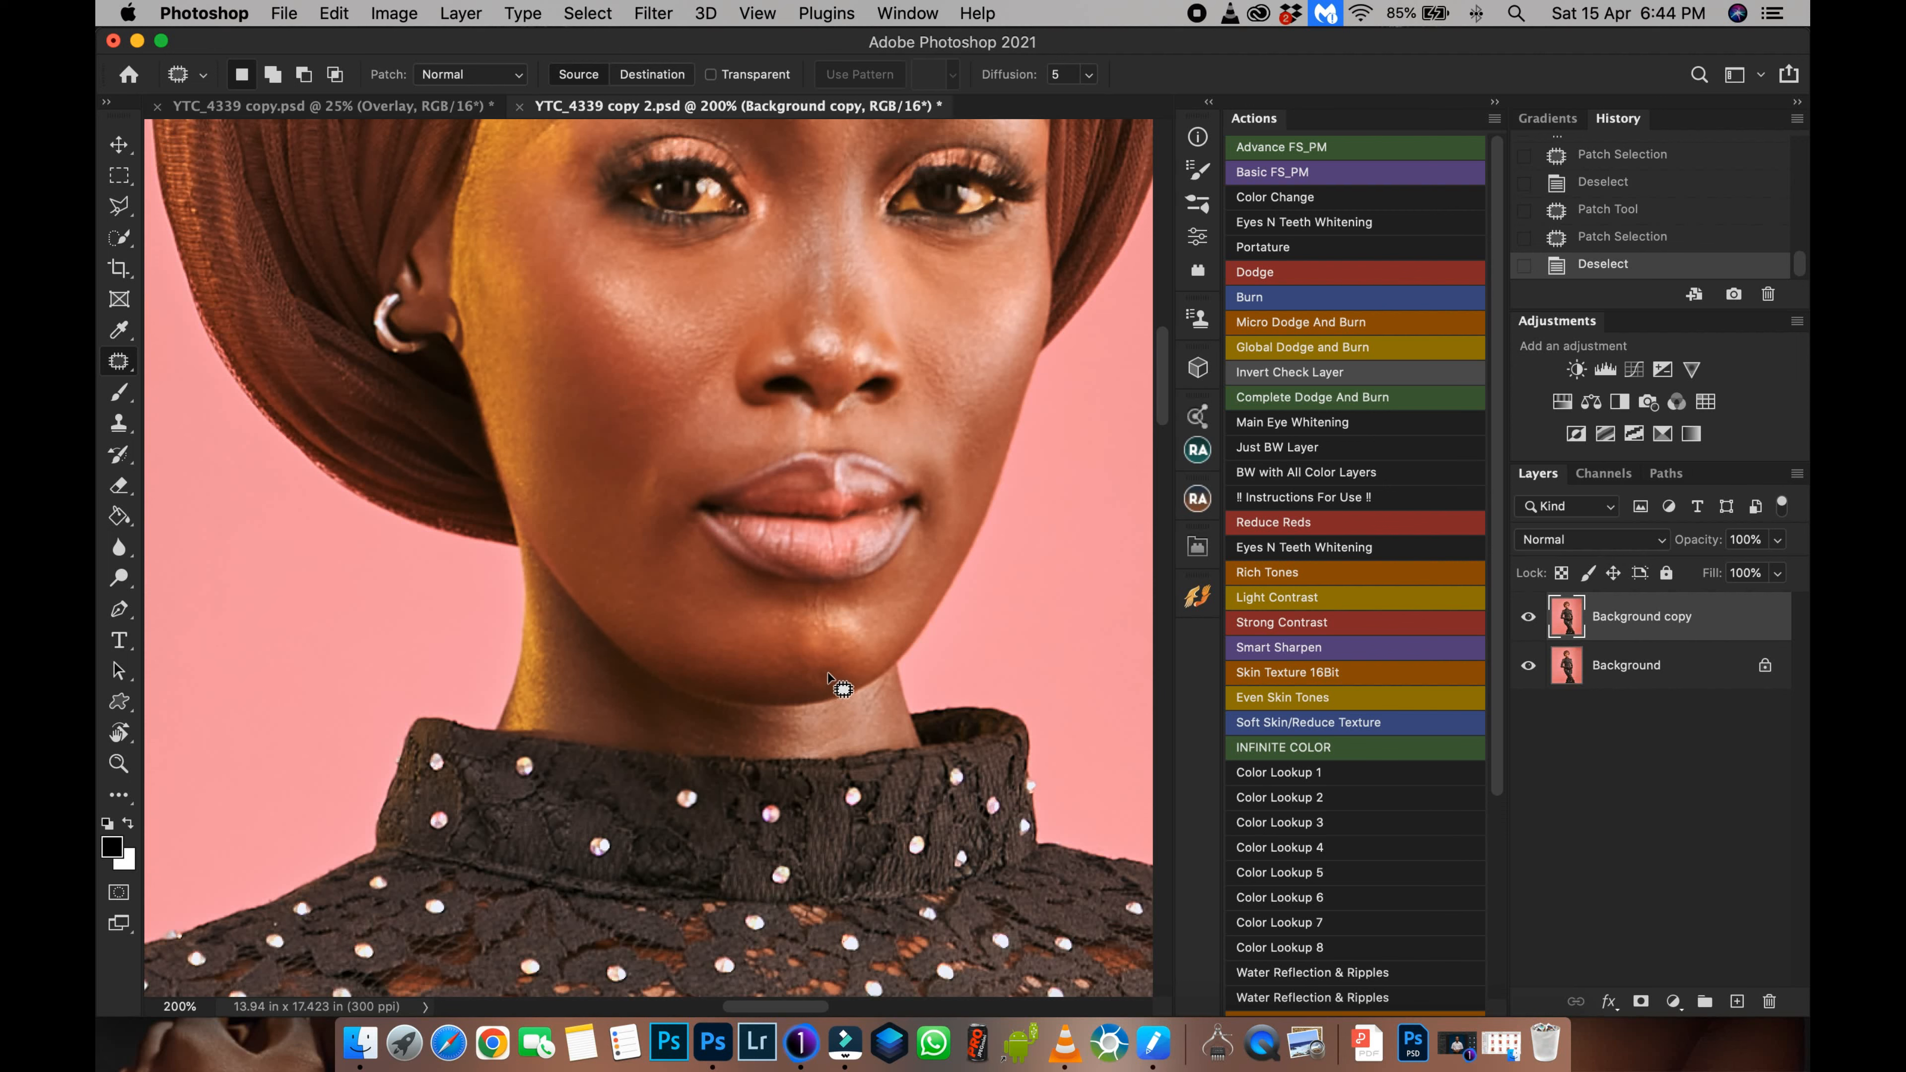
scroll(673, 680, "up", 1)
scroll(673, 679, "left", 1)
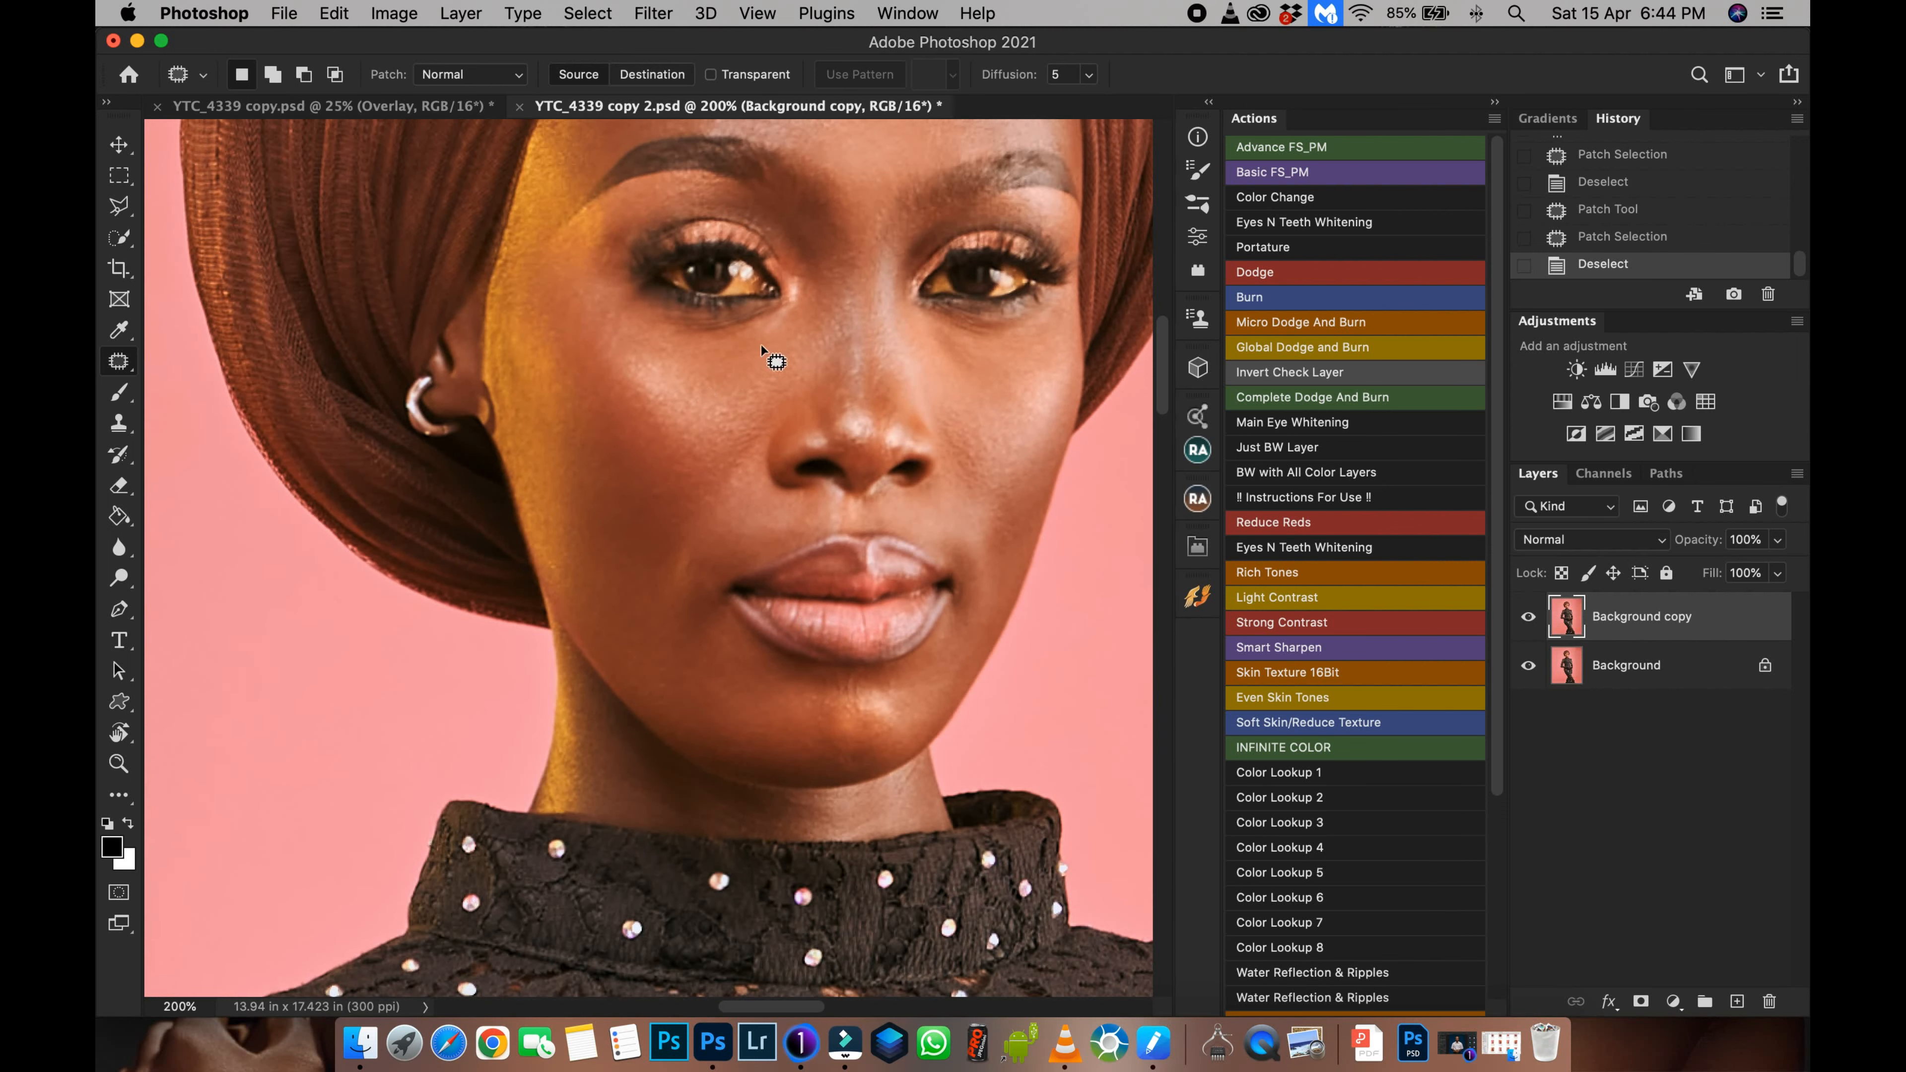
scroll(811, 322, "up", 2)
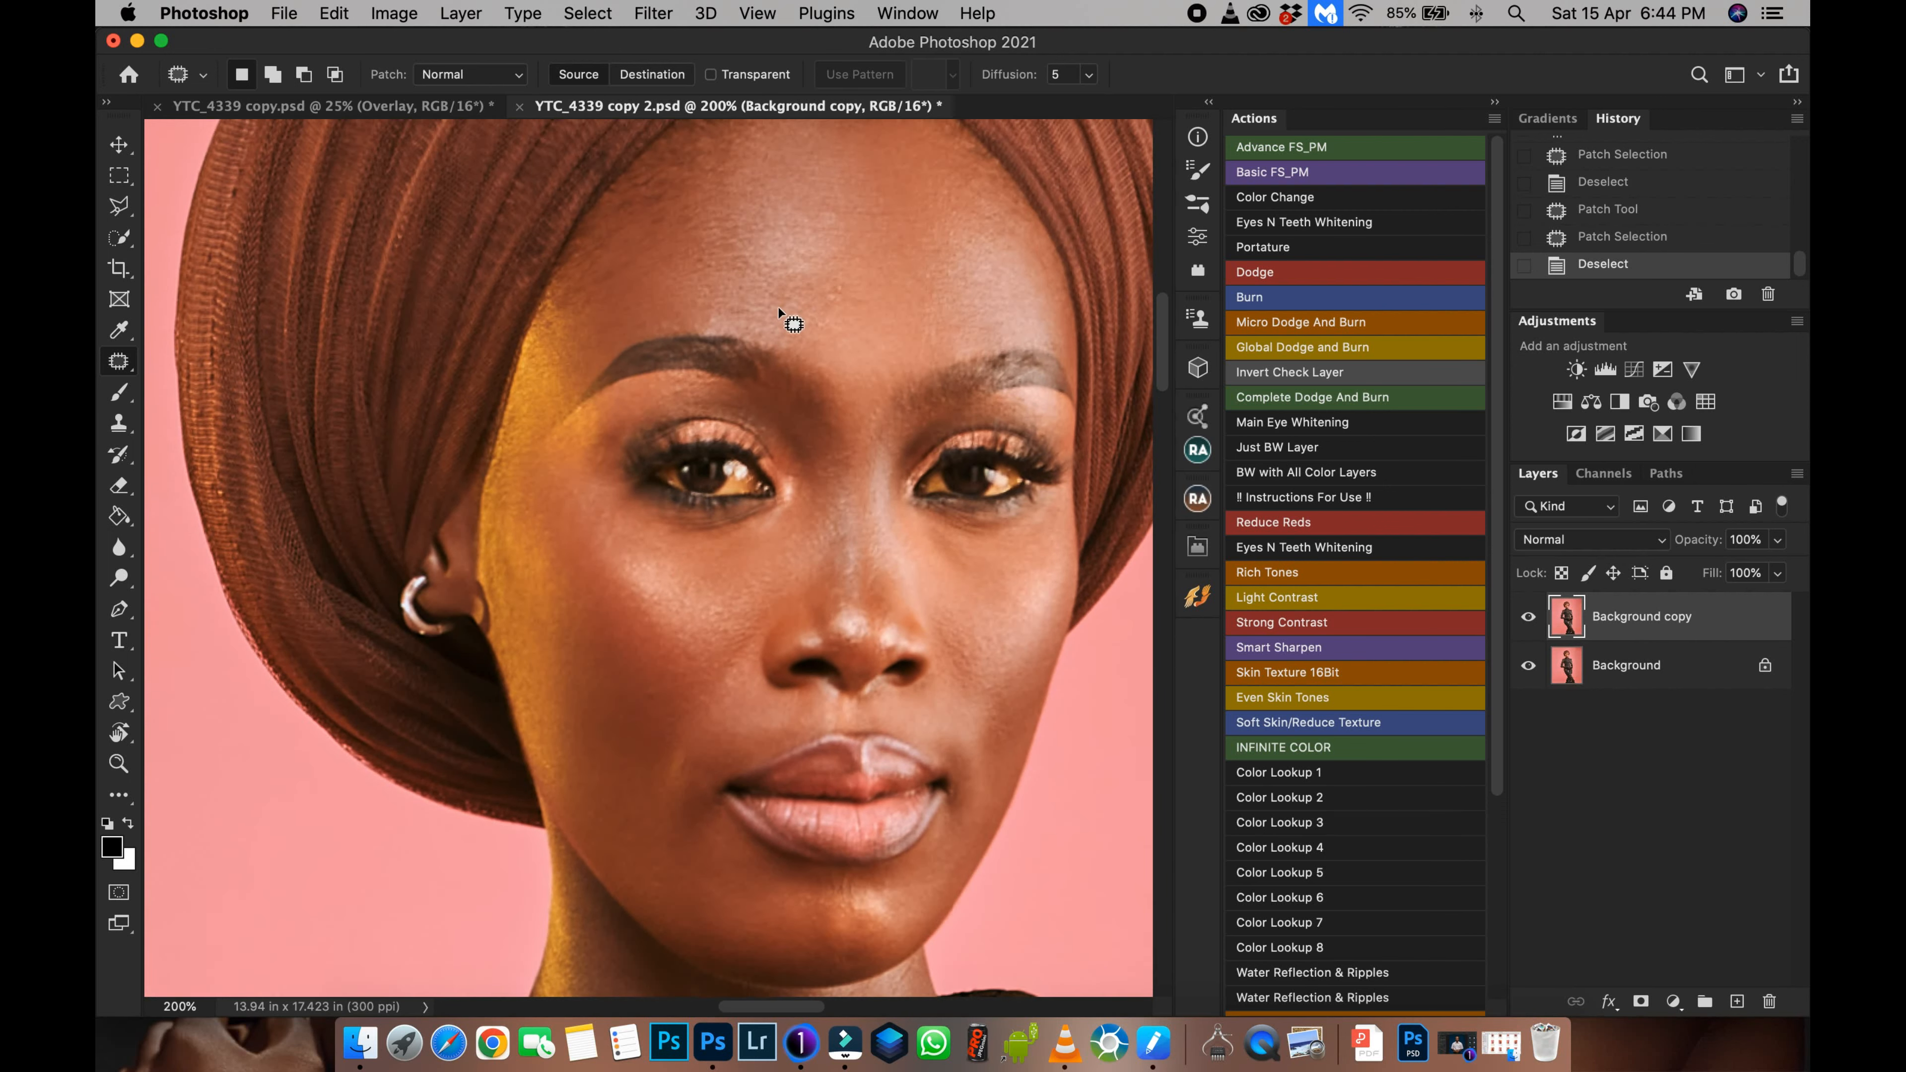
key("super+minus")
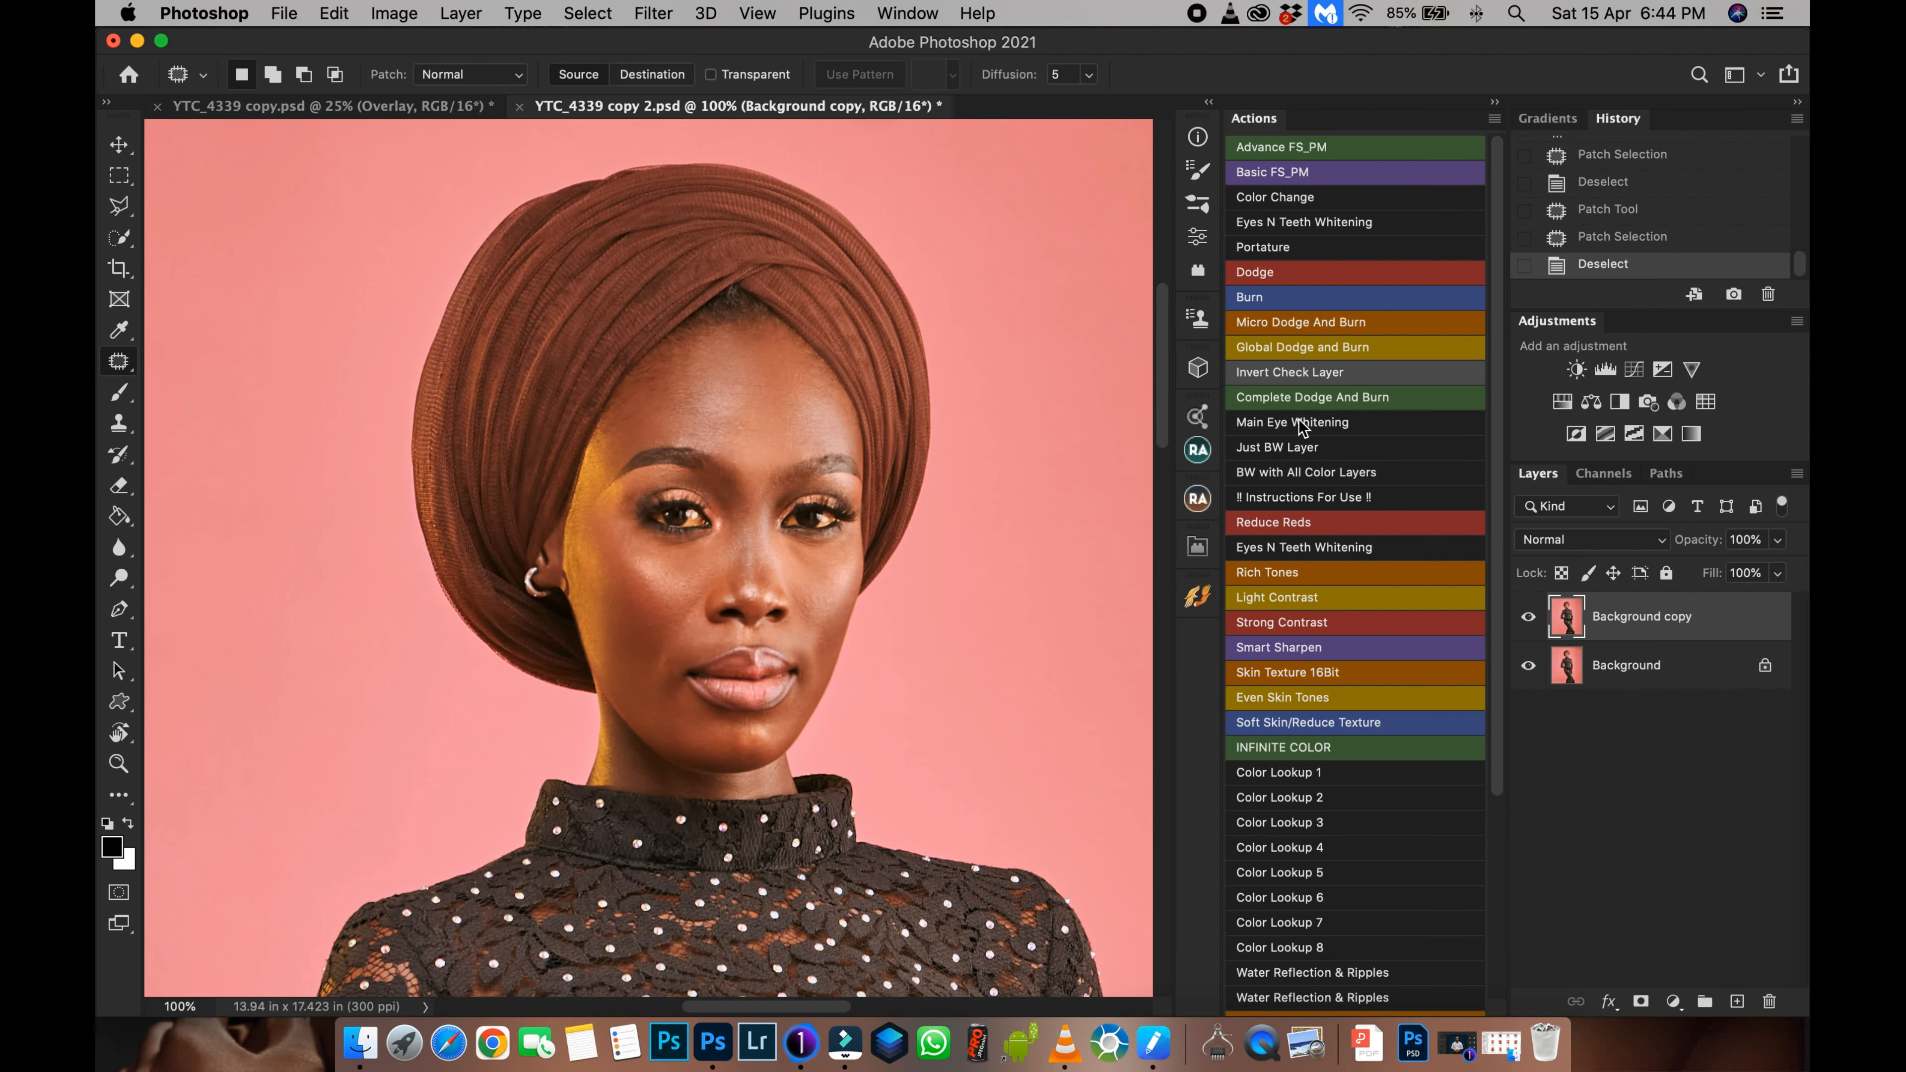
Step: Run the Micro Dodge And Burn and Invert Check Layer actions, and view the Levels 1 settings in the Invert Check group
left_click(1273, 322)
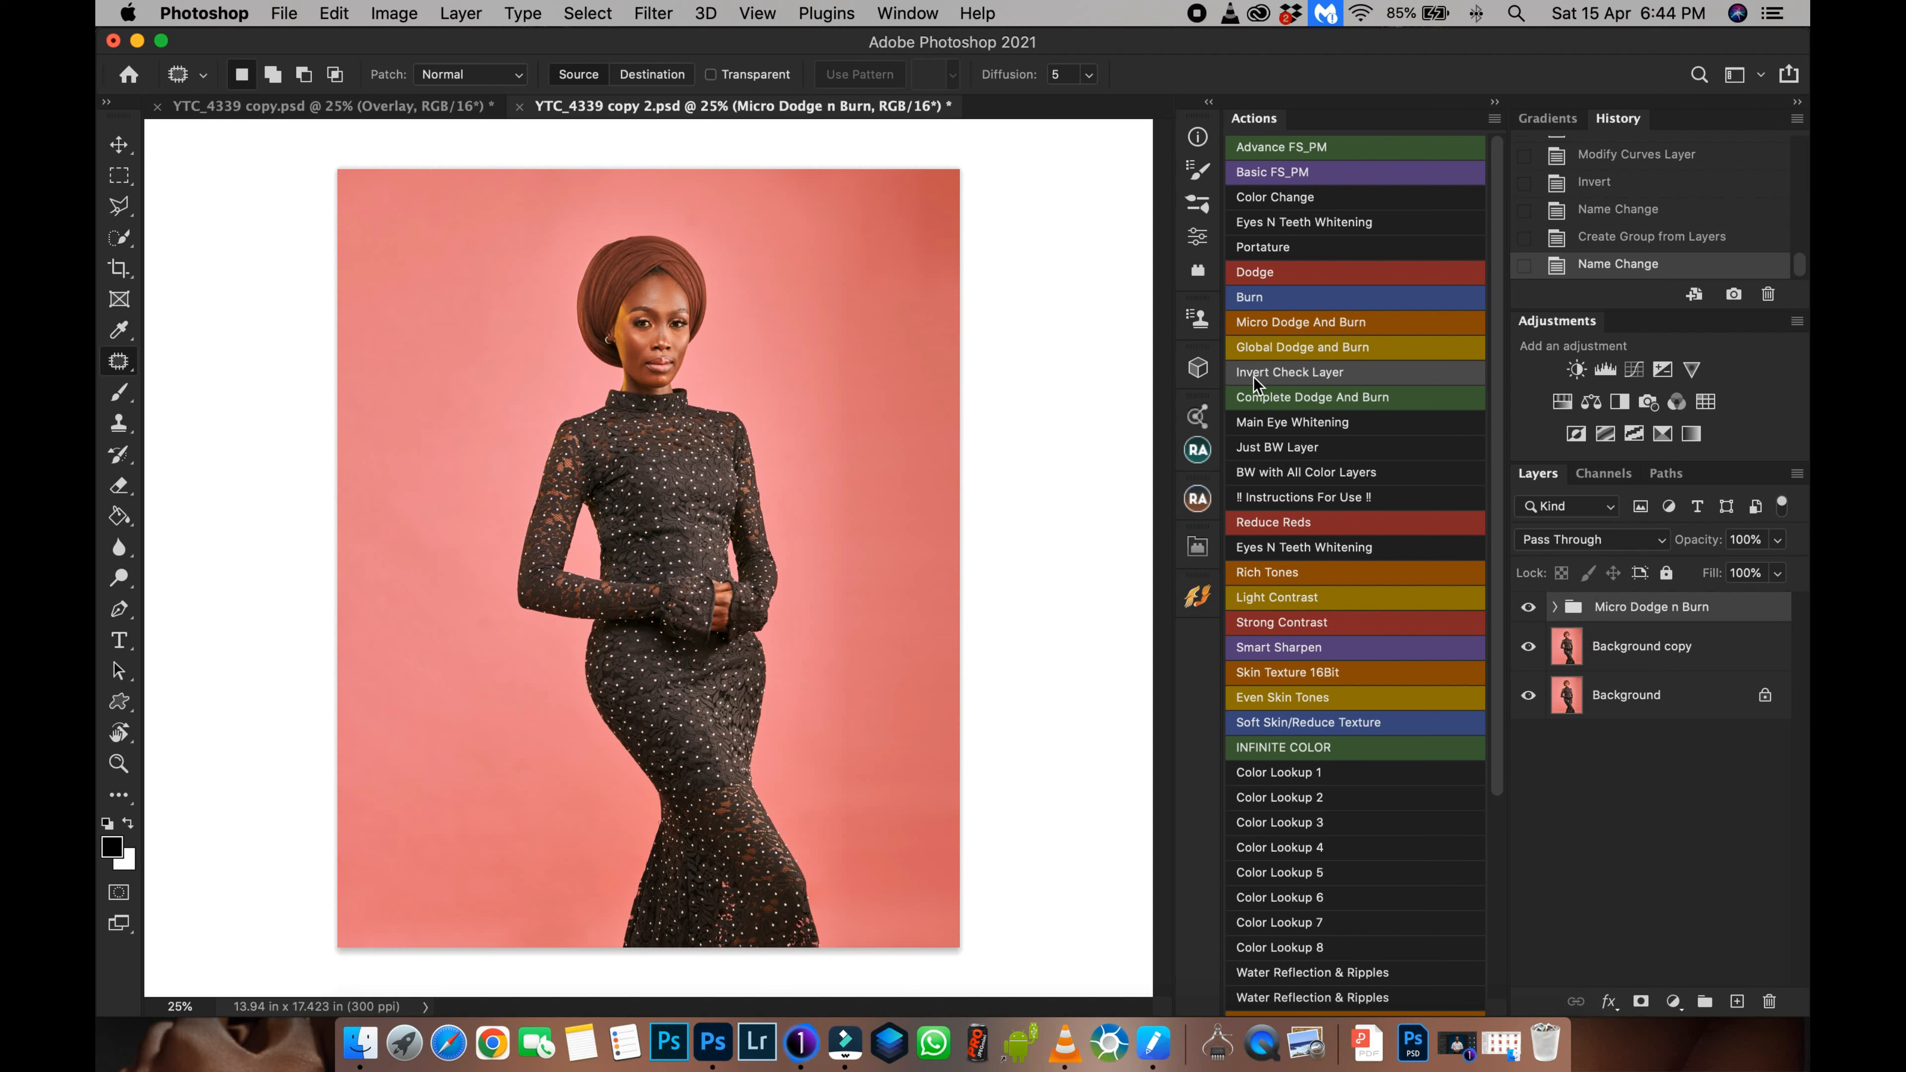
left_click(1290, 372)
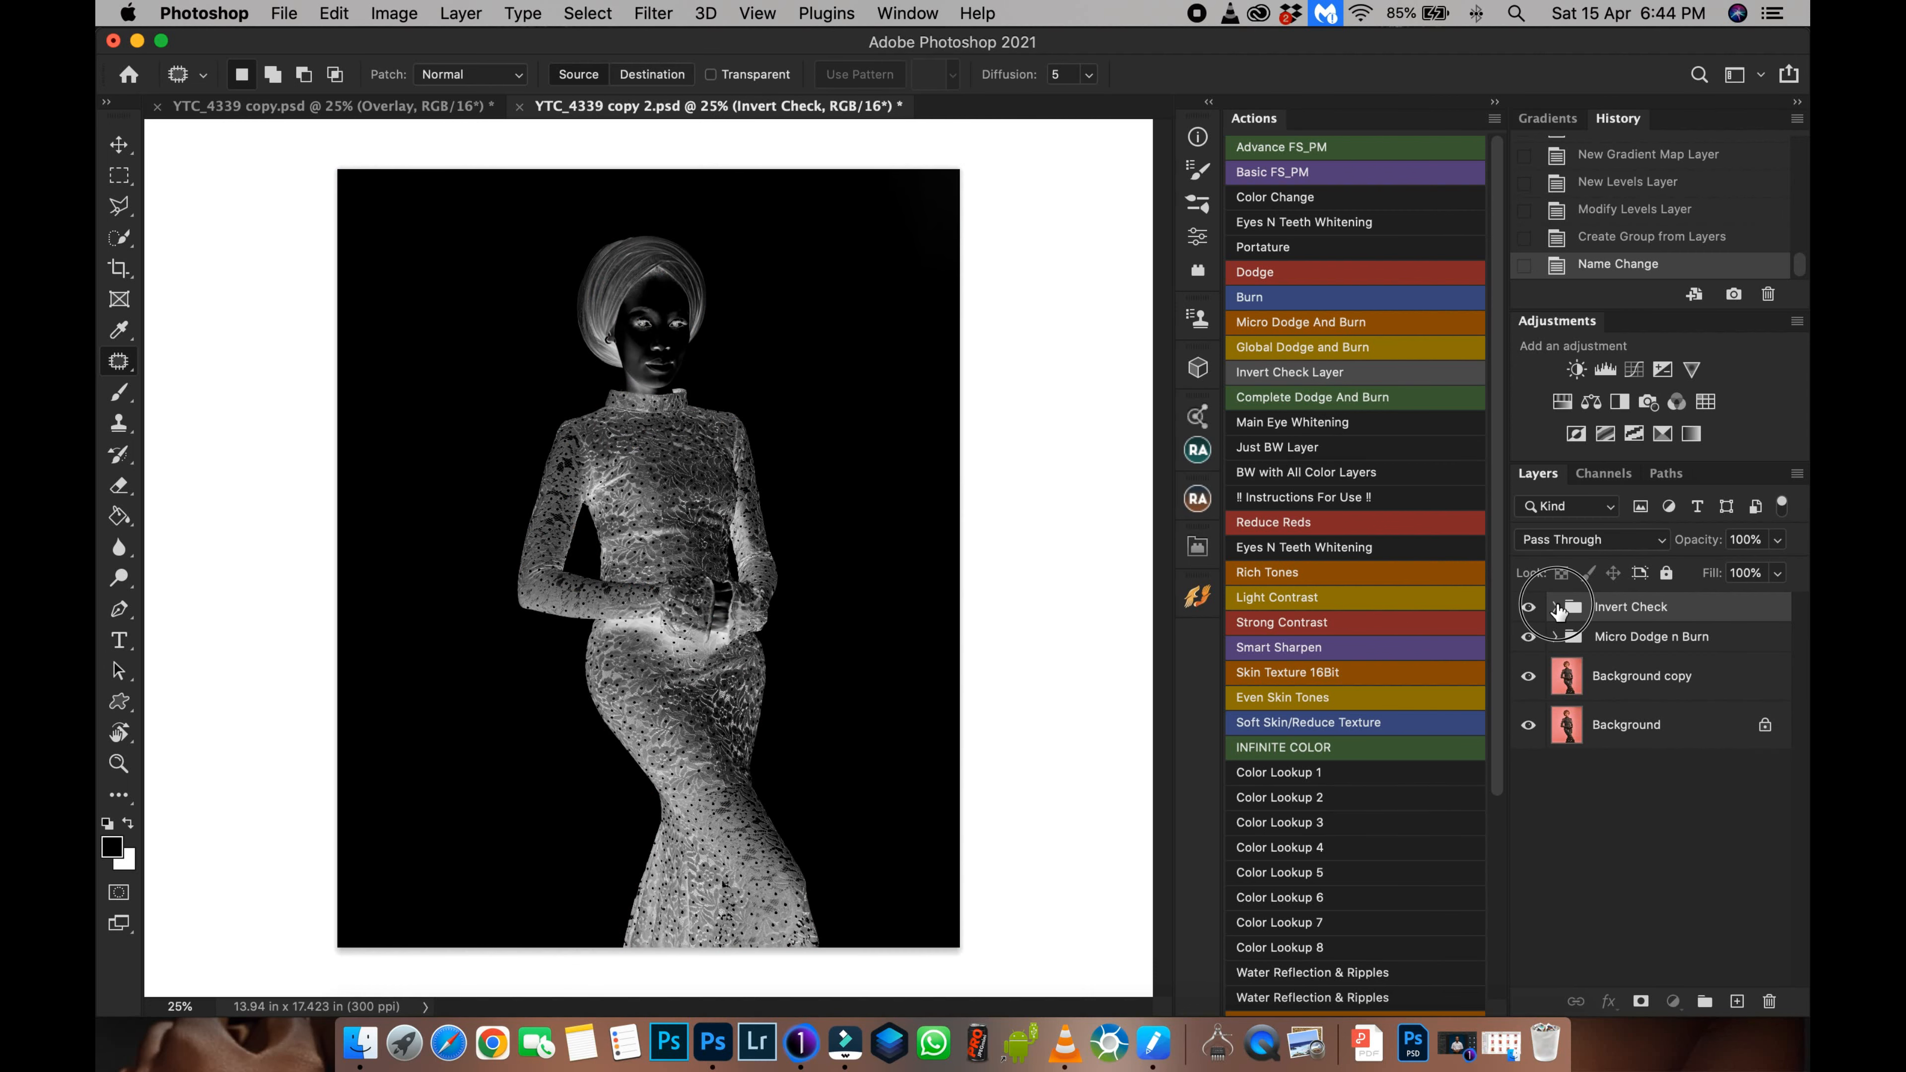
left_click(1554, 608)
left_click(1589, 658)
double_click(1588, 652)
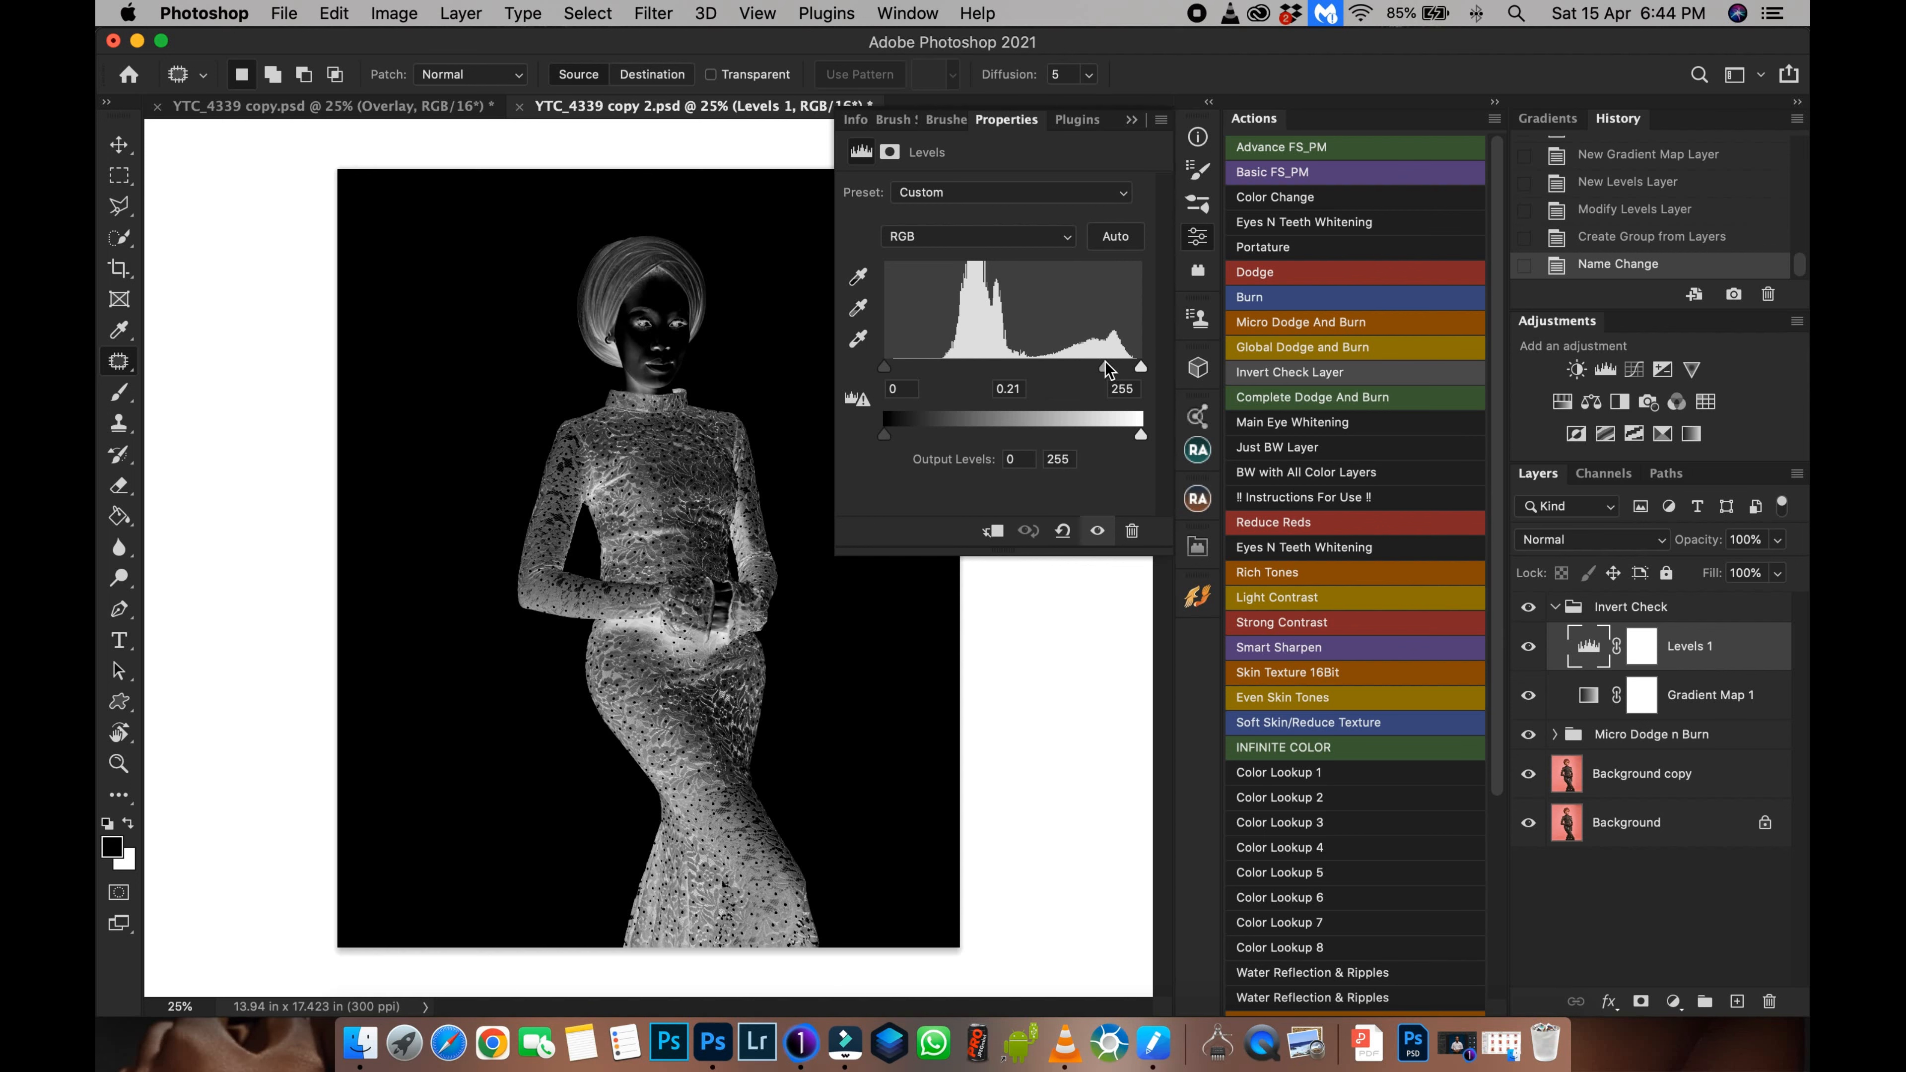
left_click(1556, 608)
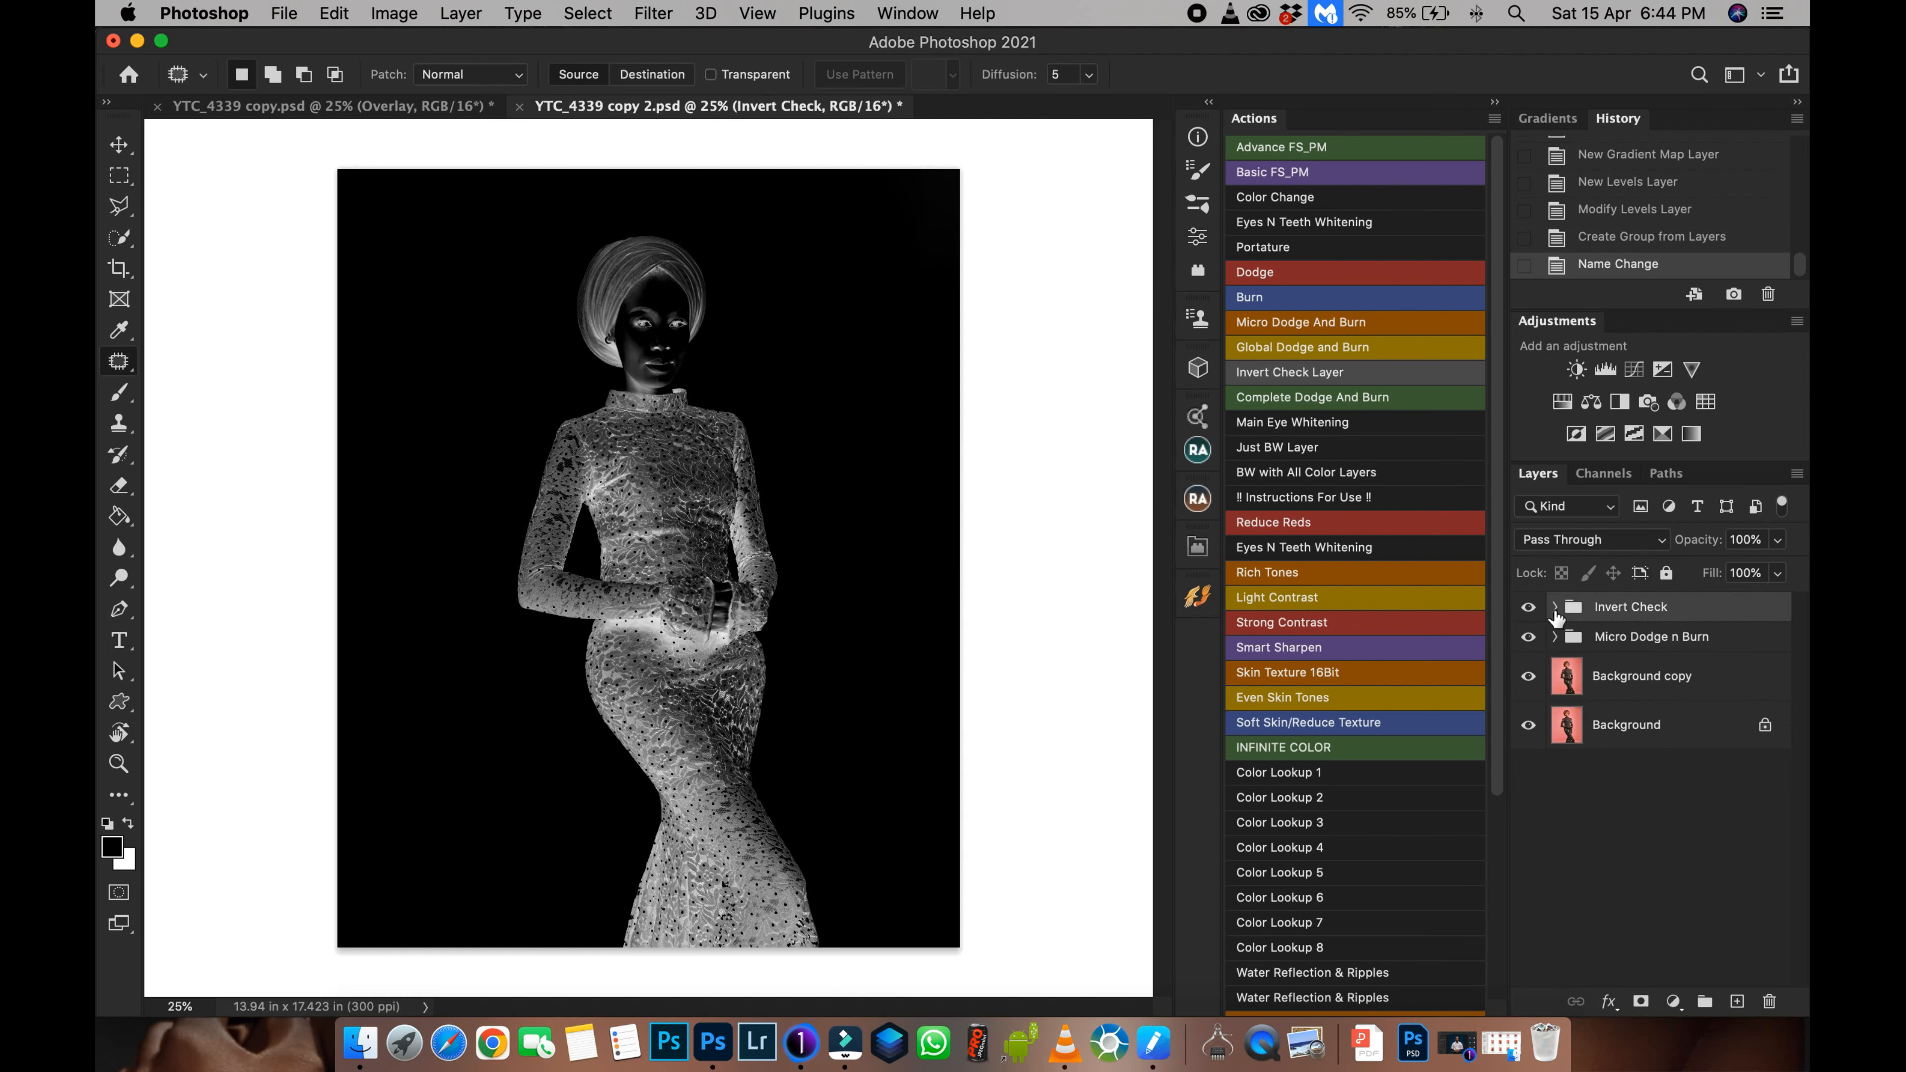
Step: Examine the inverted black-and-white view of the face up close for patchy skin tones
key("super+equal")
key("super+equal")
key("super+equal")
key("super+equal")
key("super+equal")
key("super+equal")
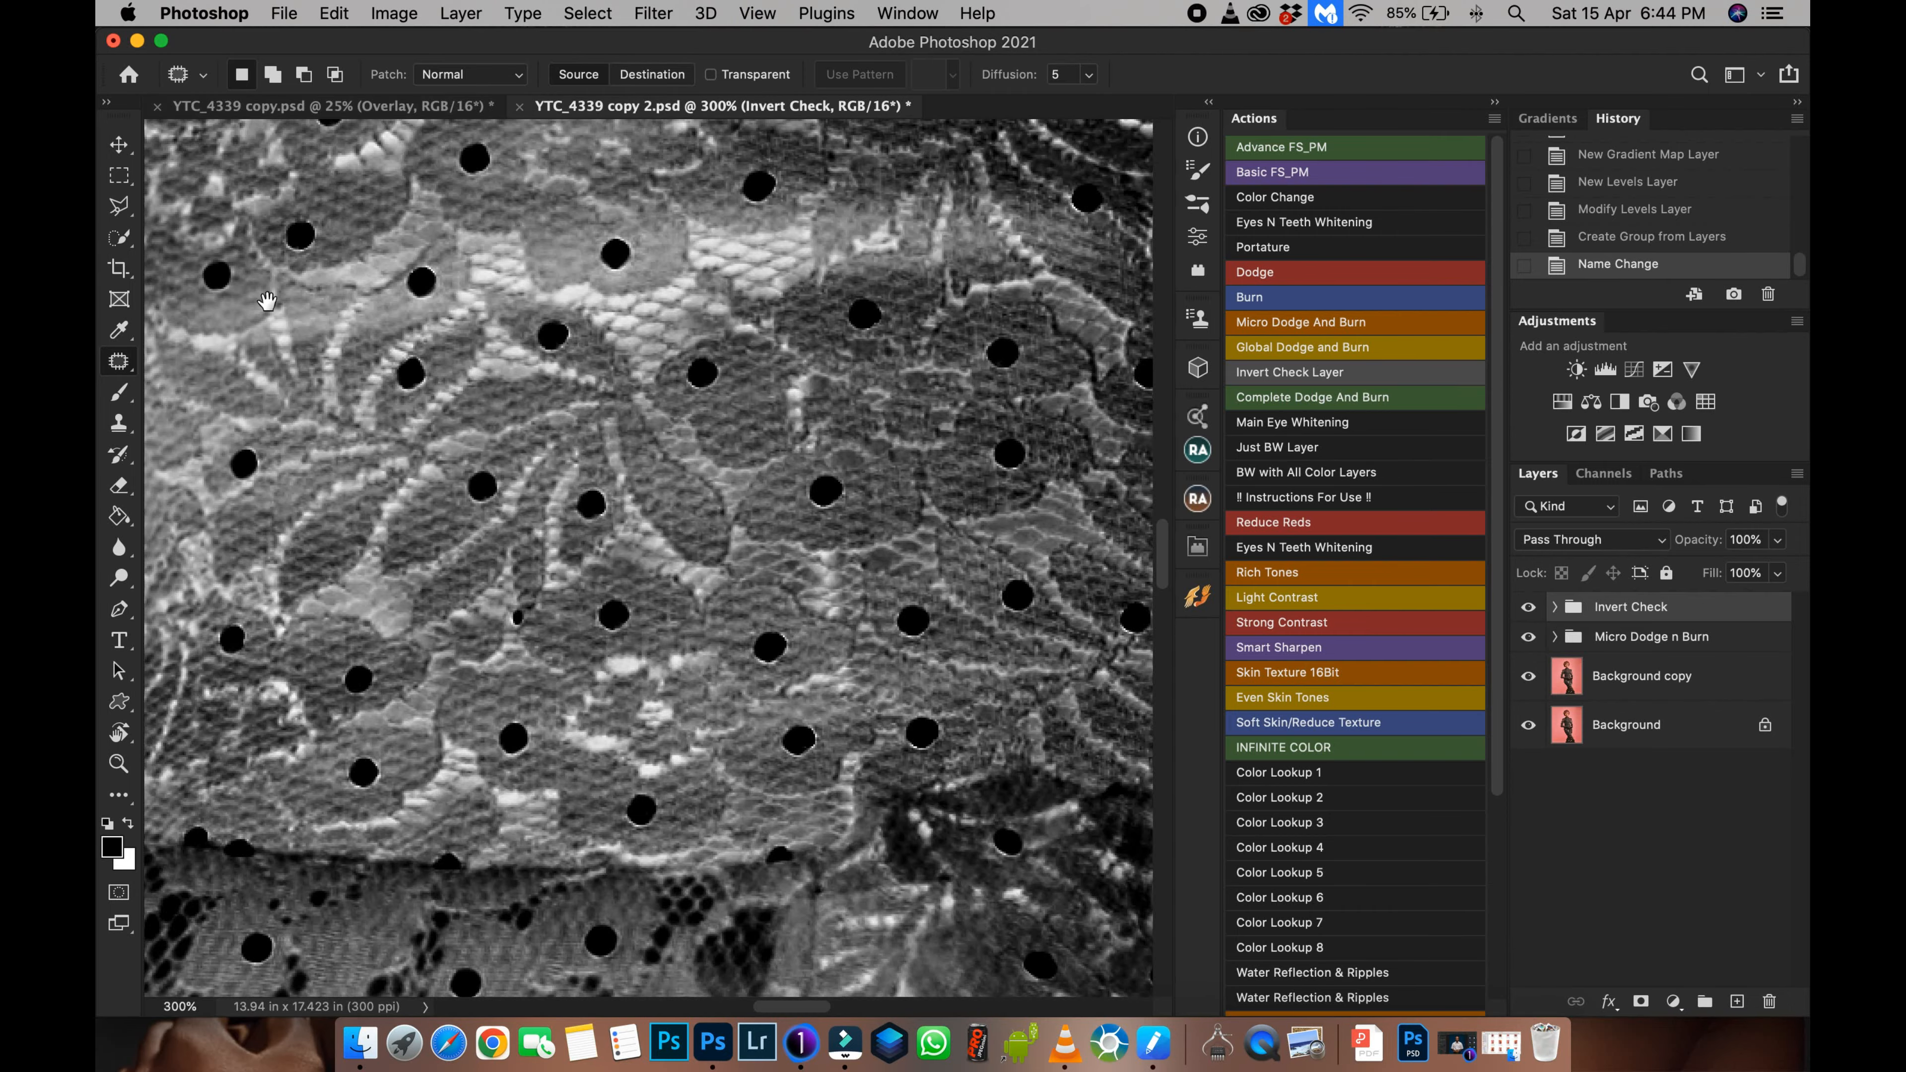
left_click_drag(267, 301, 285, 645)
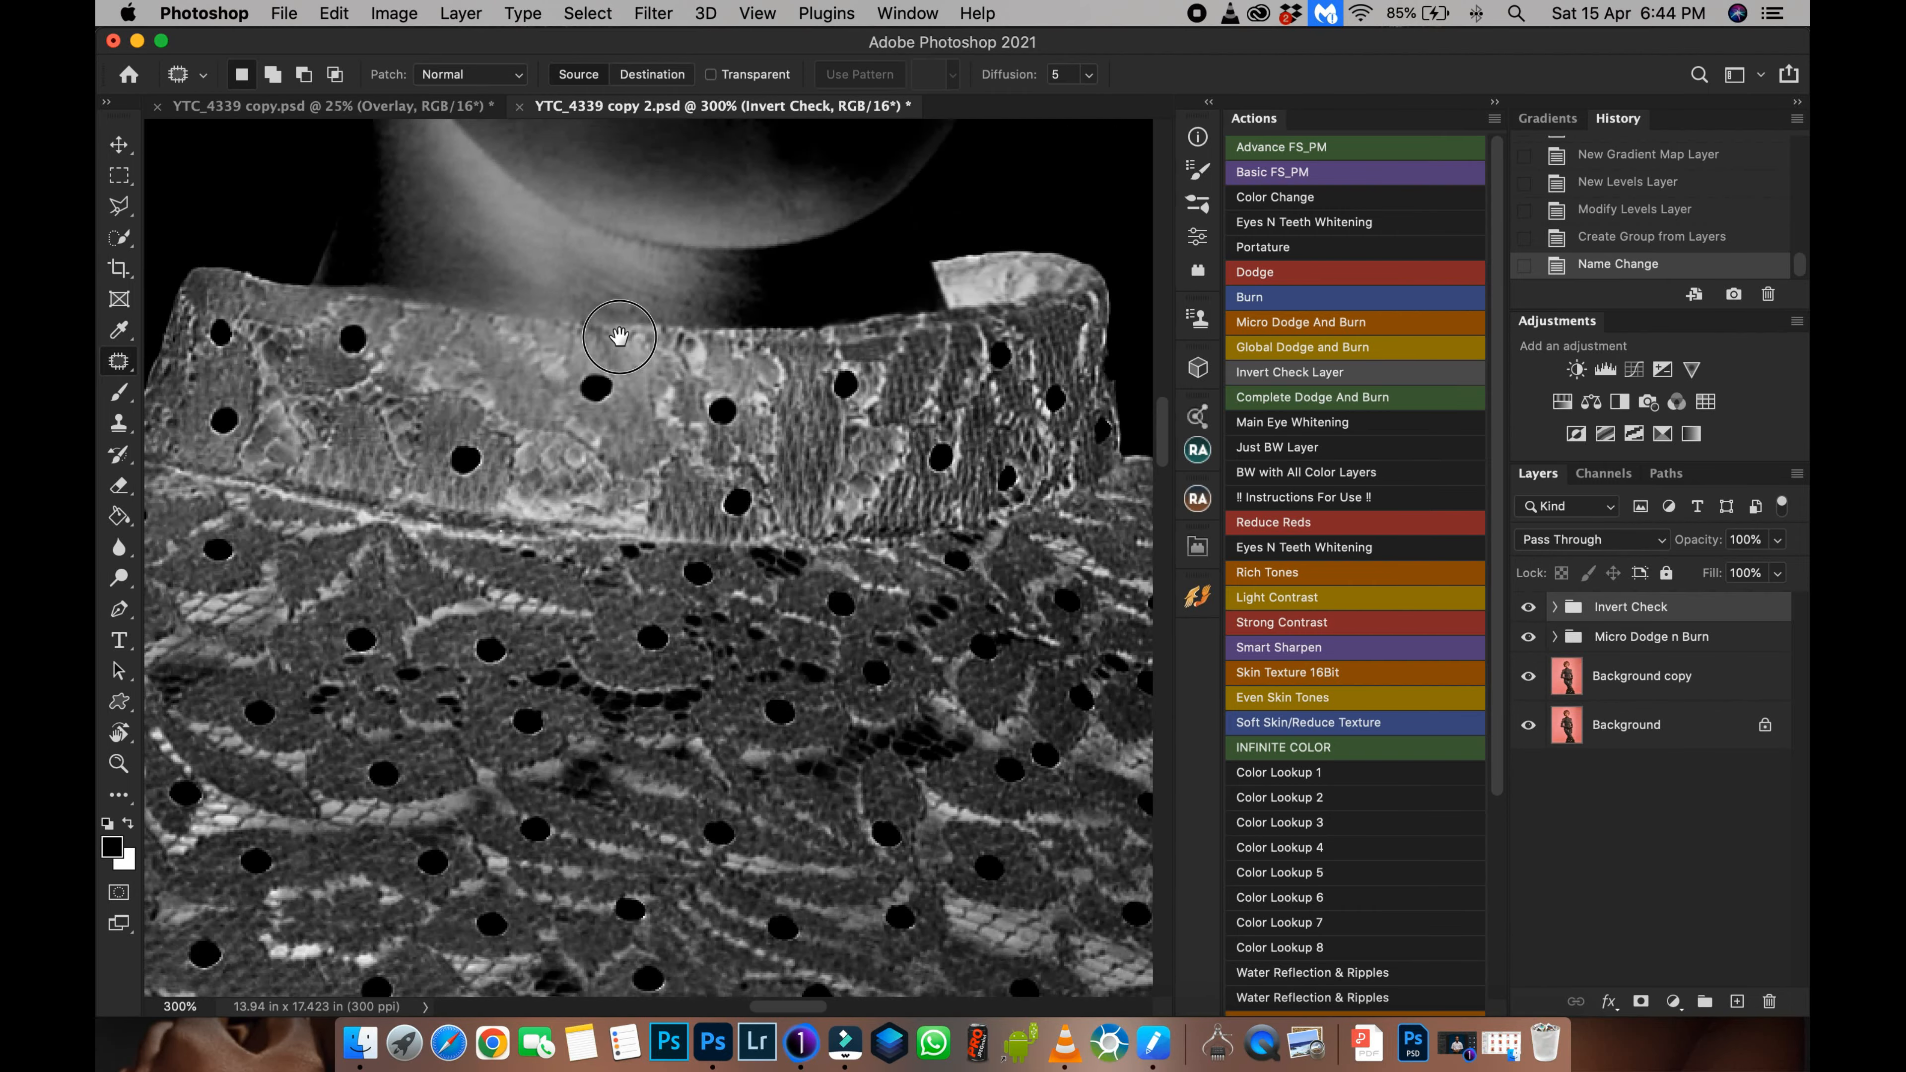
left_click_drag(605, 398, 595, 498)
key("super+minus")
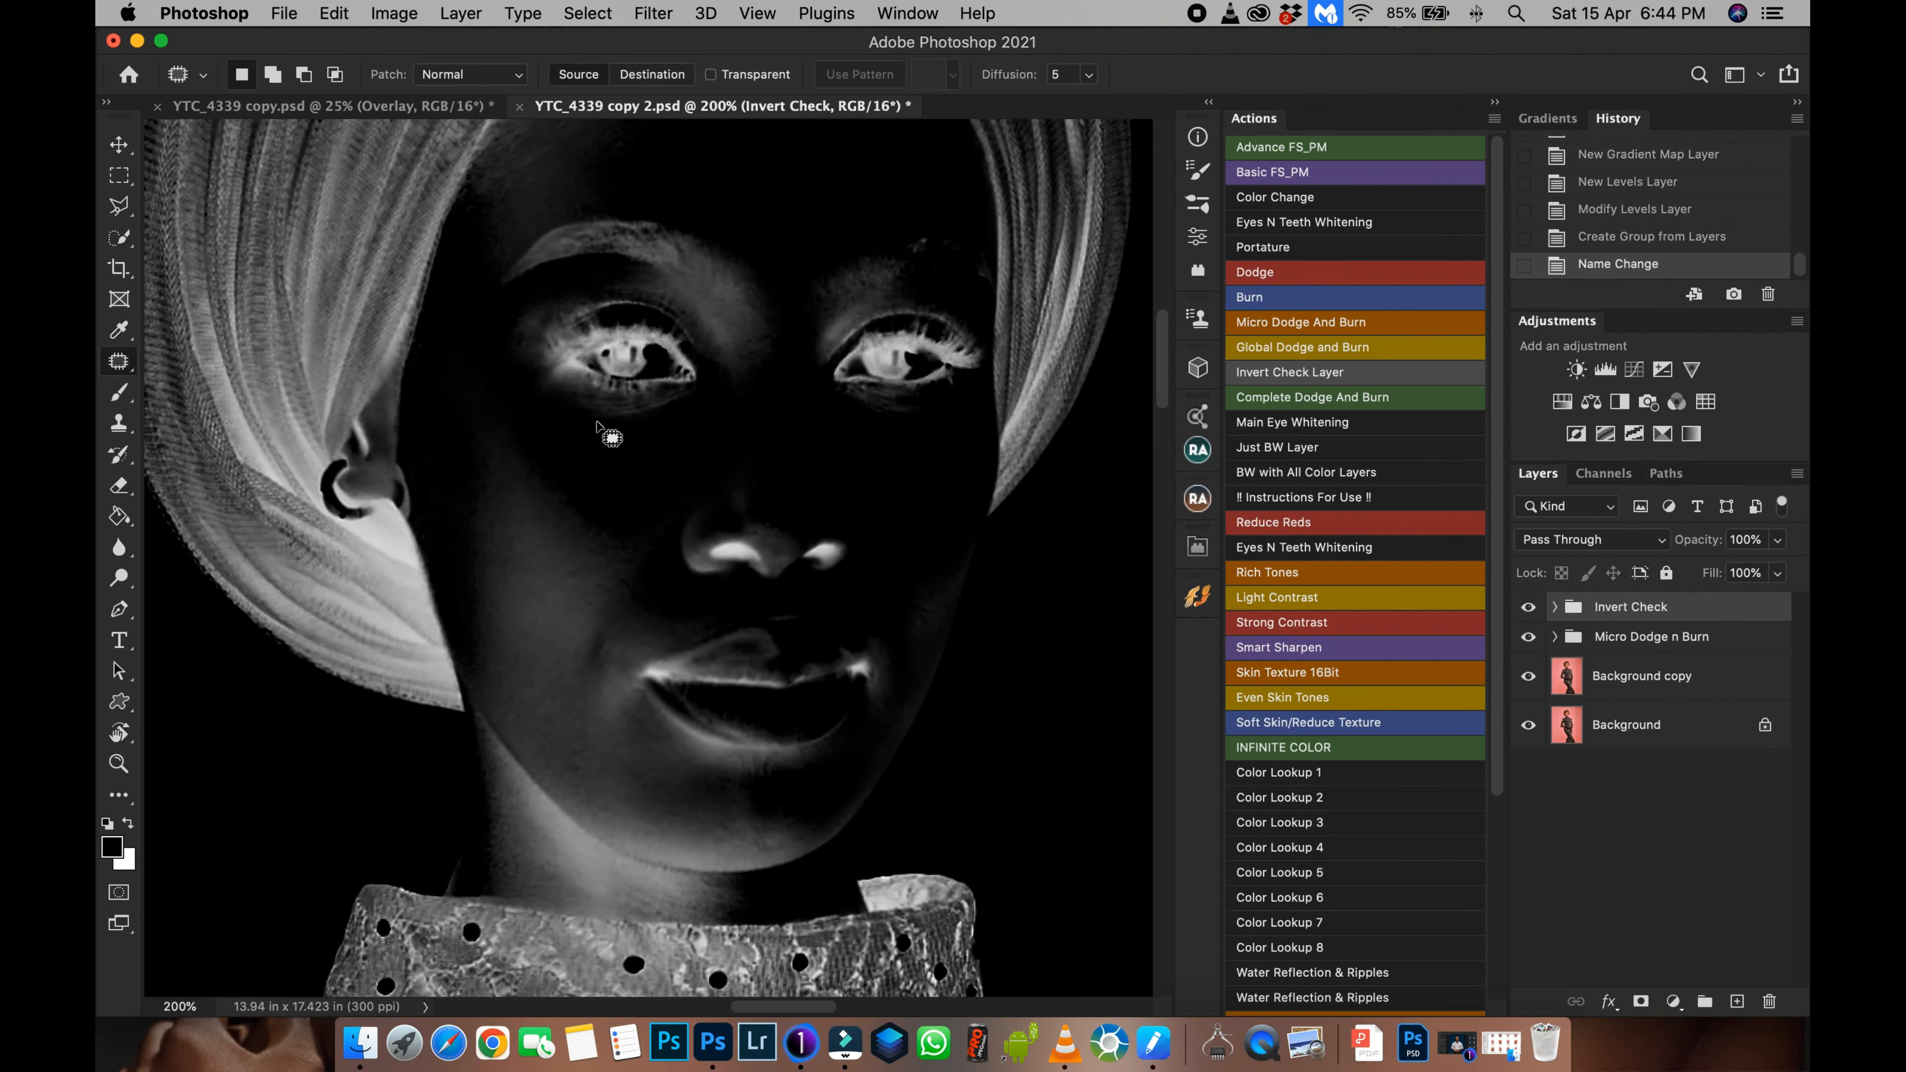
key("super+equal")
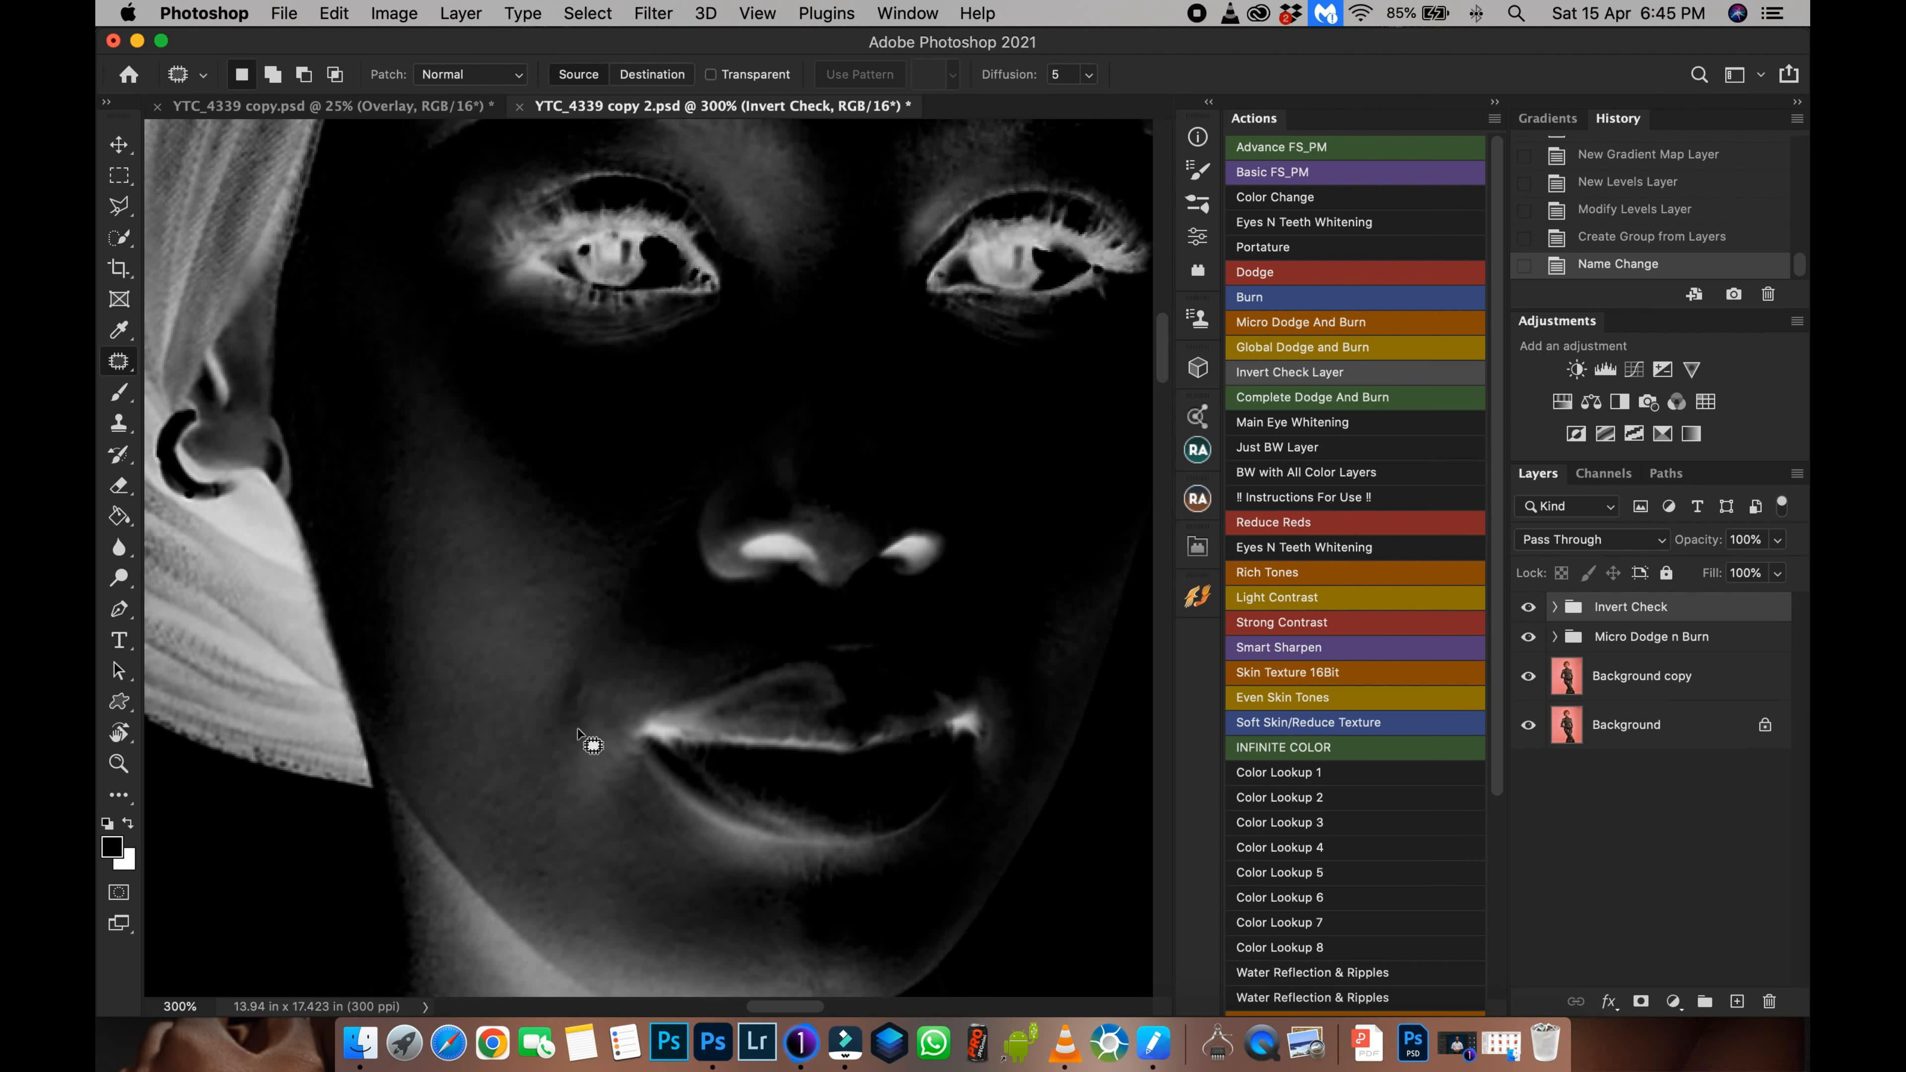
Step: Compare the face with the Invert Check group hidden and shown, and look over the eyes and forehead
left_click(1528, 606)
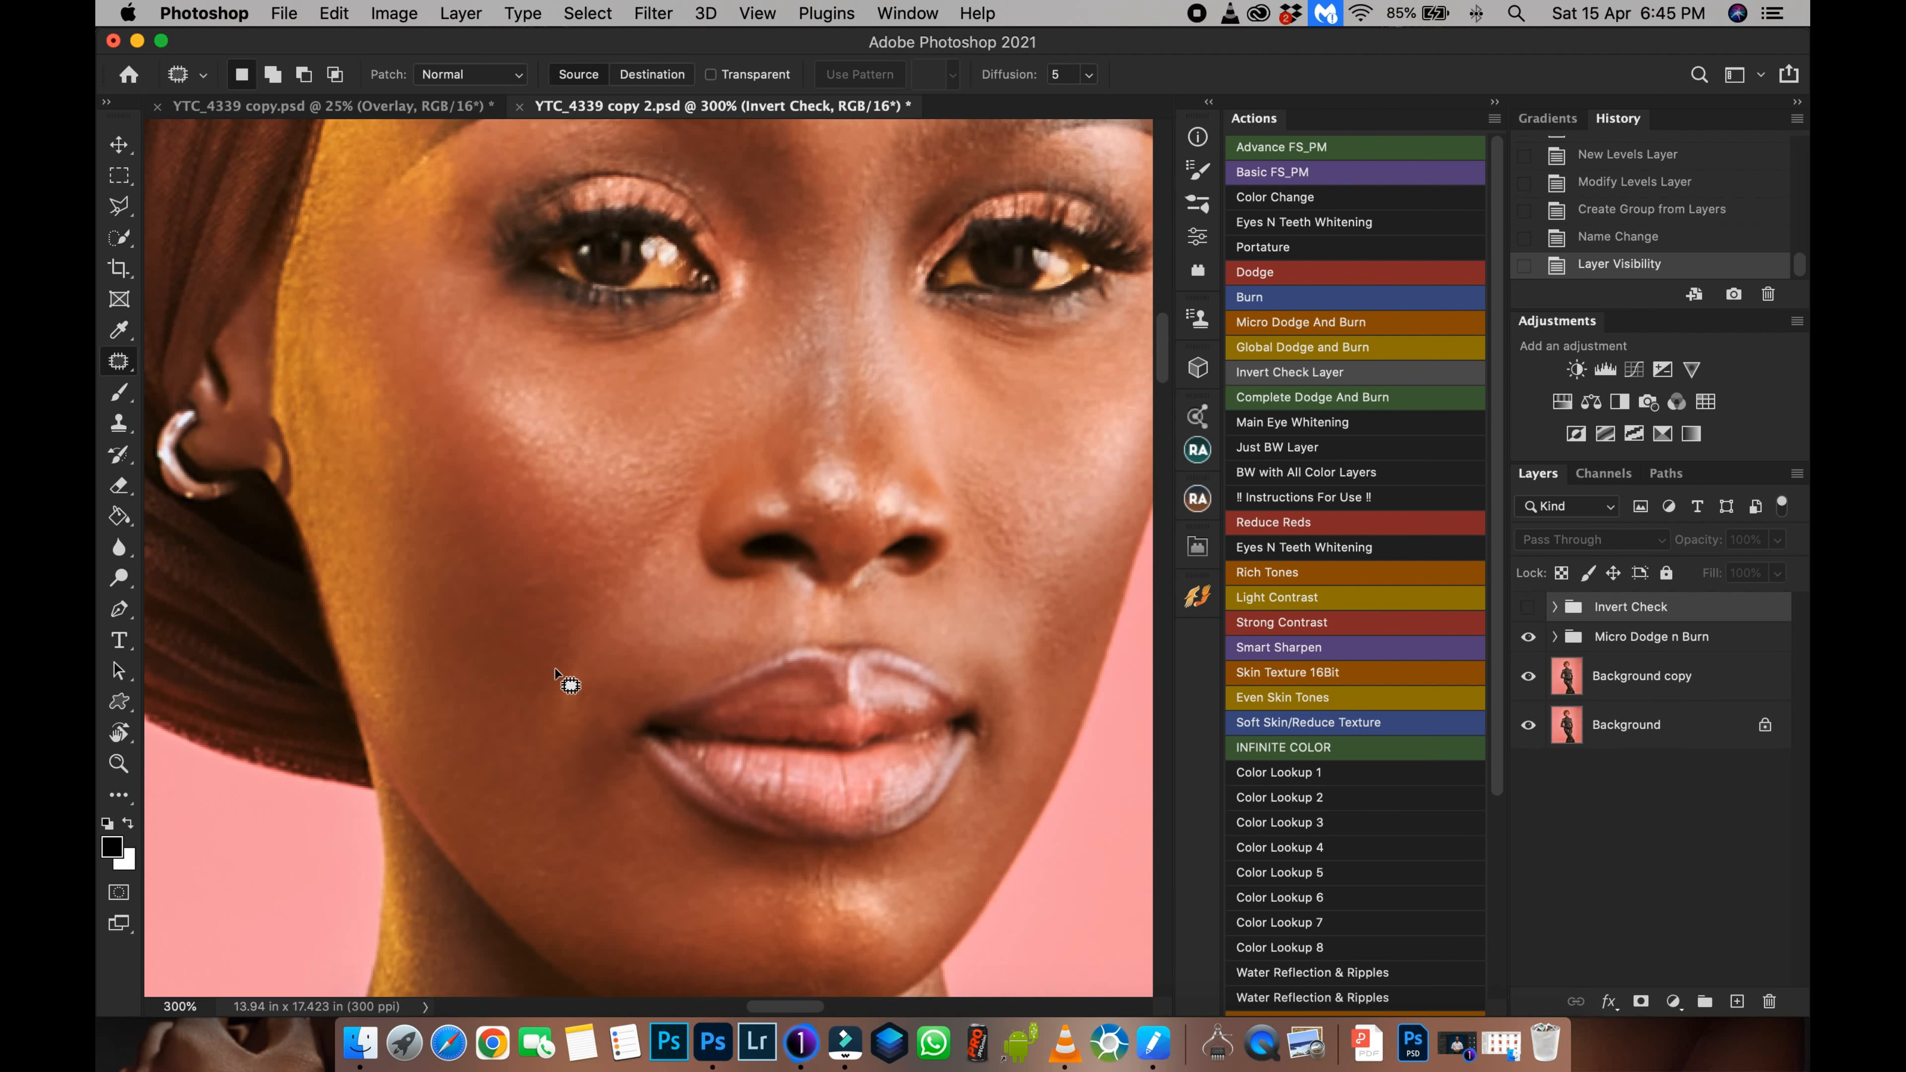
left_click(1527, 607)
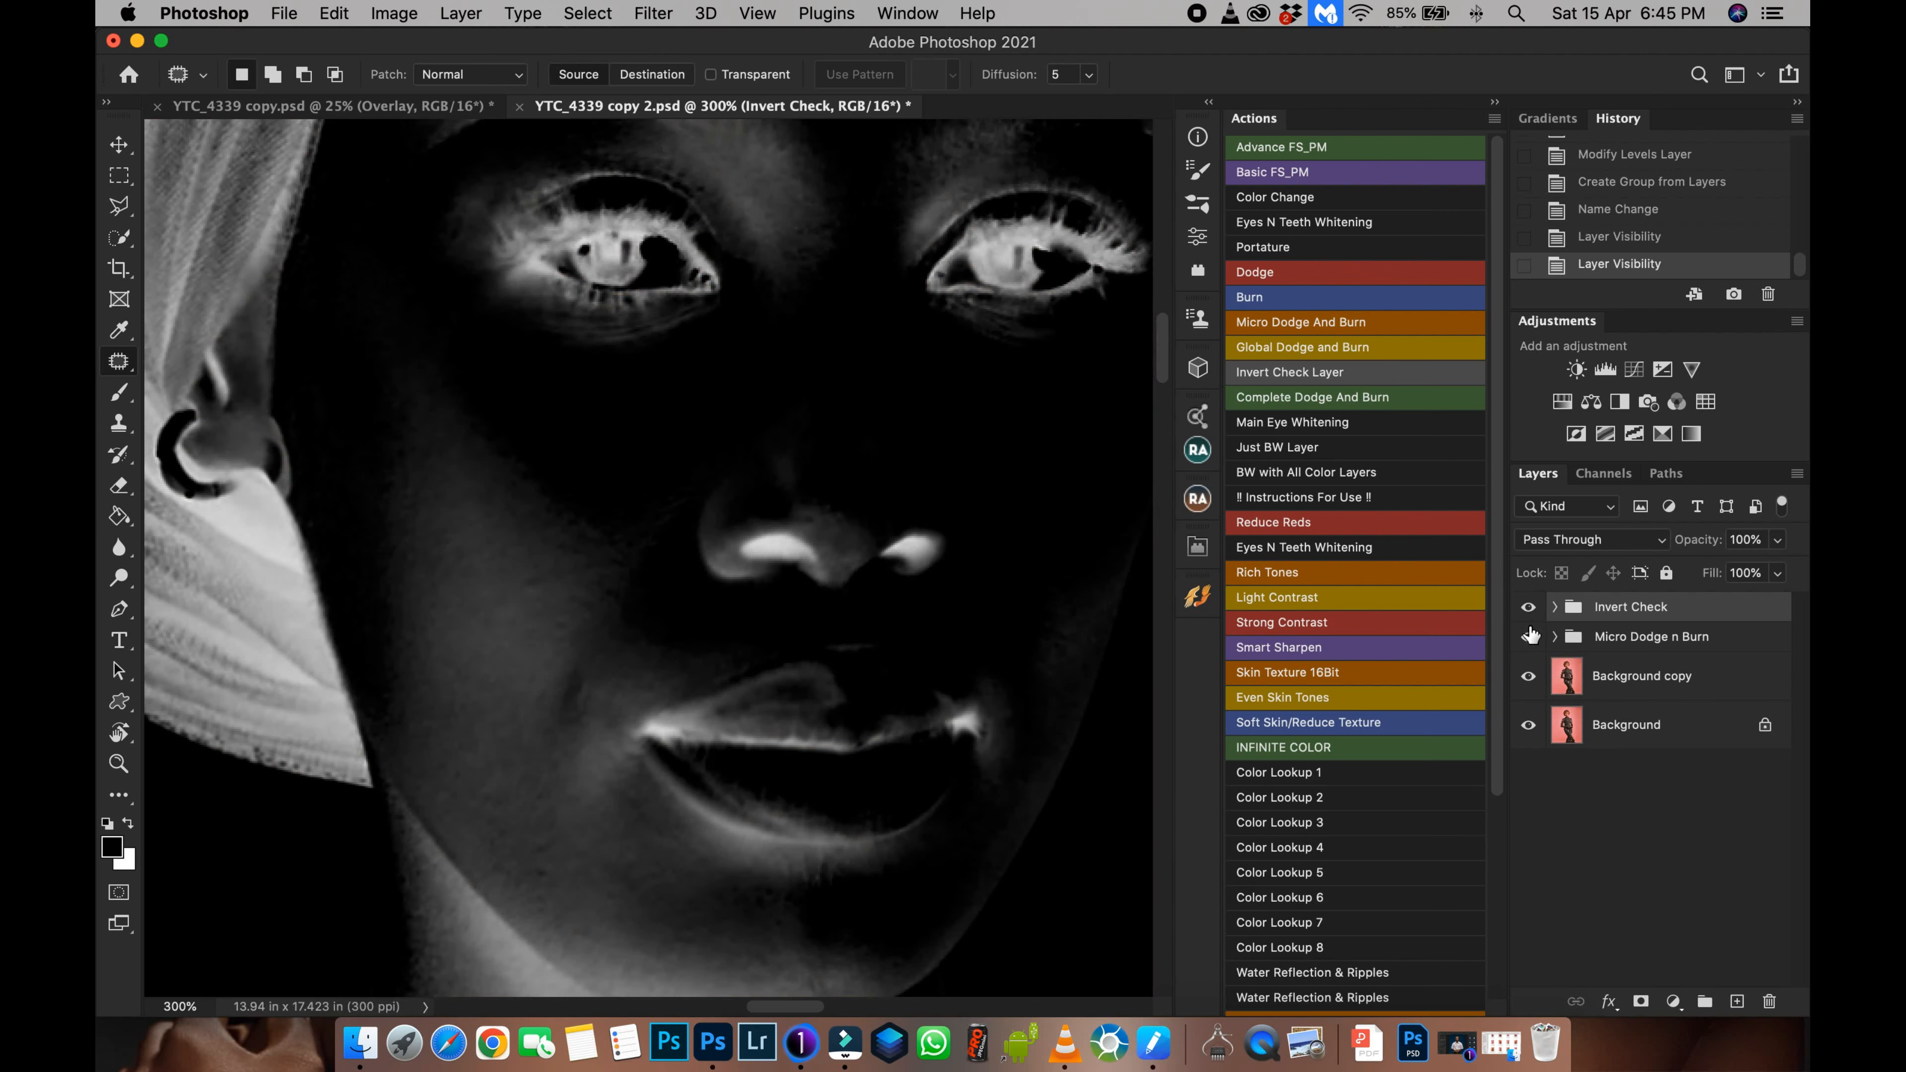
scroll(886, 641, "up", 3)
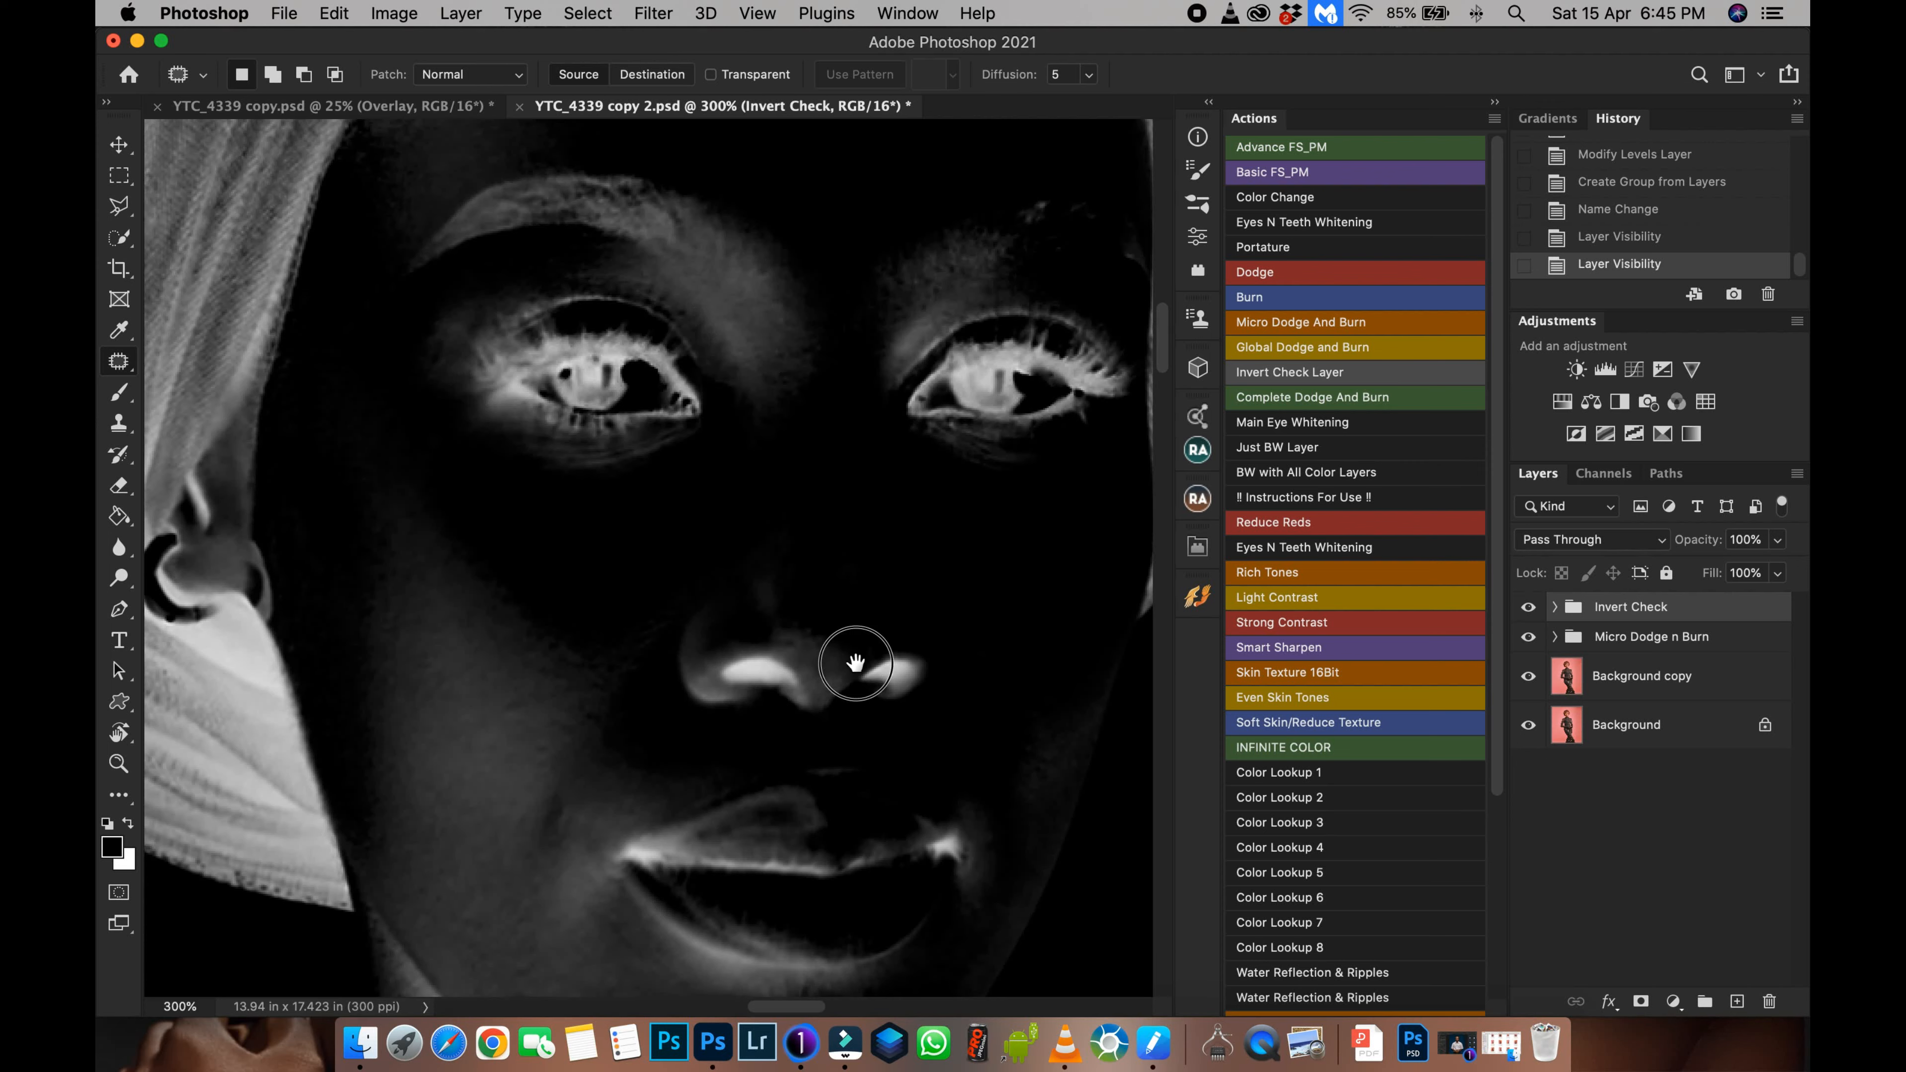
scroll(783, 556, "up", 2)
key("super+minus")
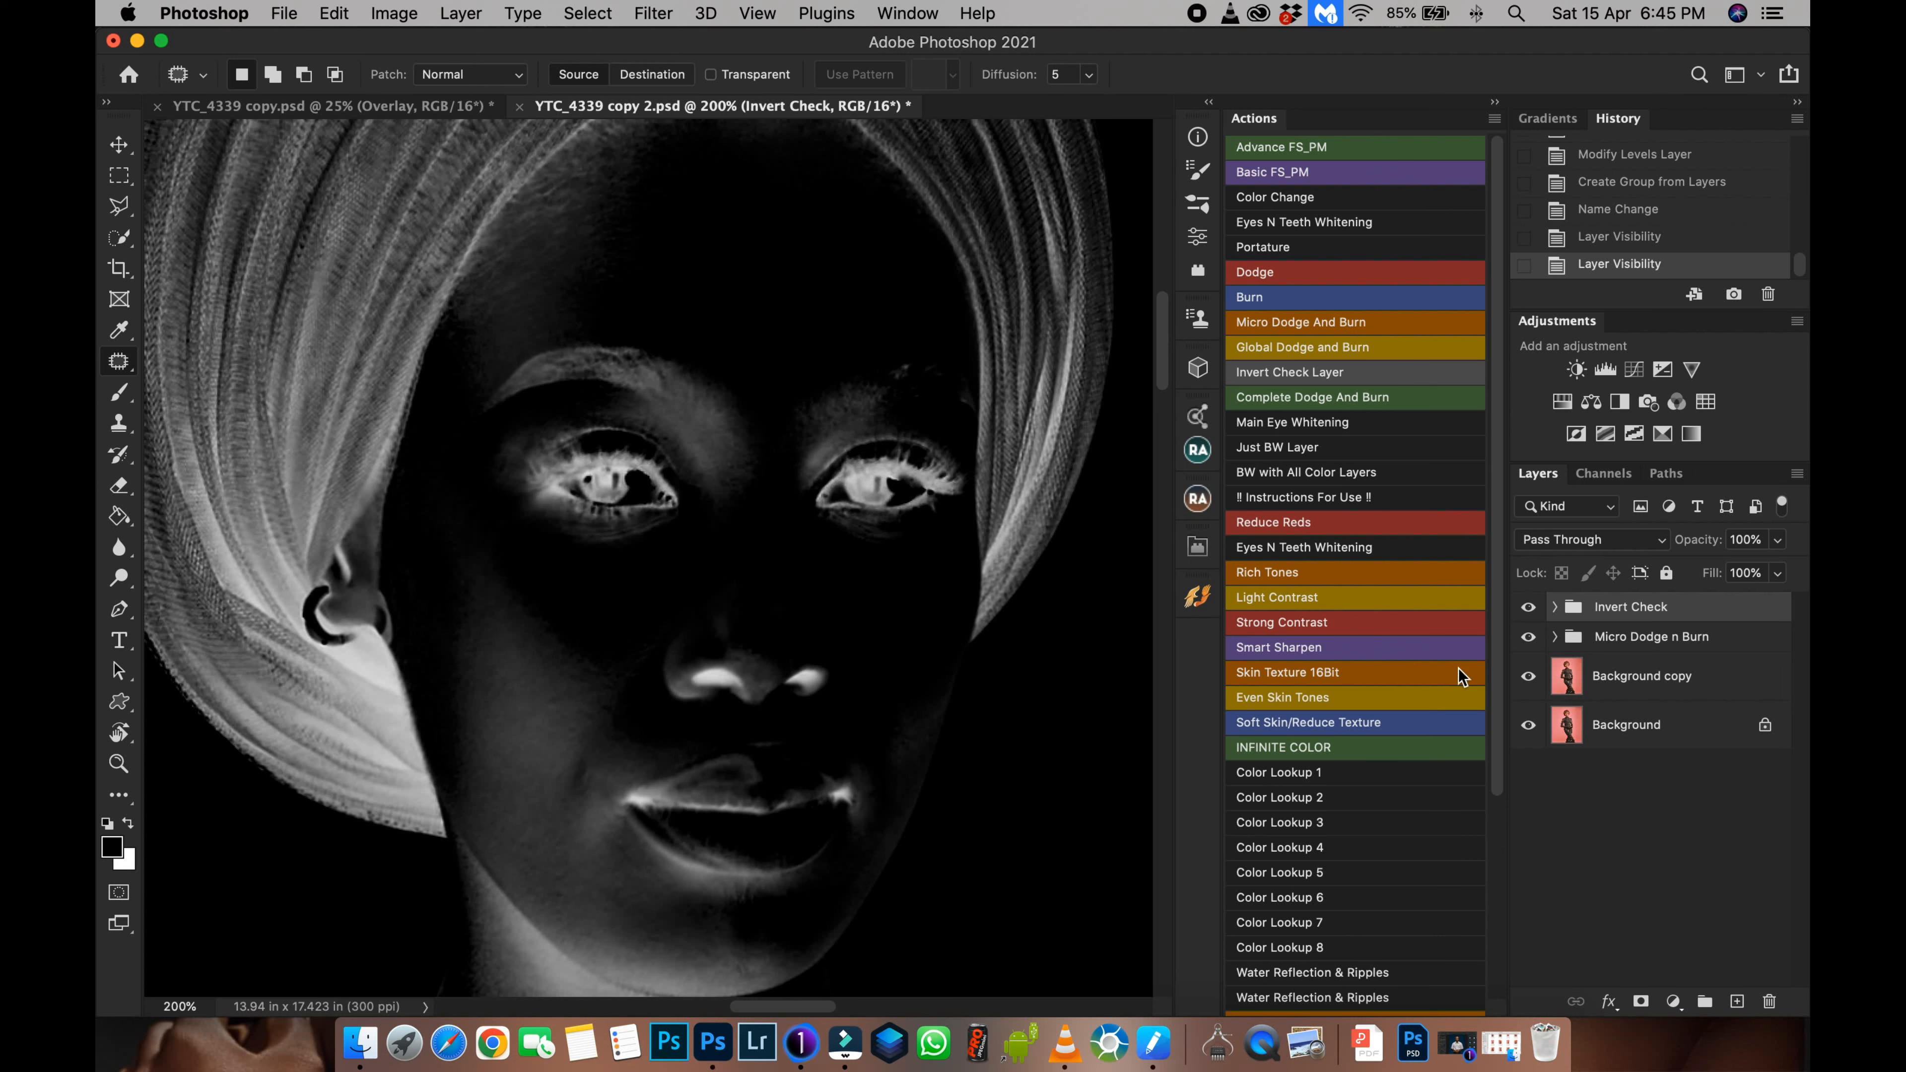
Step: Brighten the inverted view by setting the midtone value of Levels 1 in the Invert Check group to 0.55
left_click(1554, 607)
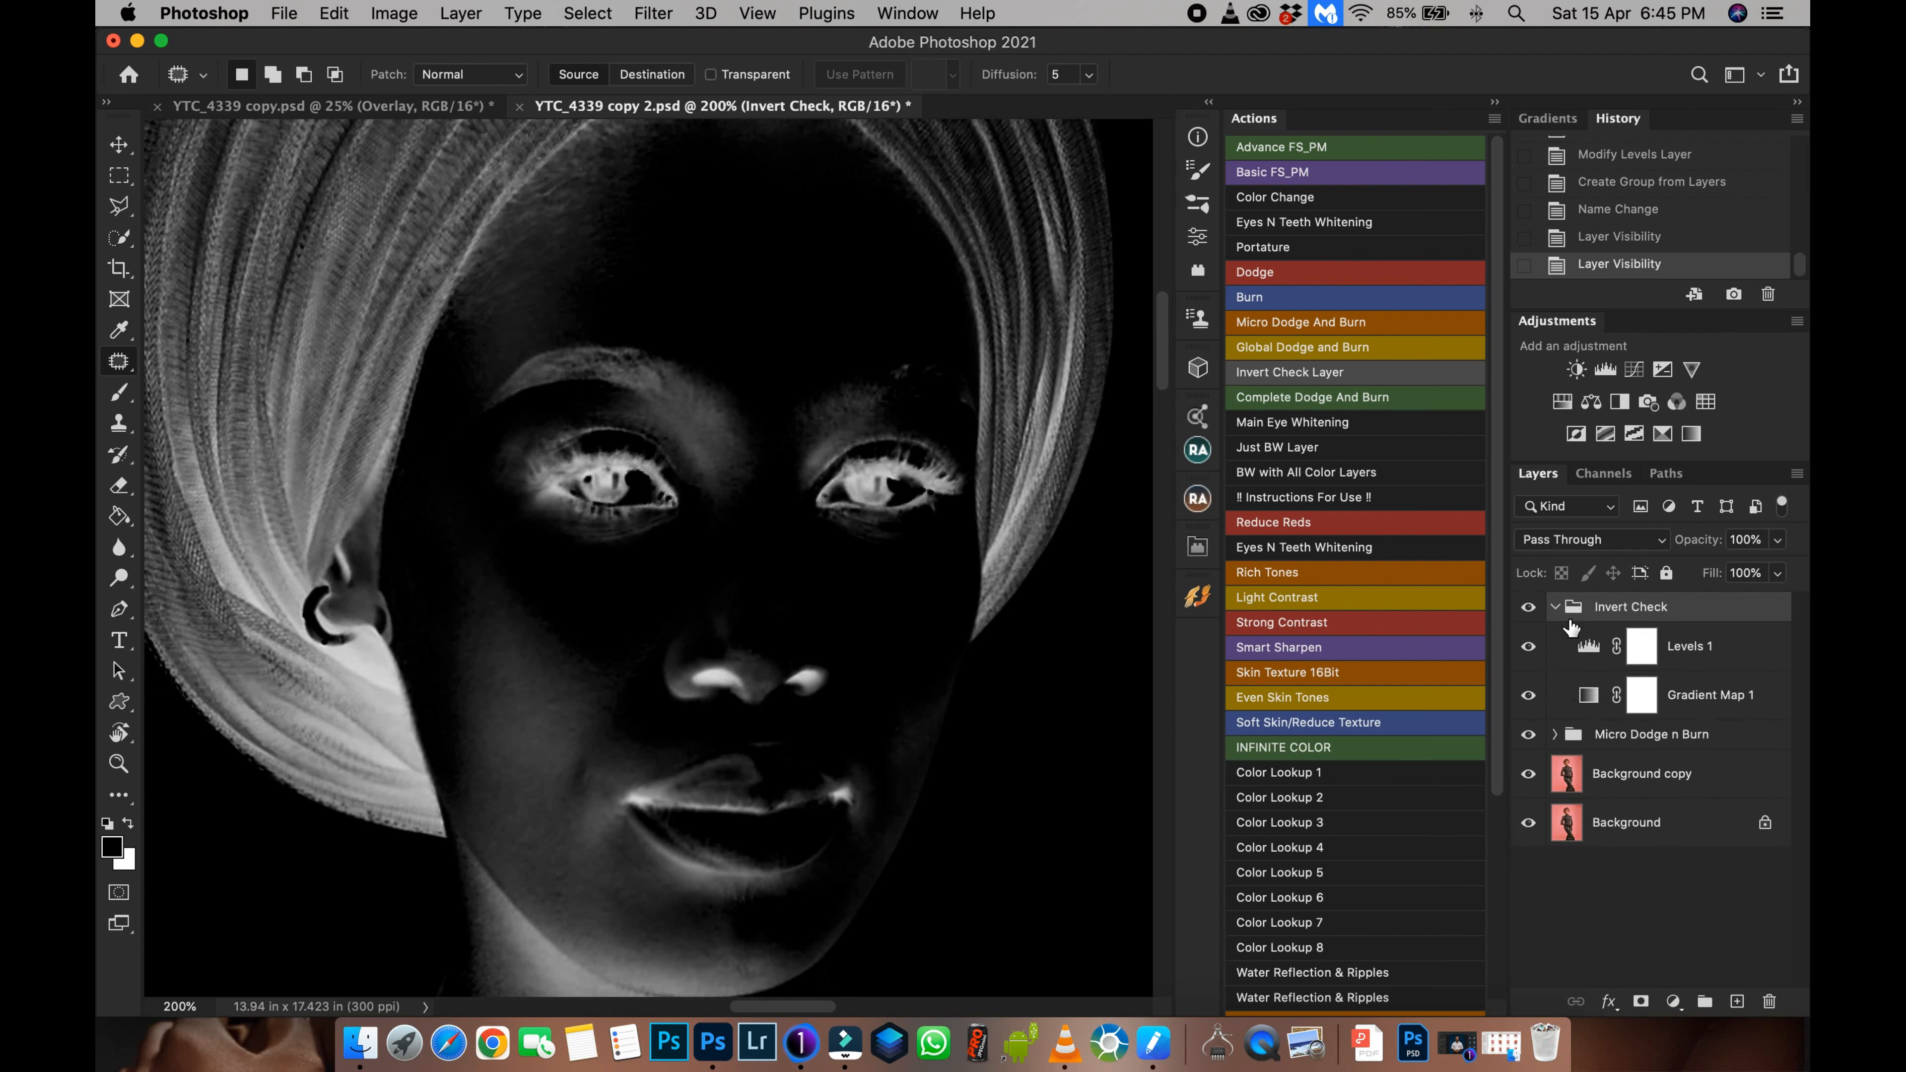
left_click(1589, 661)
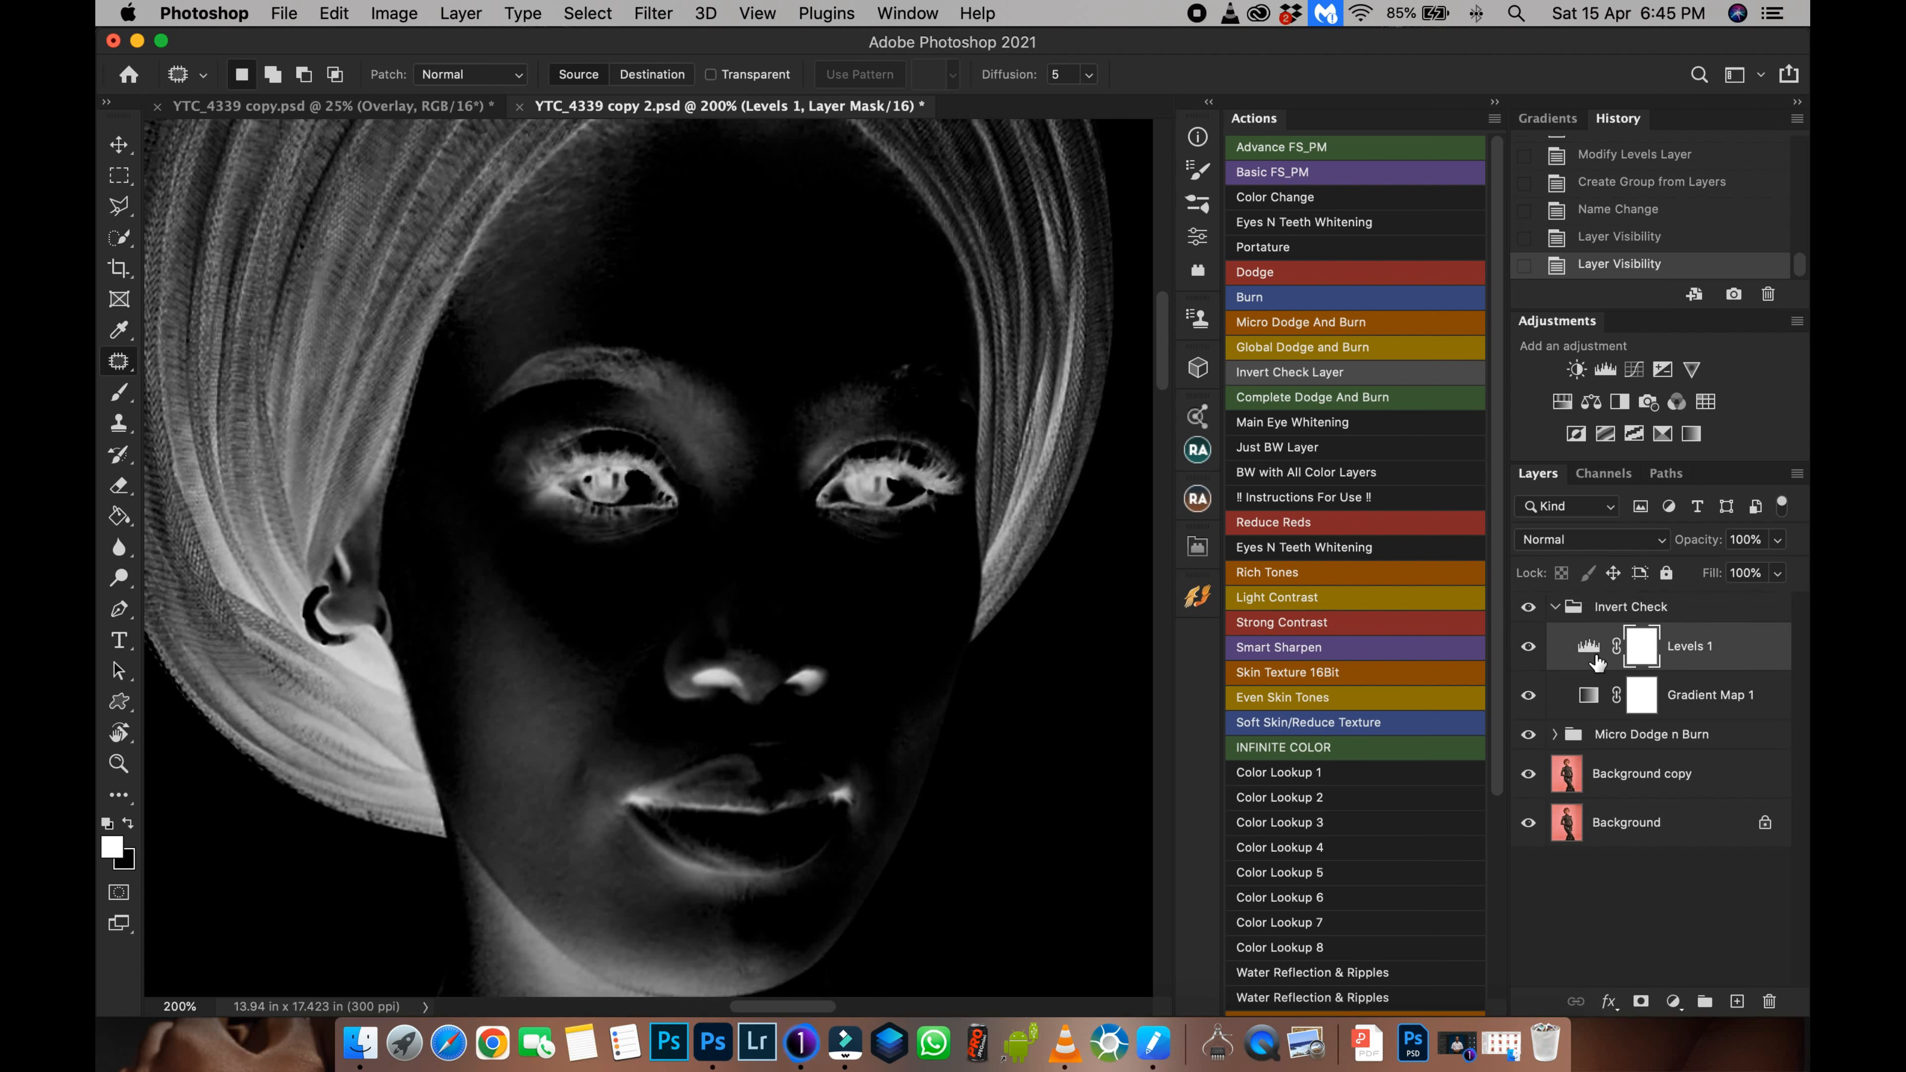
left_click(1595, 659)
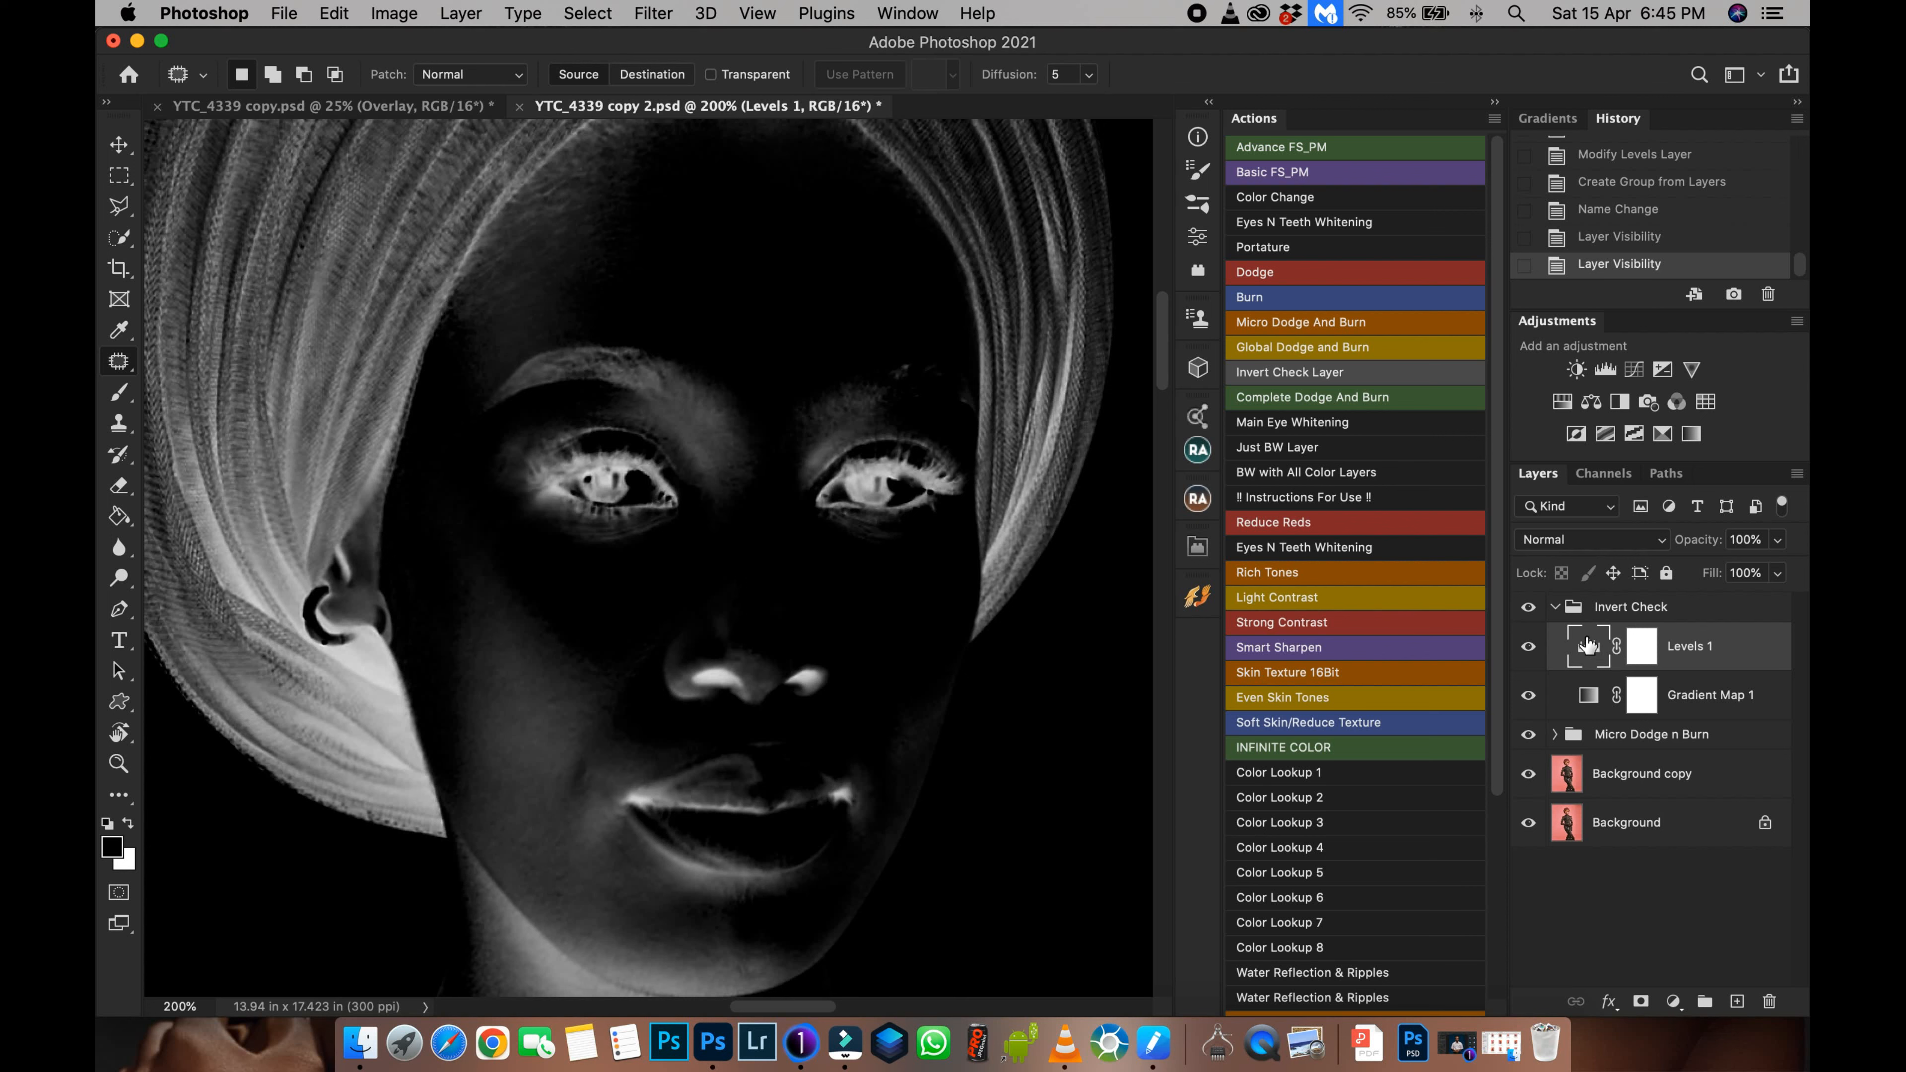
left_click_drag(1494, 403, 1500, 350)
double_click(1589, 650)
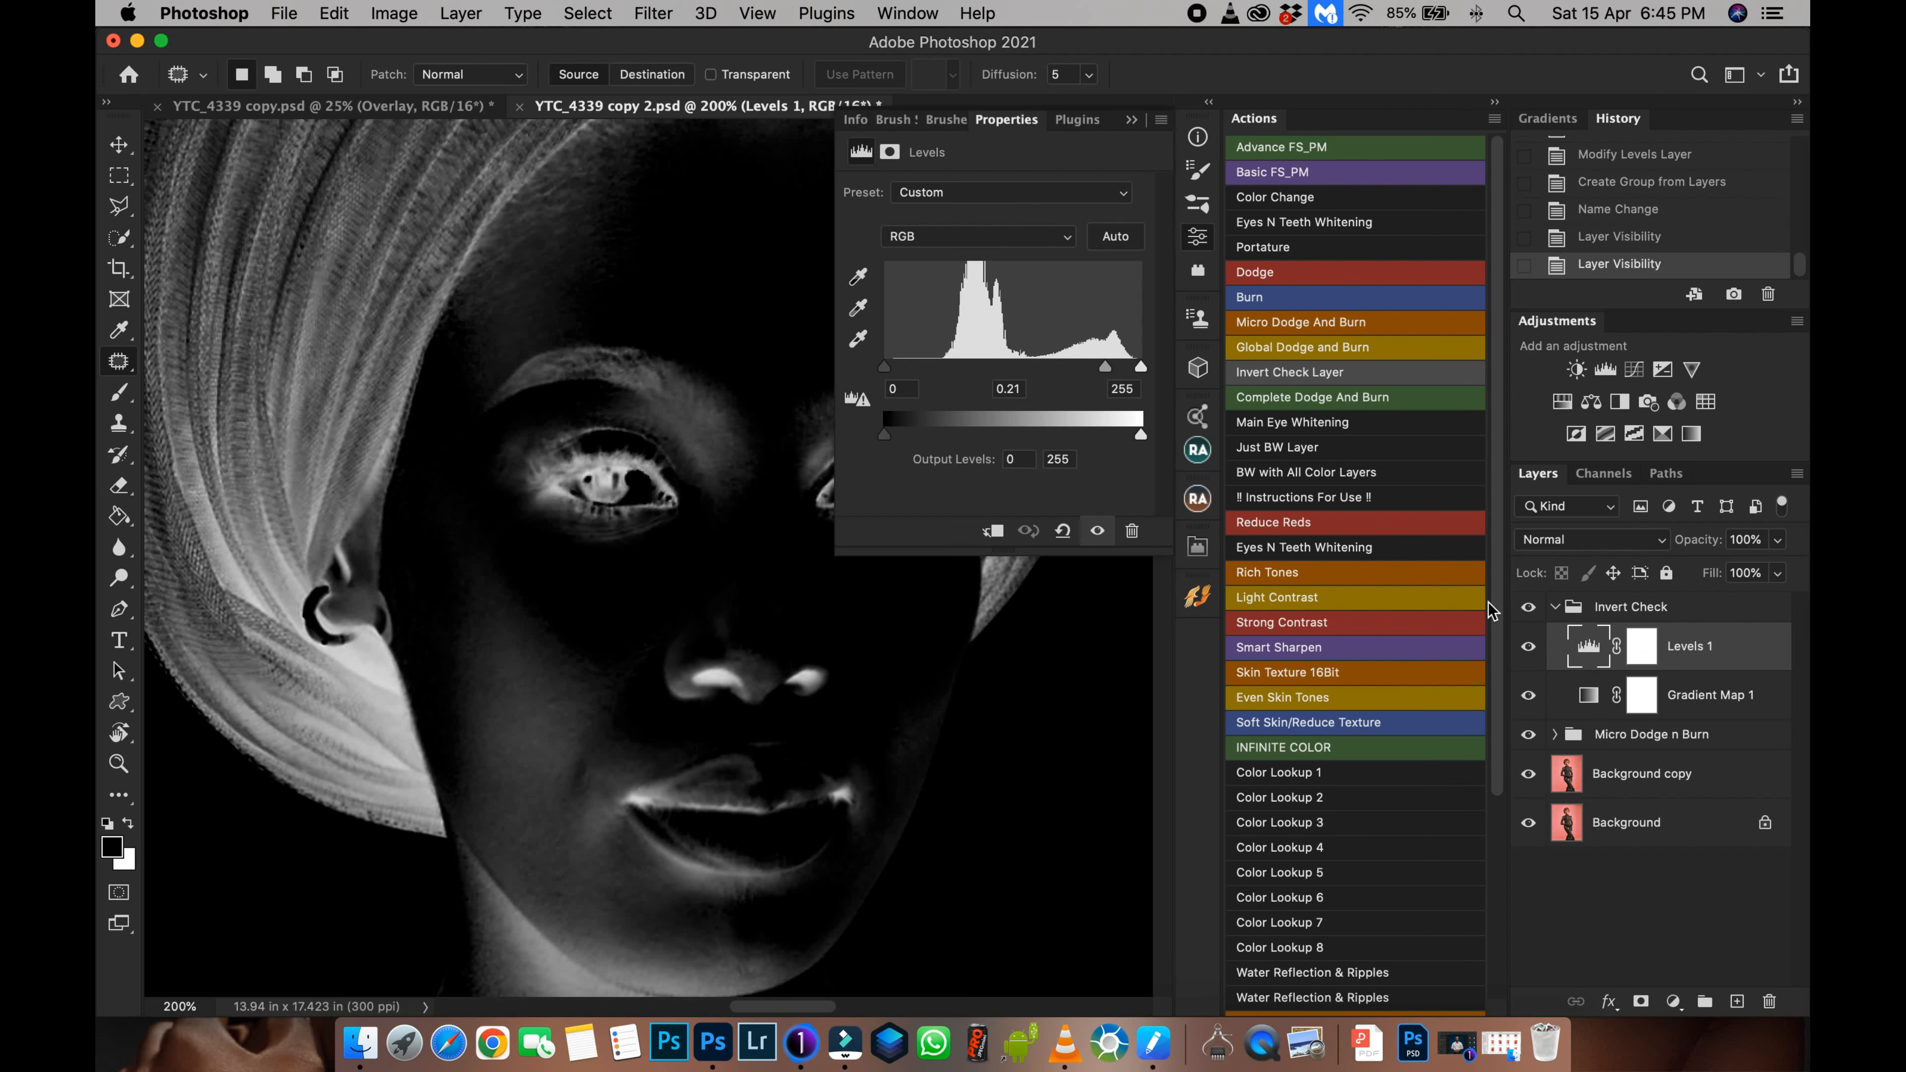
left_click_drag(1104, 366, 1066, 368)
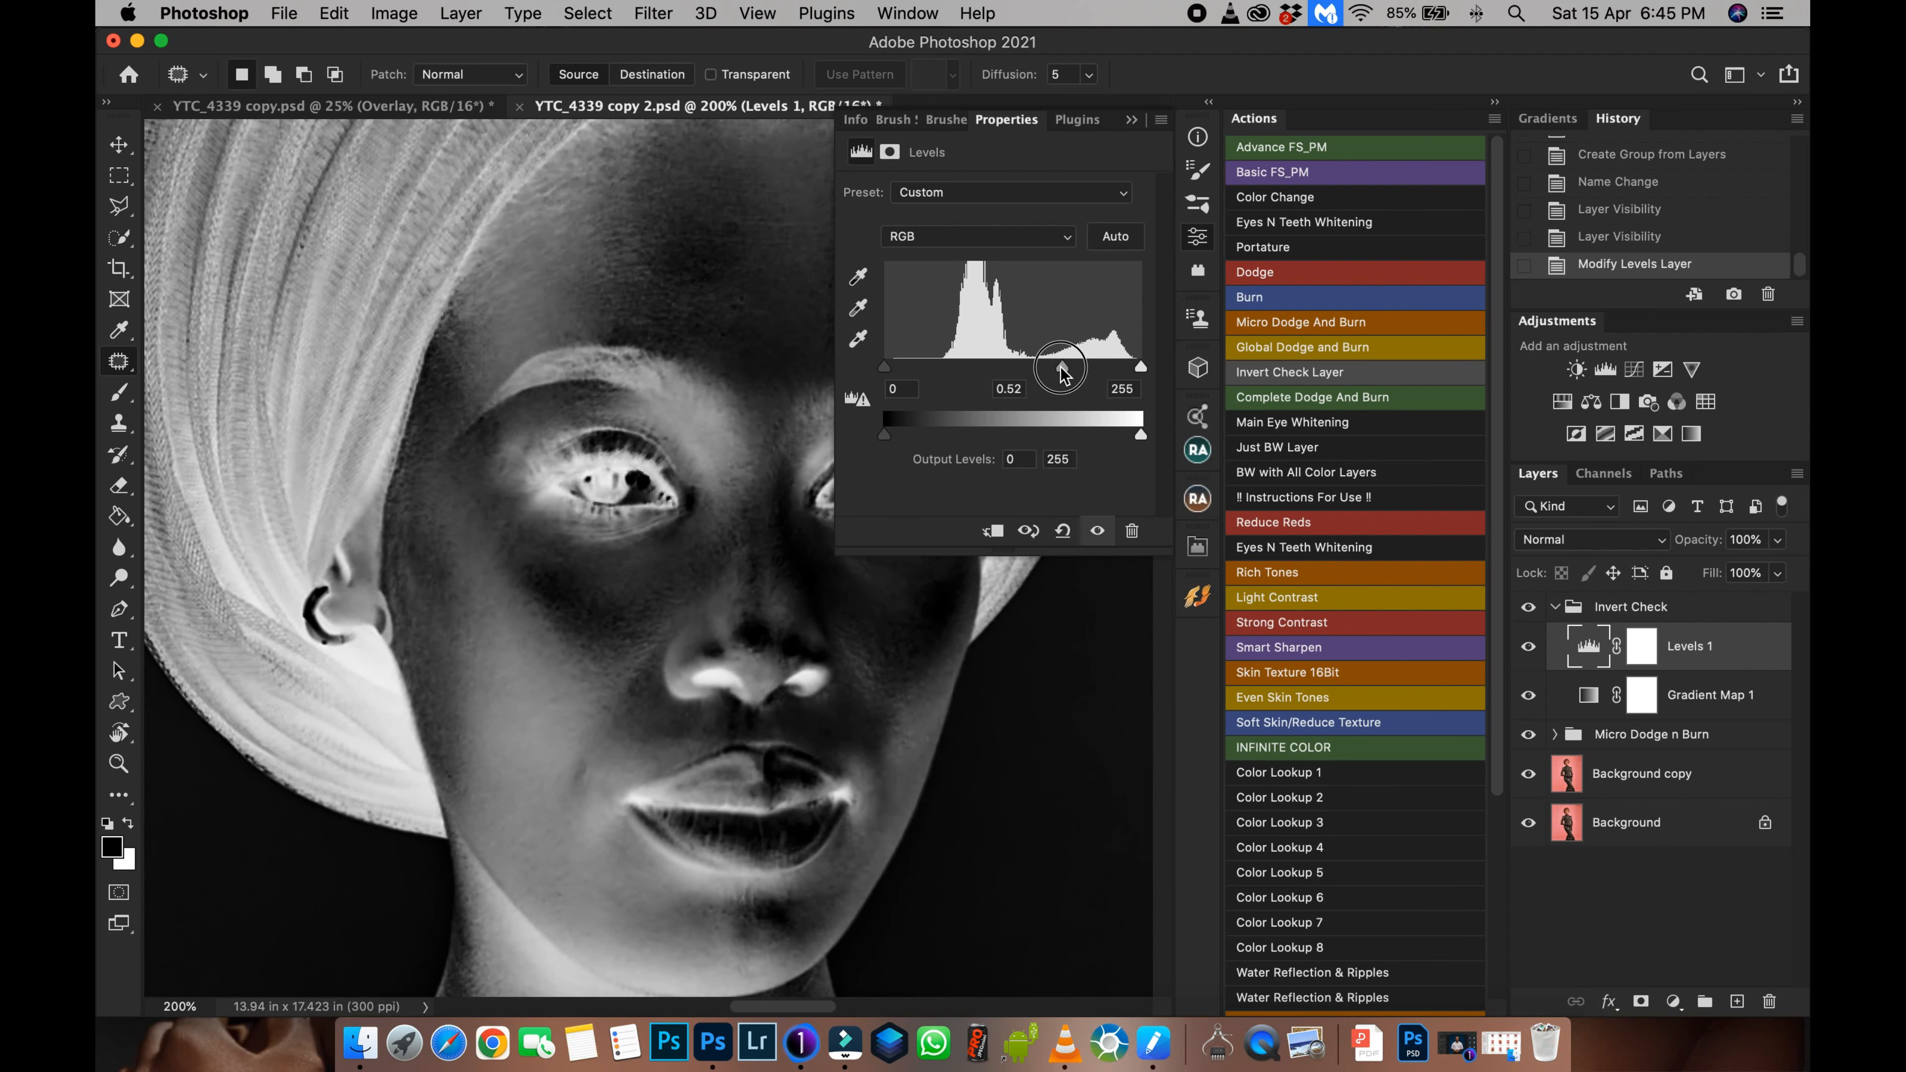
key("super+minus")
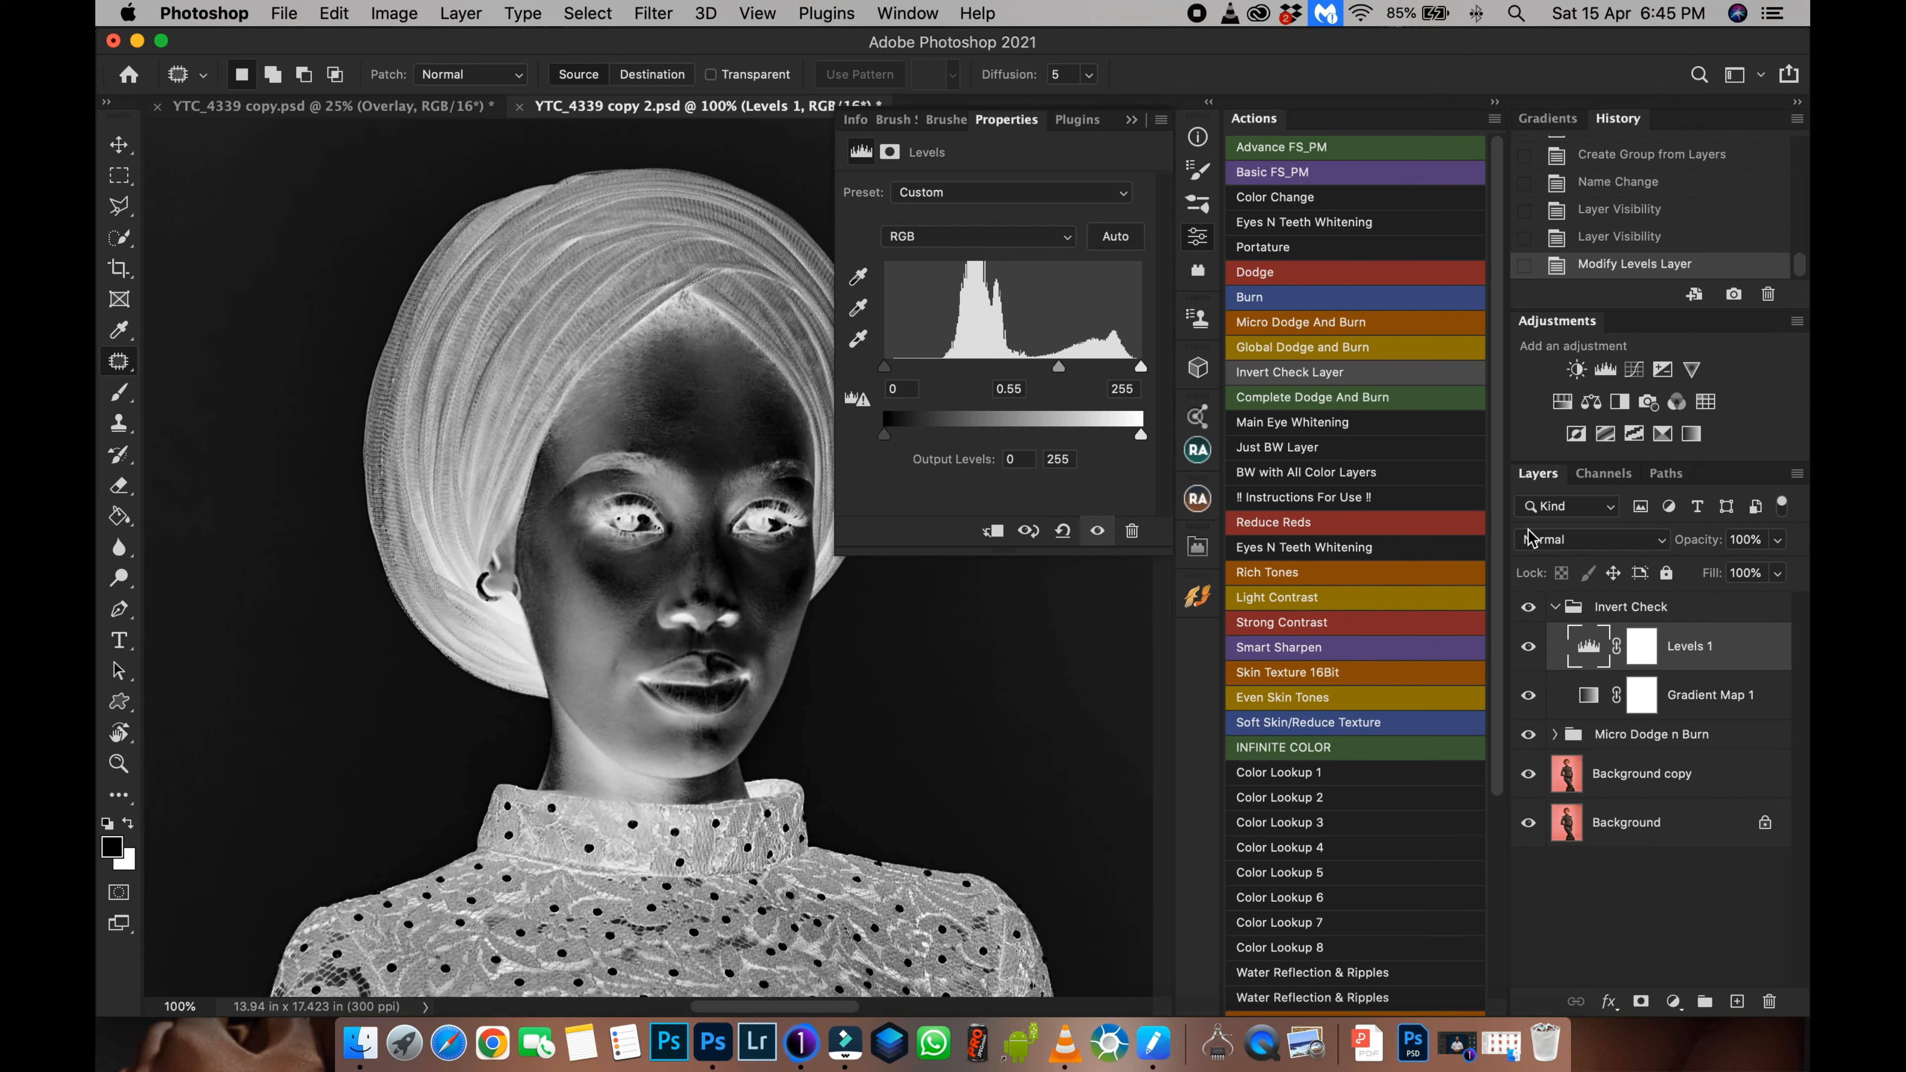
left_click(1555, 608)
Step: Activate the Dodge layer's mask in the Micro Dodge n Burn group and set the Brush flow to 1%
left_click(1556, 637)
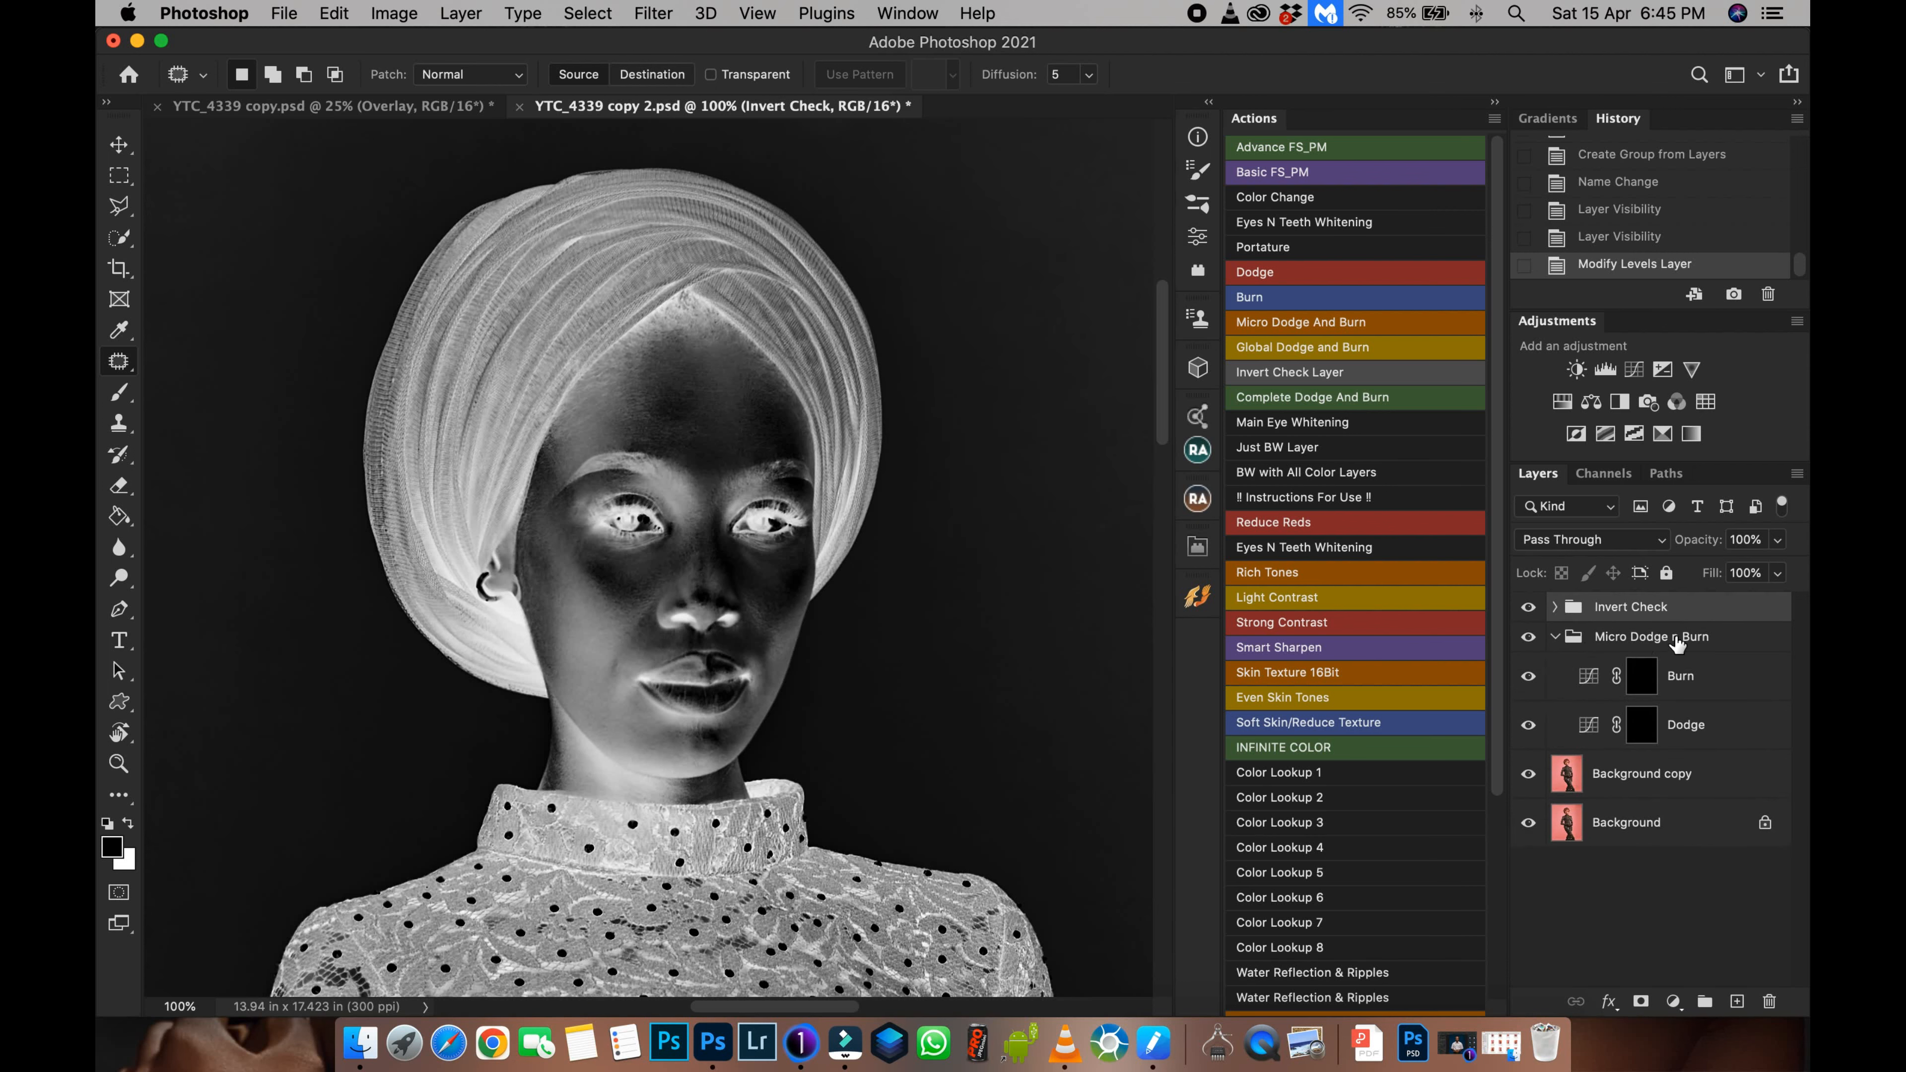
left_click(1644, 737)
key("b")
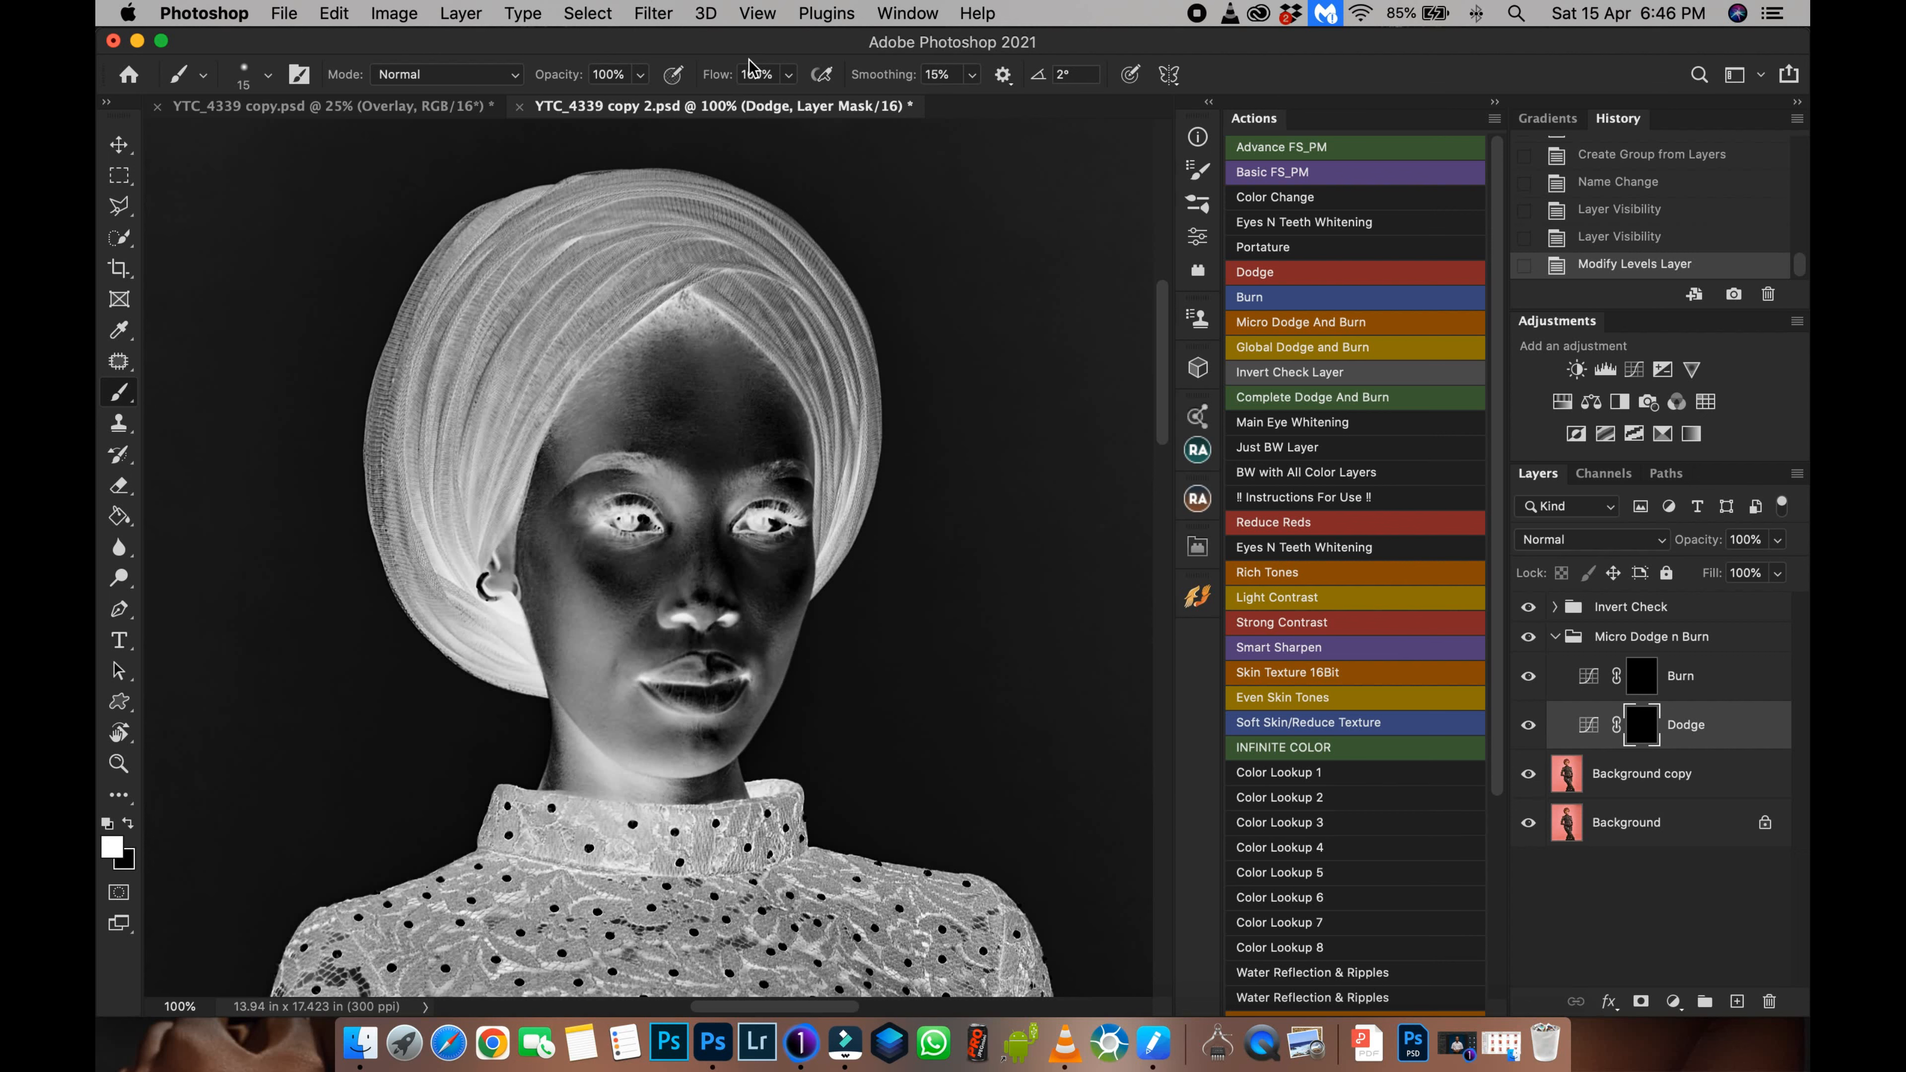
left_click_drag(728, 82, 510, 92)
key("super+plus")
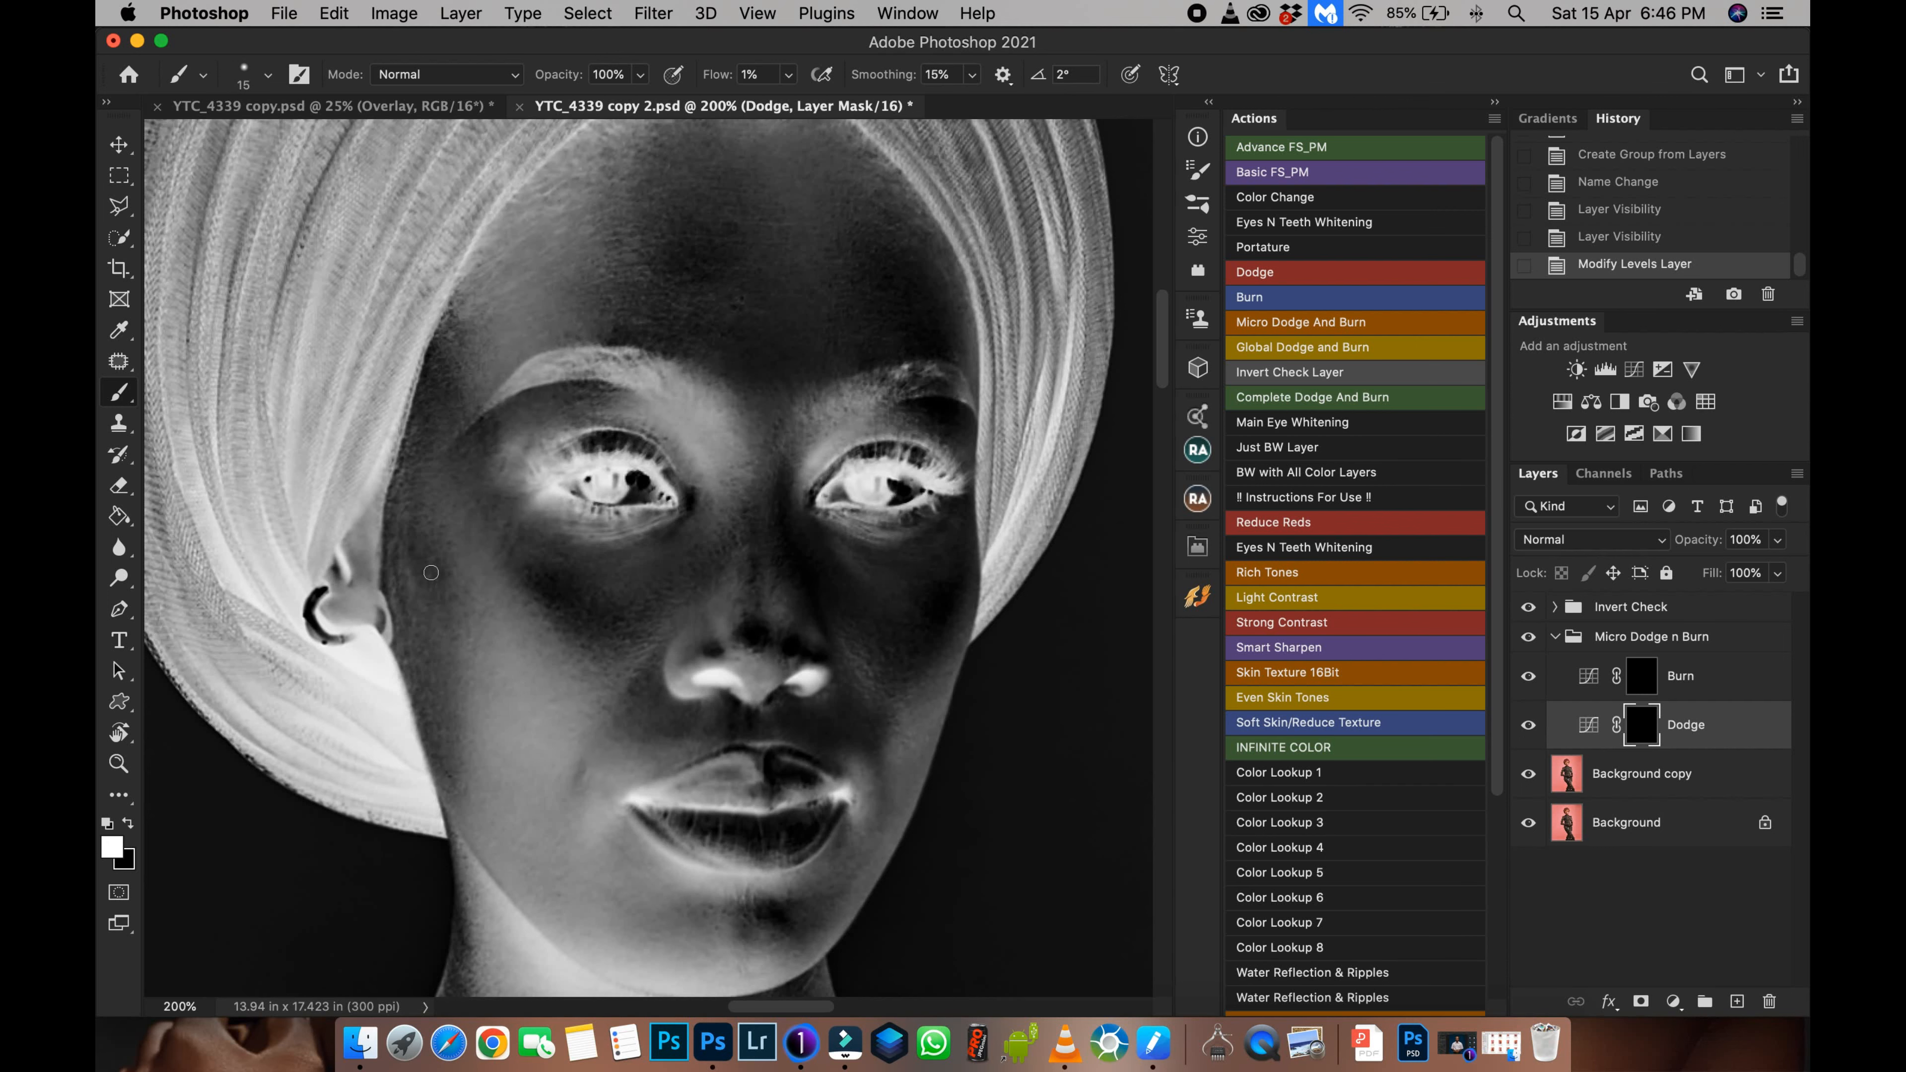
Step: Brush white on the Burn layer's mask over the uneven spot on the cheek beside the mouth corner
key("super+plus")
scroll(557, 587, "down", 4)
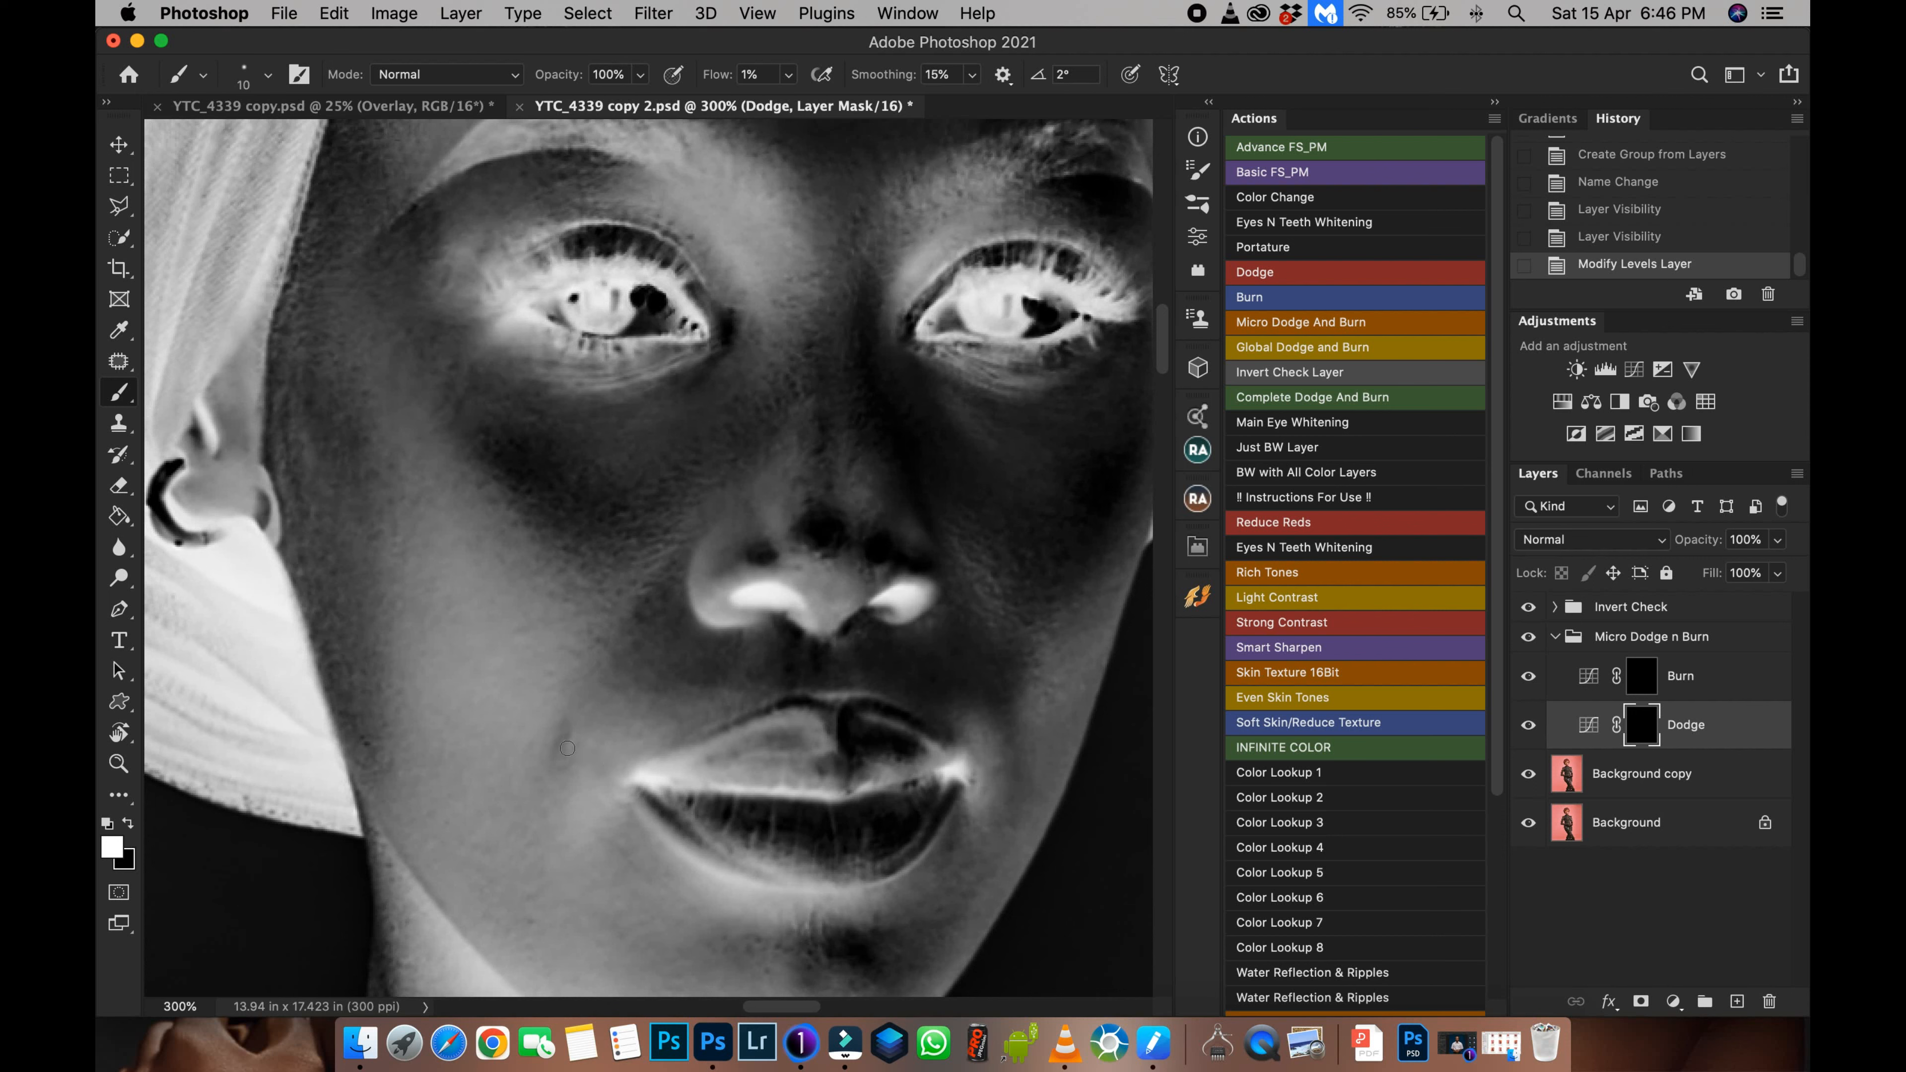
left_click(566, 741)
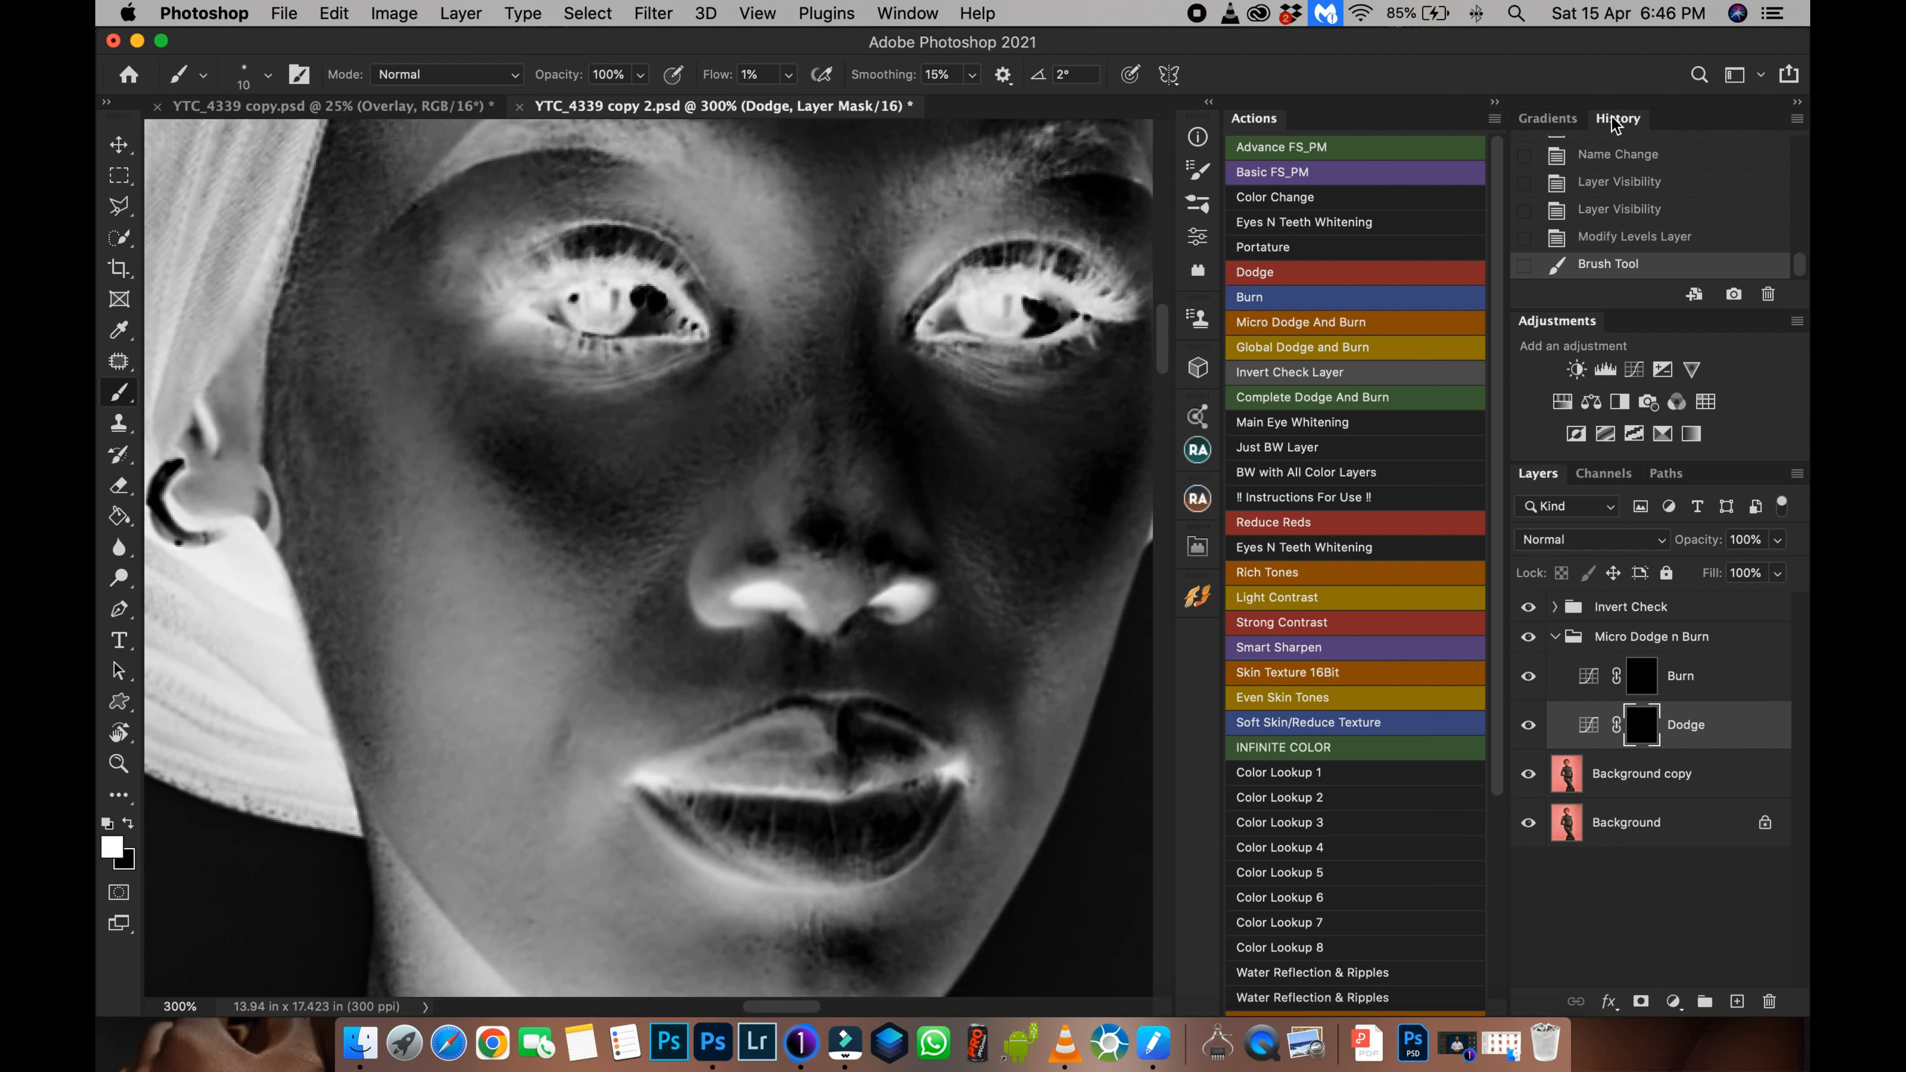
left_click(1635, 237)
left_click(1640, 676)
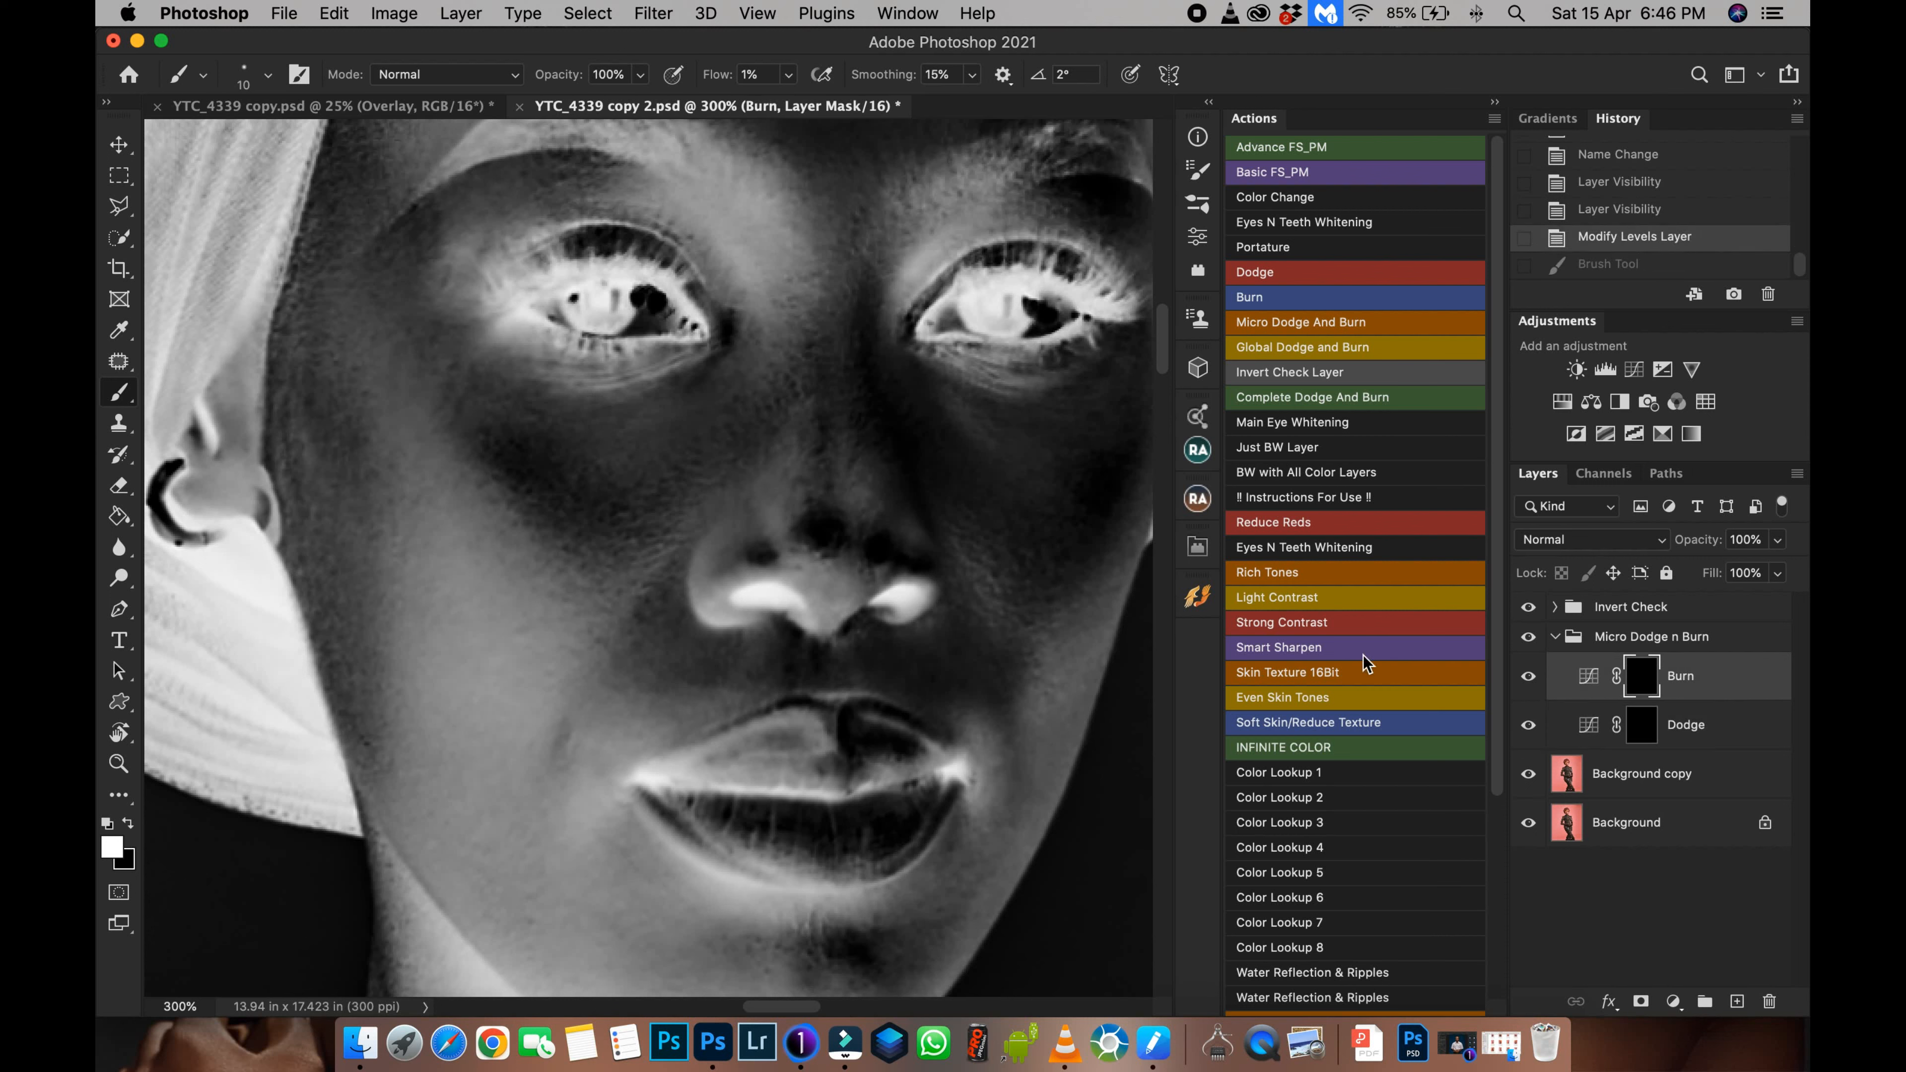
mouse_move(560, 725)
left_mouse_down()
mouse_move(558, 737)
mouse_move(556, 796)
mouse_move(565, 721)
mouse_move(554, 769)
mouse_move(561, 739)
left_mouse_up()
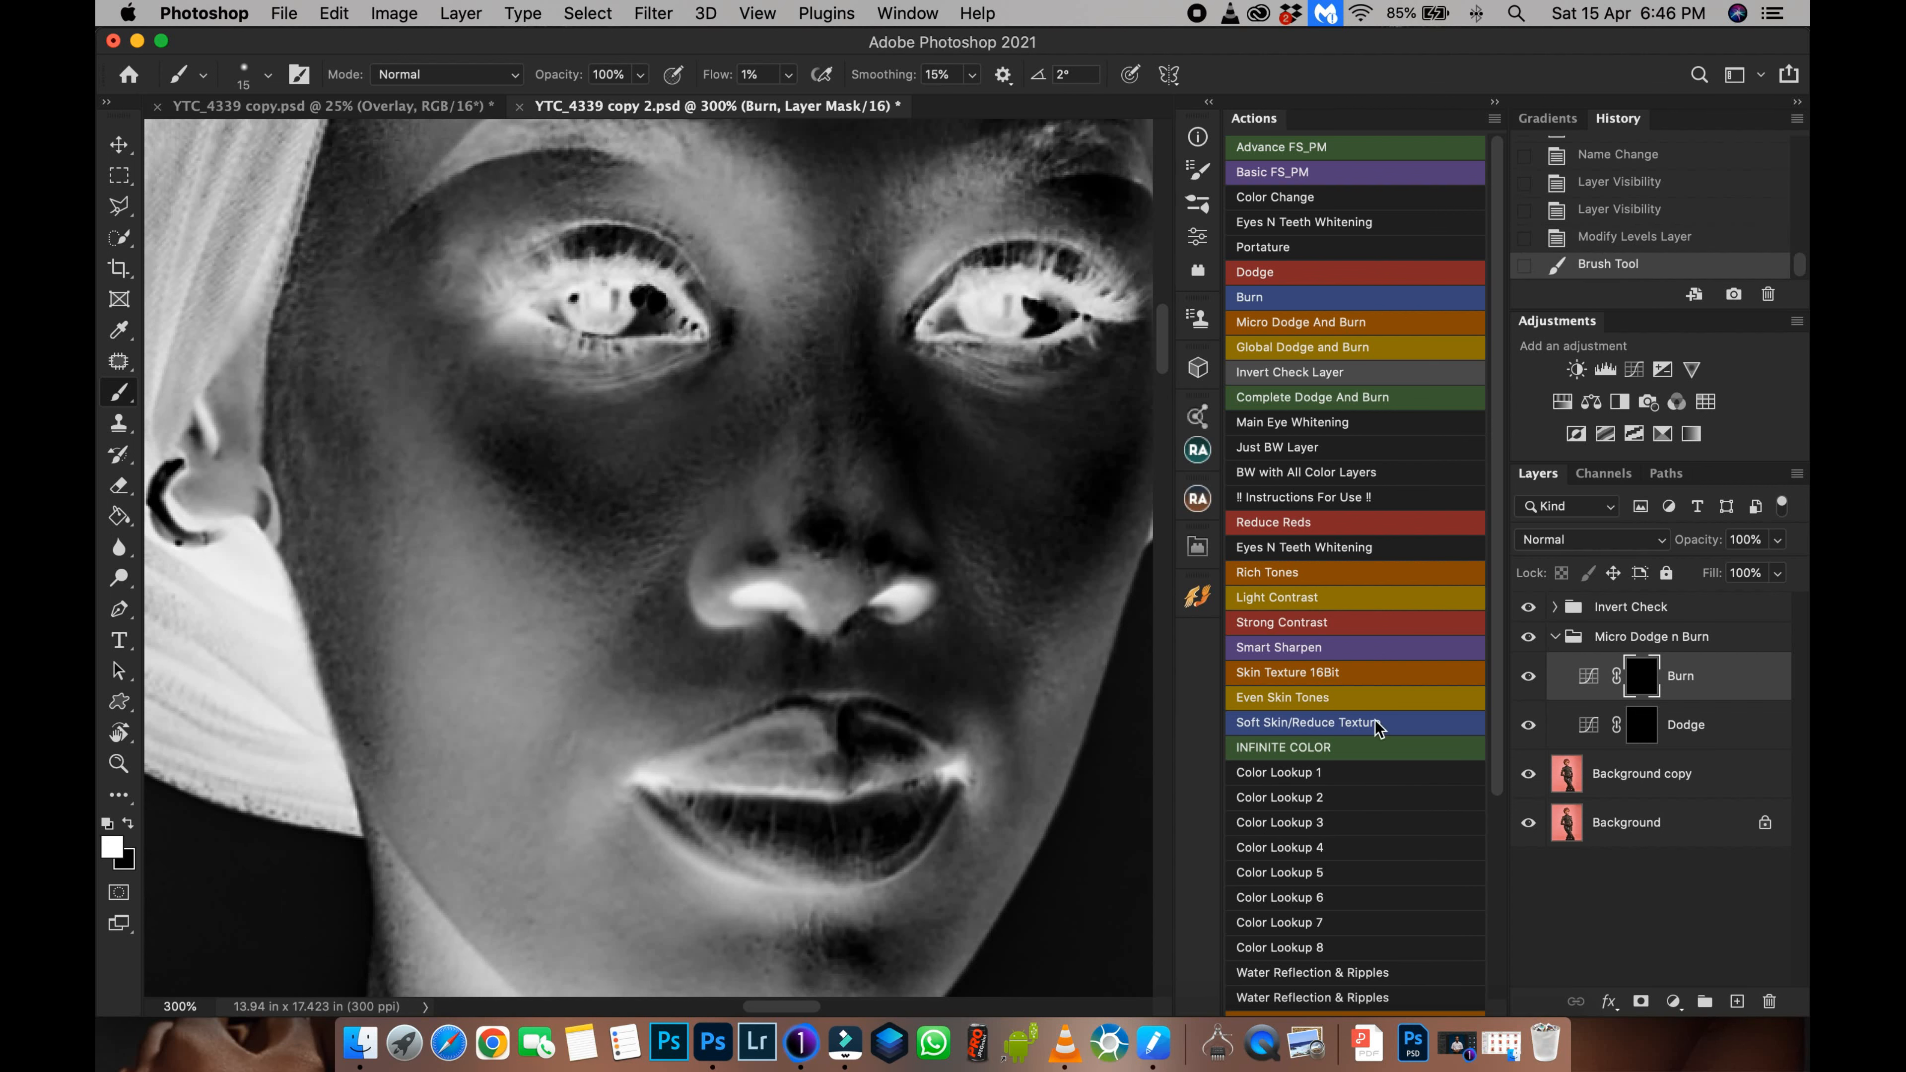
Step: Compare the colour image with and without the Burn layer while Invert Check is hidden, and show Invert Check again
left_click(1528, 608)
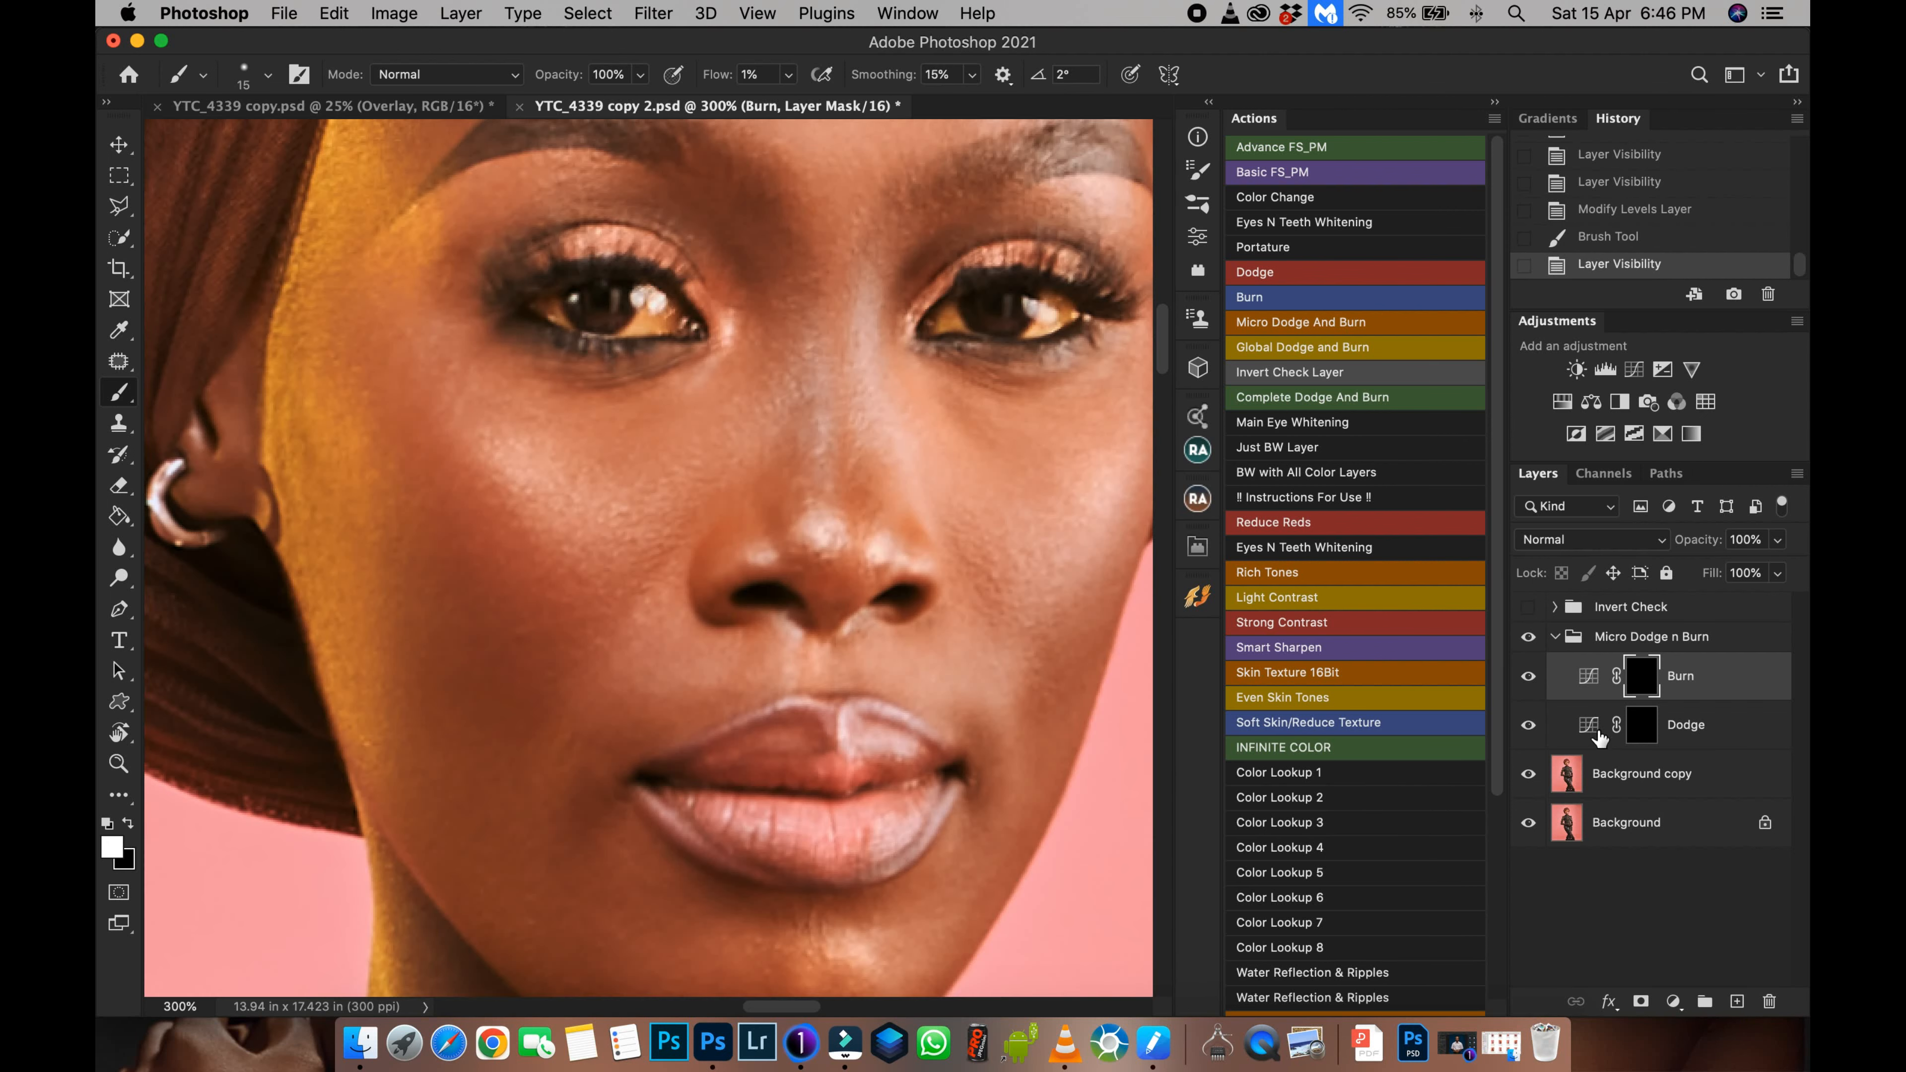
left_click(1529, 676)
left_click(1528, 676)
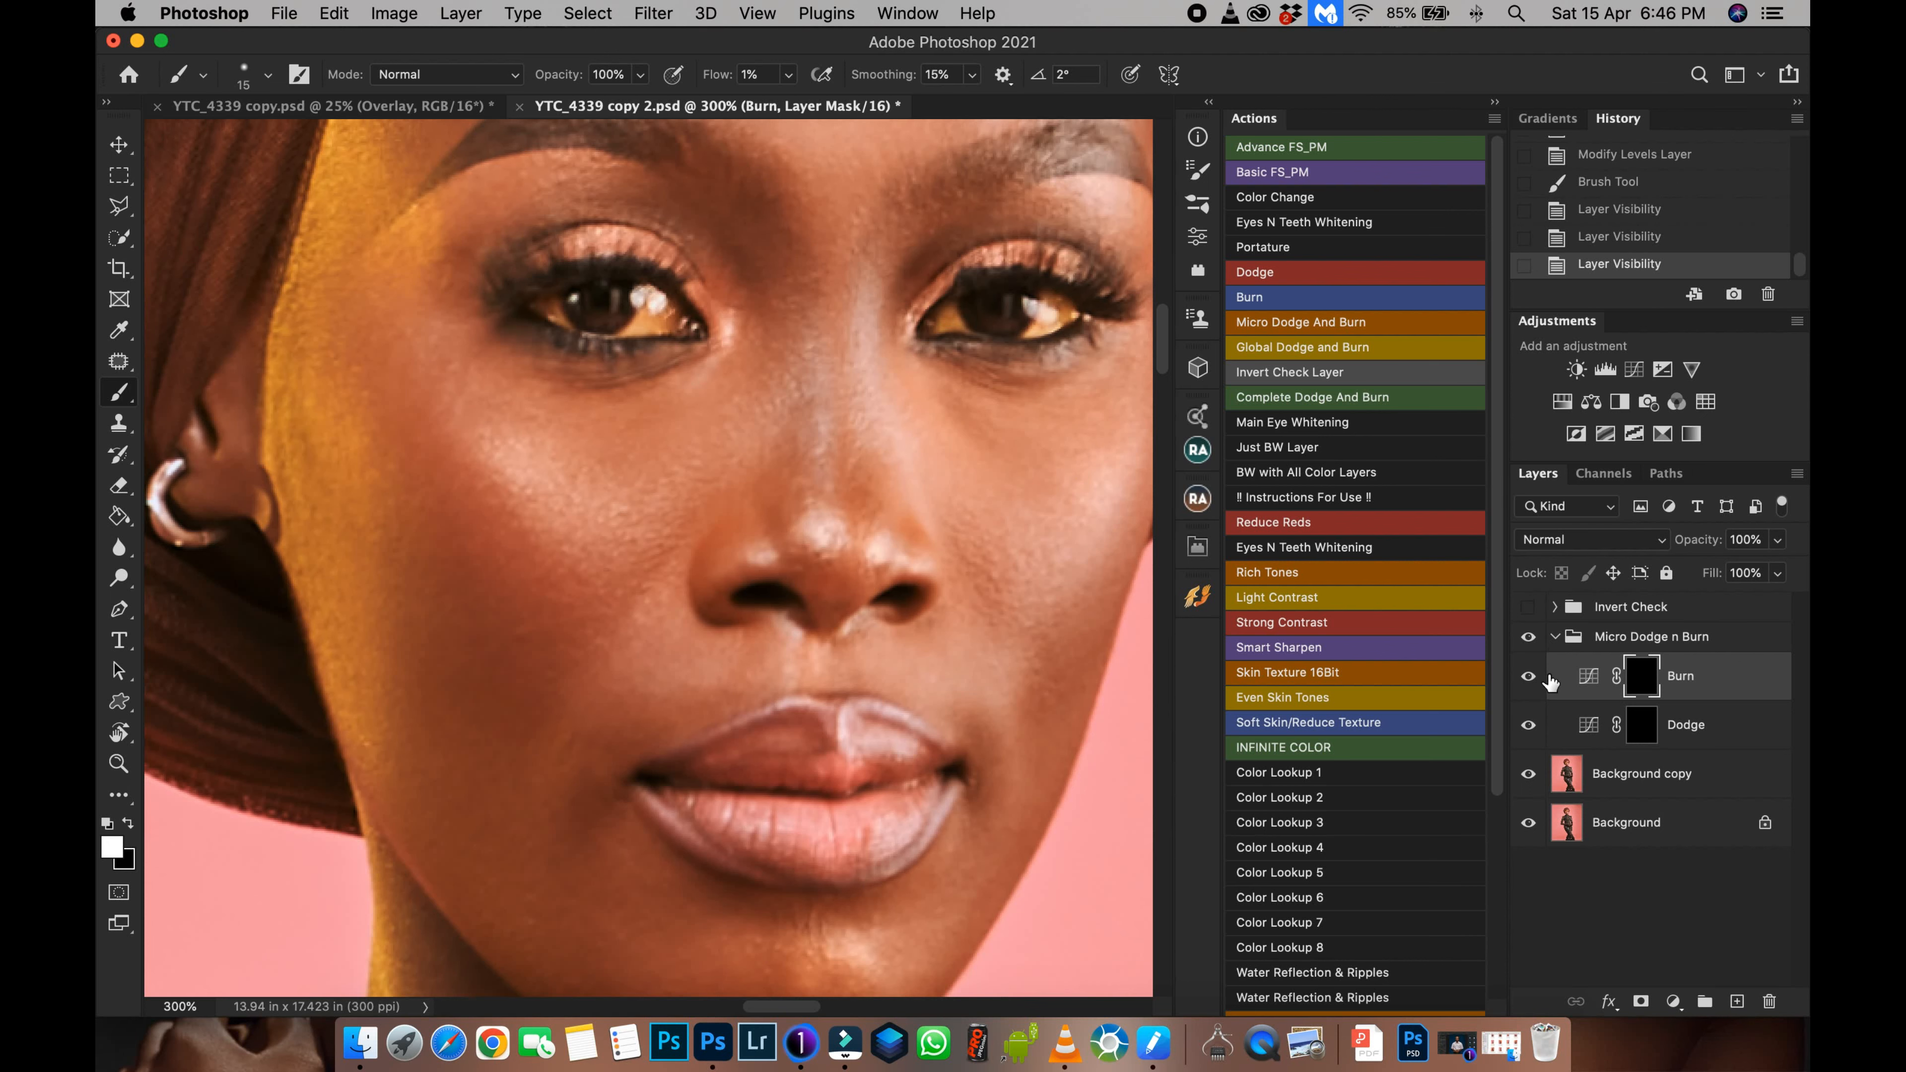
left_click(1528, 676)
left_click(1530, 675)
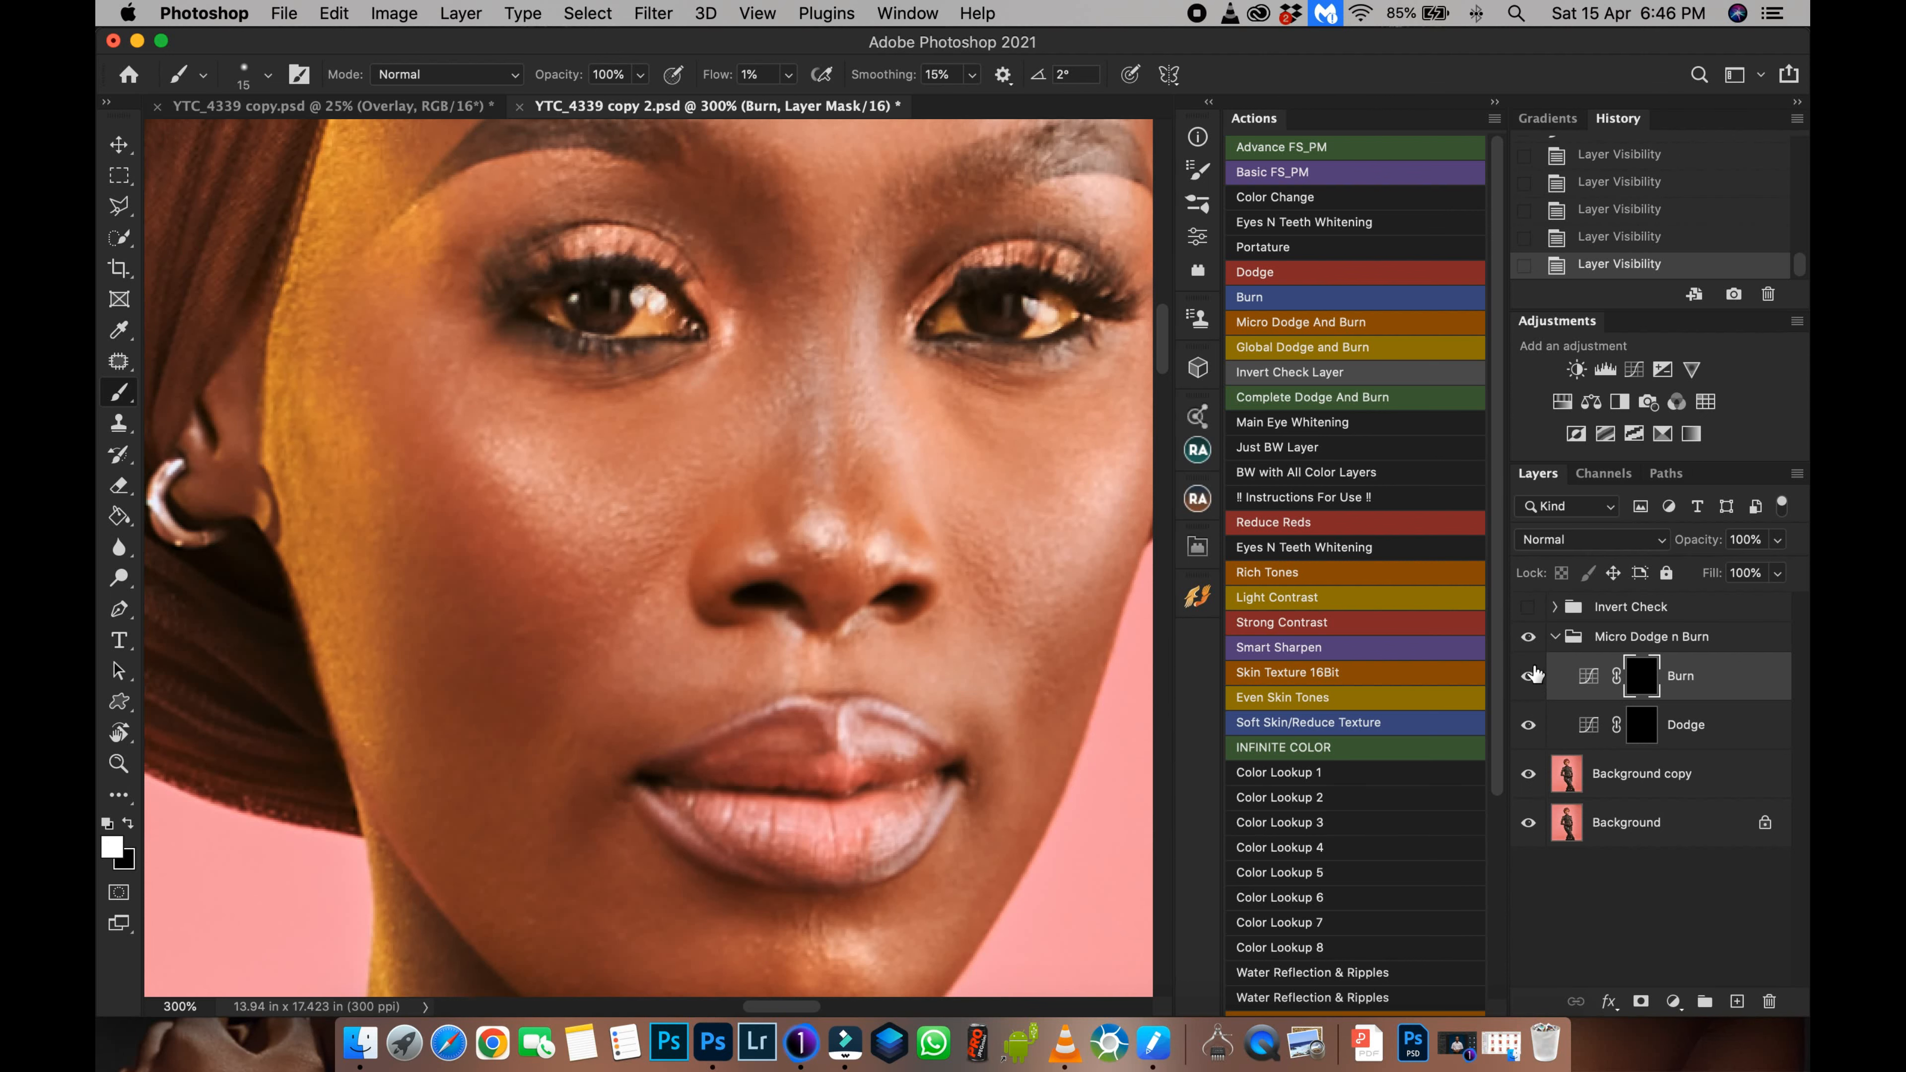
left_click(1531, 608)
Step: Activate the Dodge layer's mask in the Micro Dodge n Burn group with white as the foreground colour
left_click(1554, 636)
left_click(1554, 635)
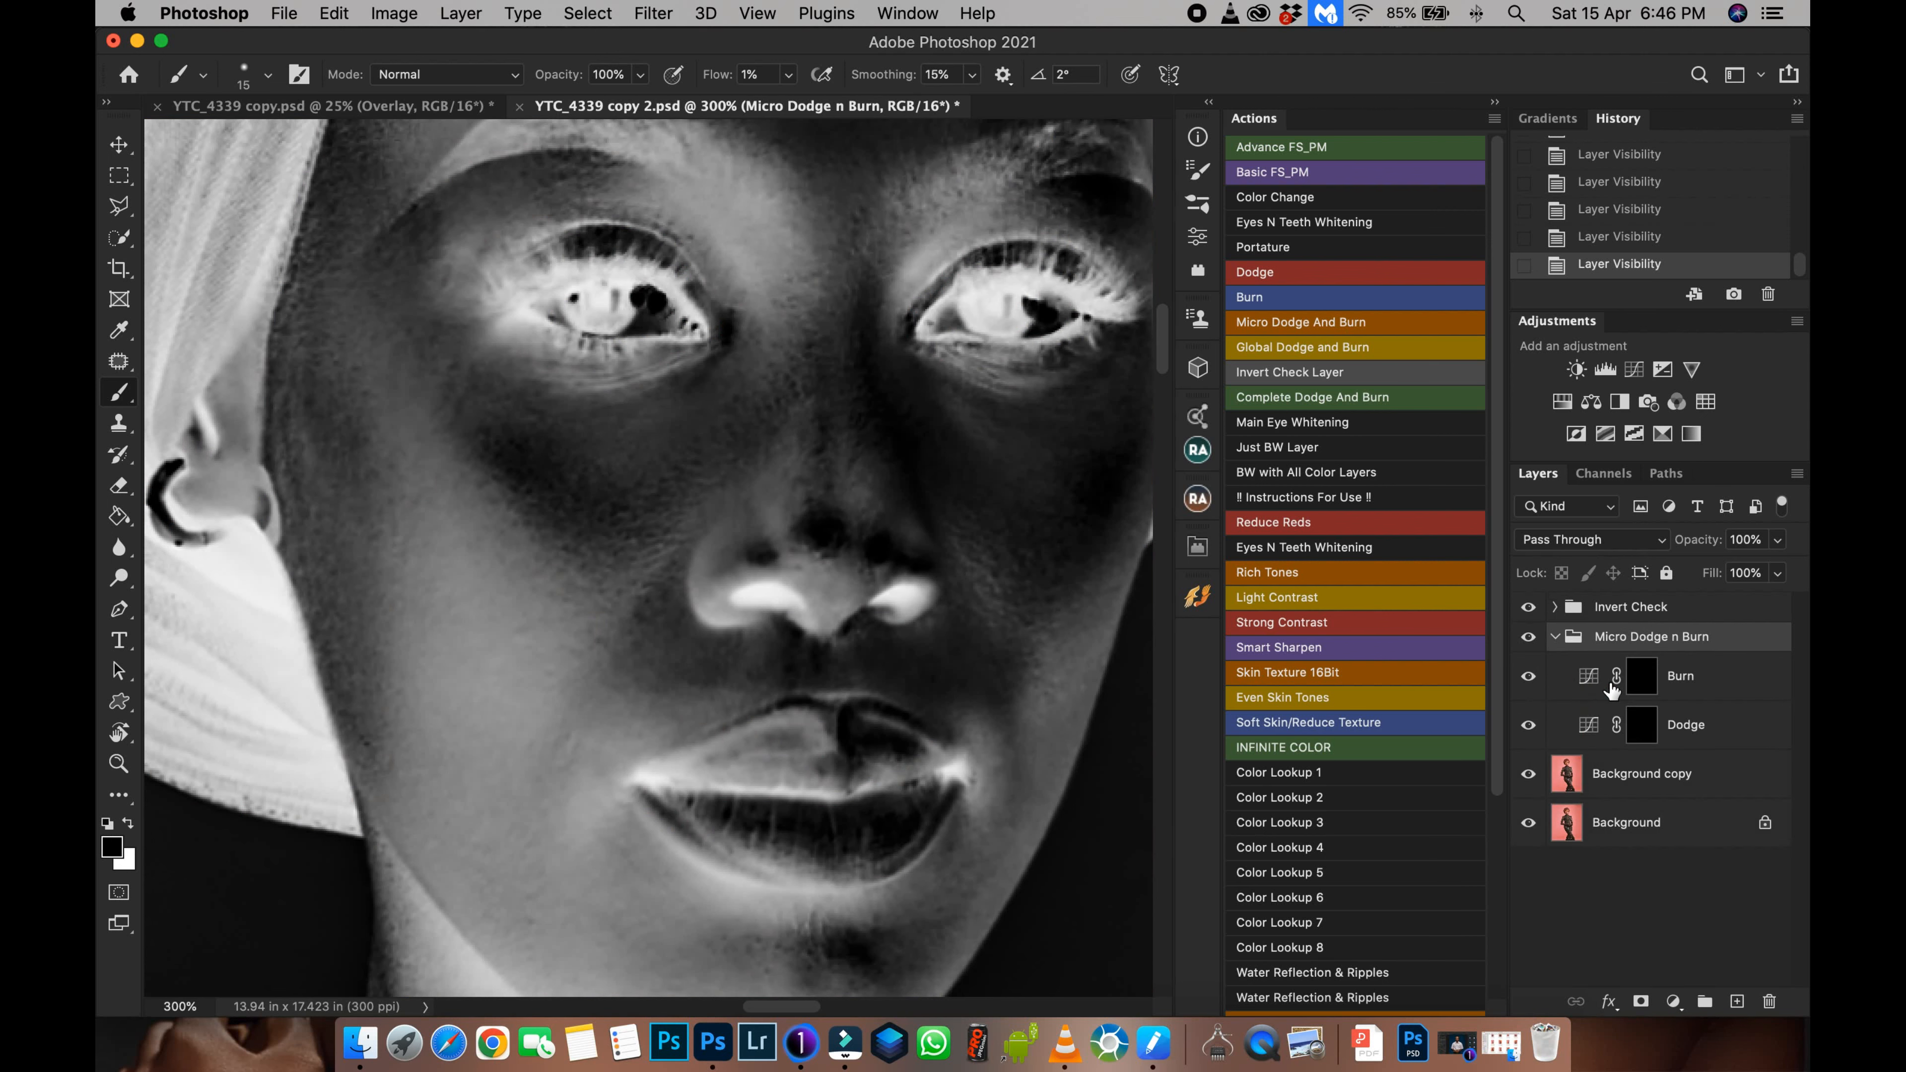
left_click(1641, 725)
key("super+minus")
key("x")
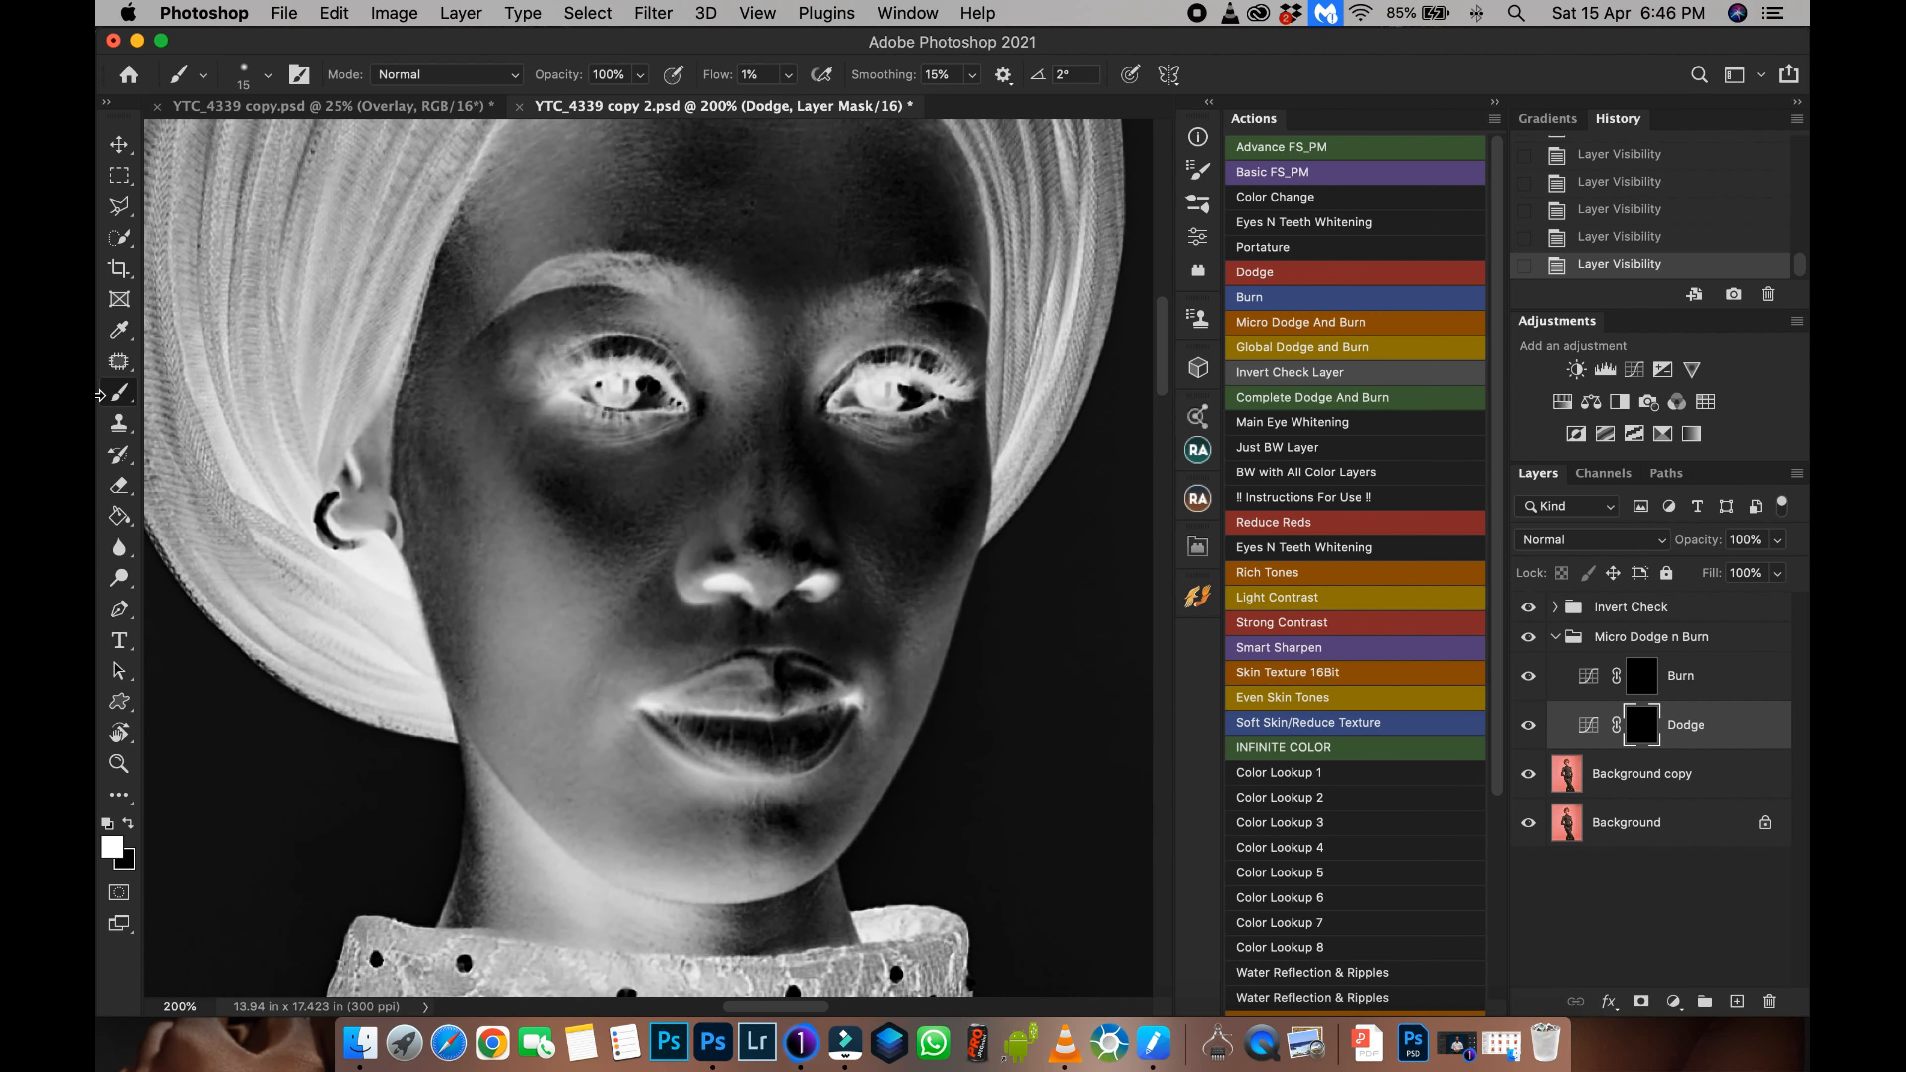
Step: Brush white on the Dodge layer's mask over the uneven patches across the middle and side of the forehead
key("super+plus")
left_click_drag(585, 471, 532, 691)
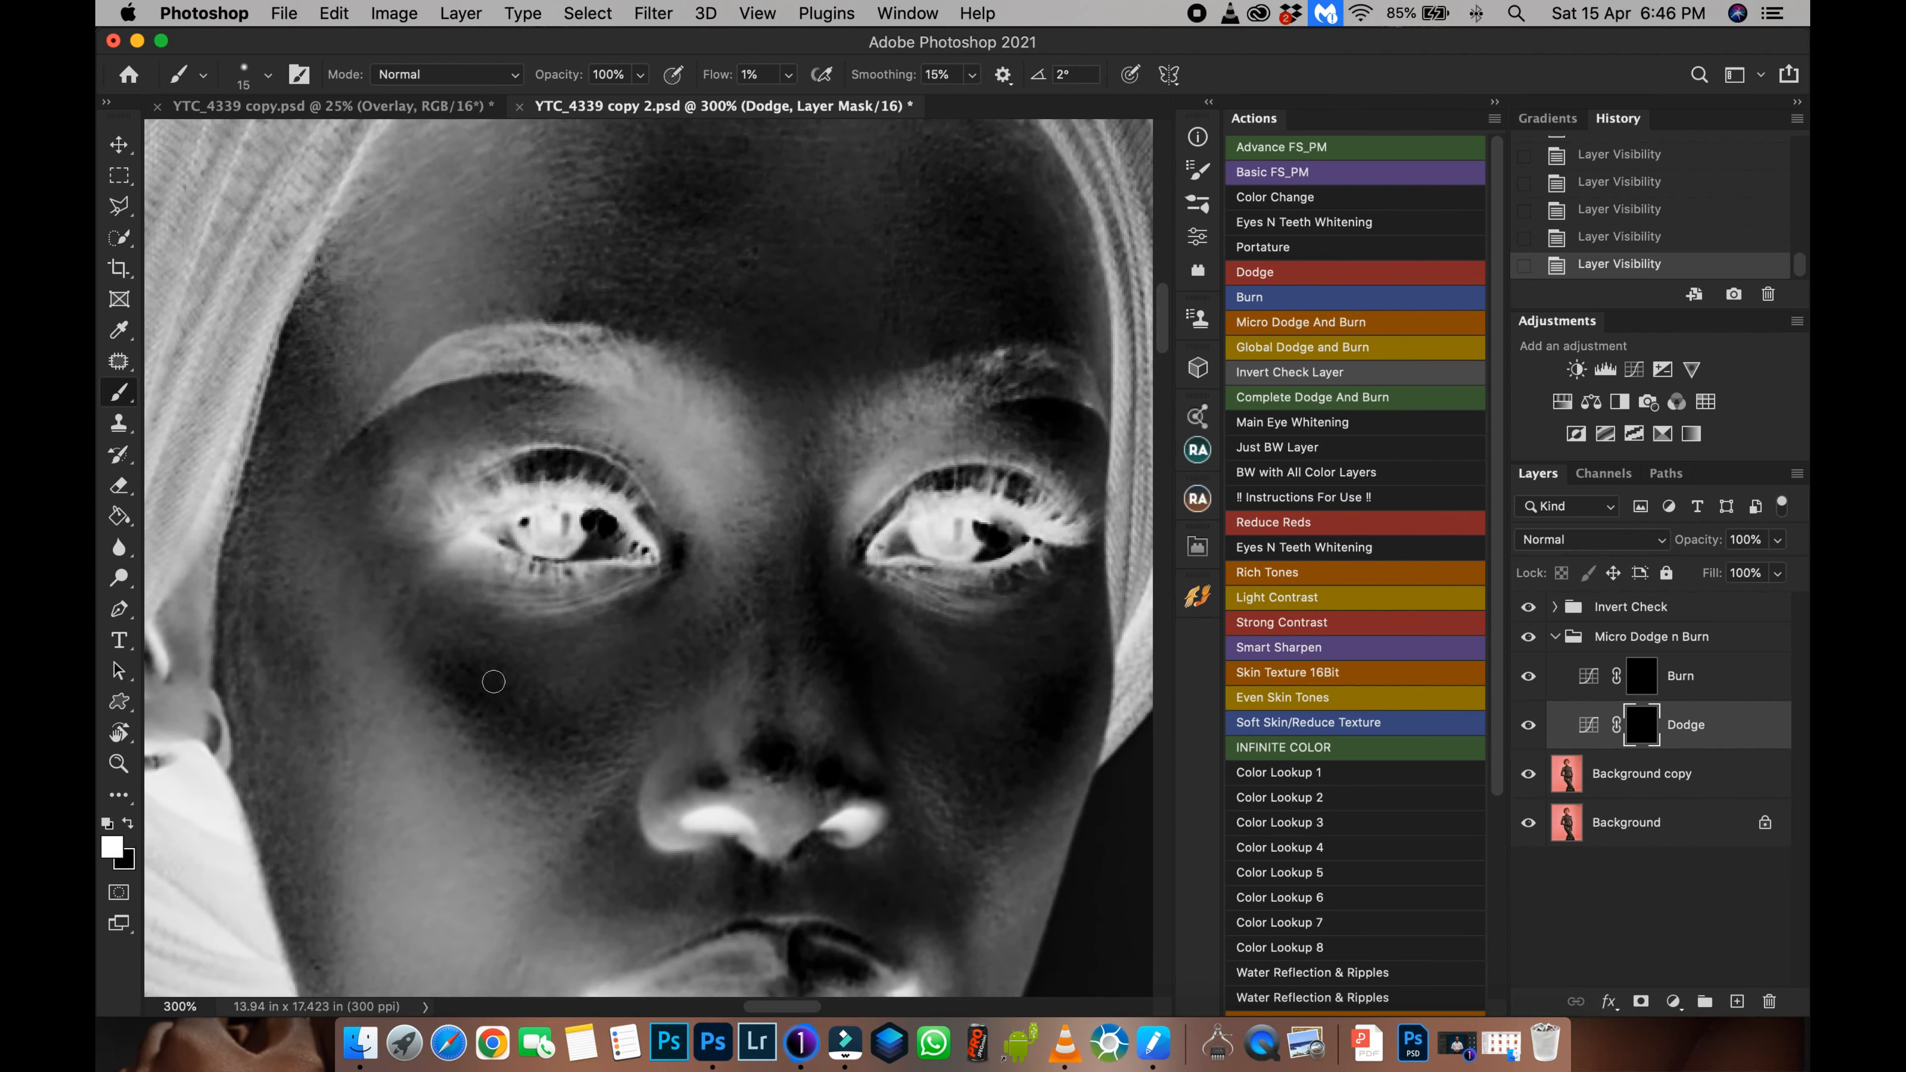
key("super+minus")
key("super+minus")
key("super+plus")
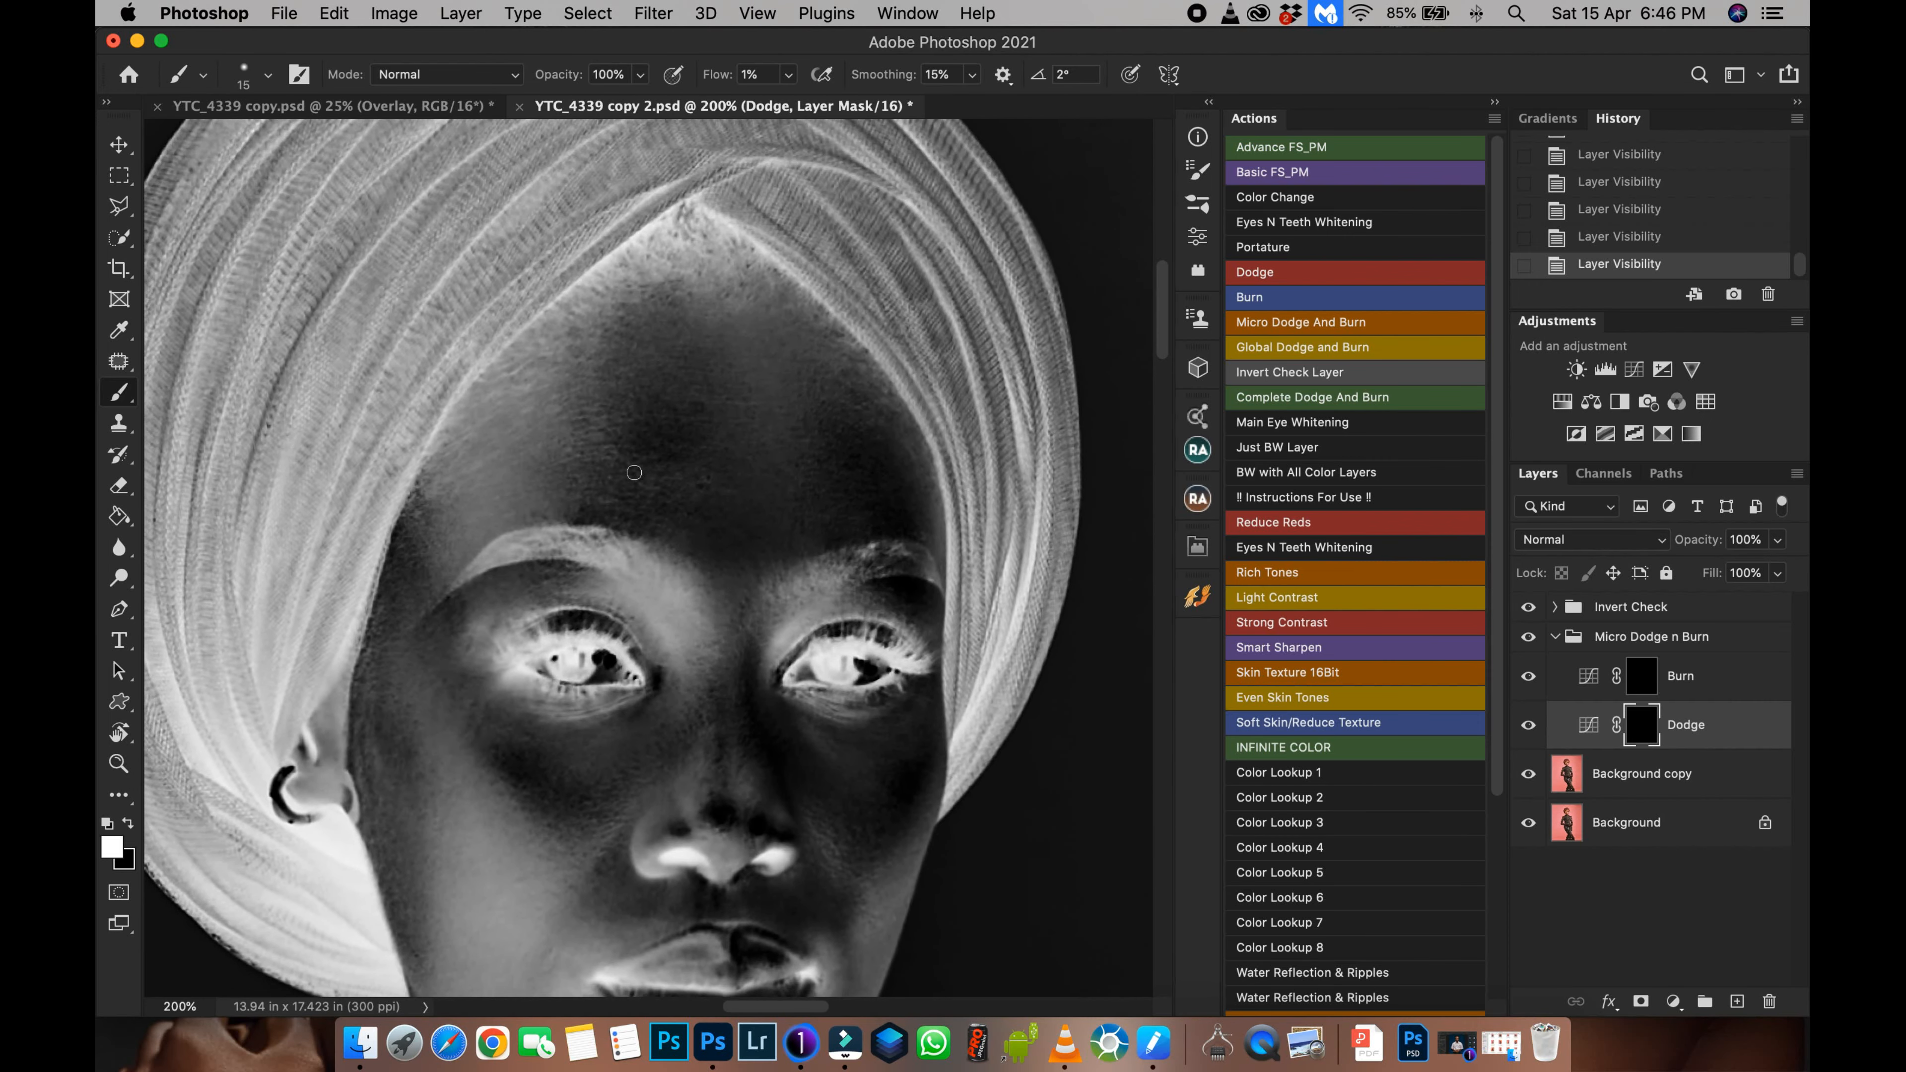
left_click(654, 491)
mouse_move(651, 501)
left_mouse_down()
mouse_move(689, 496)
mouse_move(686, 479)
mouse_move(613, 485)
mouse_move(717, 483)
mouse_move(690, 482)
mouse_move(709, 500)
mouse_move(703, 476)
mouse_move(690, 514)
mouse_move(689, 471)
mouse_move(631, 475)
mouse_move(680, 488)
mouse_move(660, 483)
mouse_move(668, 505)
mouse_move(652, 473)
mouse_move(639, 485)
mouse_move(714, 482)
mouse_move(593, 498)
mouse_move(569, 409)
mouse_move(592, 422)
mouse_move(591, 391)
mouse_move(597, 454)
mouse_move(603, 431)
mouse_move(689, 492)
mouse_move(668, 487)
mouse_move(739, 338)
mouse_move(792, 501)
mouse_move(842, 474)
left_mouse_up()
mouse_move(823, 371)
left_mouse_down()
mouse_move(887, 402)
mouse_move(906, 455)
left_mouse_up()
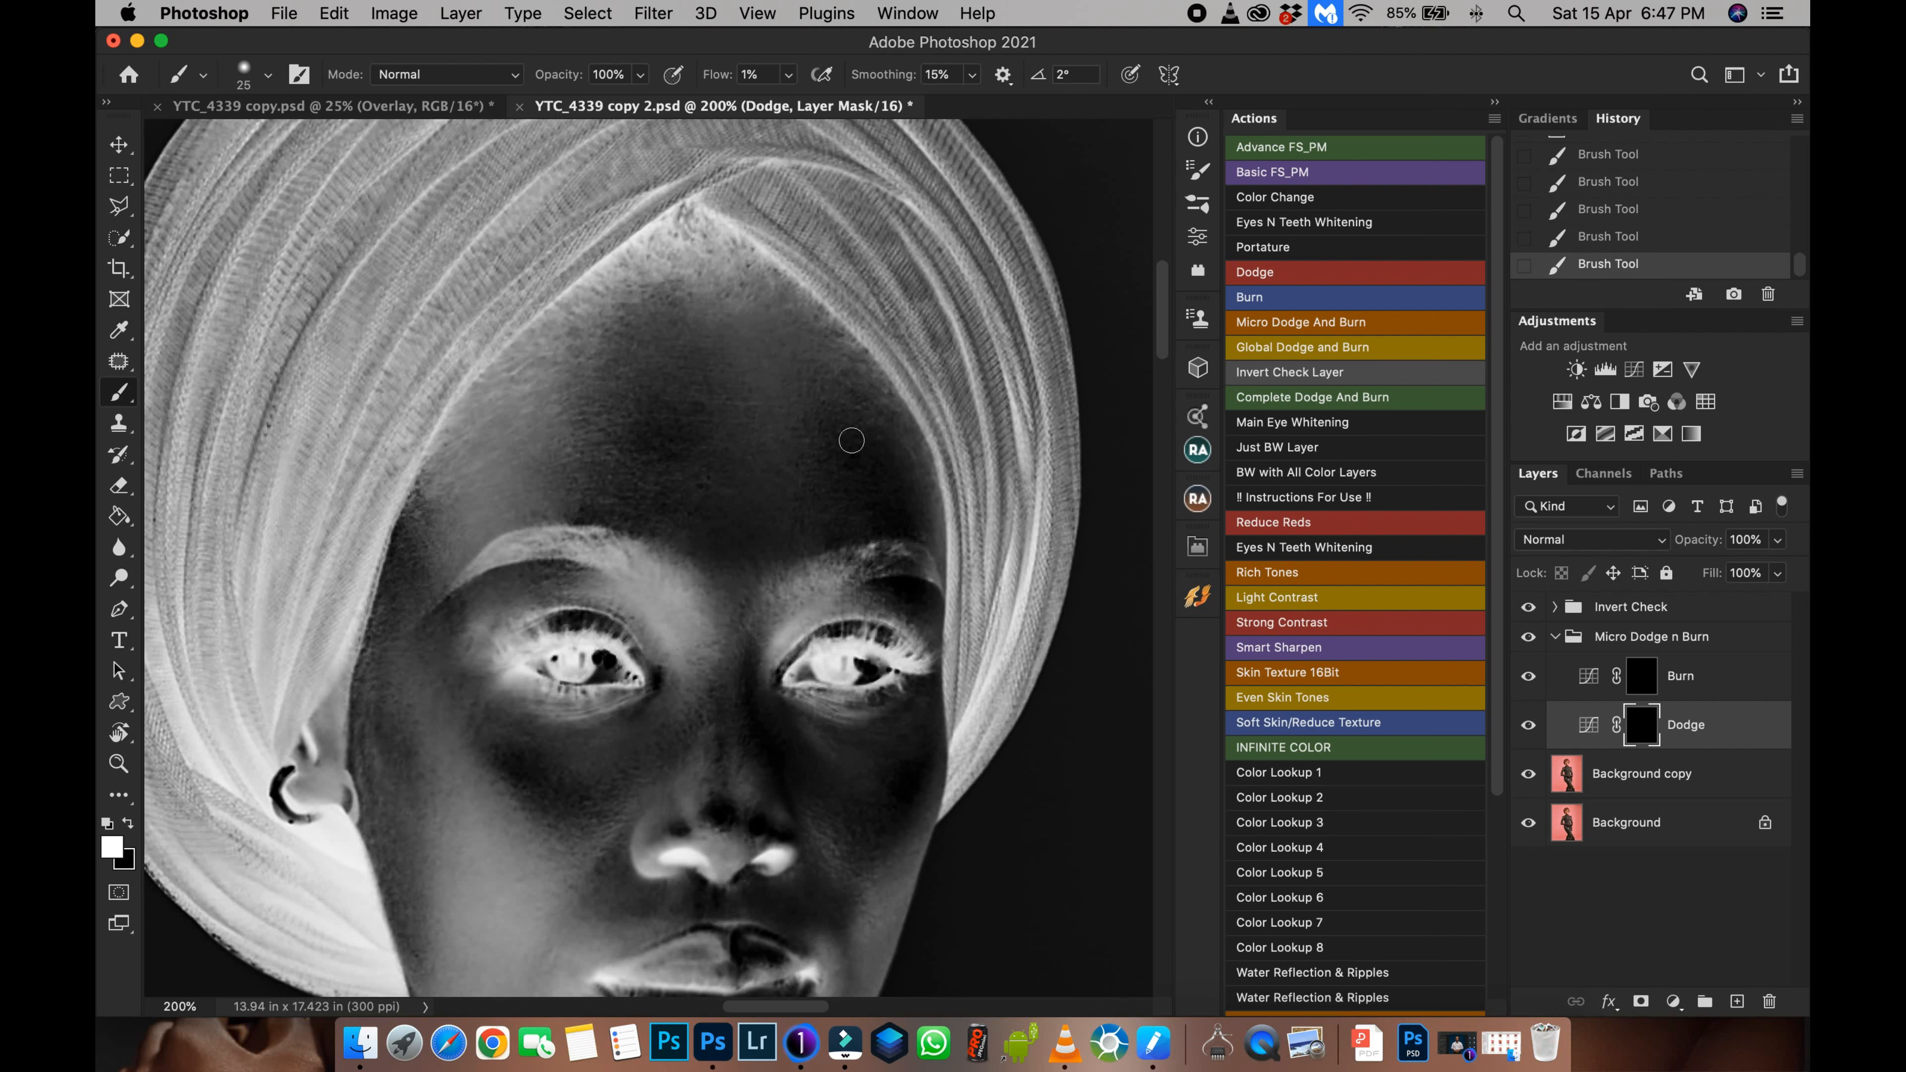
Step: Enlarge the brush and even out the outer forehead, the temple on the earring side and the cheek below on the Dodge mask
key("]")
key("]")
mouse_move(863, 392)
left_mouse_down()
mouse_move(926, 446)
mouse_move(891, 445)
mouse_move(925, 444)
mouse_move(932, 508)
mouse_move(867, 388)
mouse_move(789, 315)
mouse_move(758, 381)
mouse_move(790, 439)
mouse_move(734, 304)
mouse_move(753, 301)
mouse_move(724, 307)
mouse_move(758, 306)
mouse_move(702, 303)
mouse_move(753, 290)
mouse_move(682, 315)
mouse_move(714, 256)
mouse_move(689, 280)
mouse_move(797, 284)
mouse_move(656, 301)
mouse_move(592, 356)
mouse_move(631, 422)
mouse_move(599, 450)
mouse_move(544, 440)
mouse_move(570, 486)
mouse_move(442, 563)
mouse_move(473, 520)
mouse_move(488, 421)
mouse_move(463, 482)
mouse_move(473, 552)
mouse_move(439, 570)
mouse_move(455, 671)
mouse_move(489, 639)
mouse_move(483, 658)
mouse_move(556, 713)
mouse_move(600, 688)
mouse_move(601, 713)
mouse_move(545, 726)
mouse_move(619, 709)
mouse_move(492, 702)
mouse_move(634, 753)
mouse_move(600, 778)
mouse_move(638, 745)
mouse_move(579, 757)
mouse_move(598, 732)
mouse_move(647, 733)
mouse_move(679, 669)
mouse_move(681, 699)
mouse_move(629, 751)
mouse_move(537, 716)
mouse_move(599, 716)
mouse_move(482, 730)
mouse_move(456, 690)
mouse_move(435, 794)
mouse_move(361, 768)
mouse_move(374, 753)
mouse_move(374, 783)
mouse_move(381, 634)
mouse_move(361, 650)
mouse_move(375, 639)
mouse_move(367, 671)
mouse_move(421, 734)
left_mouse_up()
key("[")
key("]")
mouse_move(468, 715)
left_mouse_down()
mouse_move(455, 609)
mouse_move(401, 625)
mouse_move(416, 751)
left_mouse_up()
mouse_move(469, 814)
left_mouse_down()
mouse_move(521, 821)
mouse_move(470, 707)
mouse_move(502, 644)
mouse_move(477, 664)
mouse_move(470, 741)
mouse_move(489, 761)
mouse_move(514, 695)
left_mouse_up()
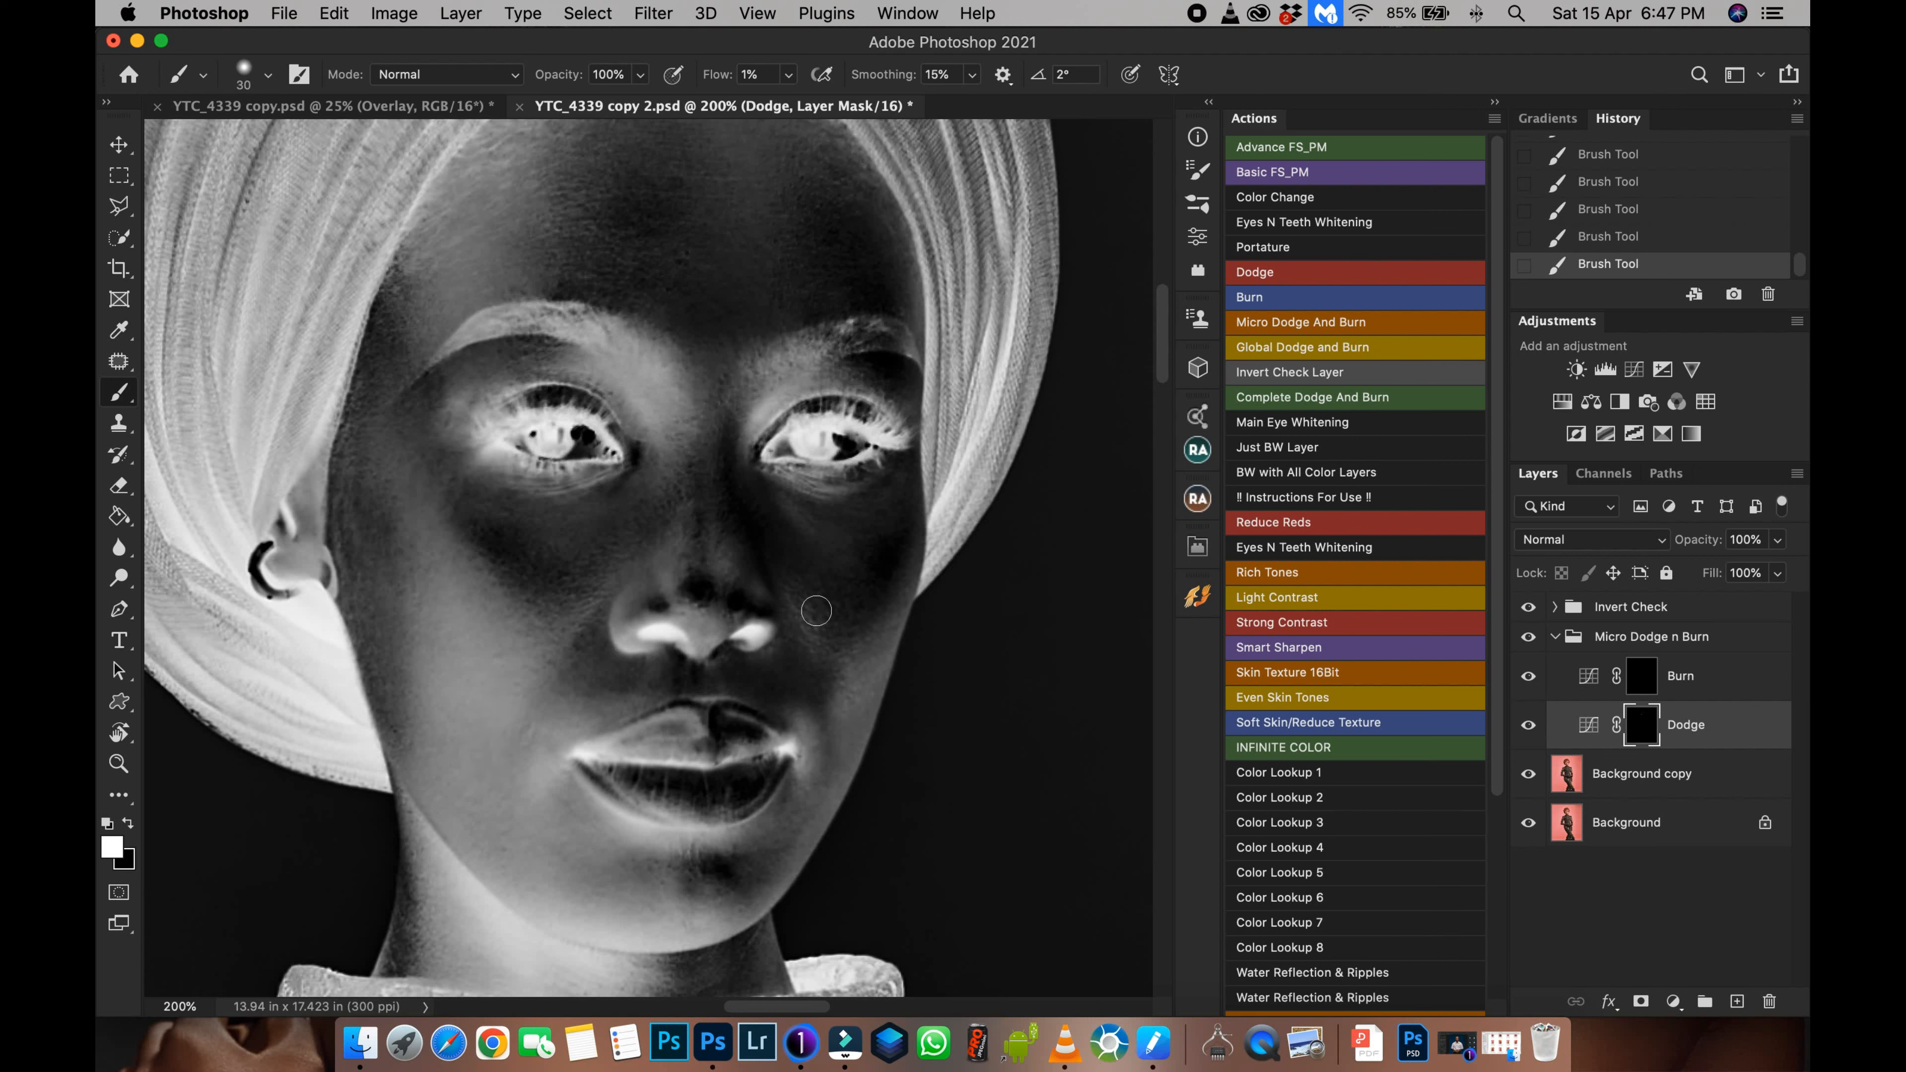
Step: Dodge the cheek beside the nose, the jawline and the skin above the upper lip, reducing the brush to 20 px
key("bracketleft")
mouse_move(790, 611)
left_mouse_down()
mouse_move(861, 692)
mouse_move(845, 684)
mouse_move(843, 710)
mouse_move(845, 651)
mouse_move(875, 690)
mouse_move(857, 729)
mouse_move(837, 669)
mouse_move(837, 786)
mouse_move(897, 593)
mouse_move(846, 741)
mouse_move(841, 658)
mouse_move(857, 710)
mouse_move(855, 651)
mouse_move(869, 712)
mouse_move(853, 781)
mouse_move(809, 842)
left_mouse_up()
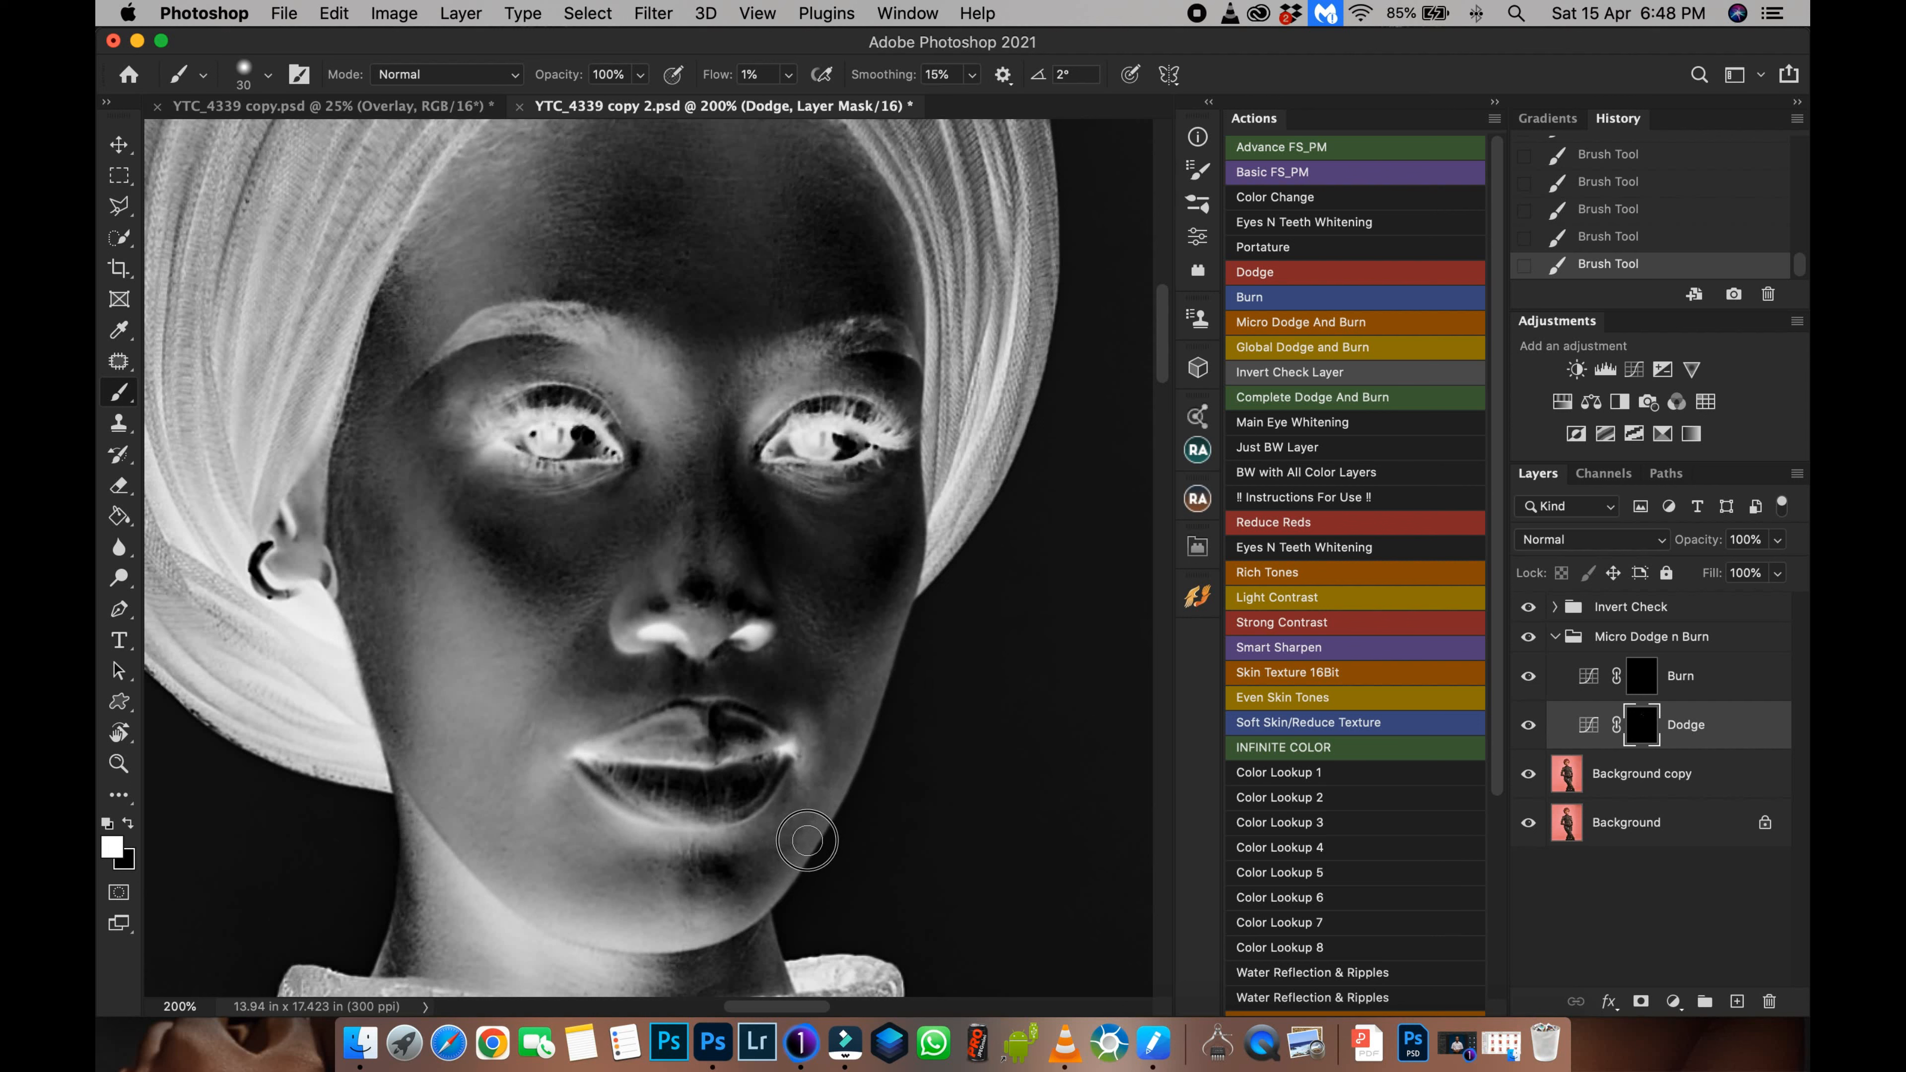
left_click(1528, 638)
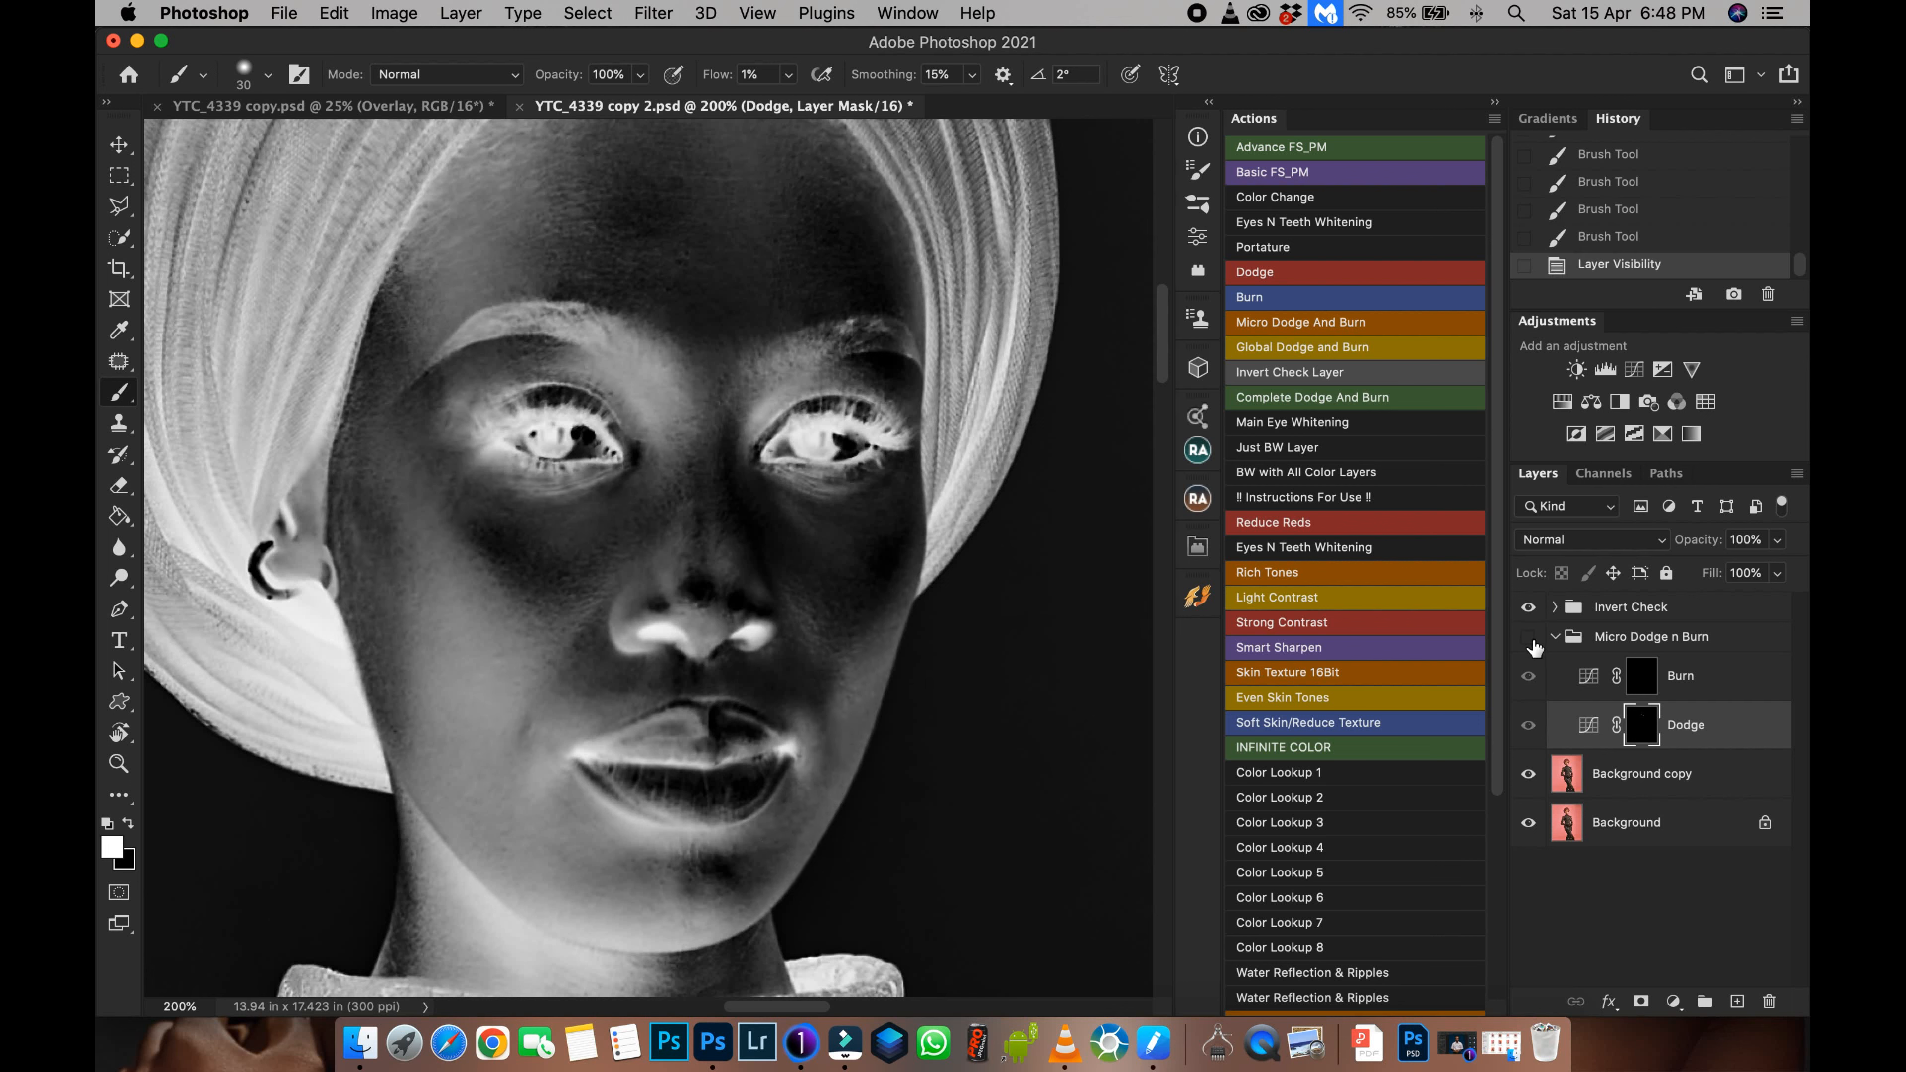
left_click(1528, 638)
mouse_move(860, 580)
left_mouse_down()
mouse_move(827, 528)
mouse_move(801, 537)
mouse_move(839, 545)
mouse_move(795, 541)
mouse_move(778, 499)
mouse_move(810, 528)
mouse_move(786, 493)
mouse_move(853, 545)
mouse_move(845, 510)
mouse_move(836, 577)
mouse_move(851, 516)
mouse_move(787, 598)
left_mouse_up()
key("bracketleft")
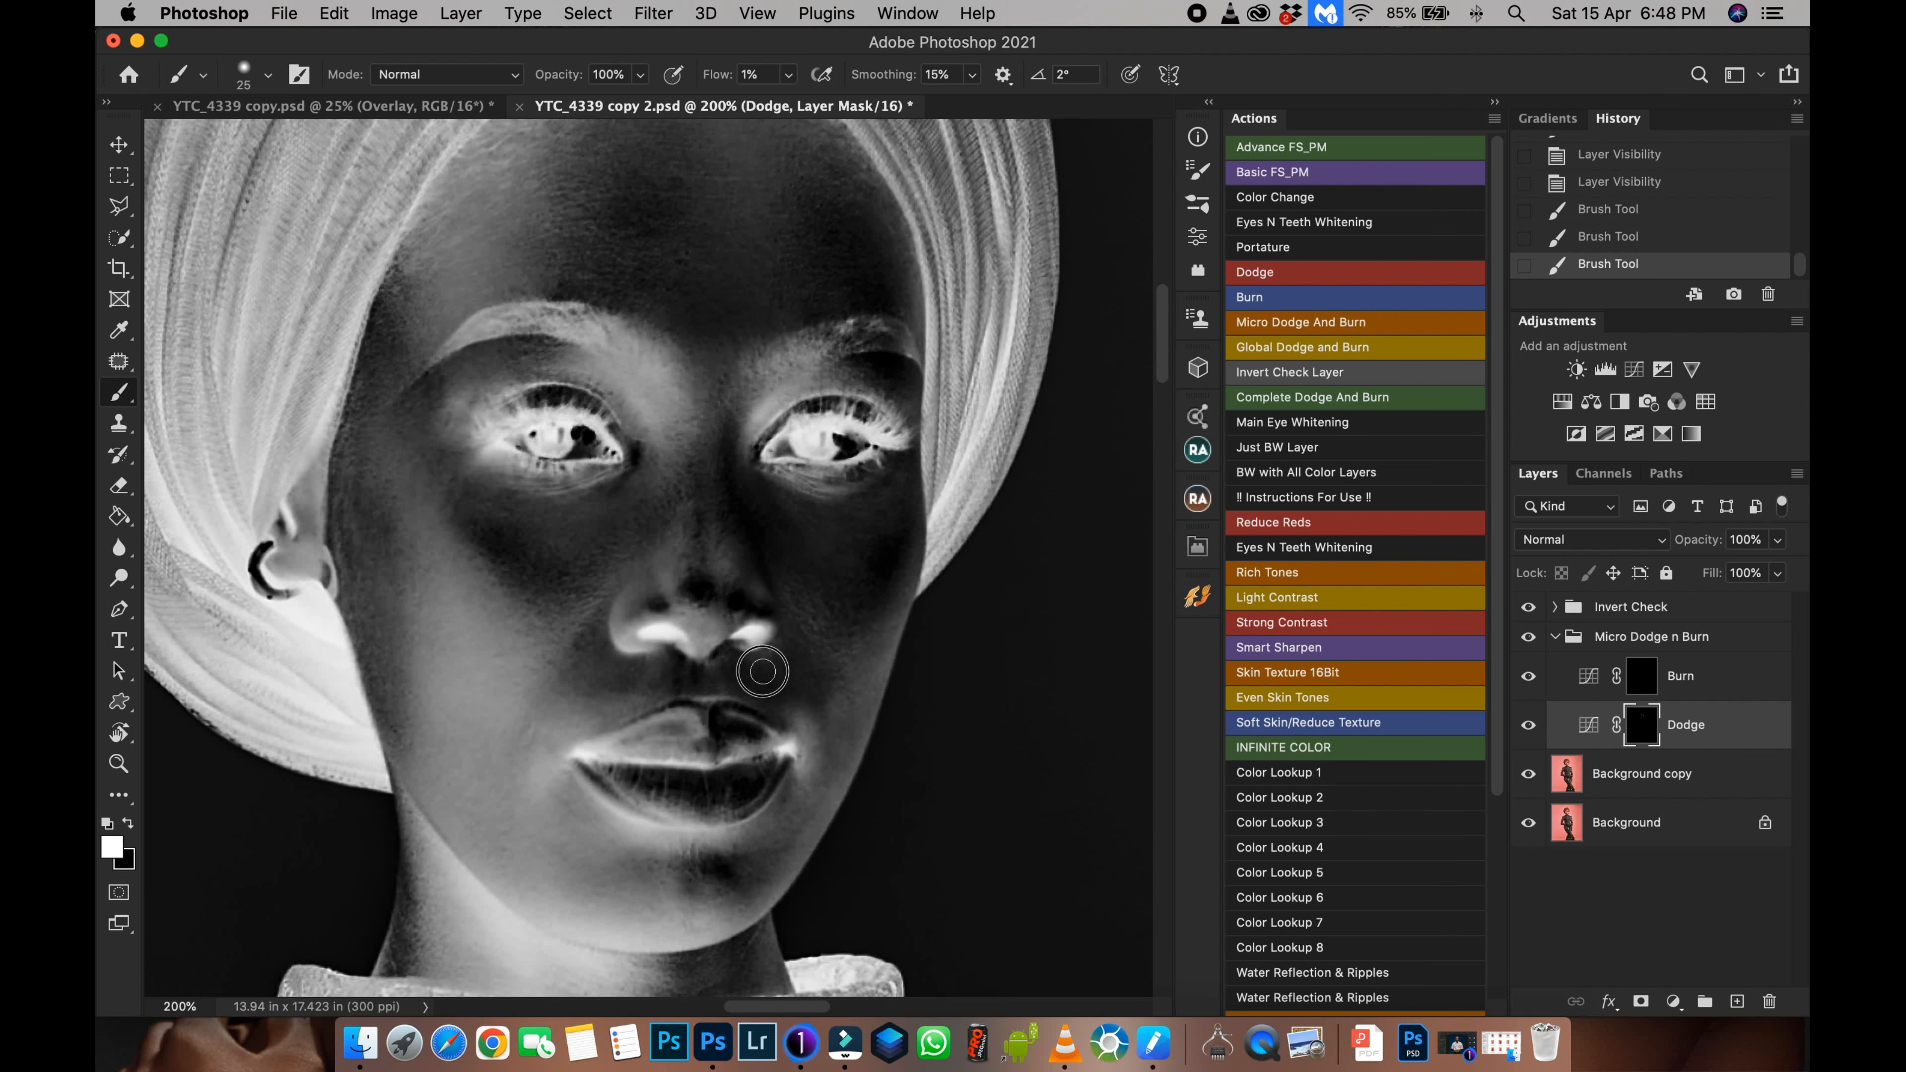
mouse_move(718, 699)
left_mouse_down()
mouse_move(664, 659)
mouse_move(647, 684)
left_mouse_up()
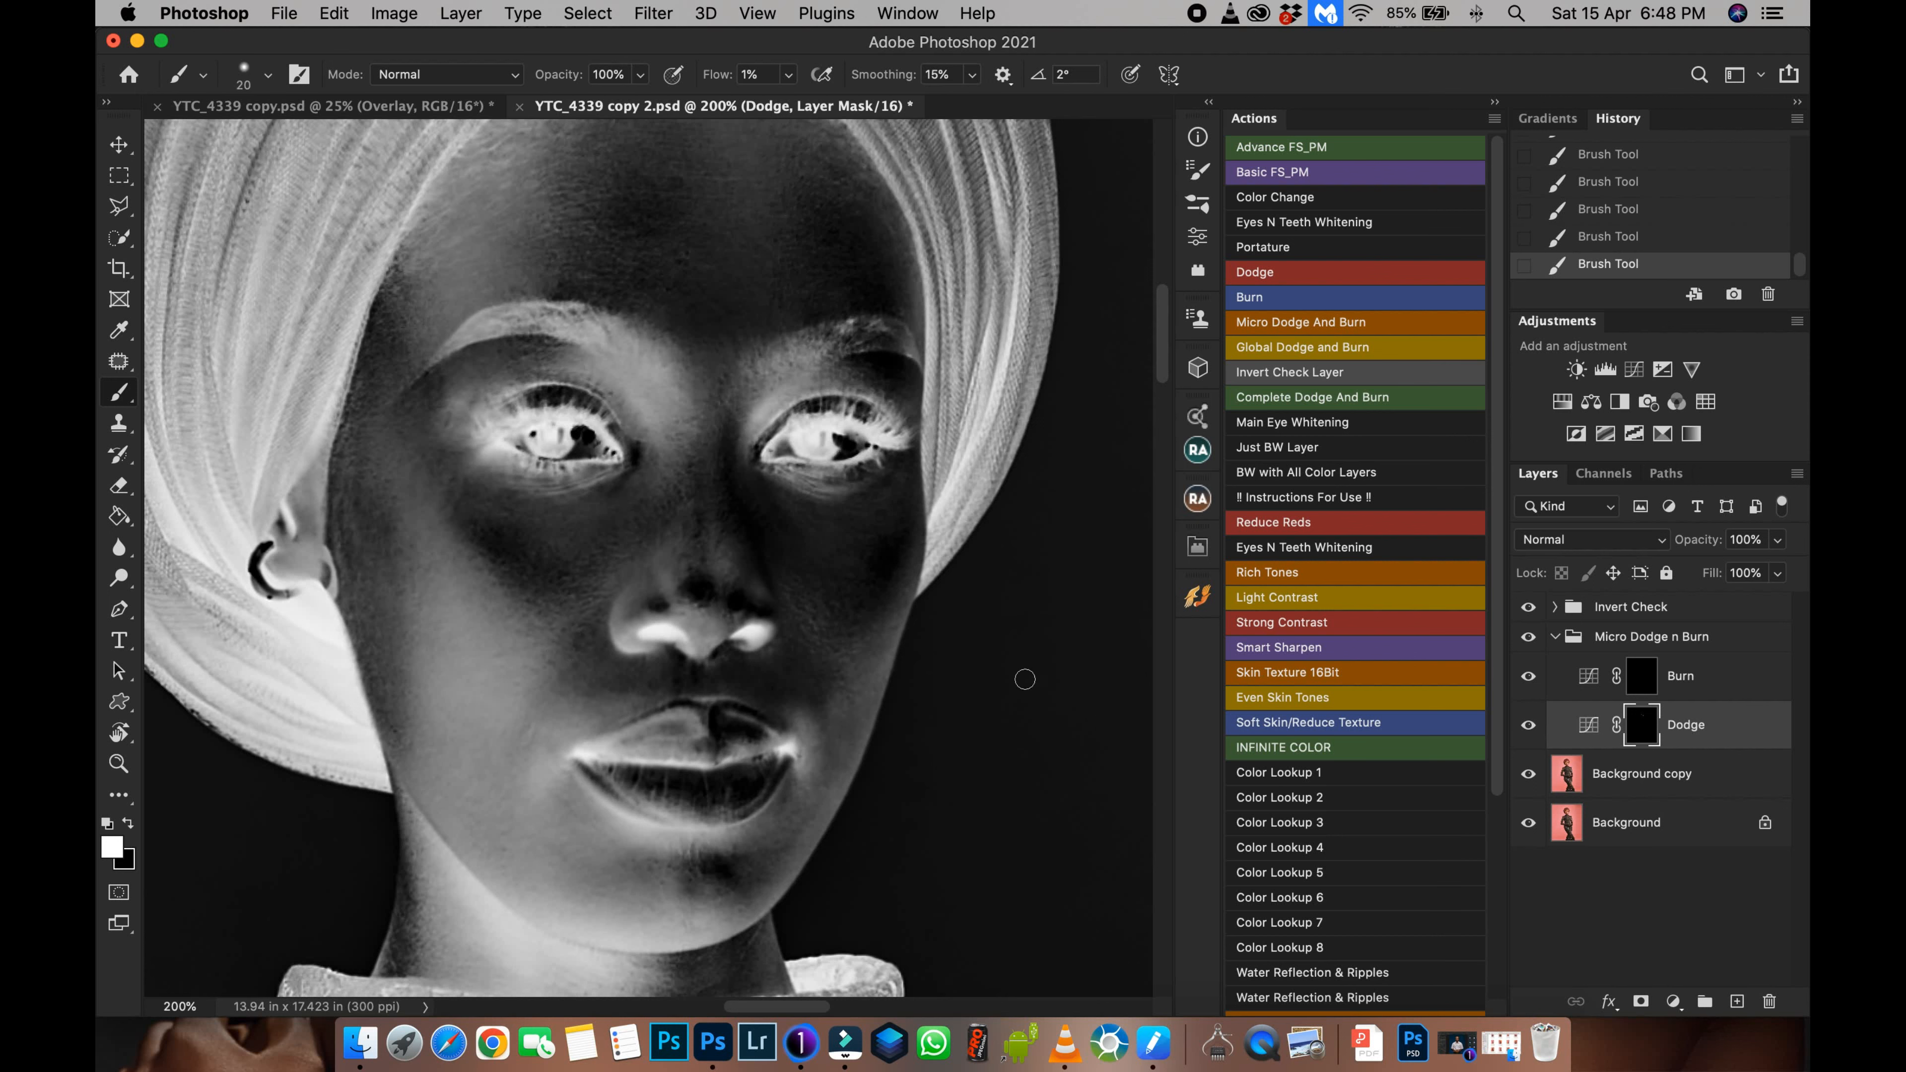
Step: Activate the Burn layer's mask and brush white over the uneven skin around the nose, cheeks and chin
left_click(1640, 675)
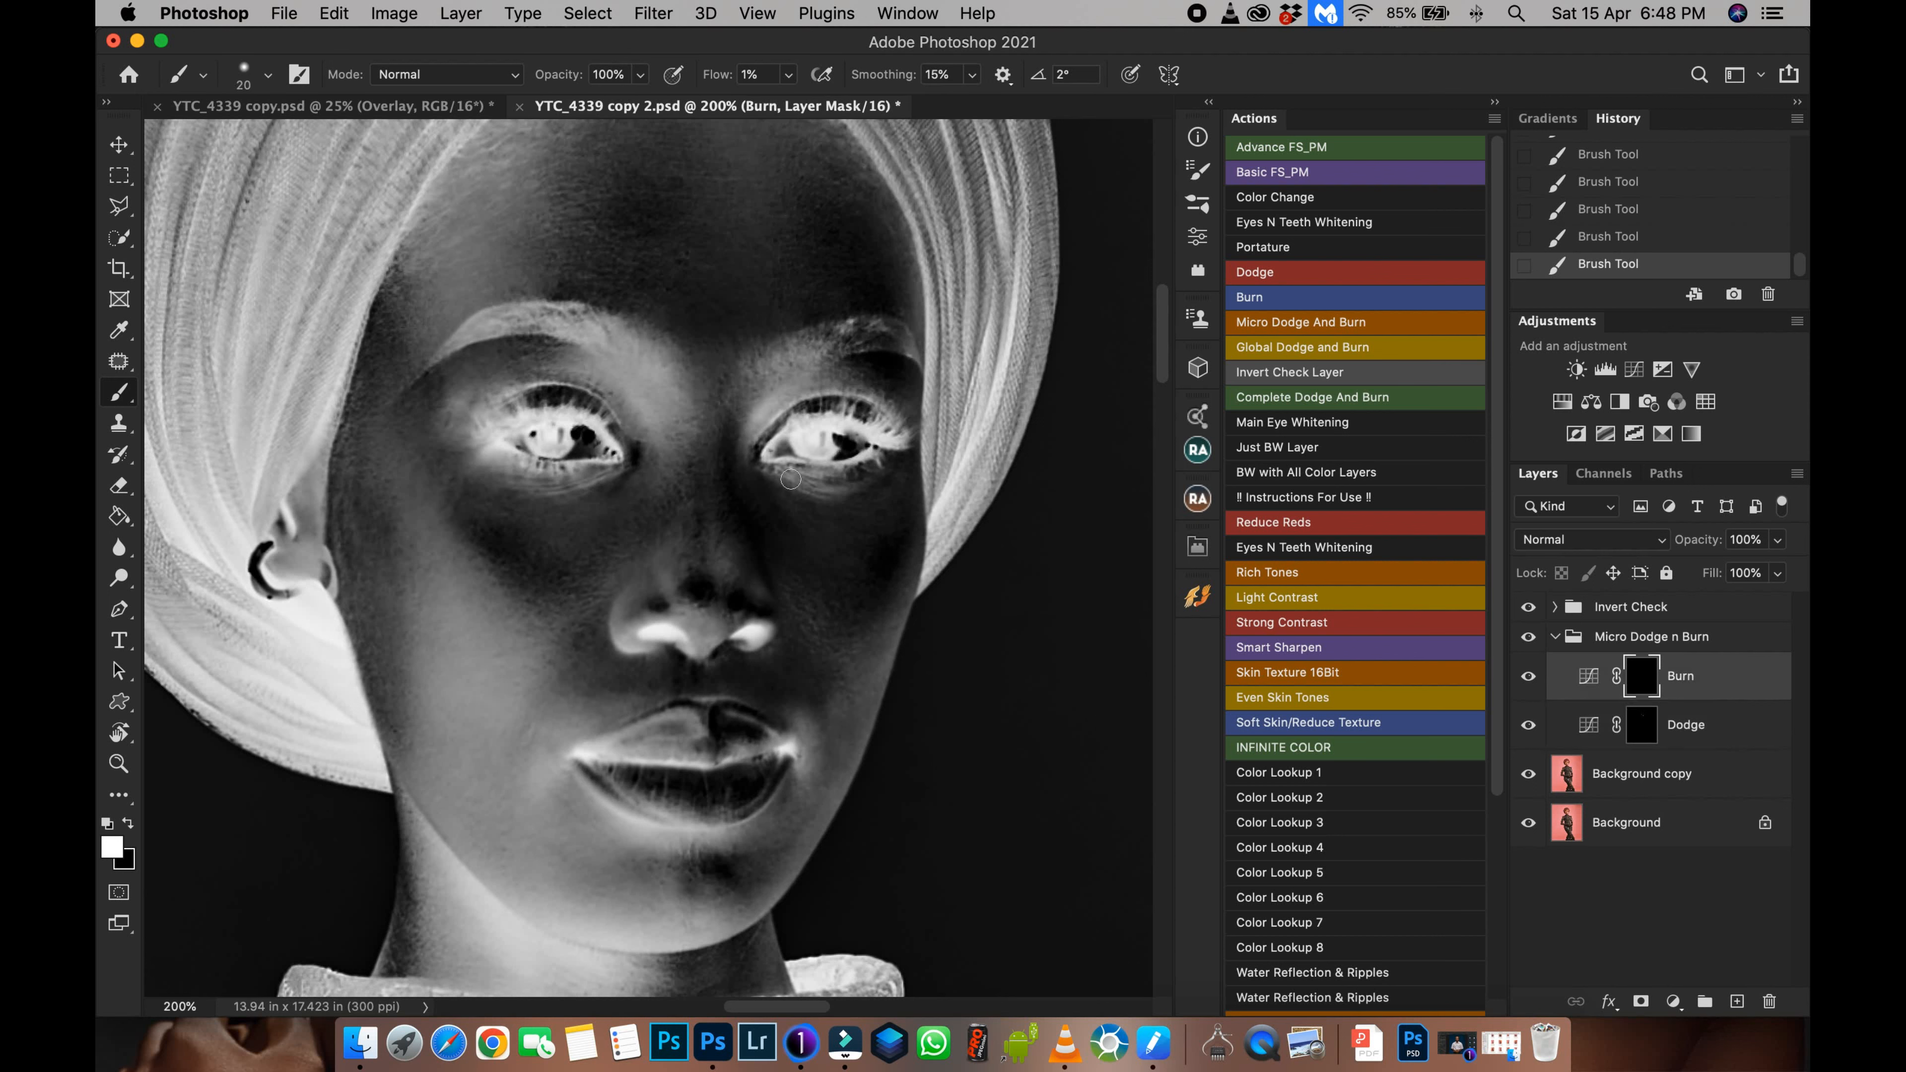
key("]")
mouse_move(719, 517)
left_mouse_down()
mouse_move(739, 538)
mouse_move(756, 497)
mouse_move(720, 474)
mouse_move(886, 508)
mouse_move(893, 587)
mouse_move(838, 600)
mouse_move(880, 574)
mouse_move(838, 638)
mouse_move(855, 647)
left_mouse_up()
mouse_move(601, 572)
left_mouse_down()
mouse_move(500, 535)
mouse_move(429, 473)
mouse_move(421, 422)
mouse_move(544, 566)
mouse_move(530, 576)
mouse_move(564, 601)
mouse_move(548, 614)
mouse_move(582, 613)
mouse_move(583, 681)
mouse_move(589, 633)
mouse_move(643, 670)
mouse_move(613, 687)
mouse_move(697, 676)
left_mouse_up()
mouse_move(733, 893)
left_mouse_down()
mouse_move(703, 883)
mouse_move(780, 872)
mouse_move(769, 886)
mouse_move(732, 860)
left_mouse_up()
Step: Brush white on the Burn layer's mask over both sides of the neck above the collar
left_click_drag(771, 602, 818, 334)
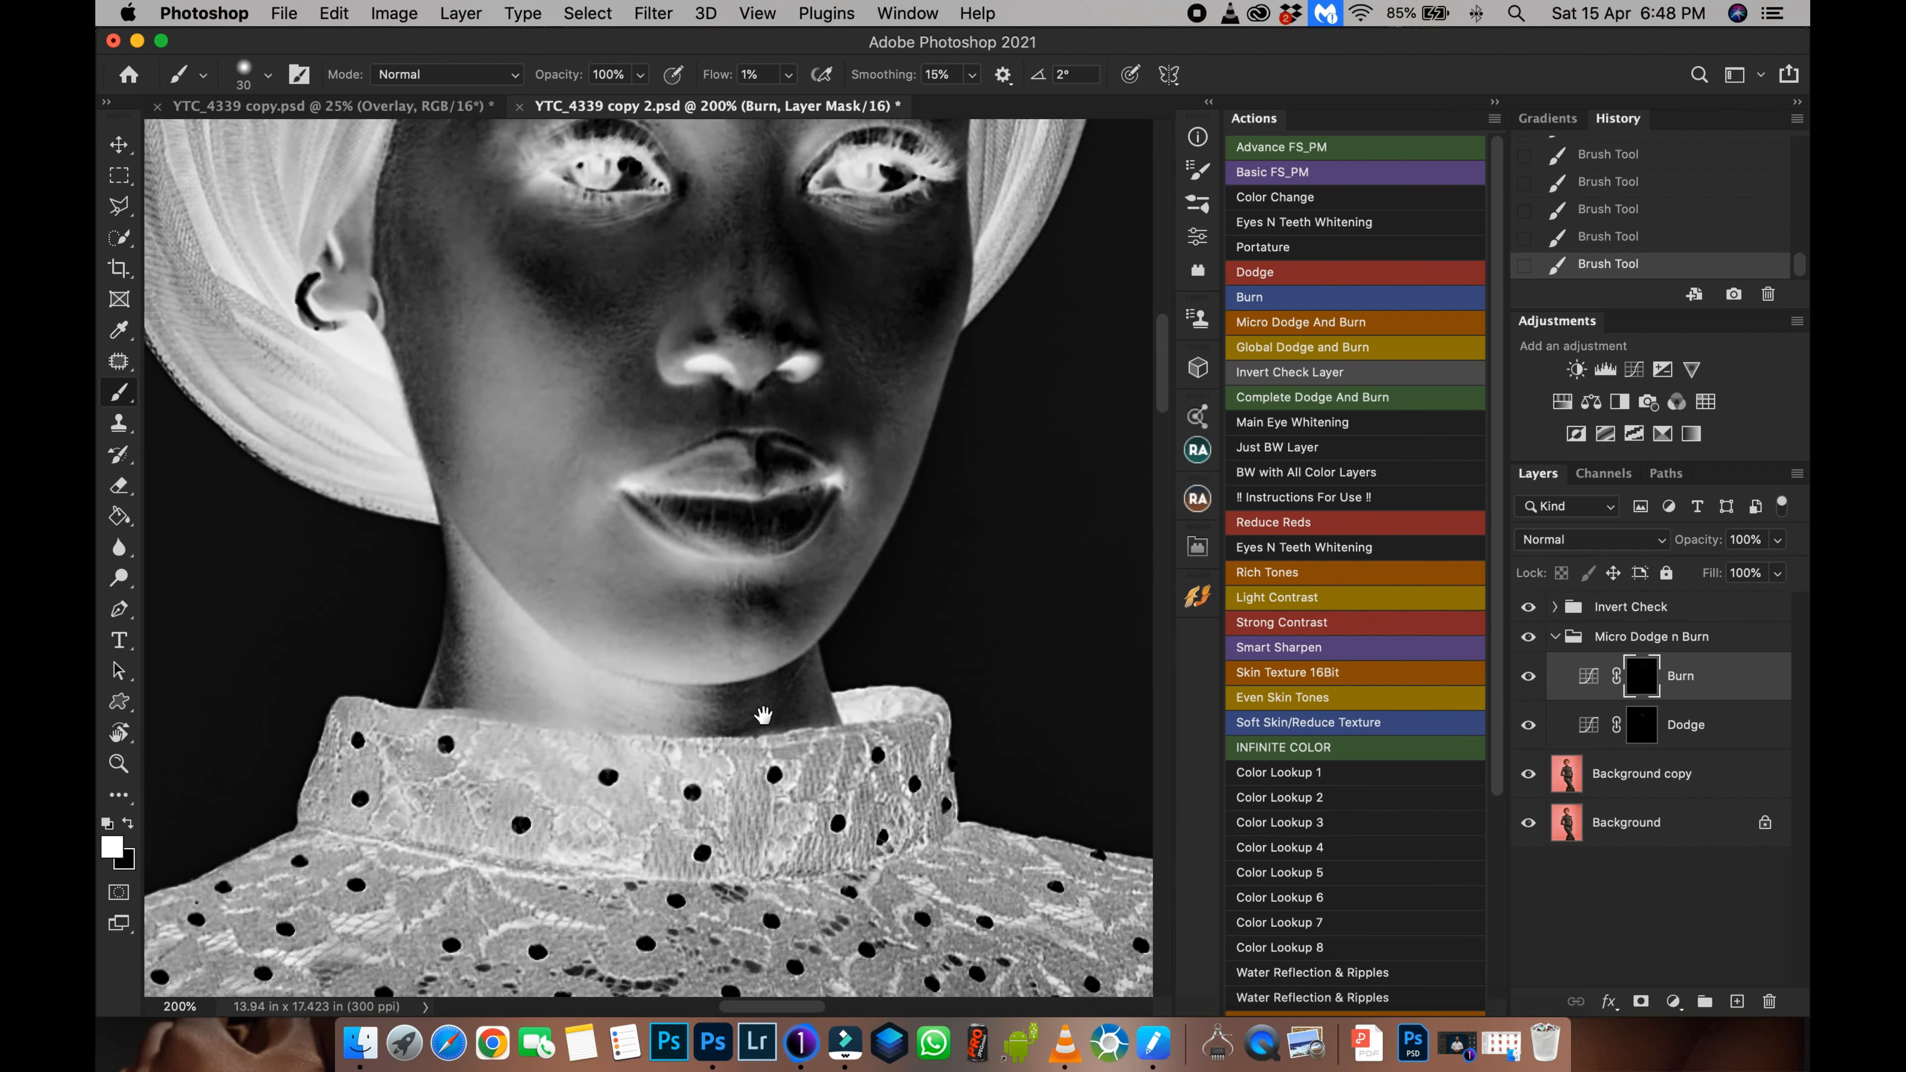
mouse_move(696, 748)
left_mouse_down()
mouse_move(810, 685)
mouse_move(794, 727)
mouse_move(780, 702)
mouse_move(797, 730)
mouse_move(737, 704)
left_mouse_up()
mouse_move(465, 647)
left_mouse_down()
mouse_move(460, 566)
mouse_move(468, 673)
mouse_move(447, 698)
mouse_move(455, 576)
left_mouse_up()
Step: Burn the temple and forehead with a 40 px brush, and refine small forehead patches with a 15 to 25 px brush
scroll(525, 562, "up", 10)
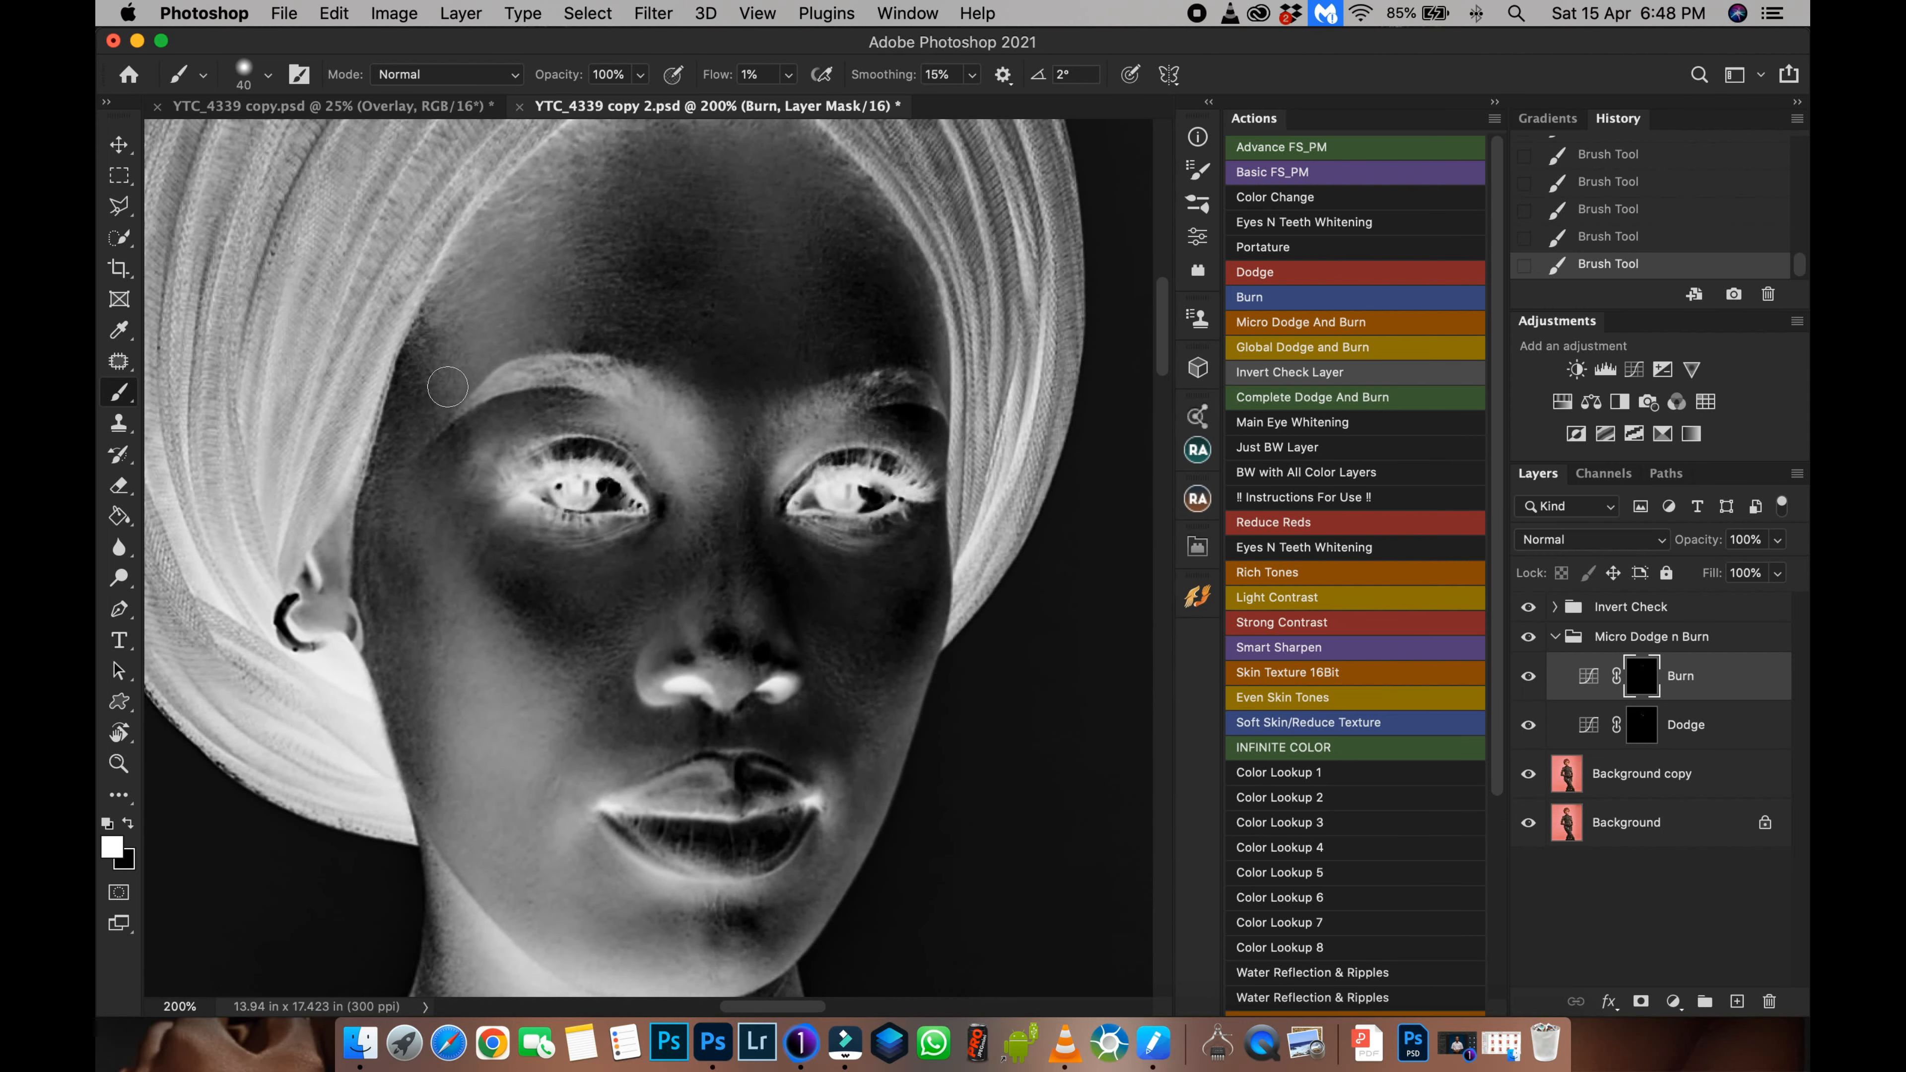
mouse_move(448, 387)
left_mouse_down()
mouse_move(397, 367)
mouse_move(418, 379)
mouse_move(441, 342)
mouse_move(405, 431)
mouse_move(395, 544)
mouse_move(423, 633)
mouse_move(384, 590)
mouse_move(398, 725)
mouse_move(409, 746)
mouse_move(416, 704)
mouse_move(439, 762)
mouse_move(420, 774)
mouse_move(390, 414)
mouse_move(431, 443)
mouse_move(540, 617)
mouse_move(682, 473)
mouse_move(696, 415)
mouse_move(693, 437)
mouse_move(666, 413)
mouse_move(675, 430)
mouse_move(721, 419)
mouse_move(725, 386)
mouse_move(593, 535)
mouse_move(691, 529)
mouse_move(820, 481)
mouse_move(839, 518)
mouse_move(892, 394)
mouse_move(908, 510)
mouse_move(848, 529)
mouse_move(858, 427)
mouse_move(920, 491)
mouse_move(852, 515)
mouse_move(836, 496)
mouse_move(818, 536)
mouse_move(865, 424)
mouse_move(917, 490)
mouse_move(910, 520)
mouse_move(843, 412)
mouse_move(945, 460)
mouse_move(772, 280)
mouse_move(855, 337)
mouse_move(864, 324)
mouse_move(898, 475)
mouse_move(877, 531)
mouse_move(938, 514)
mouse_move(905, 422)
mouse_move(691, 296)
mouse_move(672, 260)
mouse_move(628, 395)
mouse_move(693, 446)
mouse_move(731, 340)
mouse_move(715, 511)
mouse_move(767, 619)
mouse_move(727, 434)
mouse_move(668, 413)
mouse_move(656, 455)
mouse_move(668, 307)
mouse_move(663, 452)
mouse_move(727, 404)
mouse_move(693, 391)
mouse_move(659, 426)
mouse_move(708, 409)
left_mouse_up()
key("space")
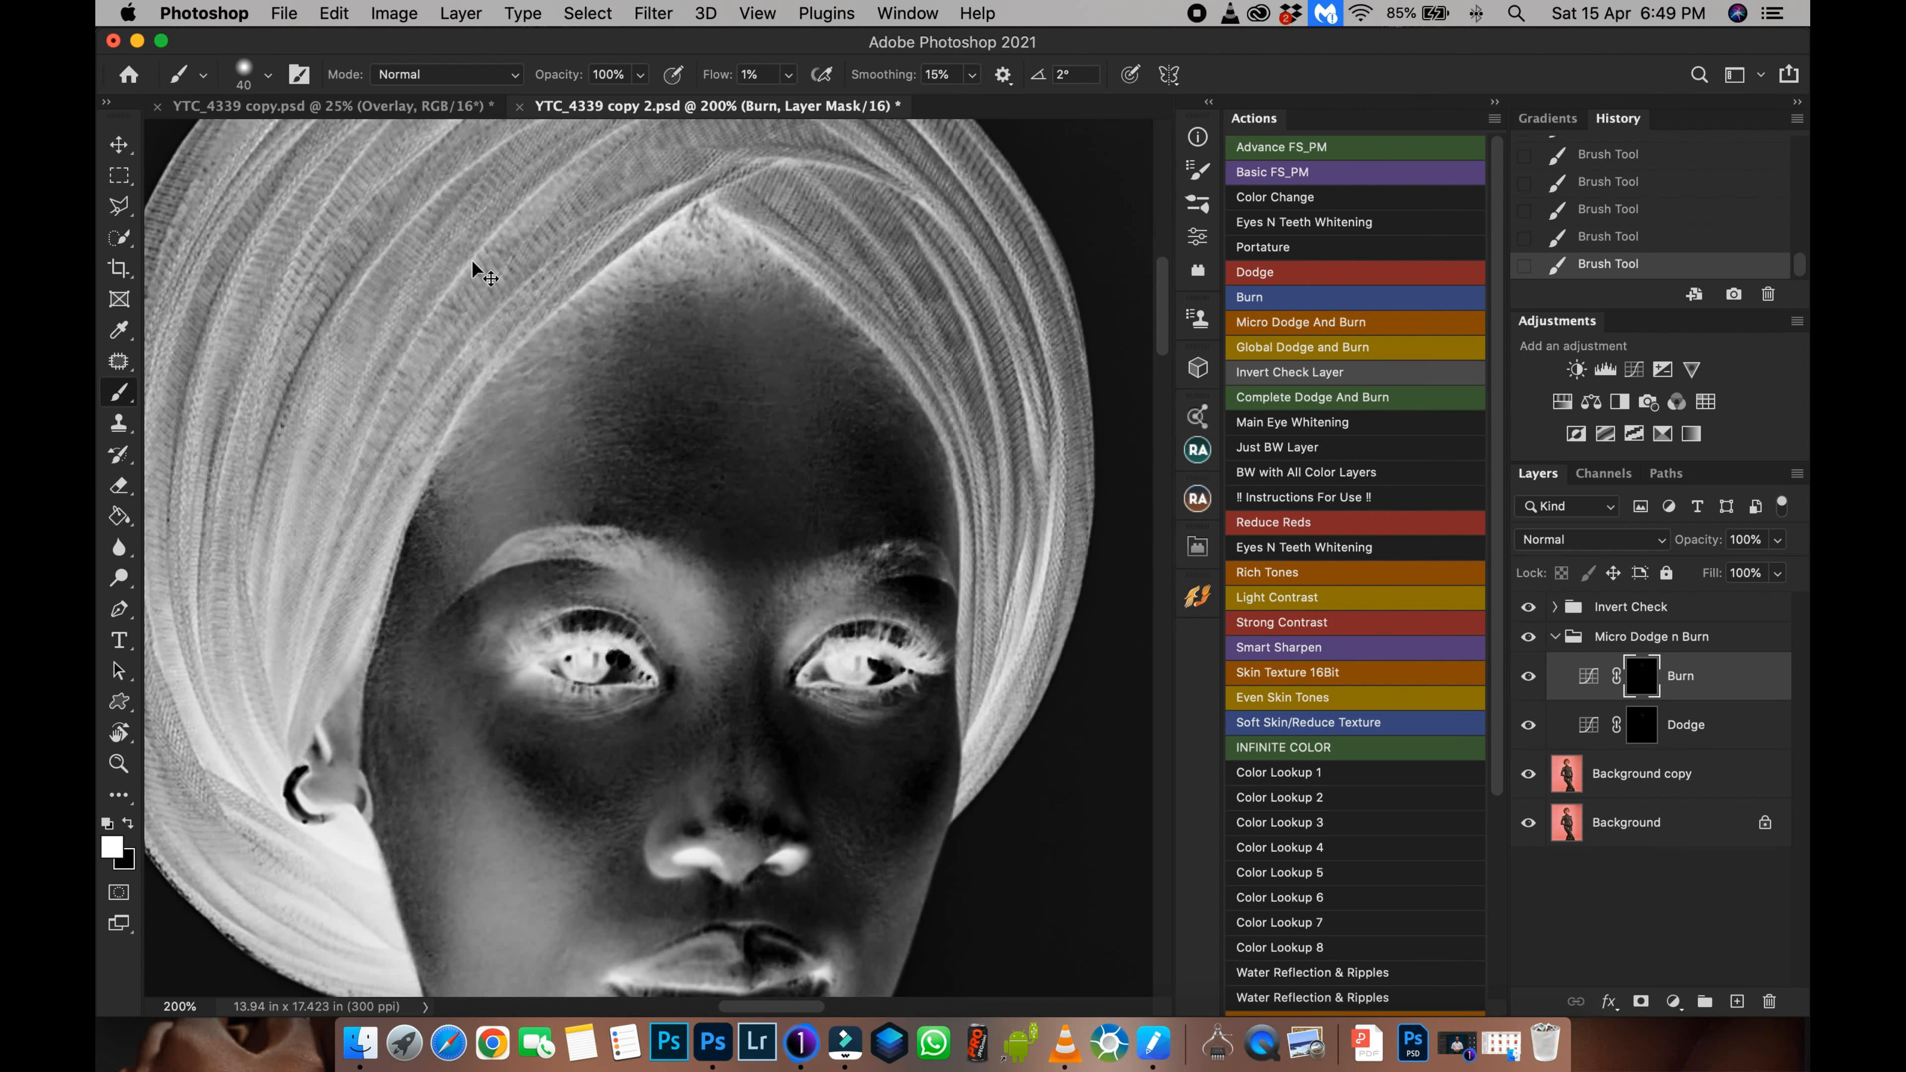
key("super+equal")
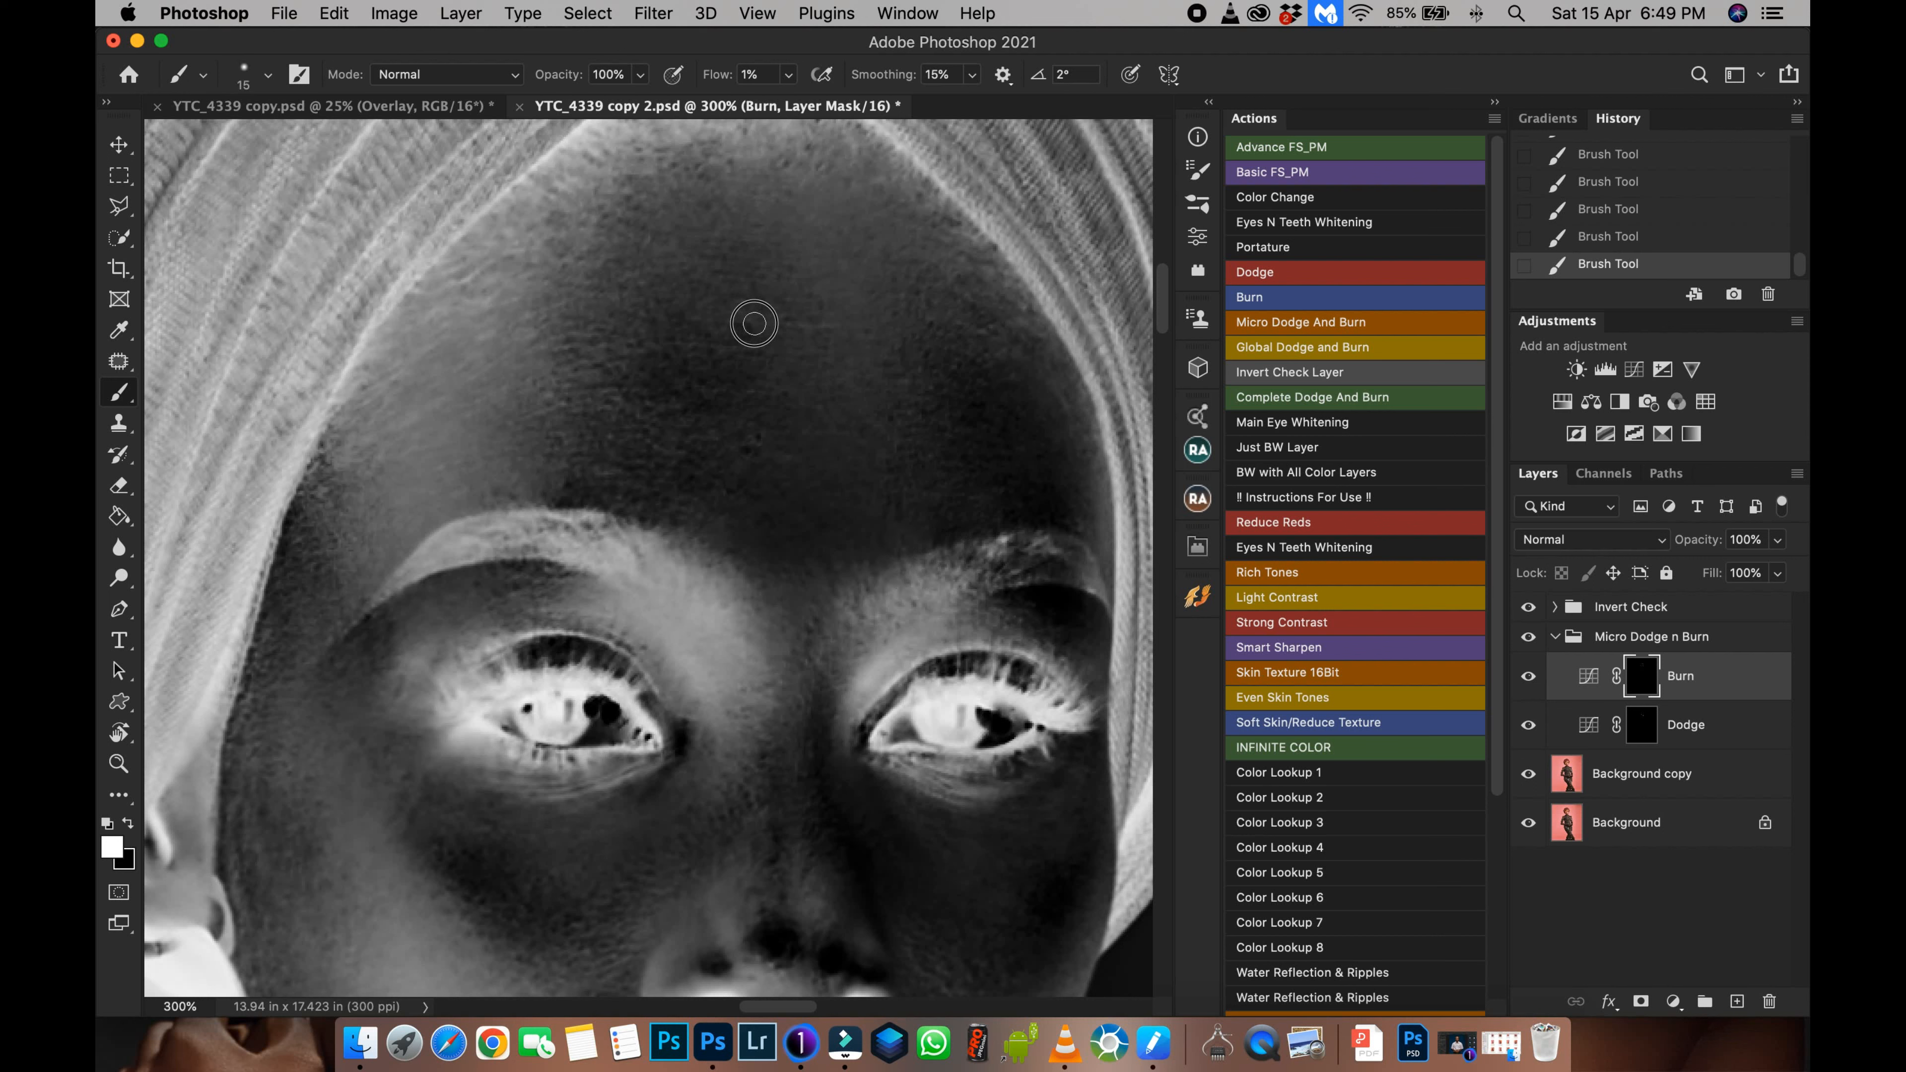
mouse_move(754, 323)
left_mouse_down()
mouse_move(707, 341)
mouse_move(761, 351)
mouse_move(743, 320)
mouse_move(699, 358)
mouse_move(727, 421)
mouse_move(759, 427)
mouse_move(732, 493)
mouse_move(655, 535)
mouse_move(676, 480)
mouse_move(708, 477)
mouse_move(584, 499)
mouse_move(578, 483)
mouse_move(566, 507)
mouse_move(640, 432)
left_mouse_up()
key("bracketright")
key("bracketright")
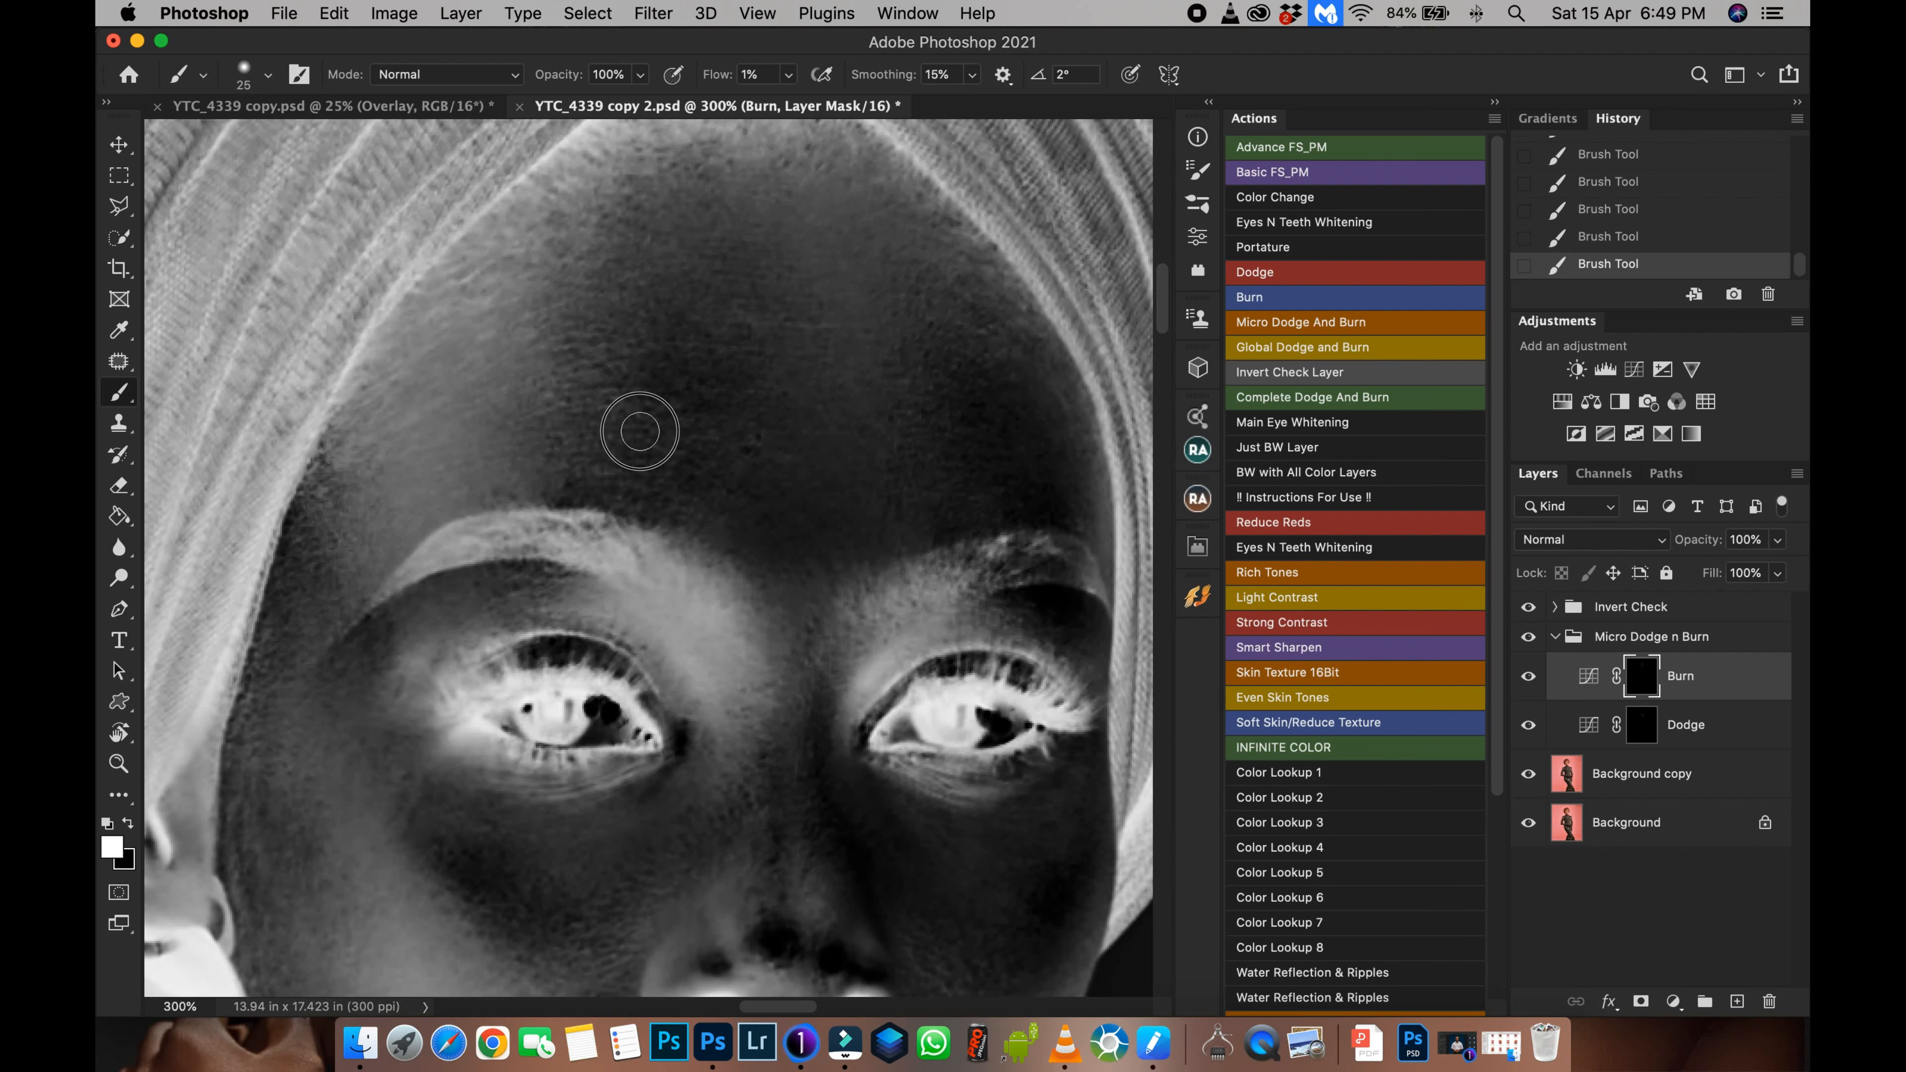
Step: Brush white on the Burn layer's mask over the fingers between the sleeve cuffs with a 35 px brush
key("super+1")
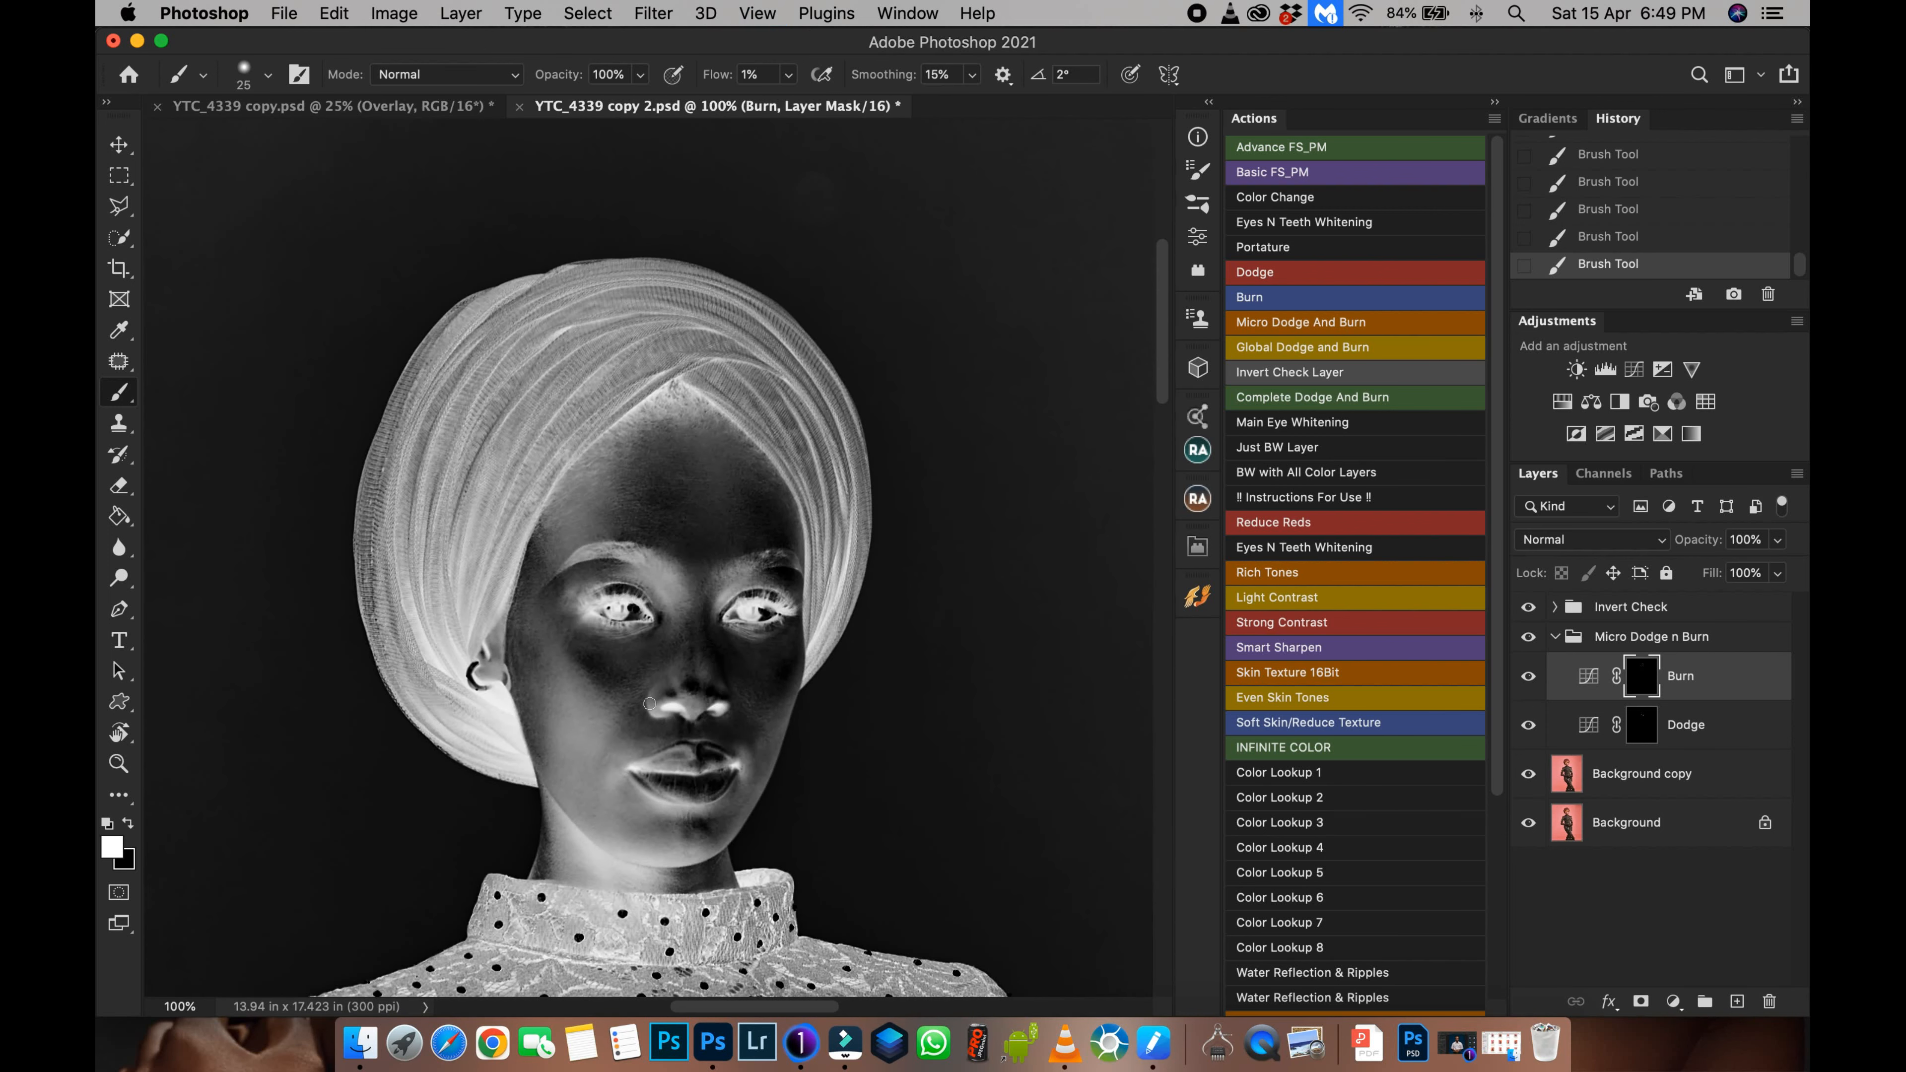
key("super+minus")
key("super+minus")
key("super+minus")
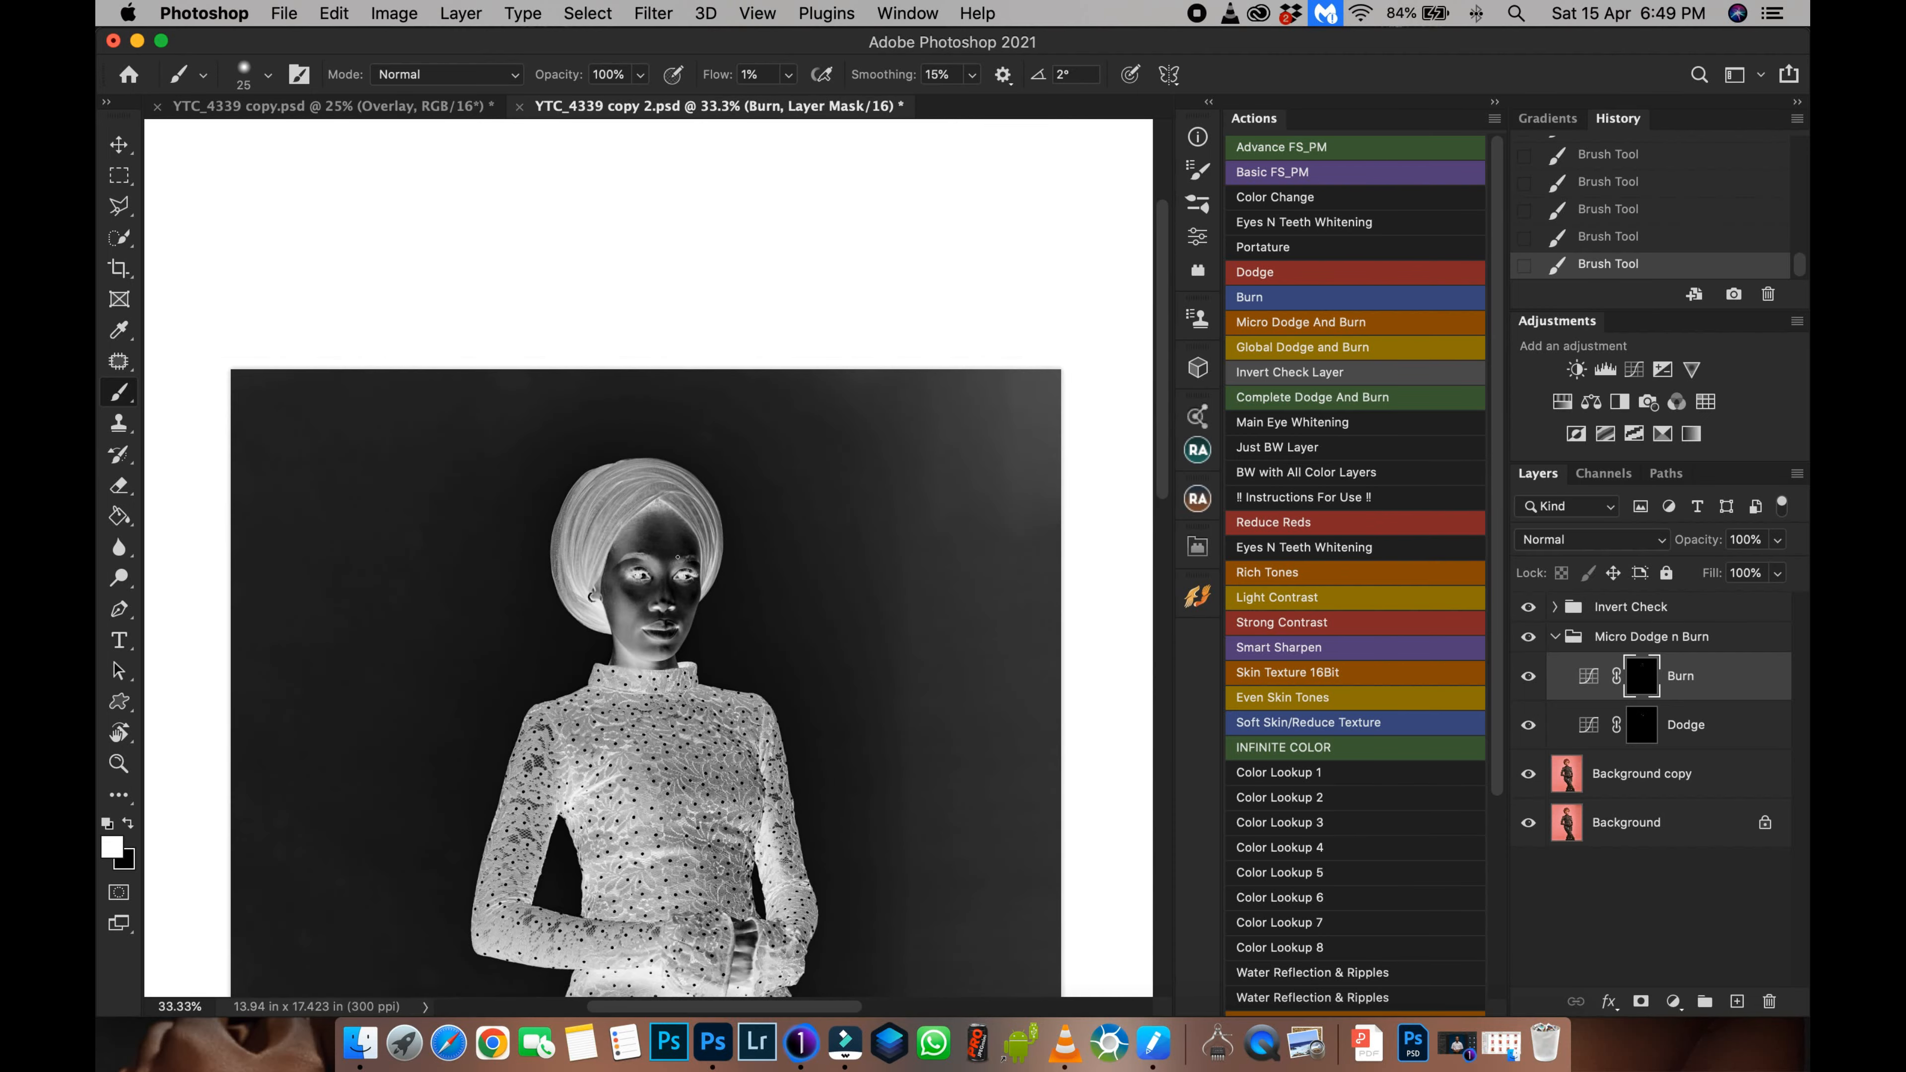
scroll(660, 586, "down", 10)
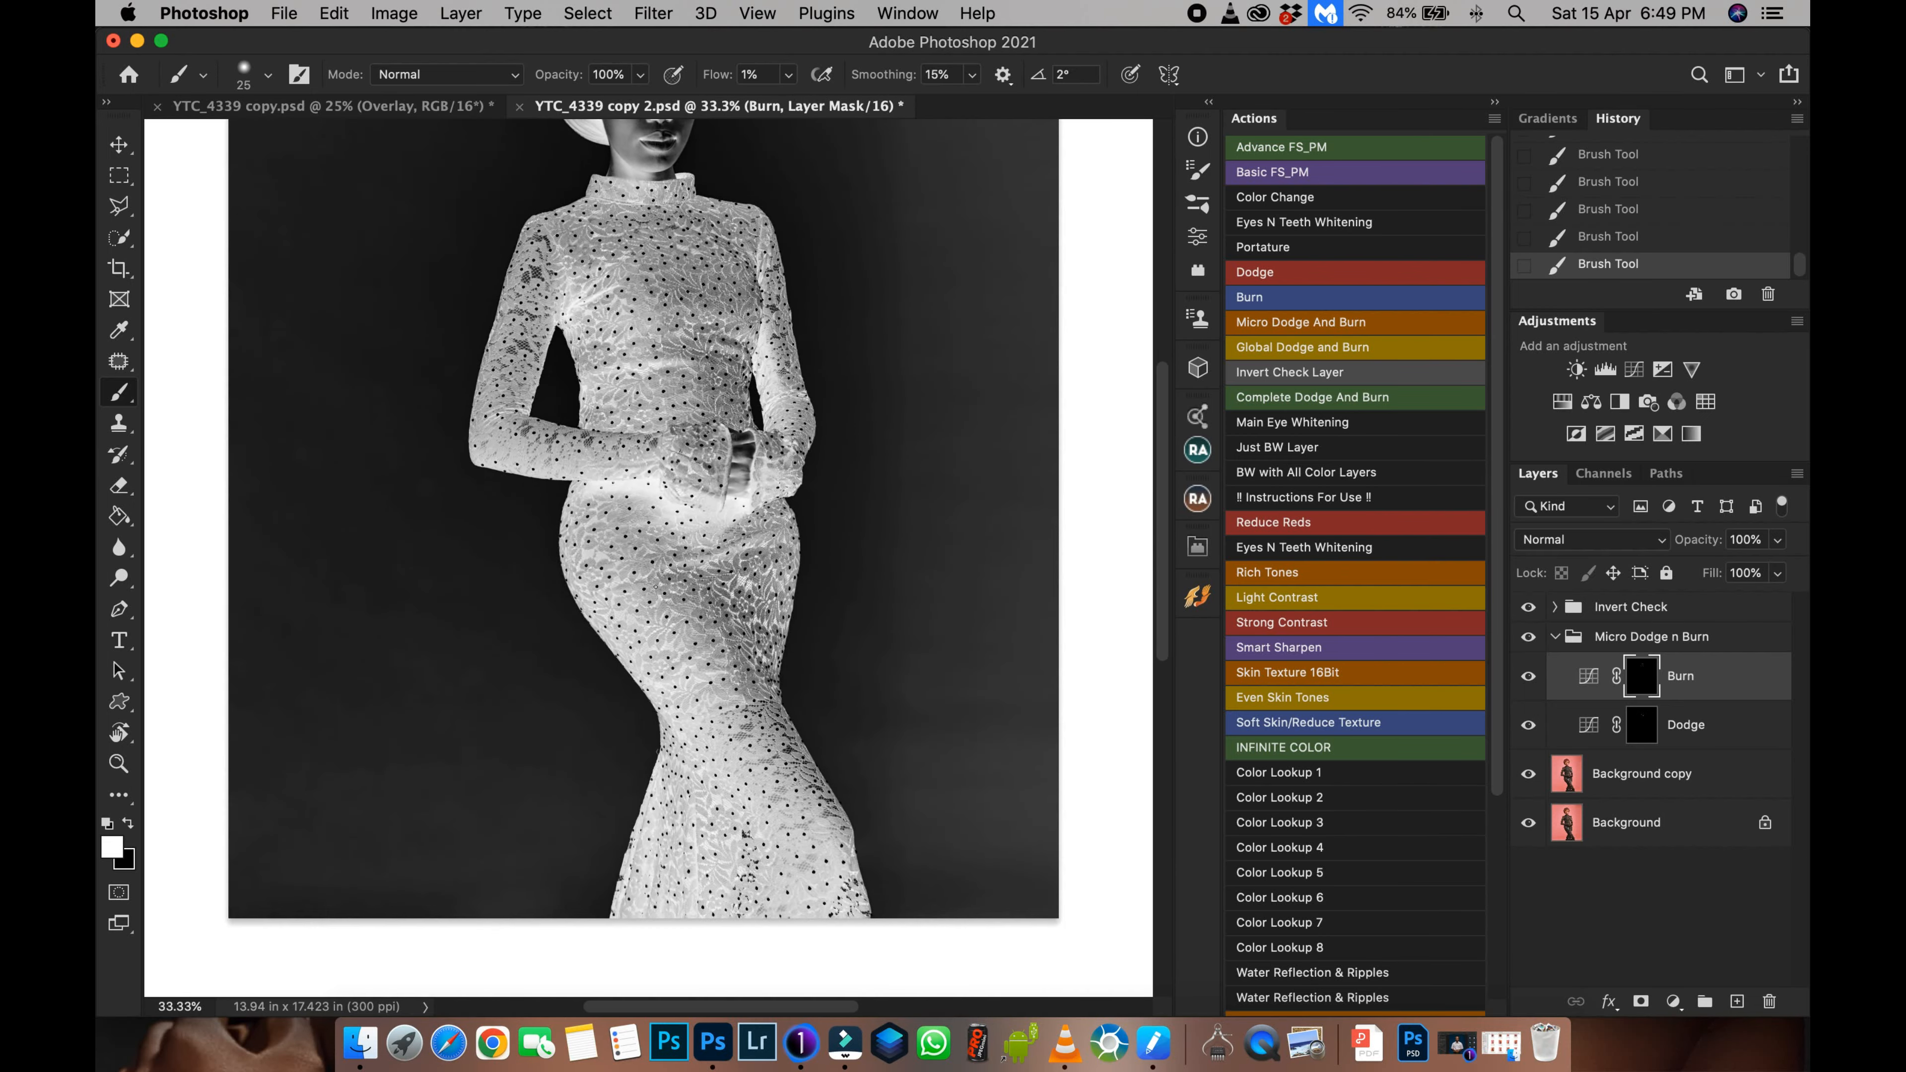
key("super+plus")
key("super+1")
left_click_drag(918, 523, 891, 877)
key("super+plus")
mouse_move(1031, 666)
left_mouse_down()
mouse_move(770, 645)
mouse_move(828, 668)
mouse_move(794, 668)
mouse_move(872, 650)
mouse_move(787, 651)
mouse_move(868, 626)
mouse_move(852, 662)
mouse_move(777, 706)
mouse_move(823, 736)
mouse_move(747, 780)
mouse_move(774, 751)
mouse_move(844, 736)
mouse_move(833, 816)
mouse_move(755, 843)
mouse_move(867, 717)
mouse_move(880, 637)
mouse_move(789, 655)
mouse_move(874, 643)
mouse_move(810, 643)
left_mouse_up()
left_click(1662, 722)
key("bracketright")
key("bracketright")
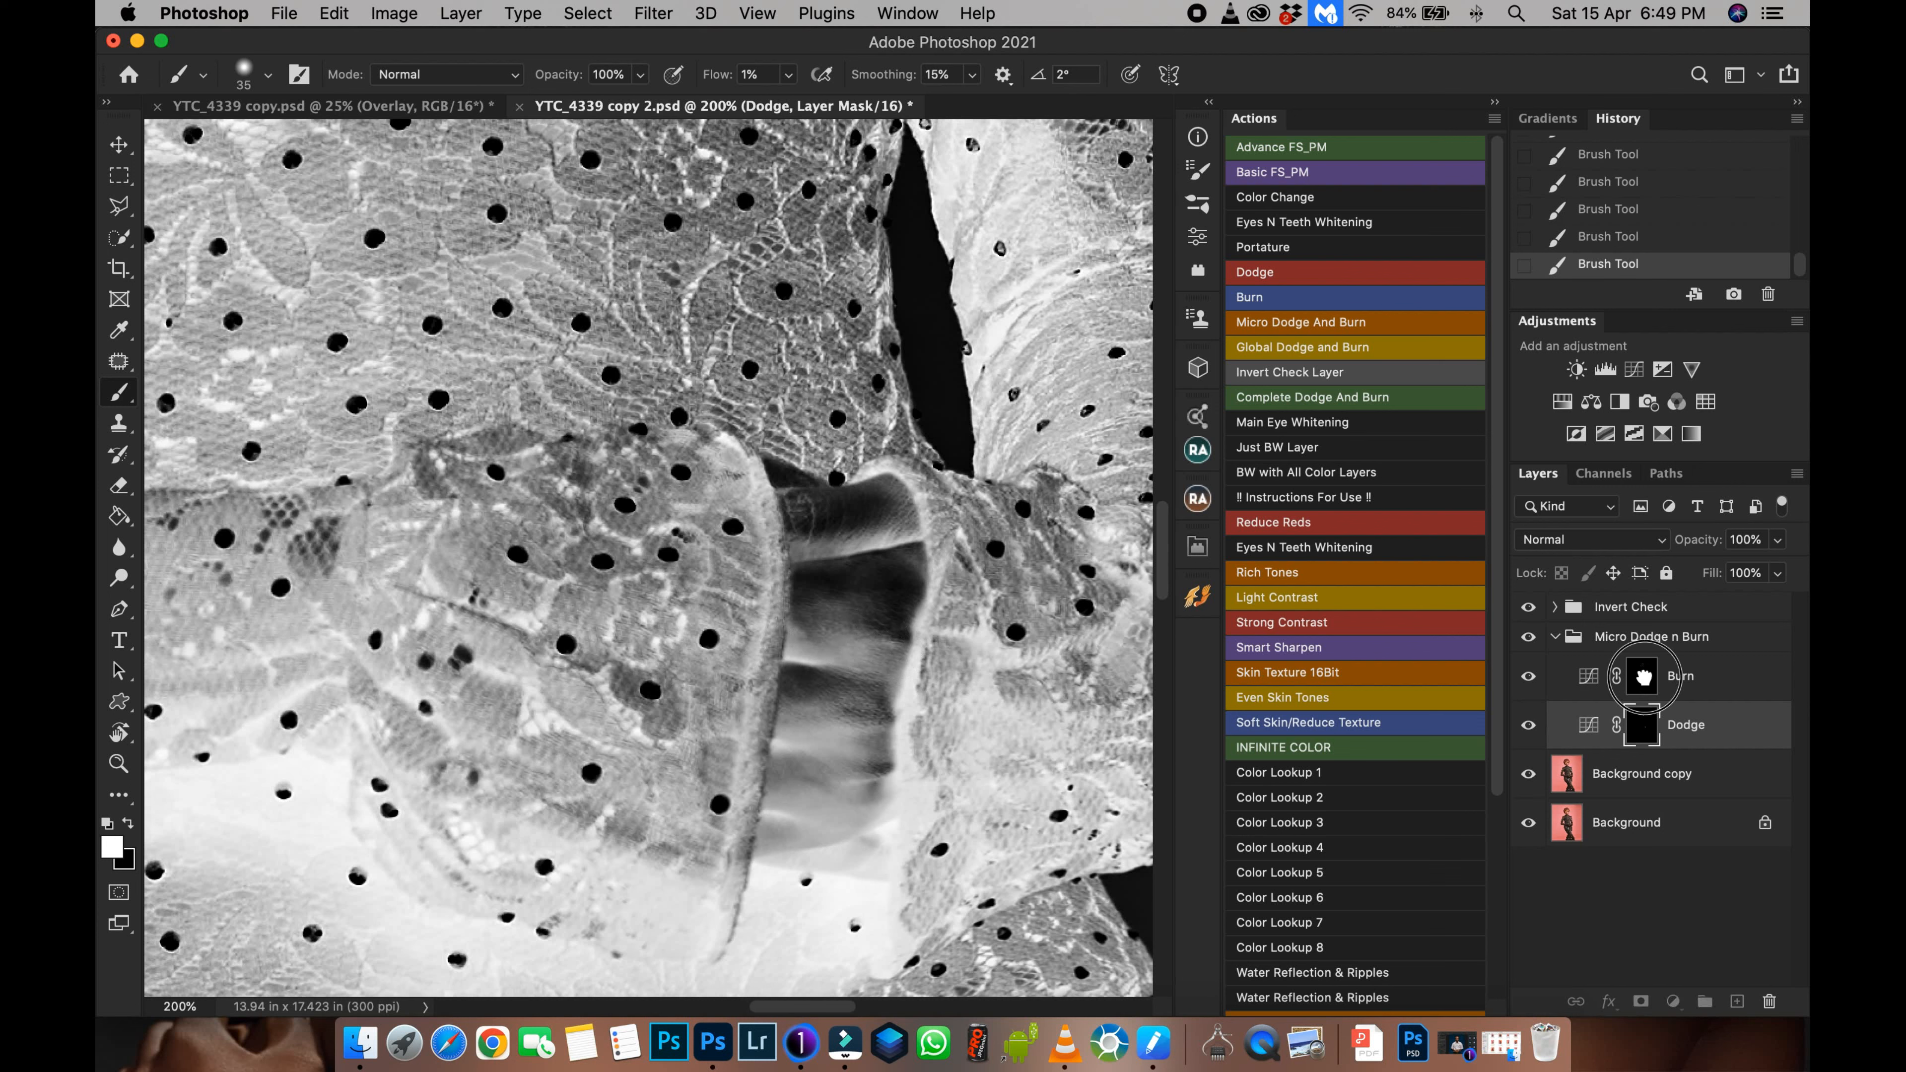
left_click(1642, 675)
mouse_move(799, 603)
left_mouse_down()
mouse_move(888, 577)
mouse_move(895, 625)
mouse_move(914, 616)
mouse_move(809, 521)
left_mouse_up()
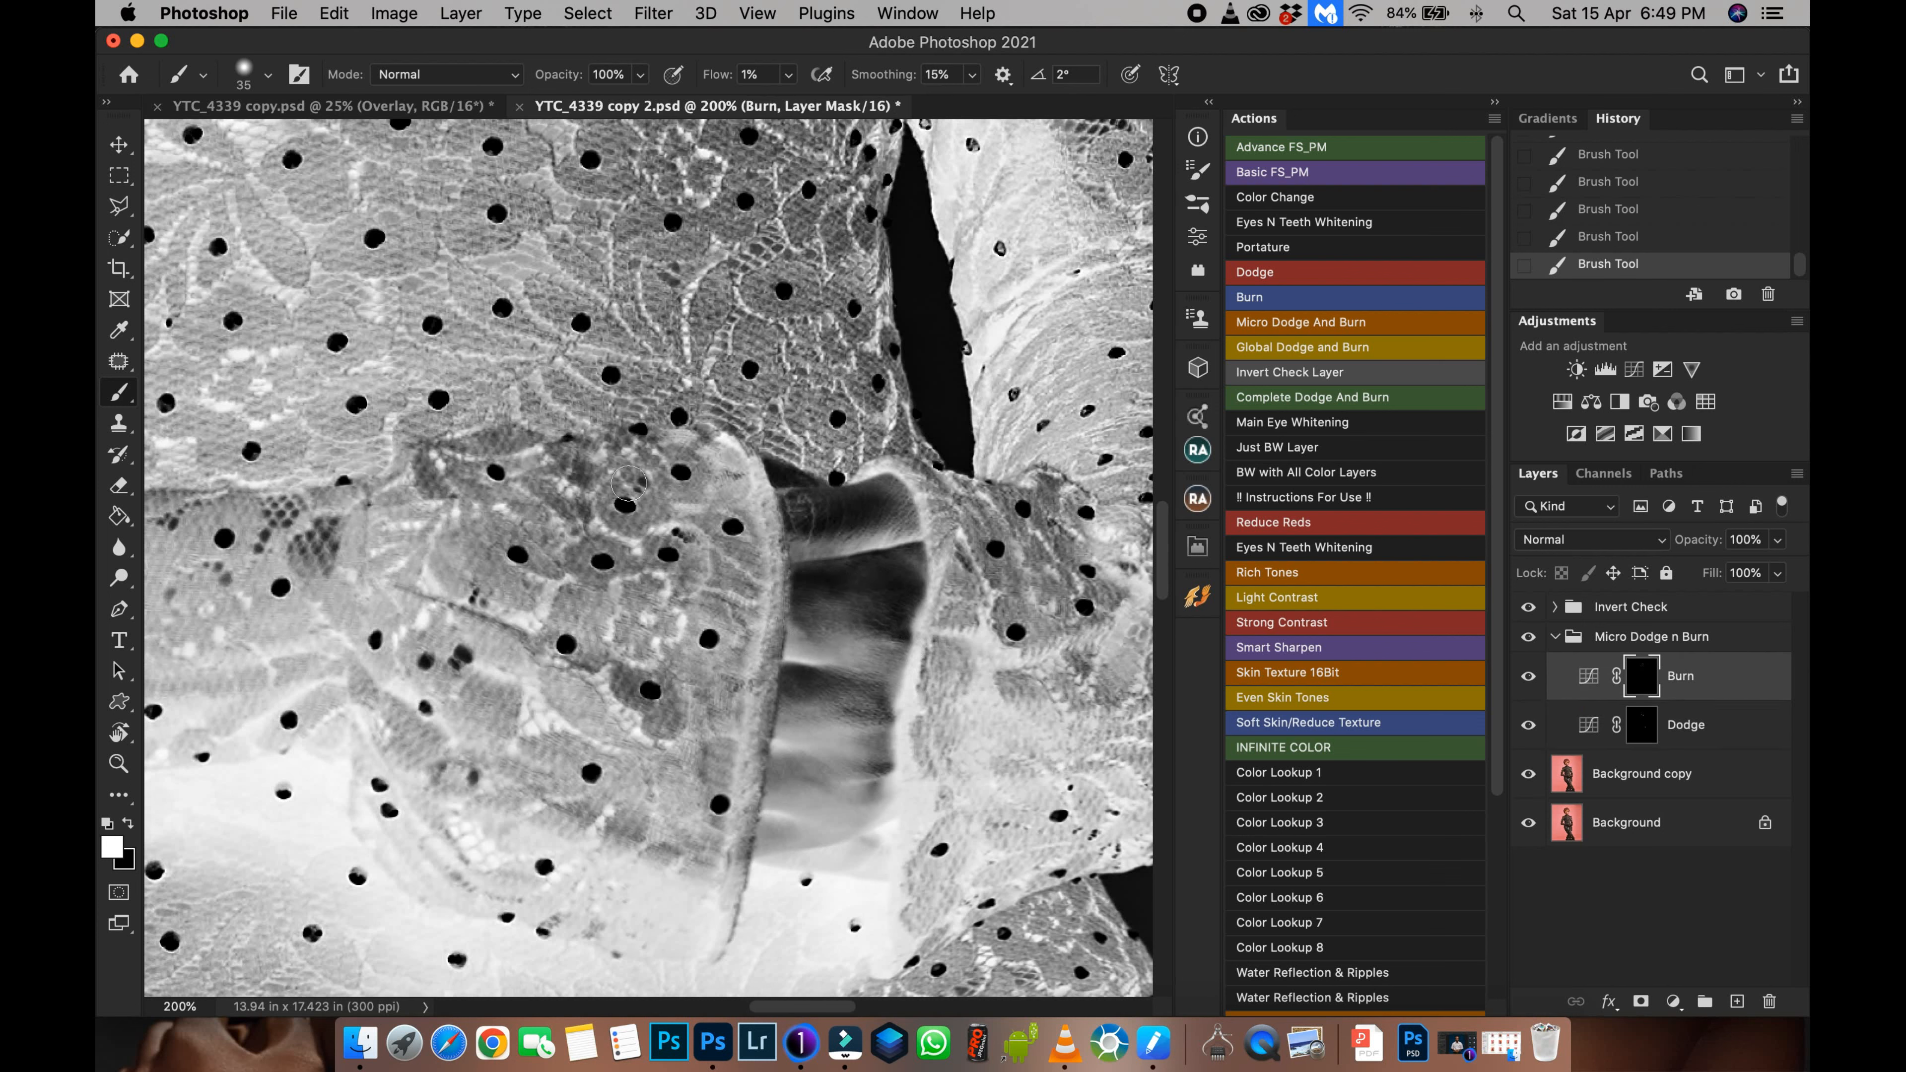
Step: Check the inverted view of the whole figure and hide the Invert Check group to show the colour image
key("super+minus")
key("super+minus")
key("super+minus")
key("super+minus")
key("super+minus")
key("super+minus")
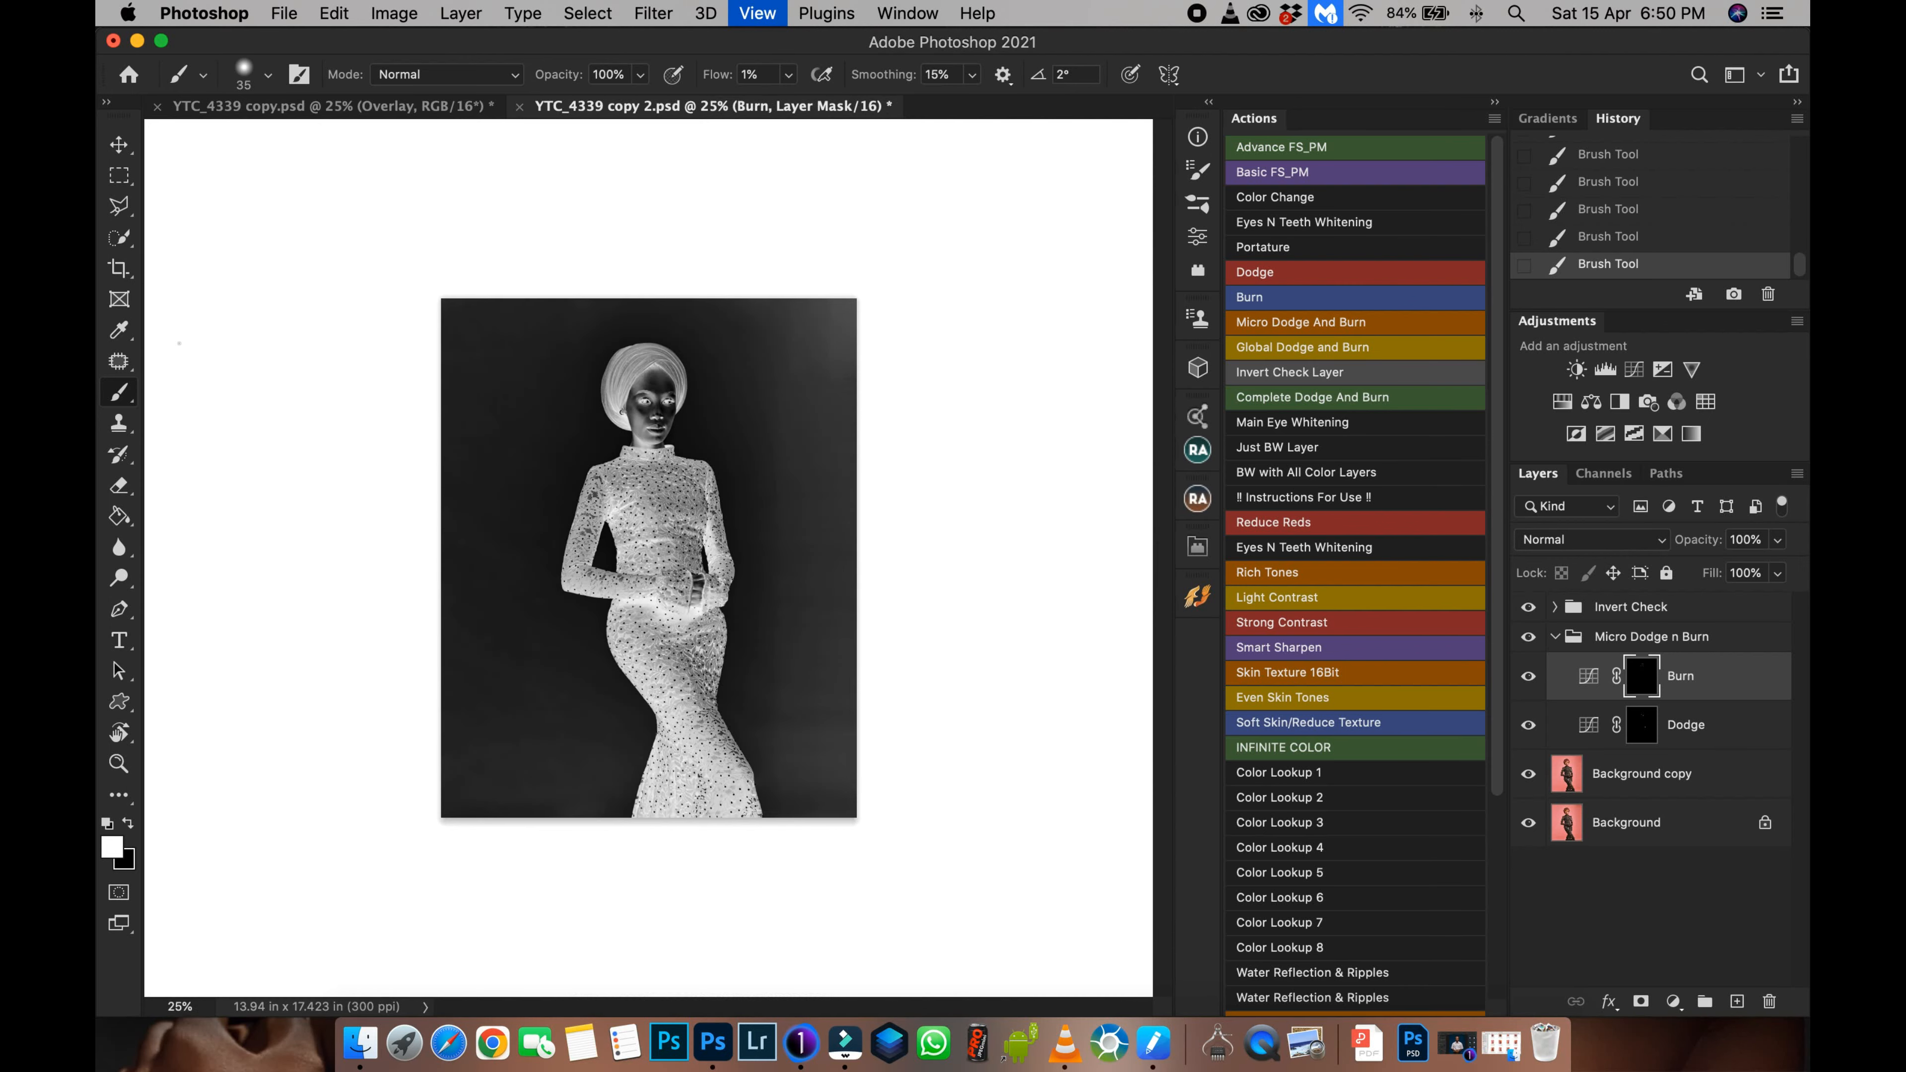
key("super+plus")
key("super+plus")
key("super+plus")
key("super+plus")
key("super+plus")
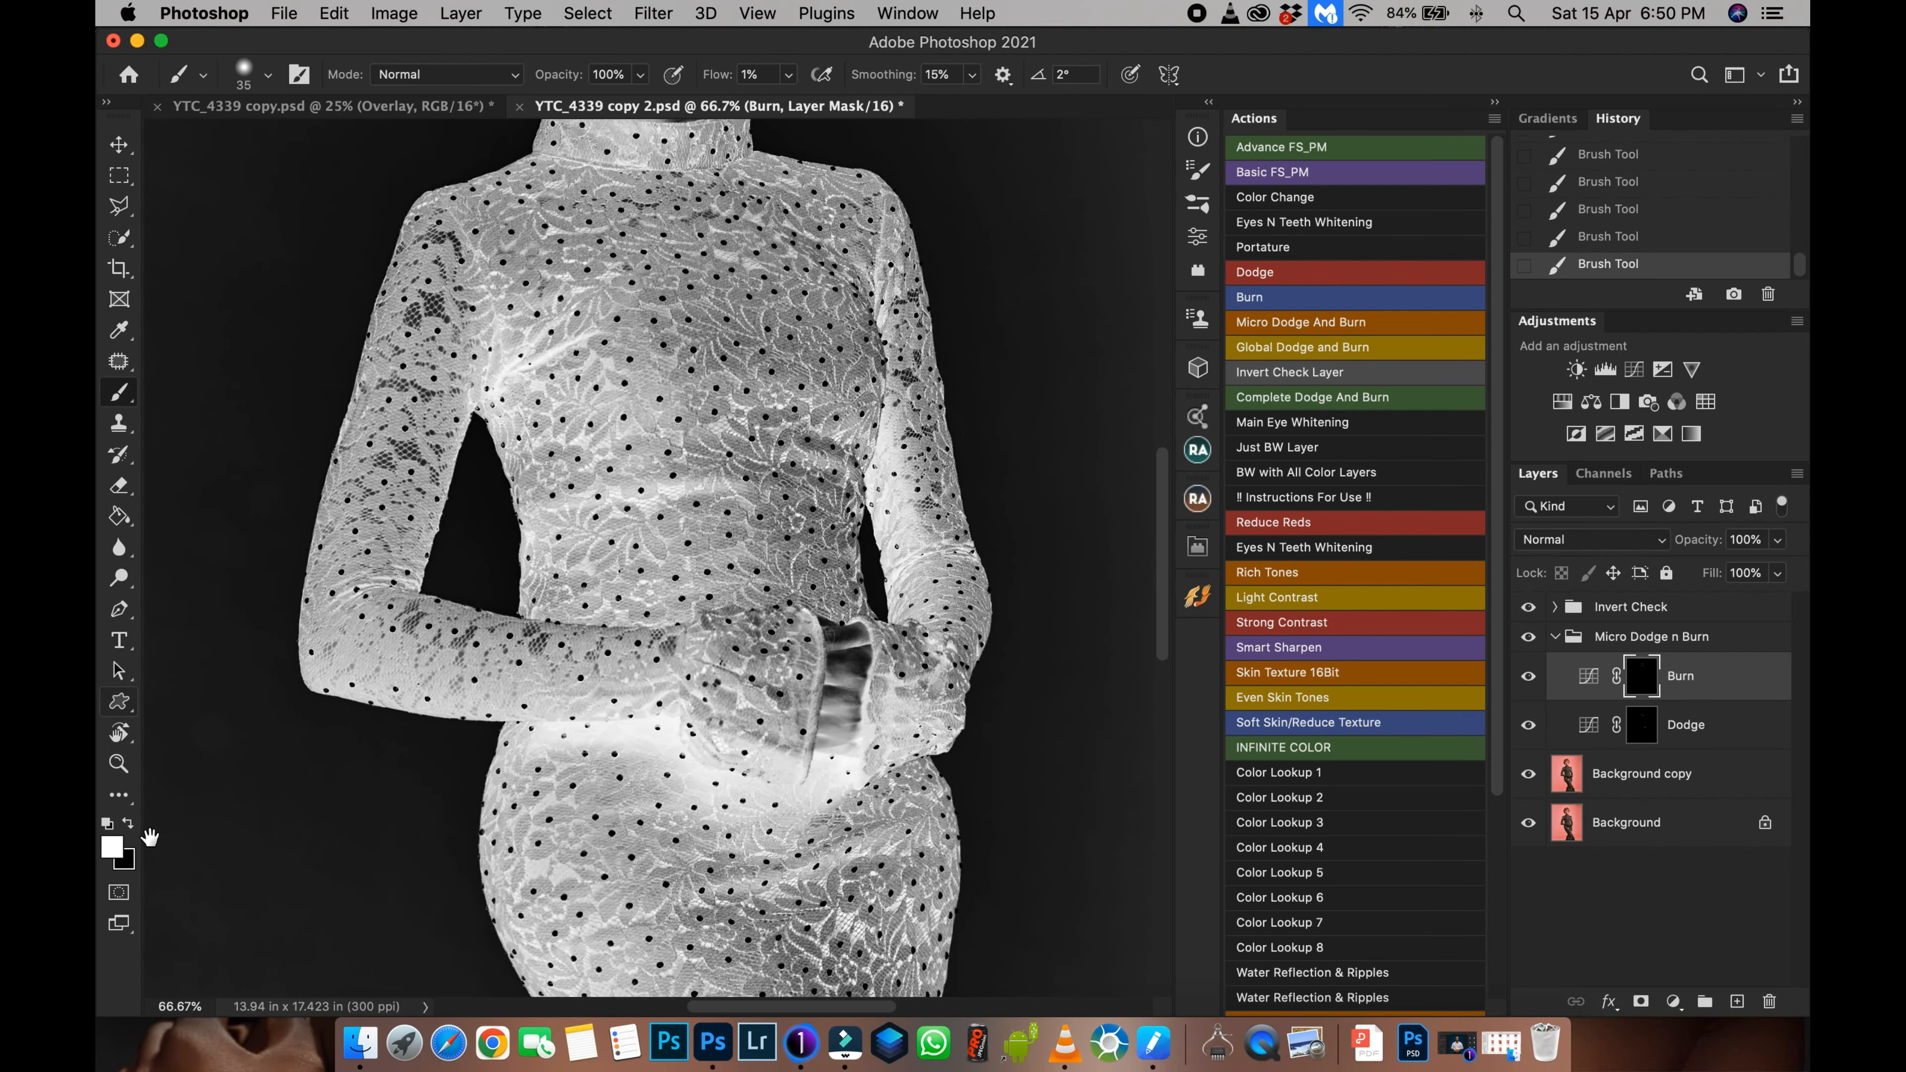
scroll(629, 588, "up", 10)
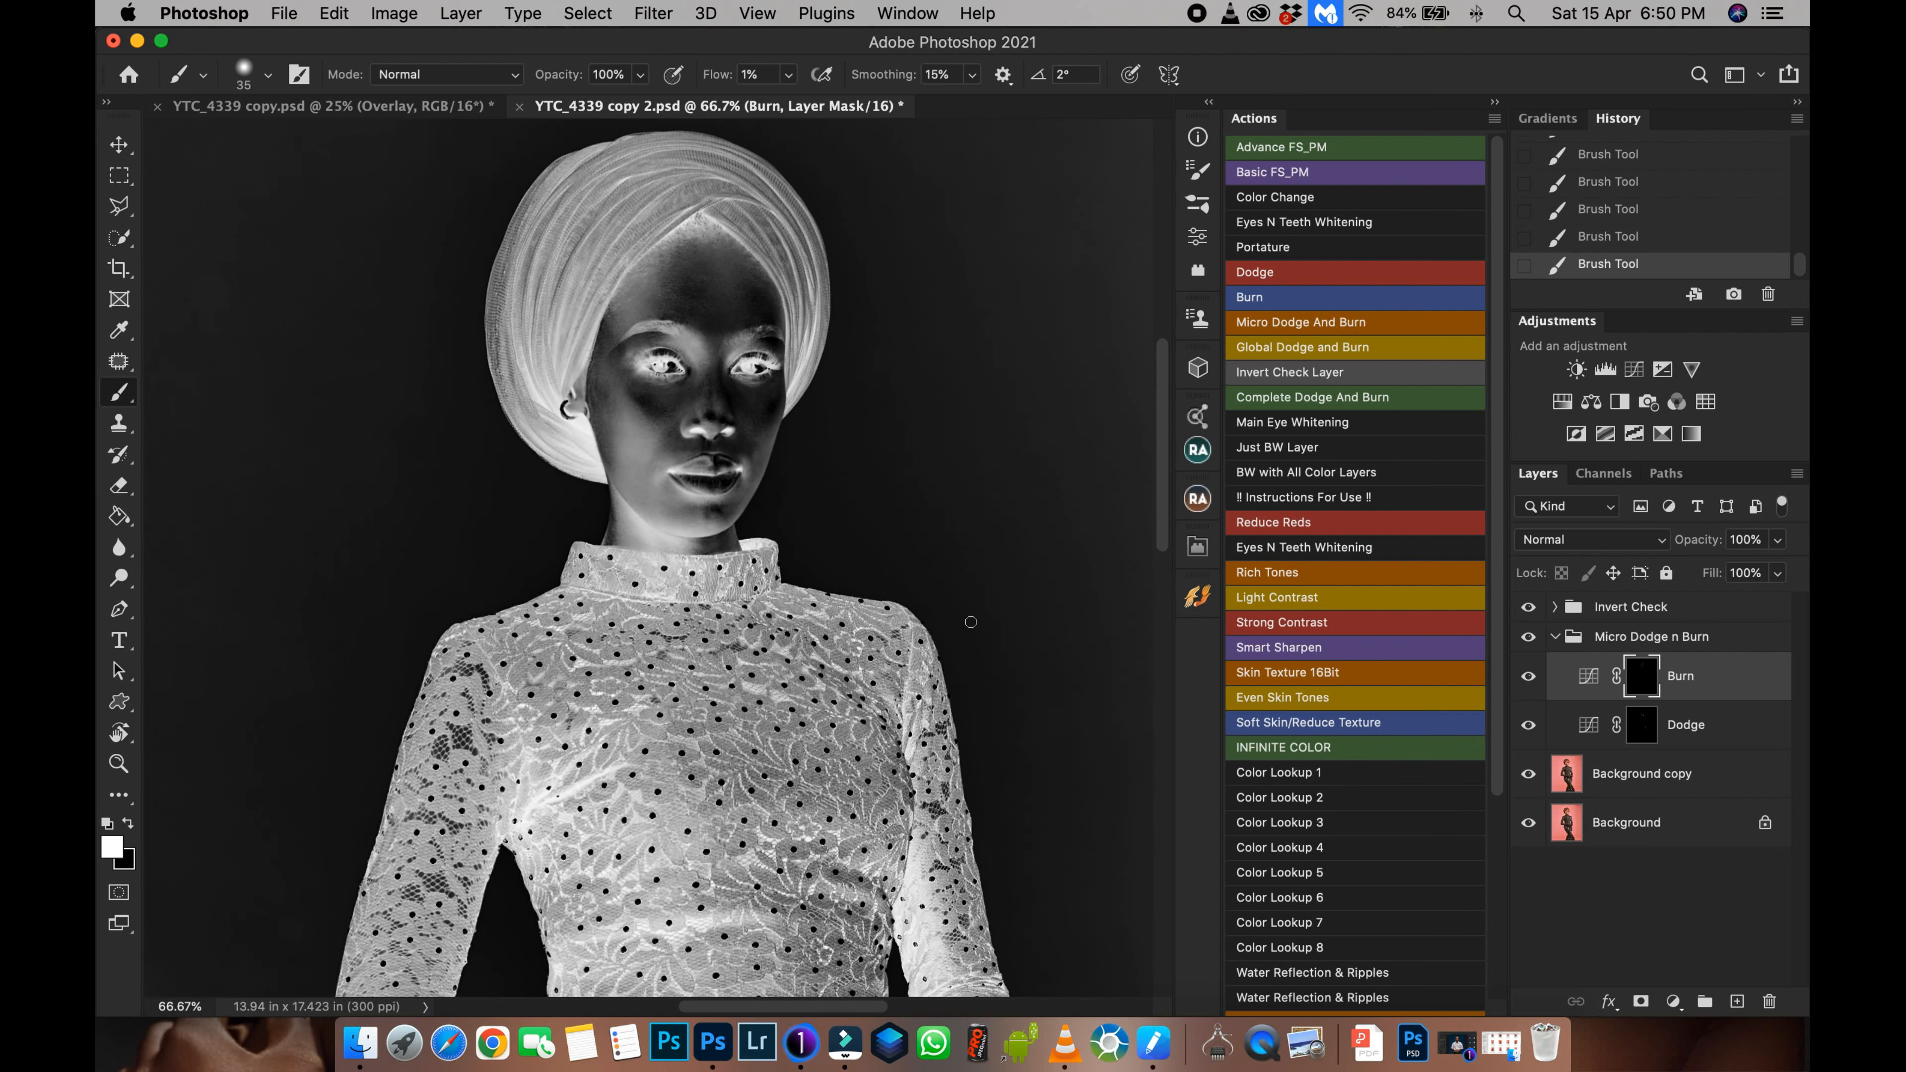
left_click(1527, 606)
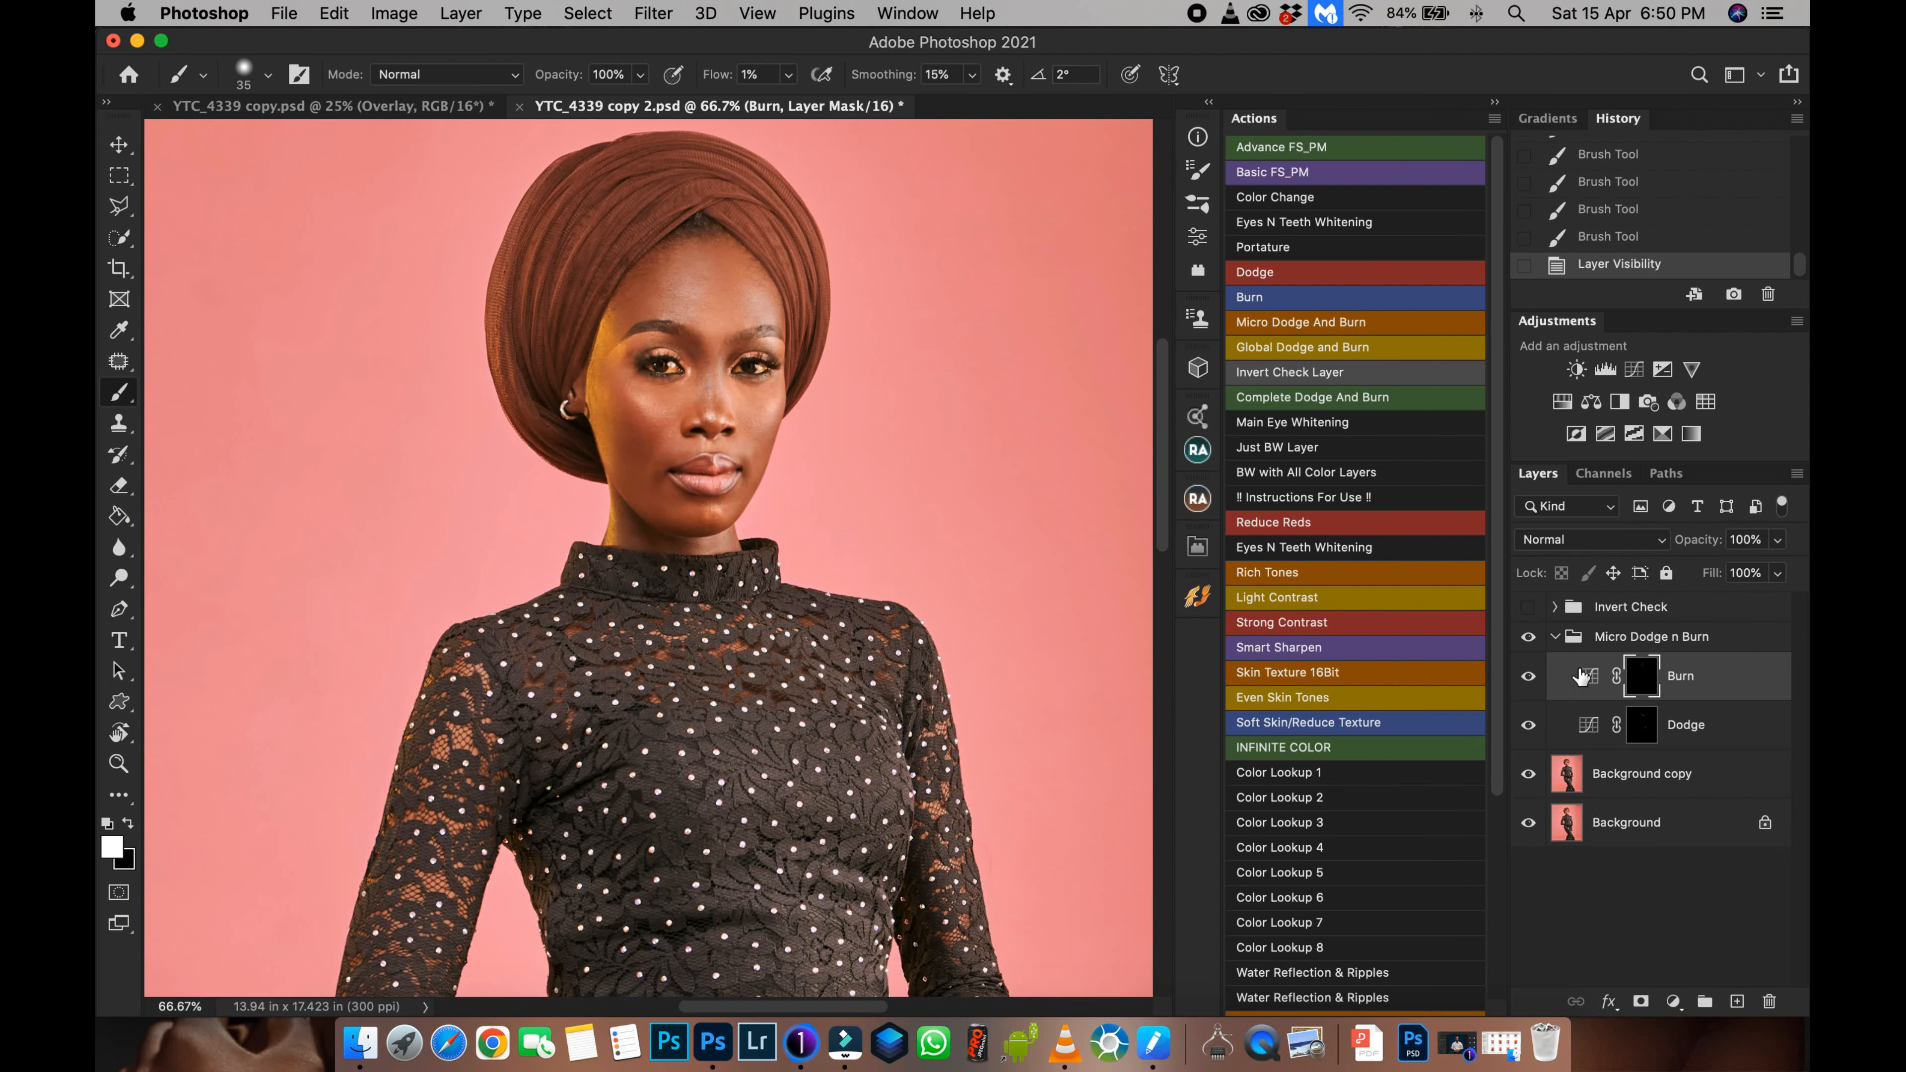
Step: Compare the head and upper body with and without the Micro Dodge n Burn group
left_click(1527, 638)
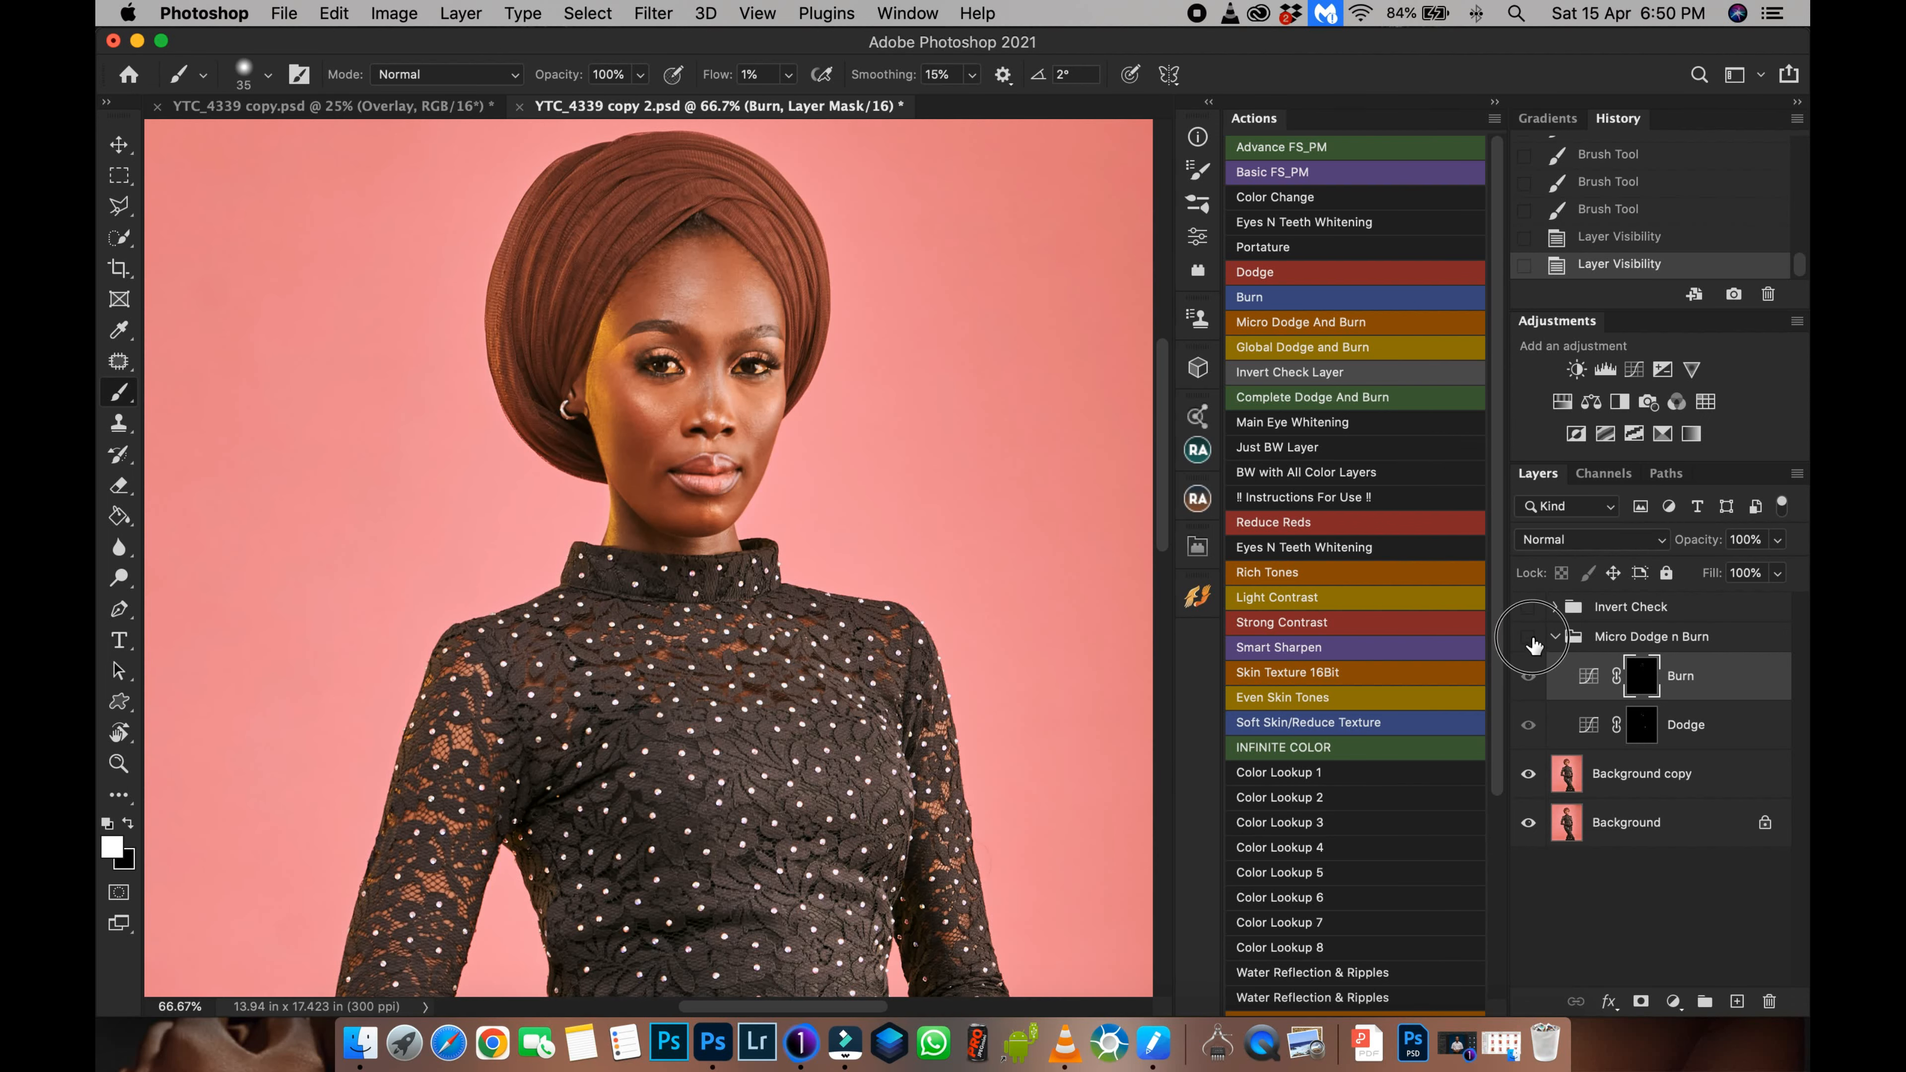
left_click(1528, 637)
left_click(1529, 638)
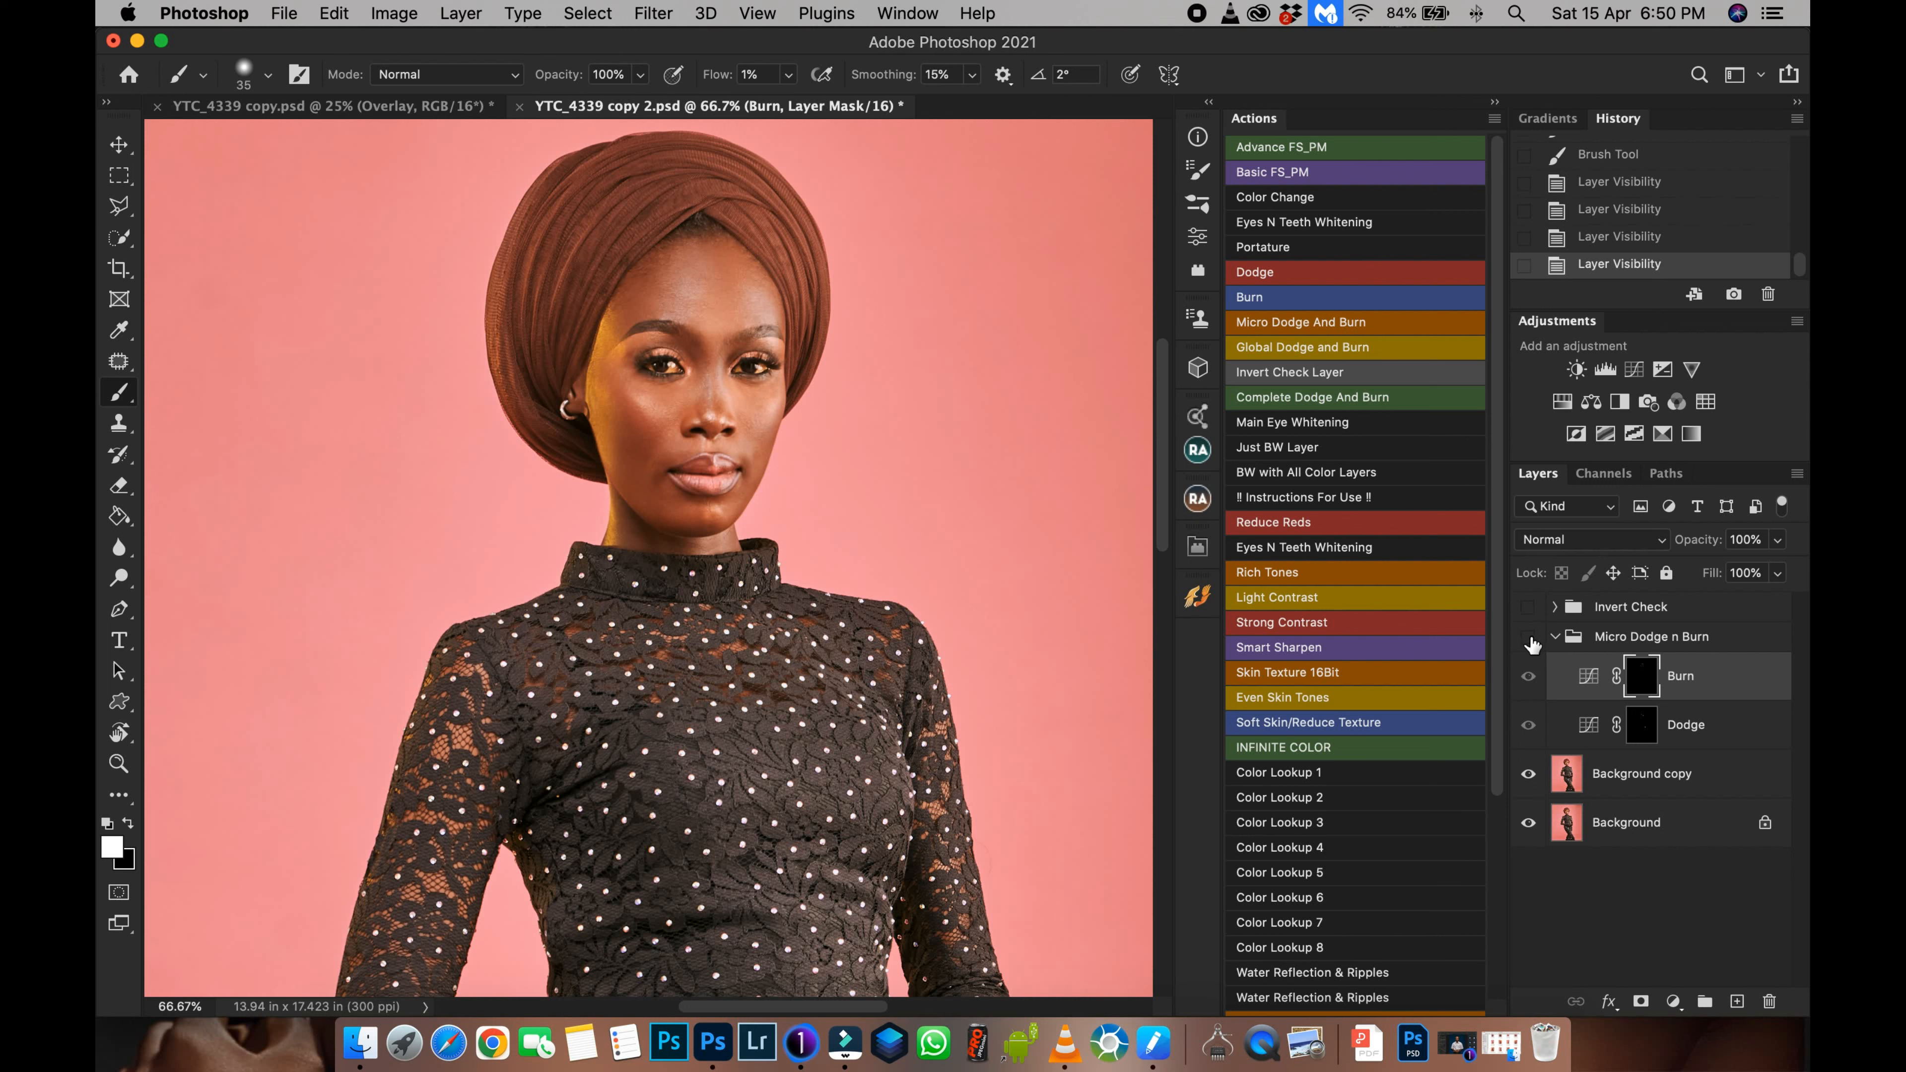
left_click(1529, 638)
left_click(1535, 641)
Step: Examine the facial skin close up at 200% with the Micro Dodge n Burn group switched off and on
key("super+plus")
key("super+plus")
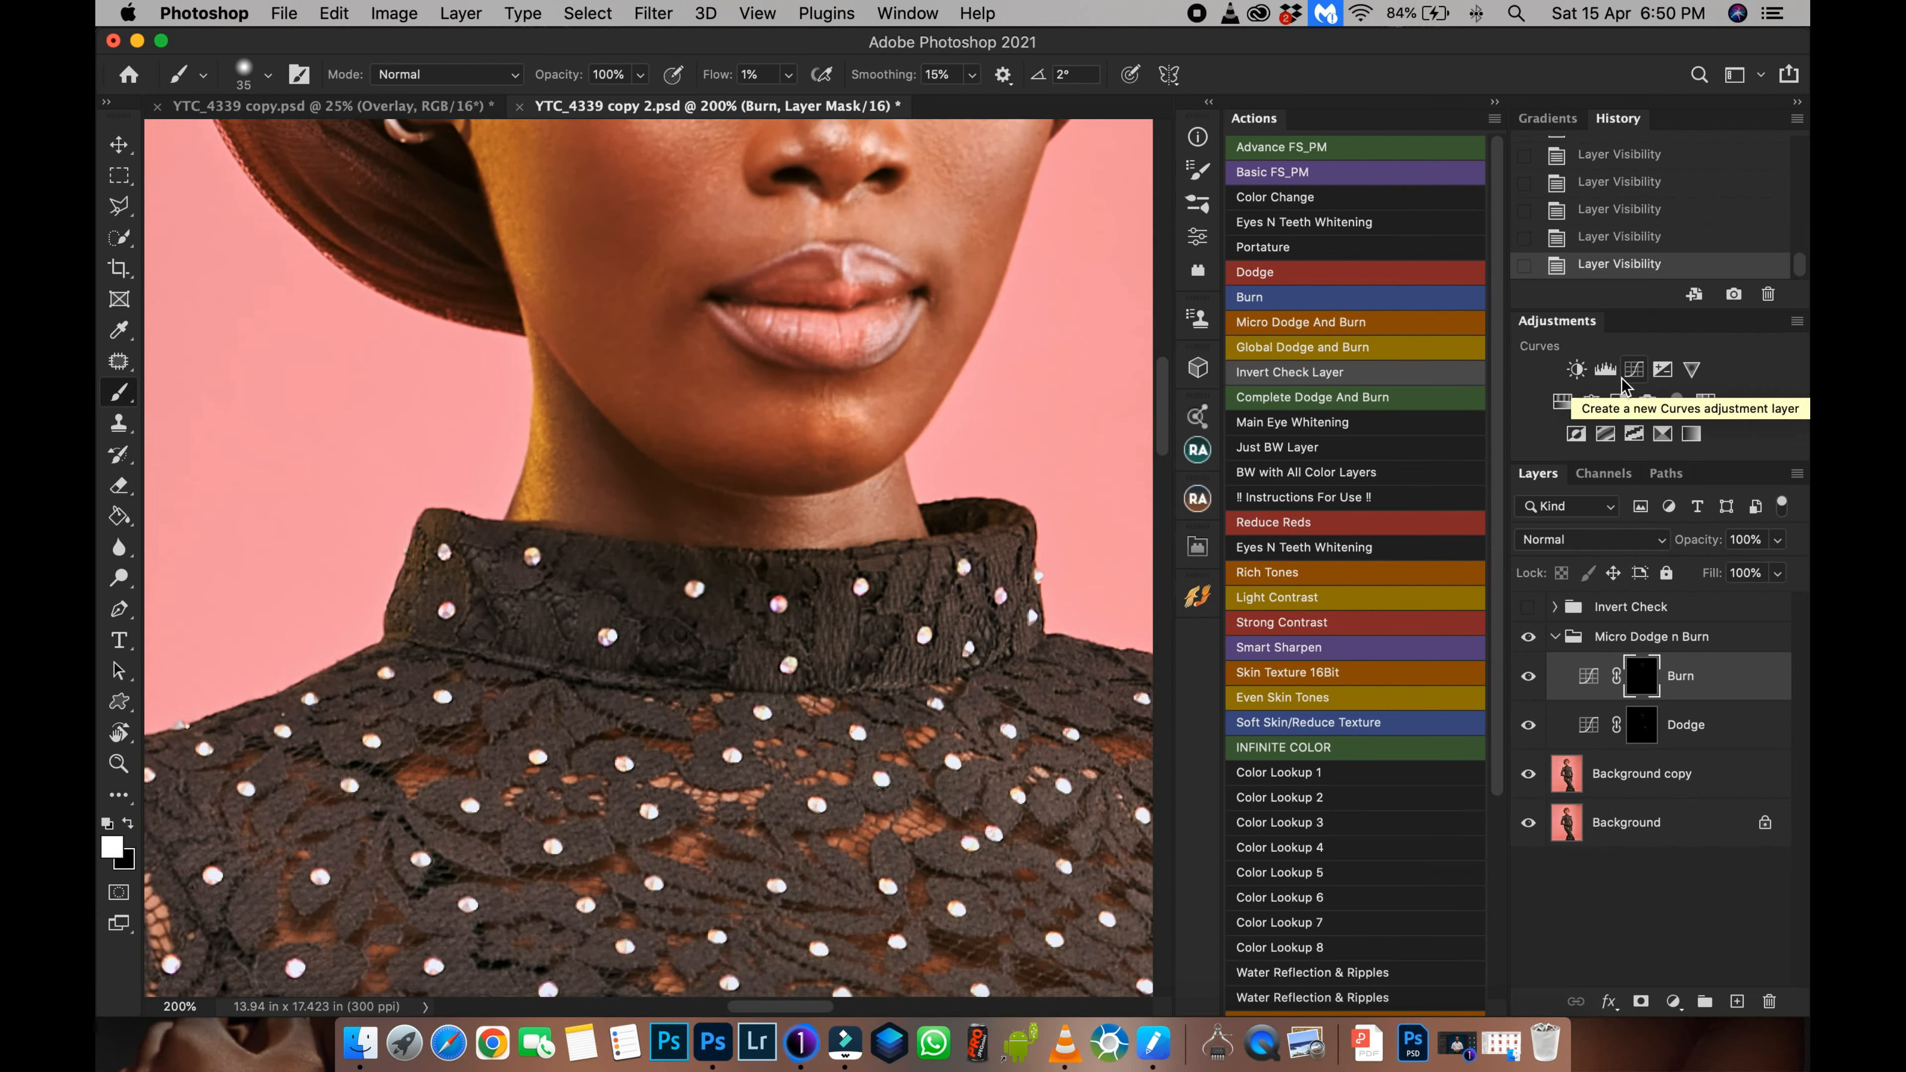
scroll(966, 480, "up", 10)
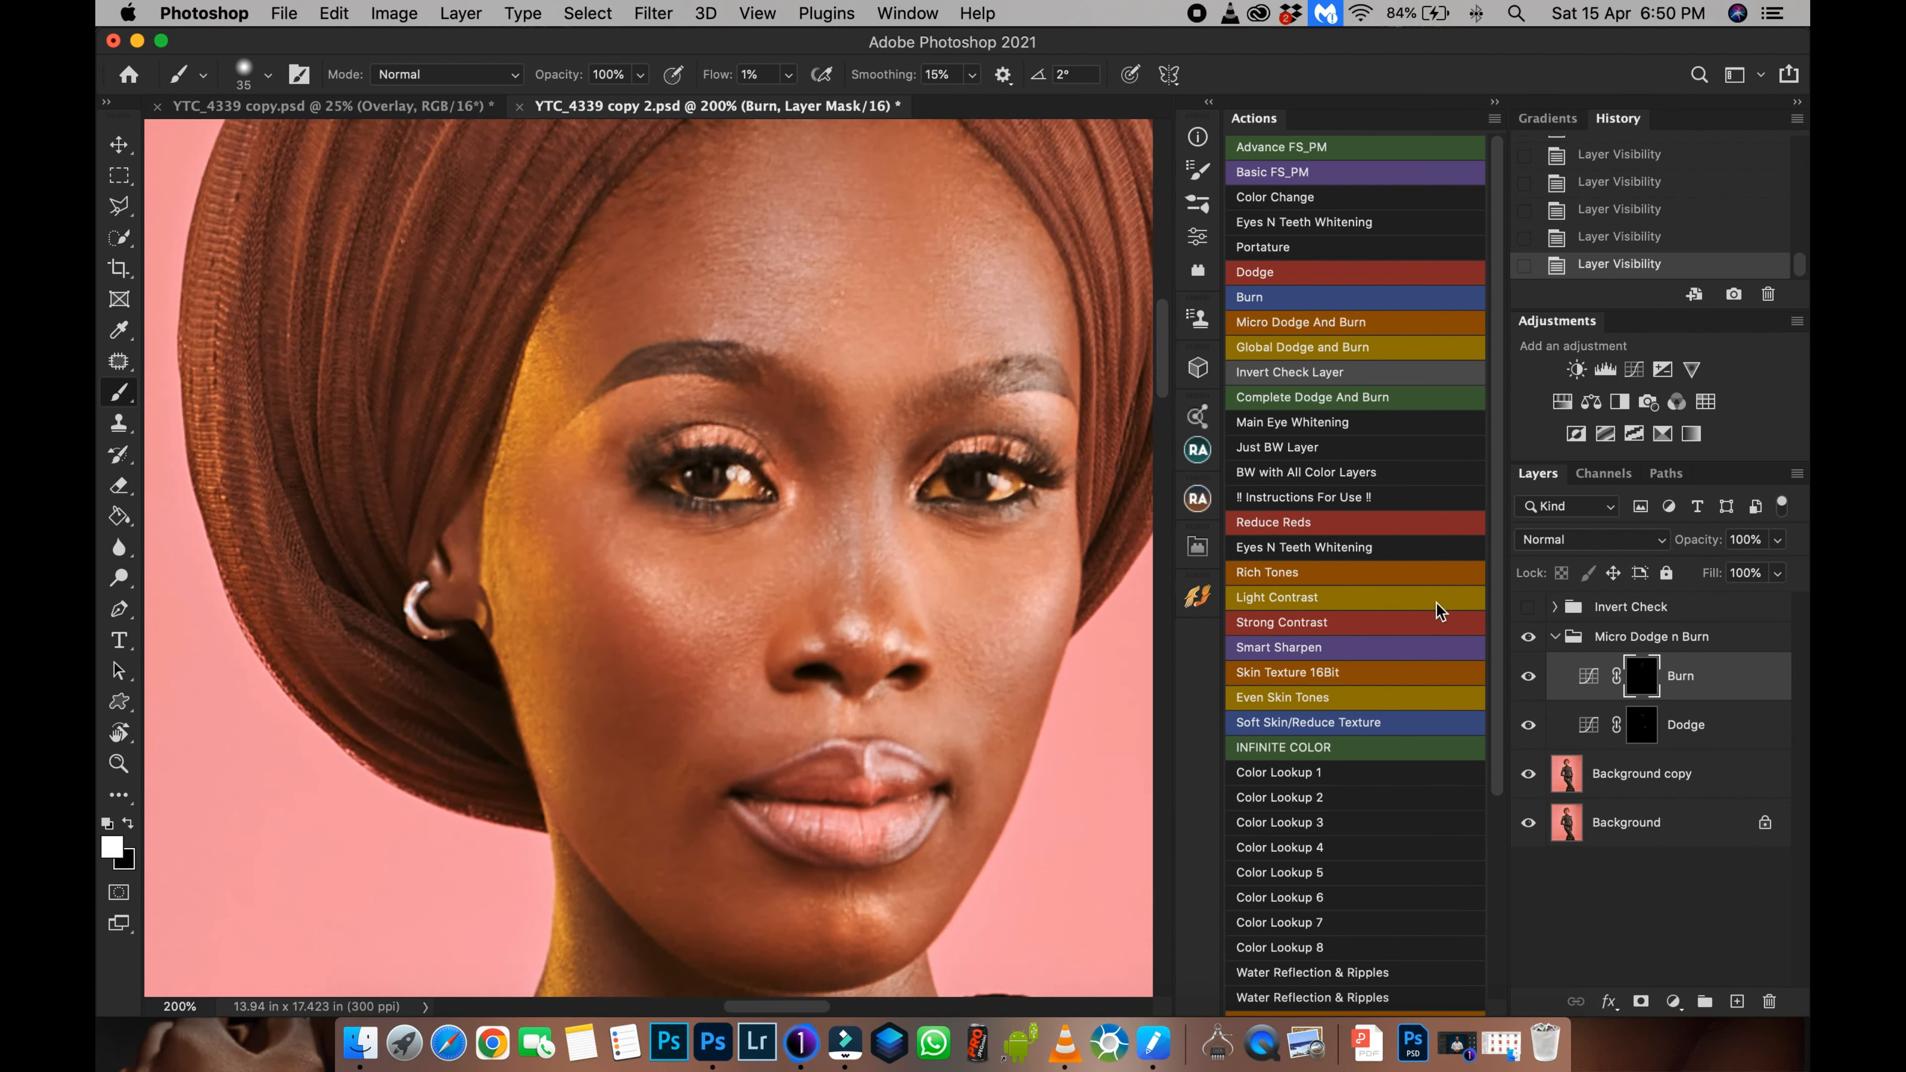
left_click(1529, 642)
left_click(1532, 640)
left_click(1535, 640)
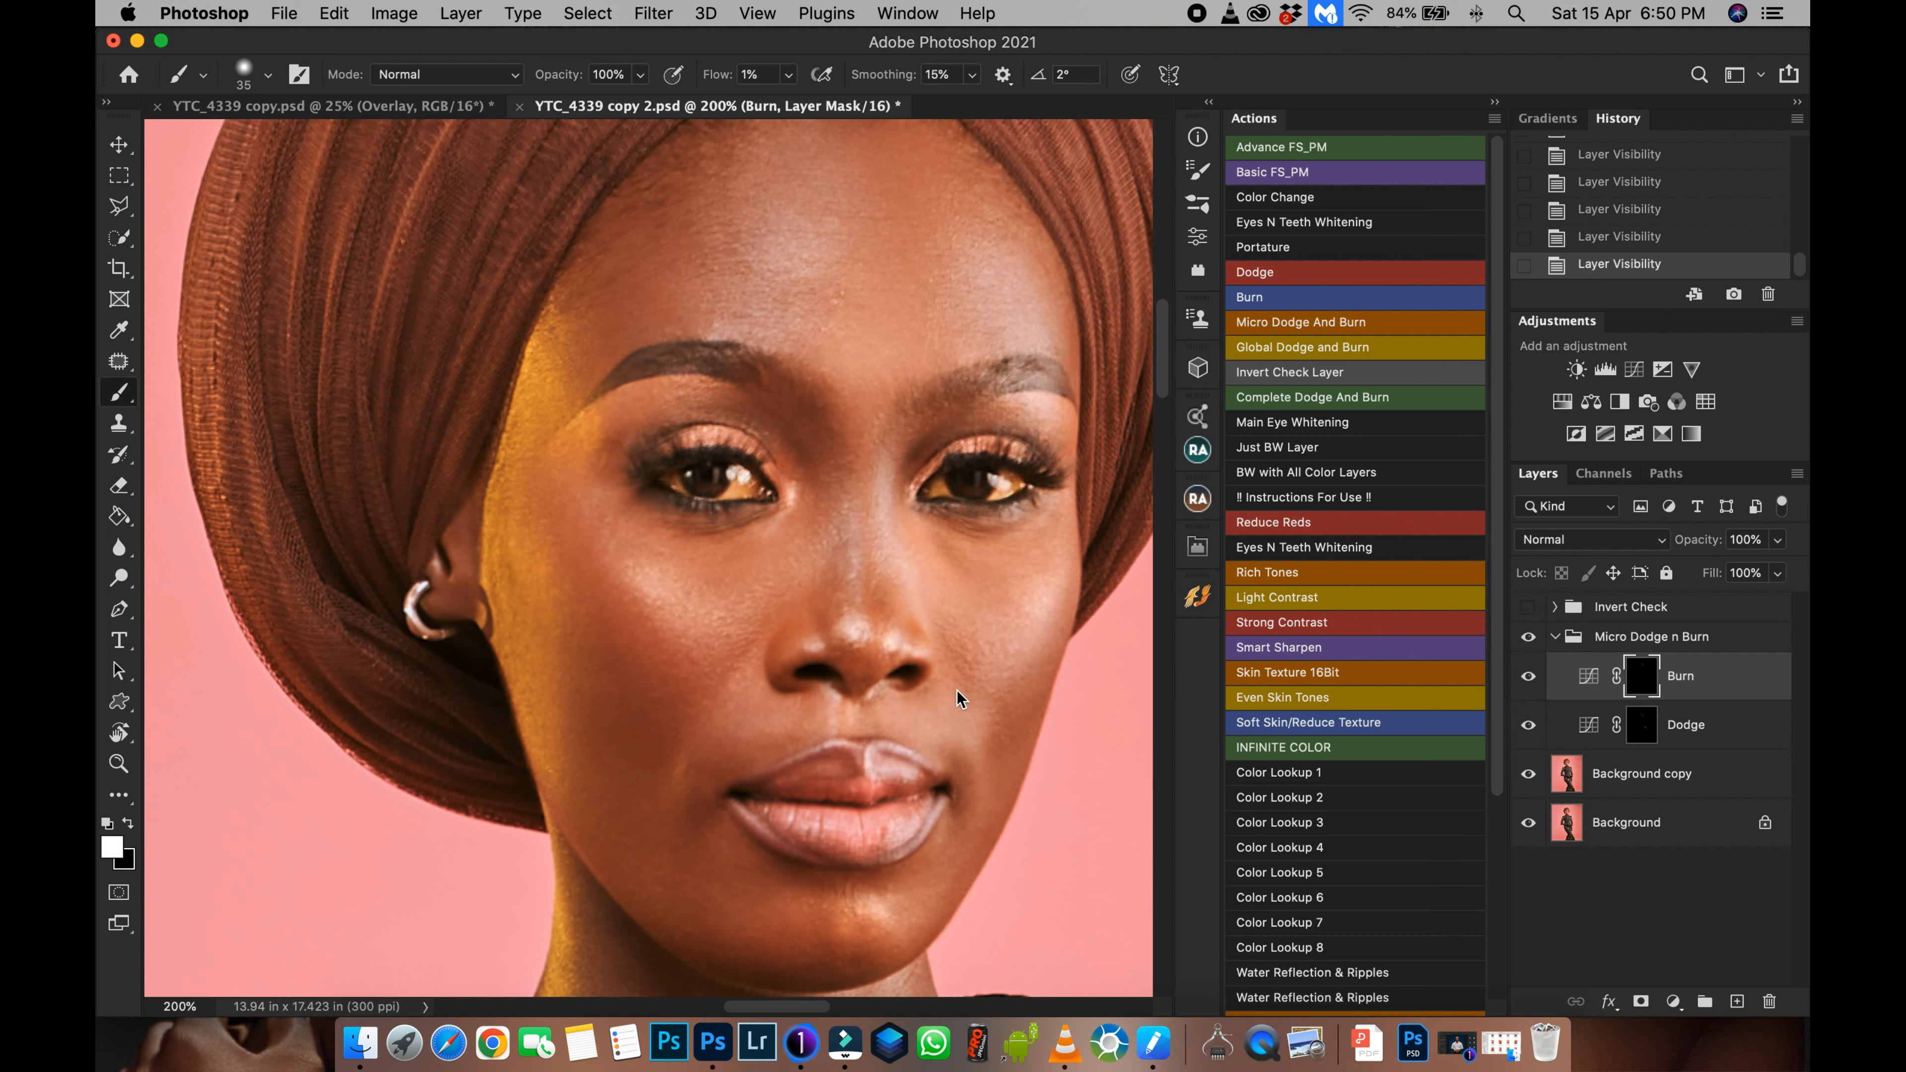
left_click(1529, 640)
left_click(1531, 640)
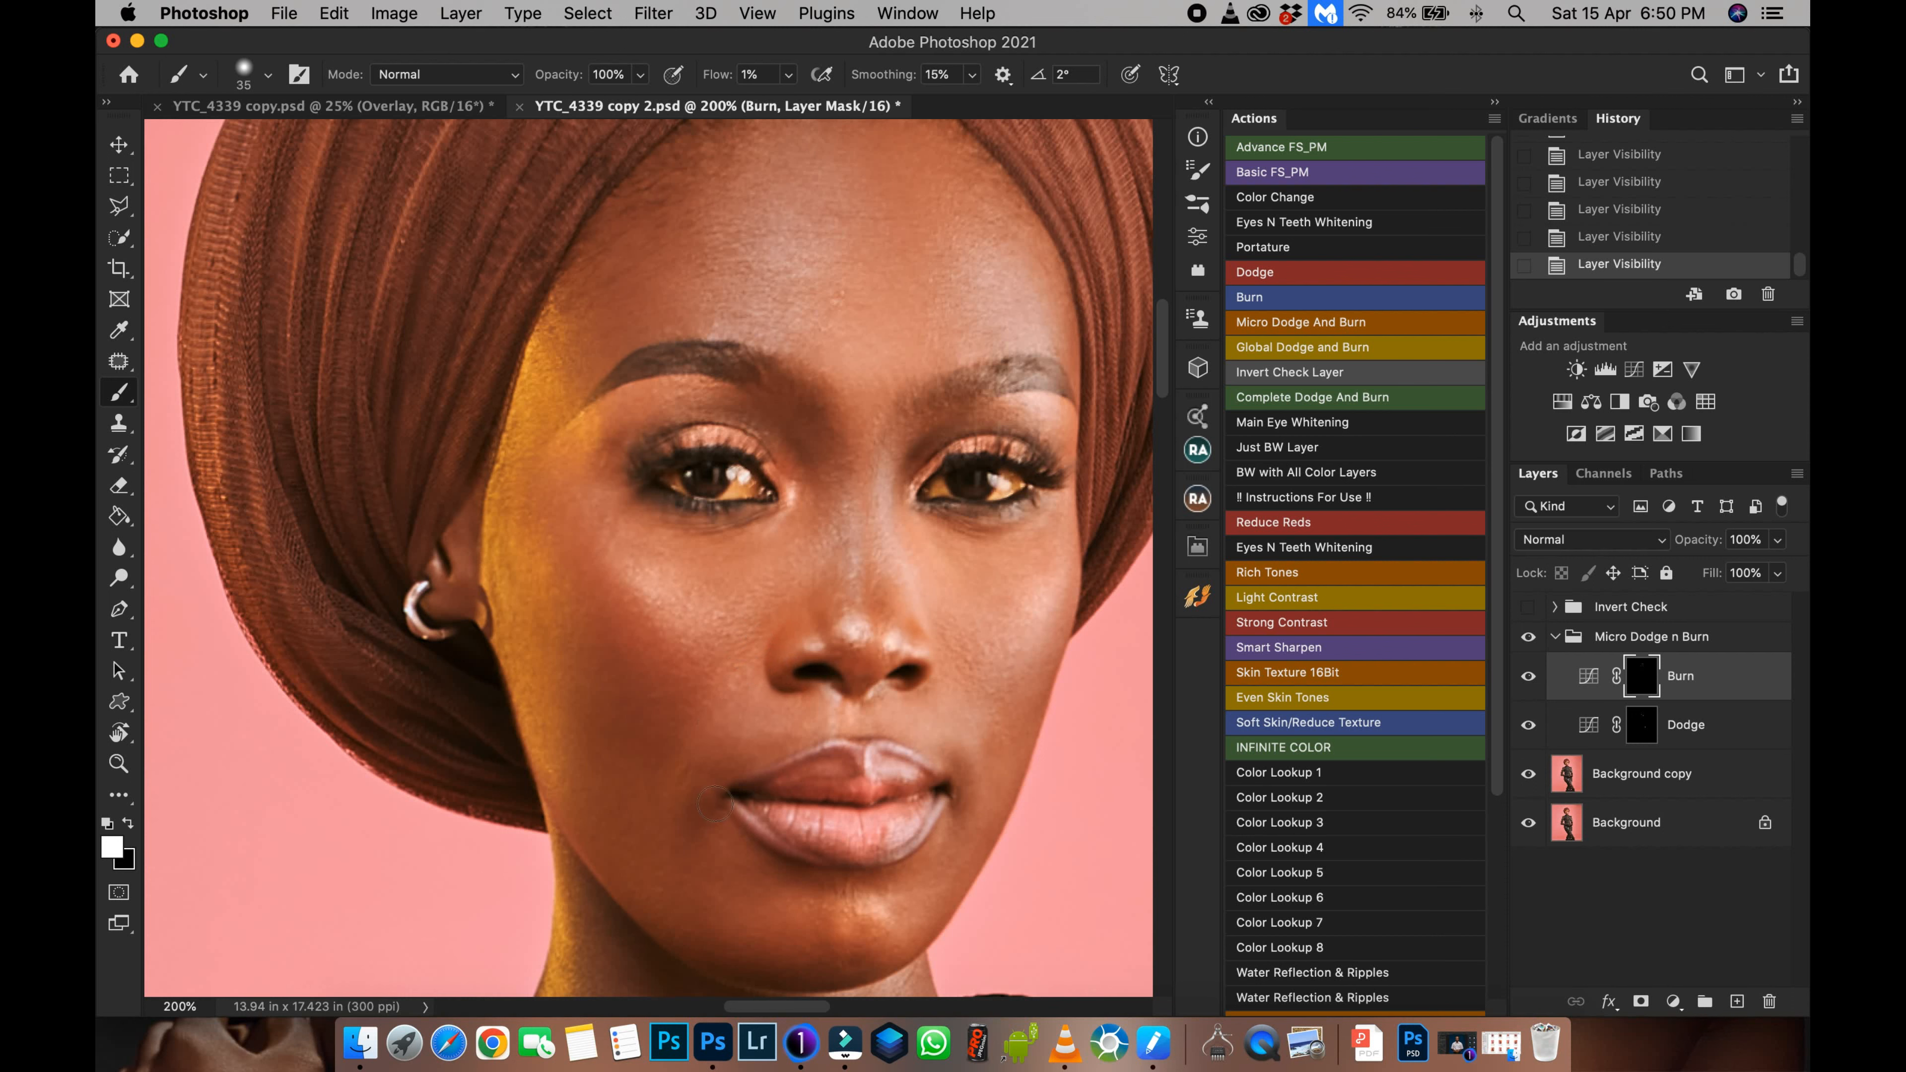
left_click(1530, 638)
left_click(1530, 639)
left_click(1531, 639)
left_click(1530, 640)
Step: Collapse the Micro Dodge n Burn group and stamp all visible layers into a new layer above it
key("super+minus")
key("super+minus")
key("super+minus")
key("super+minus")
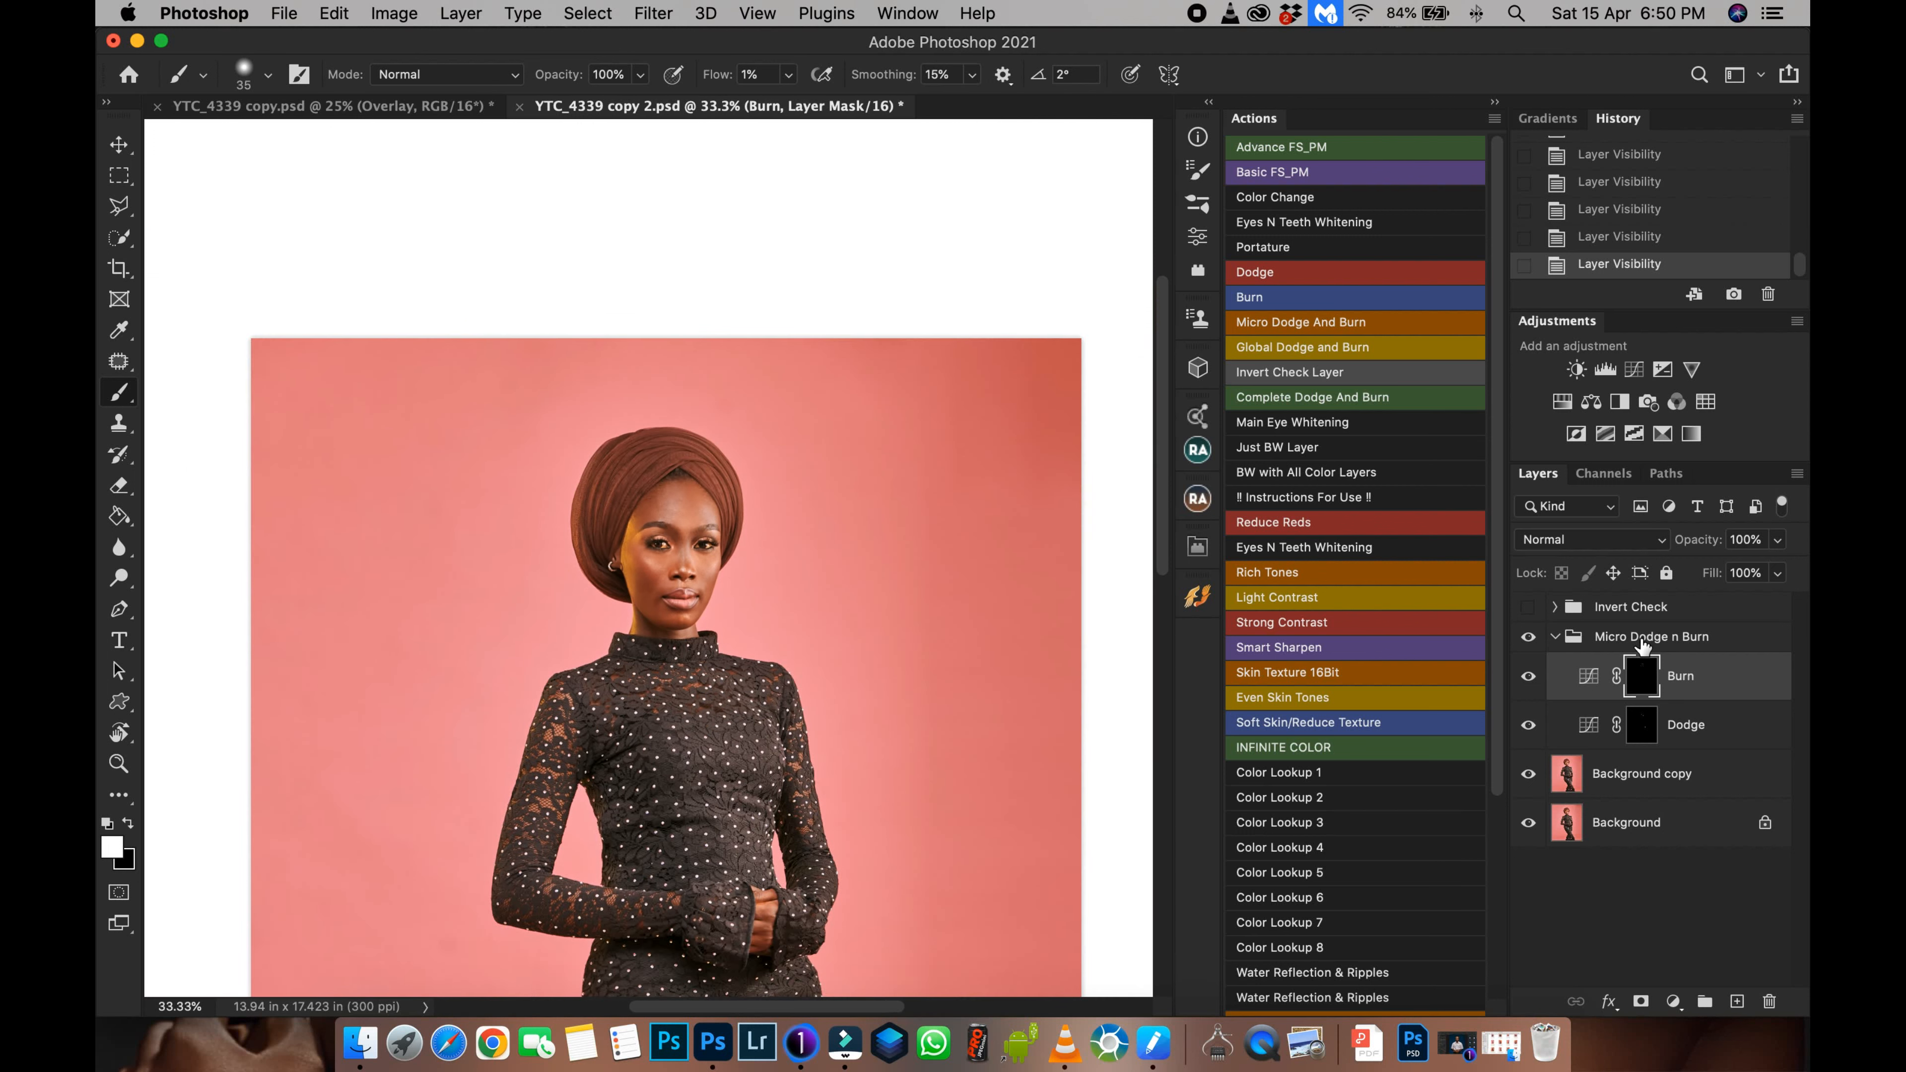
left_click(1554, 637)
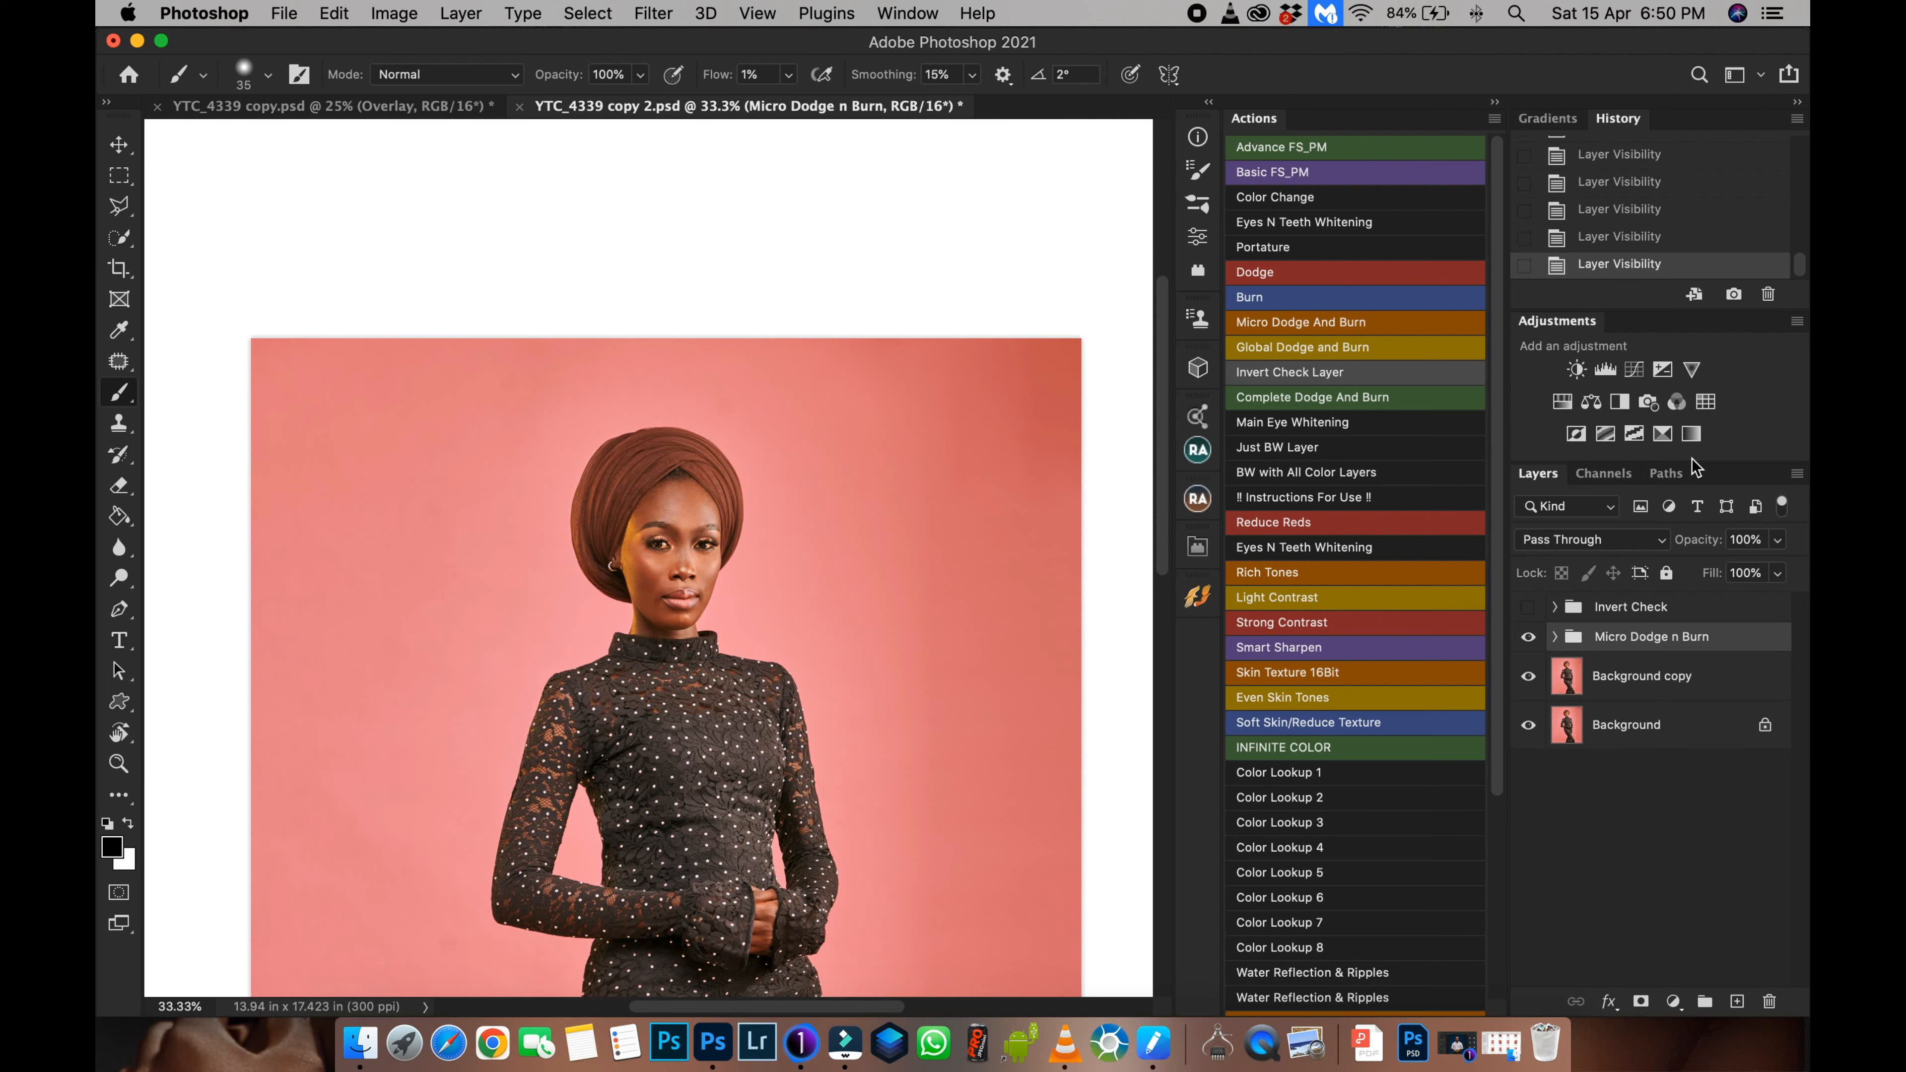
key("super+alt+shift+e")
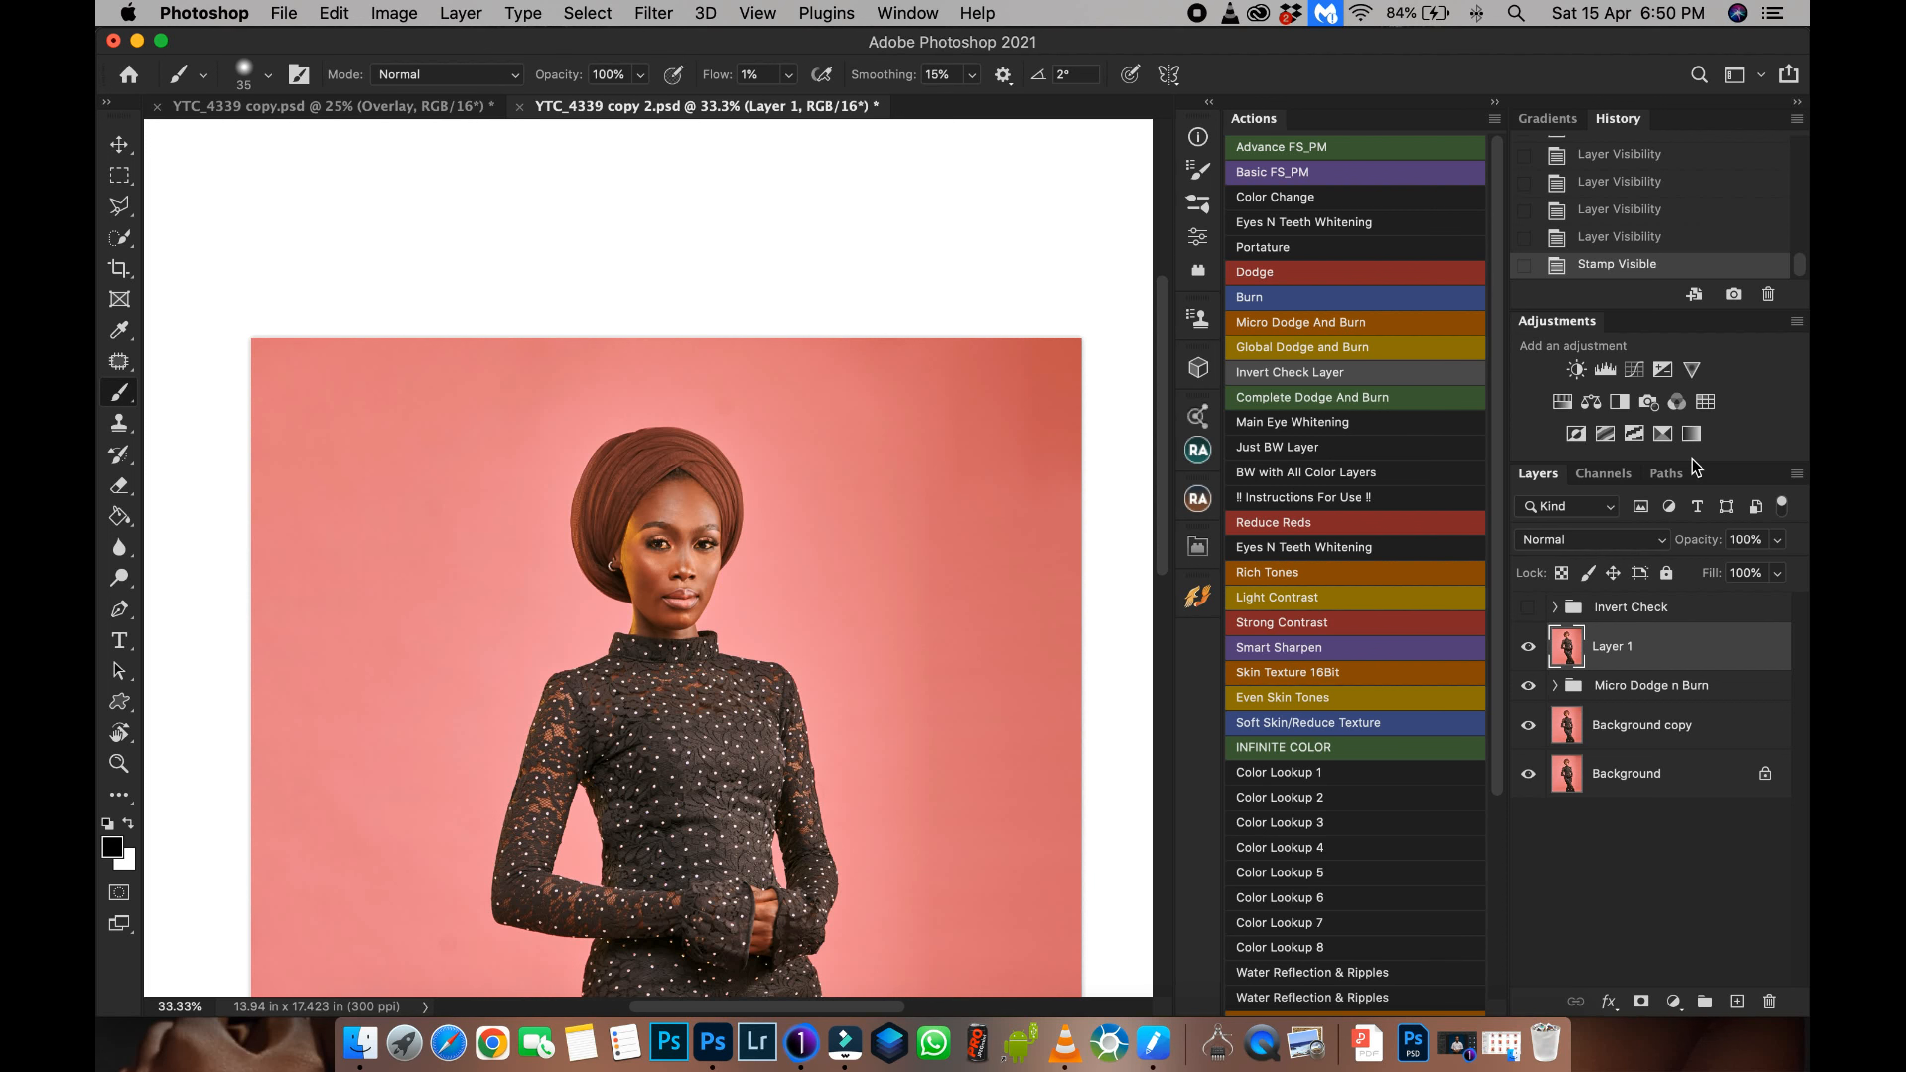
key("super+minus")
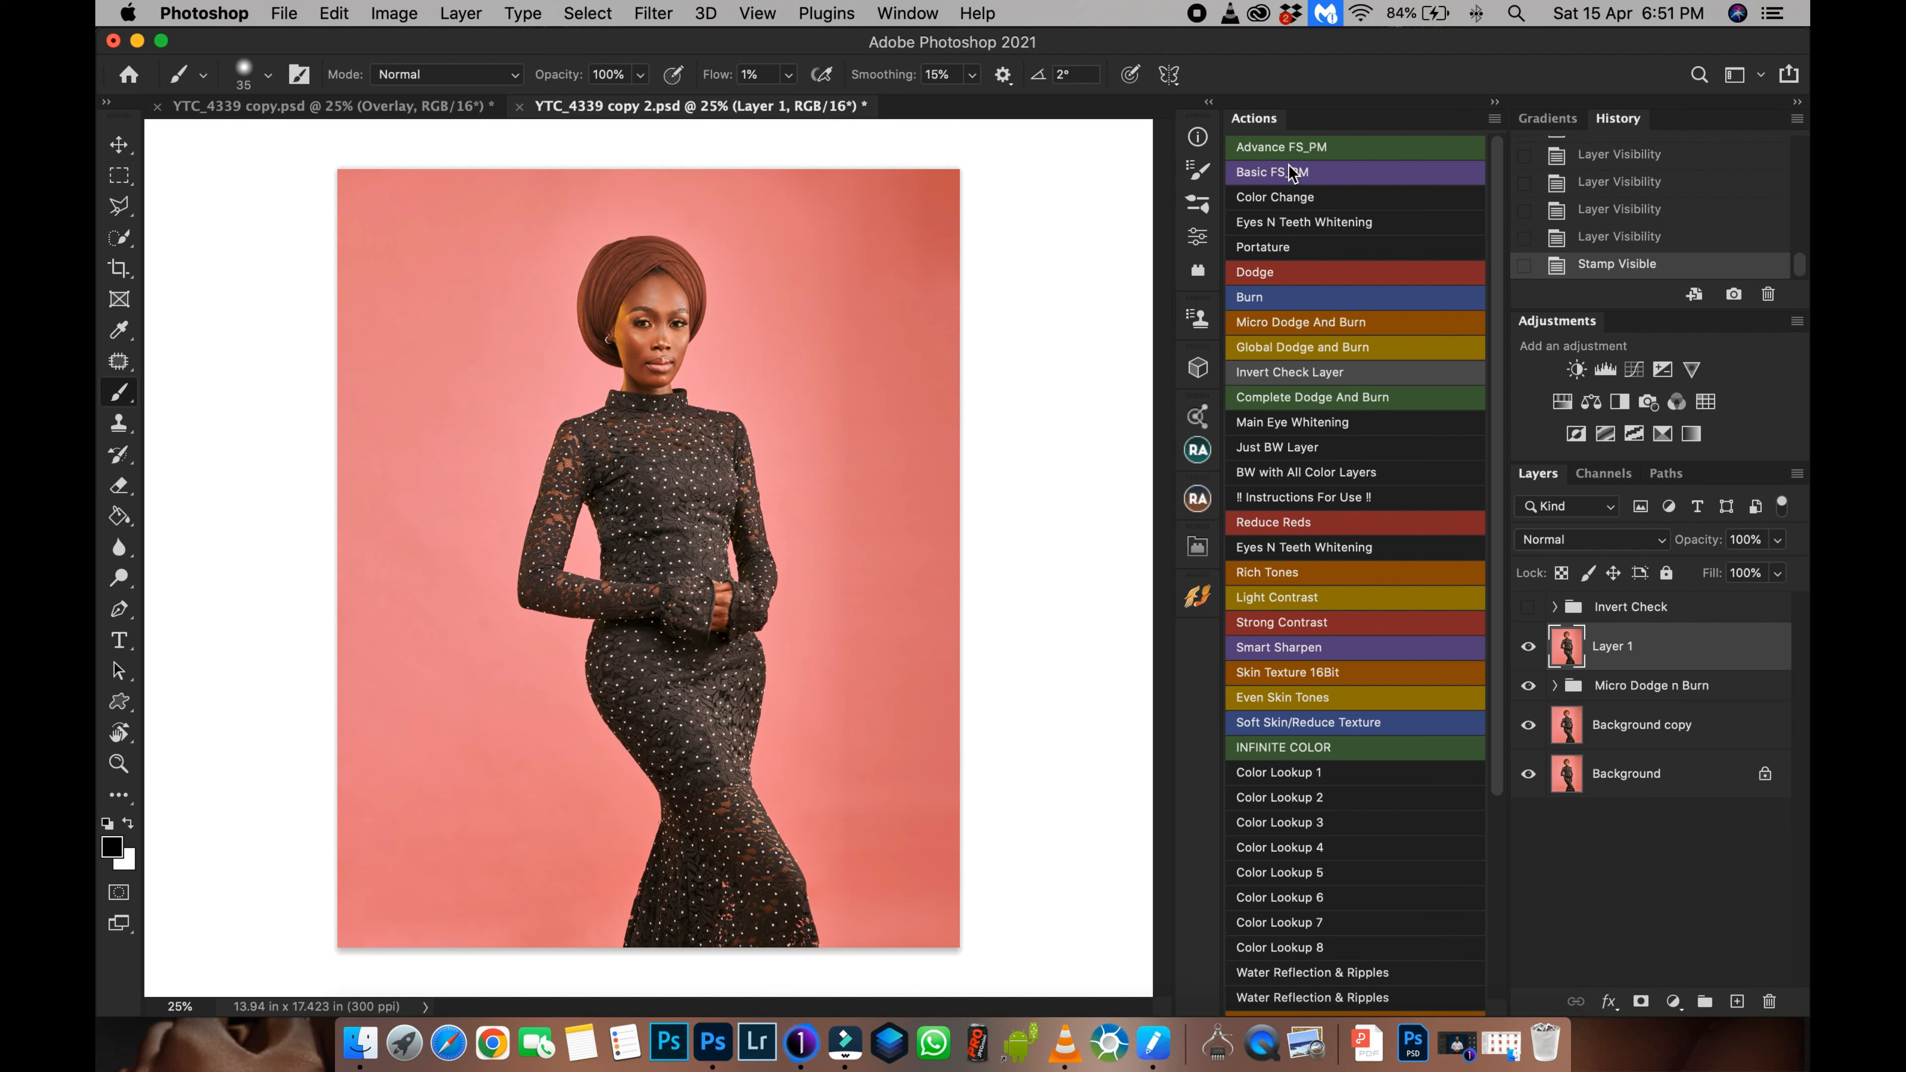
Step: Run the Advance FS_PM frequency separation action on the stamped layer, accepting a Gaussian Blur radius of 14 pixels for the low frequency
left_click(1246, 147)
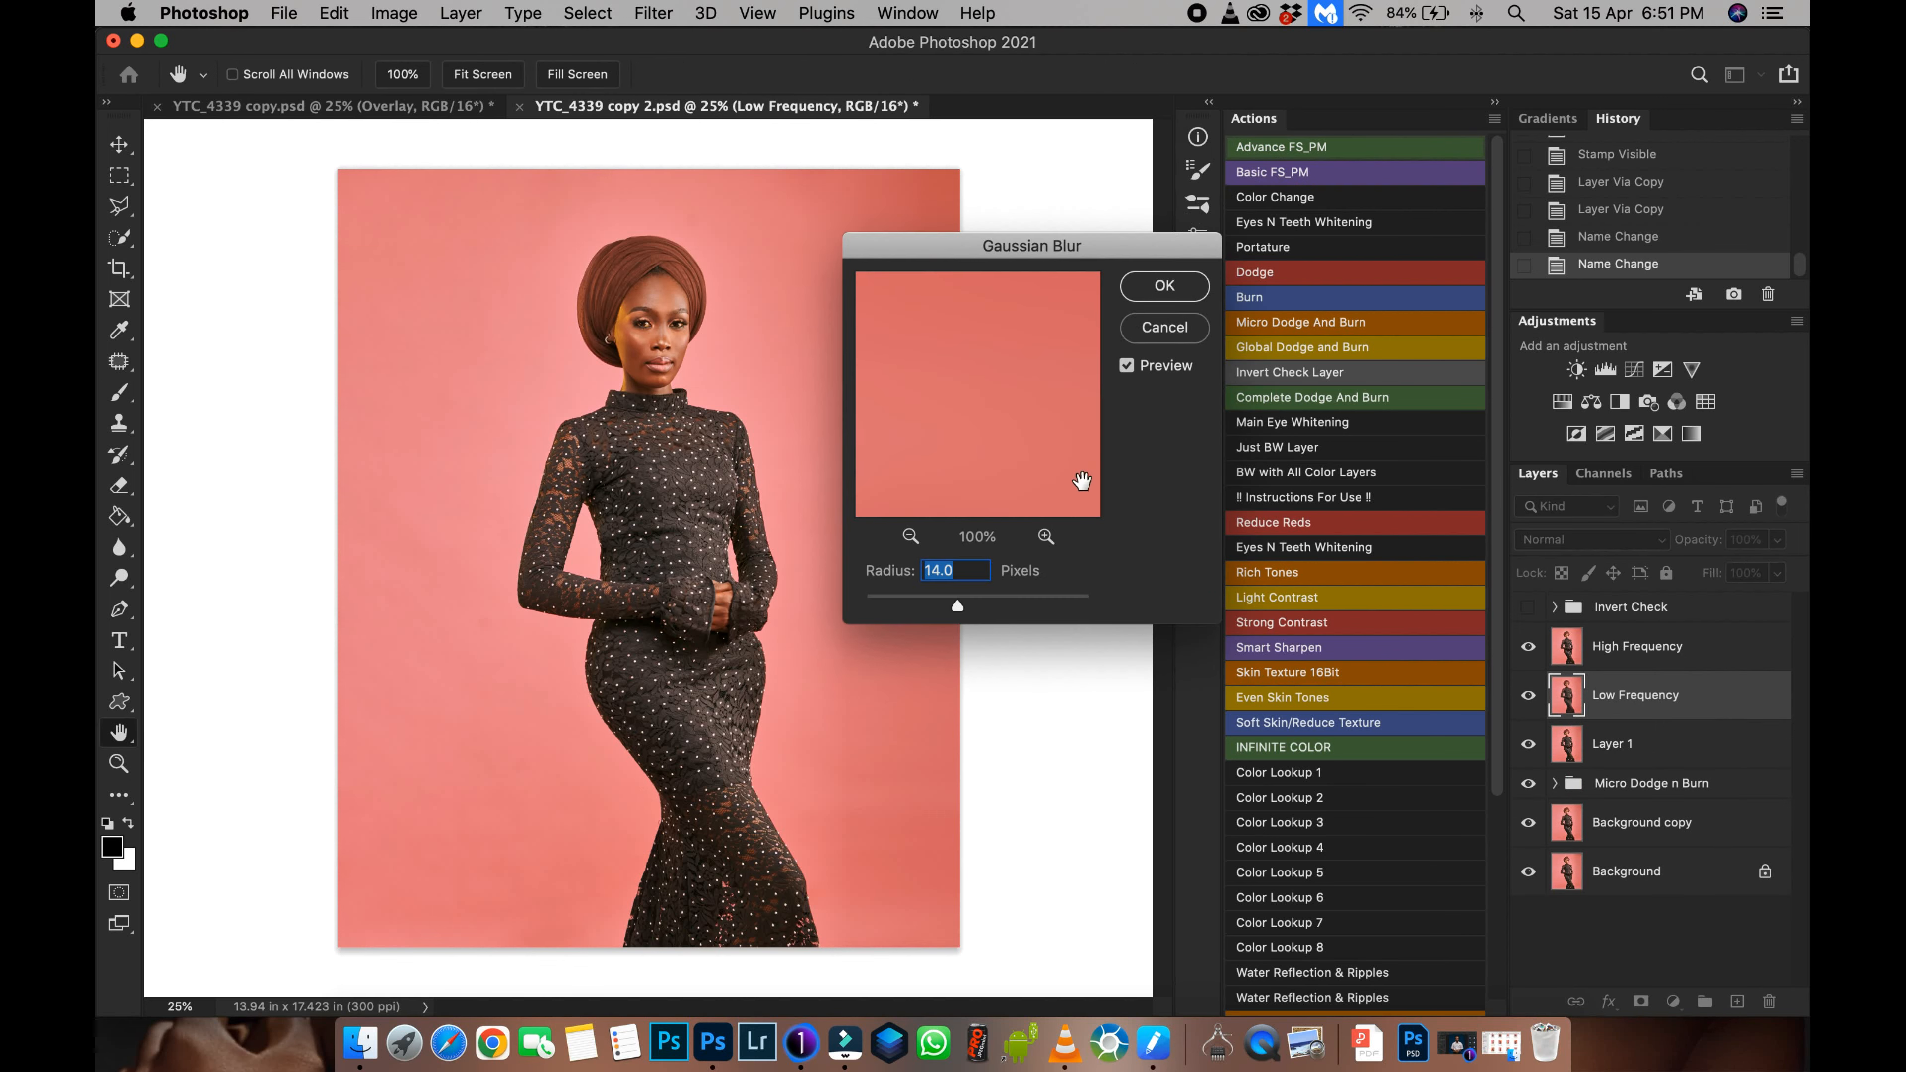
key("super+equal")
key("super+equal")
key("super+equal")
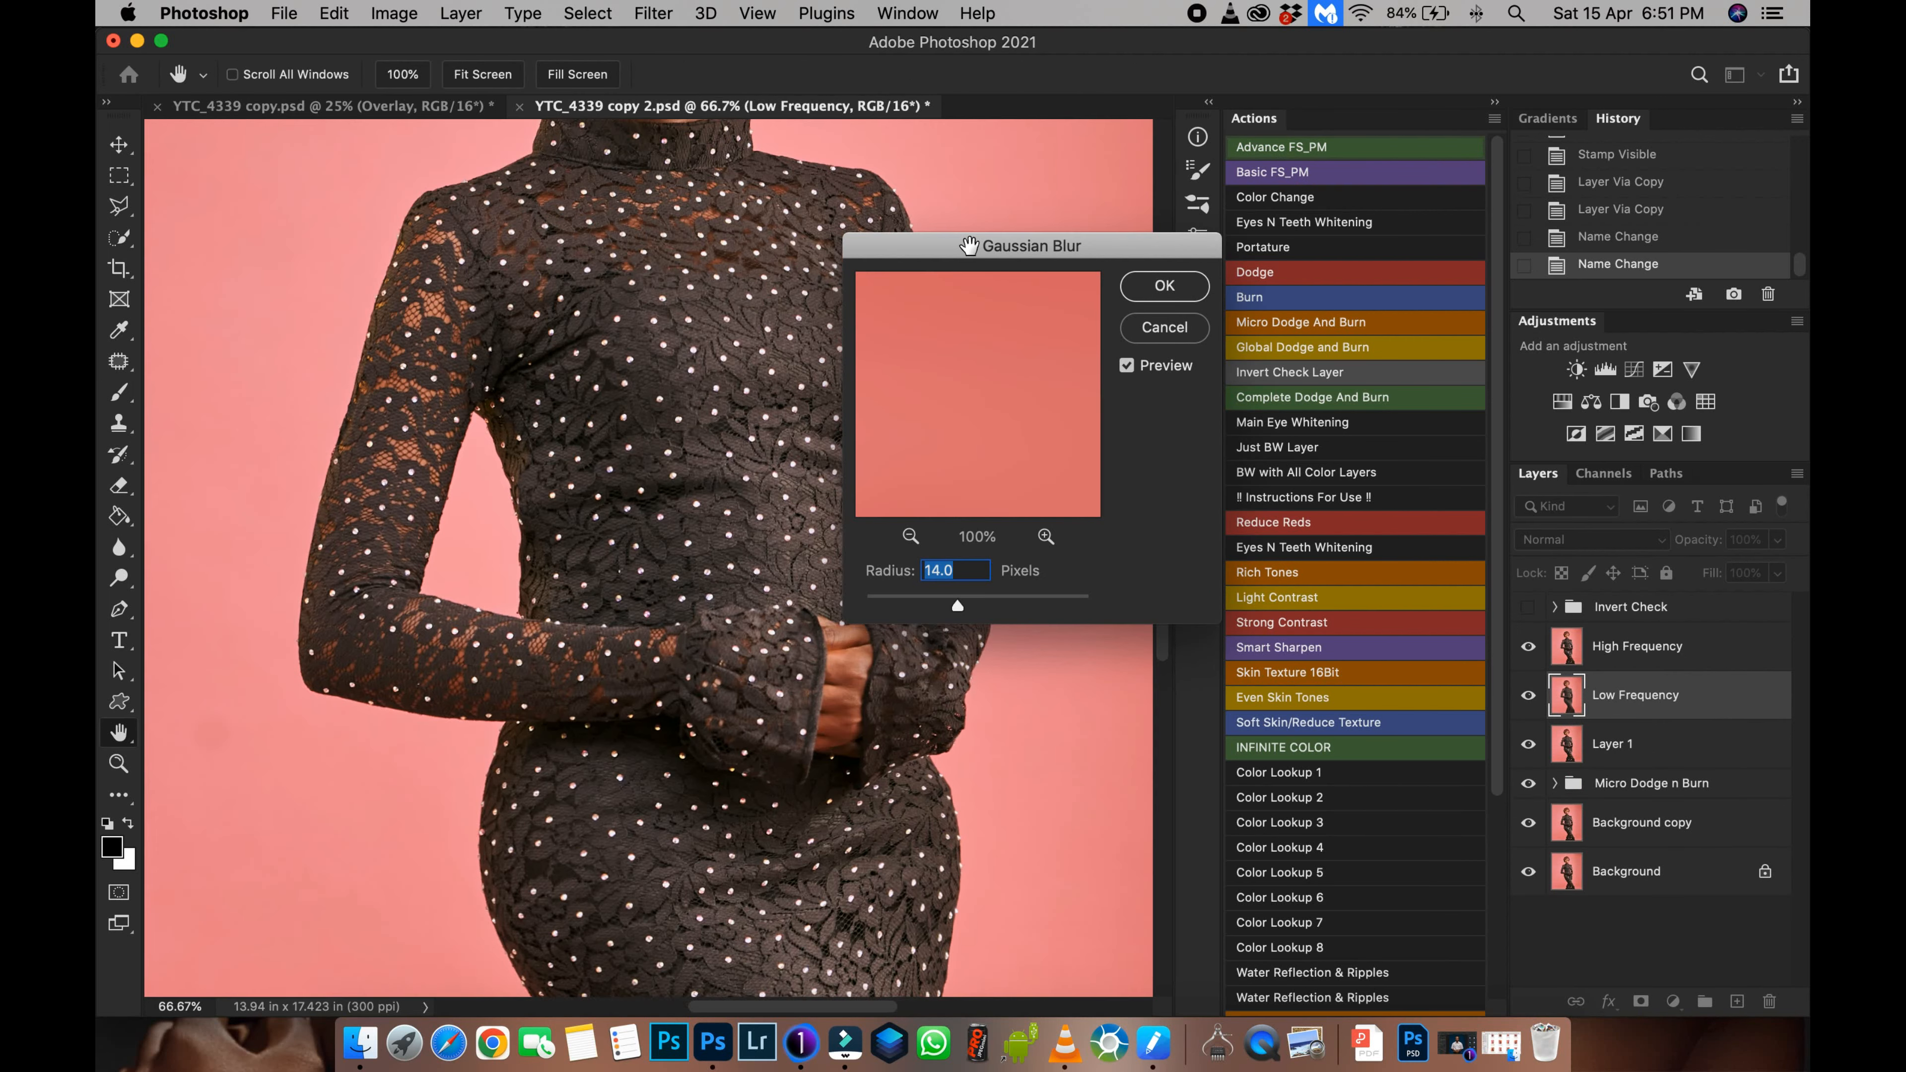
left_click_drag(704, 410, 709, 609)
left_click_drag(727, 338, 731, 592)
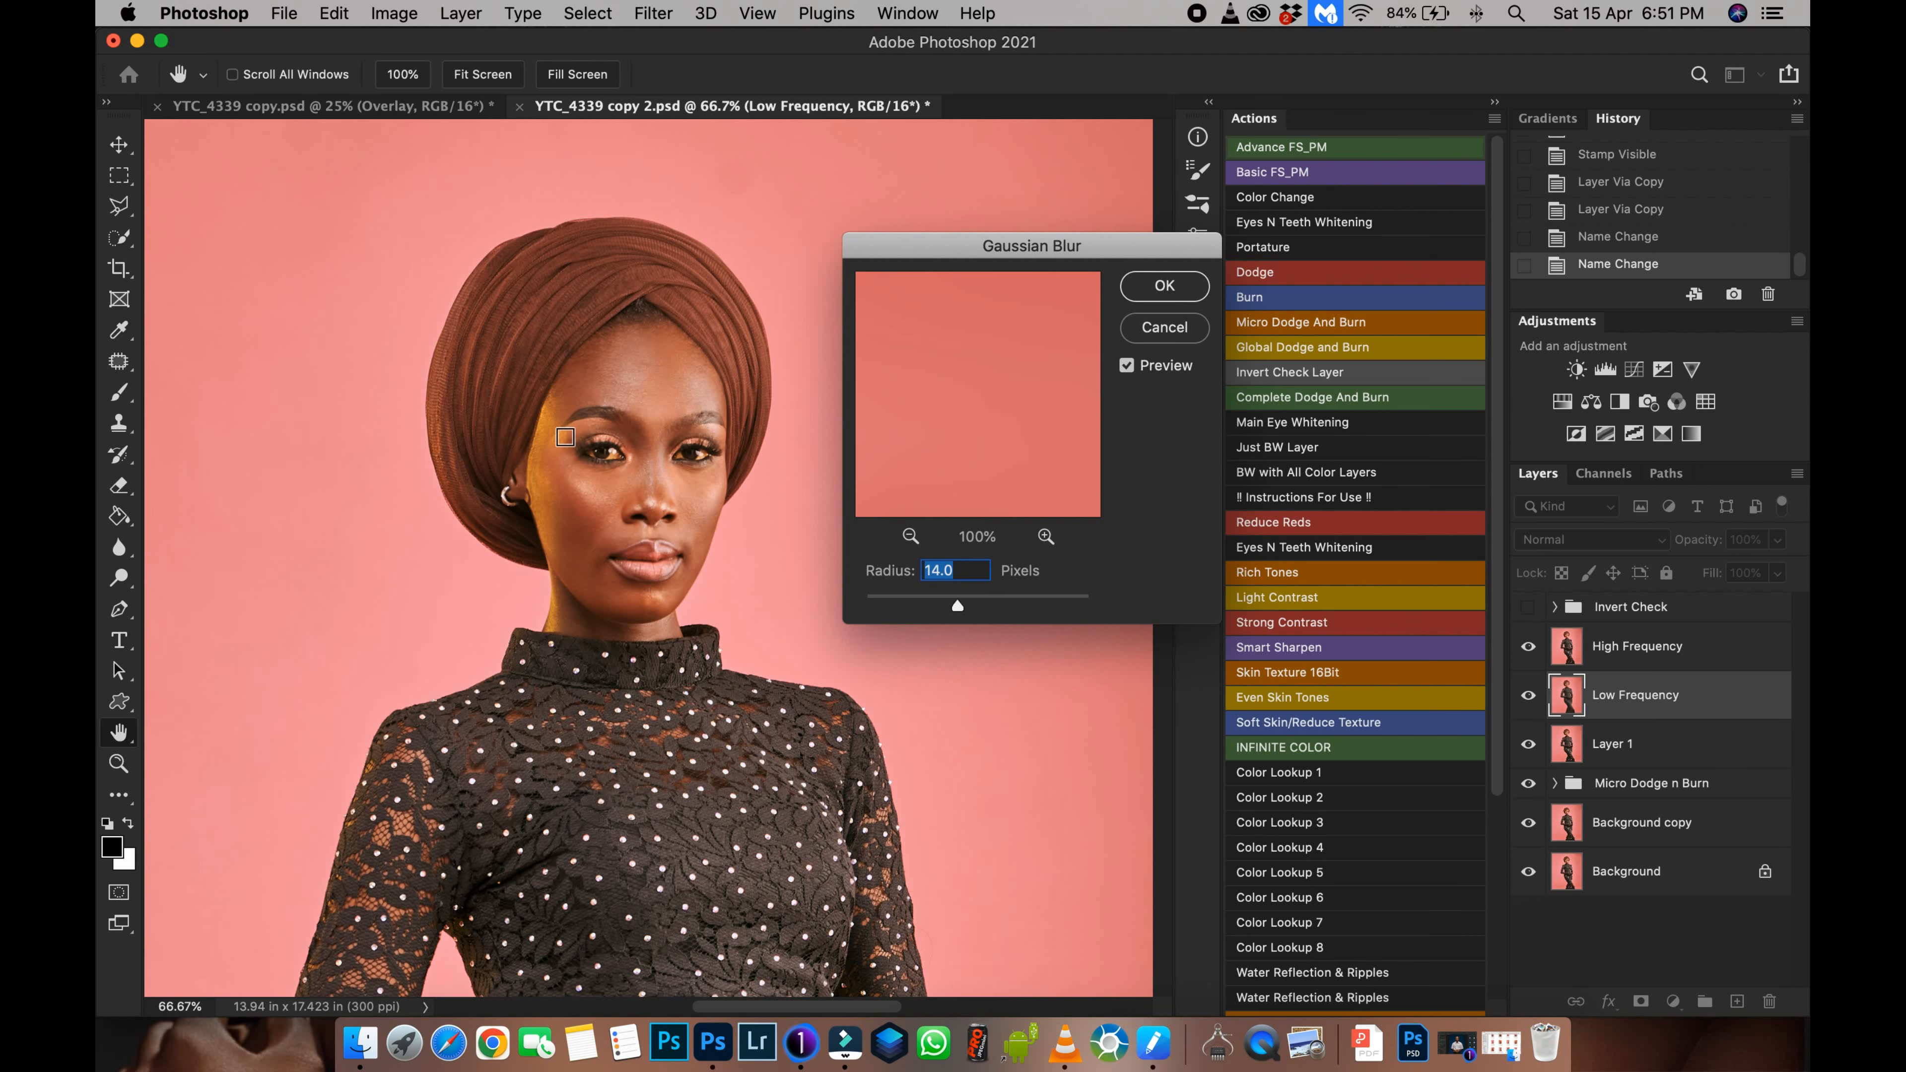
key("super+minus")
key("super+minus")
key("super+equal")
key("super+equal")
key("super+equal")
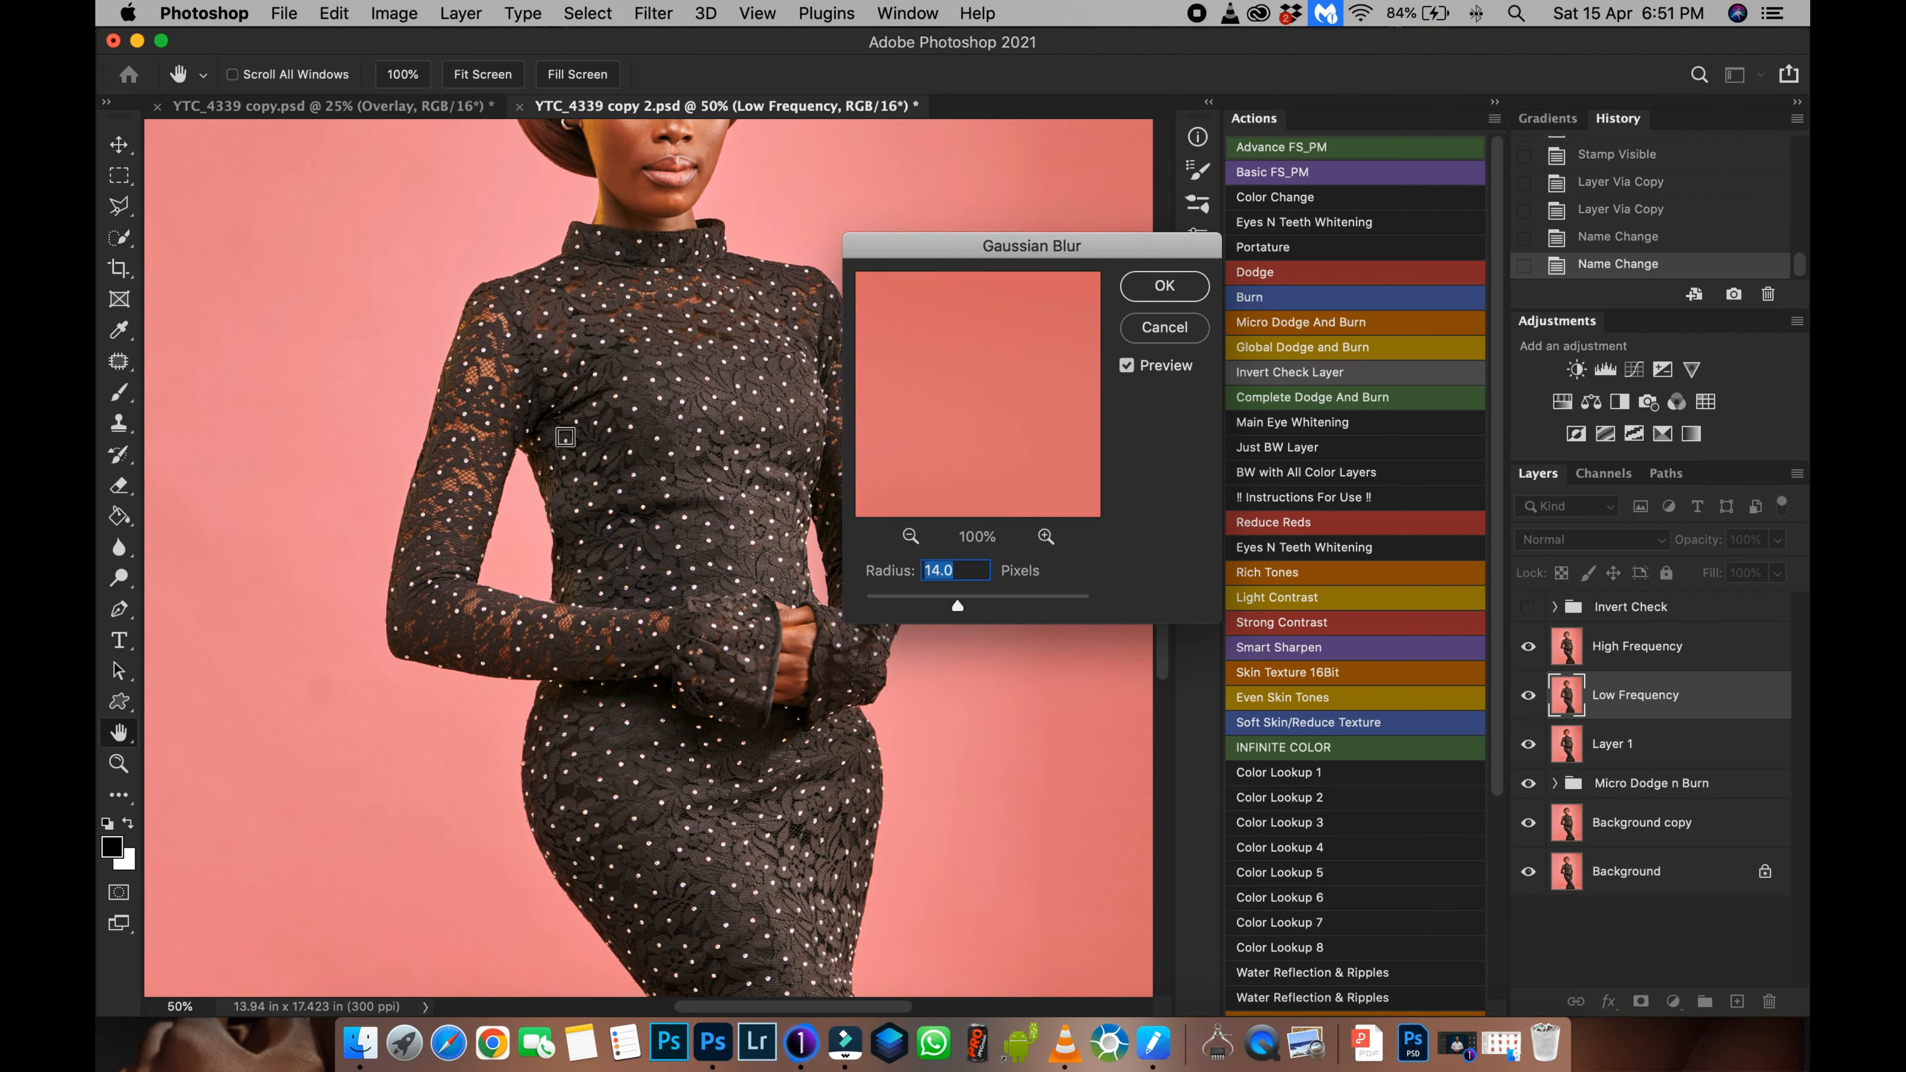
key("super+equal")
key("super+minus")
key("Return")
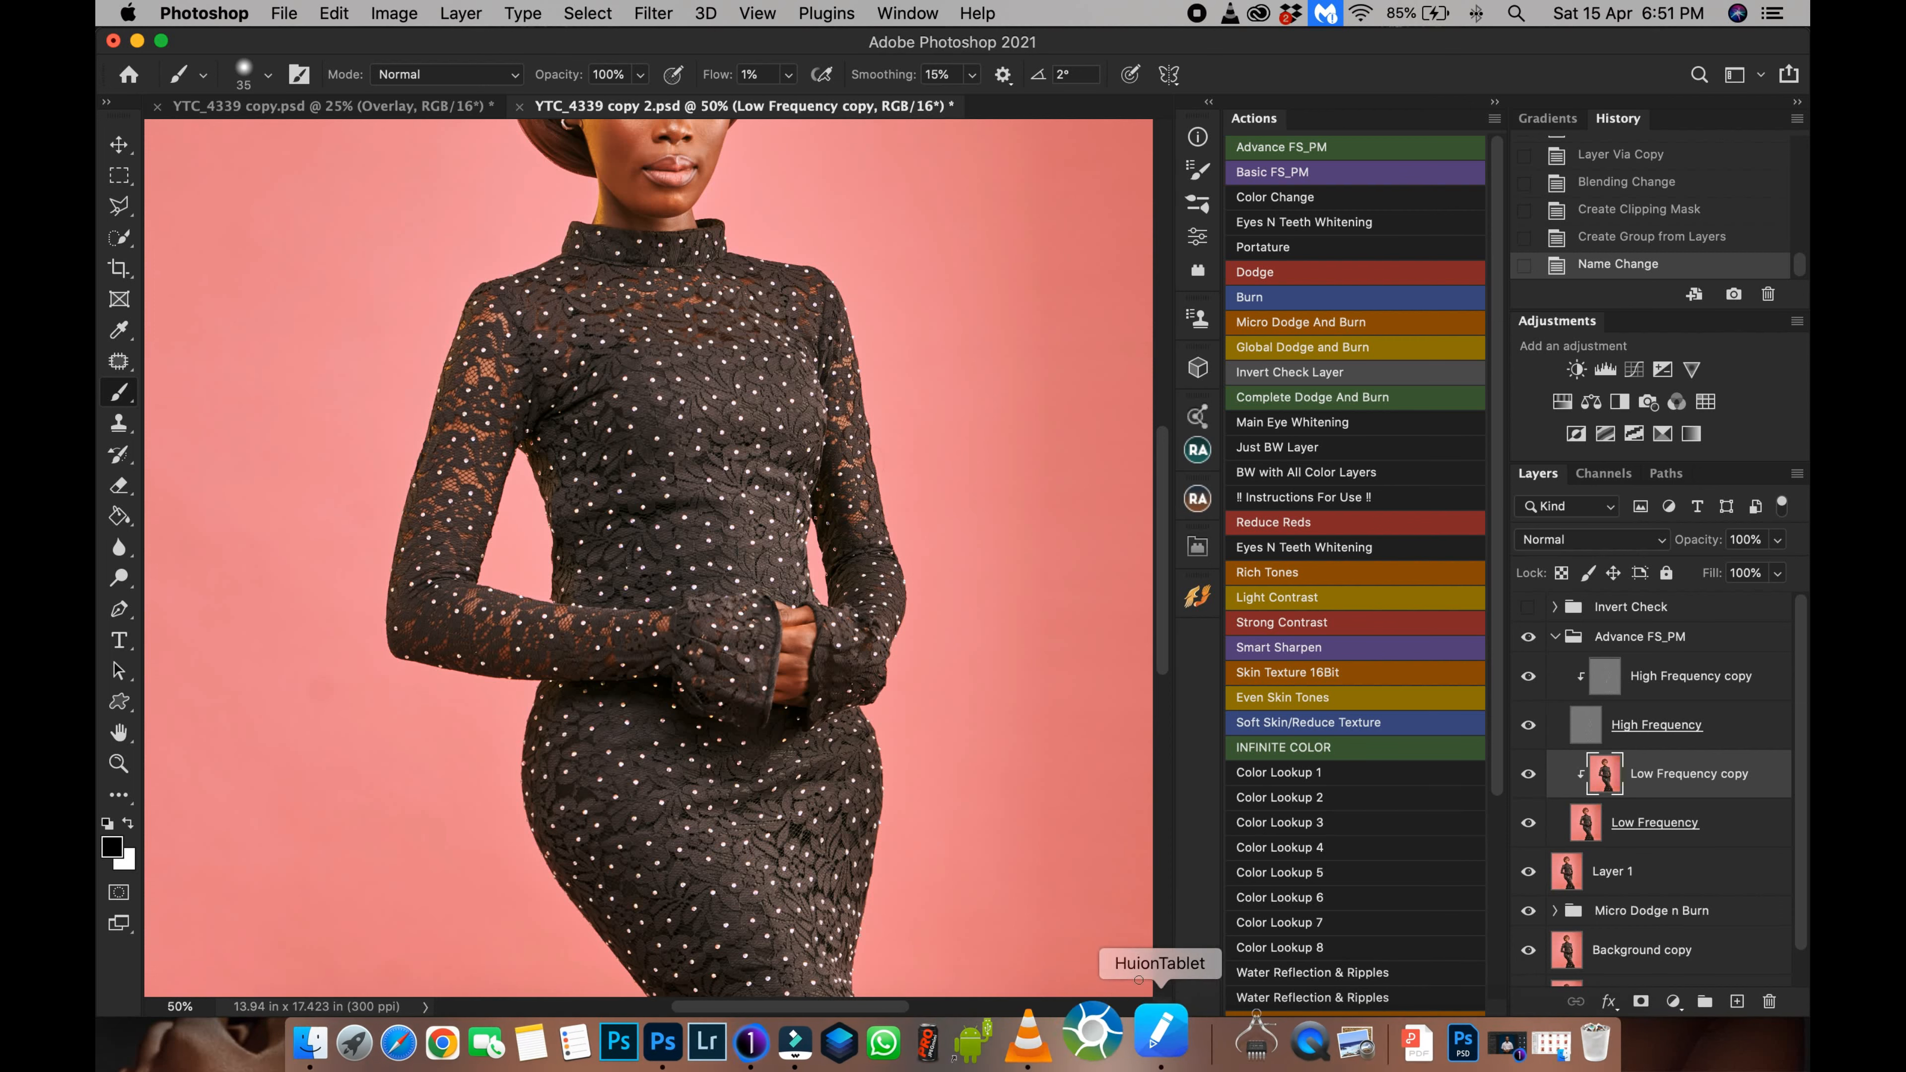
Step: Switch to the Mixer Brush Tool for blending the facial skin on the Low Frequency copy layer
scroll(676, 546, "up", 5)
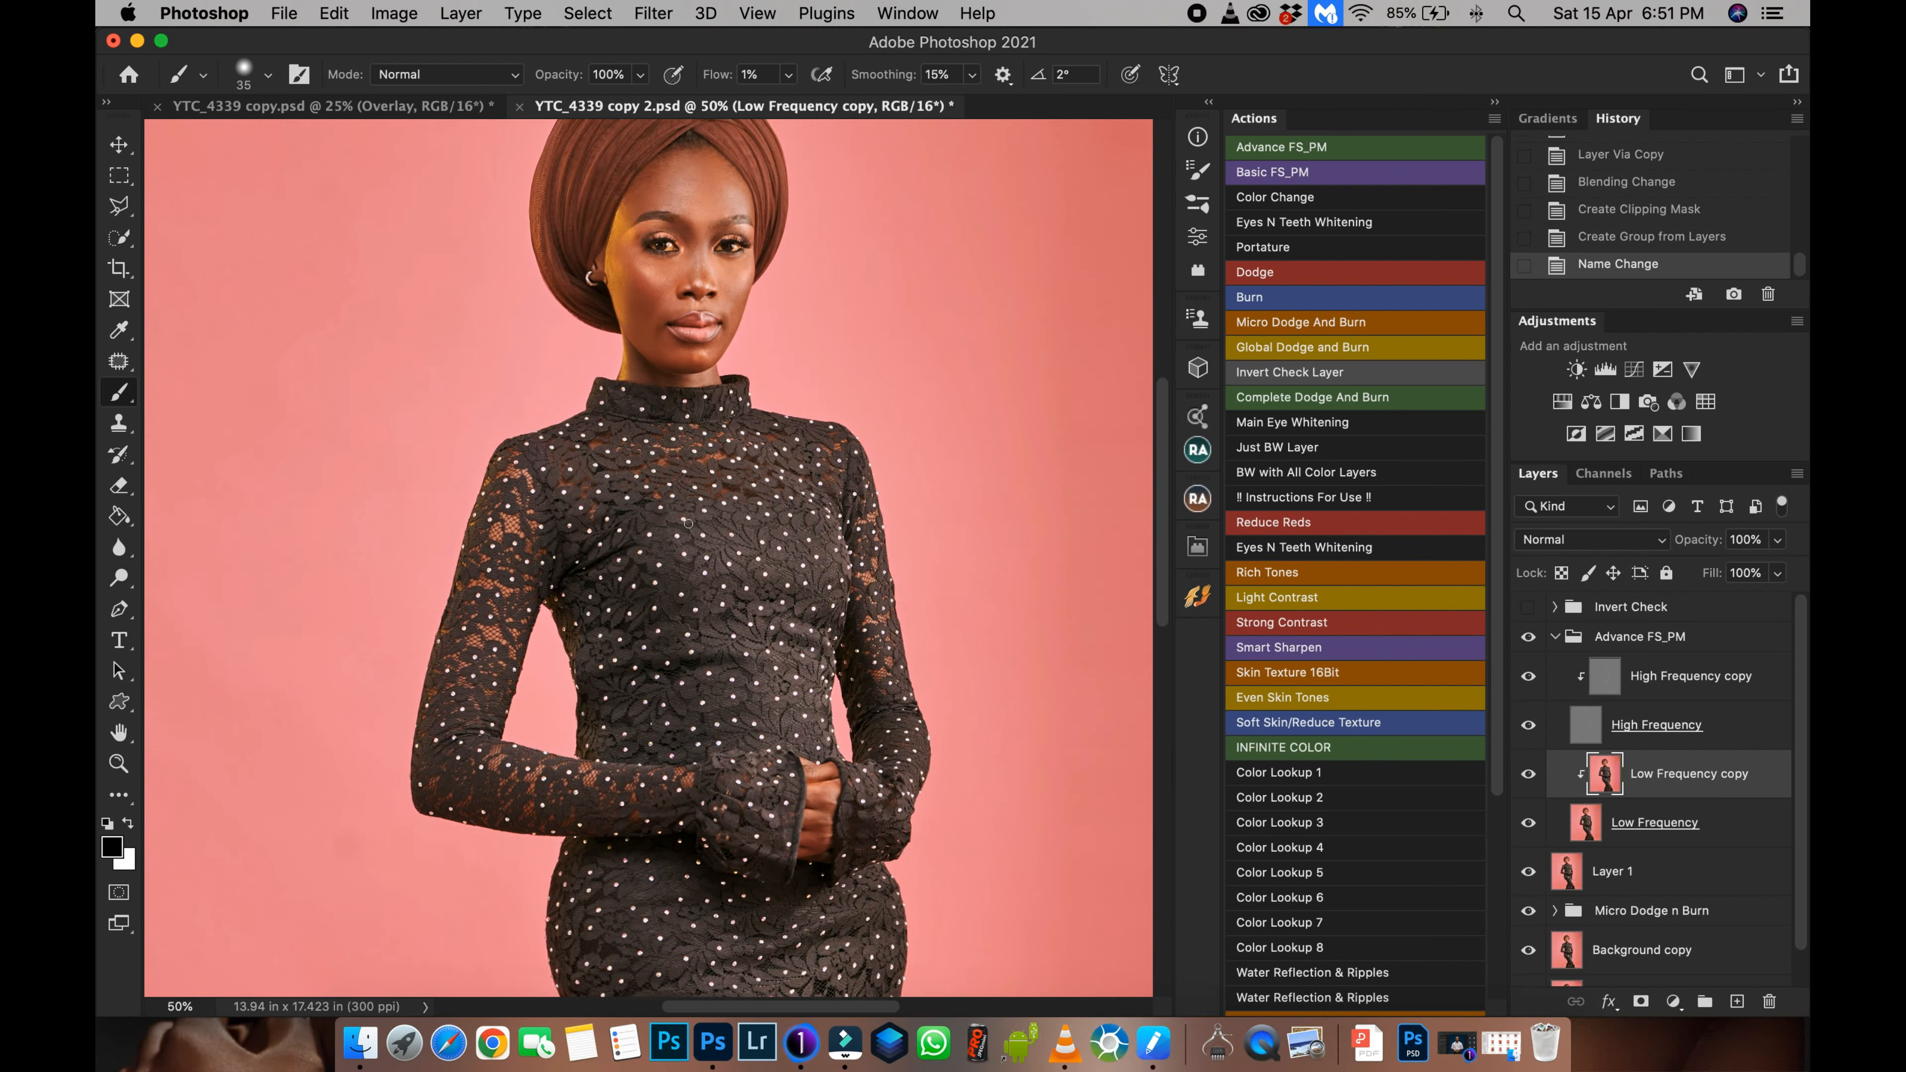
key("super+plus")
key("super+plus")
left_click_drag(688, 523, 756, 711)
key("super+plus")
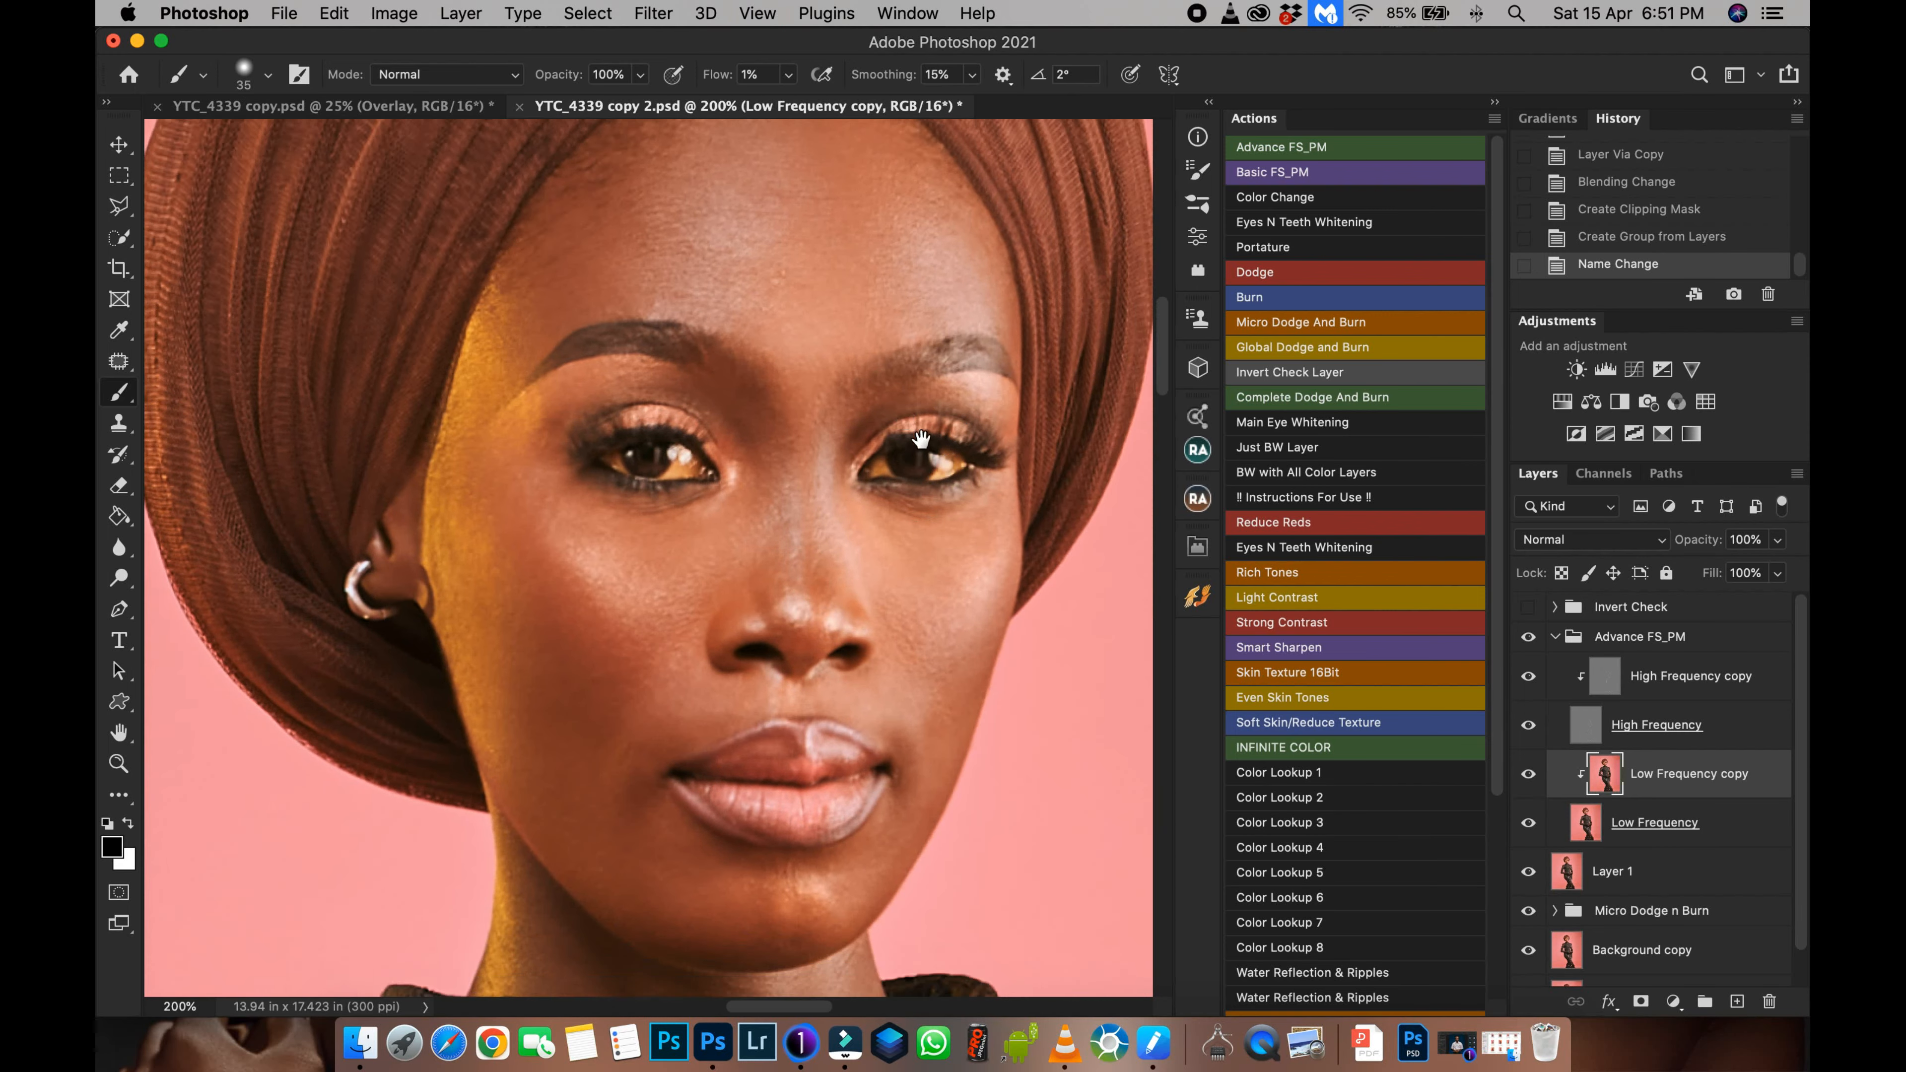
key("super+minus")
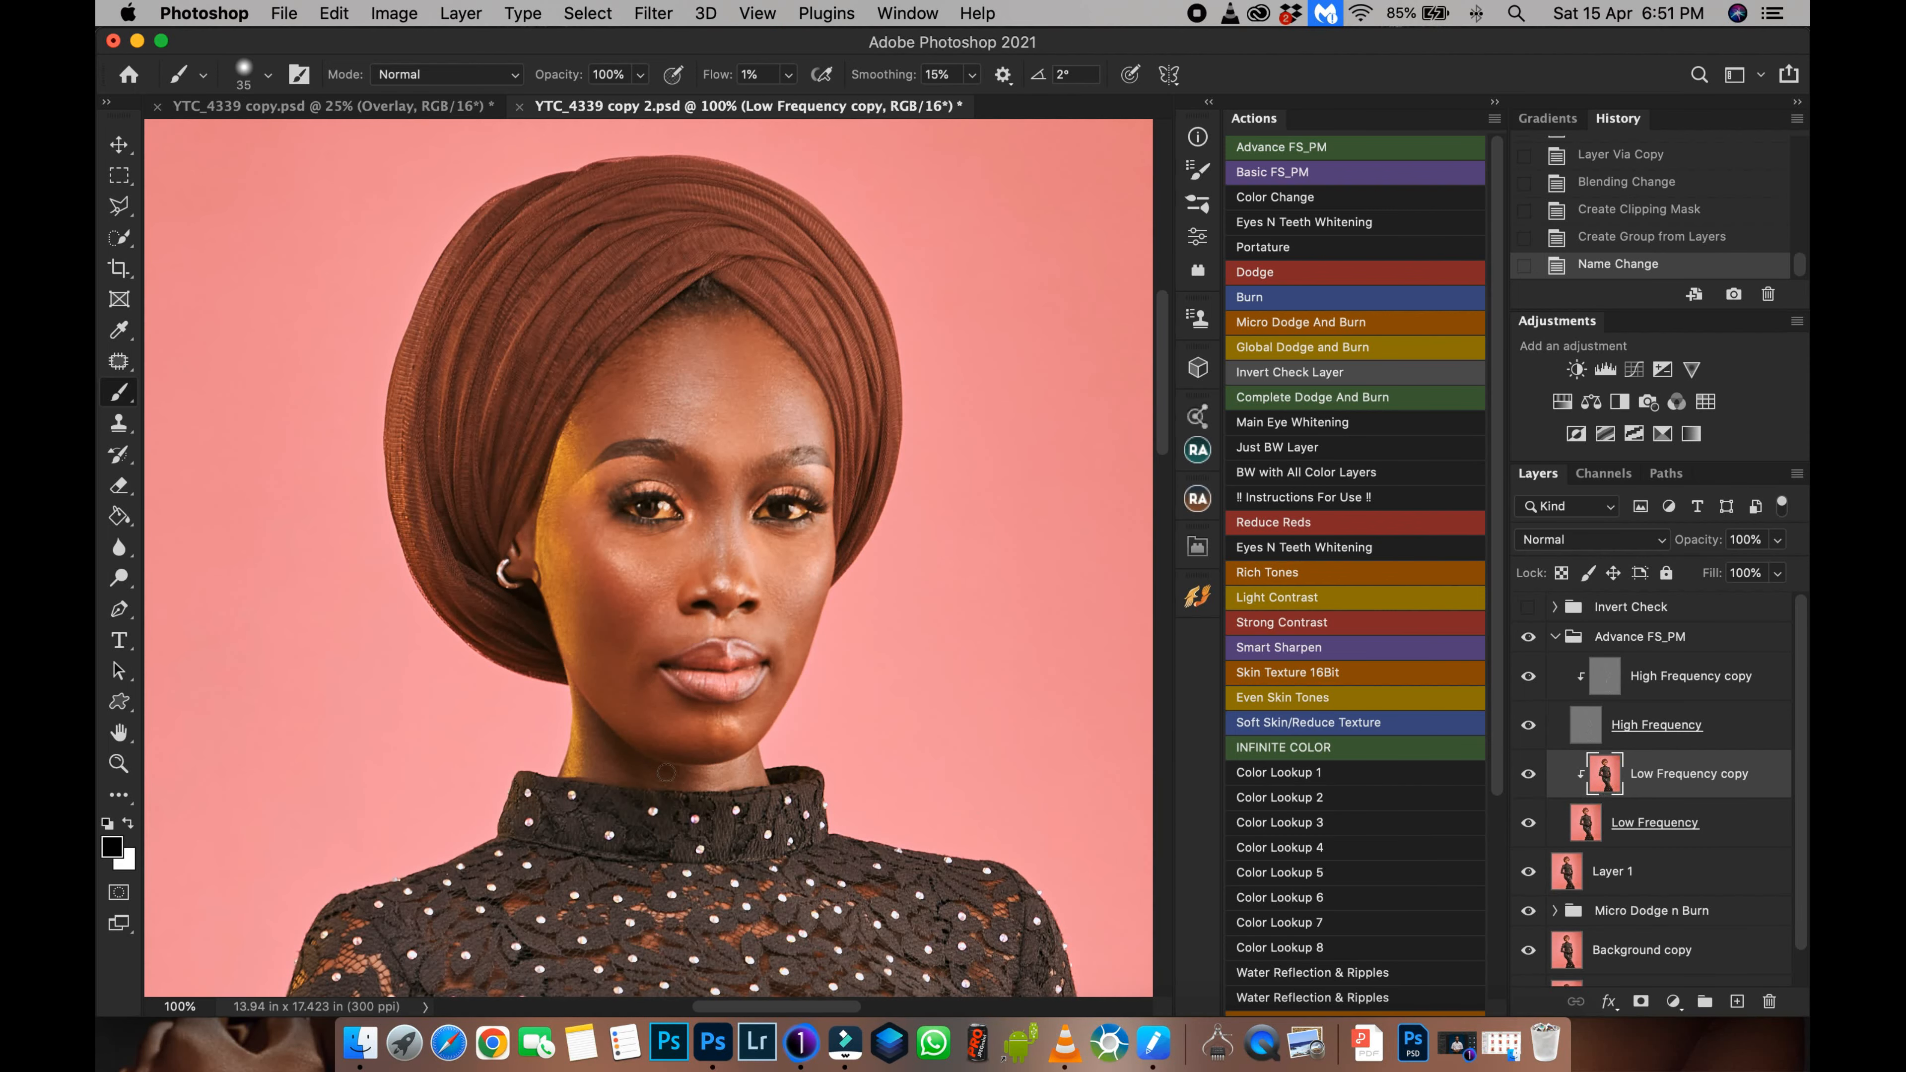
right_click(119, 398)
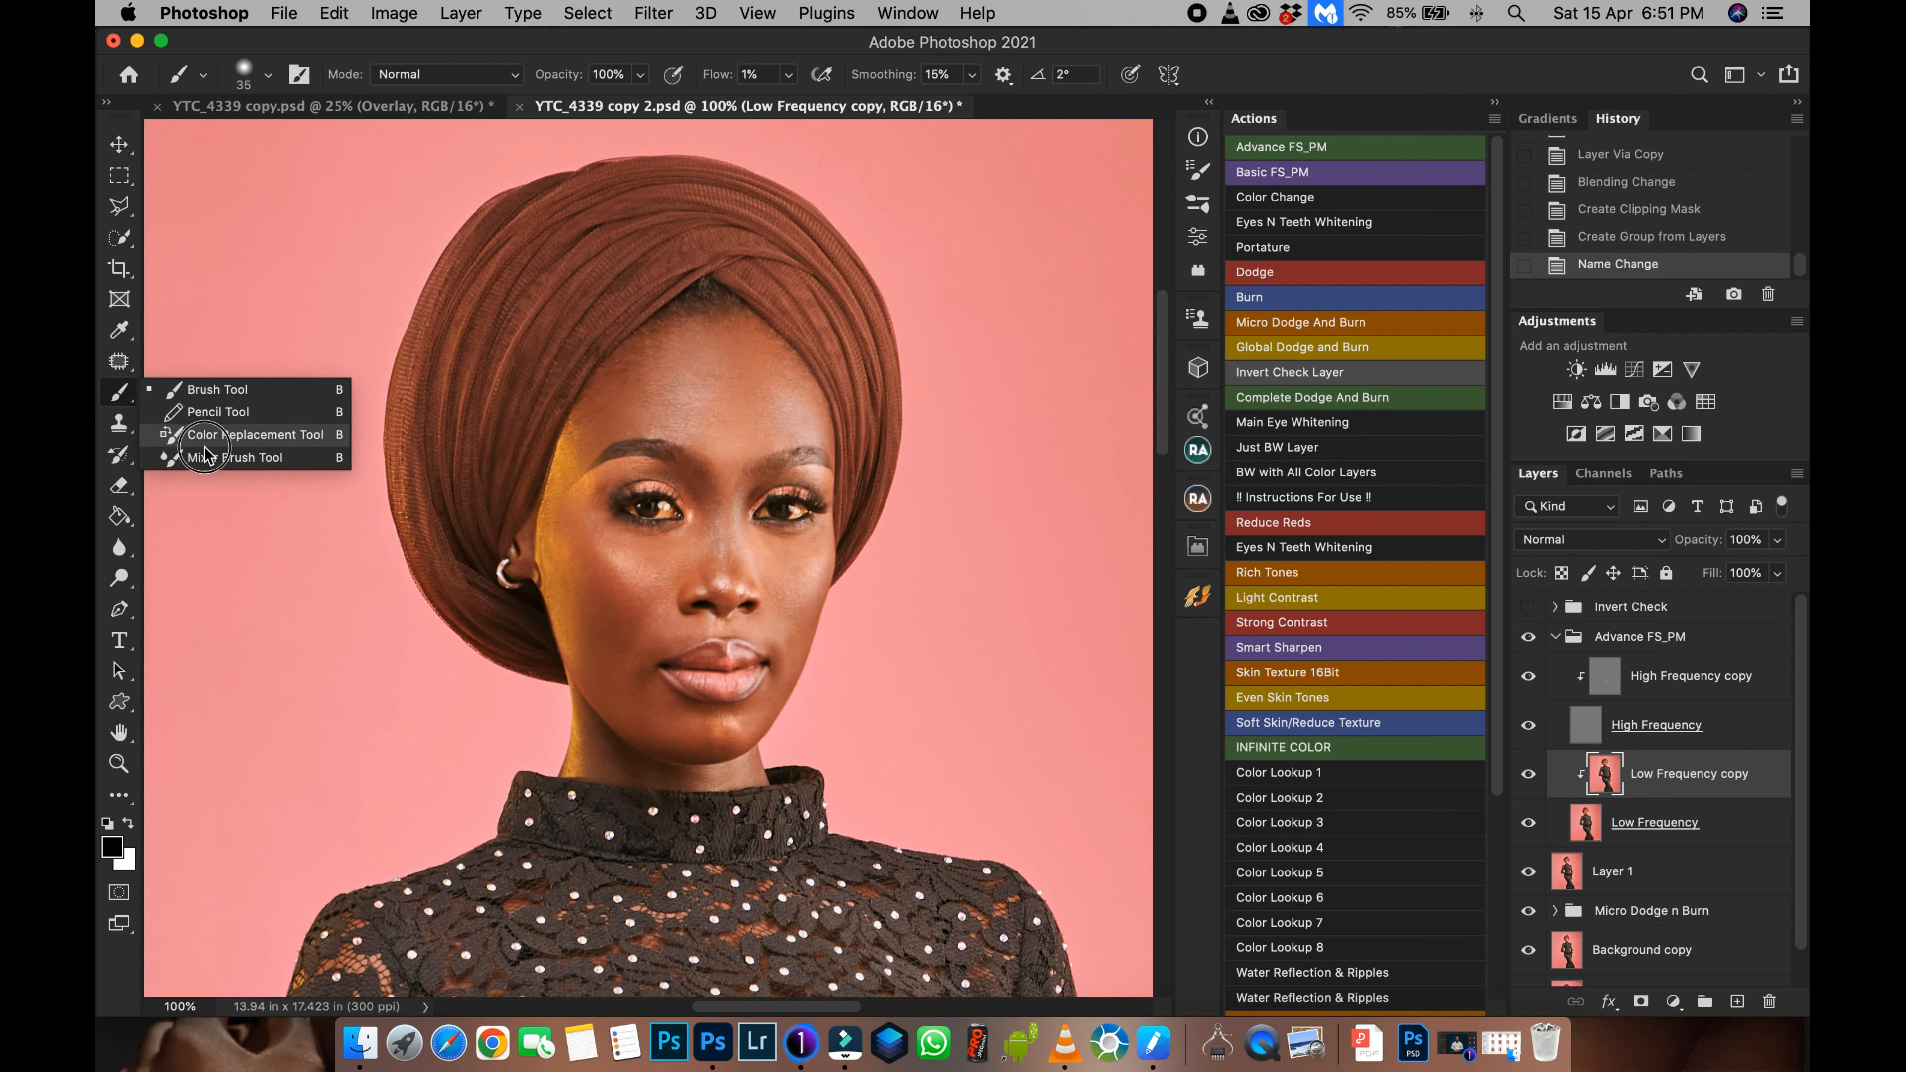
left_click(226, 453)
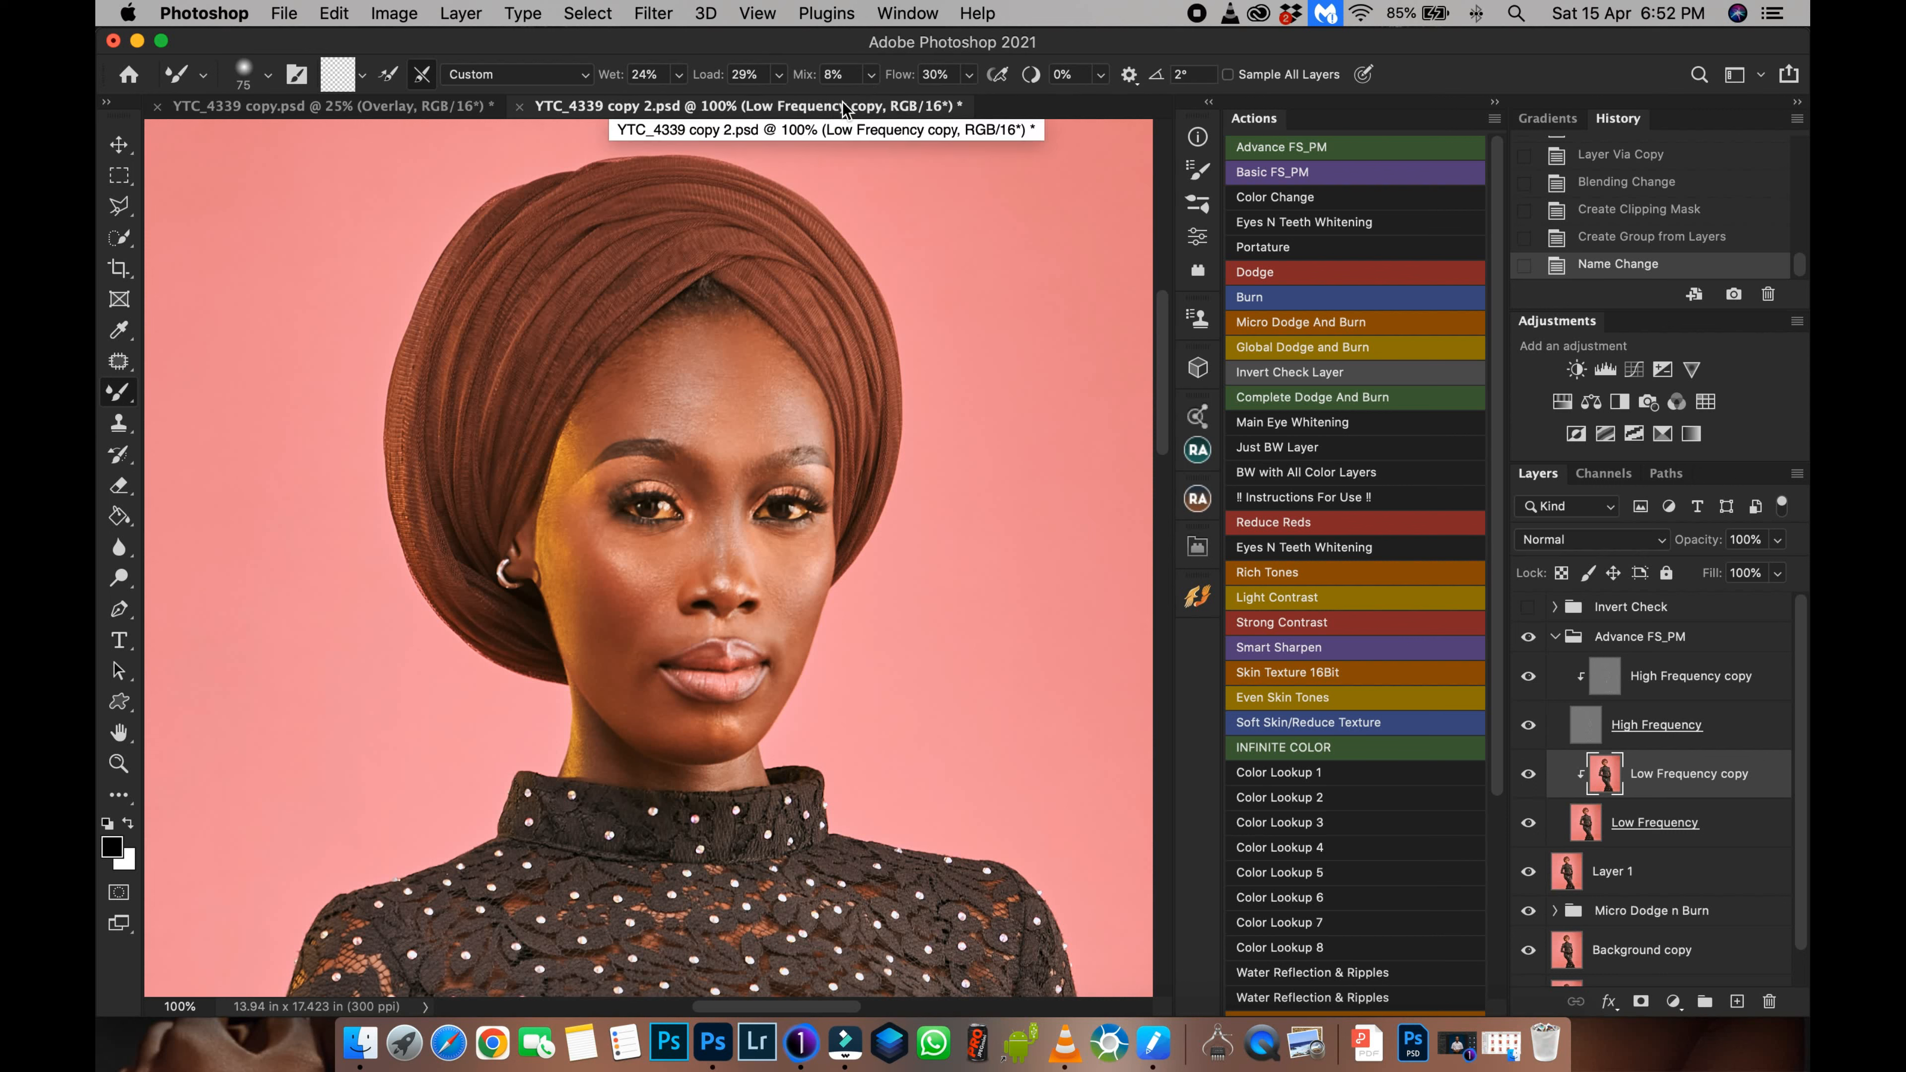
key("super+equal")
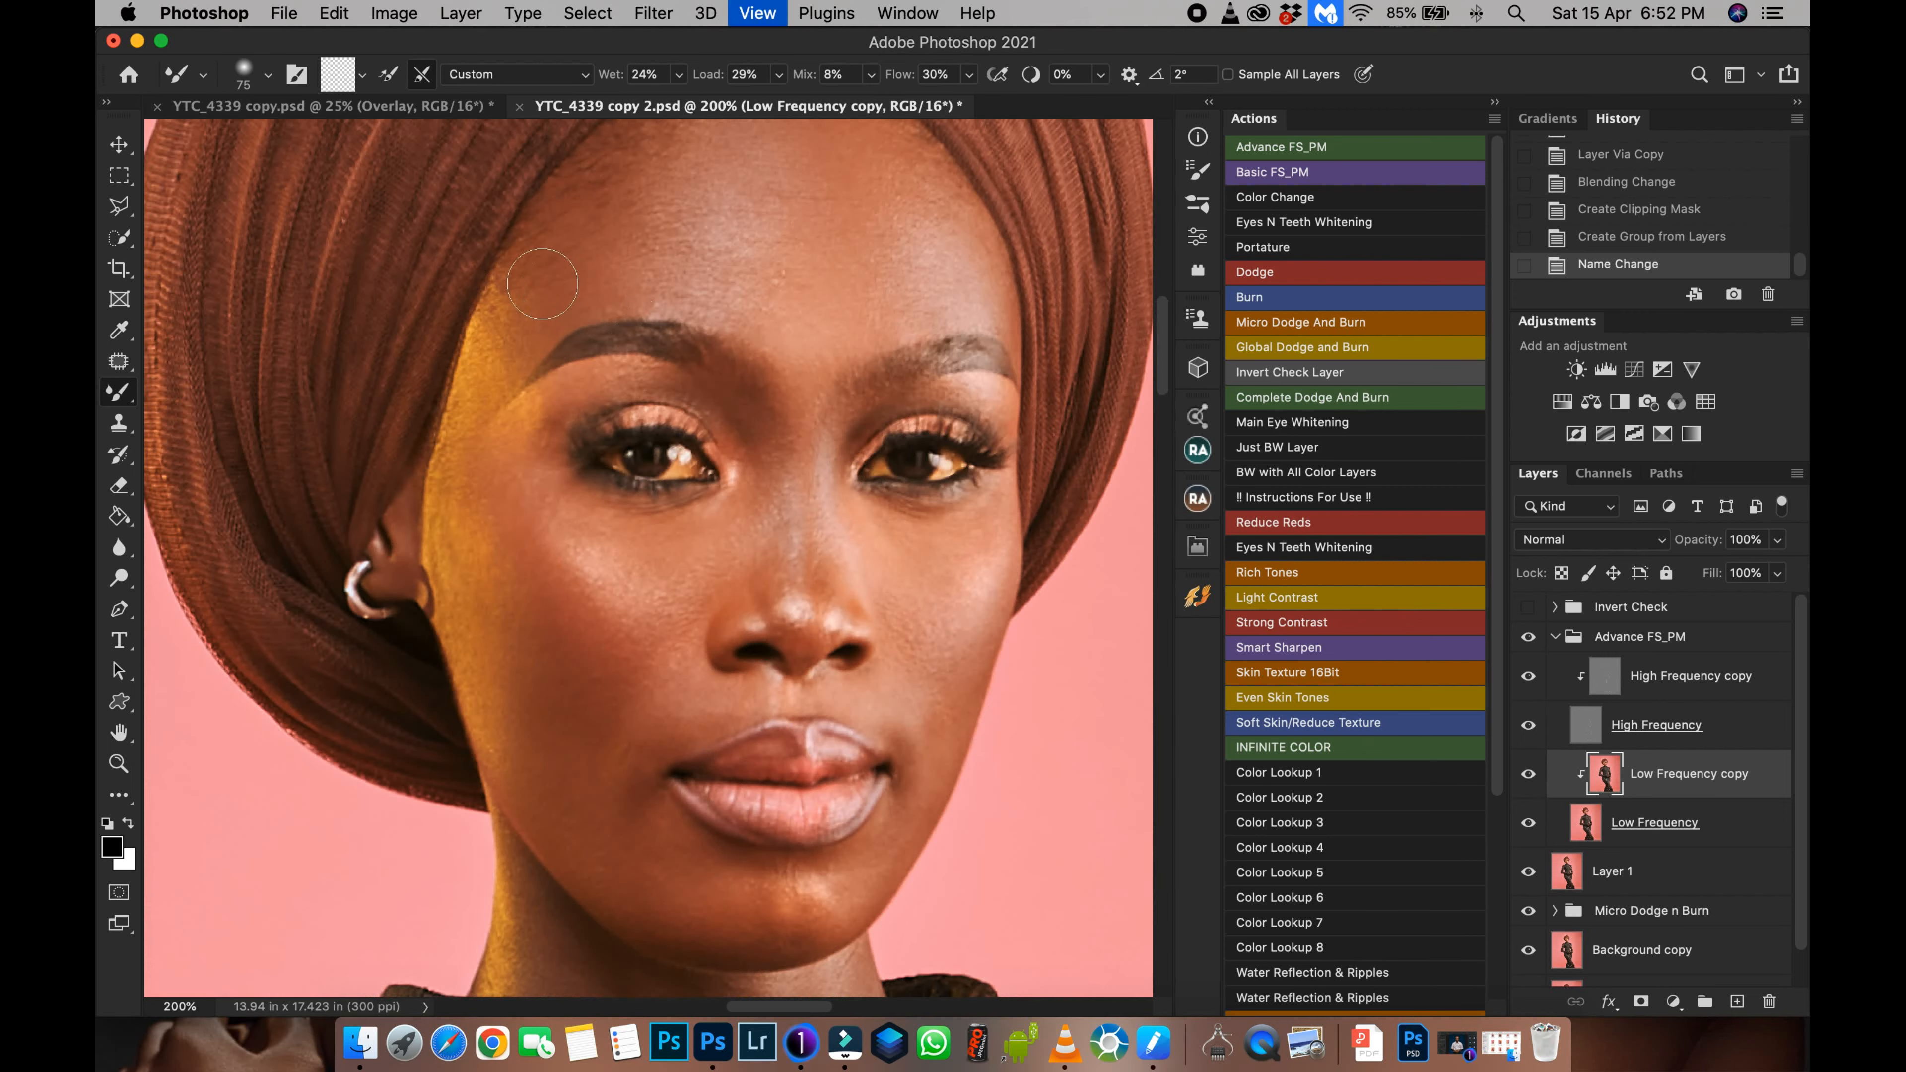
Step: Smooth the tonal transitions across the forehead with the Mixer Brush on the Low Frequency copy layer, reducing the brush size to 70
scroll(826, 541, "up", 5)
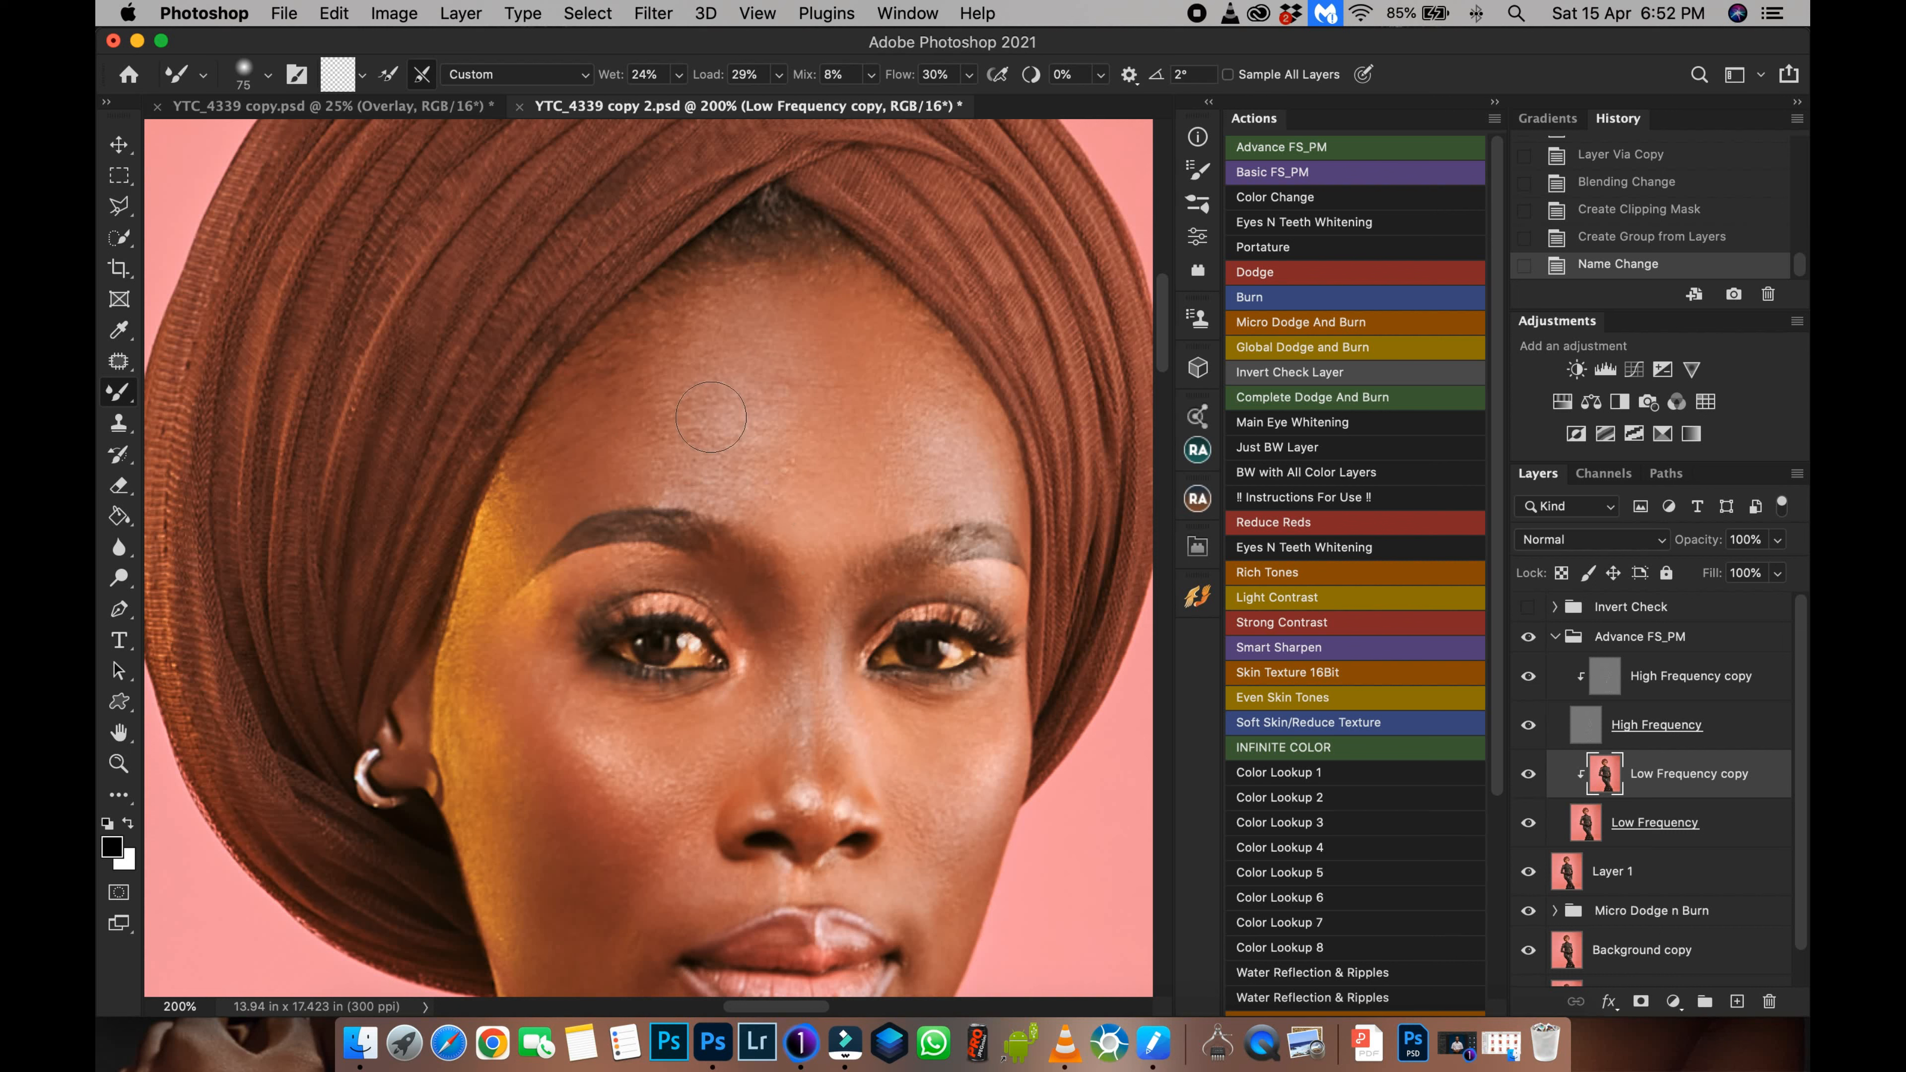
mouse_move(650, 419)
left_mouse_down()
mouse_move(679, 375)
mouse_move(732, 360)
left_mouse_up()
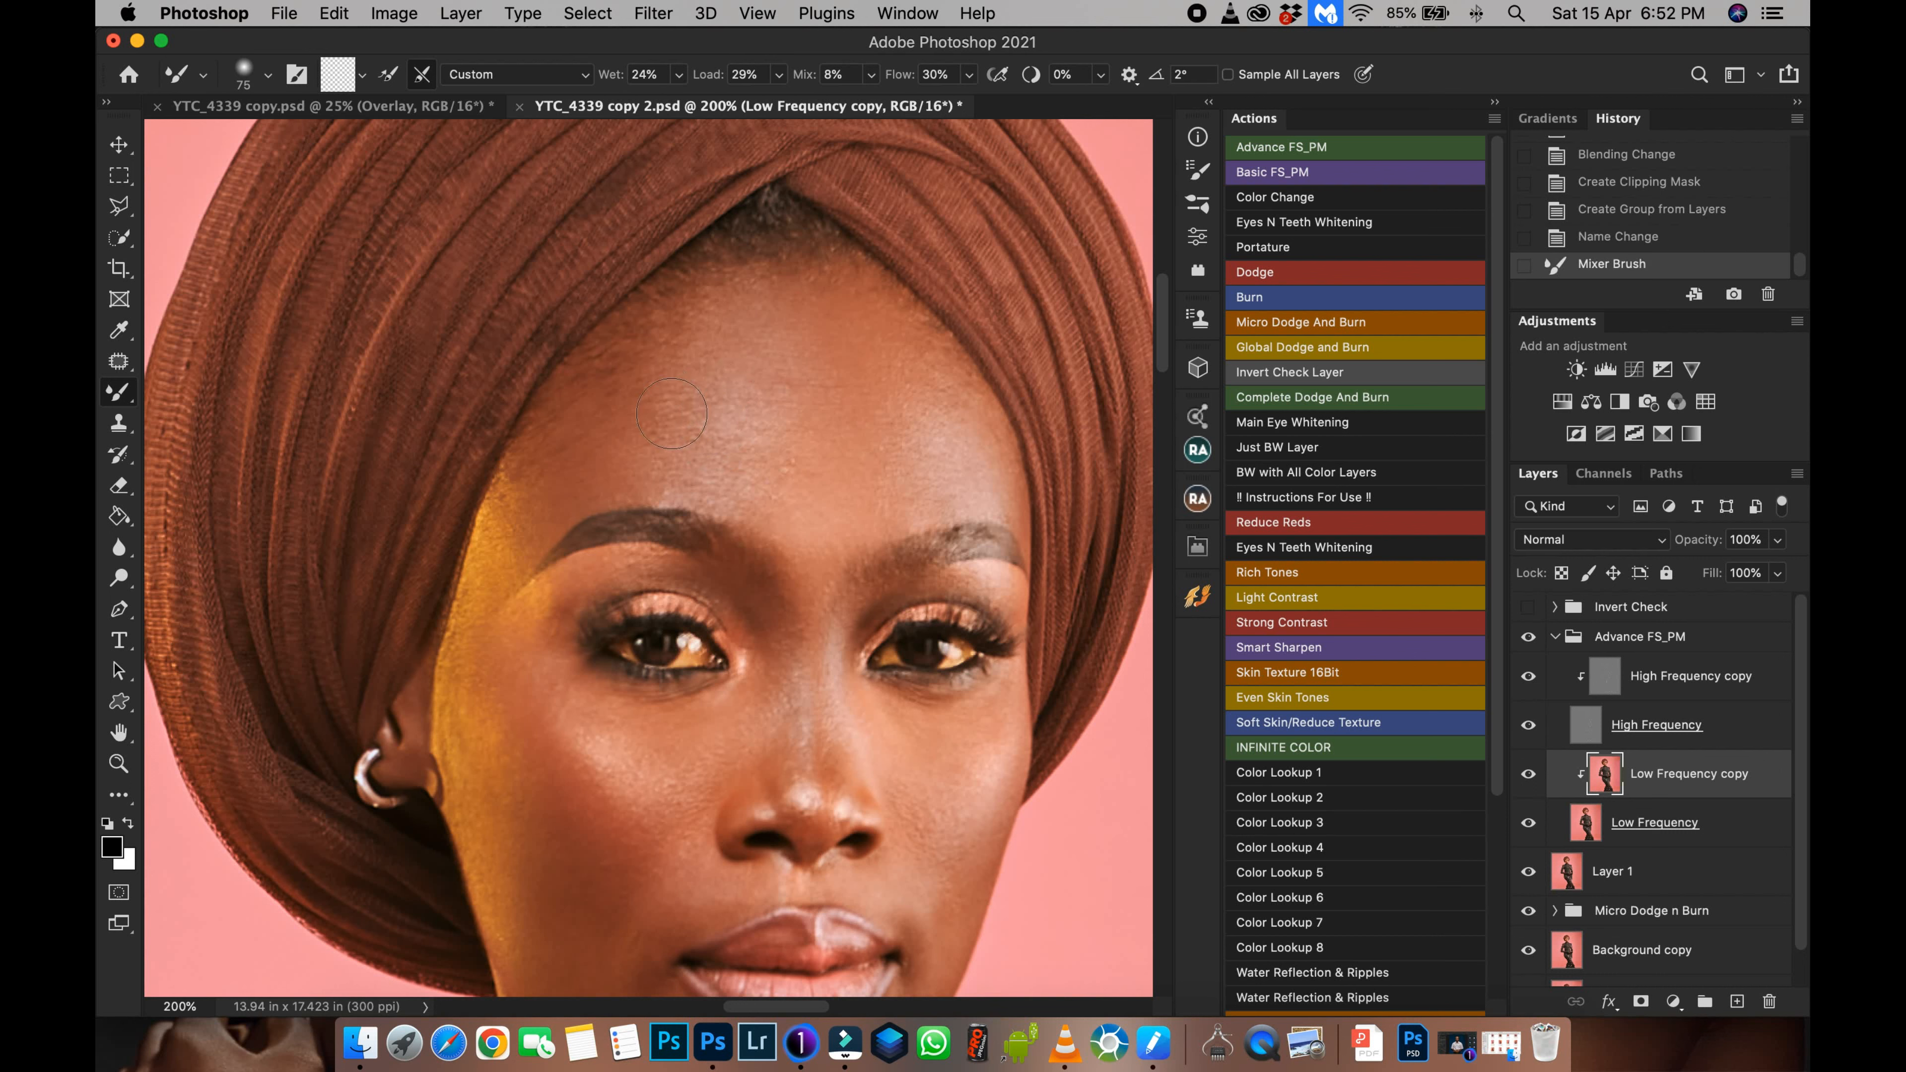
mouse_move(710, 383)
left_mouse_down()
mouse_move(752, 366)
mouse_move(671, 381)
left_mouse_up()
left_click_drag(645, 435, 748, 378)
key("[")
mouse_move(669, 450)
left_mouse_down()
mouse_move(689, 349)
mouse_move(617, 393)
mouse_move(761, 315)
mouse_move(615, 419)
mouse_move(675, 411)
mouse_move(578, 472)
mouse_move(687, 439)
mouse_move(707, 391)
mouse_move(674, 445)
mouse_move(764, 418)
mouse_move(809, 385)
mouse_move(769, 362)
mouse_move(813, 320)
mouse_move(904, 332)
mouse_move(927, 367)
mouse_move(924, 403)
mouse_move(833, 444)
mouse_move(807, 482)
mouse_move(930, 441)
mouse_move(909, 431)
mouse_move(920, 402)
mouse_move(959, 431)
mouse_move(923, 435)
mouse_move(943, 409)
mouse_move(897, 329)
mouse_move(990, 438)
mouse_move(829, 276)
mouse_move(974, 414)
mouse_move(983, 460)
mouse_move(931, 498)
mouse_move(874, 504)
mouse_move(978, 470)
mouse_move(936, 353)
mouse_move(965, 439)
mouse_move(614, 463)
mouse_move(752, 395)
mouse_move(781, 484)
left_mouse_up()
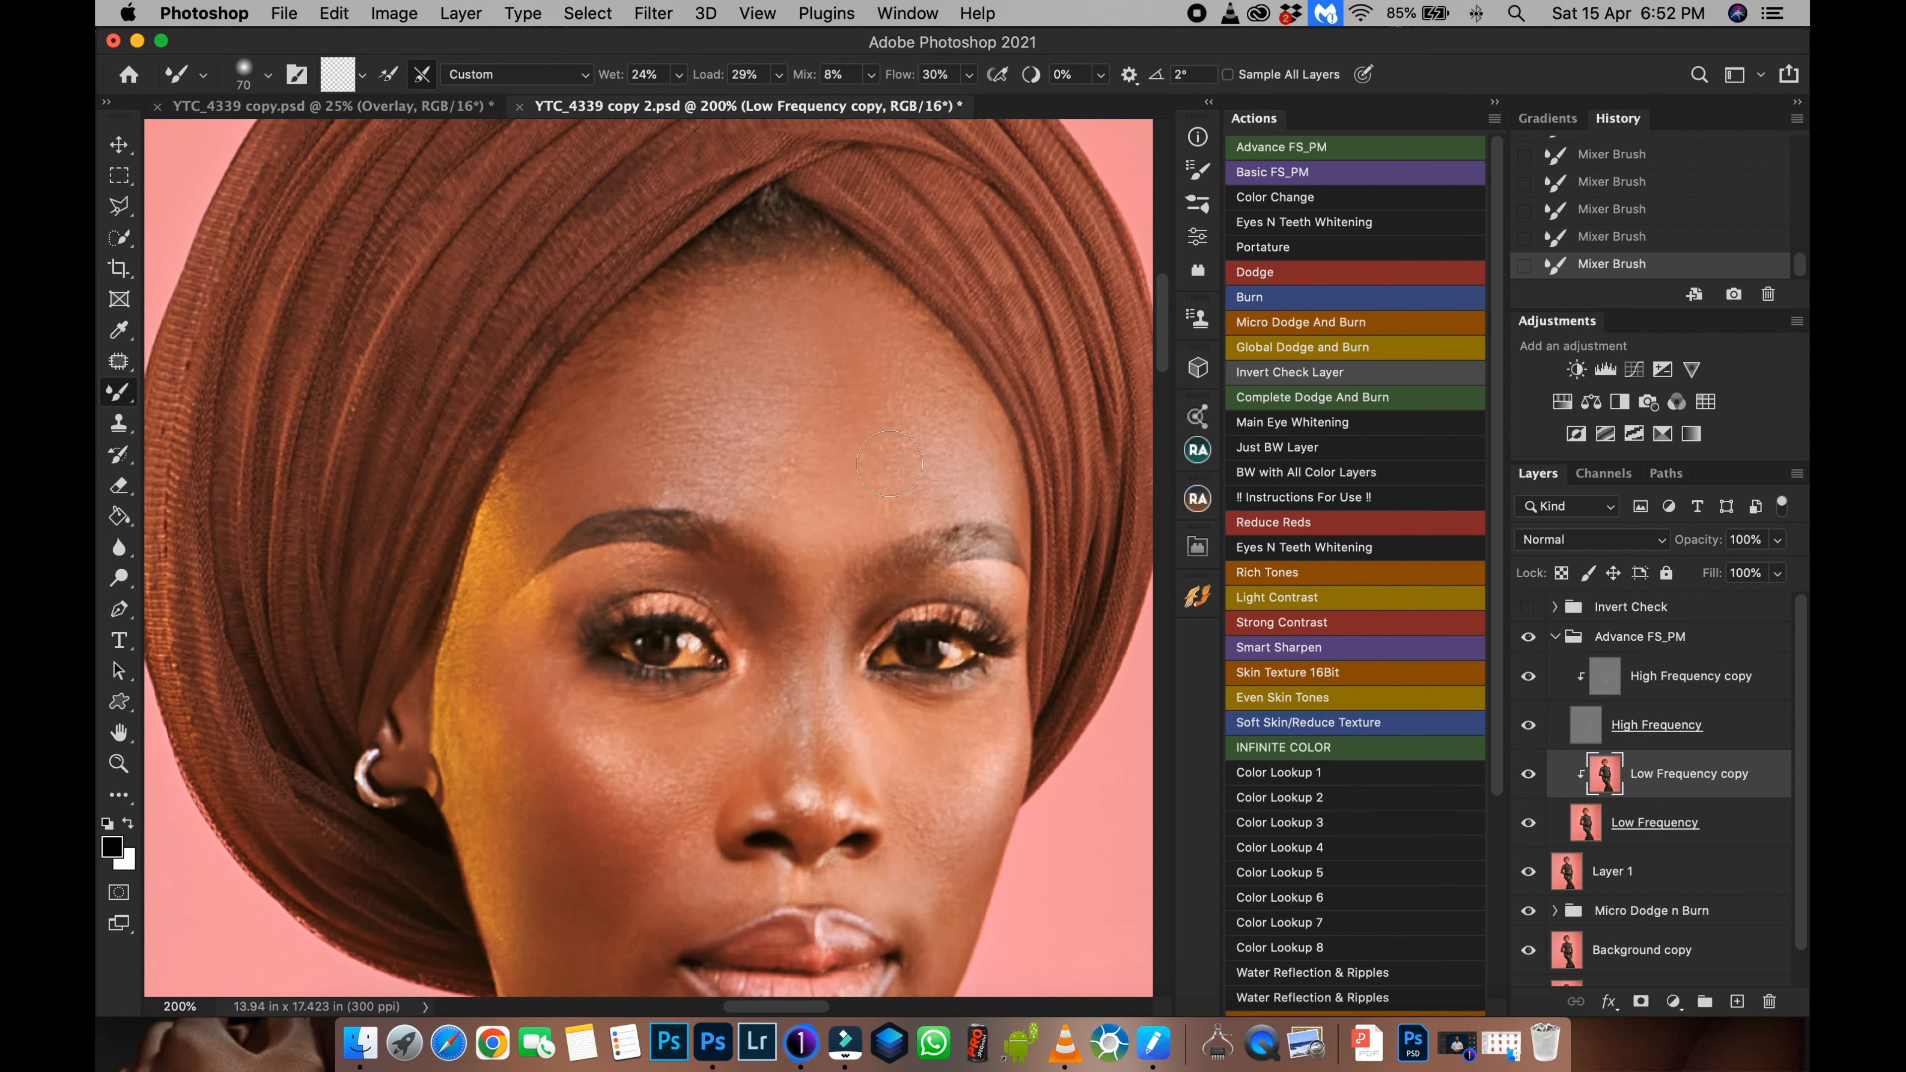
mouse_move(975, 459)
left_mouse_down()
mouse_move(929, 338)
mouse_move(865, 289)
mouse_move(764, 260)
left_mouse_up()
left_click_drag(619, 381, 541, 504)
mouse_move(768, 455)
left_mouse_down()
mouse_move(809, 493)
mouse_move(856, 491)
left_mouse_up()
Step: Blend the skin along the nose with a size 40 Mixer Brush, comparing the last stroke by undoing and restoring it
left_click_drag(808, 621, 817, 587)
mouse_move(809, 754)
left_mouse_down()
mouse_move(787, 796)
mouse_move(776, 646)
mouse_move(760, 749)
left_mouse_up()
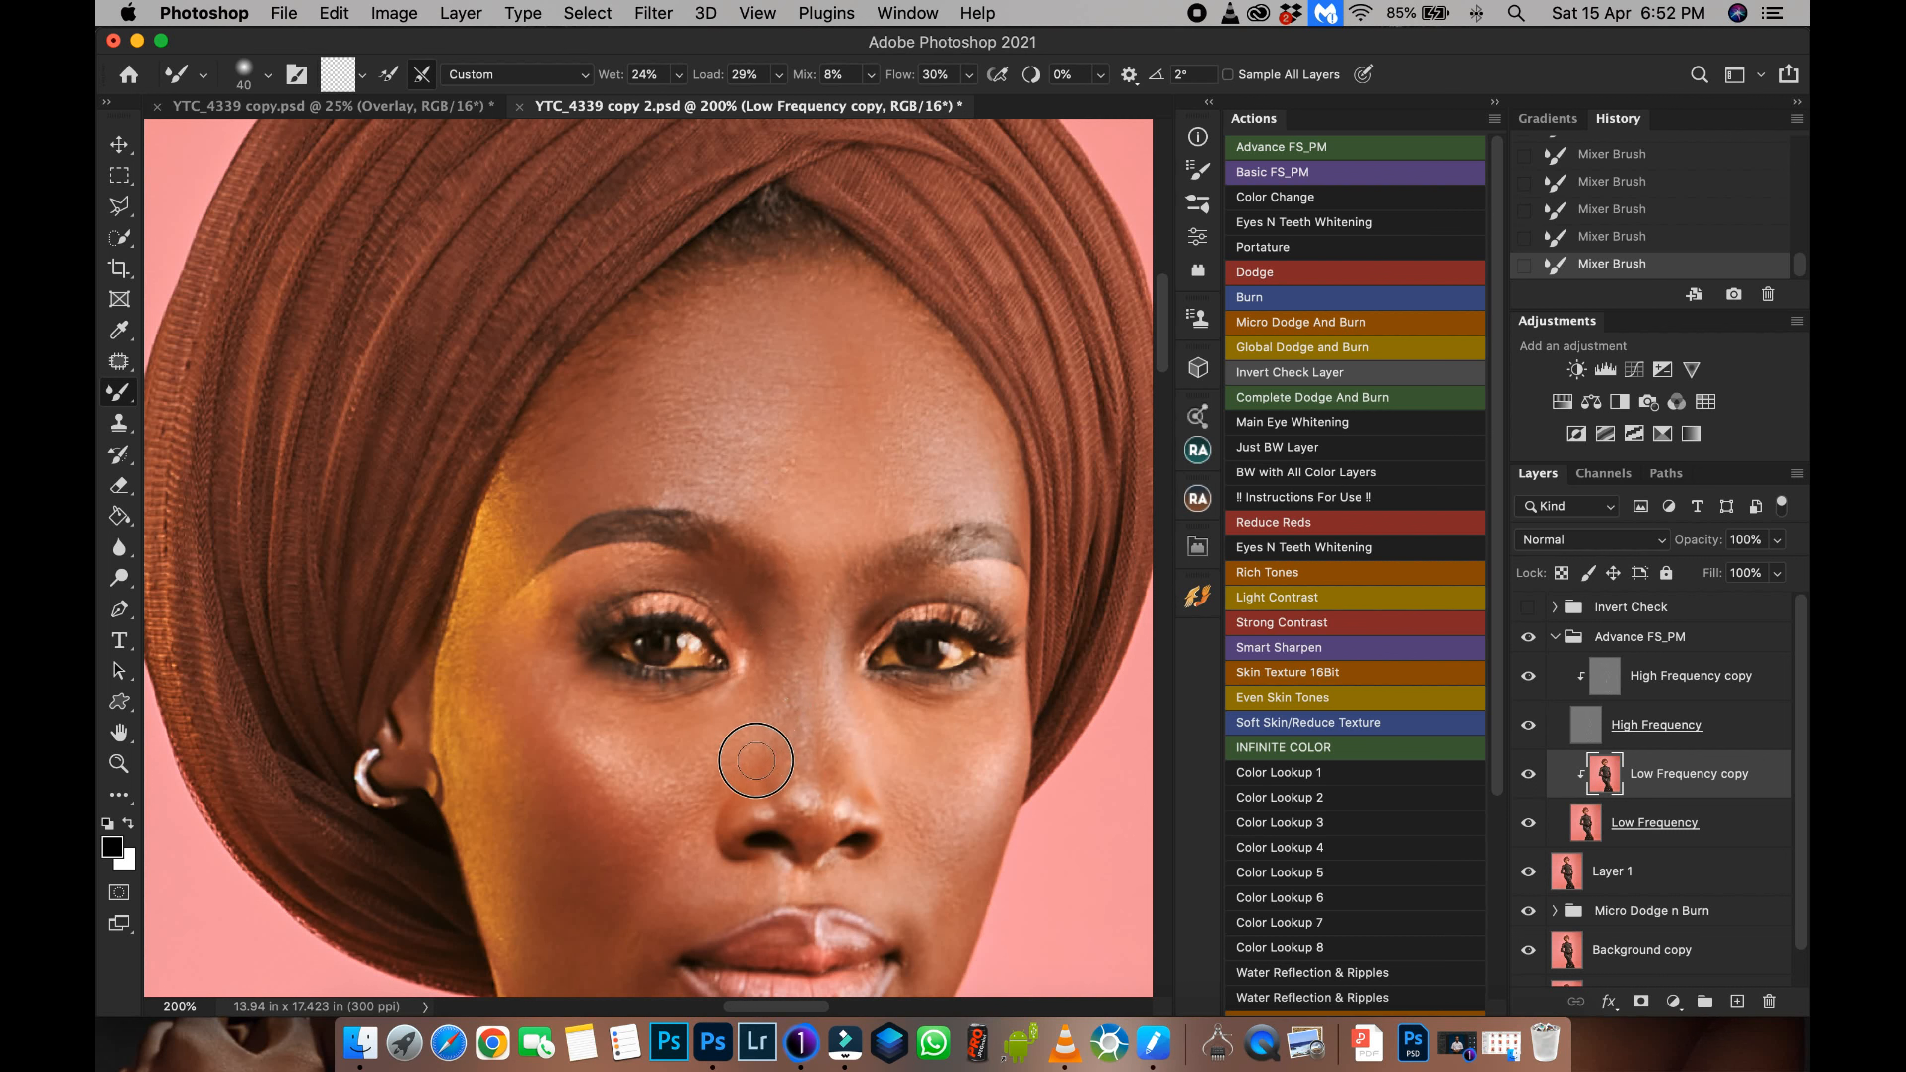
key("super+z")
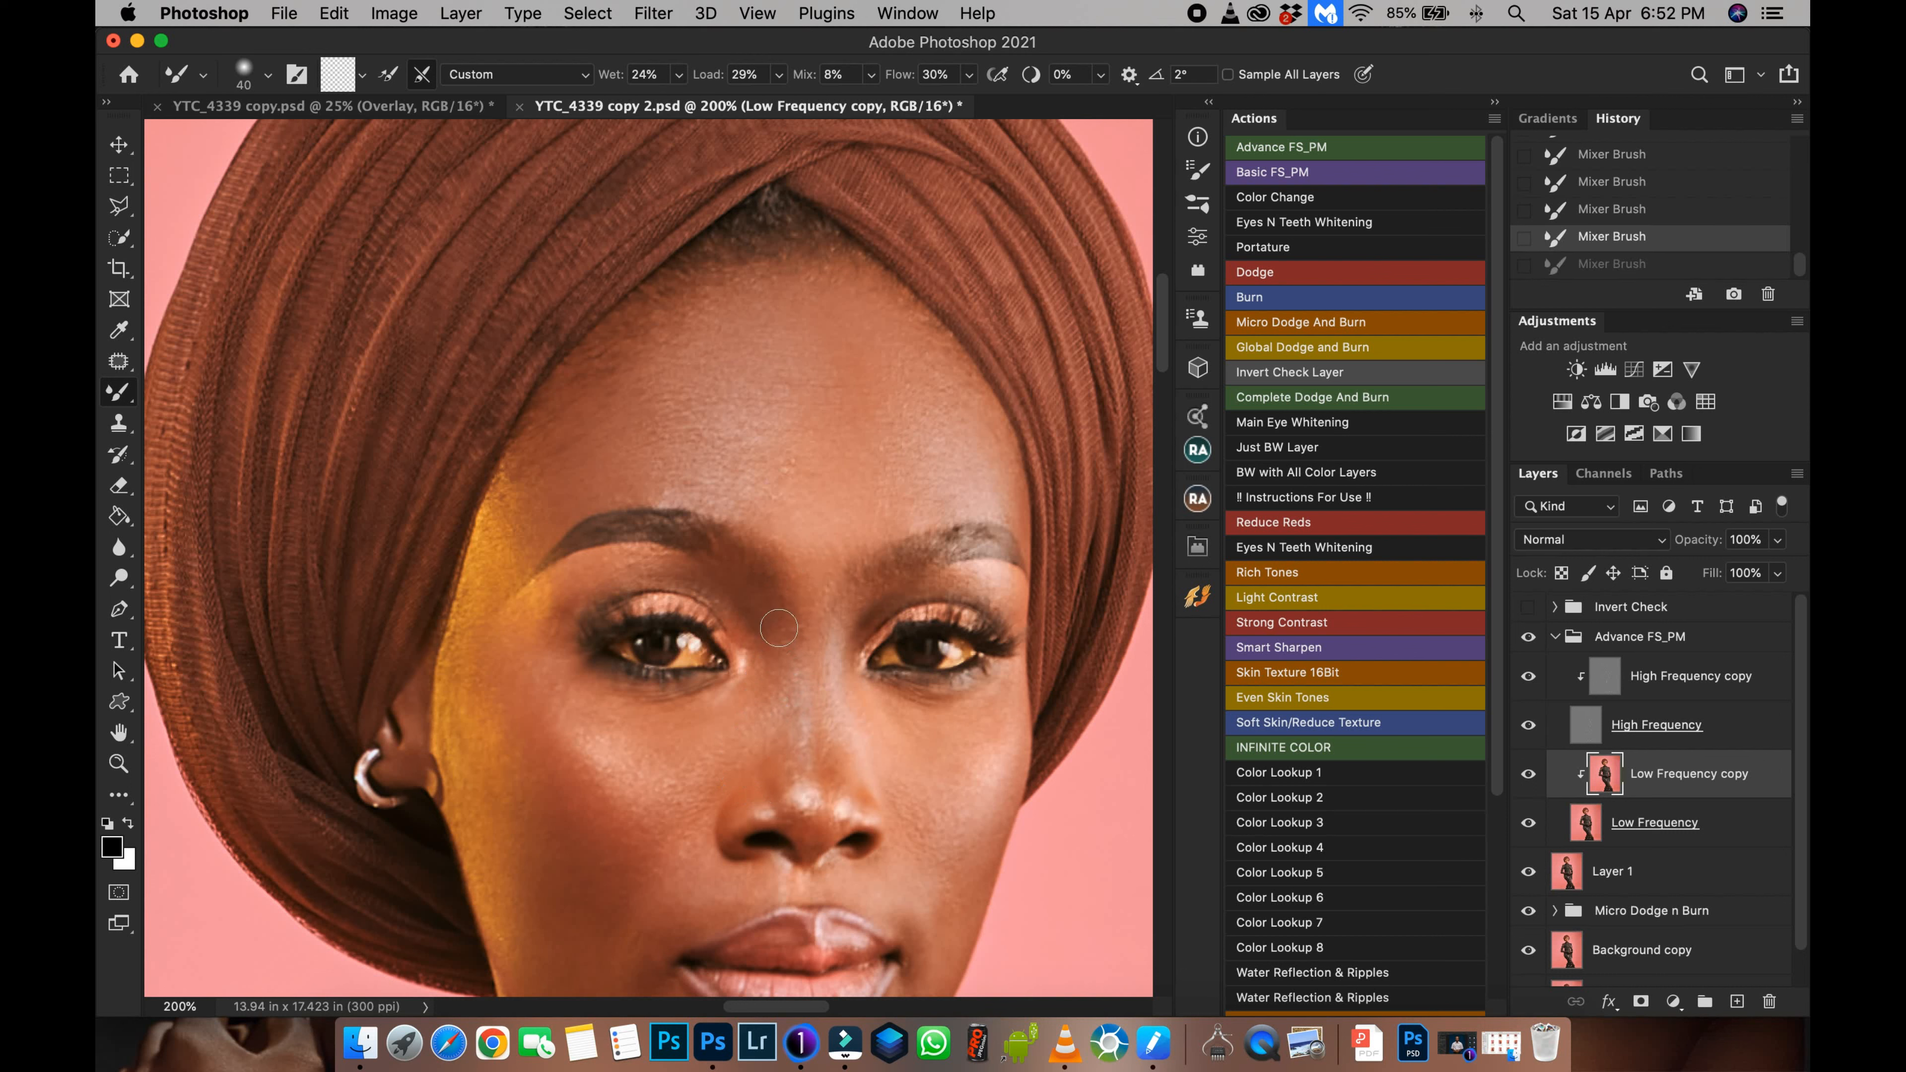
key("super+shift+z")
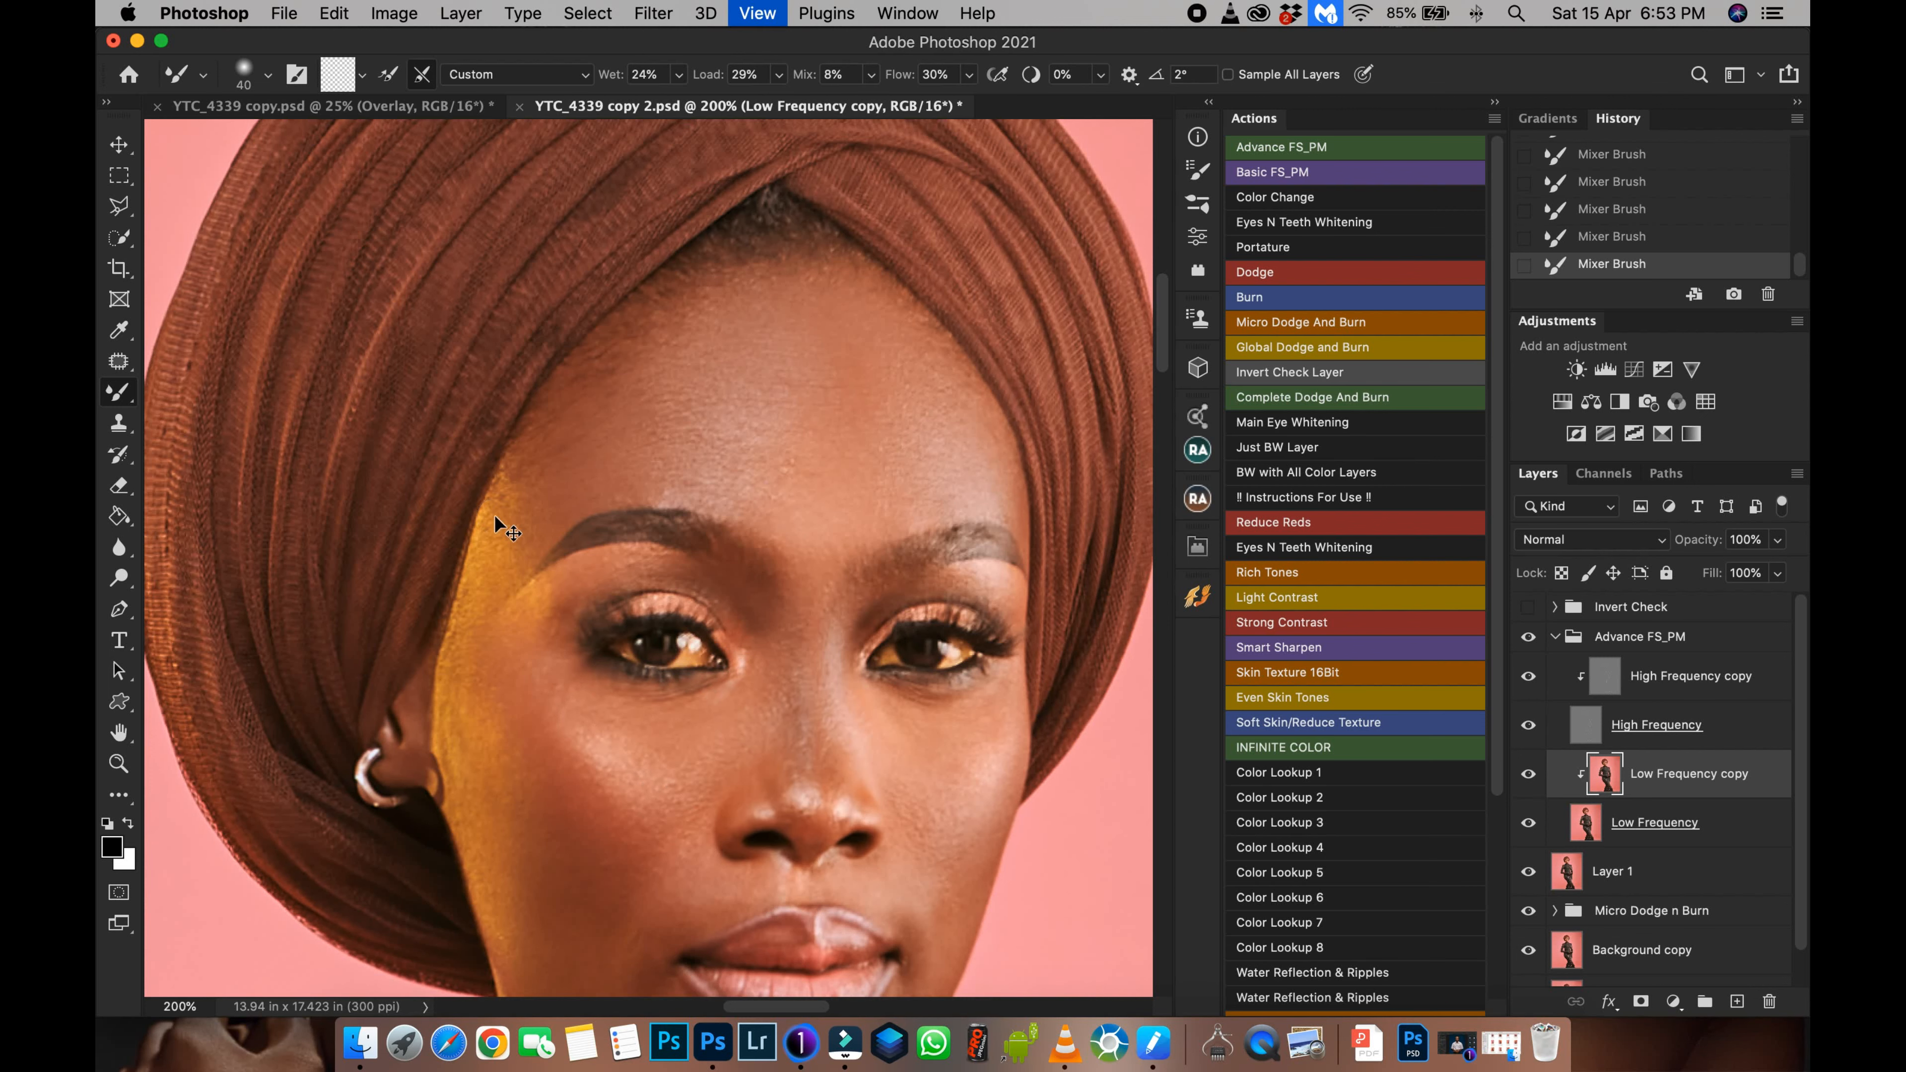
Step: Smooth the skin under the eye and across the cheek on the earring side with the Mixer Brush at size 45
key("super+minus")
key("super+equal")
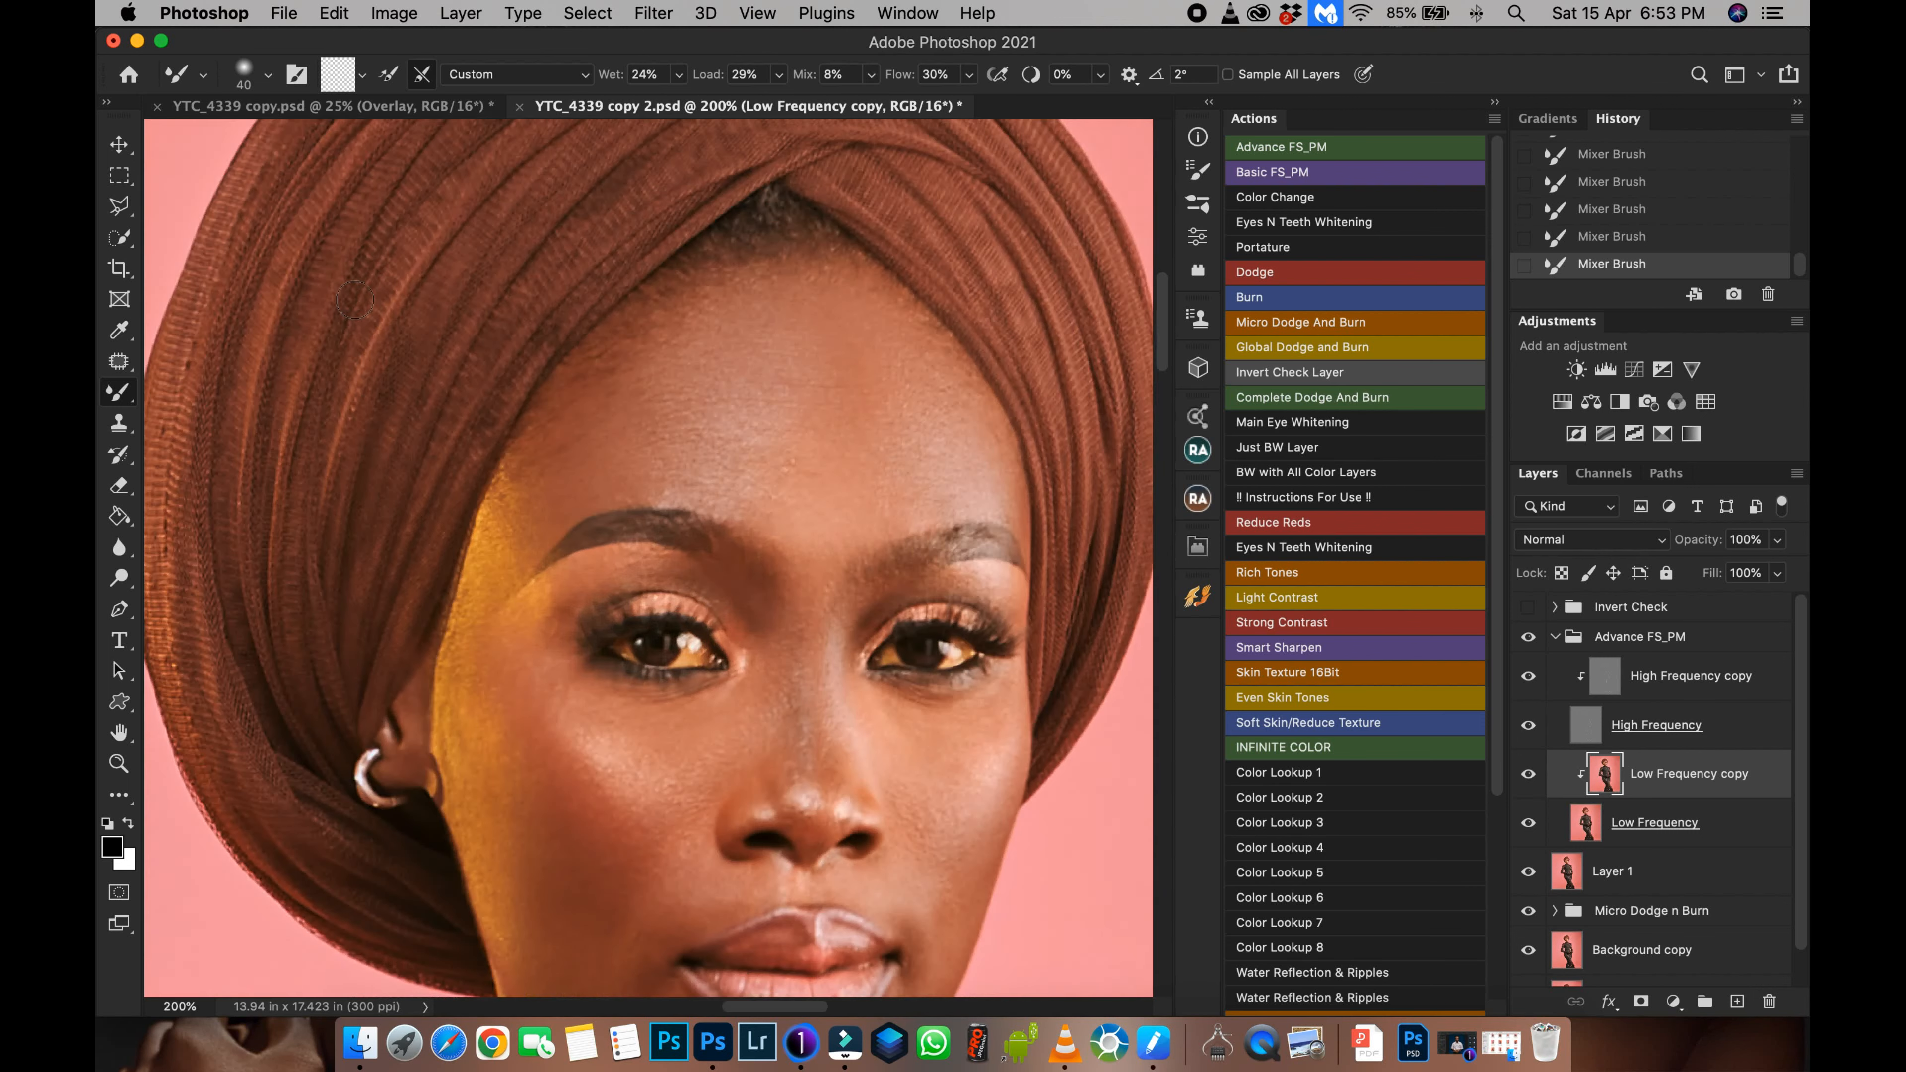
mouse_move(560, 606)
left_mouse_down()
mouse_move(510, 553)
mouse_move(481, 638)
mouse_move(537, 678)
mouse_move(565, 736)
mouse_move(619, 764)
left_mouse_up()
scroll(765, 711, "down", 5)
mouse_move(716, 656)
left_mouse_down()
mouse_move(746, 572)
mouse_move(642, 591)
mouse_move(655, 694)
mouse_move(587, 636)
mouse_move(617, 713)
mouse_move(674, 729)
mouse_move(562, 592)
mouse_move(692, 698)
mouse_move(684, 724)
mouse_move(720, 663)
mouse_move(670, 781)
left_mouse_up()
mouse_move(705, 710)
left_mouse_down()
mouse_move(713, 687)
mouse_move(713, 734)
mouse_move(739, 732)
mouse_move(680, 694)
mouse_move(712, 720)
left_mouse_up()
mouse_move(592, 647)
left_mouse_down()
mouse_move(639, 653)
mouse_move(658, 725)
mouse_move(660, 707)
mouse_move(615, 721)
left_mouse_up()
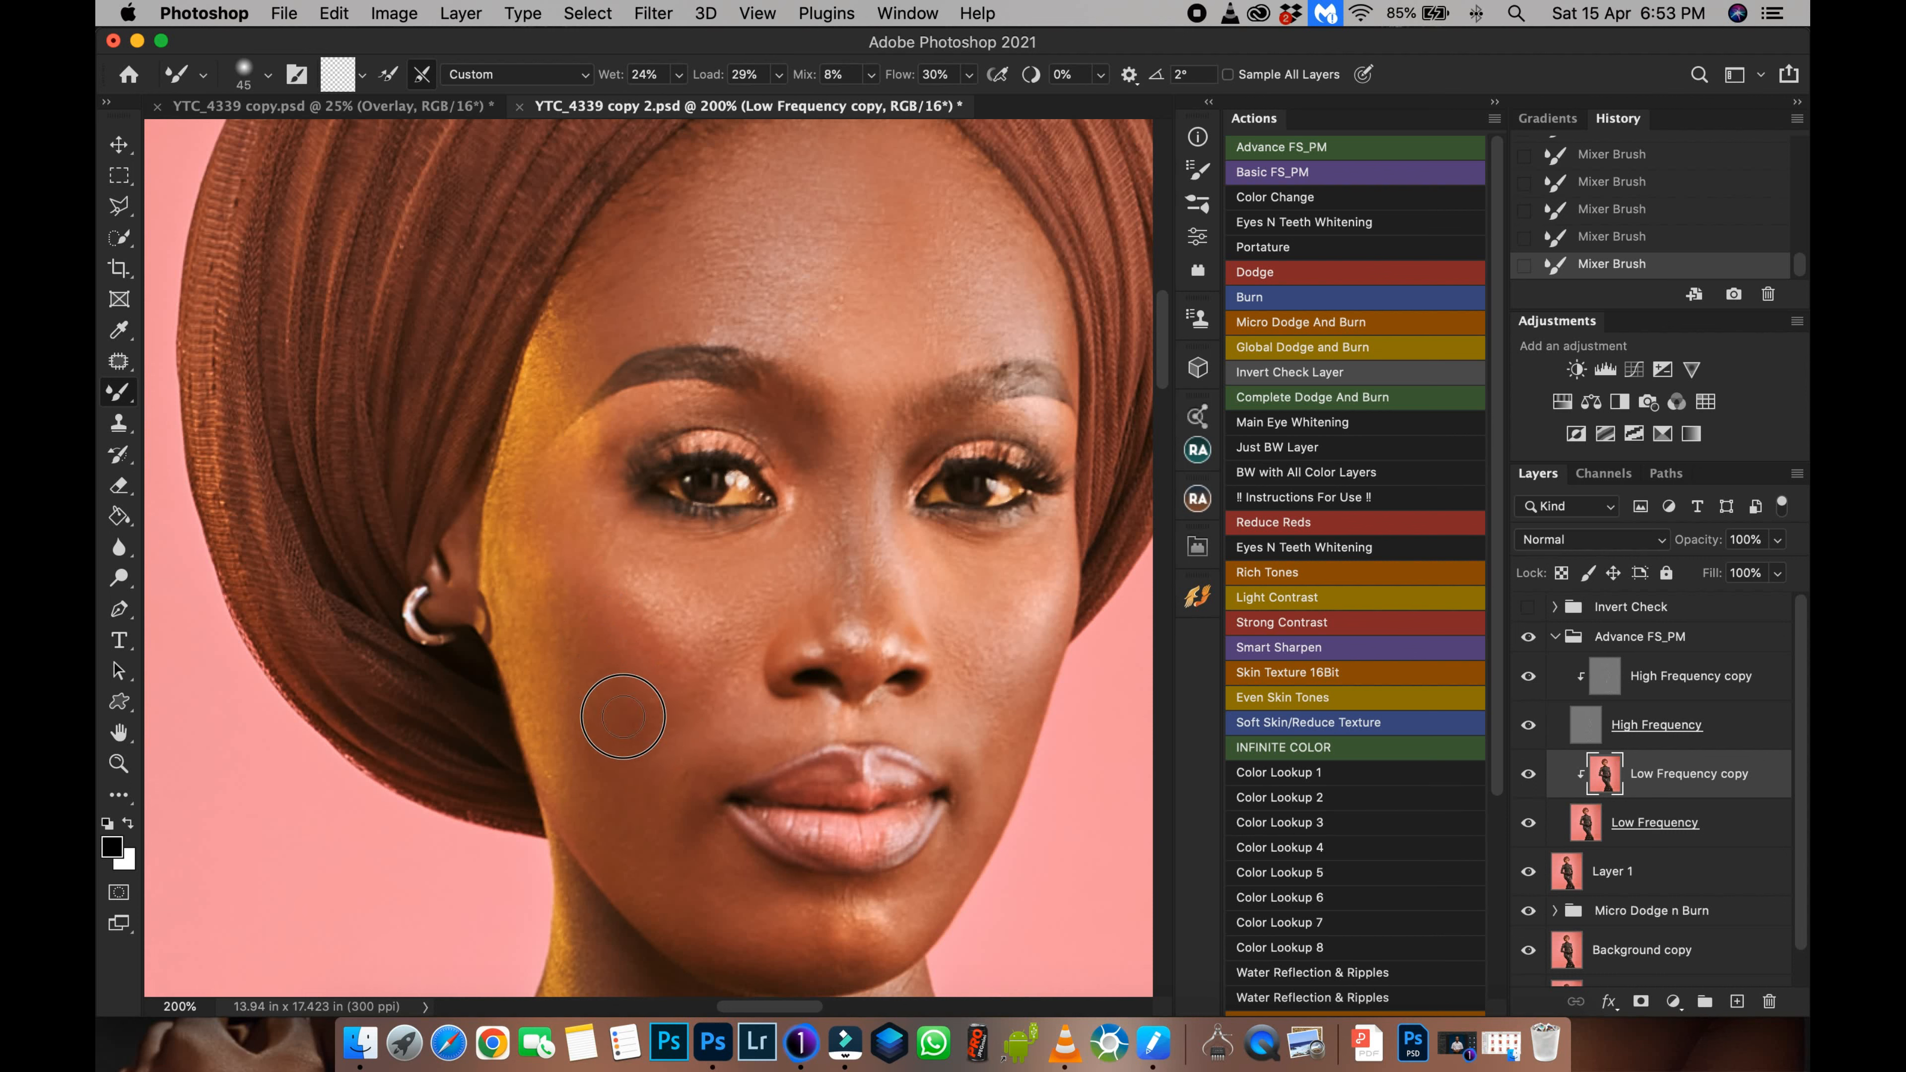
Step: Blend the yellow-lit edge of the face and the jawline down to the chin with the Mixer Brush at size 50
left_click_drag(526, 563, 517, 492)
left_click_drag(556, 679, 556, 689)
mouse_move(590, 814)
left_mouse_down()
mouse_move(634, 730)
mouse_move(645, 838)
mouse_move(683, 883)
mouse_move(837, 927)
mouse_move(677, 875)
mouse_move(647, 801)
mouse_move(678, 815)
mouse_move(724, 714)
mouse_move(697, 766)
mouse_move(760, 729)
mouse_move(667, 793)
mouse_move(795, 909)
mouse_move(726, 913)
mouse_move(762, 926)
left_mouse_up()
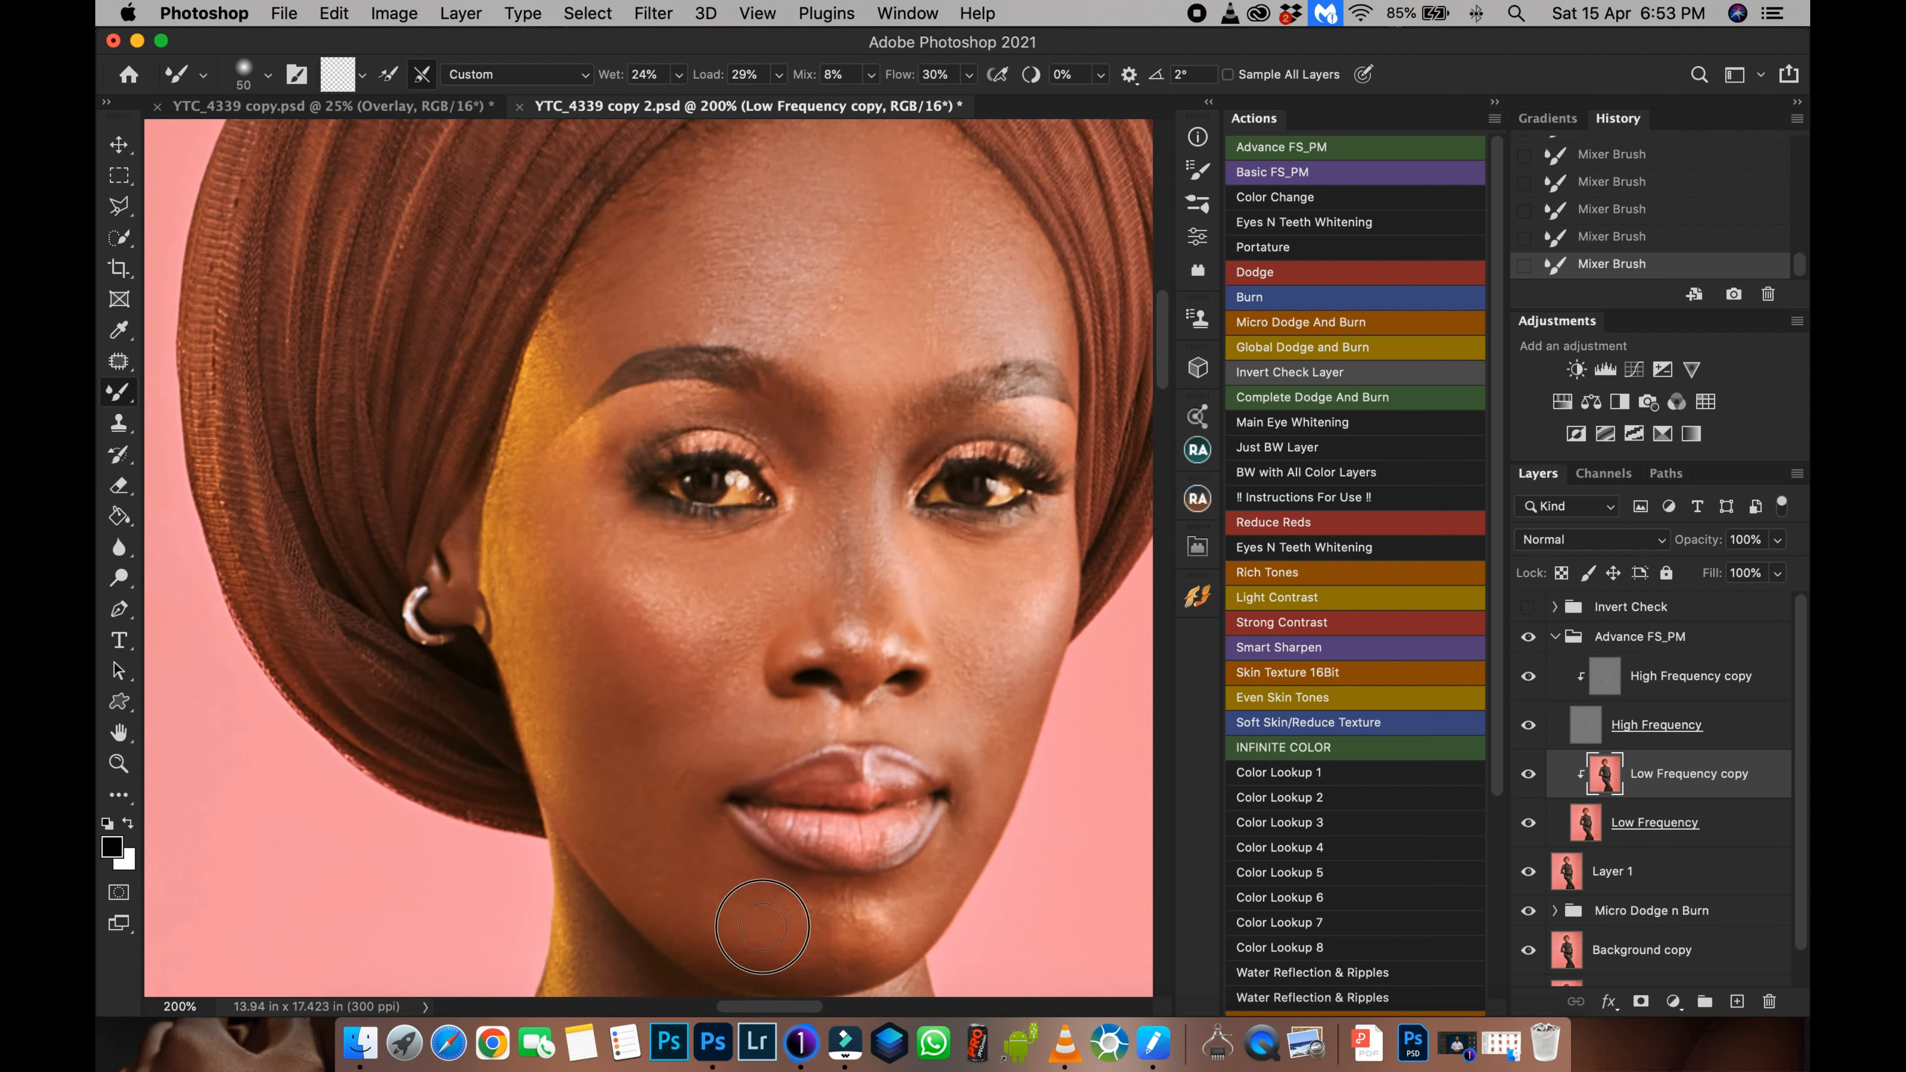
Step: Smooth the nose, the area between the brows and the cheek opposite the earring with the Mixer Brush at size 45
mouse_move(775, 857)
left_mouse_down()
mouse_move(758, 767)
mouse_move(721, 824)
mouse_move(766, 842)
mouse_move(774, 804)
mouse_move(745, 794)
mouse_move(877, 781)
mouse_move(863, 805)
mouse_move(920, 690)
mouse_move(876, 800)
mouse_move(938, 610)
left_mouse_up()
left_click_drag(775, 601, 843, 598)
mouse_move(813, 395)
left_mouse_down()
mouse_move(883, 466)
mouse_move(996, 397)
mouse_move(984, 571)
mouse_move(961, 606)
mouse_move(925, 517)
mouse_move(955, 599)
mouse_move(864, 597)
mouse_move(910, 611)
mouse_move(970, 567)
mouse_move(951, 675)
mouse_move(893, 788)
mouse_move(990, 555)
mouse_move(973, 603)
mouse_move(1001, 429)
mouse_move(1006, 533)
left_mouse_up()
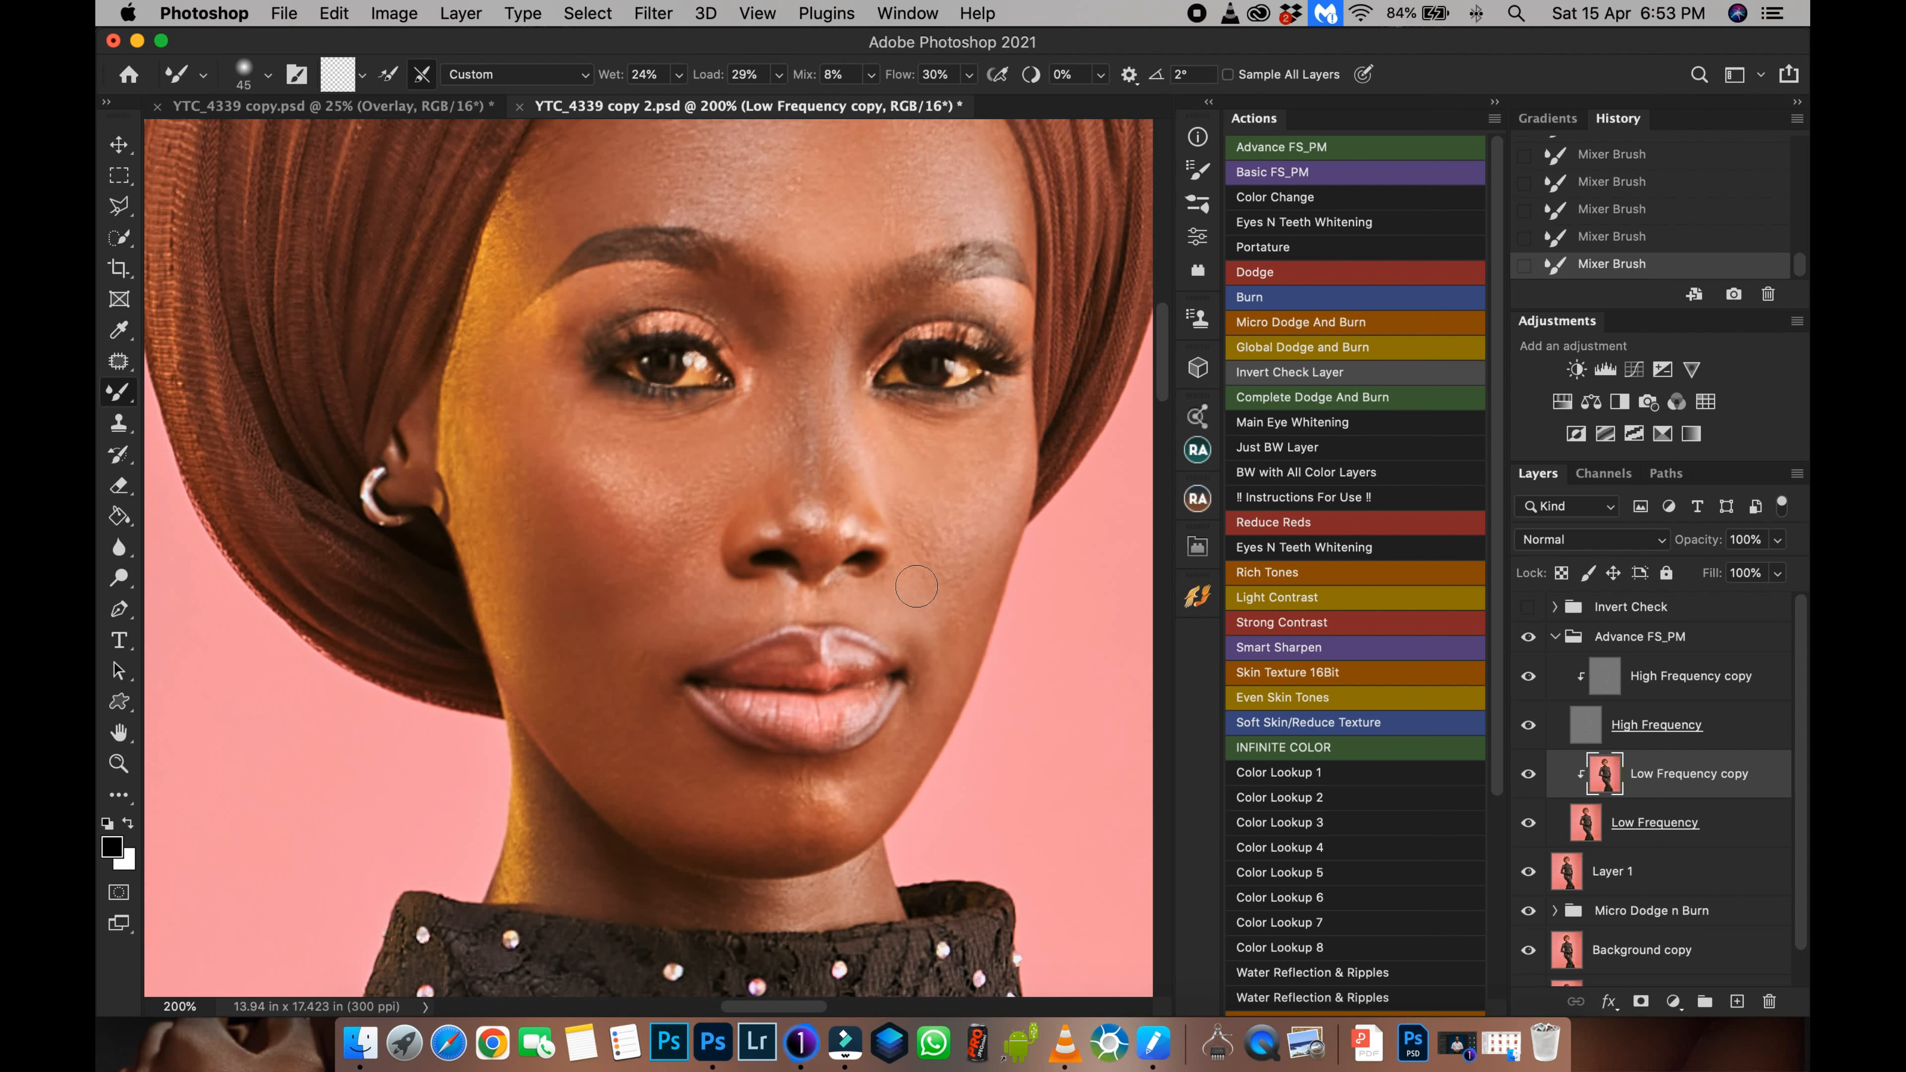
mouse_move(845, 488)
left_mouse_down()
mouse_move(819, 279)
mouse_move(821, 530)
mouse_move(827, 367)
mouse_move(869, 462)
mouse_move(832, 380)
mouse_move(933, 419)
mouse_move(998, 384)
mouse_move(994, 502)
mouse_move(925, 566)
mouse_move(937, 603)
mouse_move(894, 607)
mouse_move(957, 589)
left_mouse_up()
mouse_move(931, 506)
left_mouse_down()
mouse_move(917, 547)
mouse_move(979, 605)
mouse_move(957, 702)
mouse_move(963, 614)
mouse_move(876, 796)
left_mouse_up()
Step: Blend the skin around the corner of the mouth with the Mixer Brush at size 50
key("super+minus")
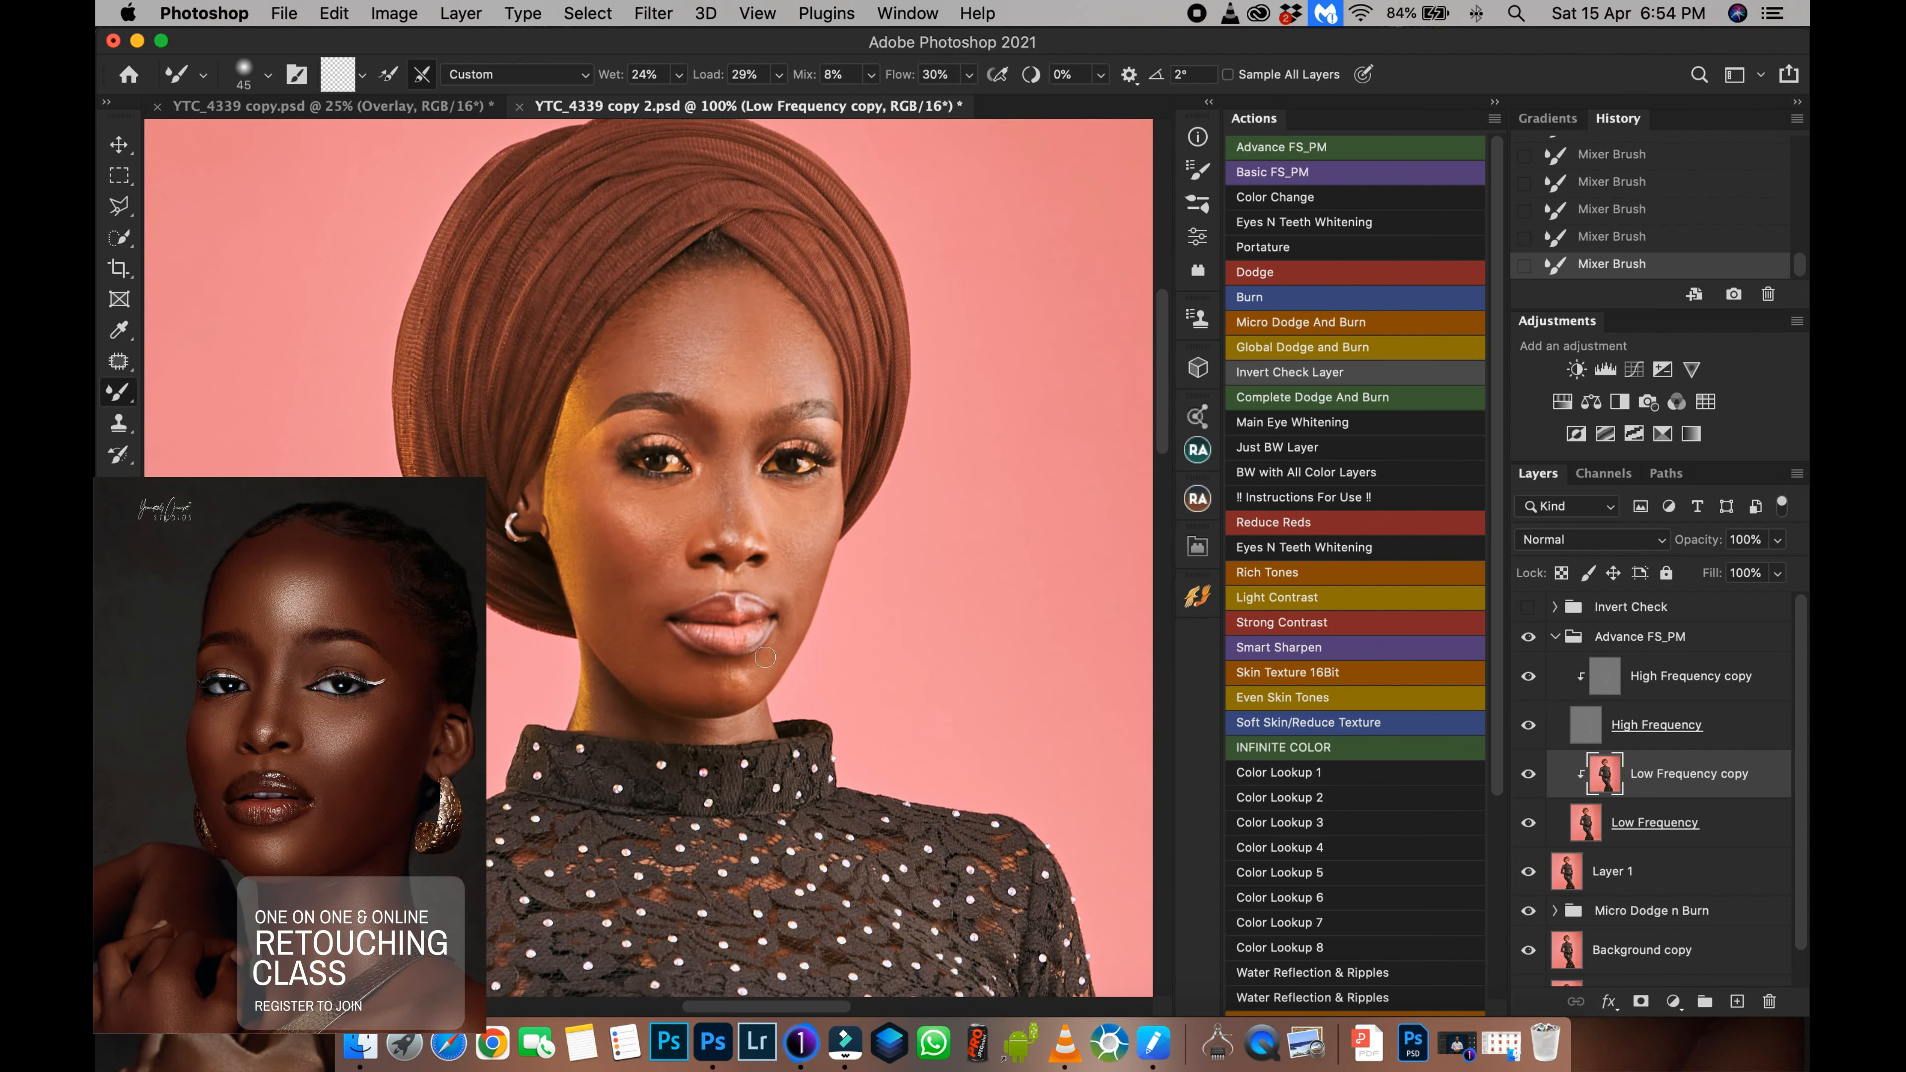
key("super+equal")
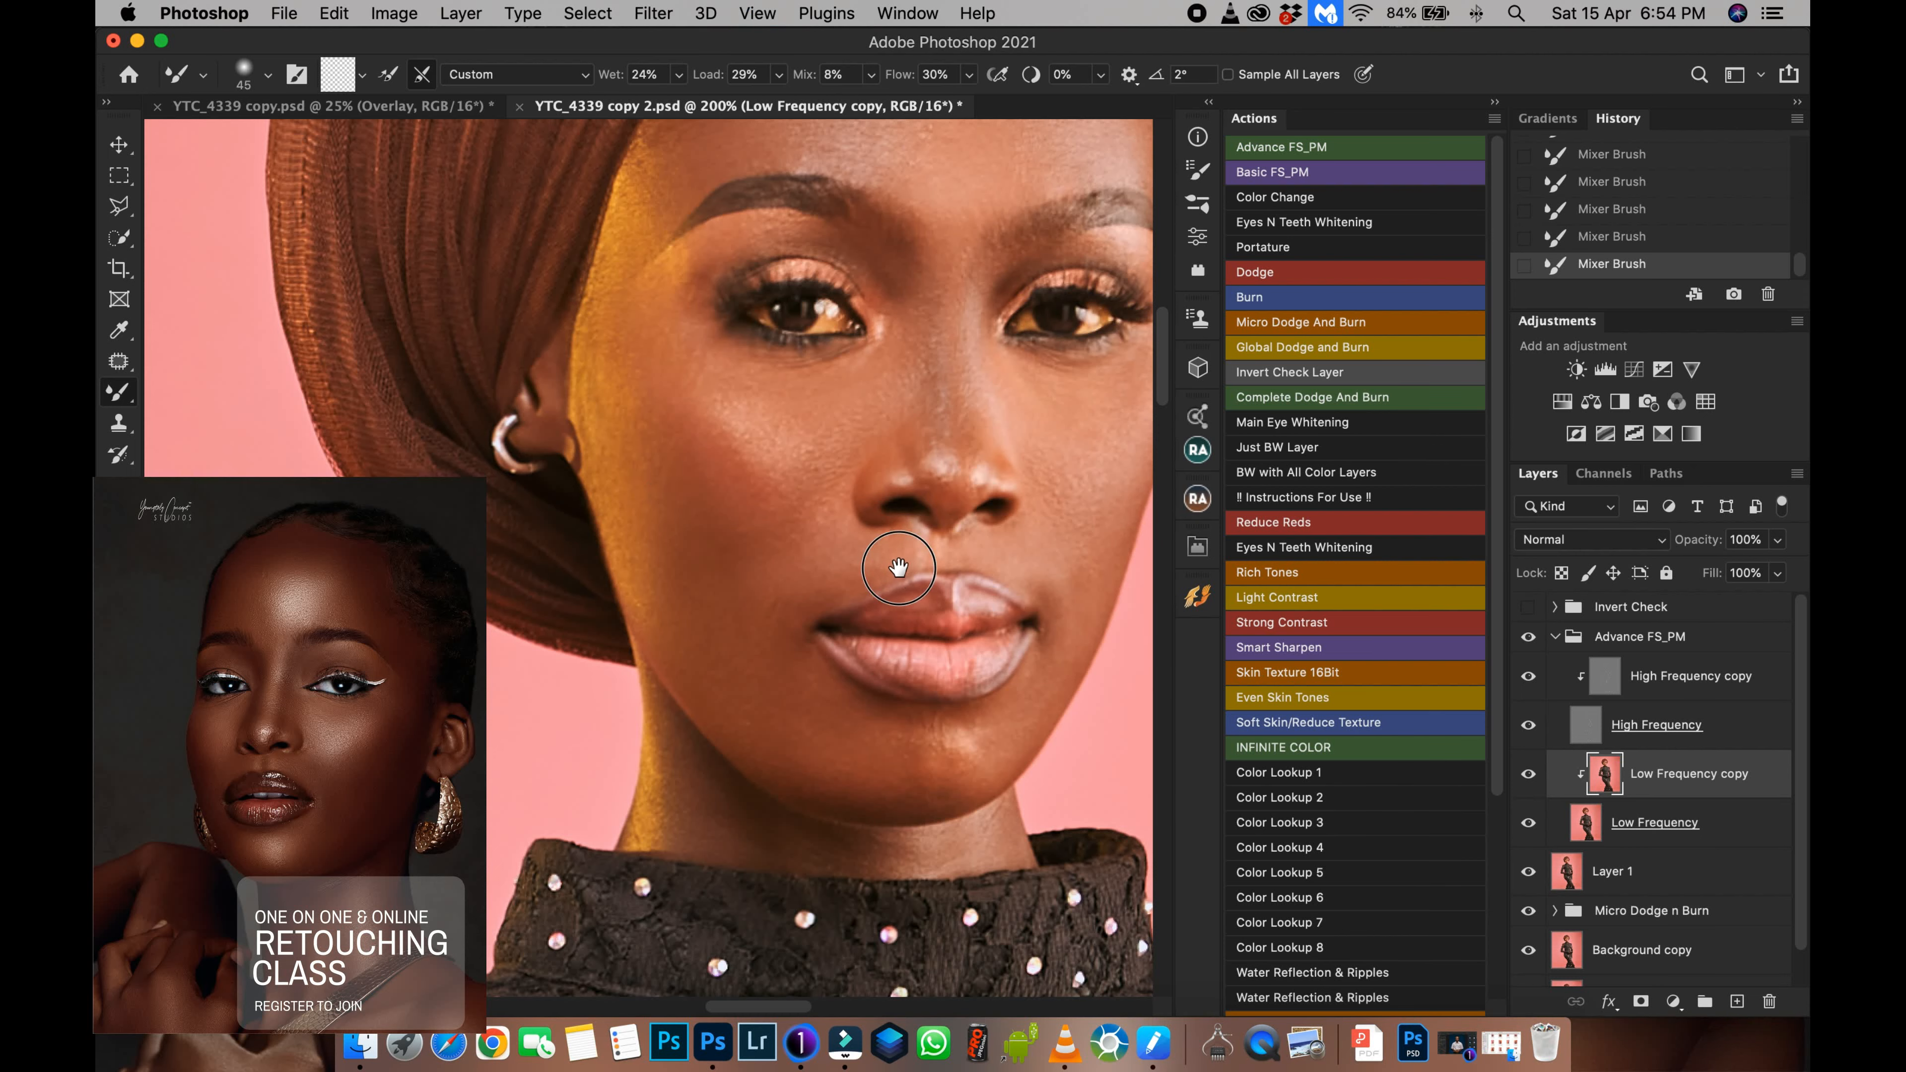
left_click_drag(898, 569, 832, 586)
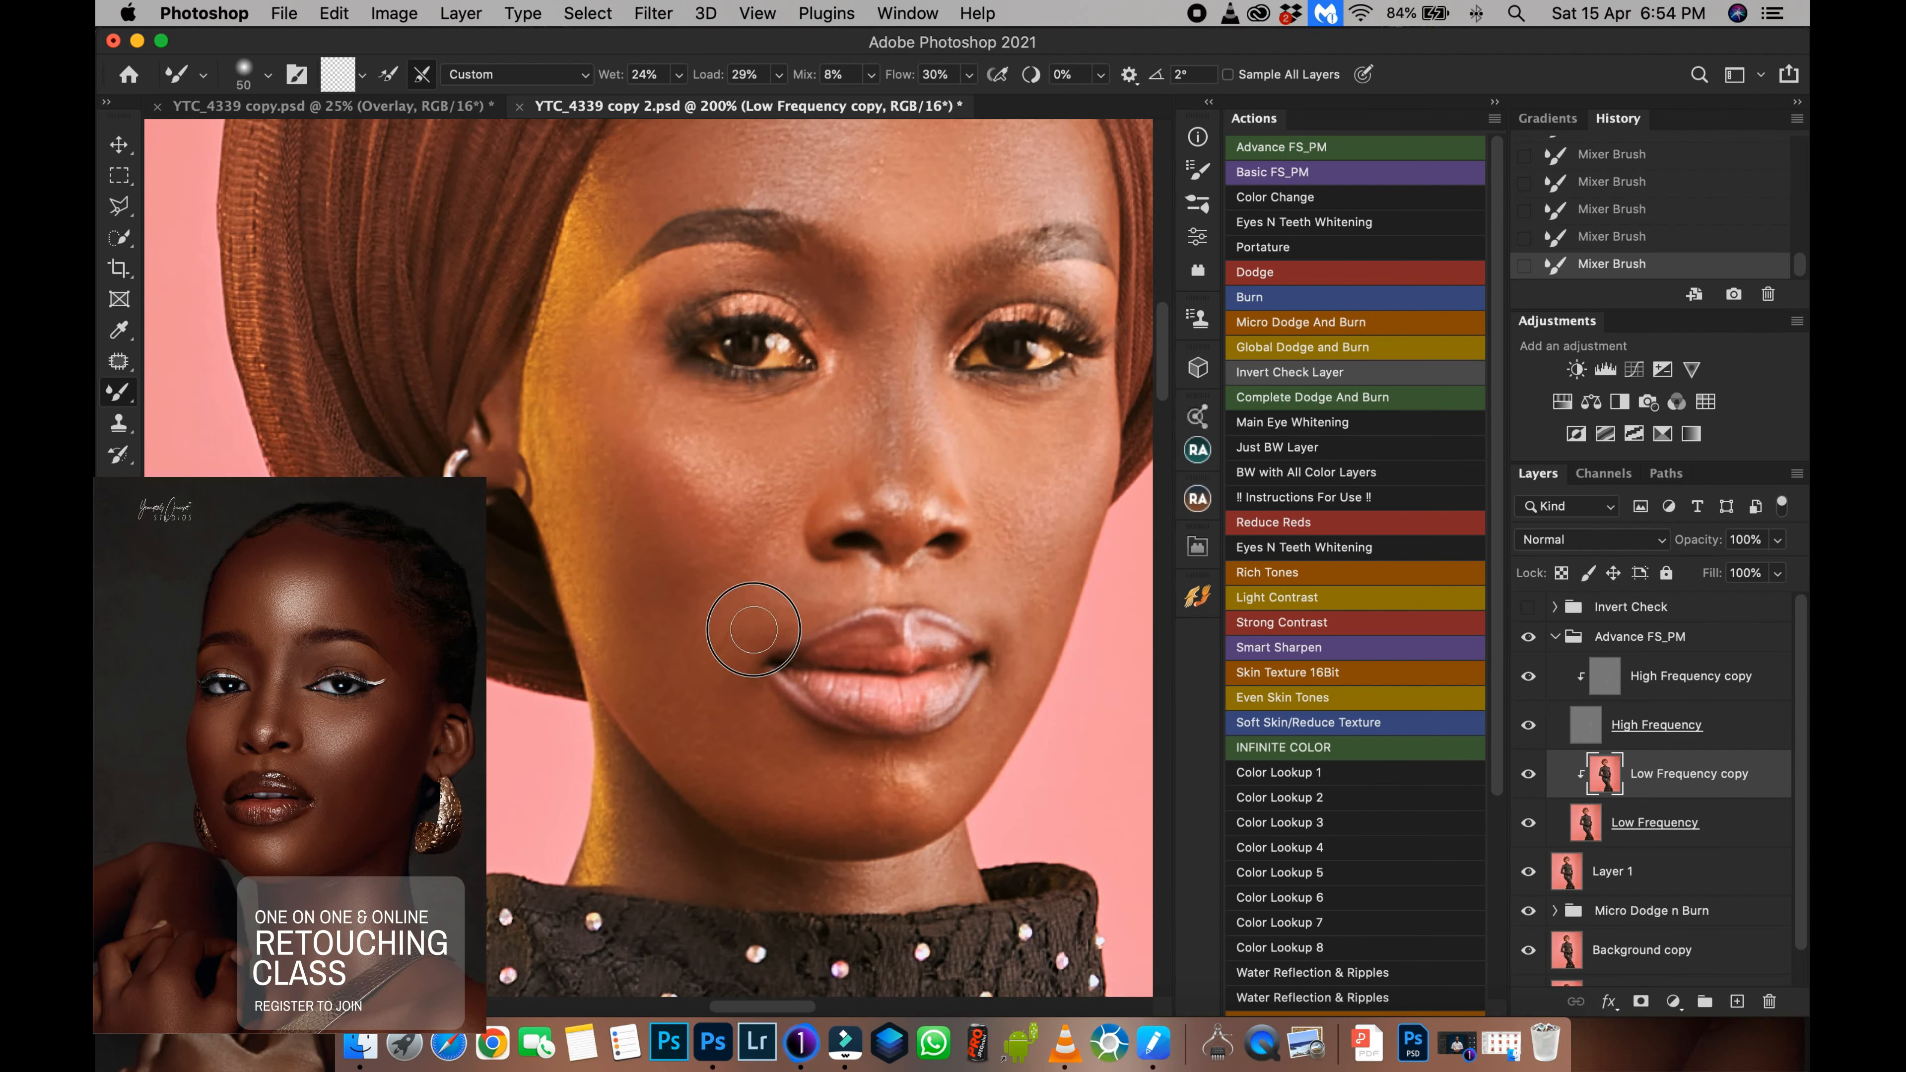
key("bracketright")
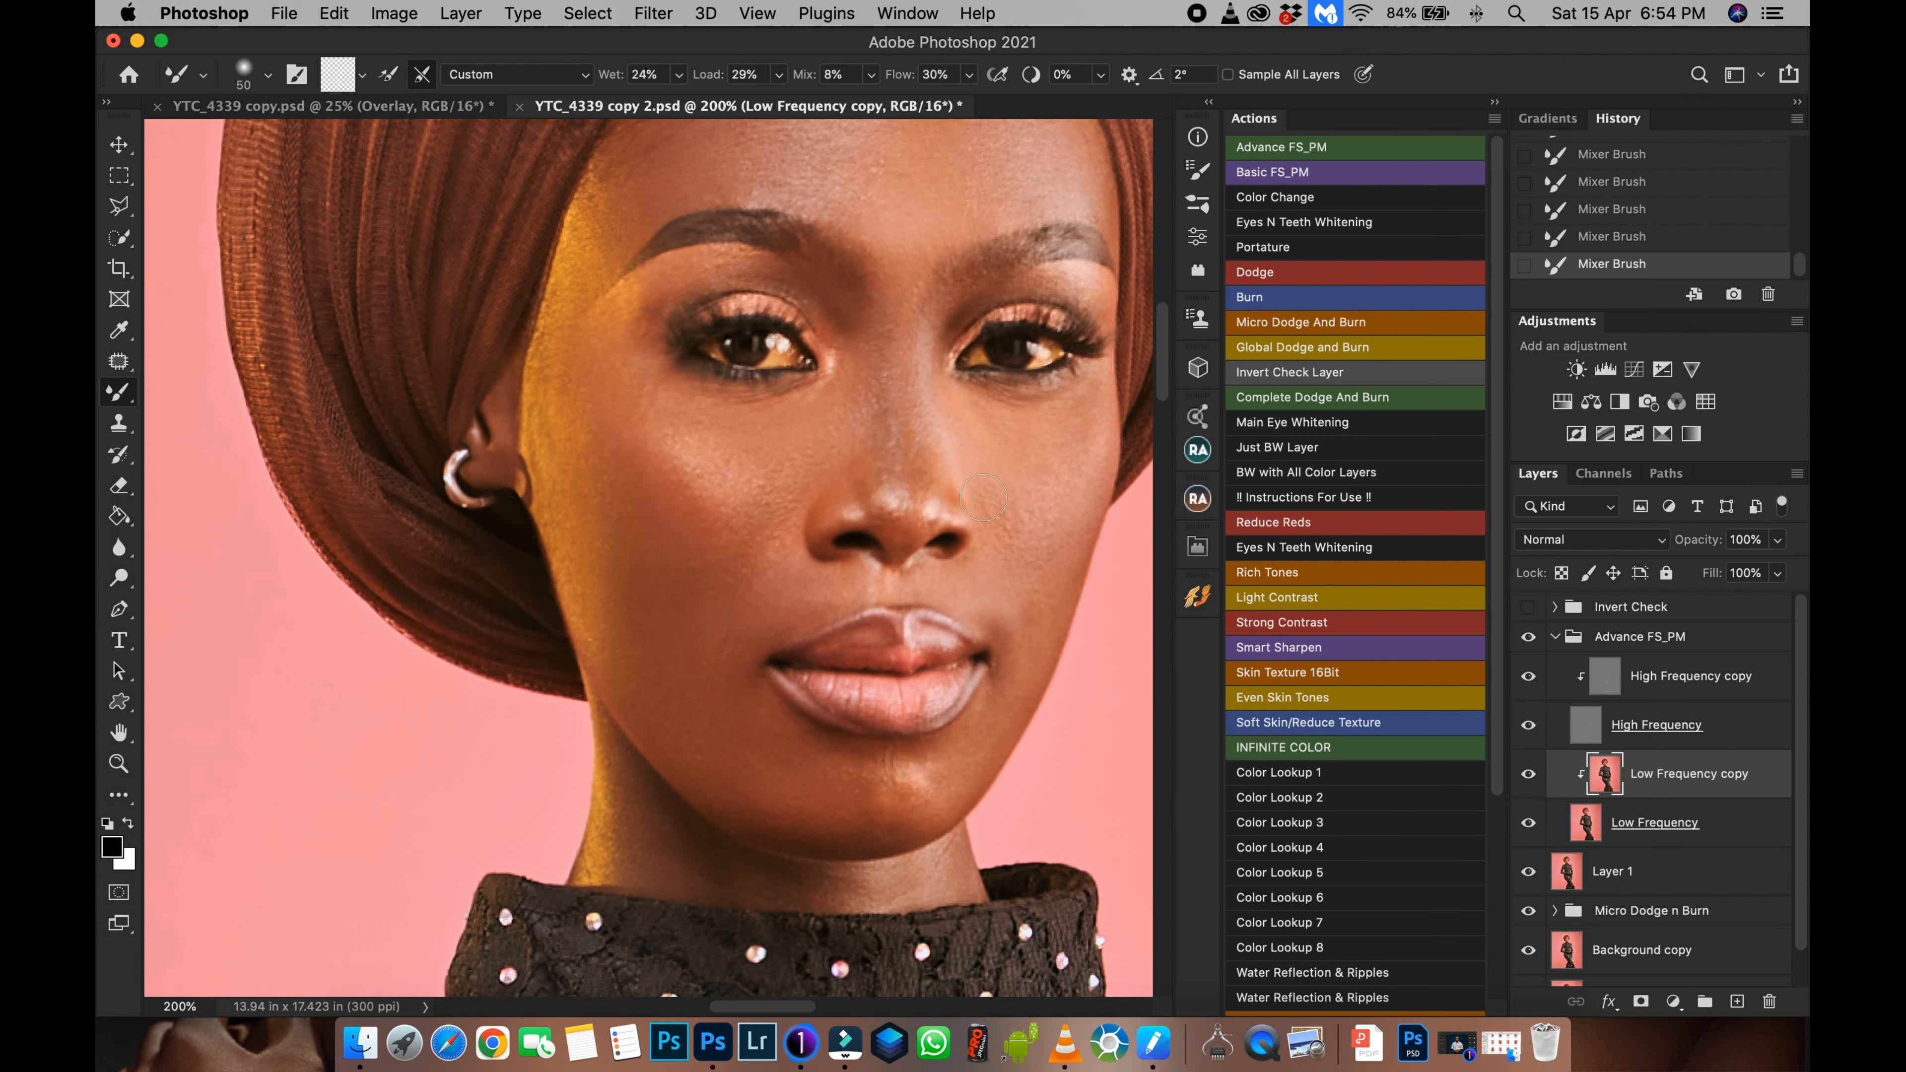
Step: Compare the face before and after smoothing by toggling the visibility of the Low Frequency copy layer
key("super+minus")
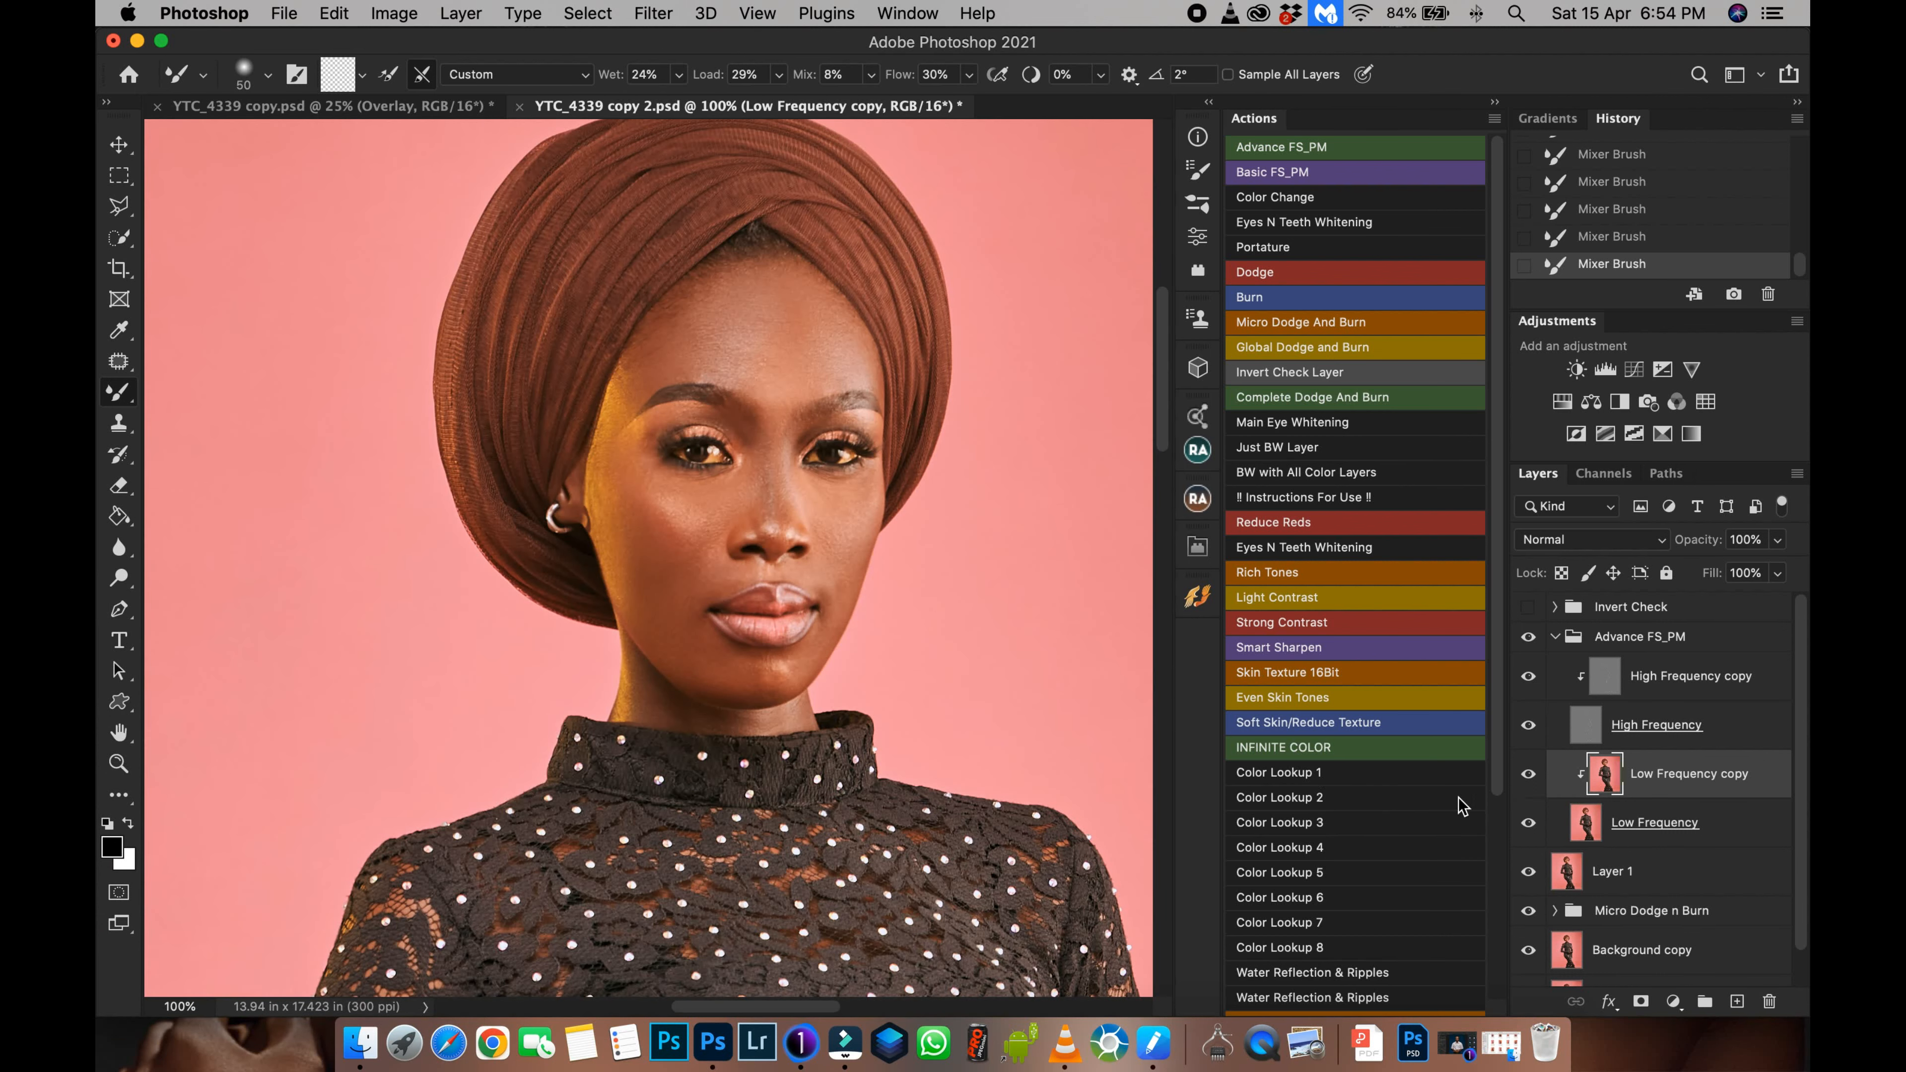
left_click(1529, 773)
left_click(1535, 786)
left_click(1538, 787)
left_click(1536, 787)
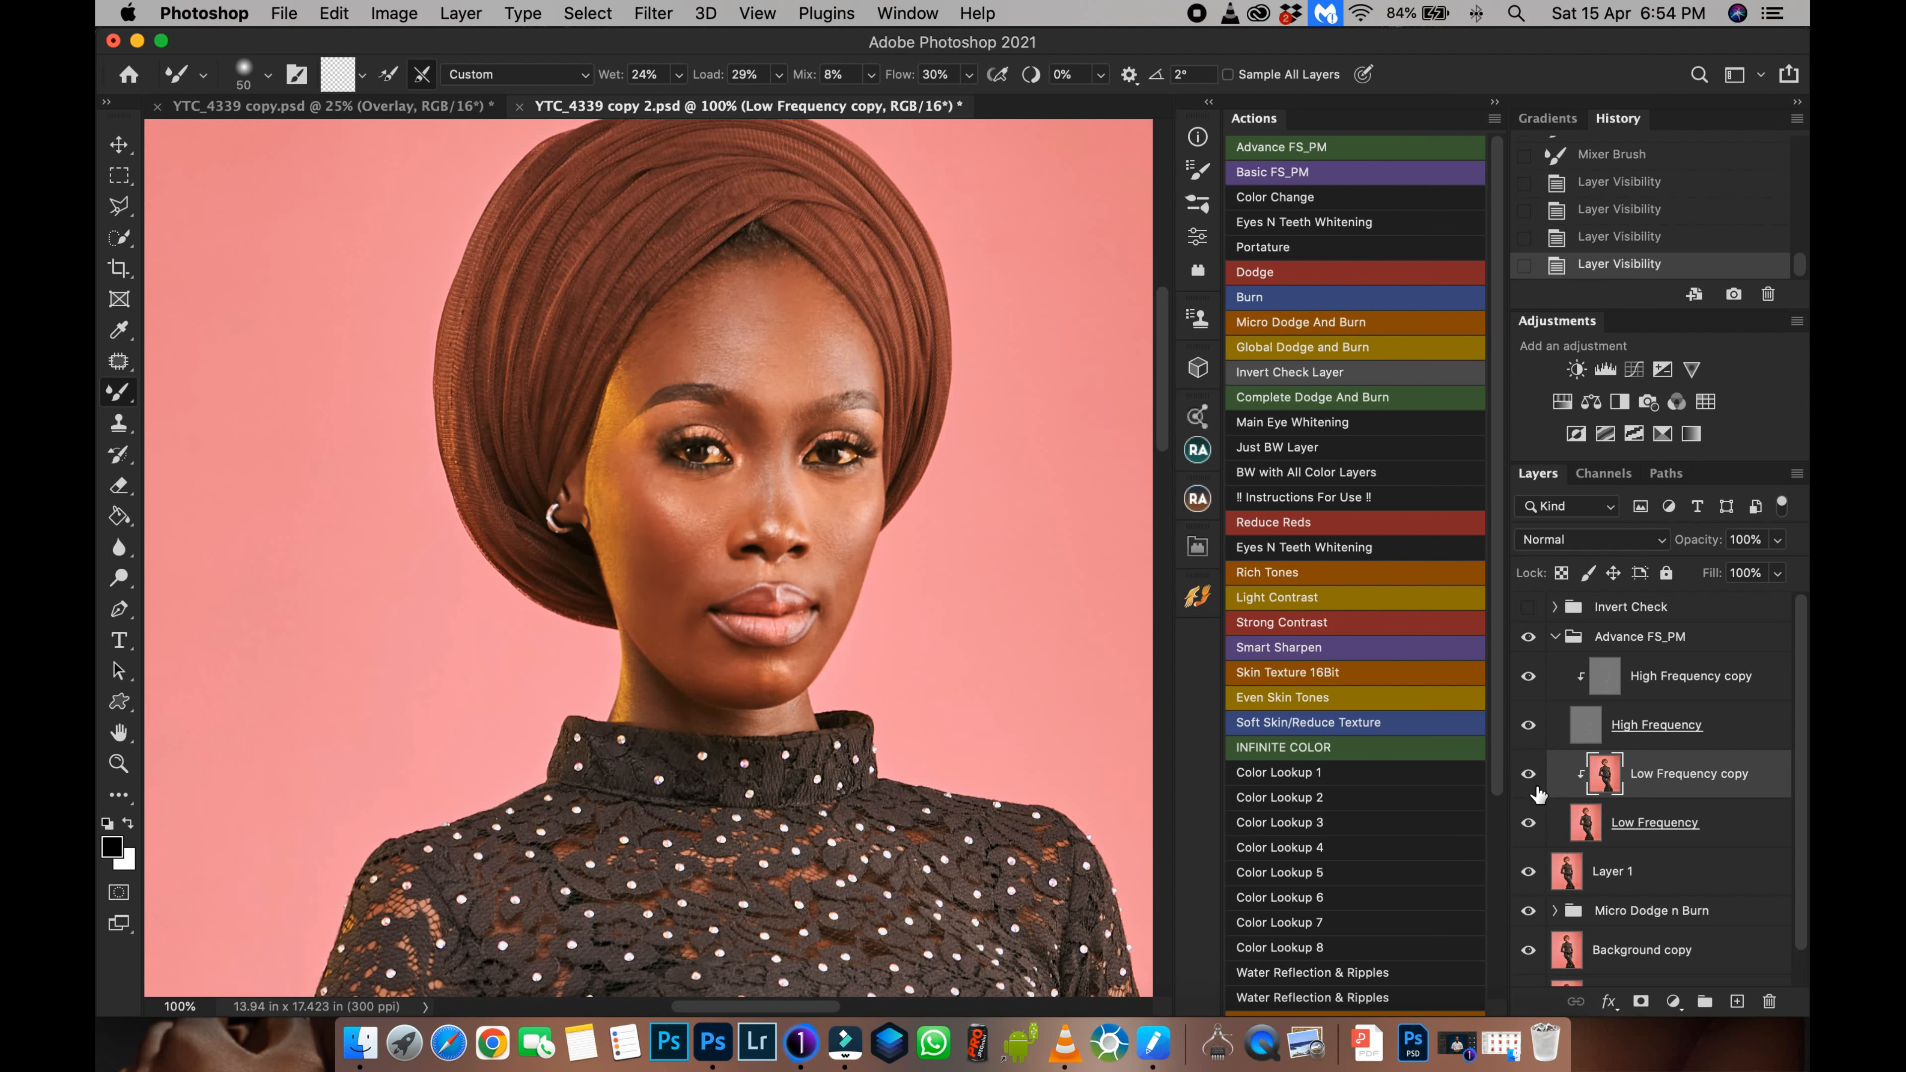
left_click(1535, 787)
left_click(1532, 790)
left_click(1527, 773)
Step: Touch up both cheeks with short Mixer Brush strokes on the Low Frequency copy layer
left_click_drag(850, 521, 847, 517)
left_click_drag(848, 518, 844, 513)
left_click_drag(846, 515, 844, 511)
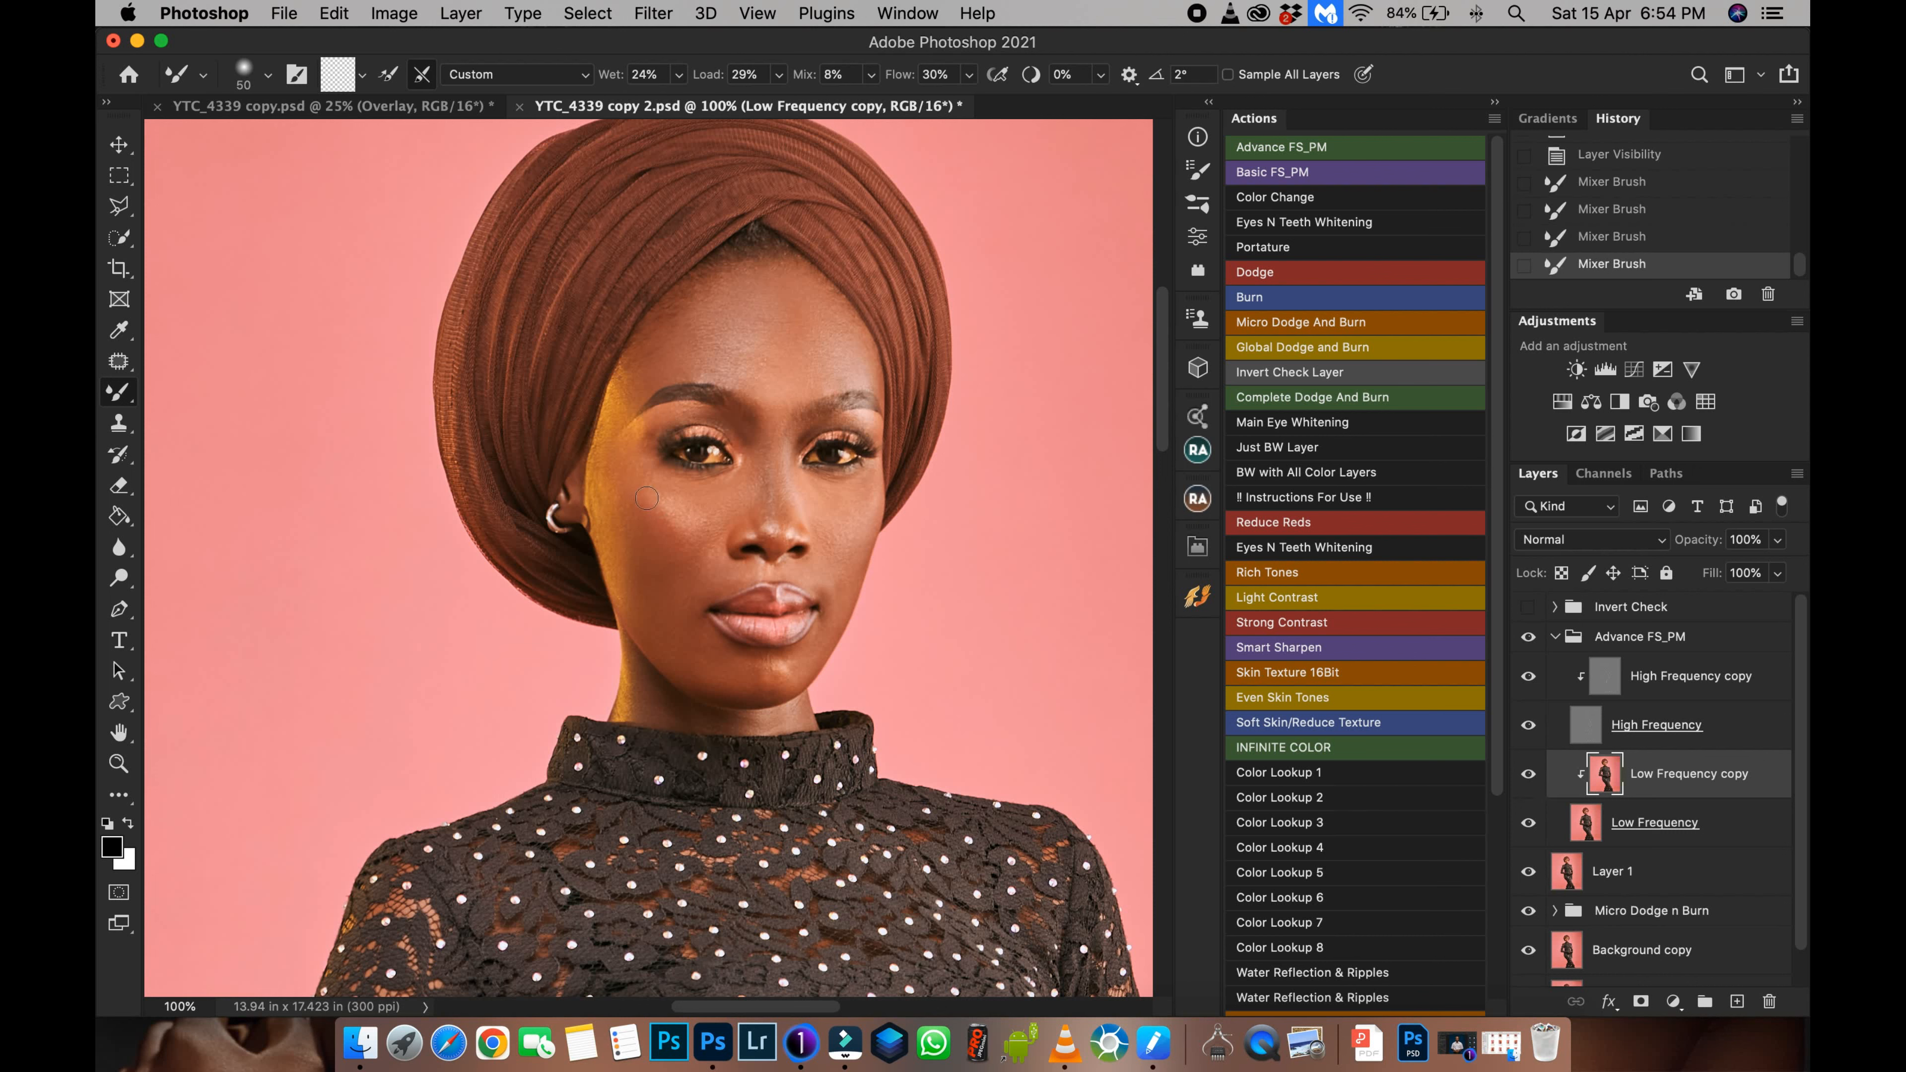
left_click_drag(646, 497, 696, 543)
Step: Smooth the skin of the clasped hands with the Mixer Brush at size 70
left_click_drag(753, 621, 750, 364)
key("super+minus")
mouse_move(851, 853)
left_mouse_down()
mouse_move(792, 481)
mouse_move(579, 501)
mouse_move(581, 400)
left_mouse_up()
key("super+plus")
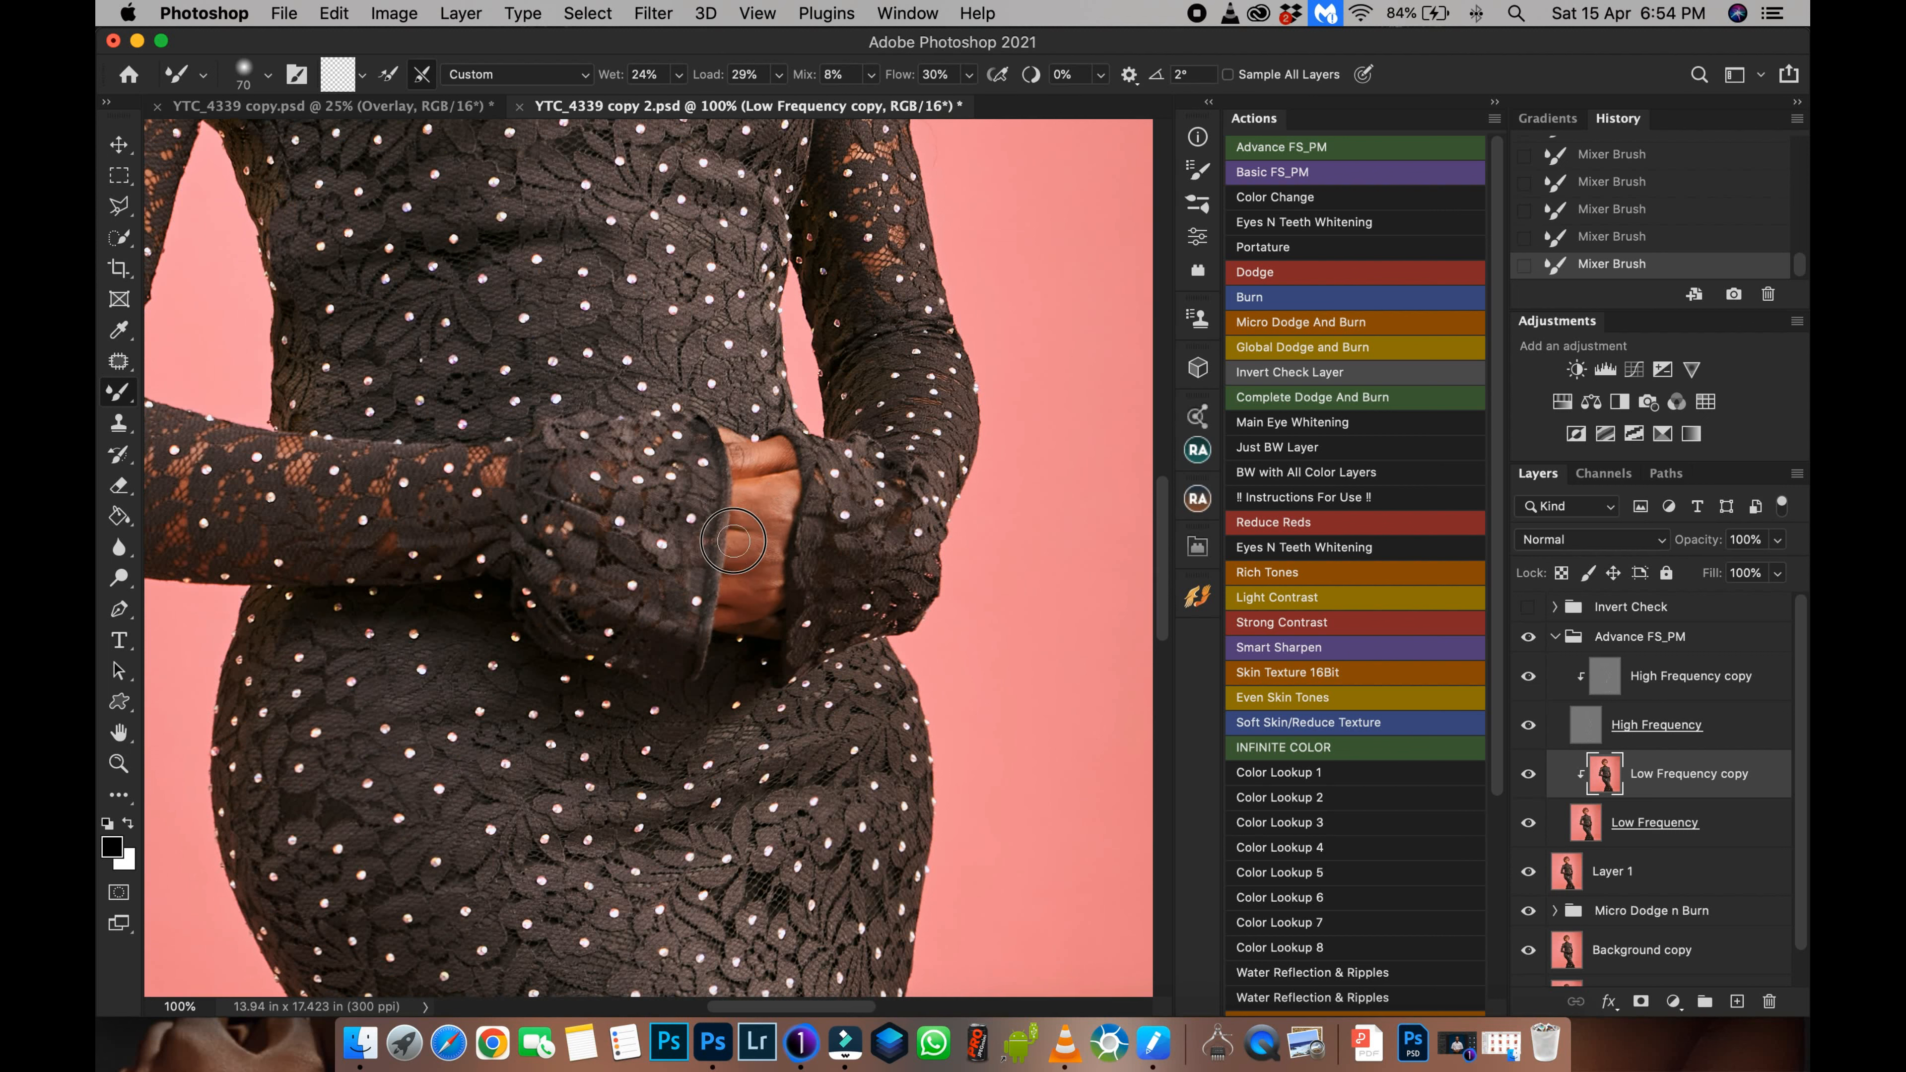
left_click_drag(724, 587, 741, 617)
left_click_drag(778, 503, 765, 495)
left_click_drag(754, 629, 727, 637)
Step: Compare the whole portrait with and without the Low Frequency copy layer
key("super+minus")
key("super+minus")
key("super+minus")
key("super+minus")
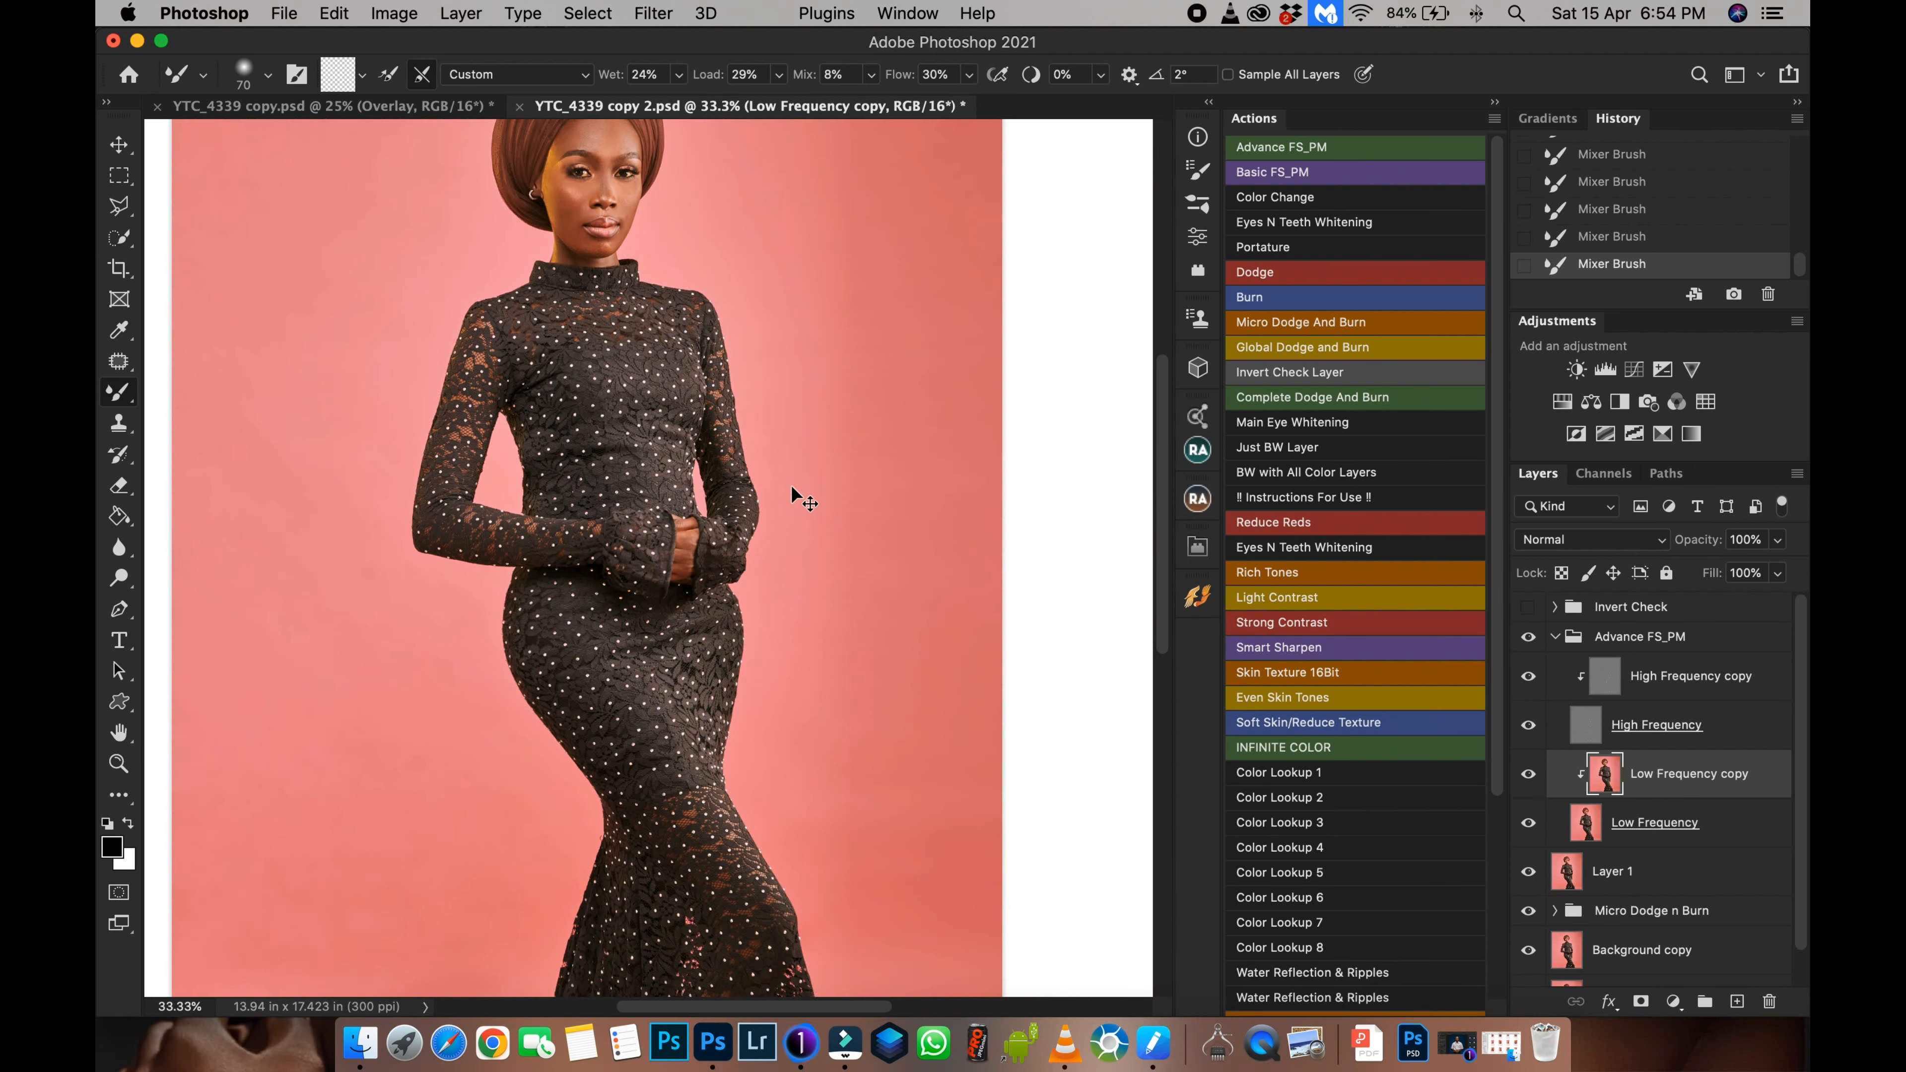
key("super+plus")
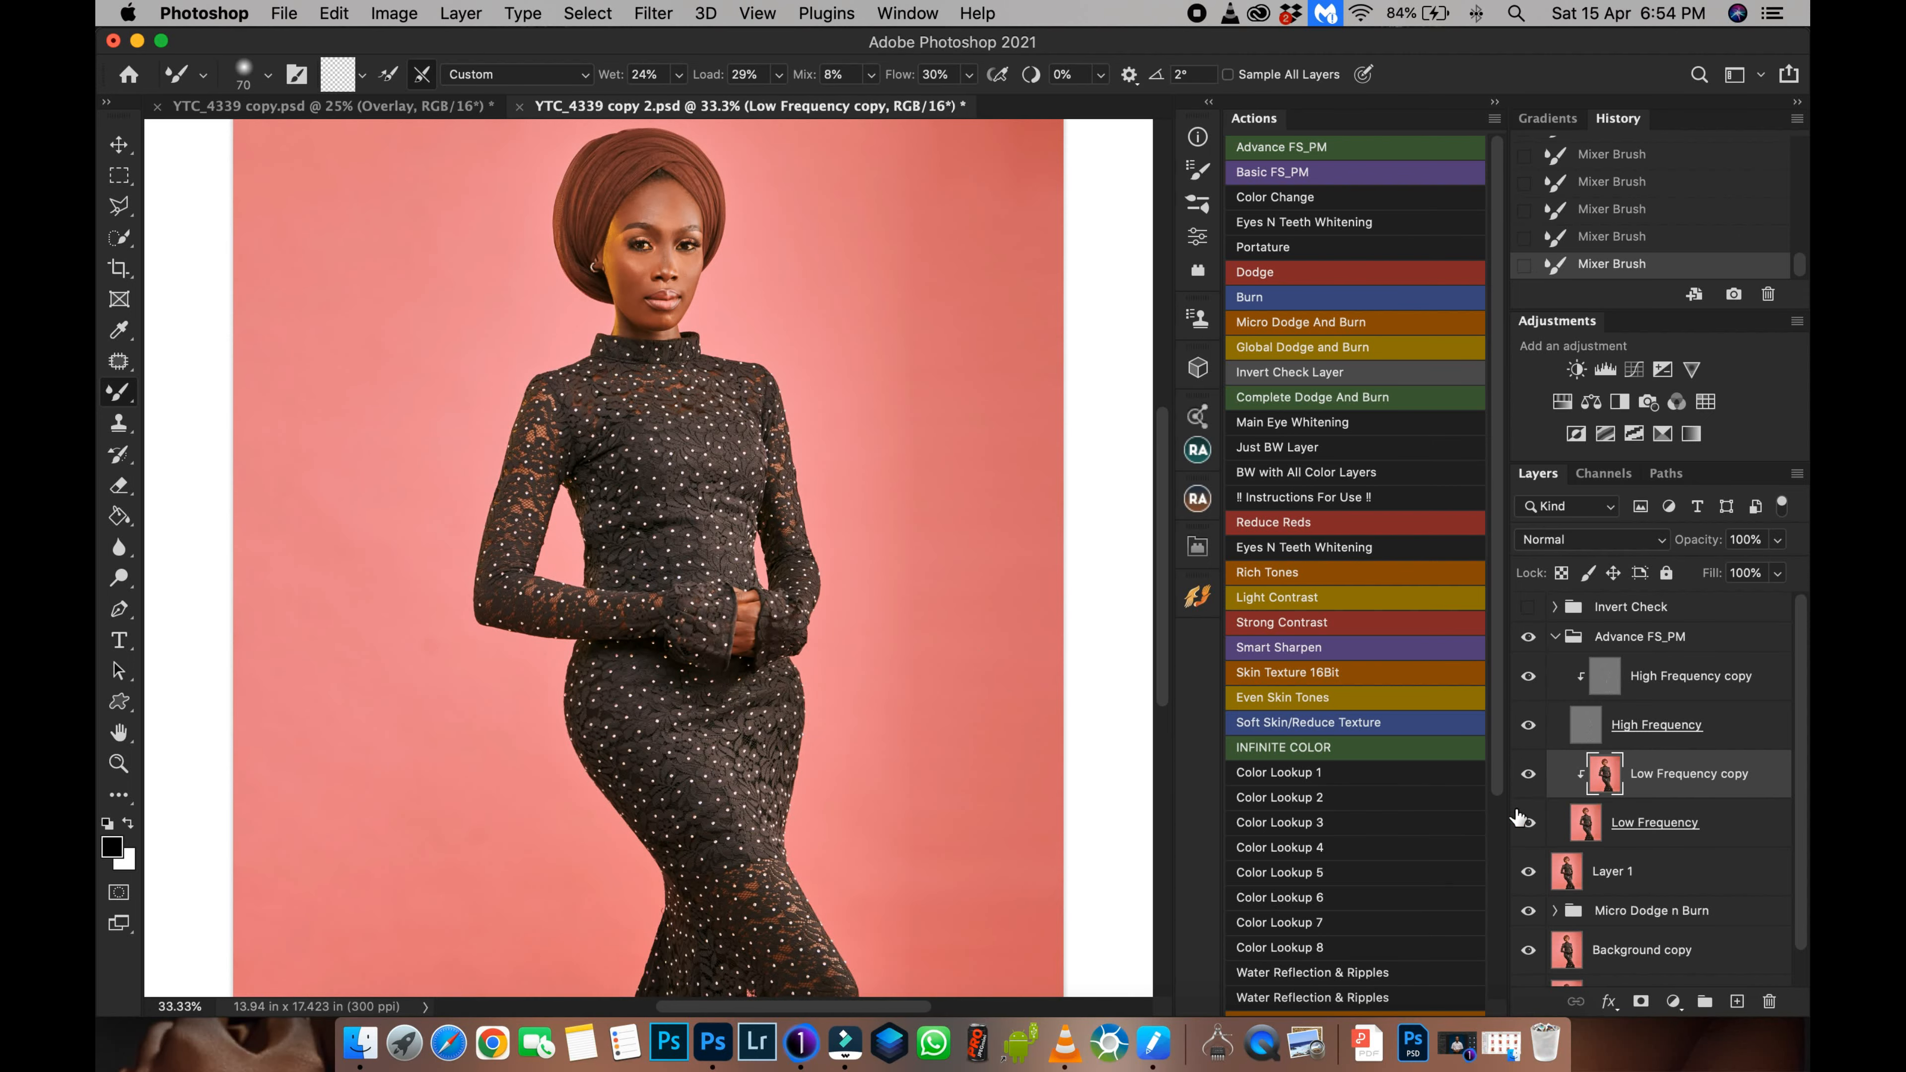
left_click(1527, 773)
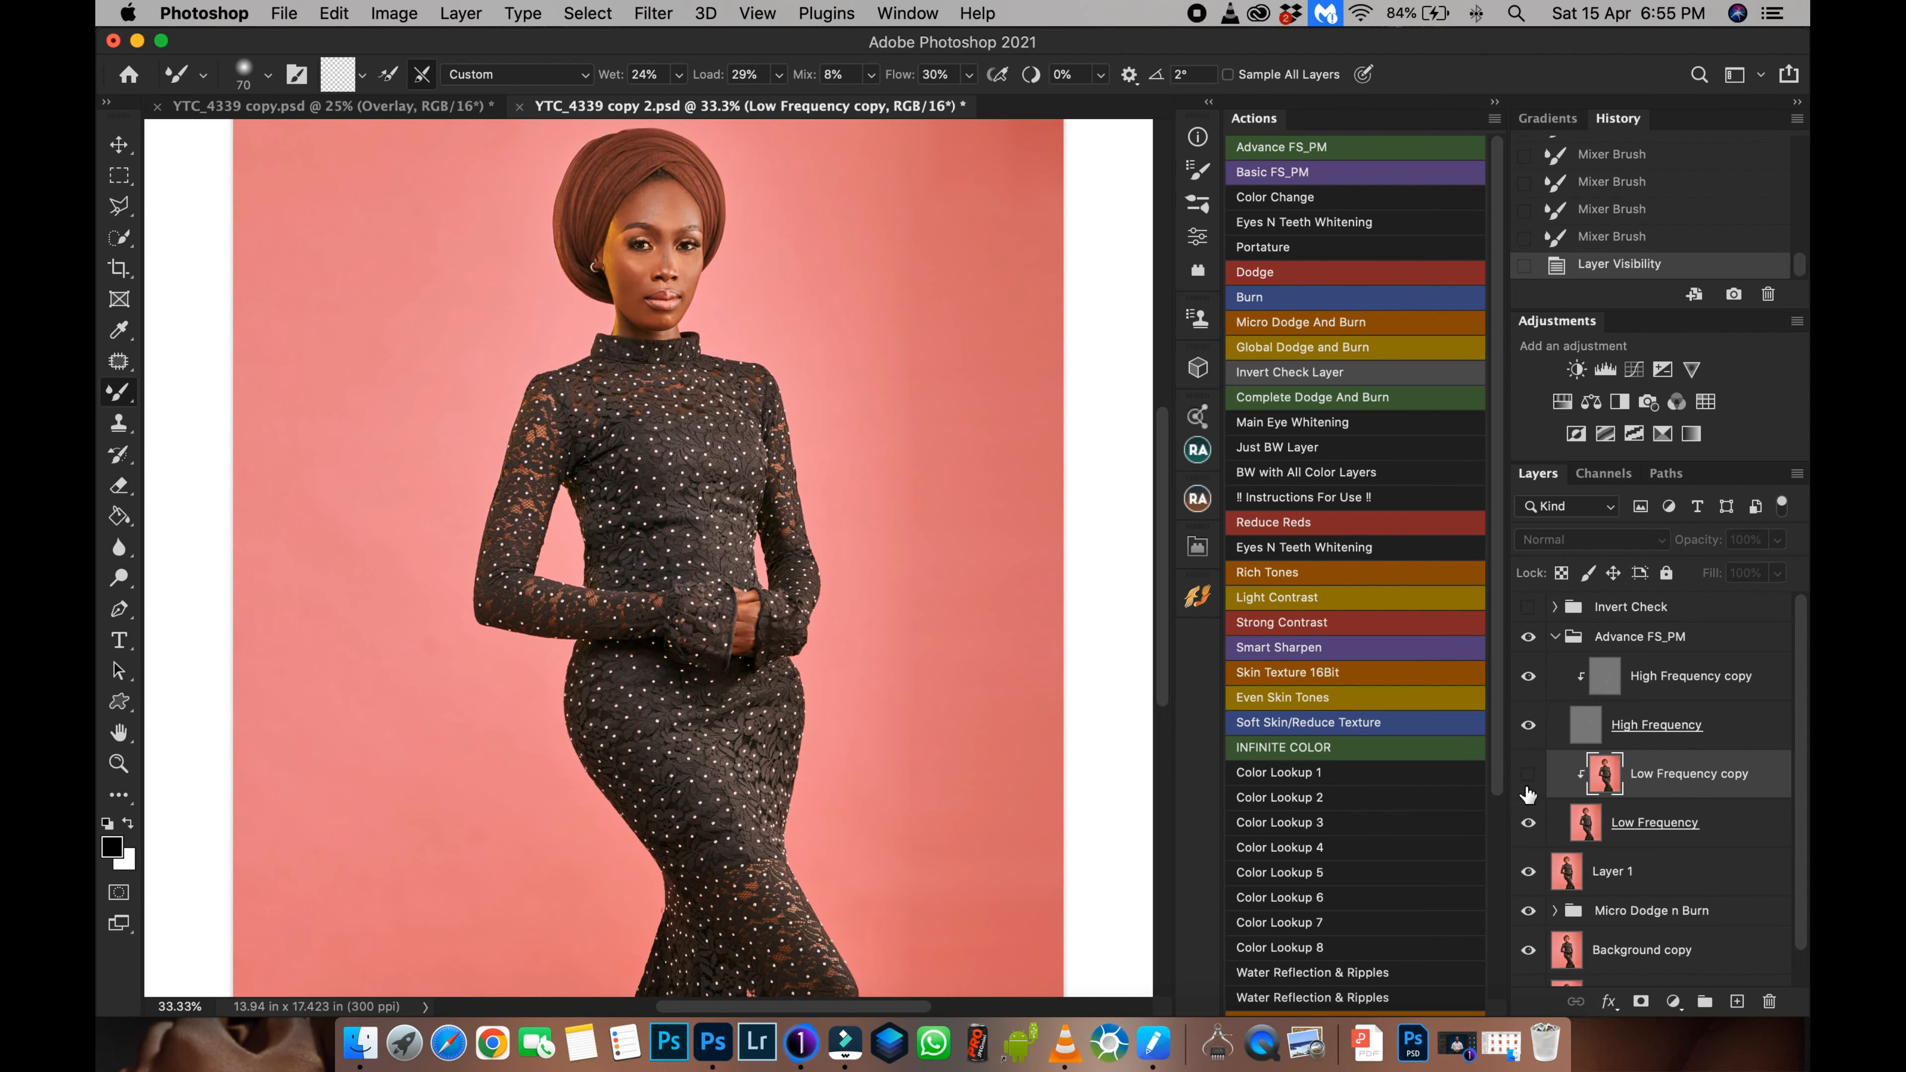
left_click(1527, 775)
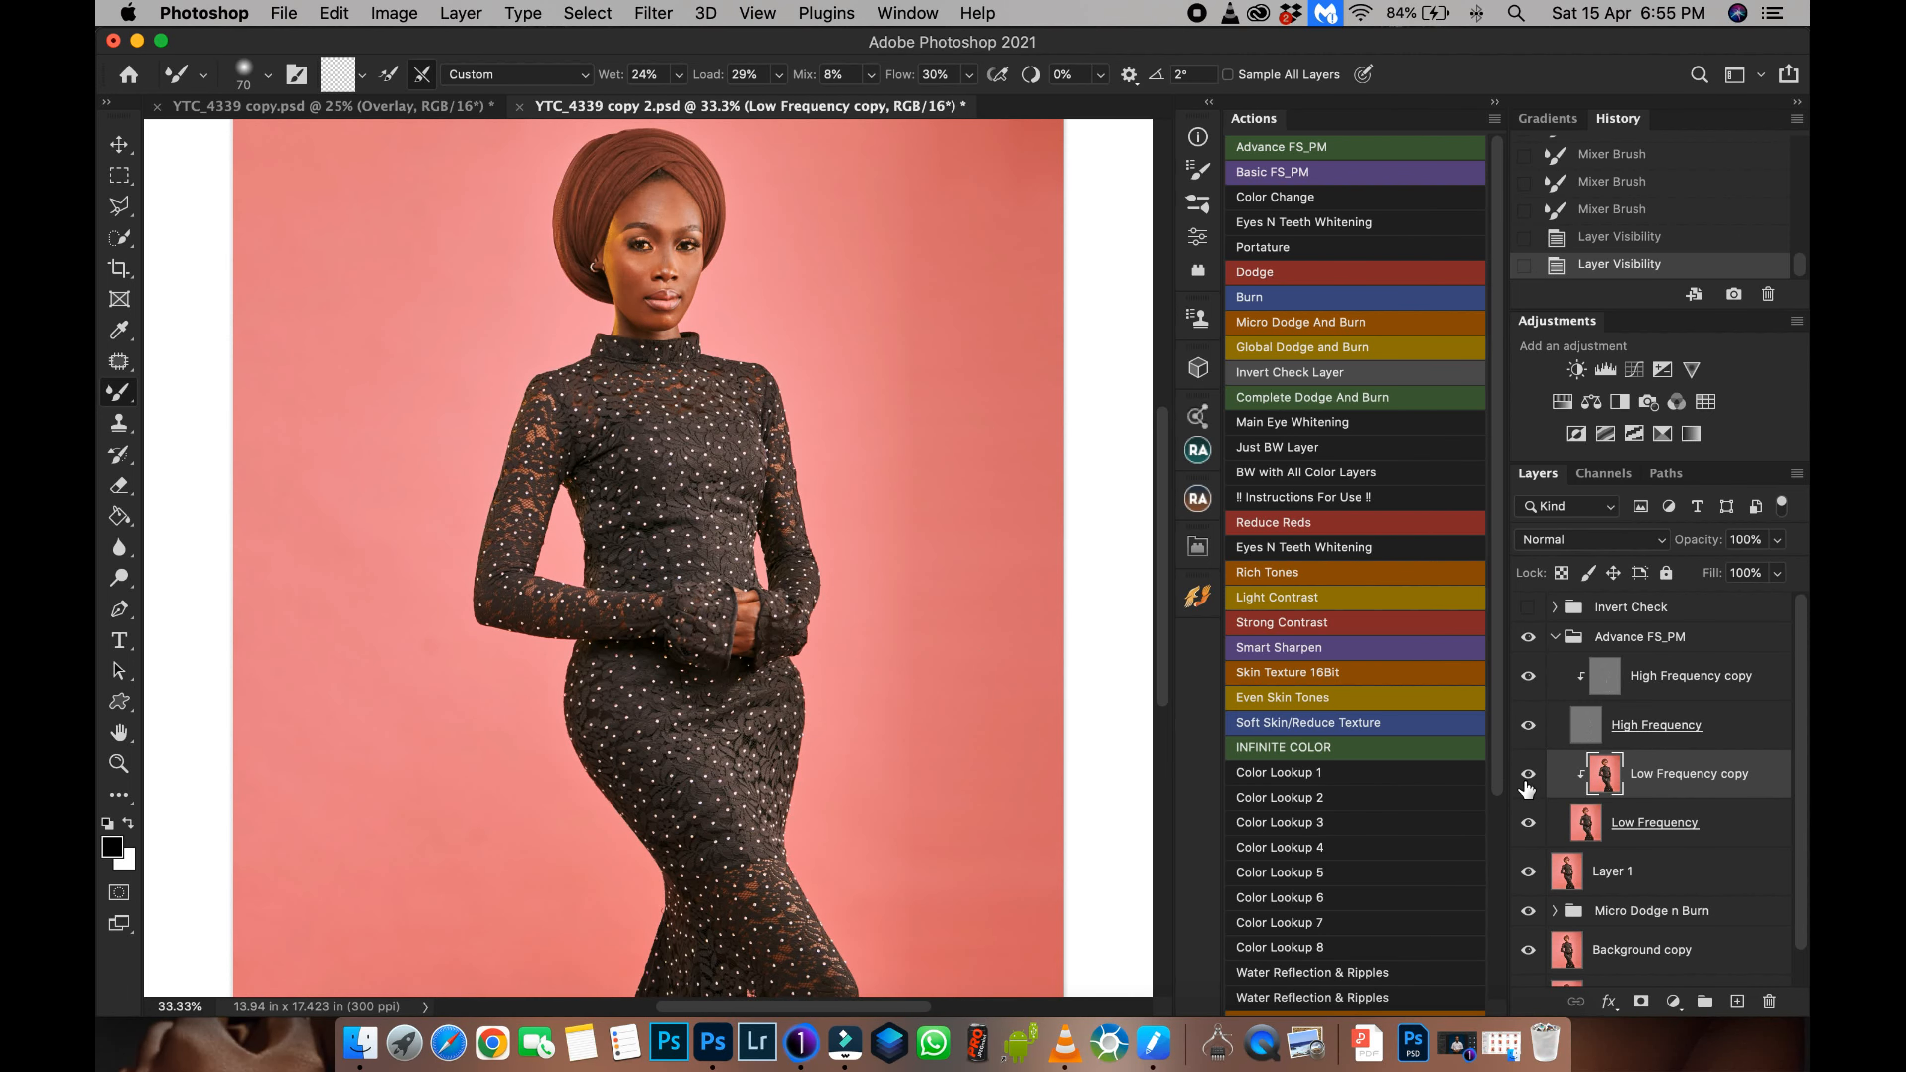
left_click(1526, 773)
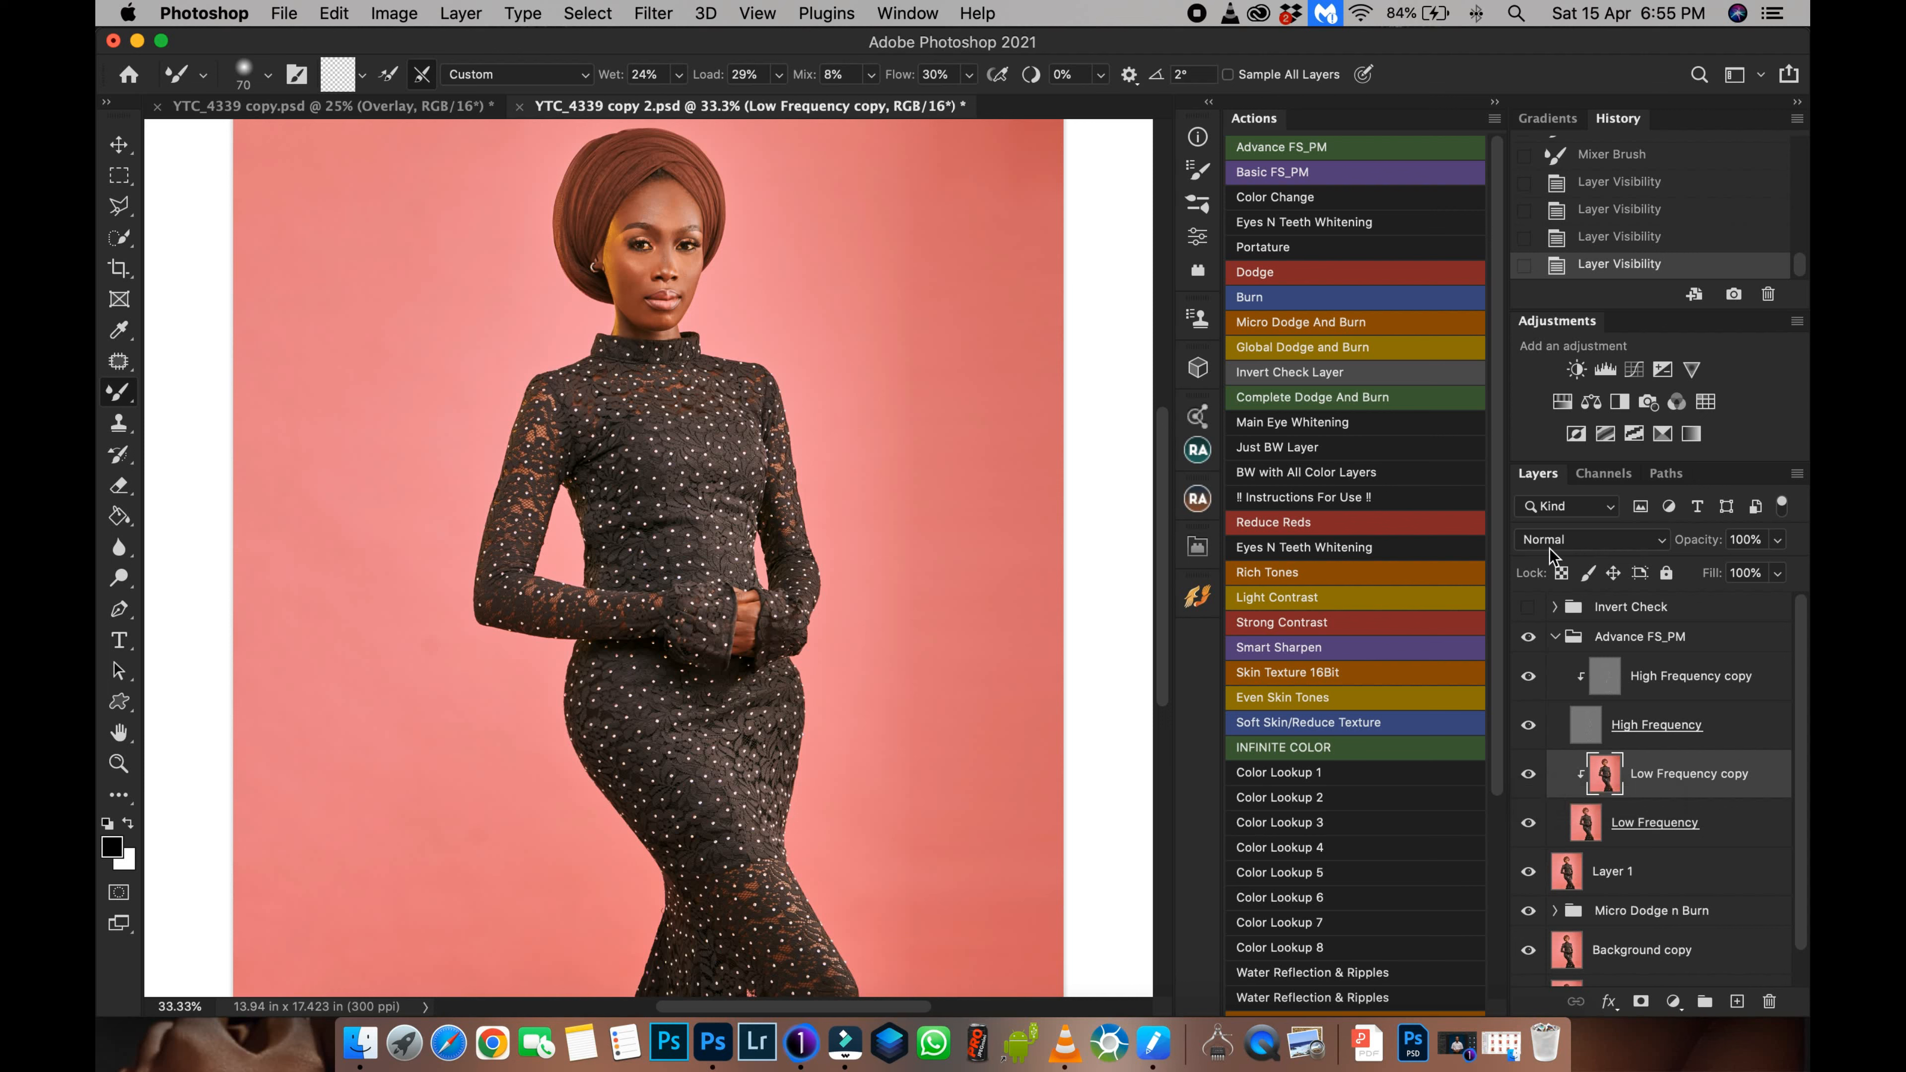
Step: Collapse the Advance FS_PM group, run the Global Dodge and Burn action and expand the group it creates
left_click(1554, 637)
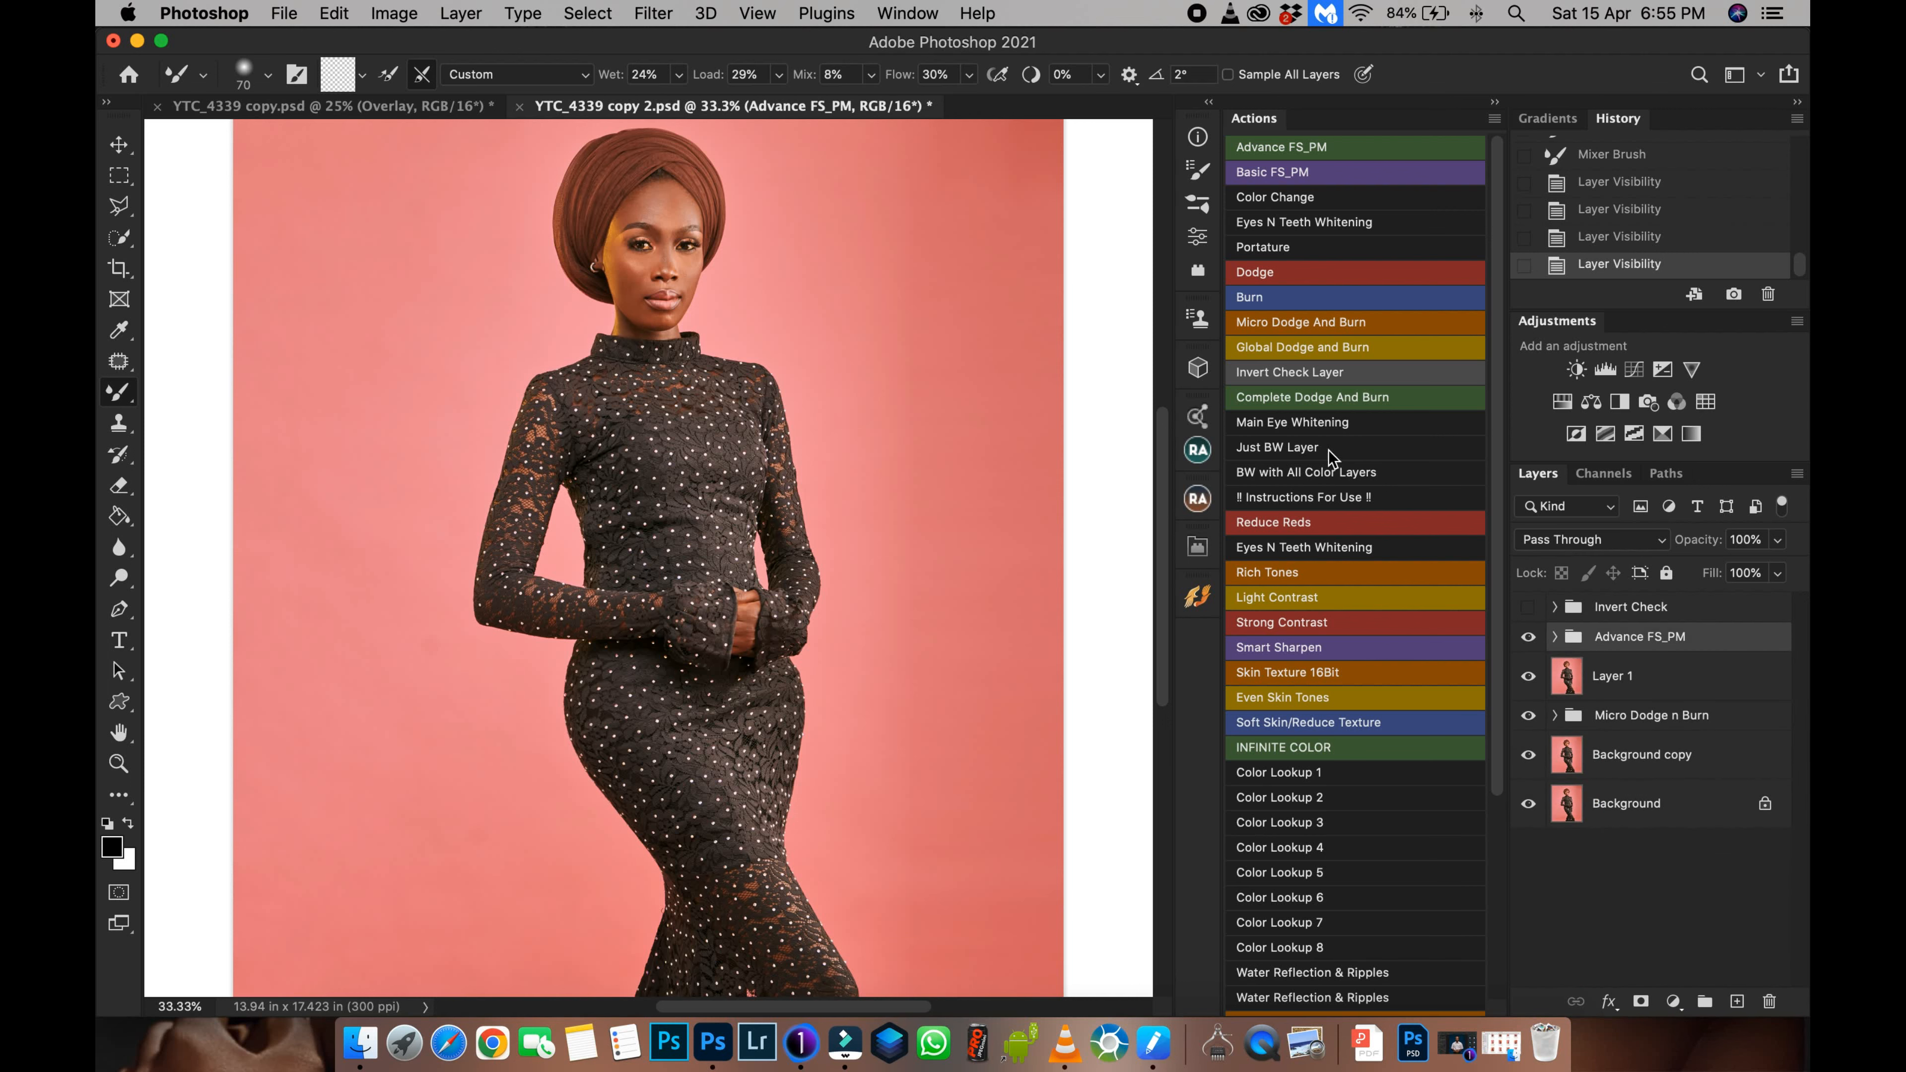
left_click(1321, 347)
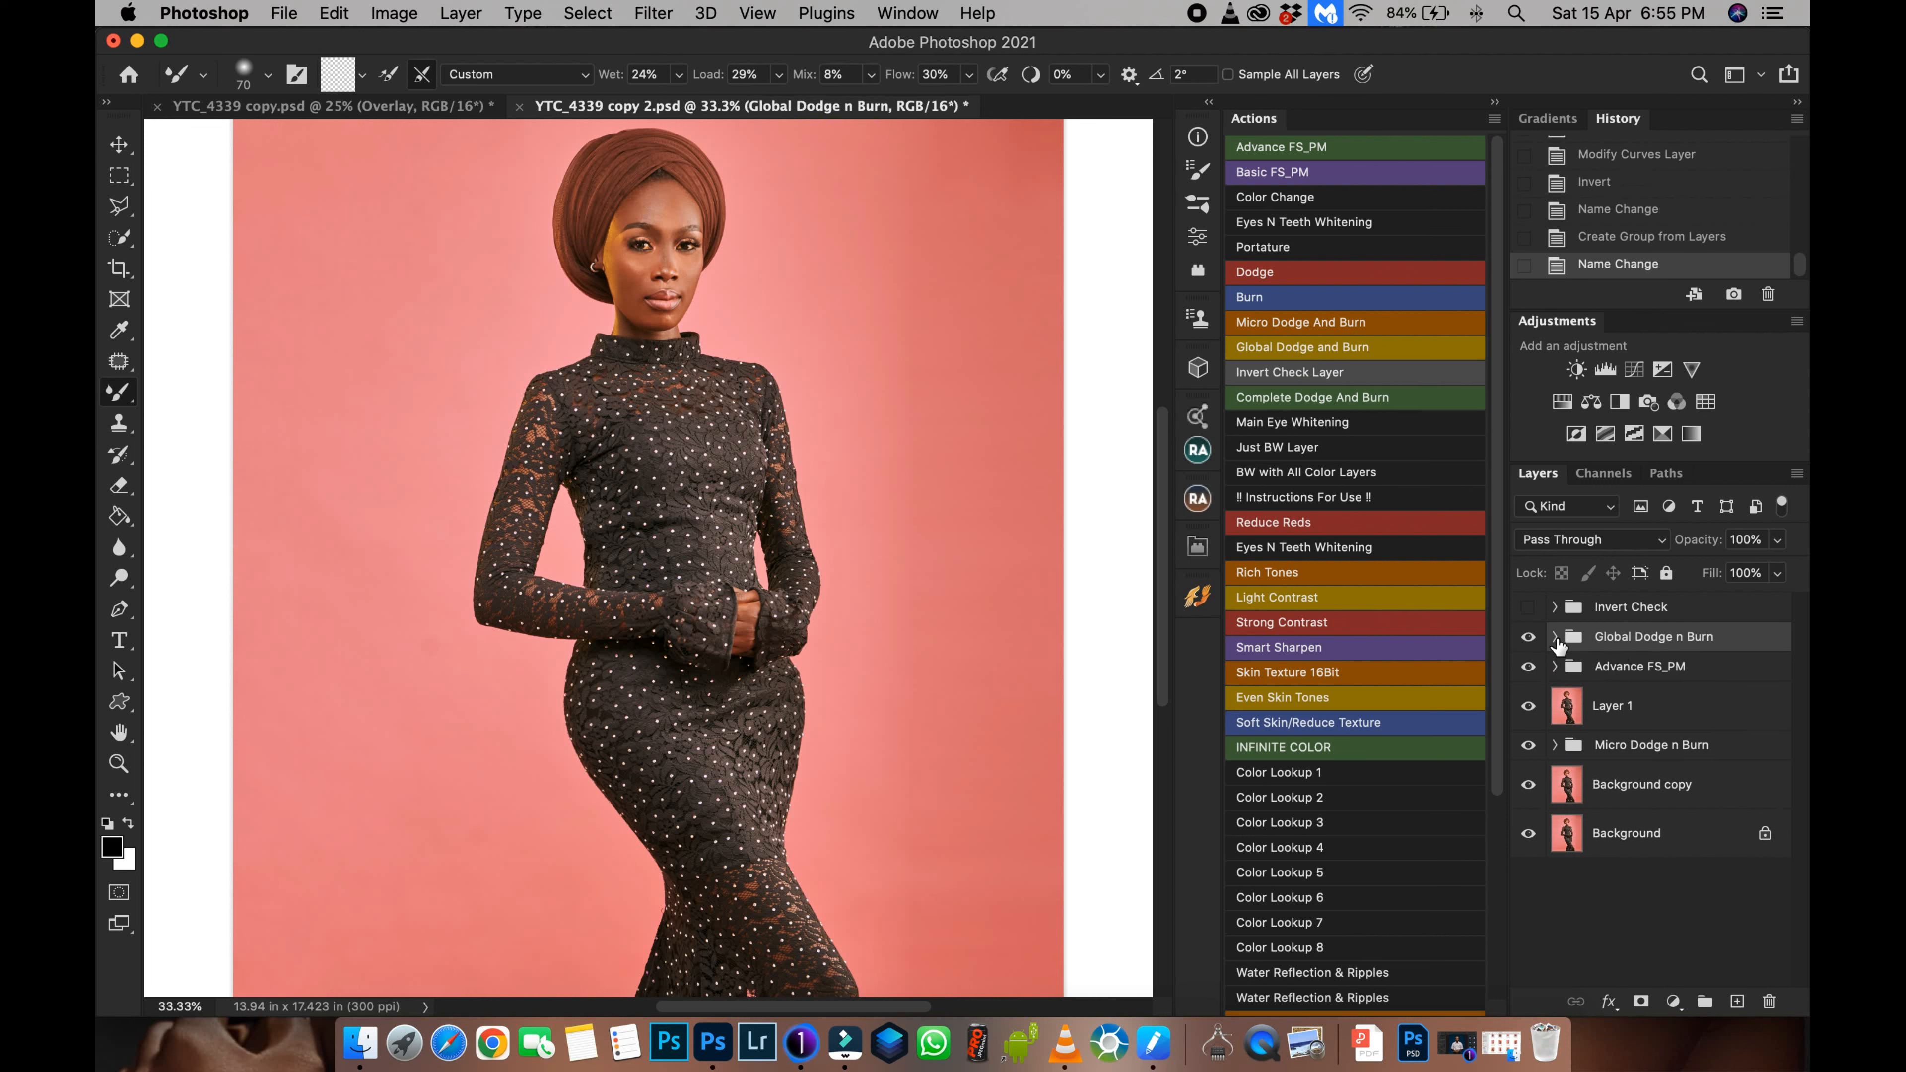
left_click(1554, 637)
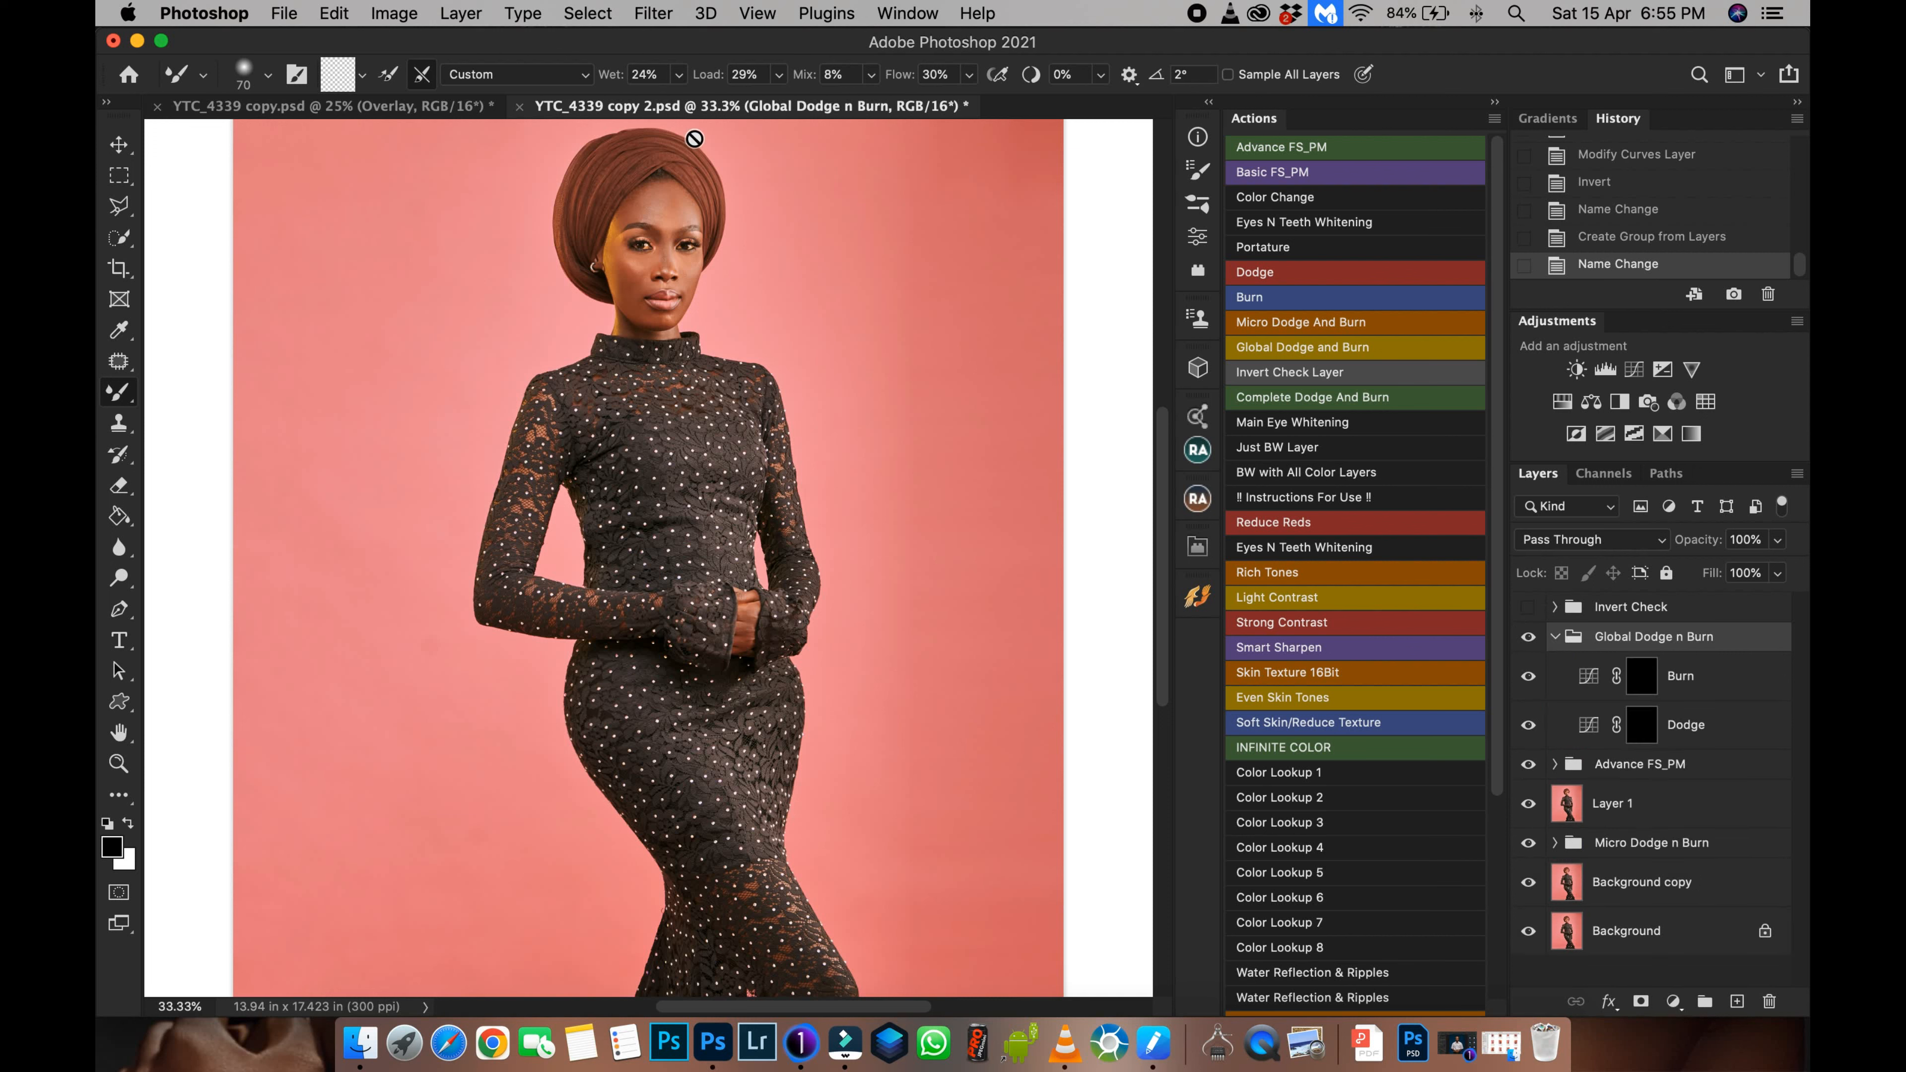
Step: Switch to the regular Brush at 3% flow and target the Dodge layer's mask with white as the foreground colour
key("shift+b")
left_click(752, 72)
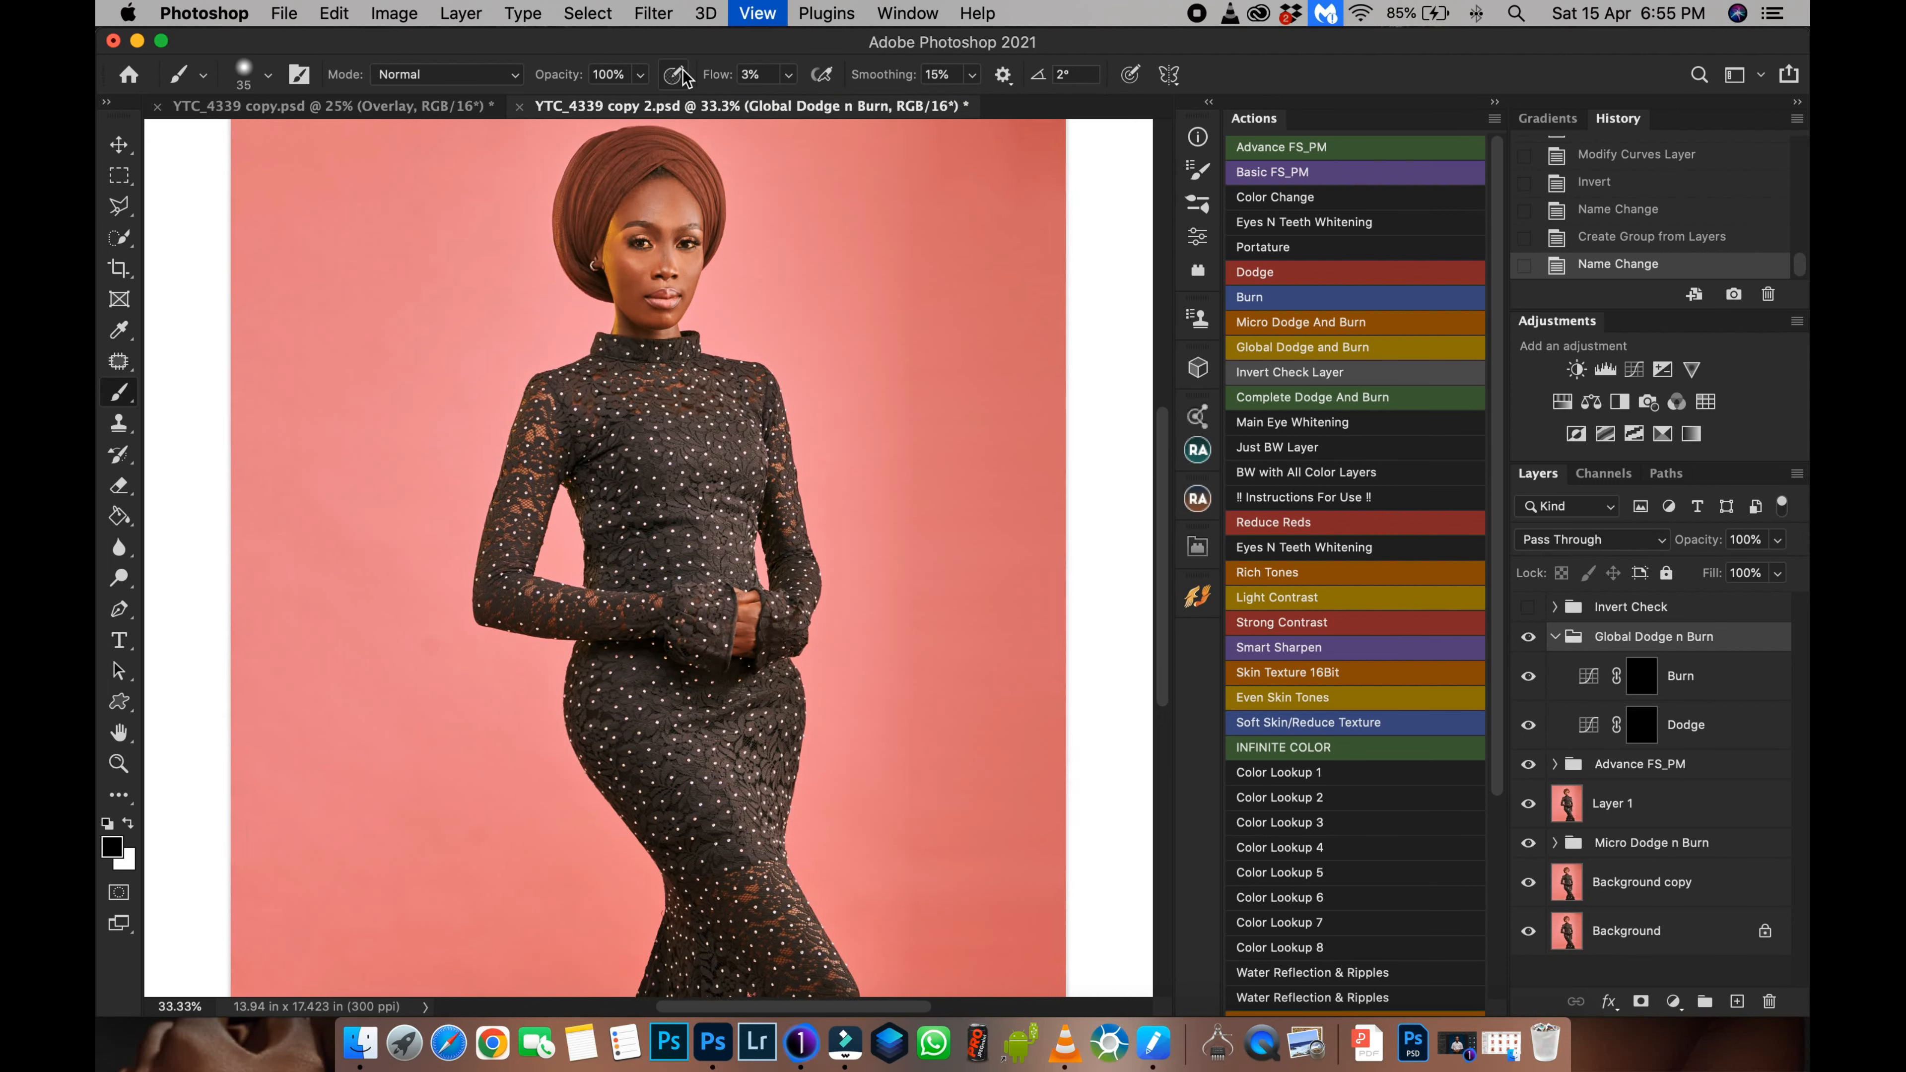
key("super+plus")
key("super+plus")
key("super+plus")
left_click_drag(679, 268, 752, 525)
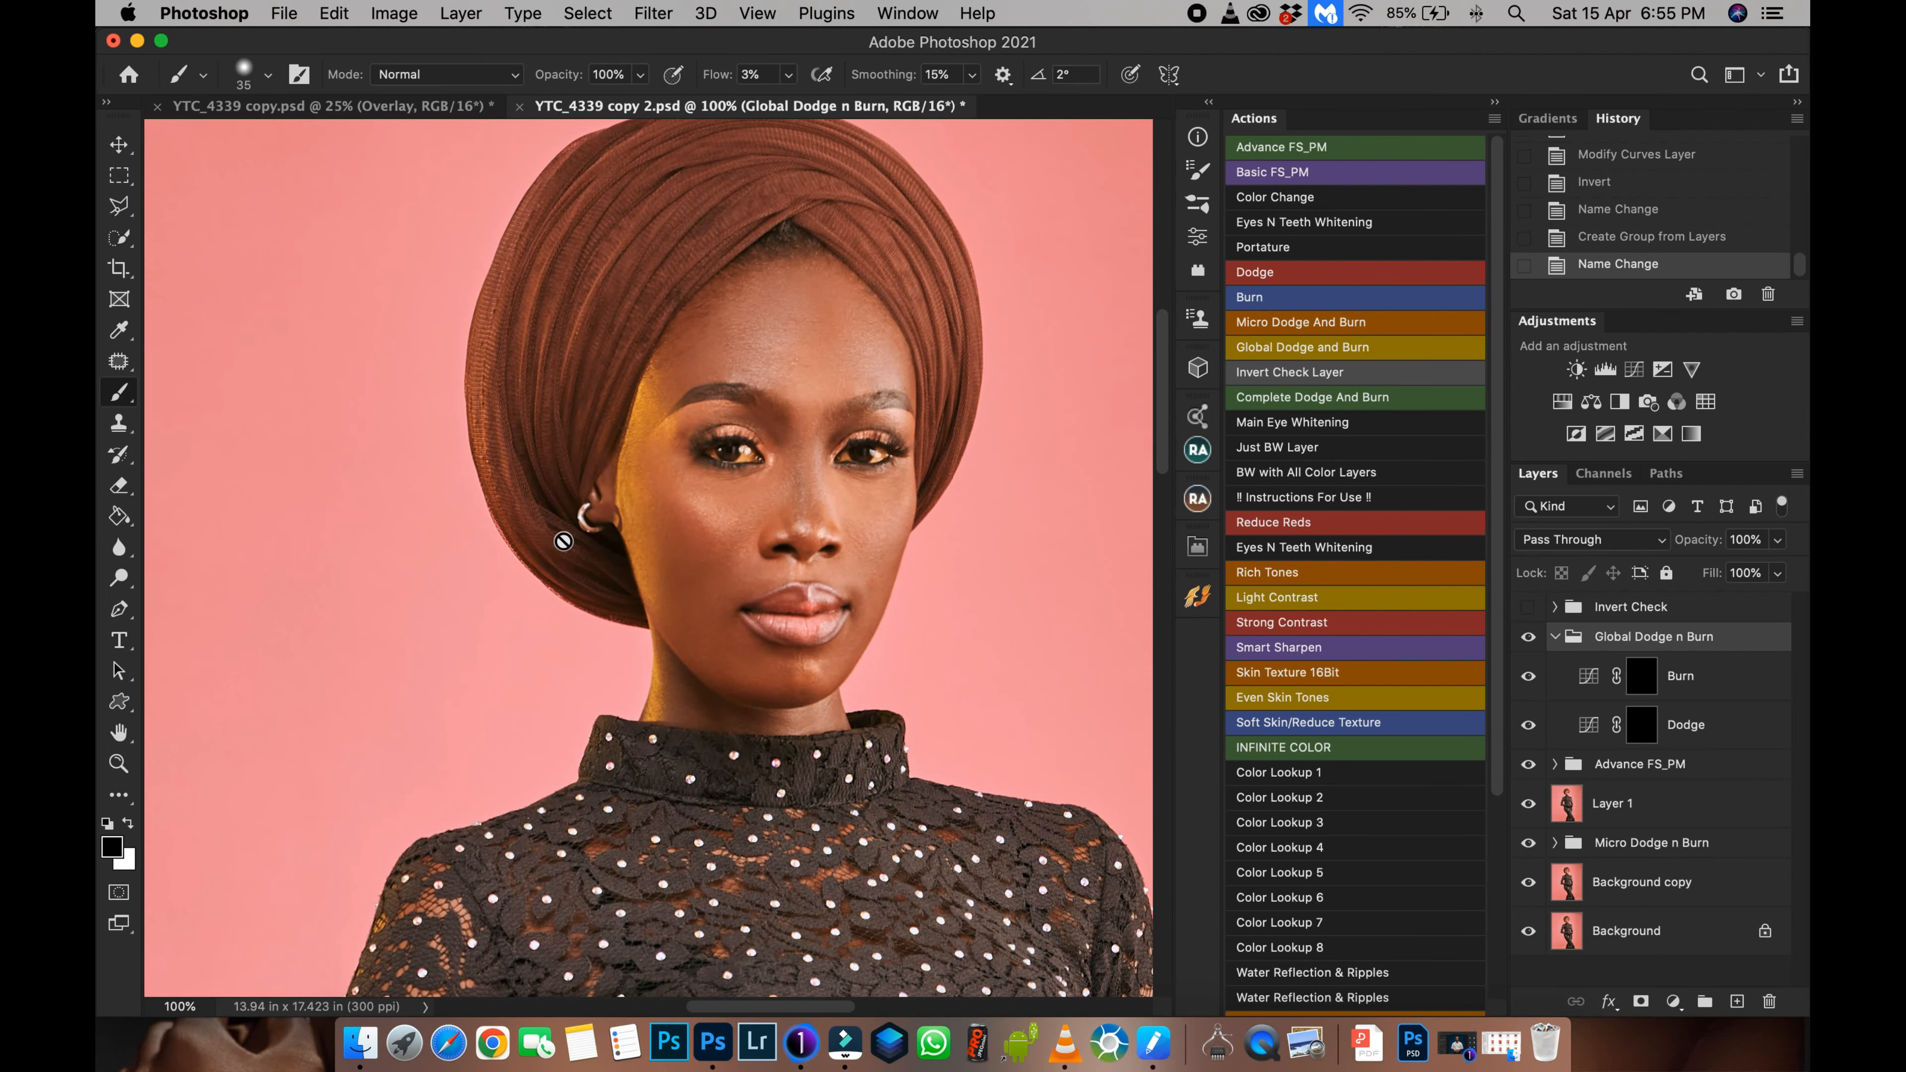
left_click_drag(800, 540, 745, 666)
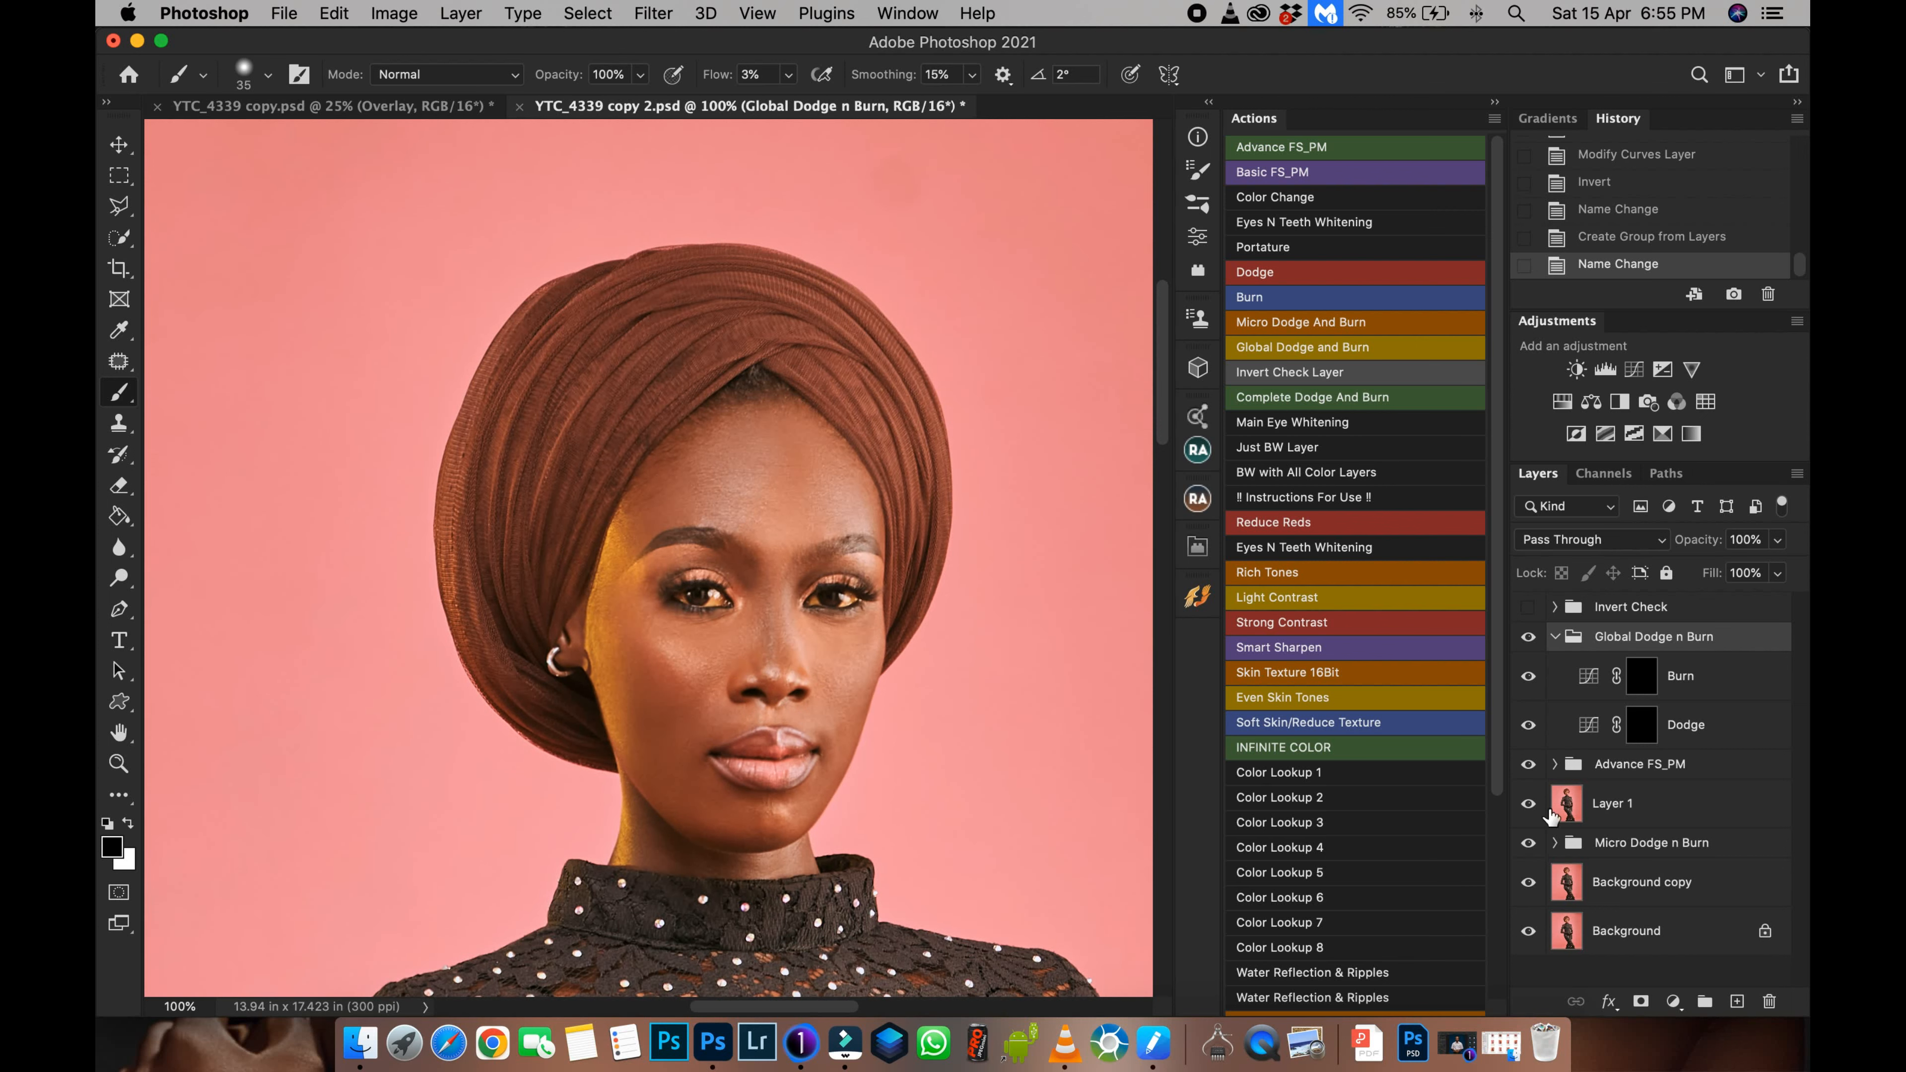
left_click(1654, 724)
key("x")
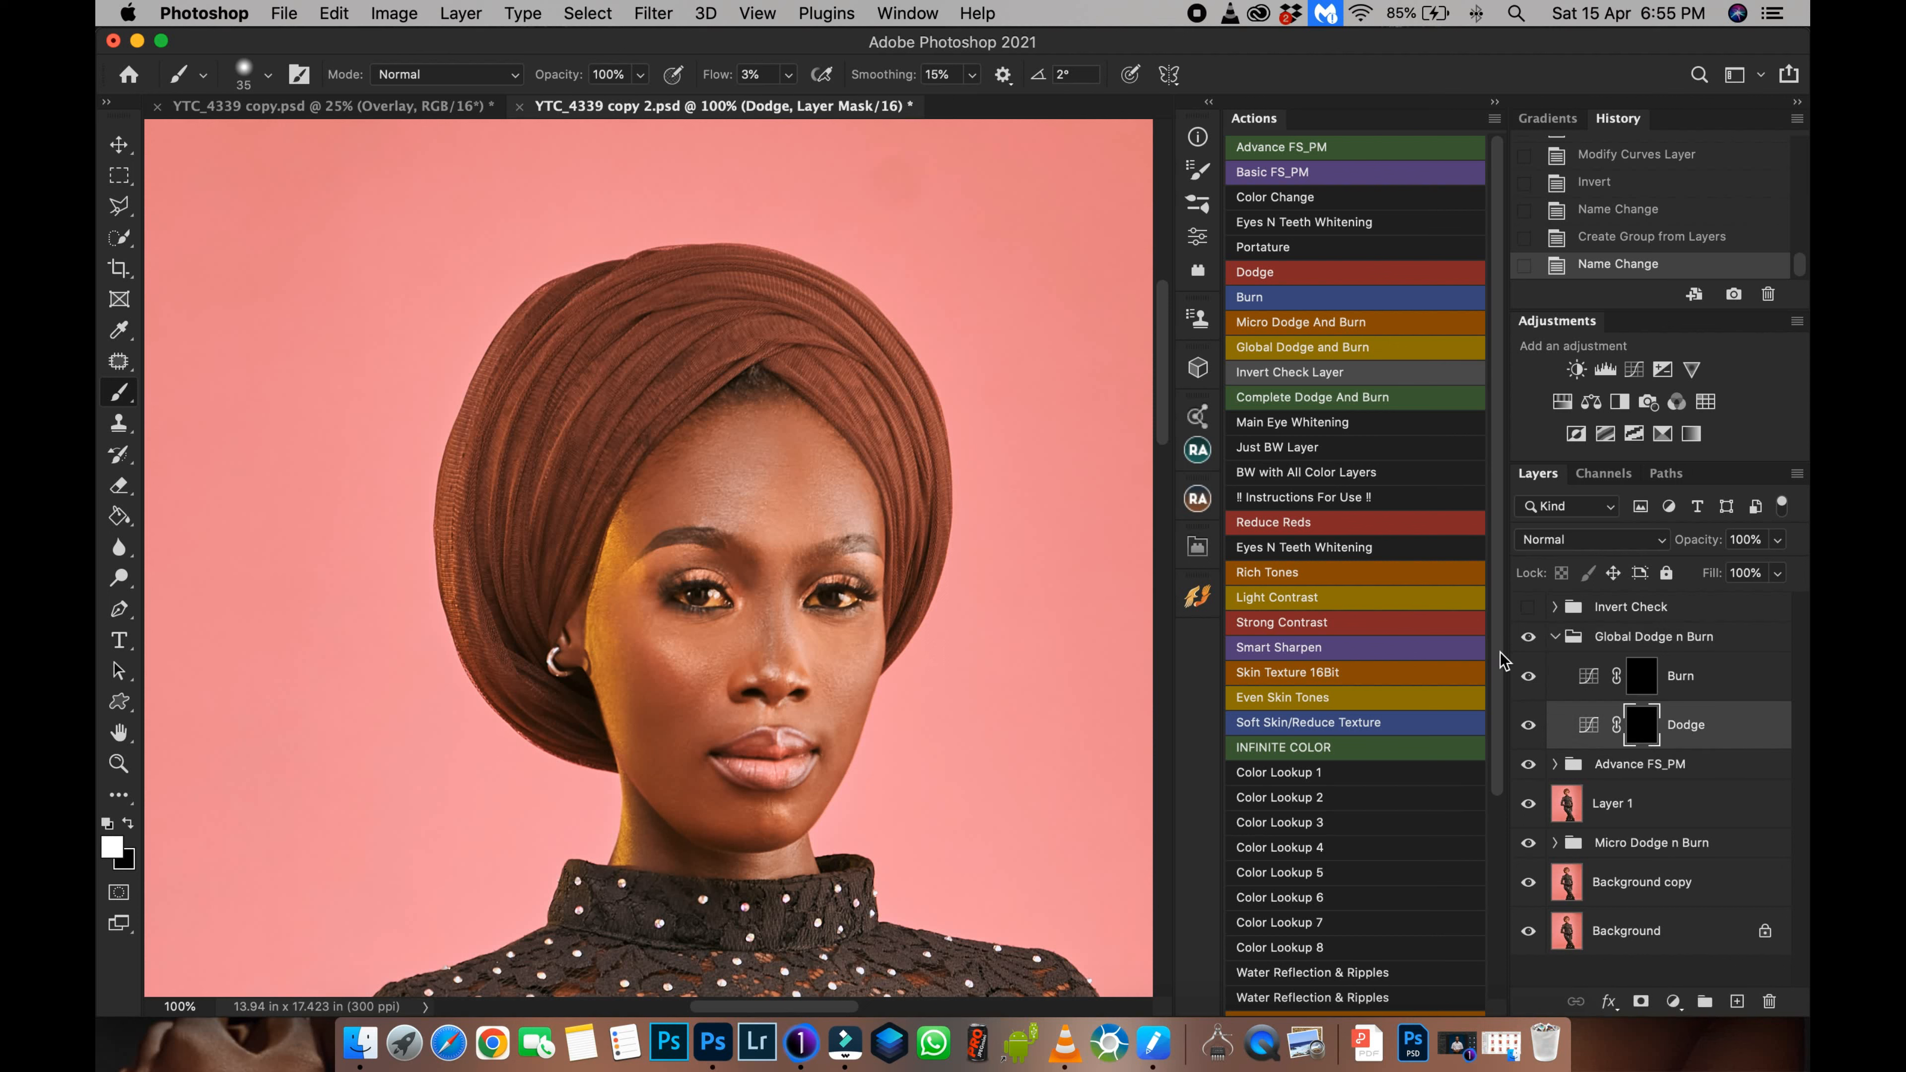
Step: Add a Black & White adjustment layer above the Global Dodge n Burn group with Reds at -76 and Yellows at -24
left_click(1558, 637)
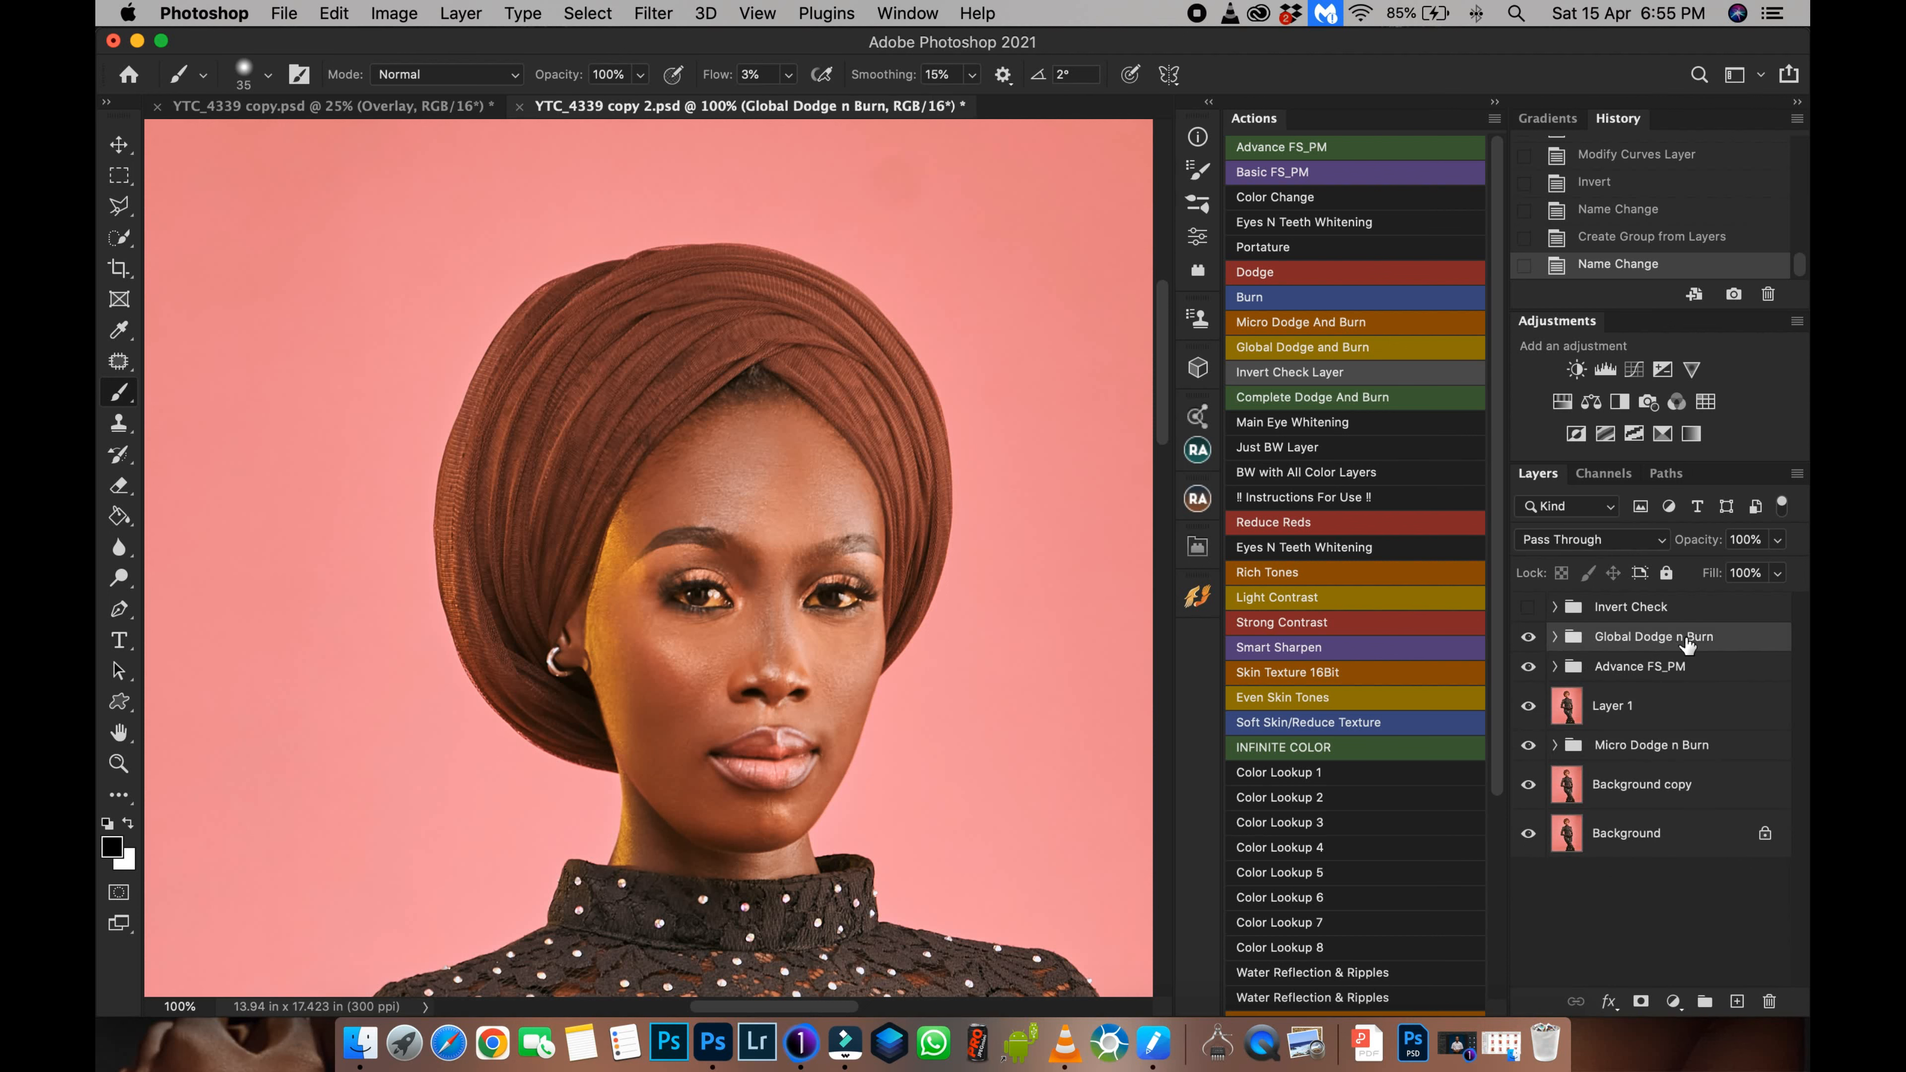
left_click(1619, 402)
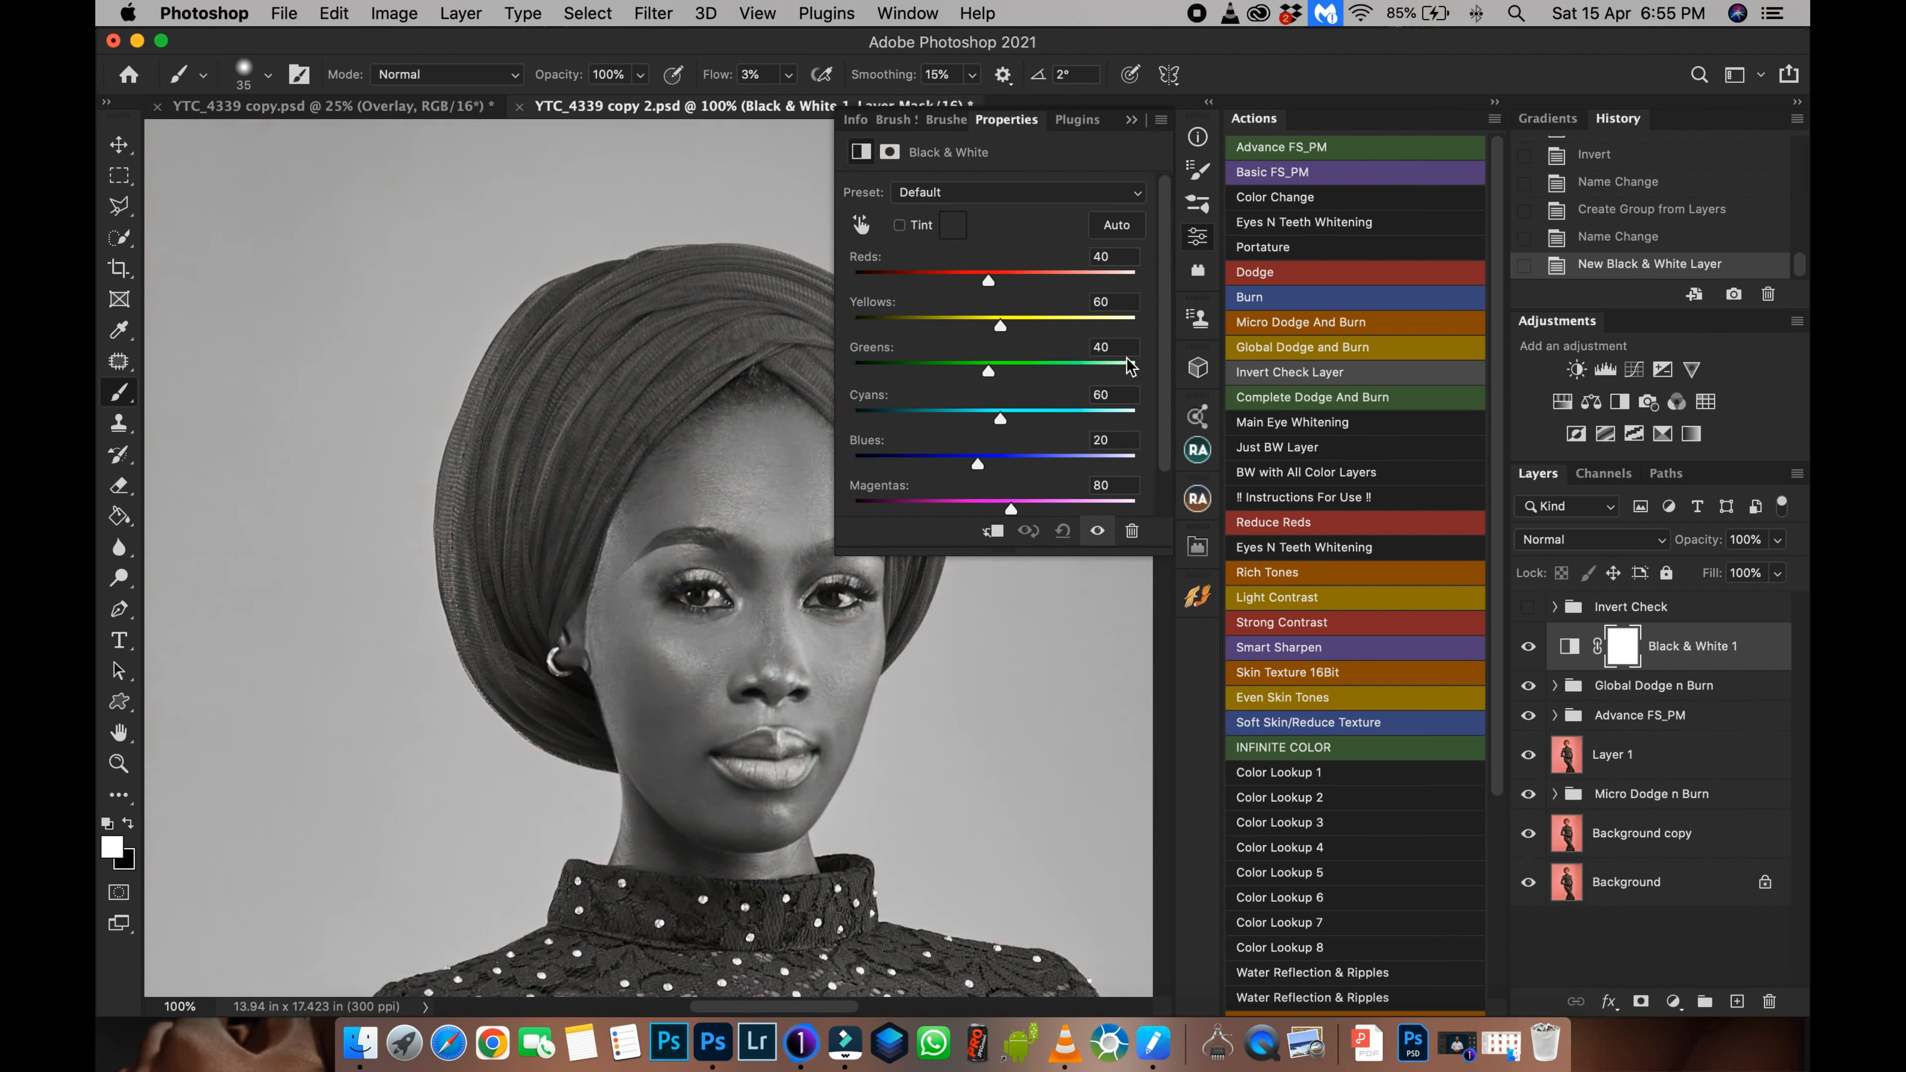
left_click_drag(992, 285, 924, 287)
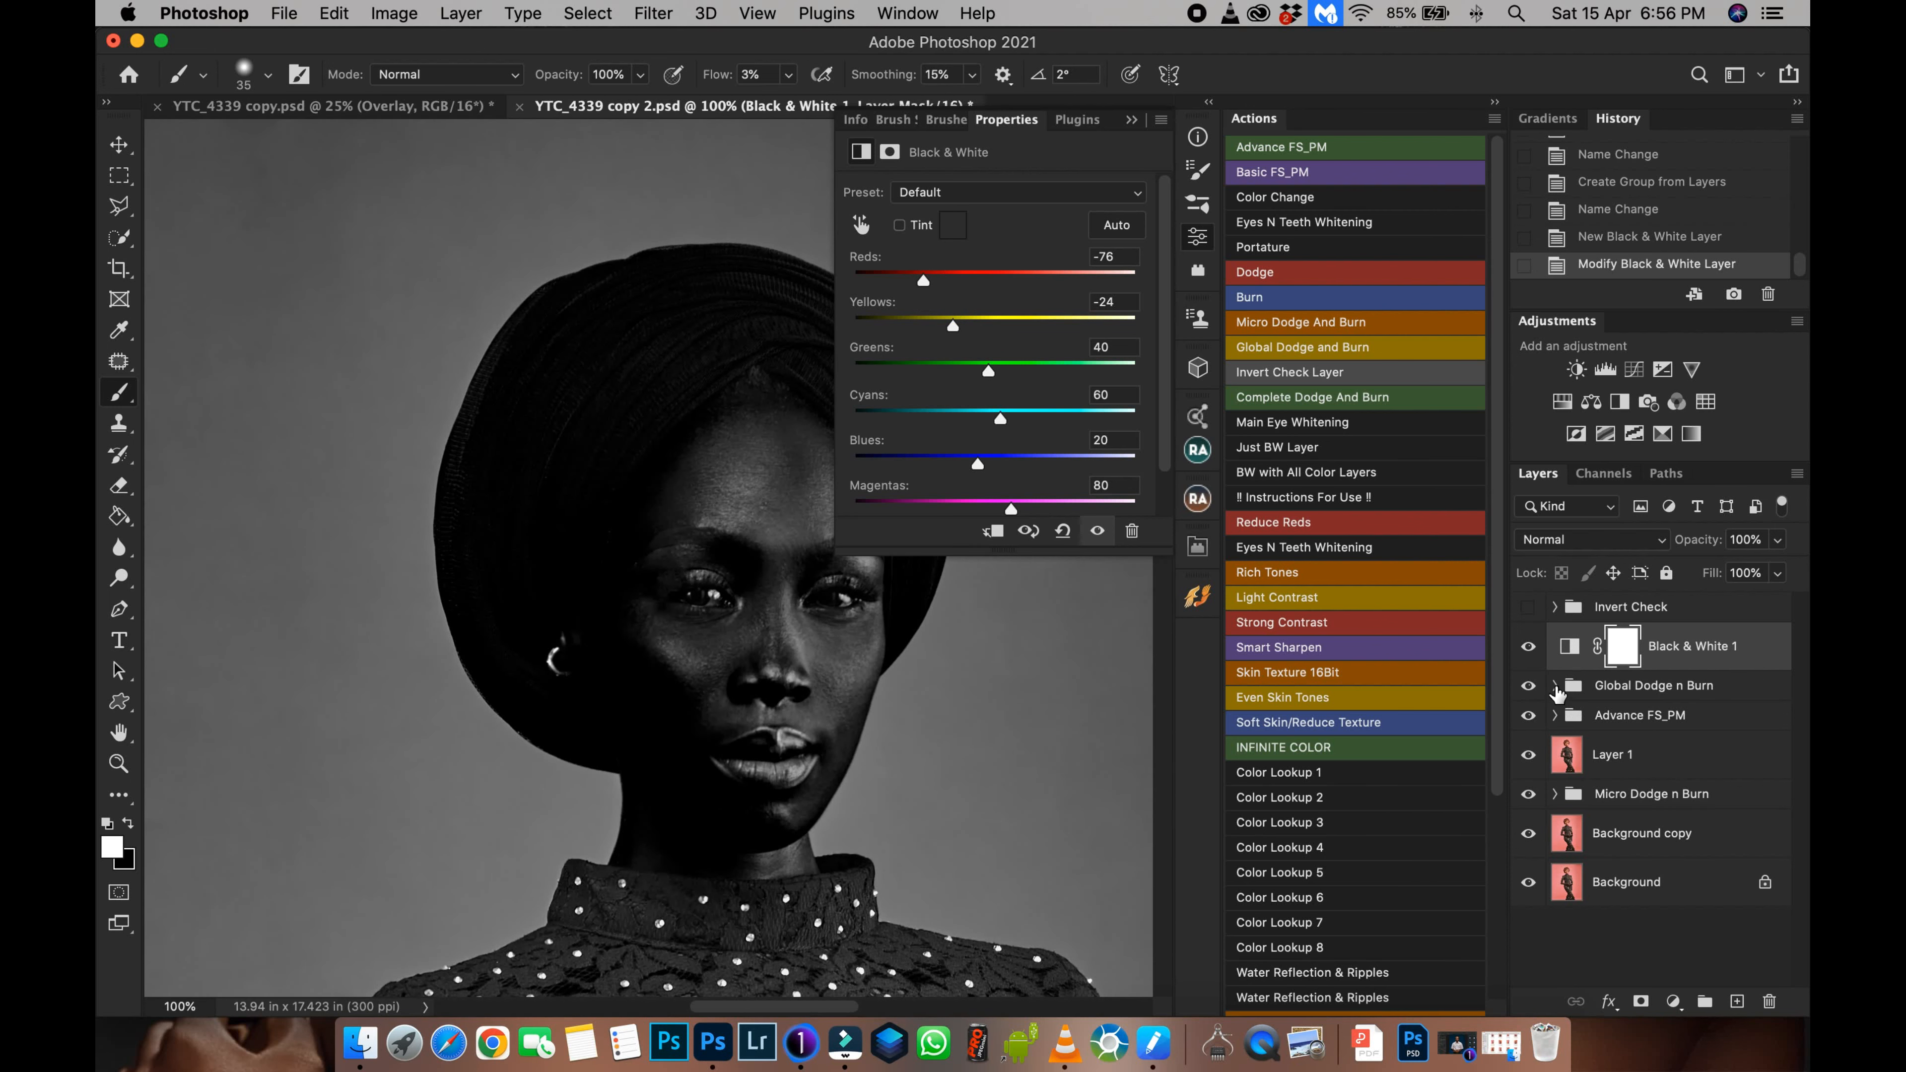
Step: Expand the Global Dodge n Burn group and target the Dodge layer's mask for work on the face
left_click(1554, 686)
left_click(1640, 778)
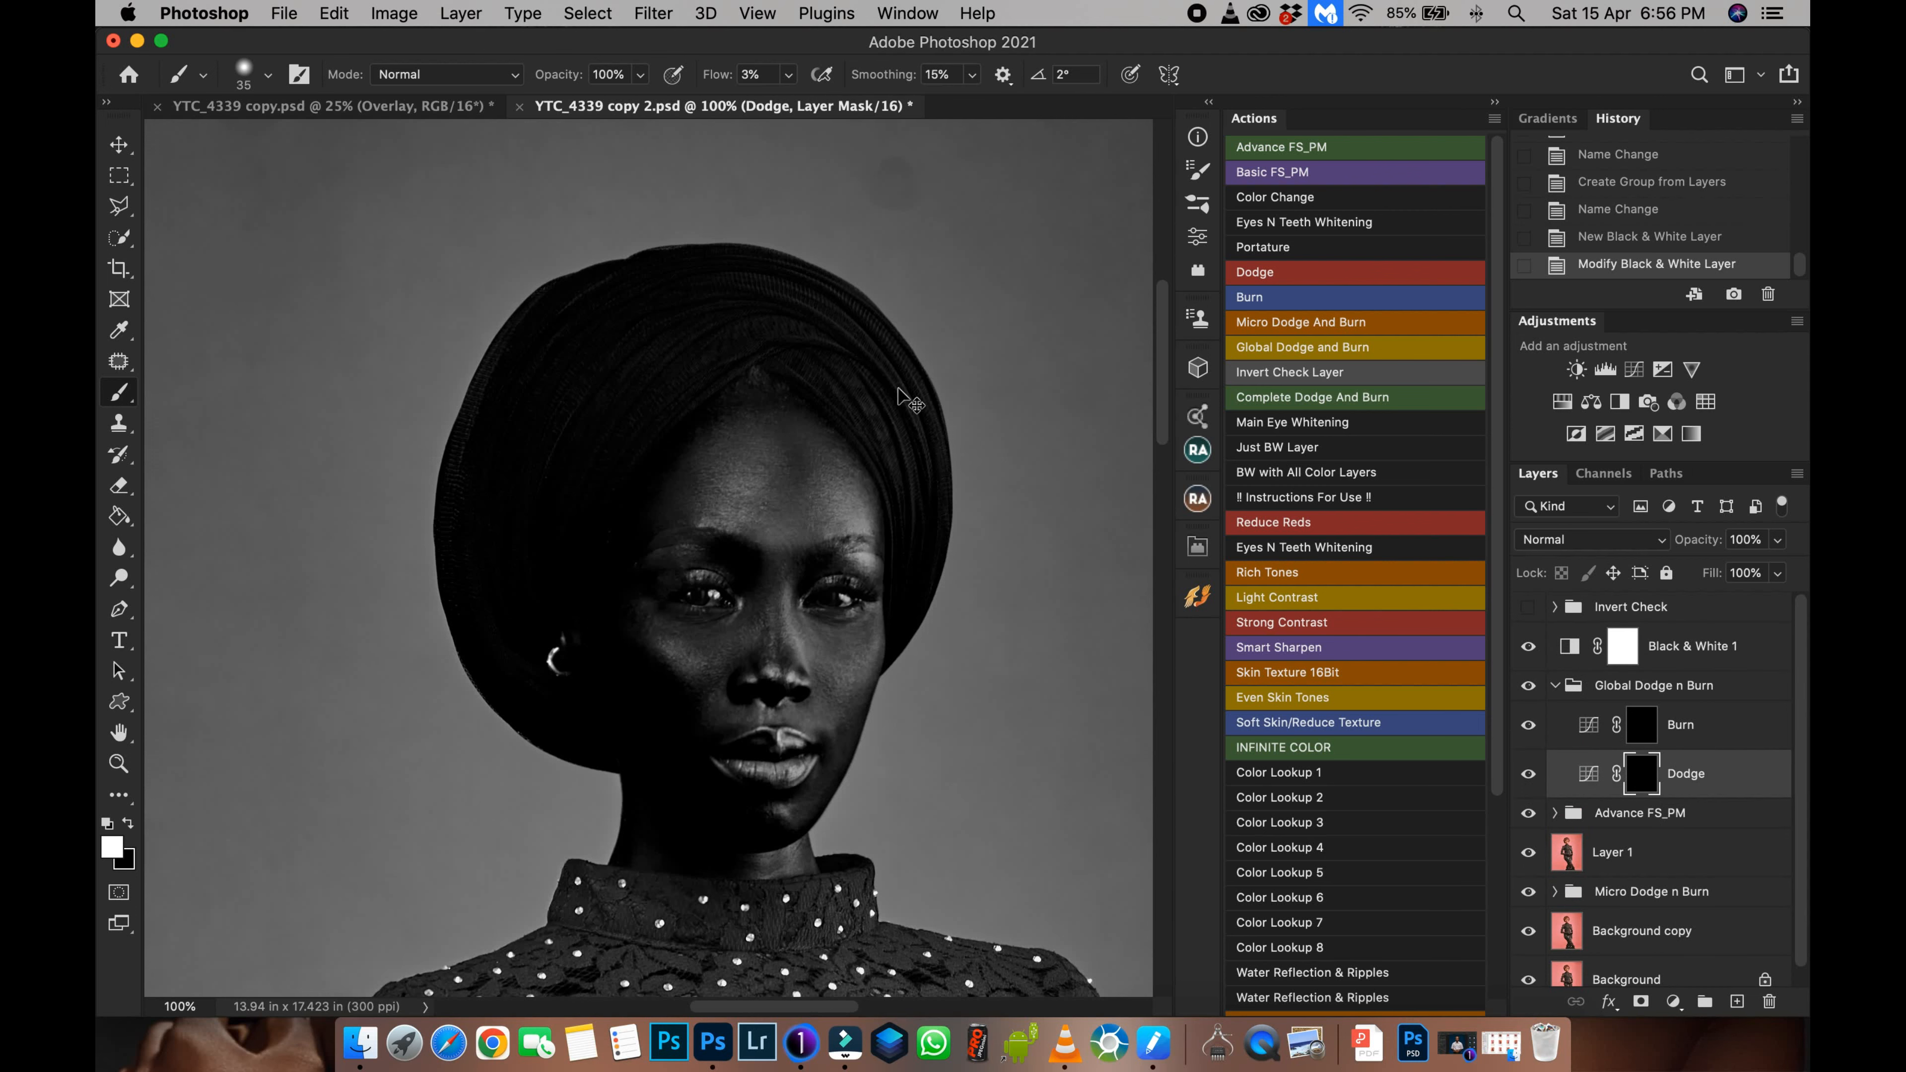
key("super+minus")
key("super+plus")
key("super+plus")
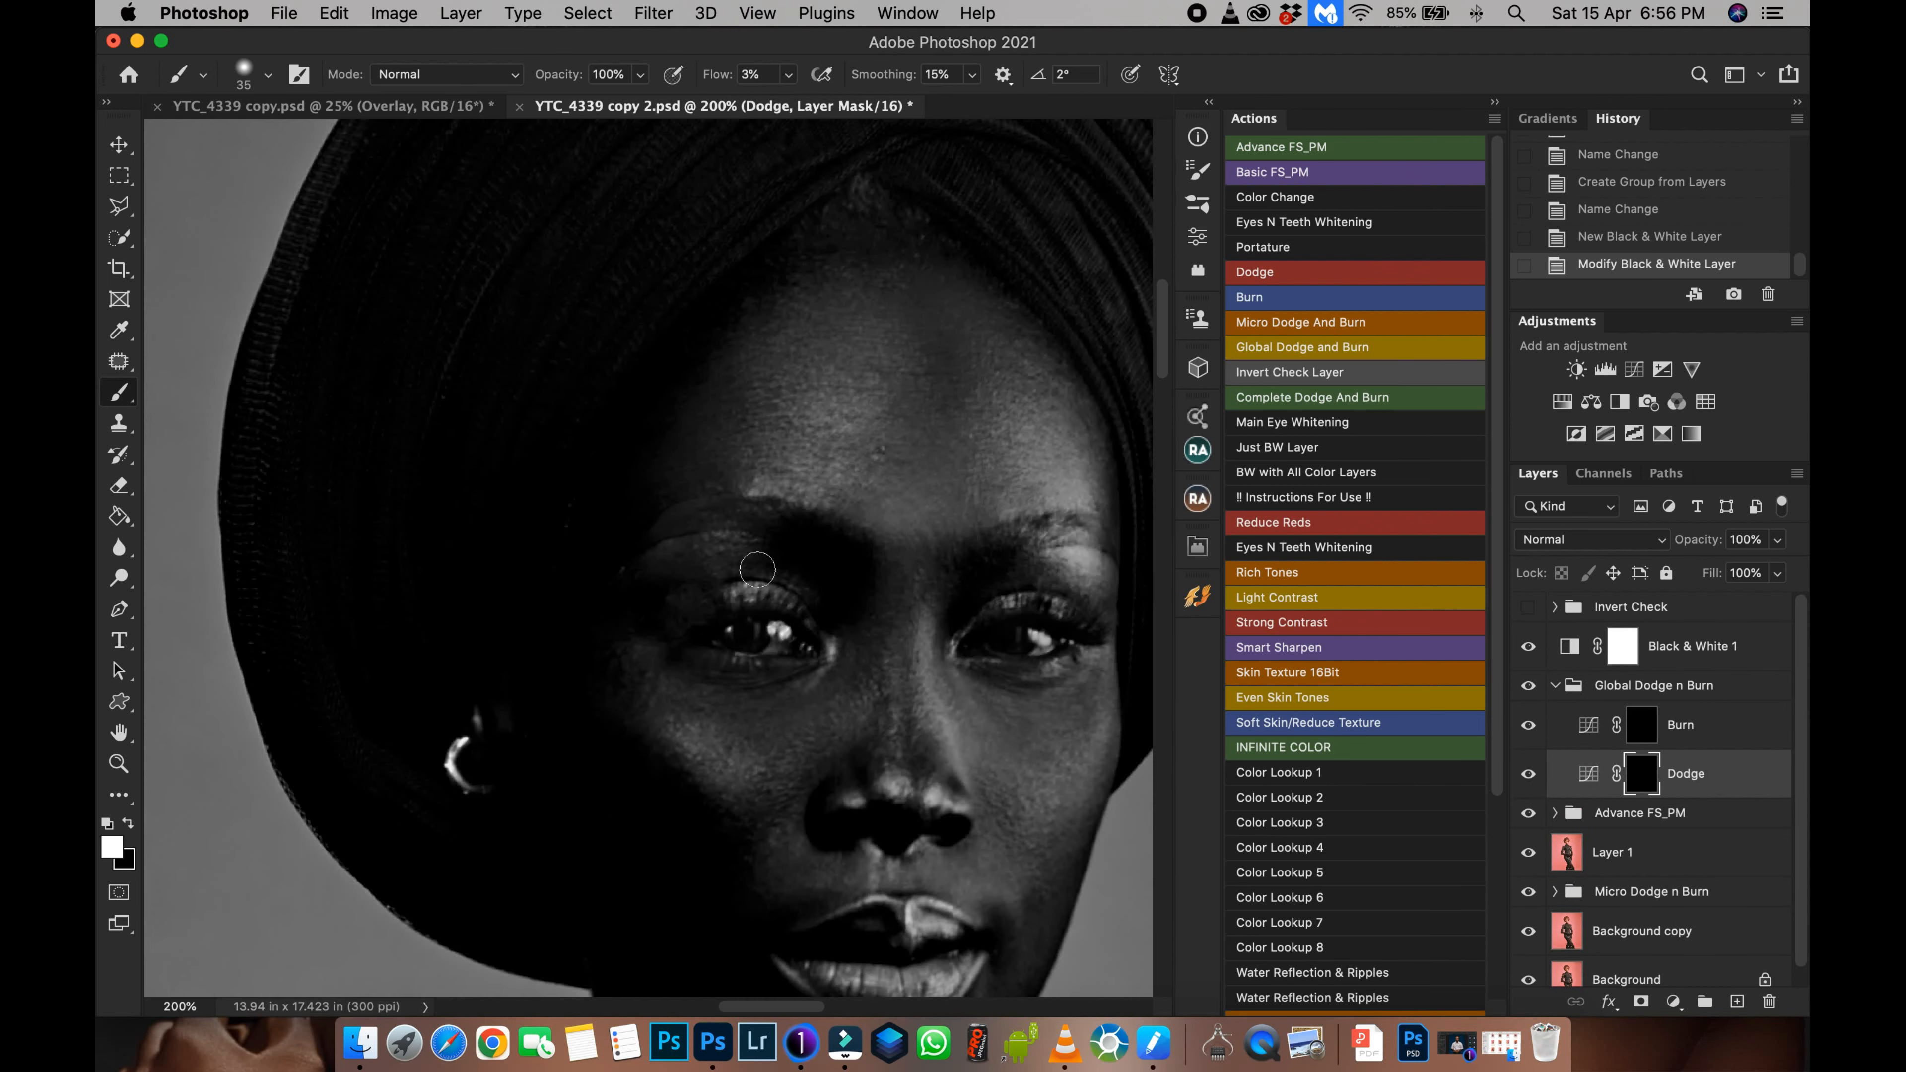
key("super+minus")
left_click_drag(655, 435, 557, 448)
key("super+plus")
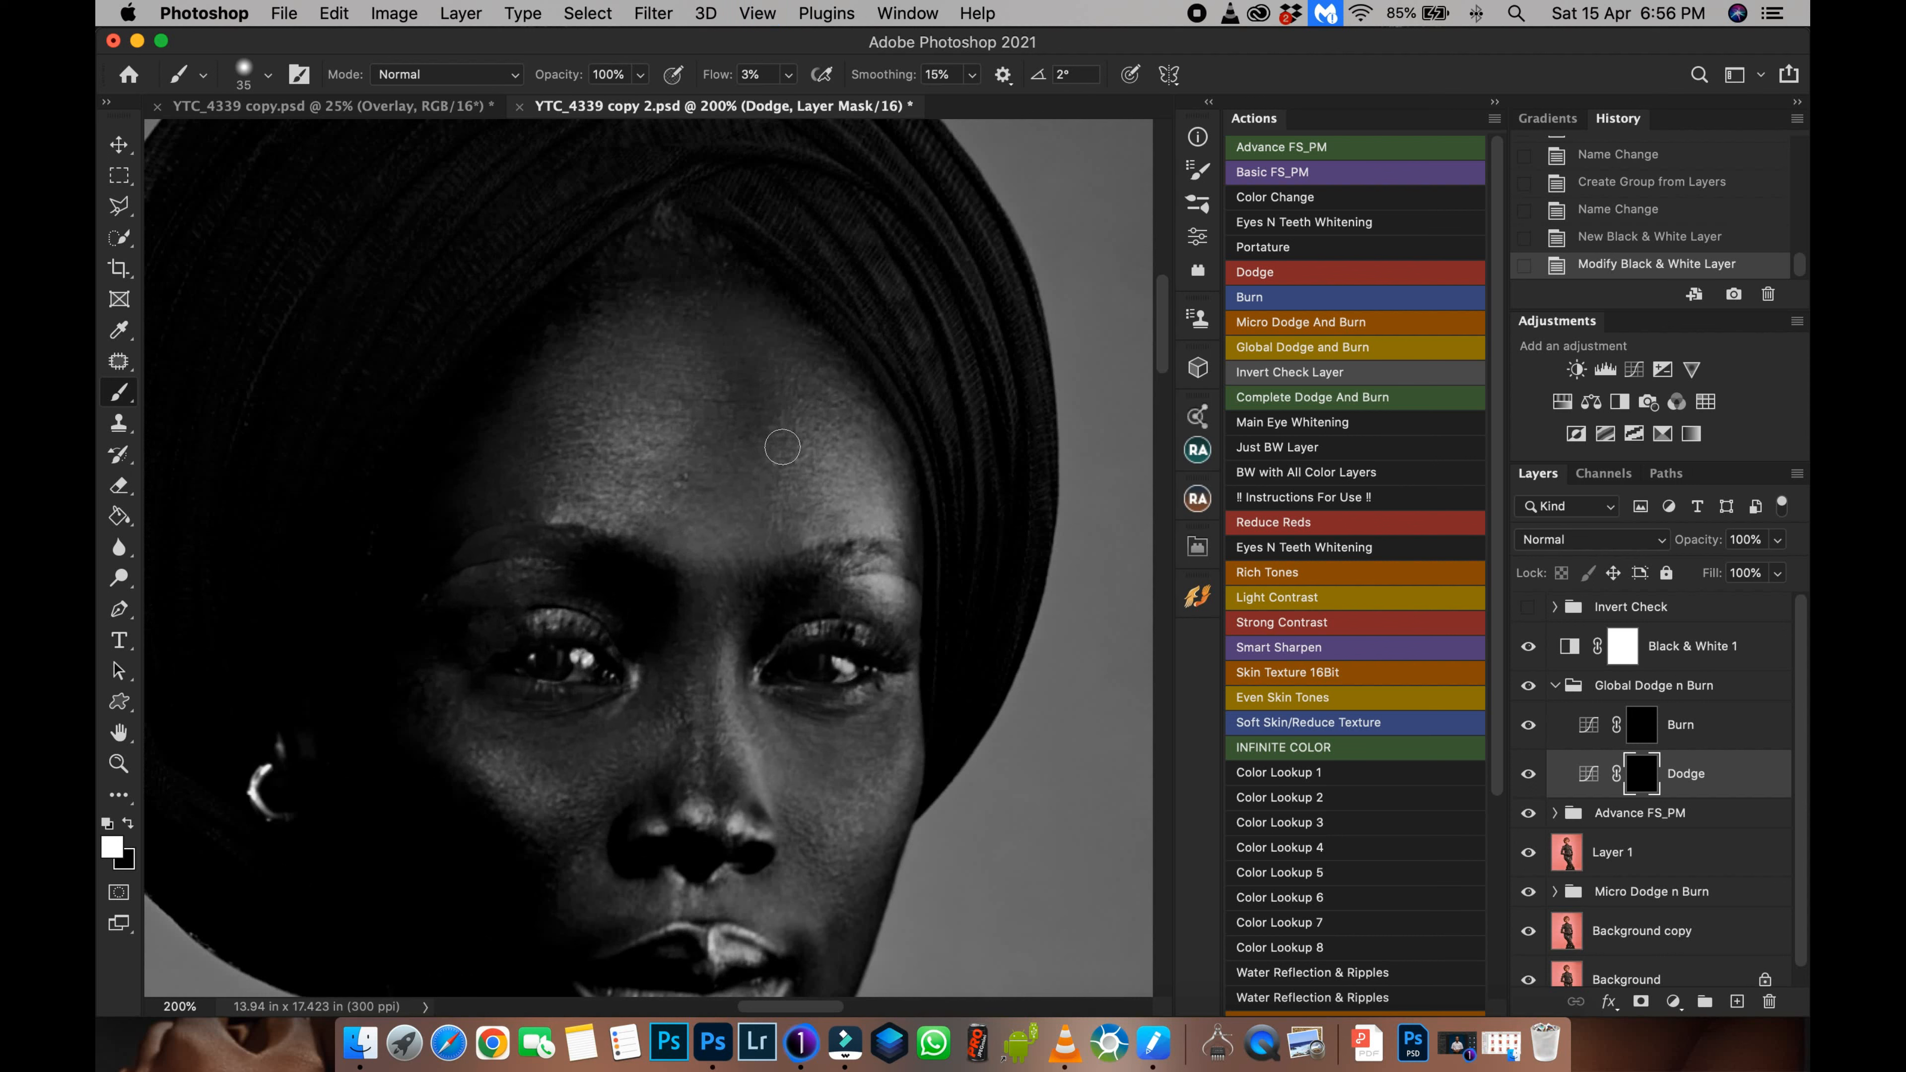
Step: Brighten the forehead highlights by painting white on the Dodge layer's mask with a soft brush sized between 60 and 80
mouse_move(793, 460)
left_mouse_down()
mouse_move(878, 492)
mouse_move(797, 460)
left_mouse_up()
key("bracketleft")
mouse_move(735, 377)
left_mouse_down()
mouse_move(702, 392)
mouse_move(742, 456)
mouse_move(745, 412)
left_mouse_up()
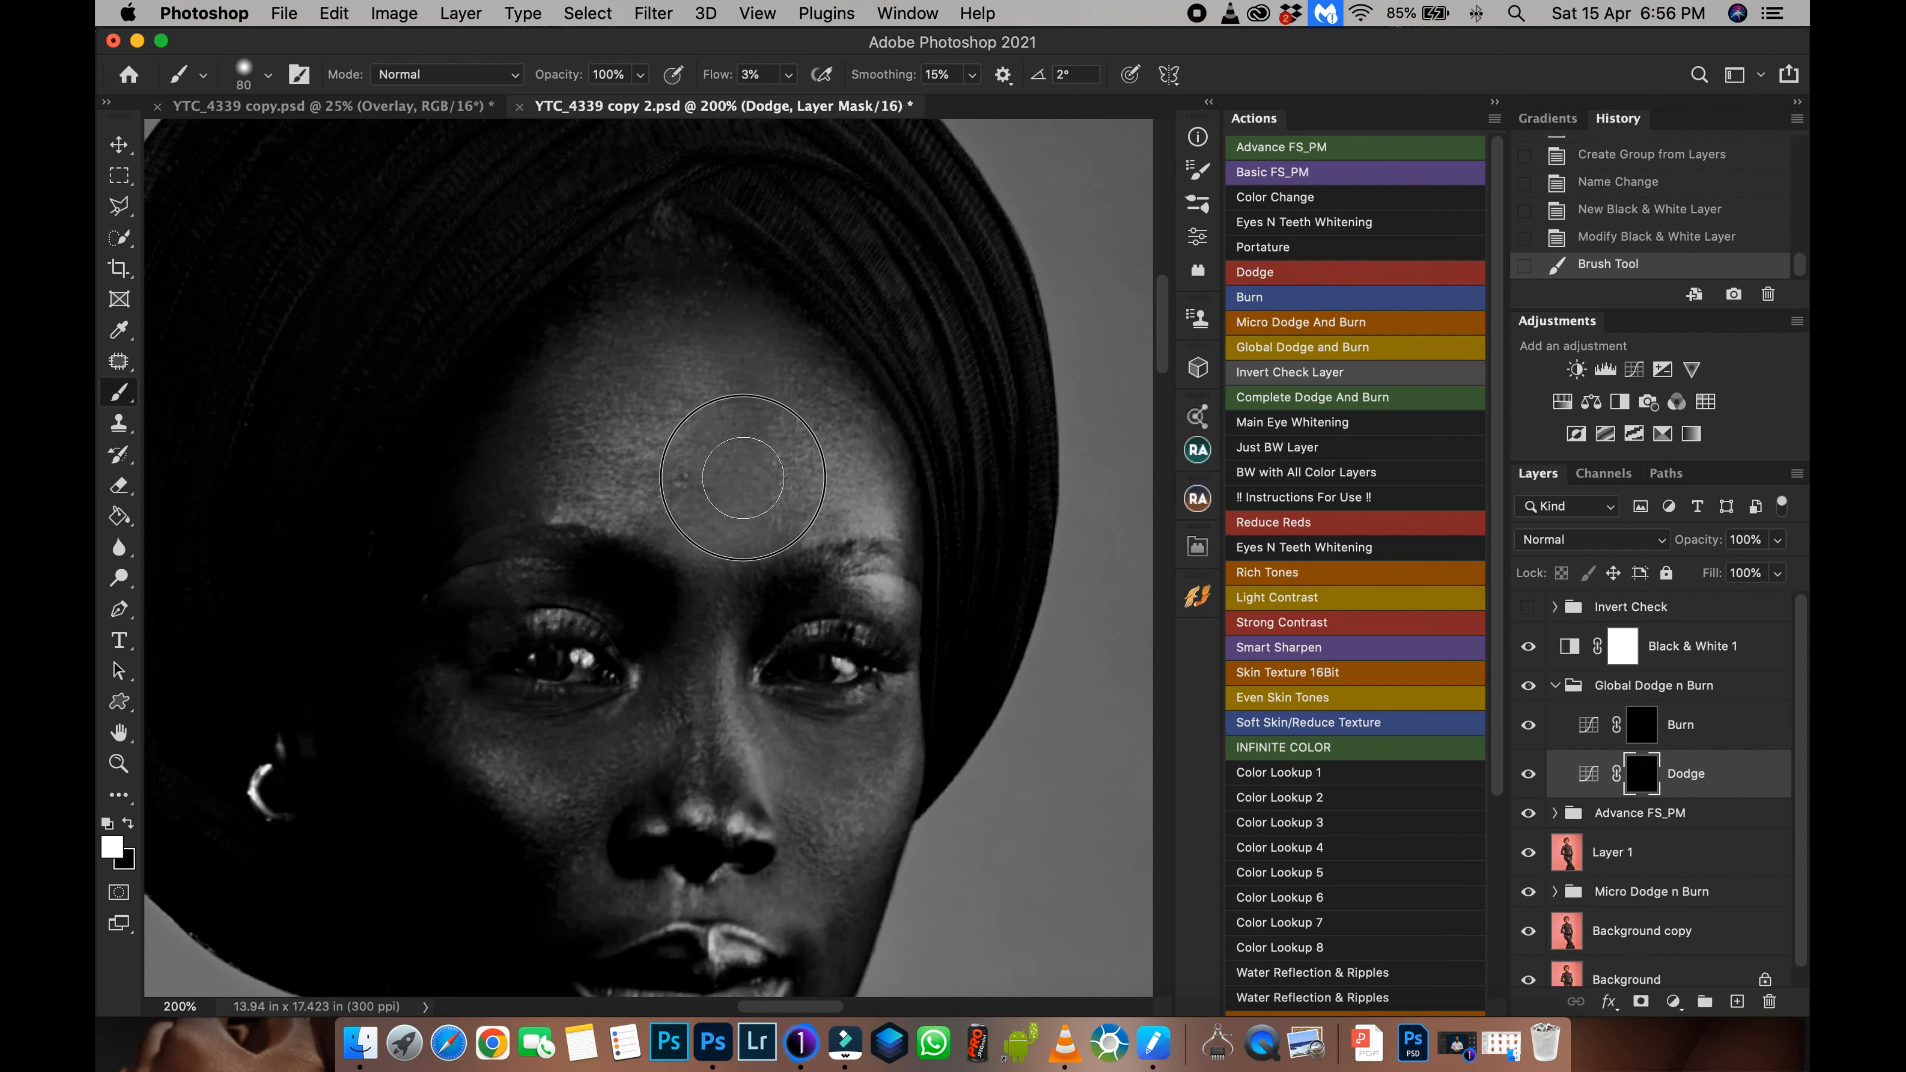
left_click_drag(734, 376, 825, 497)
mouse_move(834, 473)
left_mouse_down()
mouse_move(843, 489)
mouse_move(849, 435)
left_mouse_up()
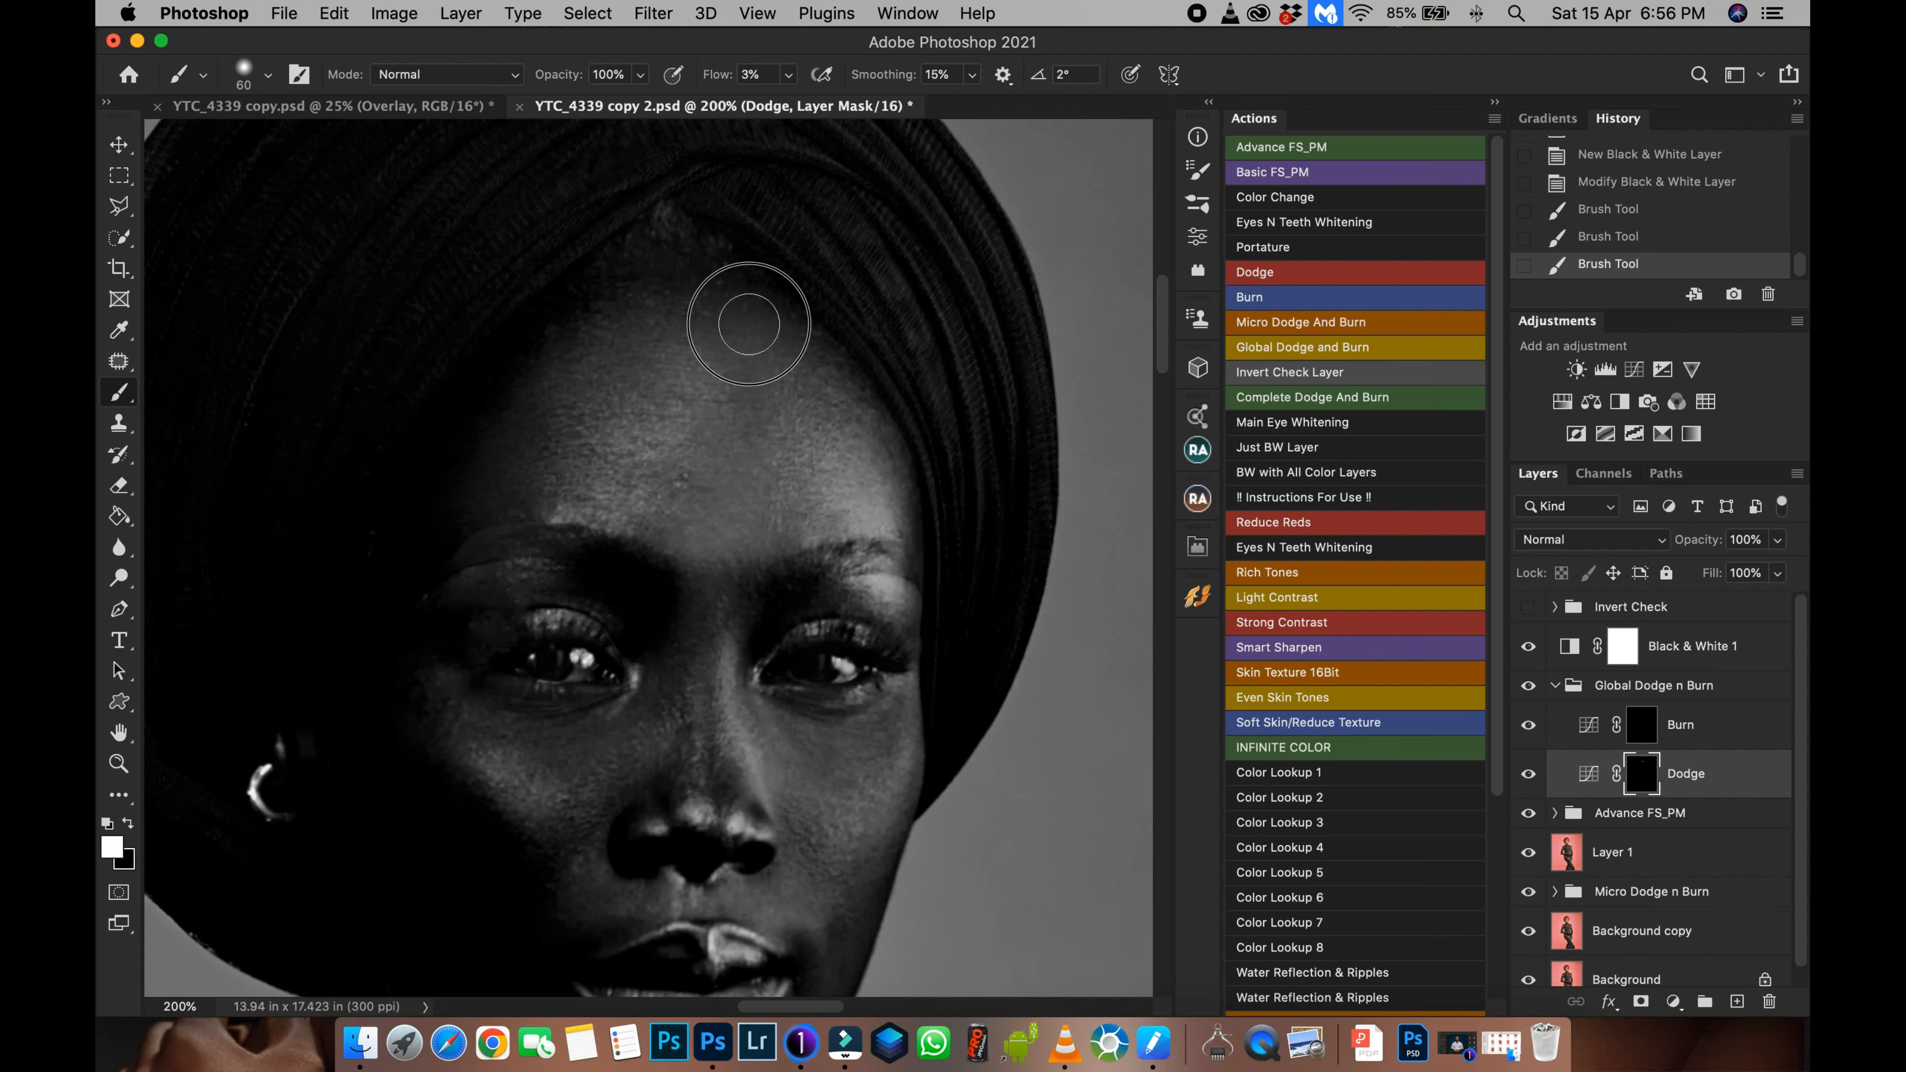
left_click_drag(689, 398, 670, 511)
Step: Brighten the bridge of the nose, the cheek below the eye and the area around the mouth on the Dodge mask, using smaller brushes for fine areas
key("[")
key("[")
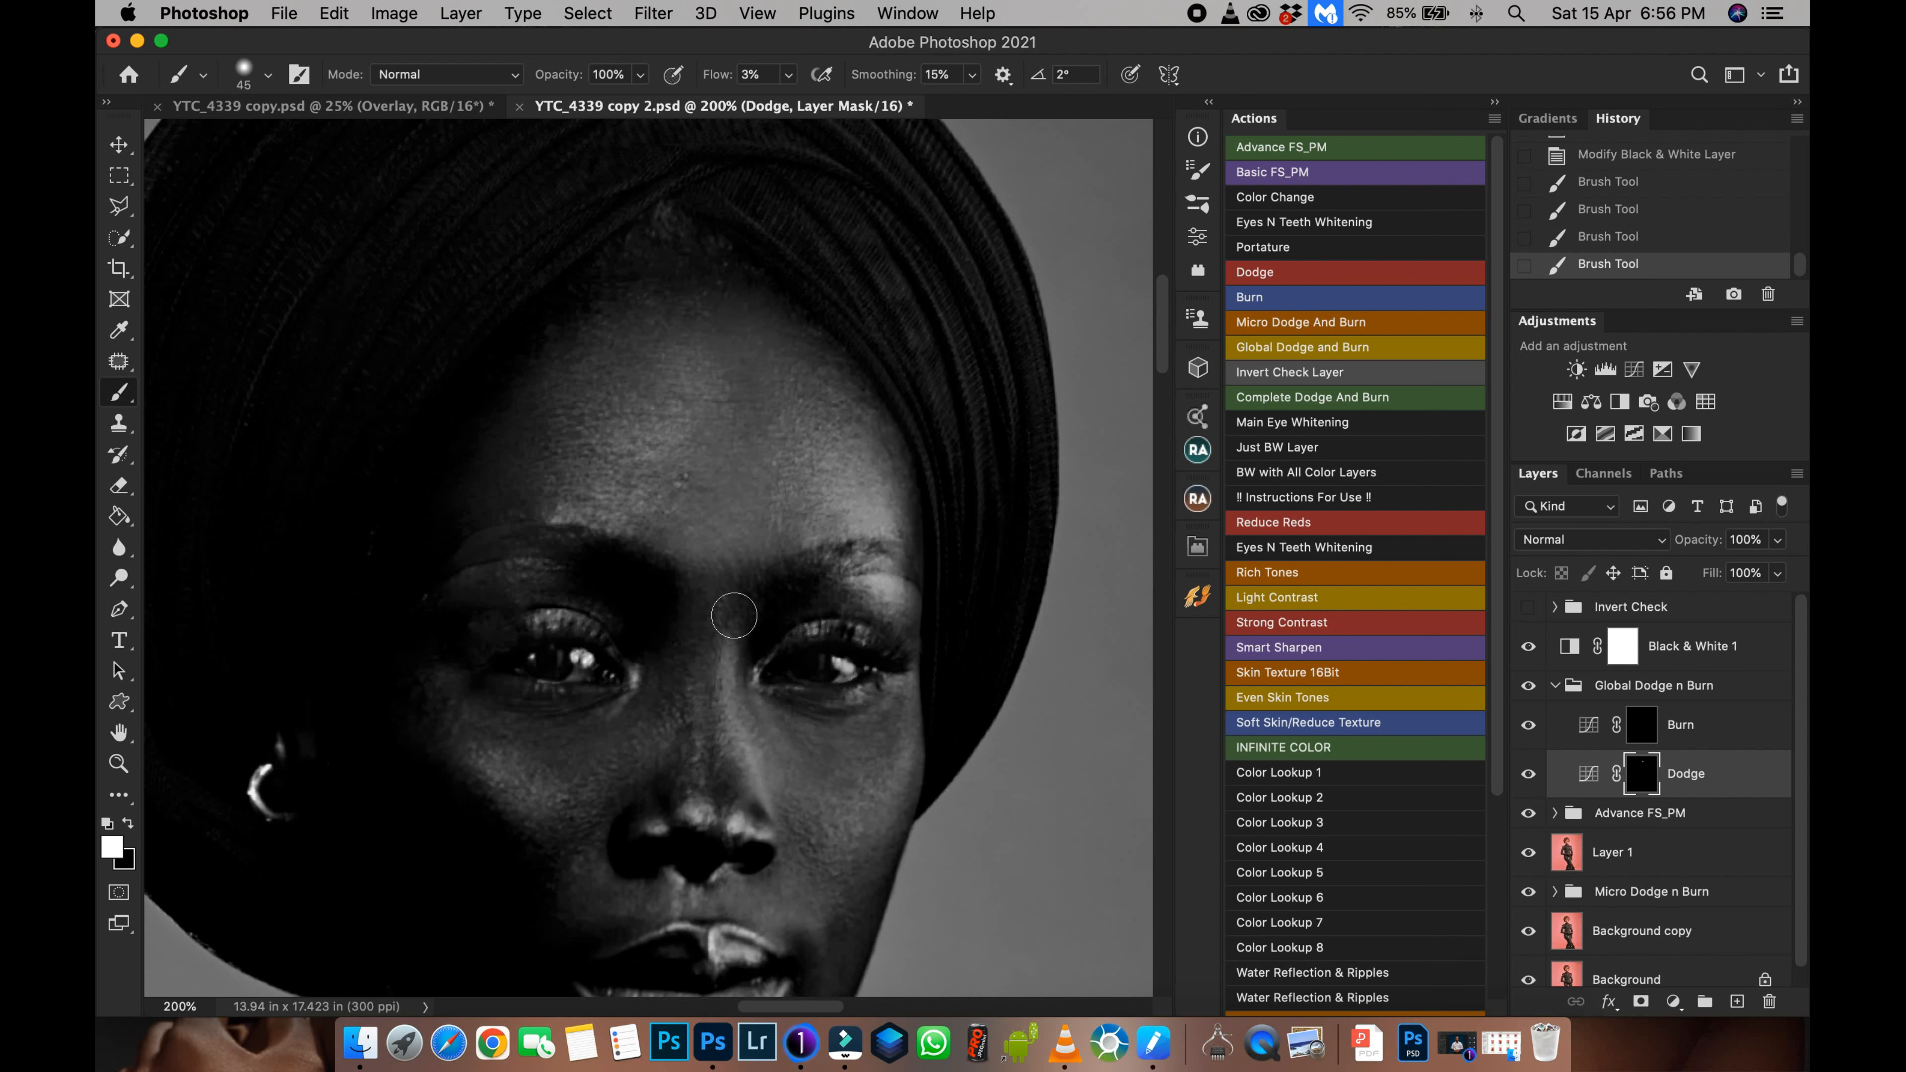
key("[")
mouse_move(723, 592)
left_mouse_down()
mouse_move(720, 715)
mouse_move(718, 651)
mouse_move(753, 808)
mouse_move(770, 813)
mouse_move(710, 643)
mouse_move(726, 545)
mouse_move(733, 746)
mouse_move(709, 779)
mouse_move(725, 535)
mouse_move(732, 689)
left_mouse_up()
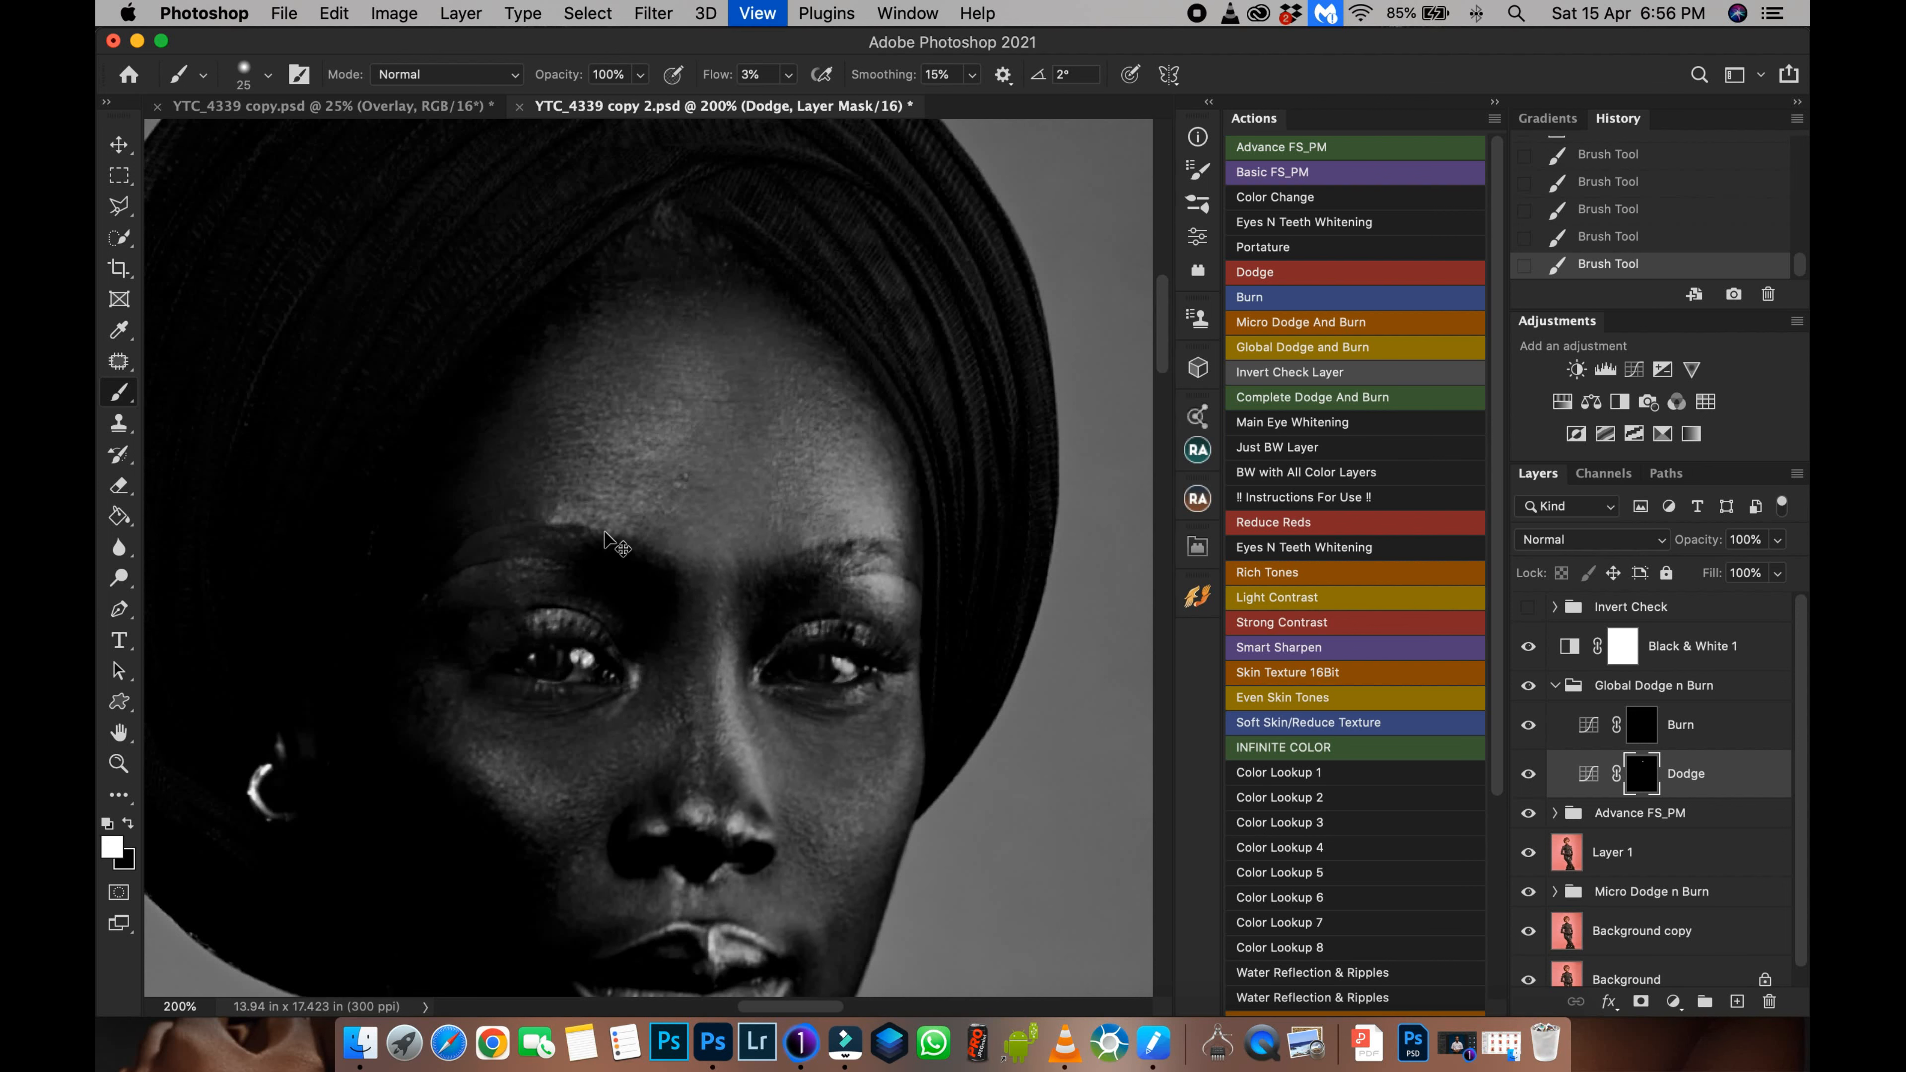
key("super+minus")
key("super+equal")
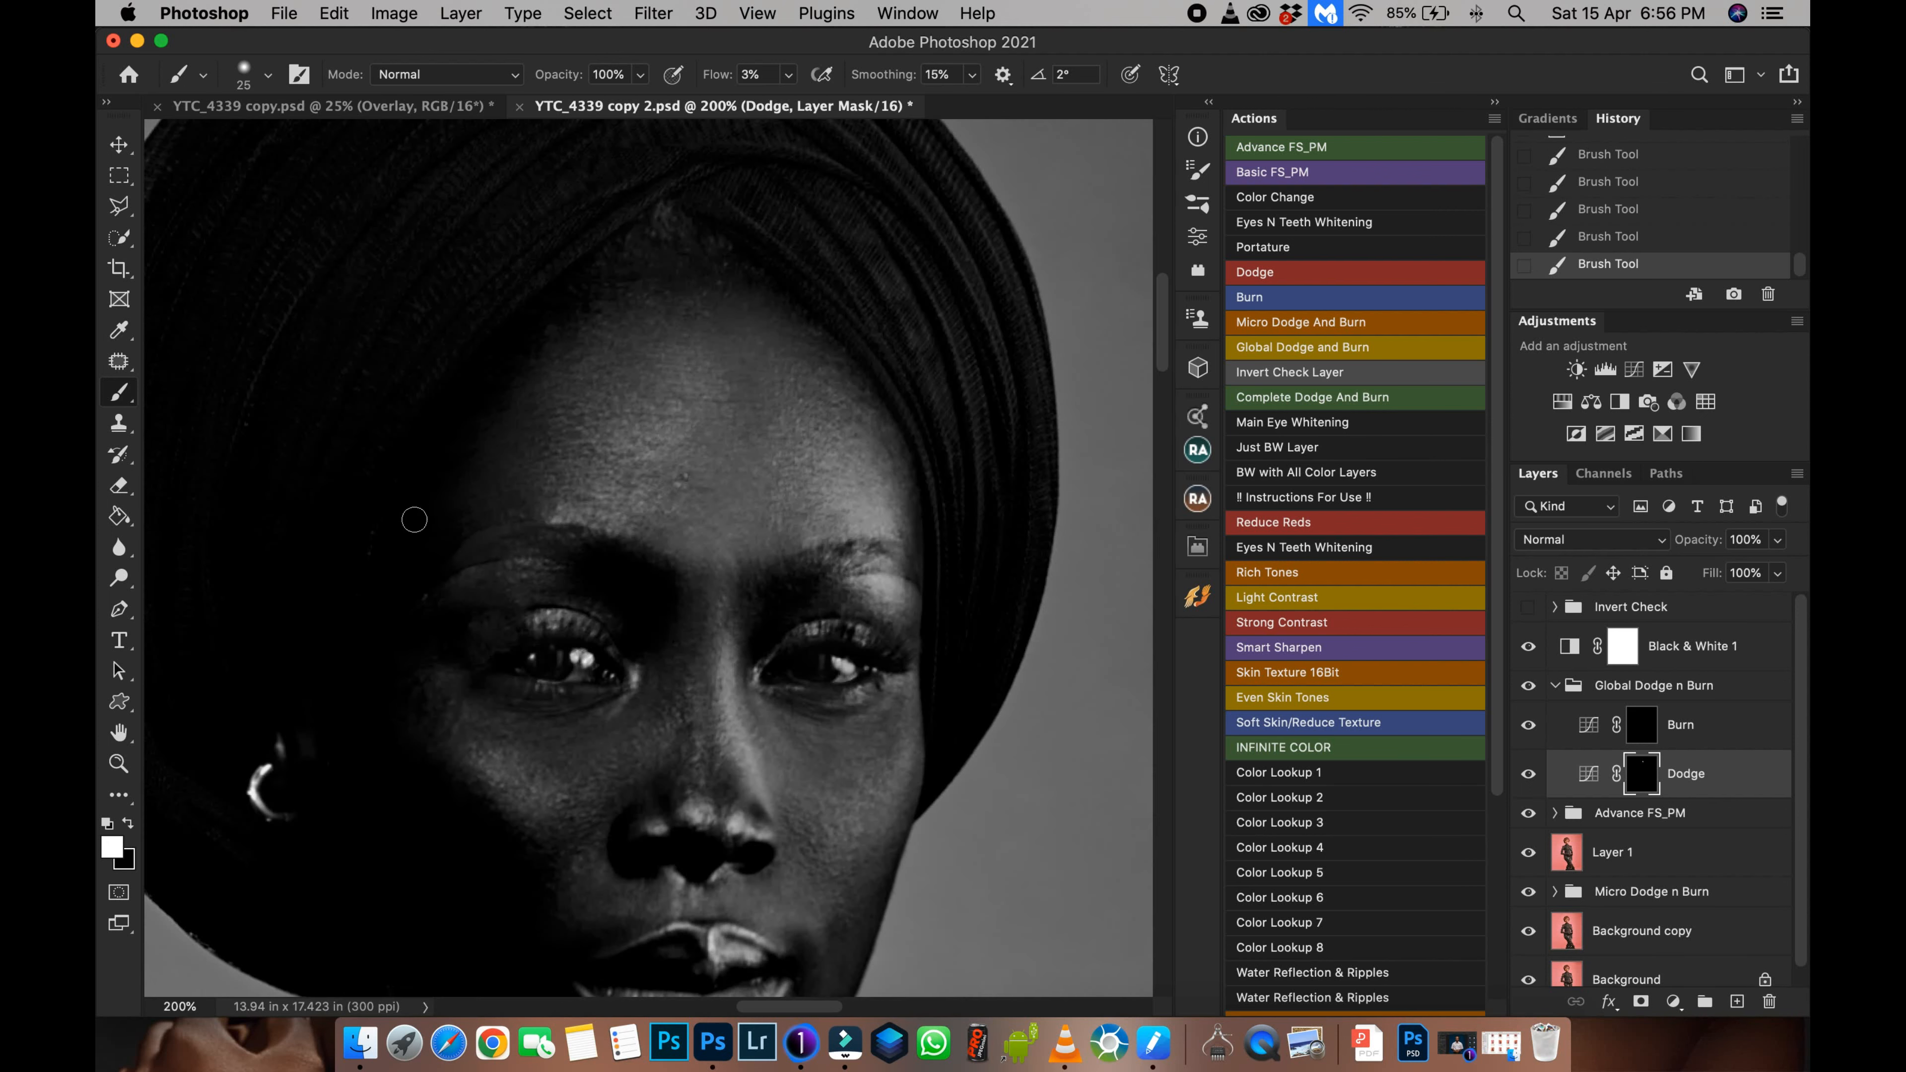
key("super+minus")
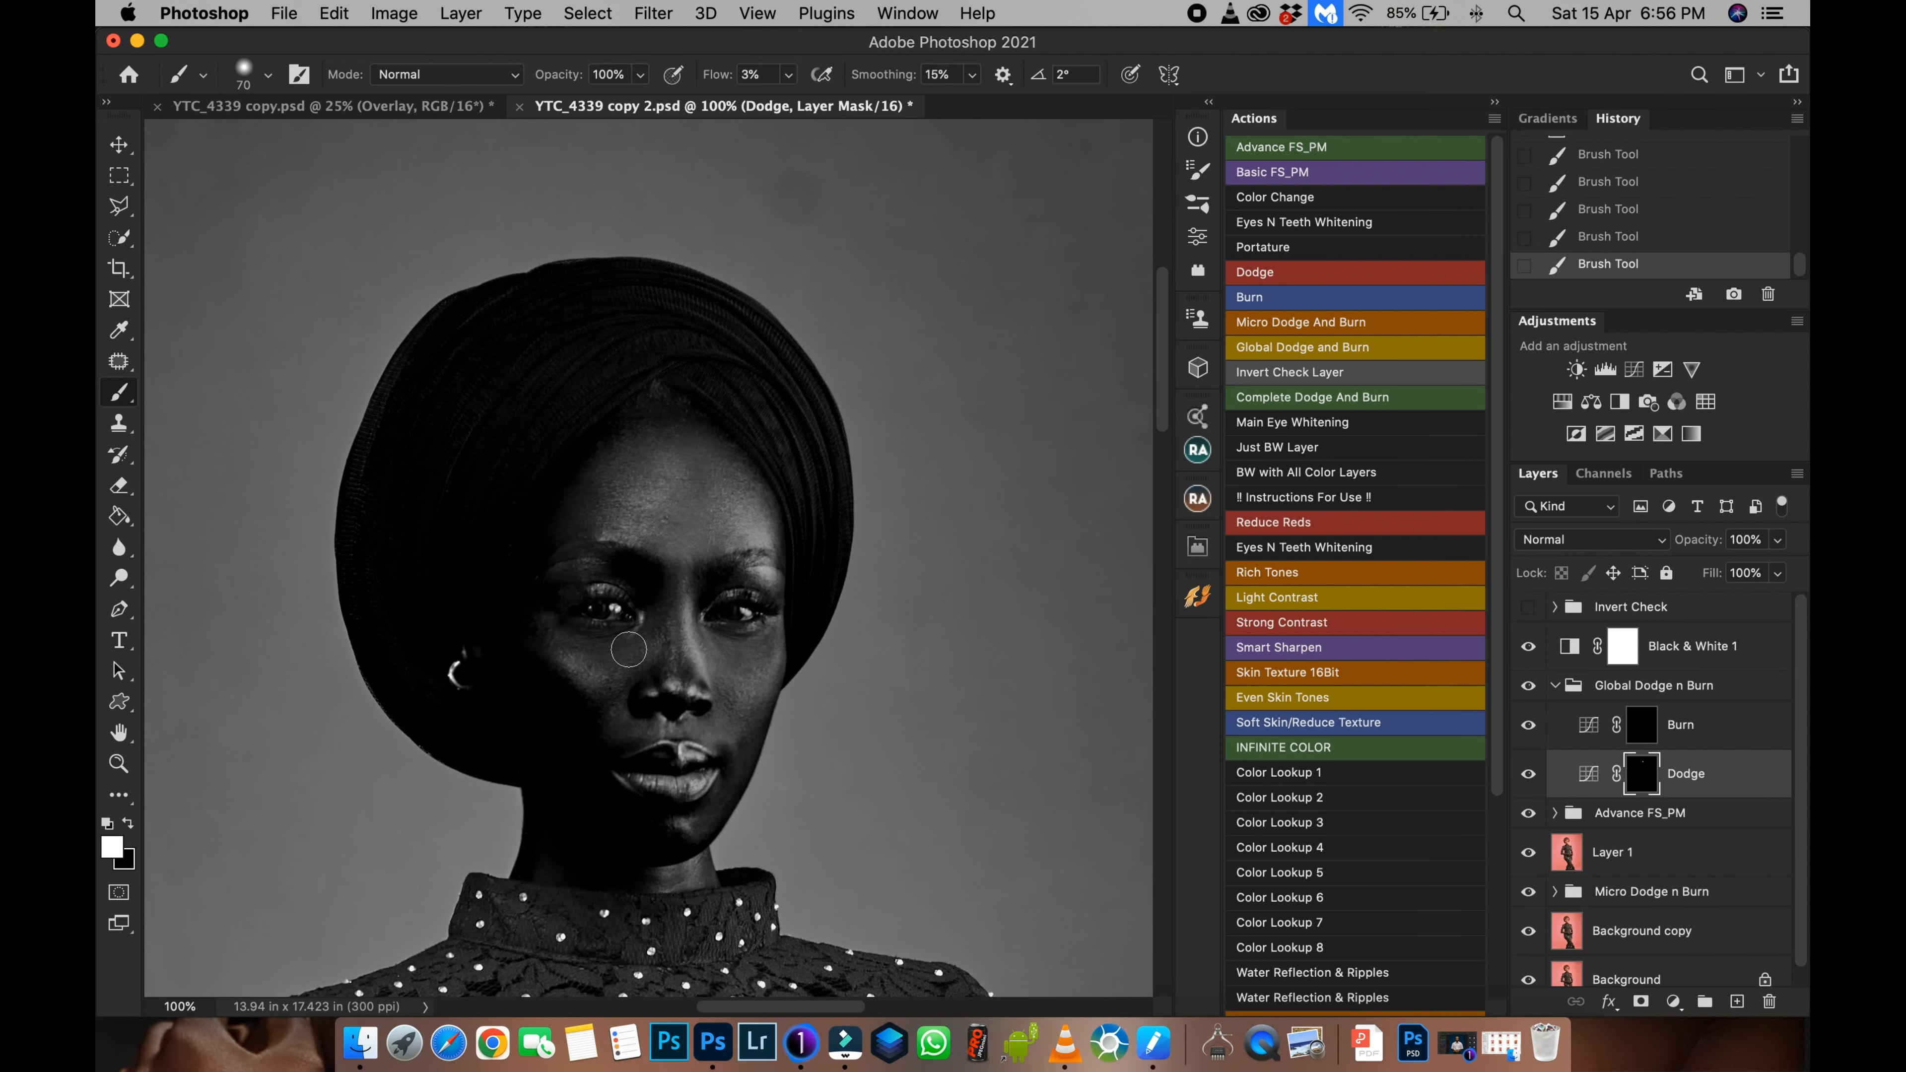
mouse_move(641, 644)
left_mouse_down()
mouse_move(554, 642)
mouse_move(622, 691)
mouse_move(750, 679)
mouse_move(737, 694)
mouse_move(721, 660)
mouse_move(760, 705)
mouse_move(719, 770)
left_mouse_up()
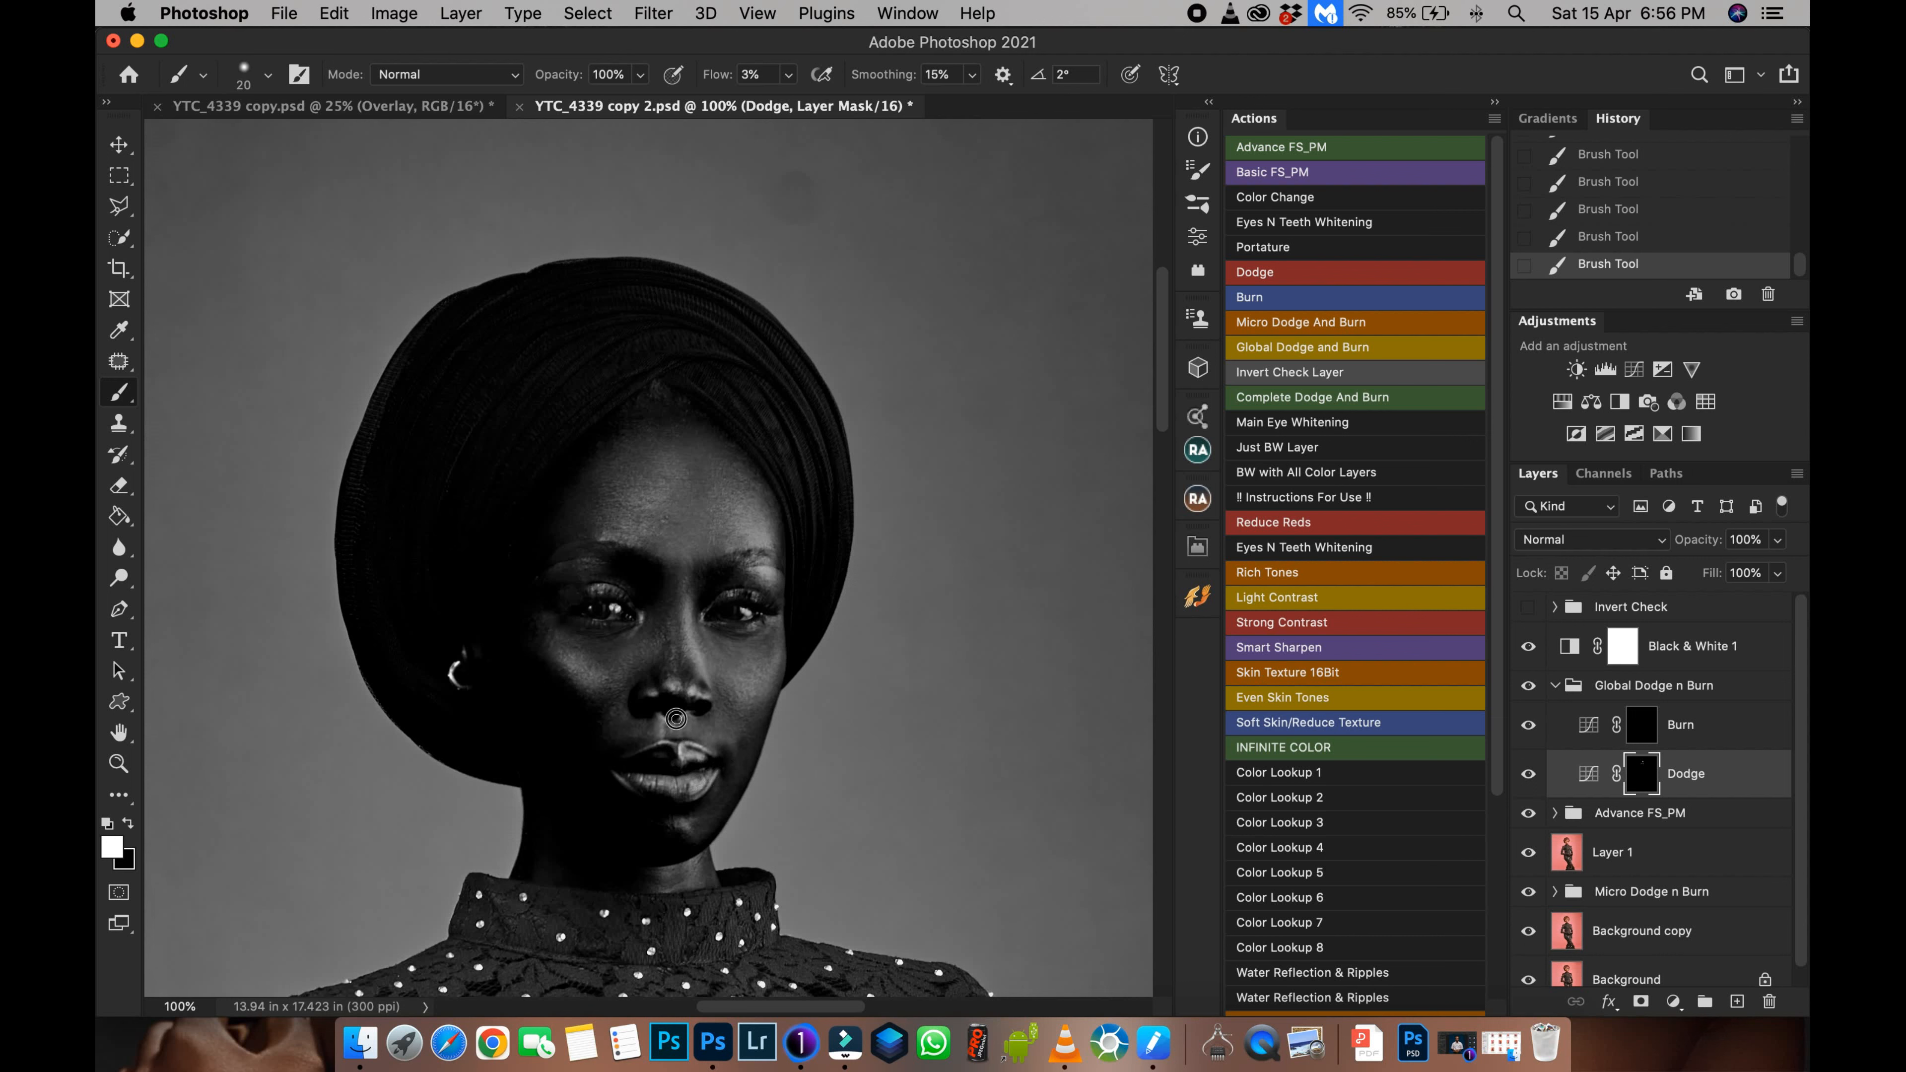
Step: Darken the jawline, the outer cheek and the side of the forehead by painting white on the Burn layer's mask with a size 80 or larger brush
left_click(1646, 736)
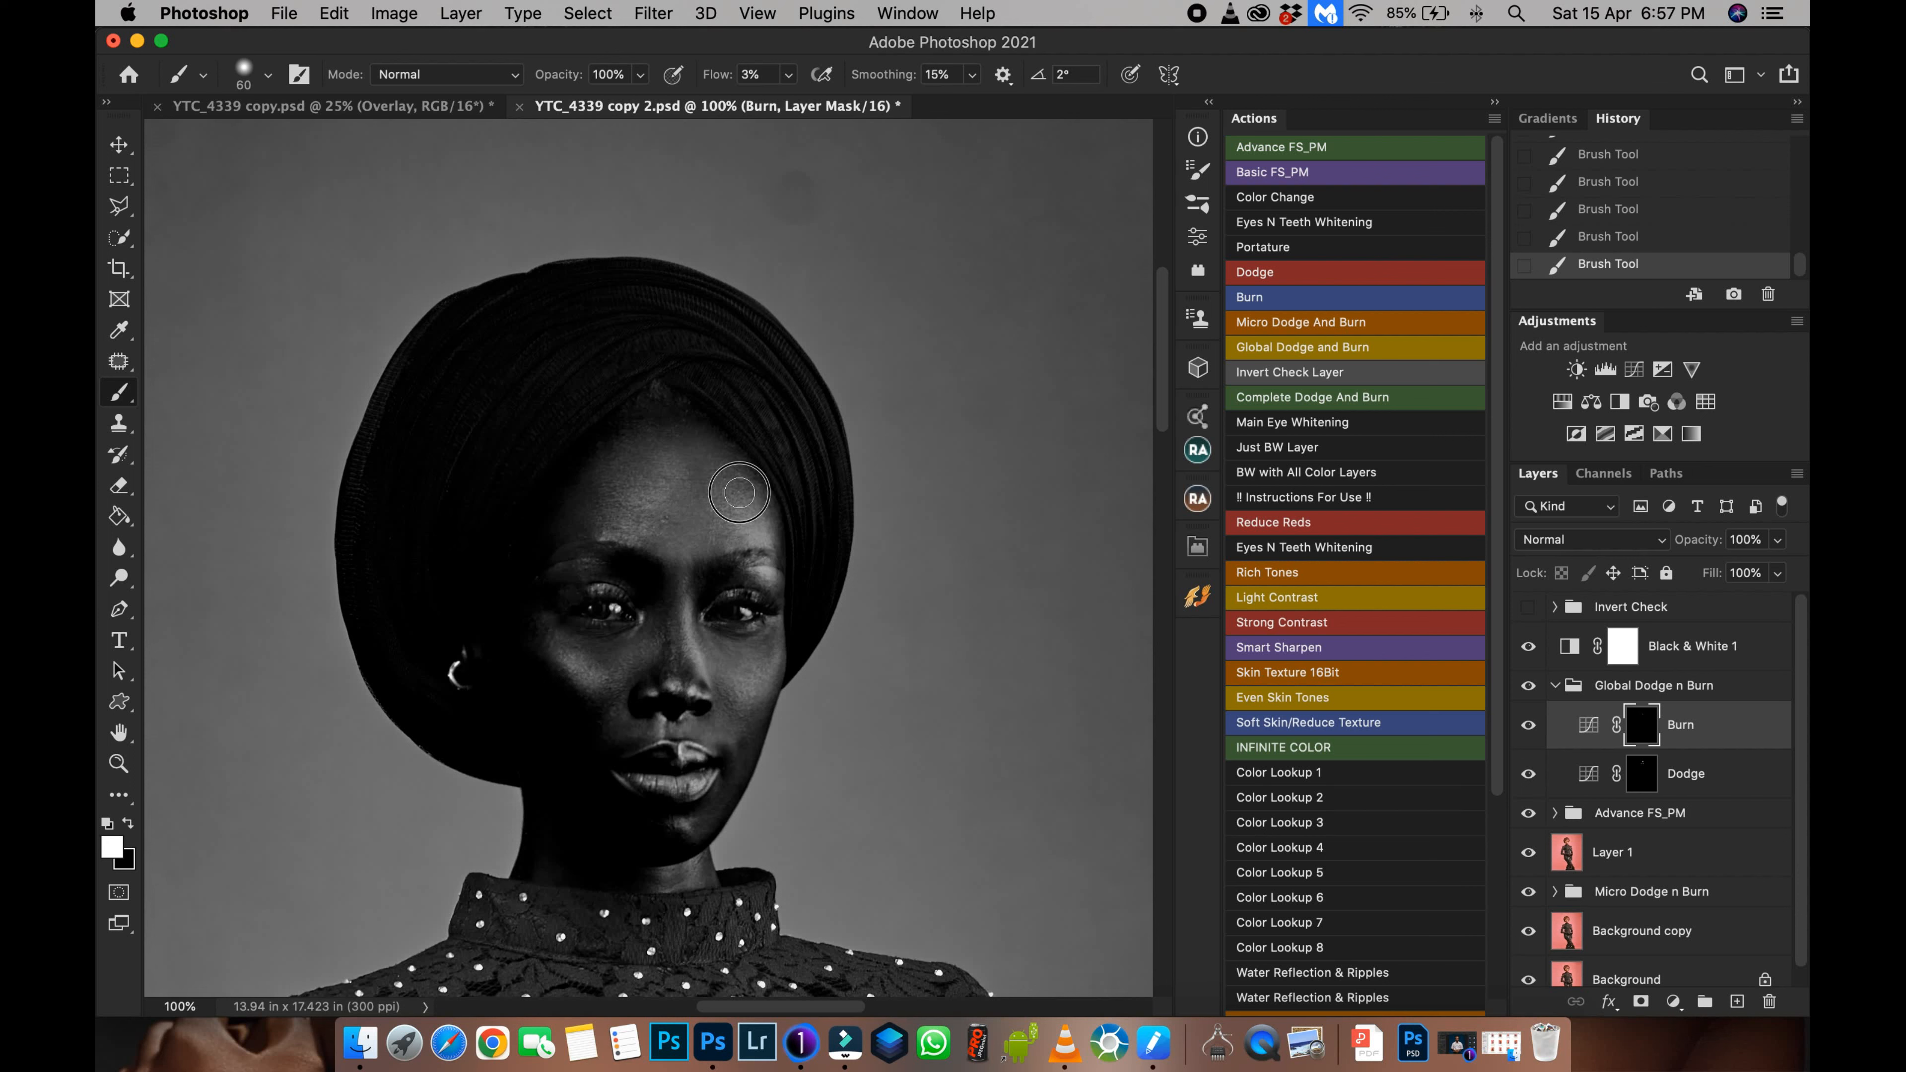
key("bracketright")
key("bracketright")
key("bracketright")
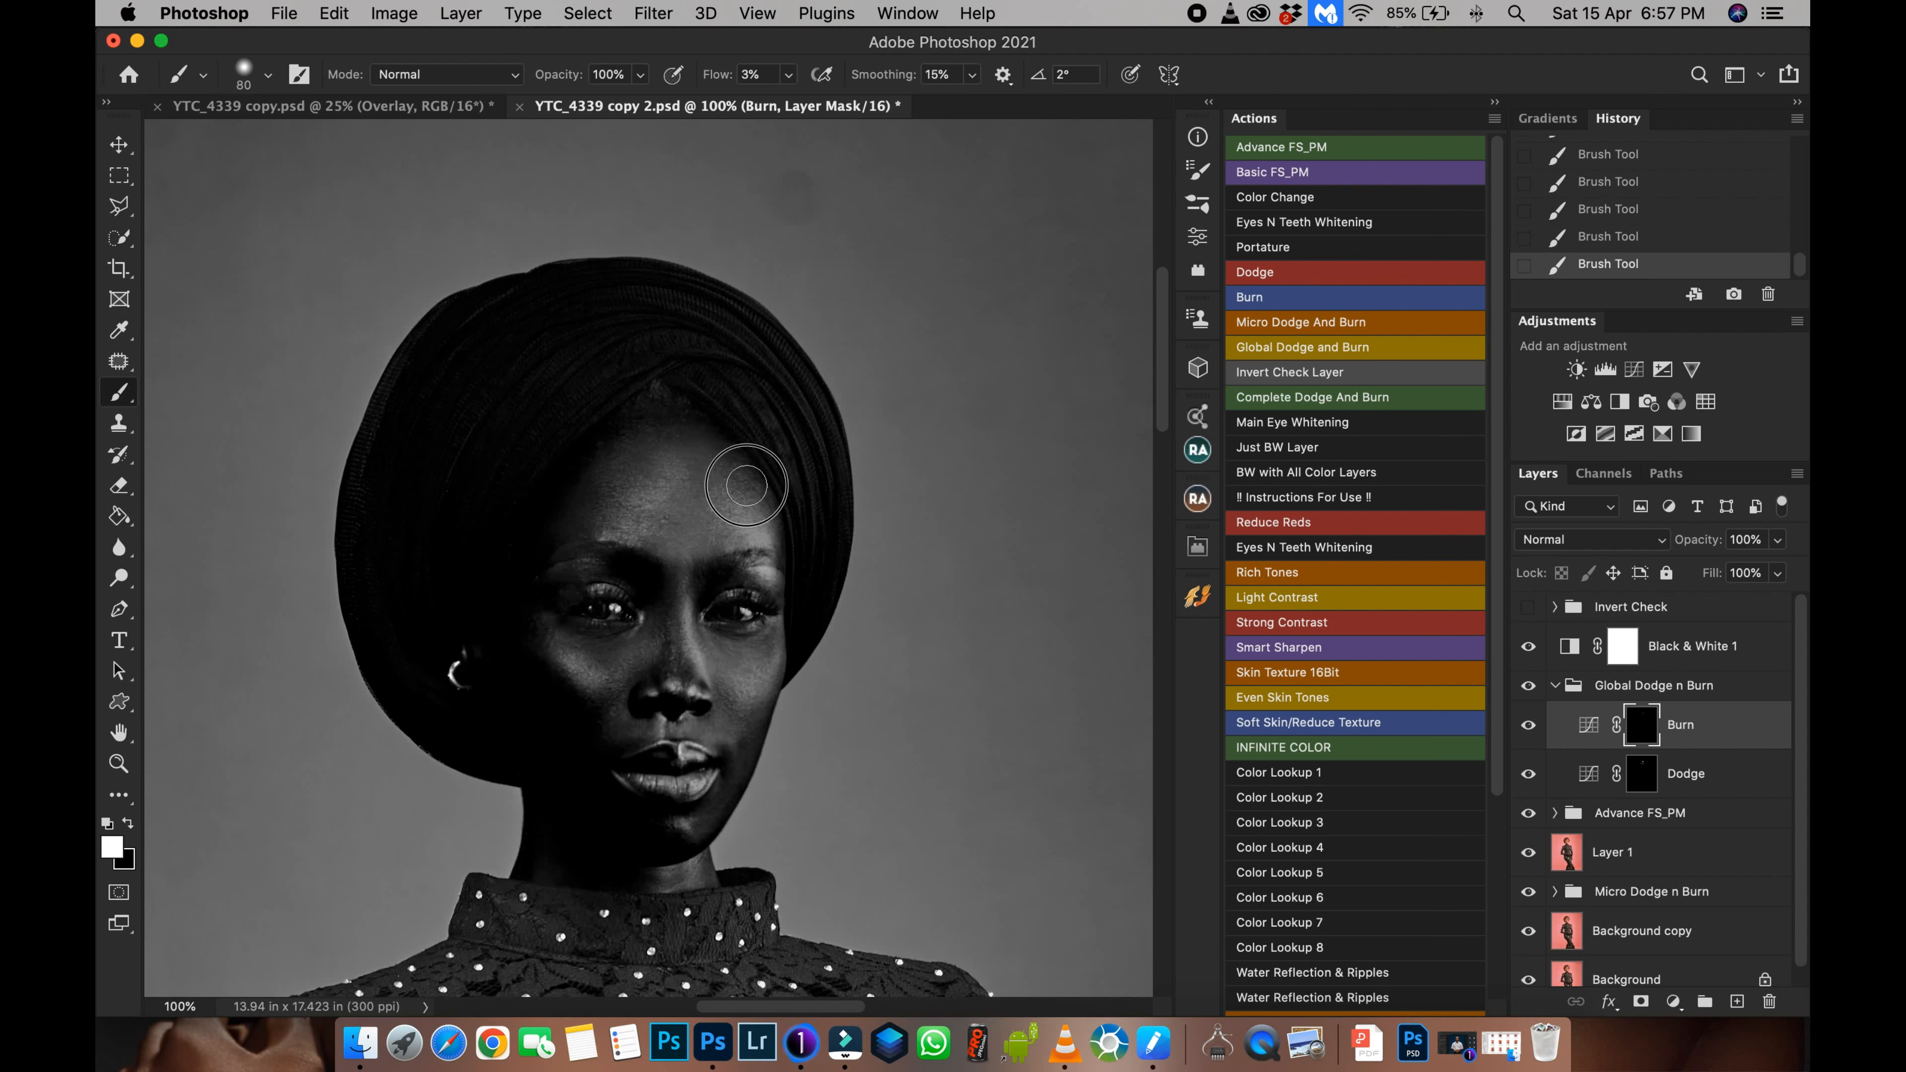
mouse_move(554, 733)
left_mouse_down()
mouse_move(597, 773)
mouse_move(552, 736)
mouse_move(582, 799)
mouse_move(664, 843)
mouse_move(511, 710)
mouse_move(530, 668)
mouse_move(645, 833)
mouse_move(585, 810)
left_mouse_up()
mouse_move(752, 743)
left_mouse_down()
mouse_move(712, 836)
mouse_move(777, 624)
mouse_move(747, 793)
mouse_move(722, 830)
mouse_move(724, 771)
mouse_move(689, 854)
left_mouse_up()
mouse_move(750, 674)
left_mouse_down()
mouse_move(776, 632)
mouse_move(771, 733)
mouse_move(778, 668)
left_mouse_up()
mouse_move(1611, 736)
left_mouse_down()
mouse_move(1602, 763)
mouse_move(1363, 715)
left_mouse_up()
key("bracketright")
key("bracketright")
mouse_move(751, 671)
left_mouse_down()
mouse_move(742, 692)
mouse_move(750, 671)
left_mouse_up()
mouse_move(739, 522)
left_mouse_down()
mouse_move(754, 529)
mouse_move(729, 468)
mouse_move(668, 454)
mouse_move(644, 479)
mouse_move(694, 508)
mouse_move(707, 493)
left_mouse_up()
key("super+minus")
key("super+equal")
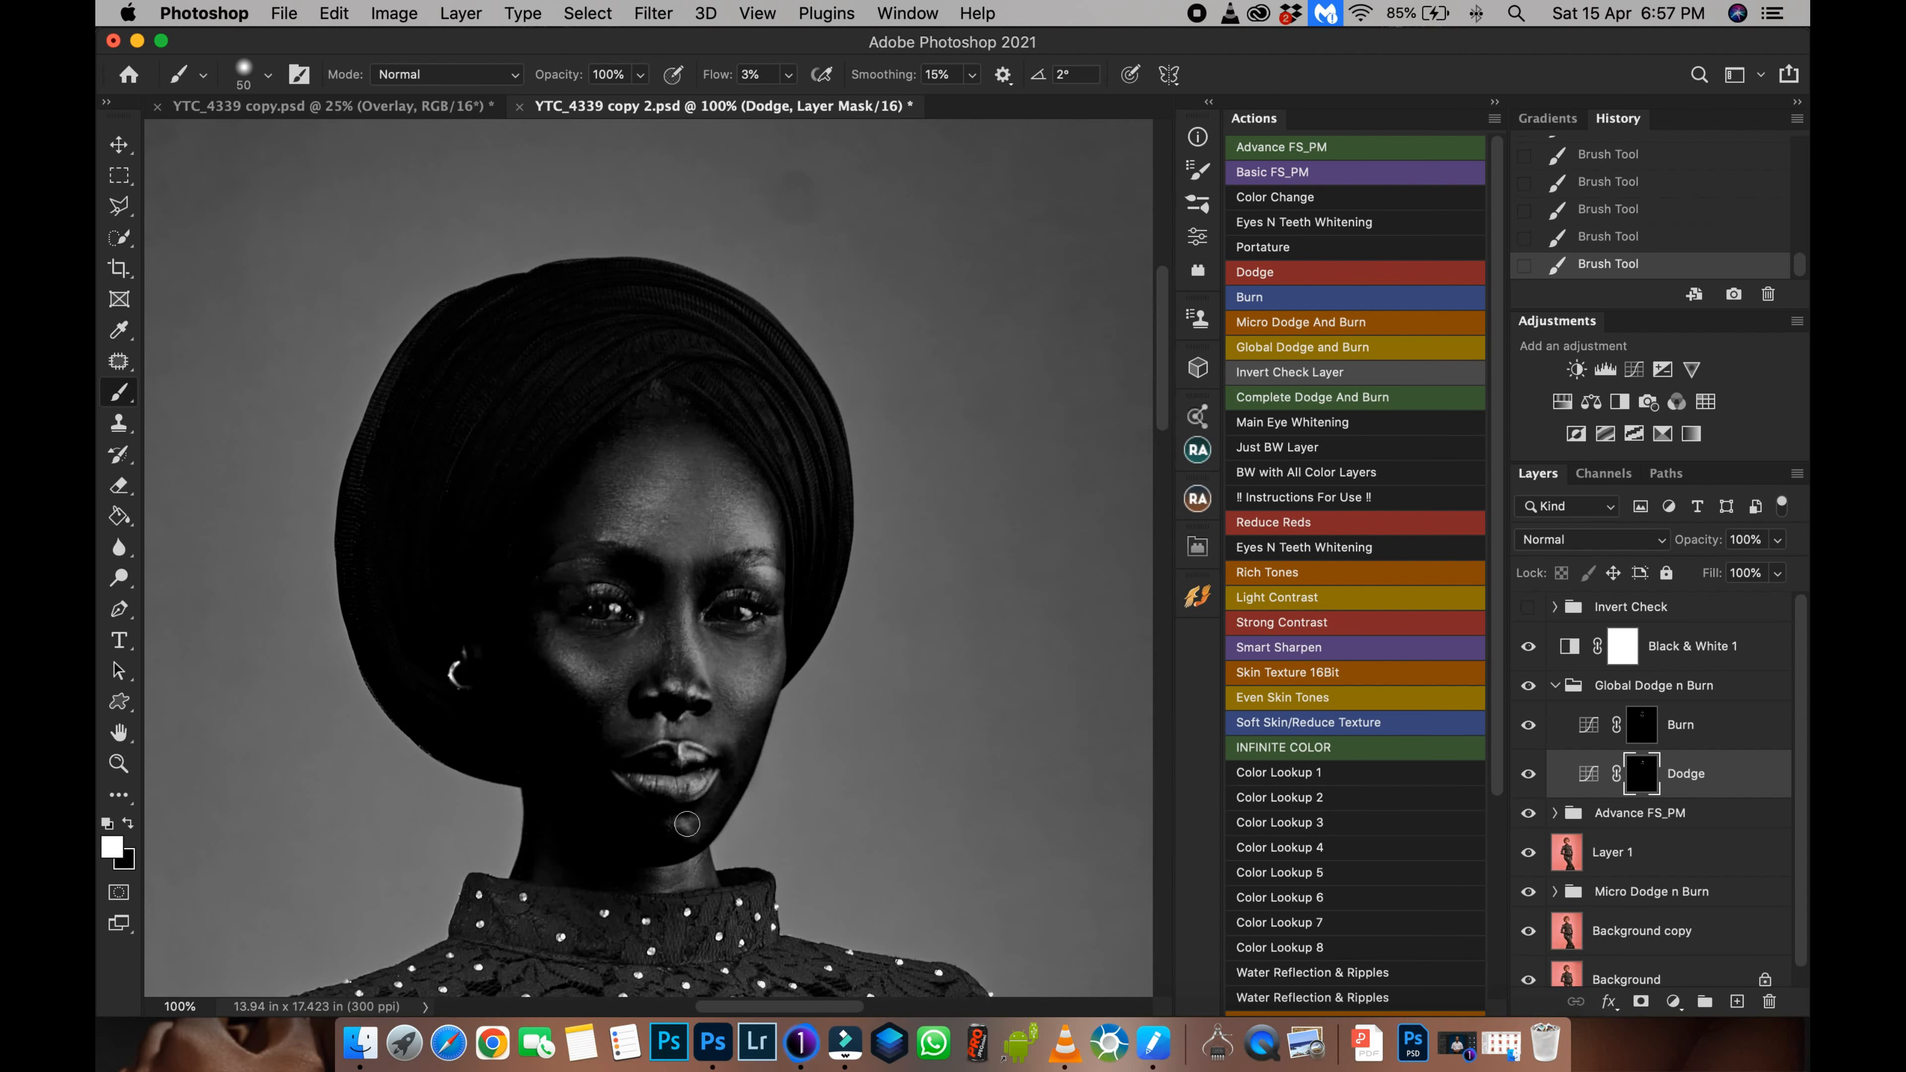
Step: Brighten the chin and neck on the Dodge mask at brush size 50, and touch up farther down the body at size 90
left_click_drag(686, 825, 698, 813)
left_click_drag(696, 868, 664, 895)
key("super+minus")
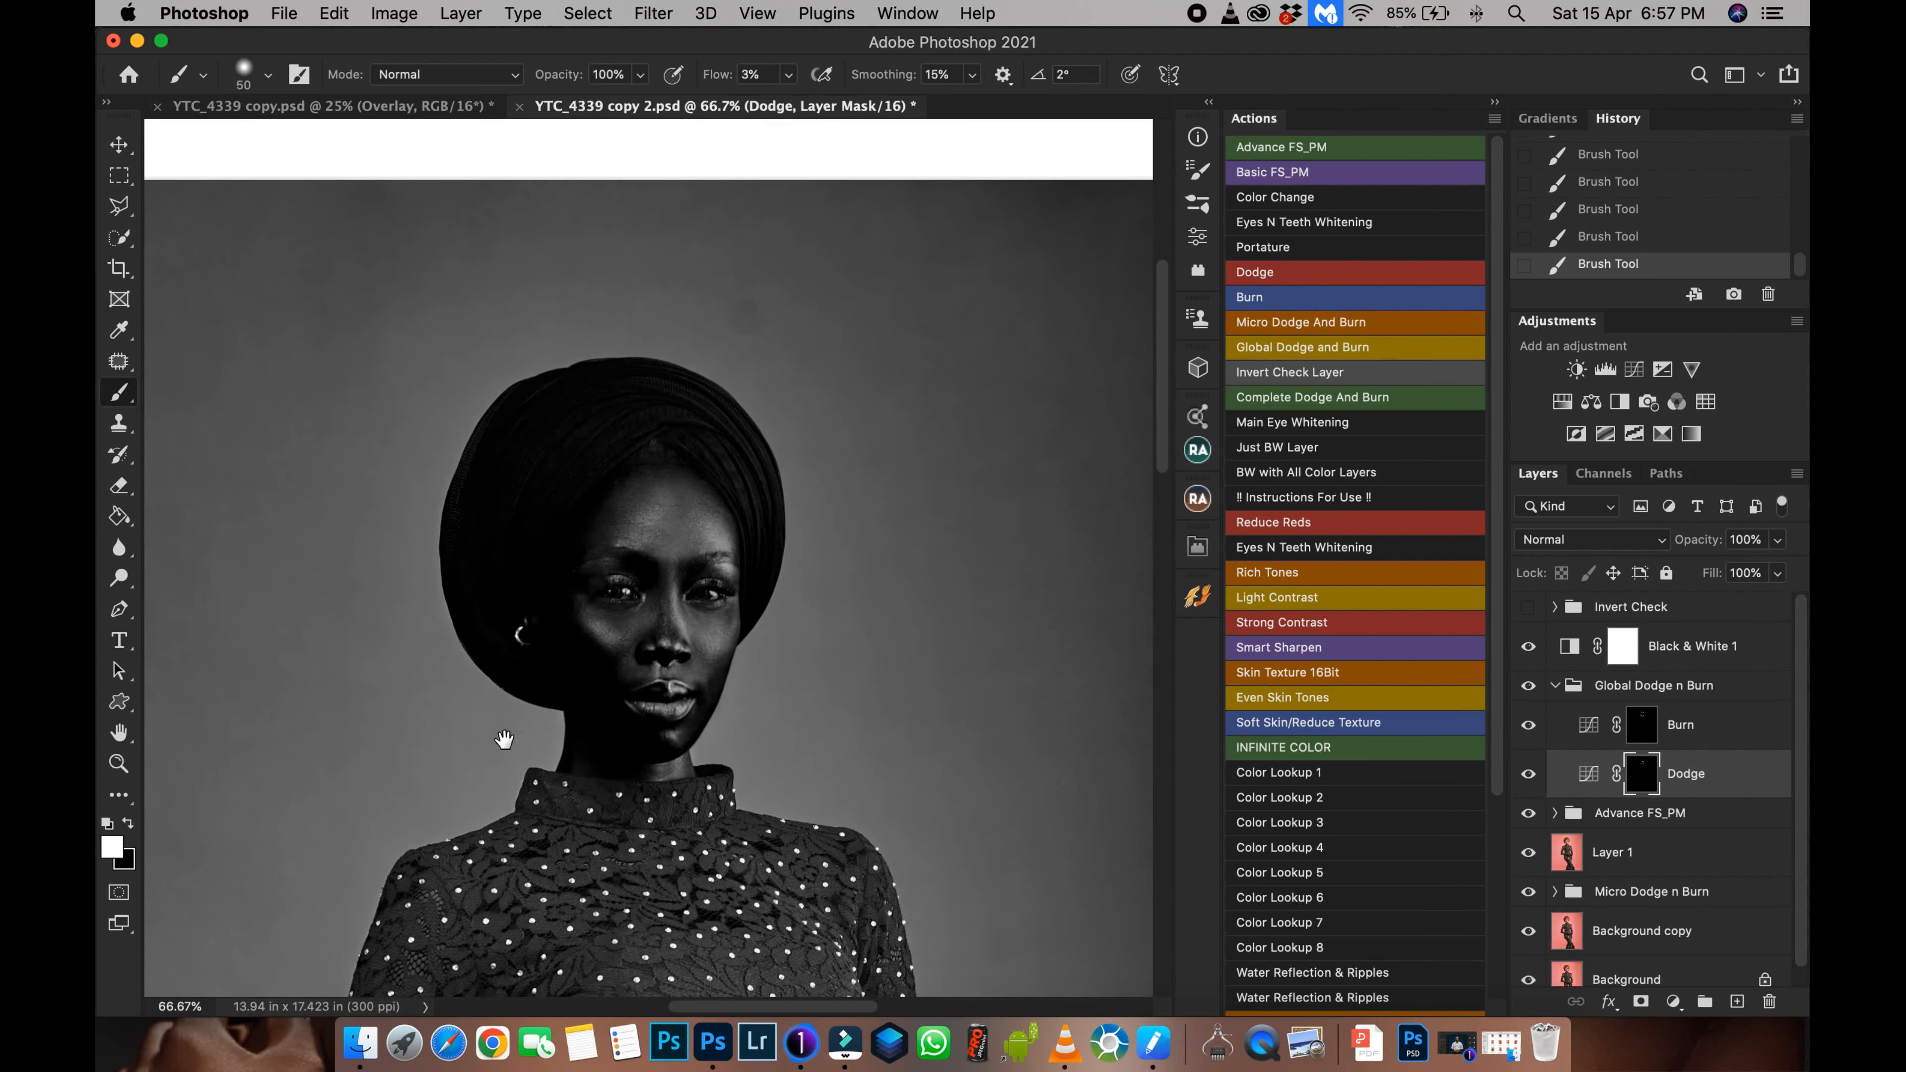
scroll(472, 723, "down", 15)
key("bracketright")
key("bracketright")
mouse_move(809, 616)
left_mouse_down()
mouse_move(760, 589)
mouse_move(776, 633)
mouse_move(804, 601)
mouse_move(779, 669)
mouse_move(780, 603)
mouse_move(785, 667)
left_mouse_up()
key("super+minus")
key("super+minus")
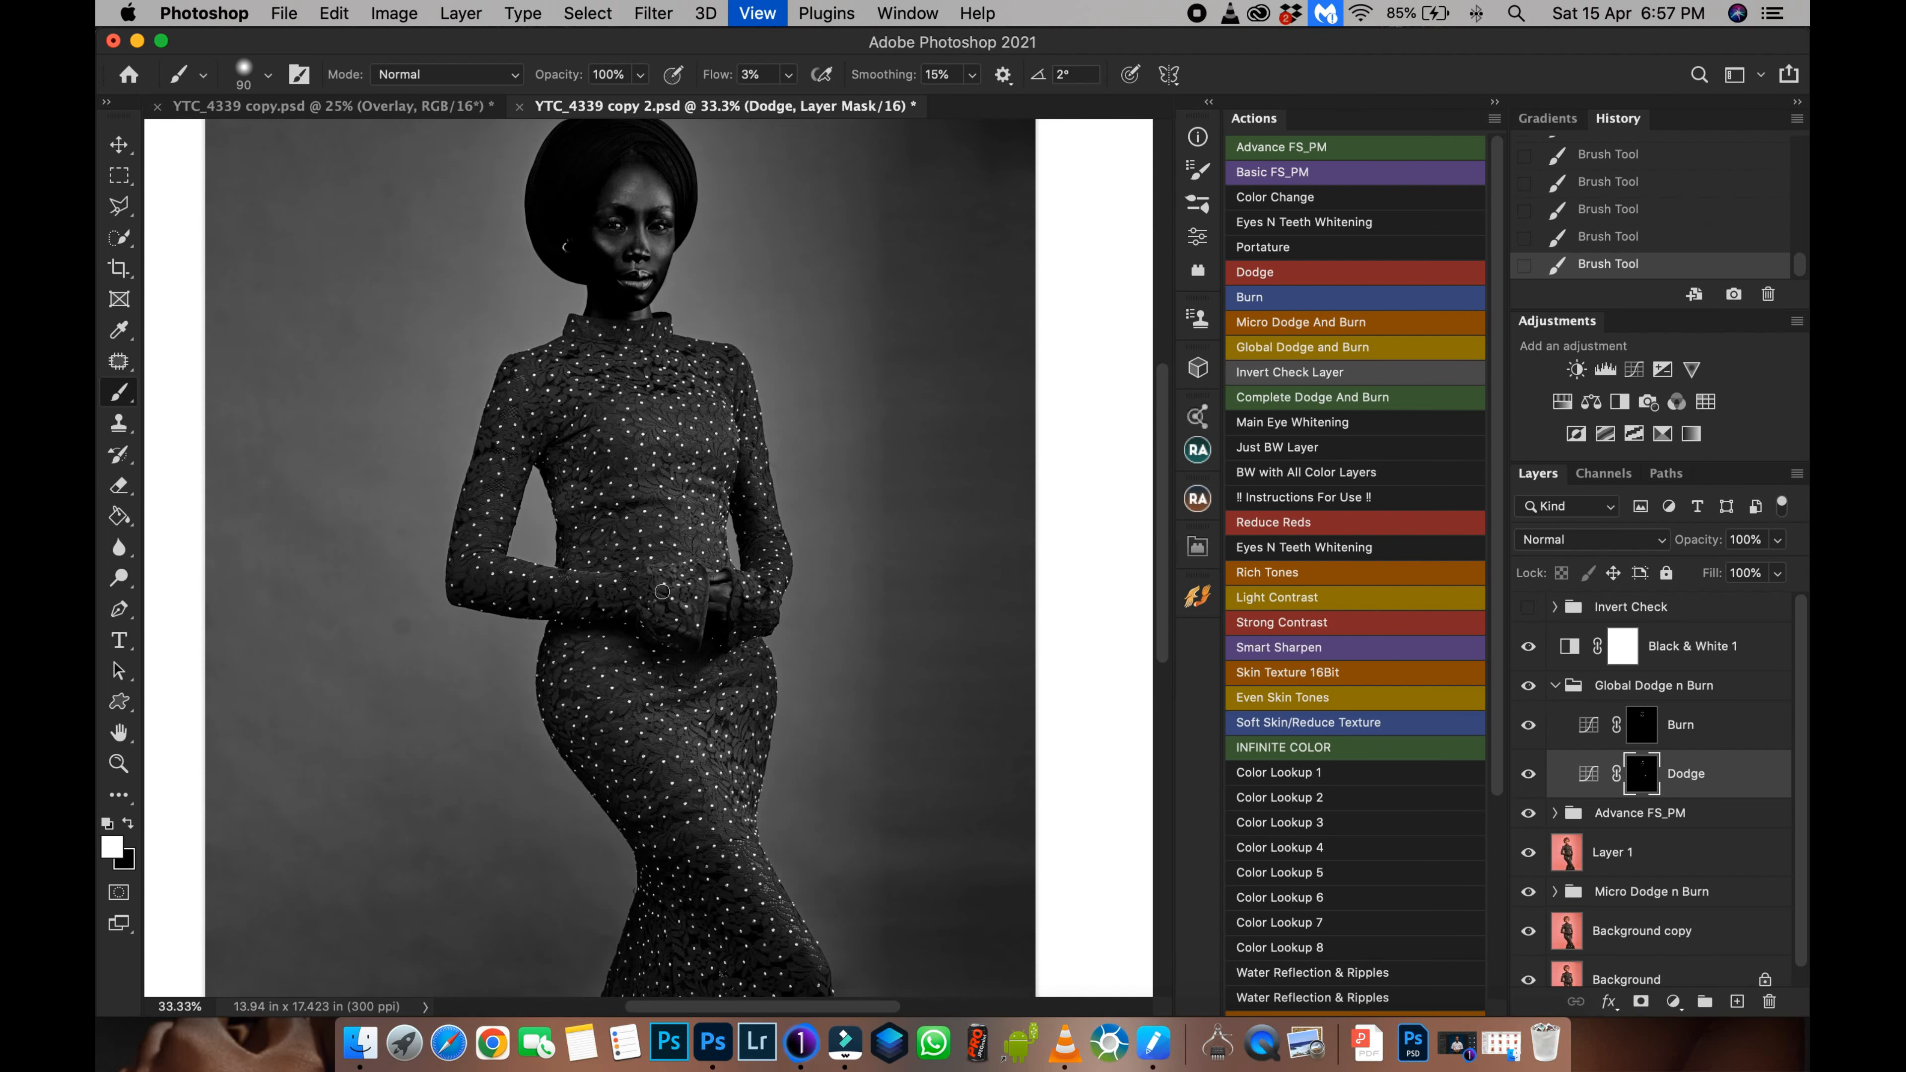
Step: Collapse the Global Dodge n Burn group and compare the black-and-white portrait with and without it
key("v")
scroll(744, 520, "up", 5)
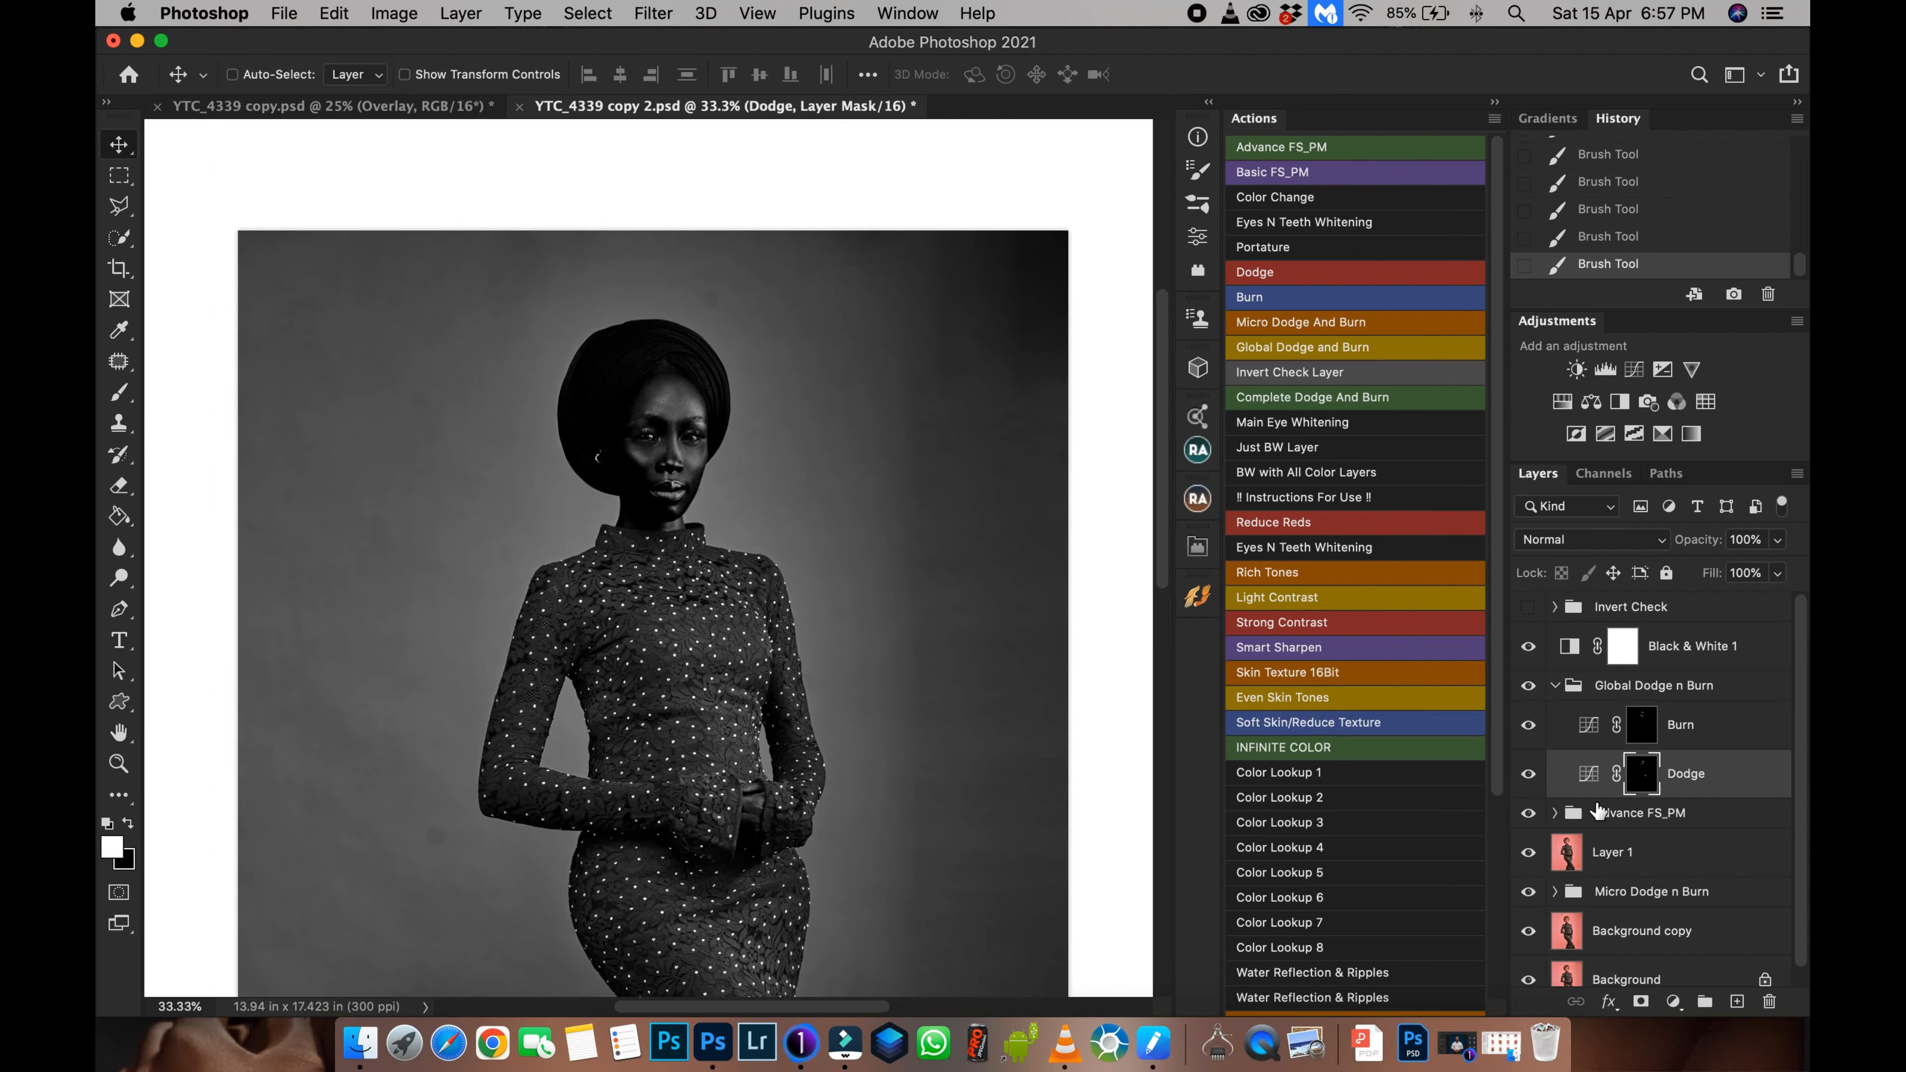
left_click(1554, 686)
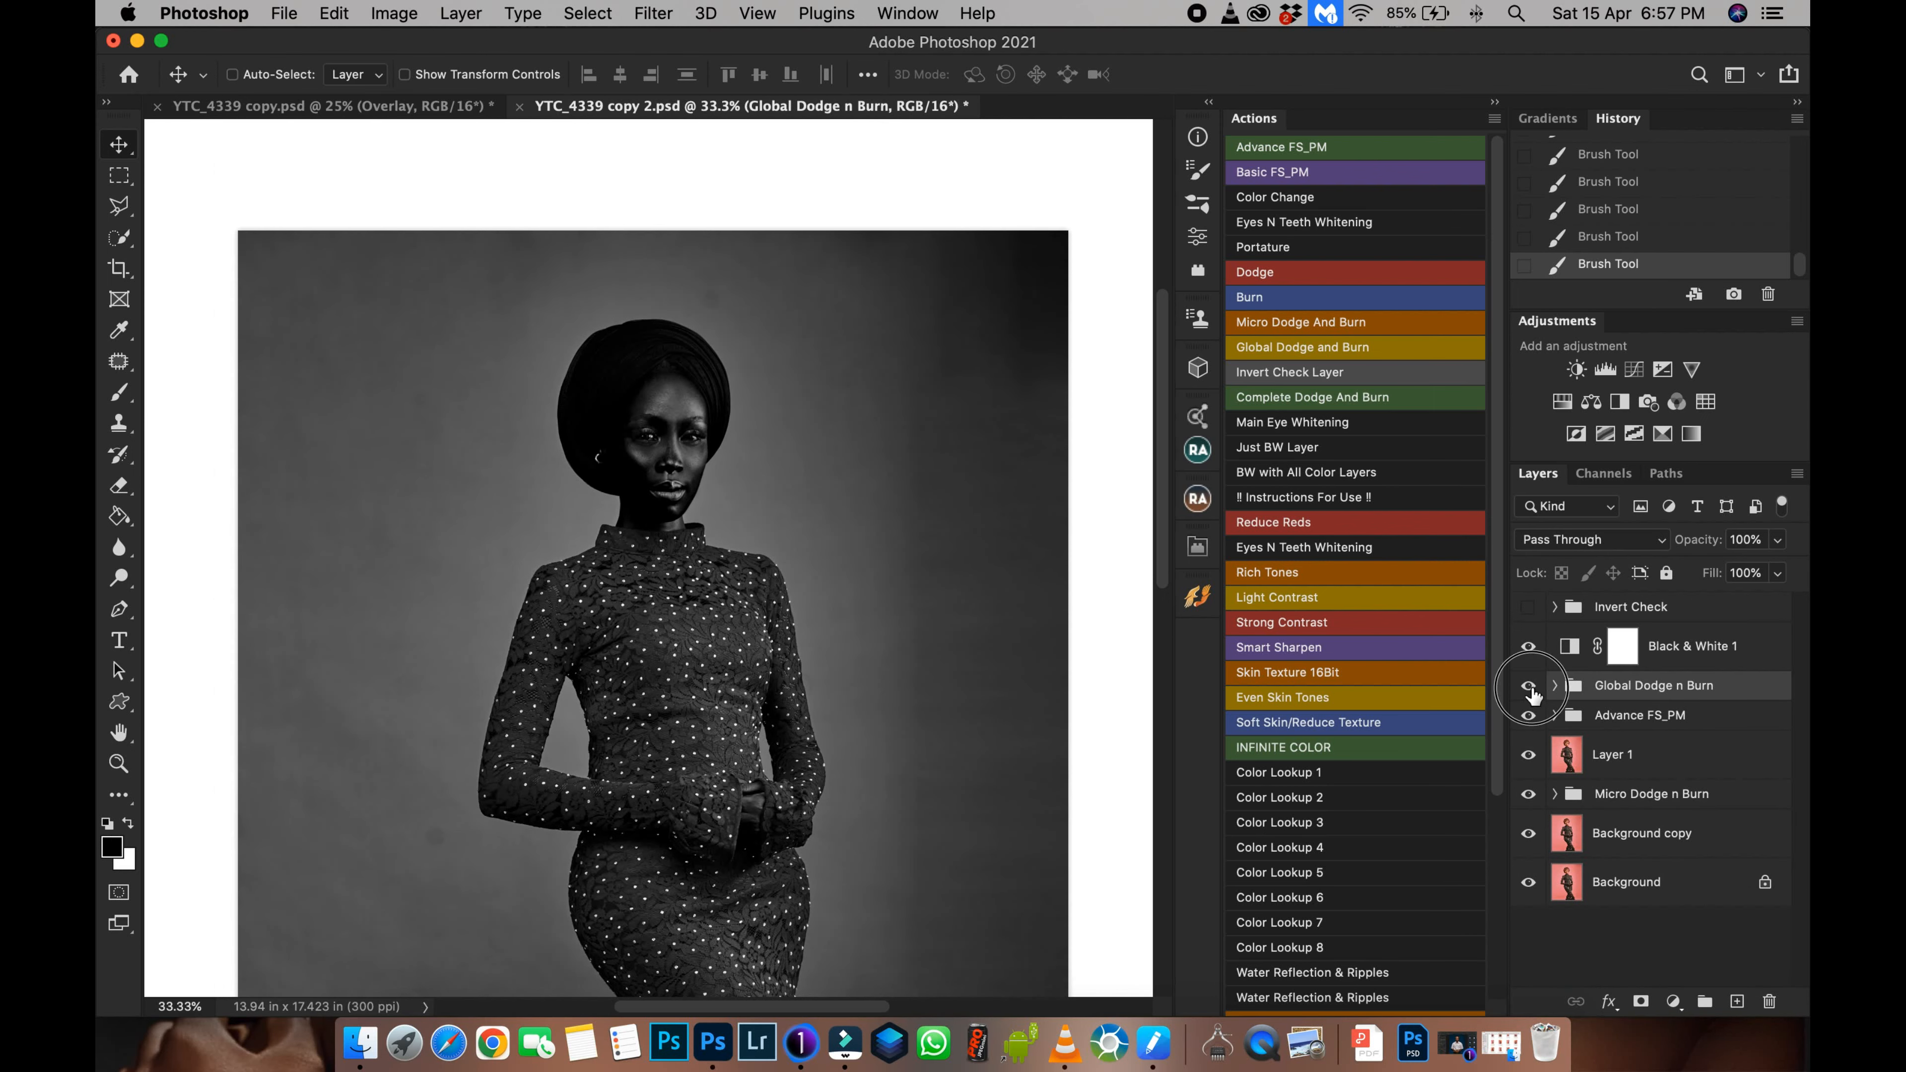
left_click(1529, 686)
left_click(1529, 694)
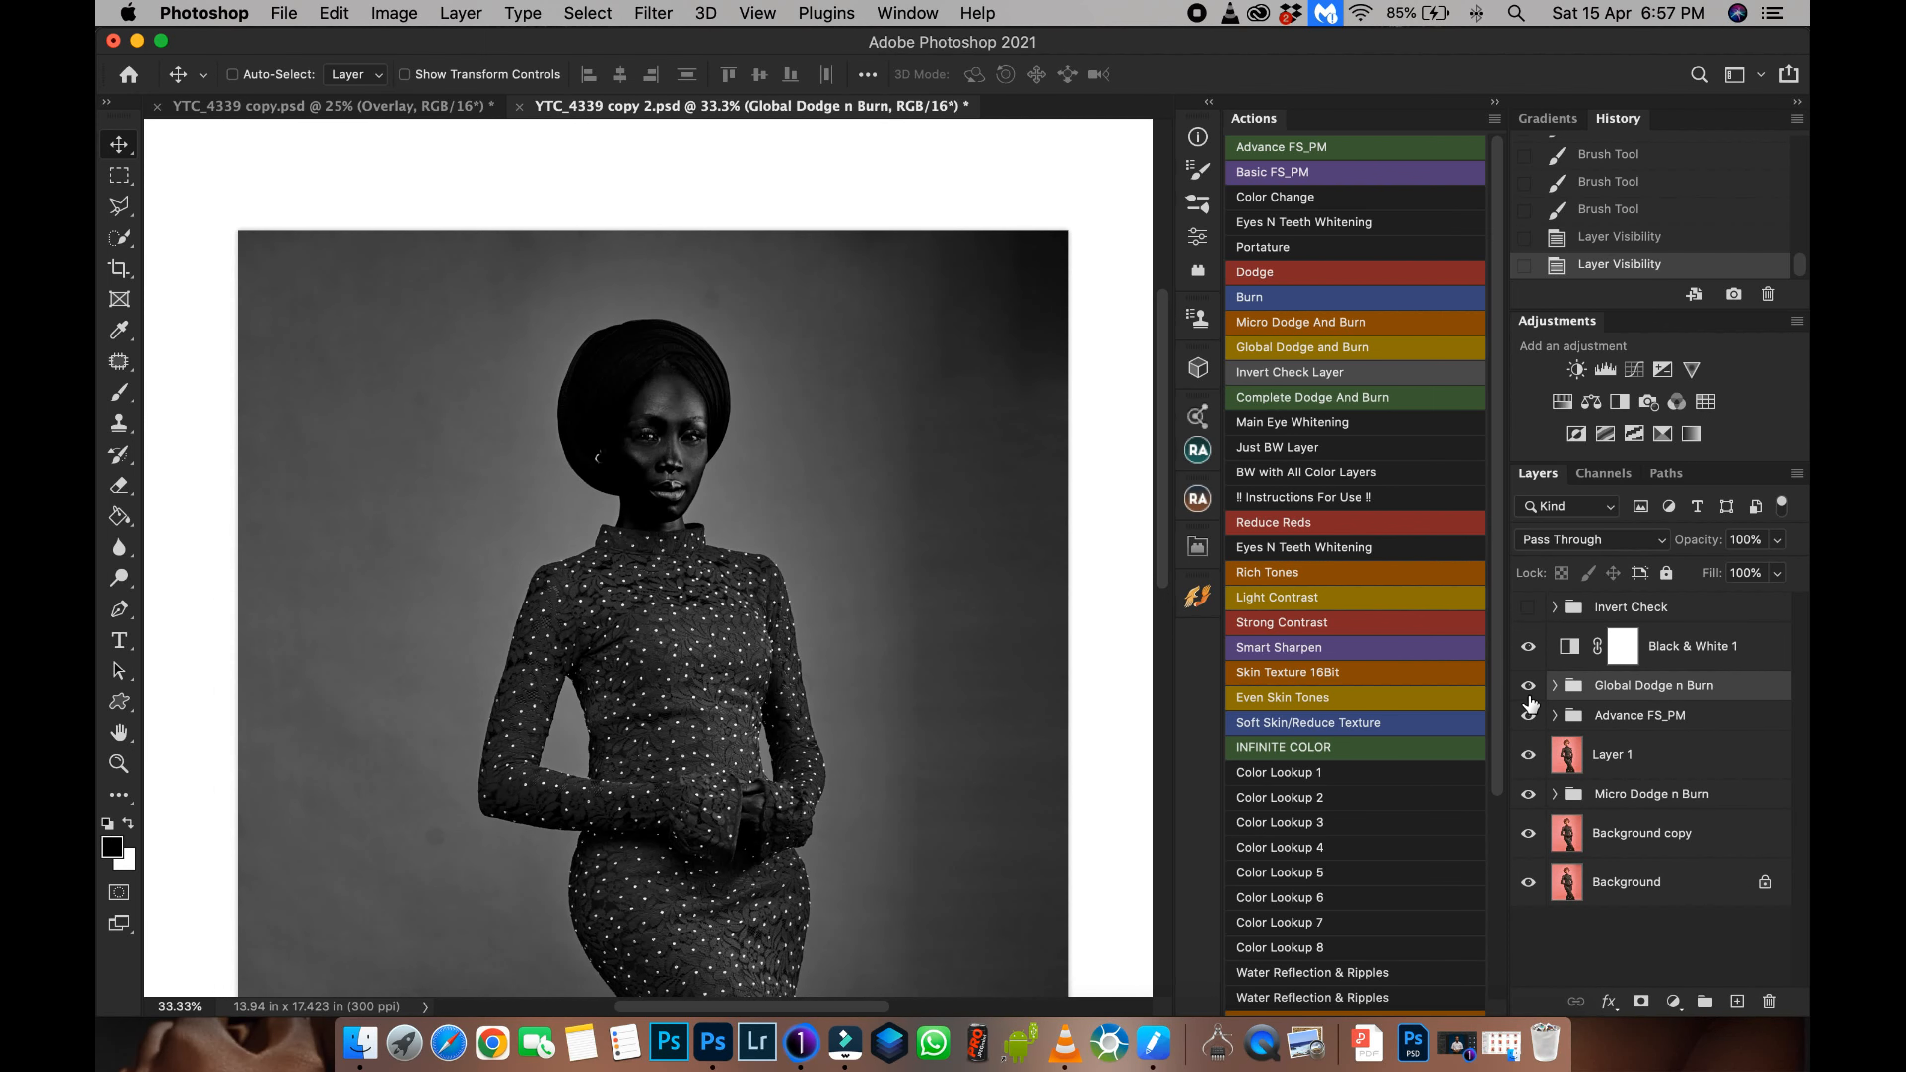
left_click(1530, 695)
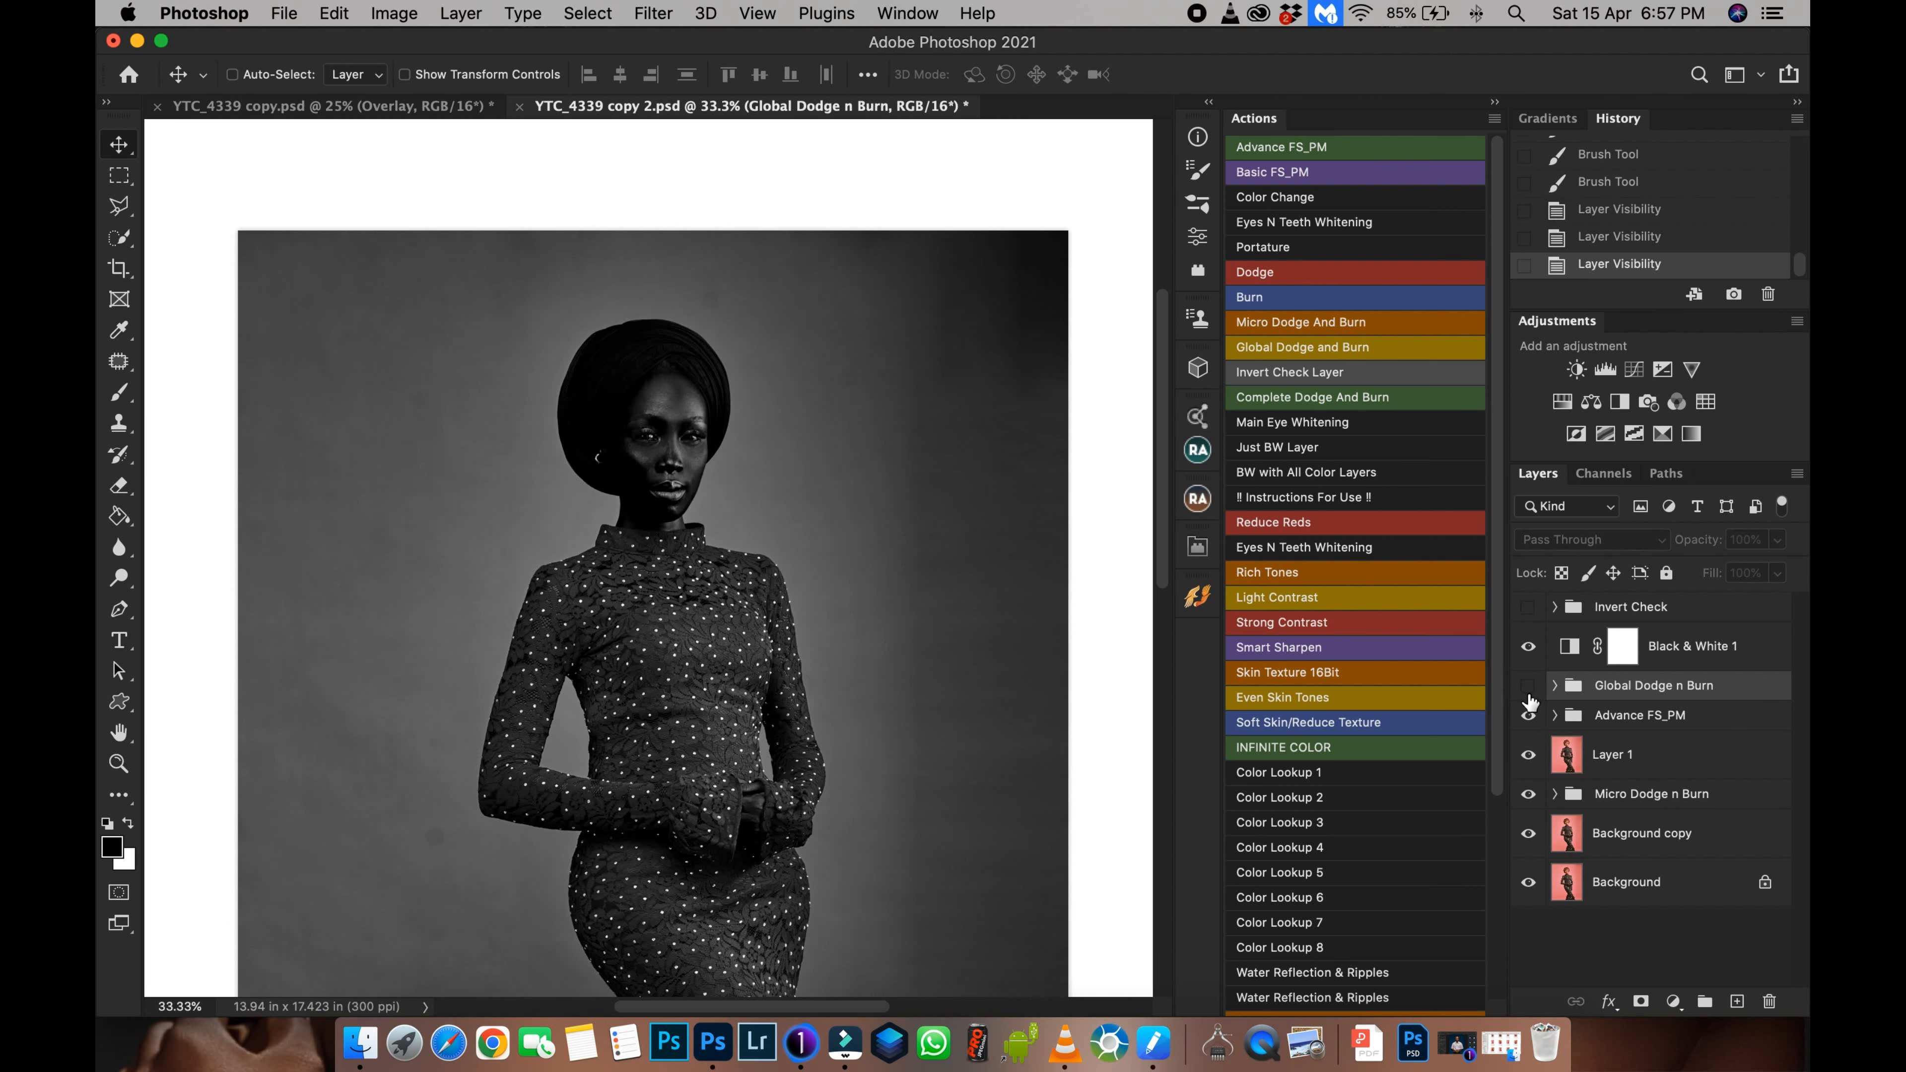
left_click(1530, 696)
Step: Hide the Black & White 1 layer and compare the colour portrait with and without the Global Dodge n Burn group
key("super+plus")
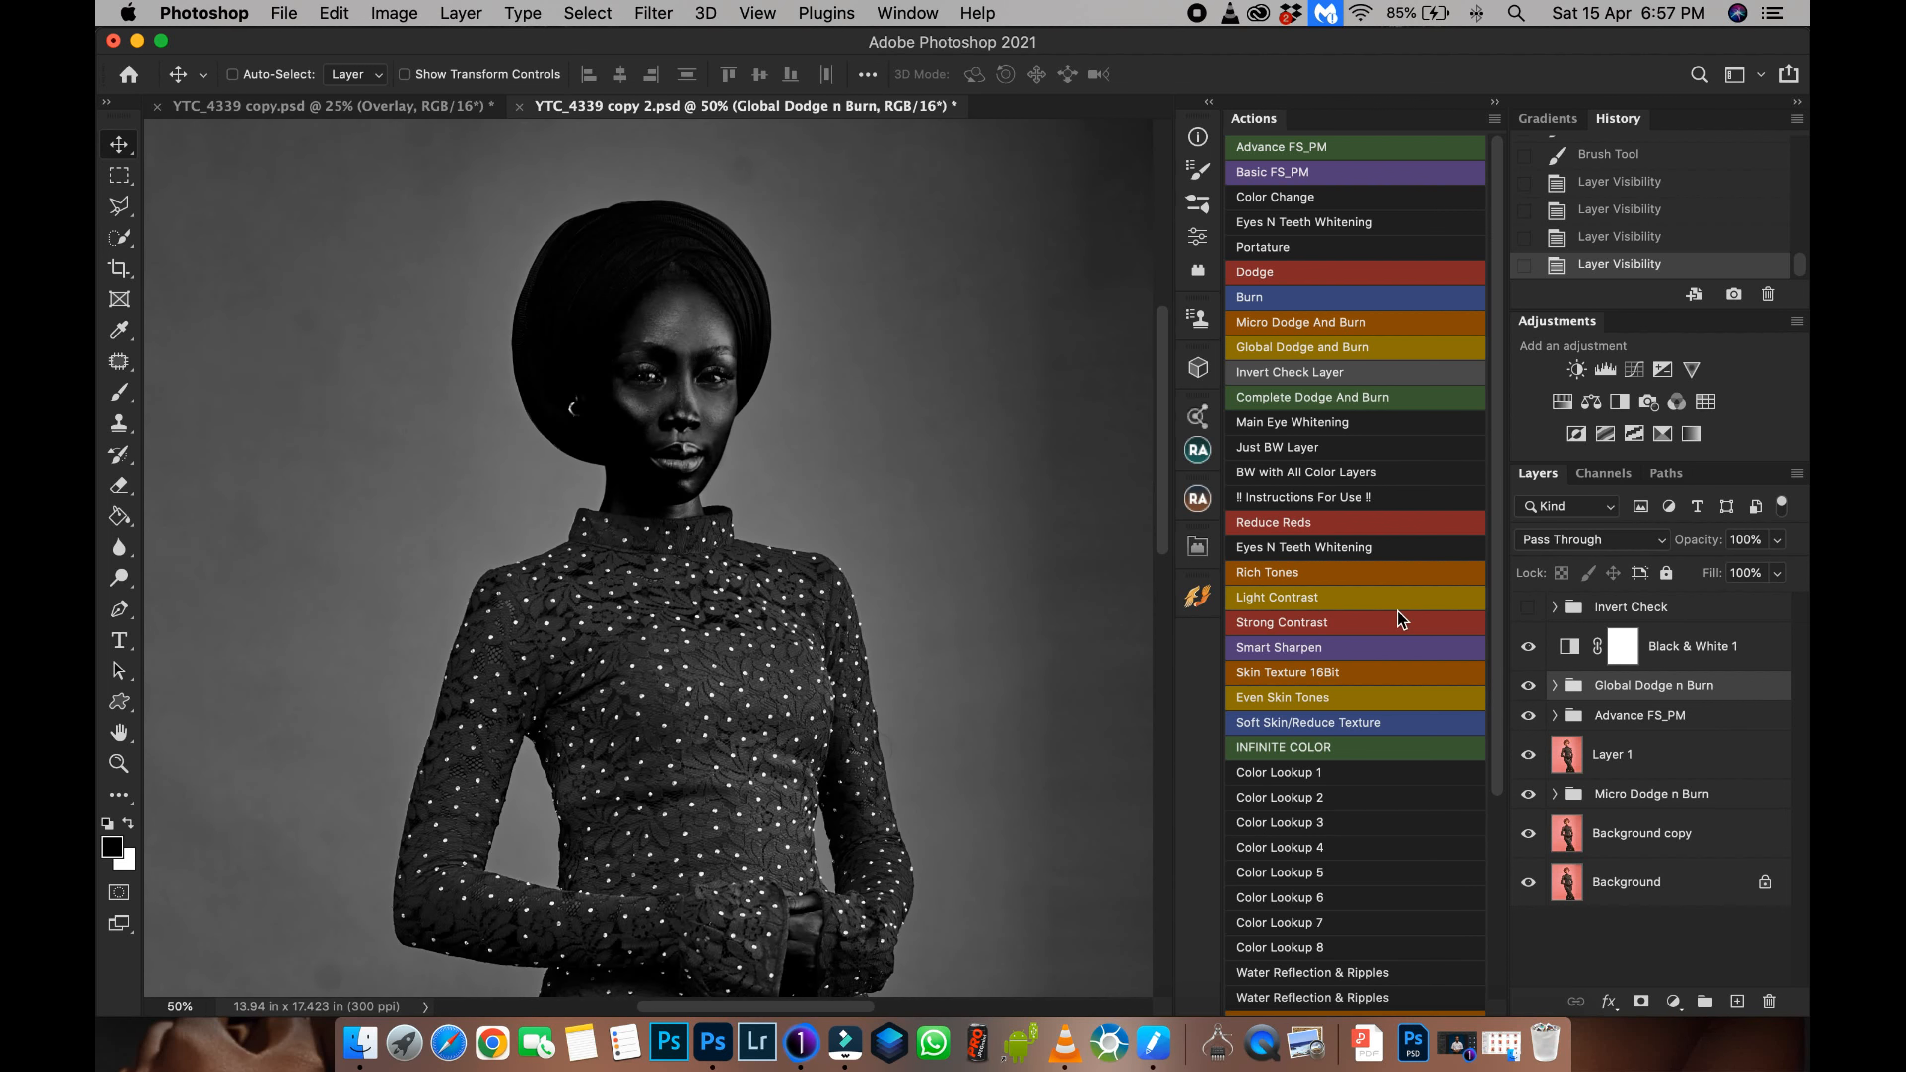
scroll(991, 630, "up", 5)
left_click(1529, 647)
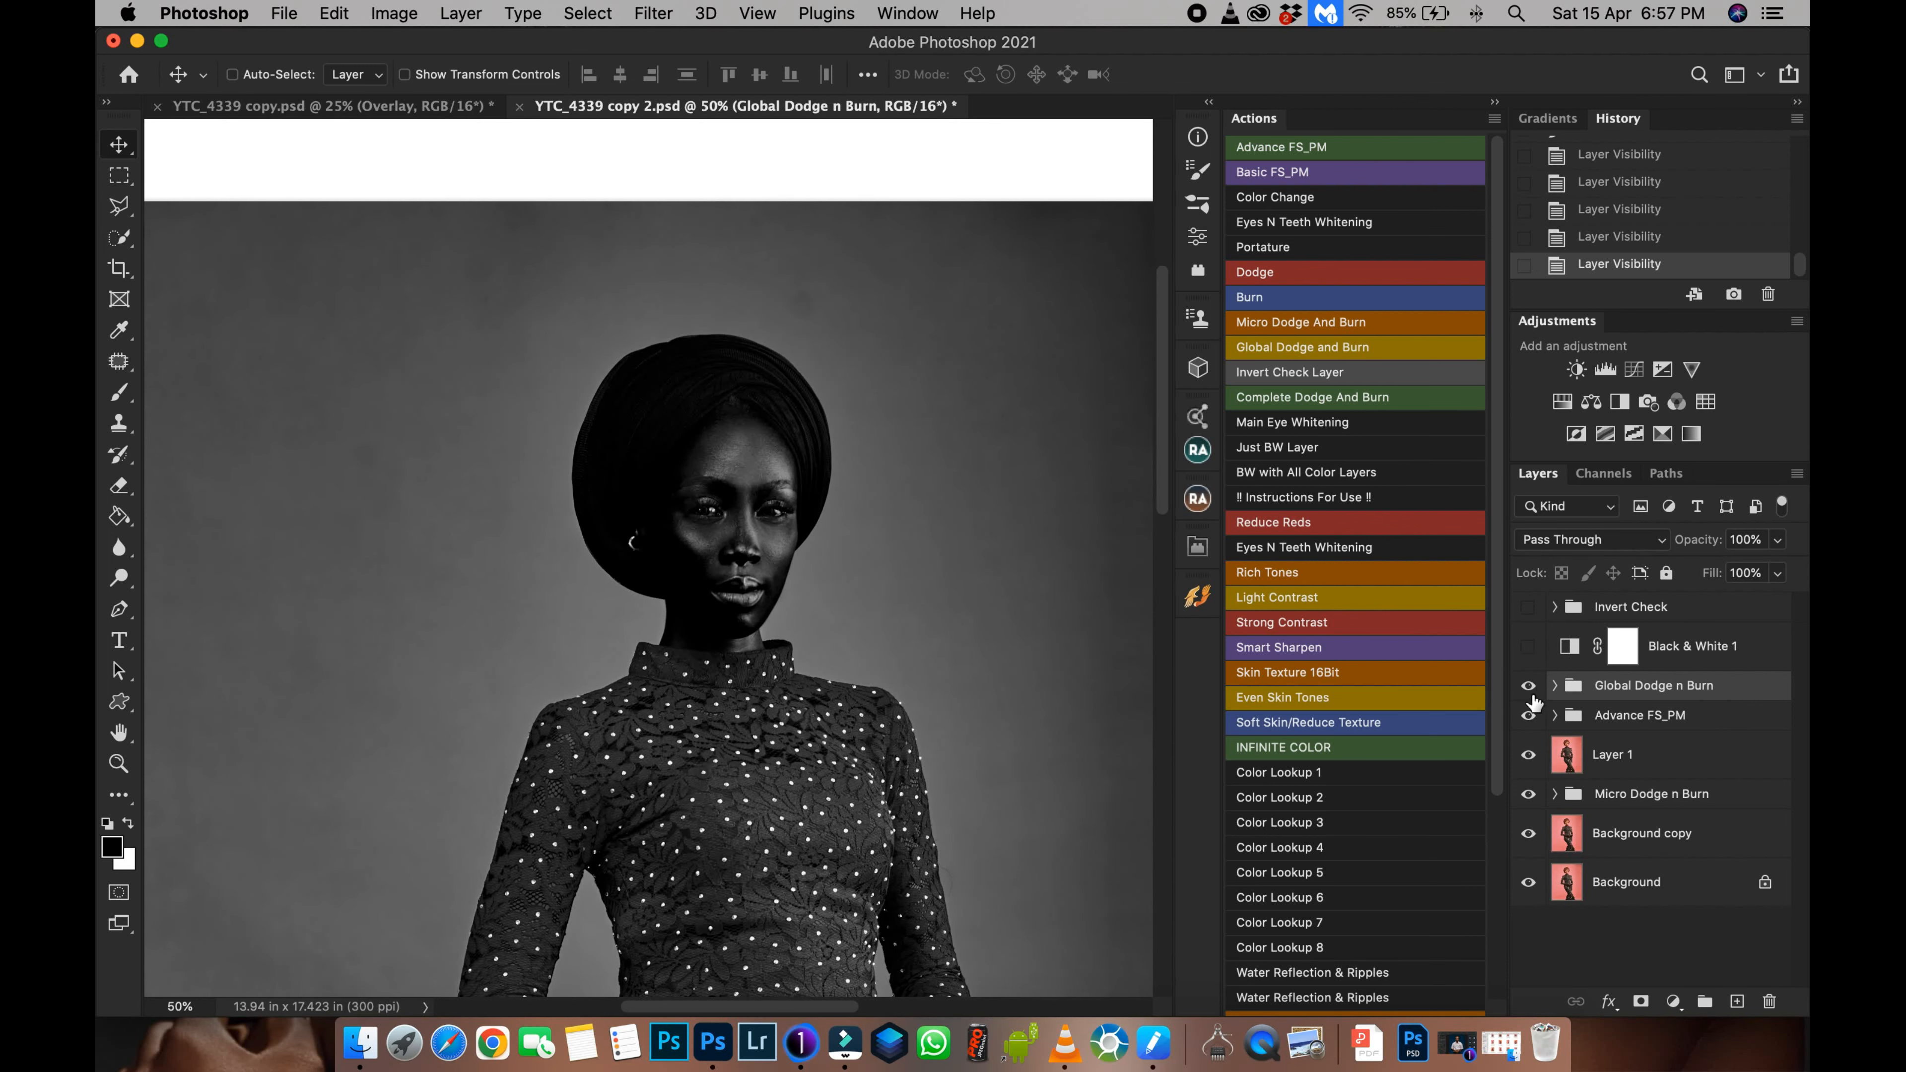
left_click(1527, 686)
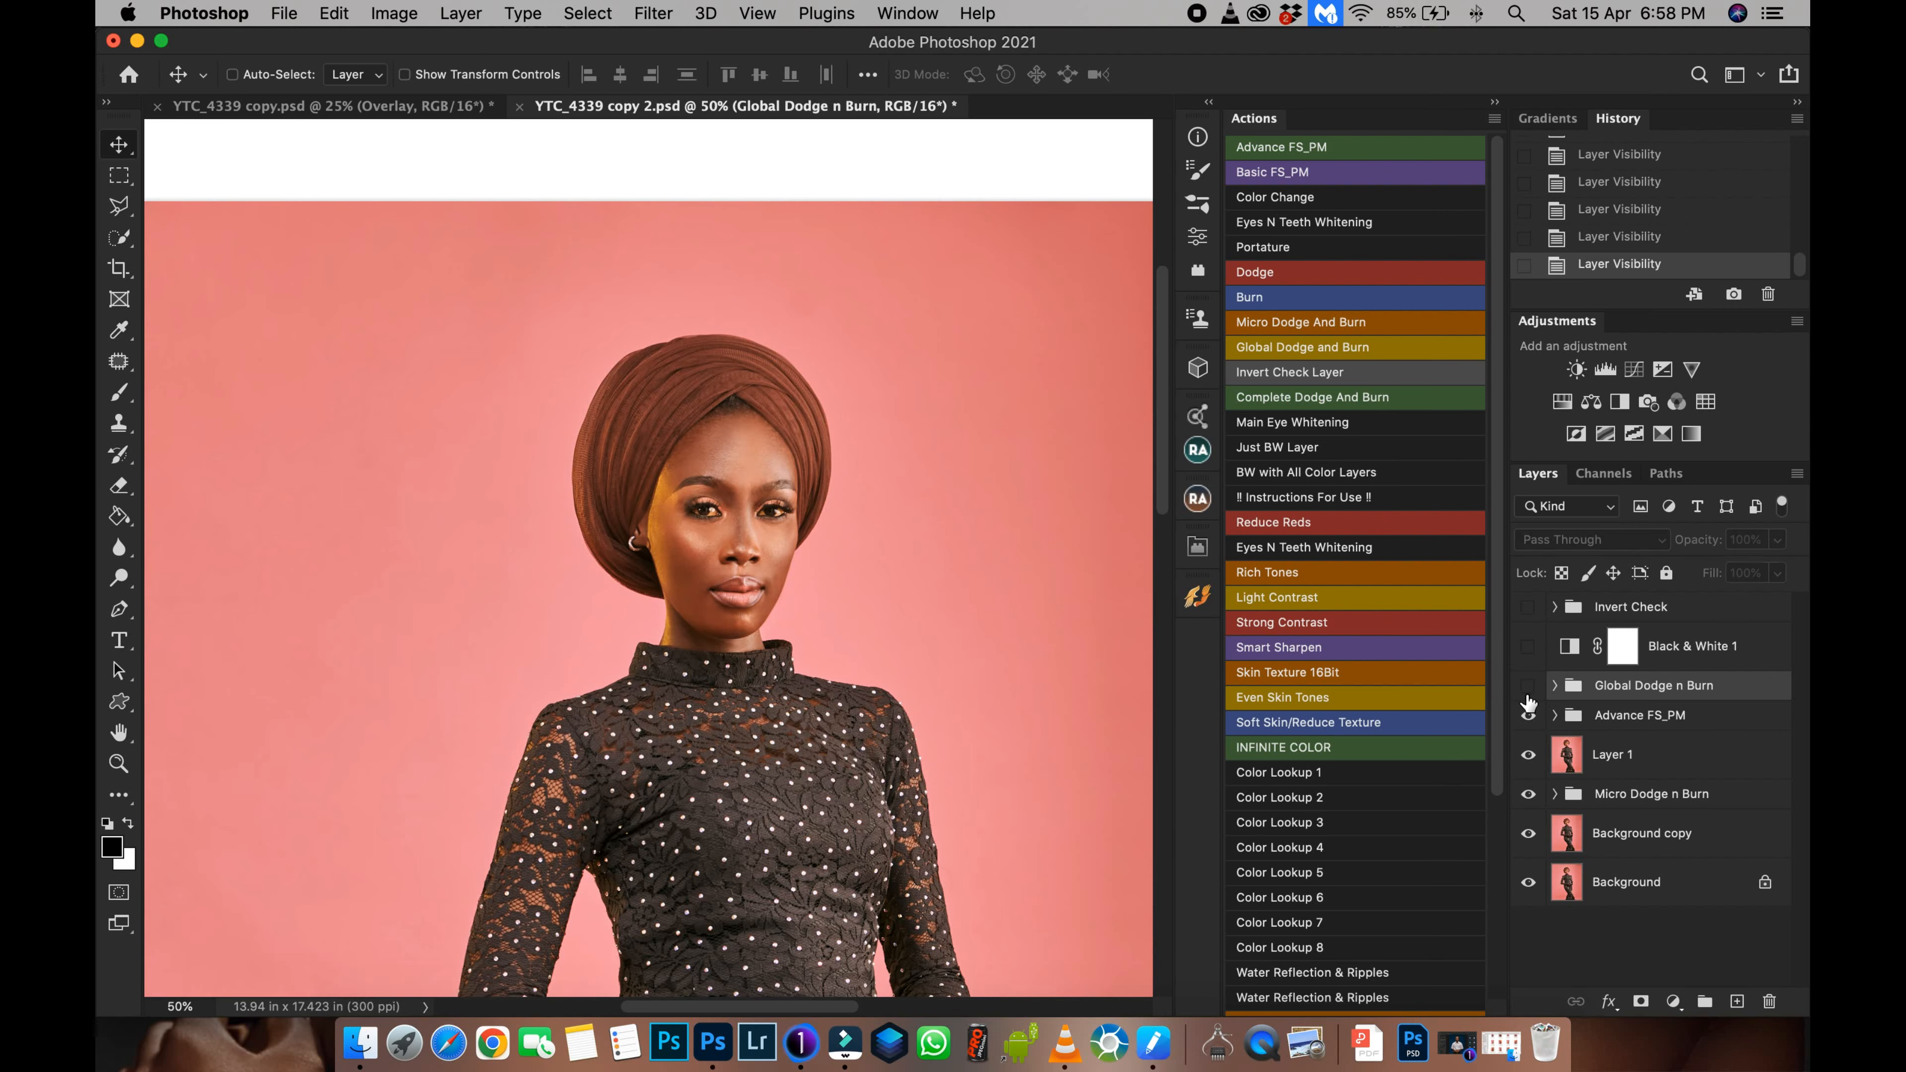
left_click(1528, 688)
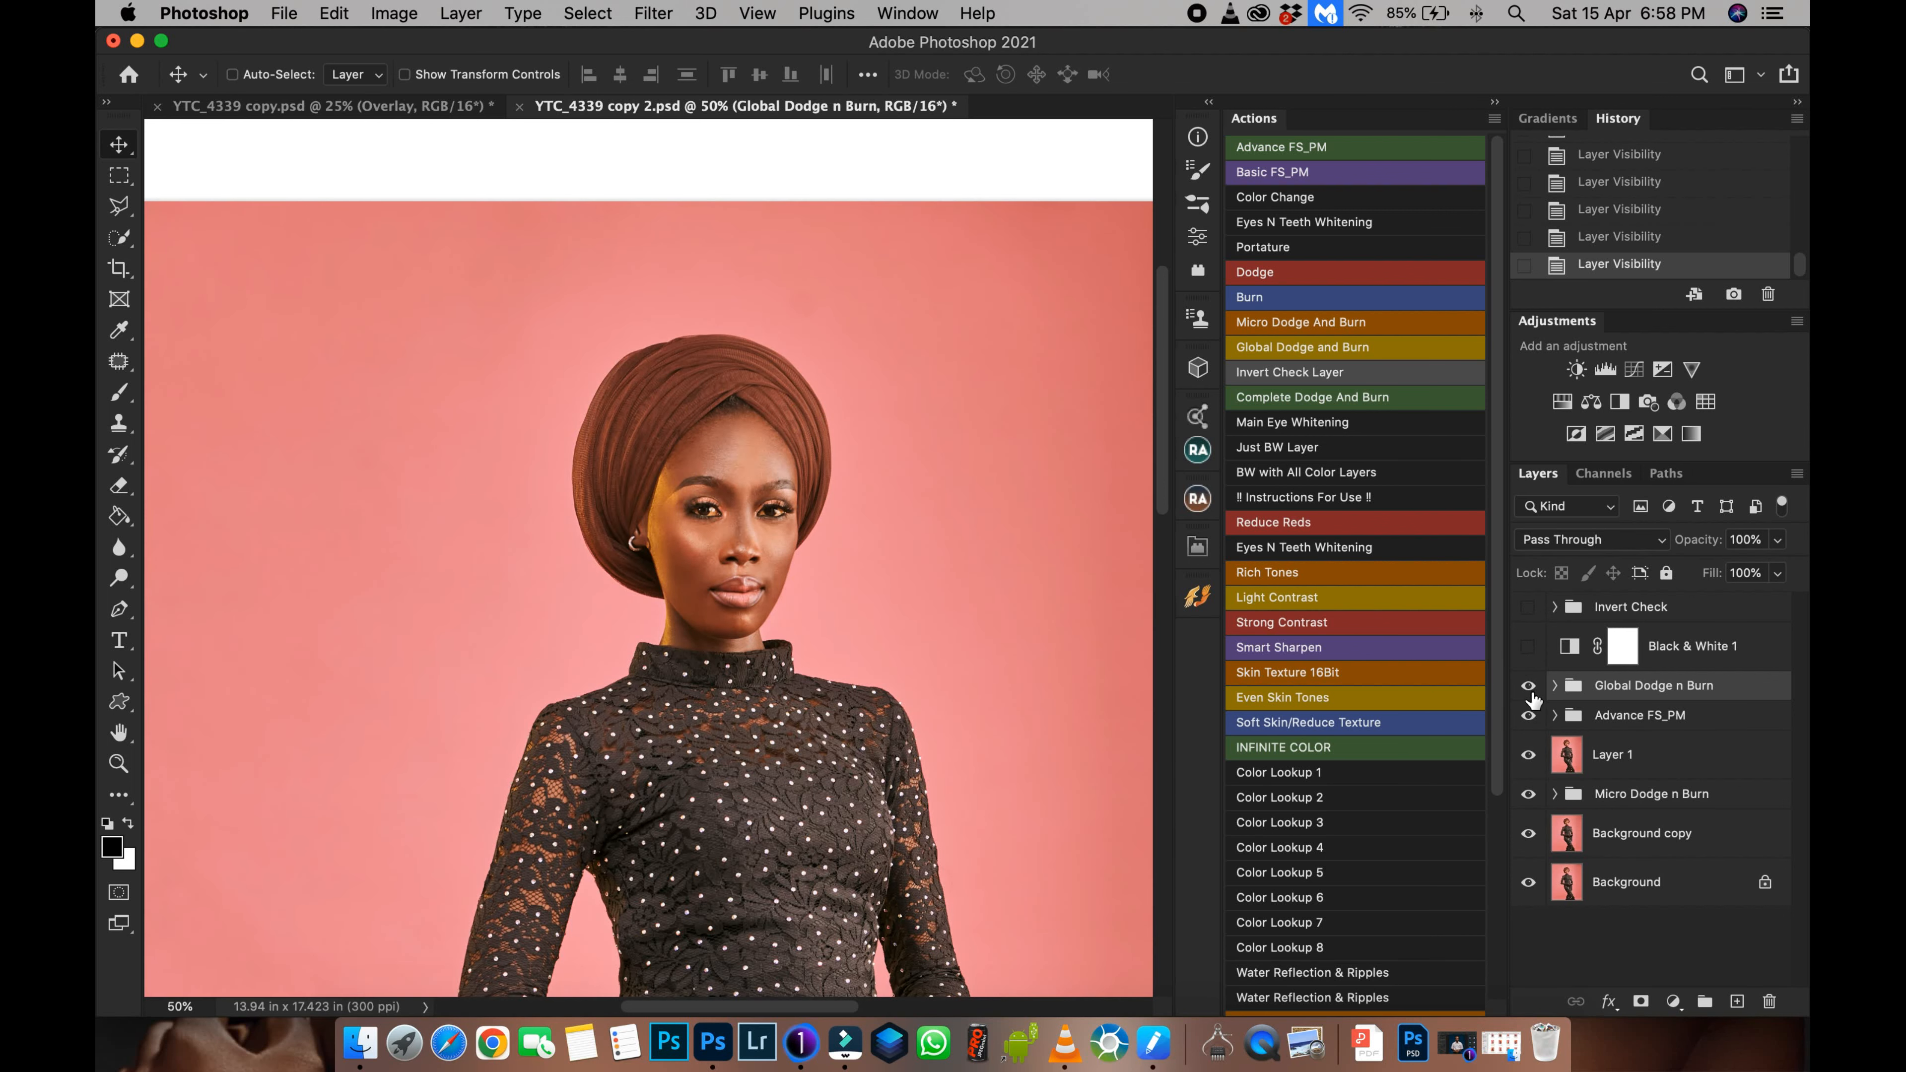
left_click(1528, 686)
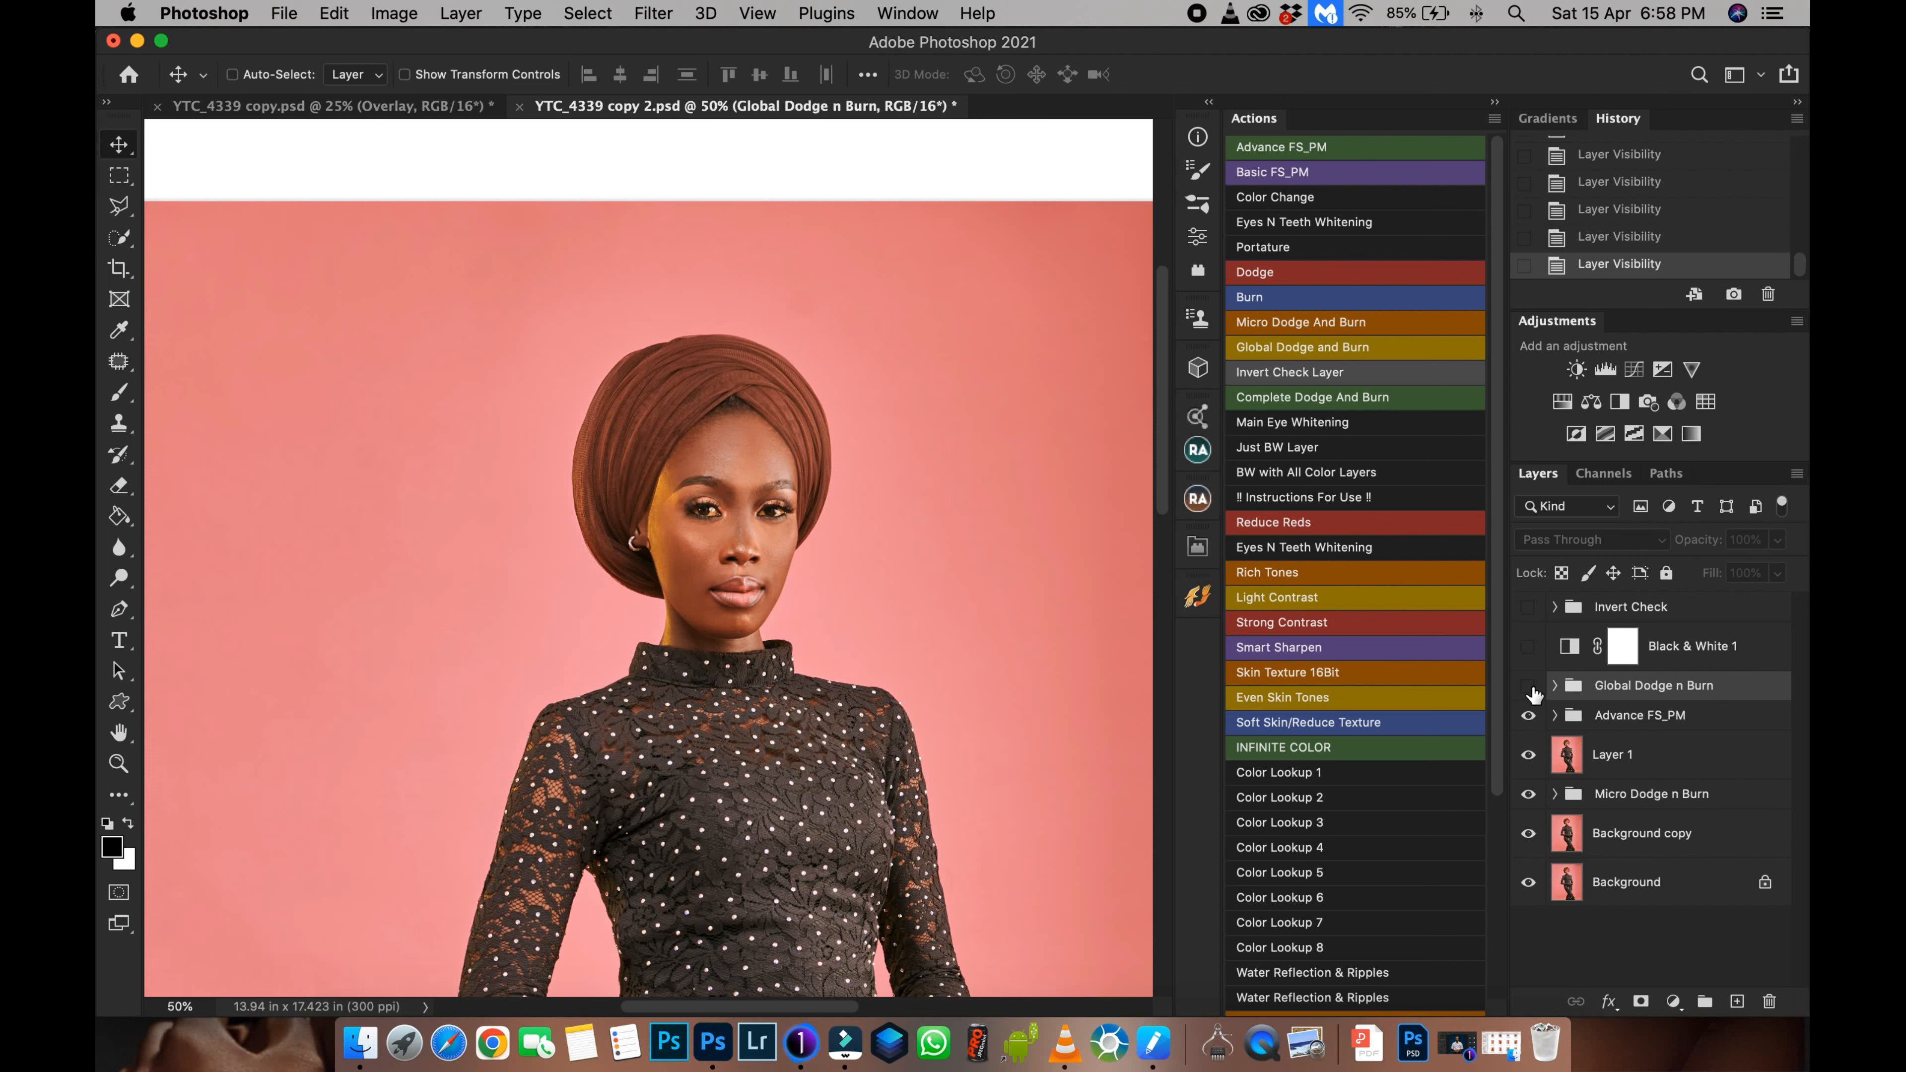
left_click(1529, 686)
Step: Darken the ear side of the face, the jaw and the area under the chin with white at brush size 90 on the Burn mask
left_click(1556, 686)
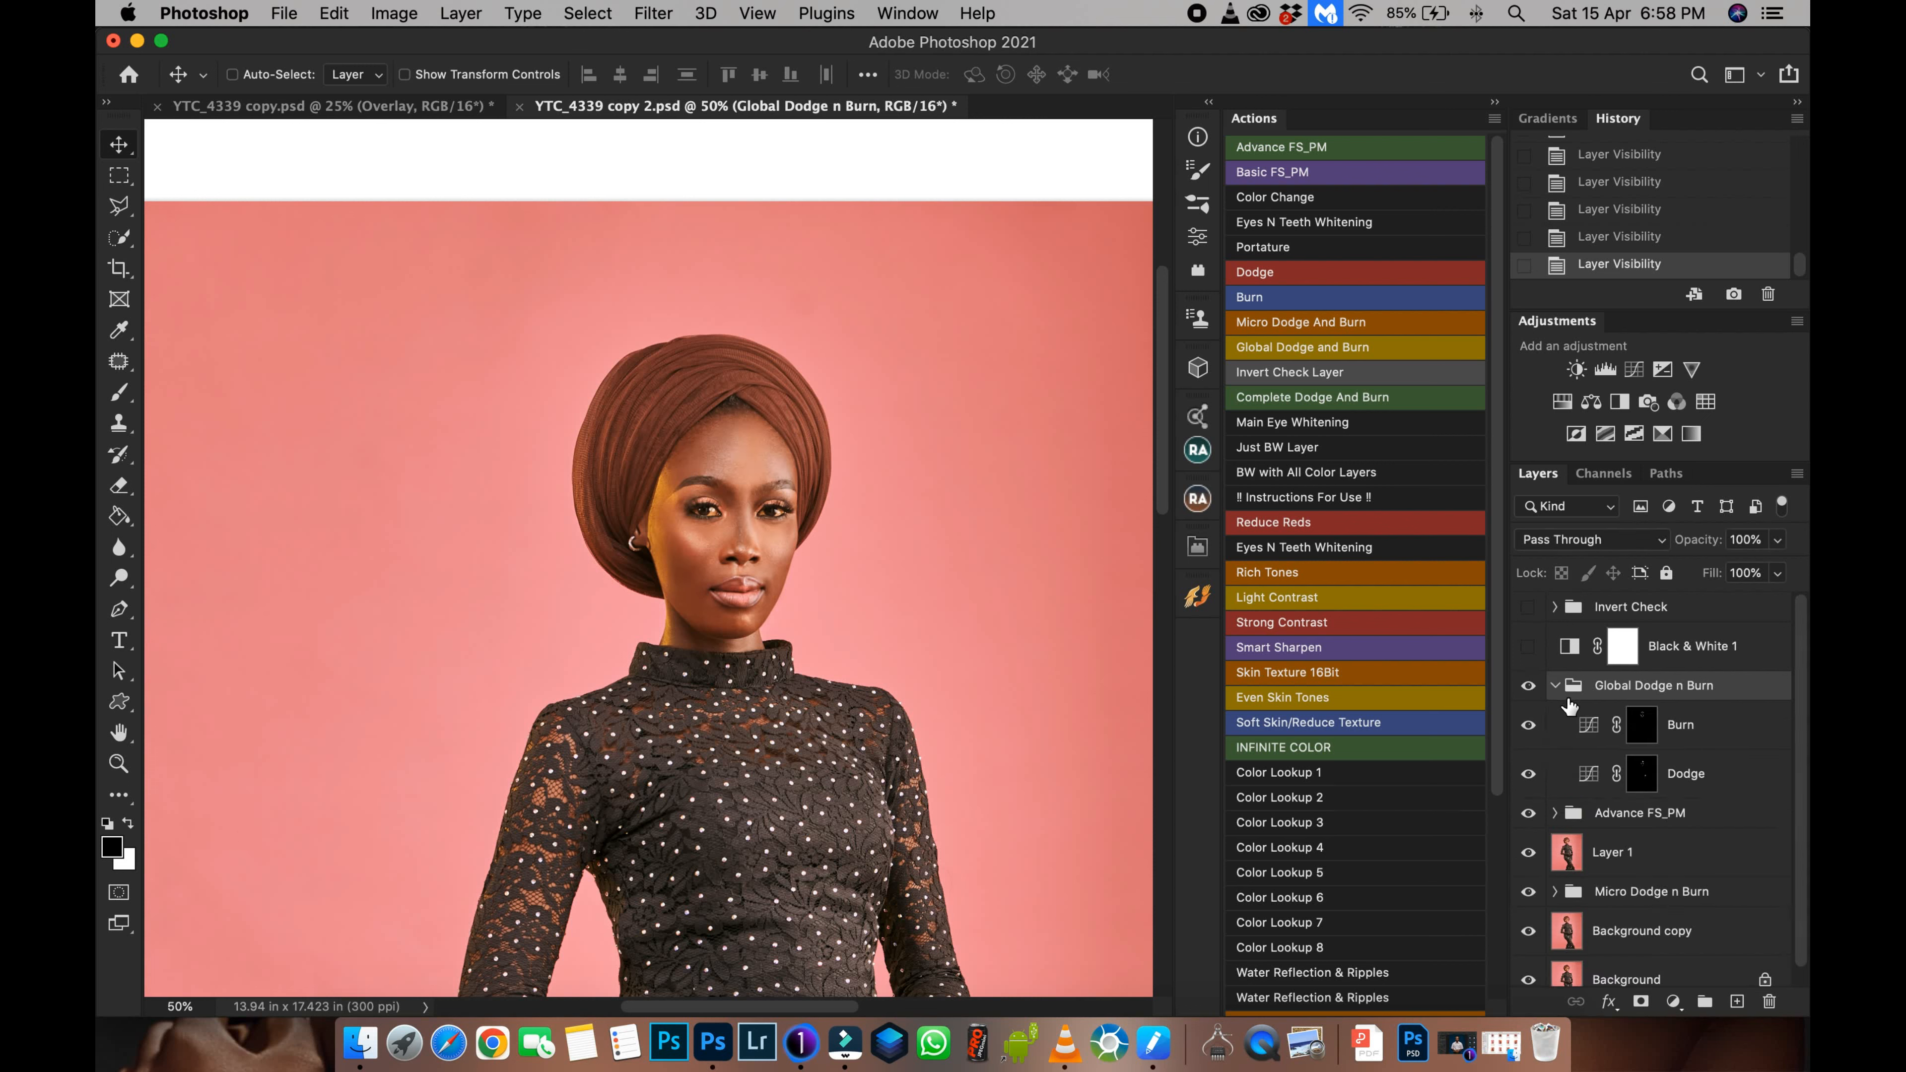
left_click(1641, 725)
key("b")
key("x")
left_click_drag(669, 533, 660, 490)
mouse_move(676, 592)
left_mouse_down()
mouse_move(657, 537)
mouse_move(682, 575)
left_mouse_up()
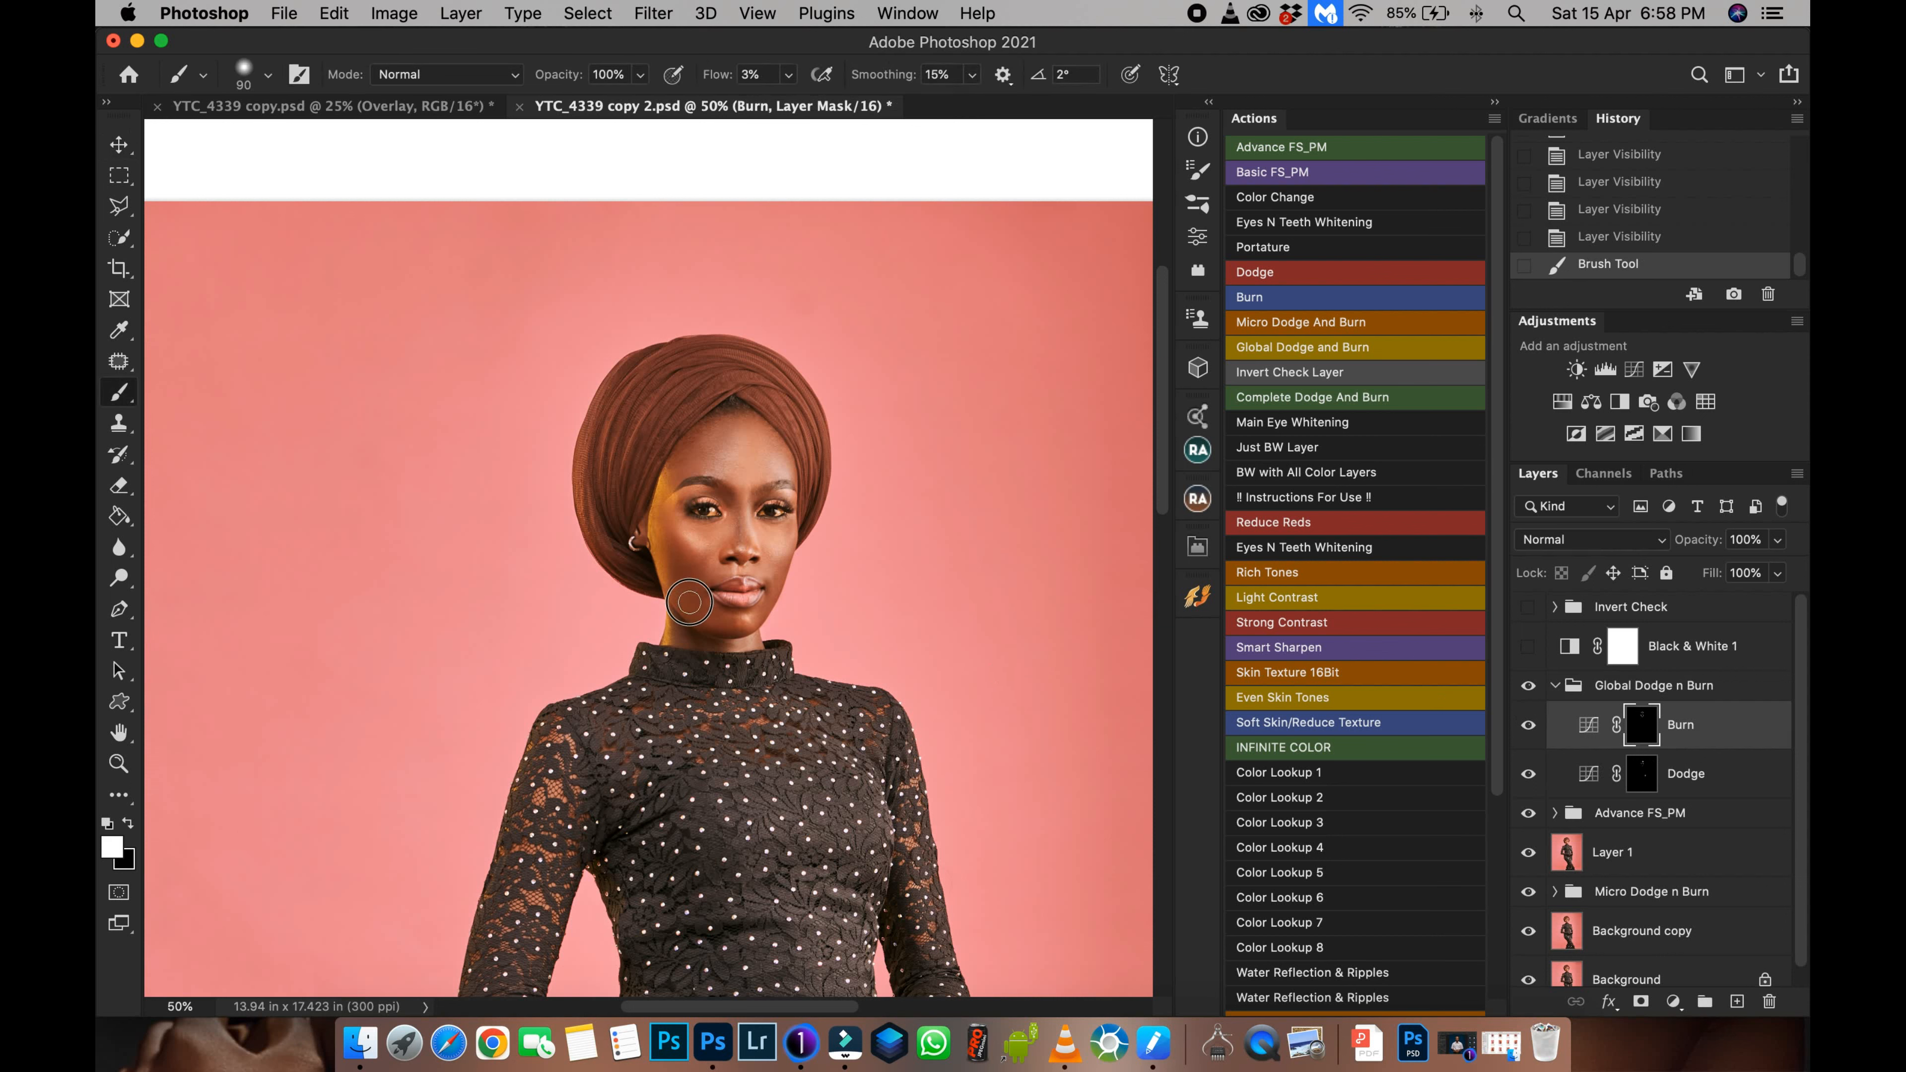
left_click_drag(739, 638, 686, 638)
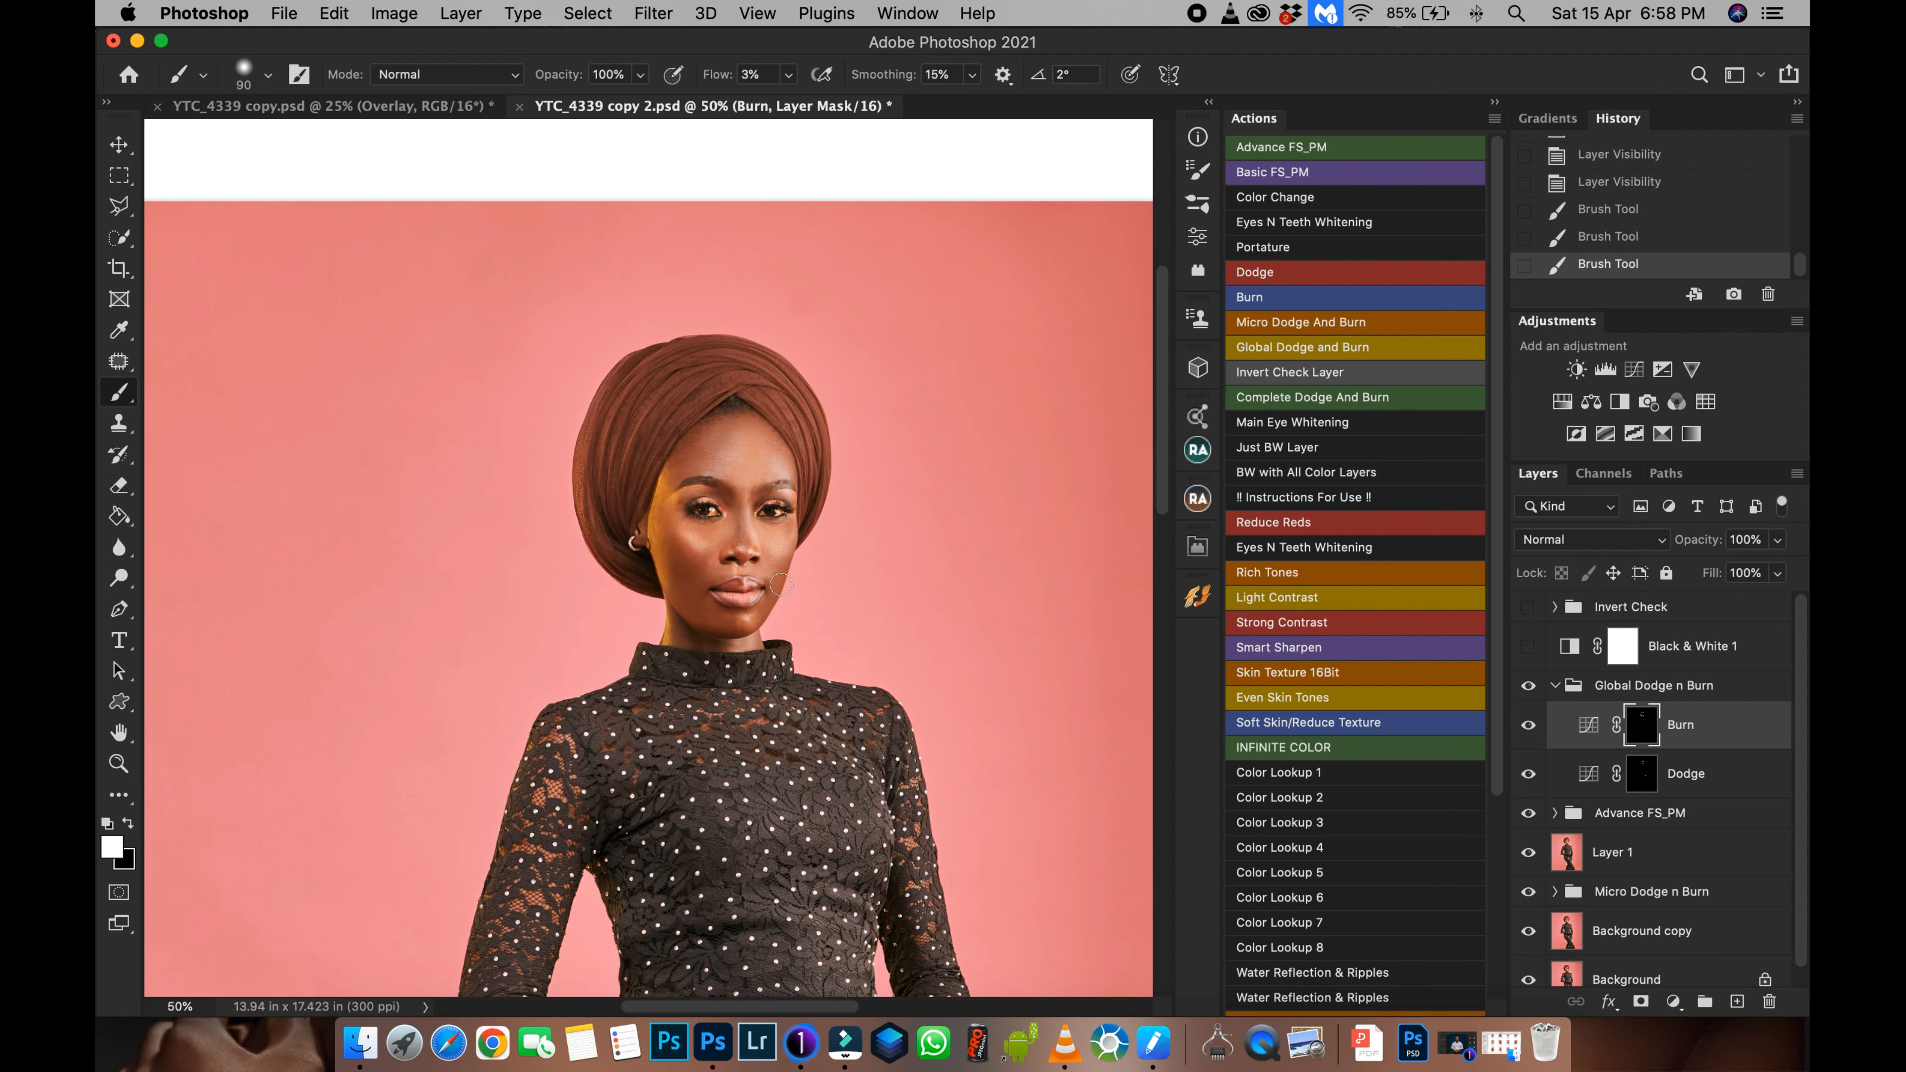
left_click(747, 657)
key("super+minus")
key("super+minus")
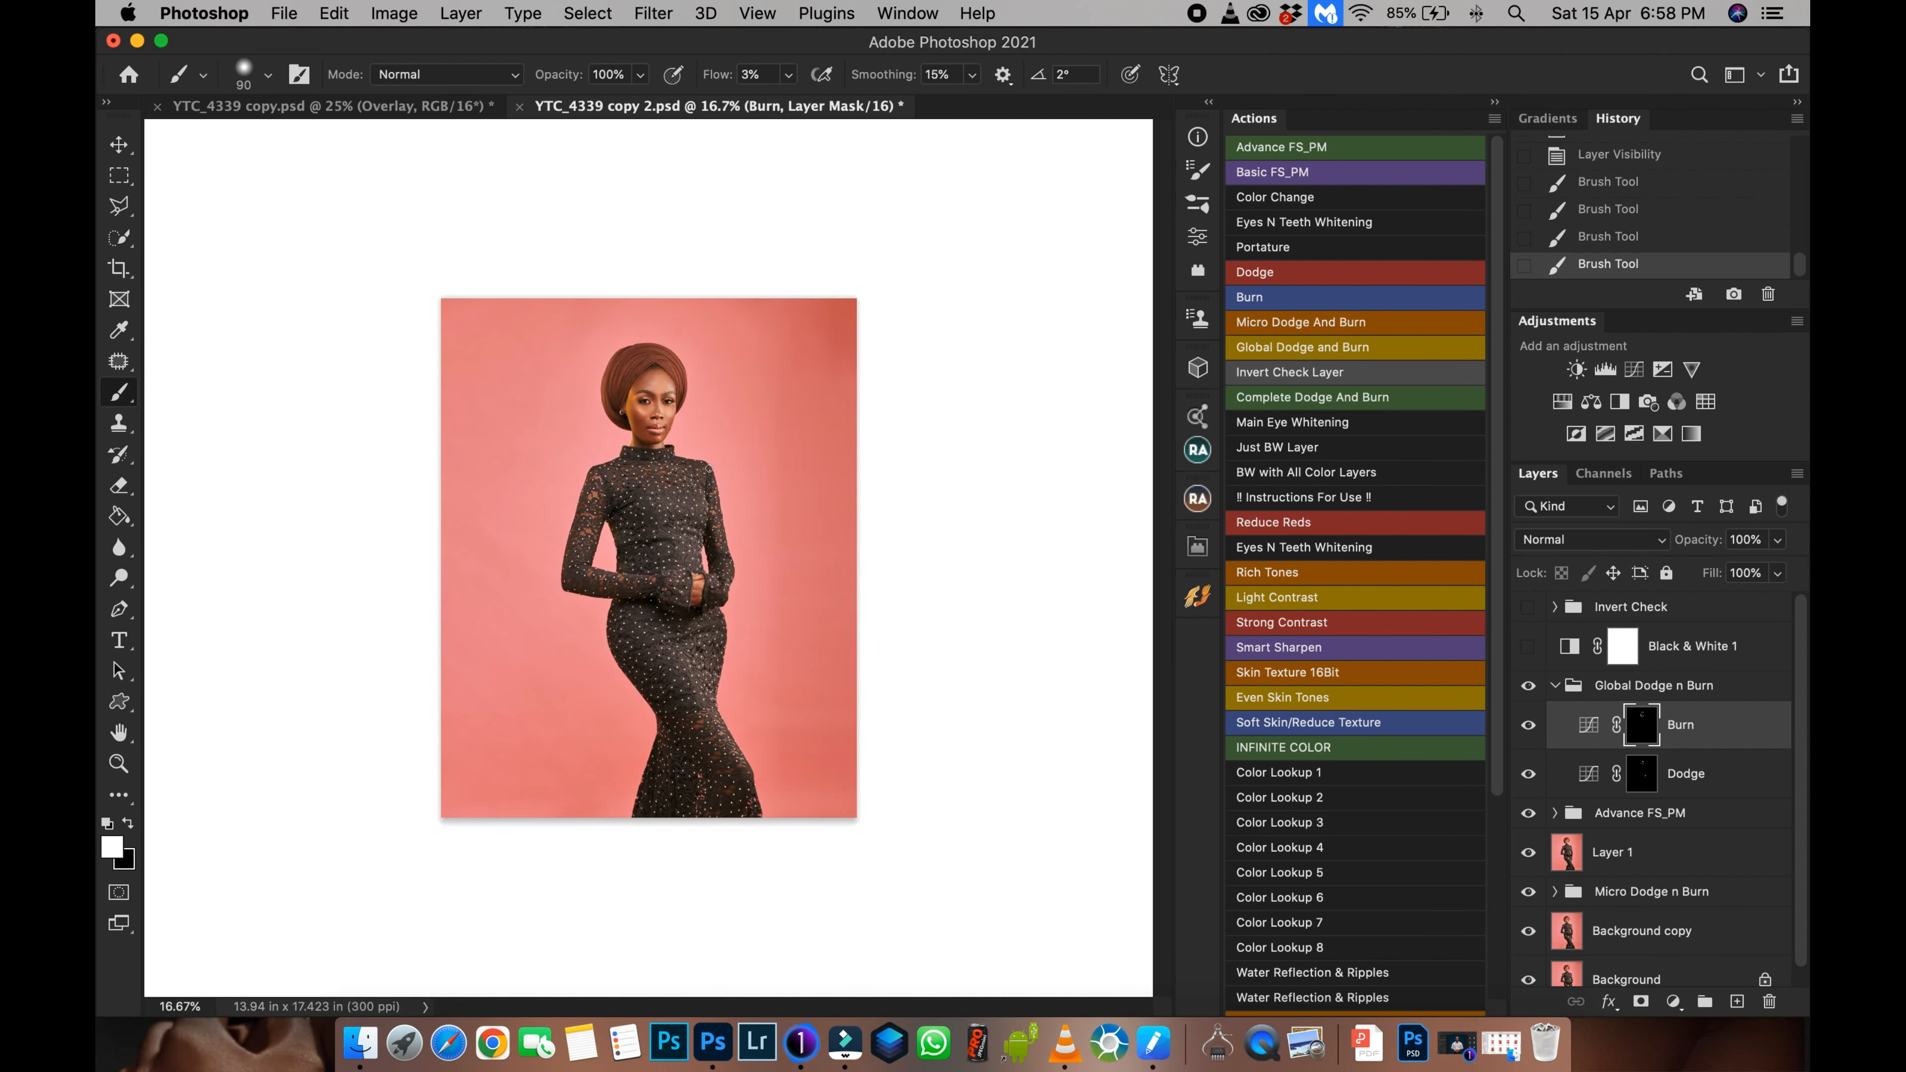
Step: Compare the full image with and without the collapsed Global Dodge n Burn group, and run the Reduce Reds action
left_click(1555, 685)
left_click(1528, 685)
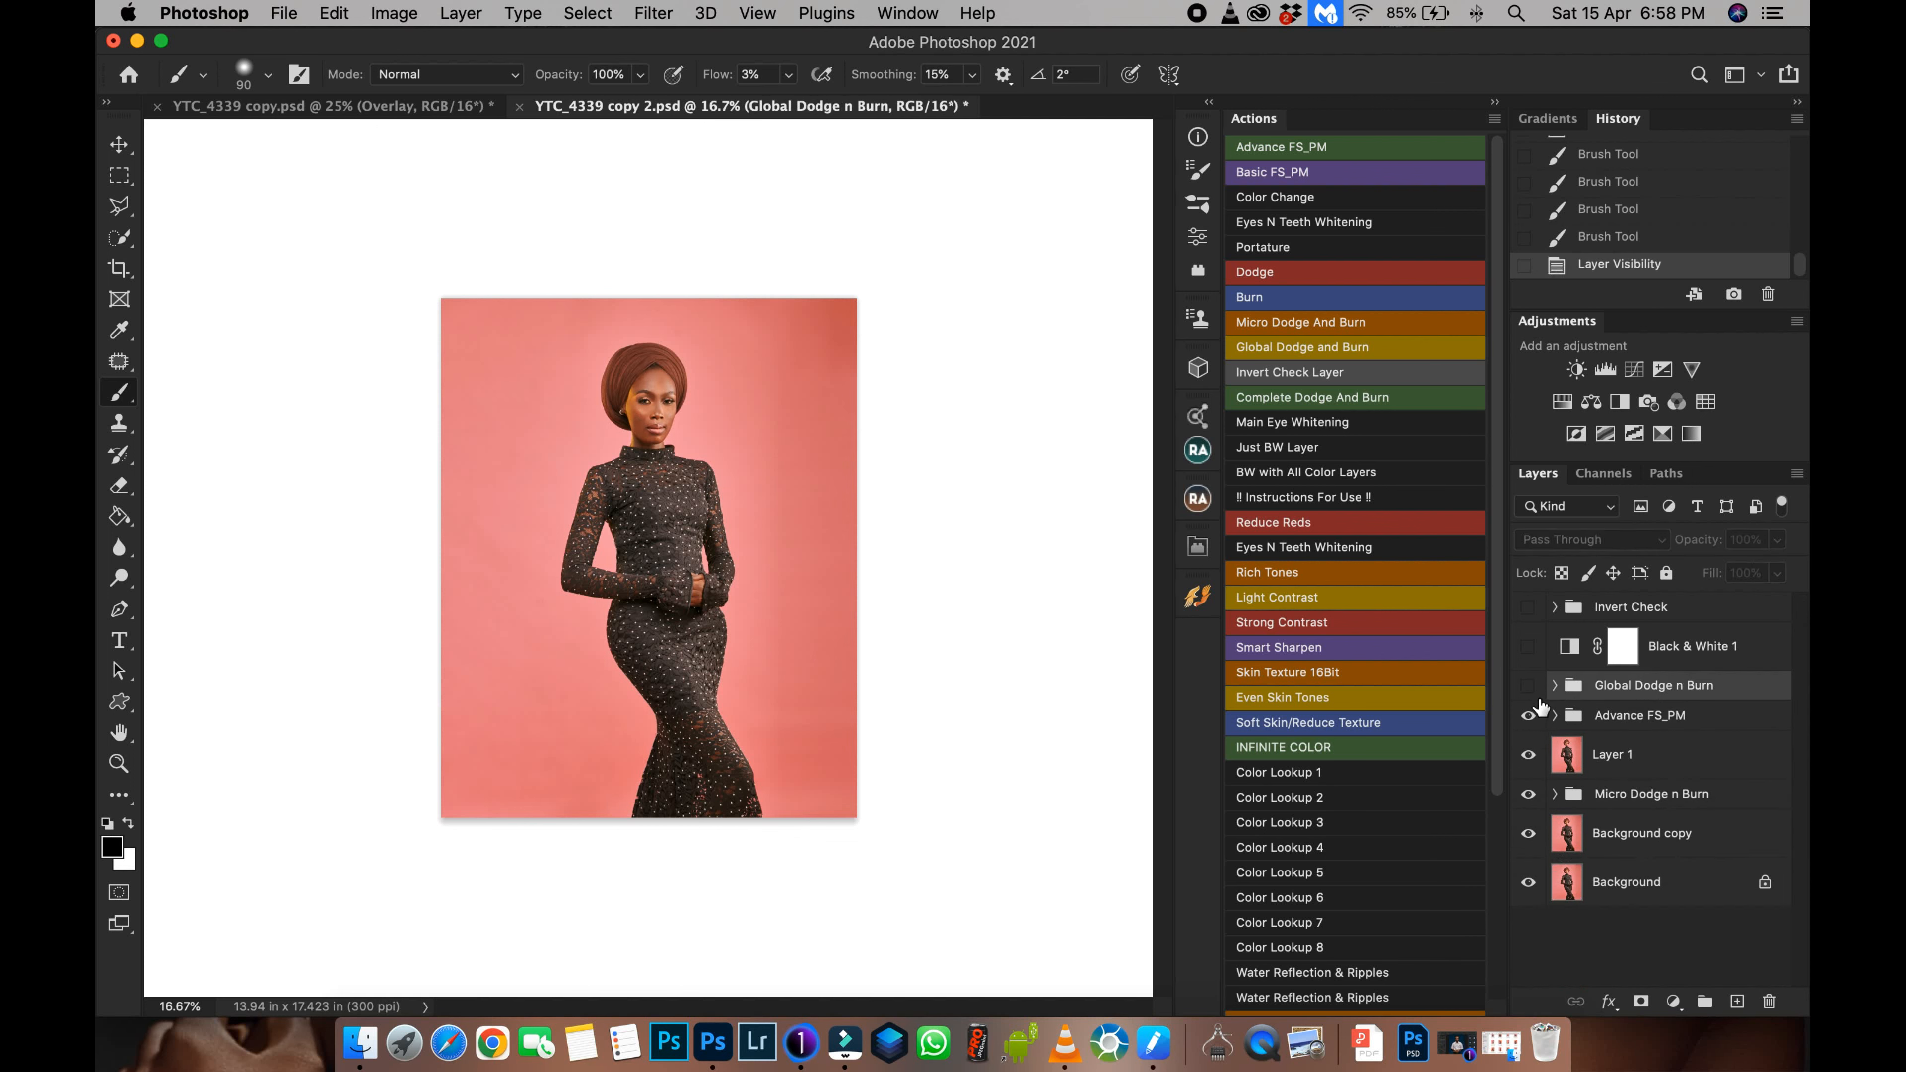
left_click(1527, 694)
left_click(1527, 687)
left_click(1530, 693)
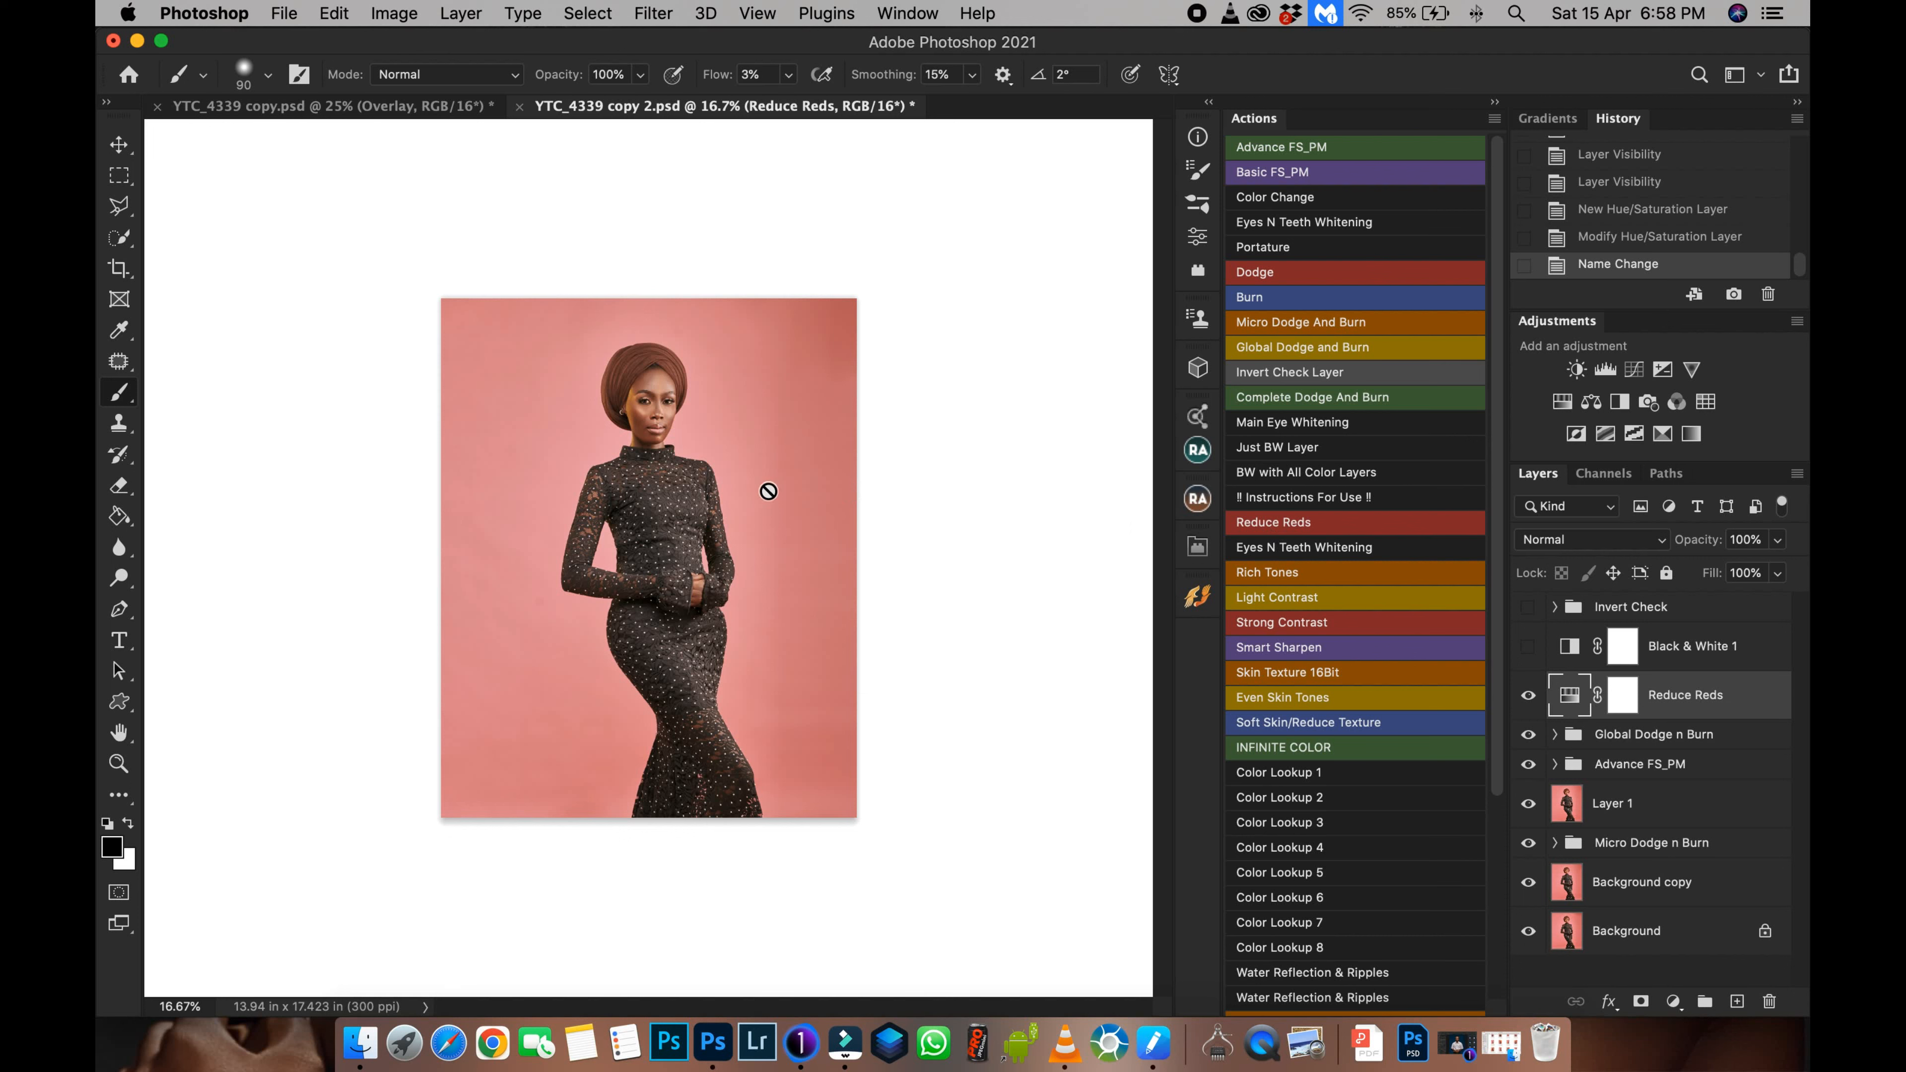
Step: Set the Reduce Reds layer's opacity to 20% and compare the image with and without it
left_click_drag(1710, 545, 1643, 553)
key("w")
key("2")
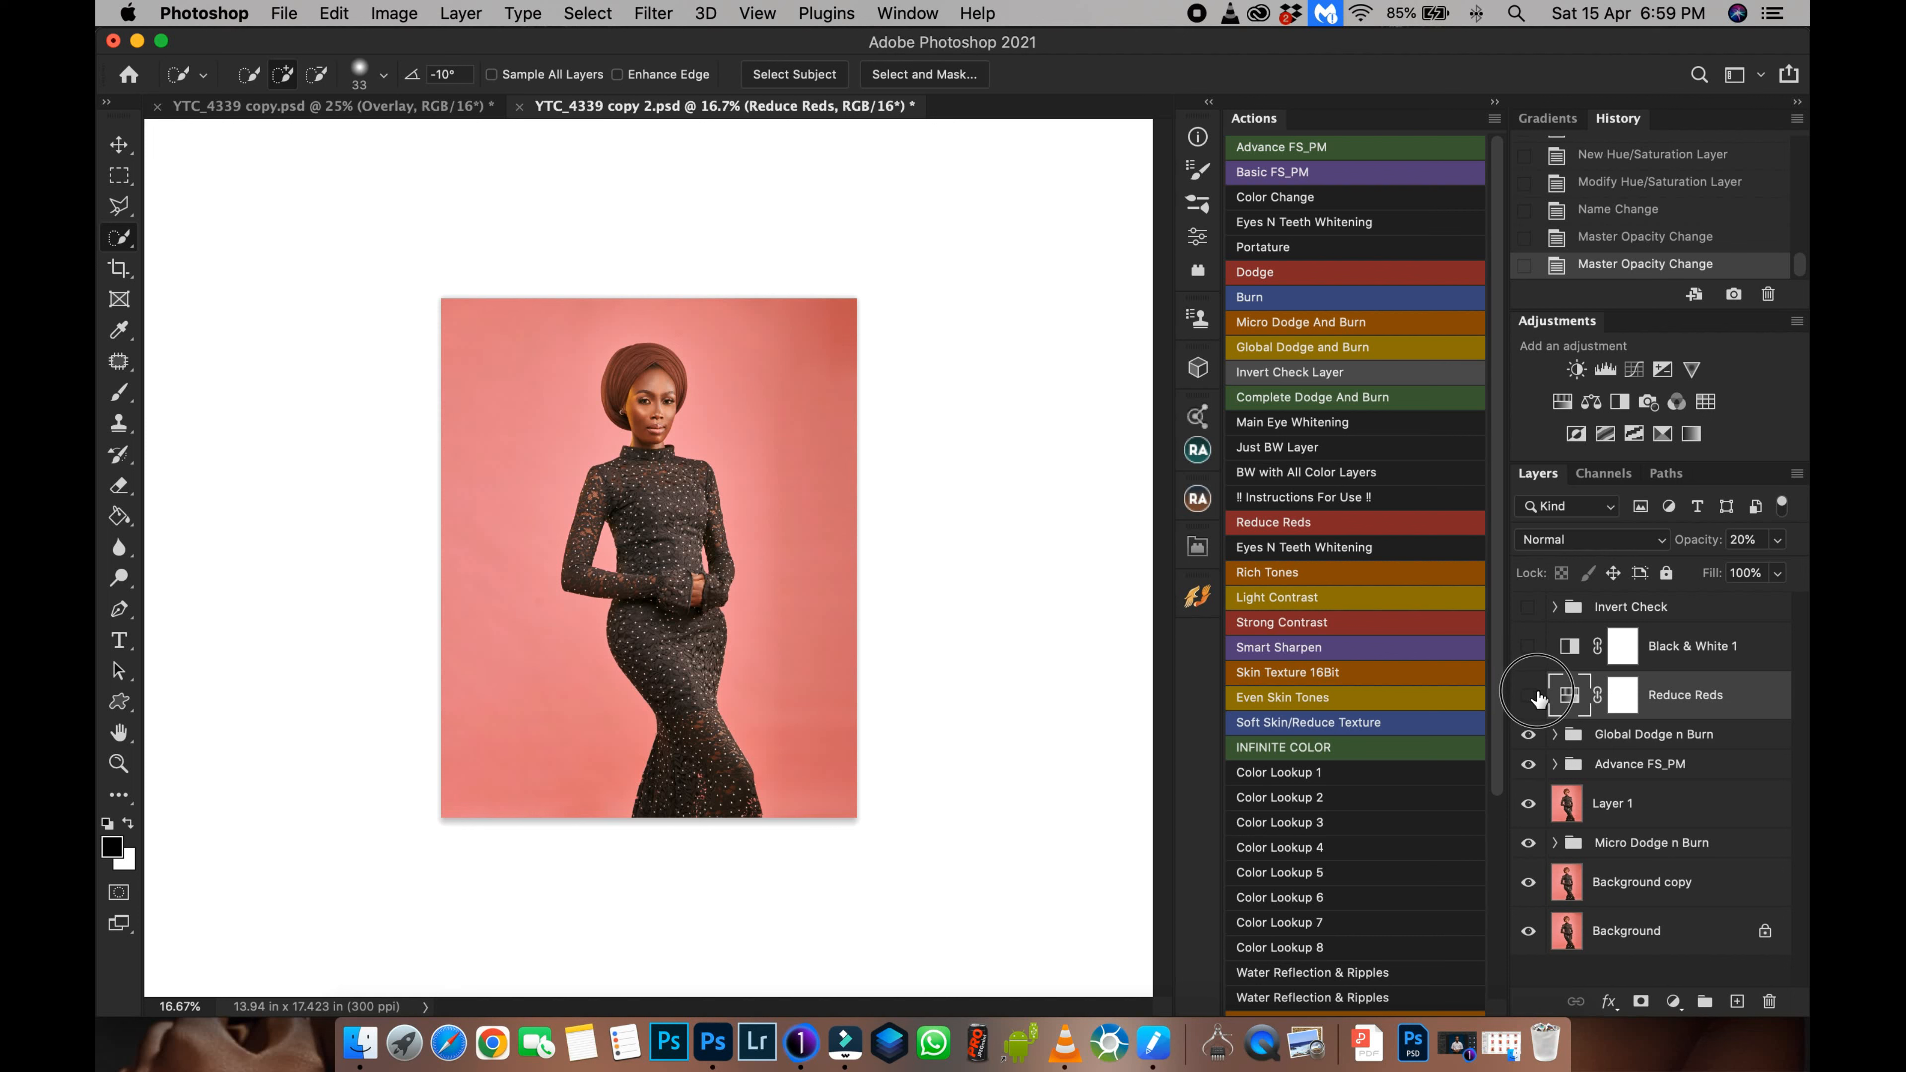
left_click(1530, 695)
left_click(1532, 696)
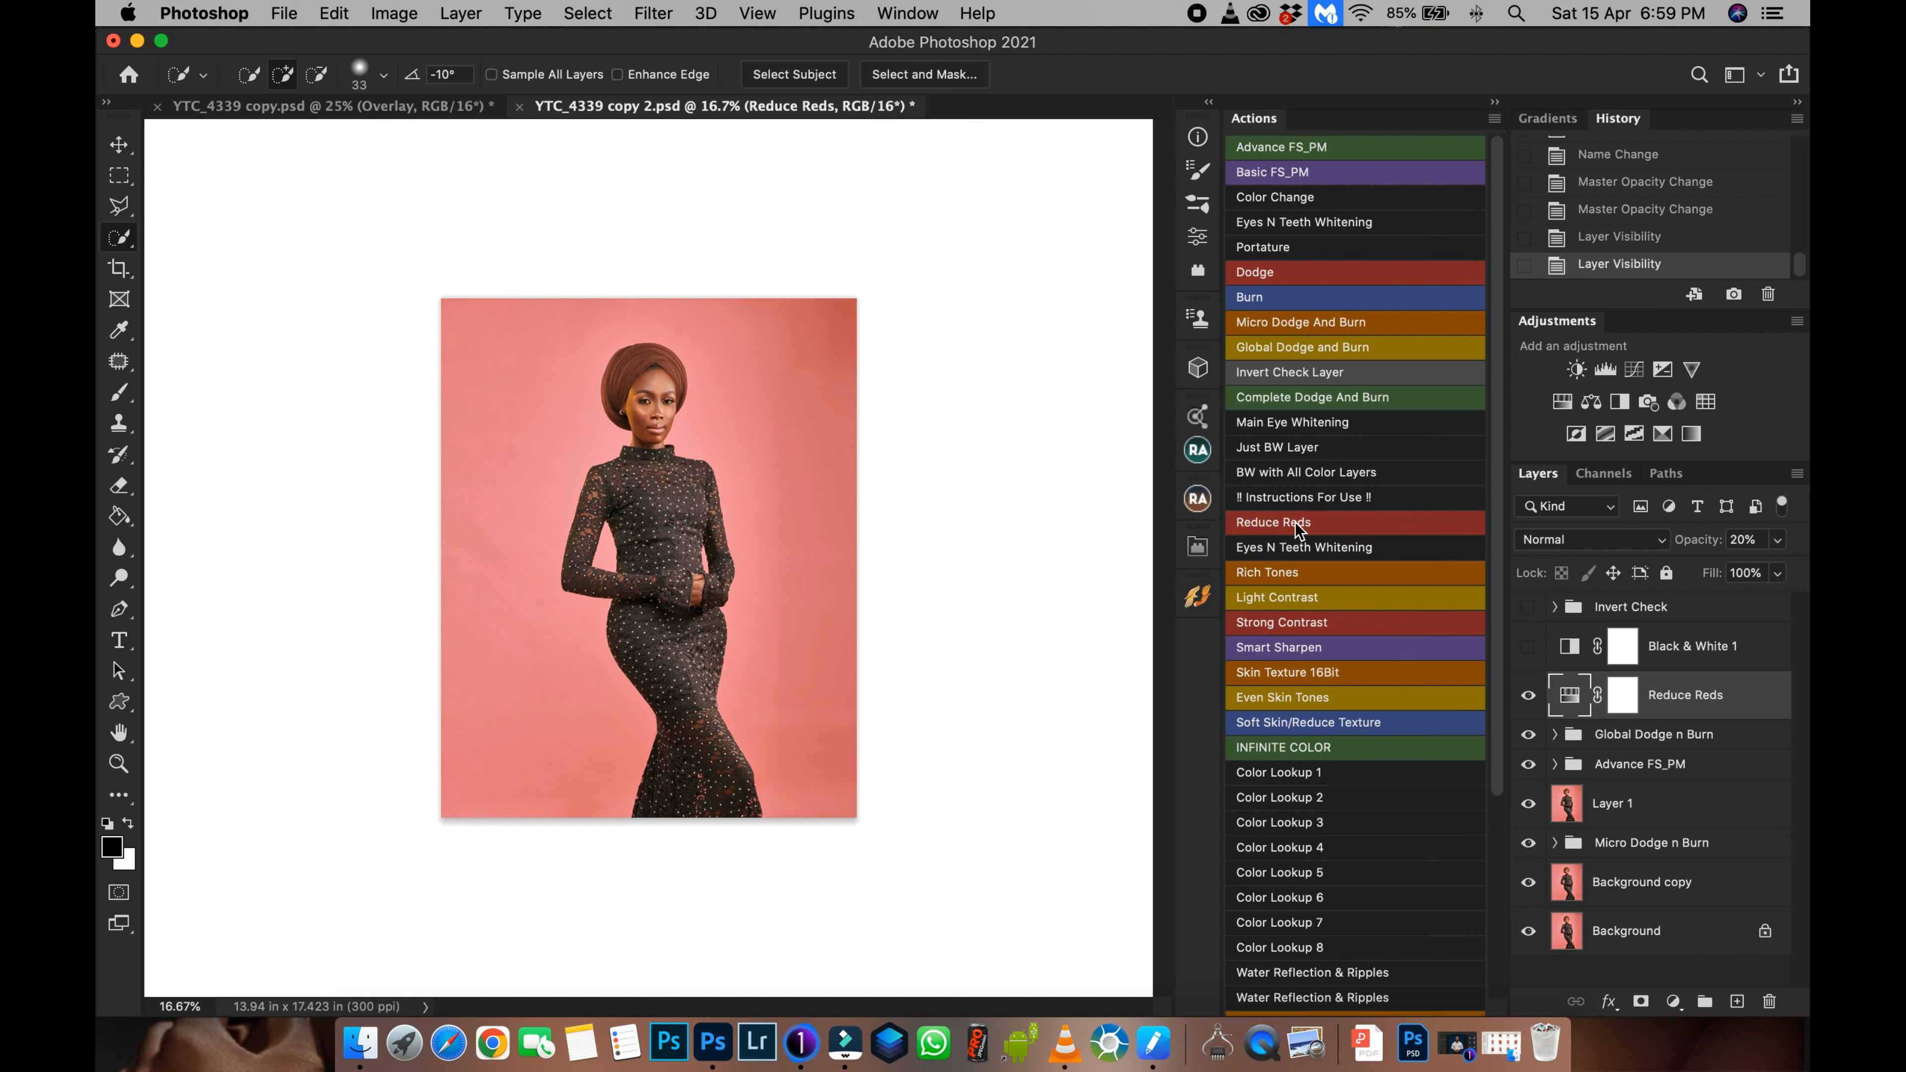
Step: Run the Rich Tones action, set its layer's opacity to 5% and compare the image with and without it
left_click(1274, 571)
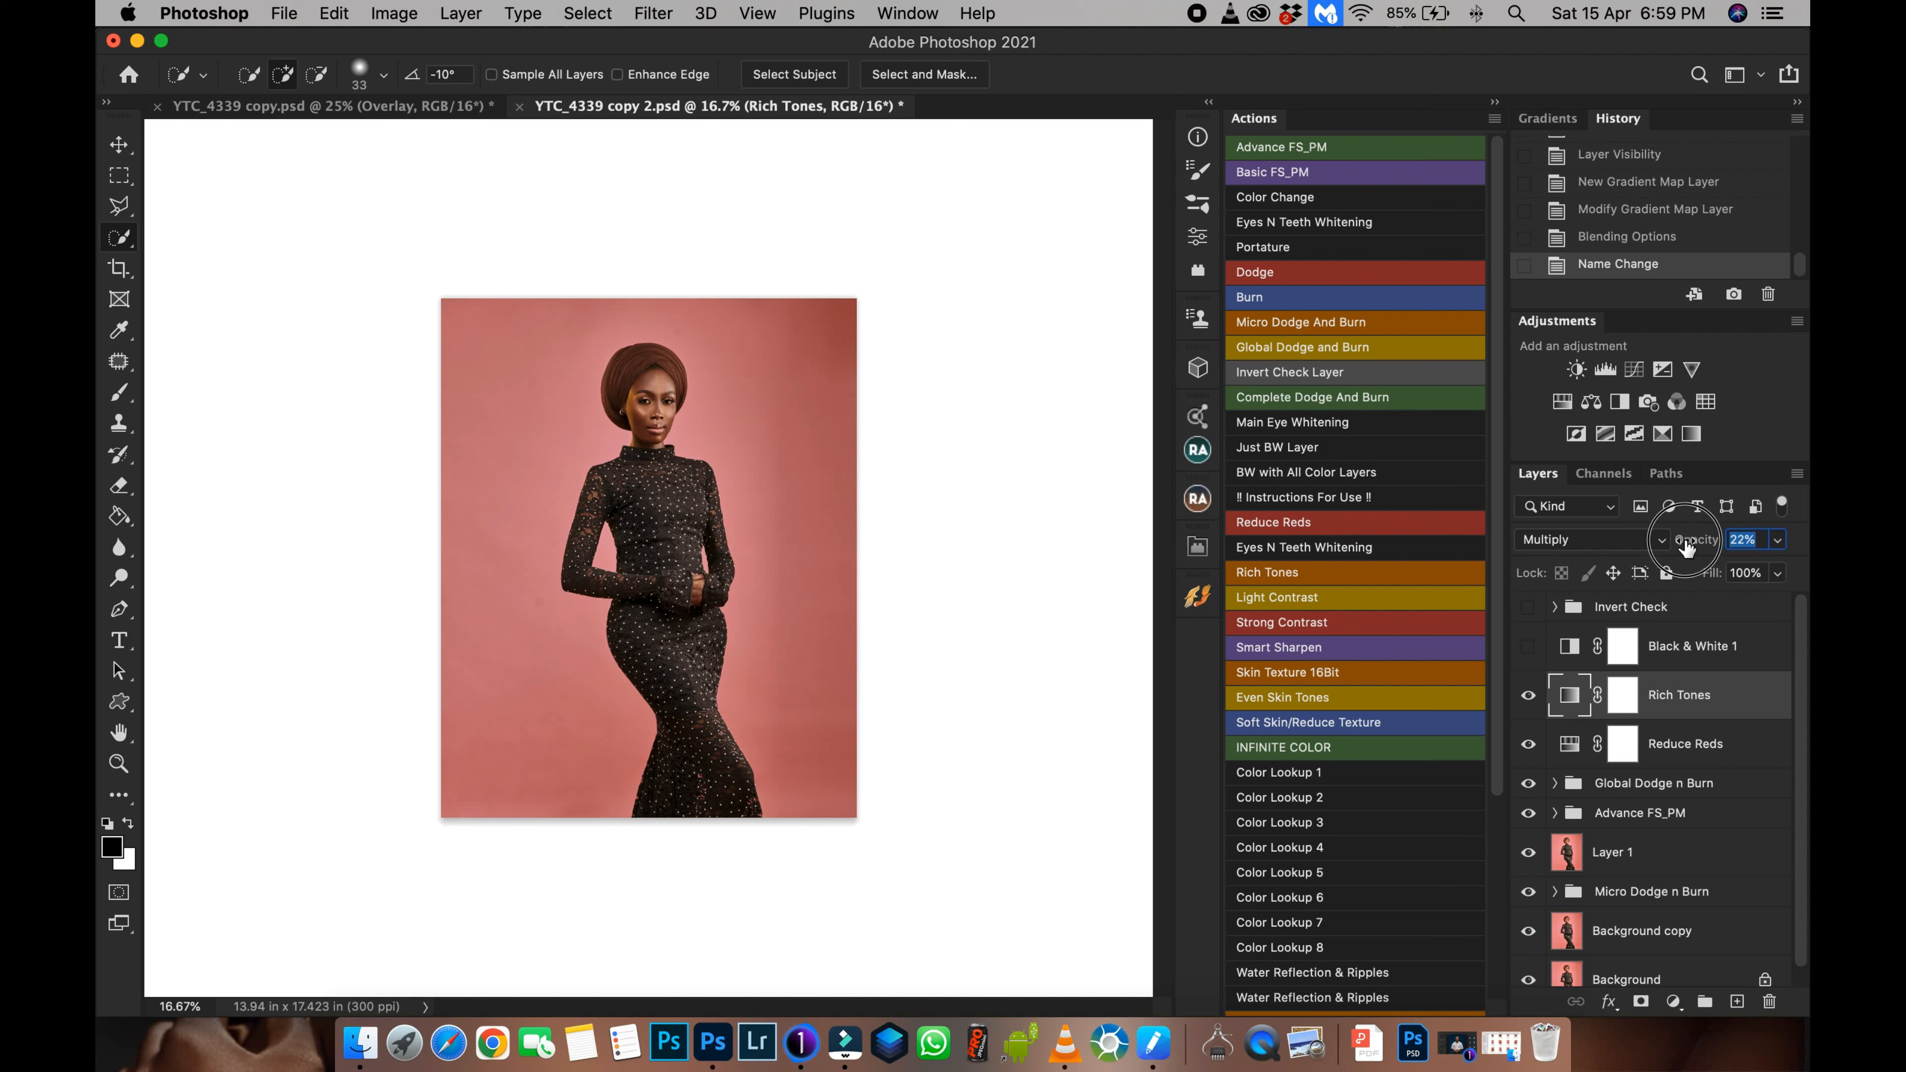
left_click_drag(1689, 535, 1672, 539)
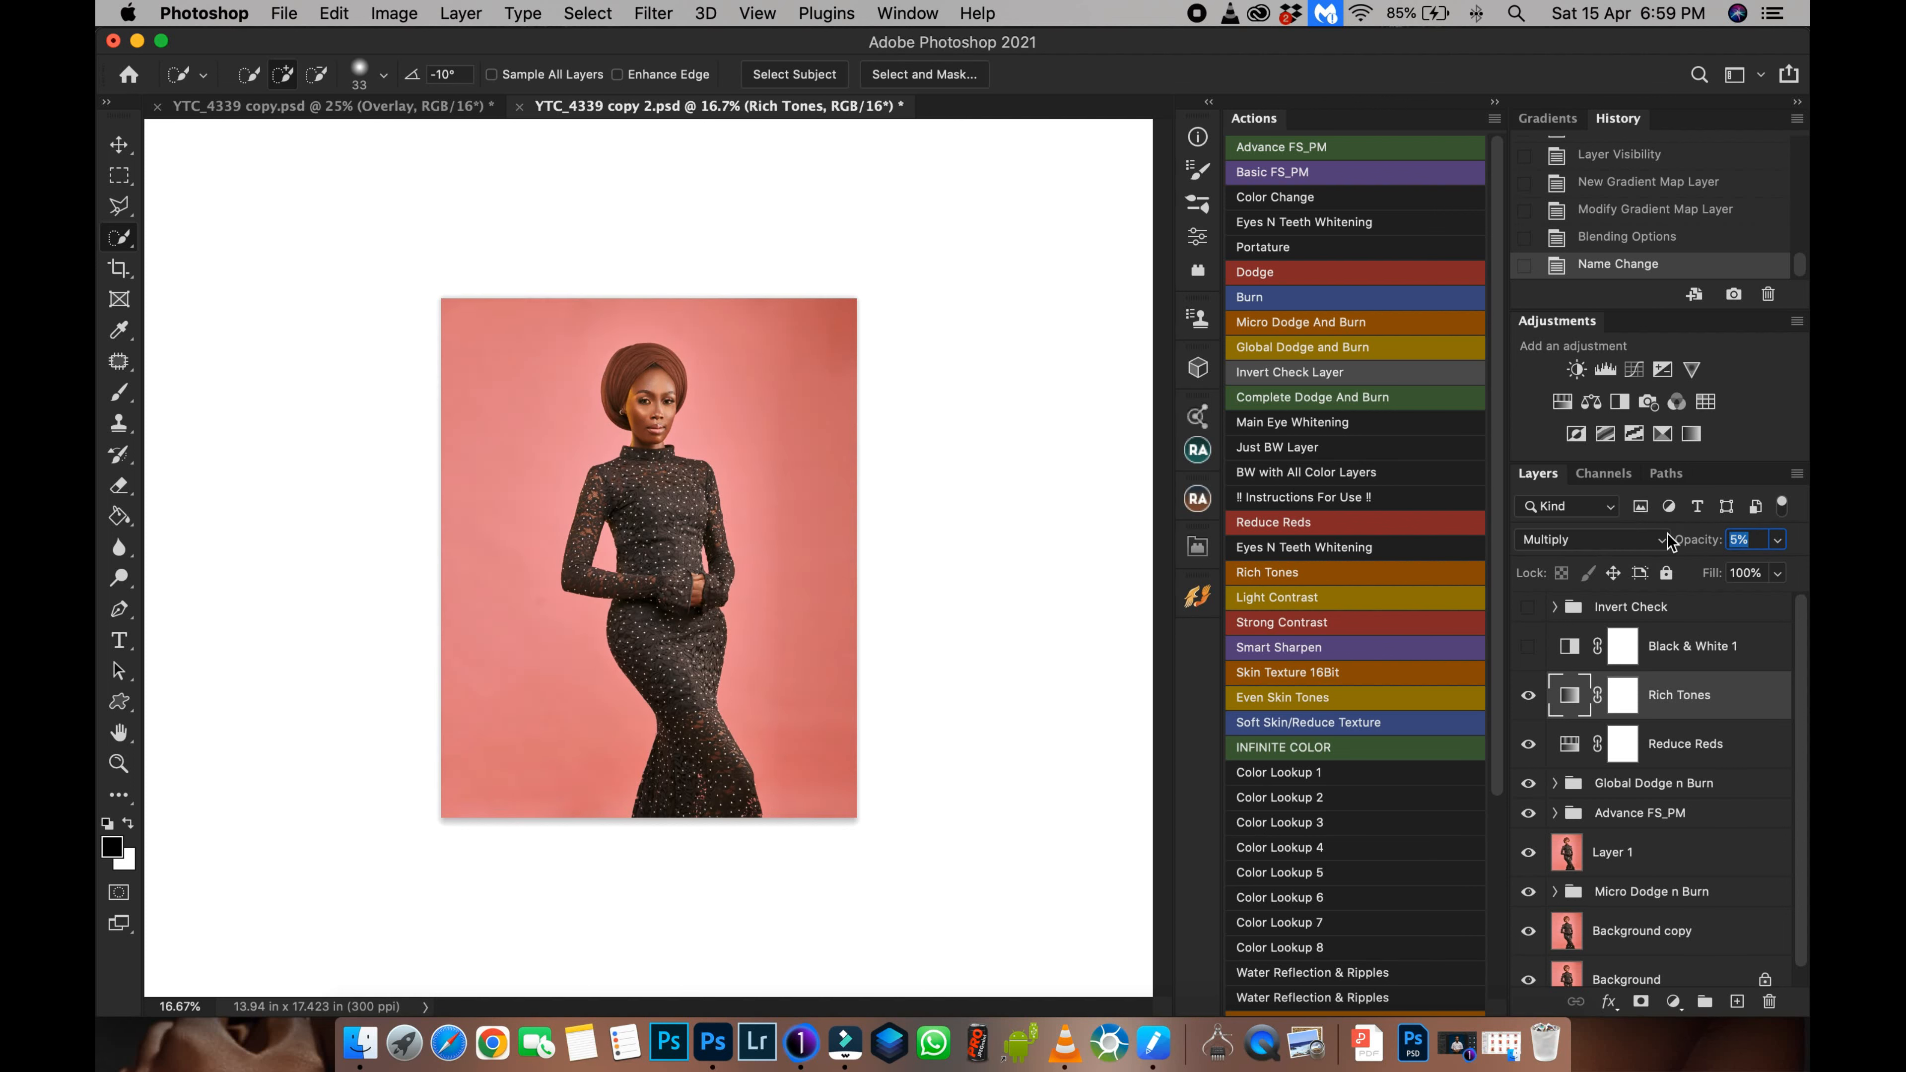
left_click(1528, 695)
left_click(1531, 697)
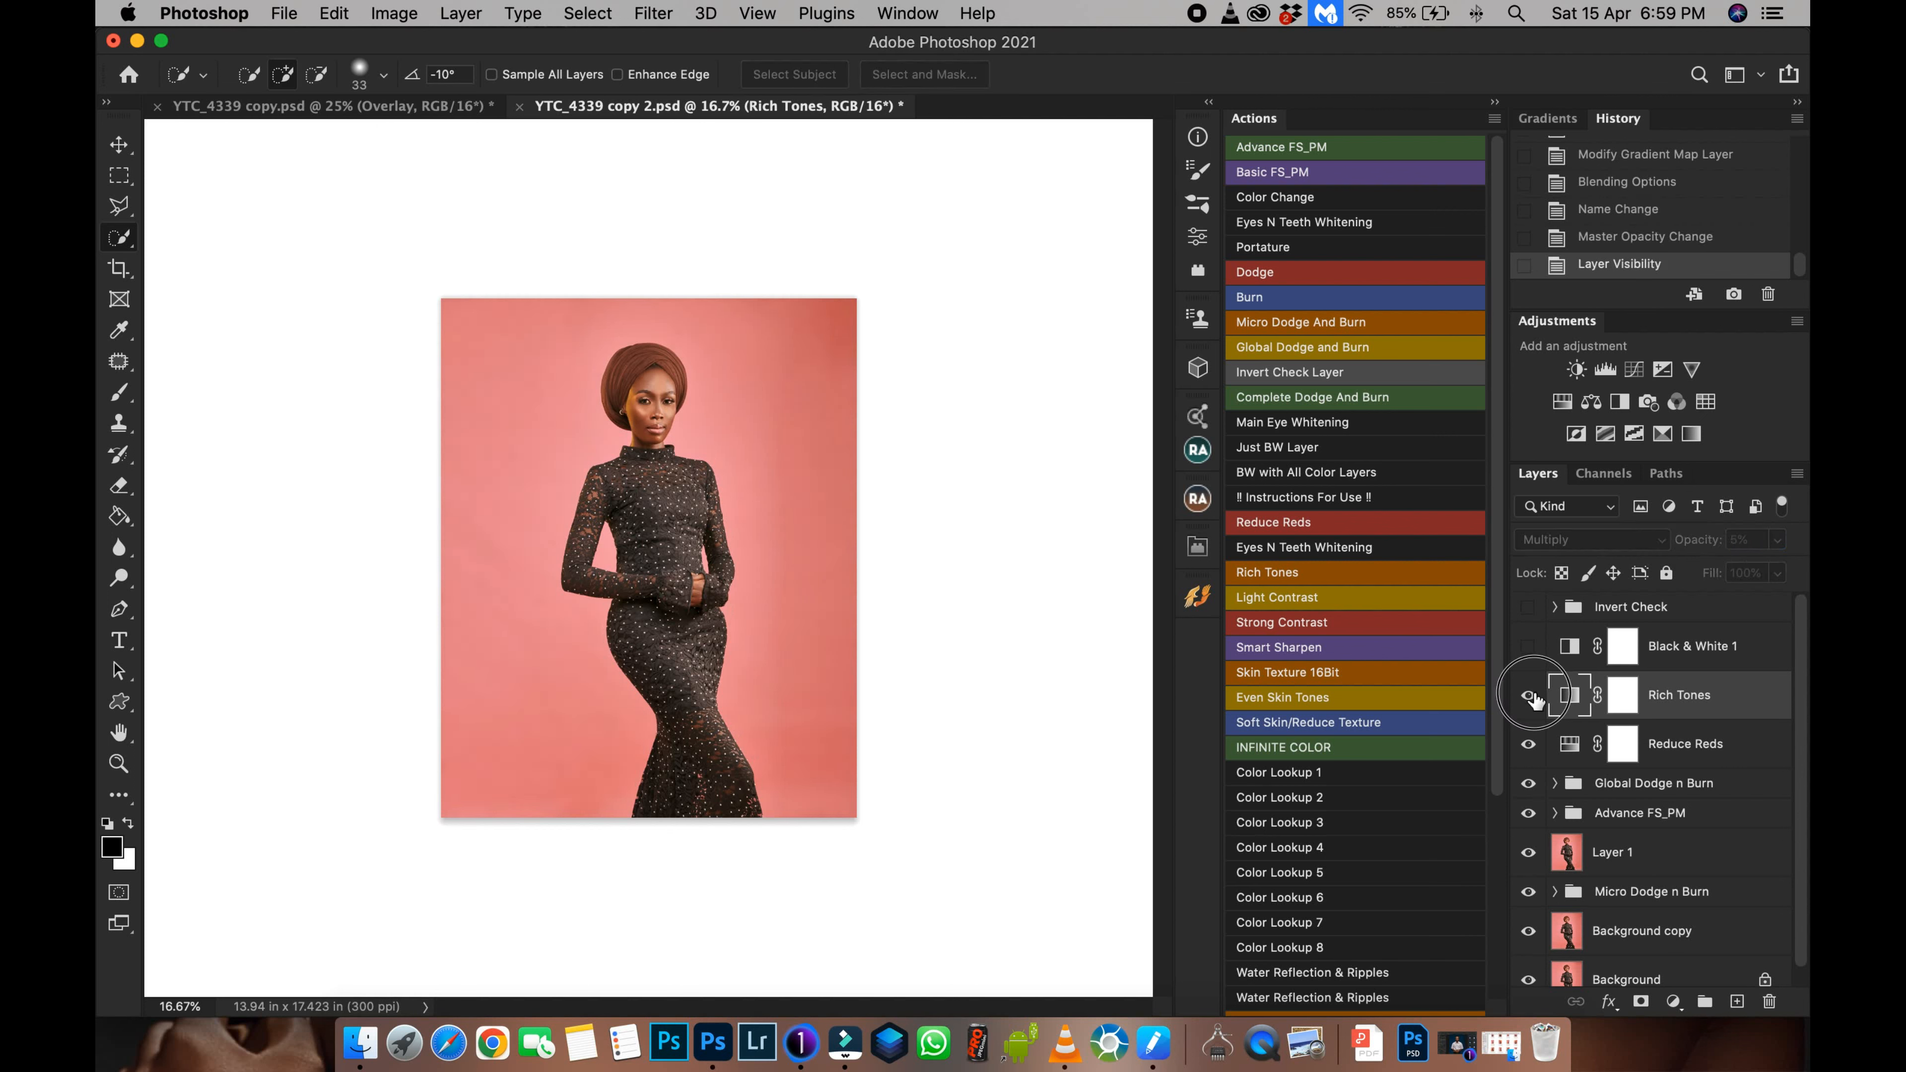
Step: Add a Levels layer above Rich Tones, set the black input to 4, lower the white input slightly and compare the image without it
left_click(1608, 375)
left_click_drag(1139, 367, 1121, 368)
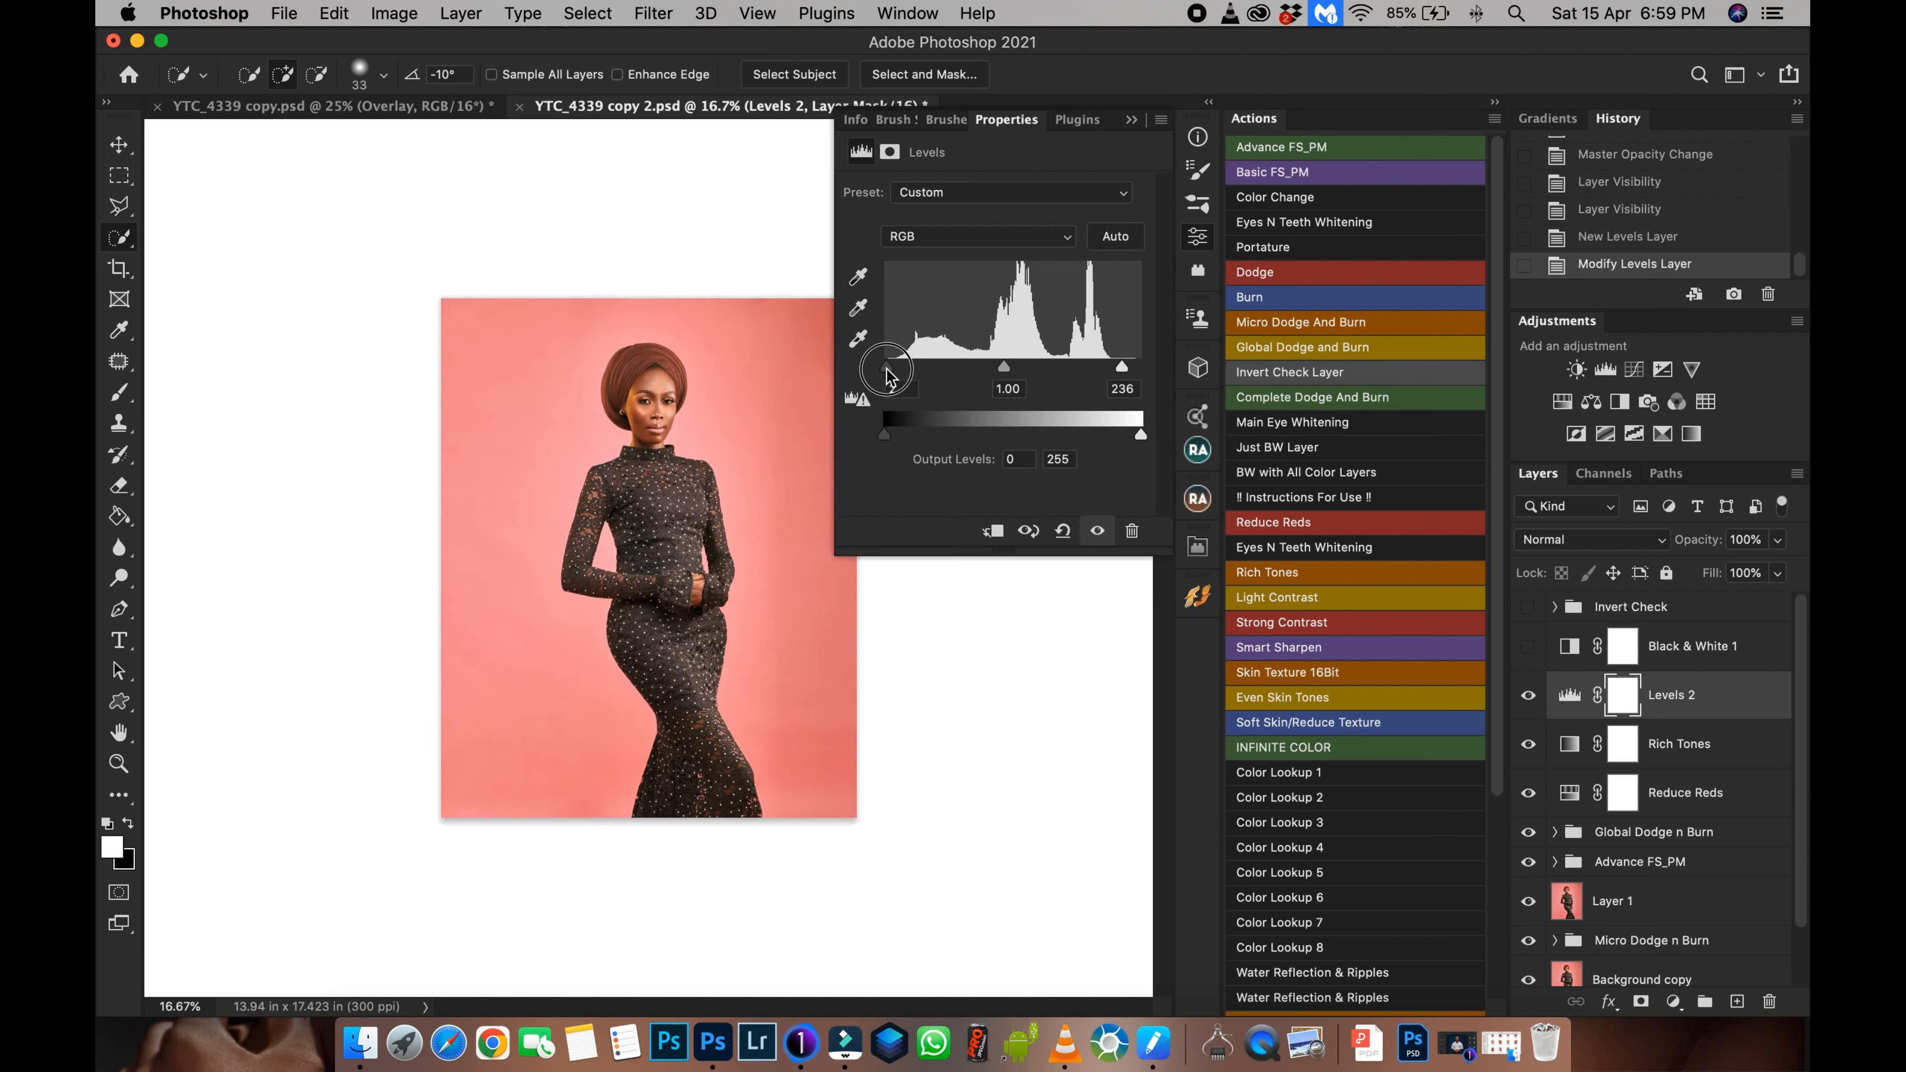
left_click_drag(887, 378, 891, 380)
double_click(904, 388)
type("4")
left_click_drag(1121, 368, 1127, 368)
left_click(1528, 695)
left_click(1527, 695)
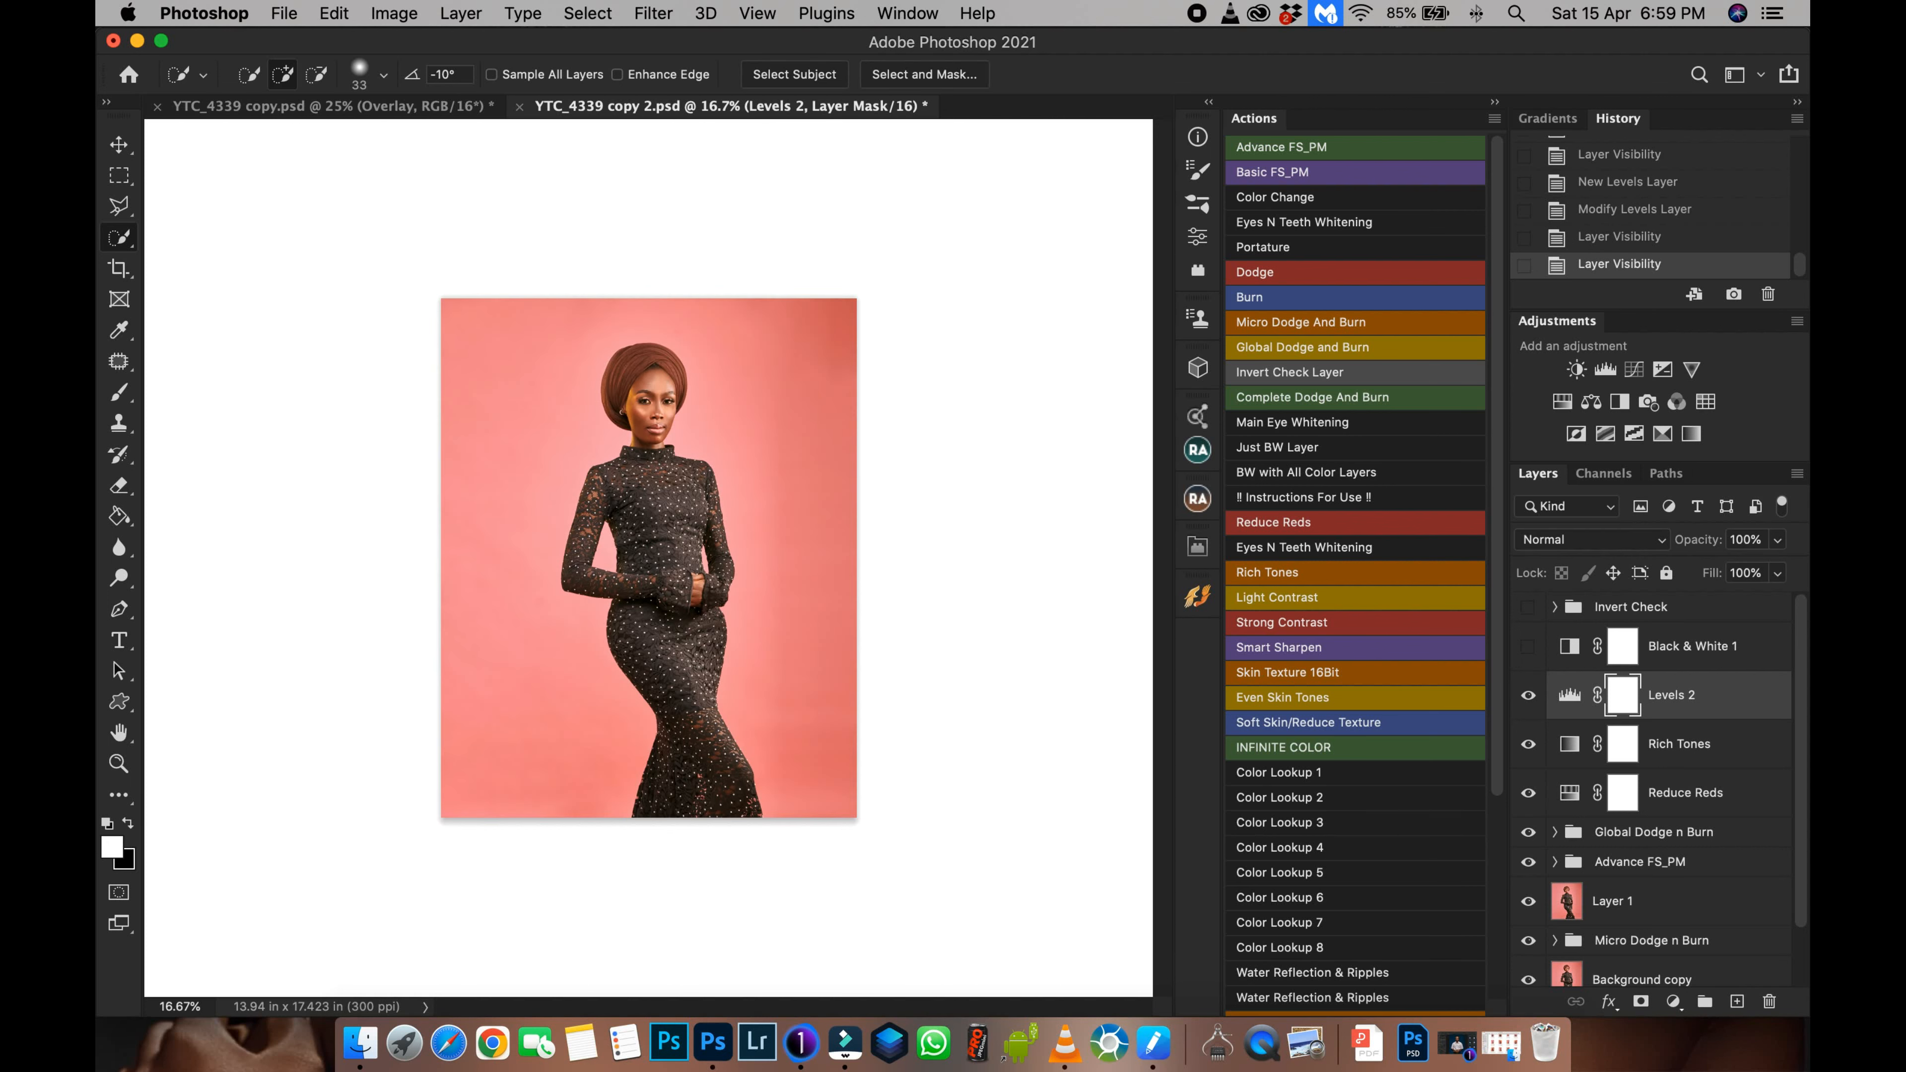
Step: Group the Levels 2, Rich Tones and Reduce Reds layers and name the group "Skin tone"
left_click(1685, 792, "shift")
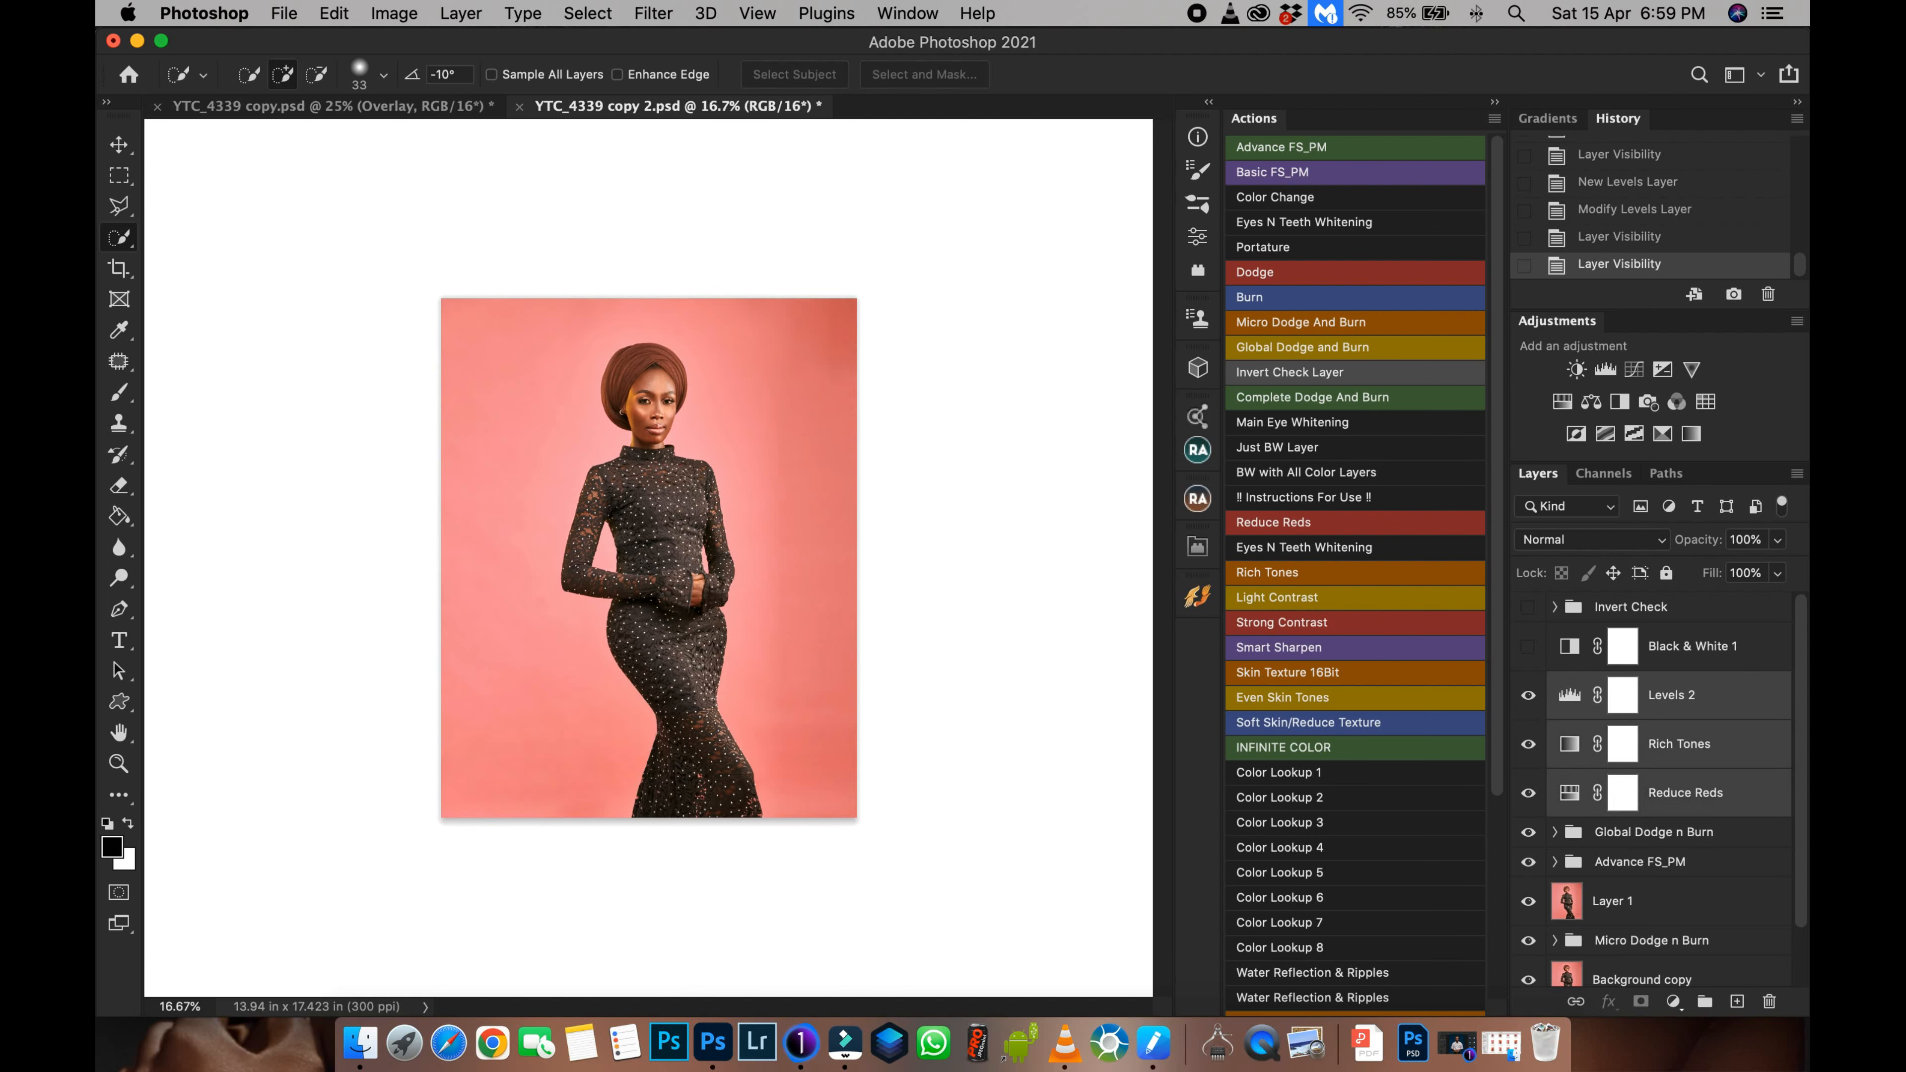
key("super+g")
double_click(1616, 685)
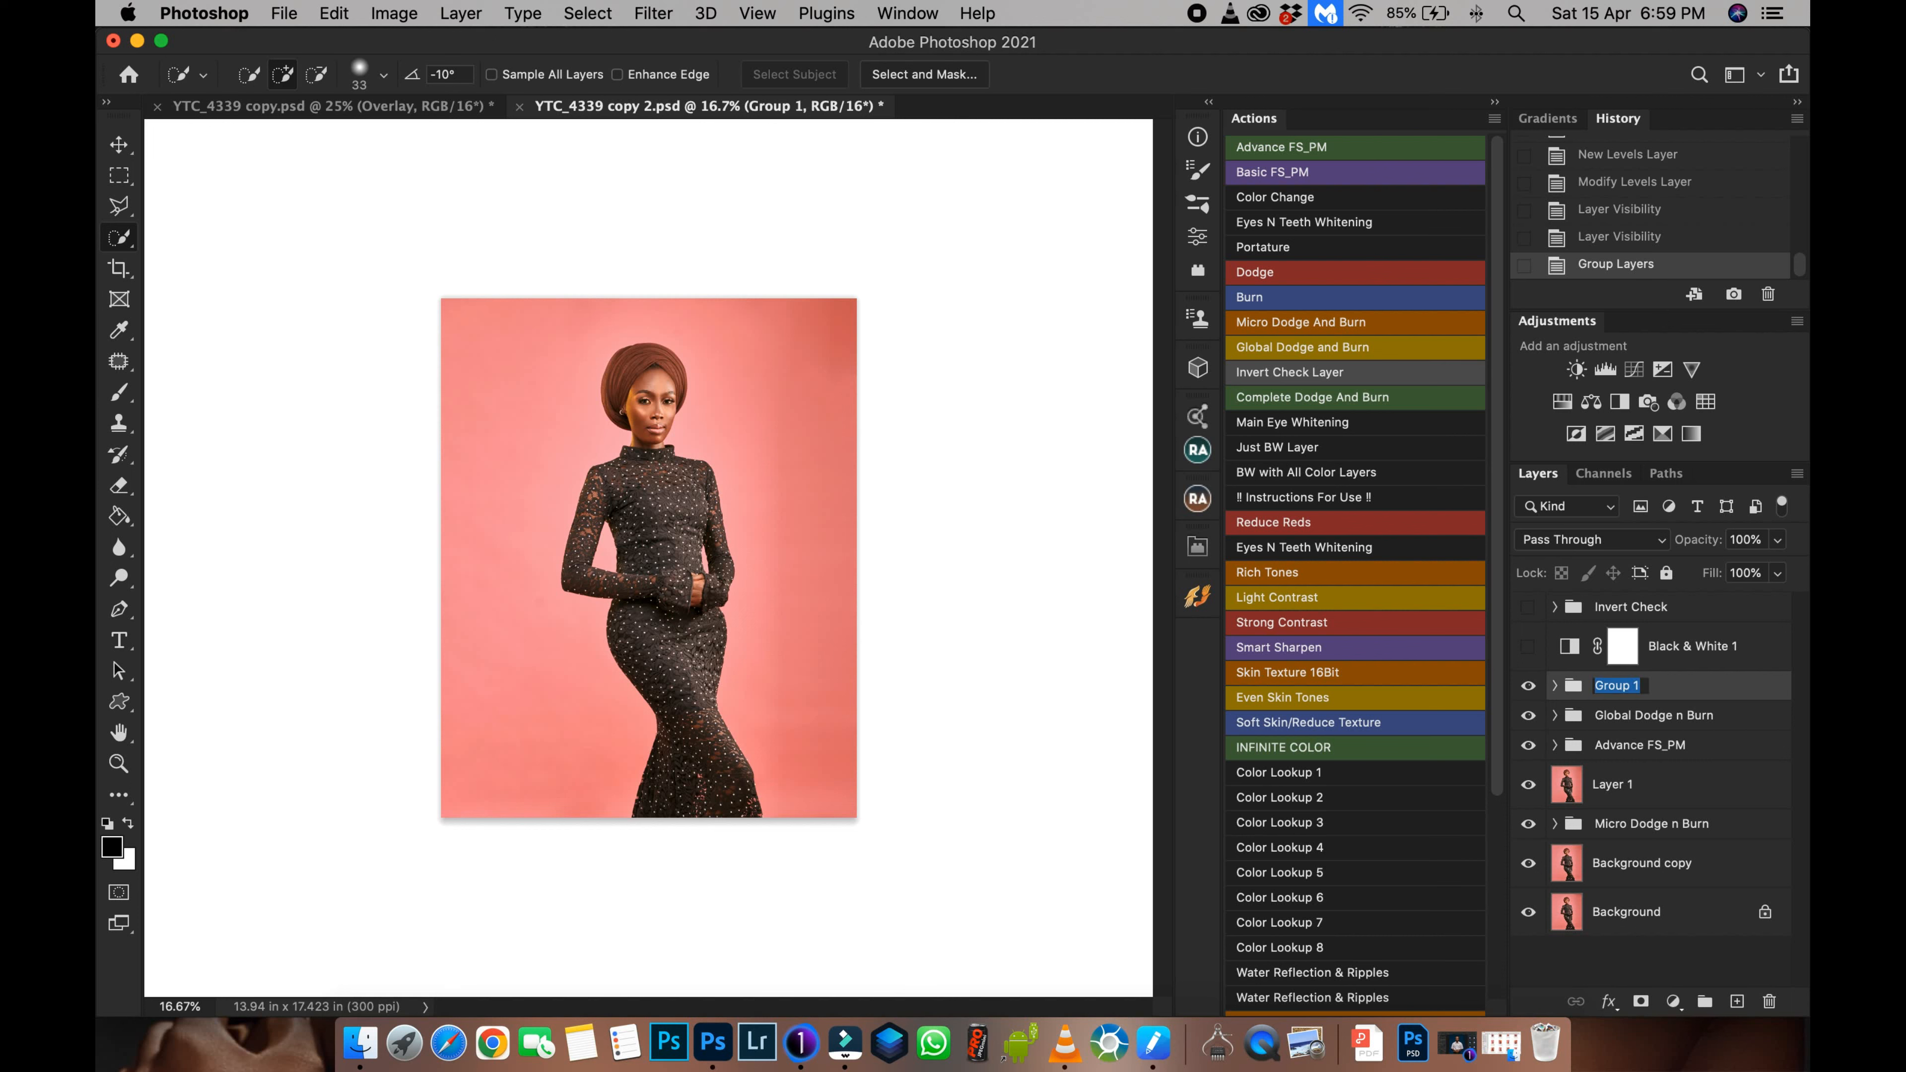
type("Skin tone")
key("Return")
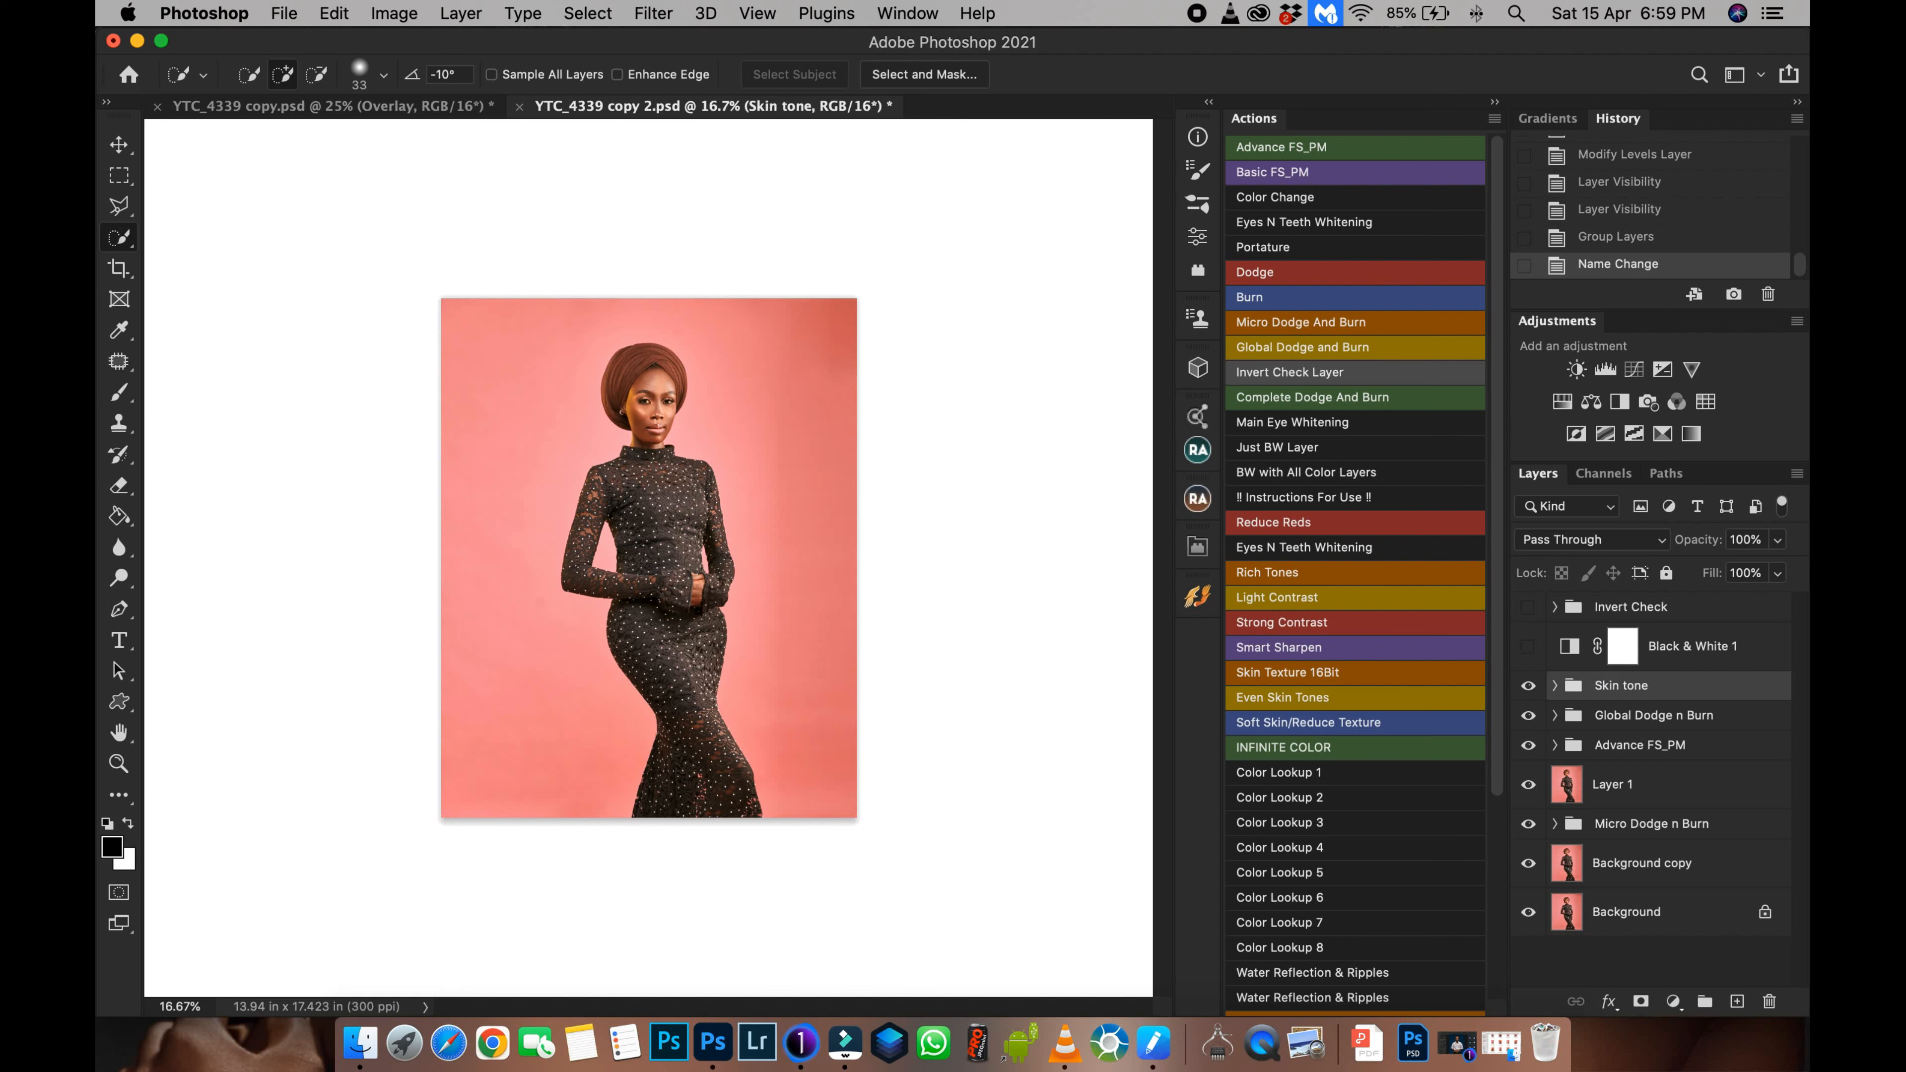
Step: Compare the image with and without the Skin tone group, and against the original Background alone
left_click(1528, 686)
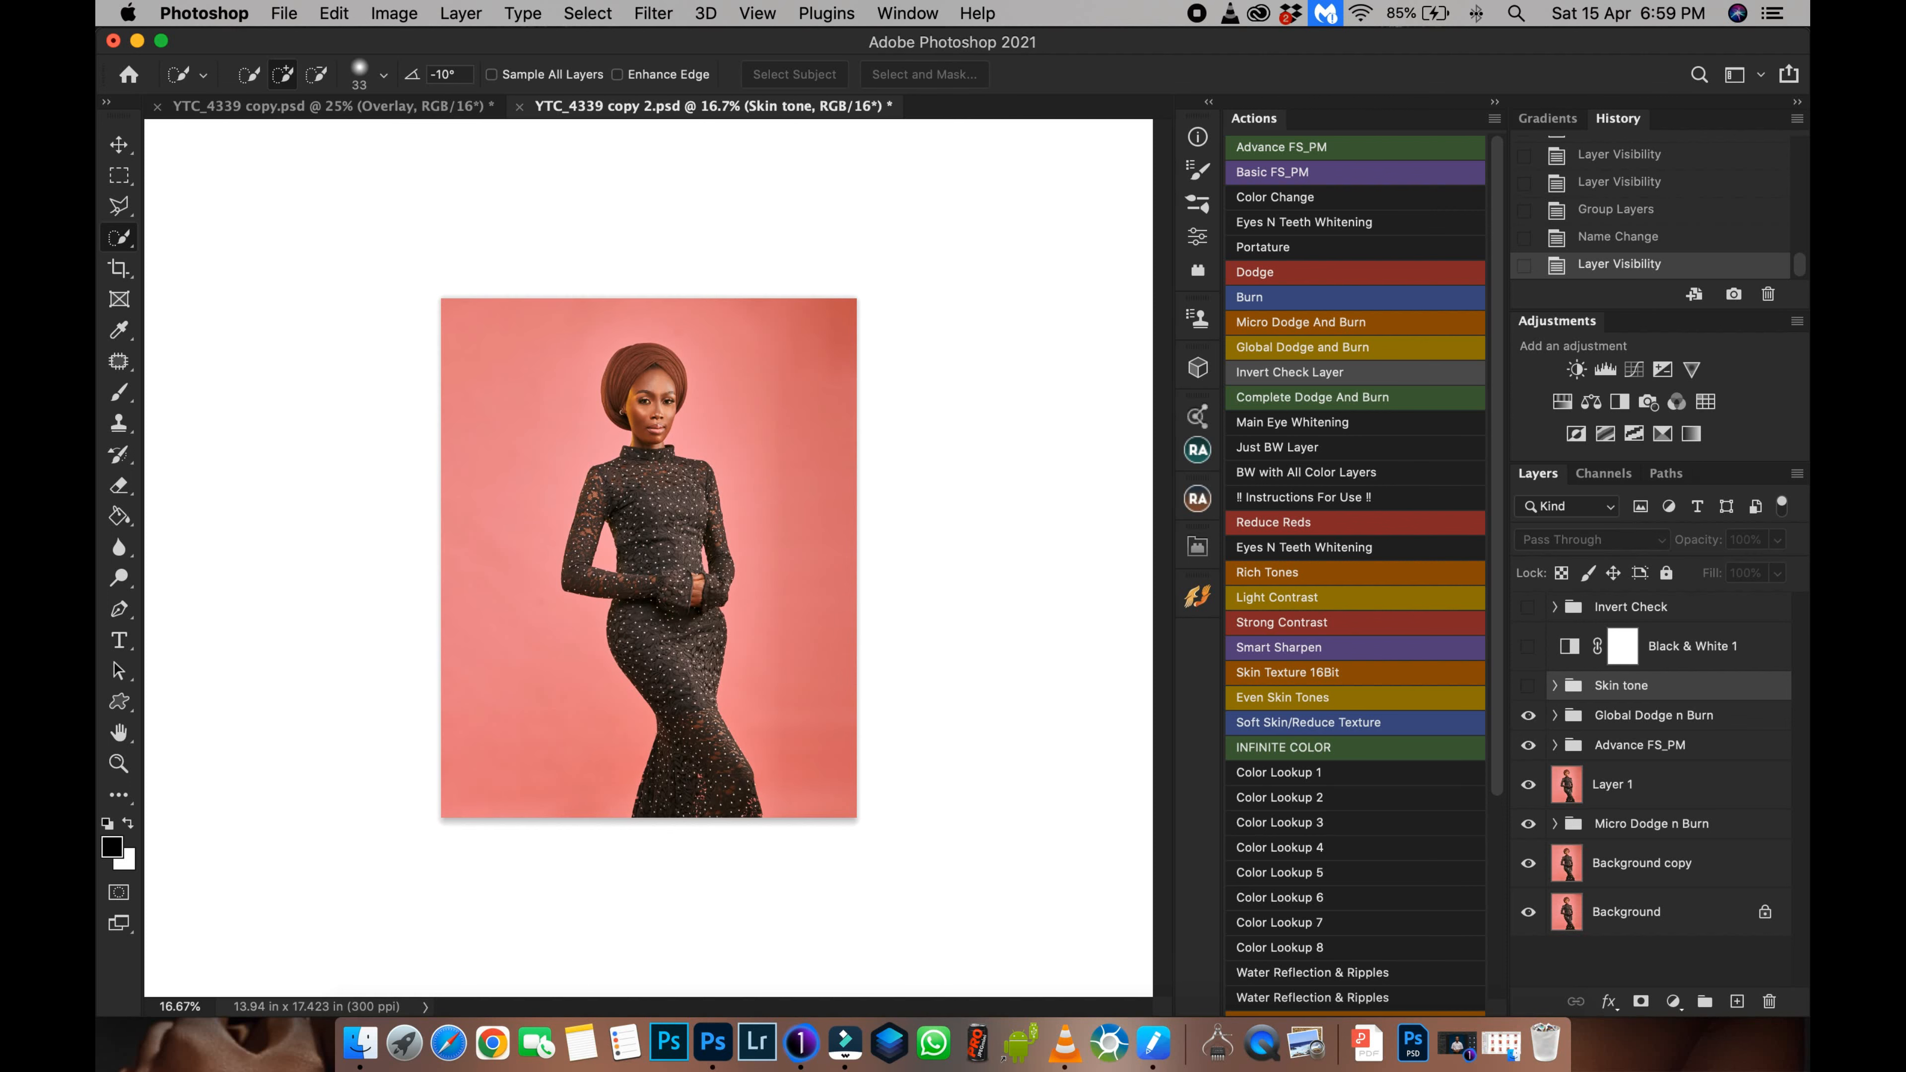
left_click(1528, 686)
left_click(1529, 685)
left_click(1529, 685)
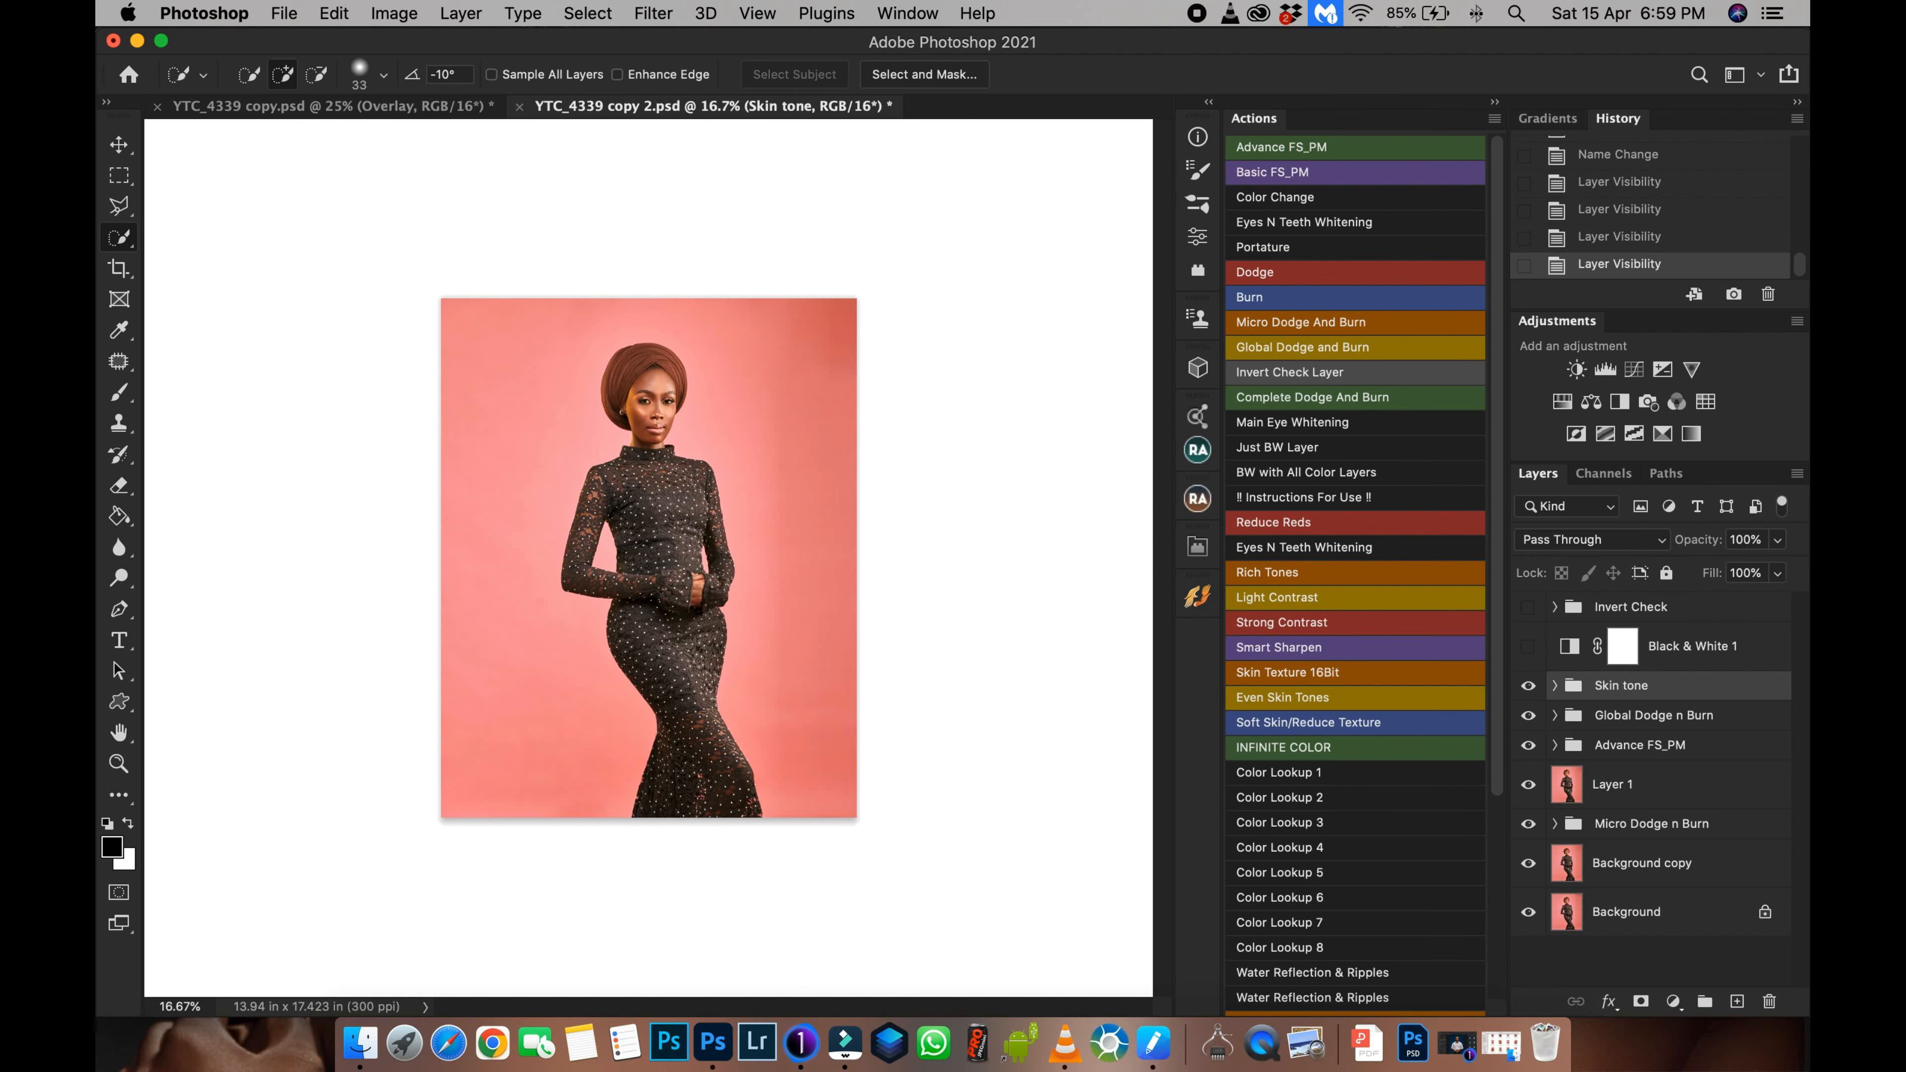
left_click(1529, 913, "alt")
left_click(1529, 912, "alt")
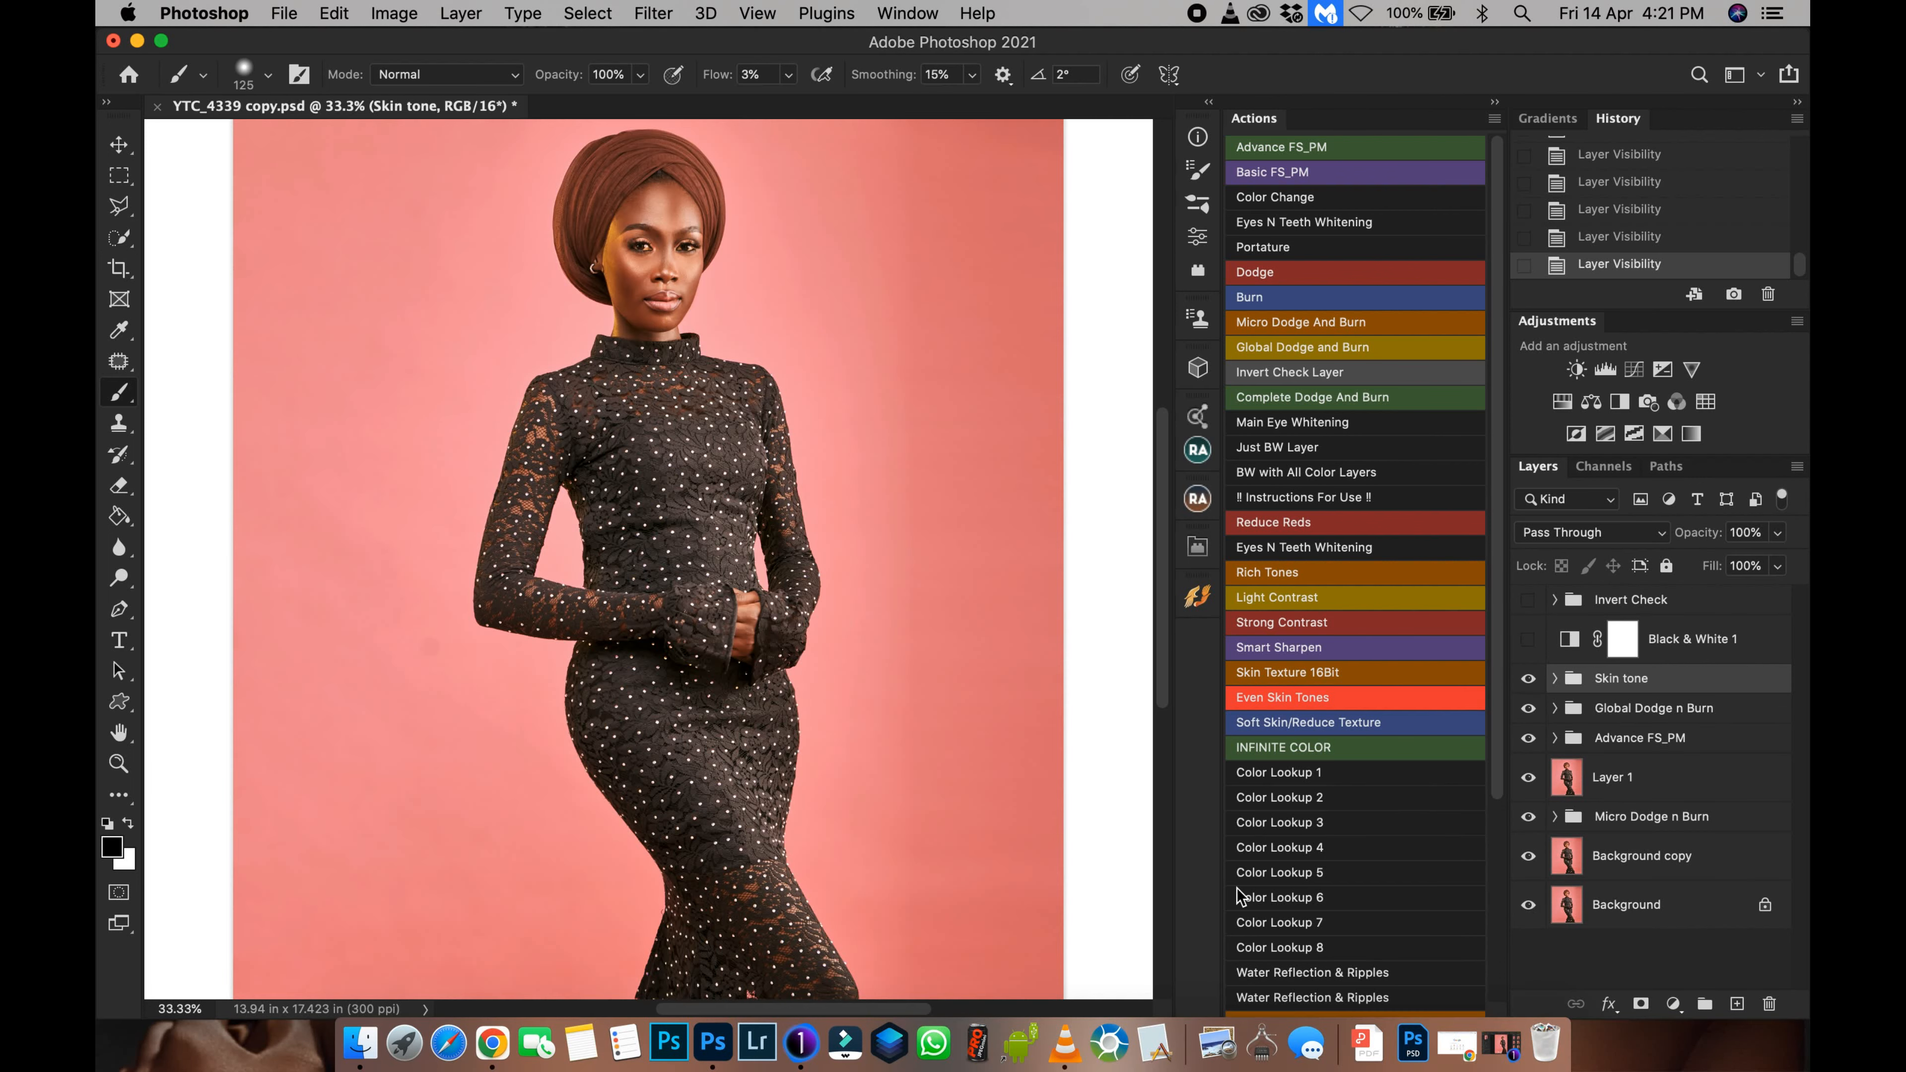
Step: Add a Selective Color layer above Levels 2 in the Skin tone group and set Black to +2% for the Blacks
key("super+minus")
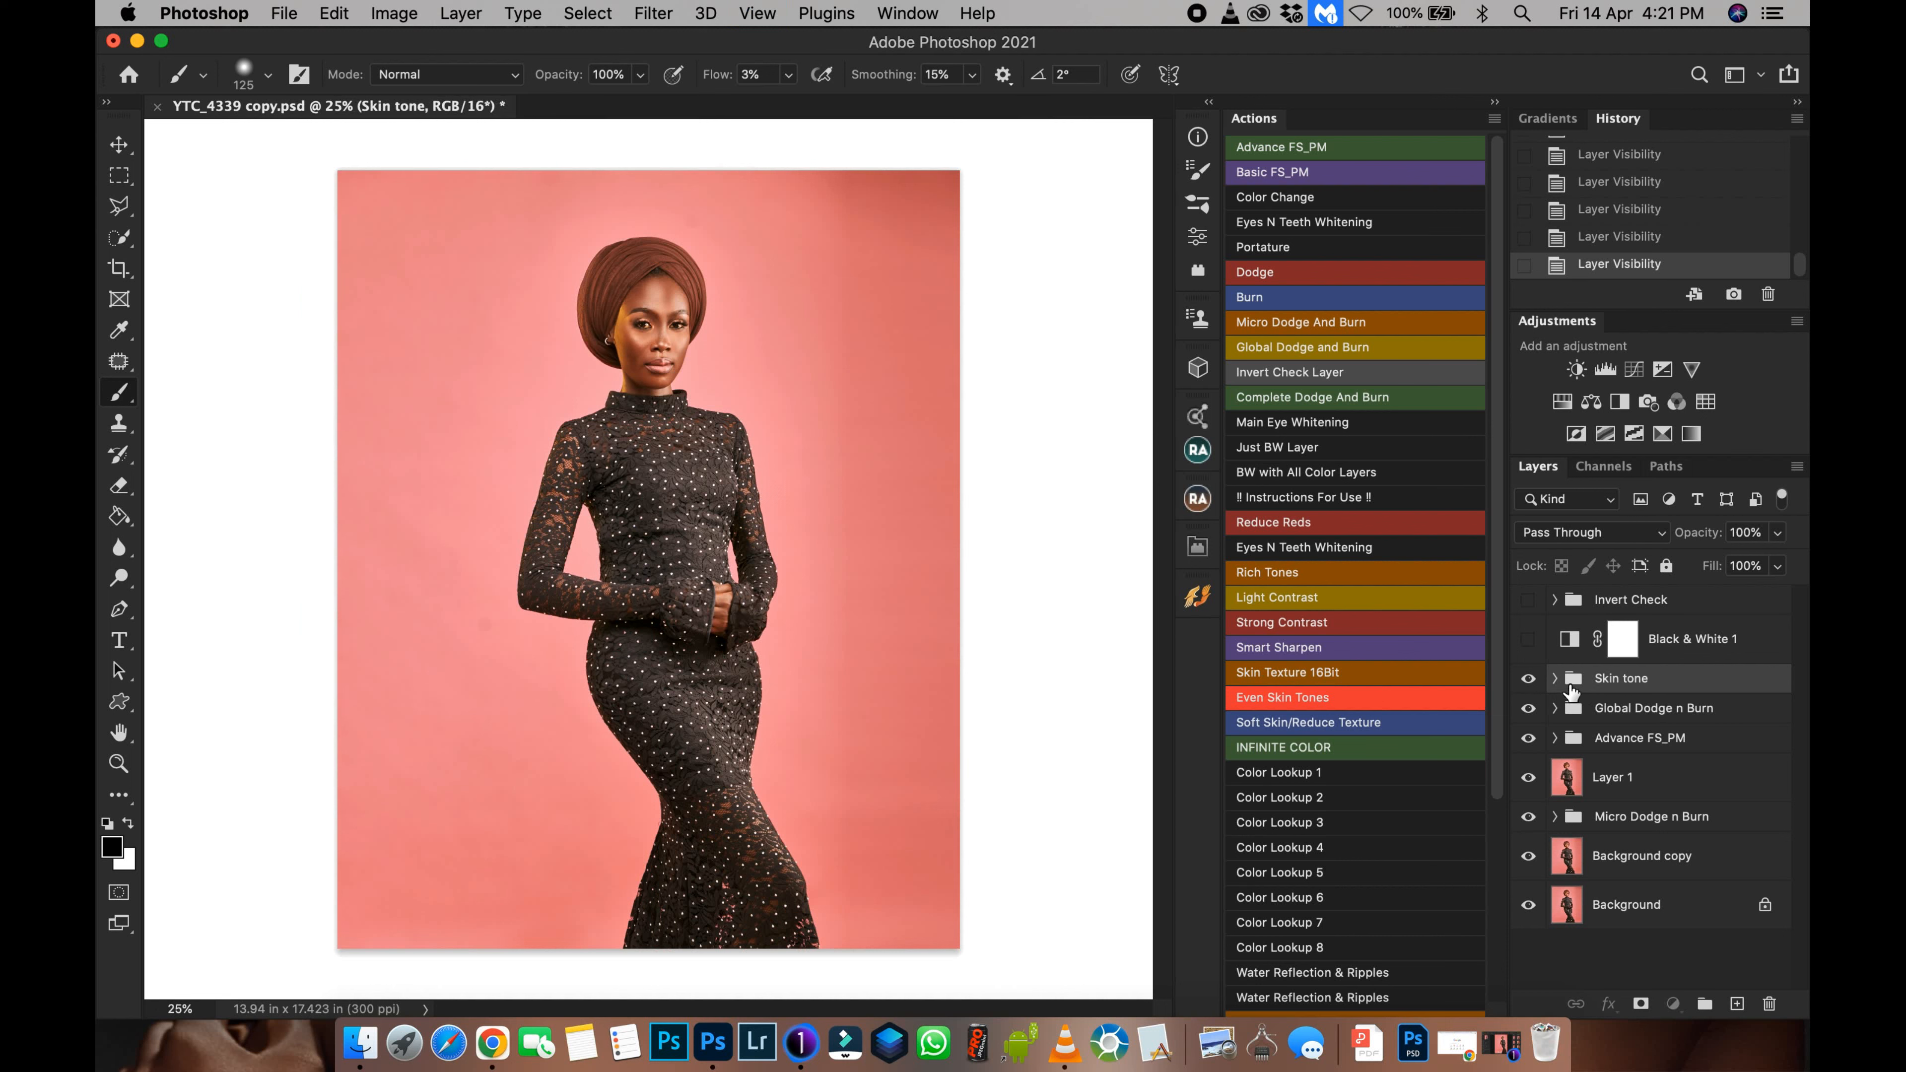
left_click(1554, 679)
left_click(1706, 722)
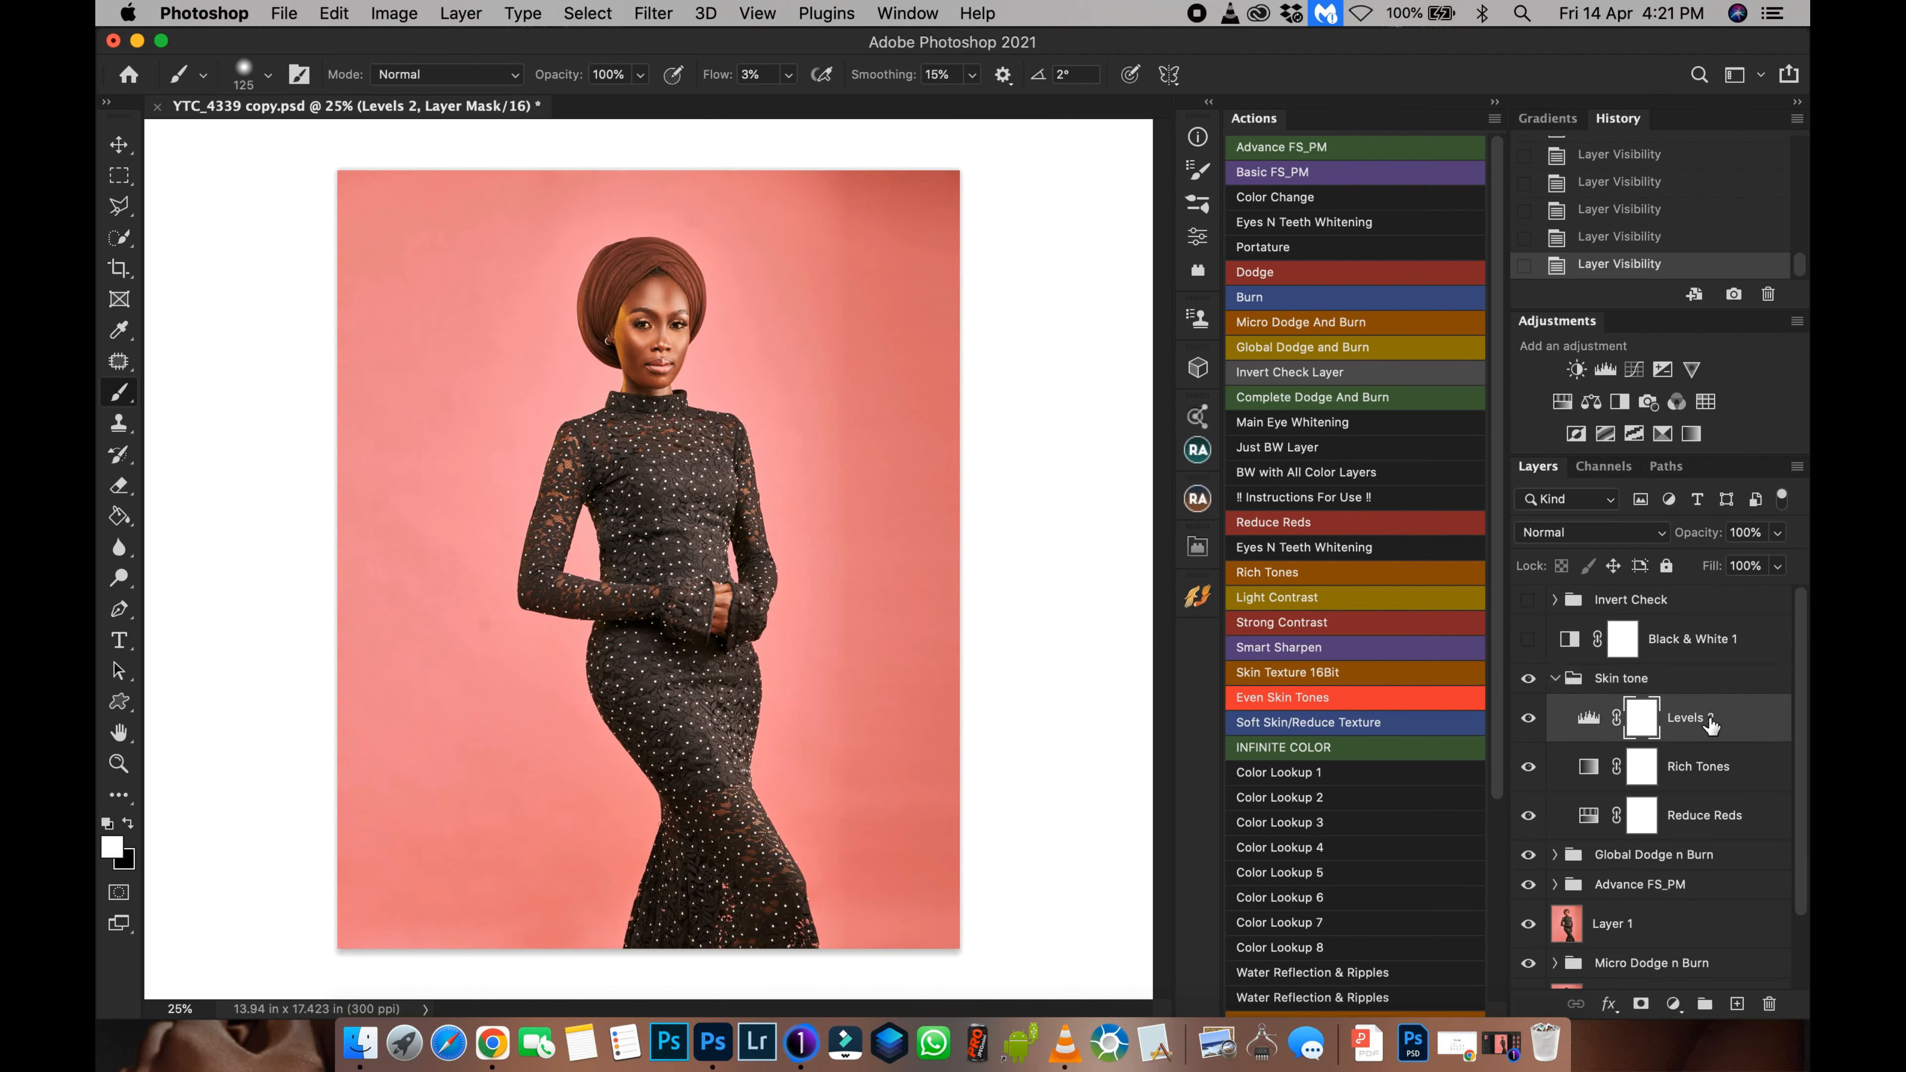
left_click(1662, 434)
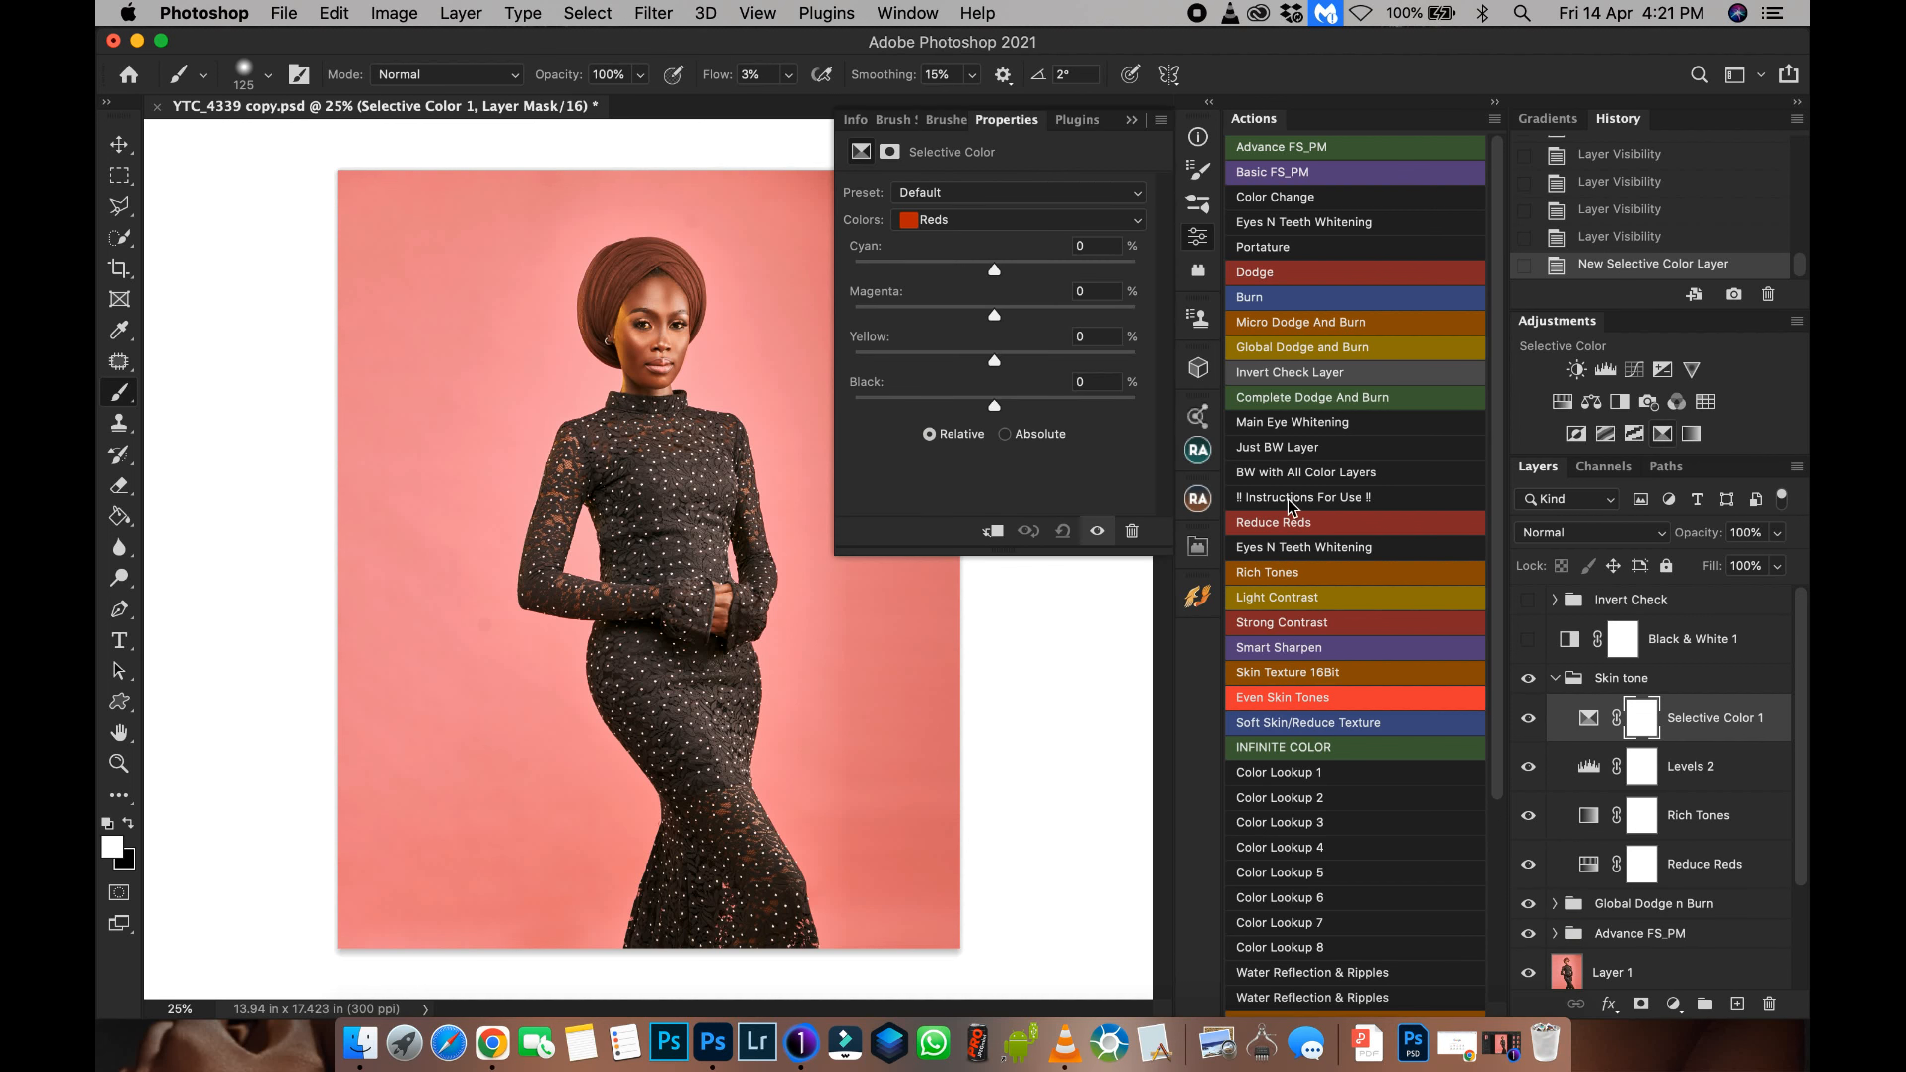
left_click(997, 219)
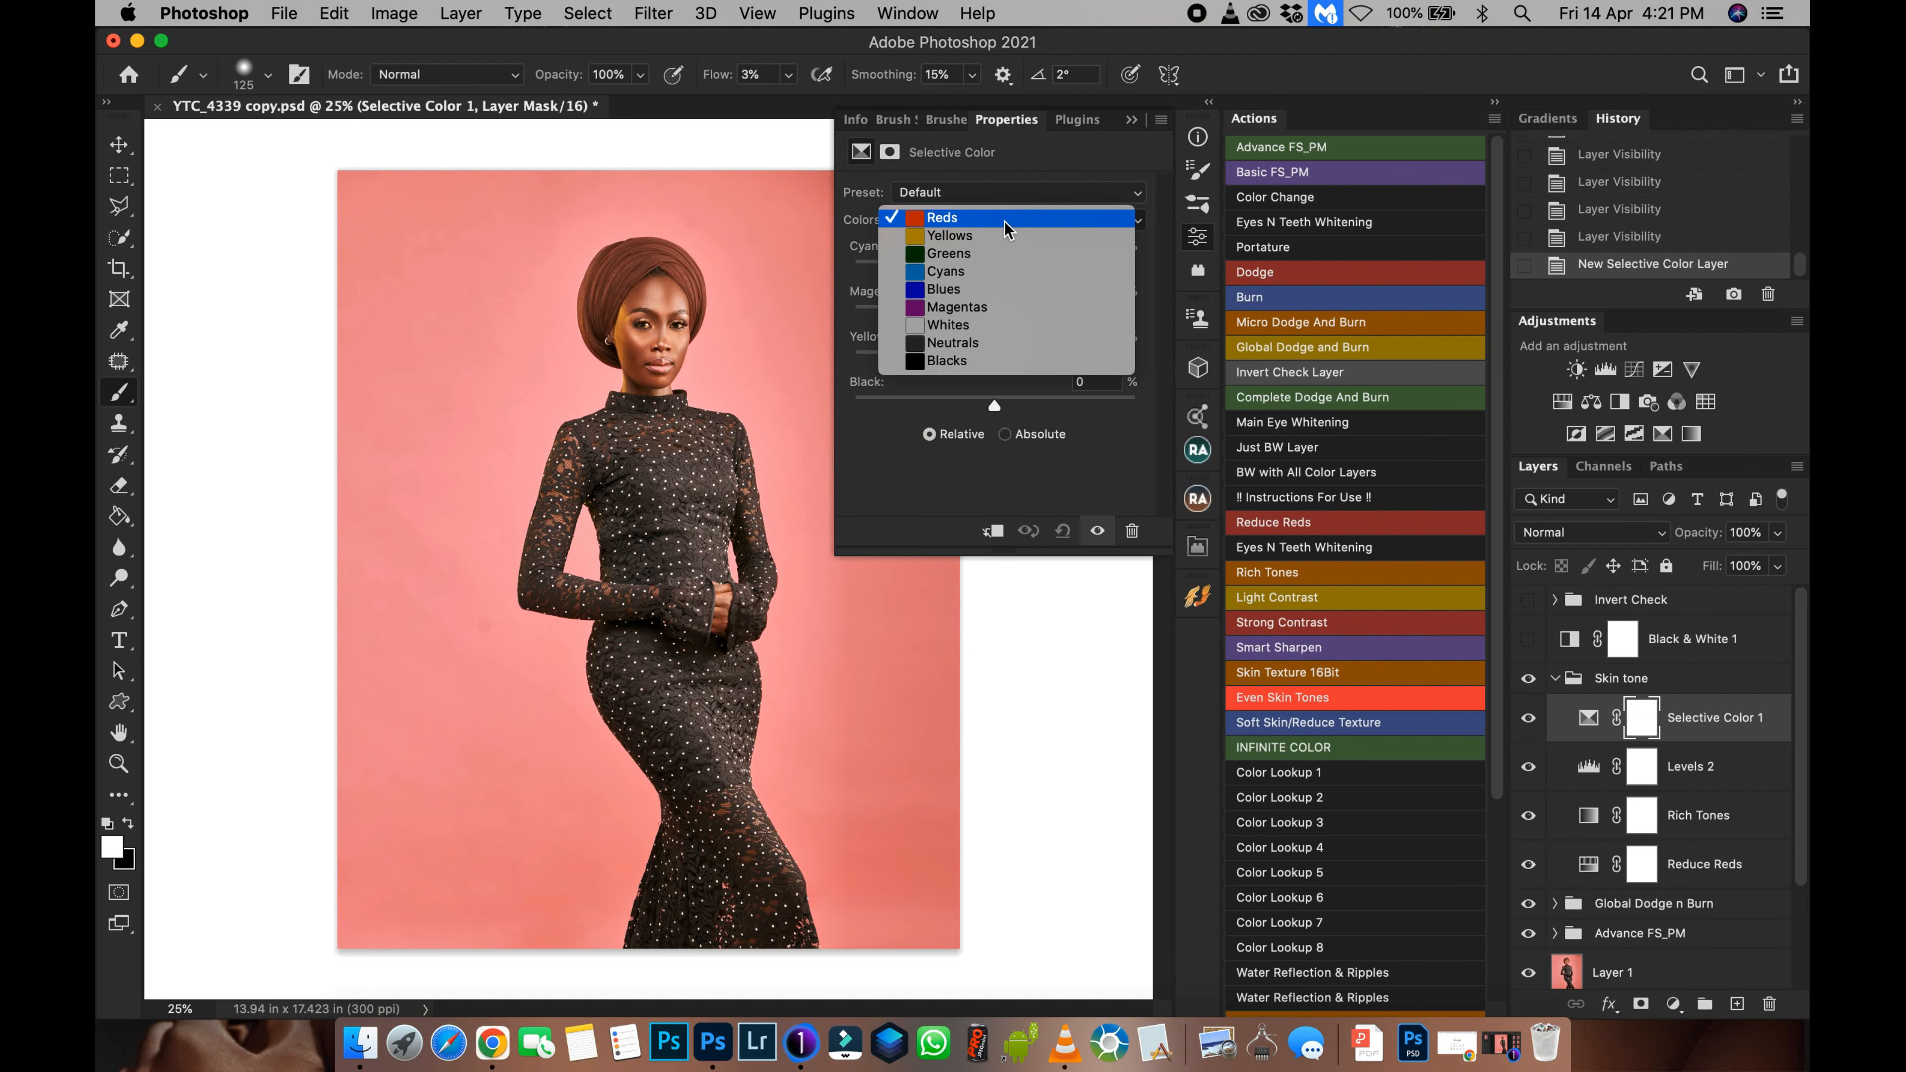
left_click(975, 361)
left_click_drag(994, 405, 996, 410)
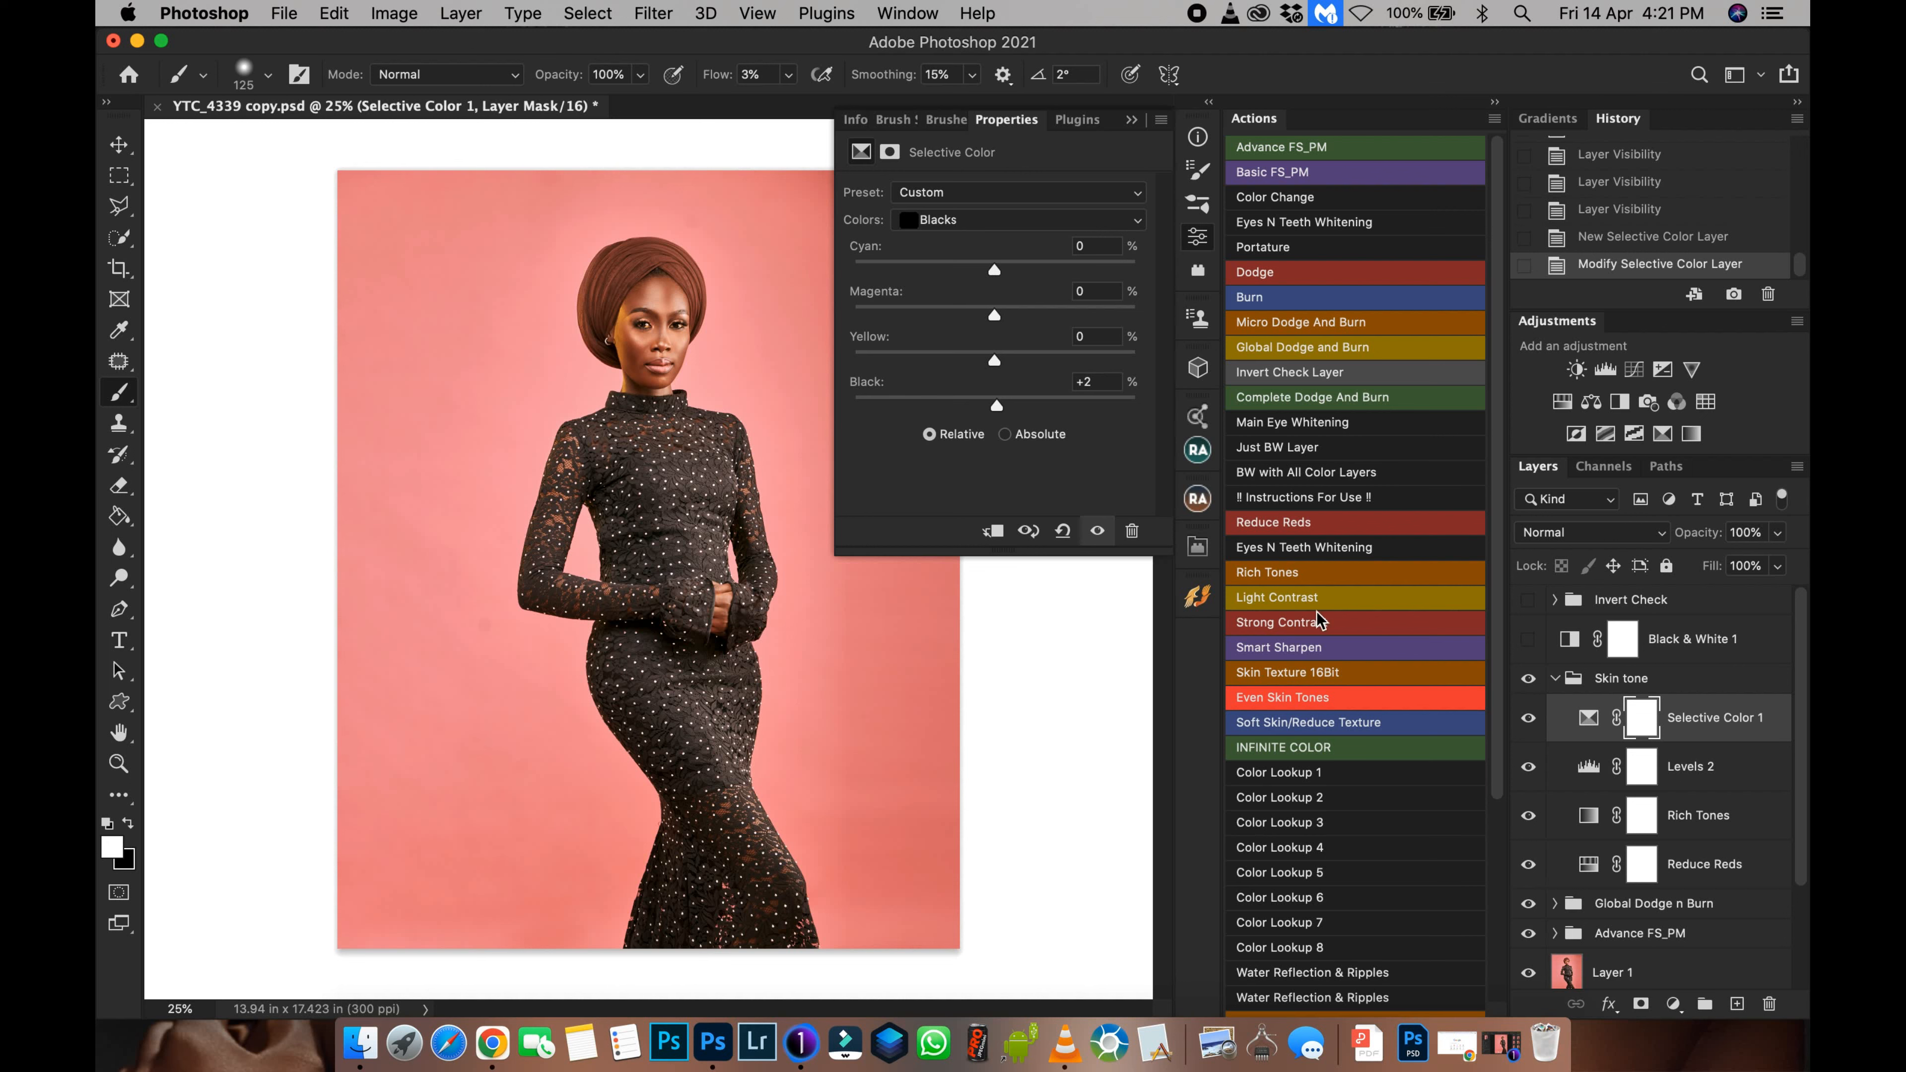
Step: Compare the image with and without Selective Color 1, collapse the Skin tone group and compare against the original Background
left_click(1532, 722)
left_click(1532, 726)
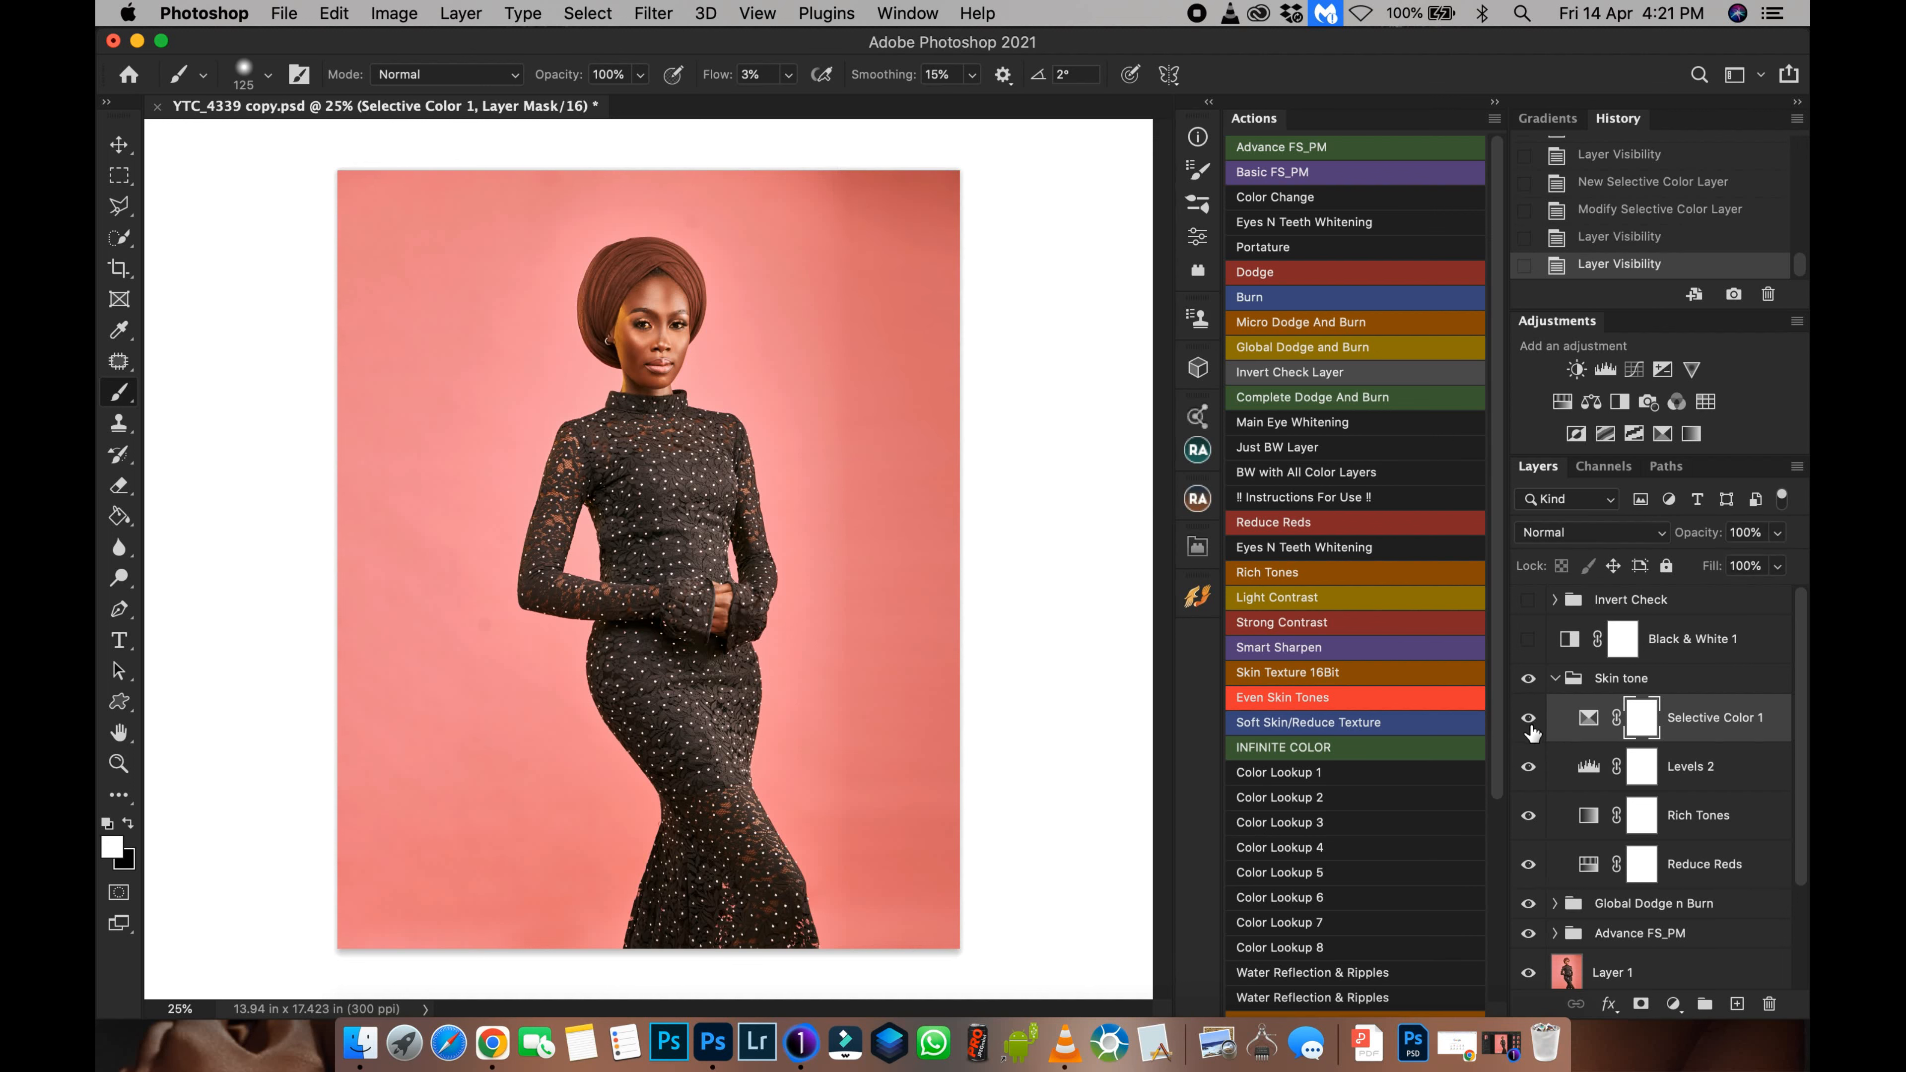
left_click(1529, 722)
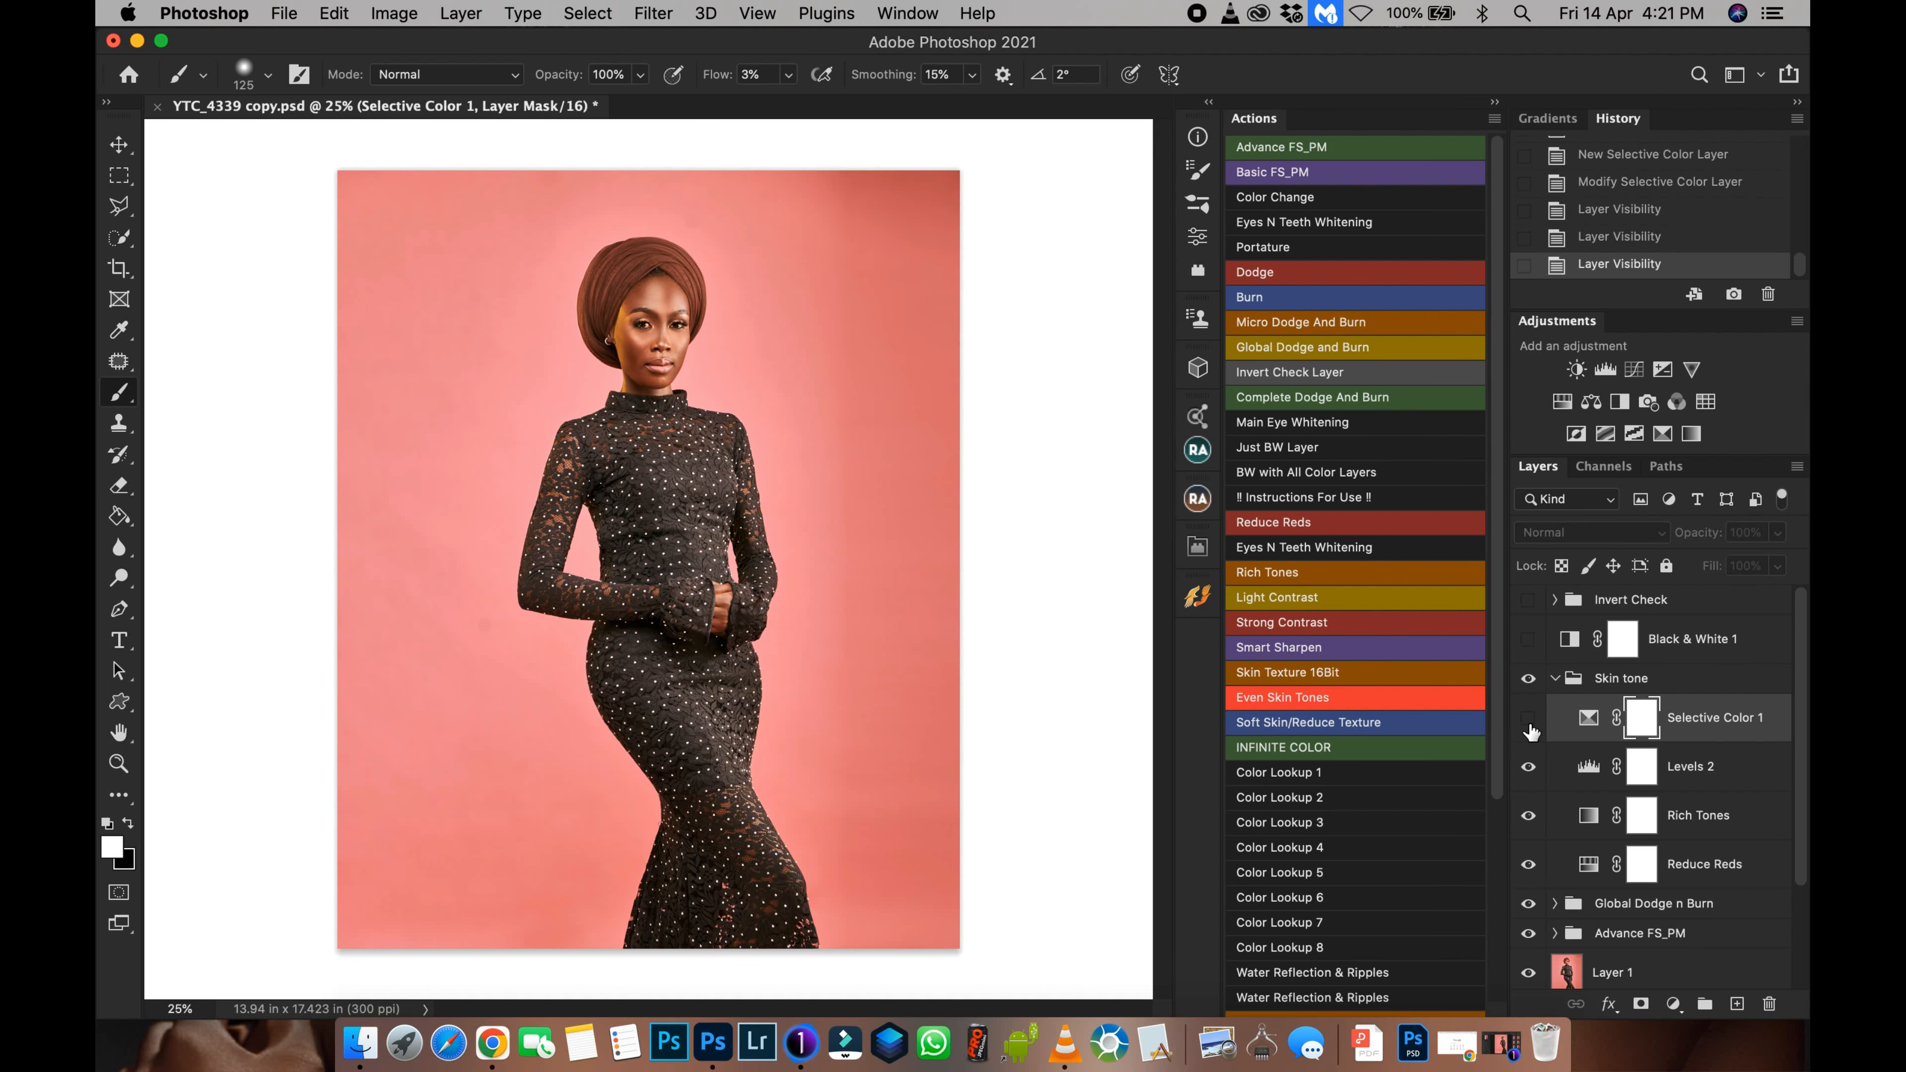
left_click(1529, 725)
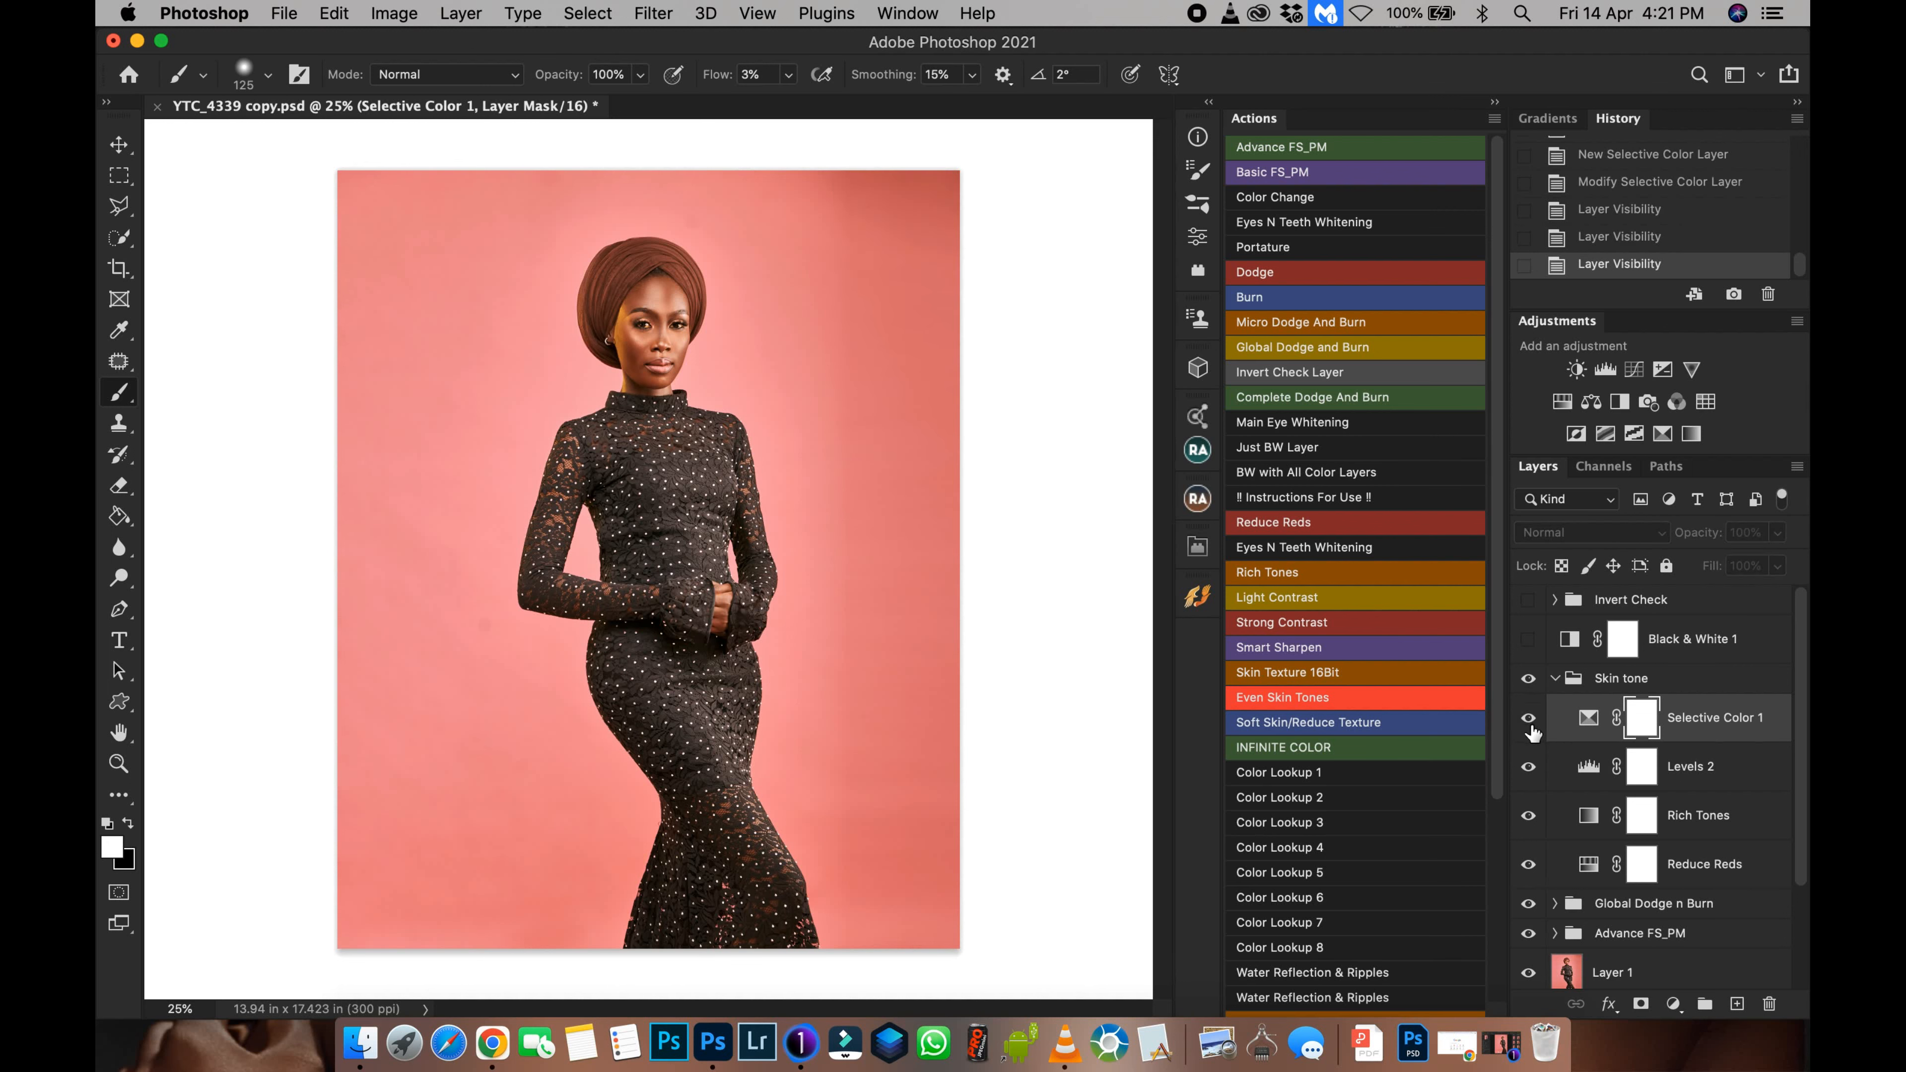
left_click(1556, 680)
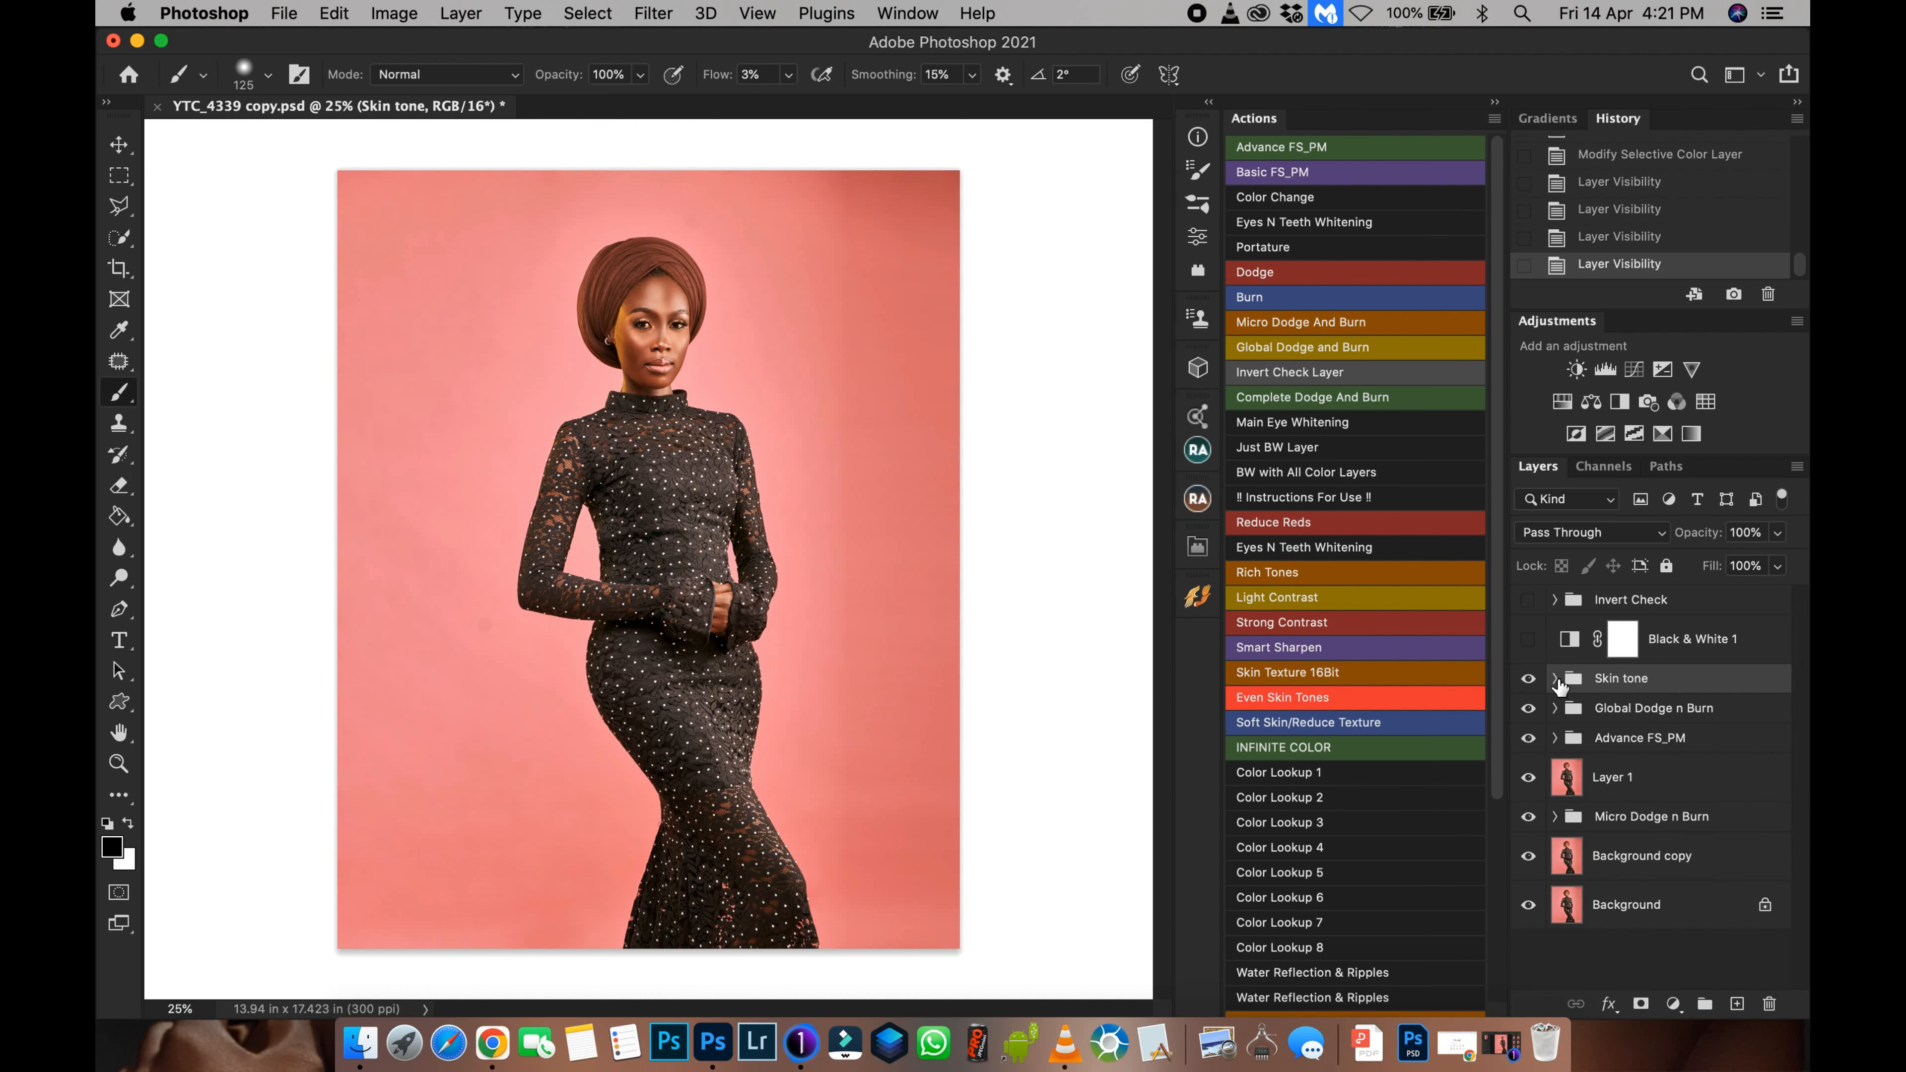
left_click(1529, 905)
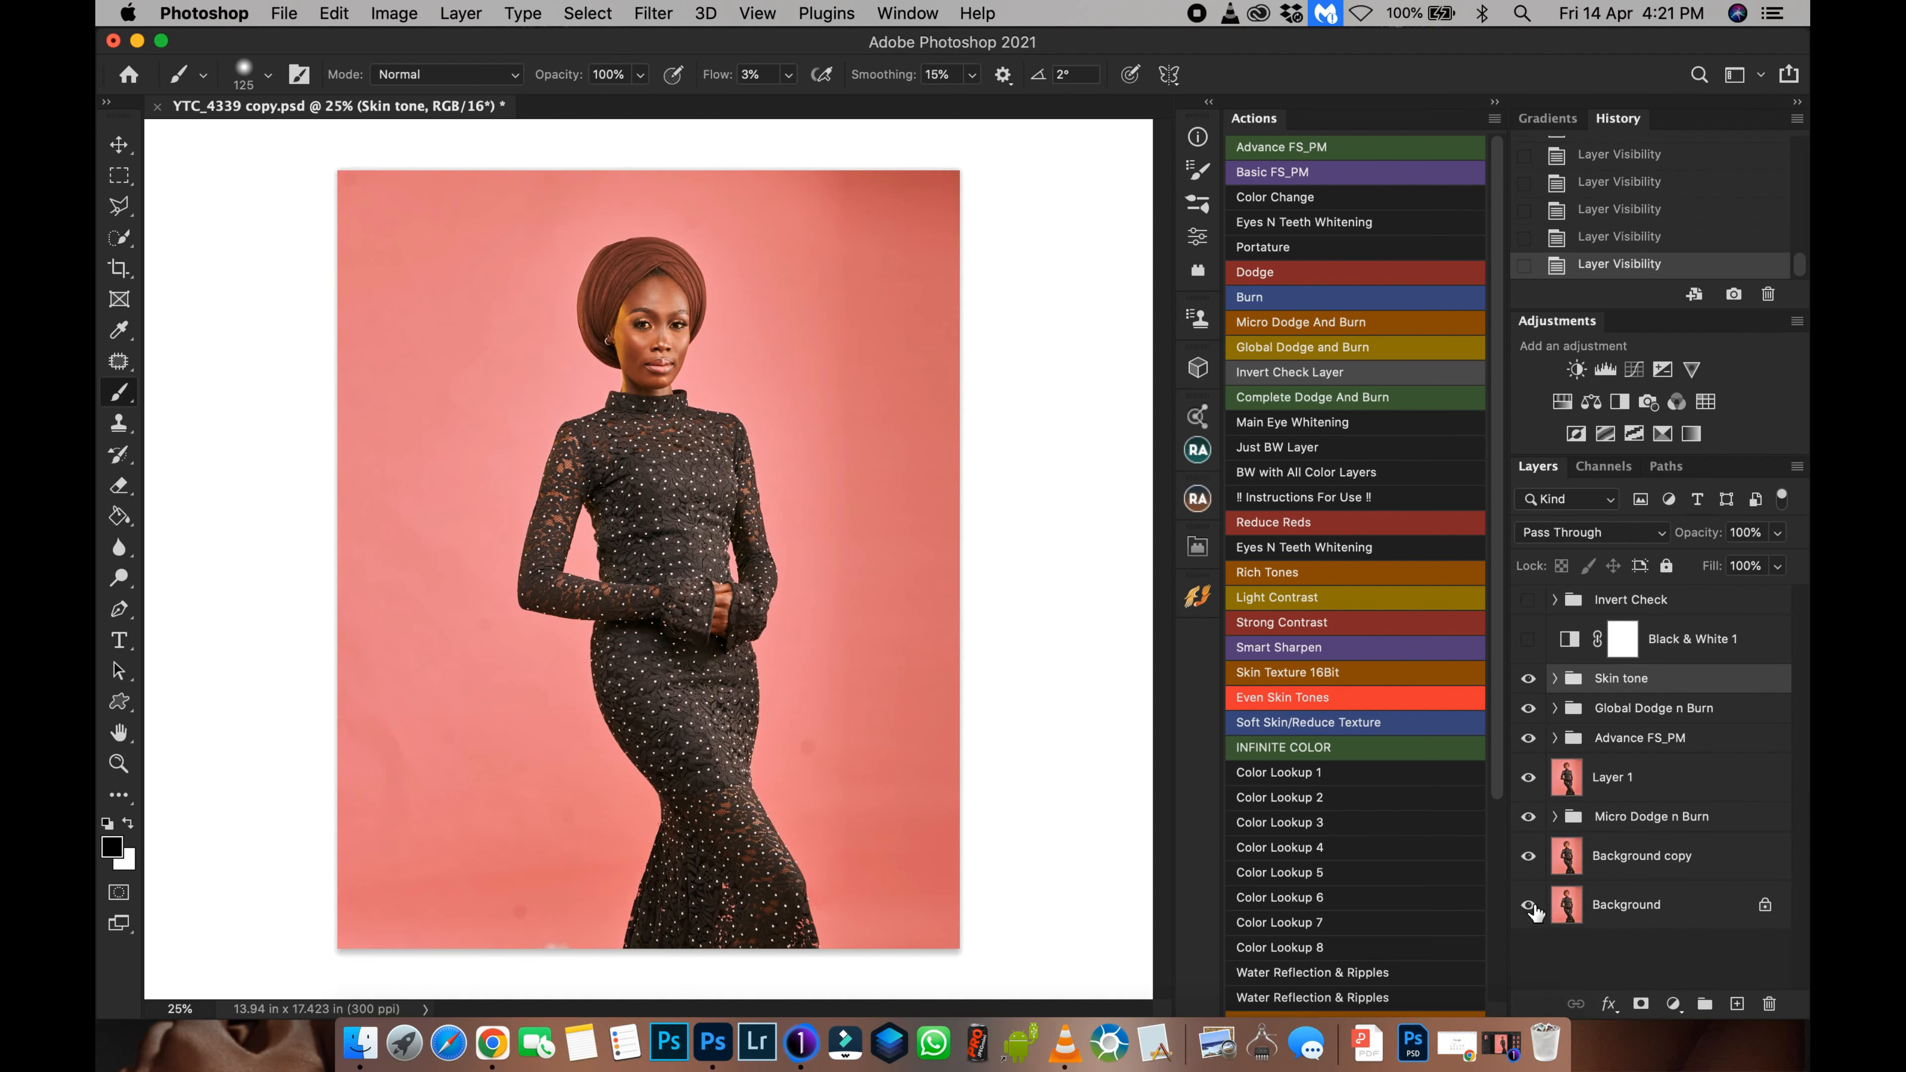
left_click(1529, 906, "alt")
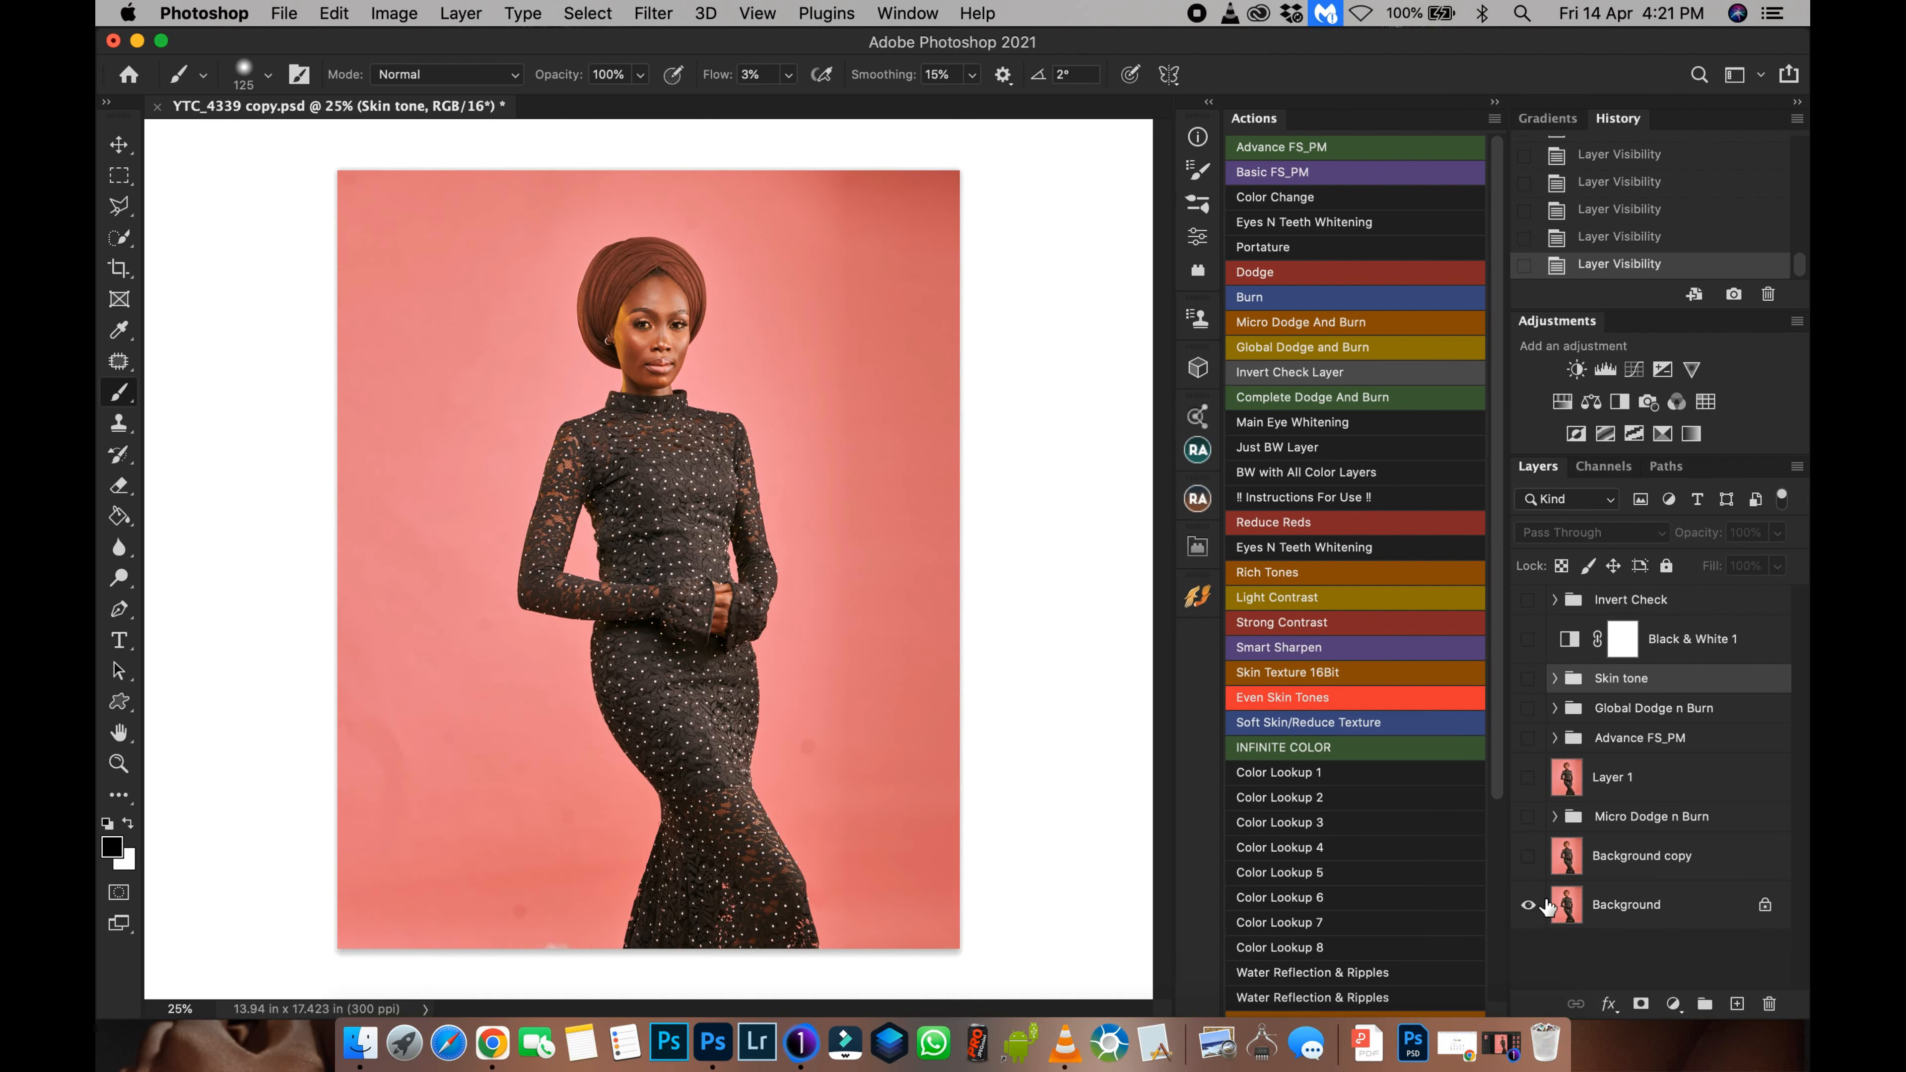
left_click(1529, 905, "alt")
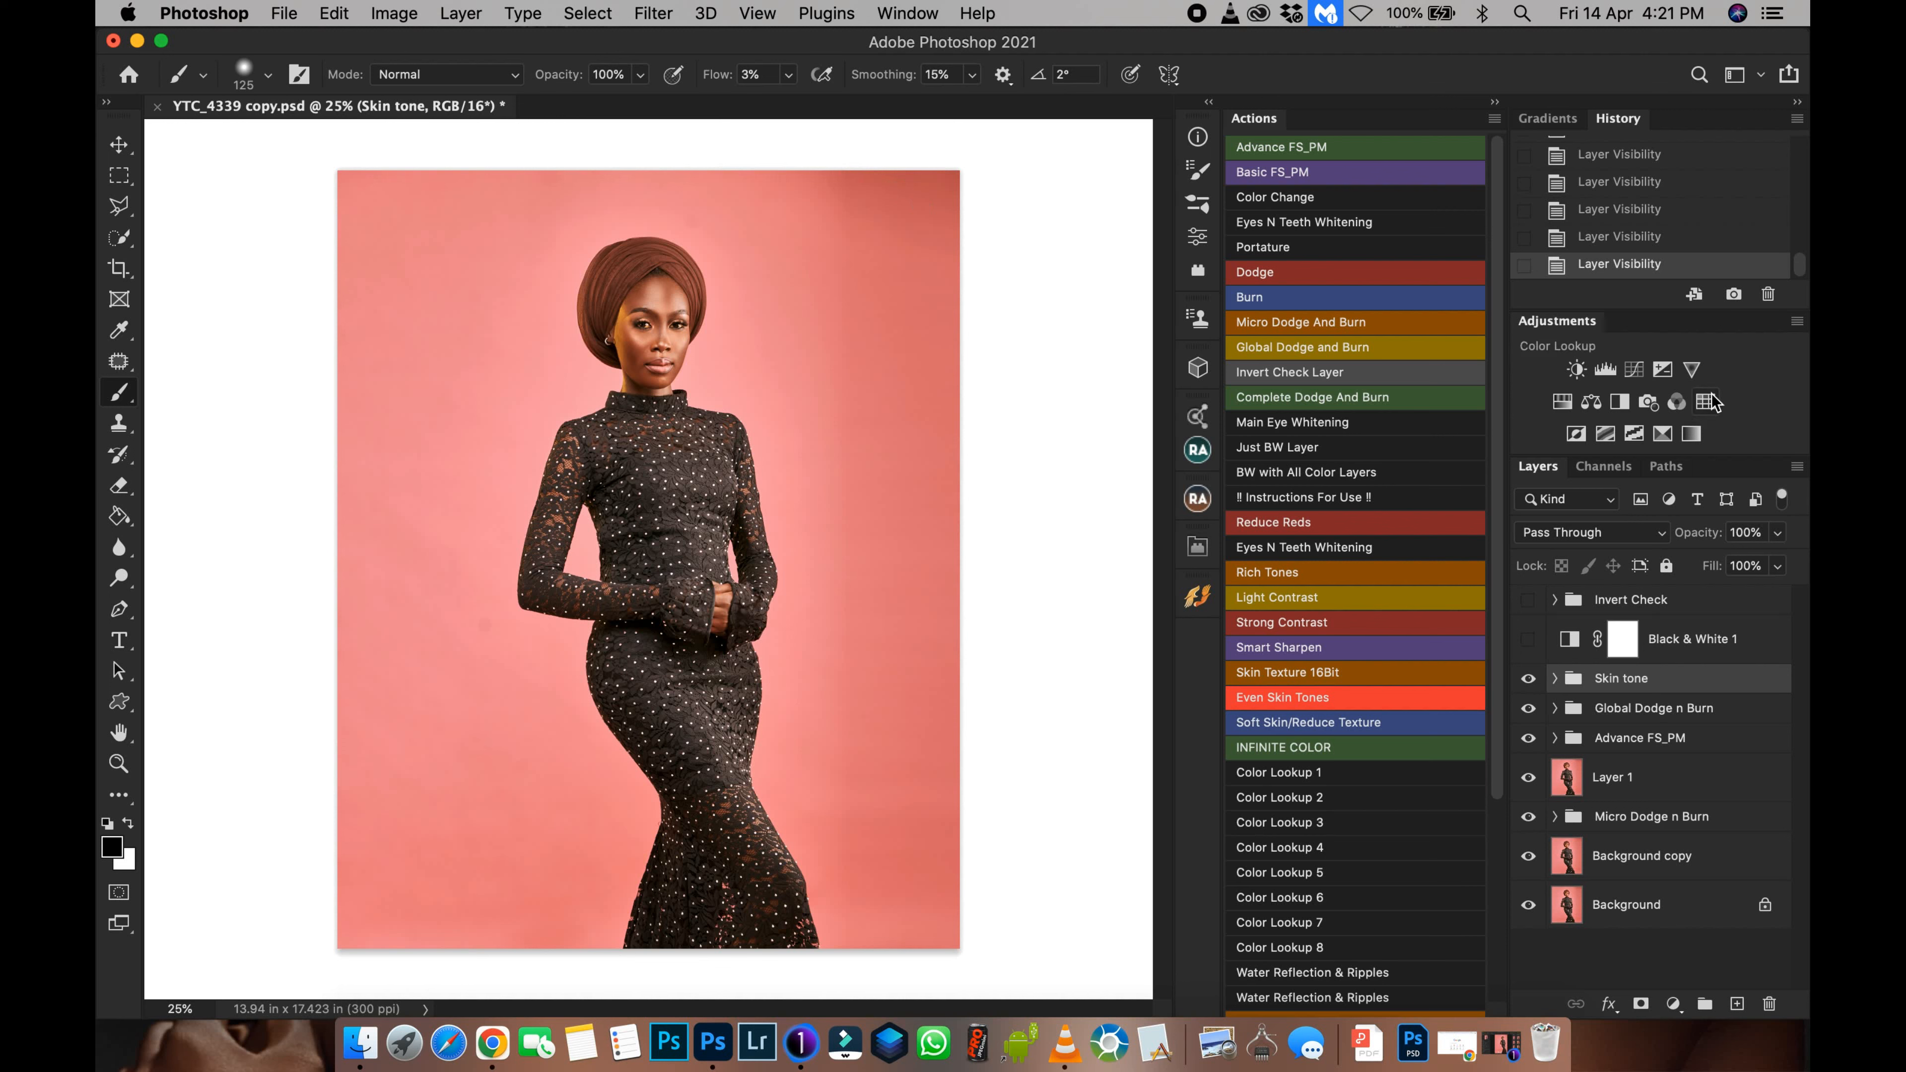
Step: Add a Color Lookup layer above the Skin tone group with YTC RichTones 1.3DL from the My Luts folder, and compare with and without it
left_click(1646, 403)
left_click(1073, 192)
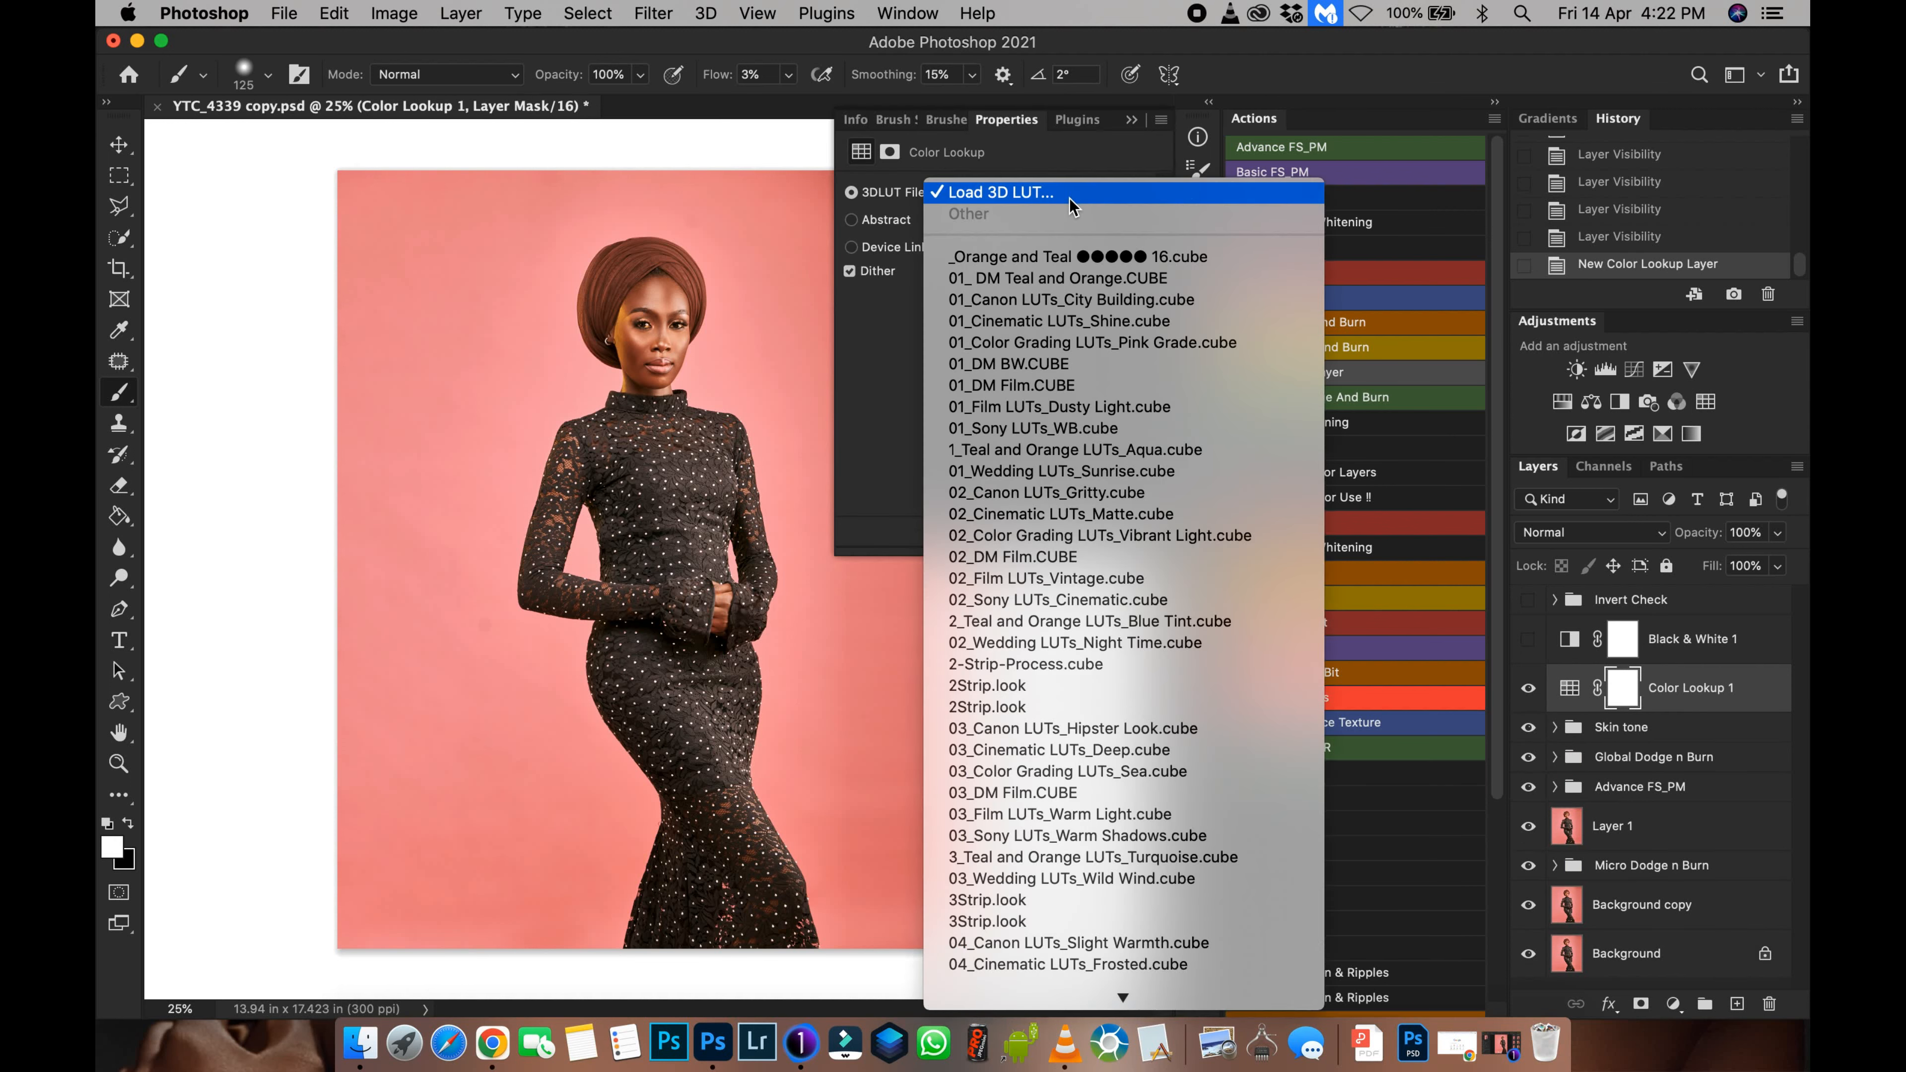
left_click(1129, 195)
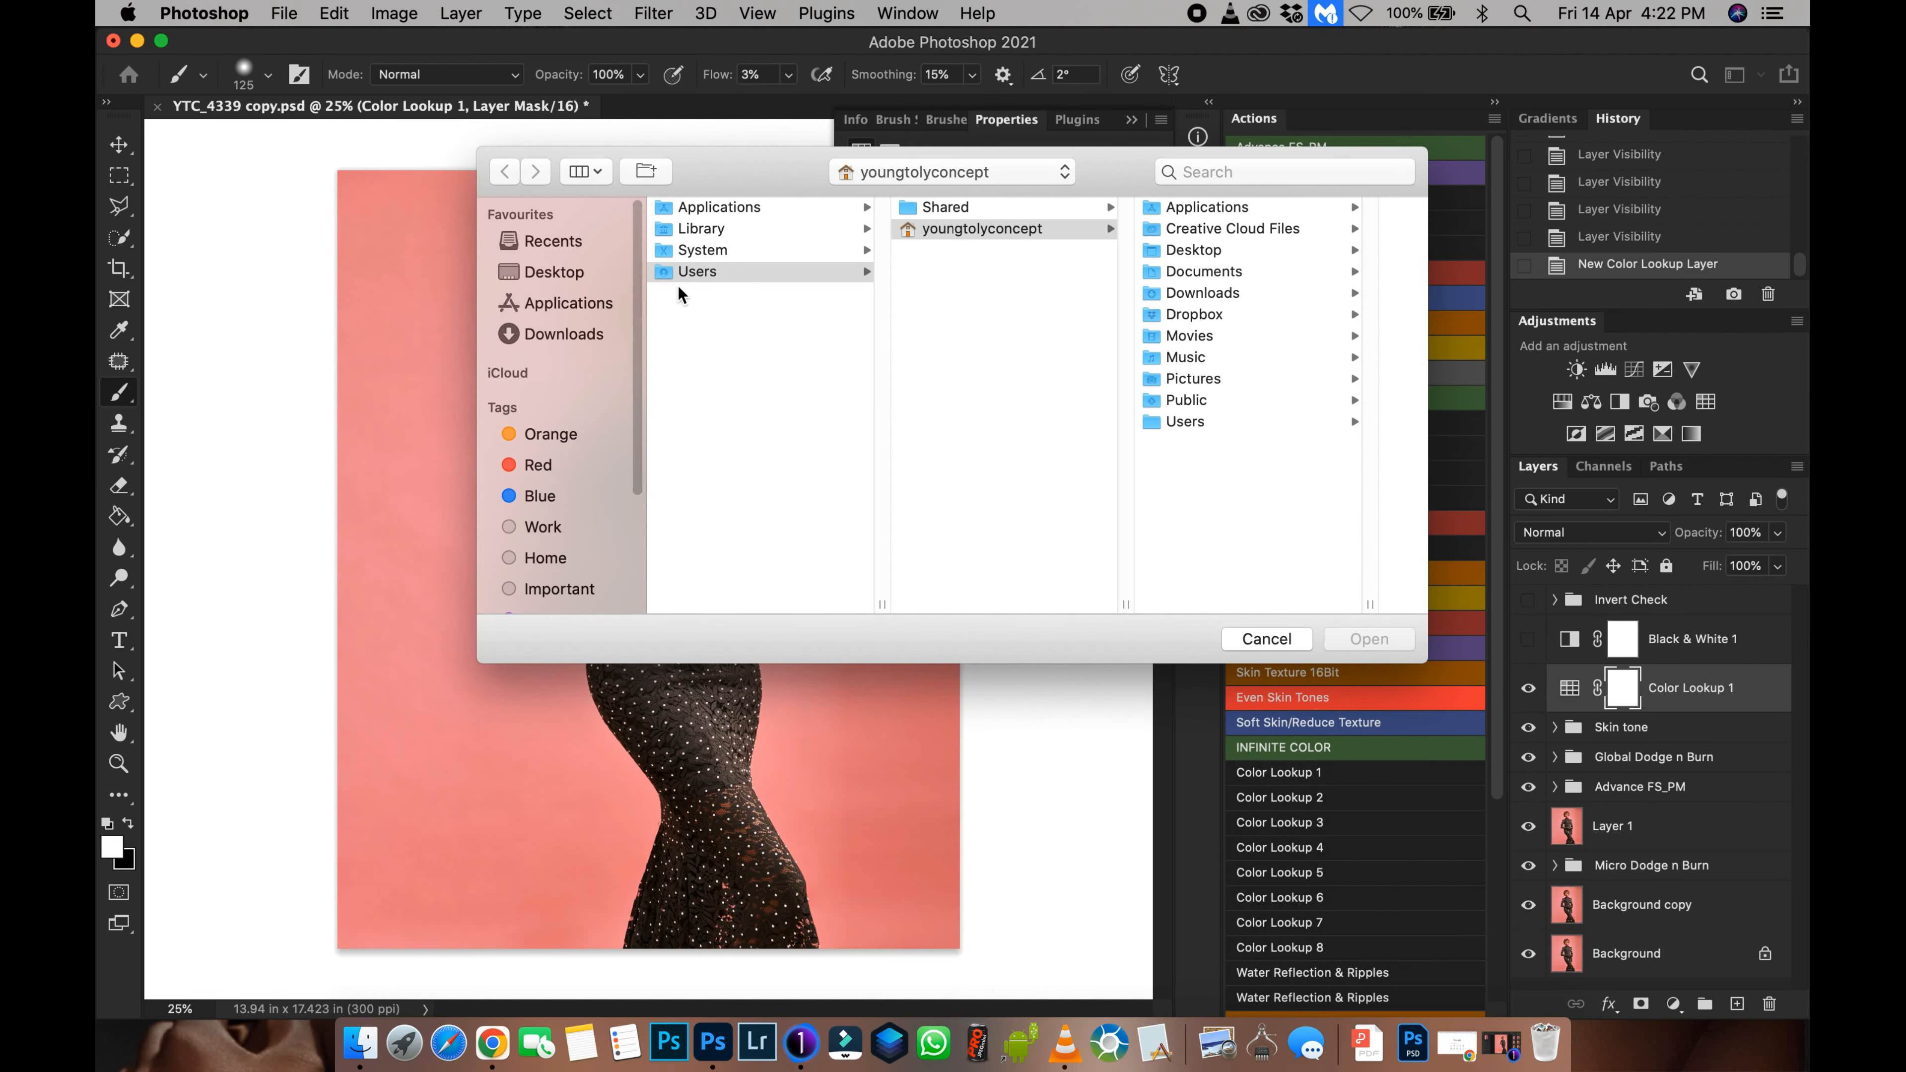
left_click(578, 274)
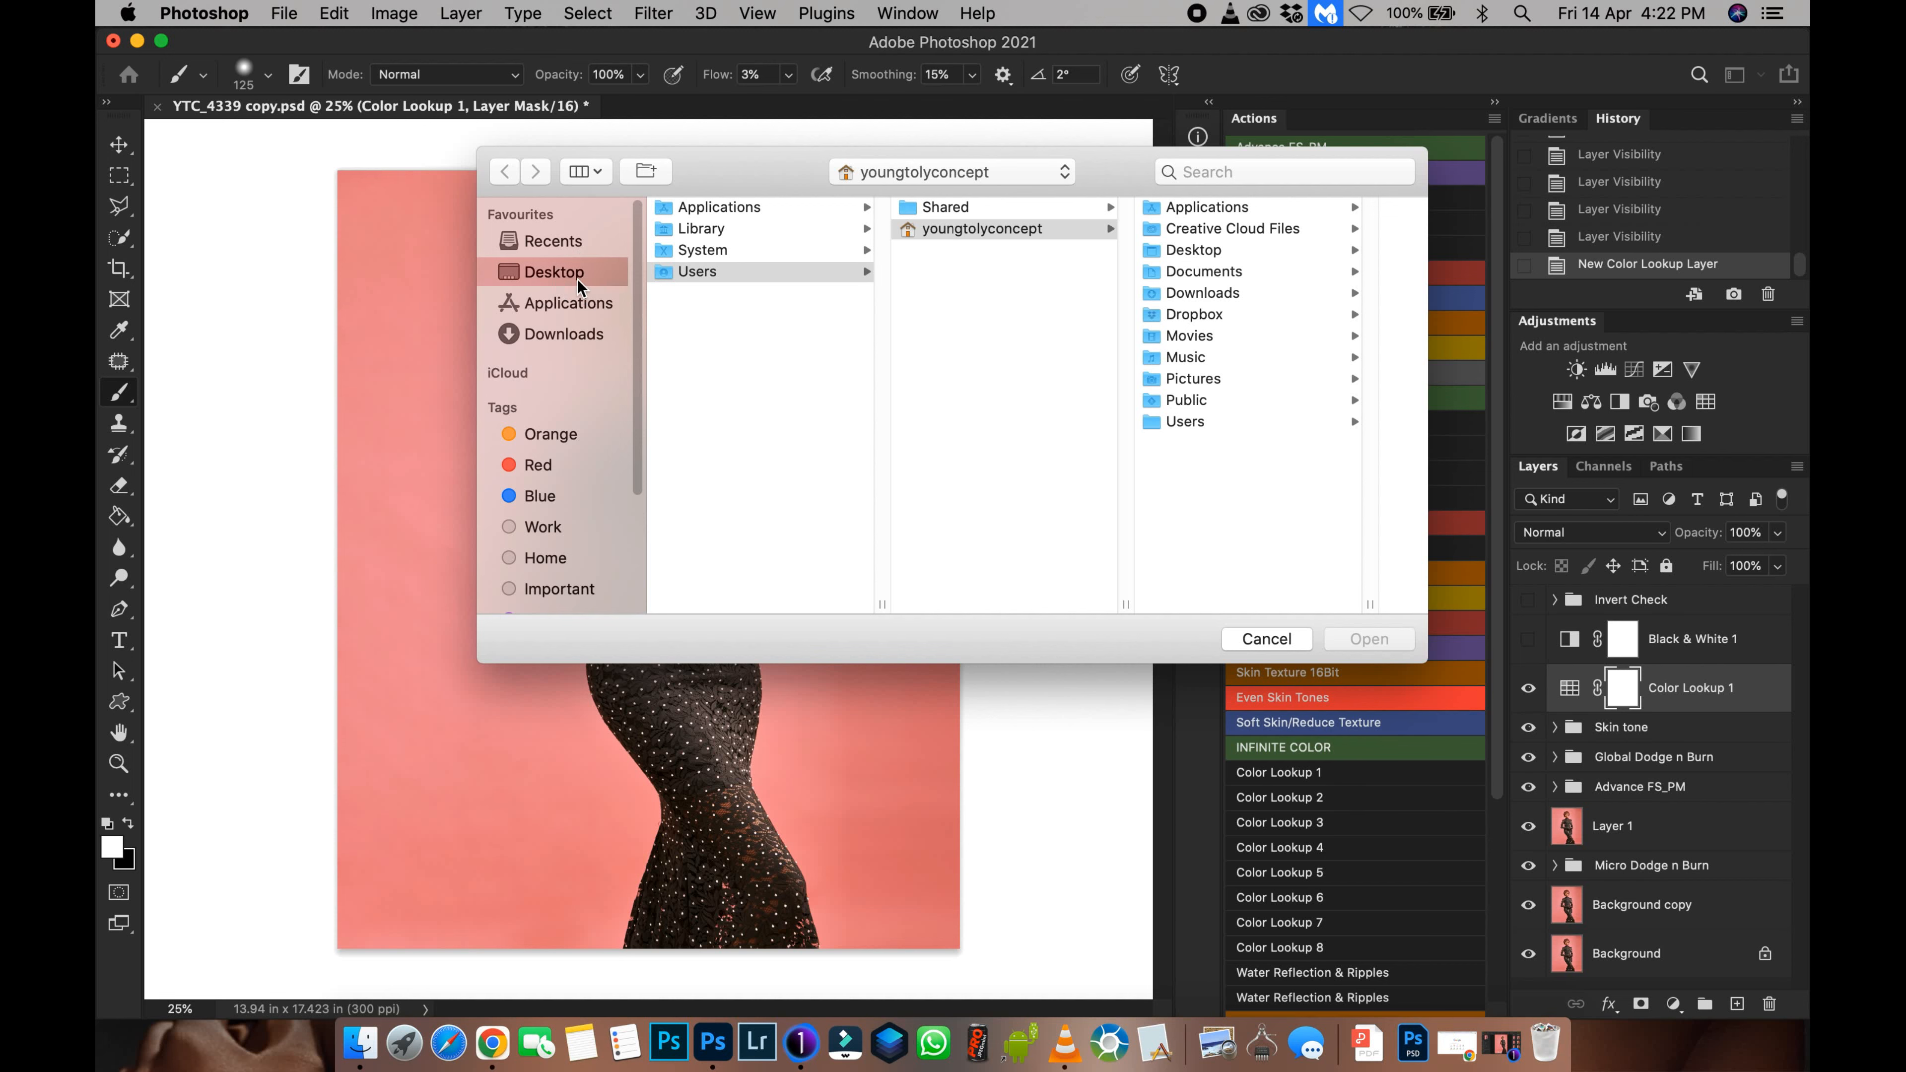
left_click_drag(884, 300, 883, 365)
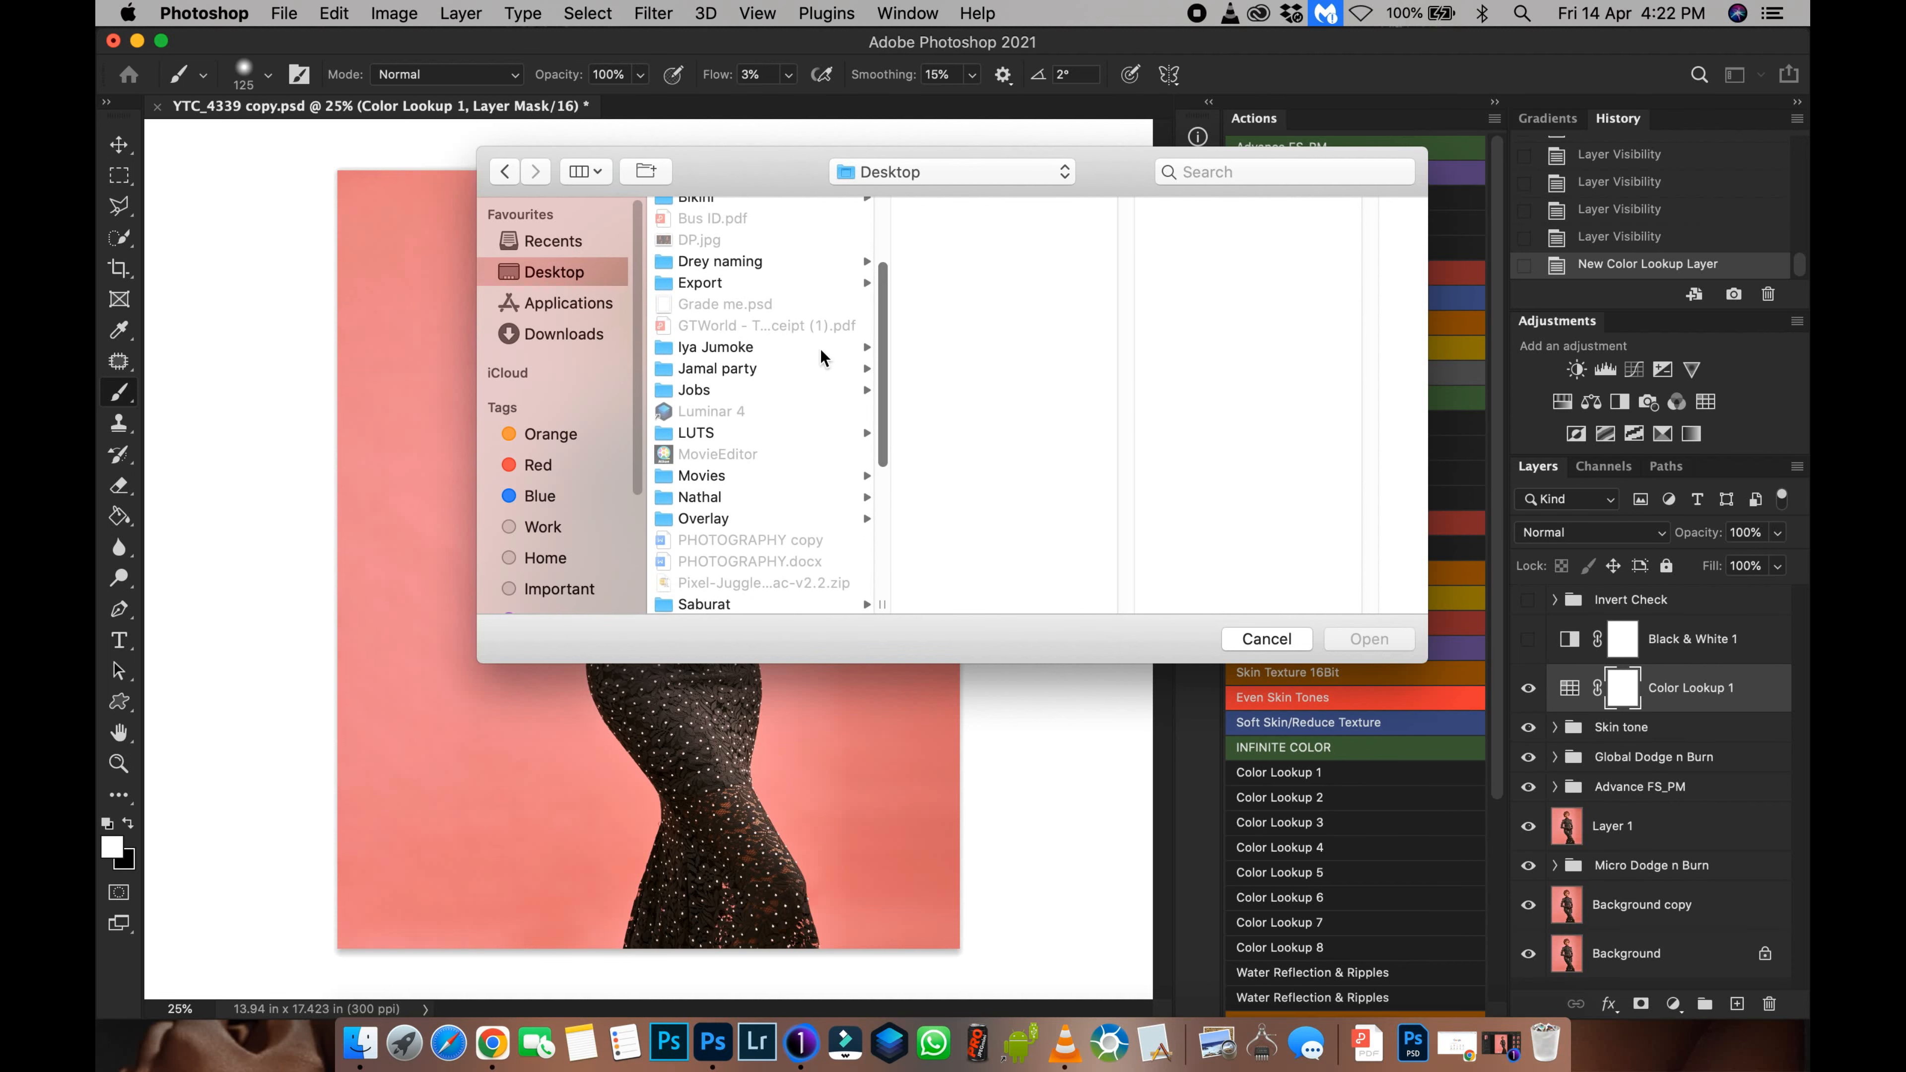
left_click(773, 390)
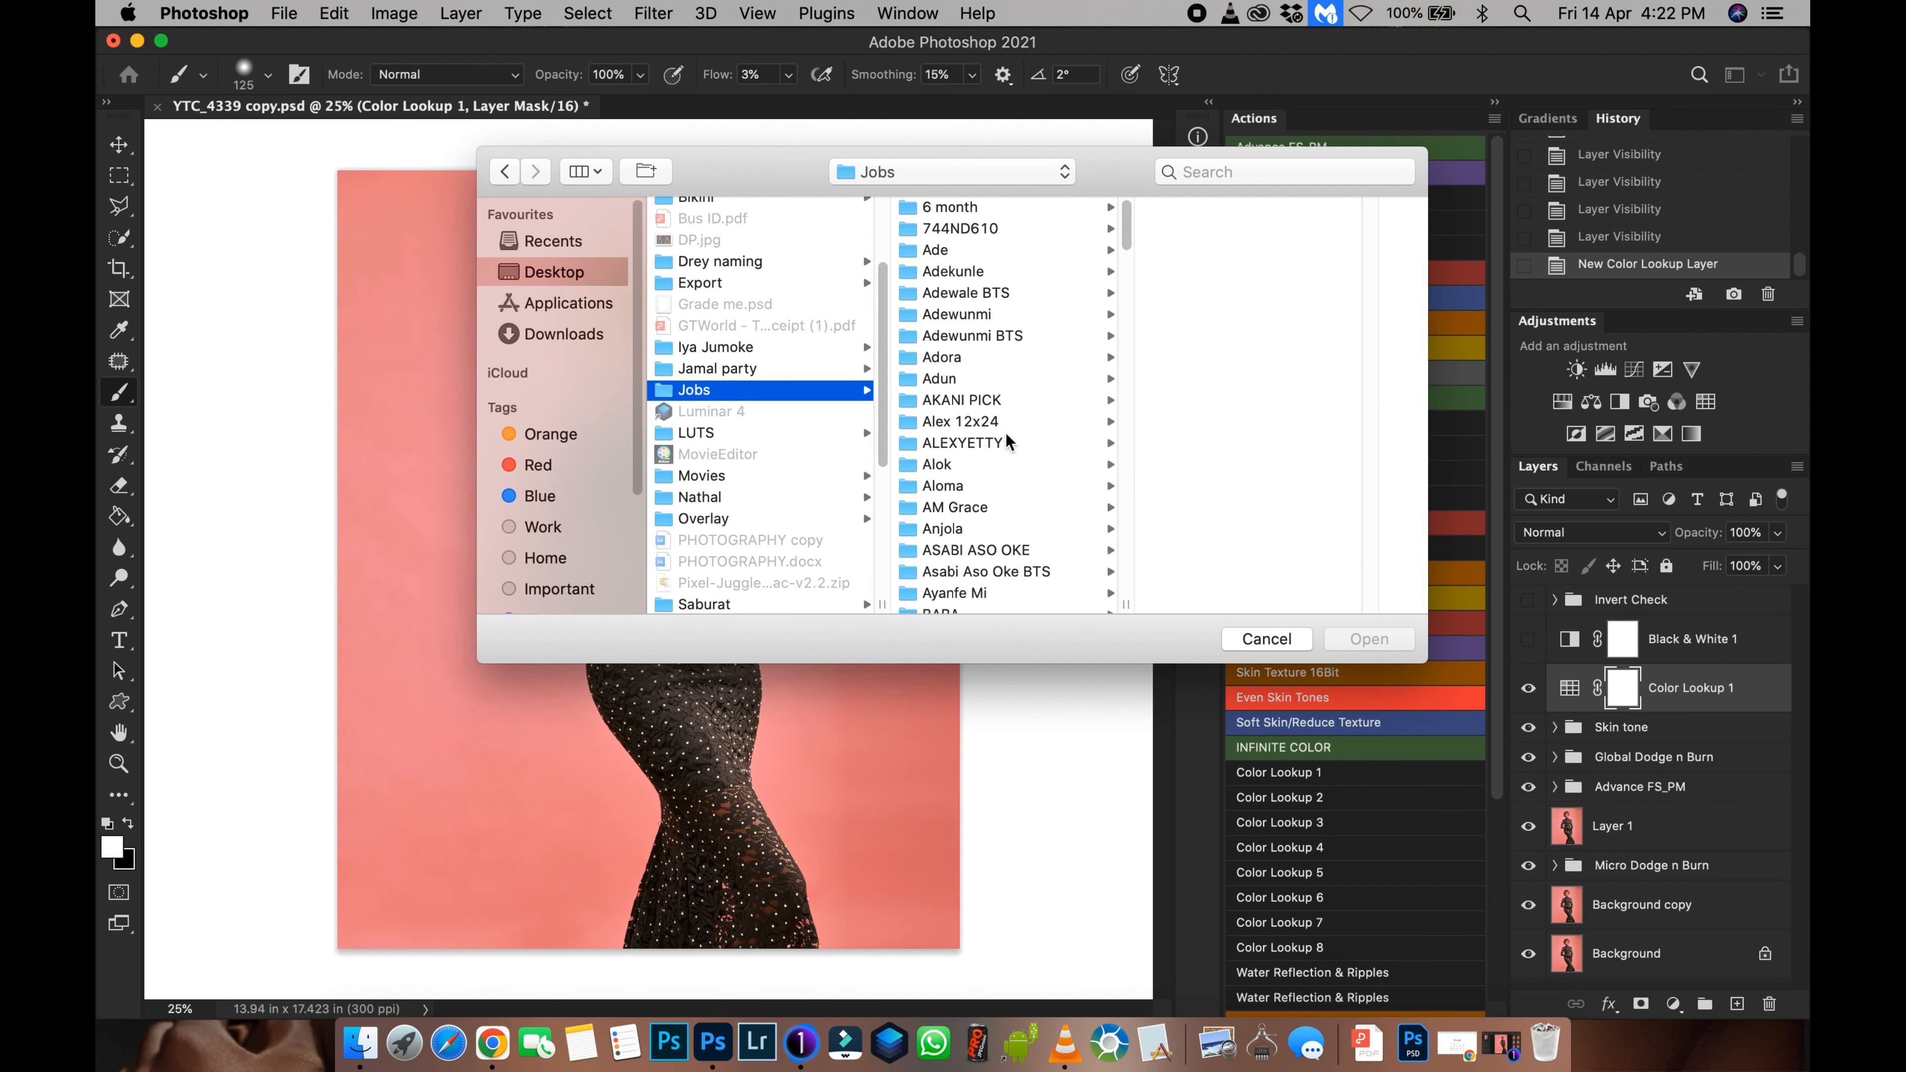
key("k")
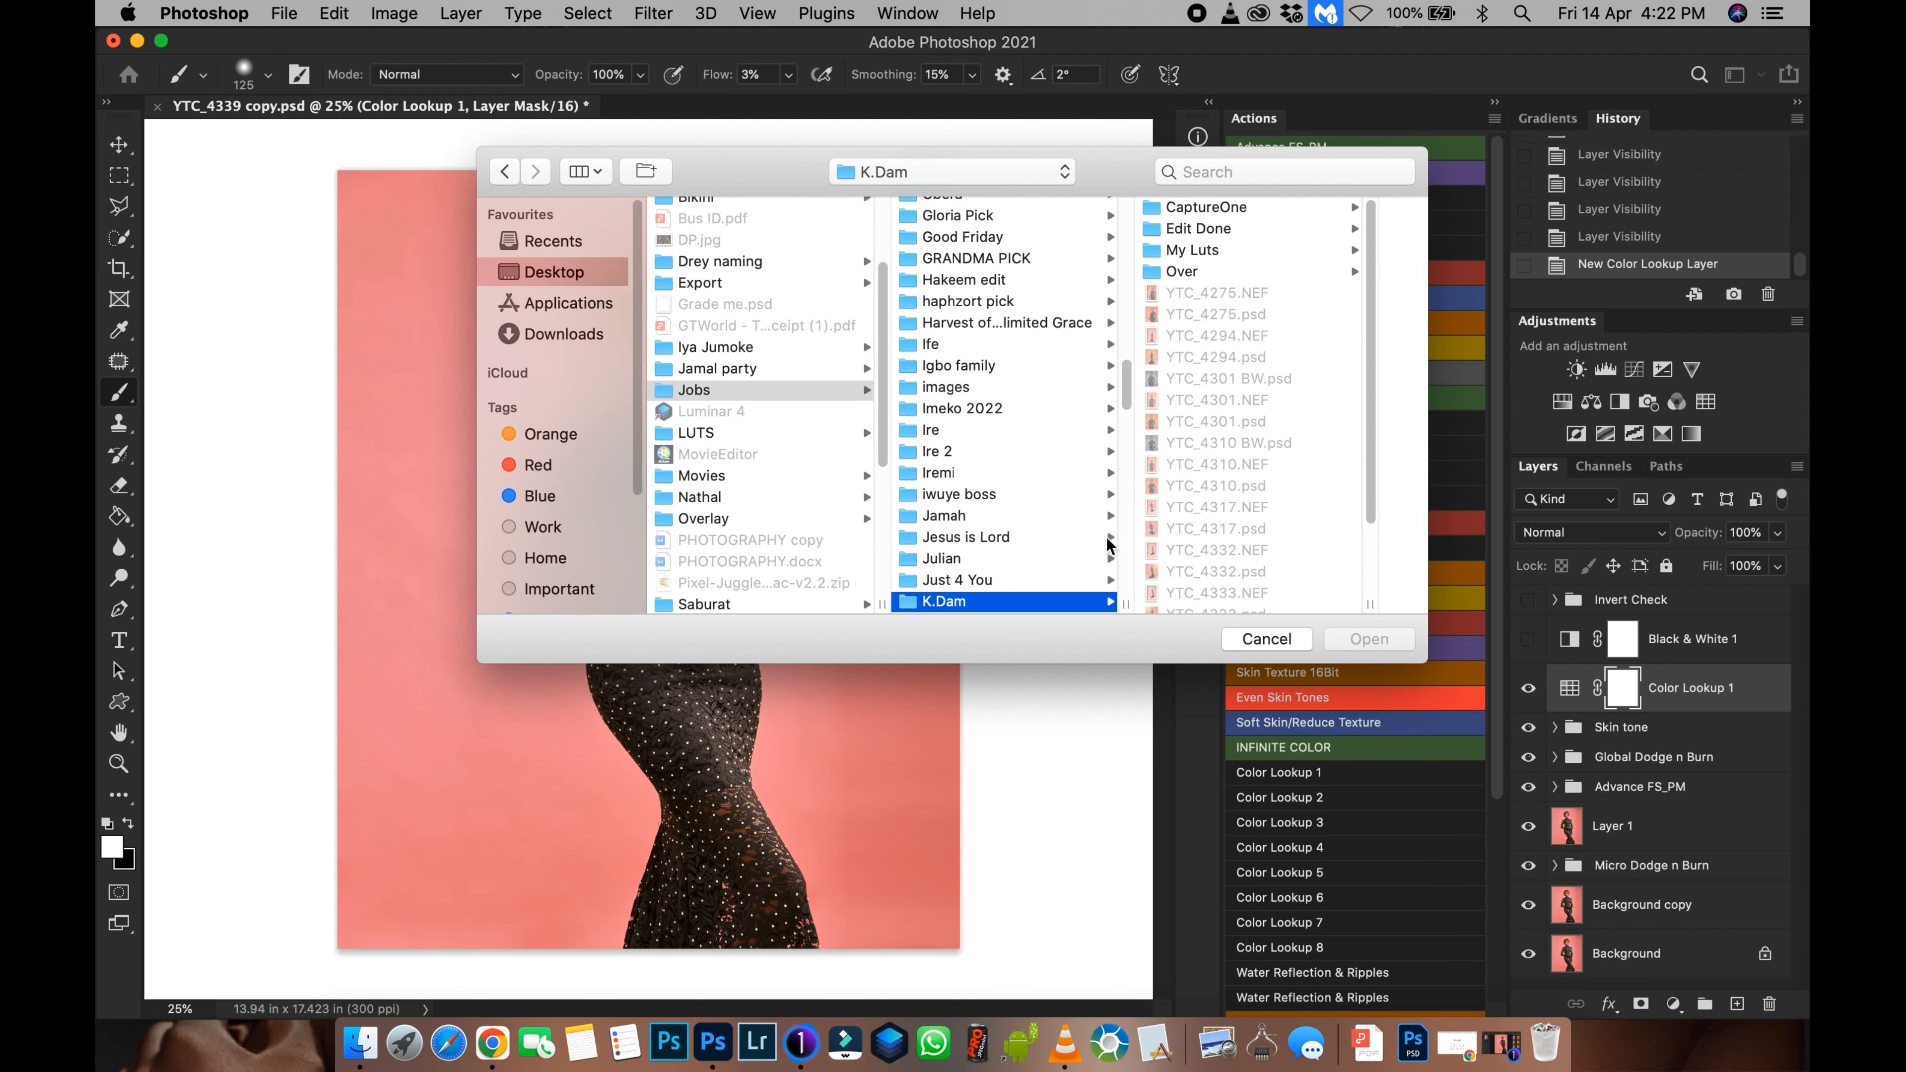
left_click(1205, 250)
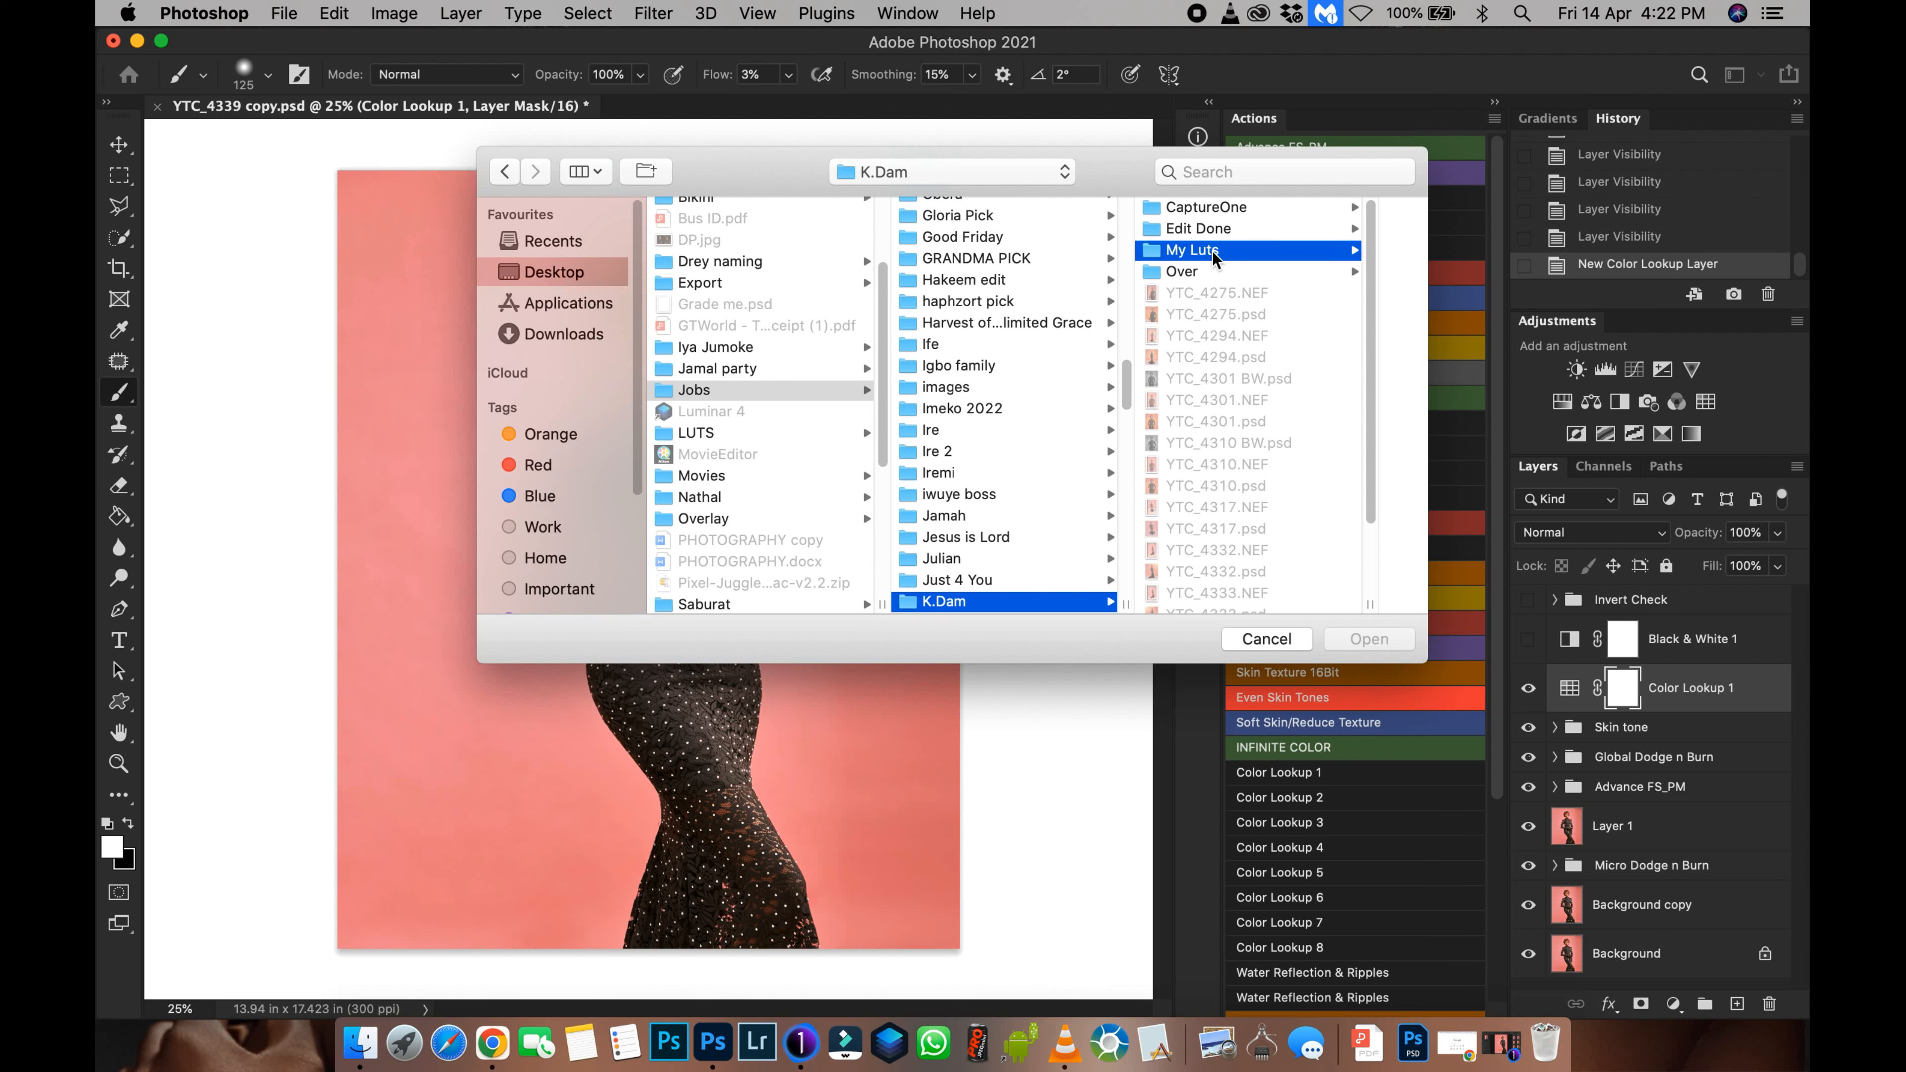
left_click(1213, 252)
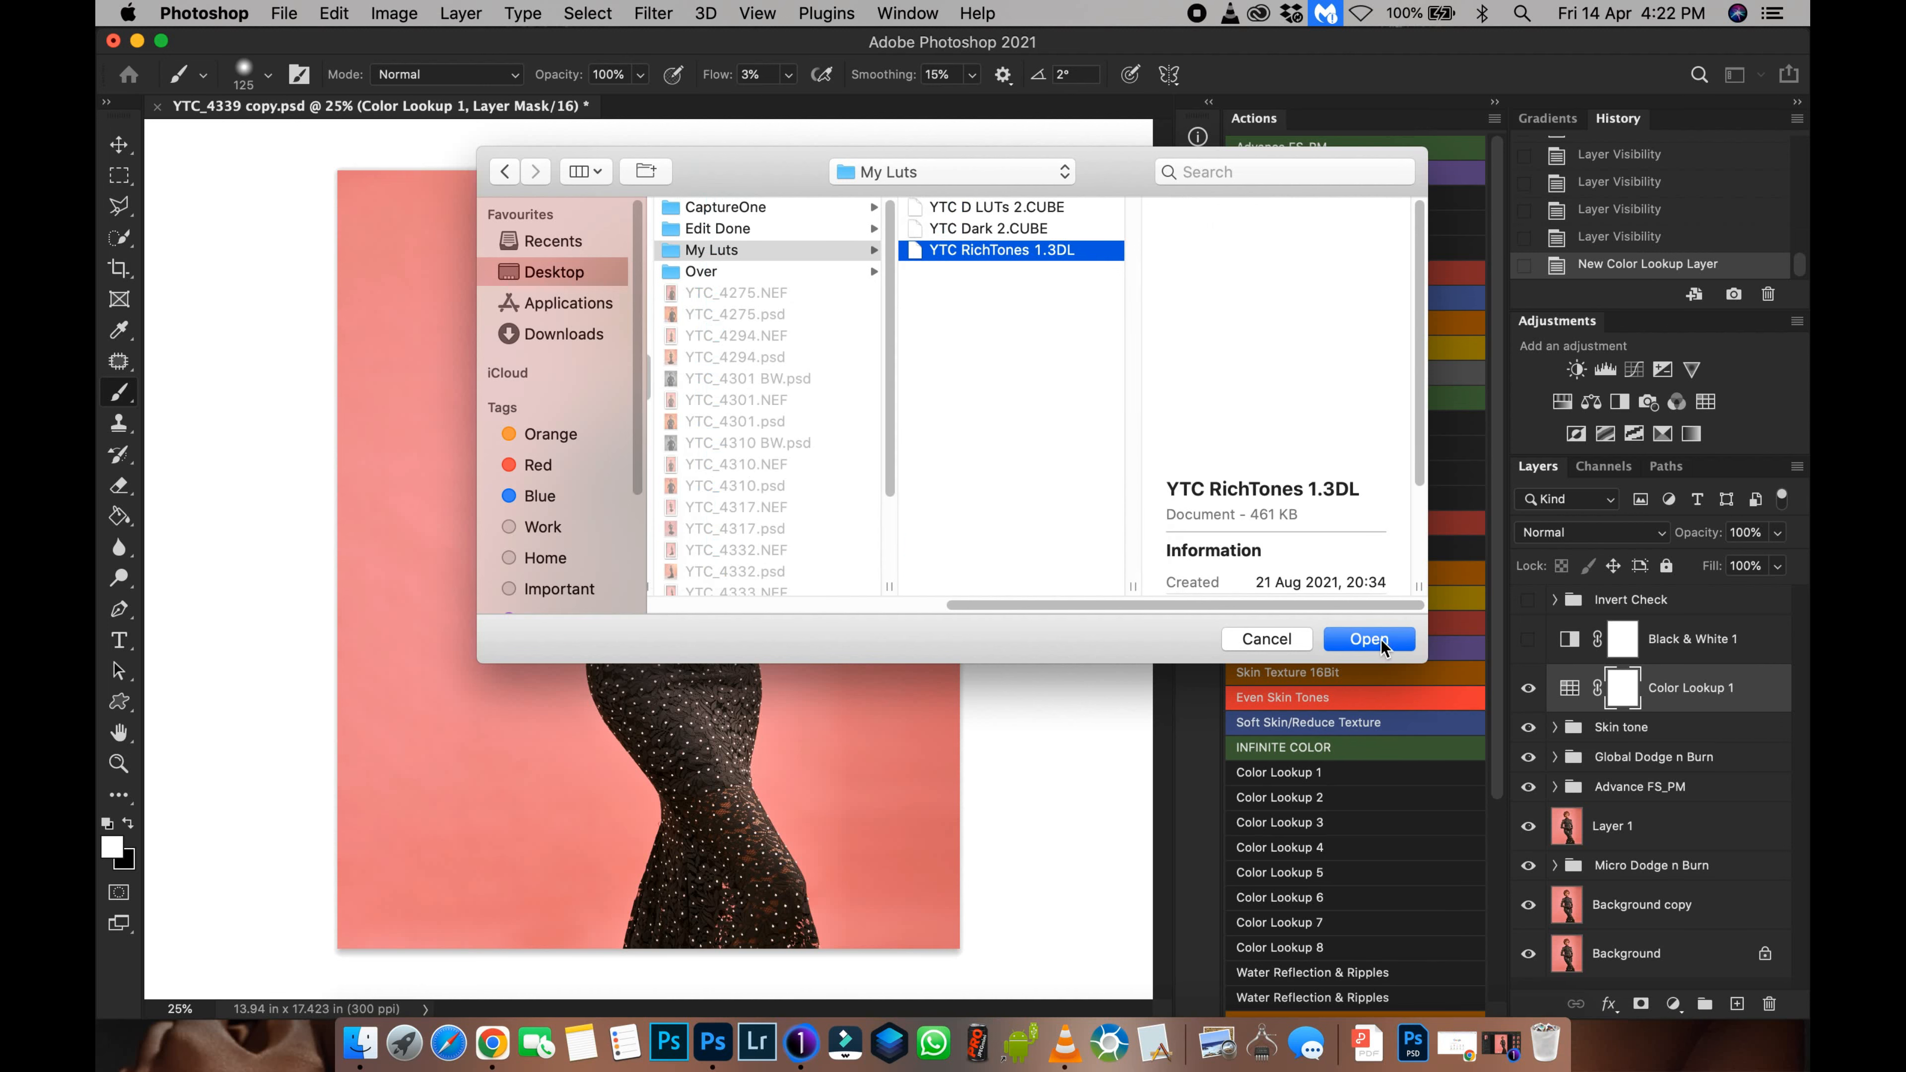
left_click(1384, 635)
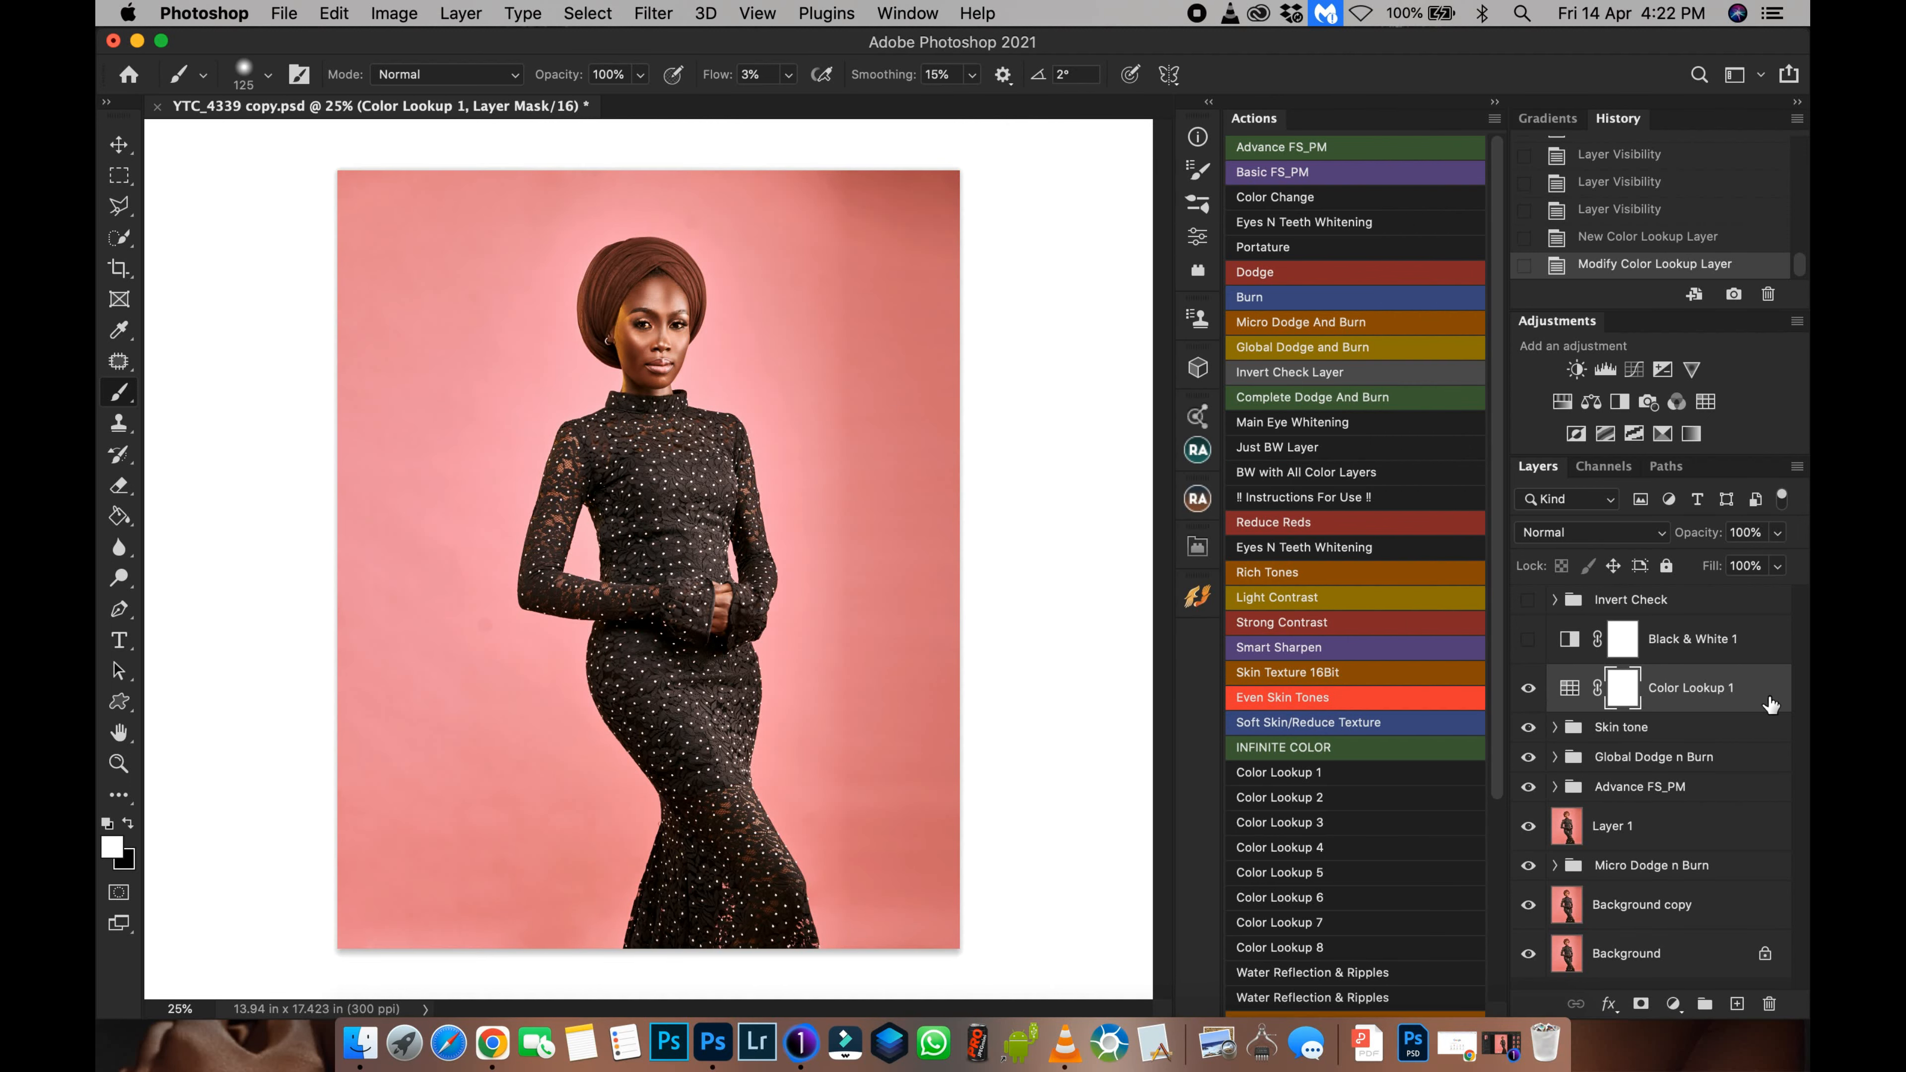
left_click(1528, 687)
left_click(1530, 688)
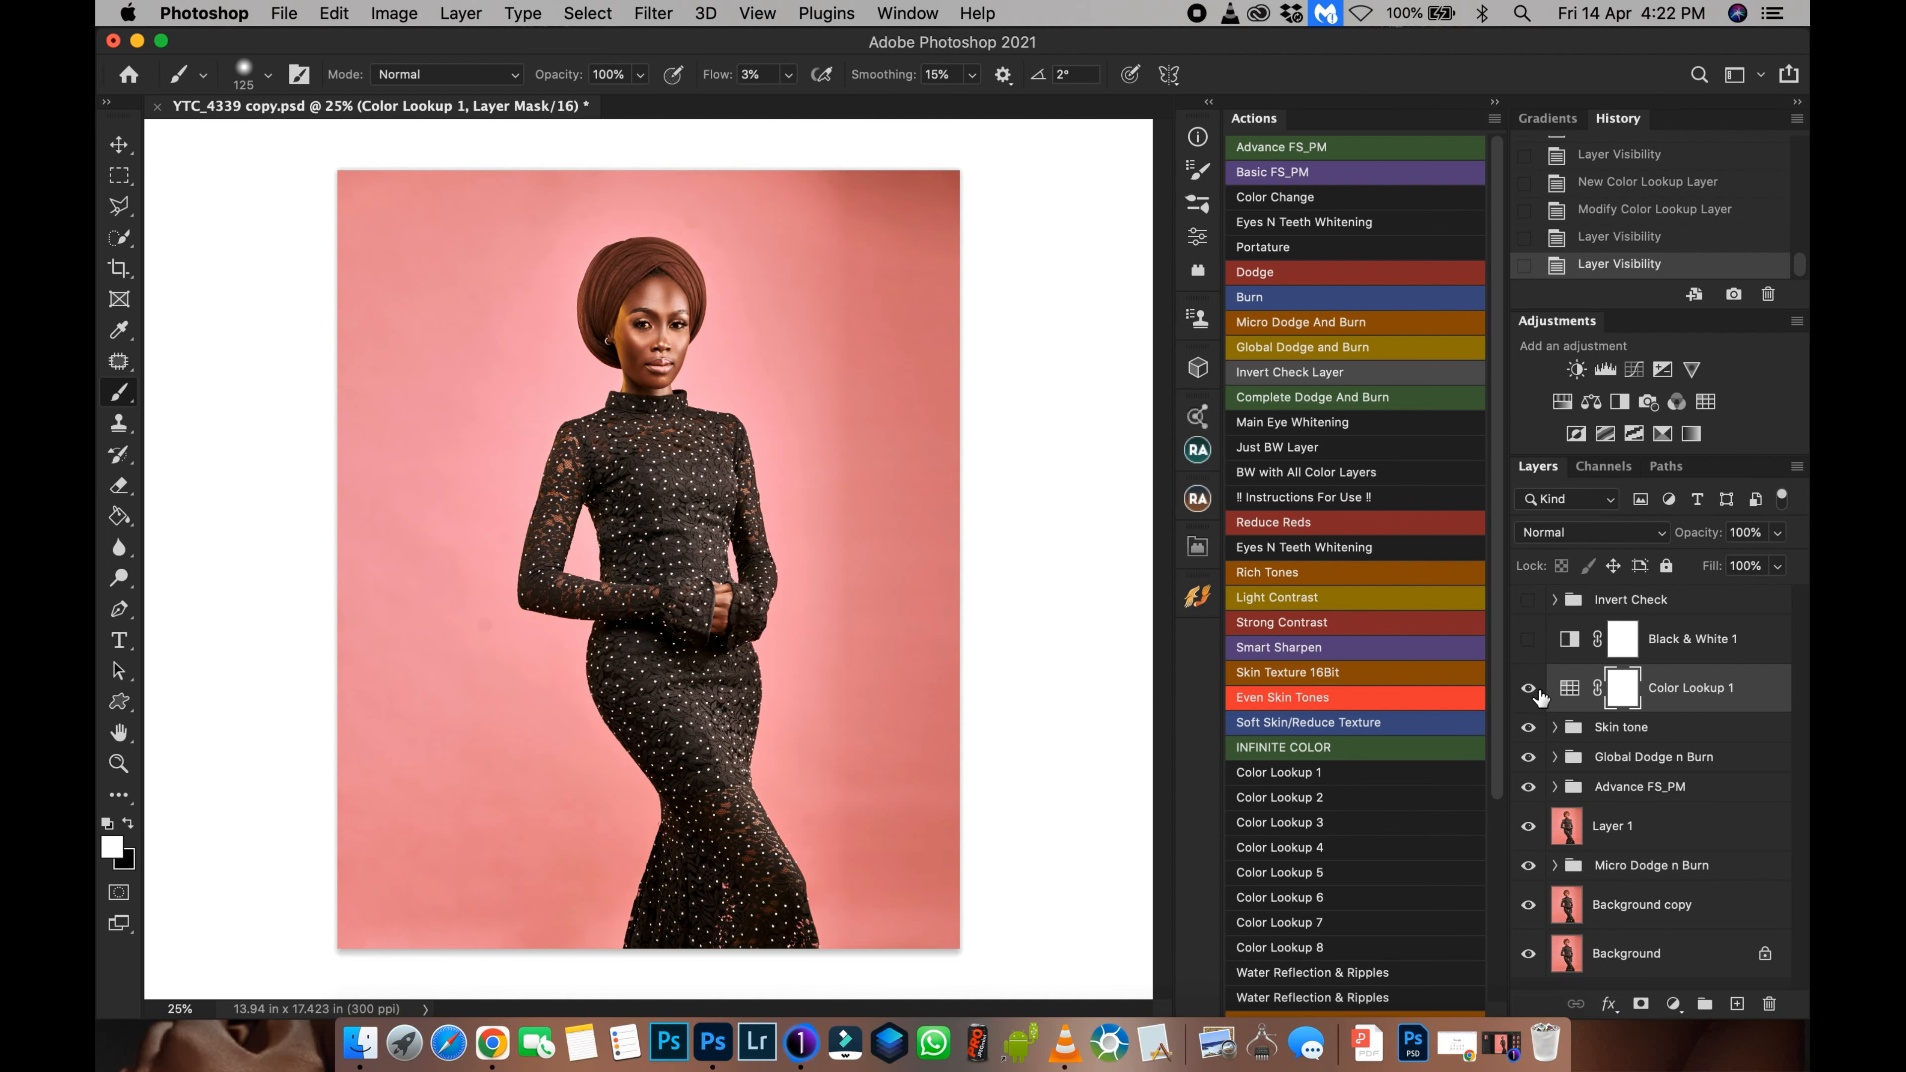
Step: Add a second Color Lookup layer above the first and load the YTC Dark 2.CUBE LUT into it
left_click(1705, 403)
left_click(1042, 188)
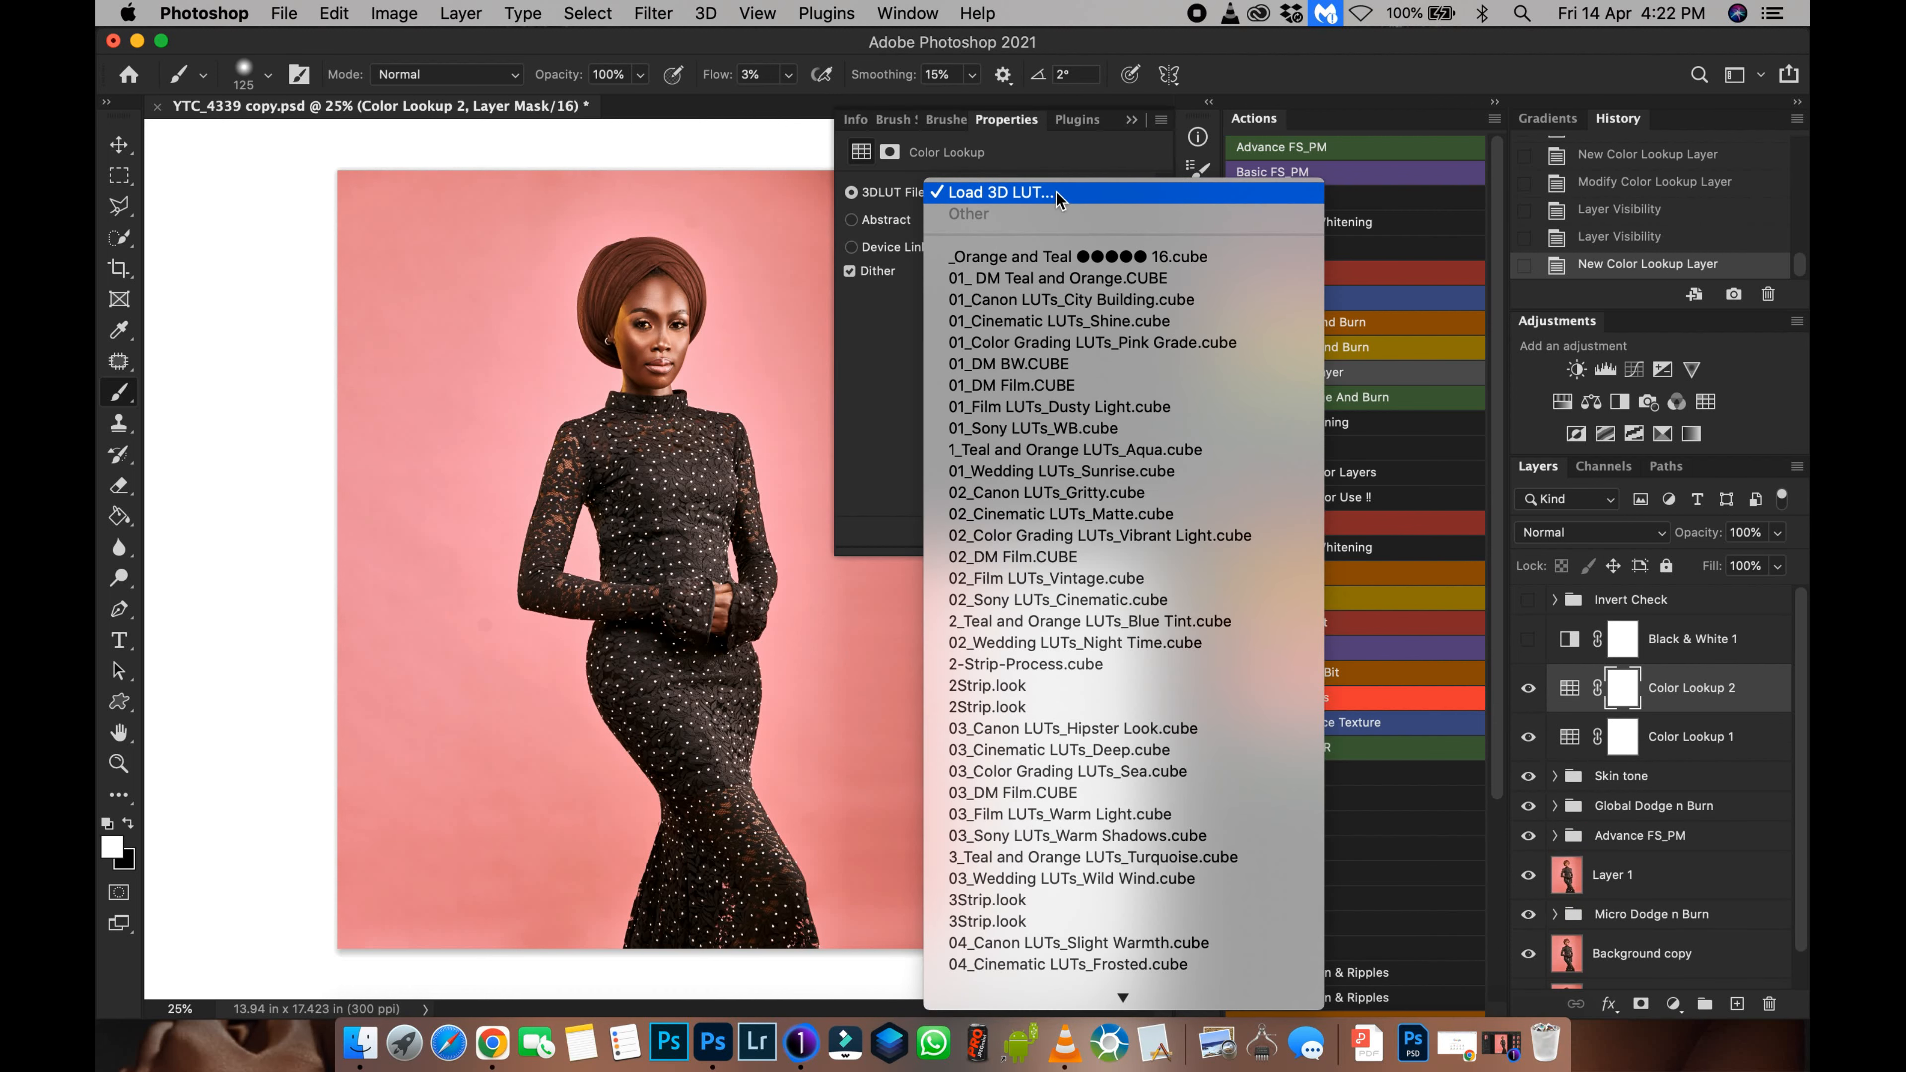
left_click(1058, 194)
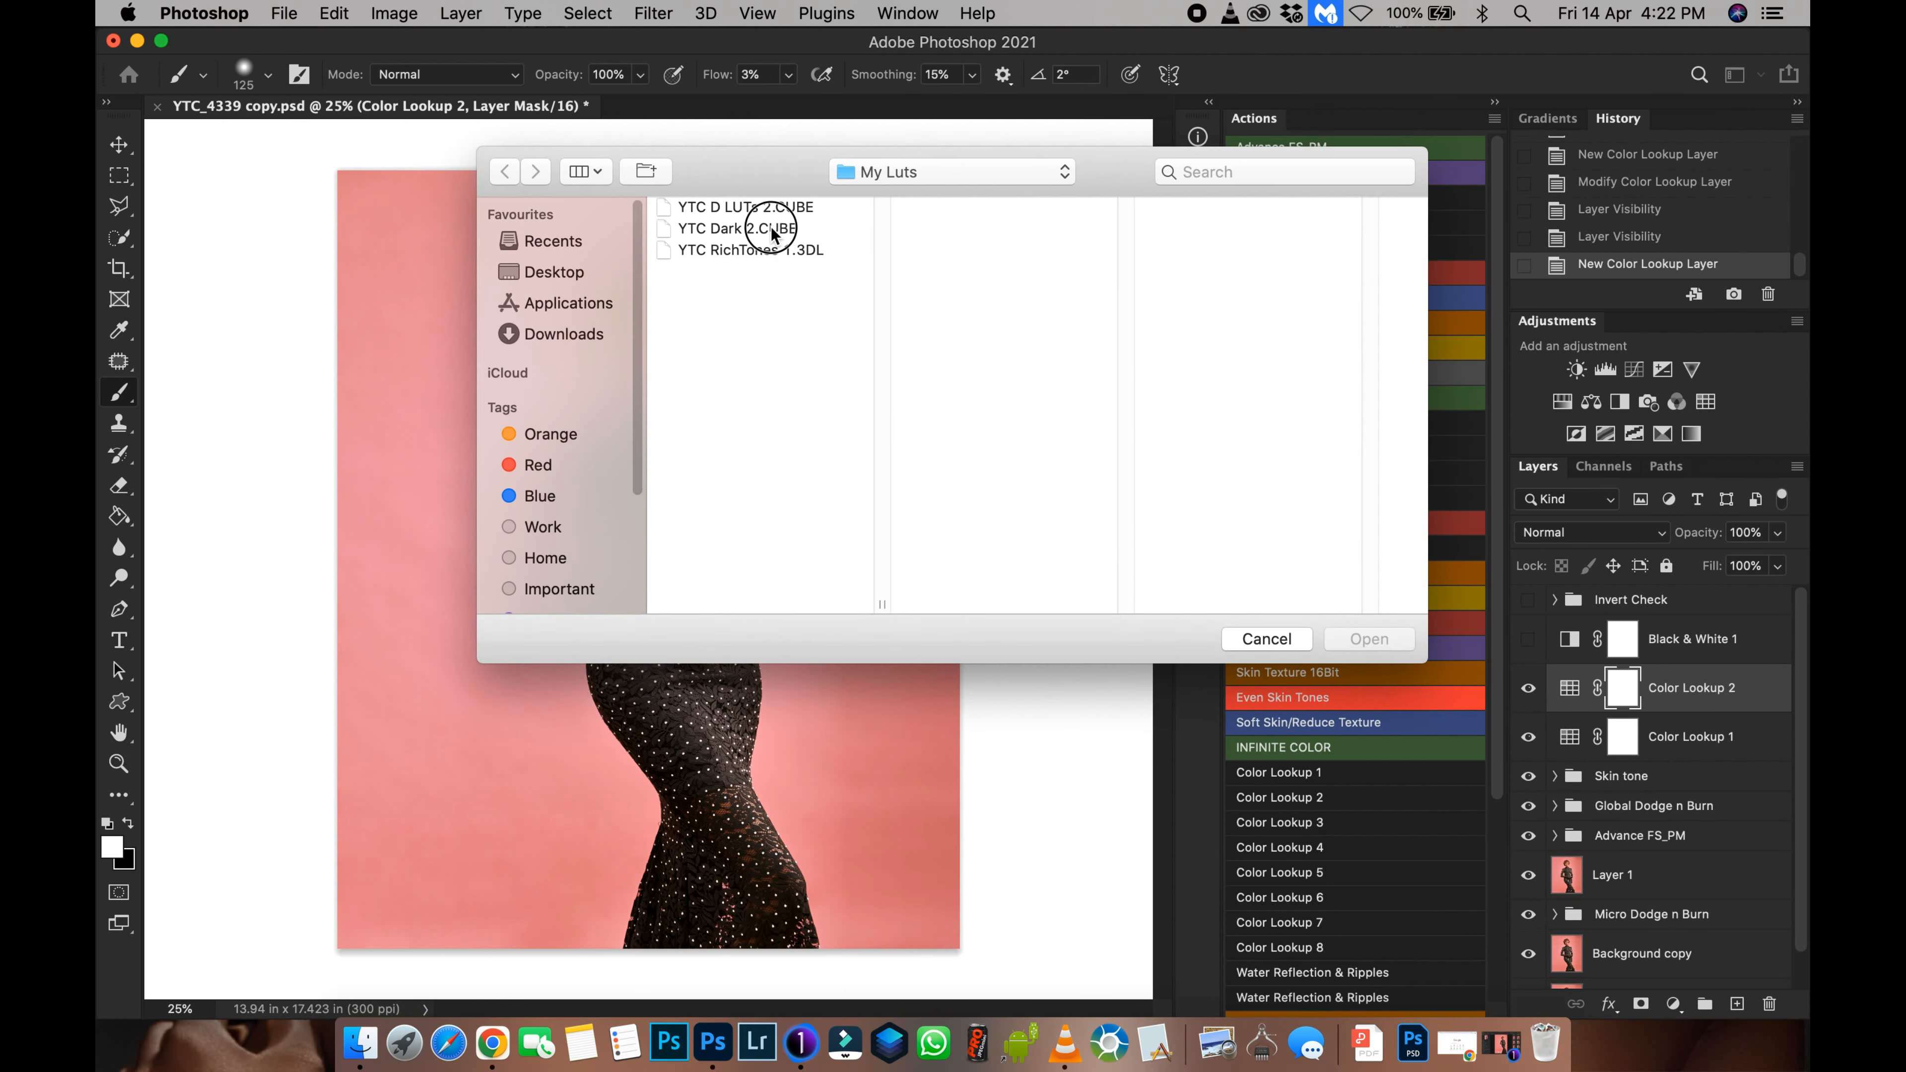
left_click(780, 229)
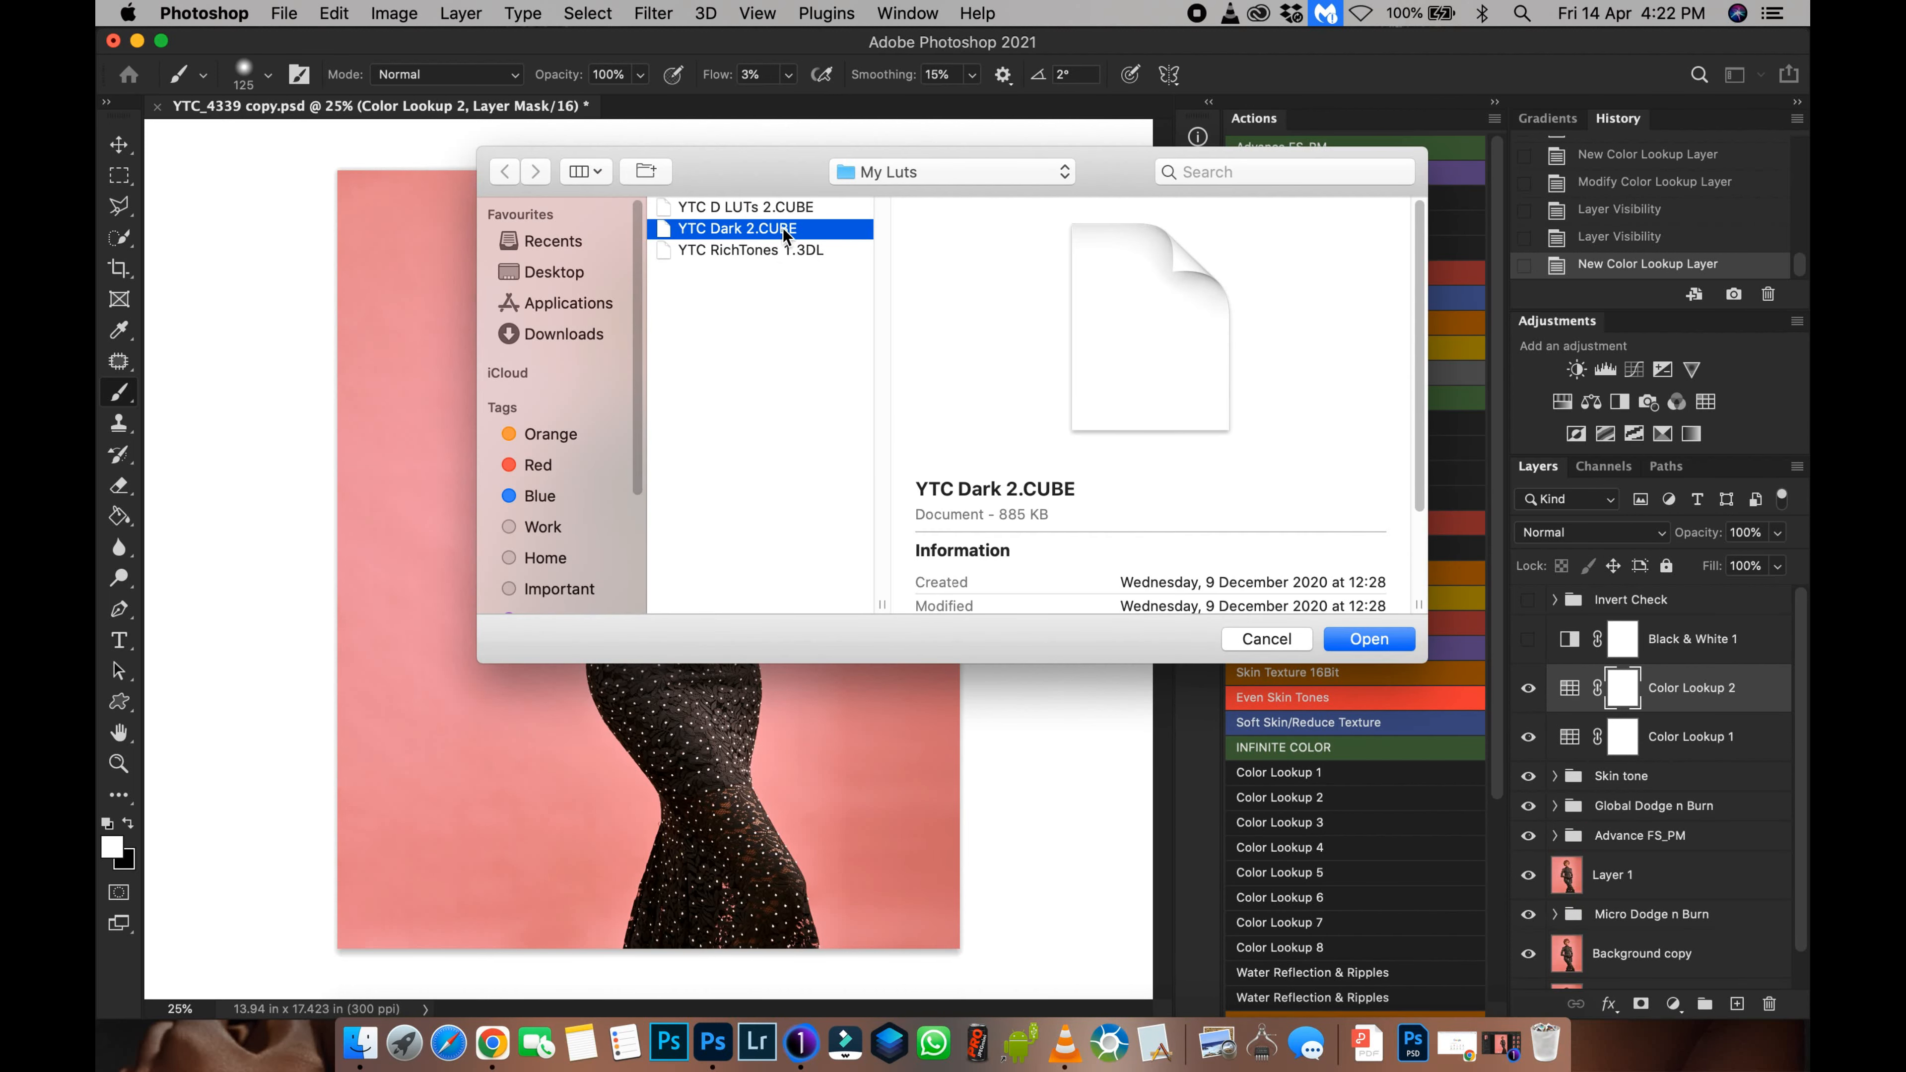
left_click(1369, 639)
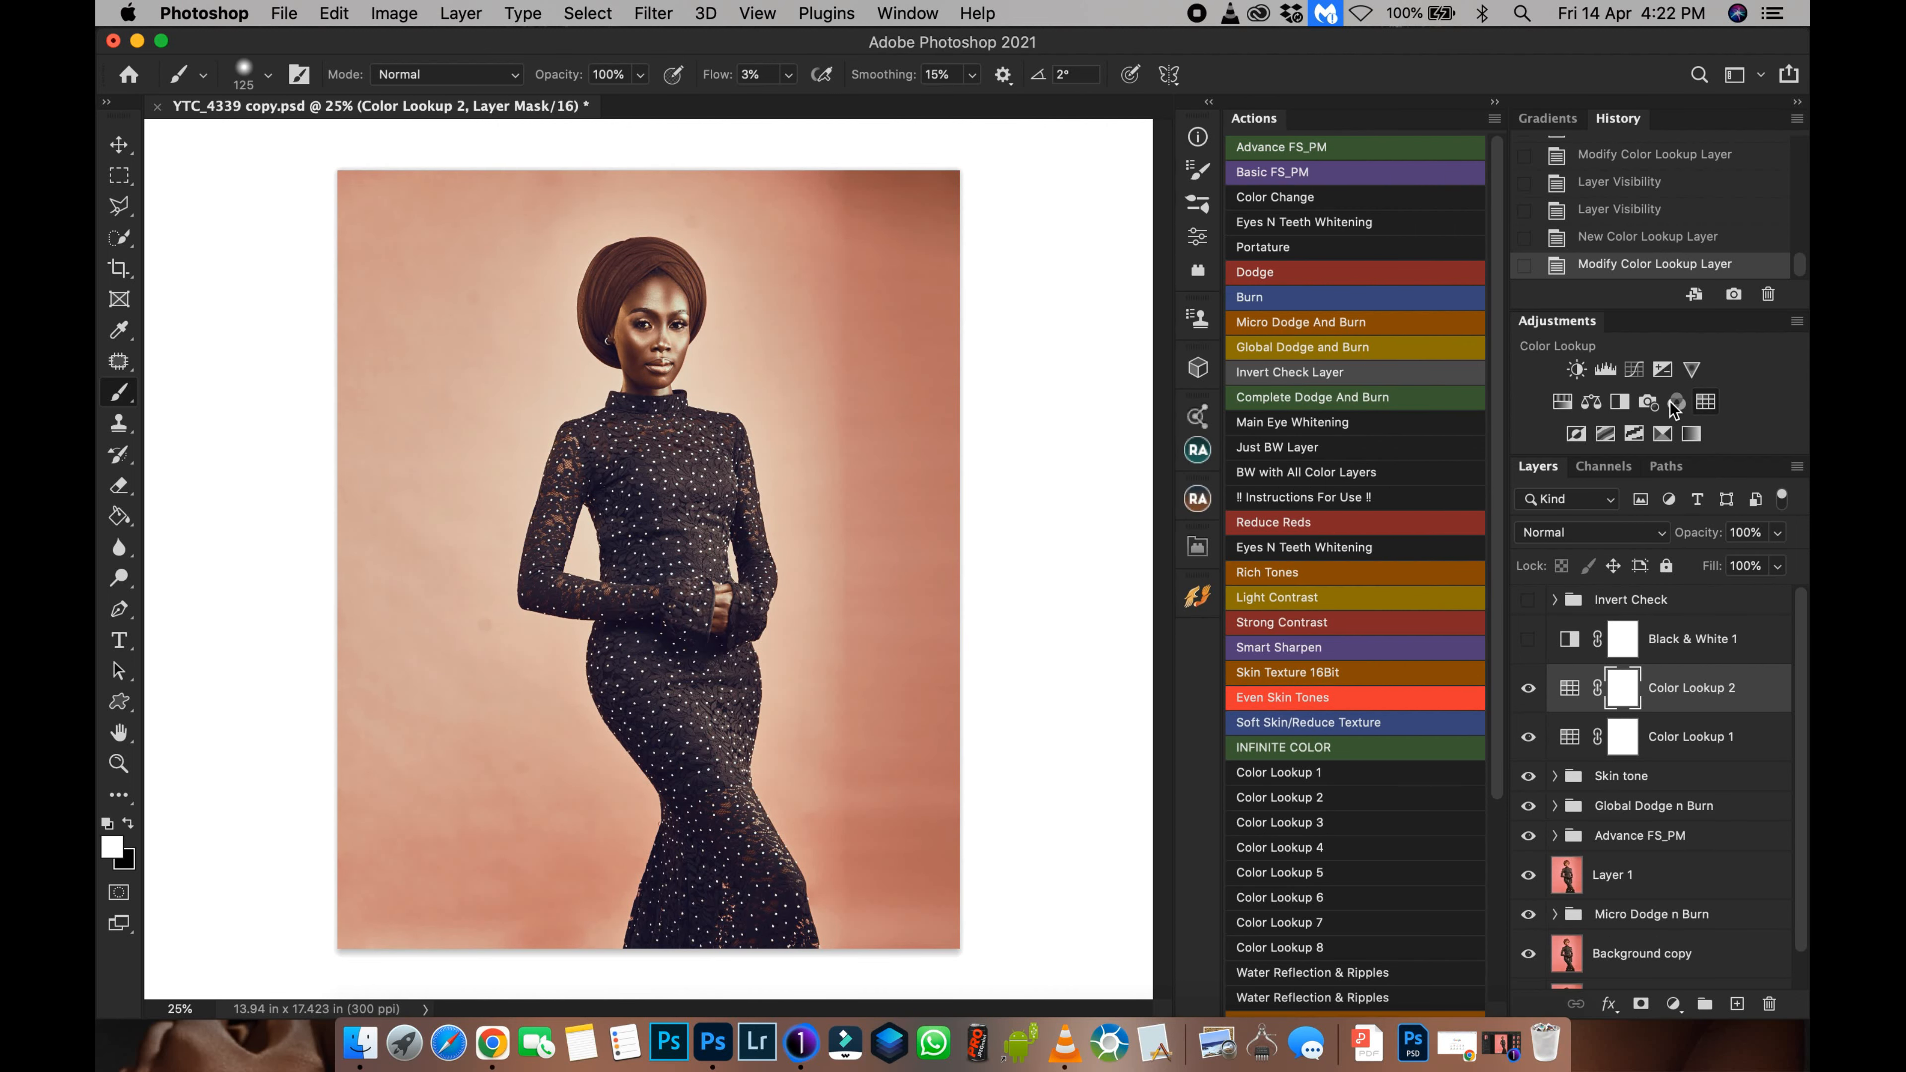
Step: Add a third Color Lookup layer above Color Lookup 2 and load a custom 3D LUT into it
left_click(1705, 402)
left_click(1063, 194)
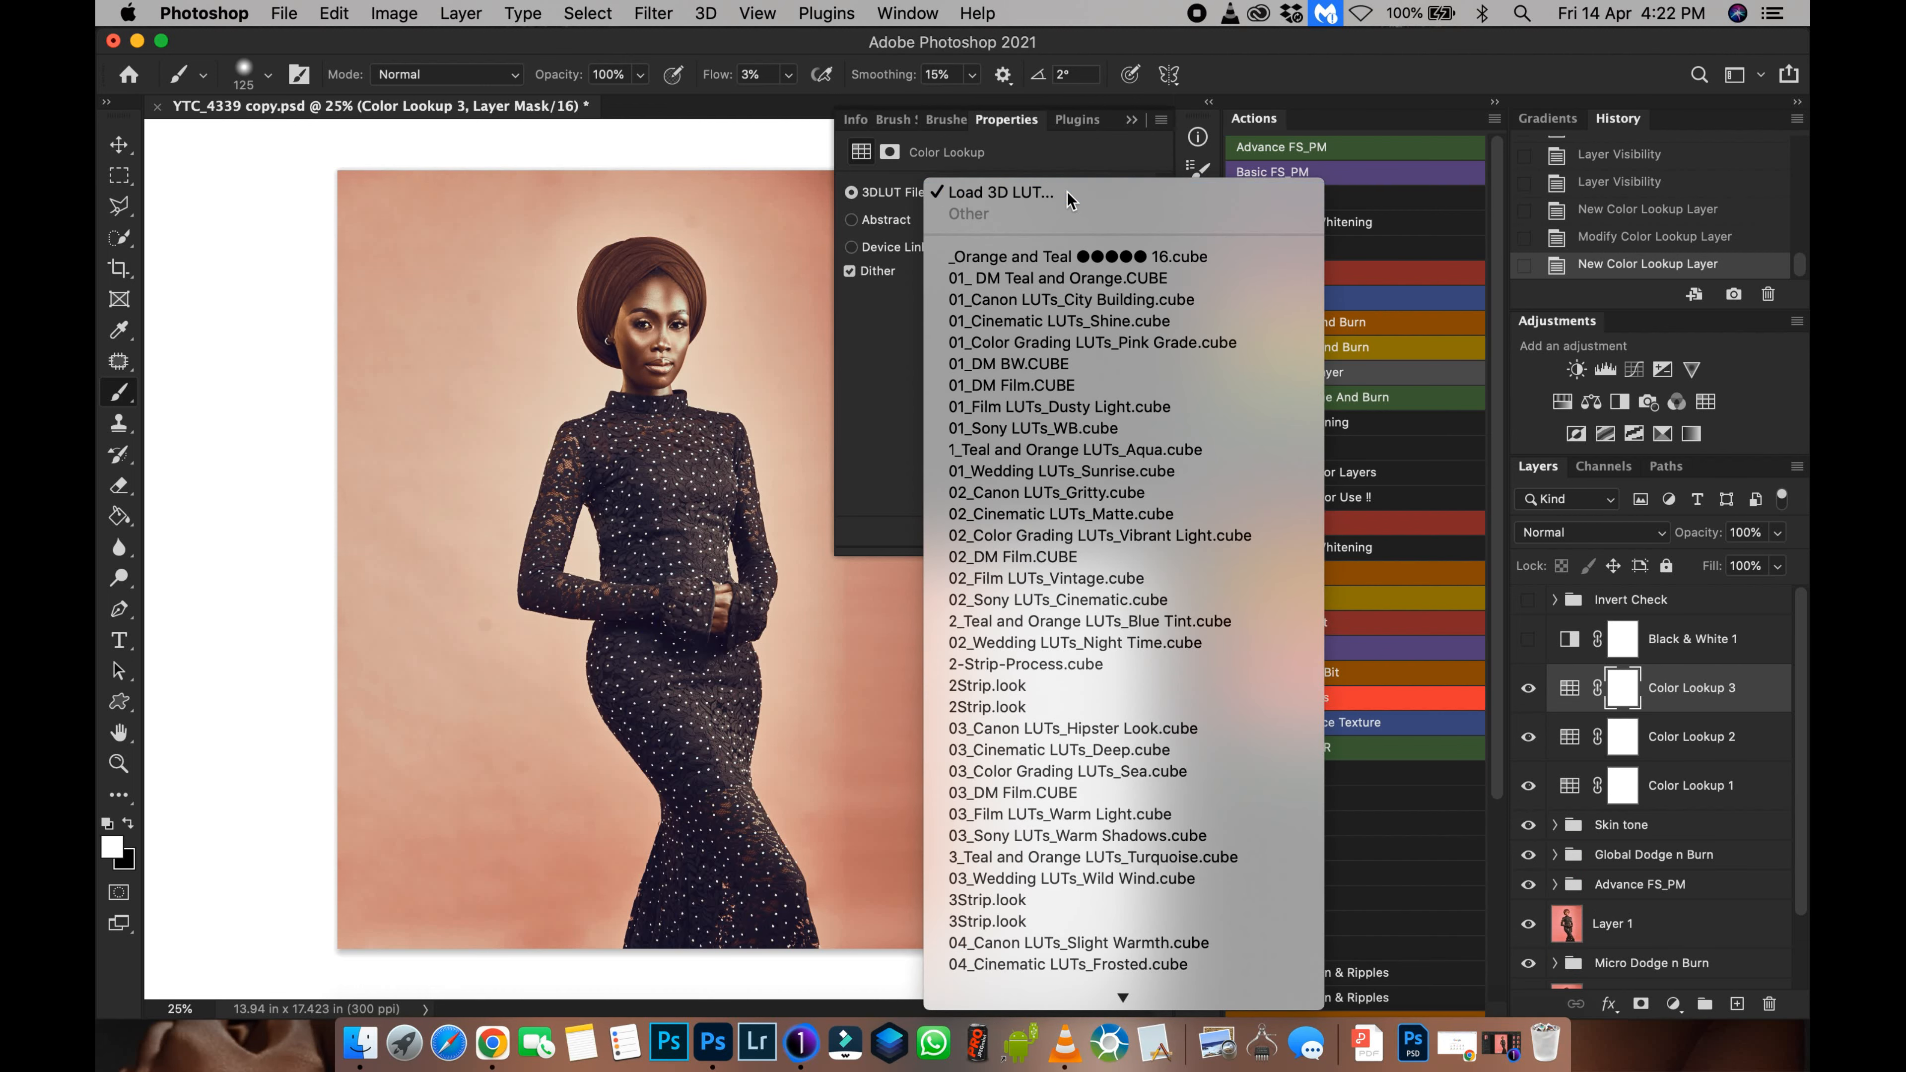
left_click(1080, 198)
left_click(779, 207)
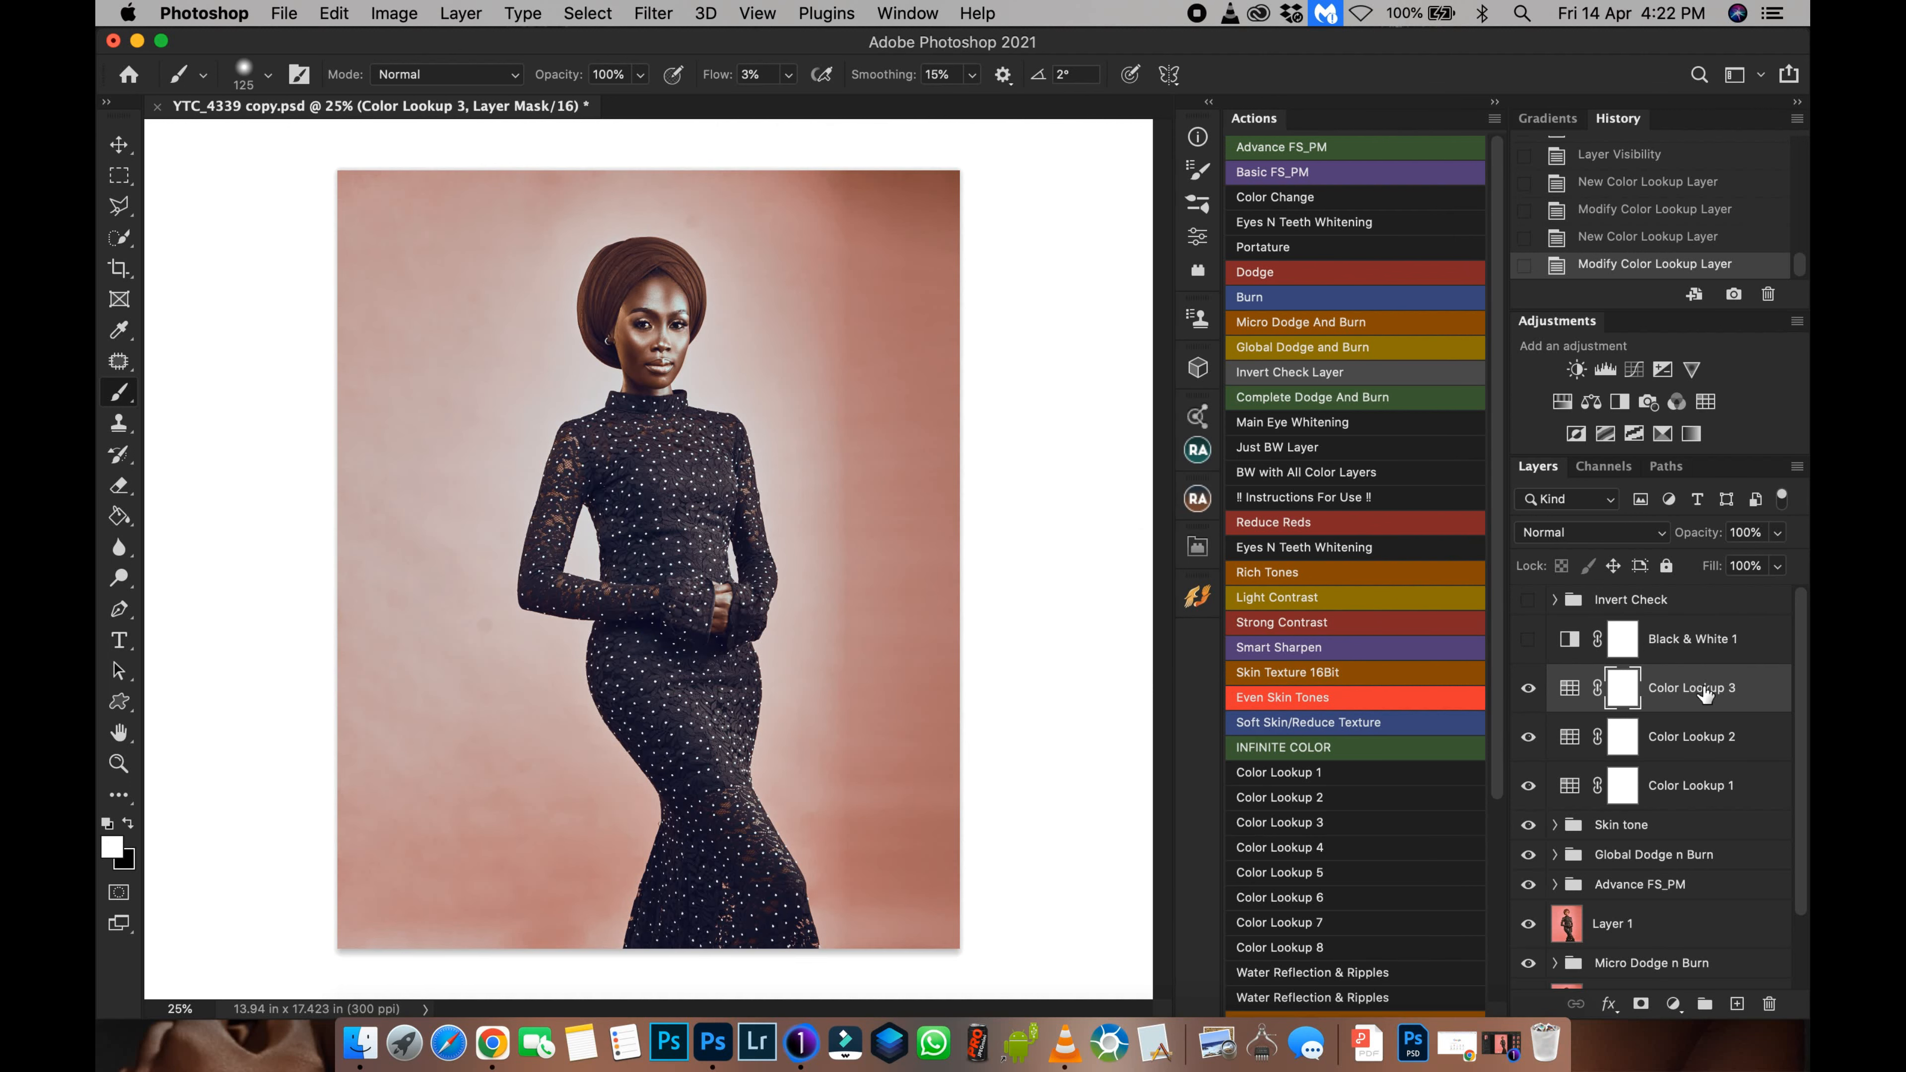
Step: Hide Color Lookup 3 and 2, set Color Lookup 1's opacity to 41%, and compare the image with and without it
left_click(1528, 688)
left_click(1528, 736)
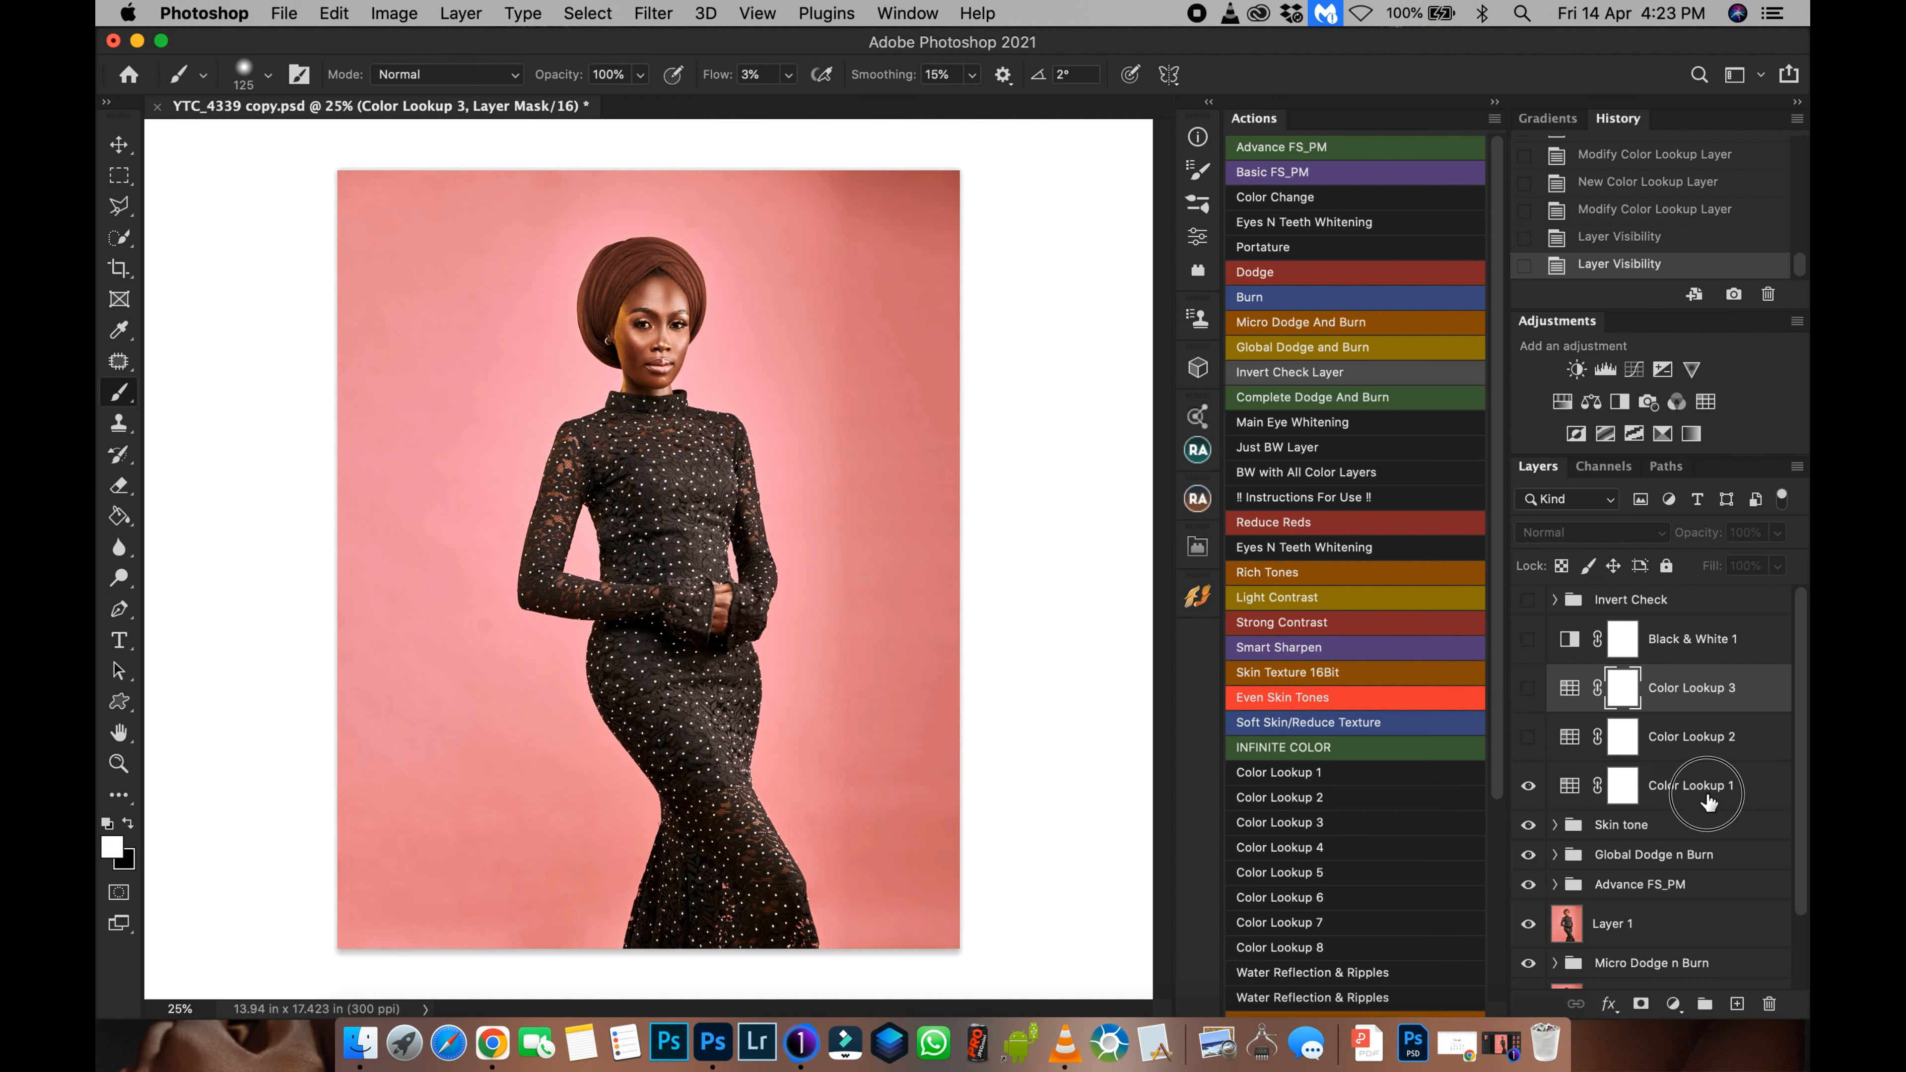
left_click(1571, 805)
left_click(1528, 786)
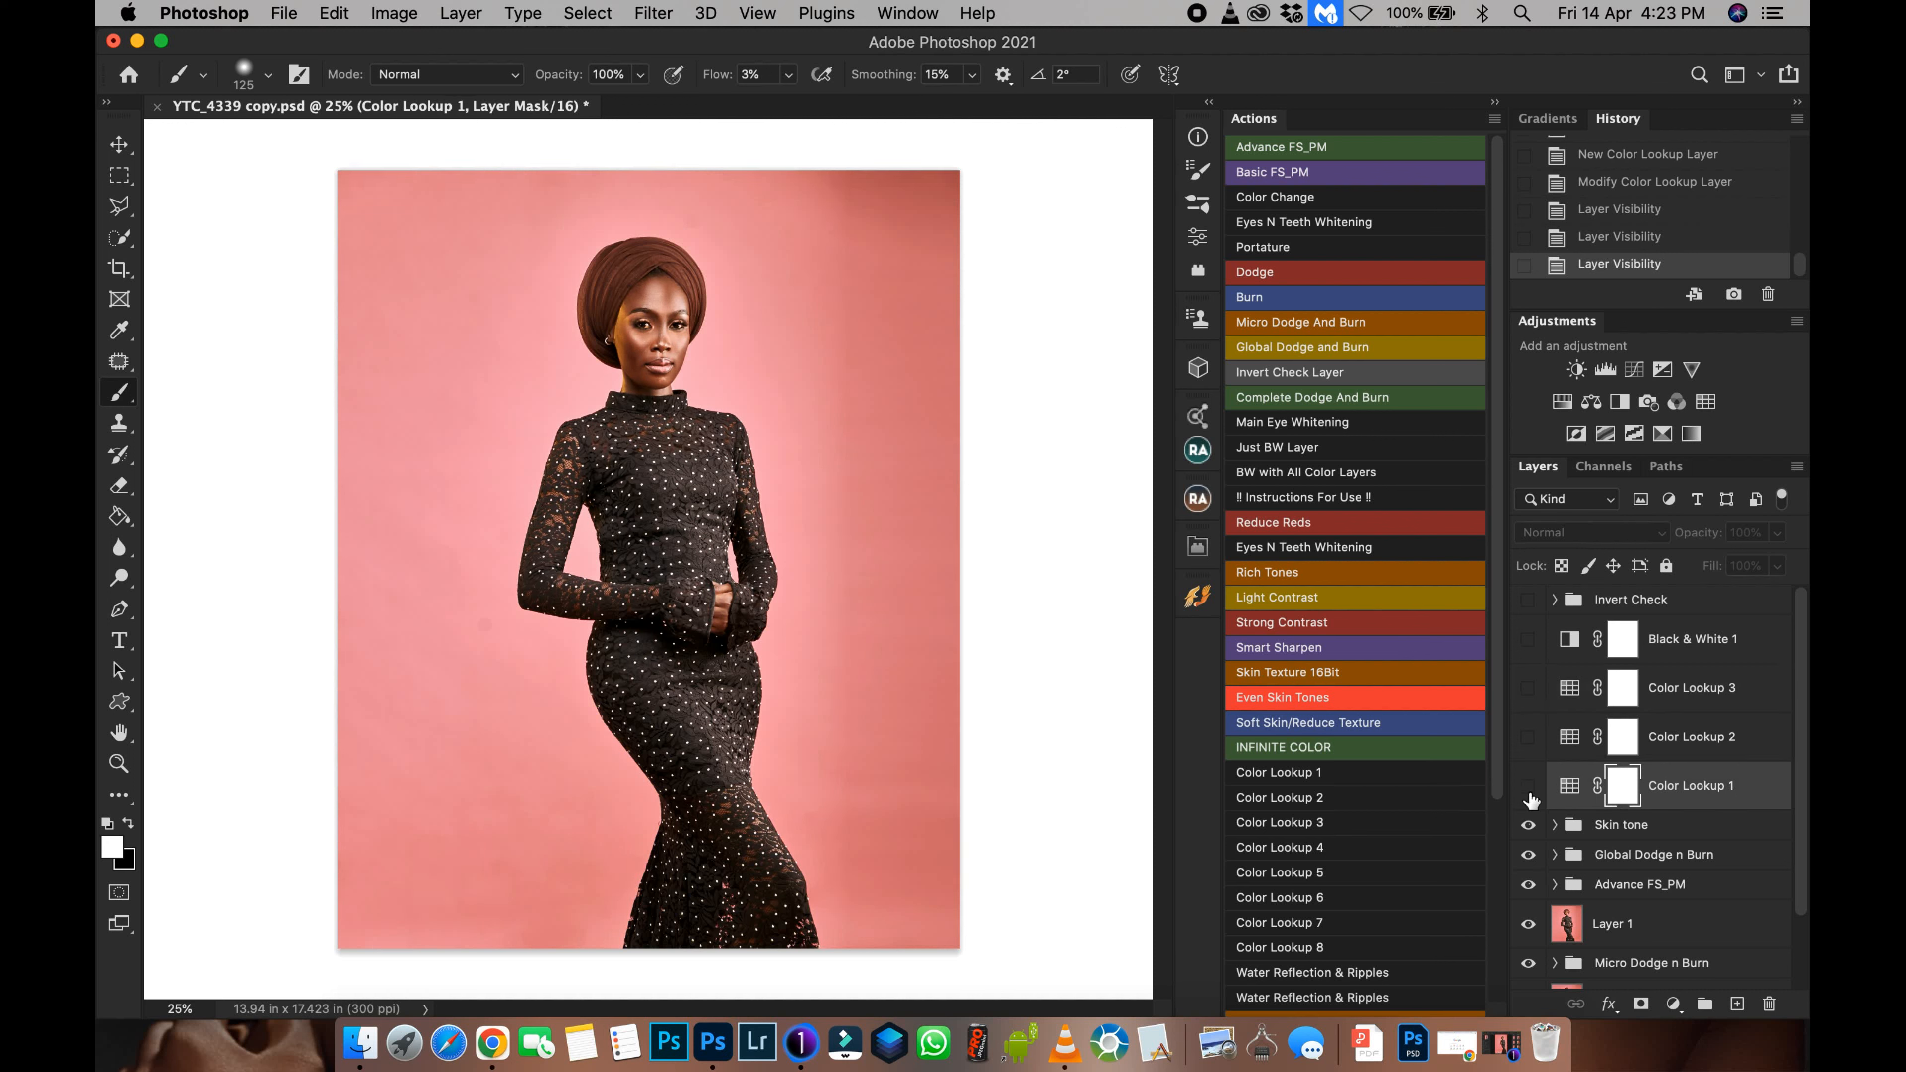
left_click(1528, 786)
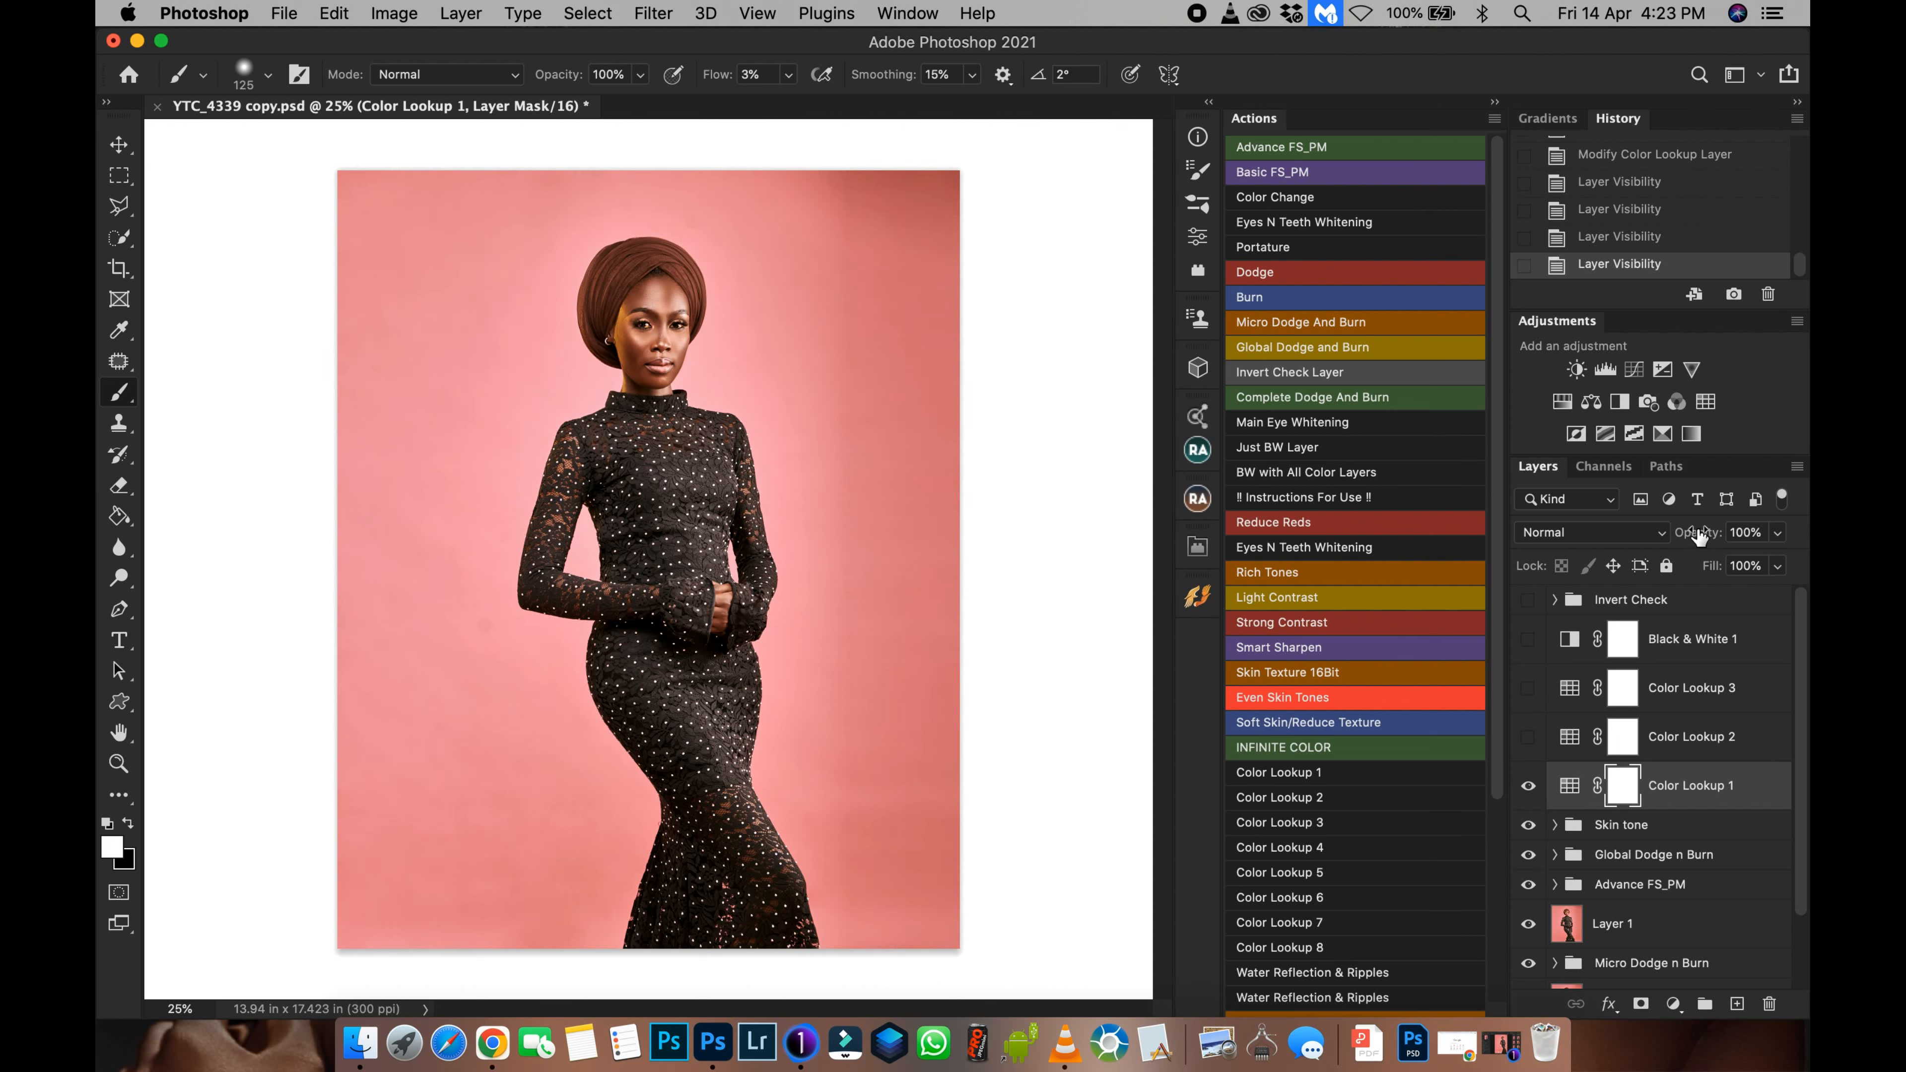
left_click_drag(1699, 535, 1631, 537)
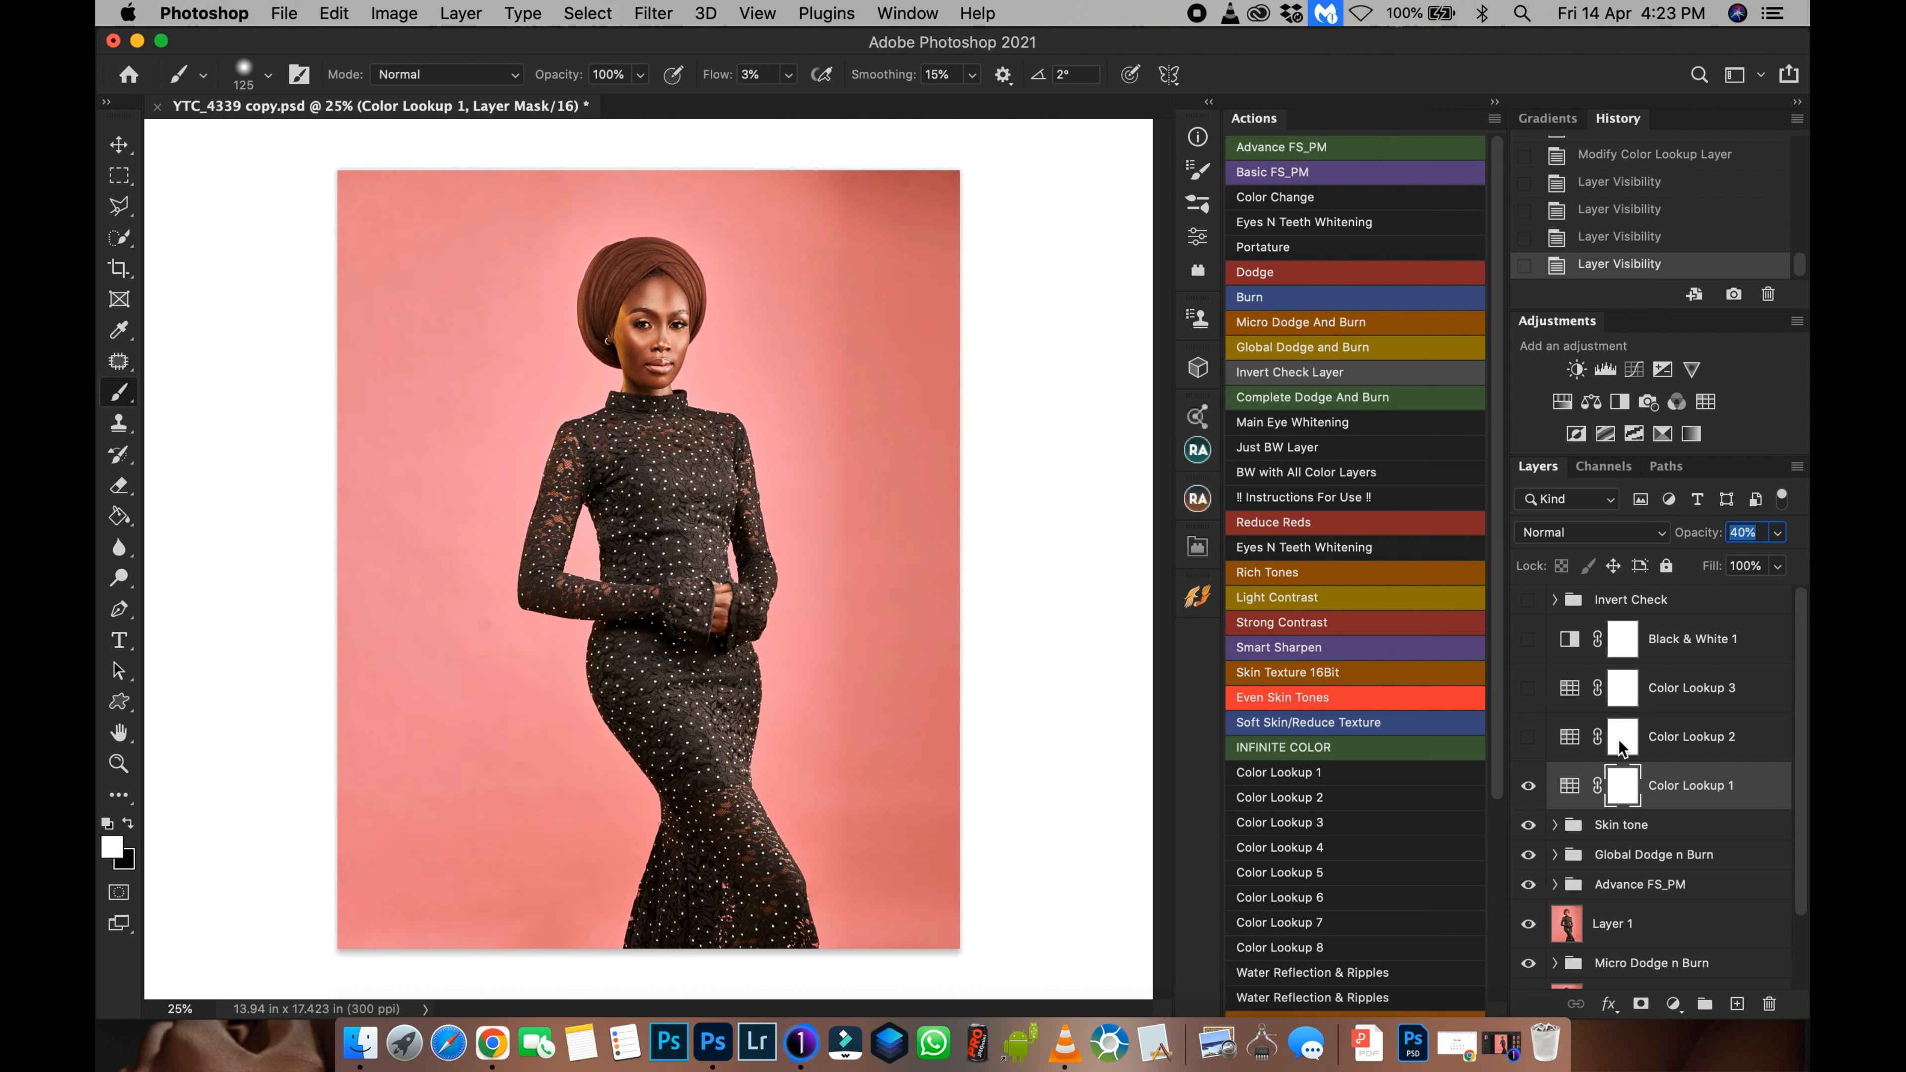
left_click(1528, 786)
left_click(1528, 786)
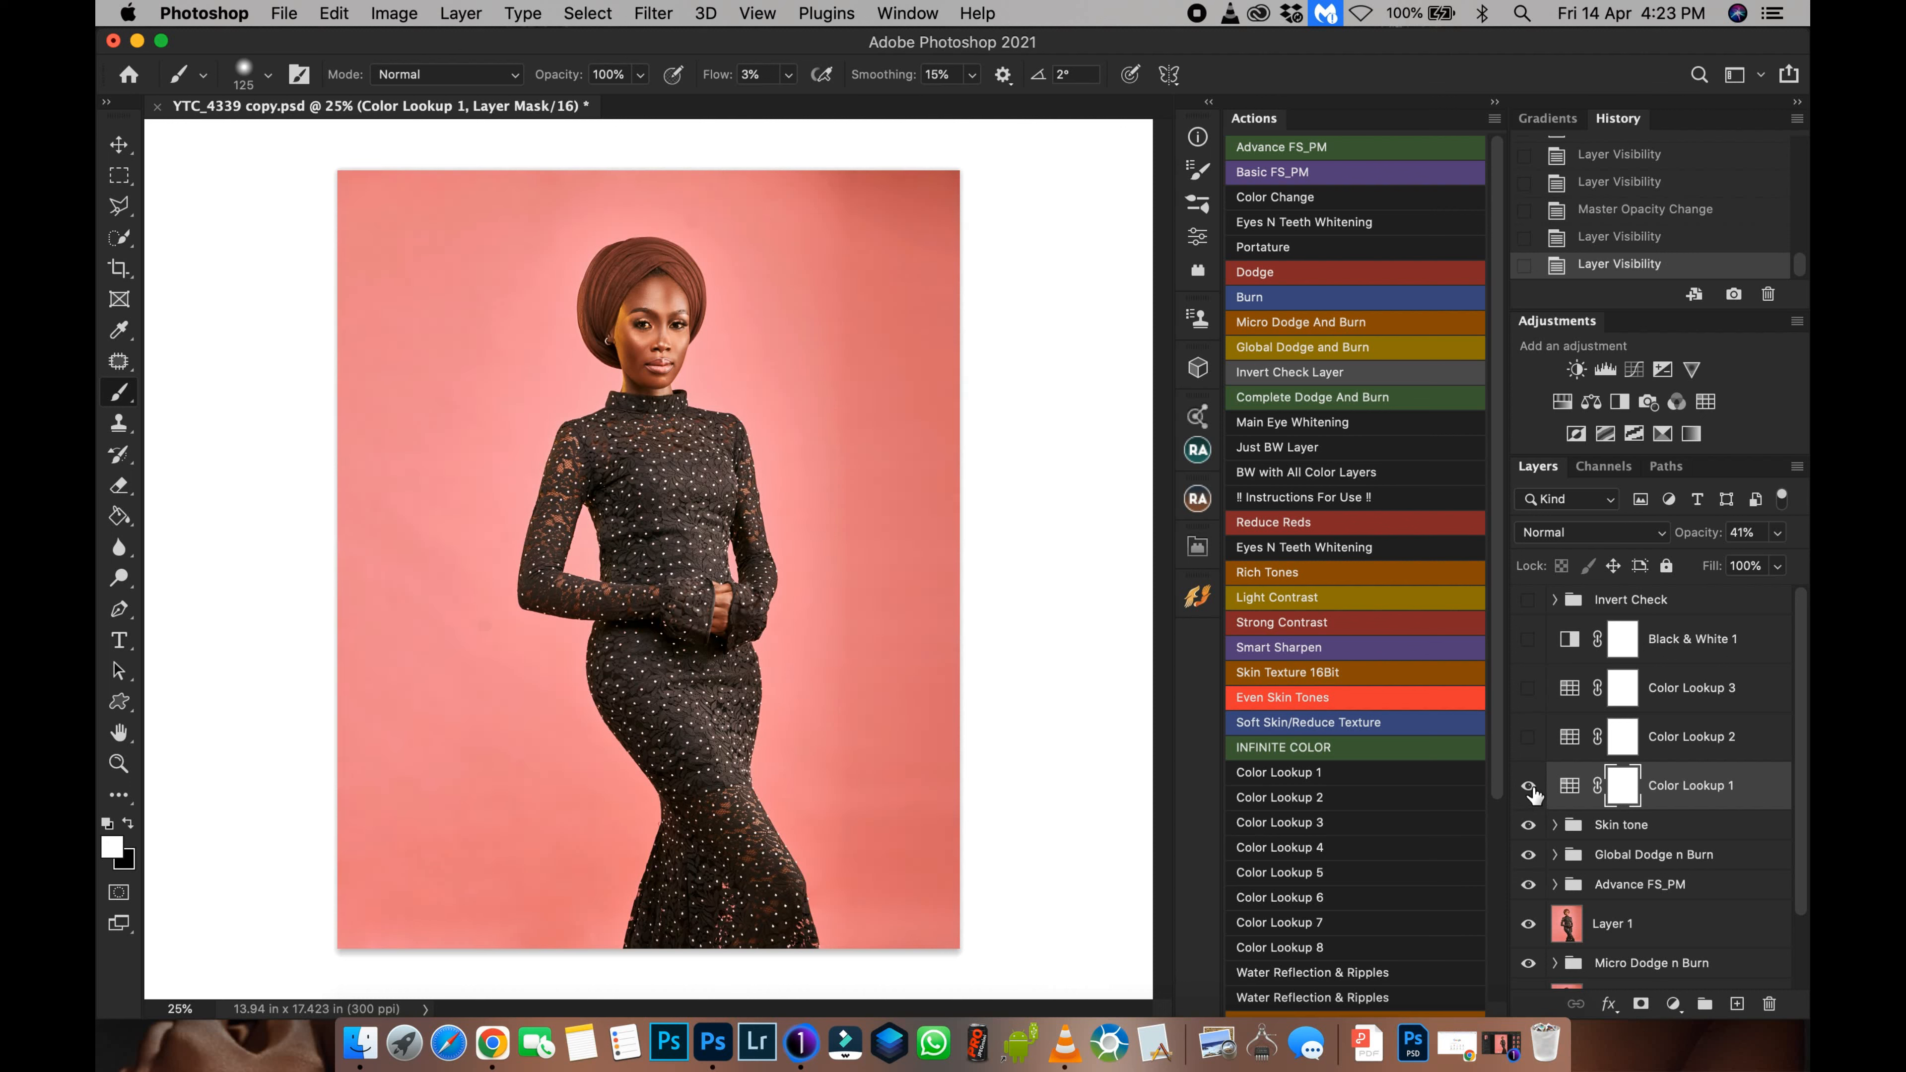
Step: Show Color Lookup 2, lower its opacity to 22%, and compare the image with and without it
left_click(1529, 738)
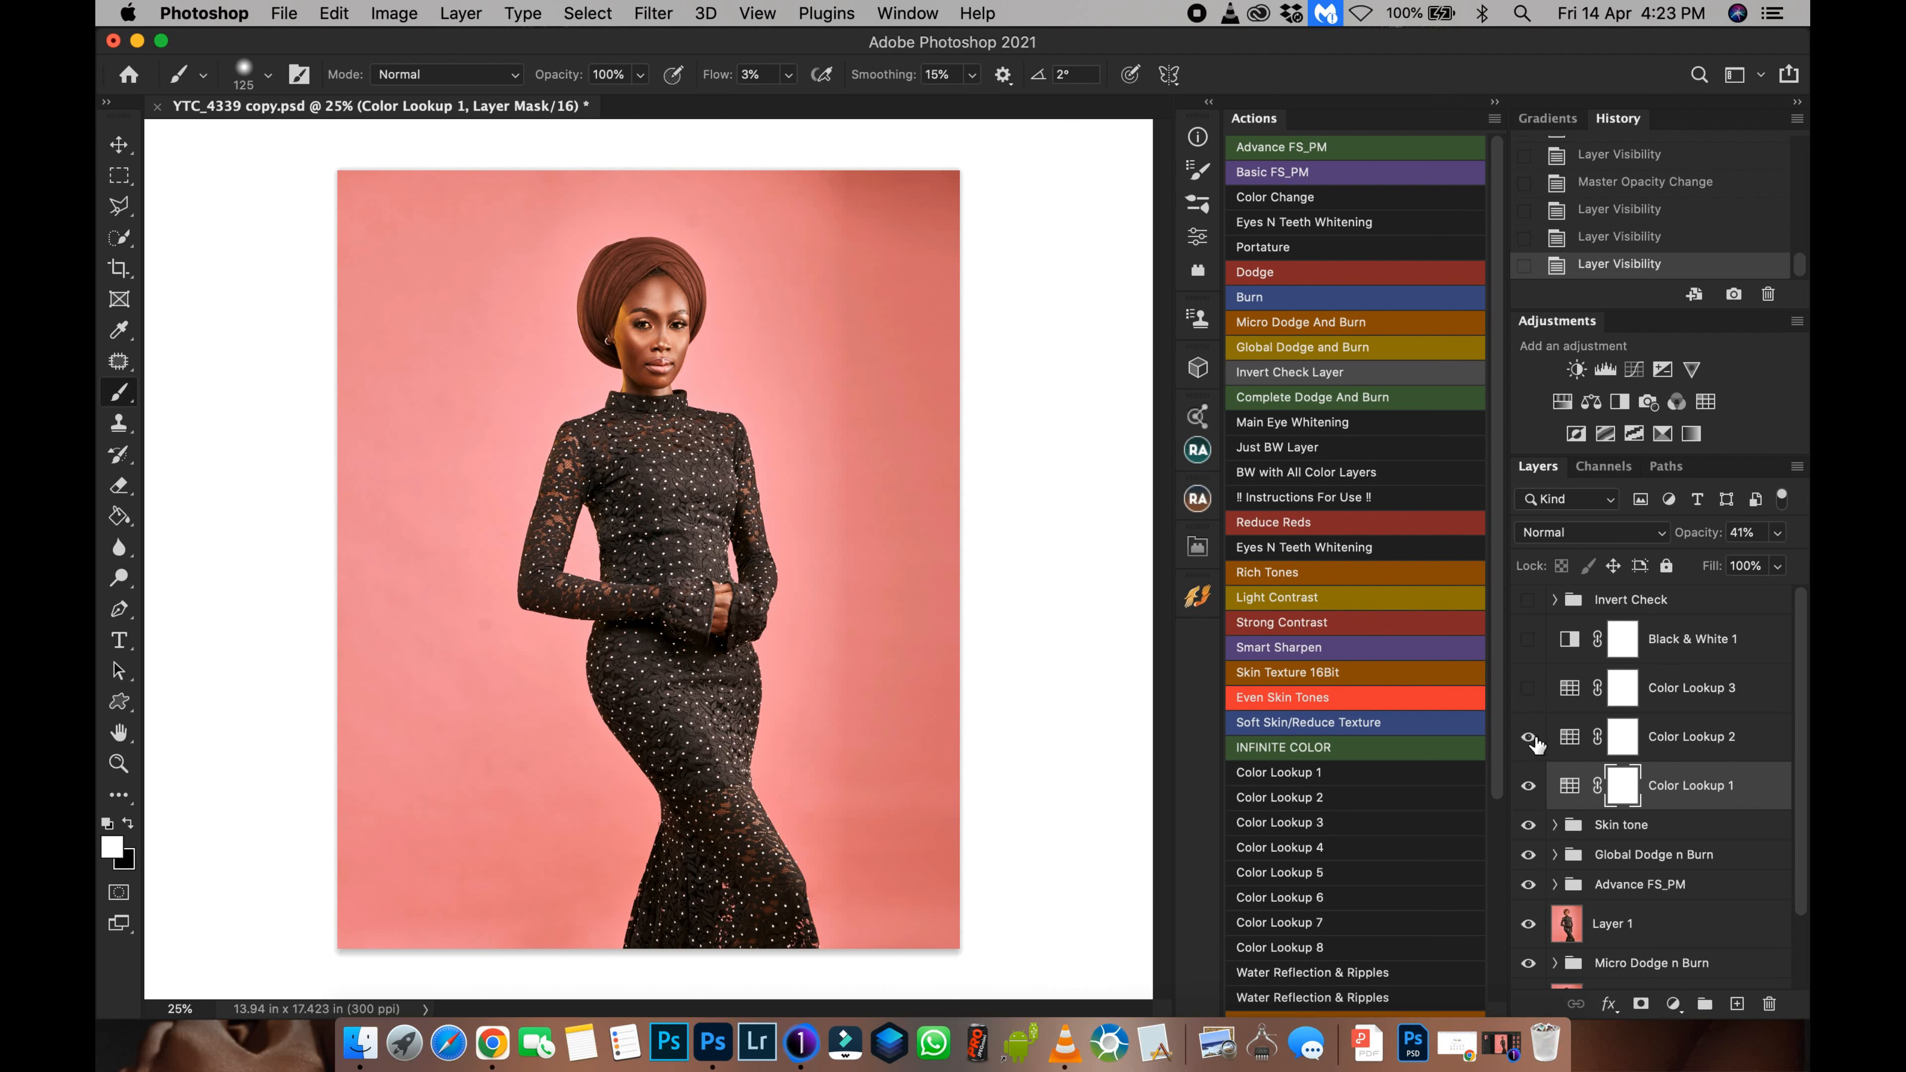
double_click(1568, 738)
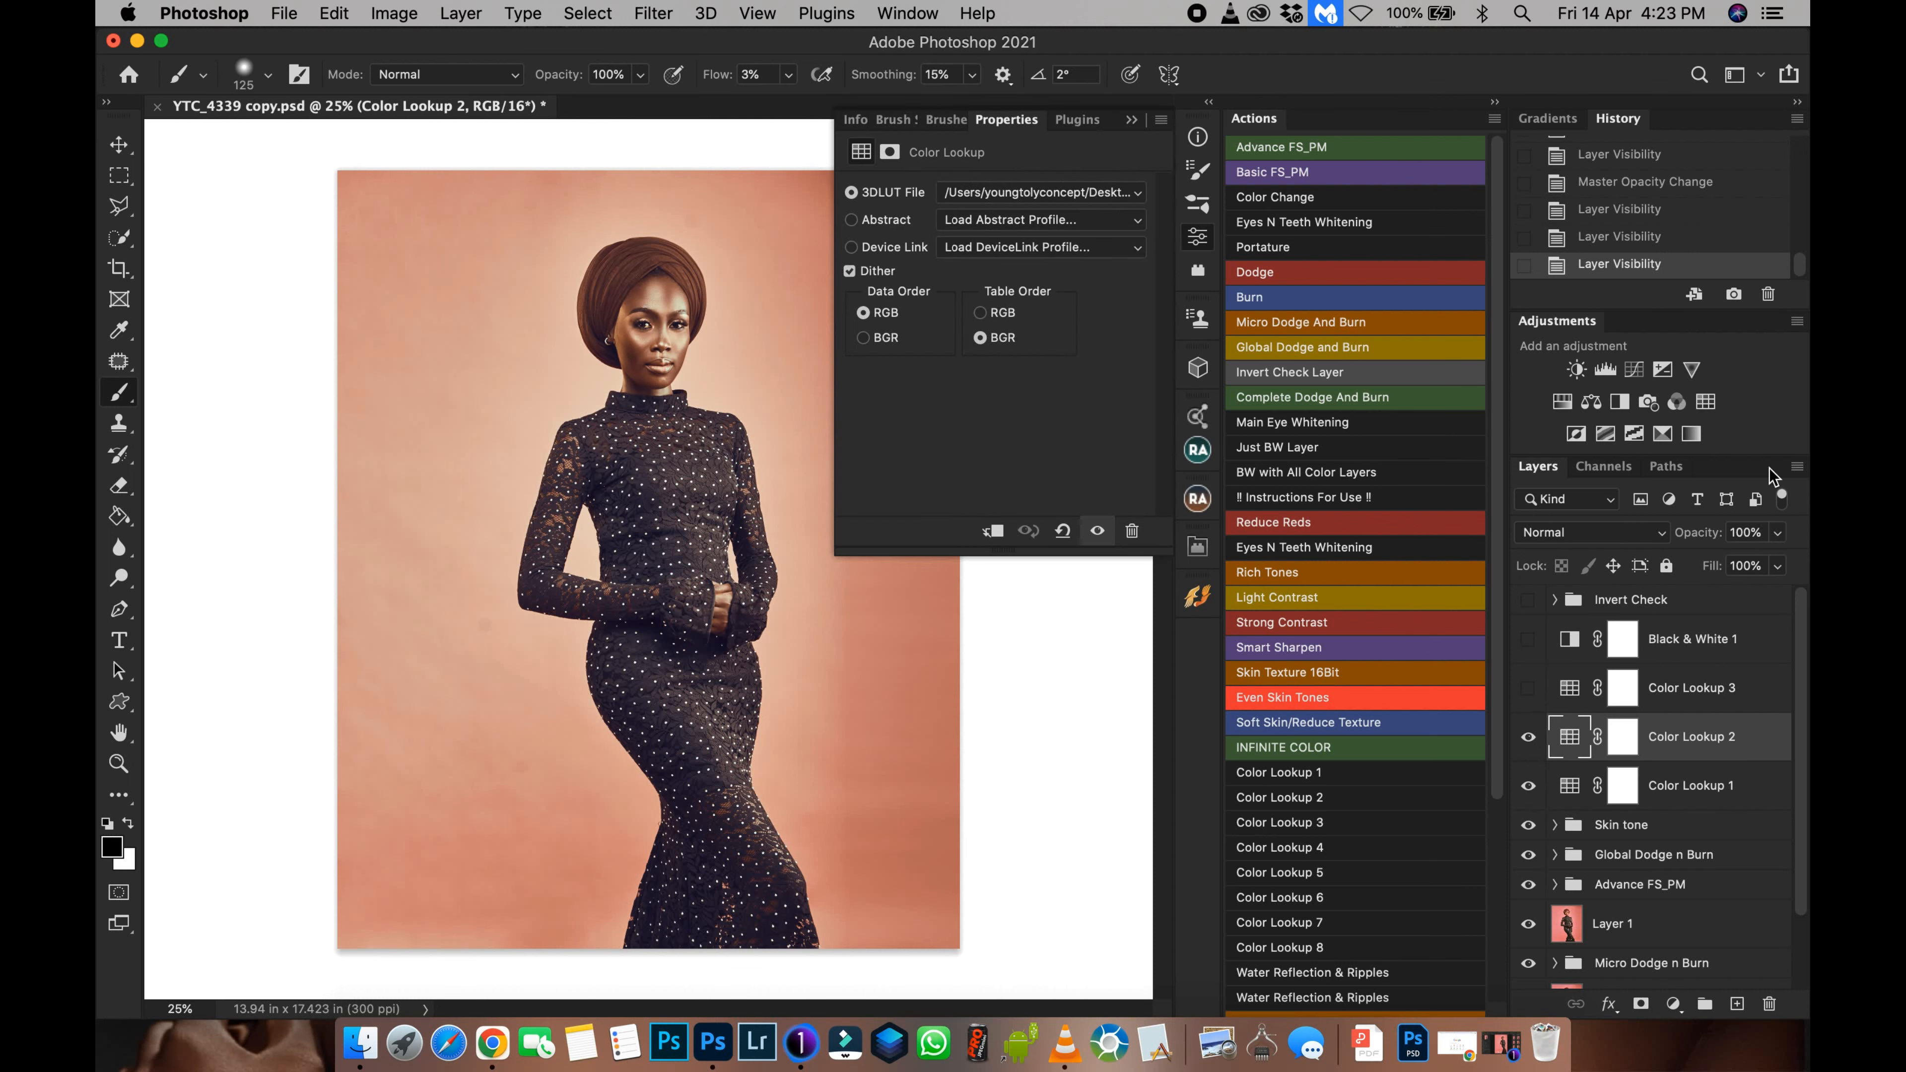
mouse_move(1703, 531)
left_mouse_down()
mouse_move(1667, 541)
mouse_move(1705, 539)
mouse_move(1690, 543)
left_mouse_up()
left_click(1528, 737)
left_click(1529, 738)
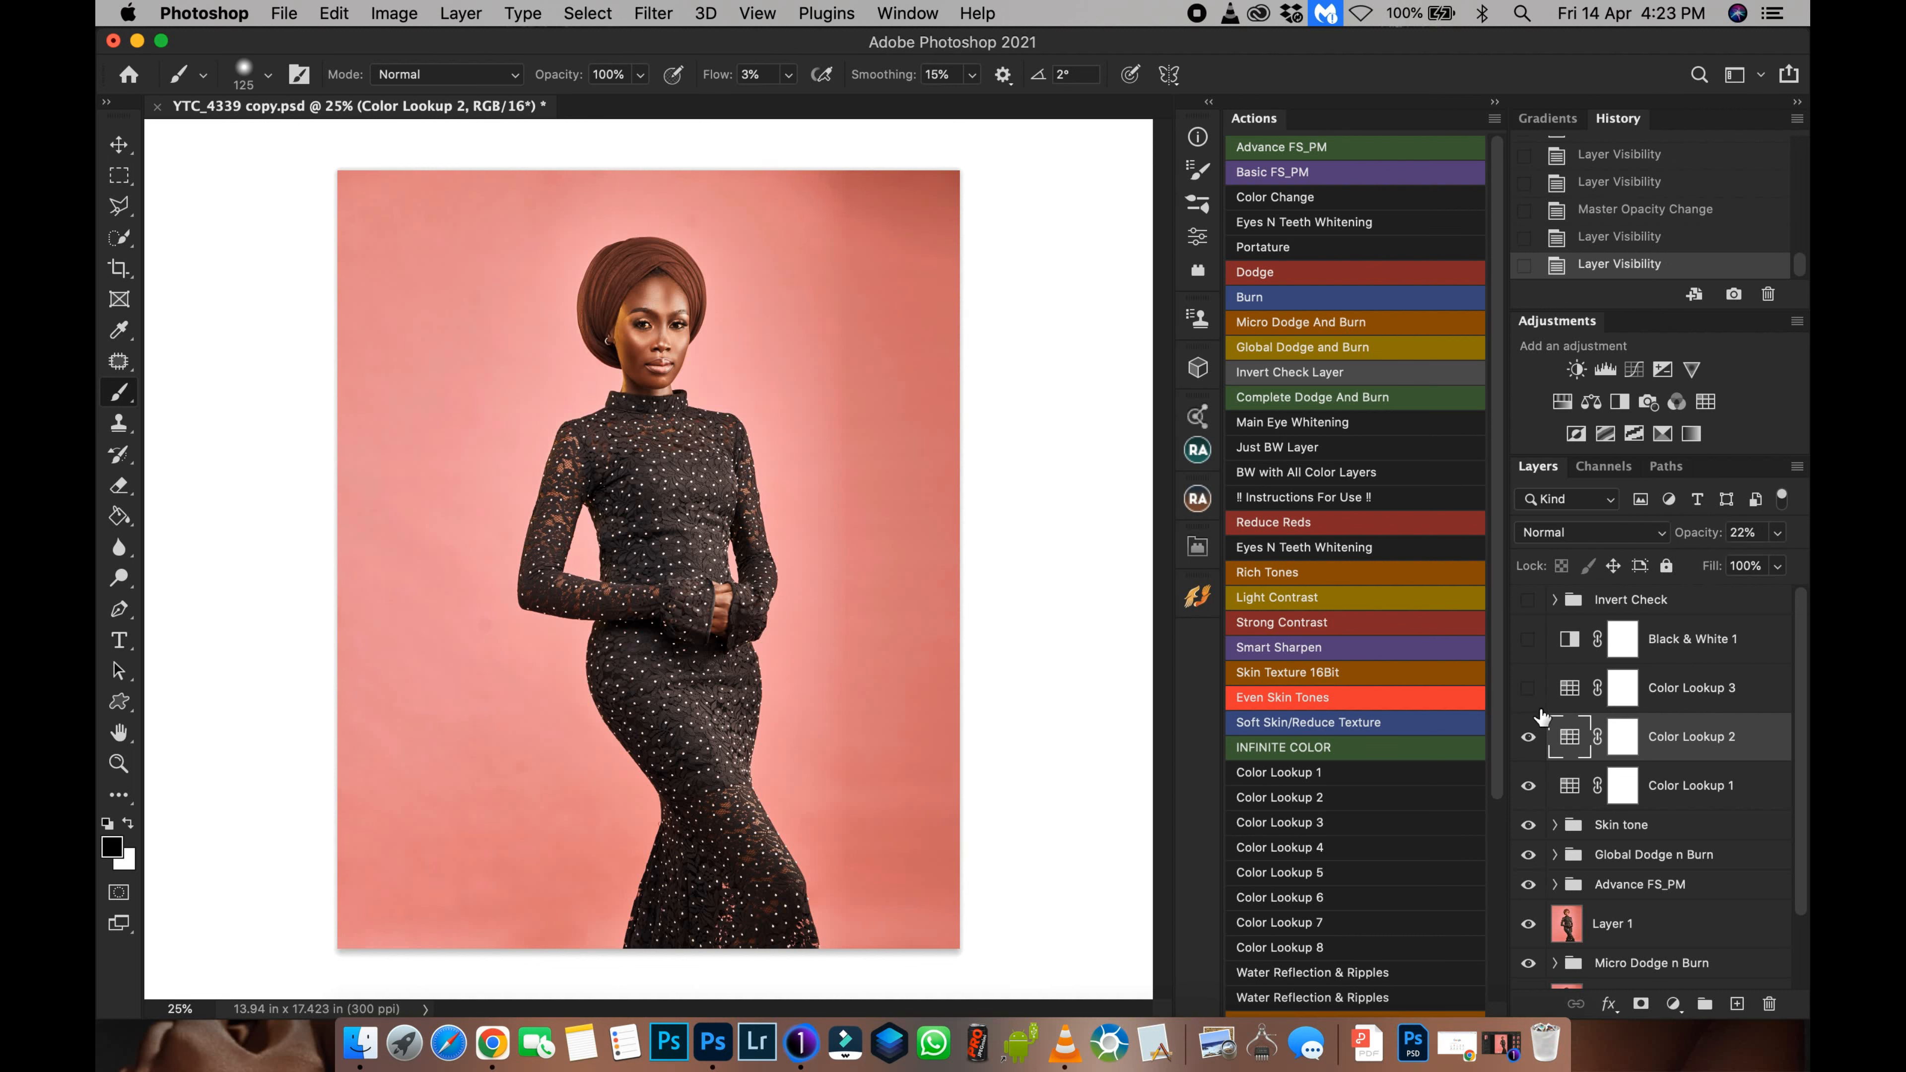
Step: Show Color Lookup 3 with Color Lookup 2 hidden, and set Color Lookup 3's opacity to 60%
left_click(1531, 692)
left_click(1528, 737)
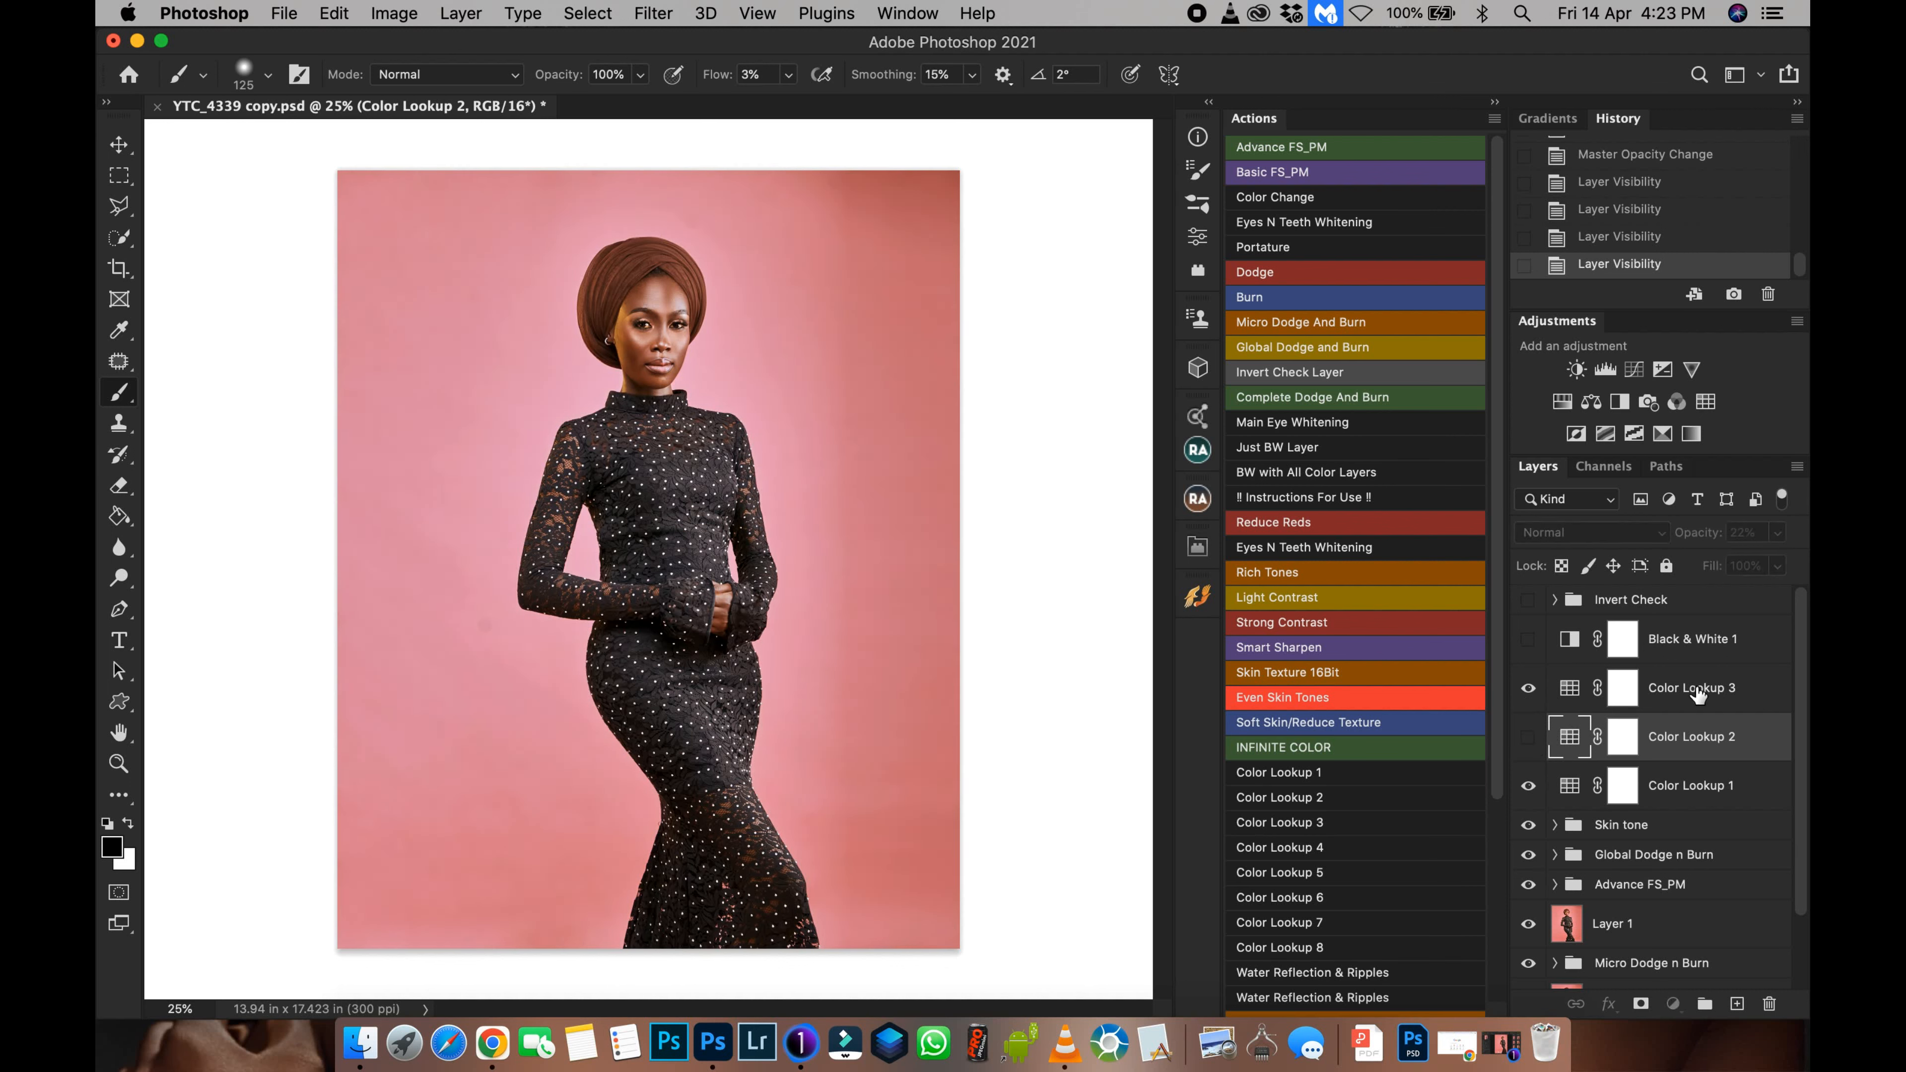
left_click(1684, 696)
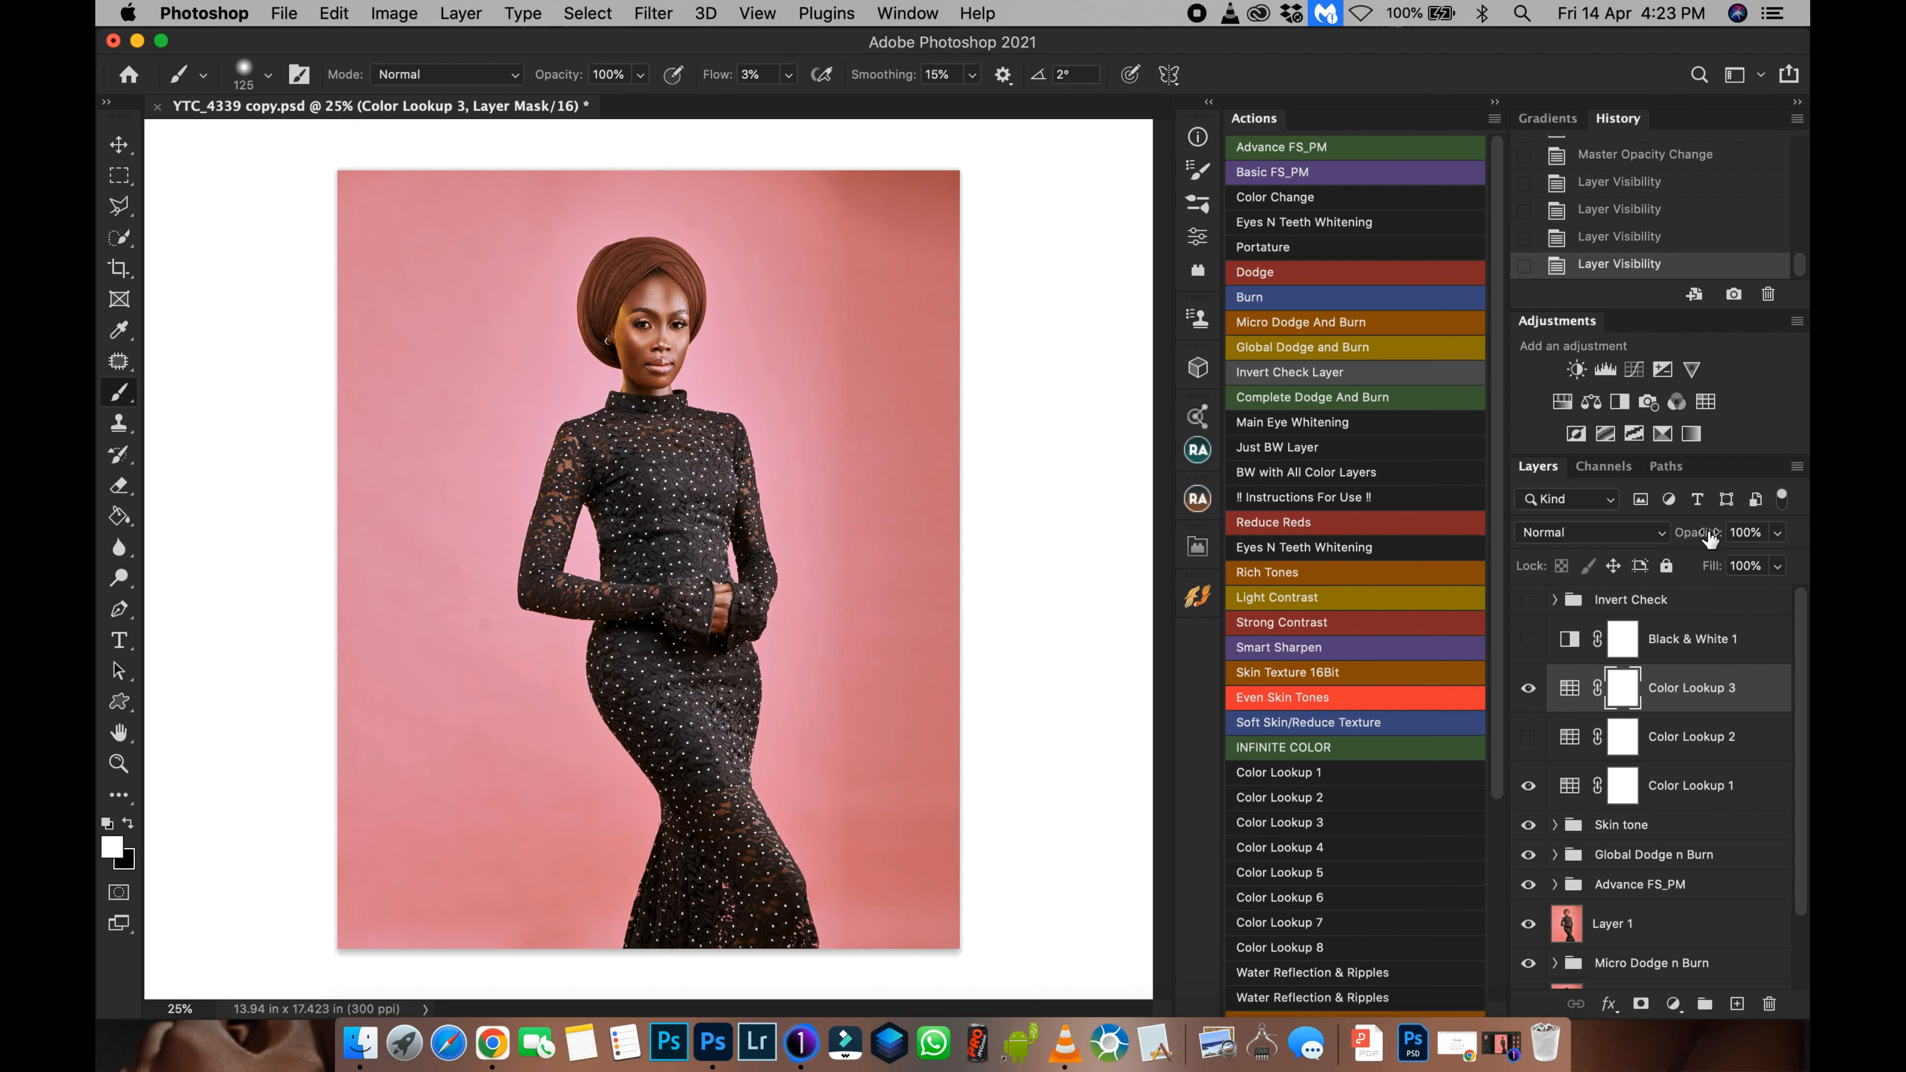
left_click_drag(1705, 533, 1687, 539)
left_click_drag(1691, 540, 1688, 539)
key("w")
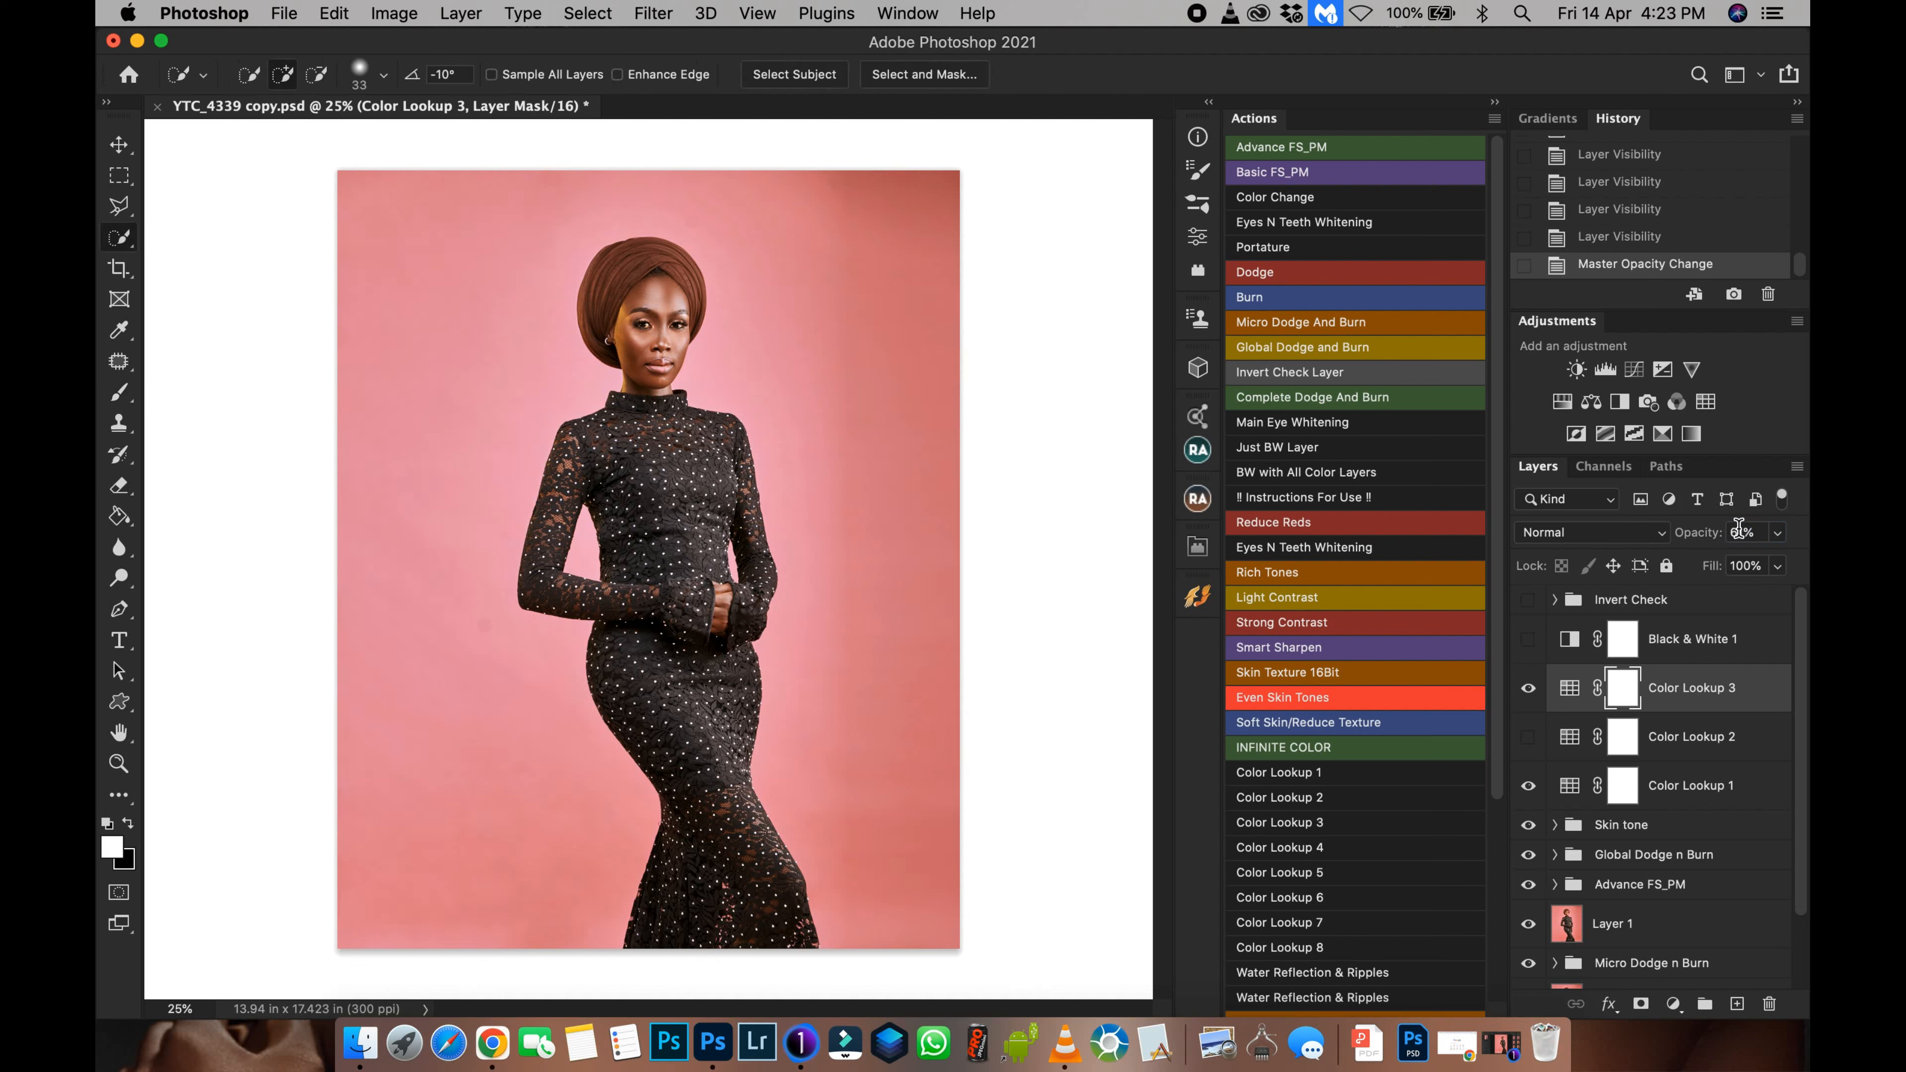
Step: Show Color Lookup 2 again and set its opacity to 20%
left_click(1718, 745)
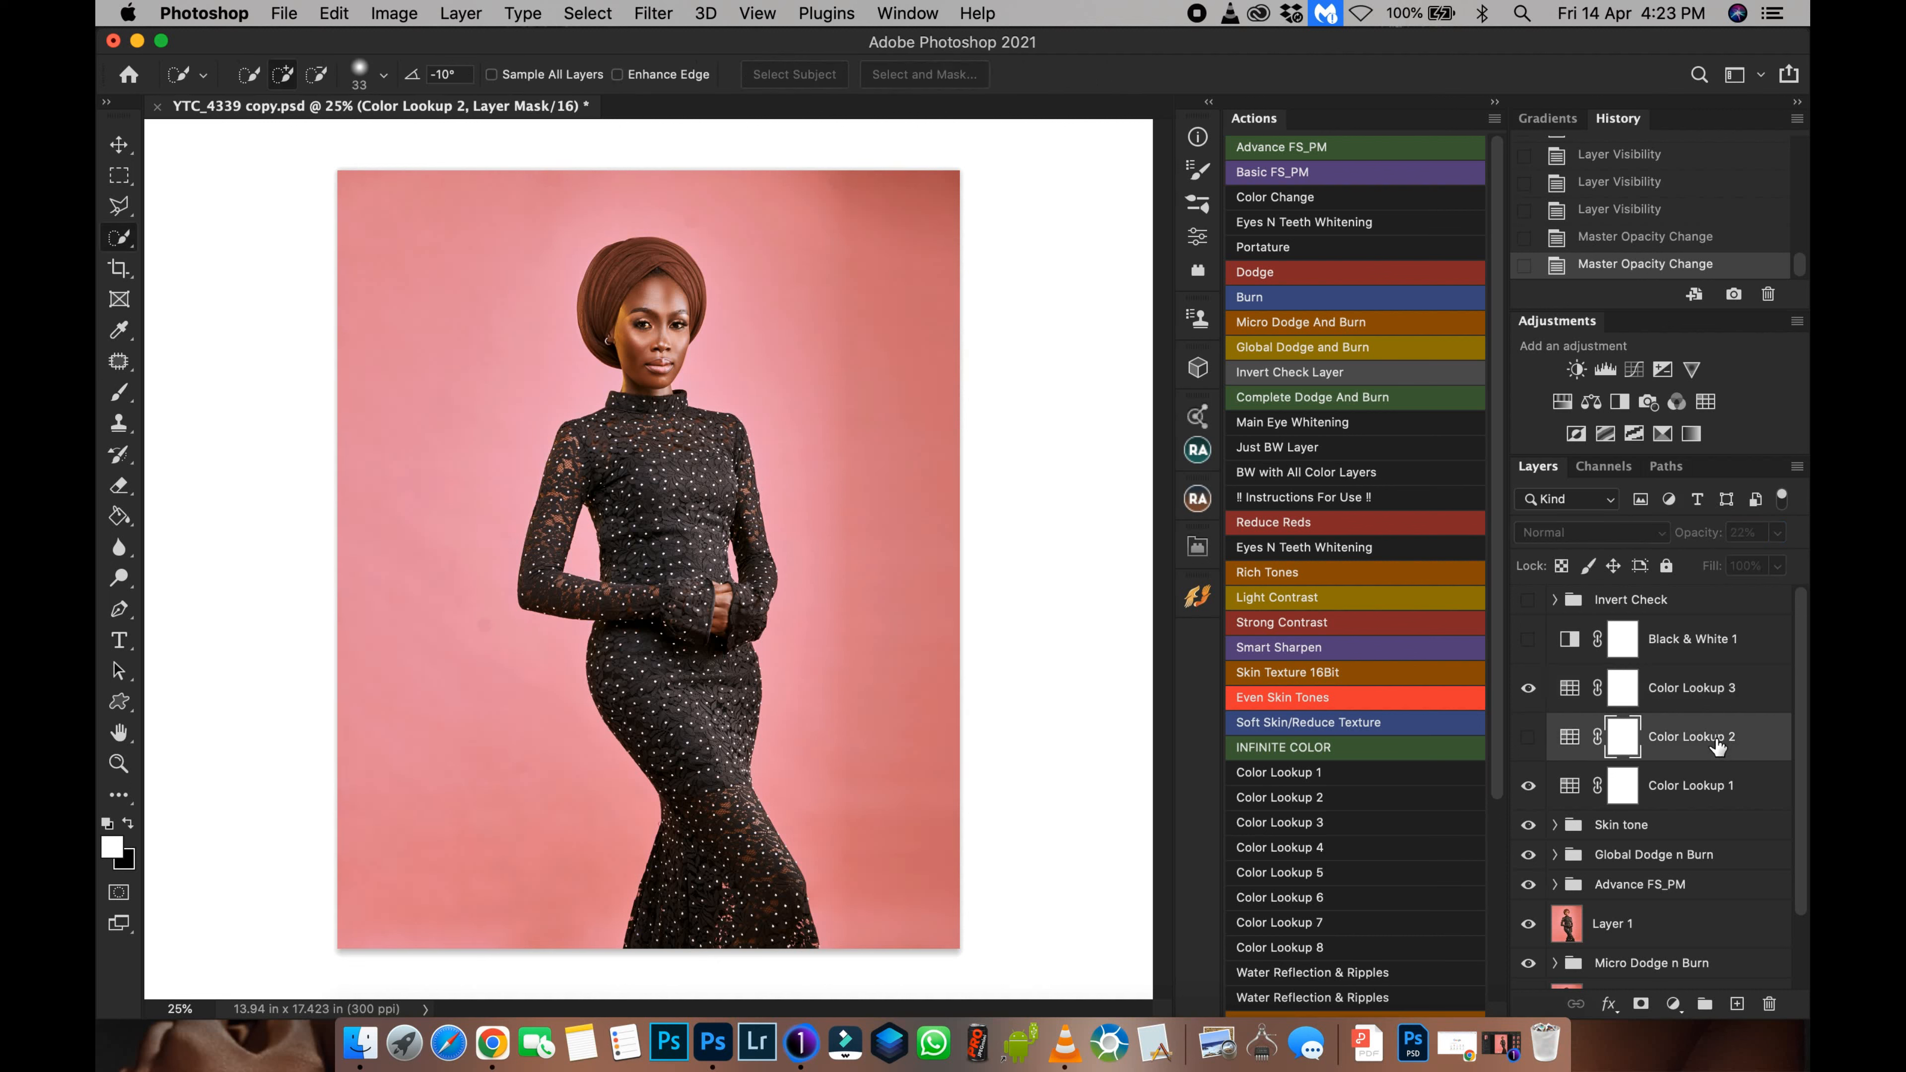
key("3")
left_click(1527, 738)
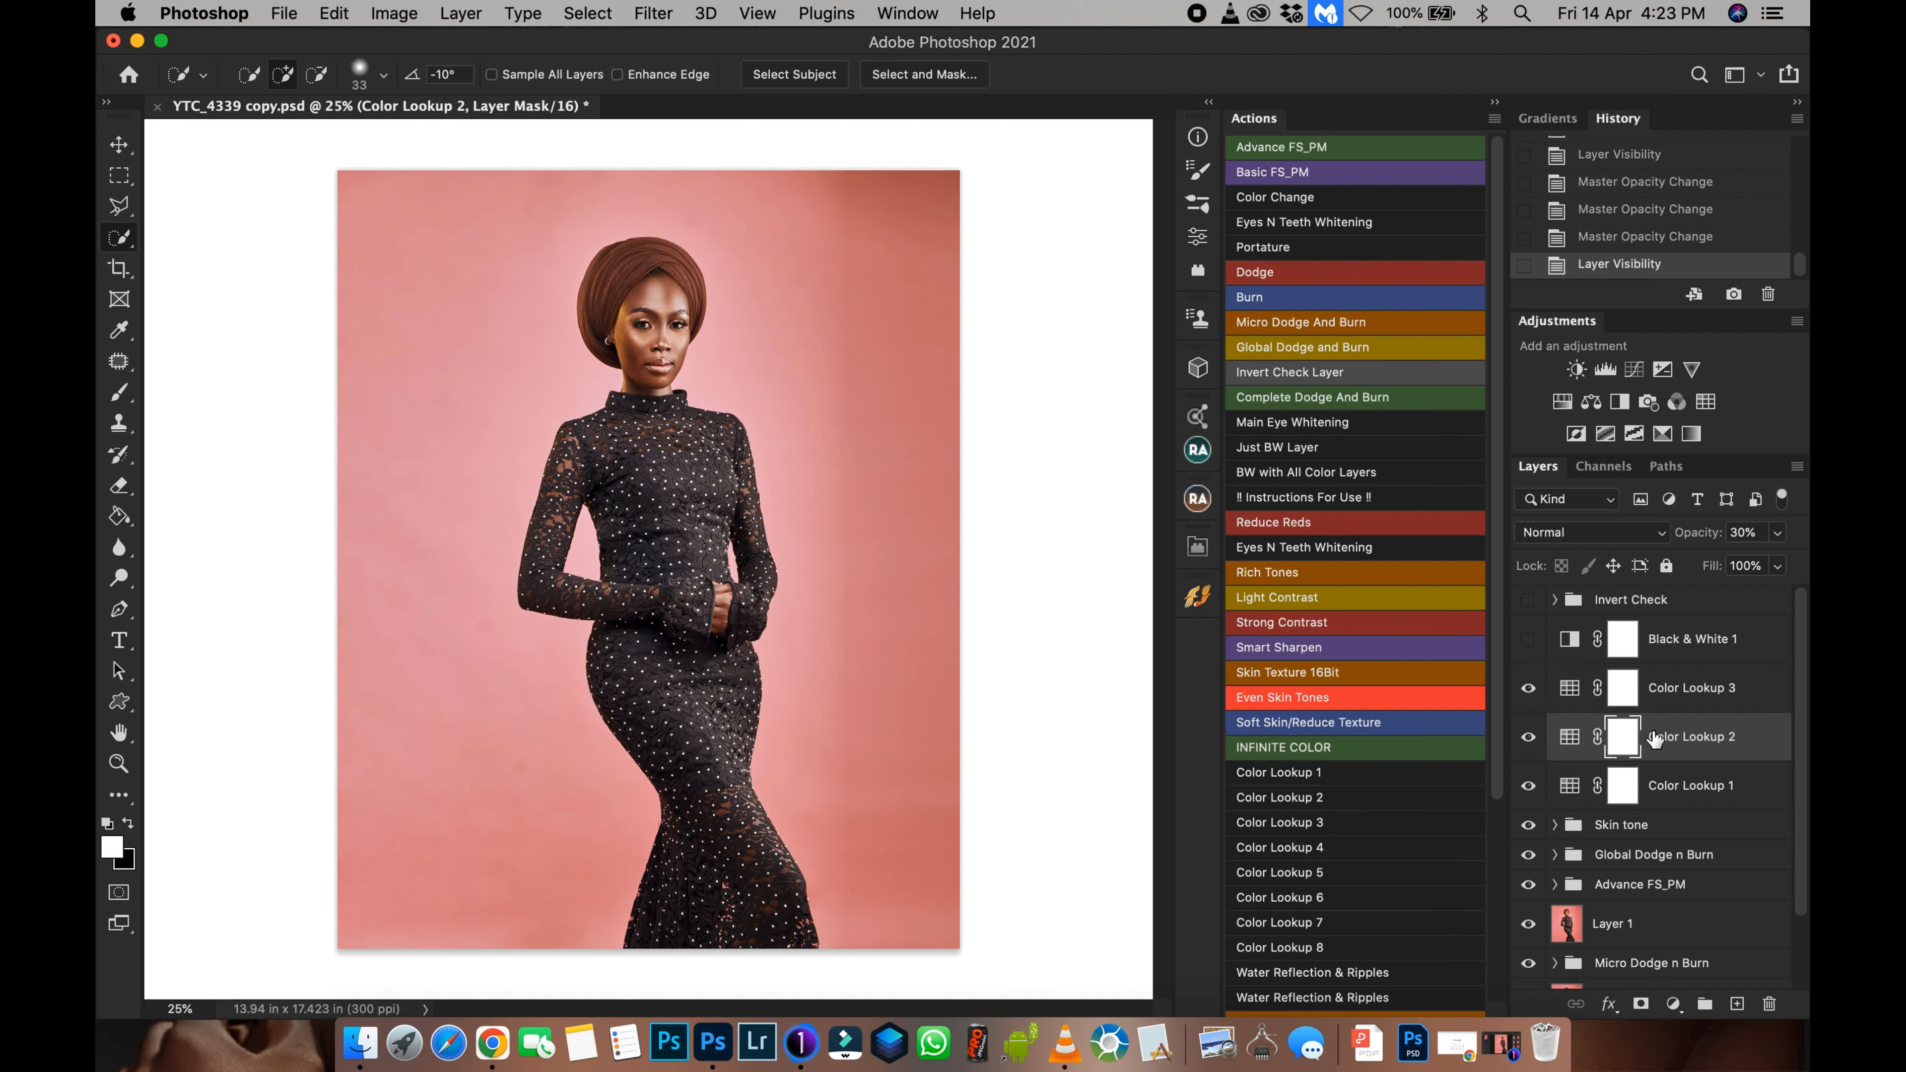
key("2")
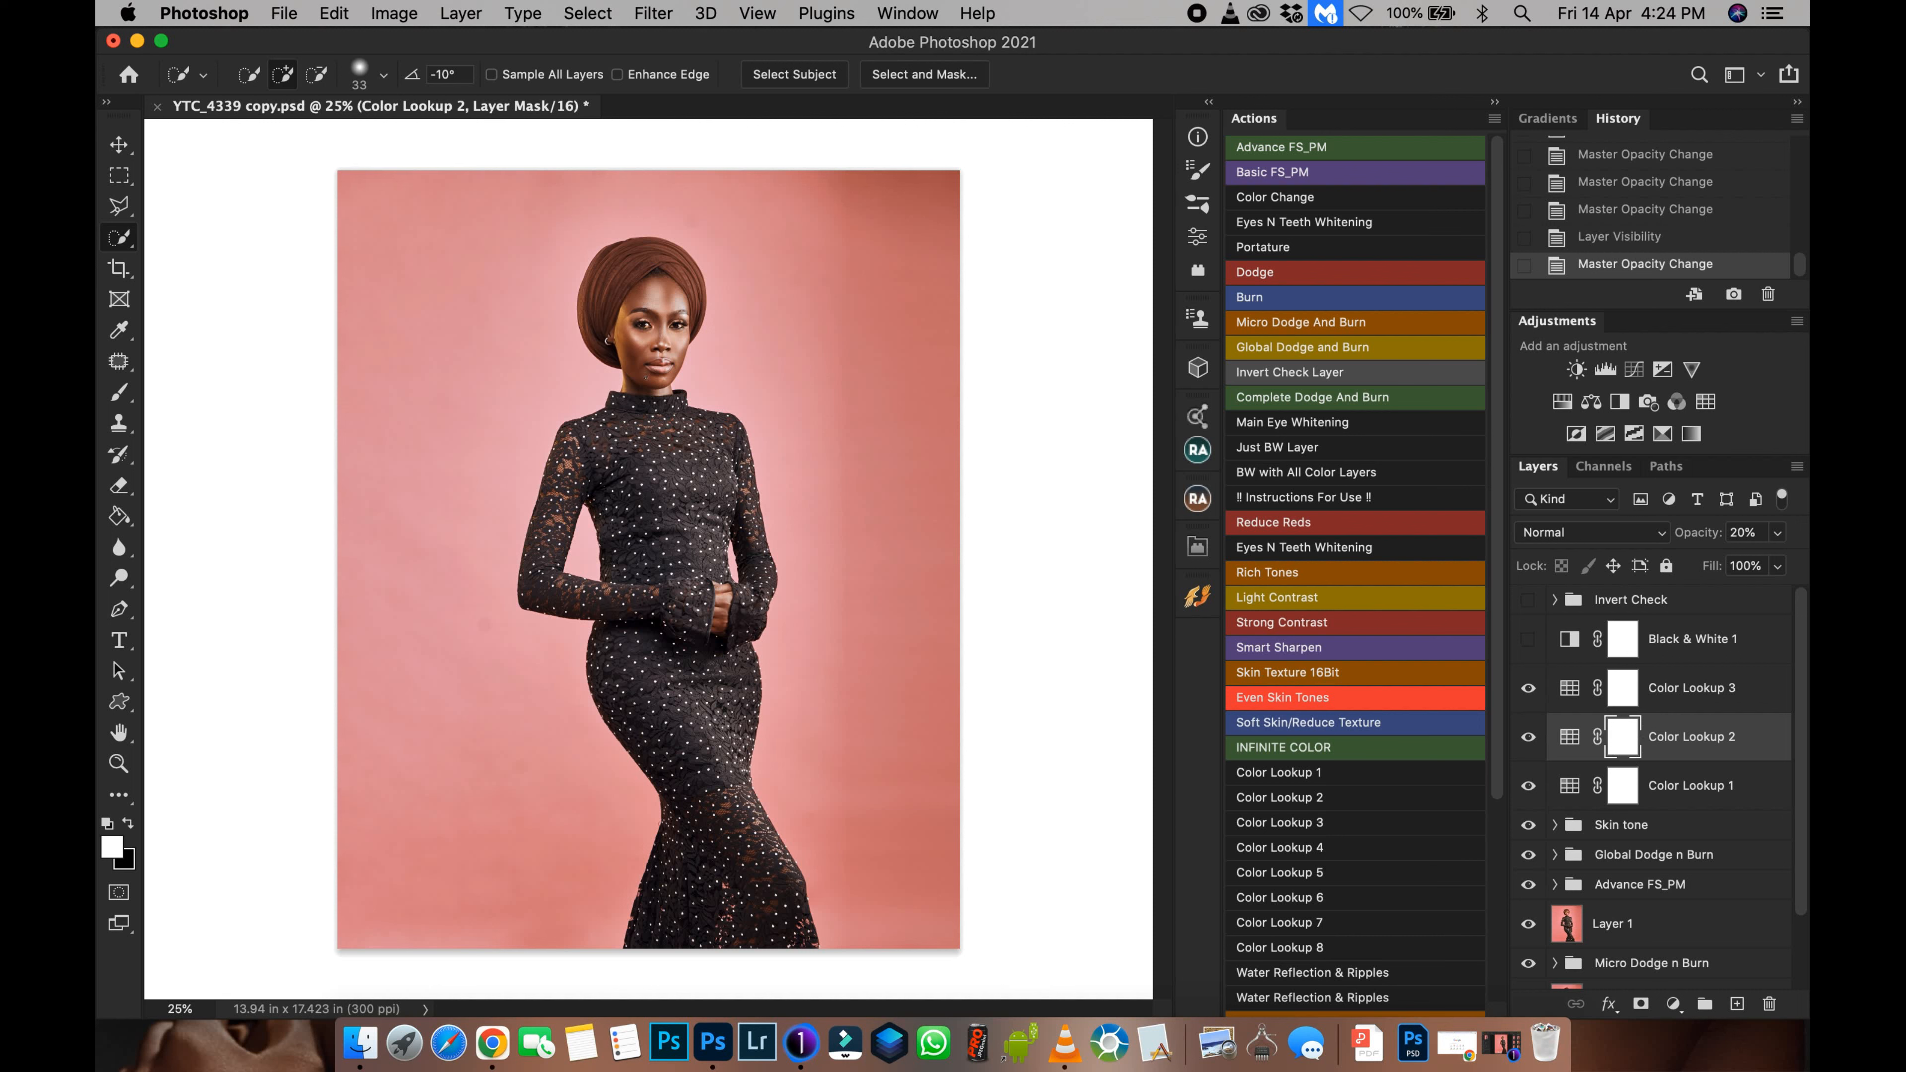
Step: Select the skin of the face, neck and hands with Quick Selection, leaving out the turban and dress, and check the selection edges
mouse_move(645, 376)
left_mouse_down()
mouse_move(668, 299)
mouse_move(667, 315)
left_mouse_up()
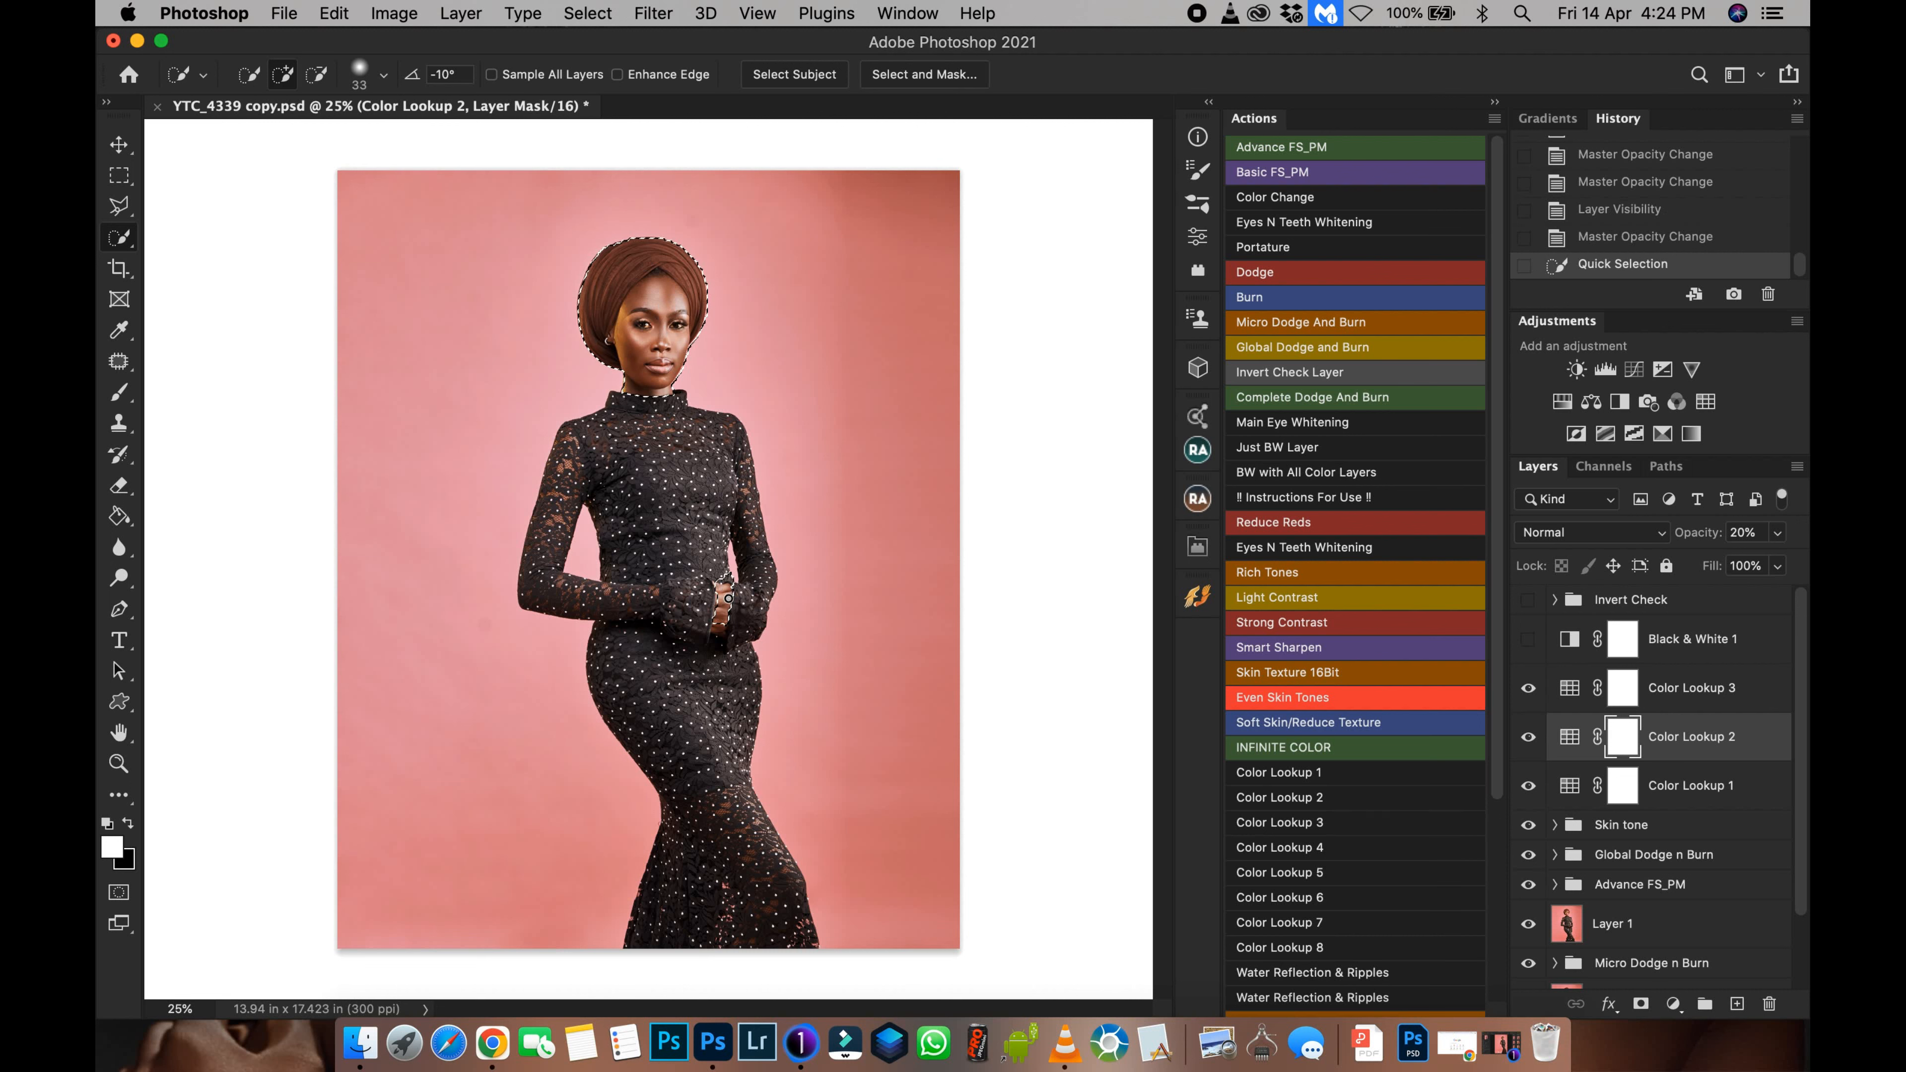
left_click(722, 621)
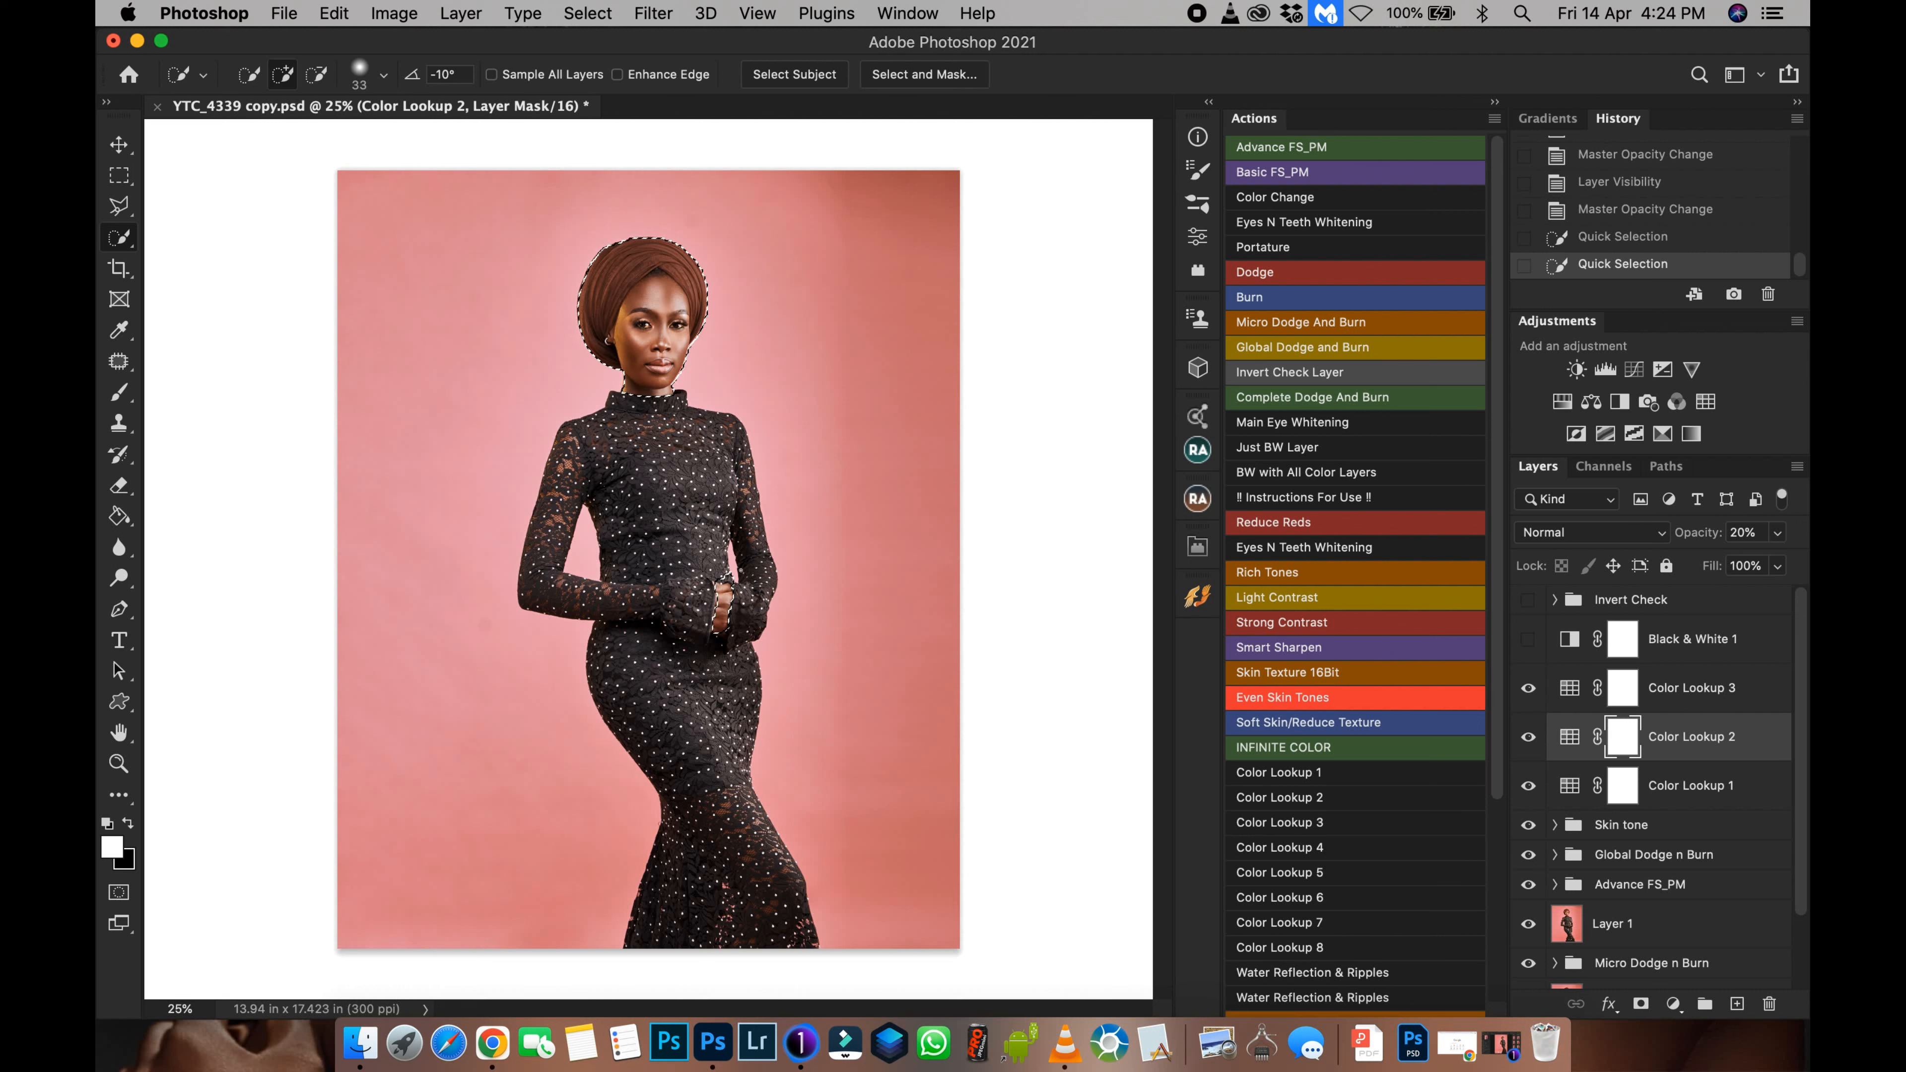
key("alt")
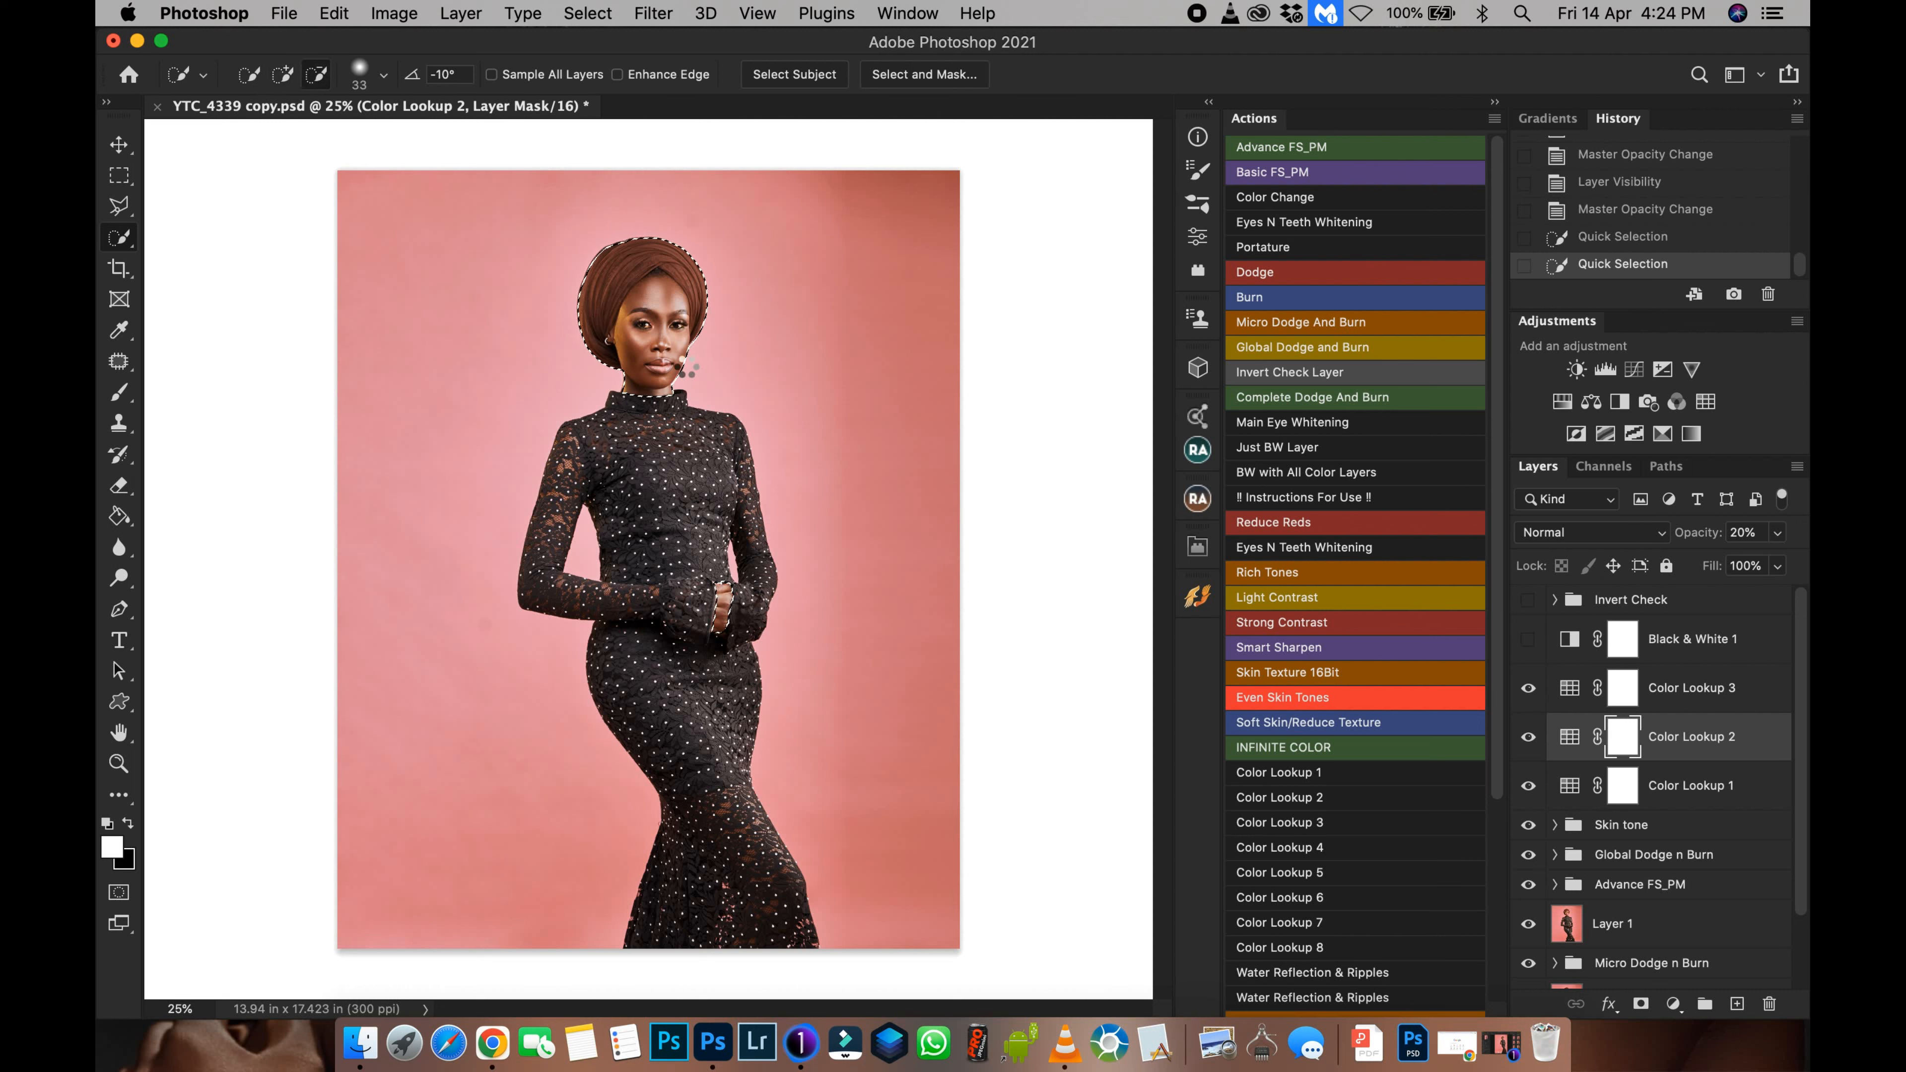
left_click(605, 353, "alt")
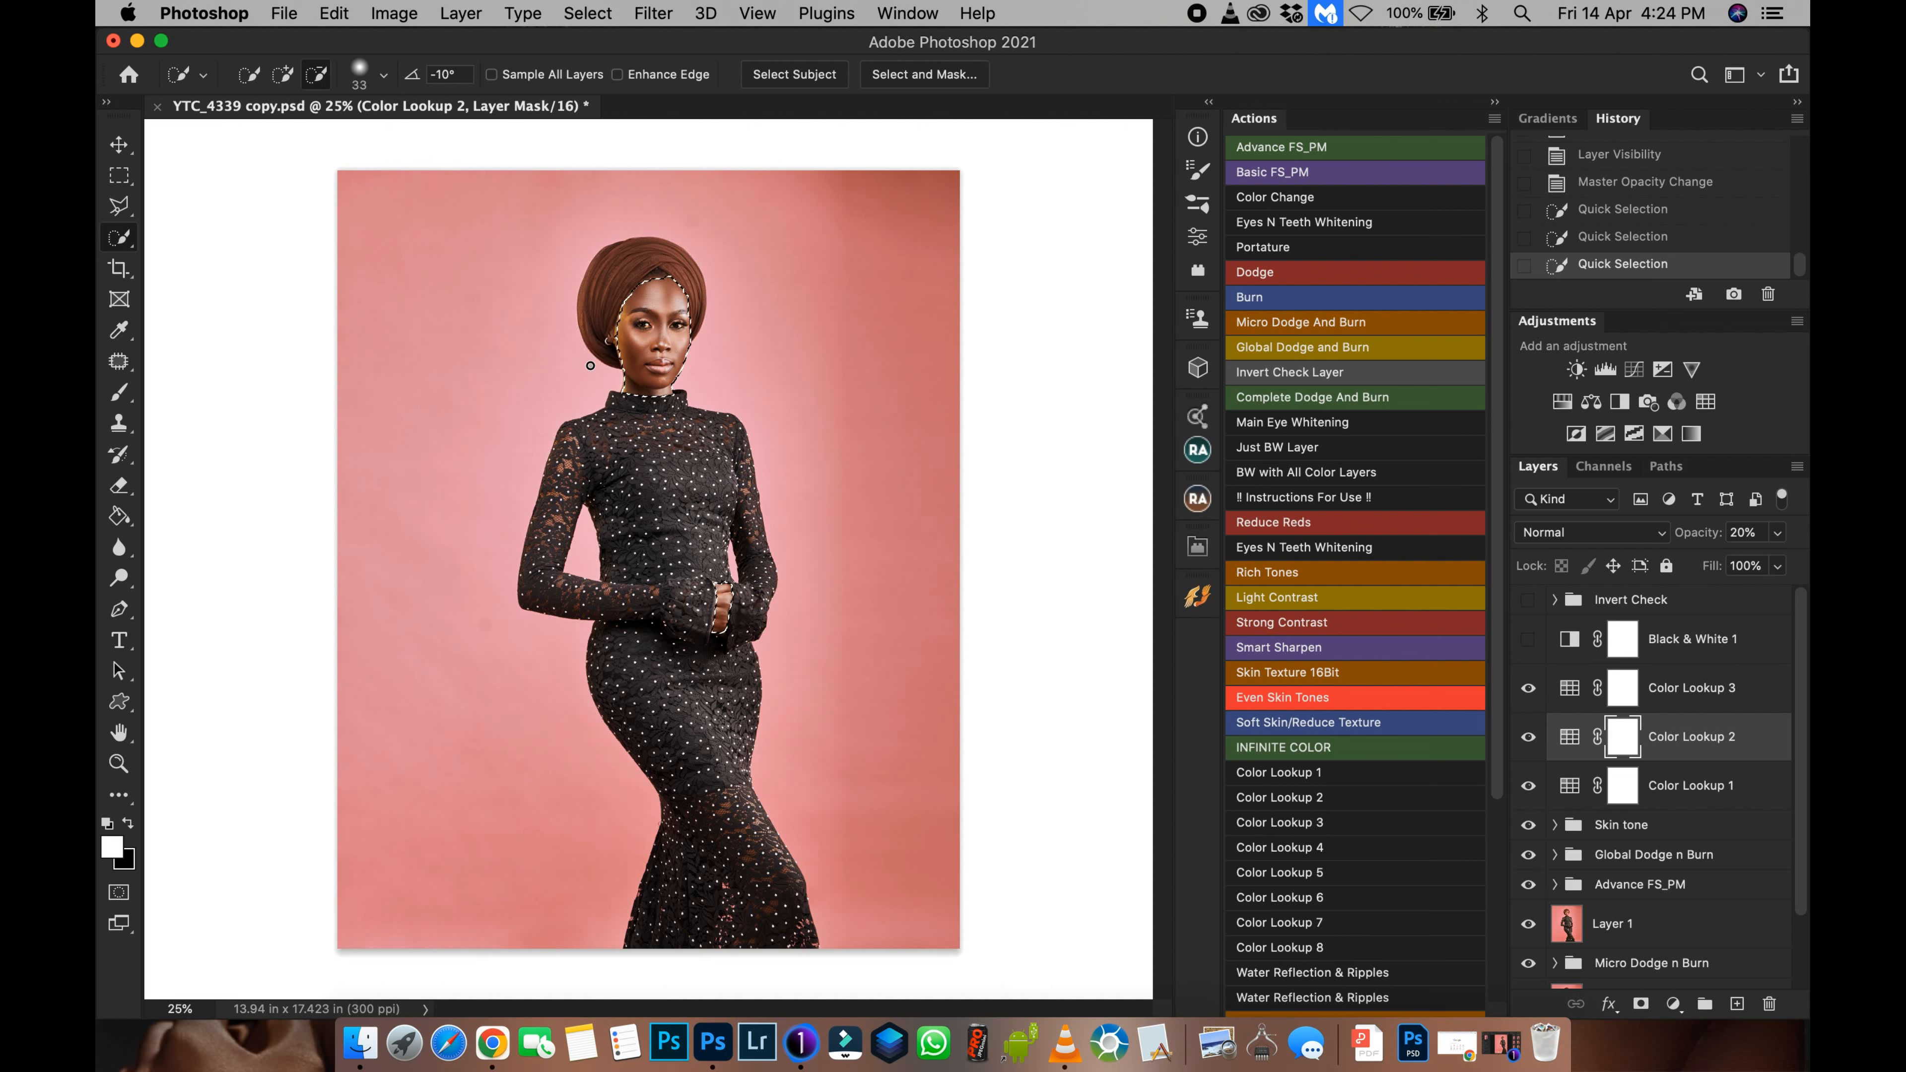
left_click(683, 403, "alt")
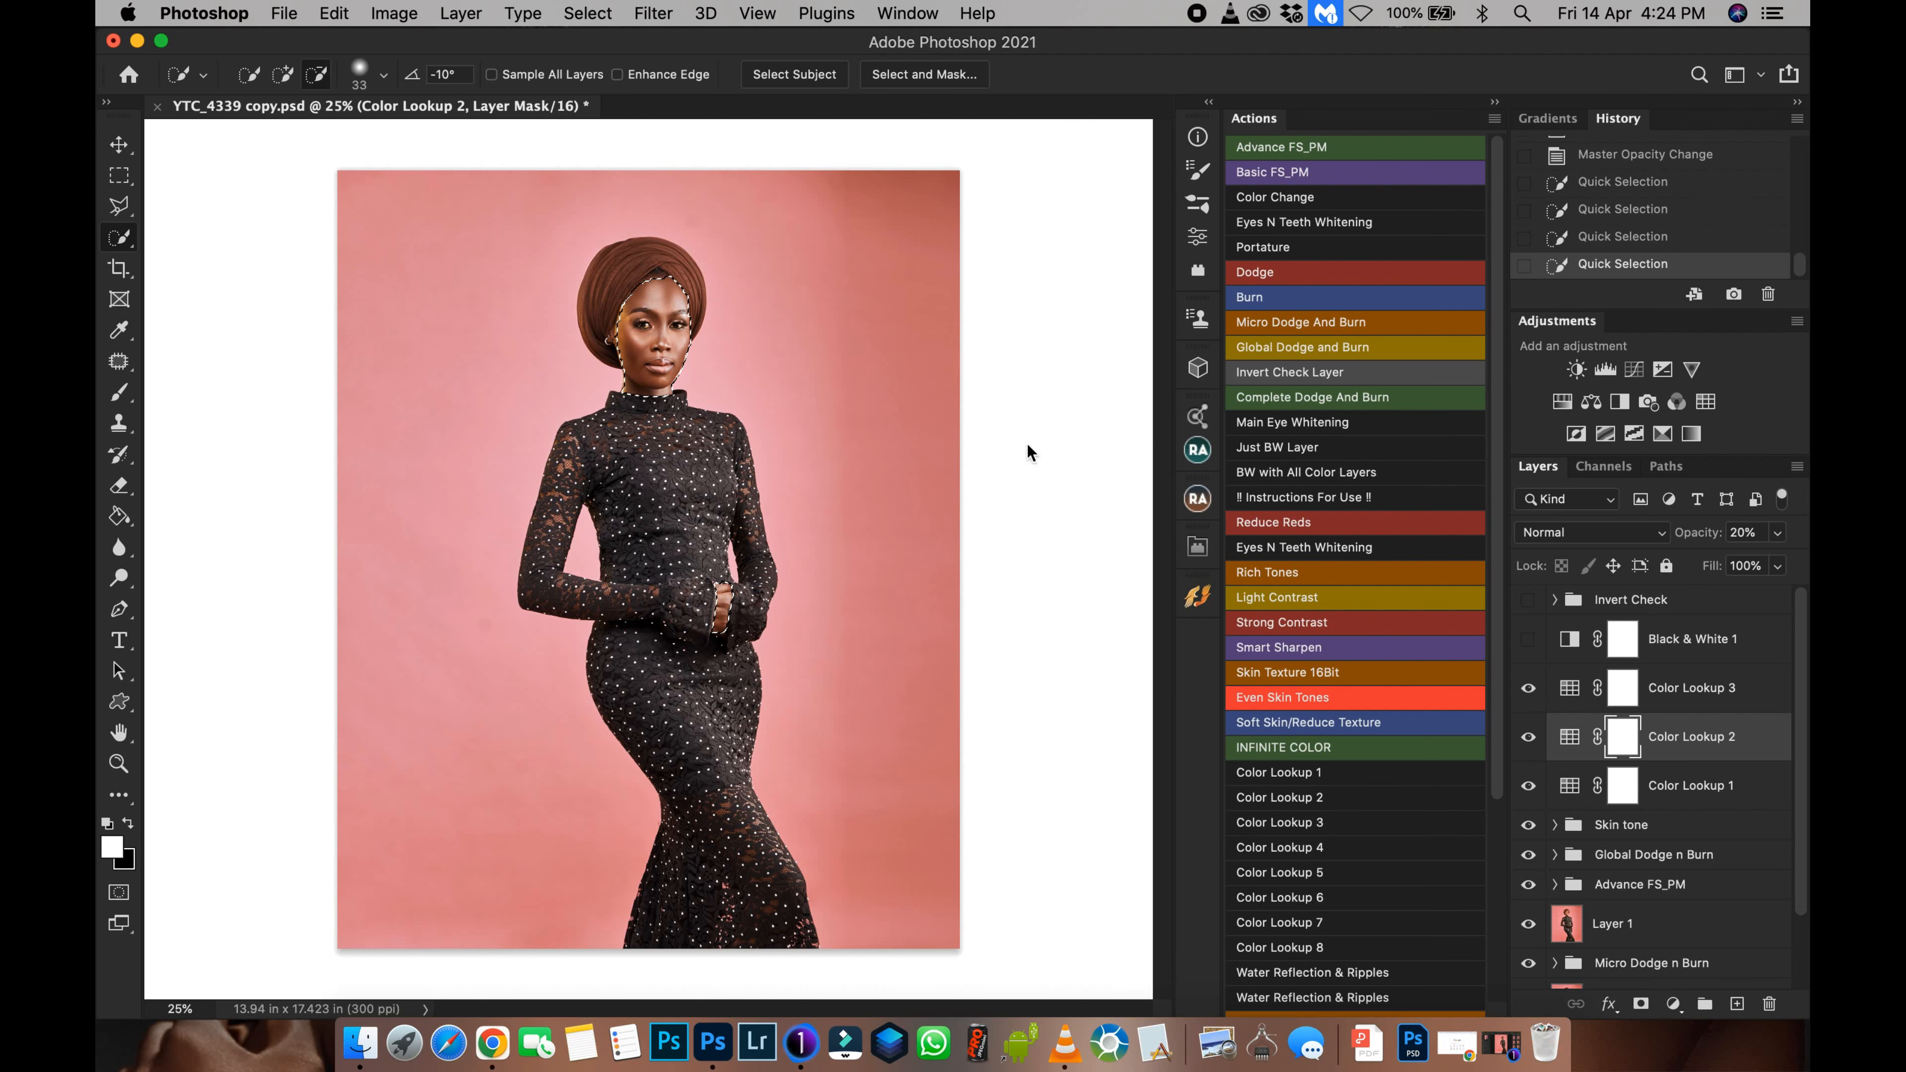
left_click(655, 275)
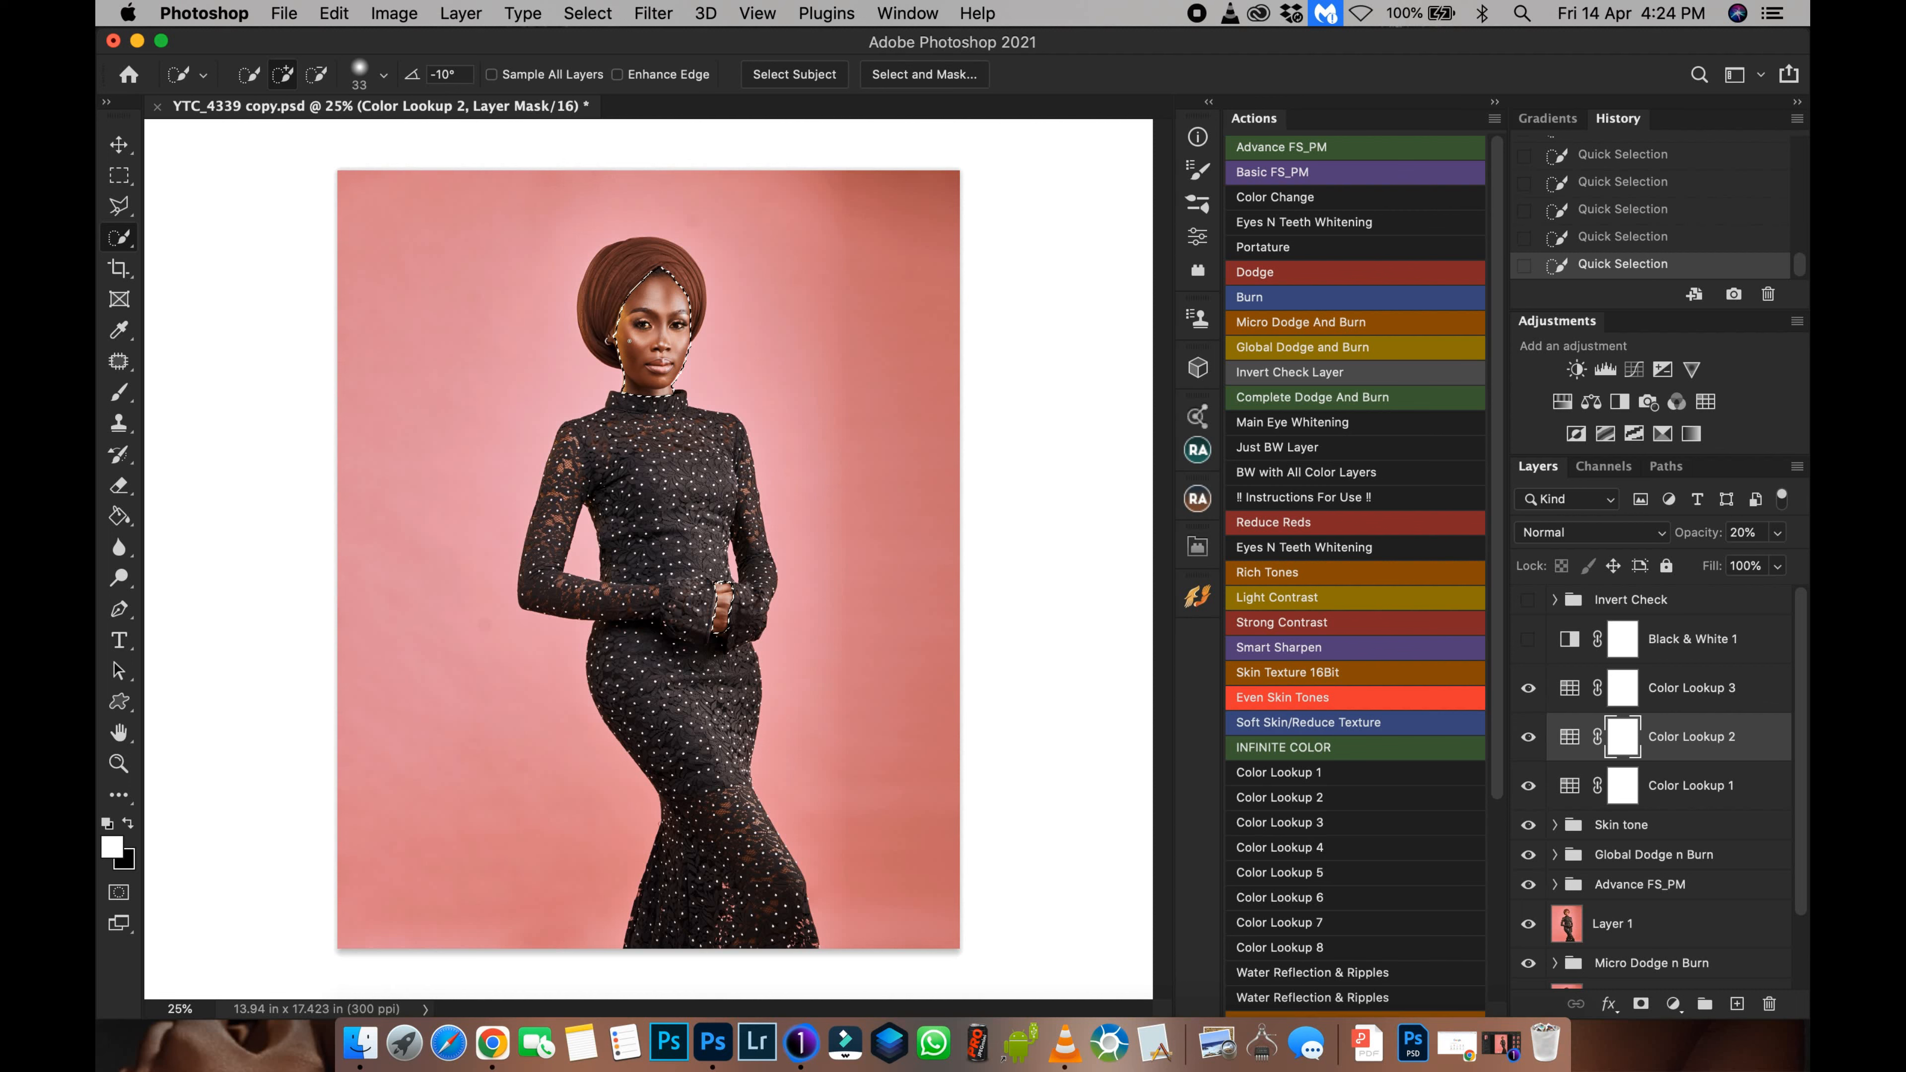
key("super+h")
key("super+plus")
key("super+plus")
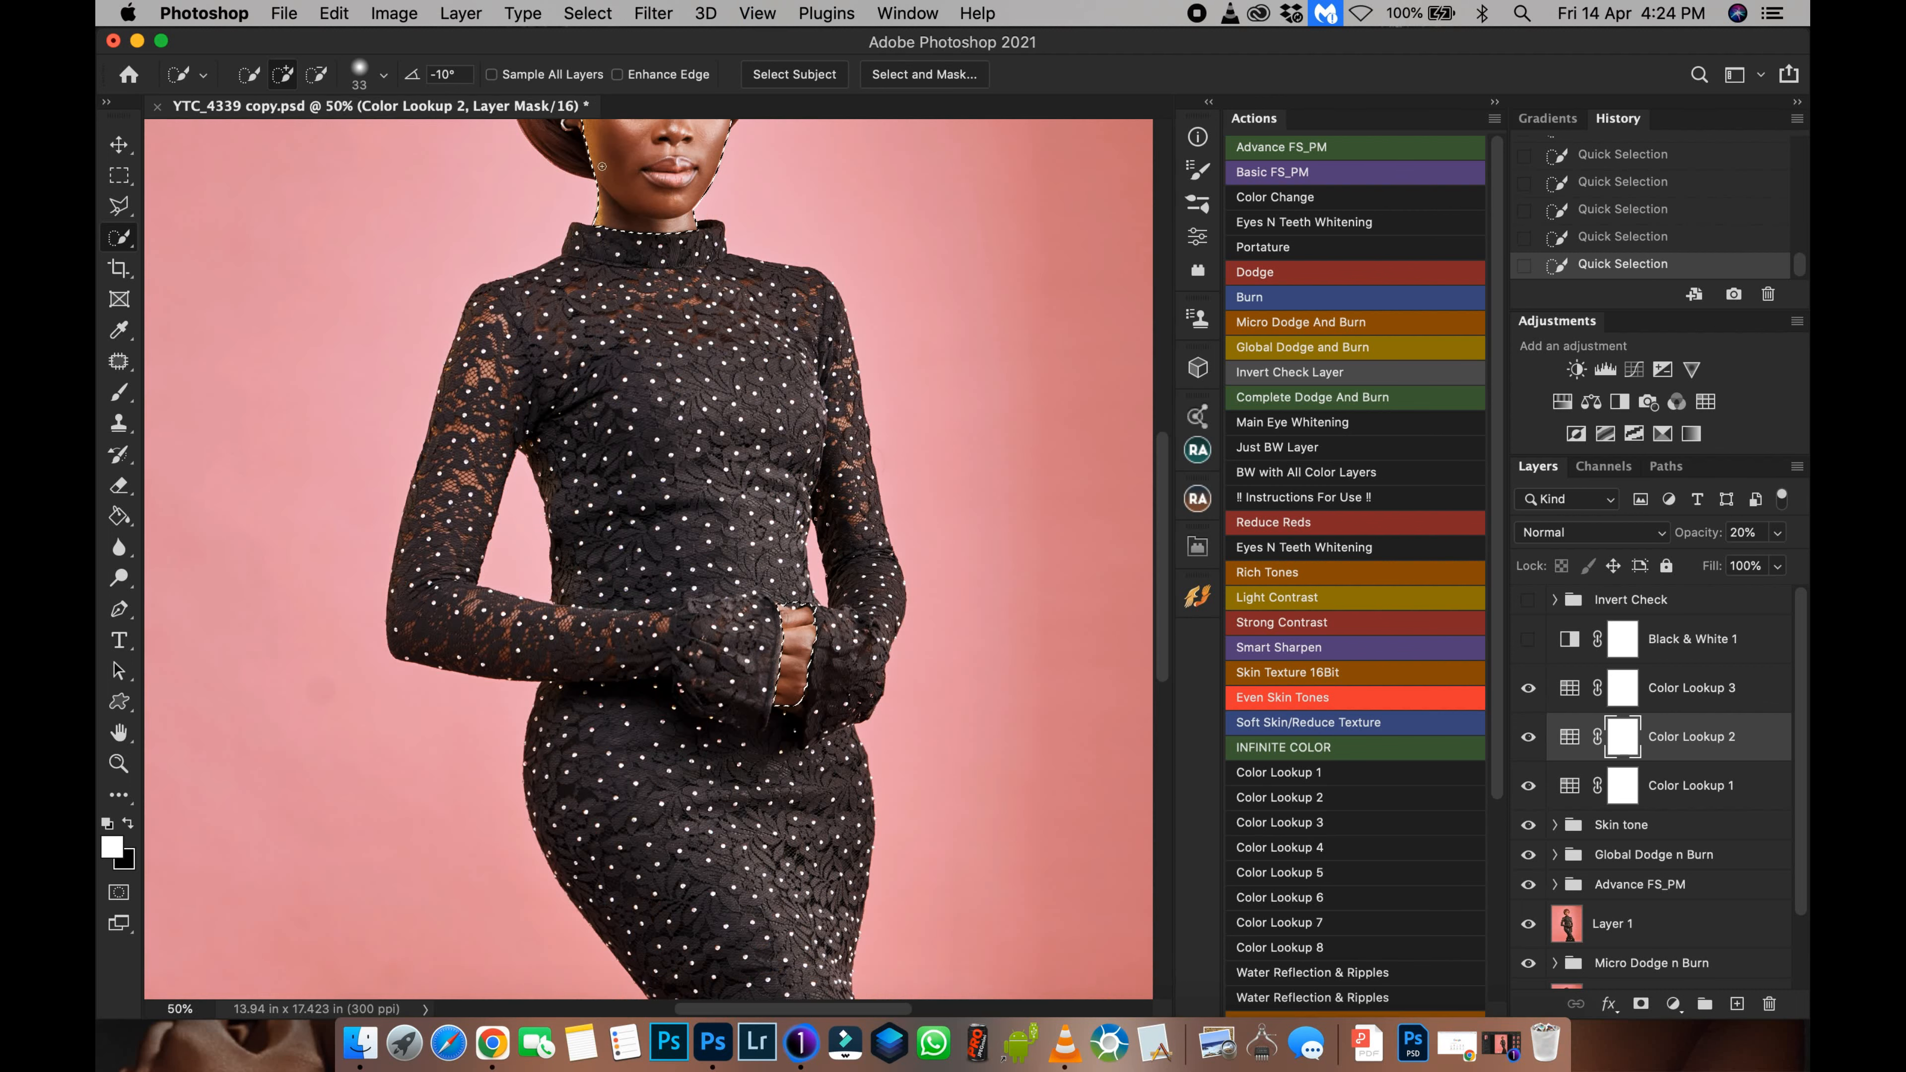
left_click_drag(754, 318, 792, 505)
key("super+h")
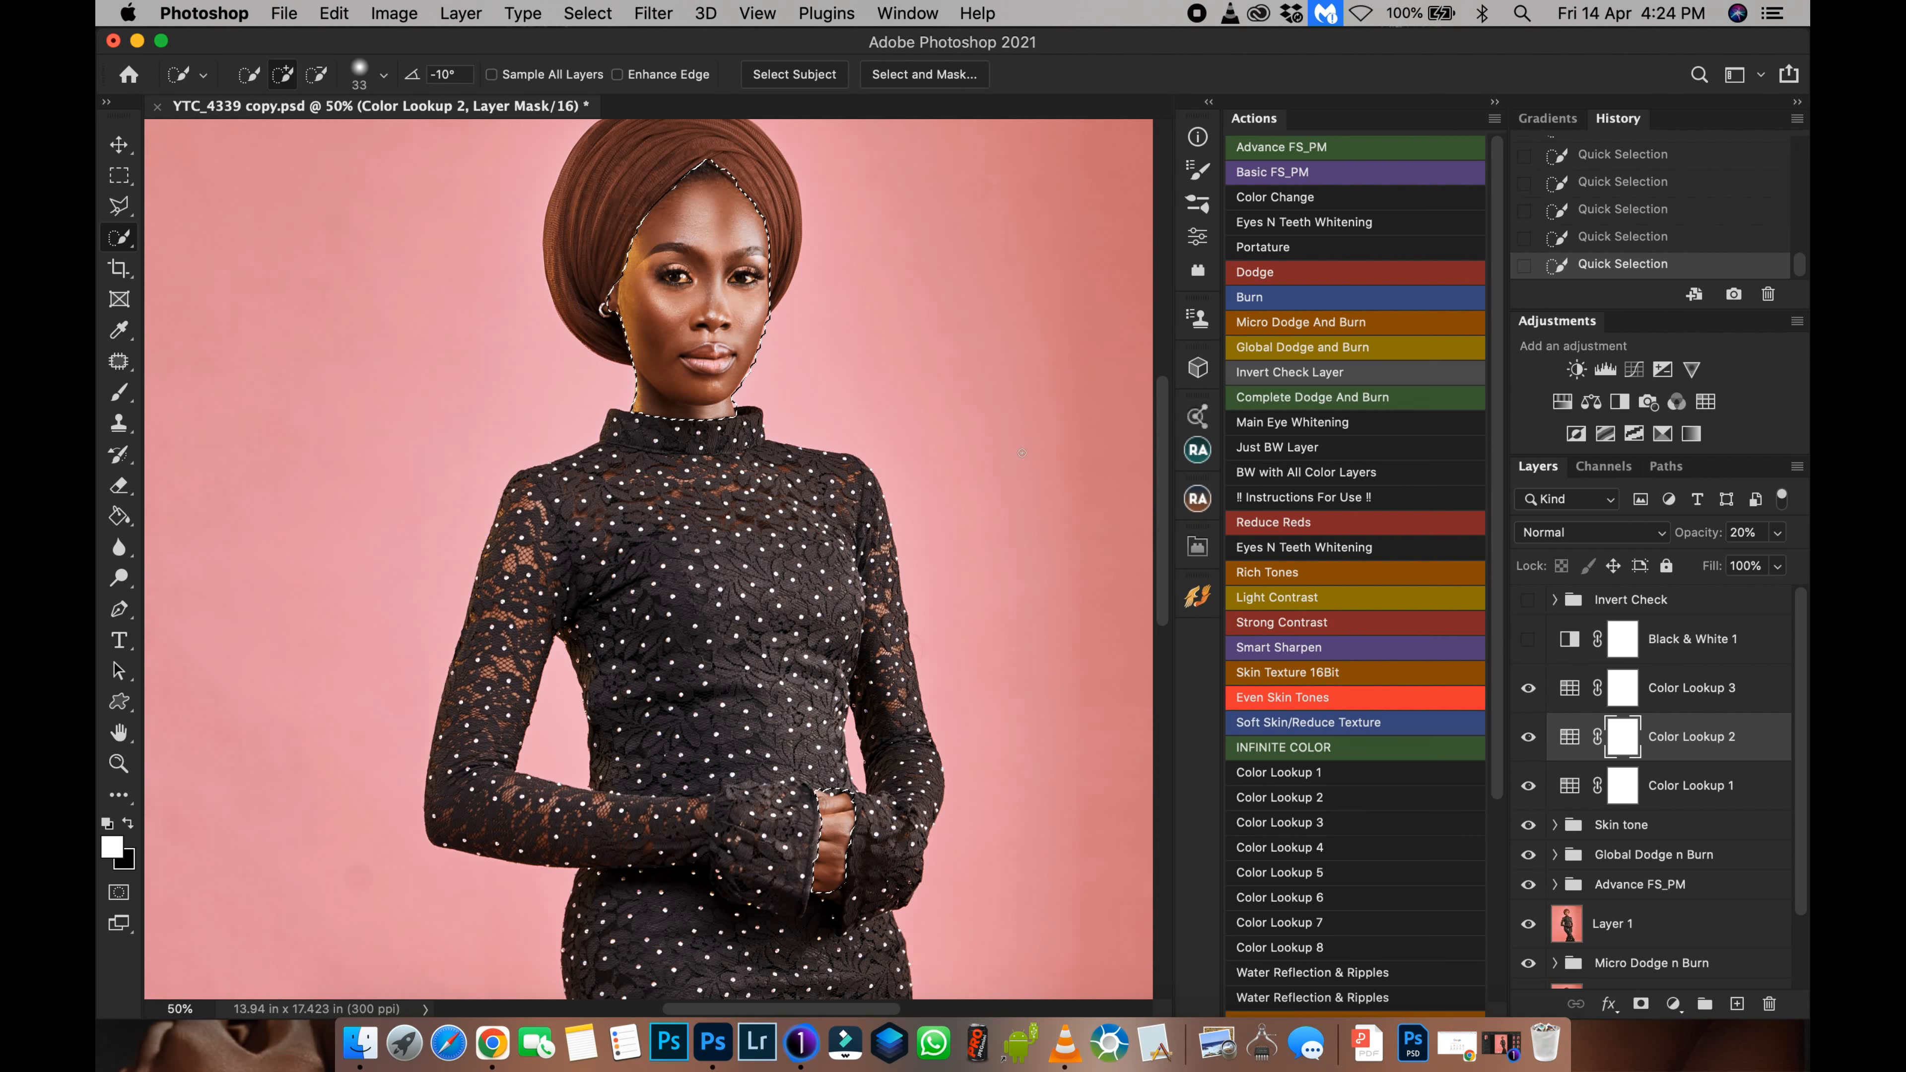
Step: Replace Color Lookup 2's mask with a new layer mask made from the skin selection
left_click_drag(1622, 740, 1768, 1003)
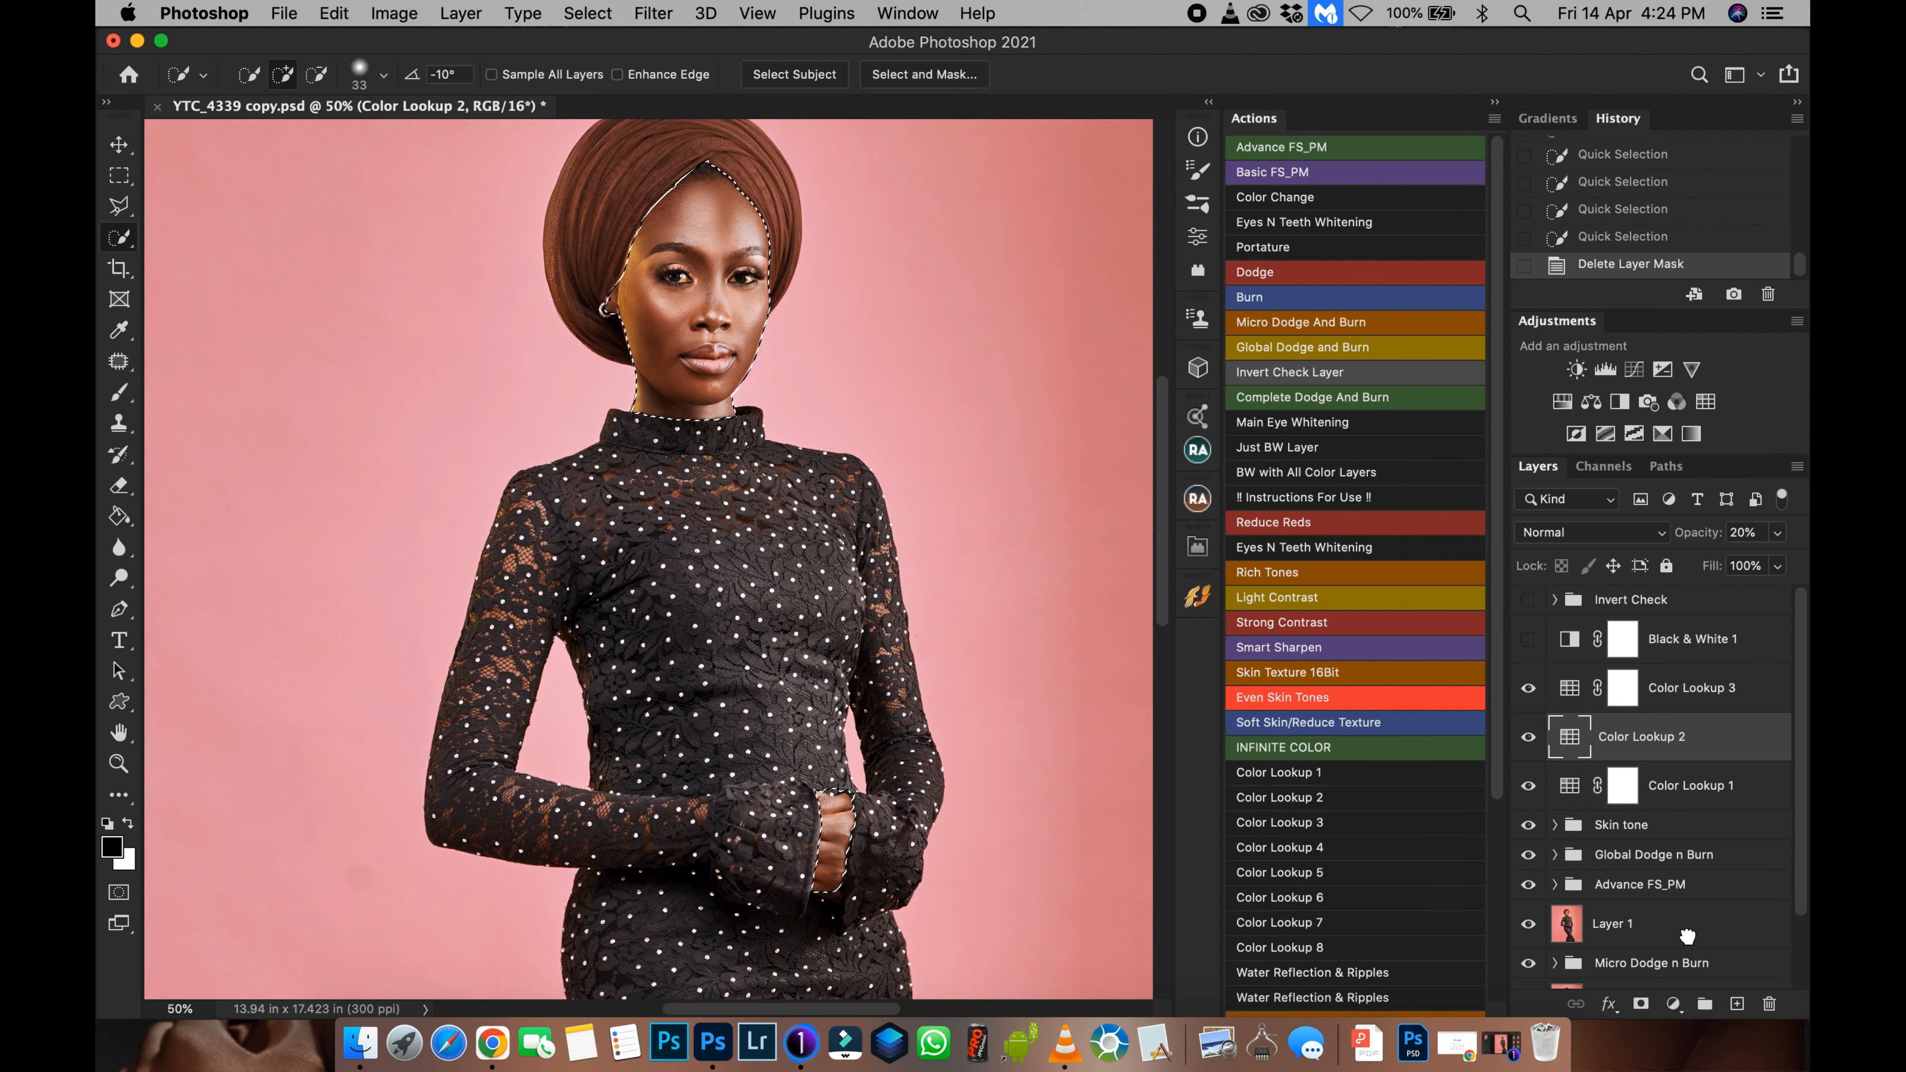
left_click(1641, 1004)
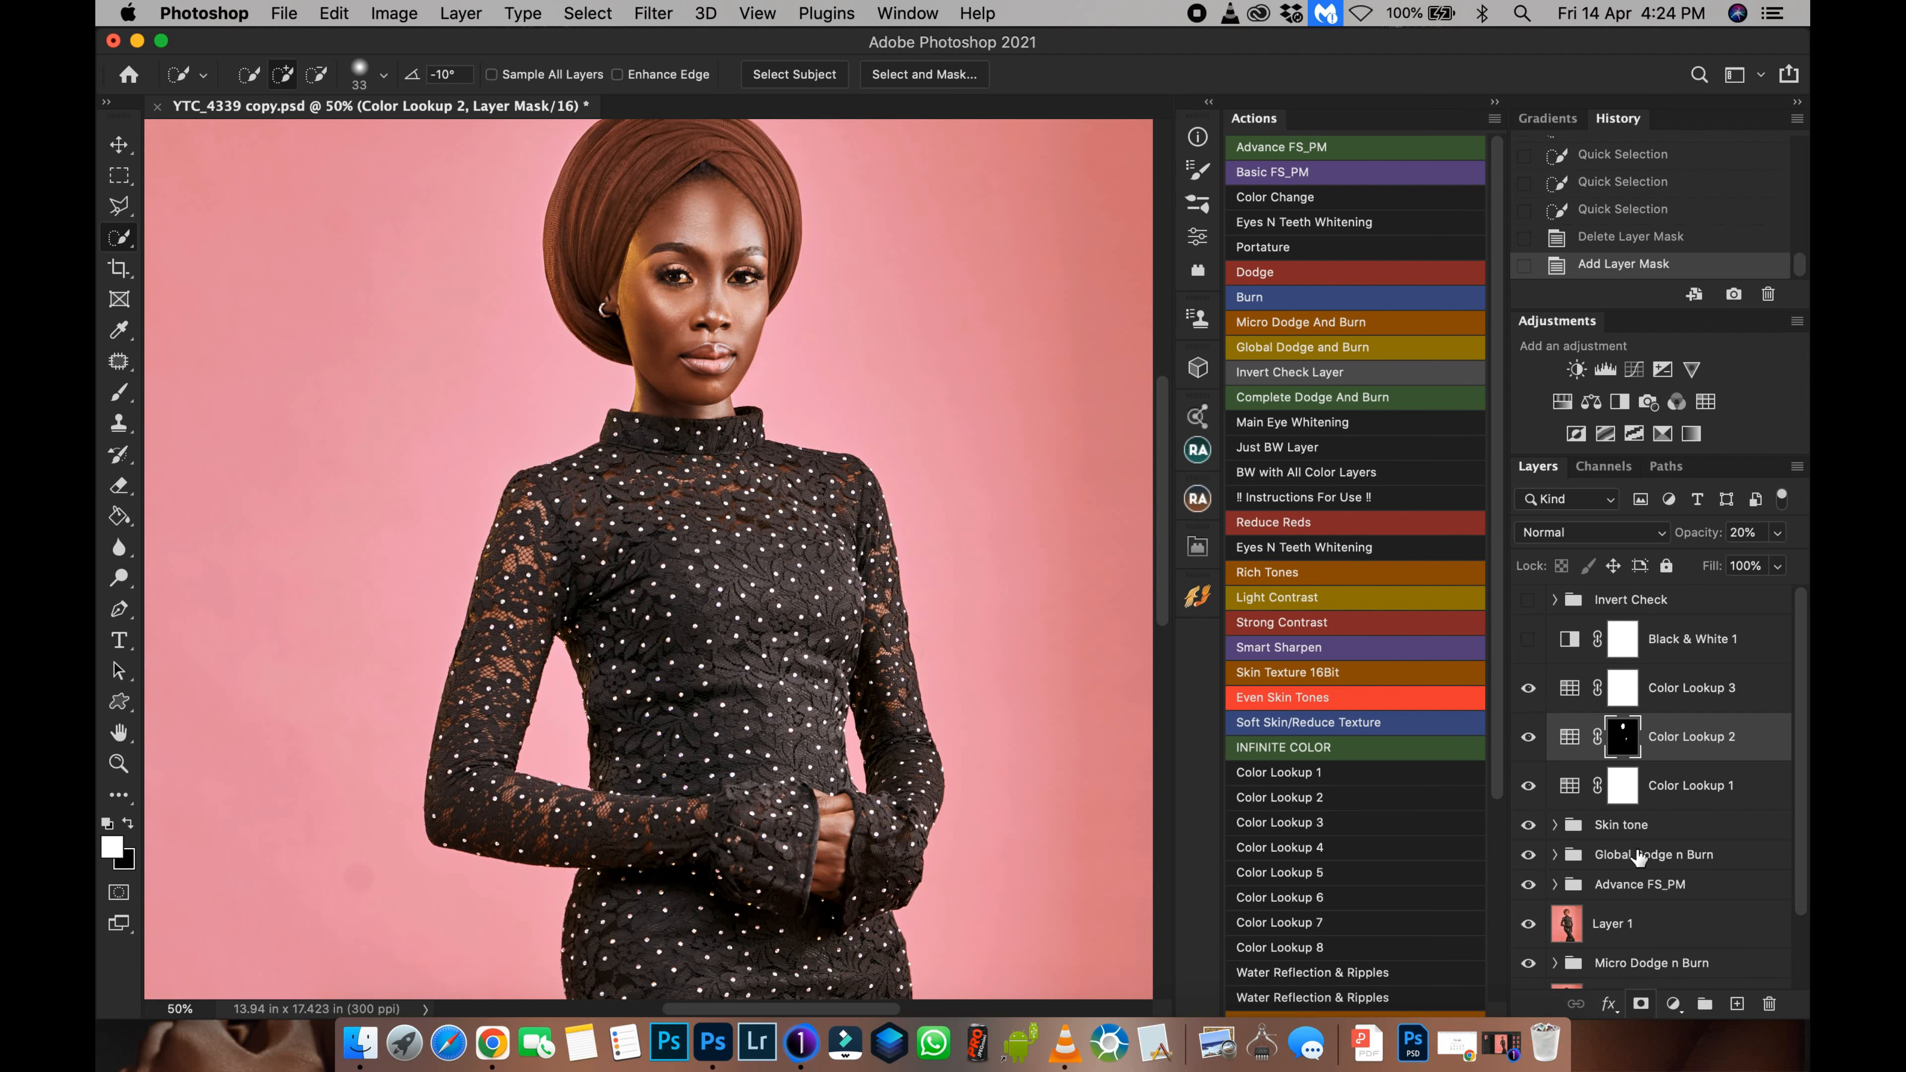
key("super+minus")
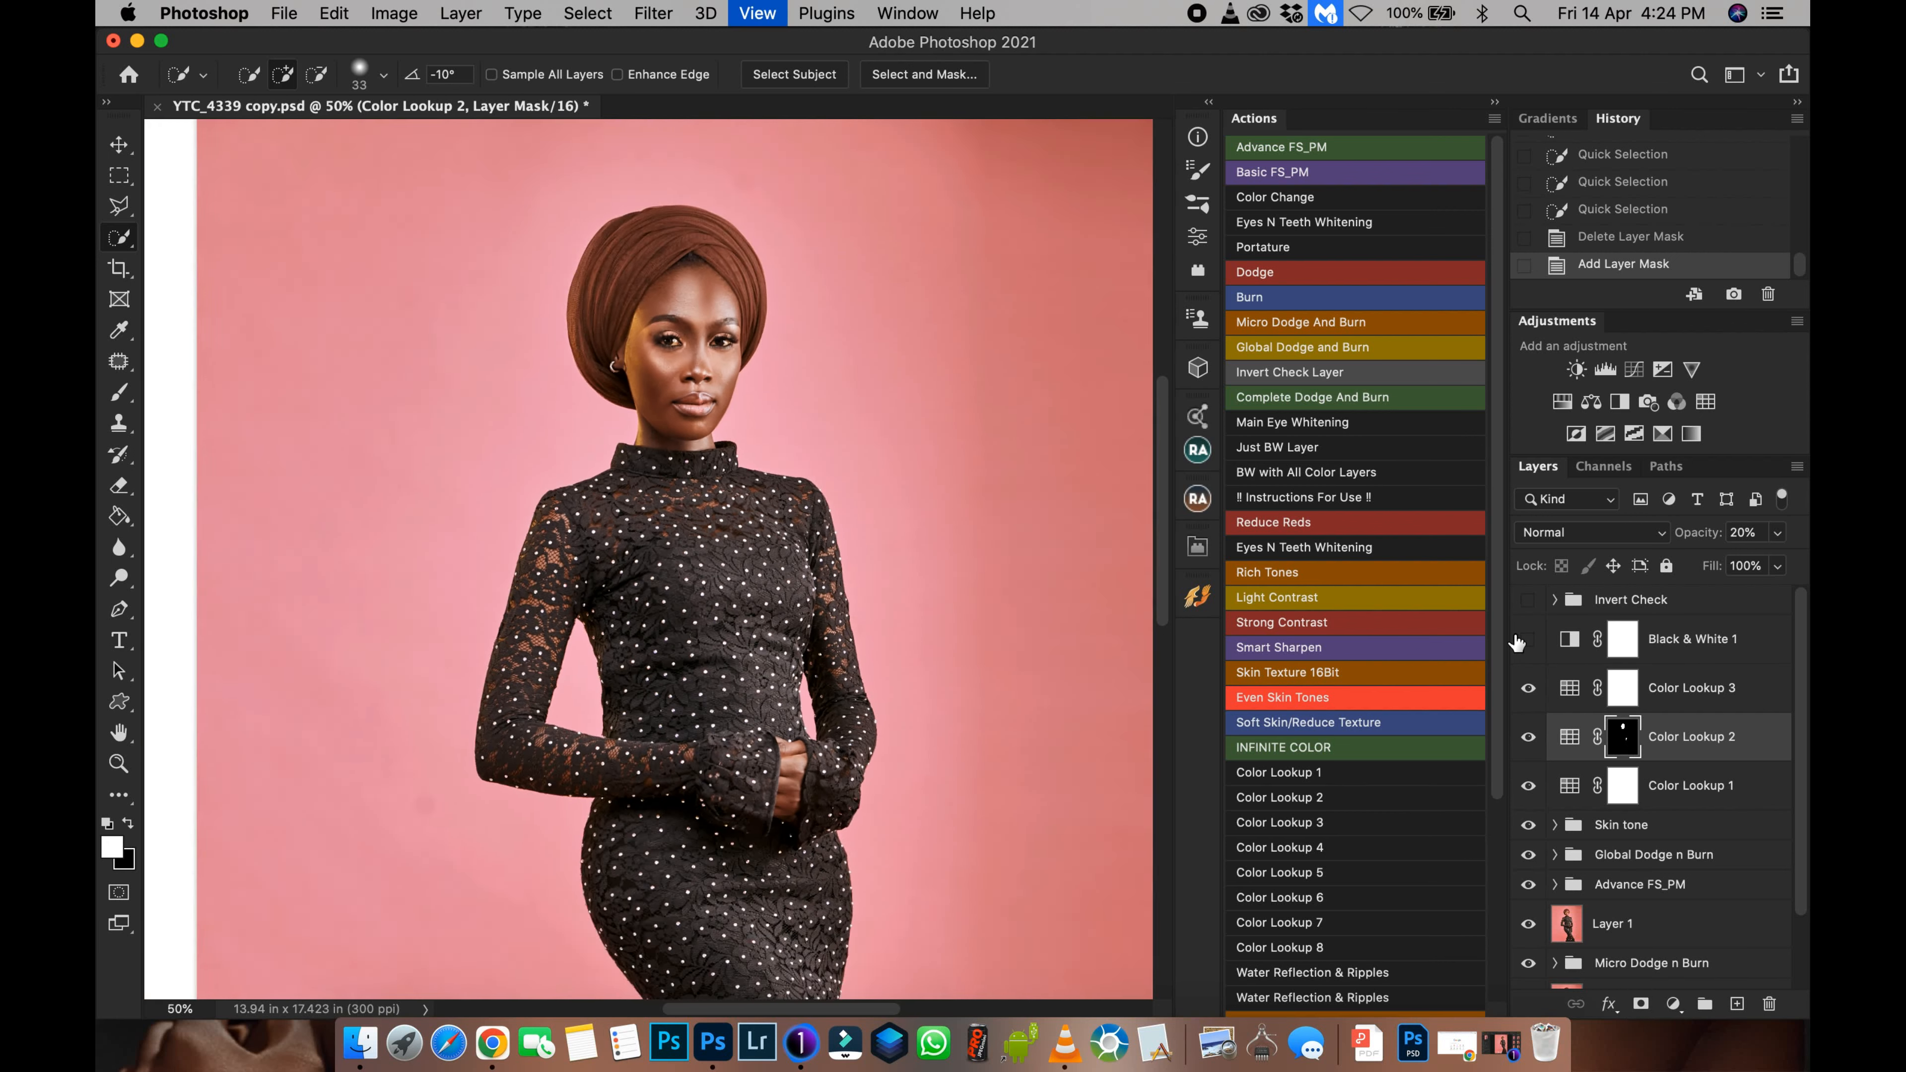
key("super+minus")
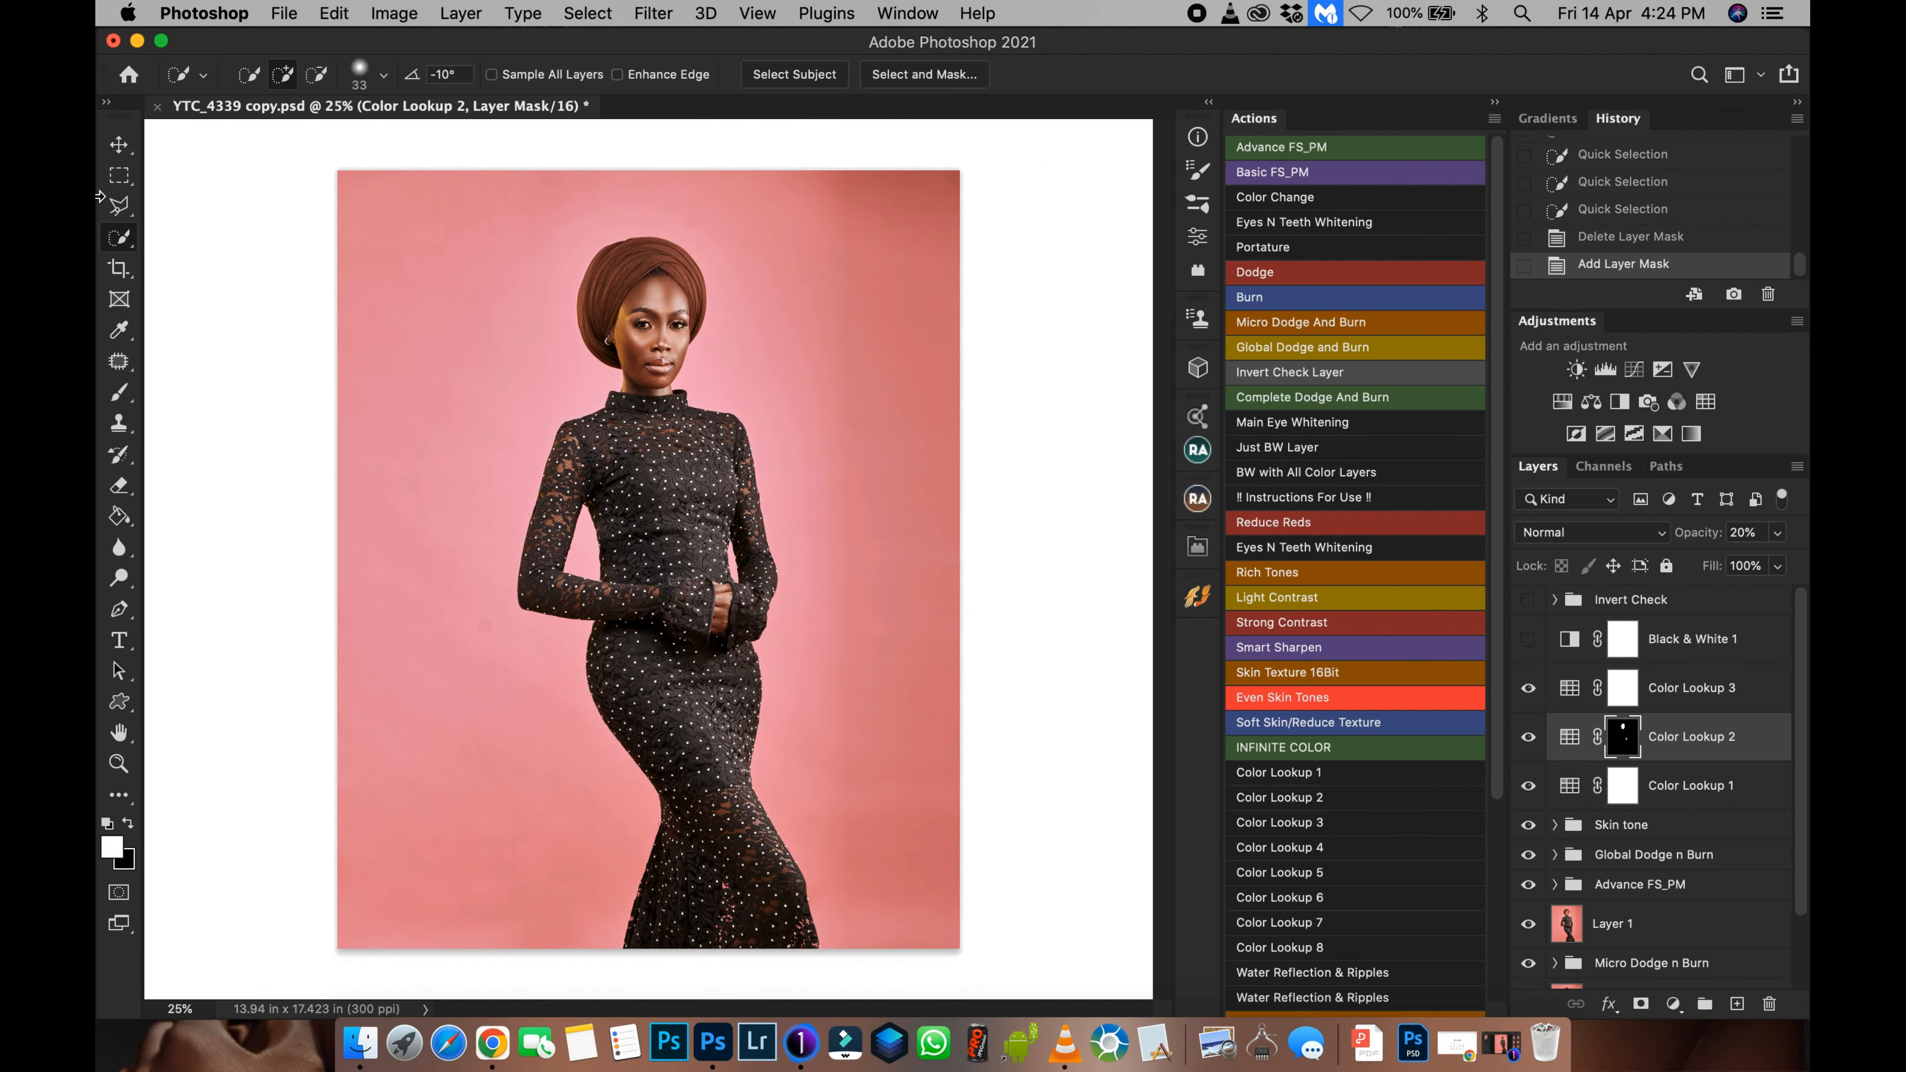
Step: Copy Color Lookup 2's skin mask onto Color Lookup 1, and compare the image with and without Color Lookup 3
left_click_drag(1622, 737, 1626, 784)
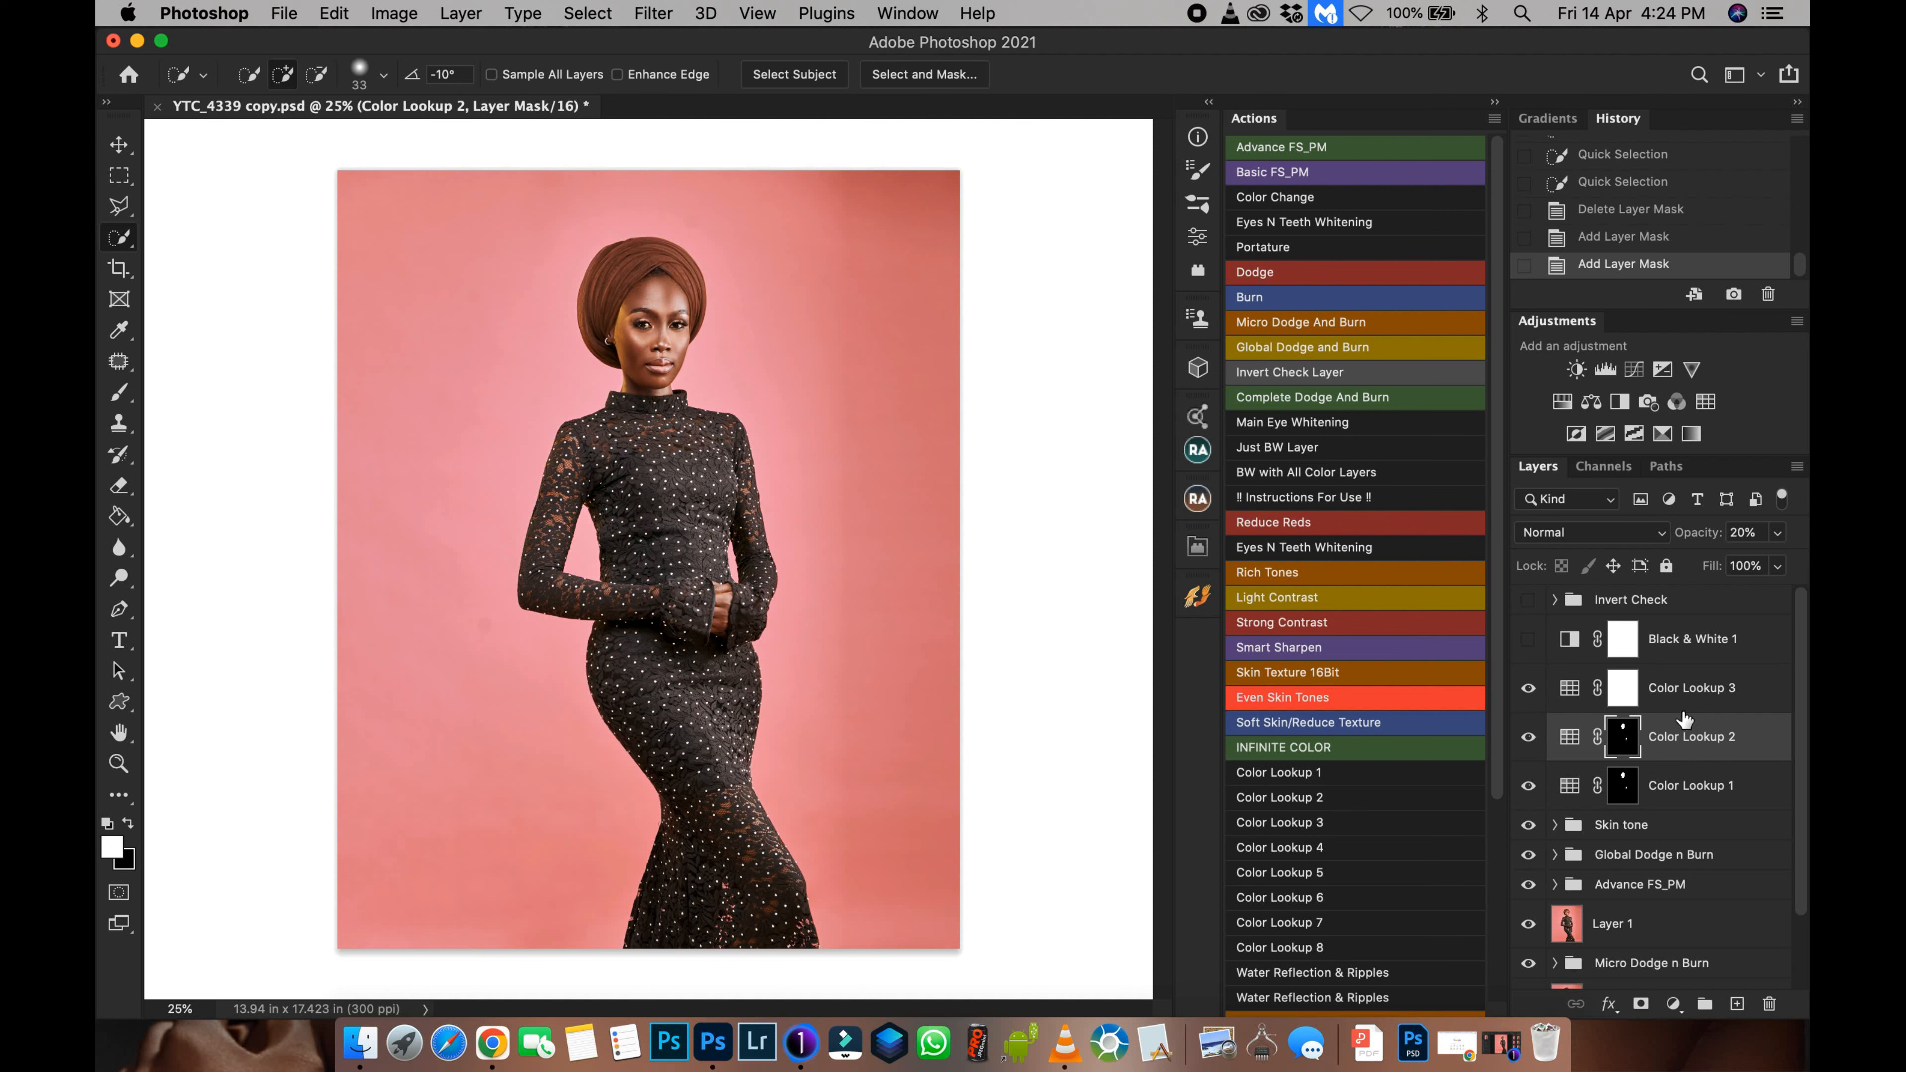
left_click(1529, 690)
left_click(1529, 690)
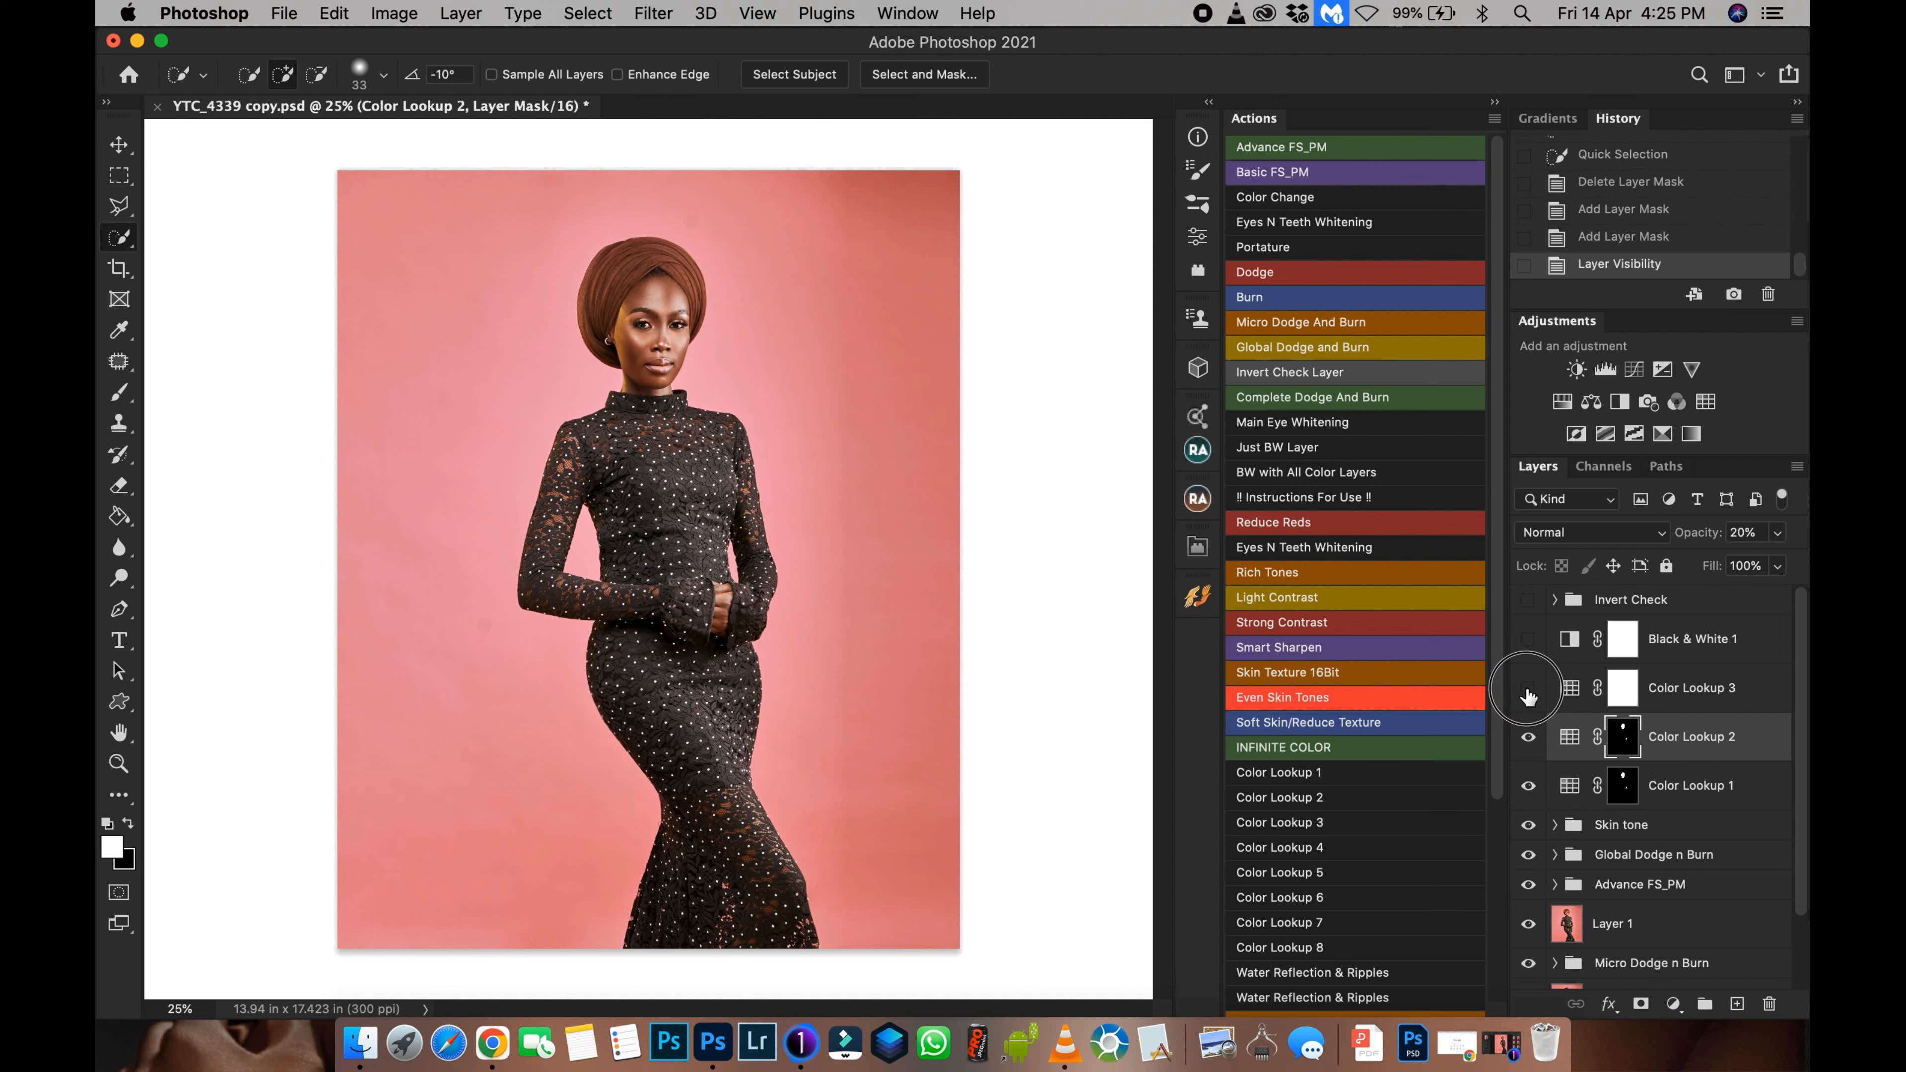
Step: Group the three Color Lookup layers and compare the image with and without the group
left_click(1697, 695)
left_click(1697, 792, "shift")
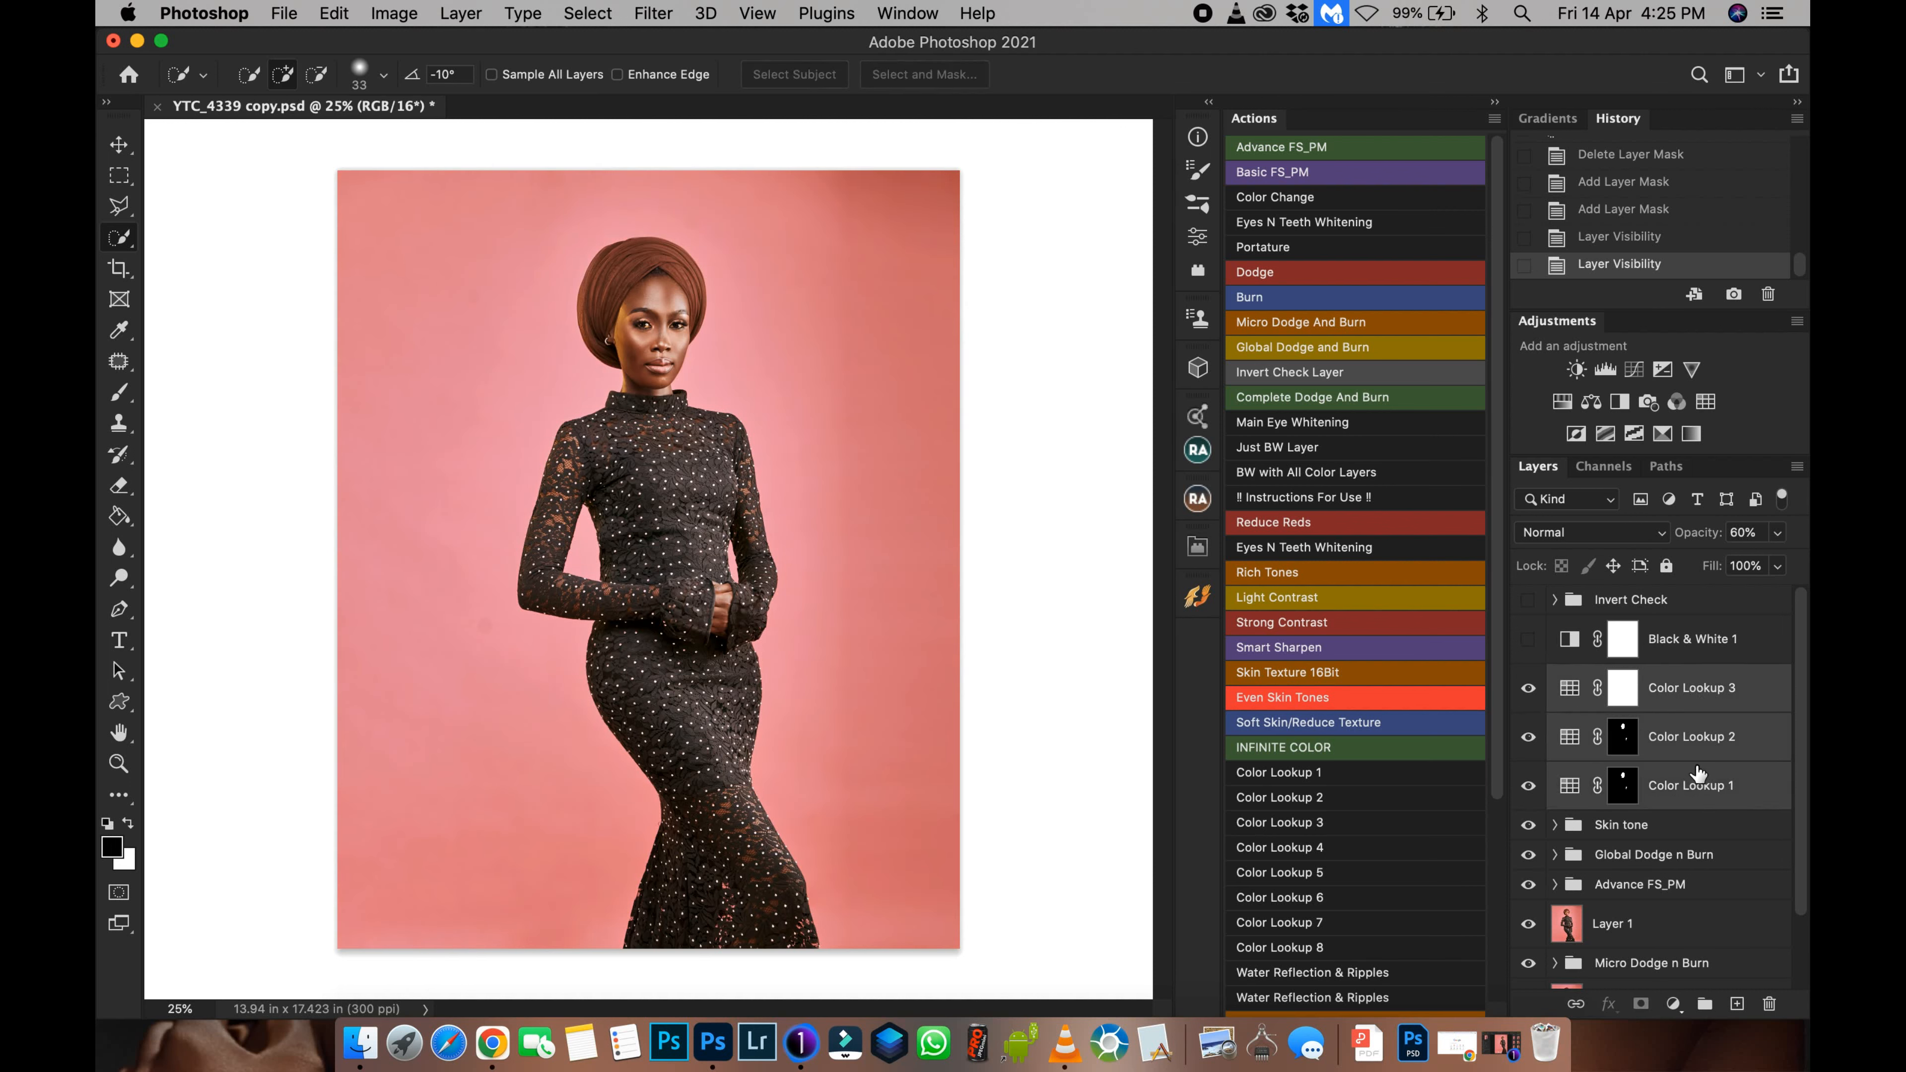
key("super+g")
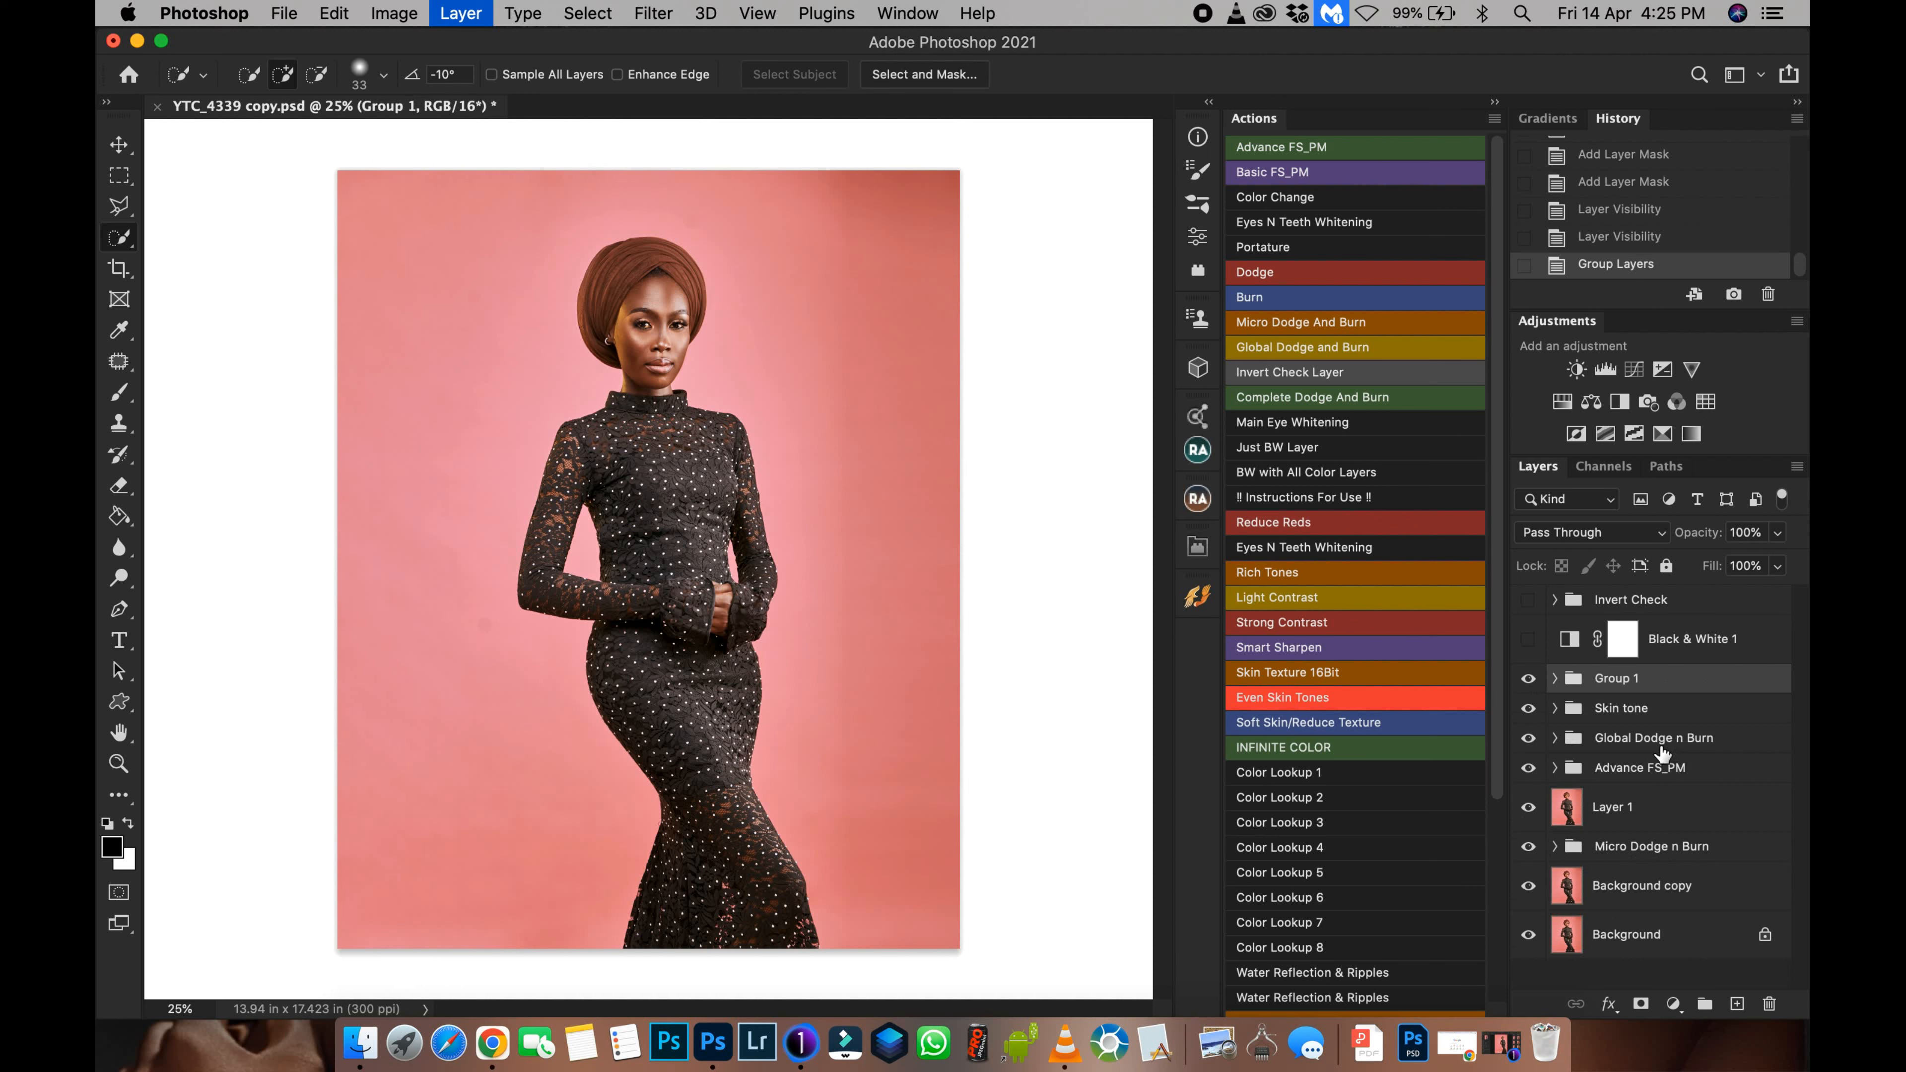
left_click(1529, 680)
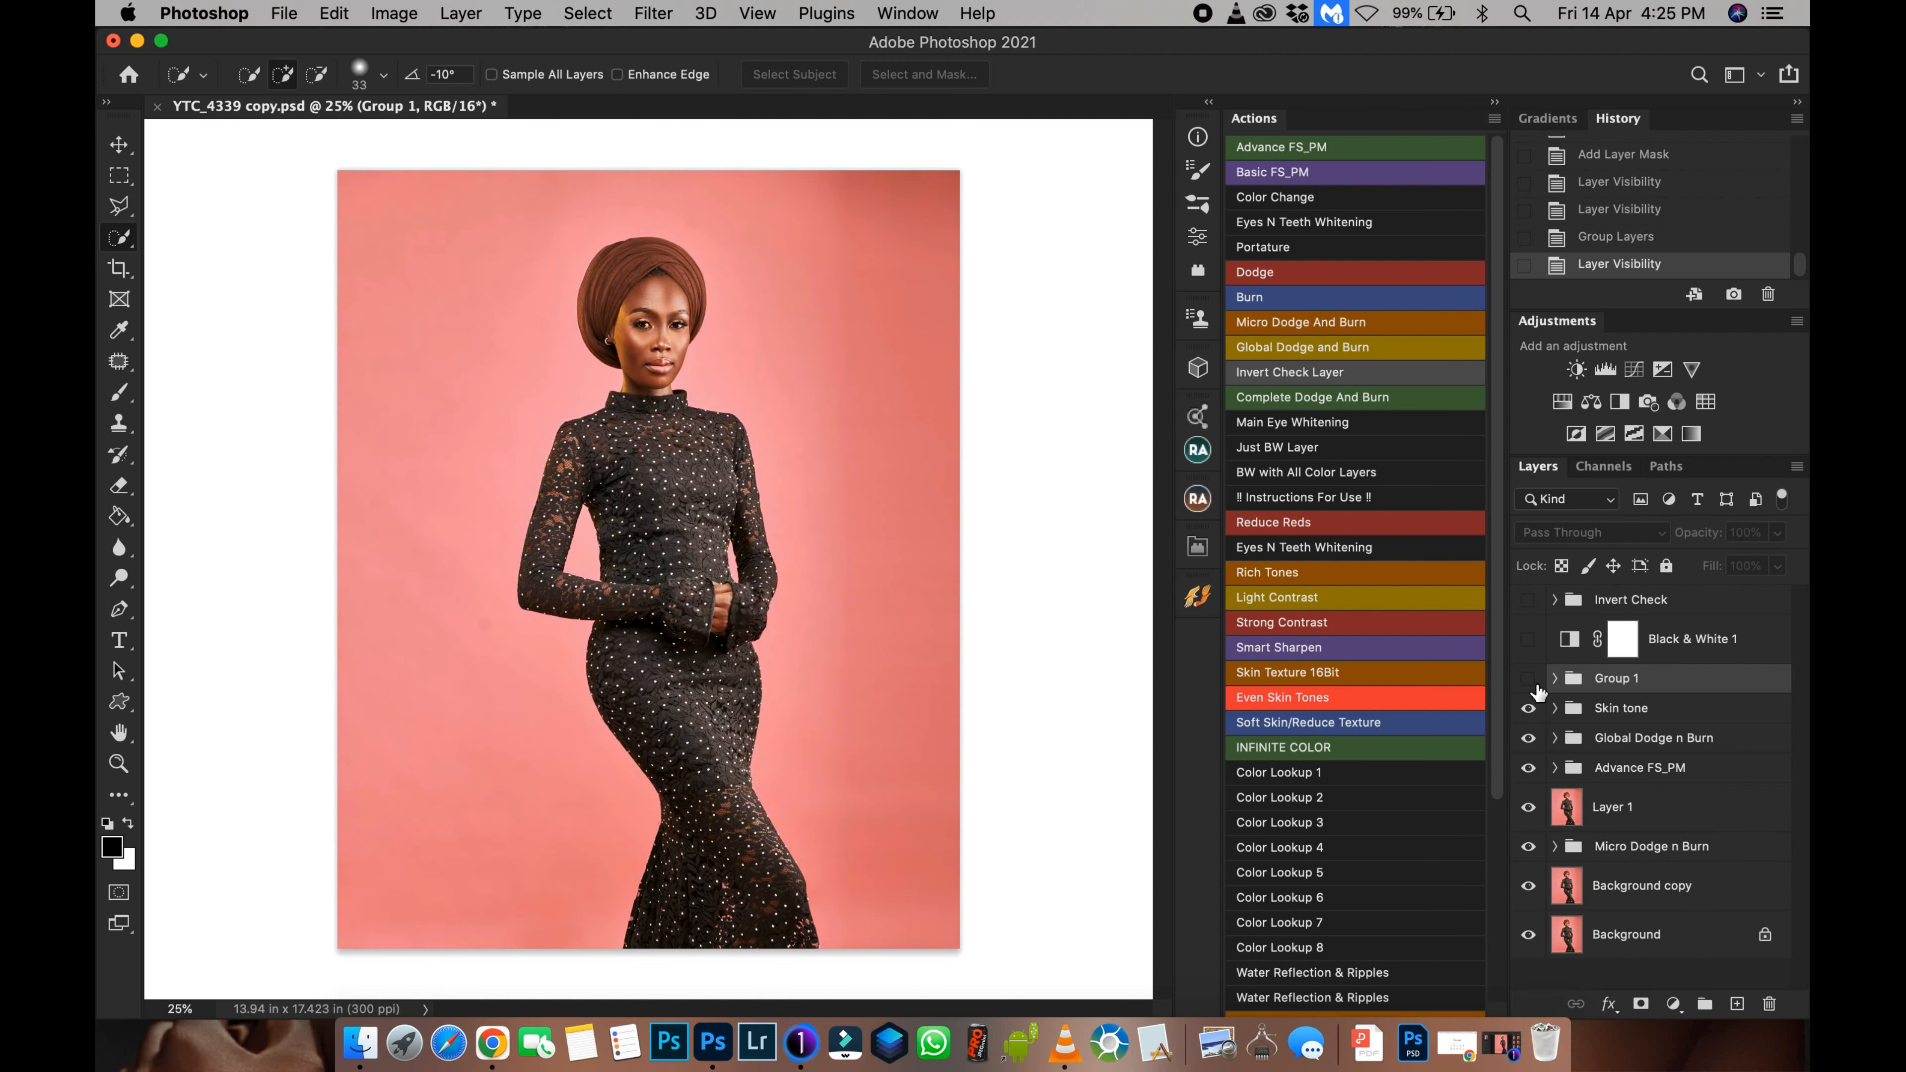
left_click(1534, 685)
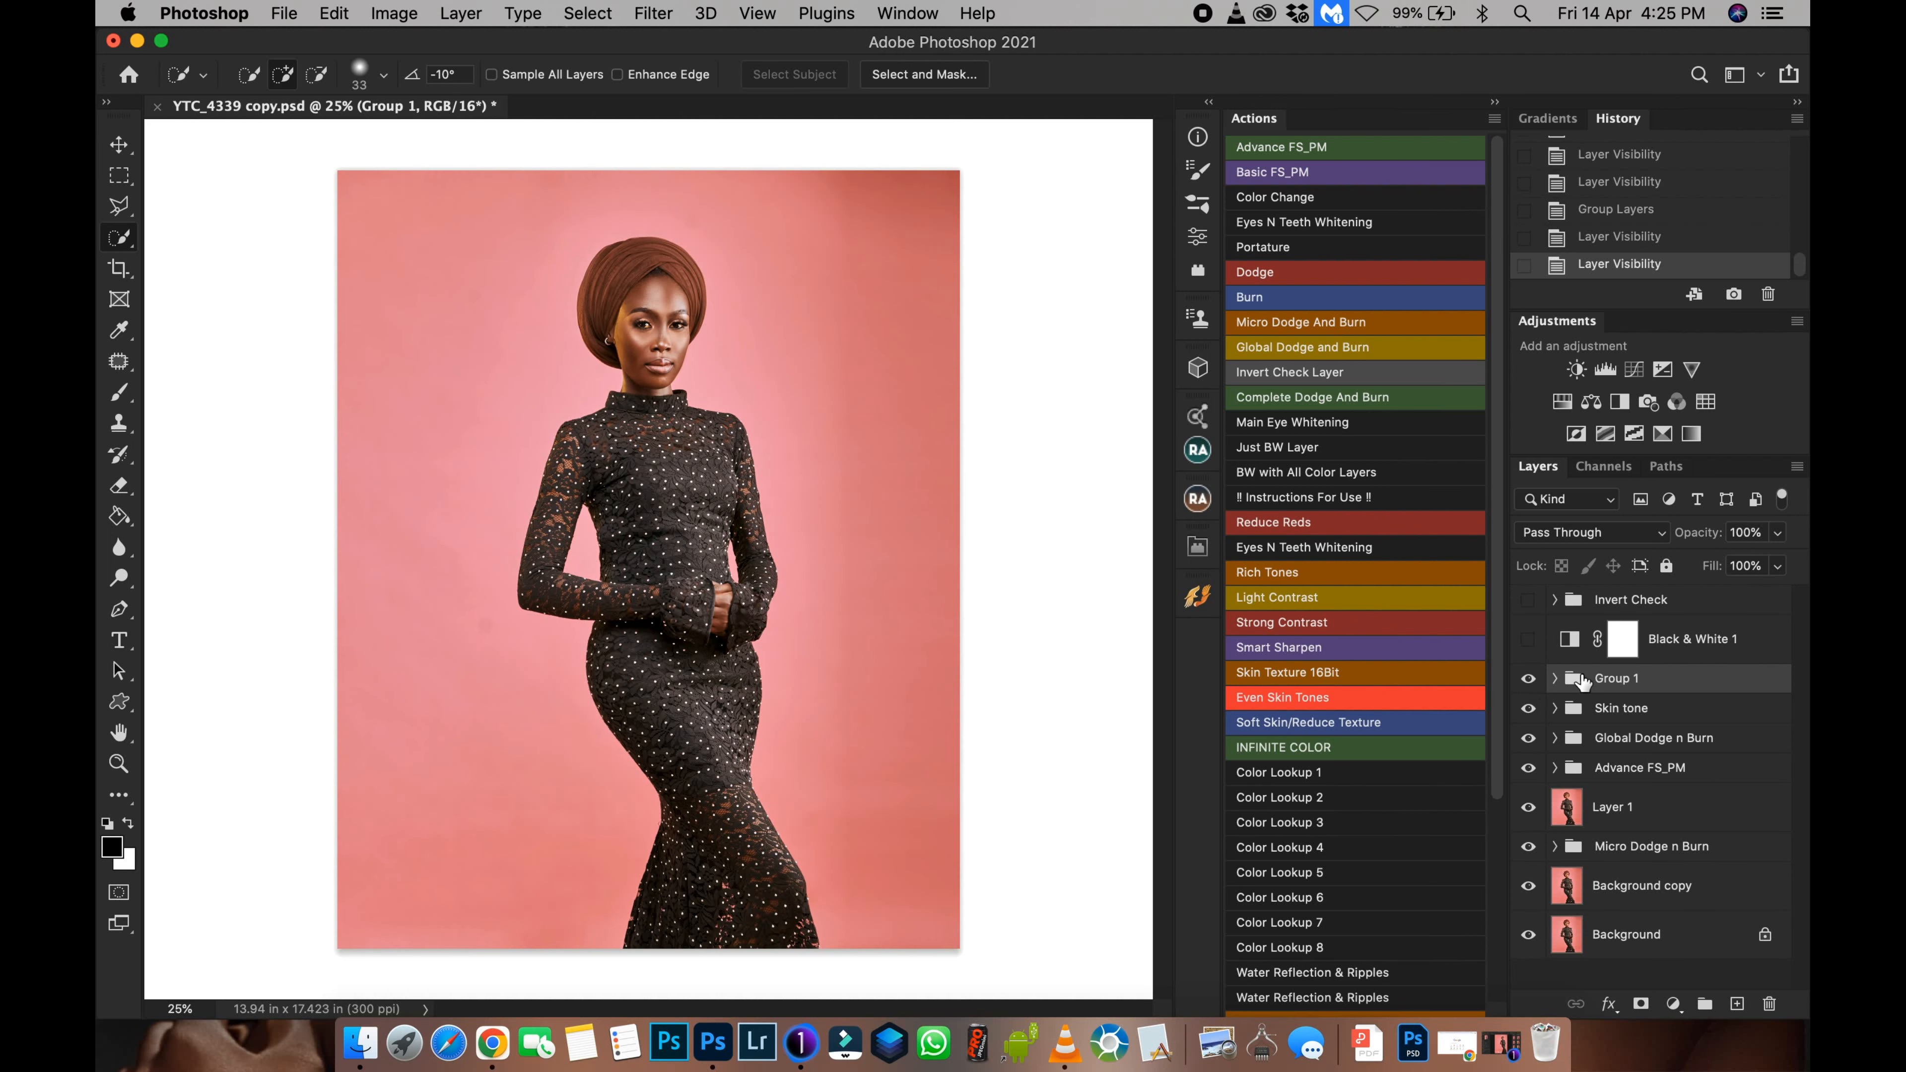
Step: Rename the new Color Lookup layer group as Grade
left_click(1608, 679)
double_click(1608, 679)
type("Grade")
key("Return")
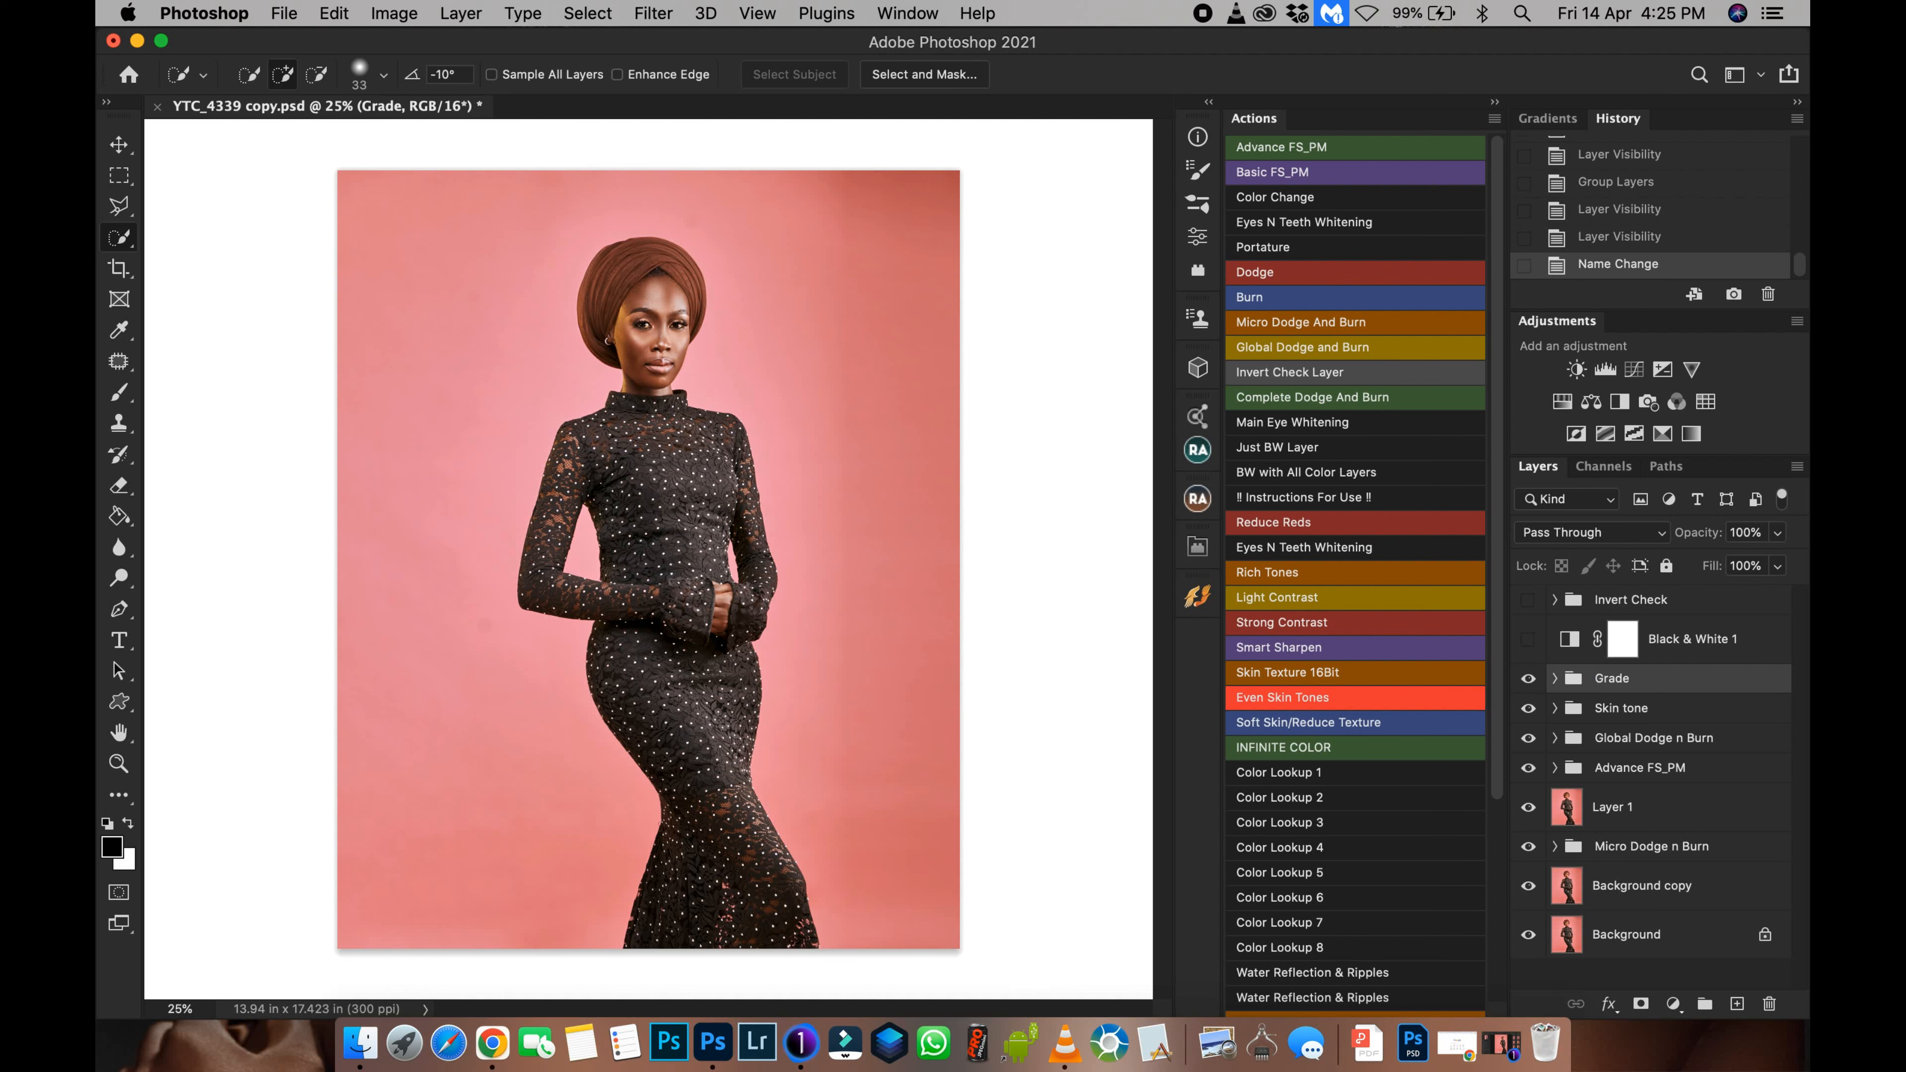
Step: Compare the retouched image with the original Background layer alone, leaving all the retouching layers shown
left_click(1553, 678)
left_click(1553, 678)
left_click(1529, 935, "alt")
left_click(1528, 934, "alt")
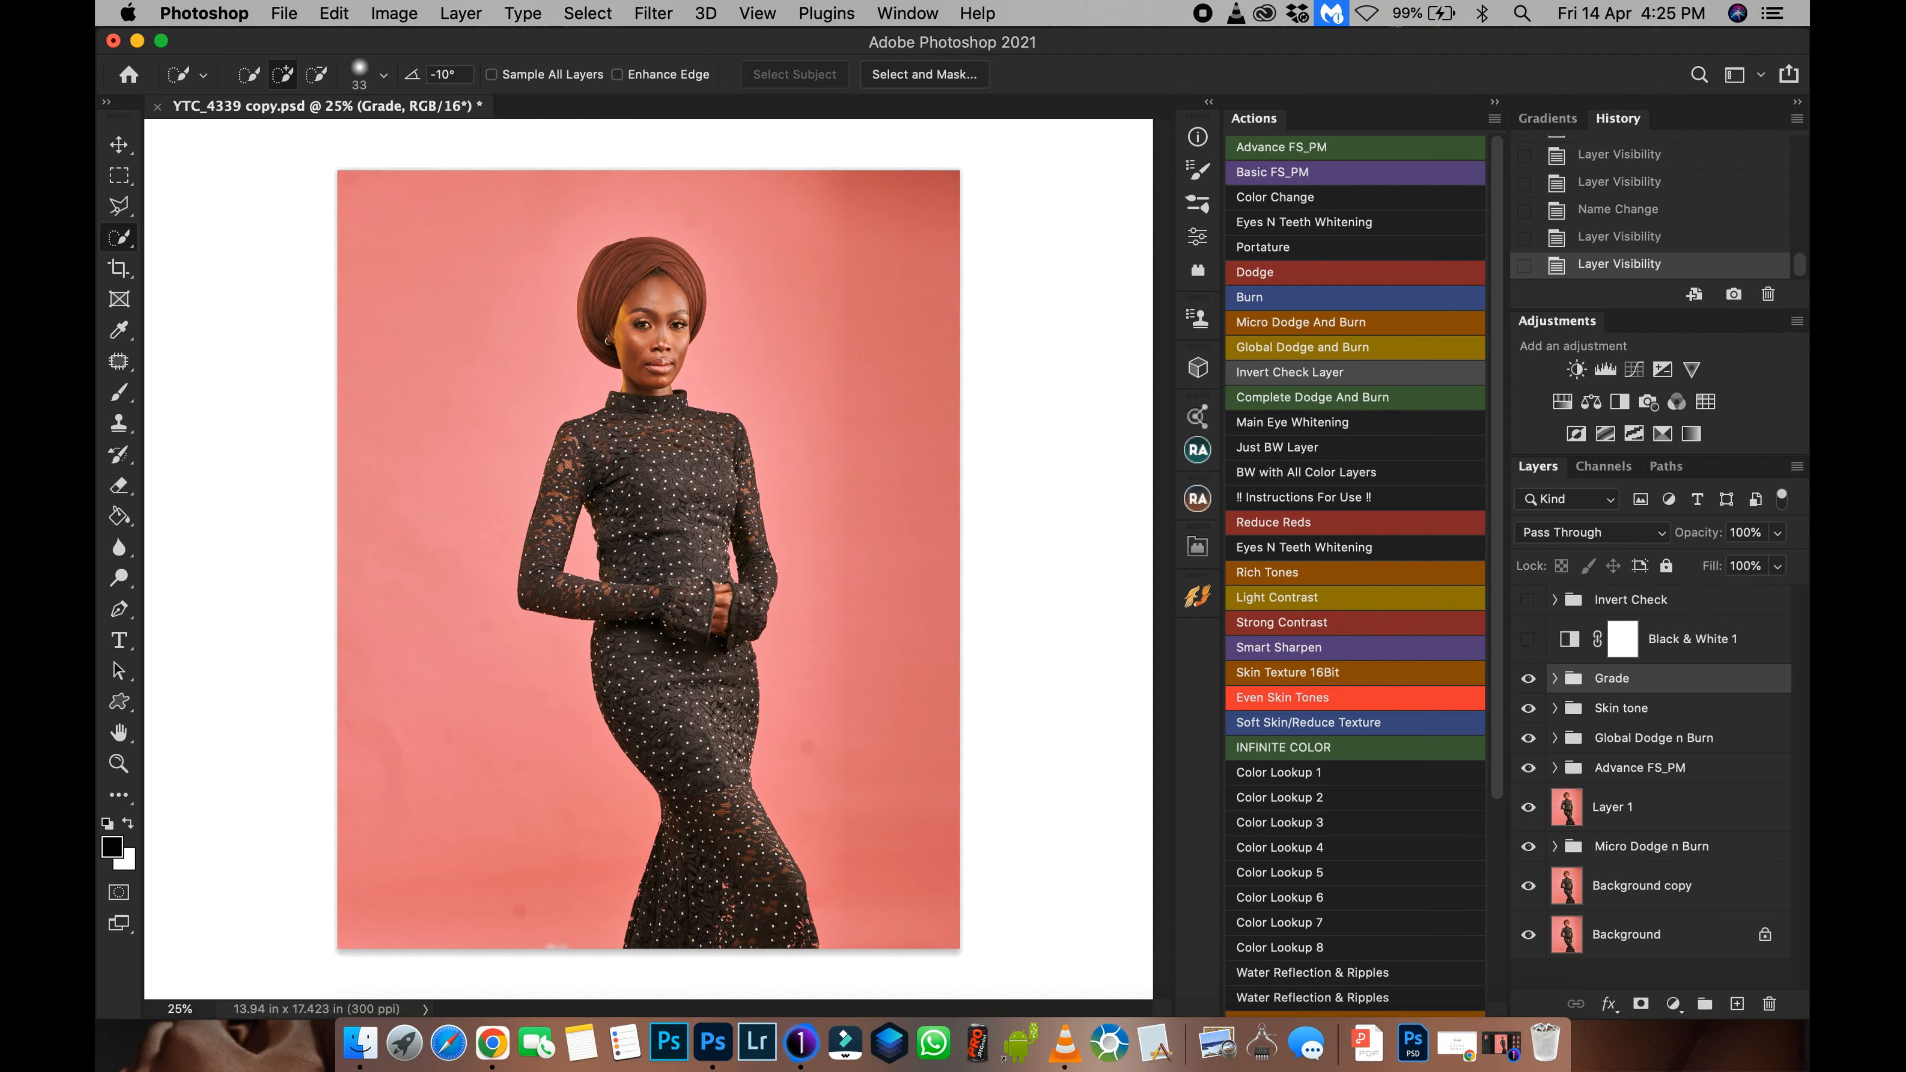
left_click(1528, 934, "alt")
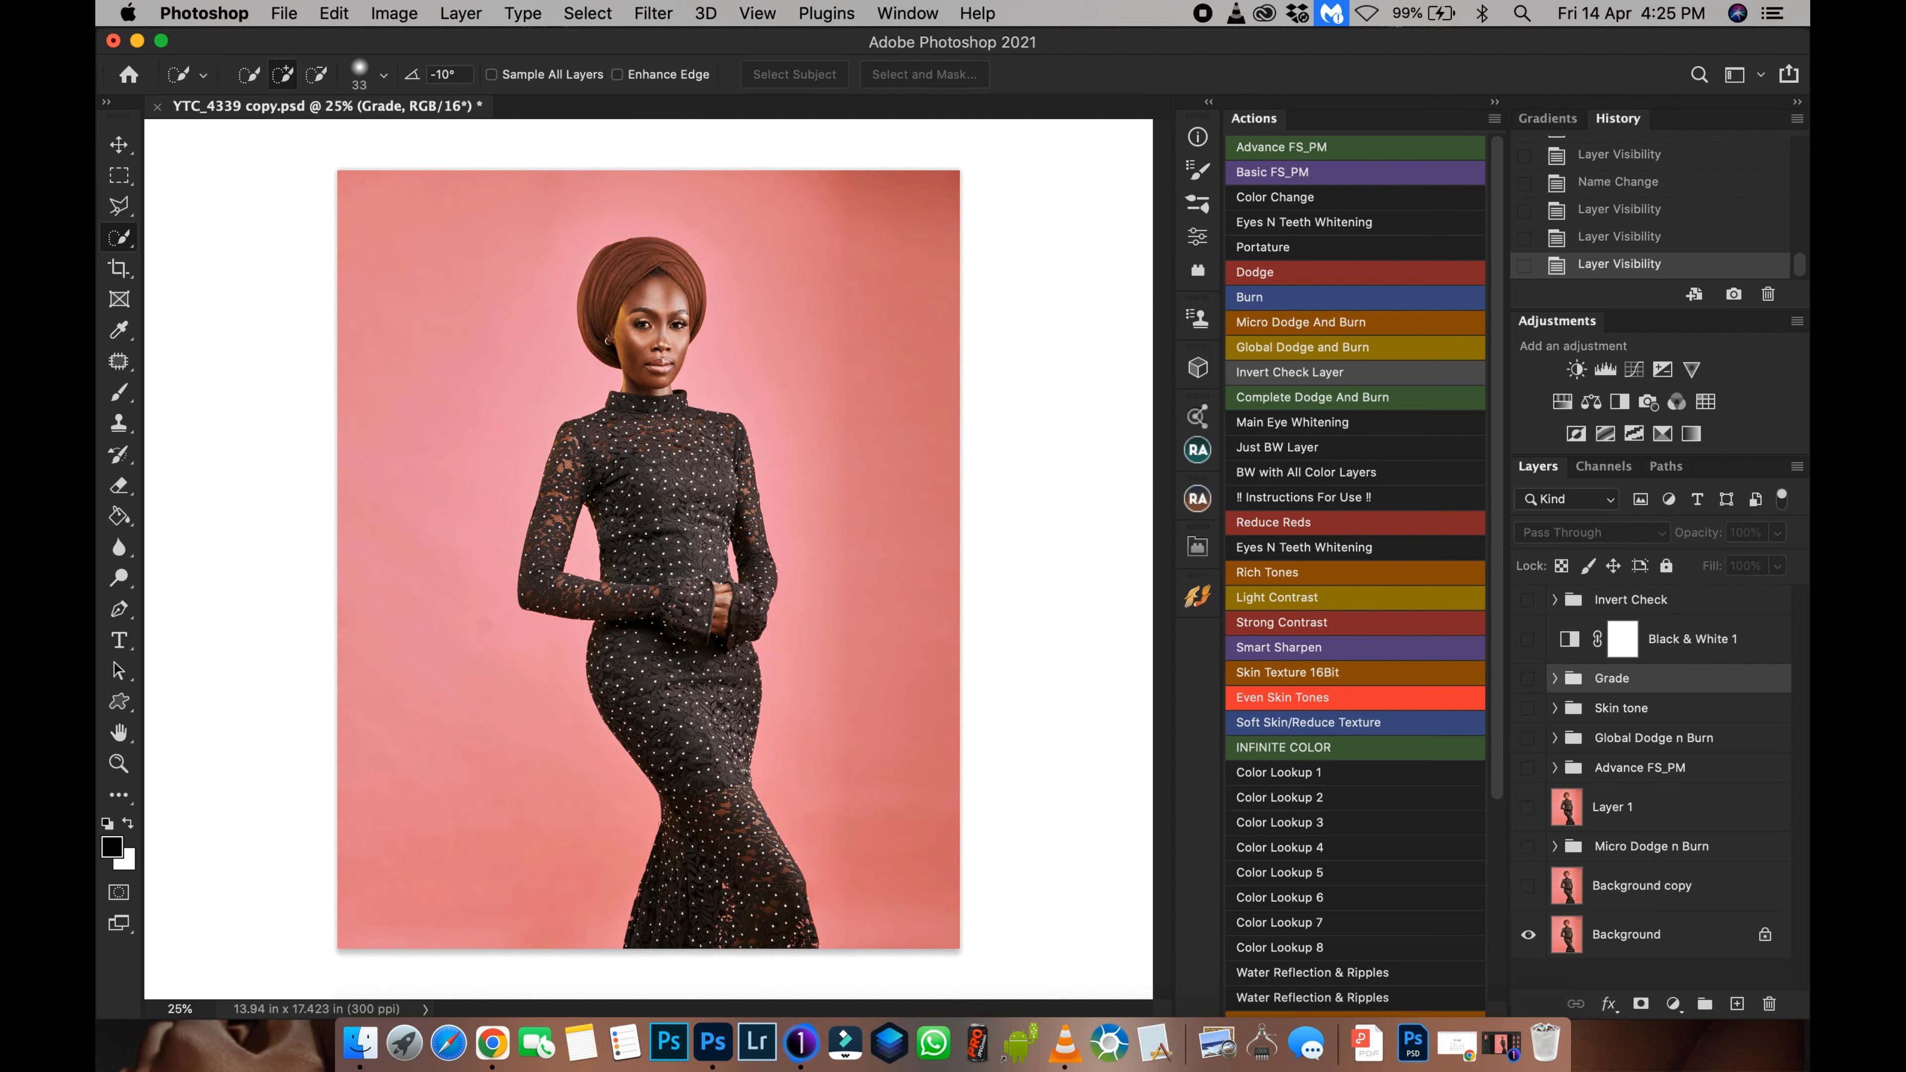
left_click(1528, 934, "alt")
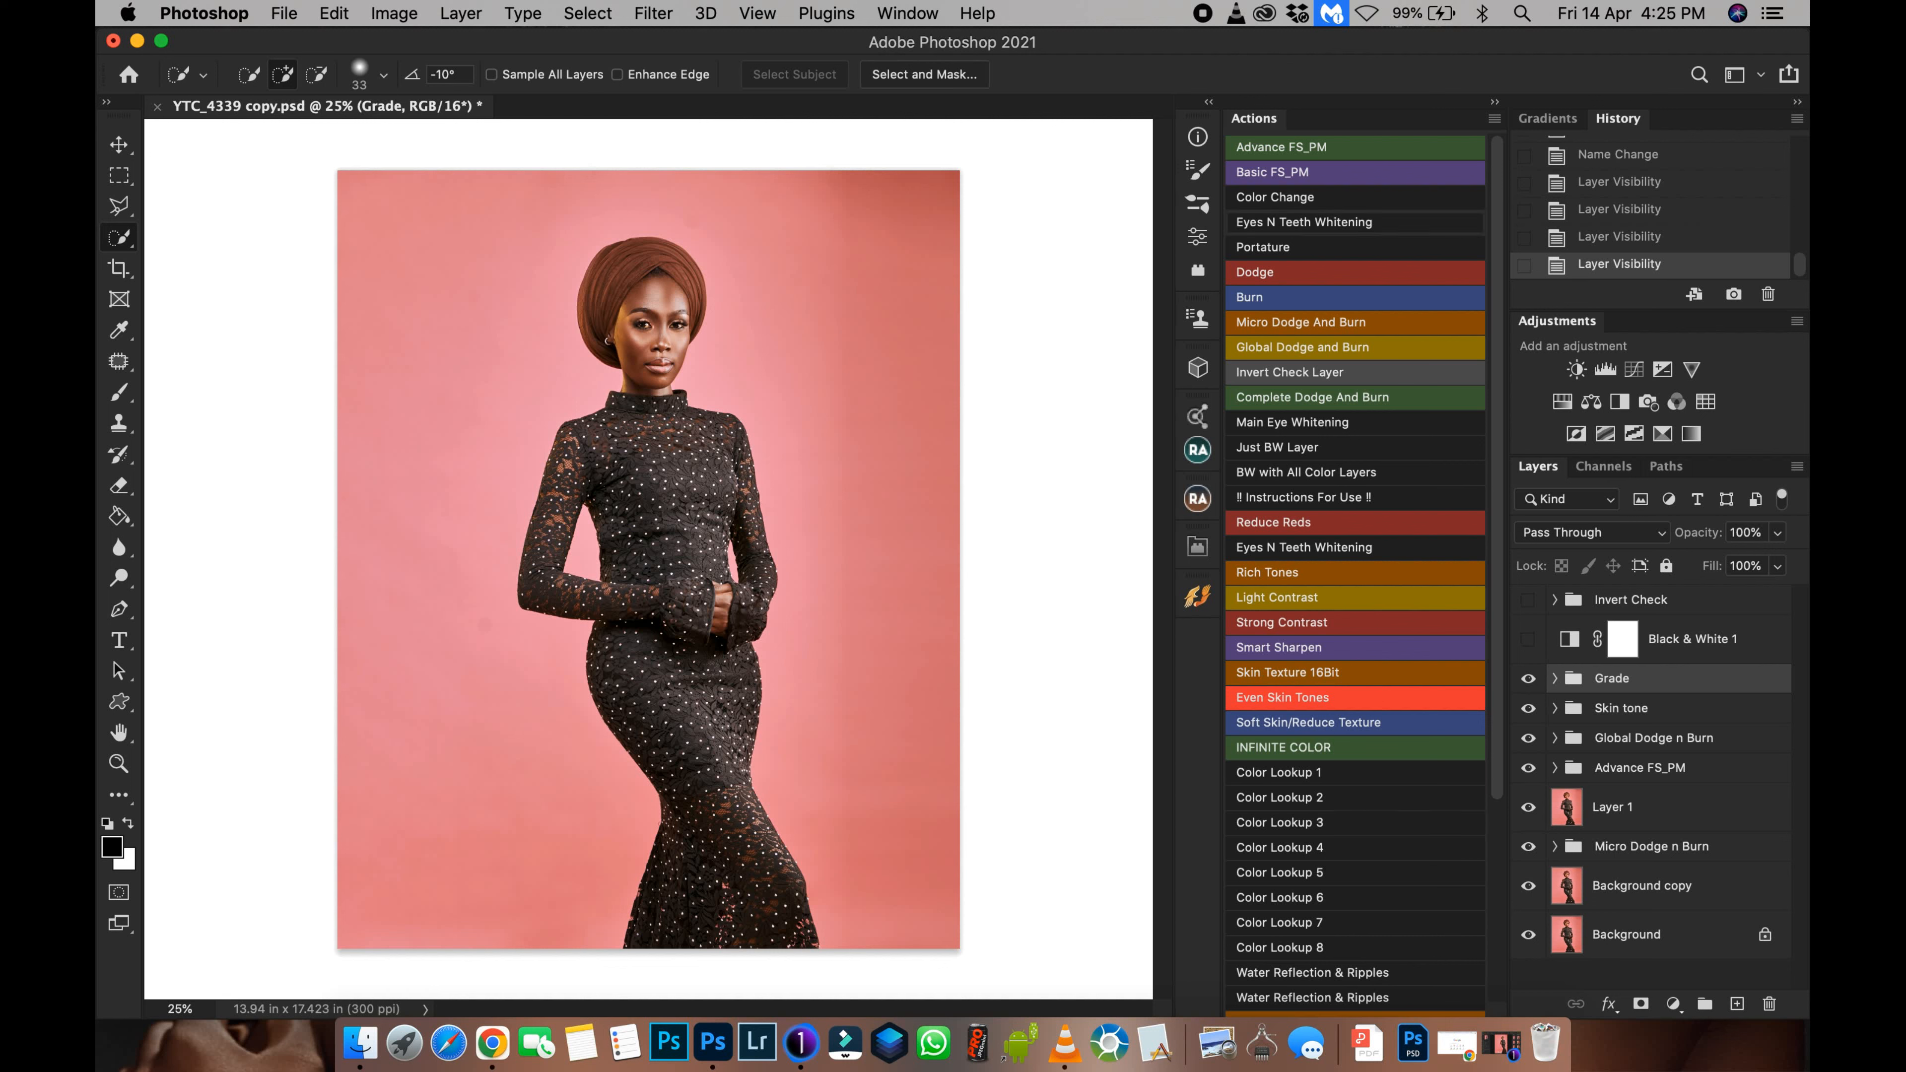
Step: Run the Eyes N Teeth Whitening action and paint both eyes white on the Photo Filter 1 mask at 100% brush flow
key("super+plus")
key("super+plus")
key("super+plus")
key("super+plus")
key("super+plus")
key("super+plus")
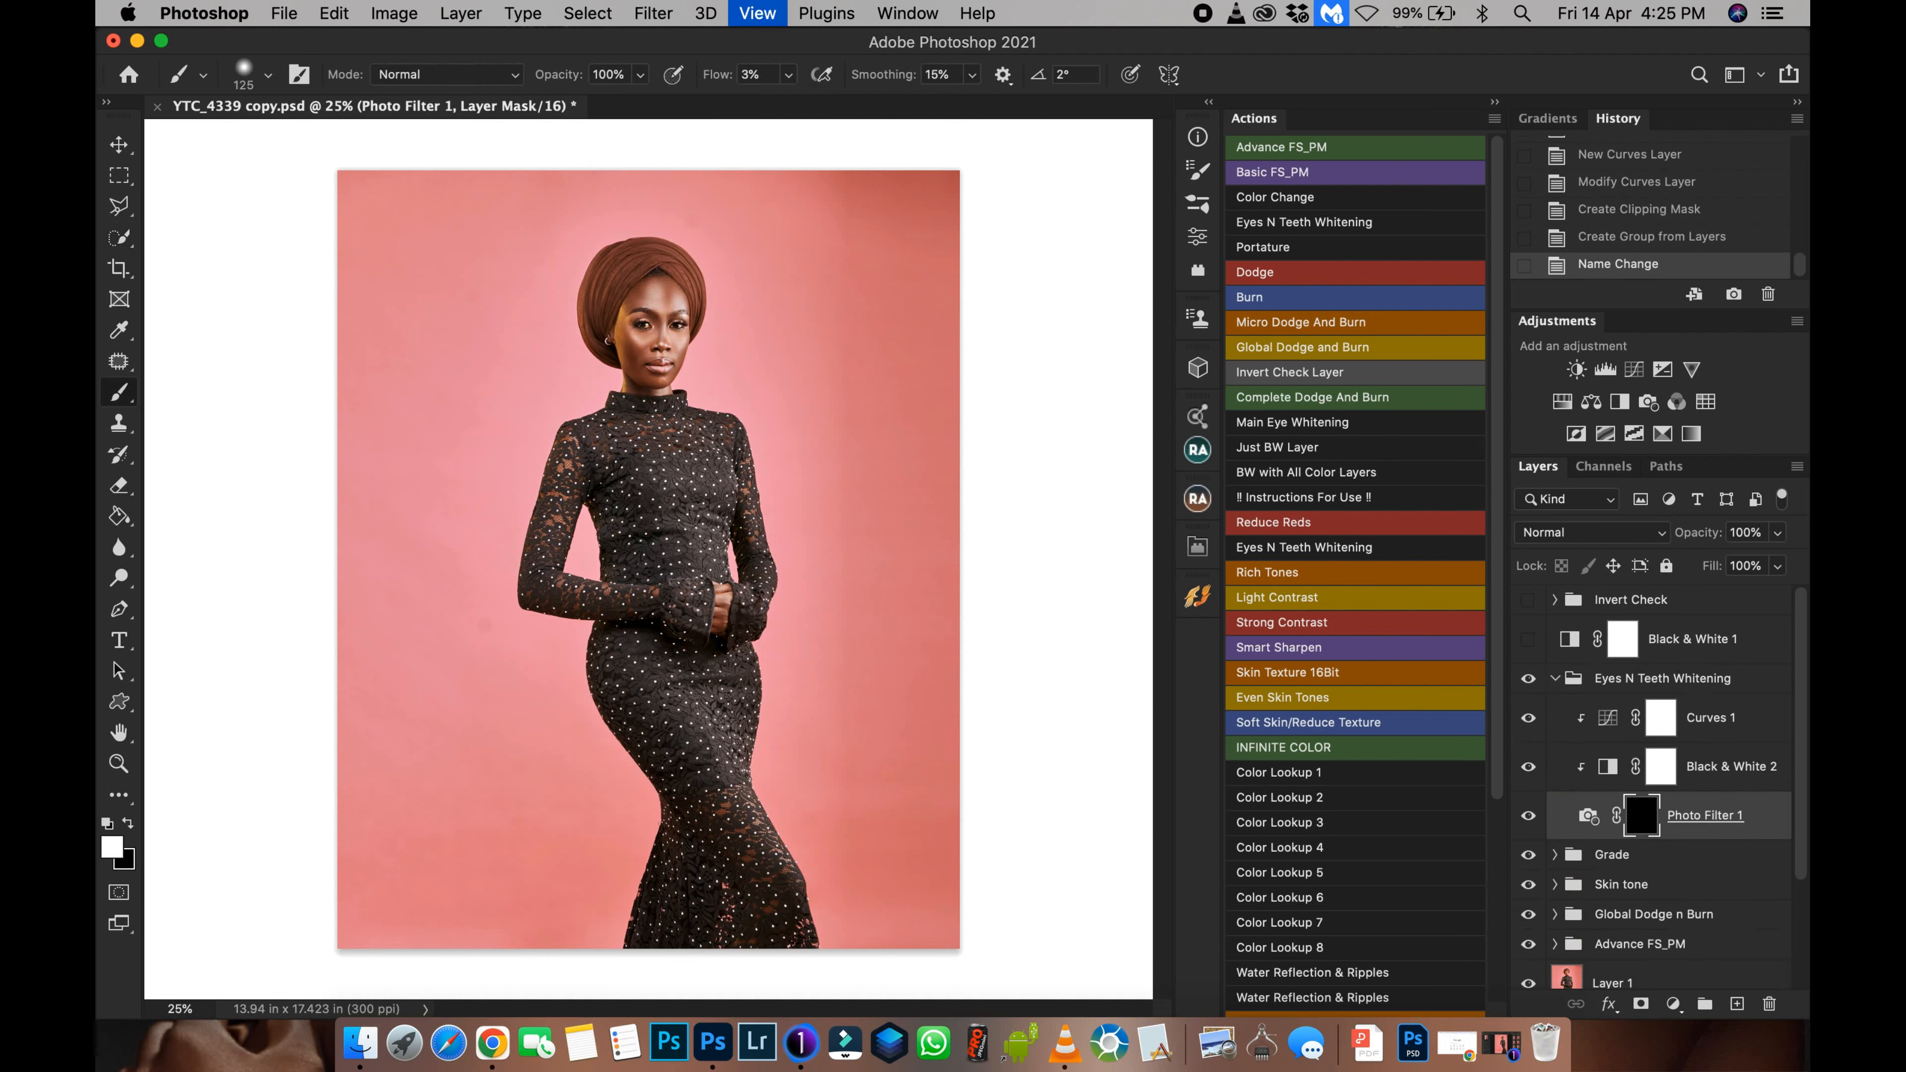
scroll(811, 278, "up", 15)
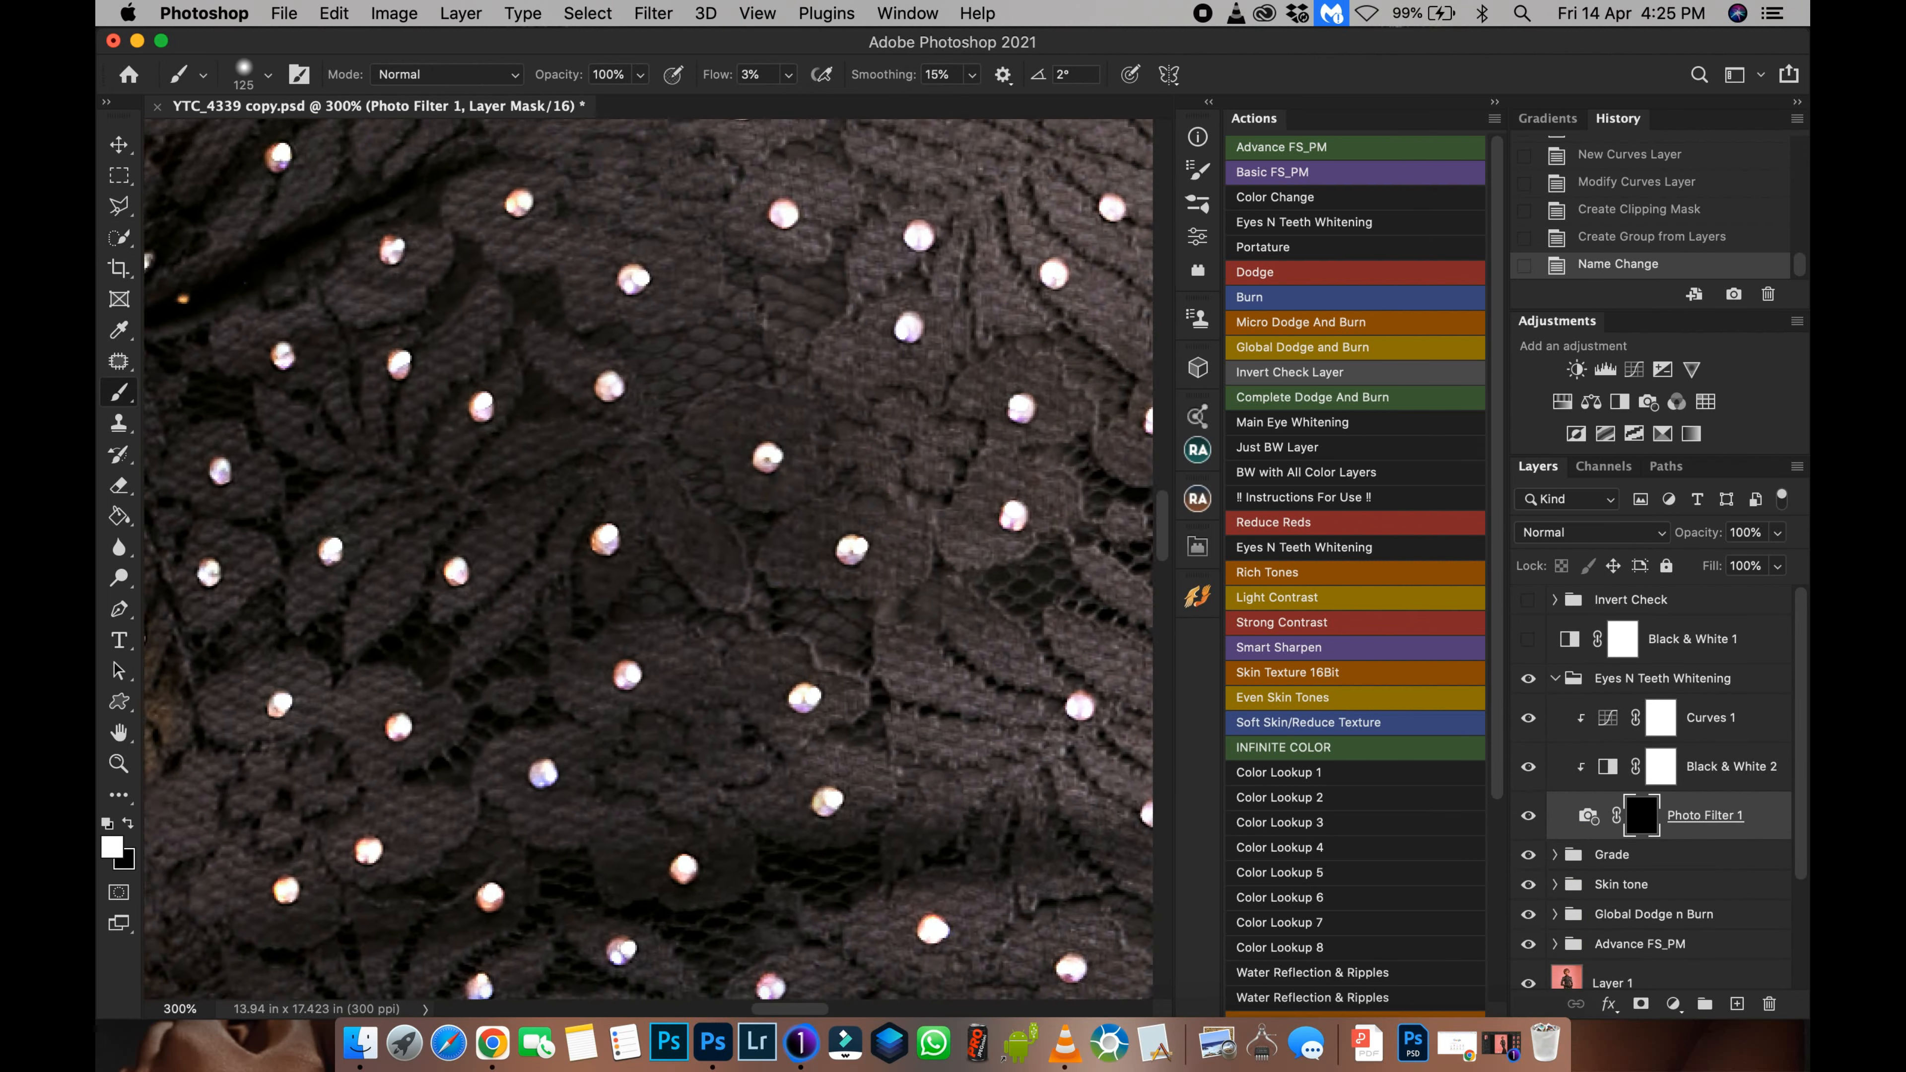
key("super+minus")
scroll(811, 278, "up", 4)
scroll(649, 560, "up", 6)
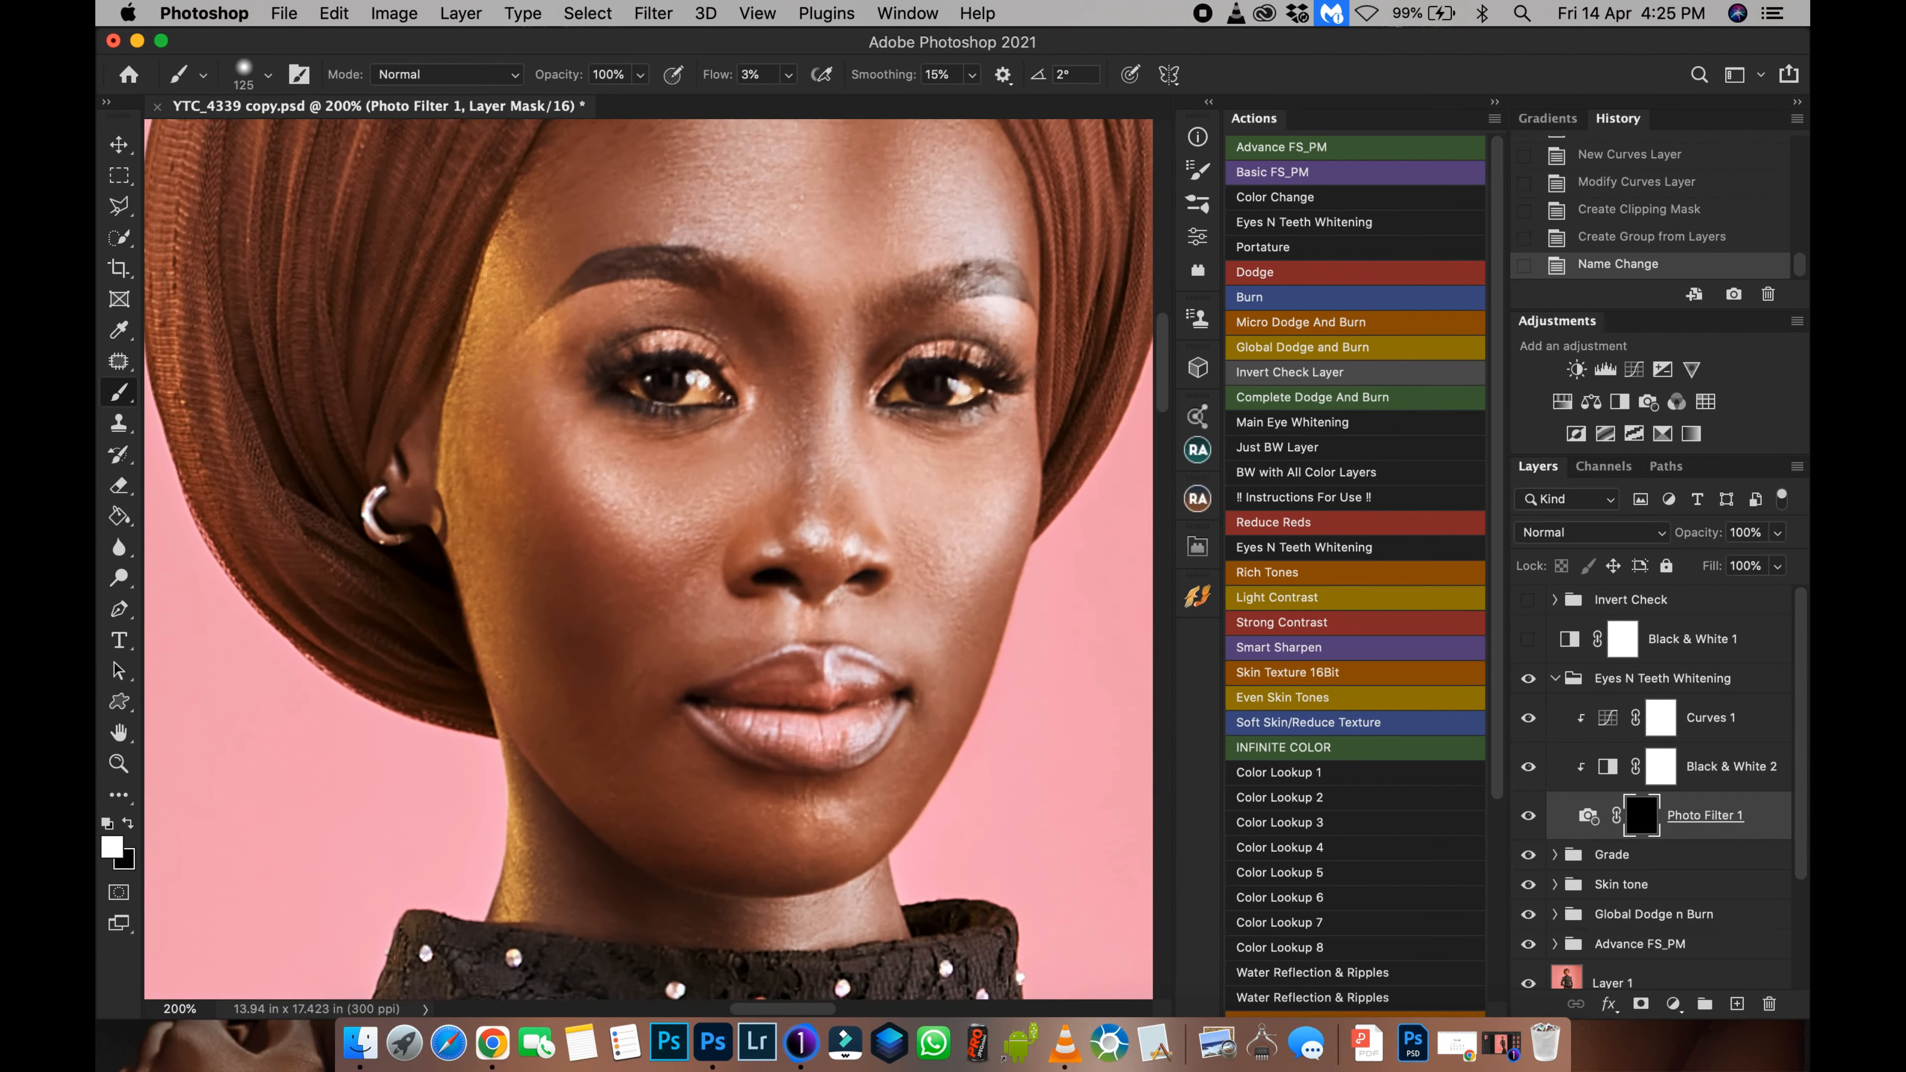
type("100")
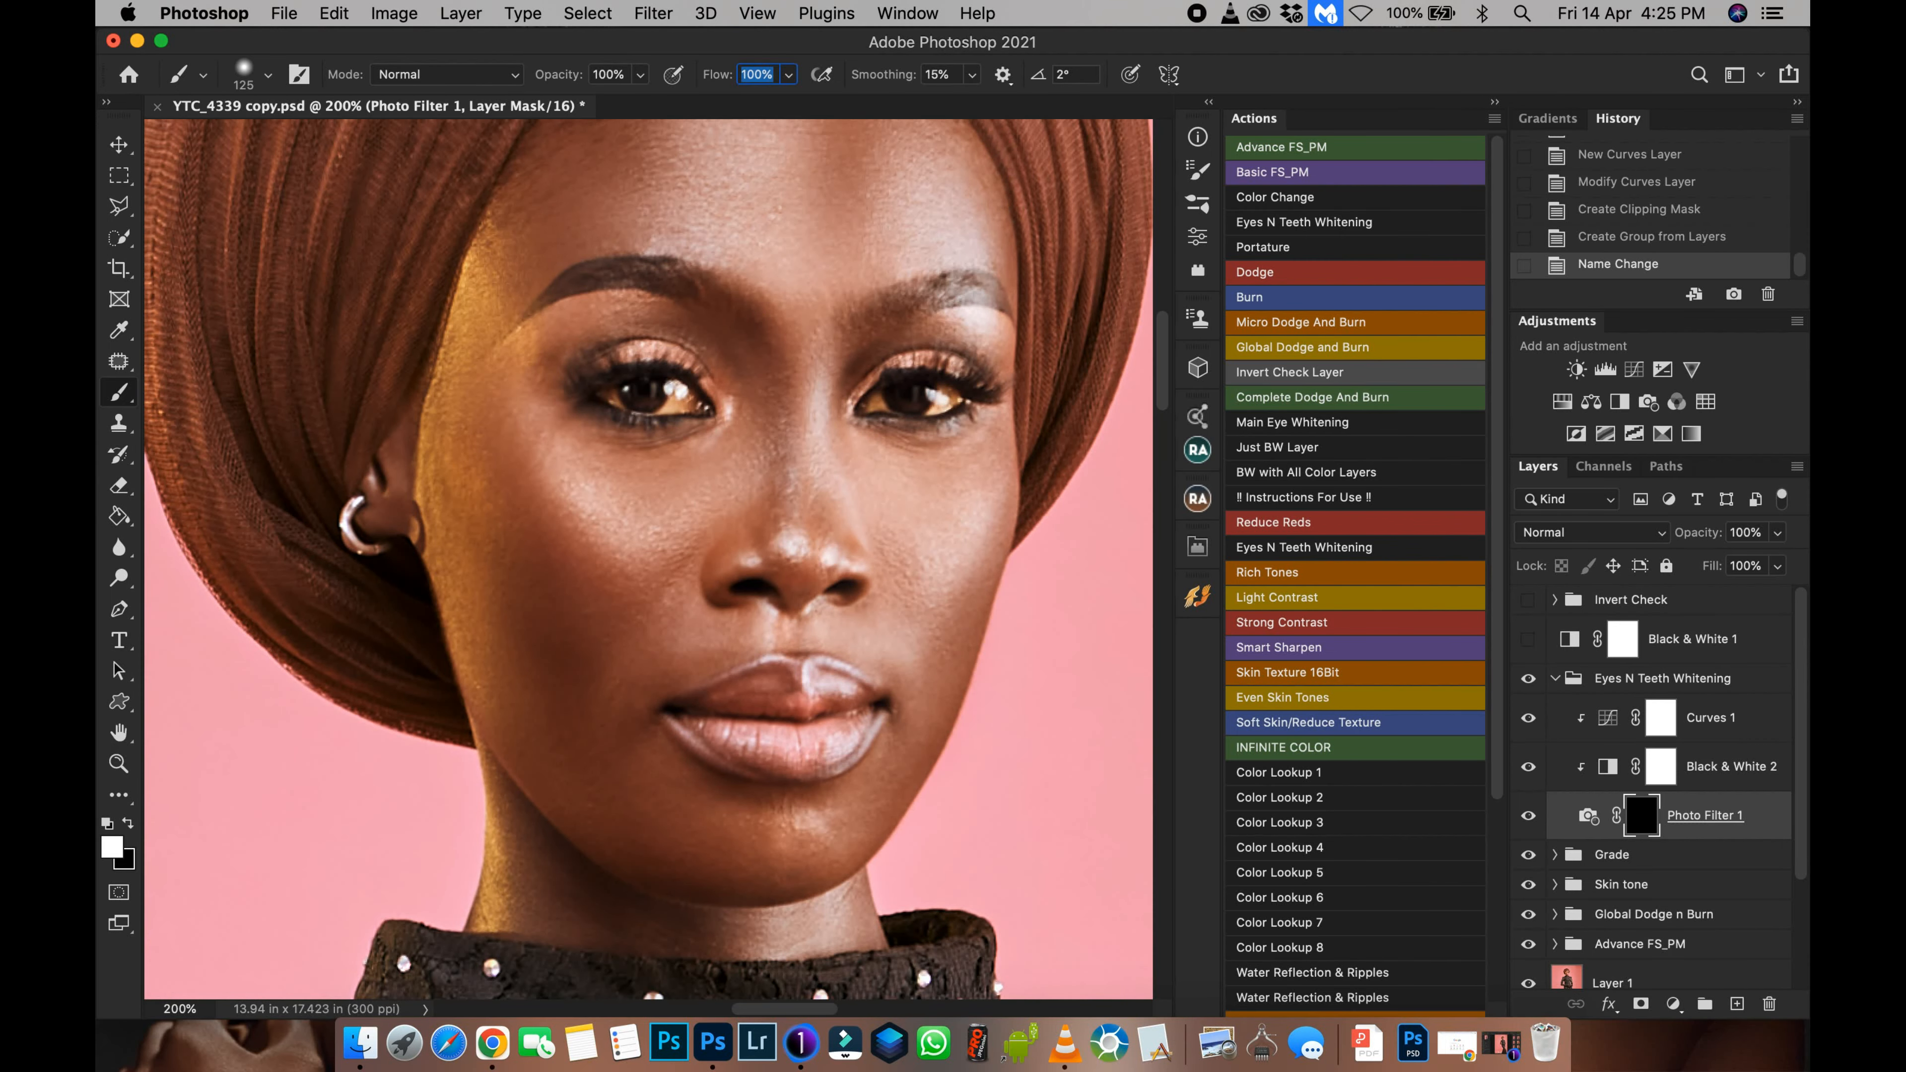
key("Return")
left_click_drag(679, 397, 618, 405)
mouse_move(935, 405)
left_mouse_down()
mouse_move(954, 407)
mouse_move(884, 410)
left_mouse_up()
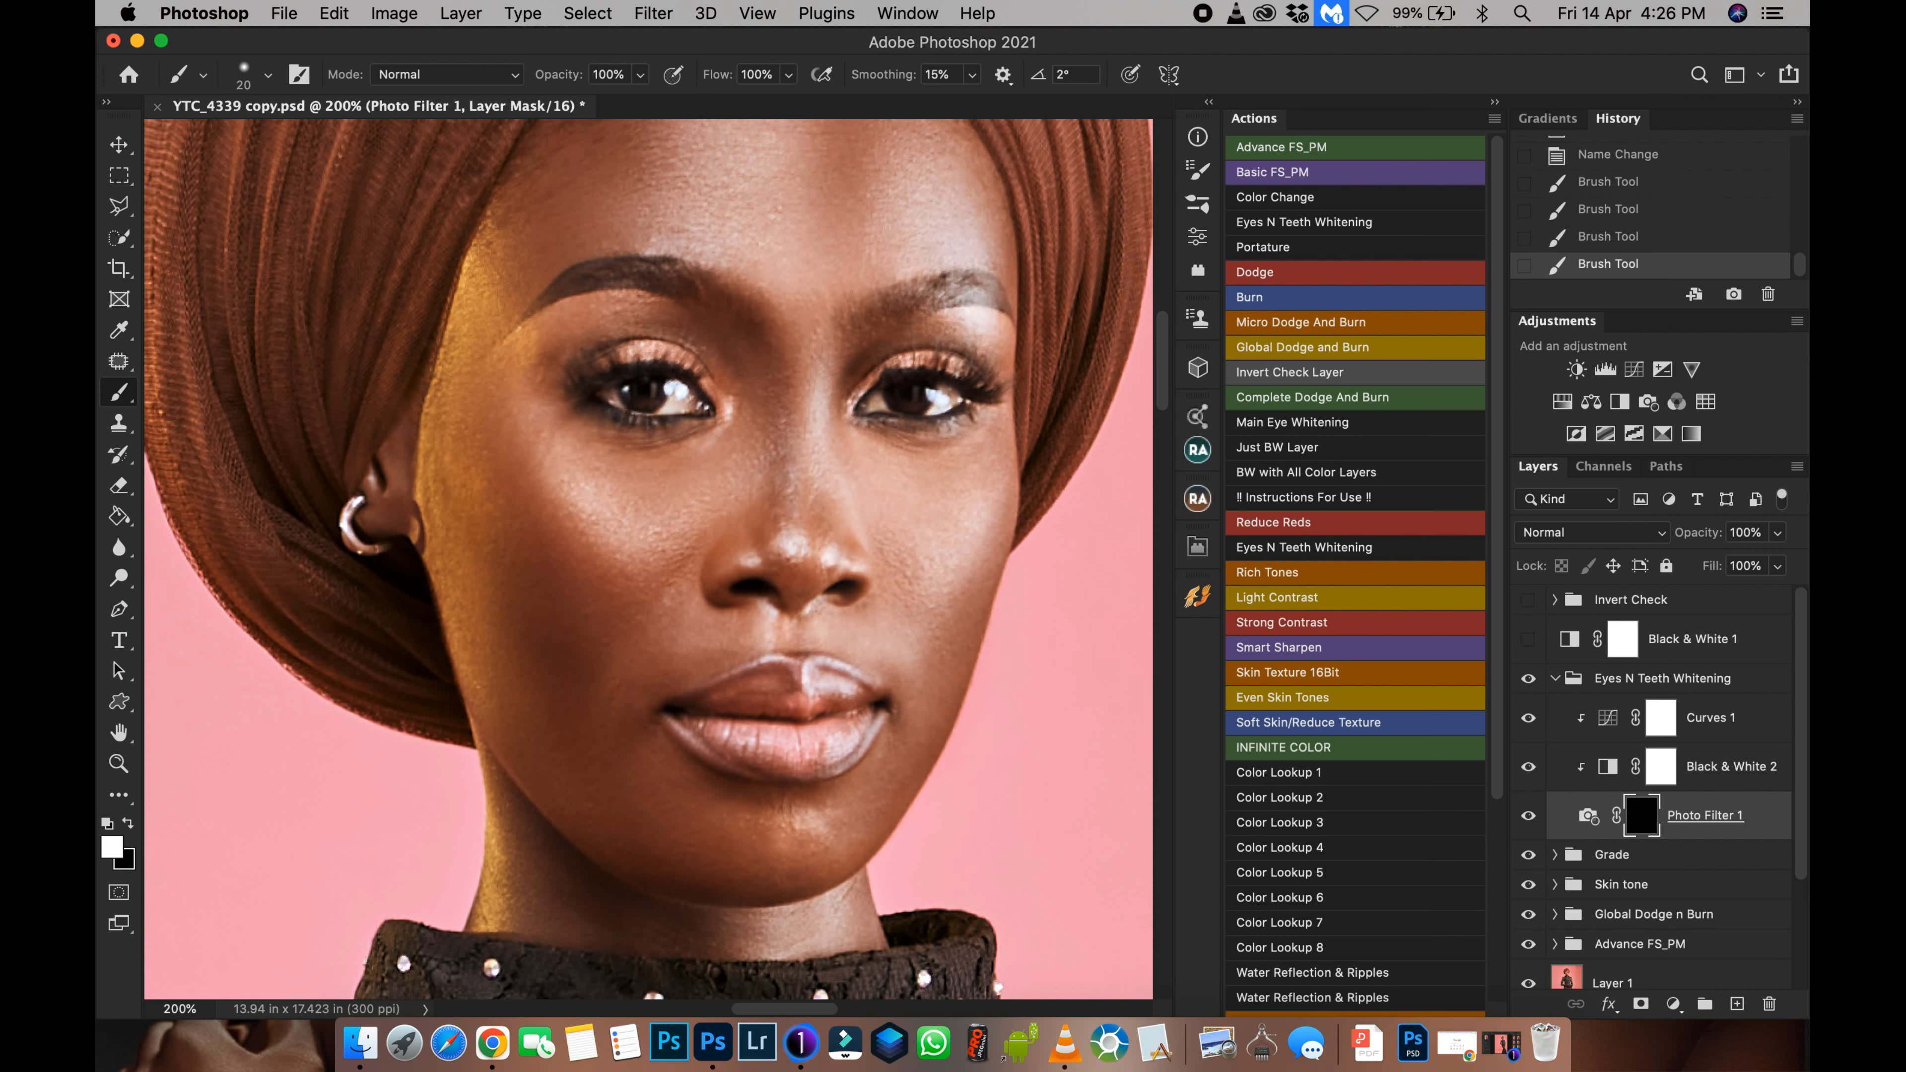
left_click(1661, 678)
left_click(1554, 679)
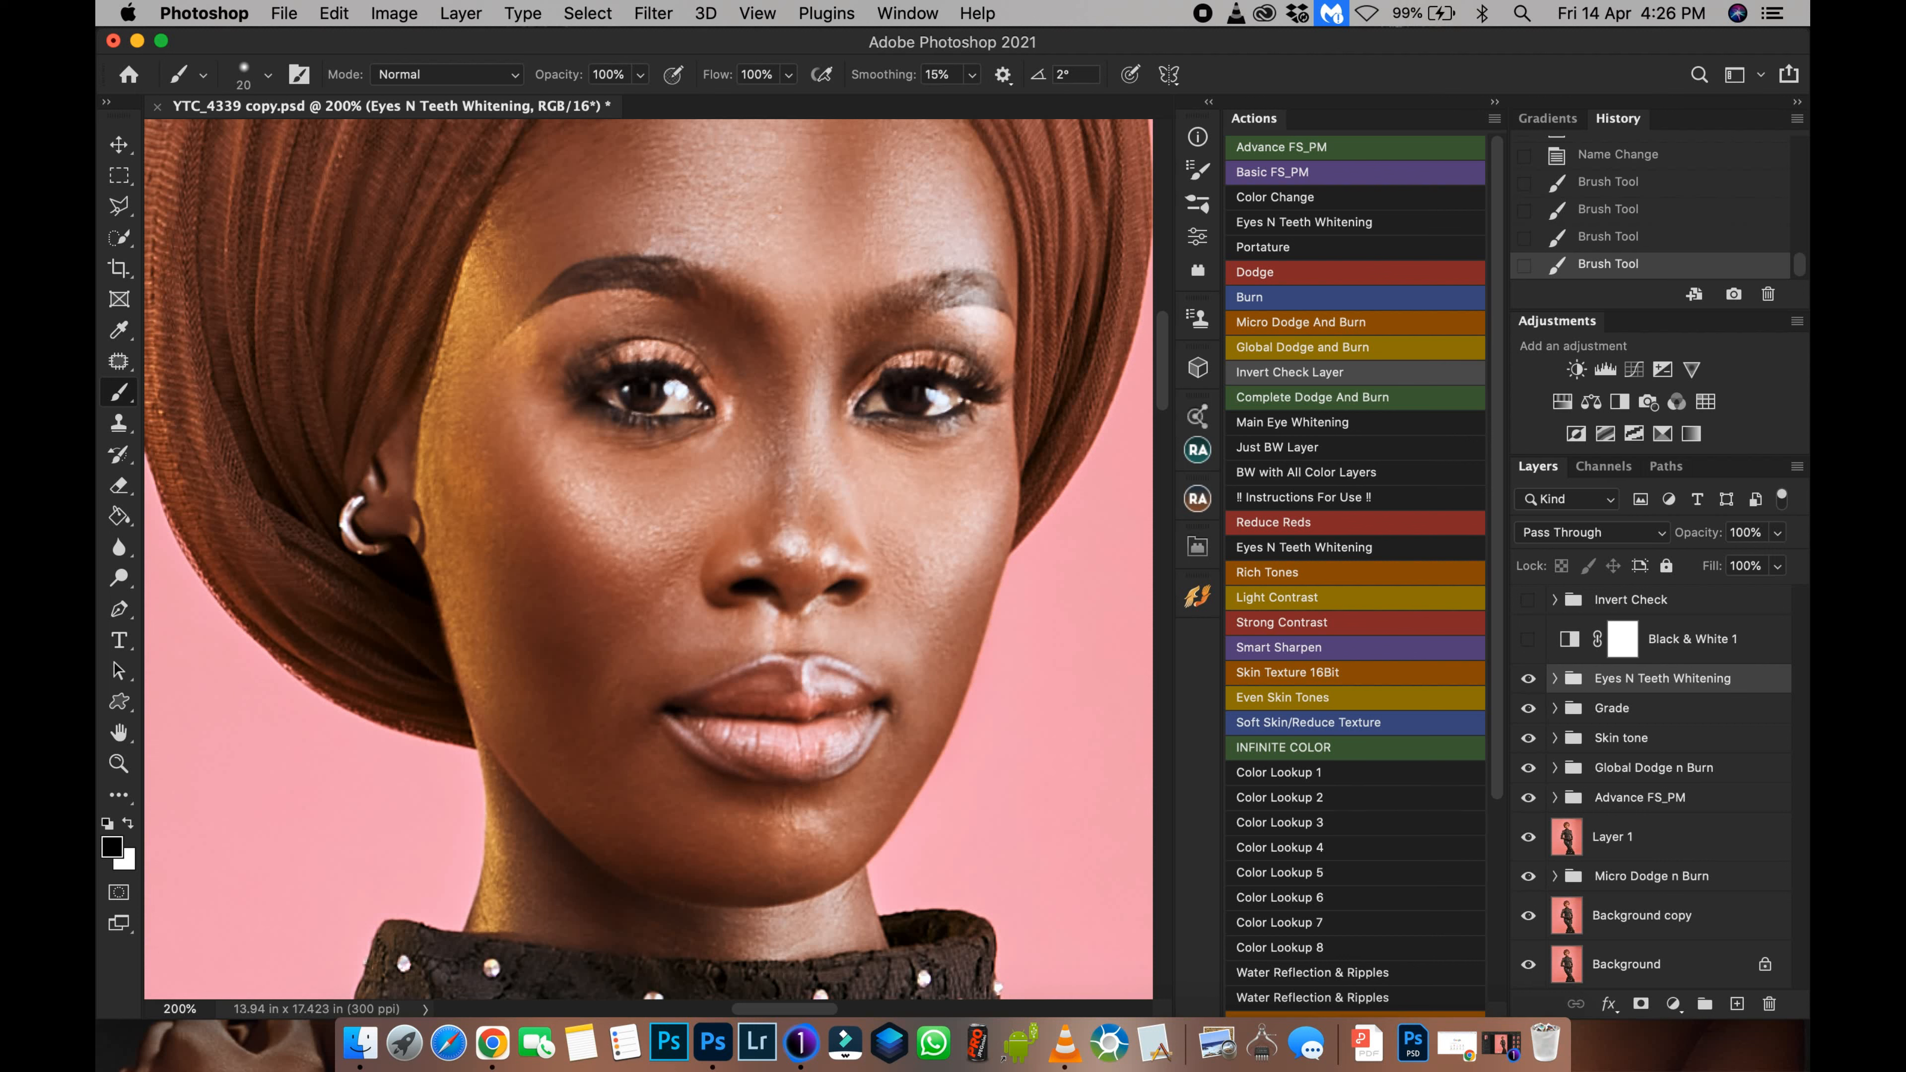
Step: Retouch Color Lookup 2's mask around the eye in the Grade group and copy that mask onto Color Lookup 1
left_click(1554, 708)
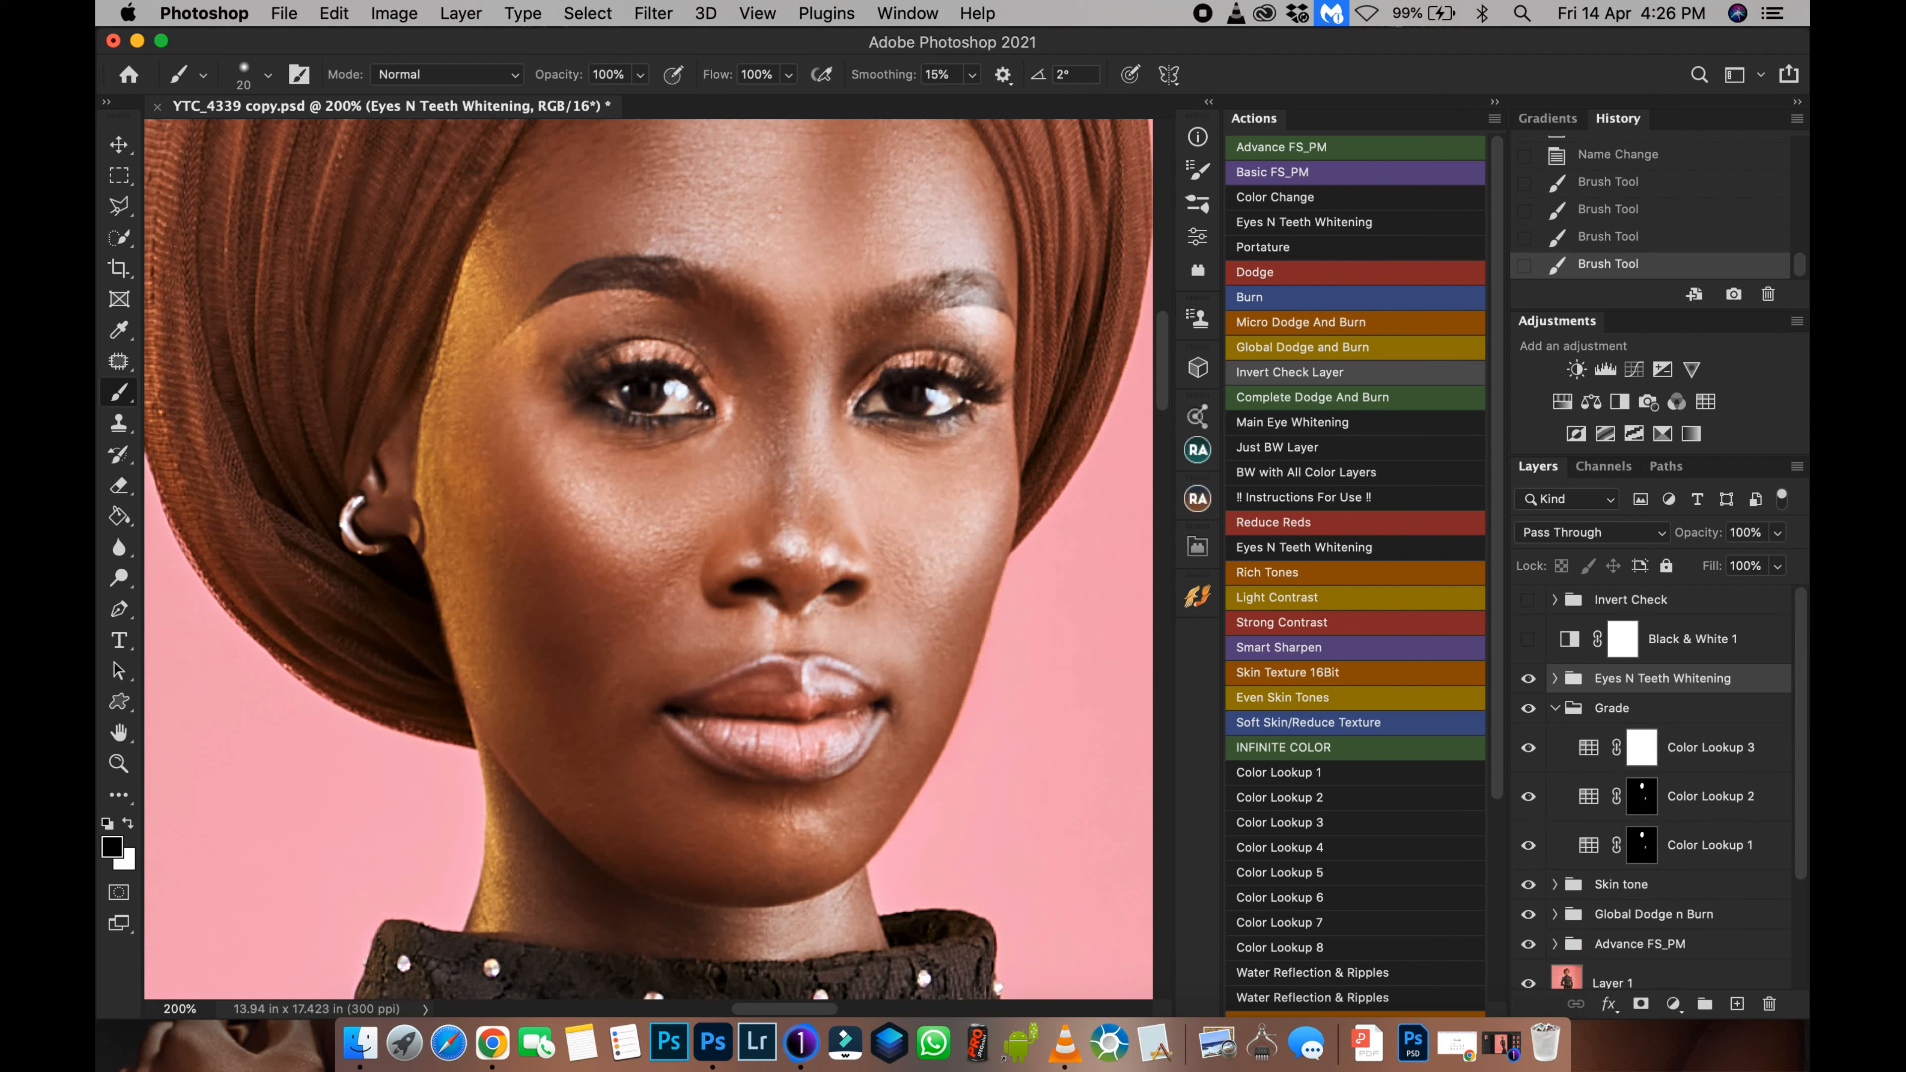
left_click(1641, 797)
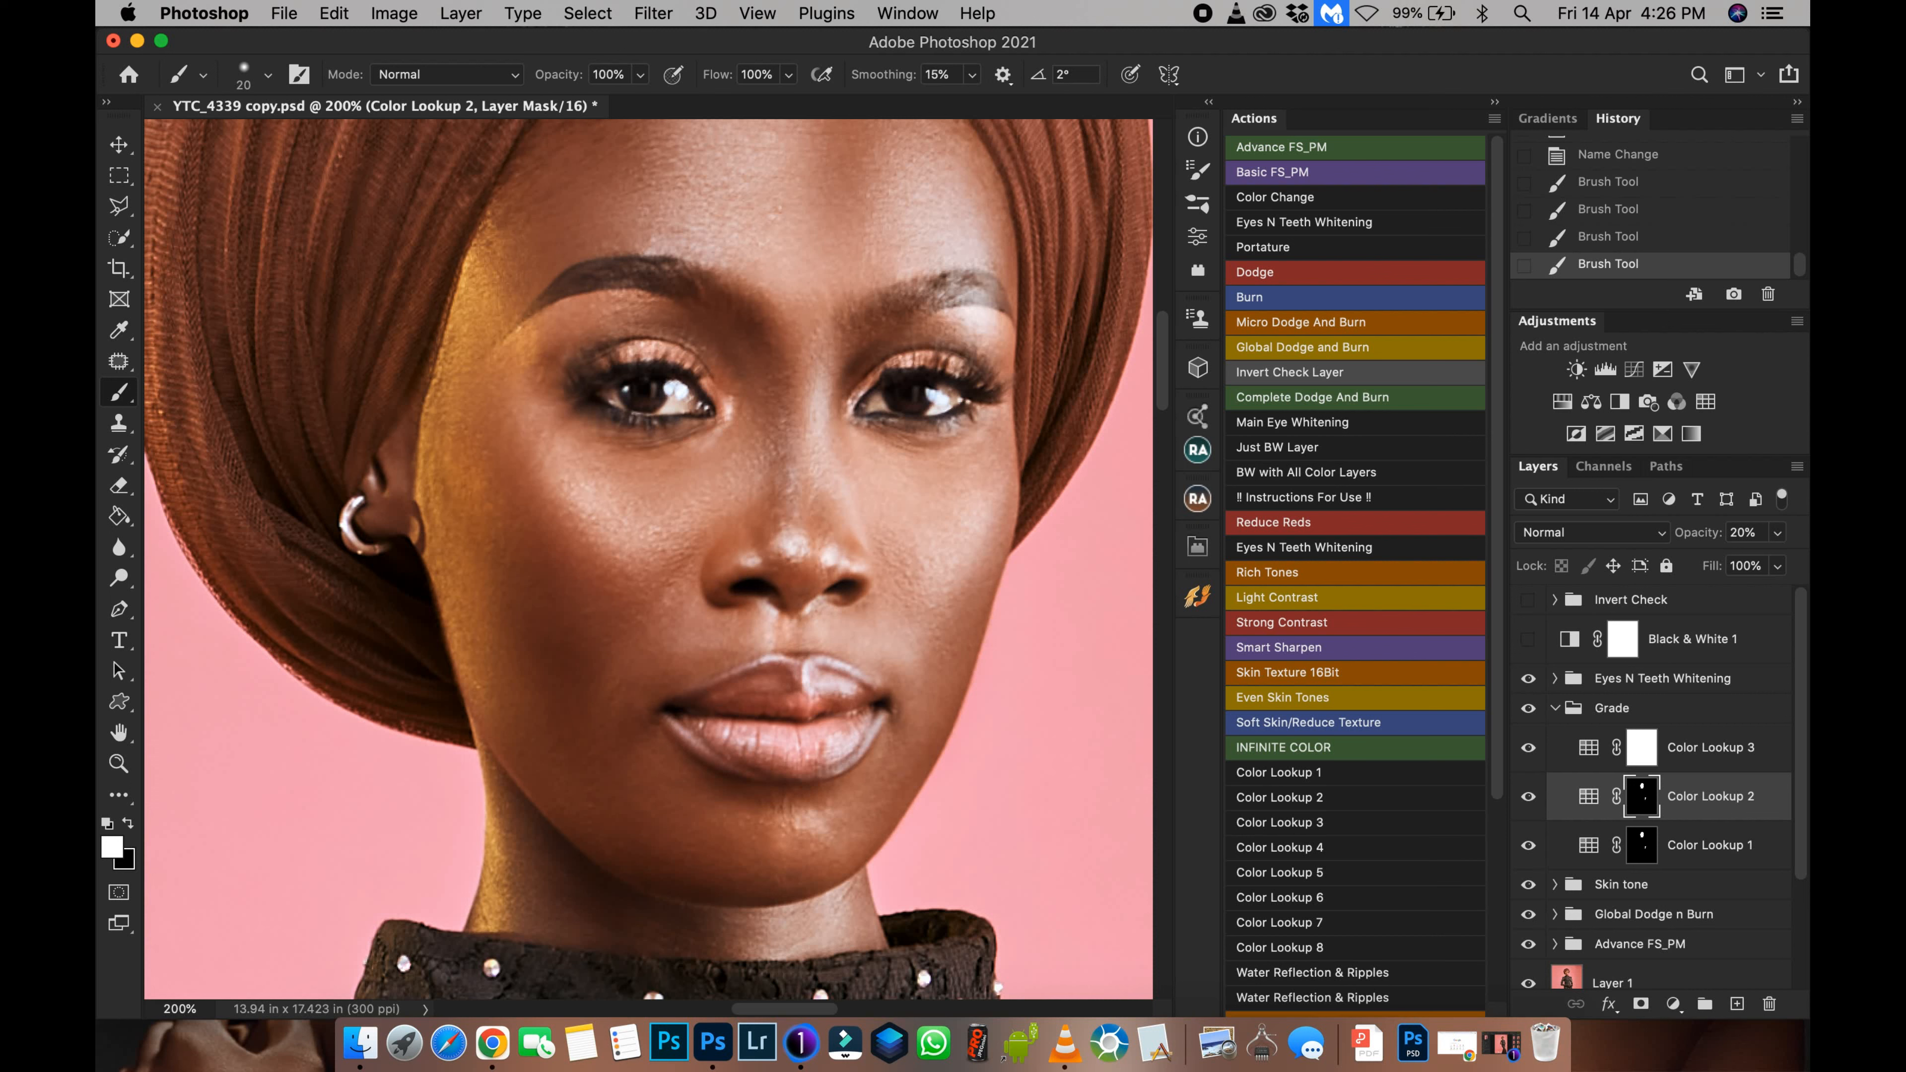
left_click_drag(910, 424, 923, 424)
left_click_drag(909, 423, 912, 423)
key("x")
left_click_drag(897, 409, 928, 407)
left_click_drag(1640, 795, 1641, 851, "alt")
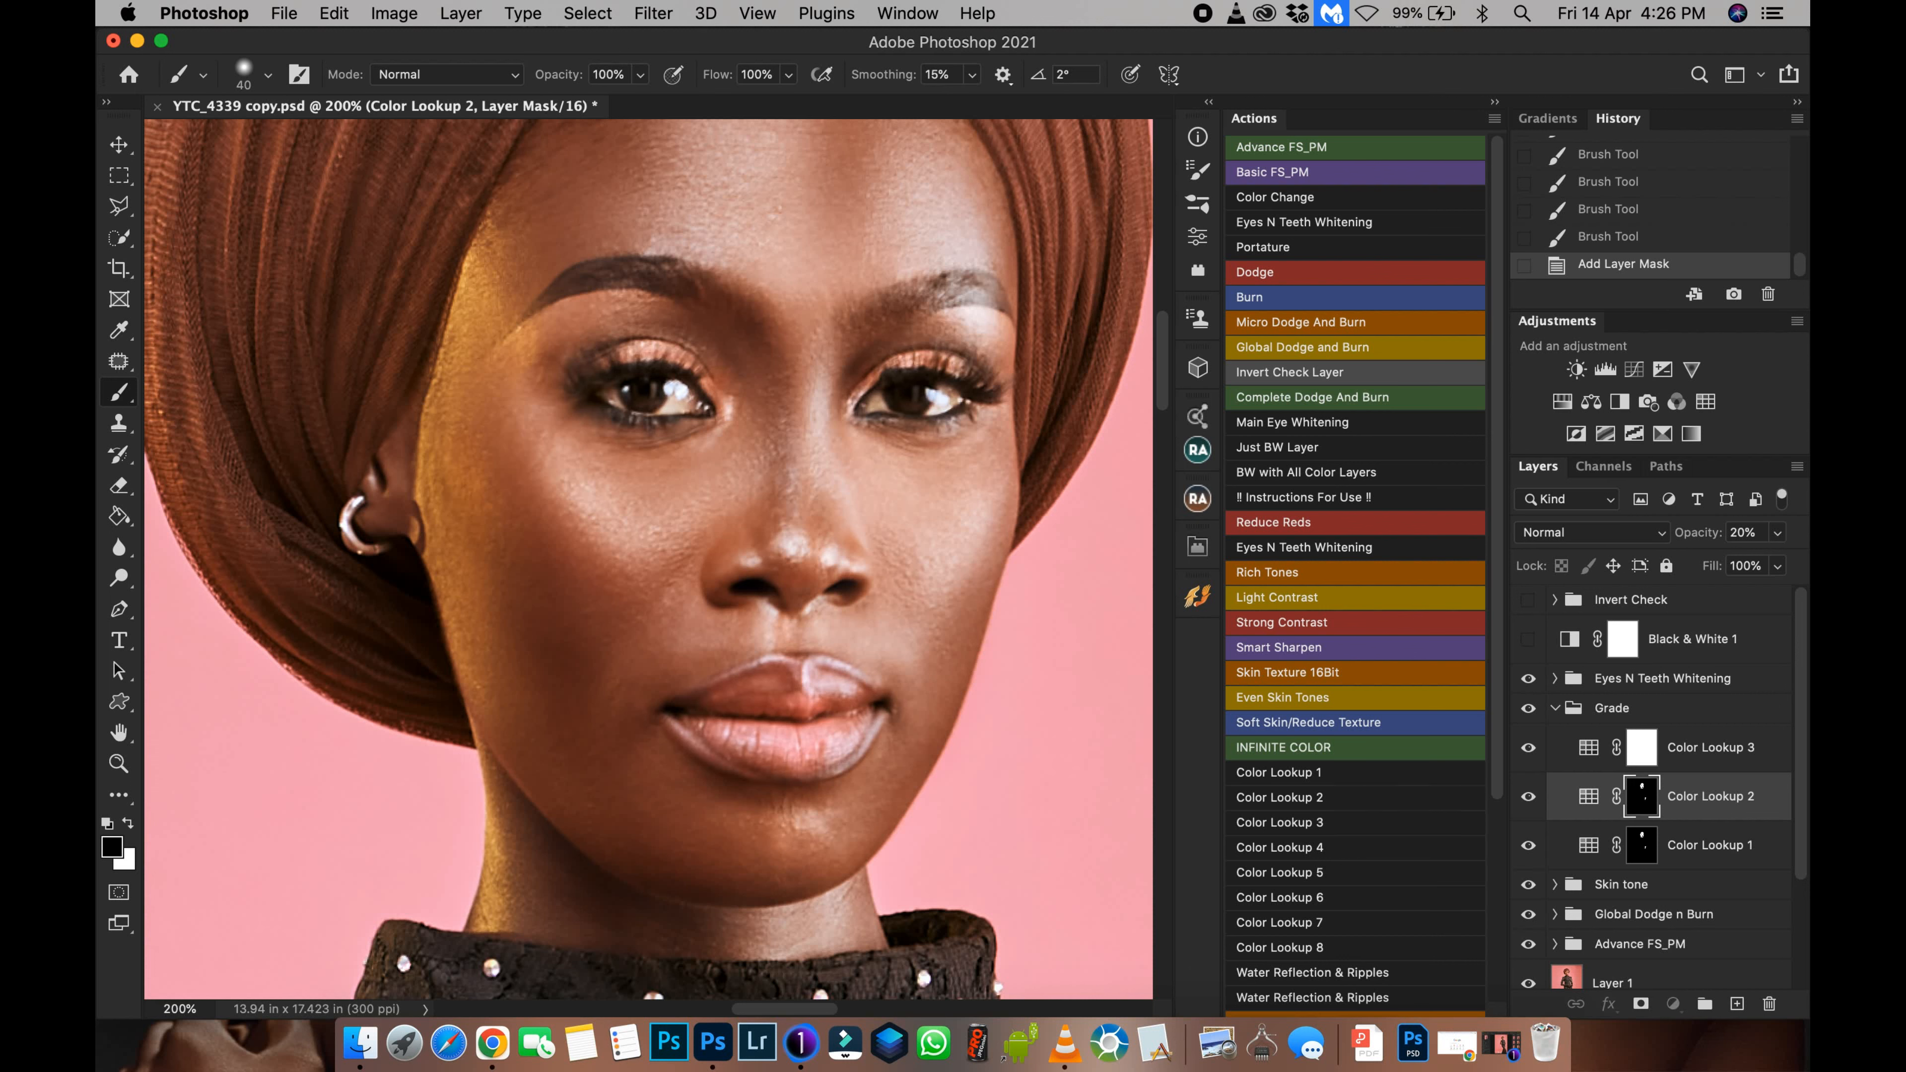
left_click(1554, 708)
Step: Compare the whole retouched image with the original Background layer, leaving all the retouching layers shown
key("super+minus")
key("super+minus")
key("super+minus")
key("super+minus")
key("super+minus")
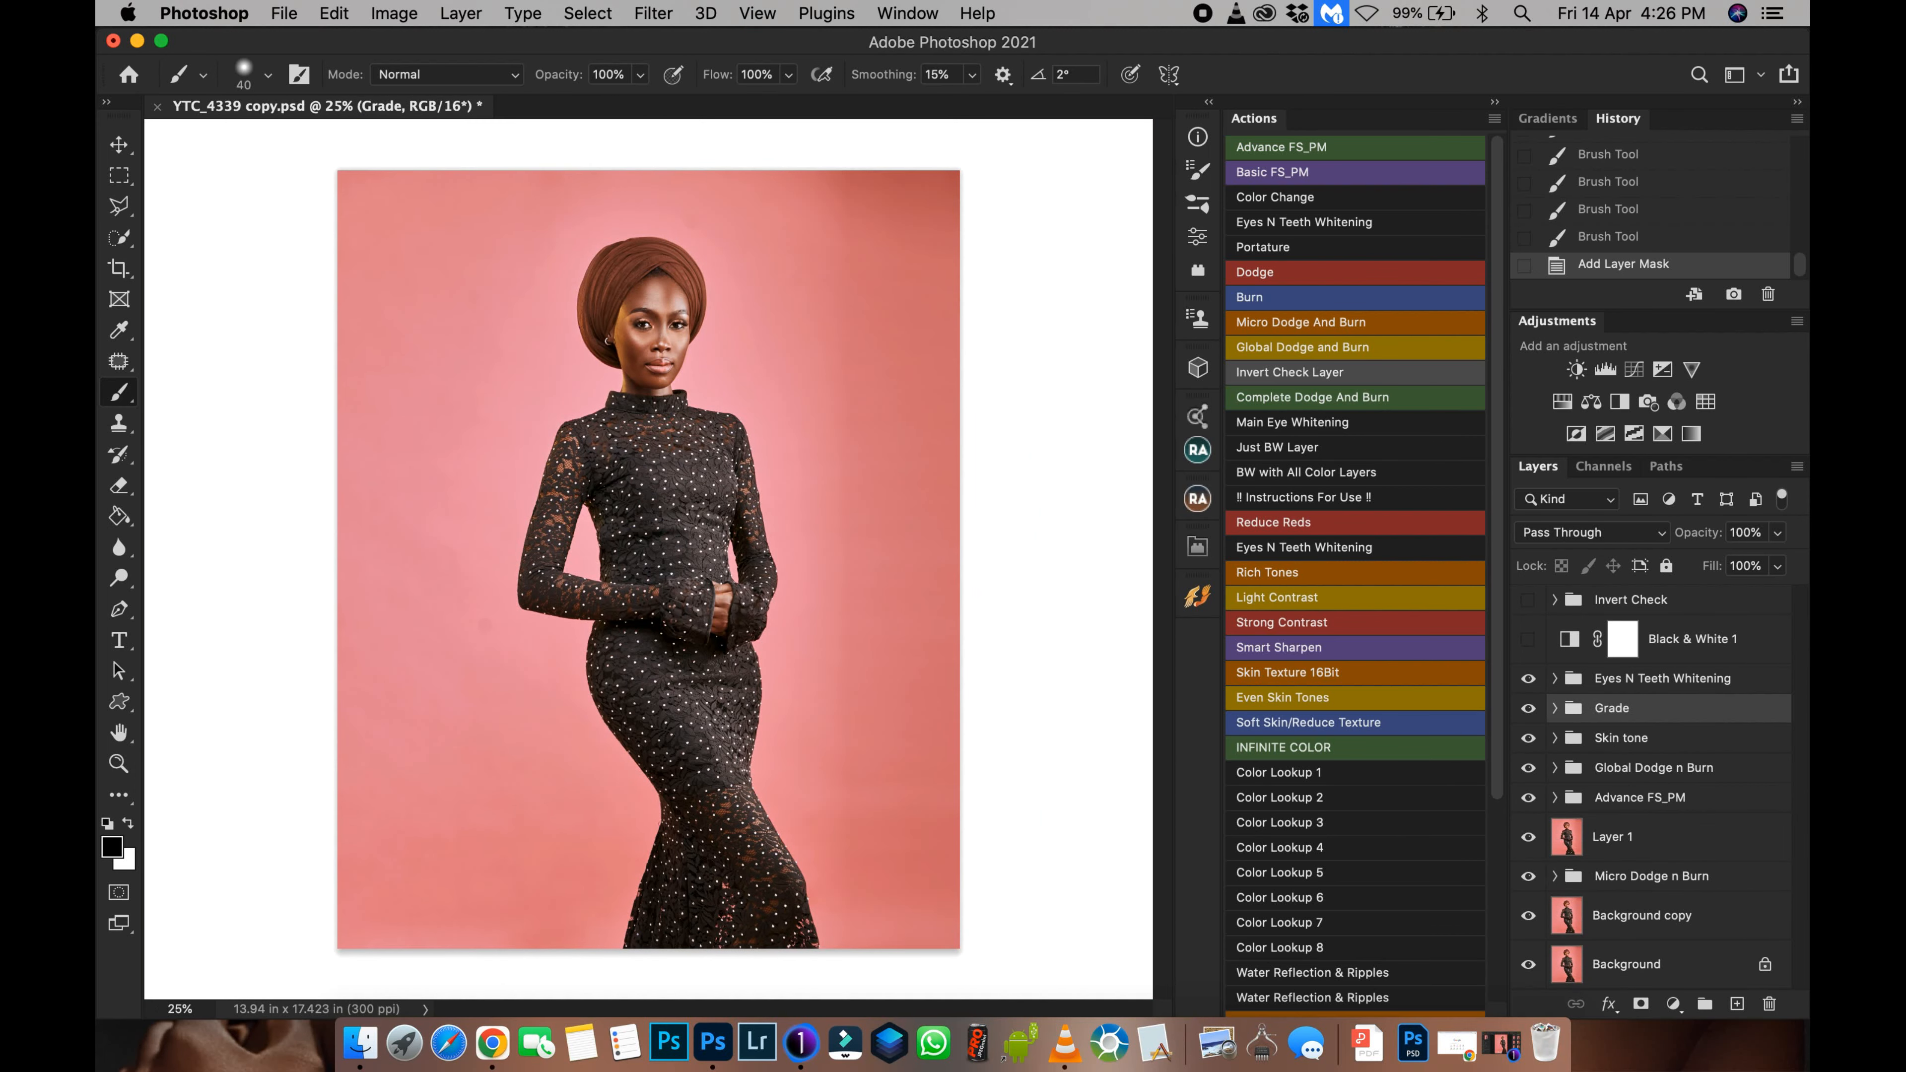
left_click(1528, 964)
left_click(1527, 964)
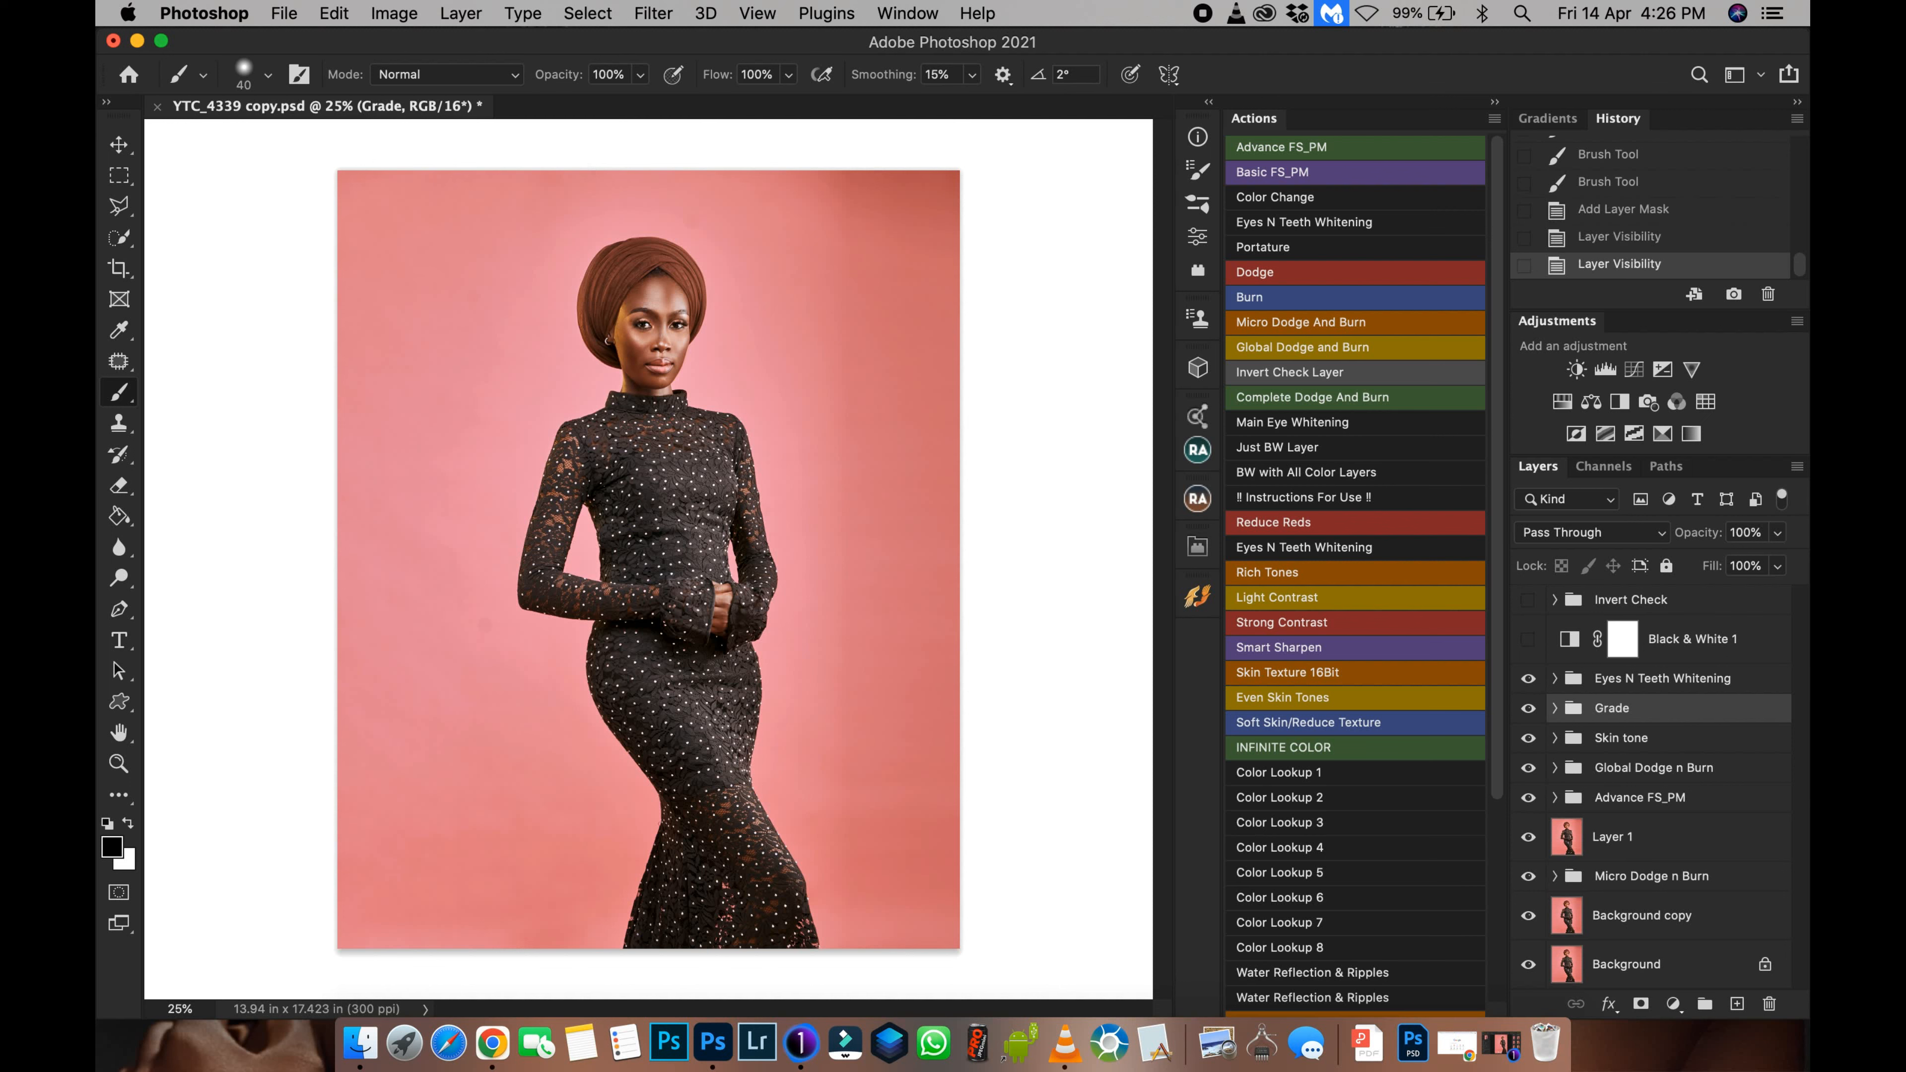
left_click(1527, 964, "alt")
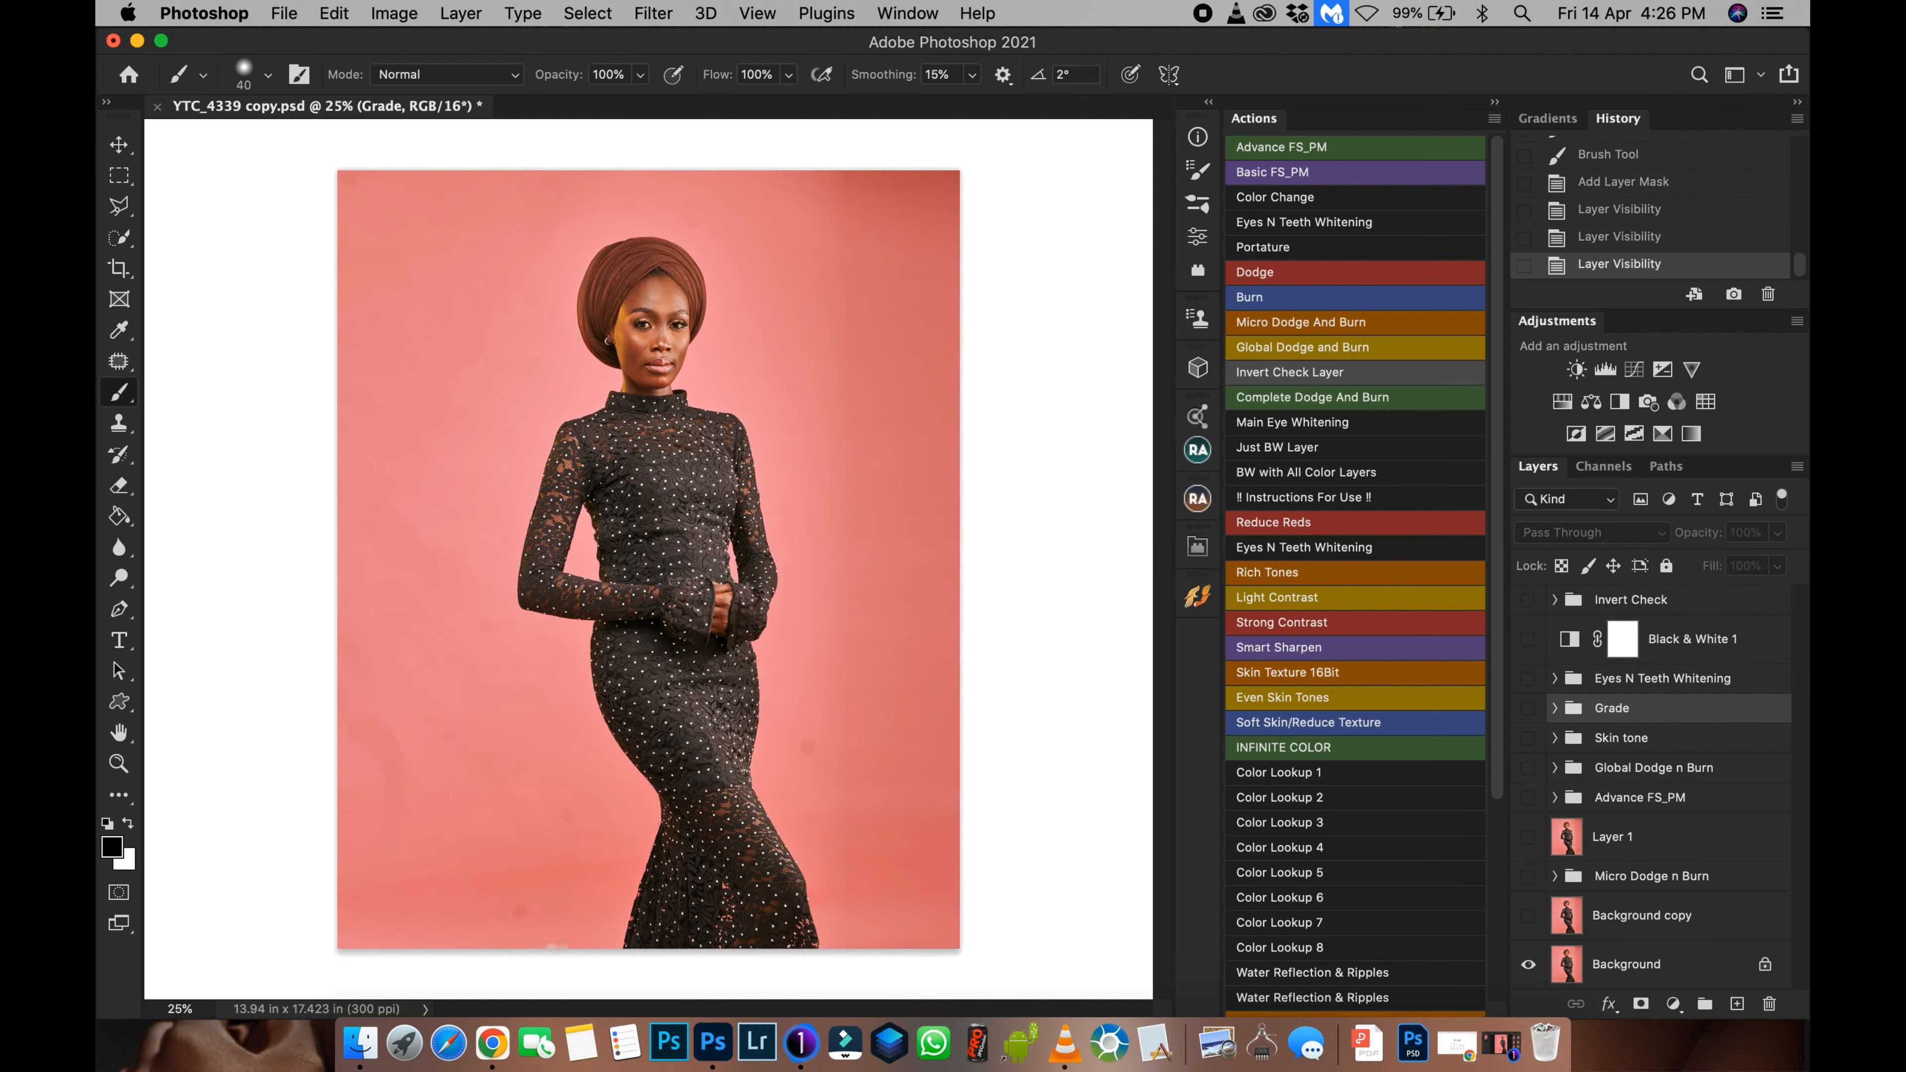
left_click(1528, 964, "alt")
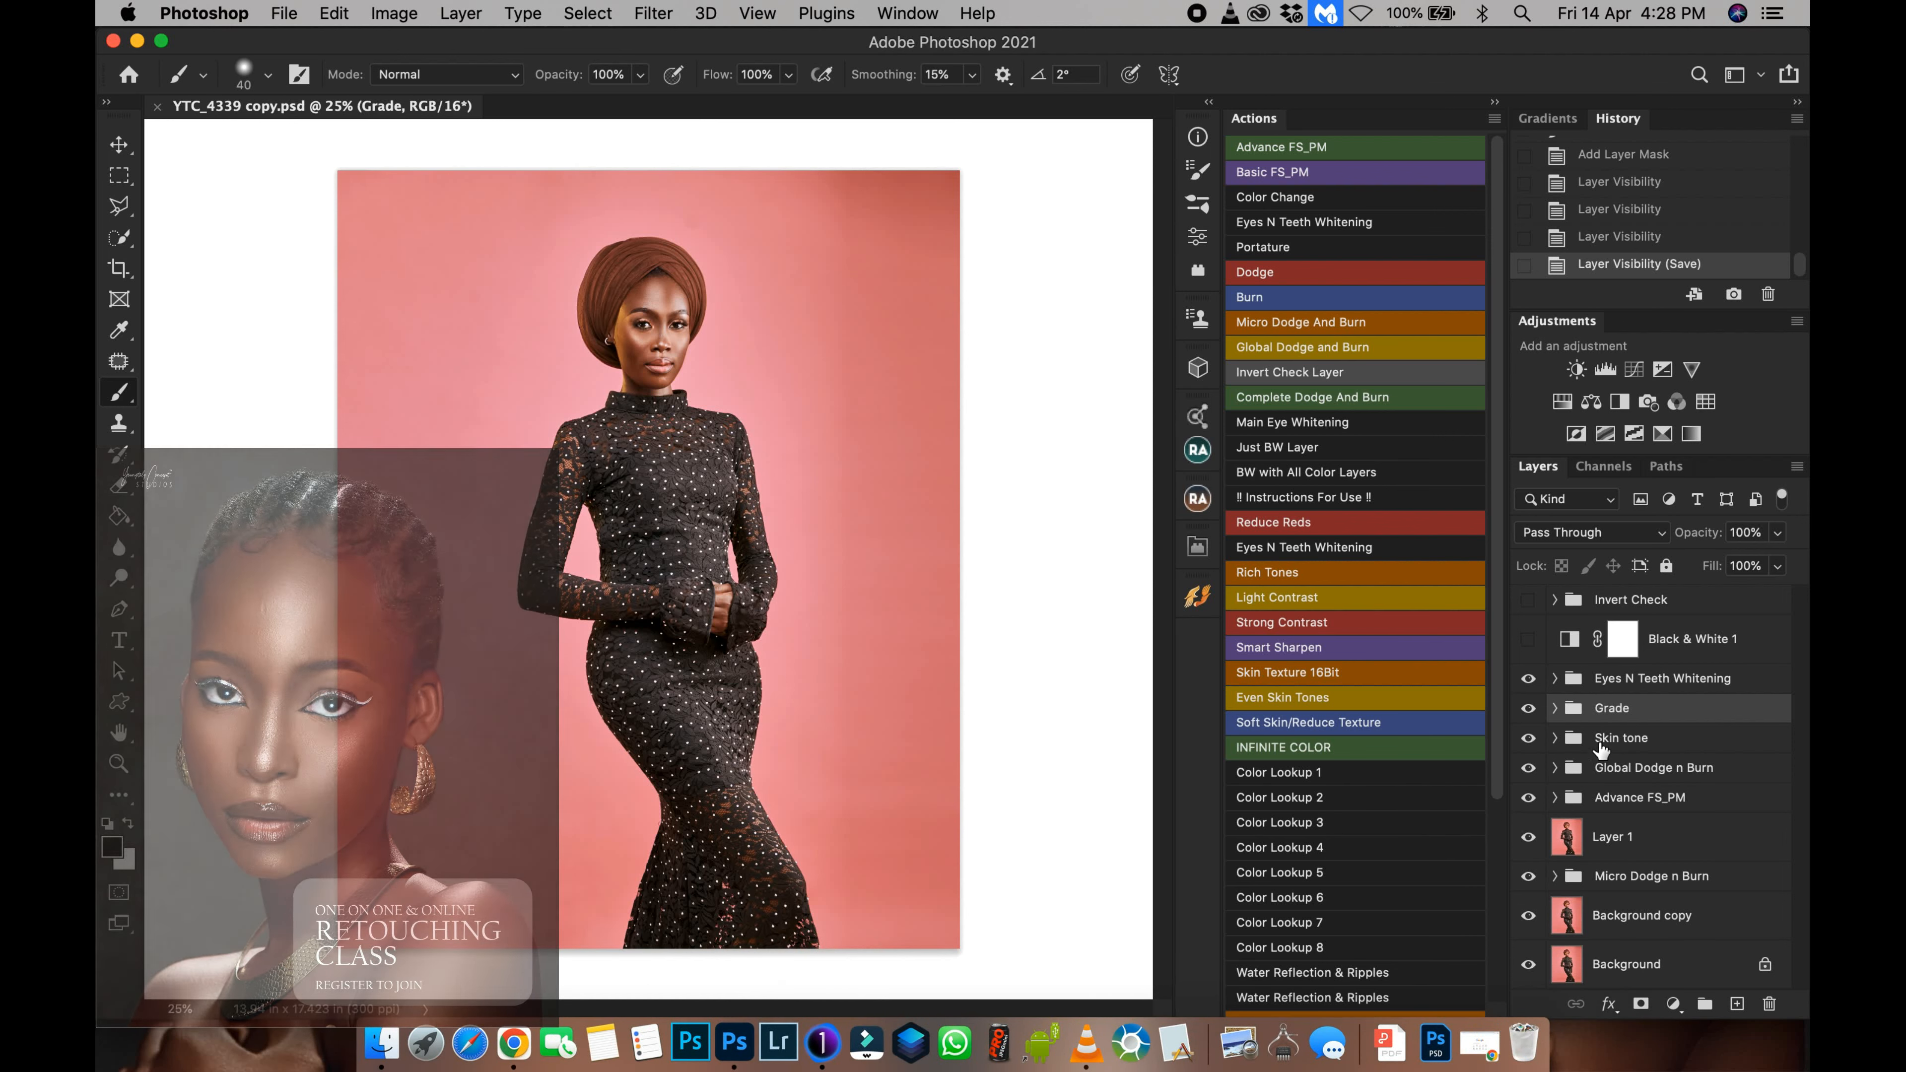
Step: Place the Rainbow 1, zenbackdrops, birmingham-museums-trust and 1 overlay images from the Over folder above the Eyes N Teeth Whitening group
left_click(1634, 652)
left_click(1644, 683)
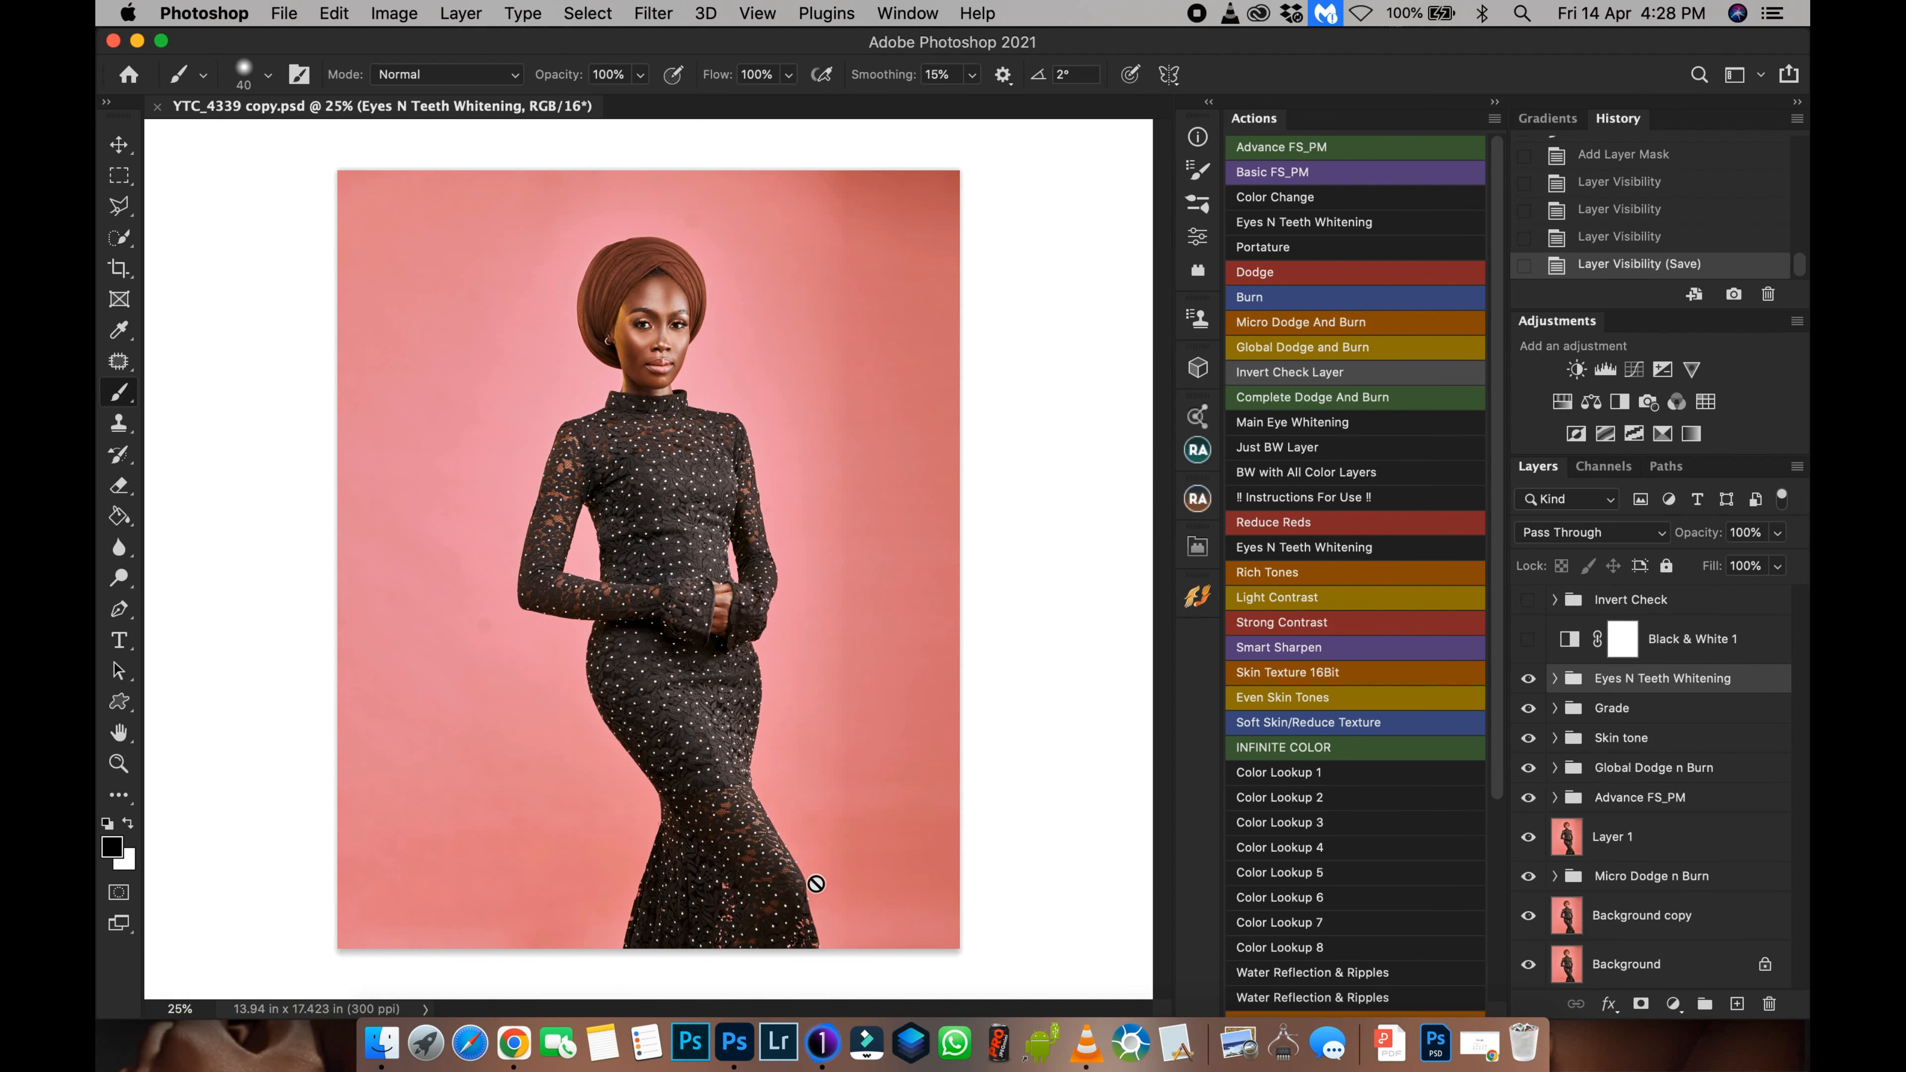
left_click(381, 1043)
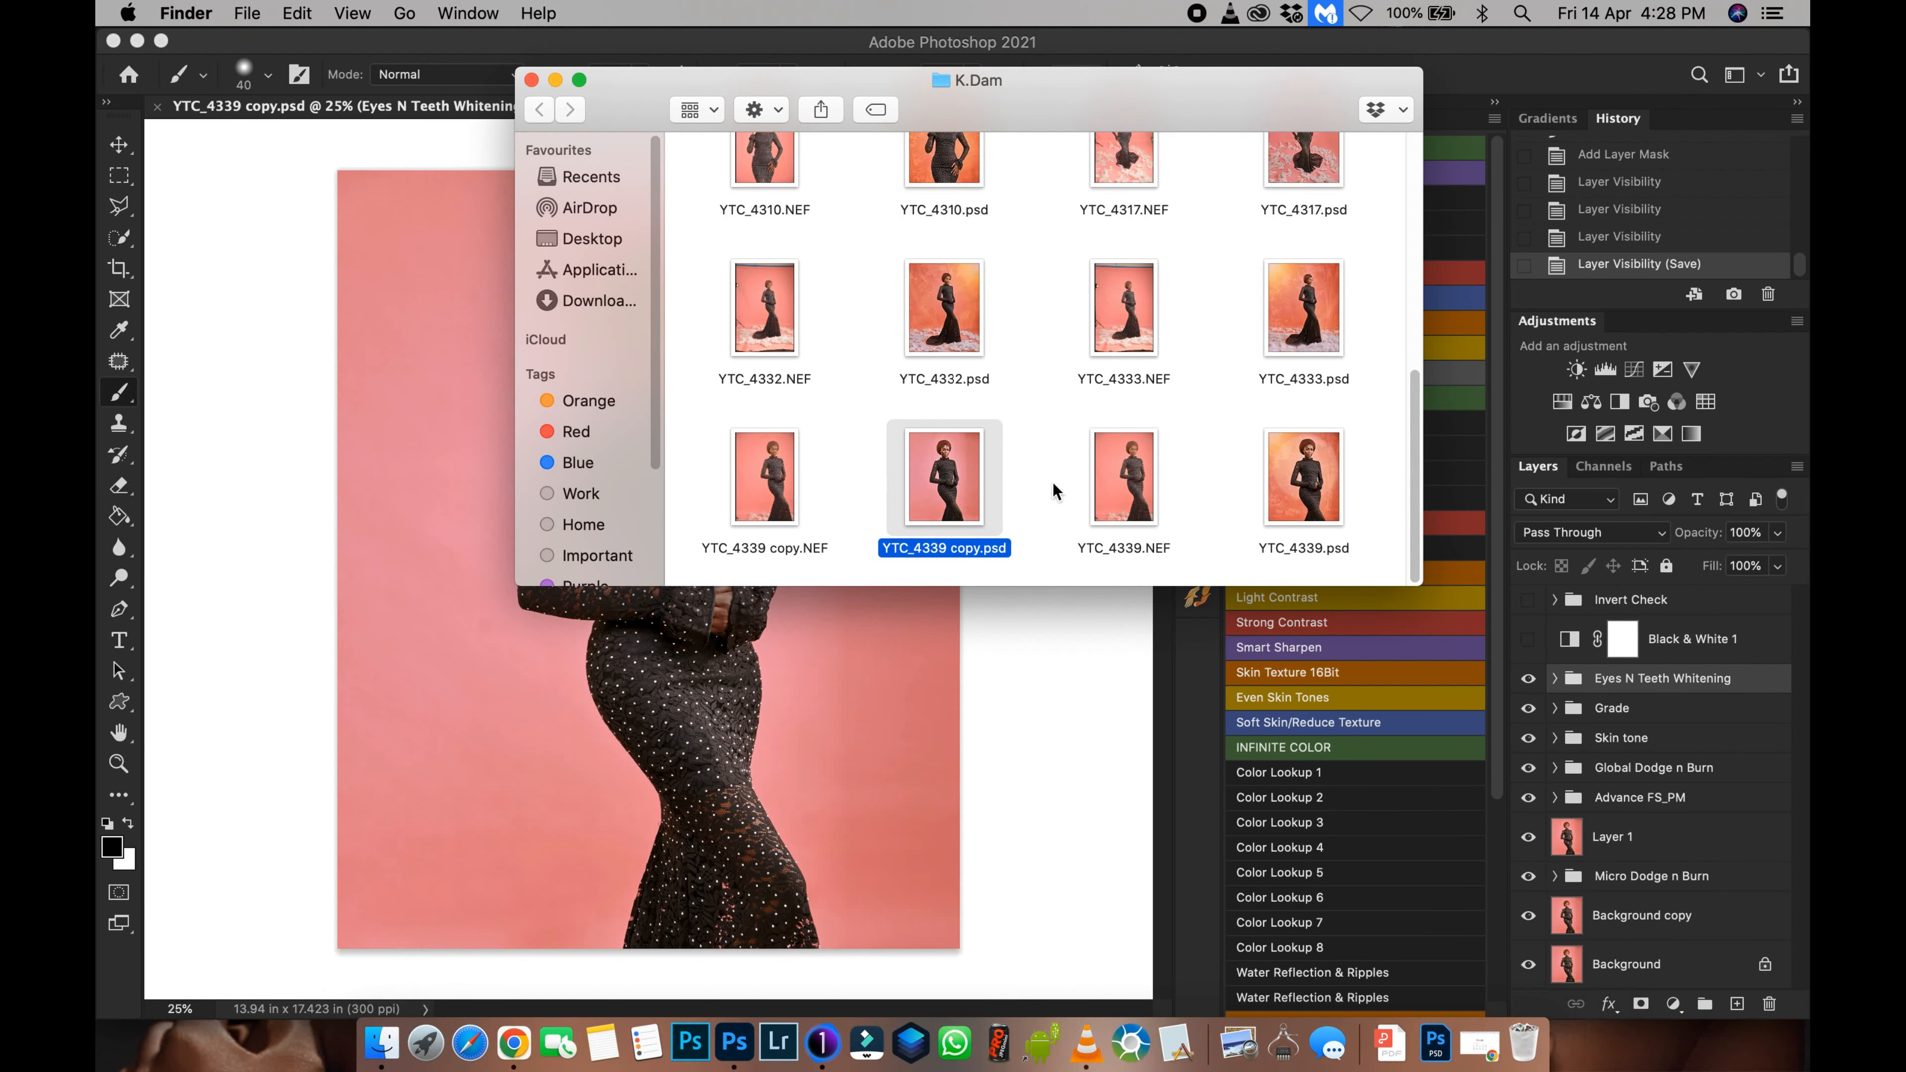
left_click_drag(1414, 436, 1427, 133)
left_click(1332, 223)
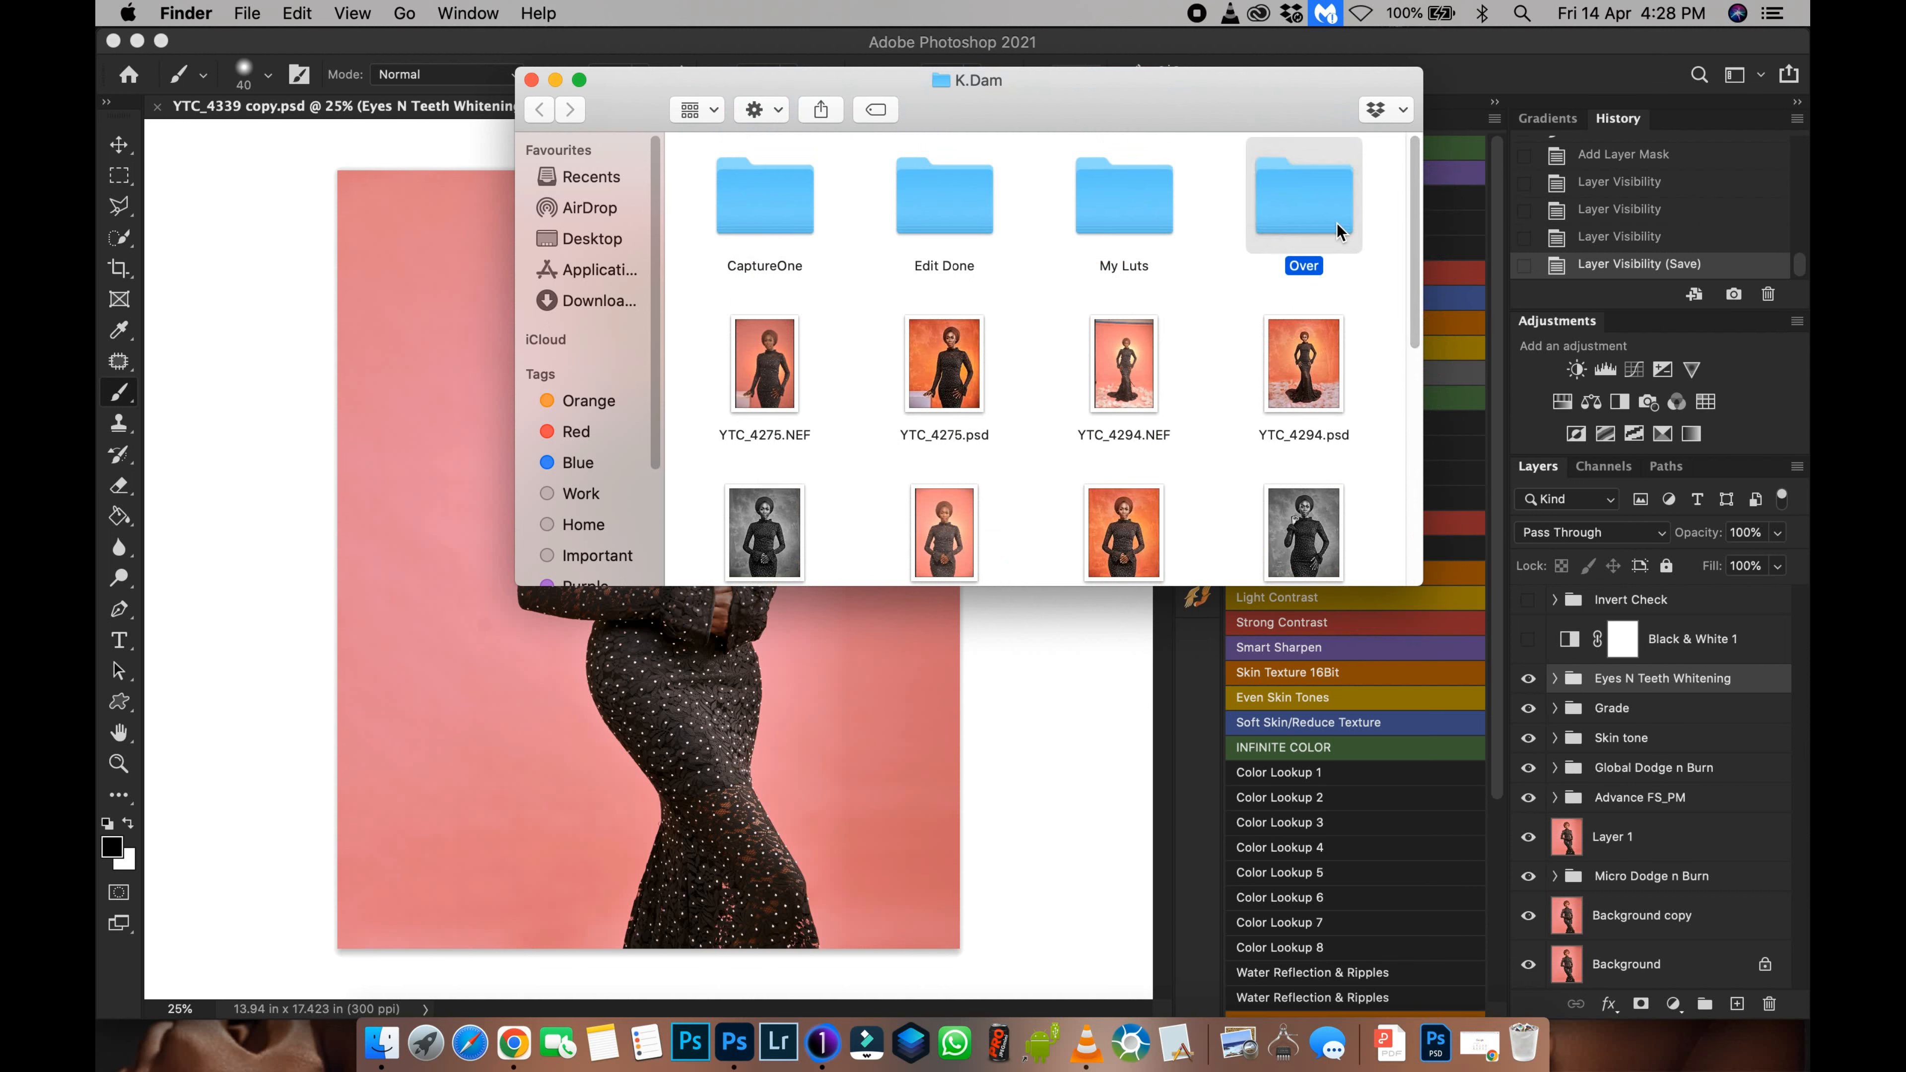
double_click(1331, 227)
left_click_drag(1330, 378, 645, 177)
left_click_drag(752, 204, 550, 750)
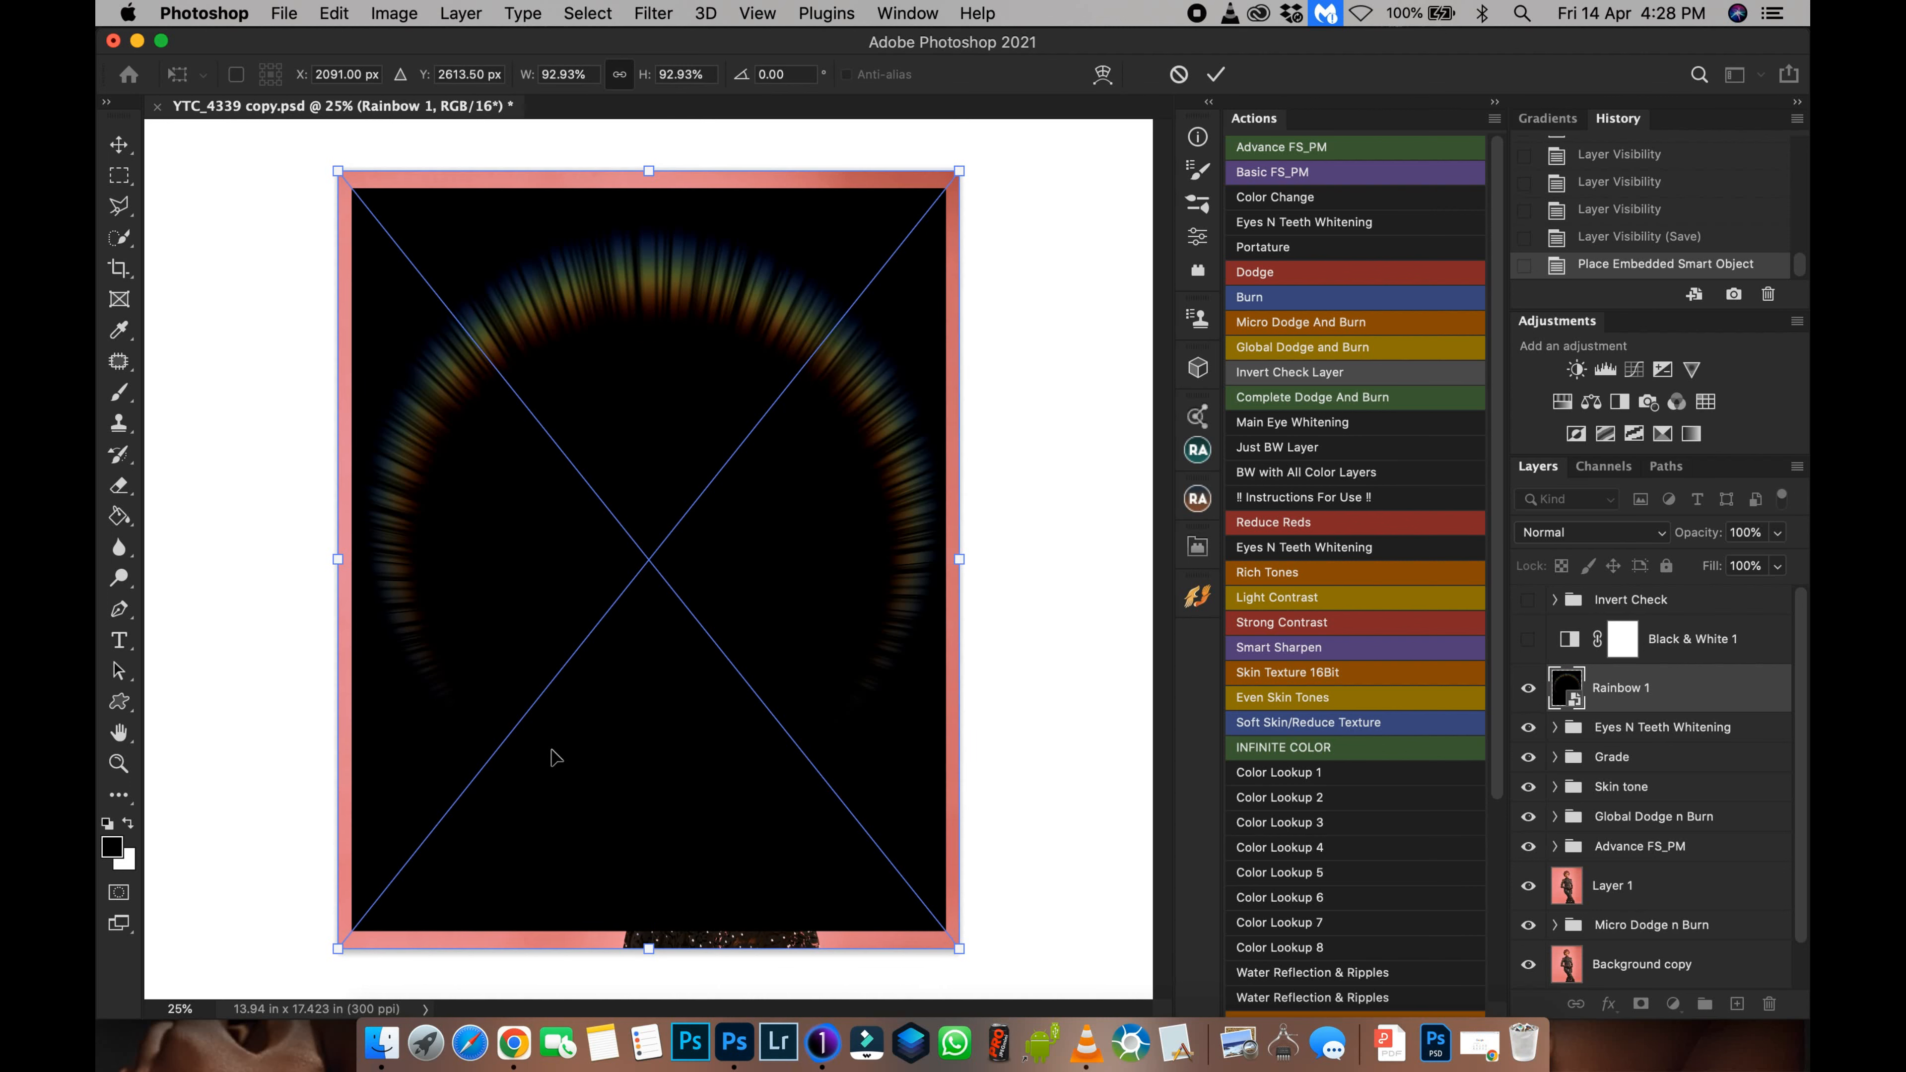
key("Return")
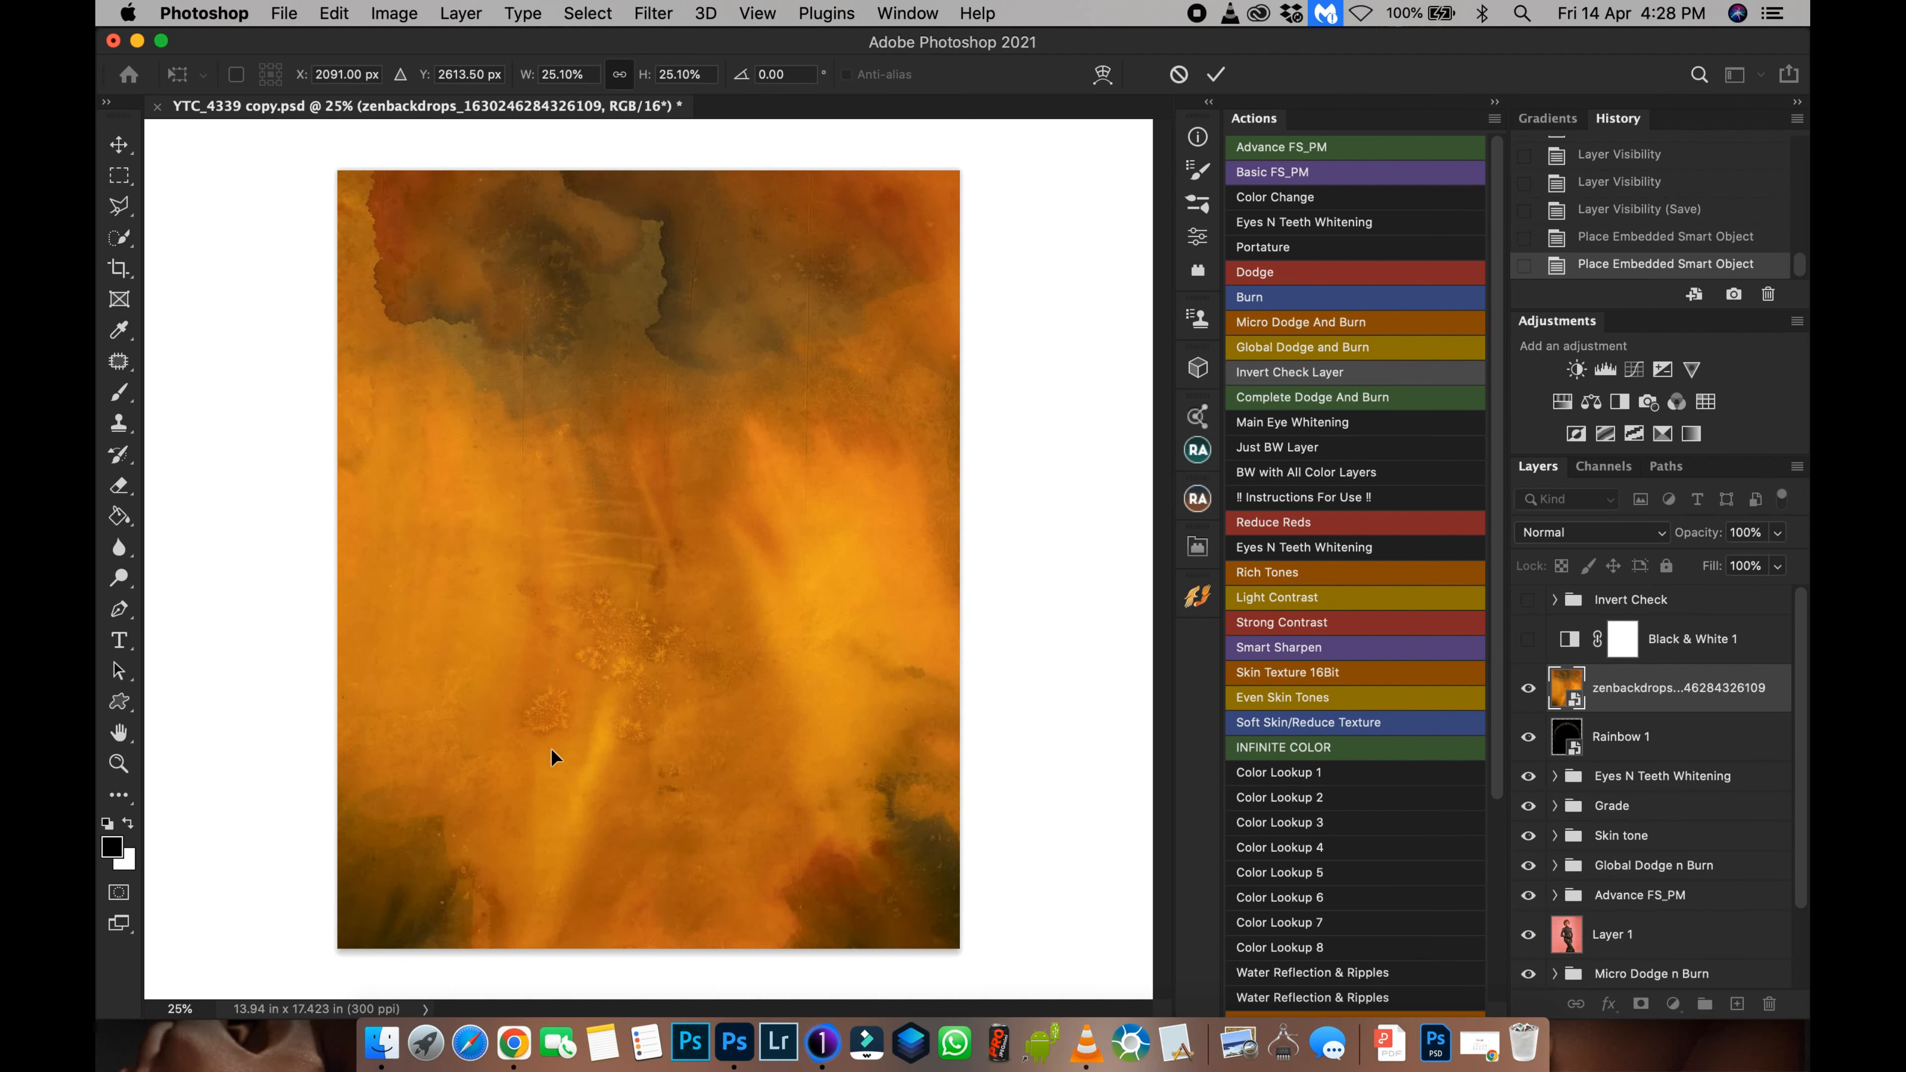
key("Return")
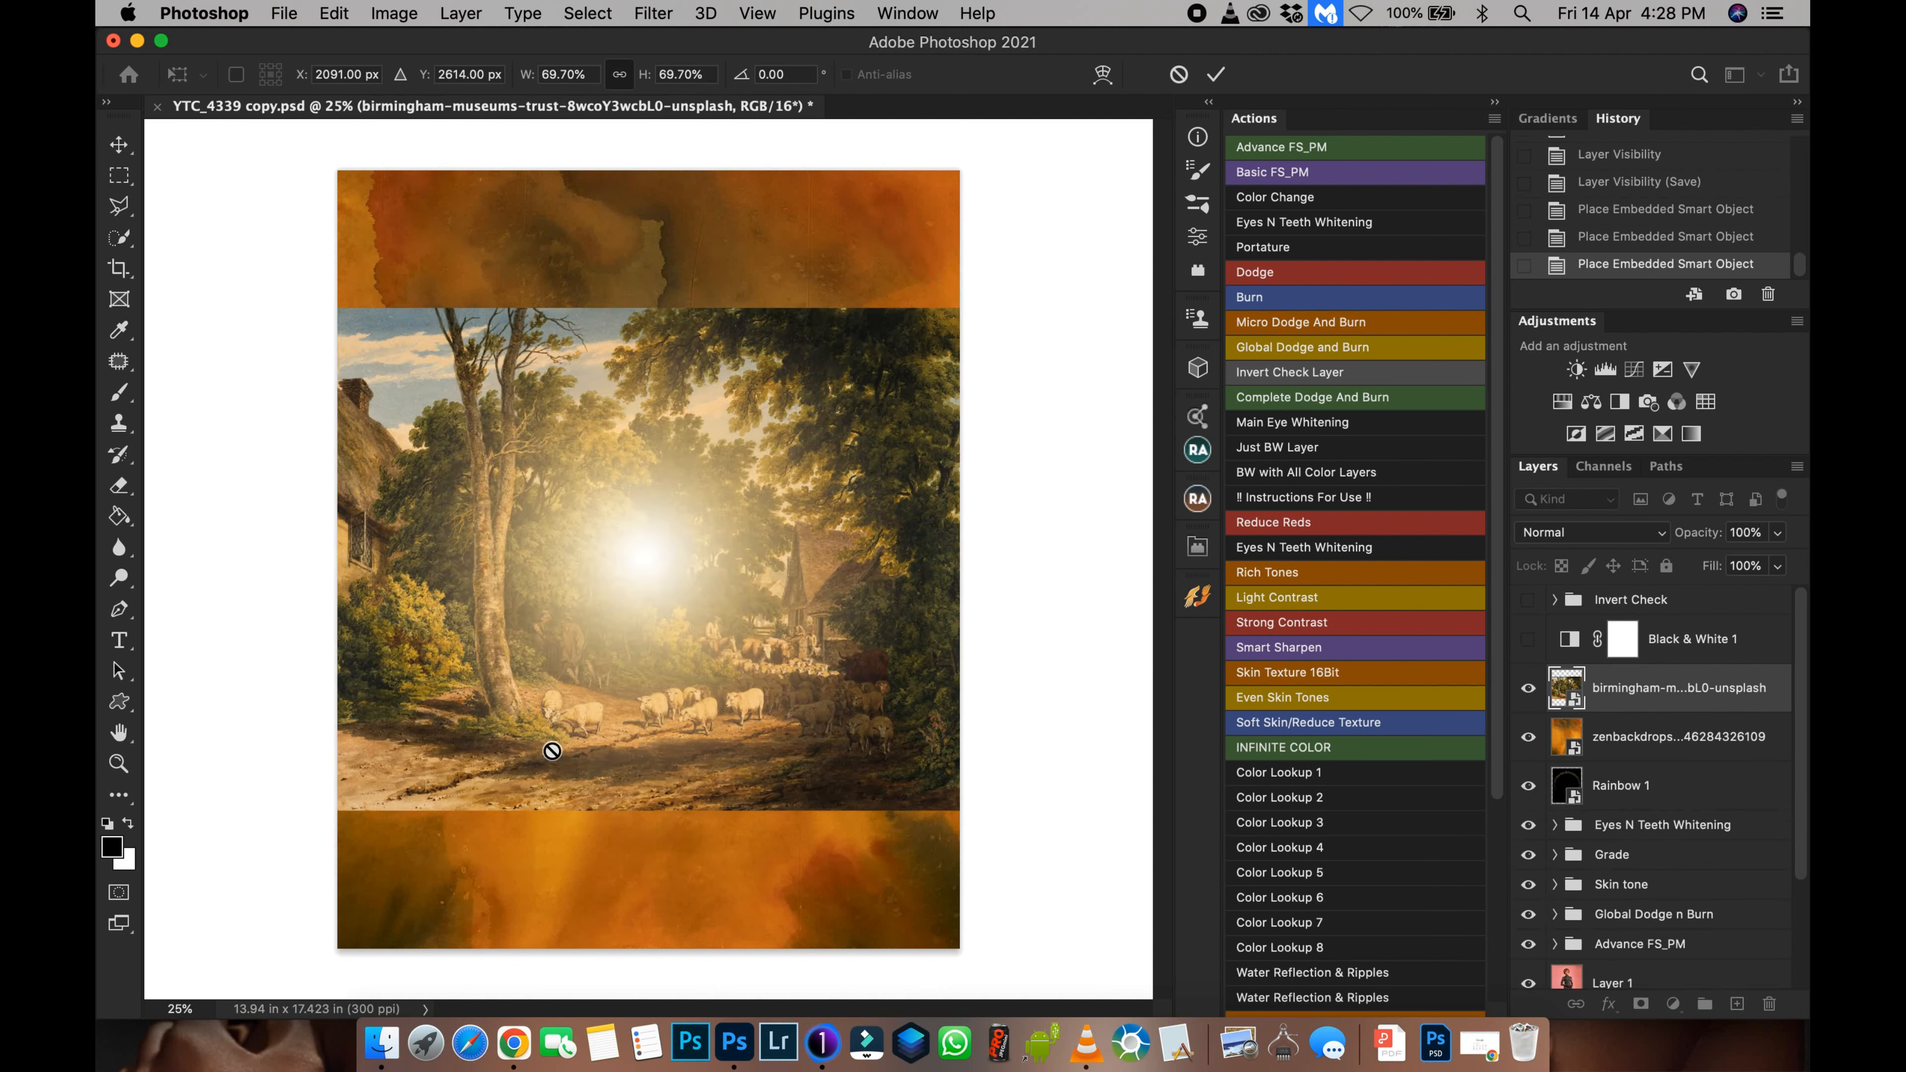
key("Return")
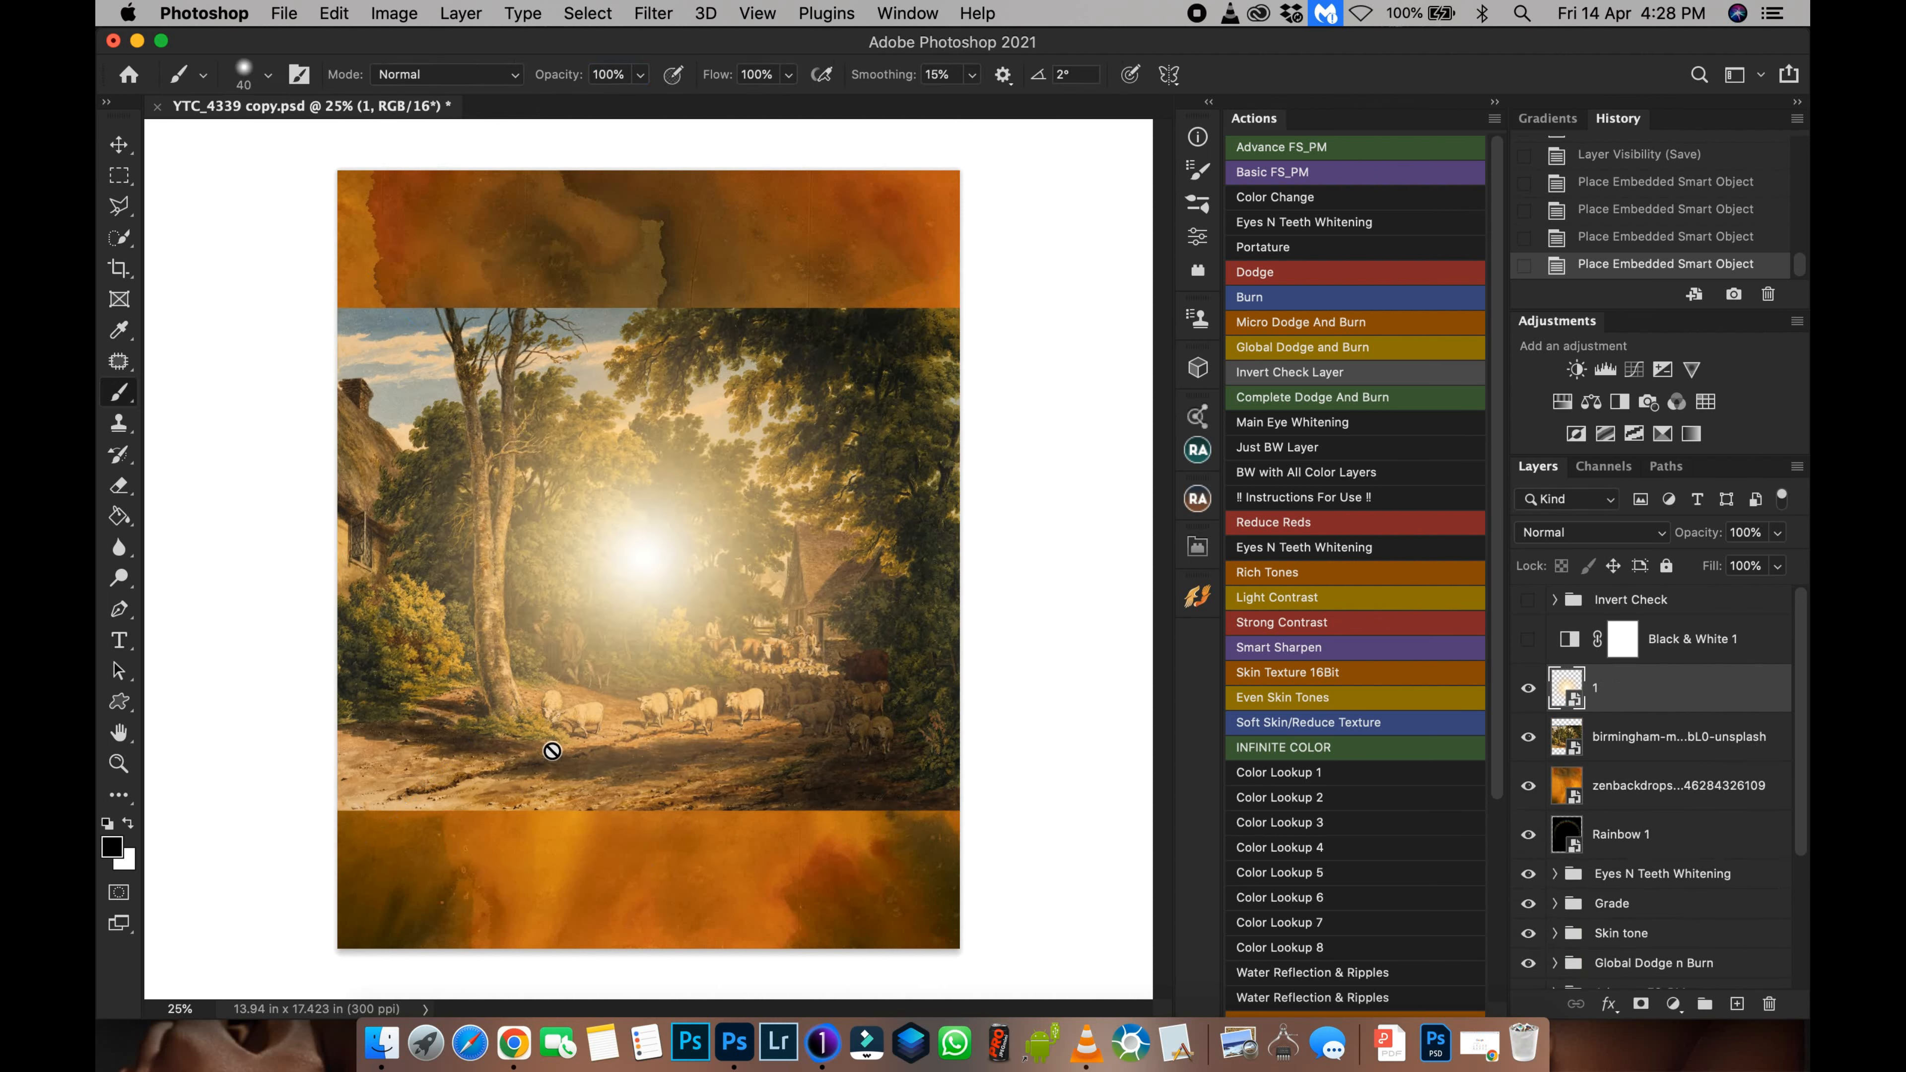
Step: Hide the four placed overlay layers: 1, birmingham-museums-trust, zenbackdrops and Rainbow 1
left_click(1528, 688)
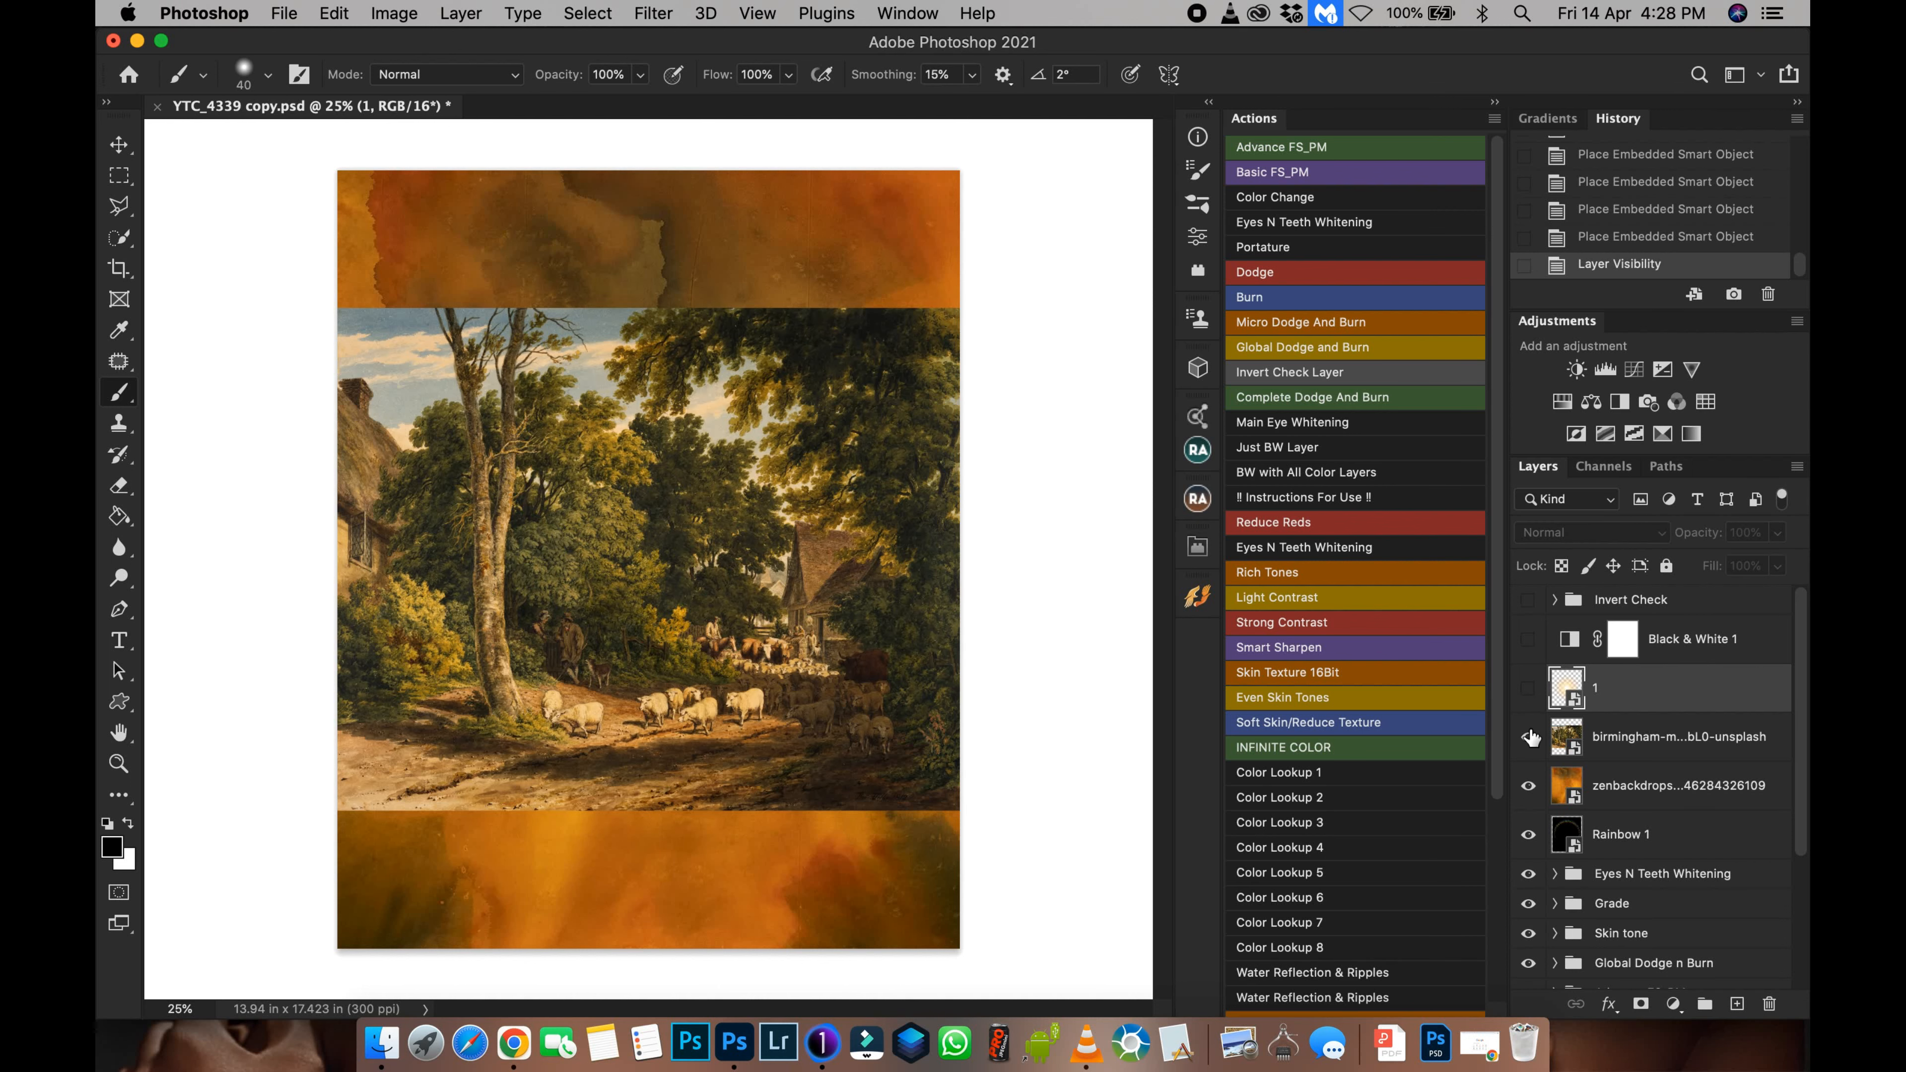
left_click(1529, 737)
left_click(1528, 785)
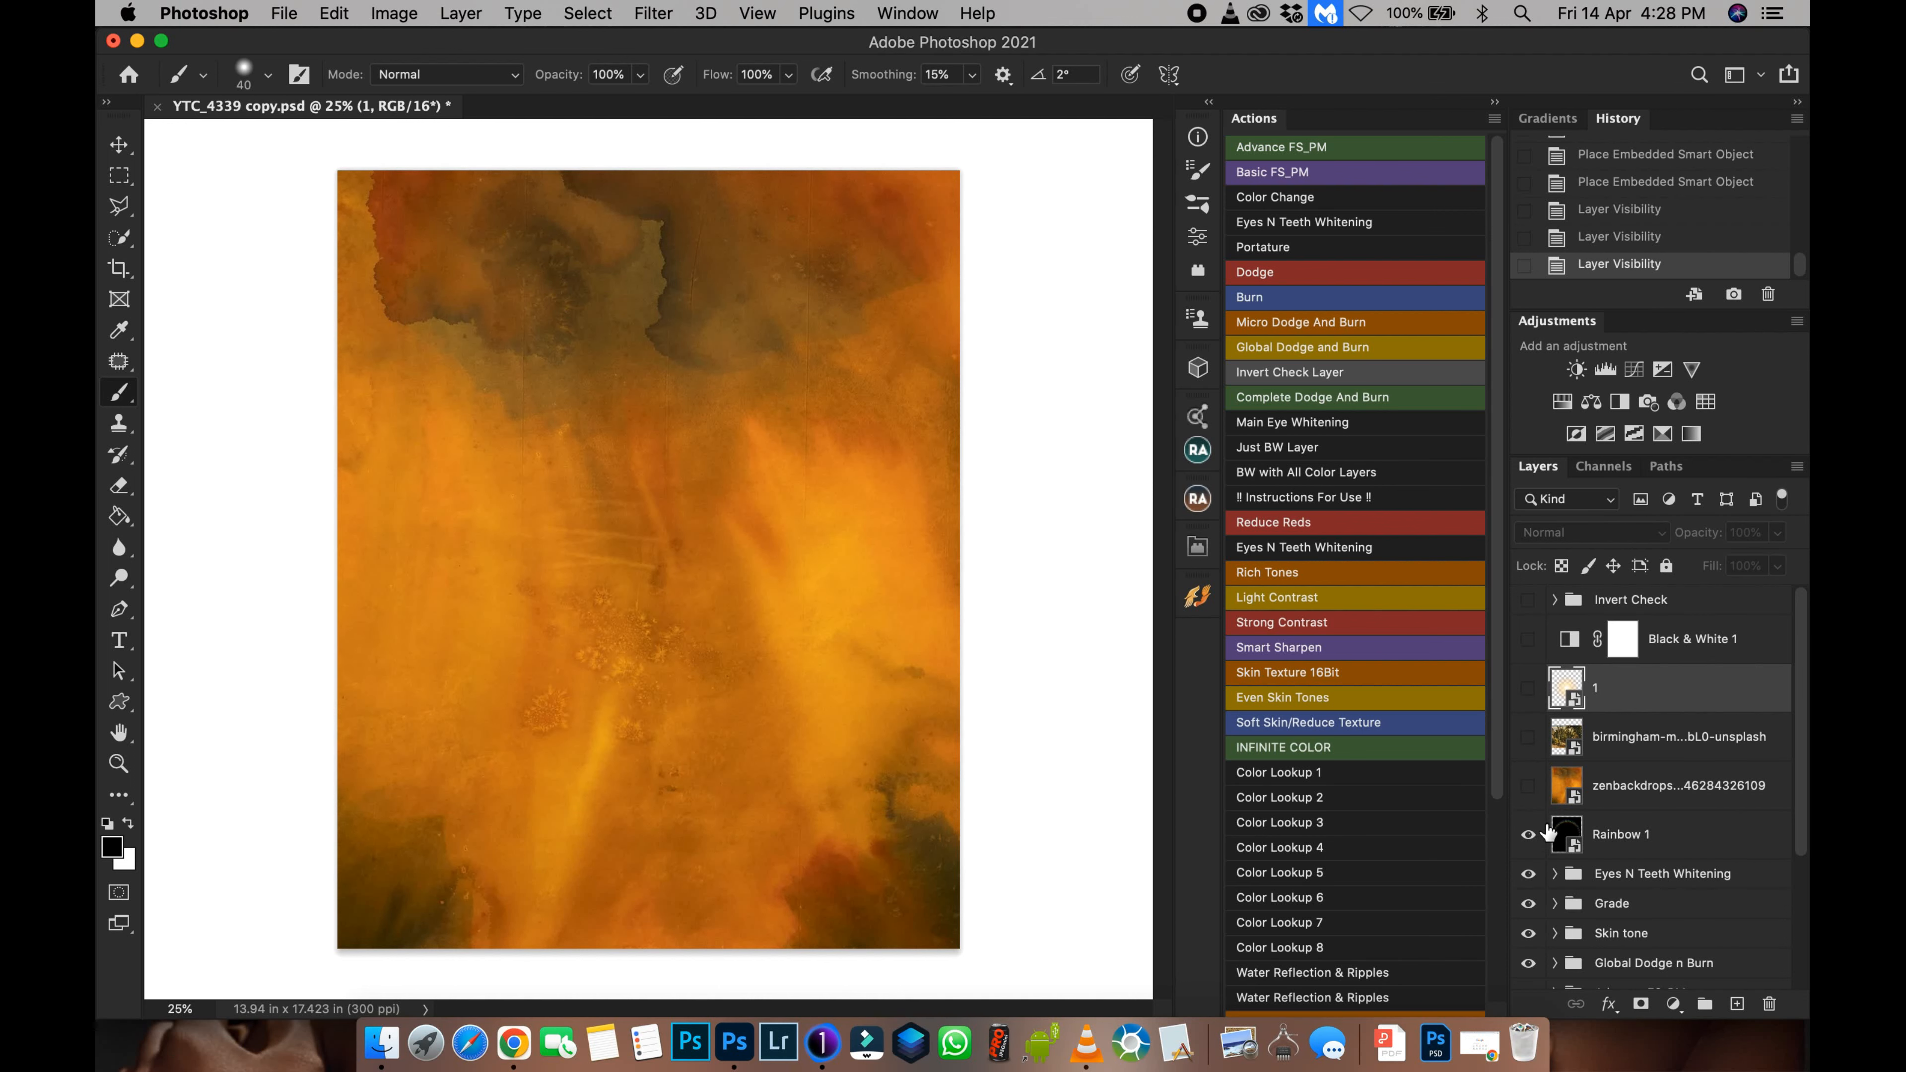
left_click(1529, 834)
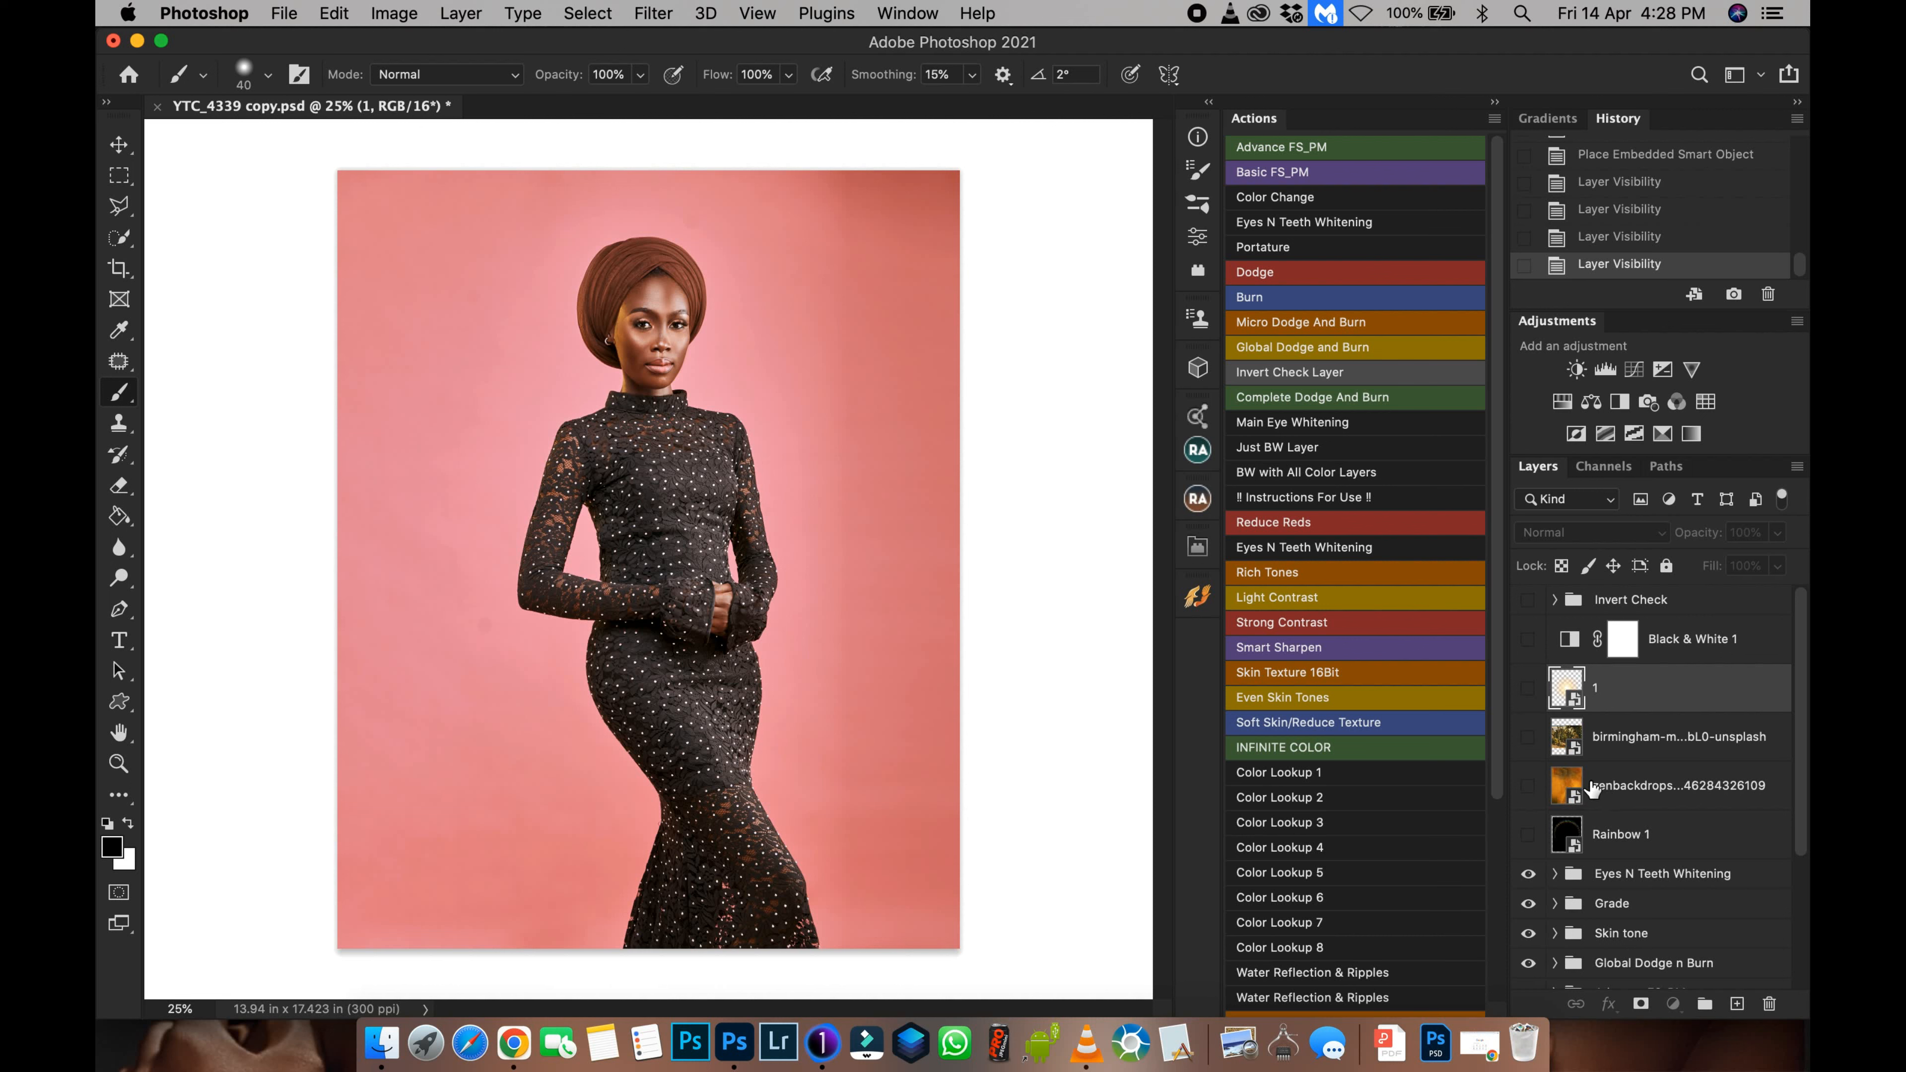
Step: Show the zenbackdrops texture layer, move it below Rainbow 1 and set its blend mode to Overlay
left_click(1567, 794)
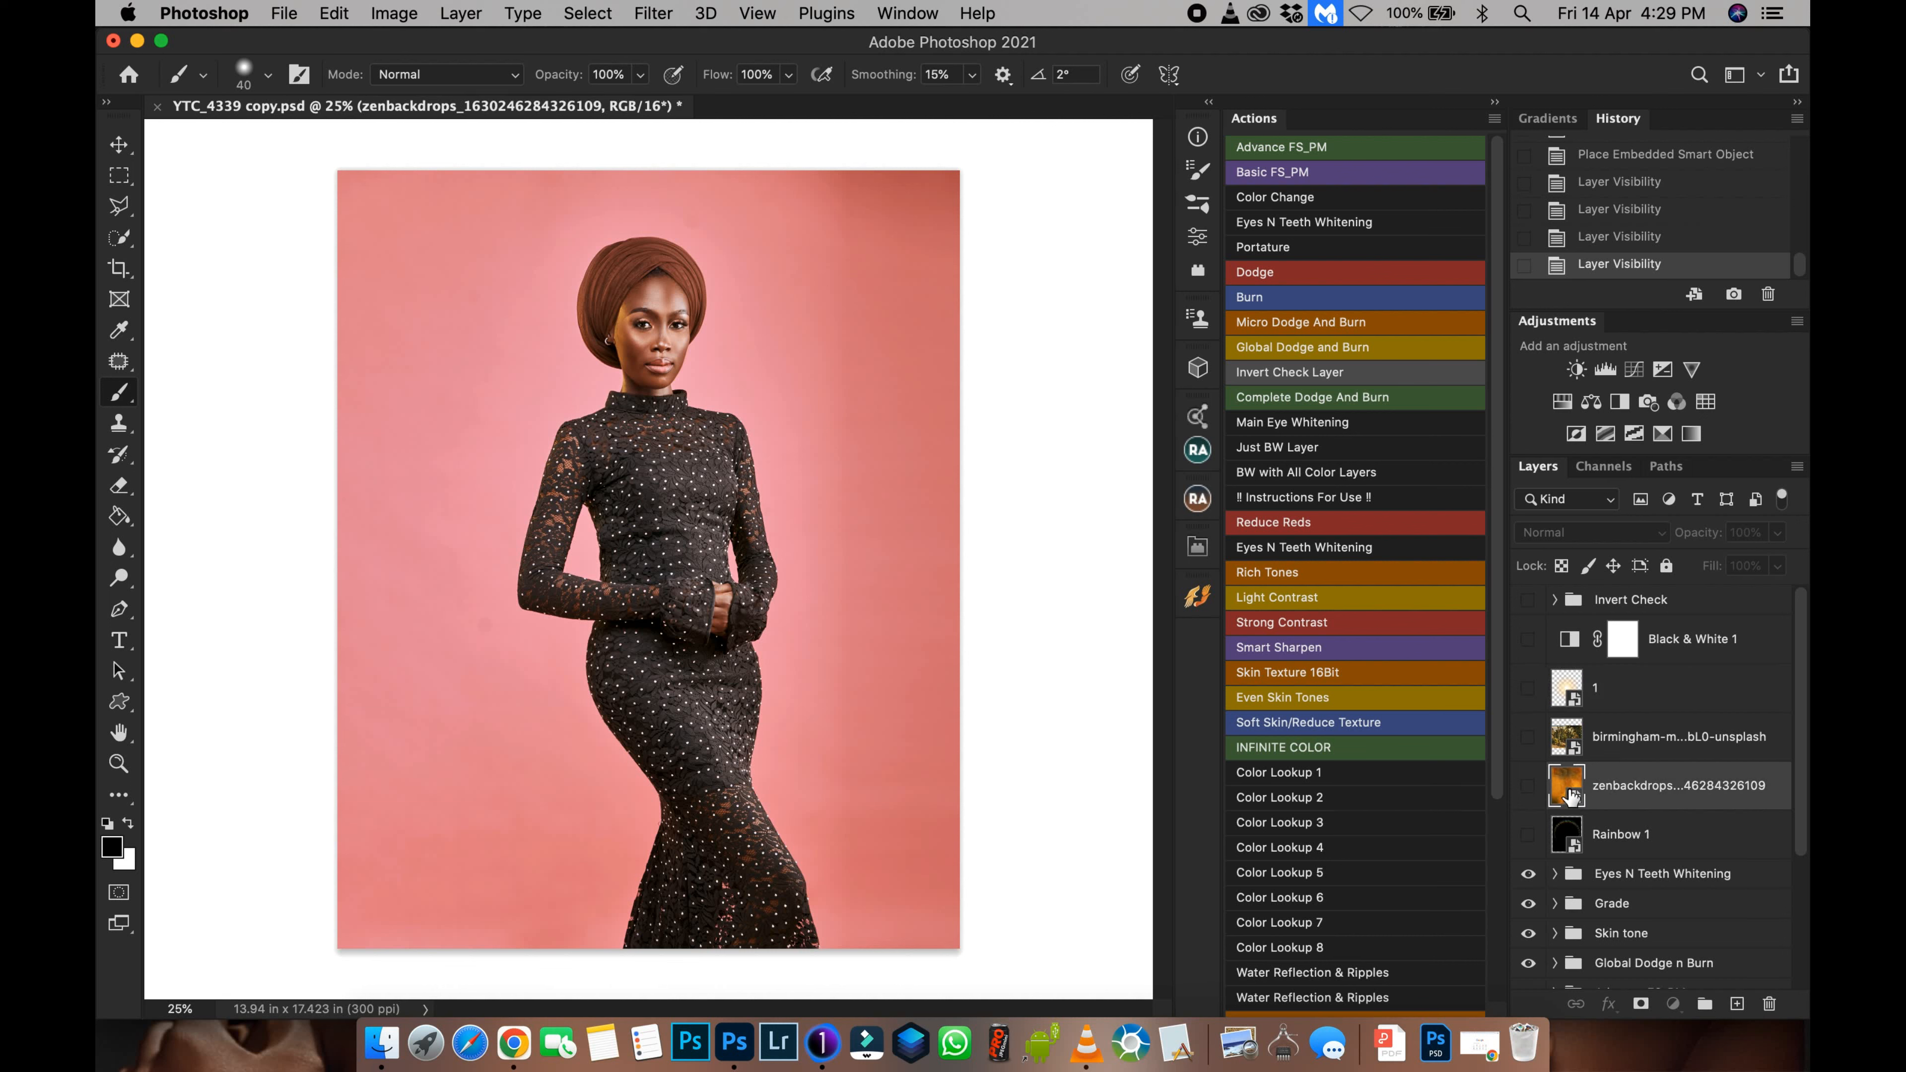
left_click(1528, 785)
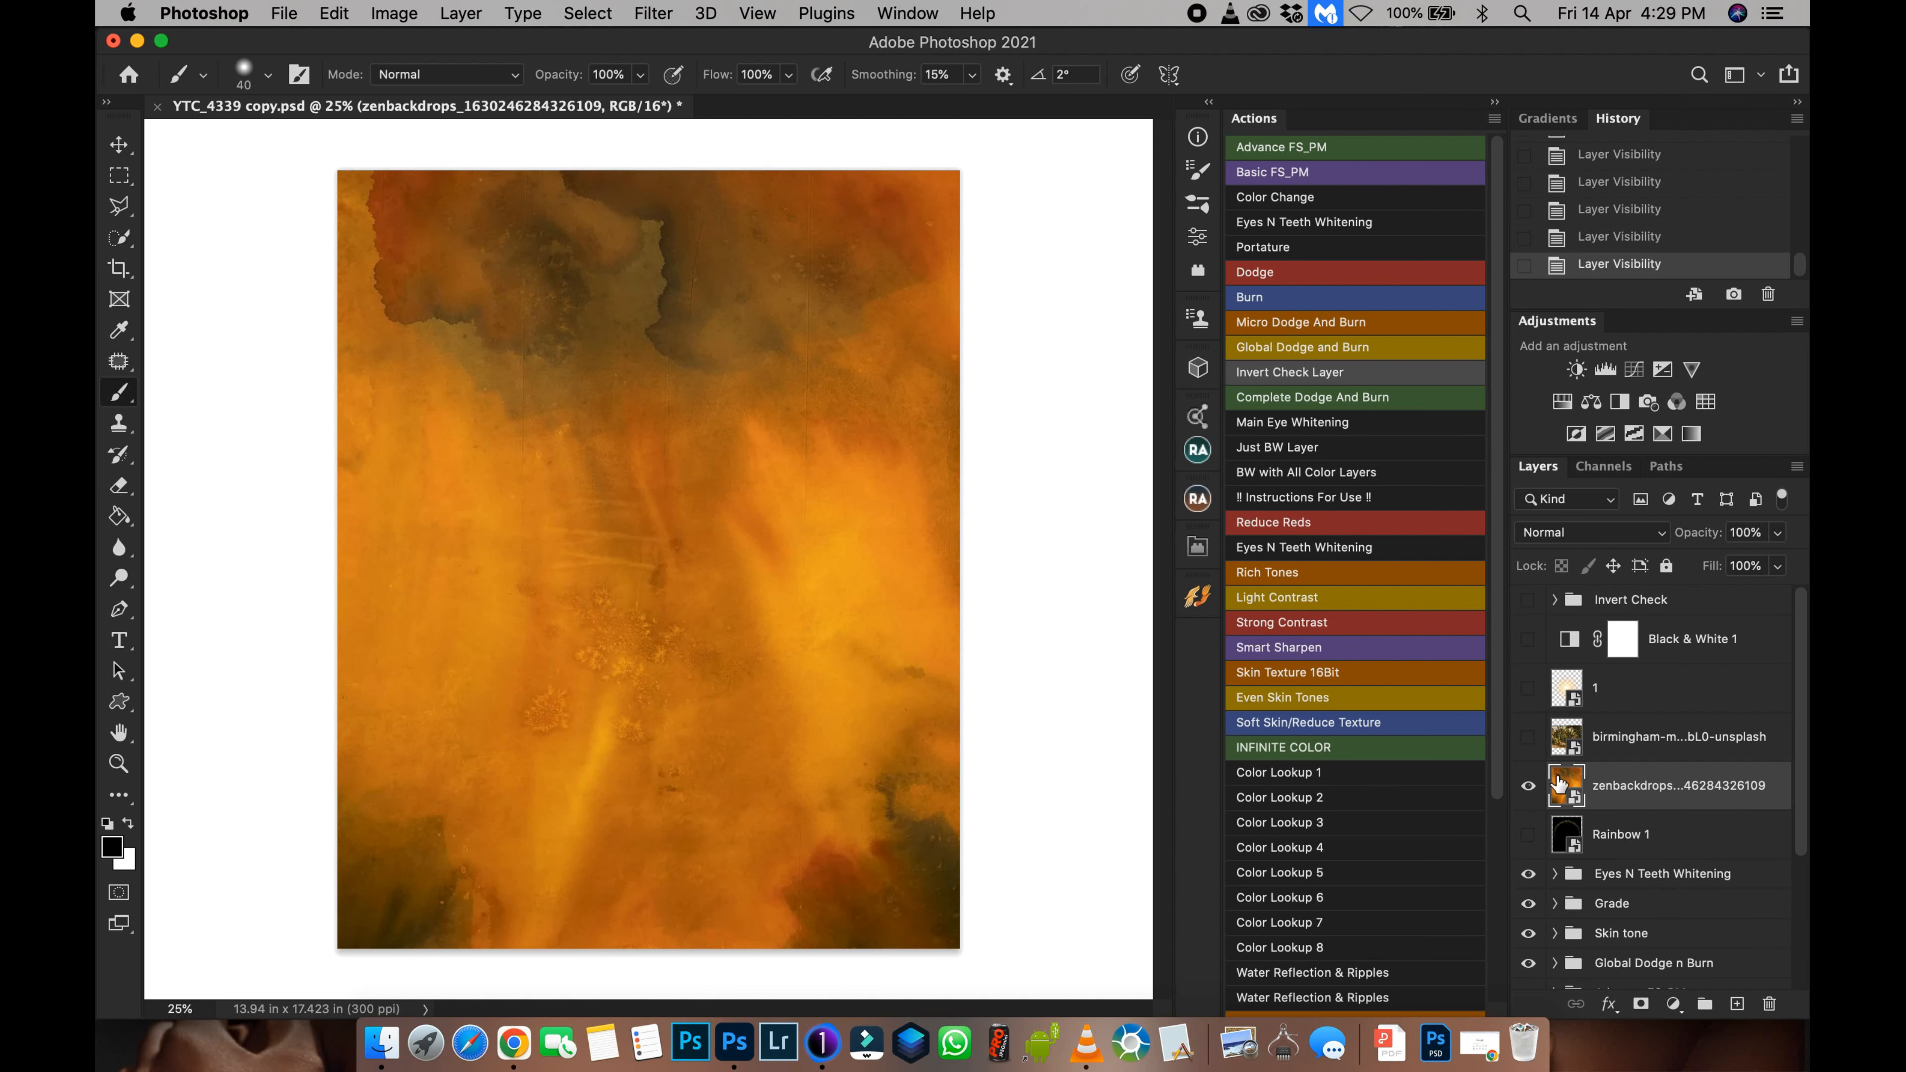
left_click_drag(1617, 792, 1615, 844)
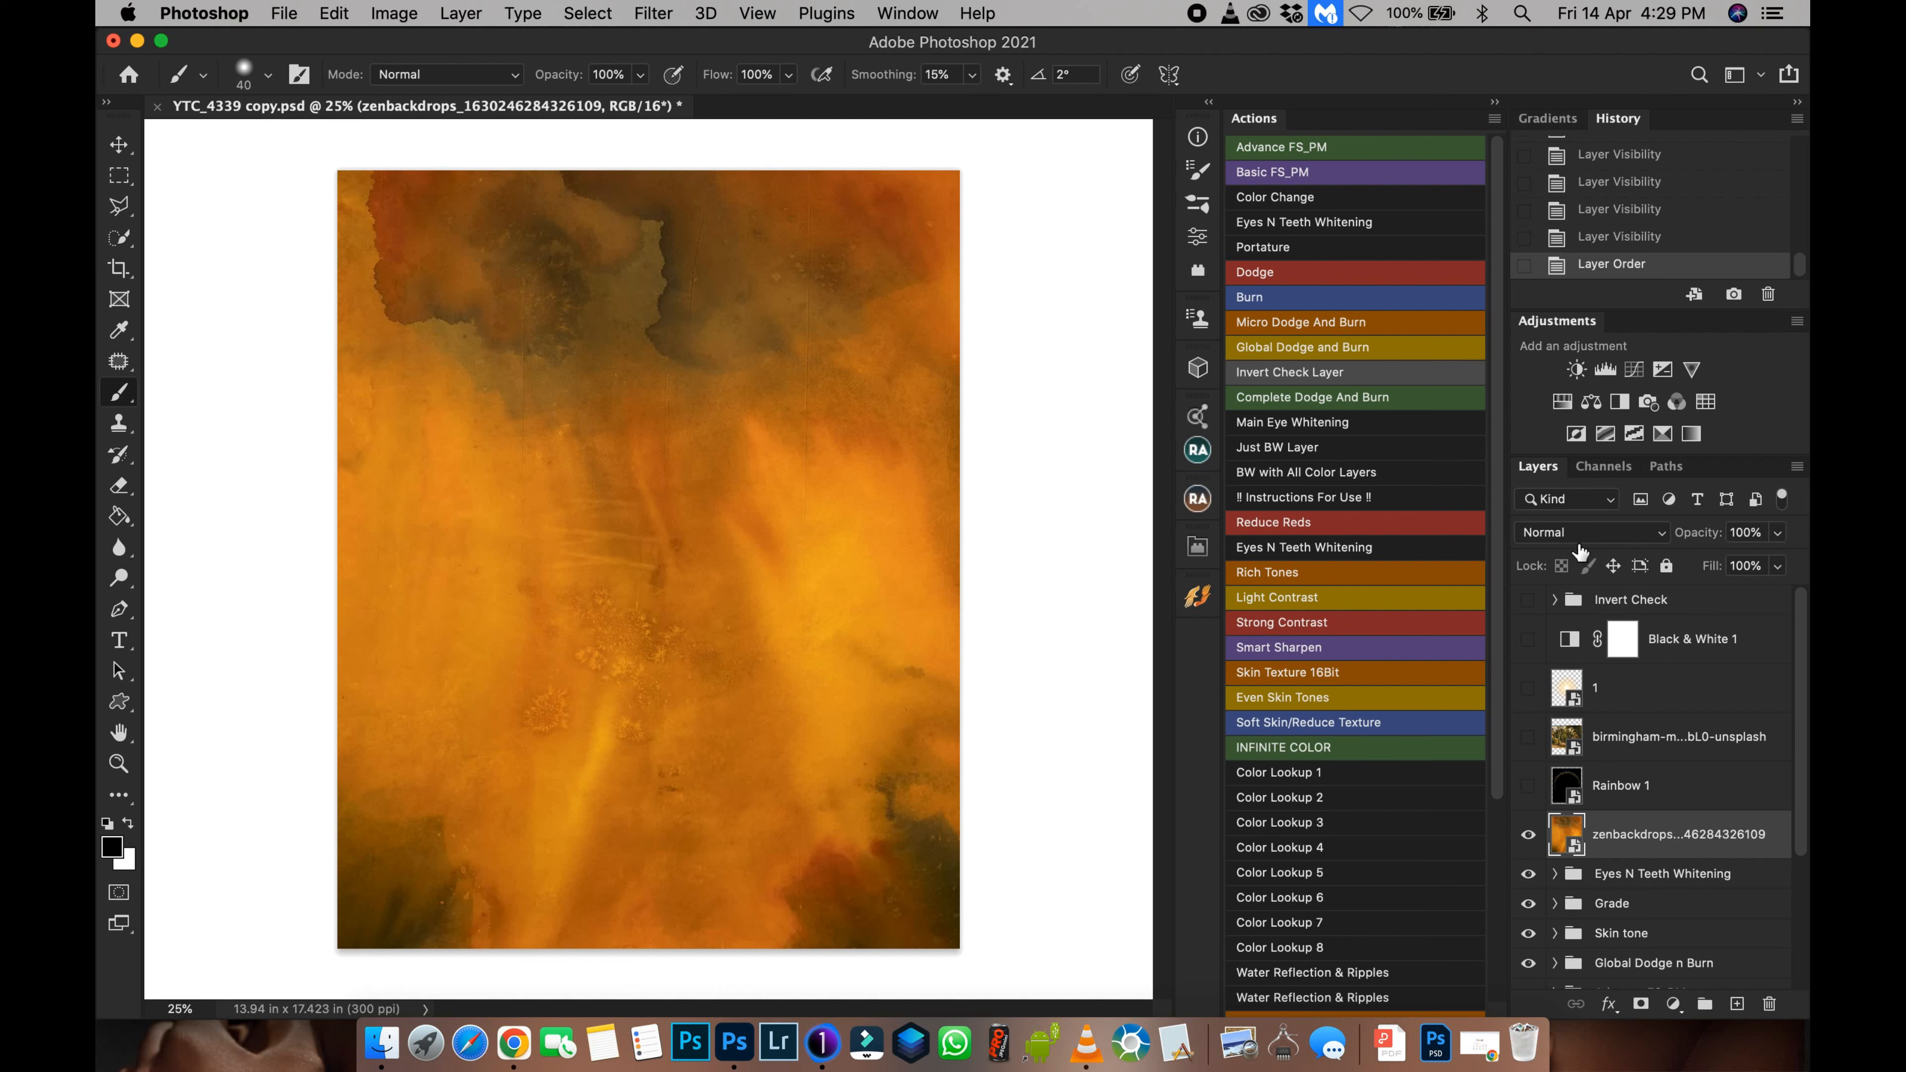
left_click(1537, 539)
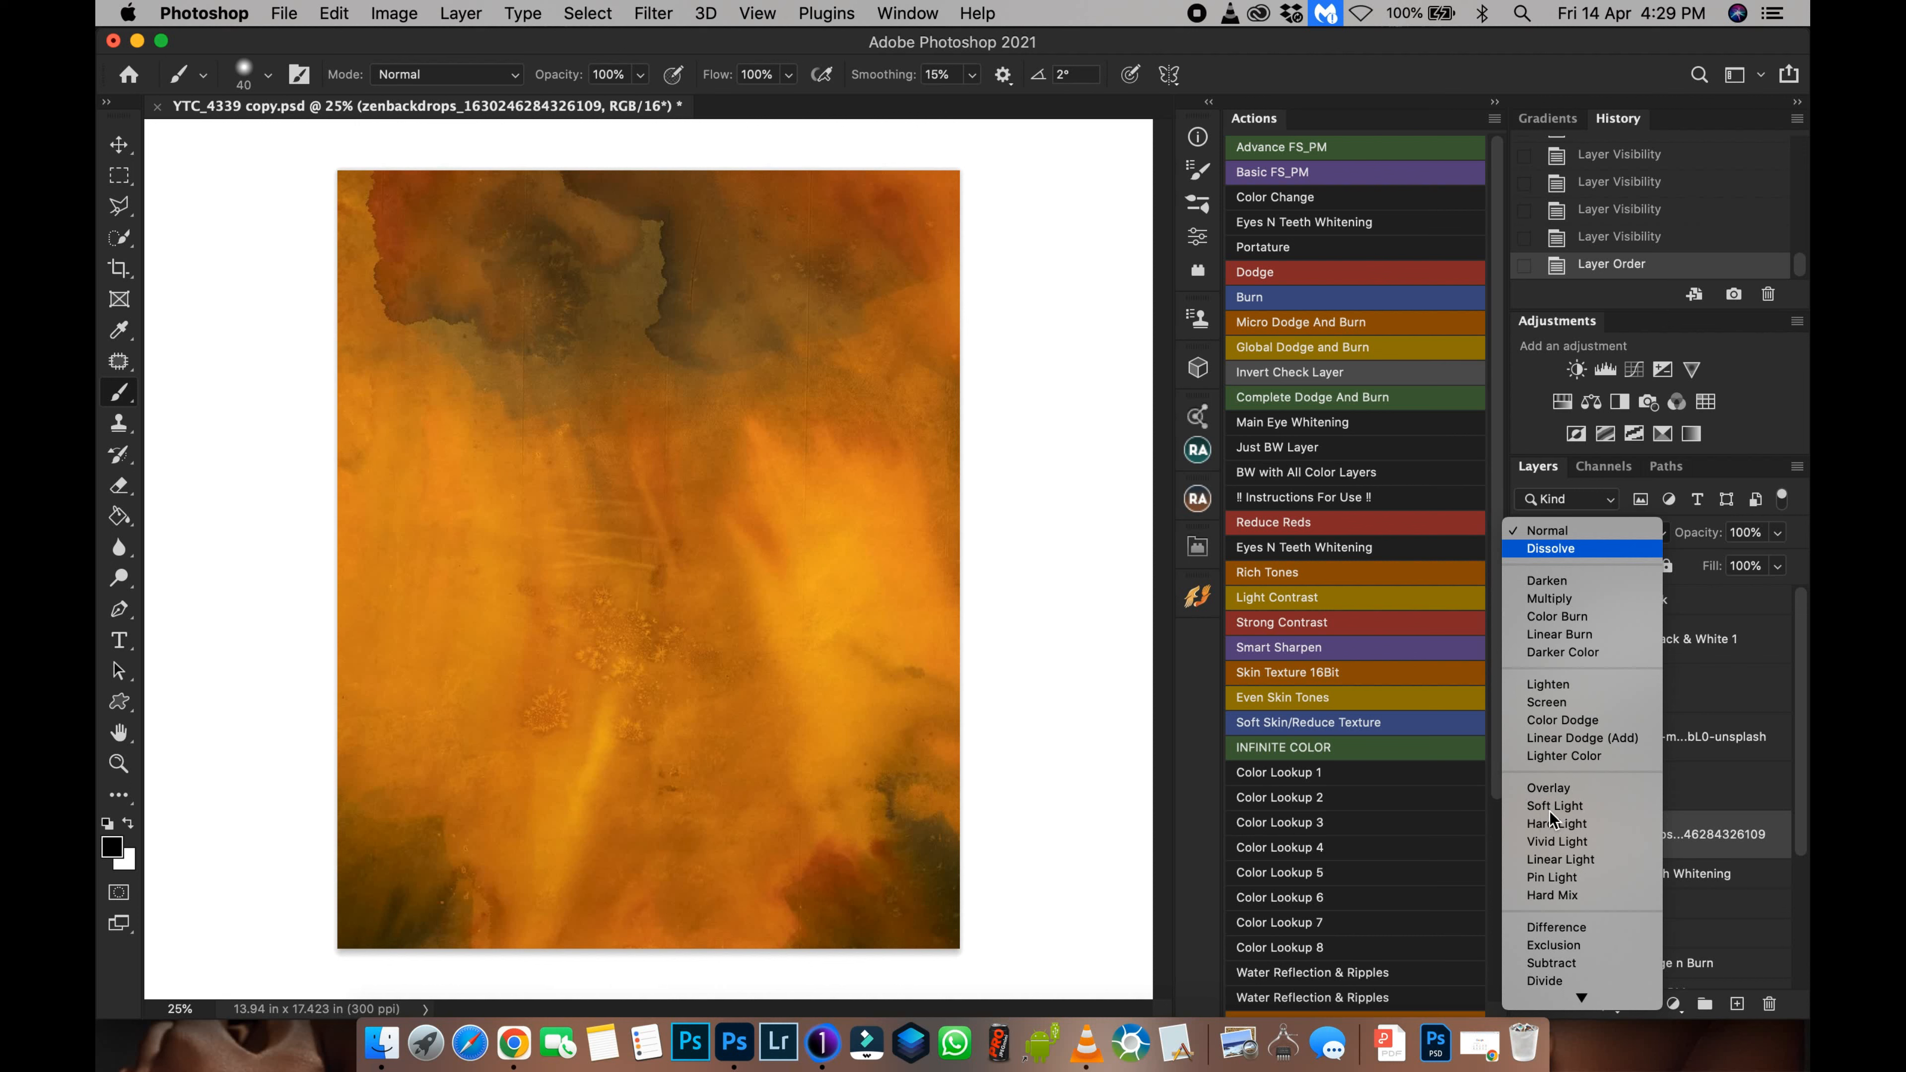
left_click(1564, 788)
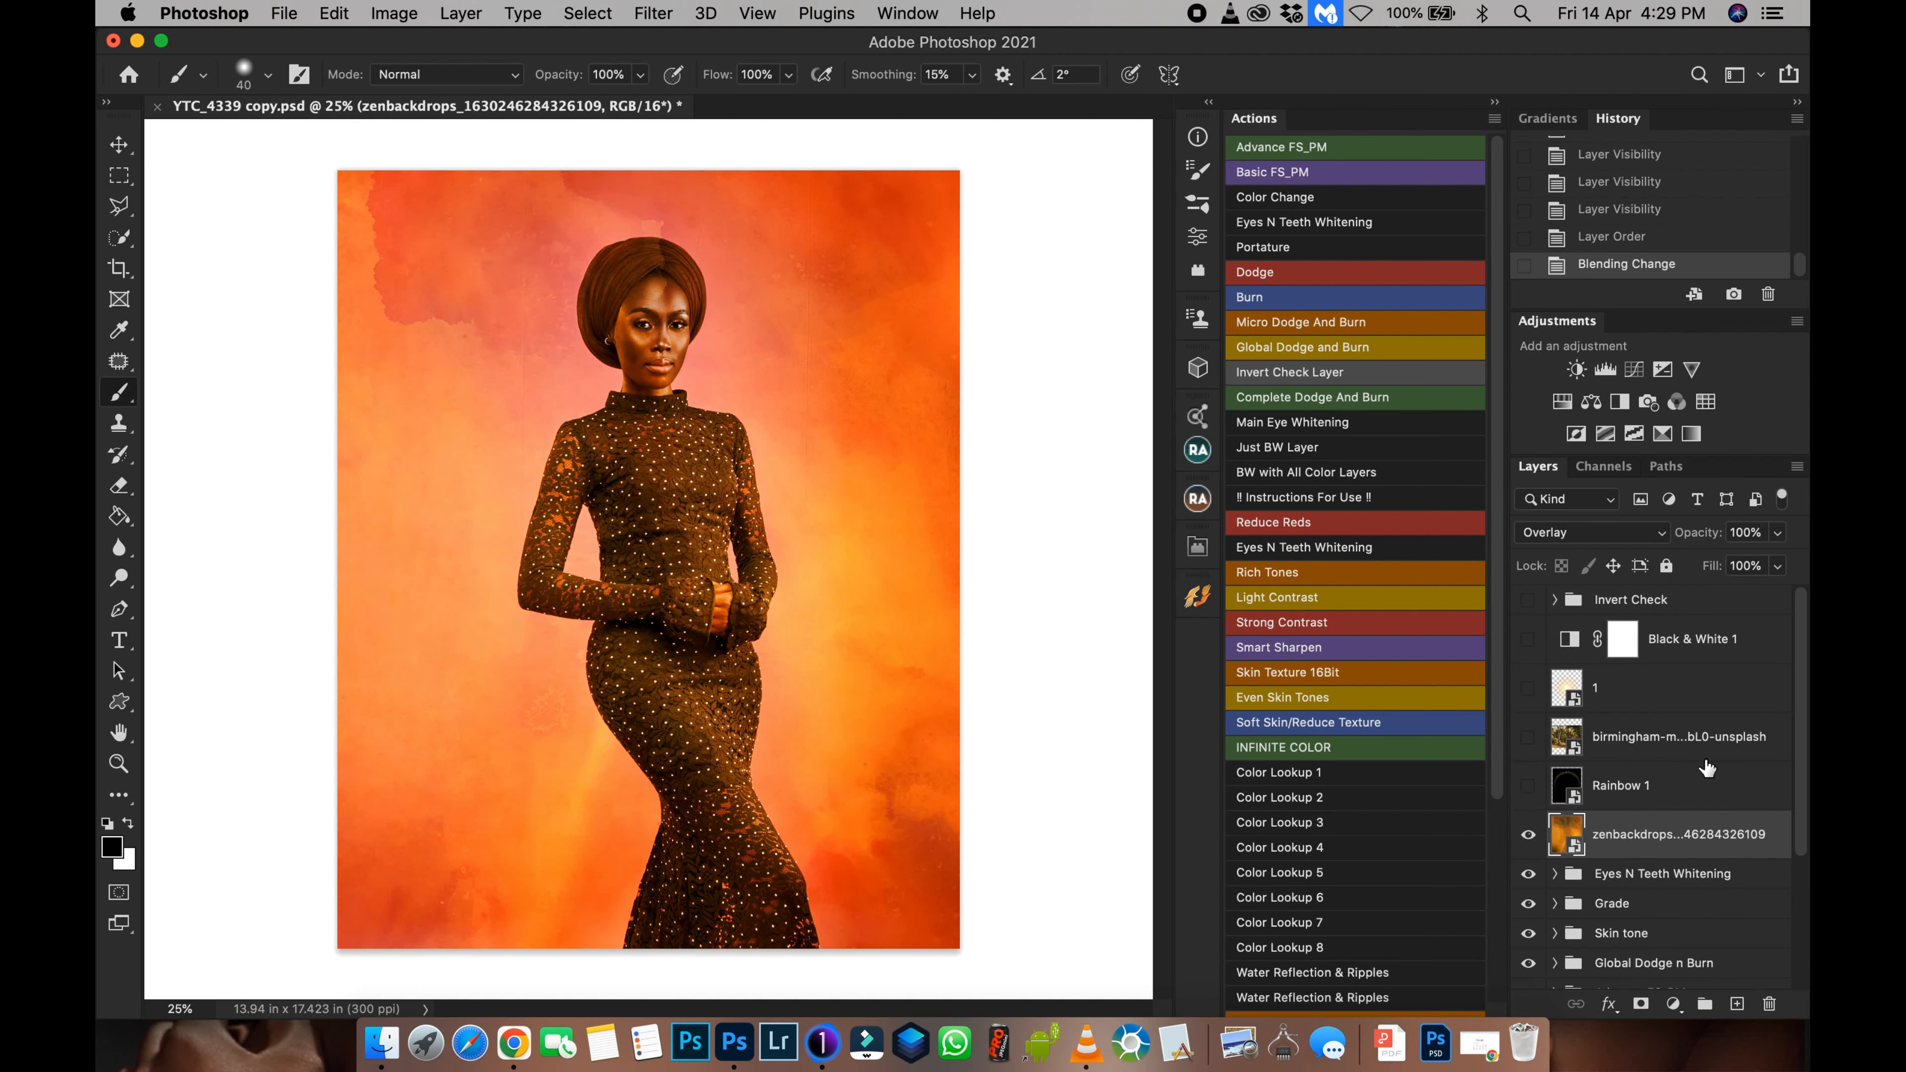
Step: Select the woman on Layer 1 with Select Subject
scroll(1803, 773, "down", 5)
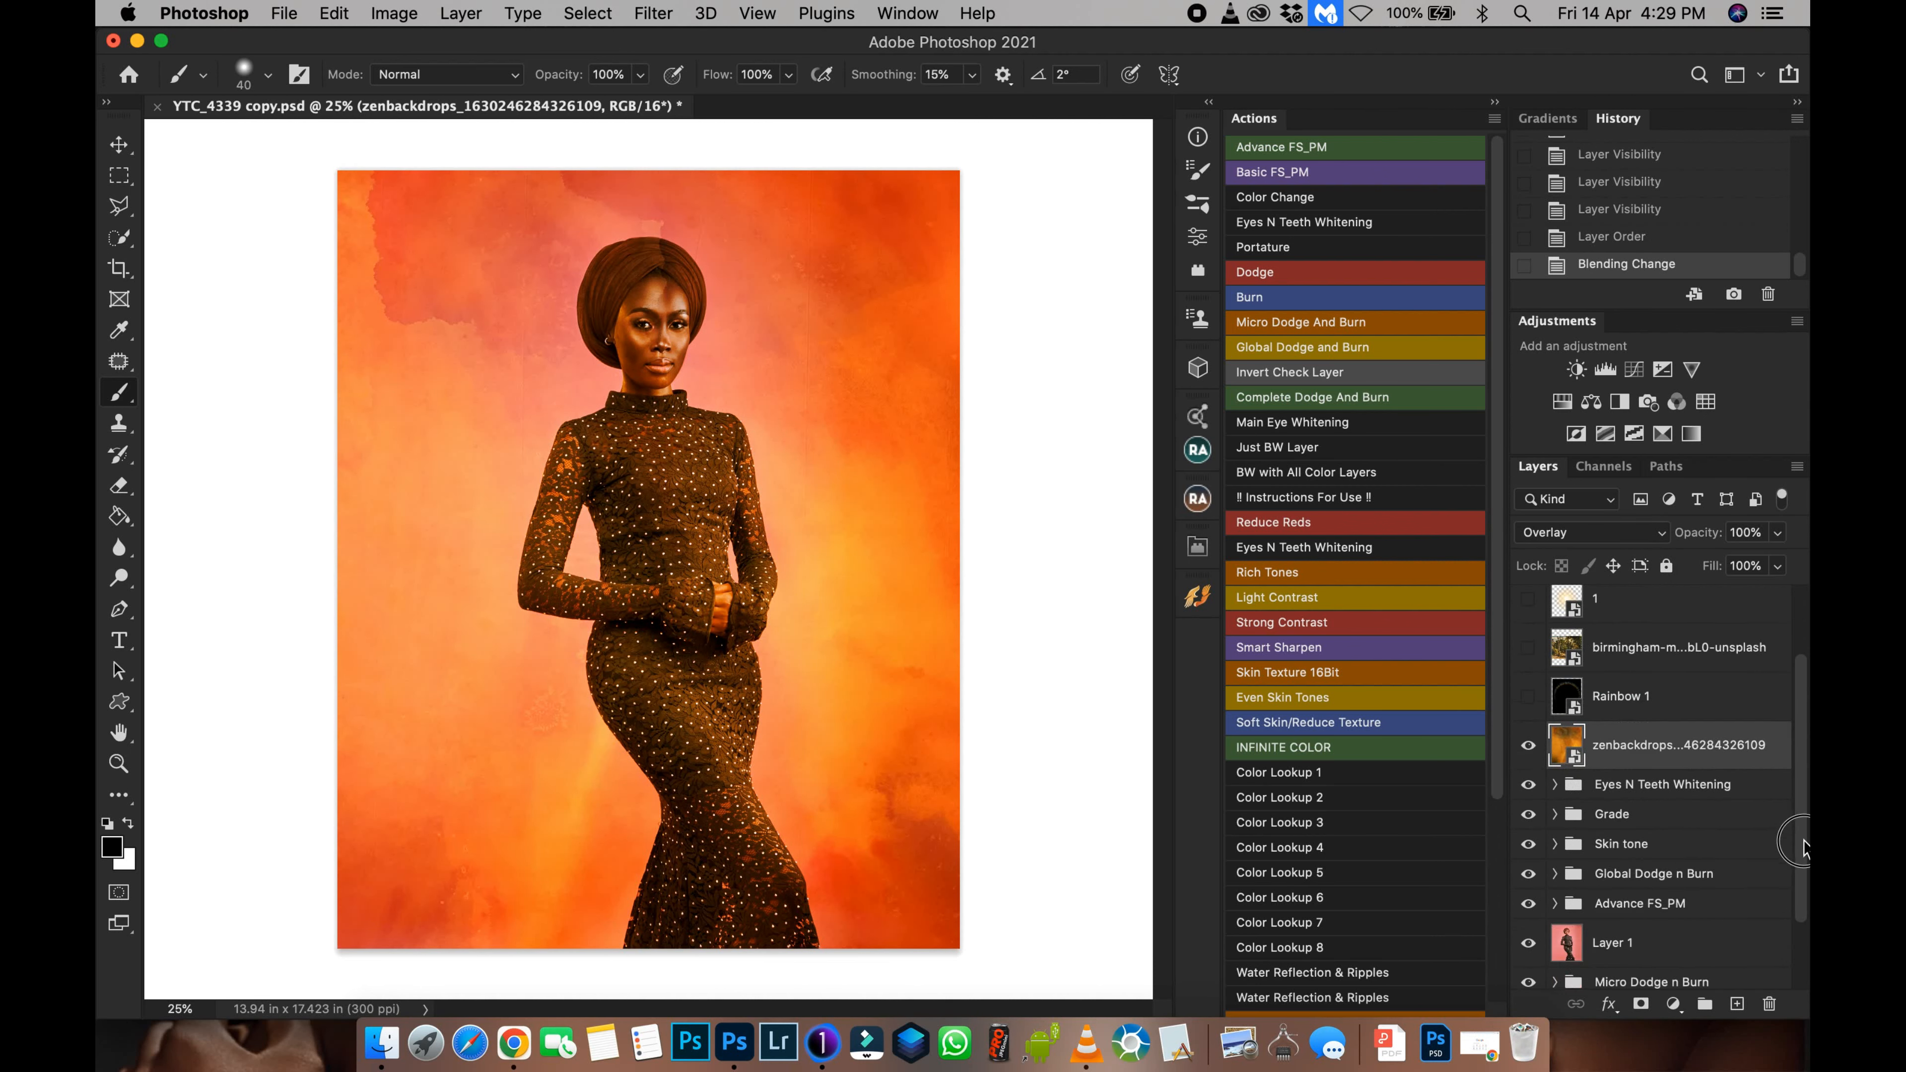
left_click(1647, 890)
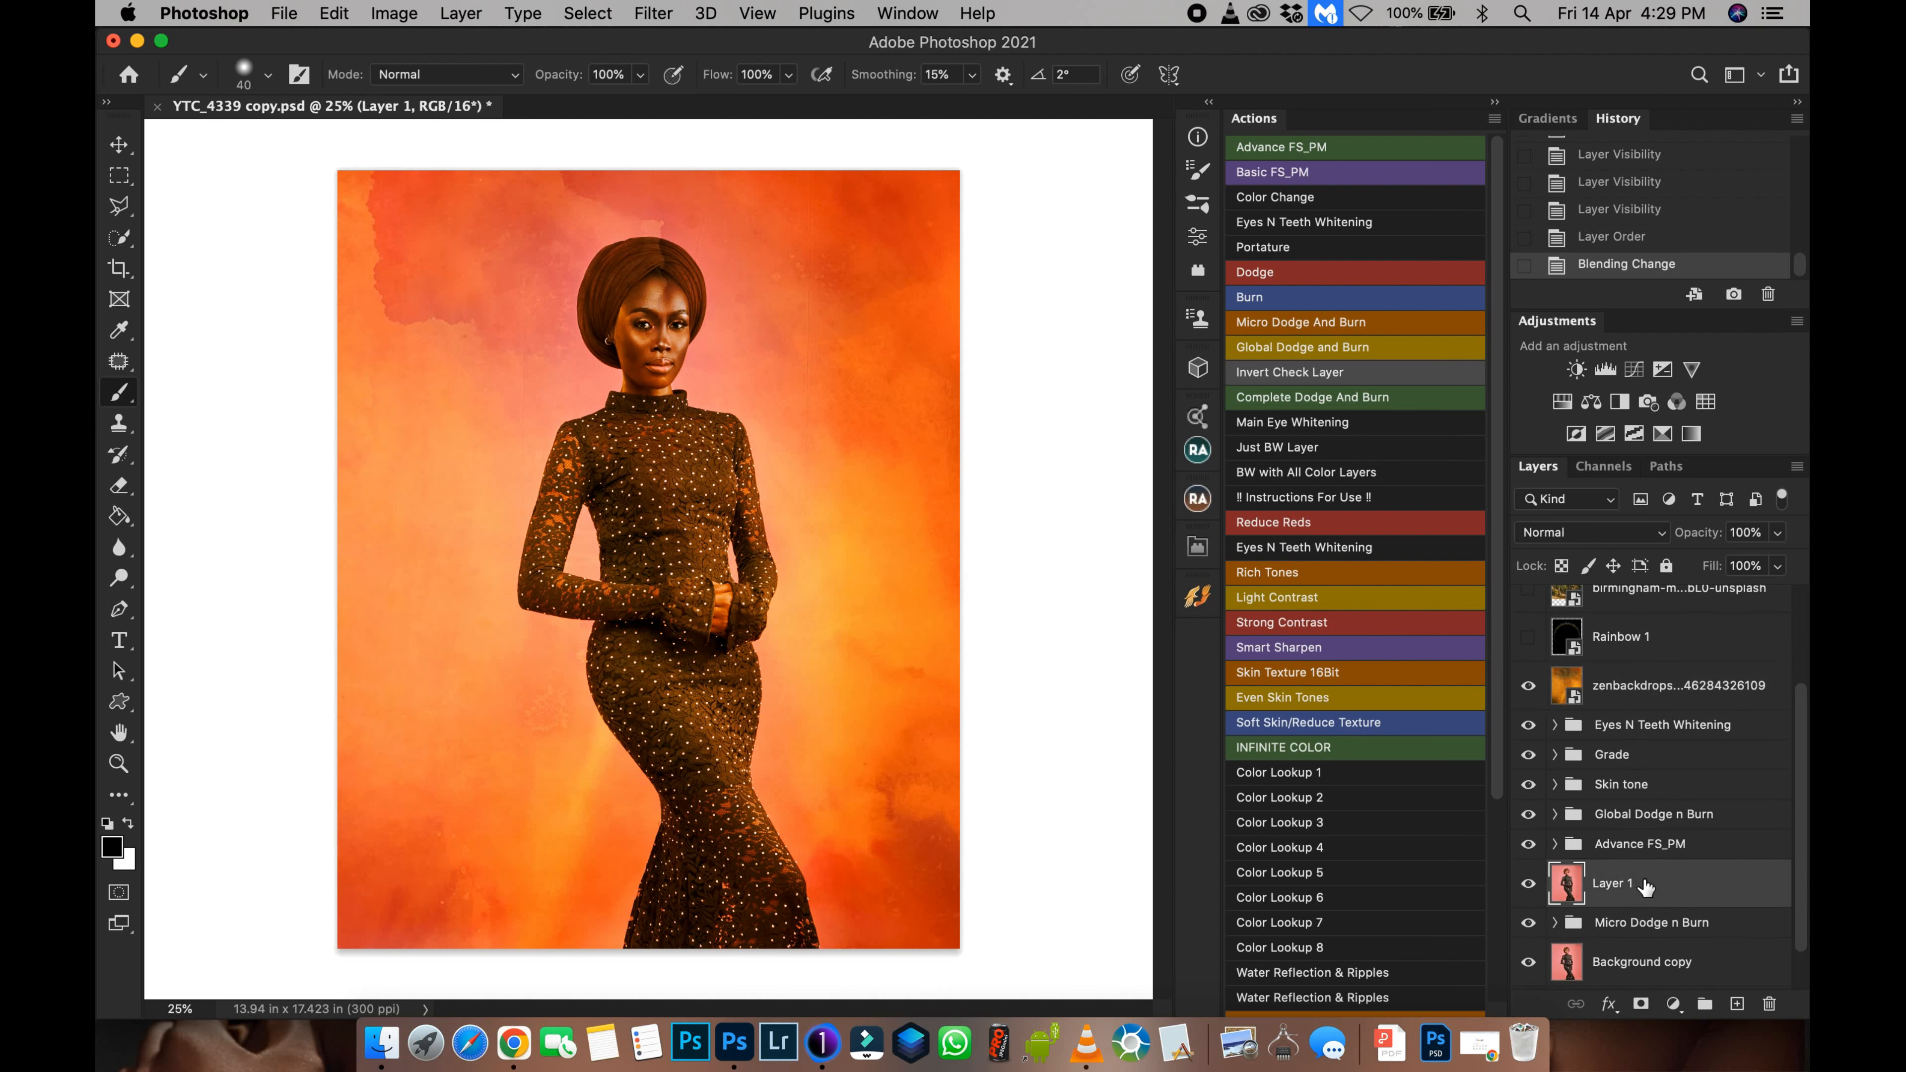
key("w")
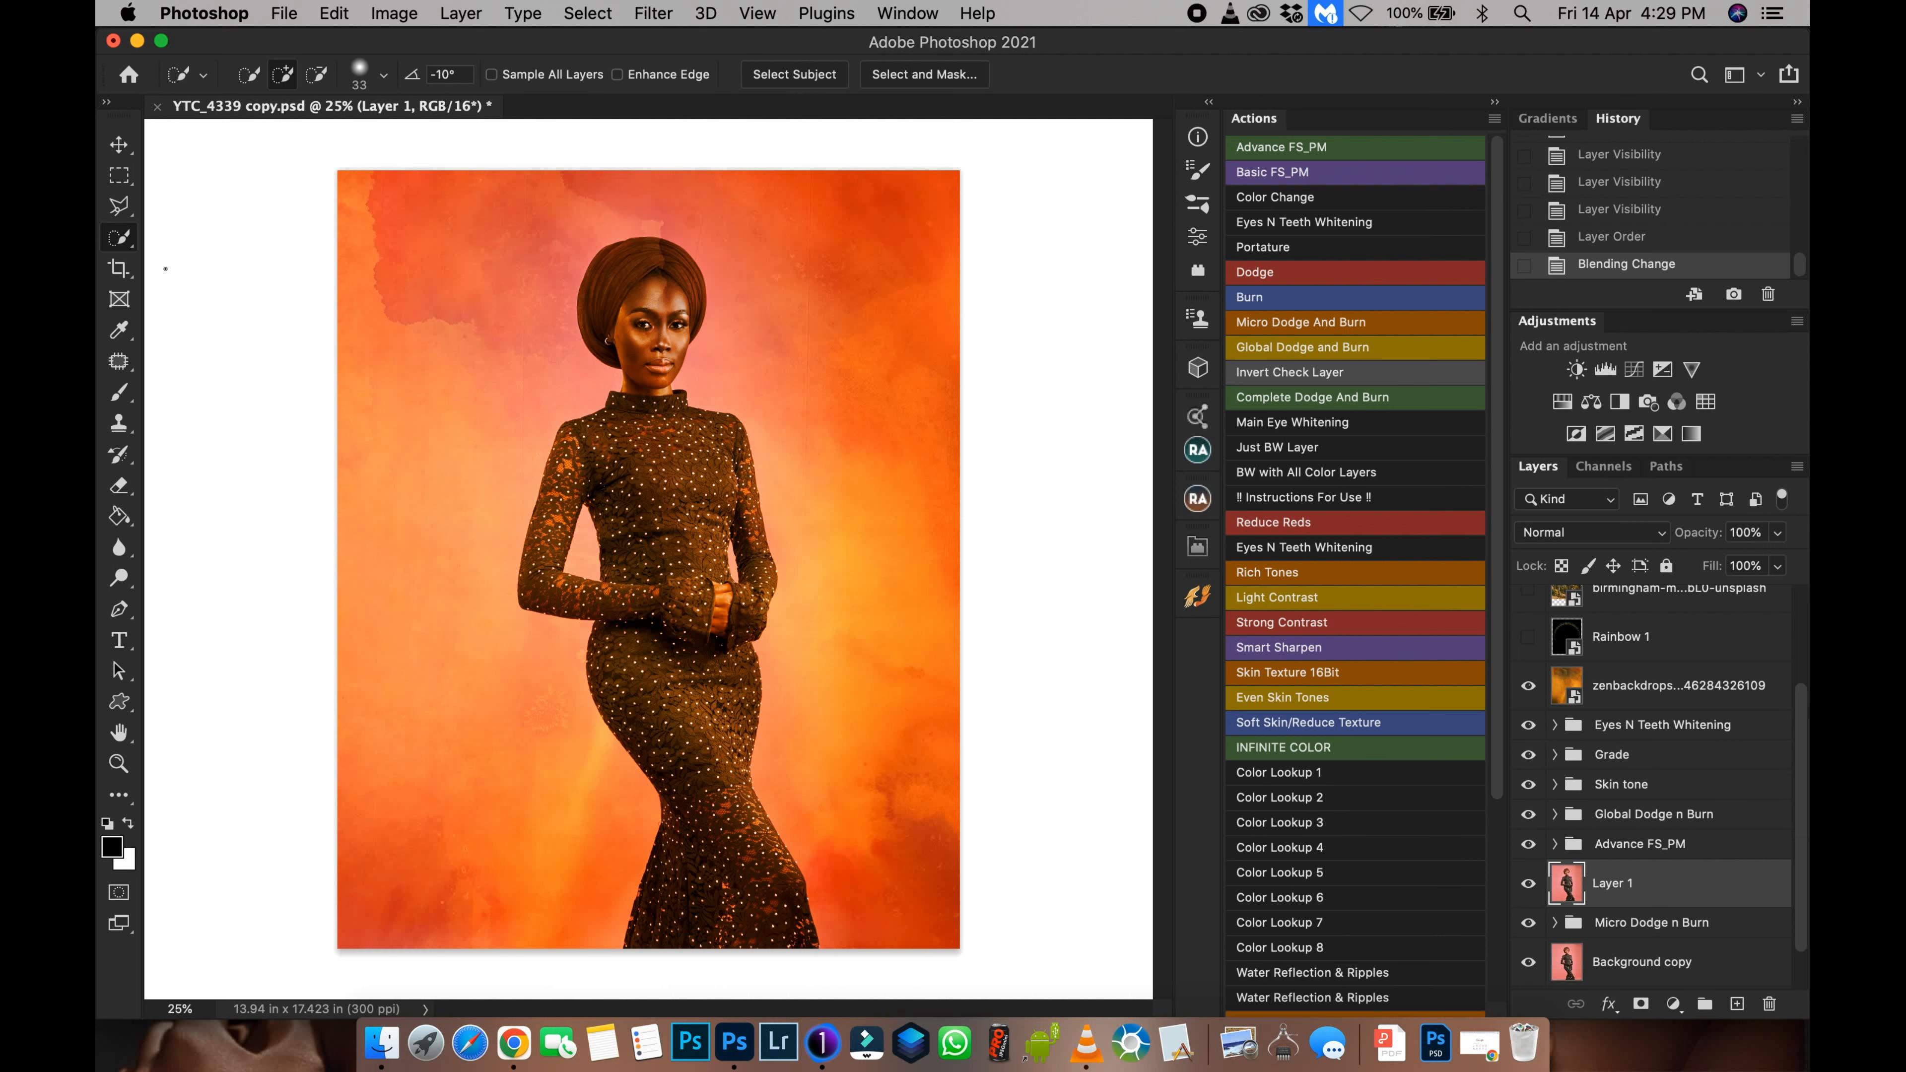
left_click(120, 242)
left_click(233, 257)
left_click(816, 80)
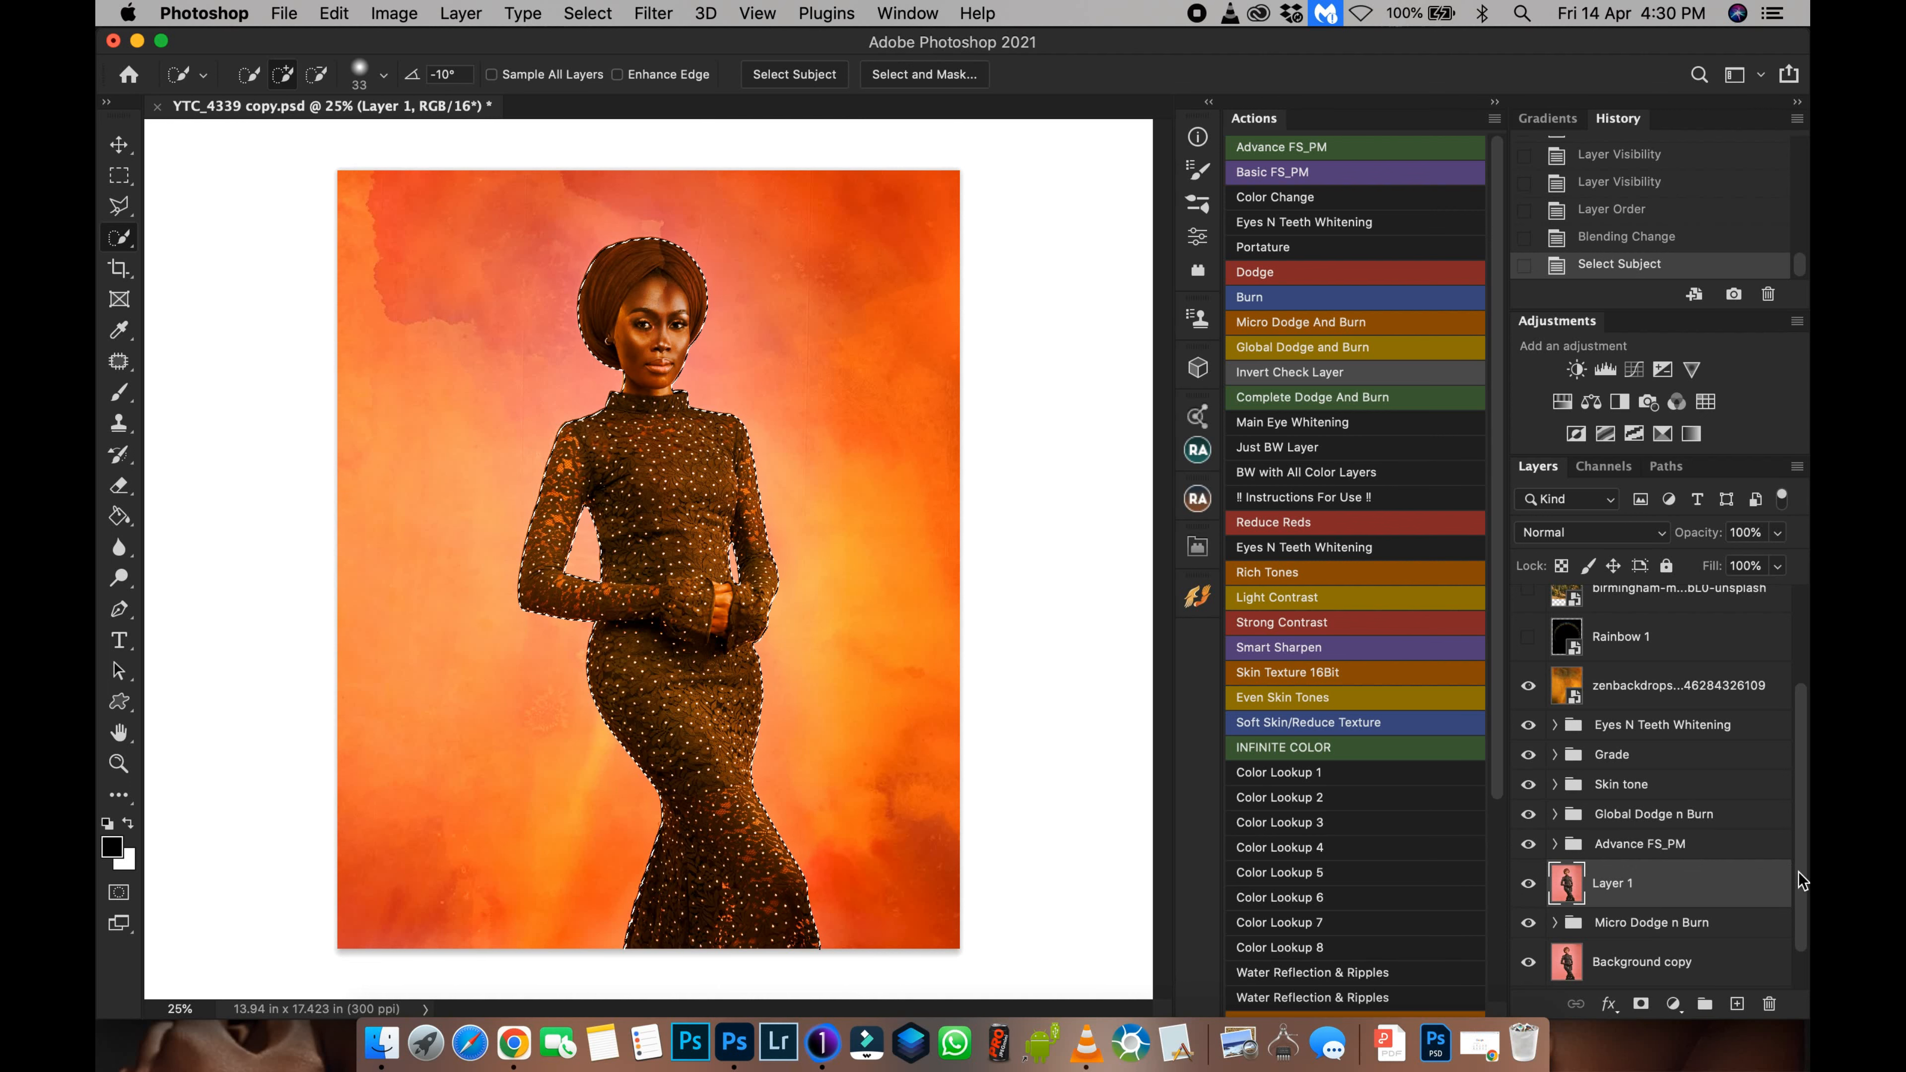
Step: Add a layer mask to the zenbackdrops texture layer that hides it over the selected woman
left_click_drag(1802, 857, 1803, 662)
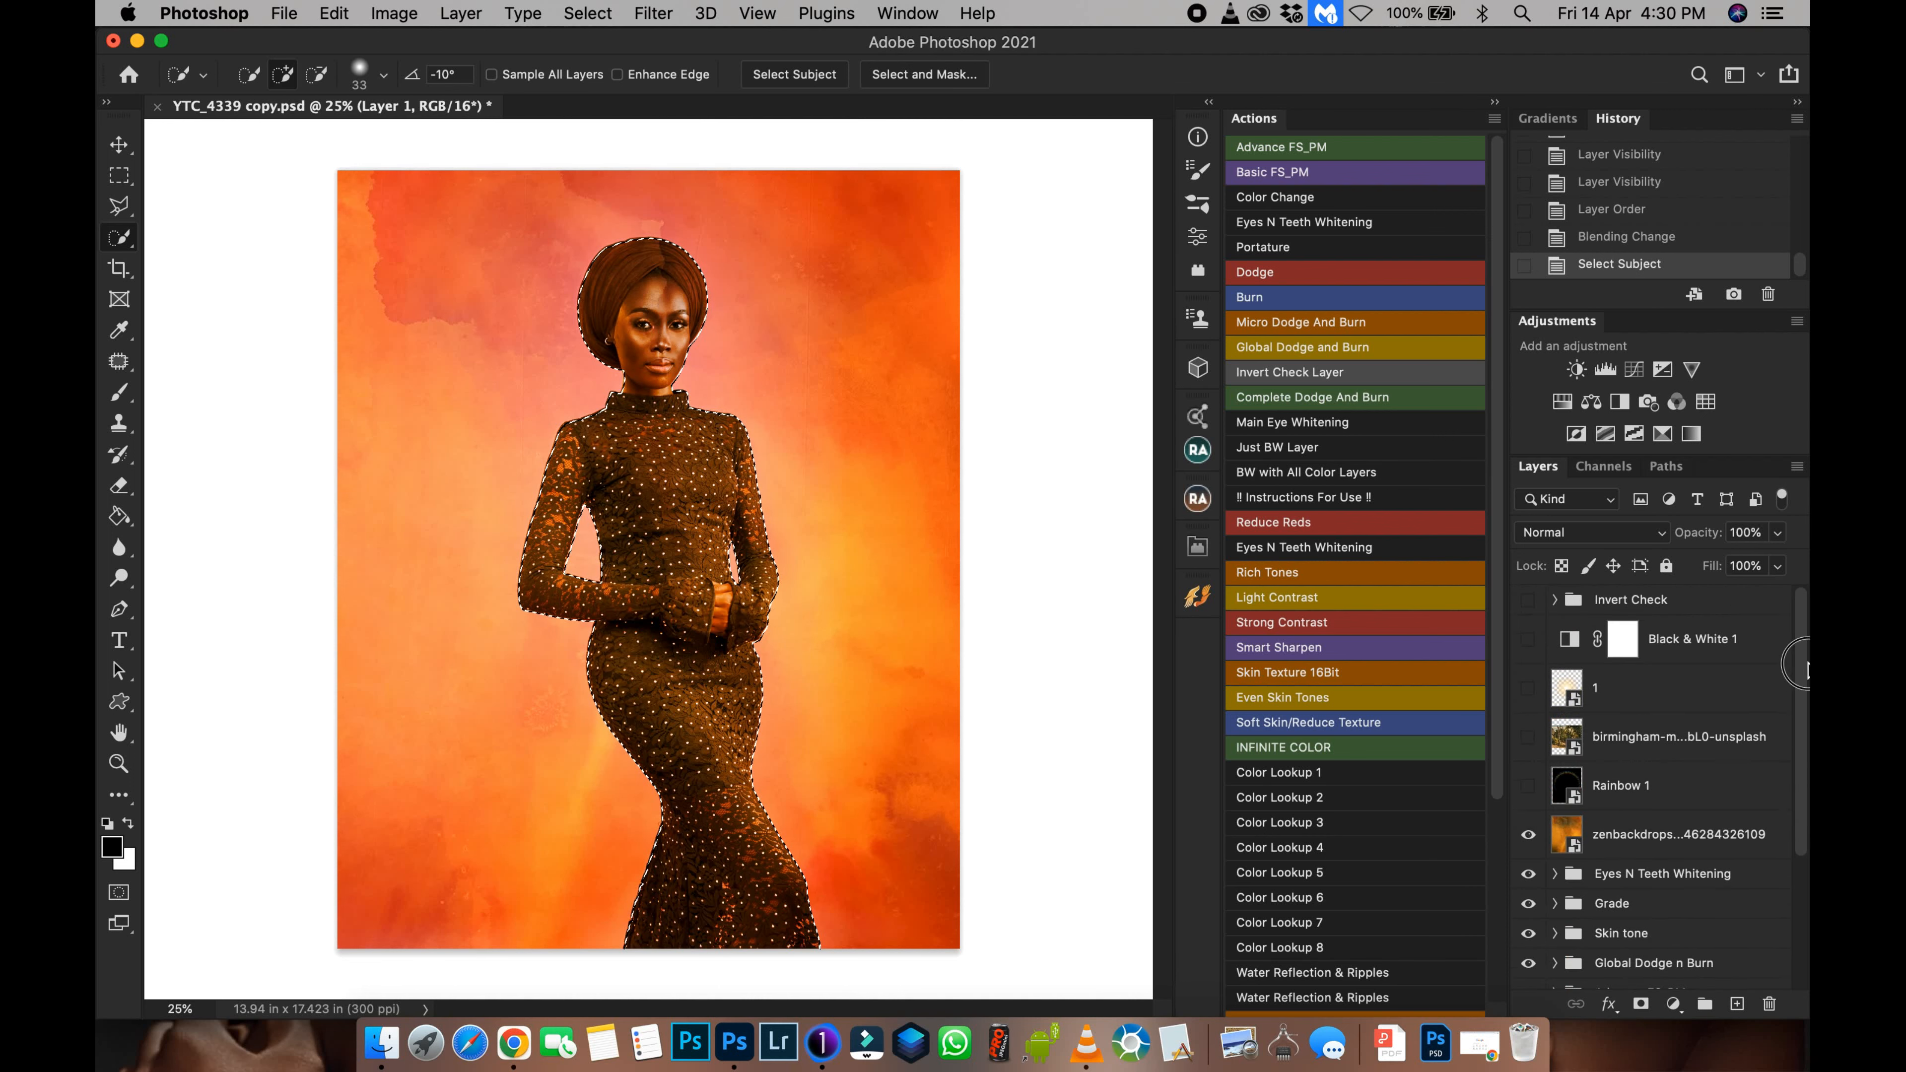
key("super+0")
left_click(1643, 838)
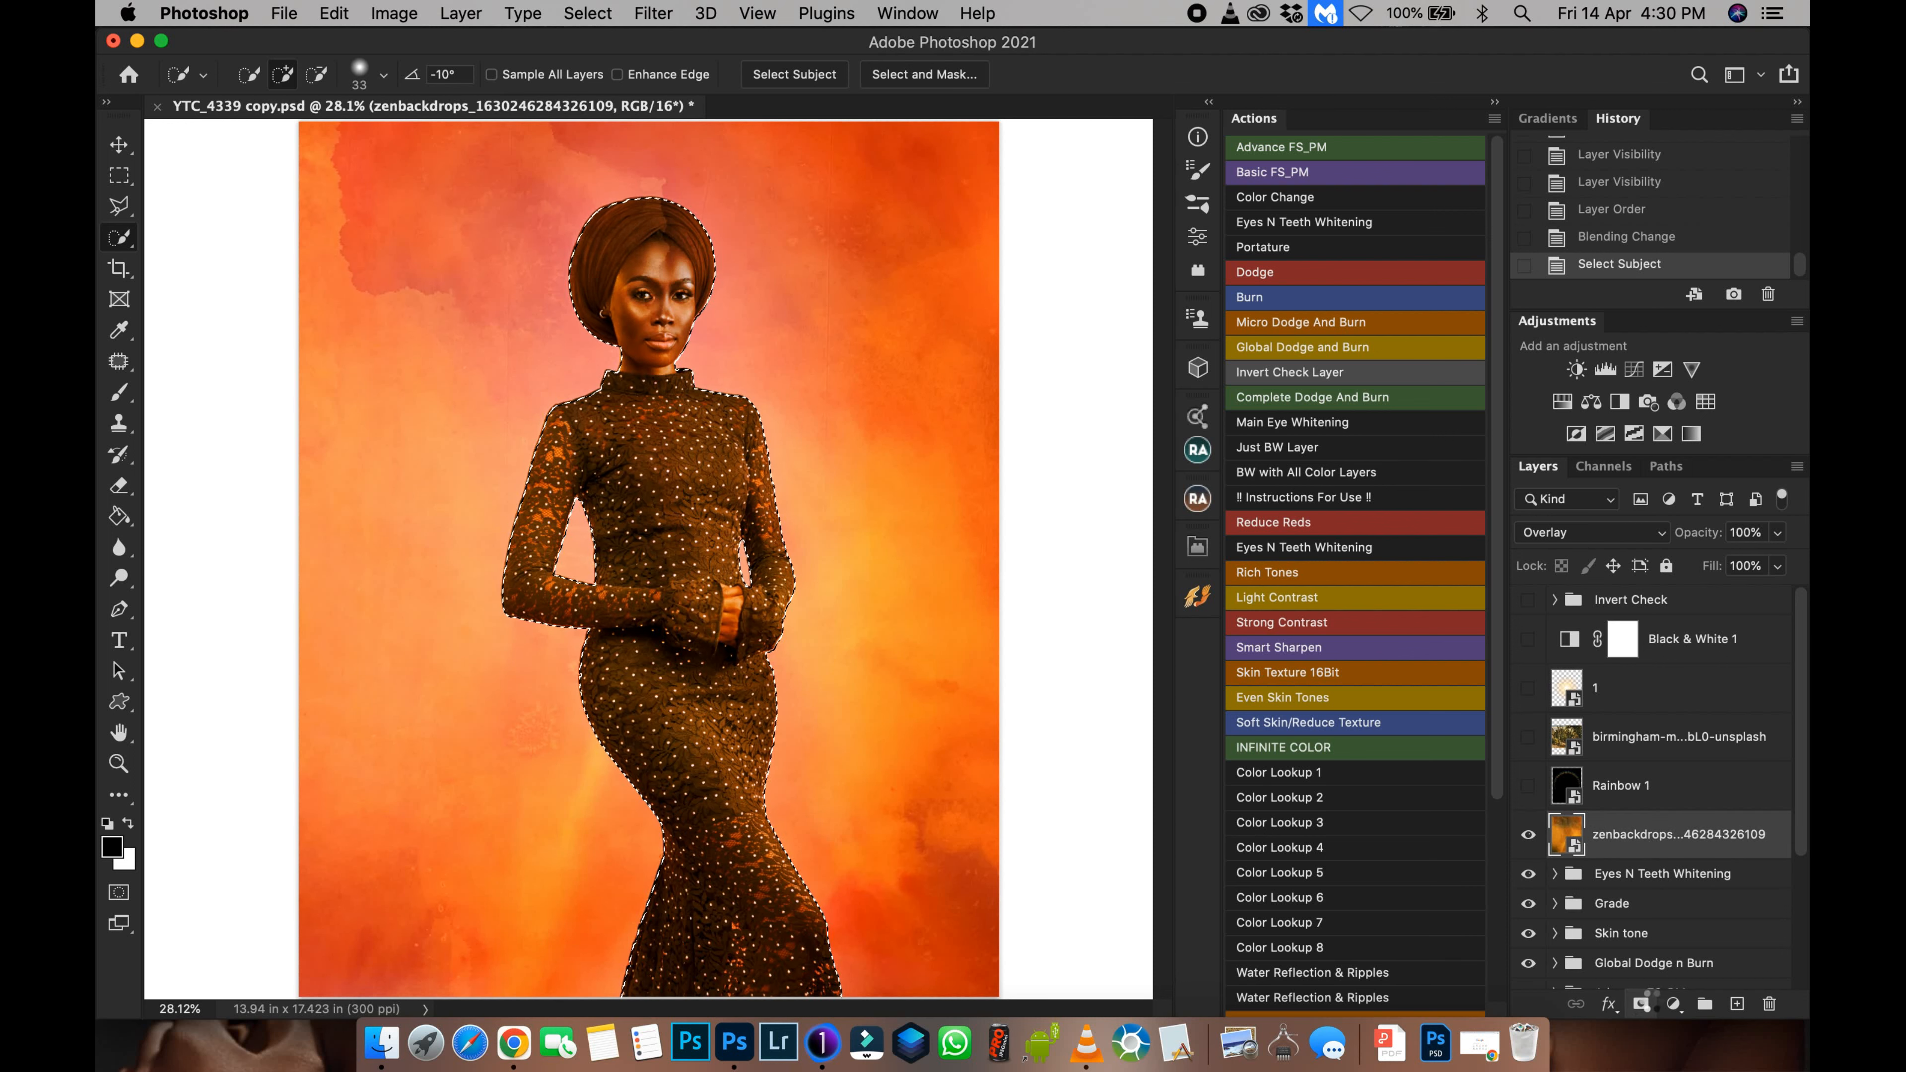
left_click(1645, 1002)
key("super+i")
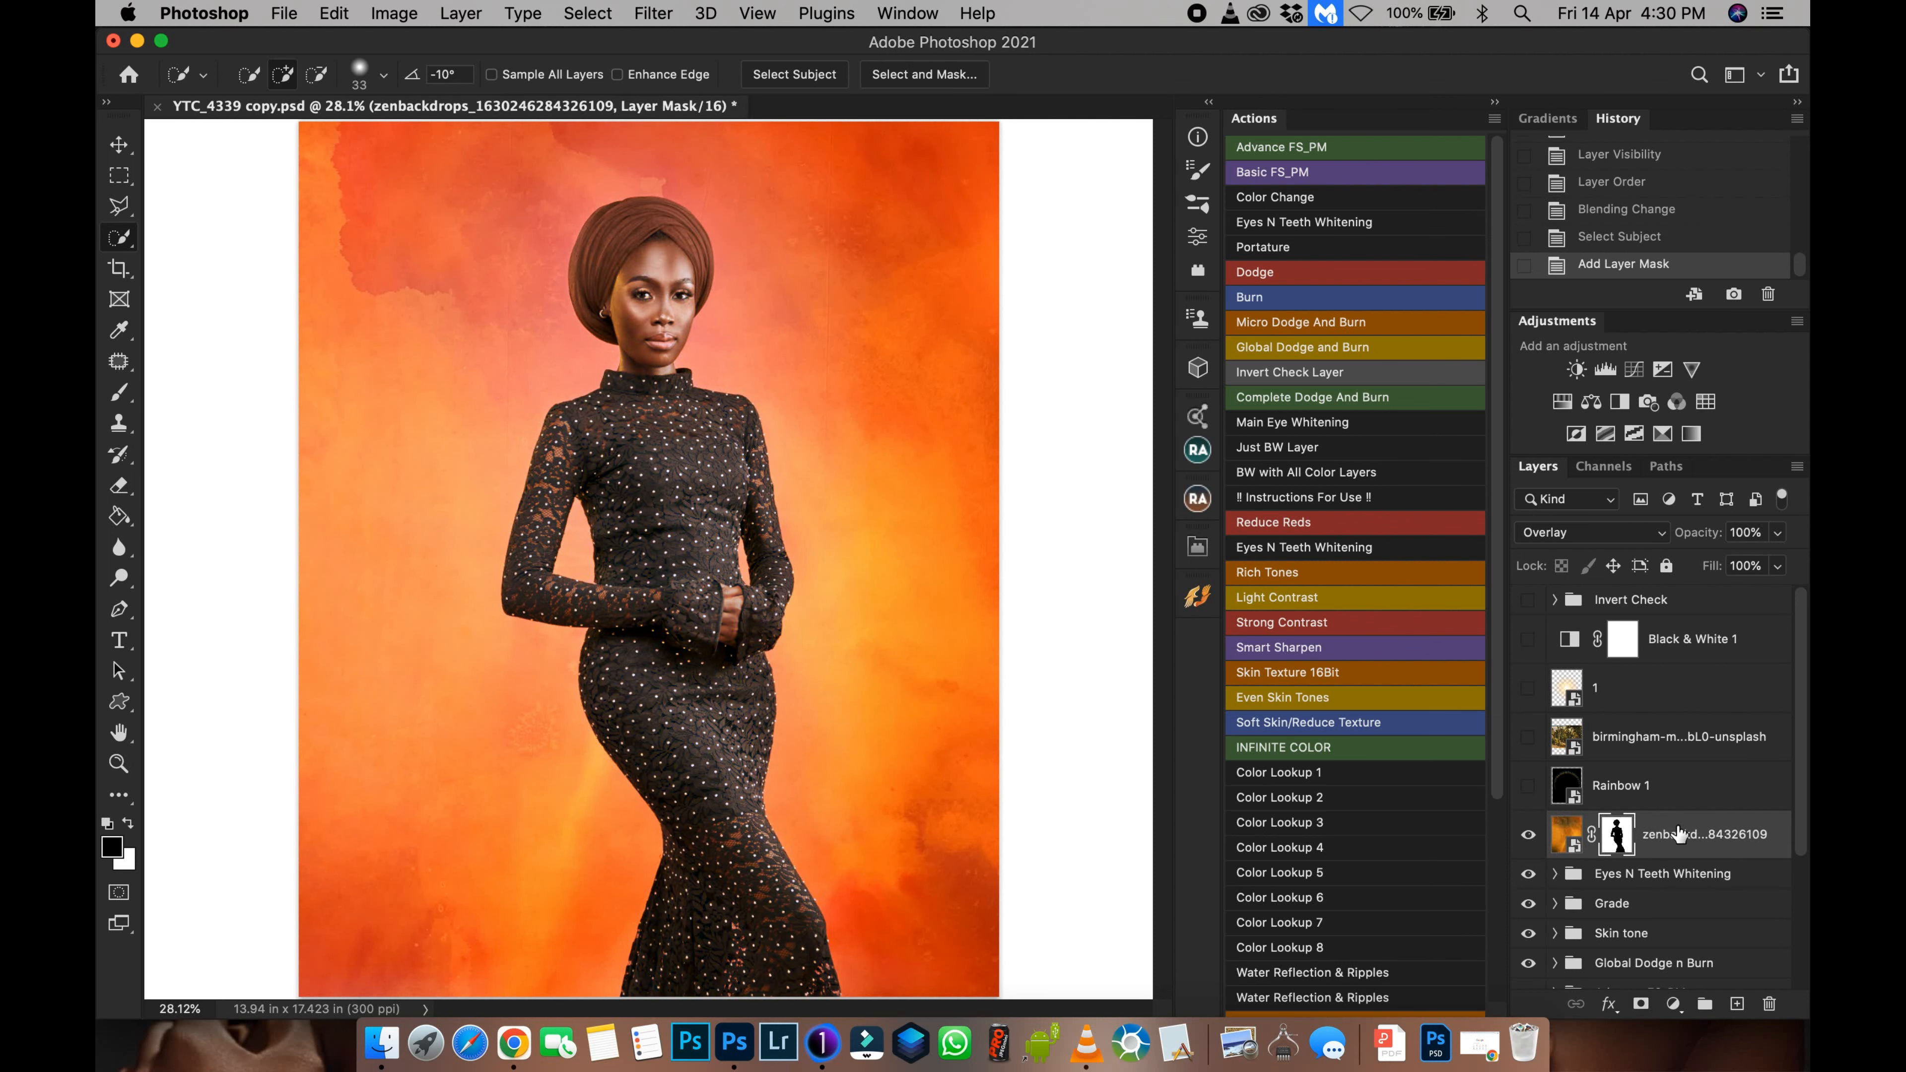
Step: Lower the masked zenbackdrops layer's opacity to 40%
key("super+minus")
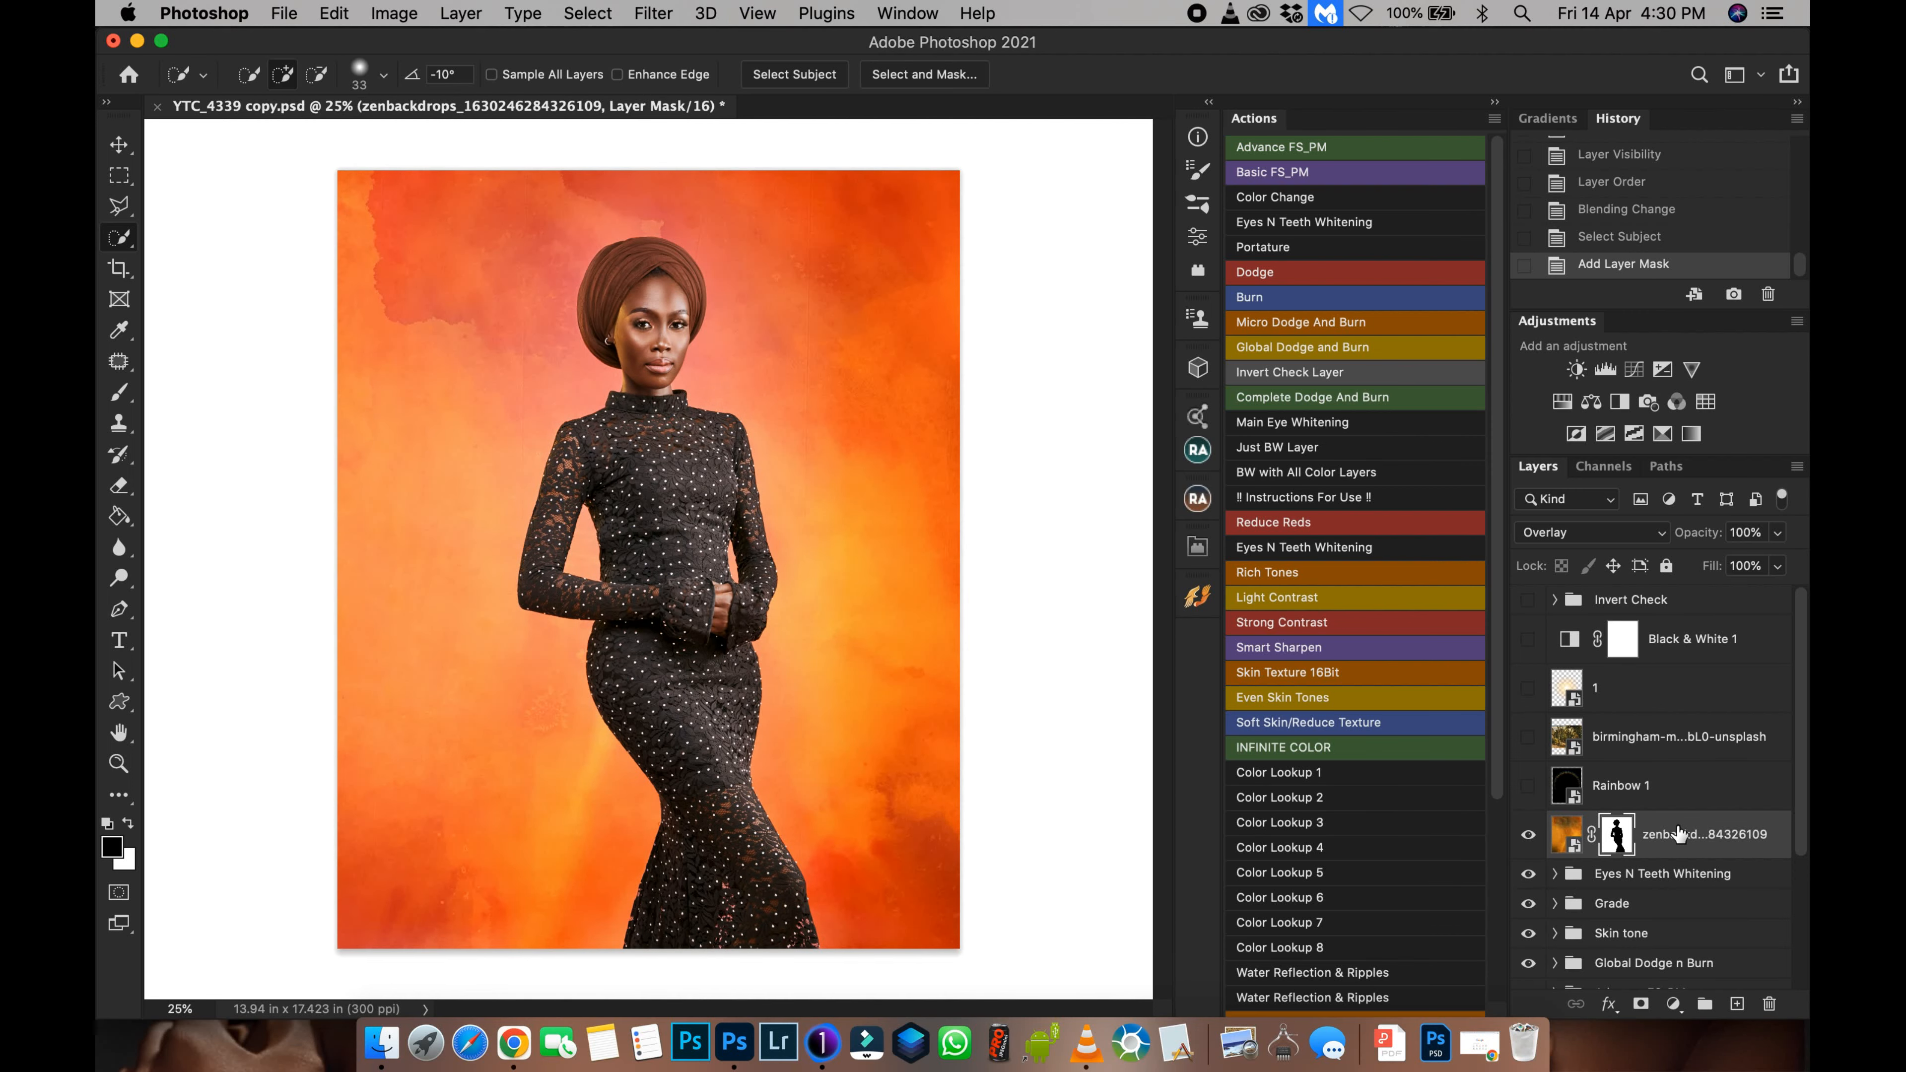
key("super+minus")
key("super+plus")
left_click_drag(1697, 535, 1640, 538)
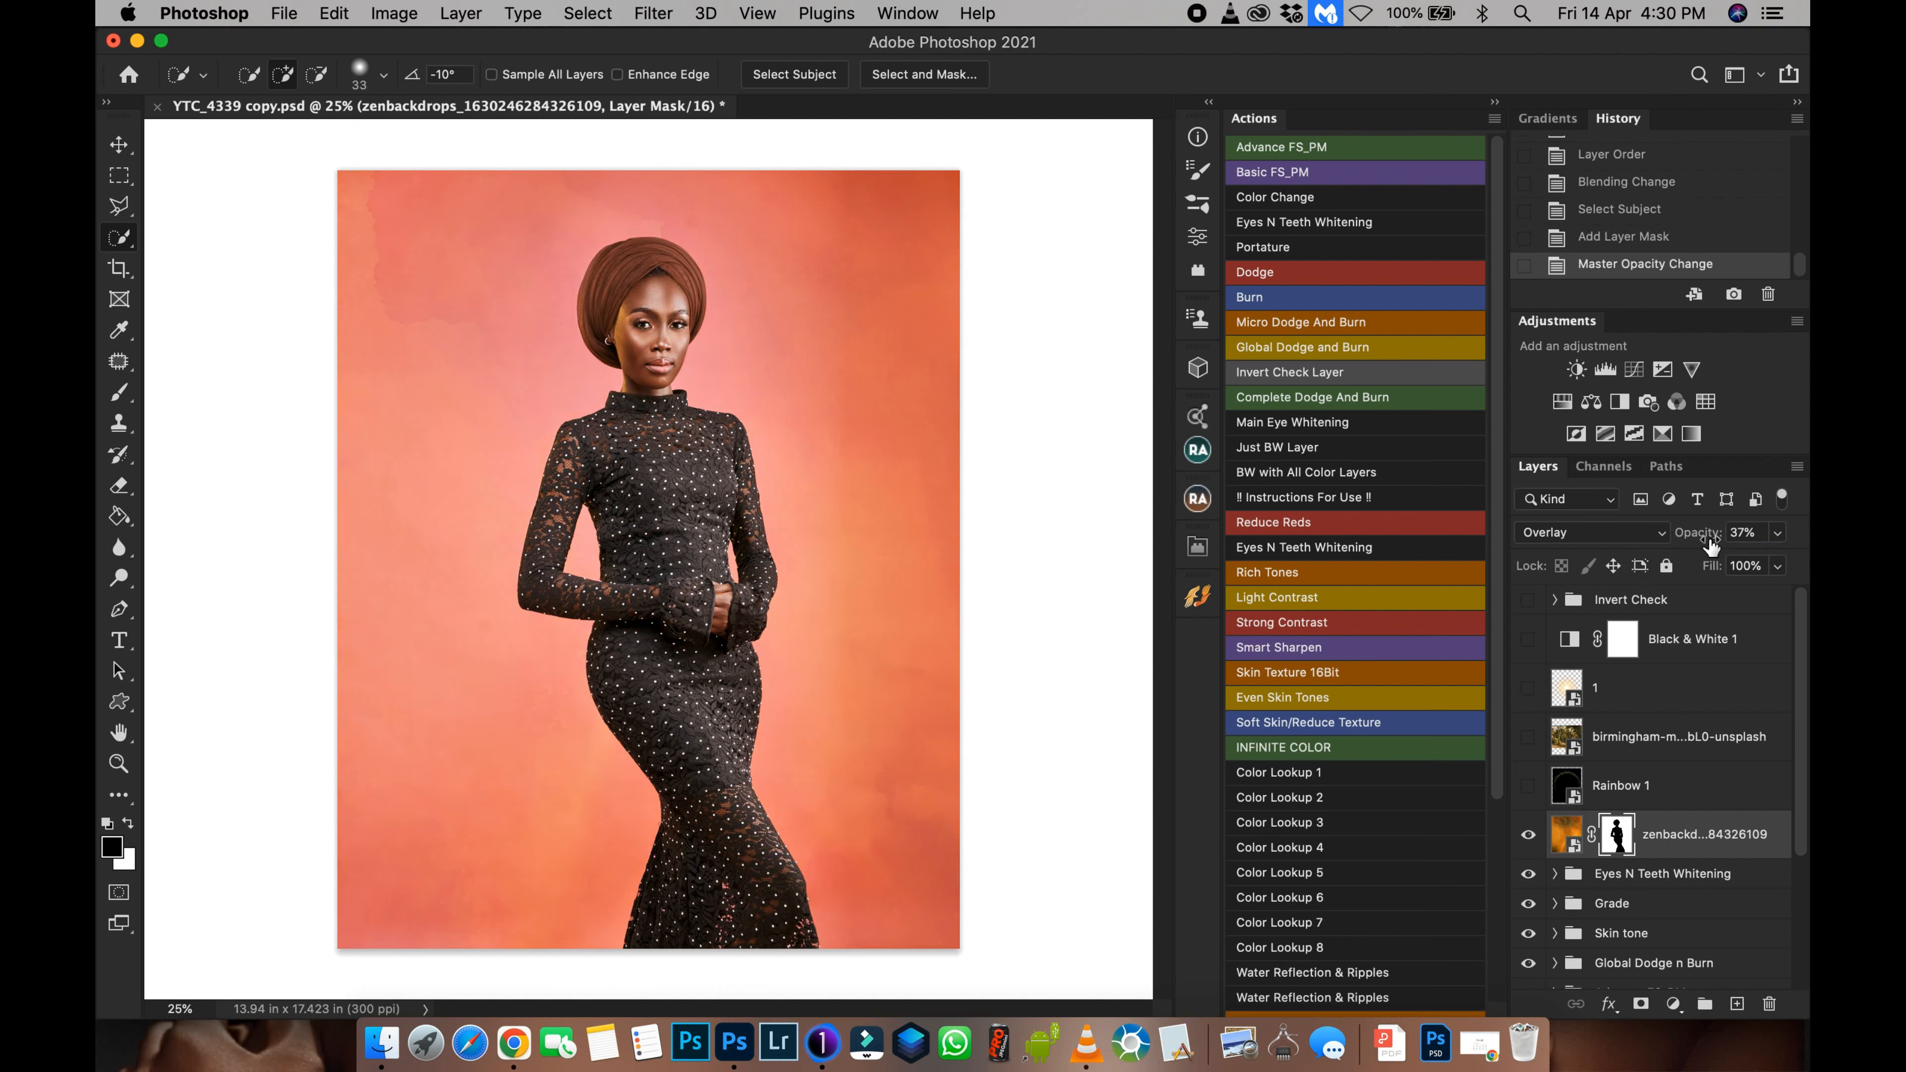
key("4")
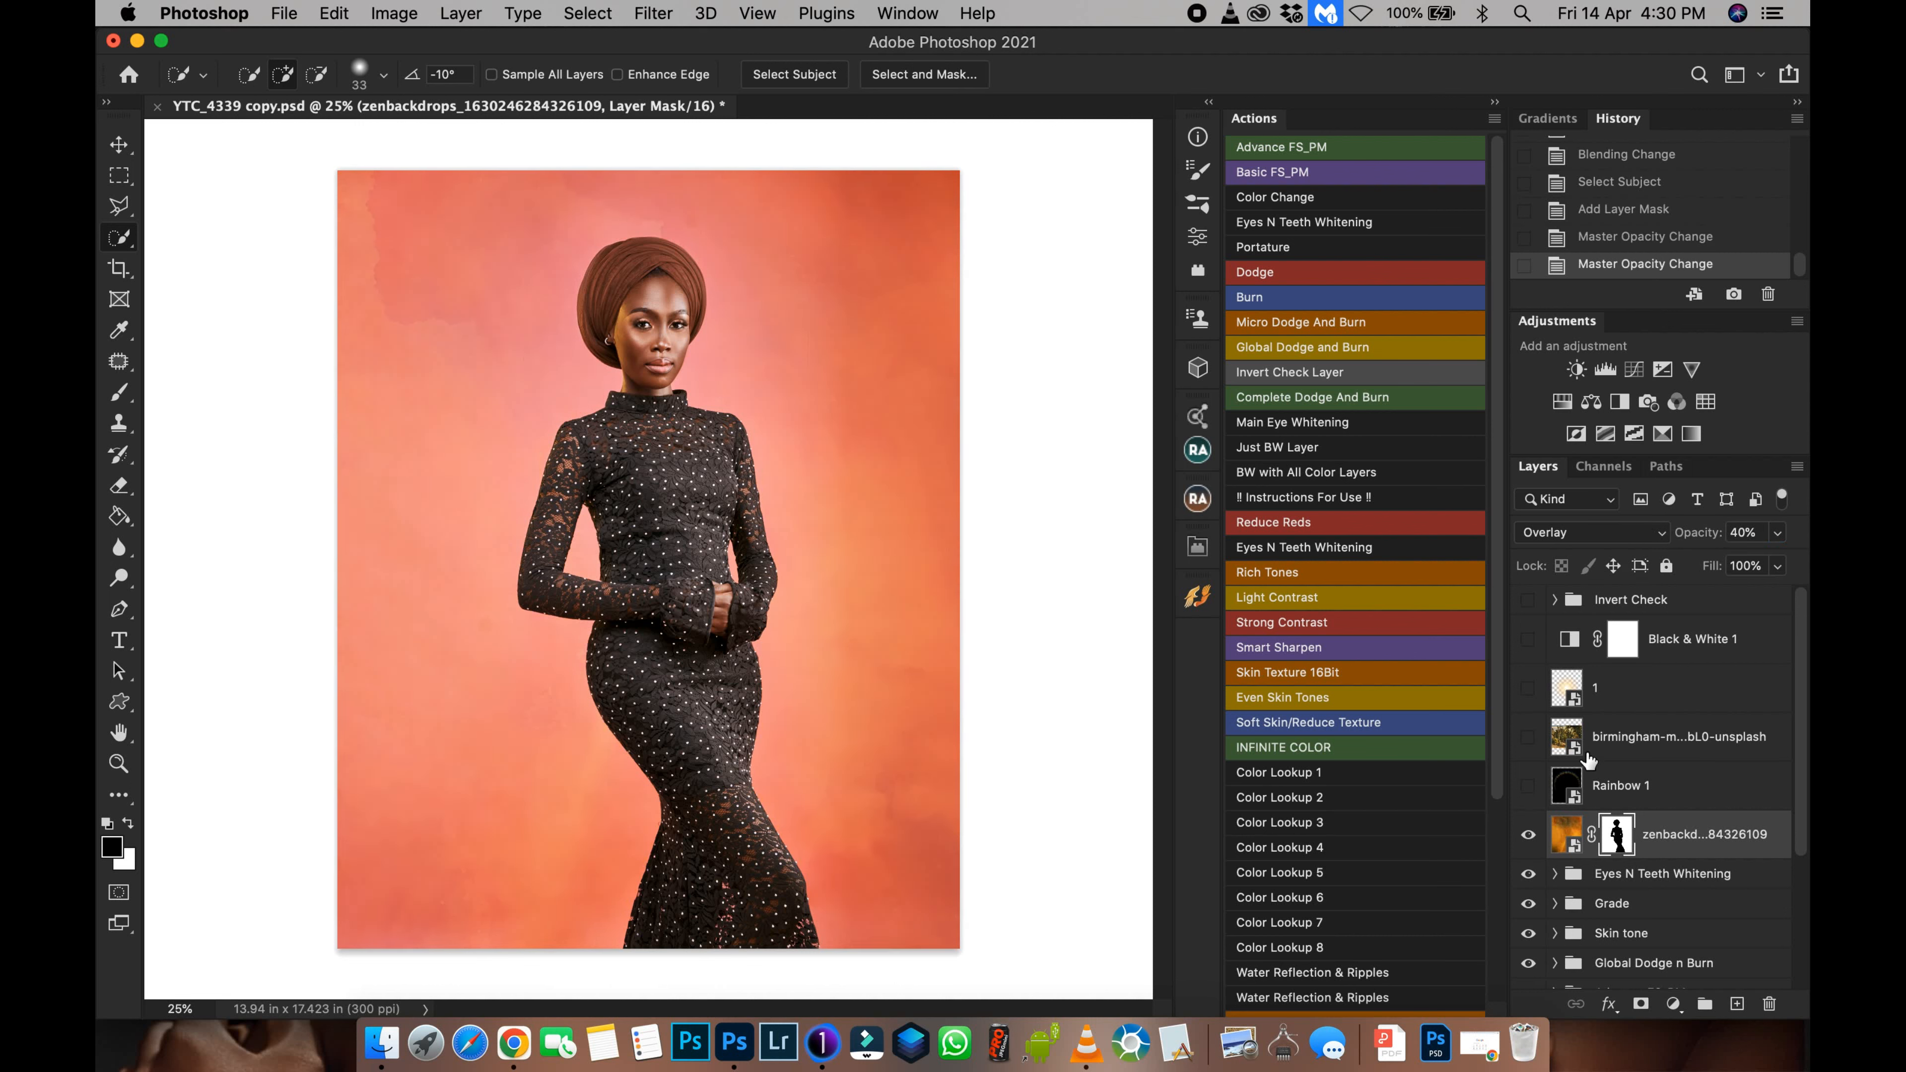
Step: Show the birmingham-museums-trust painting layer and scale it up to 42.40% so it covers the whole canvas
left_click(1542, 746)
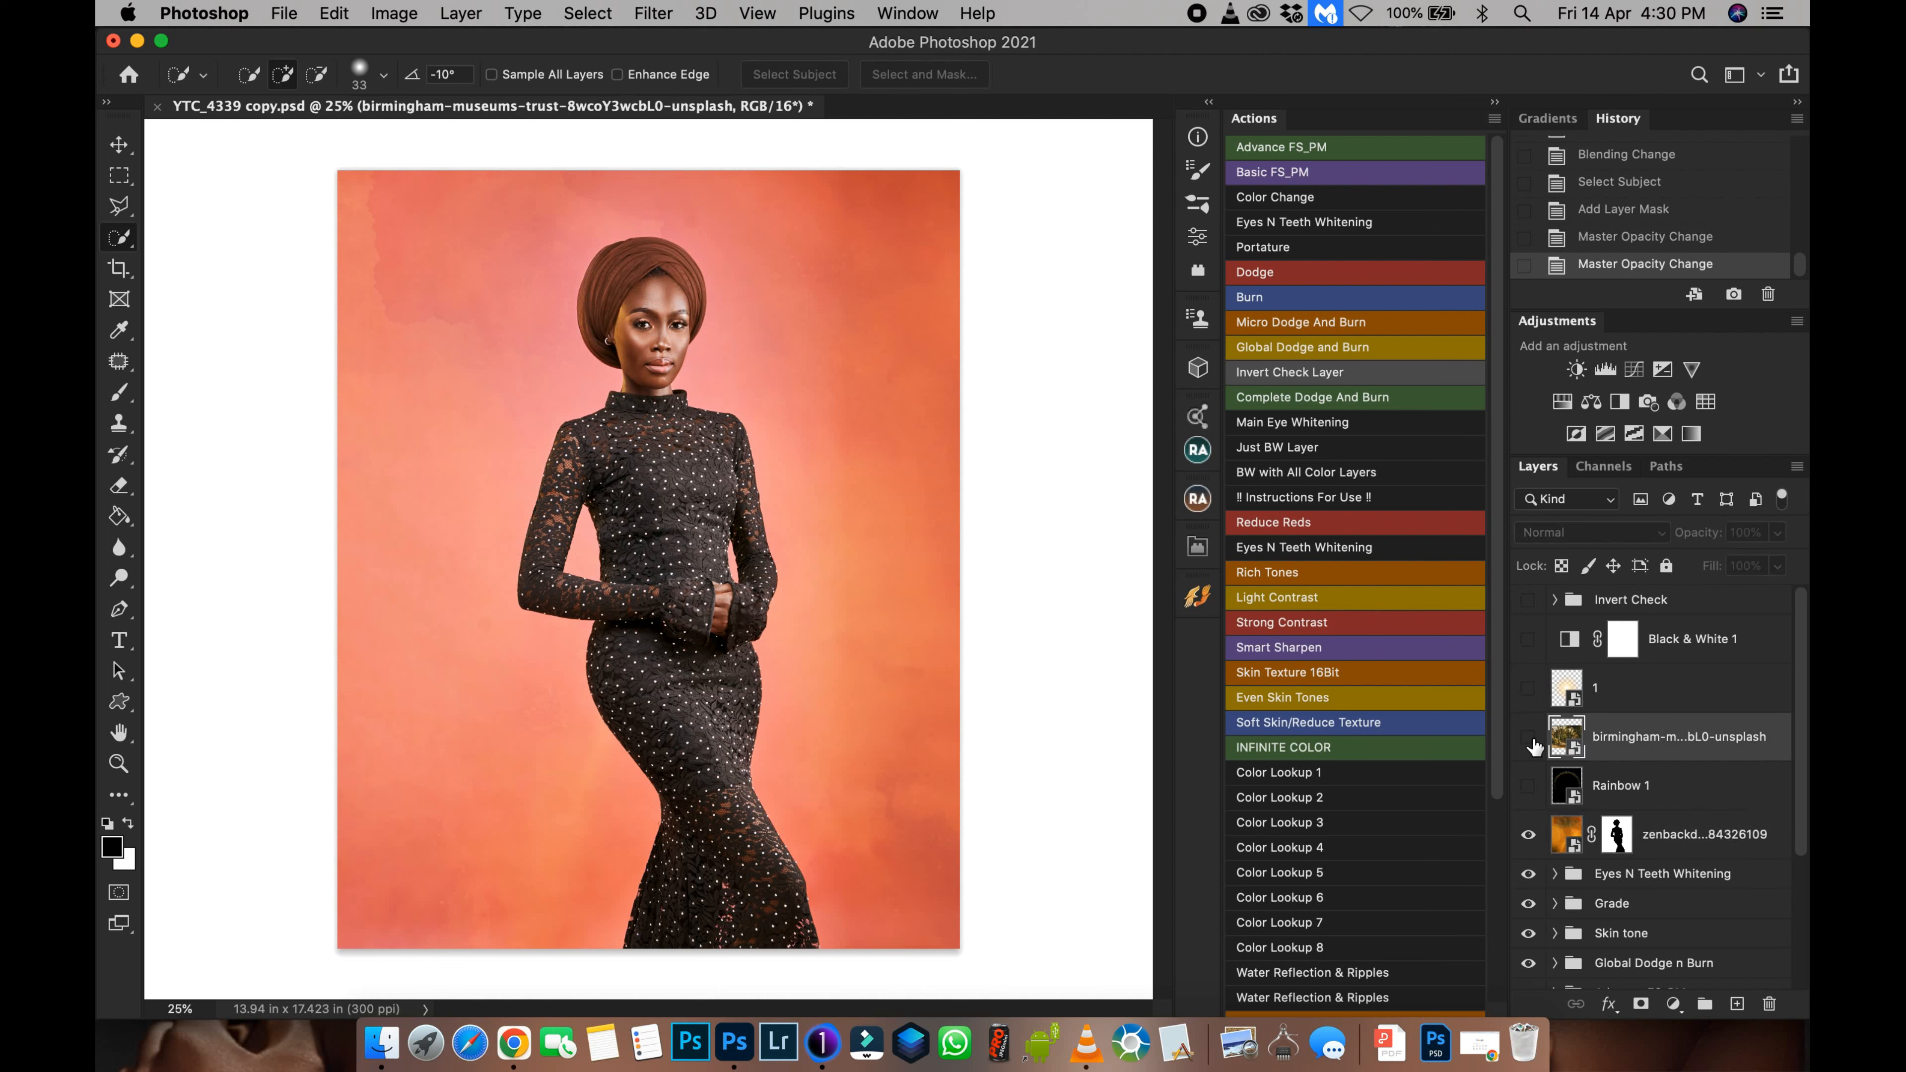
left_click(1529, 739)
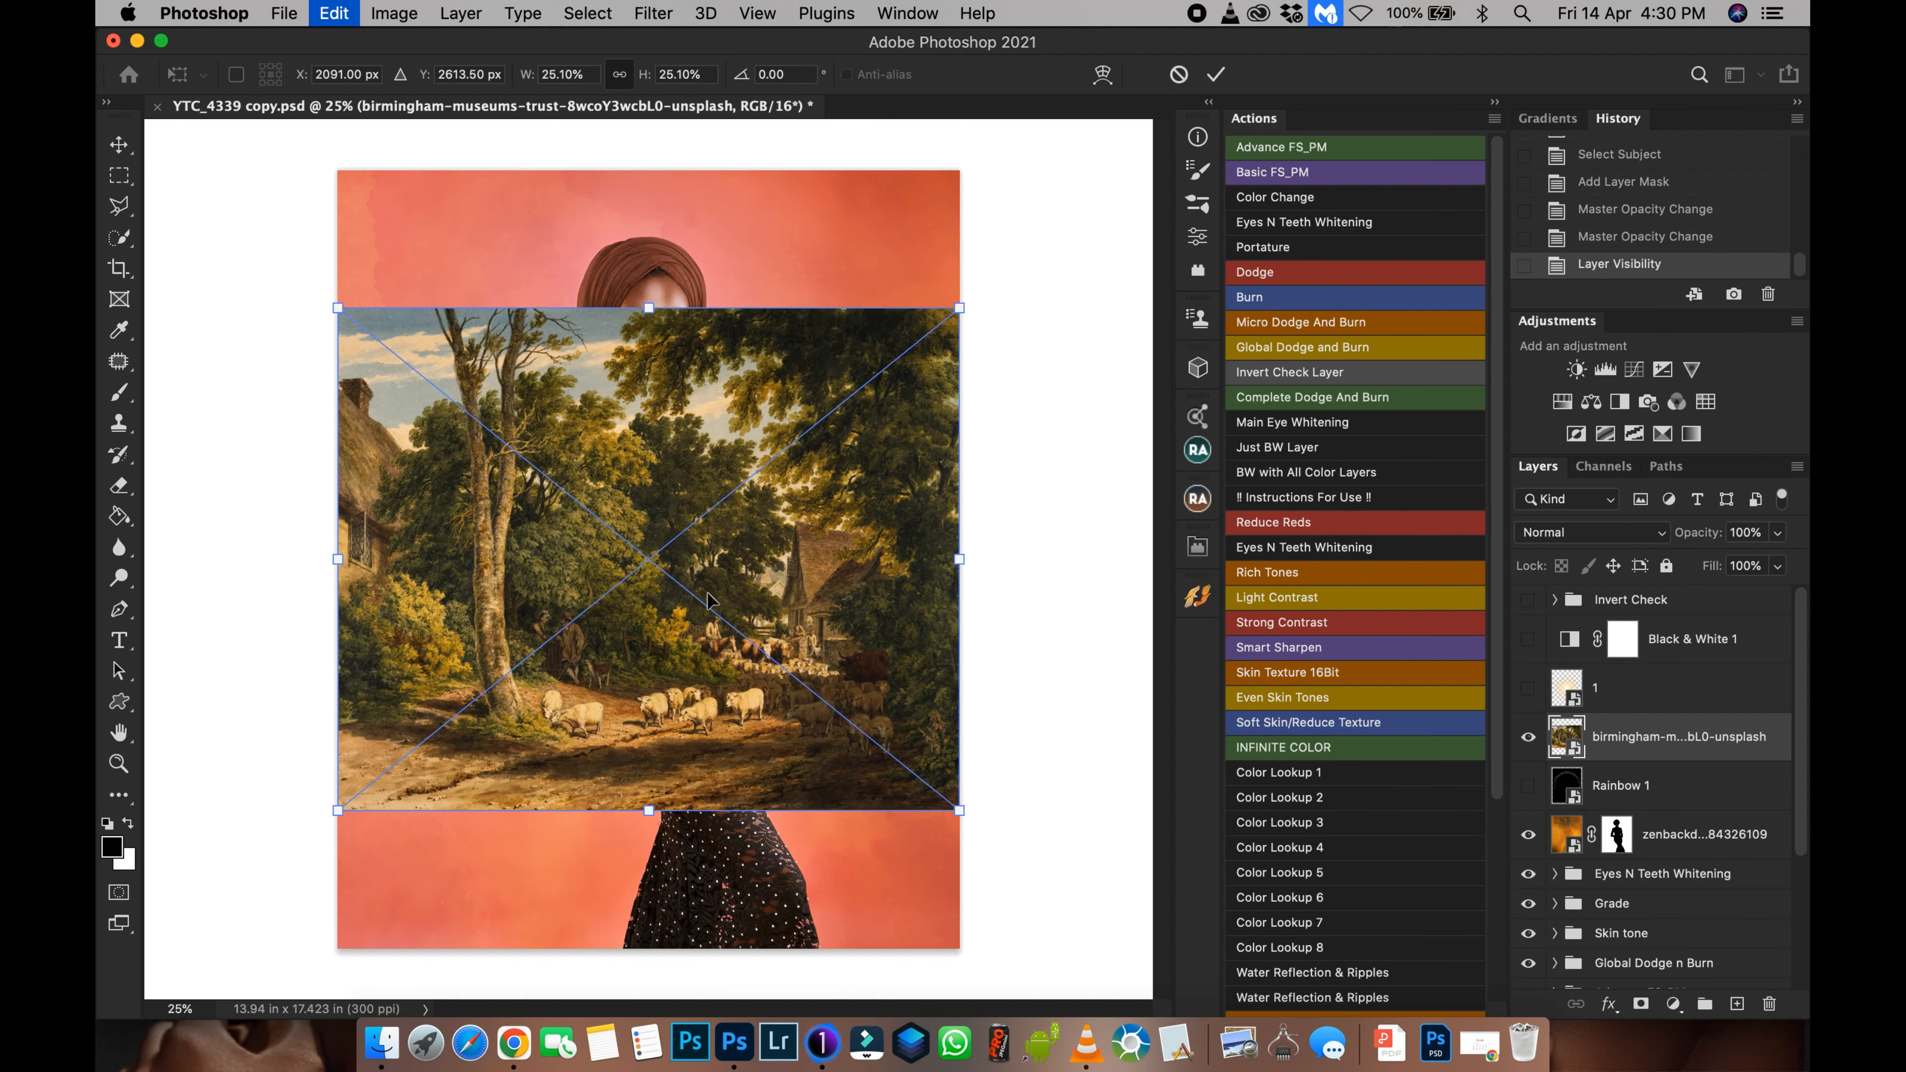
key("super+minus")
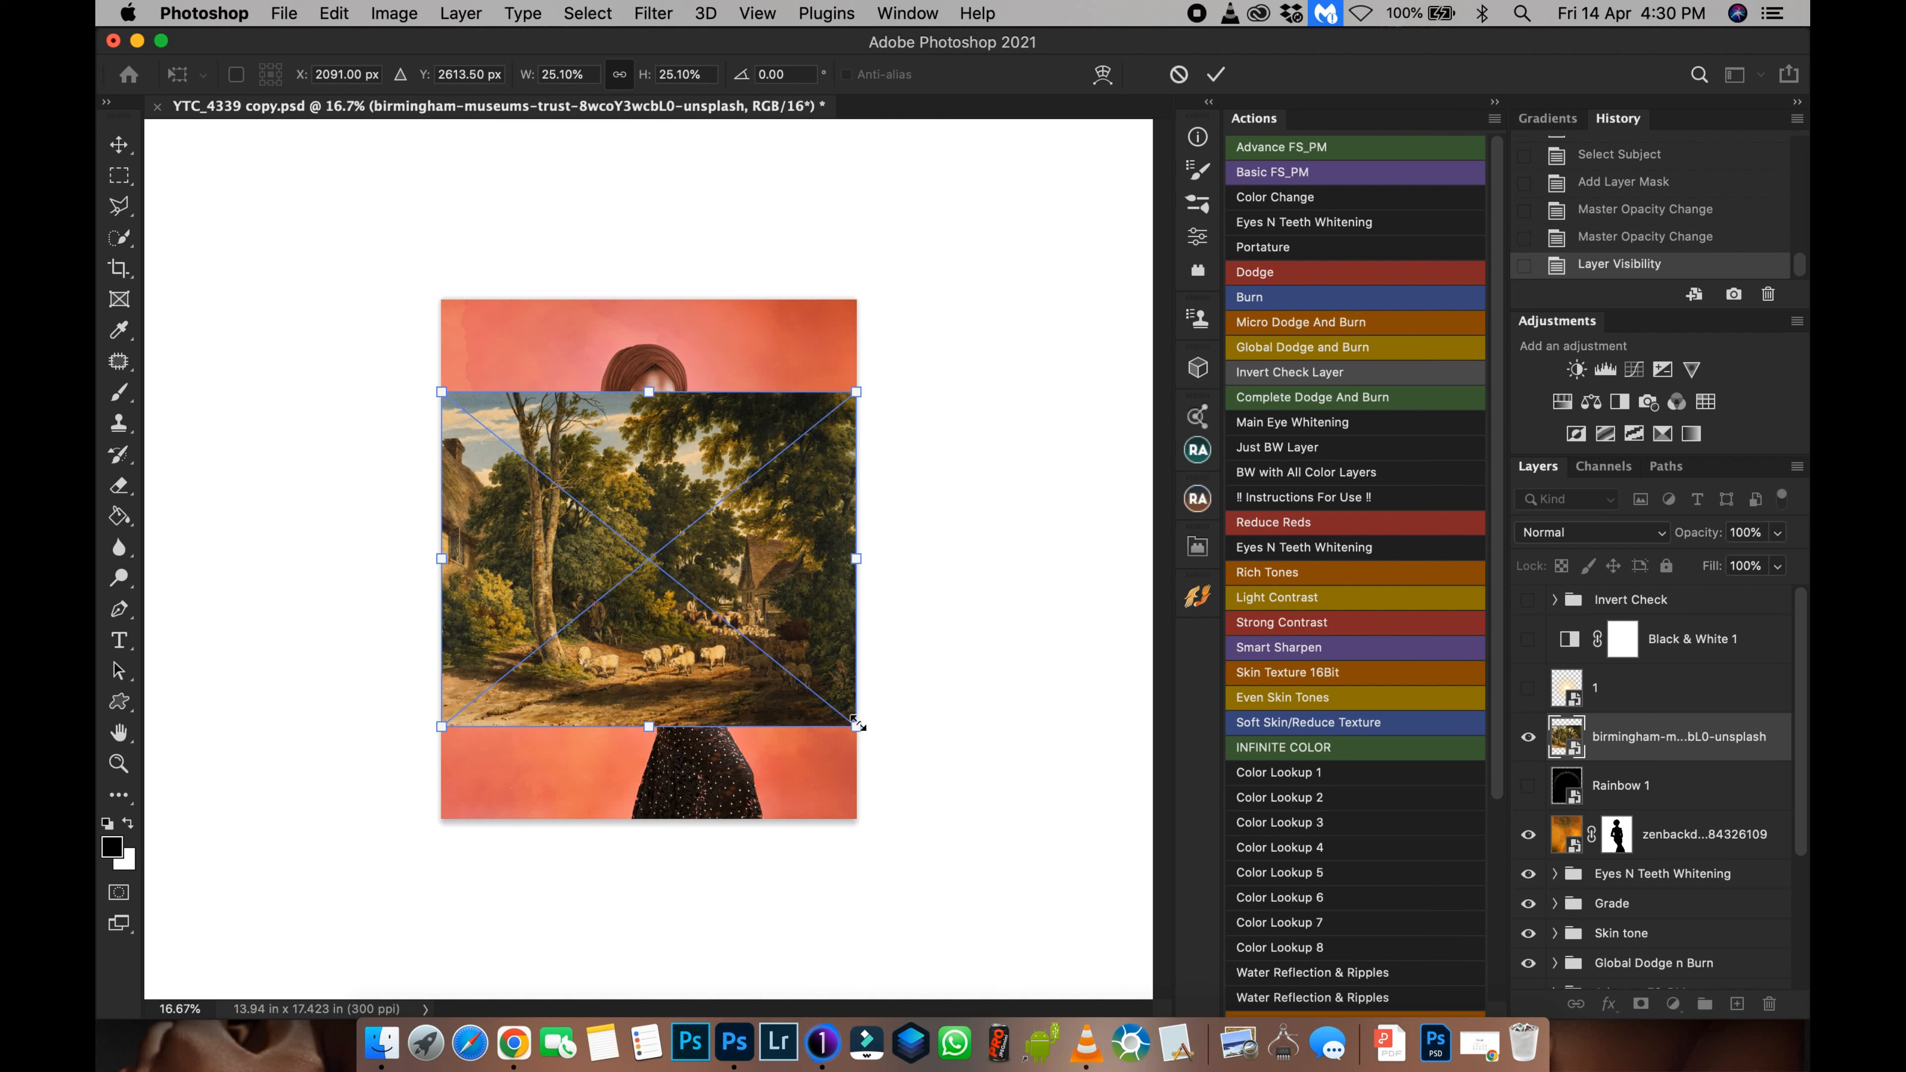
left_click_drag(855, 726, 996, 858)
left_click_drag(786, 668, 761, 591)
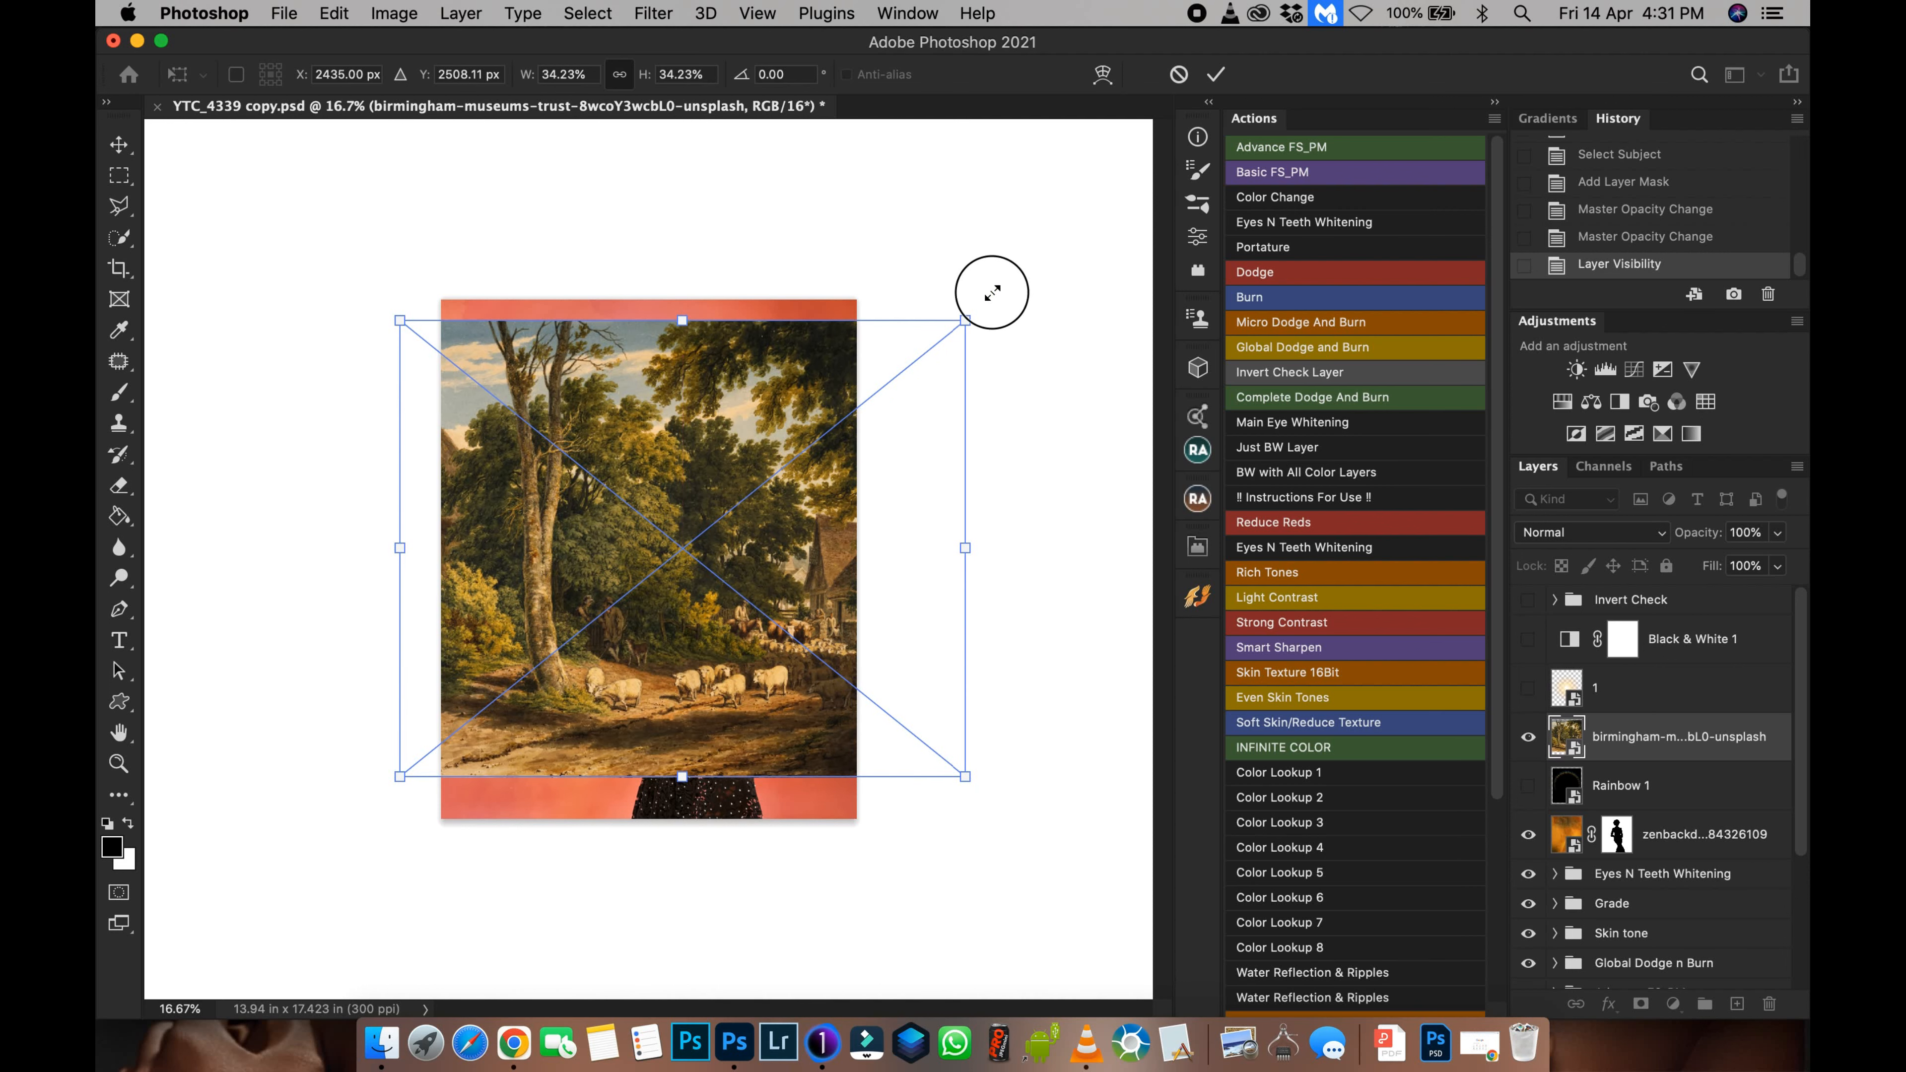
left_click_drag(992, 292, 1042, 255)
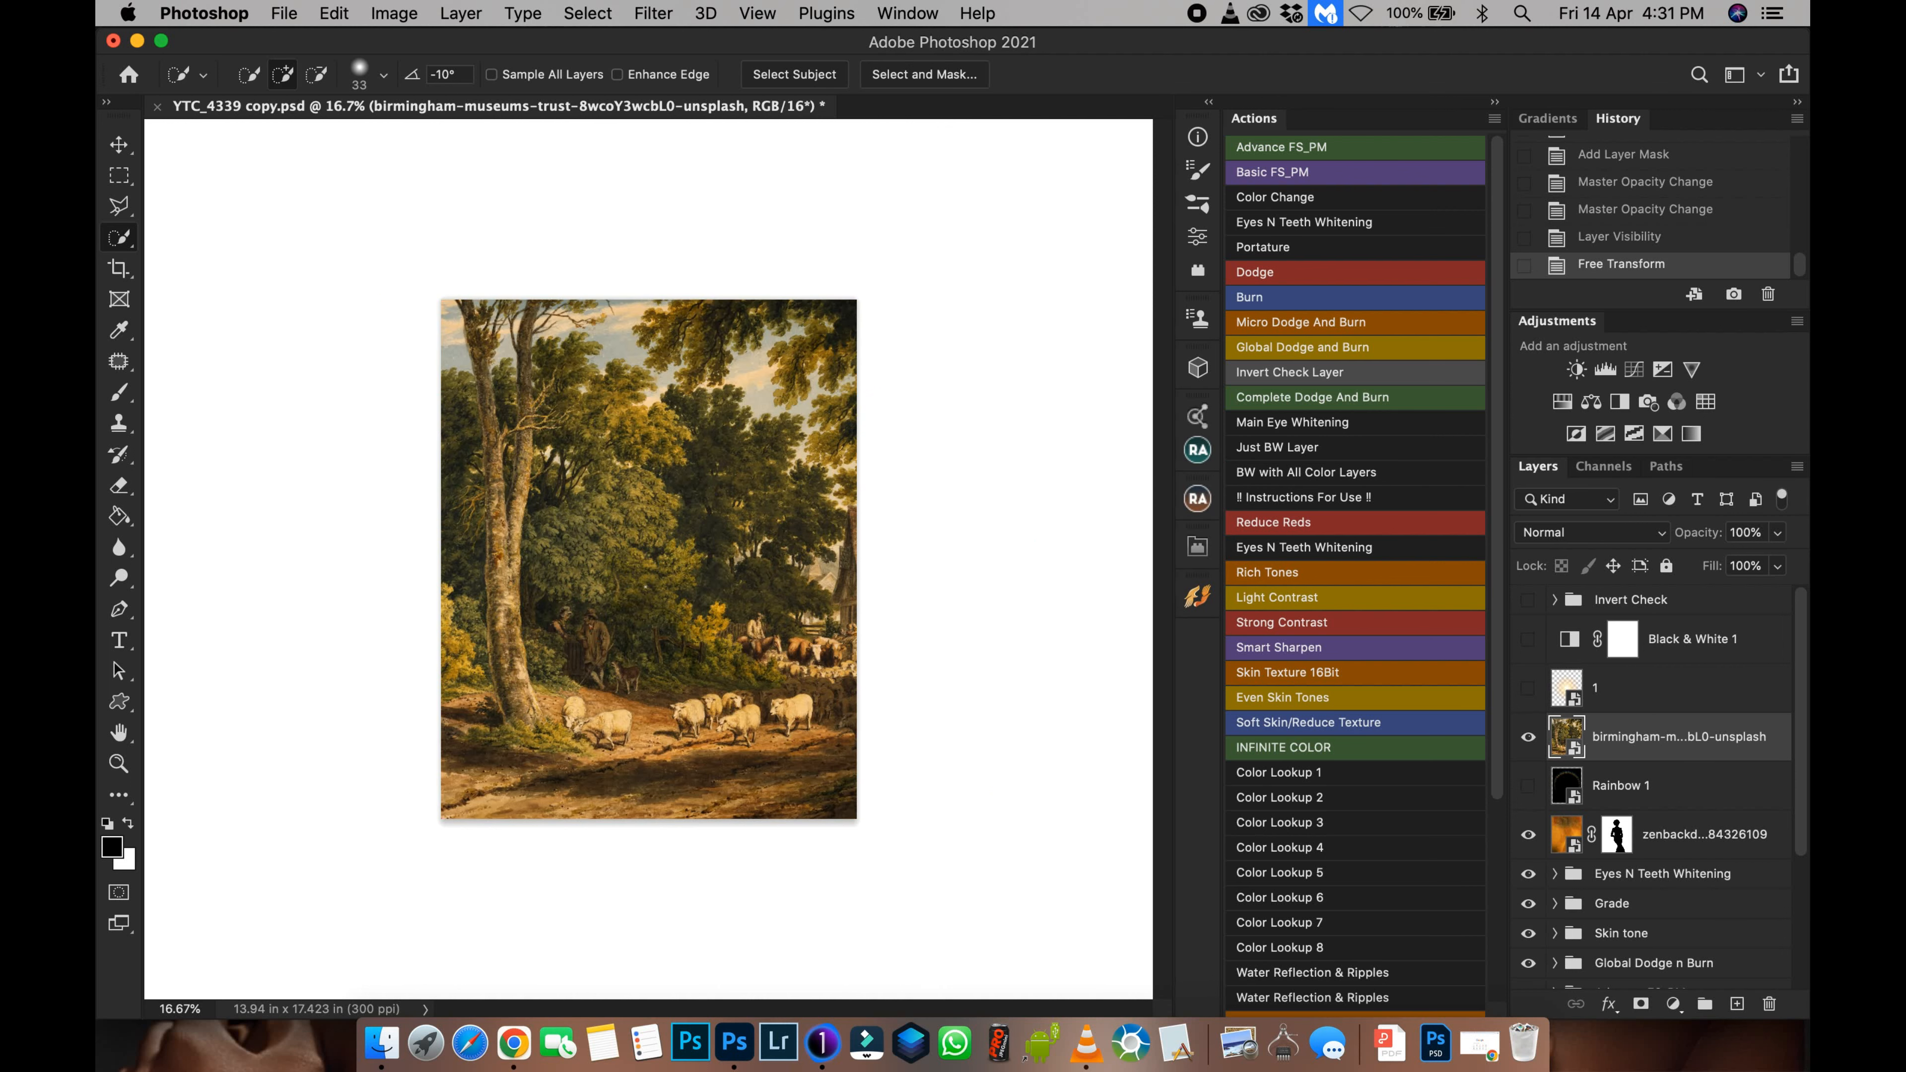
Step: Flip the painting layer horizontally and reposition it so the cottage and sheep sit inside the frame
key("super+t")
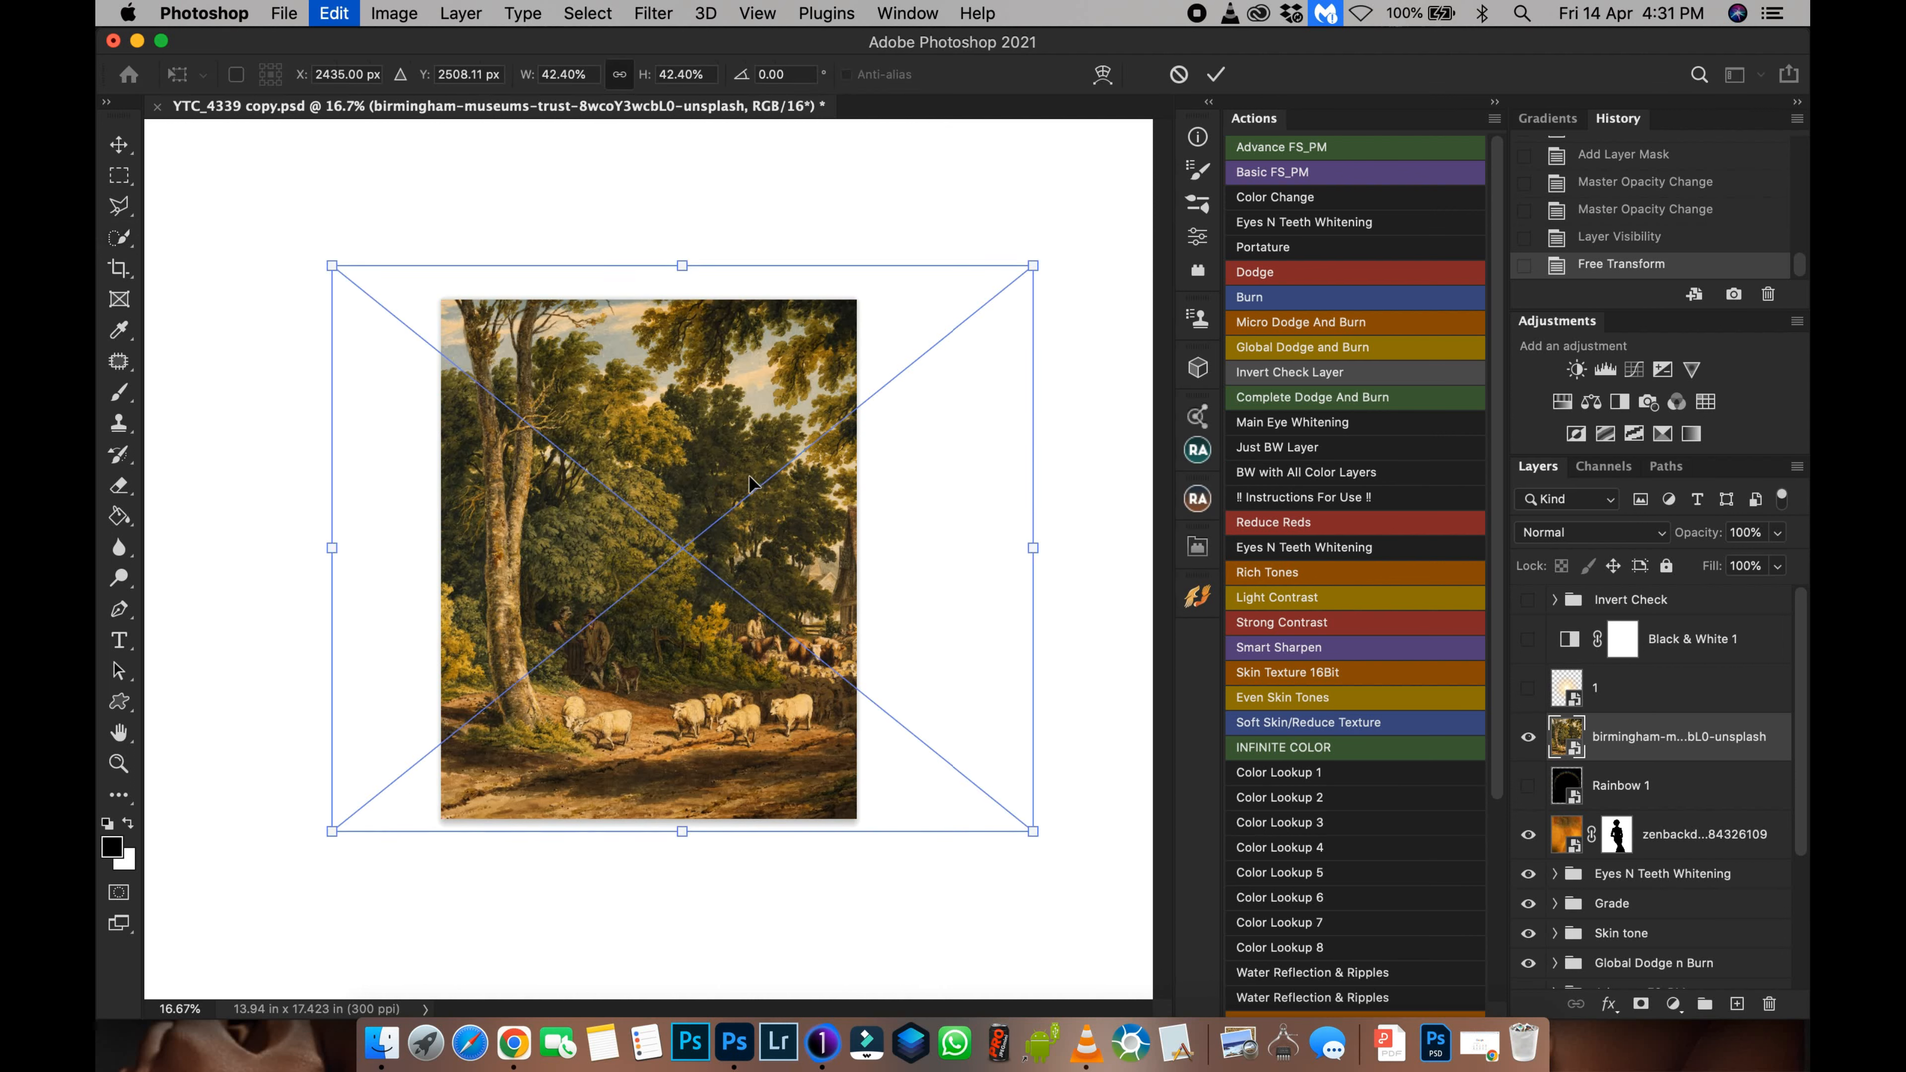
right_click(767, 469)
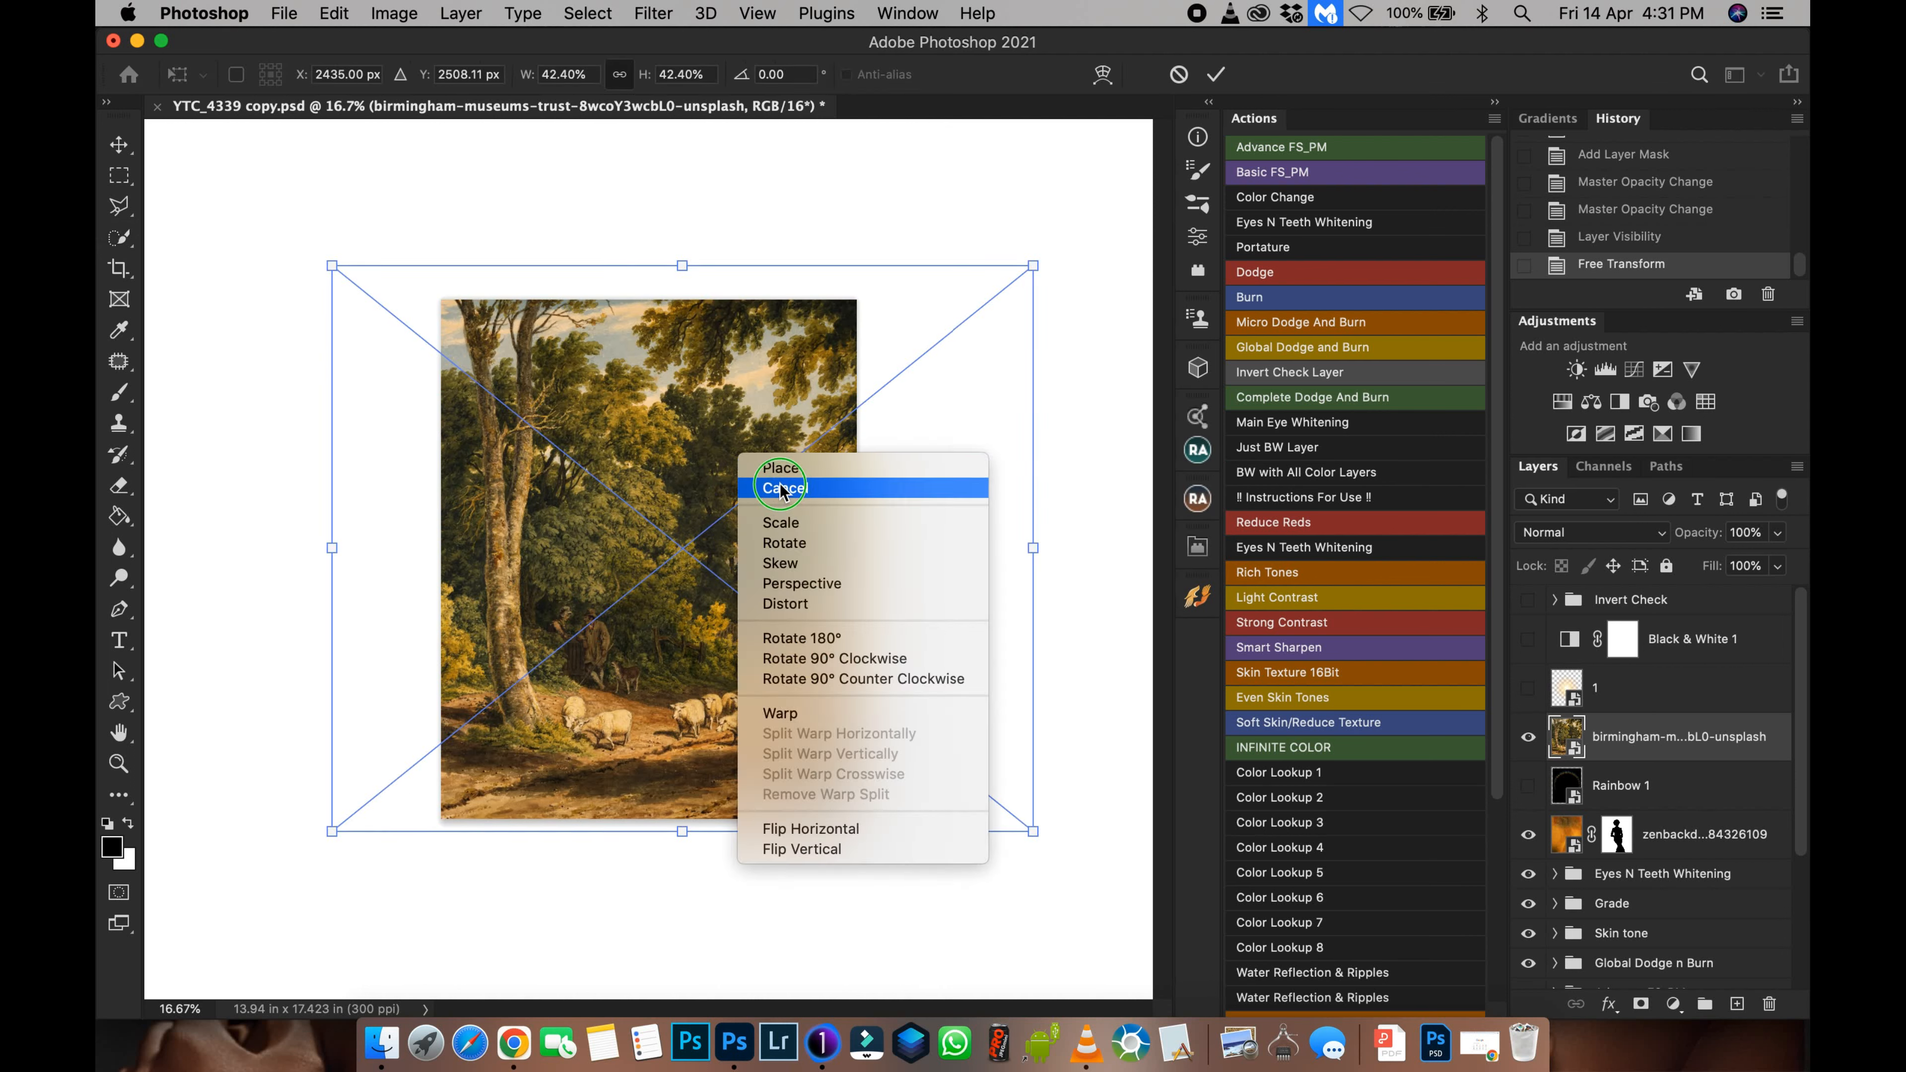
left_click(797, 829)
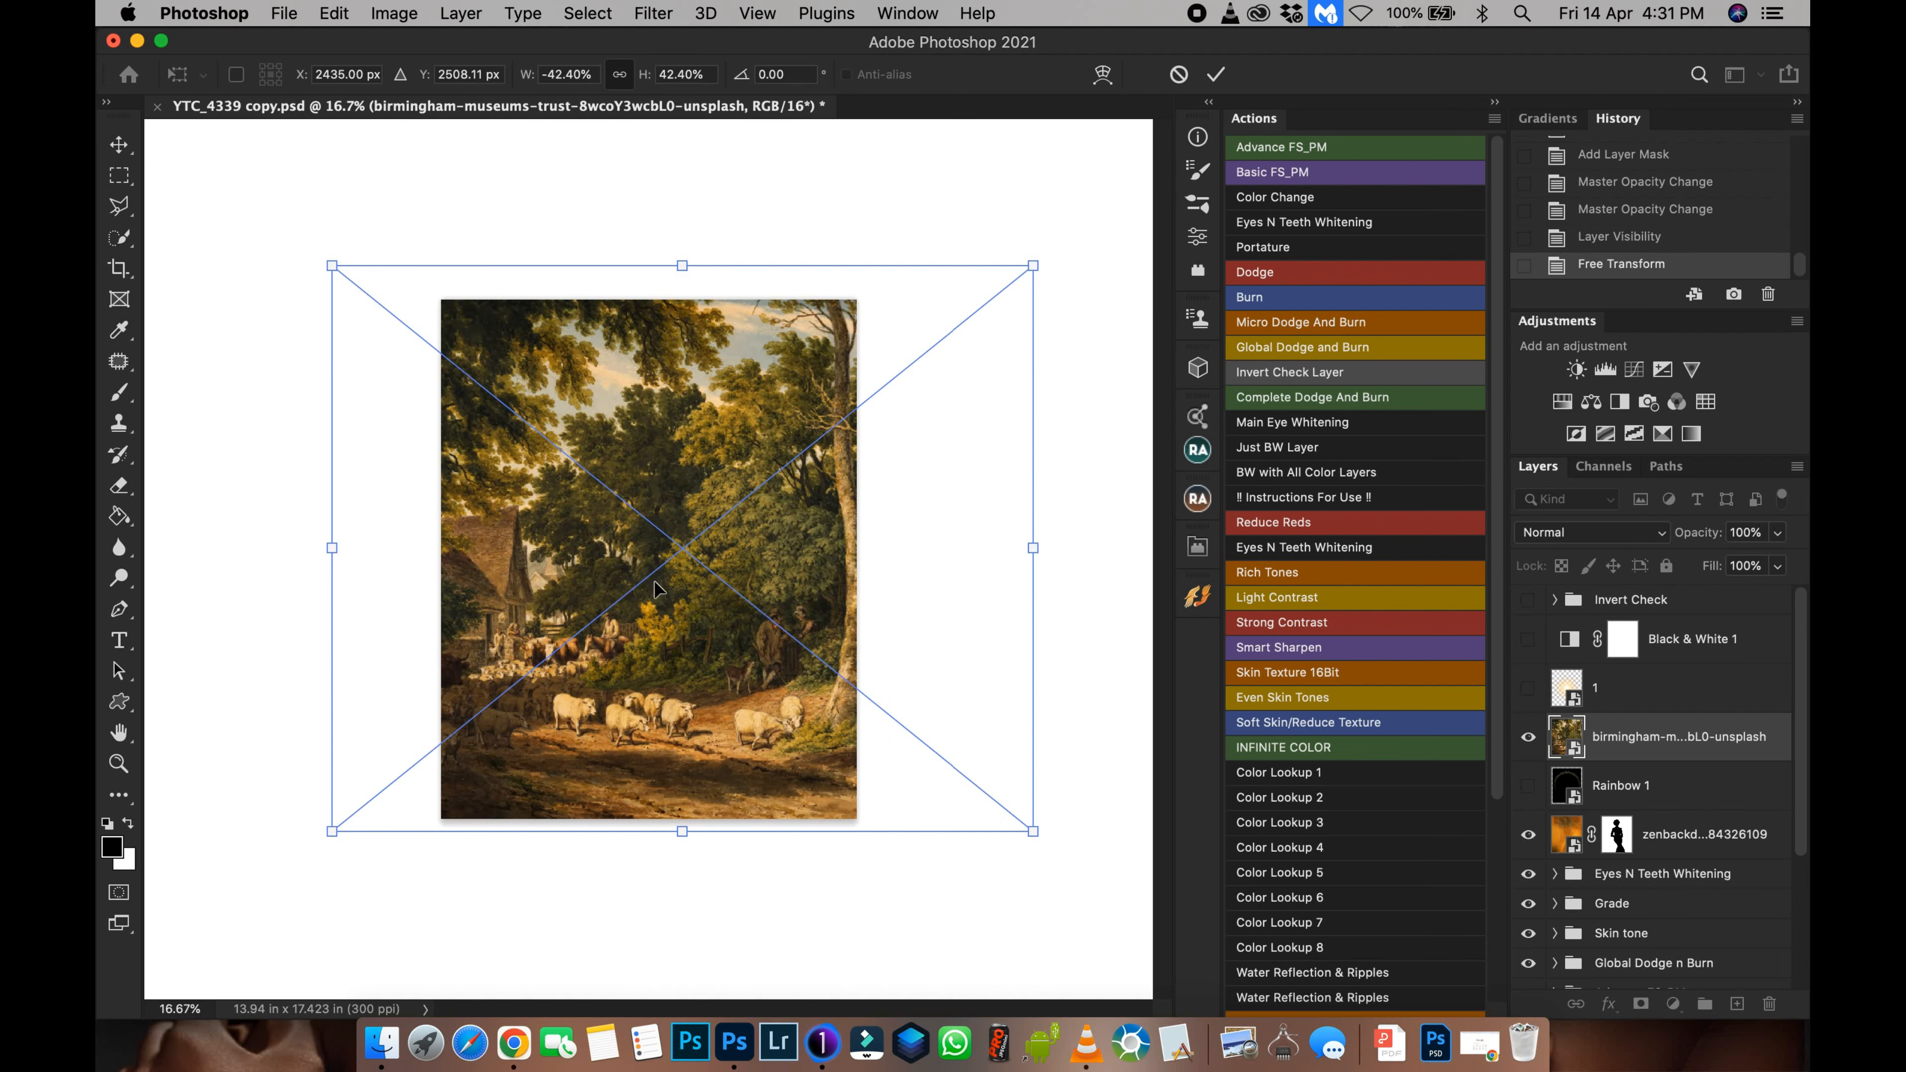
left_click_drag(654, 583, 711, 603)
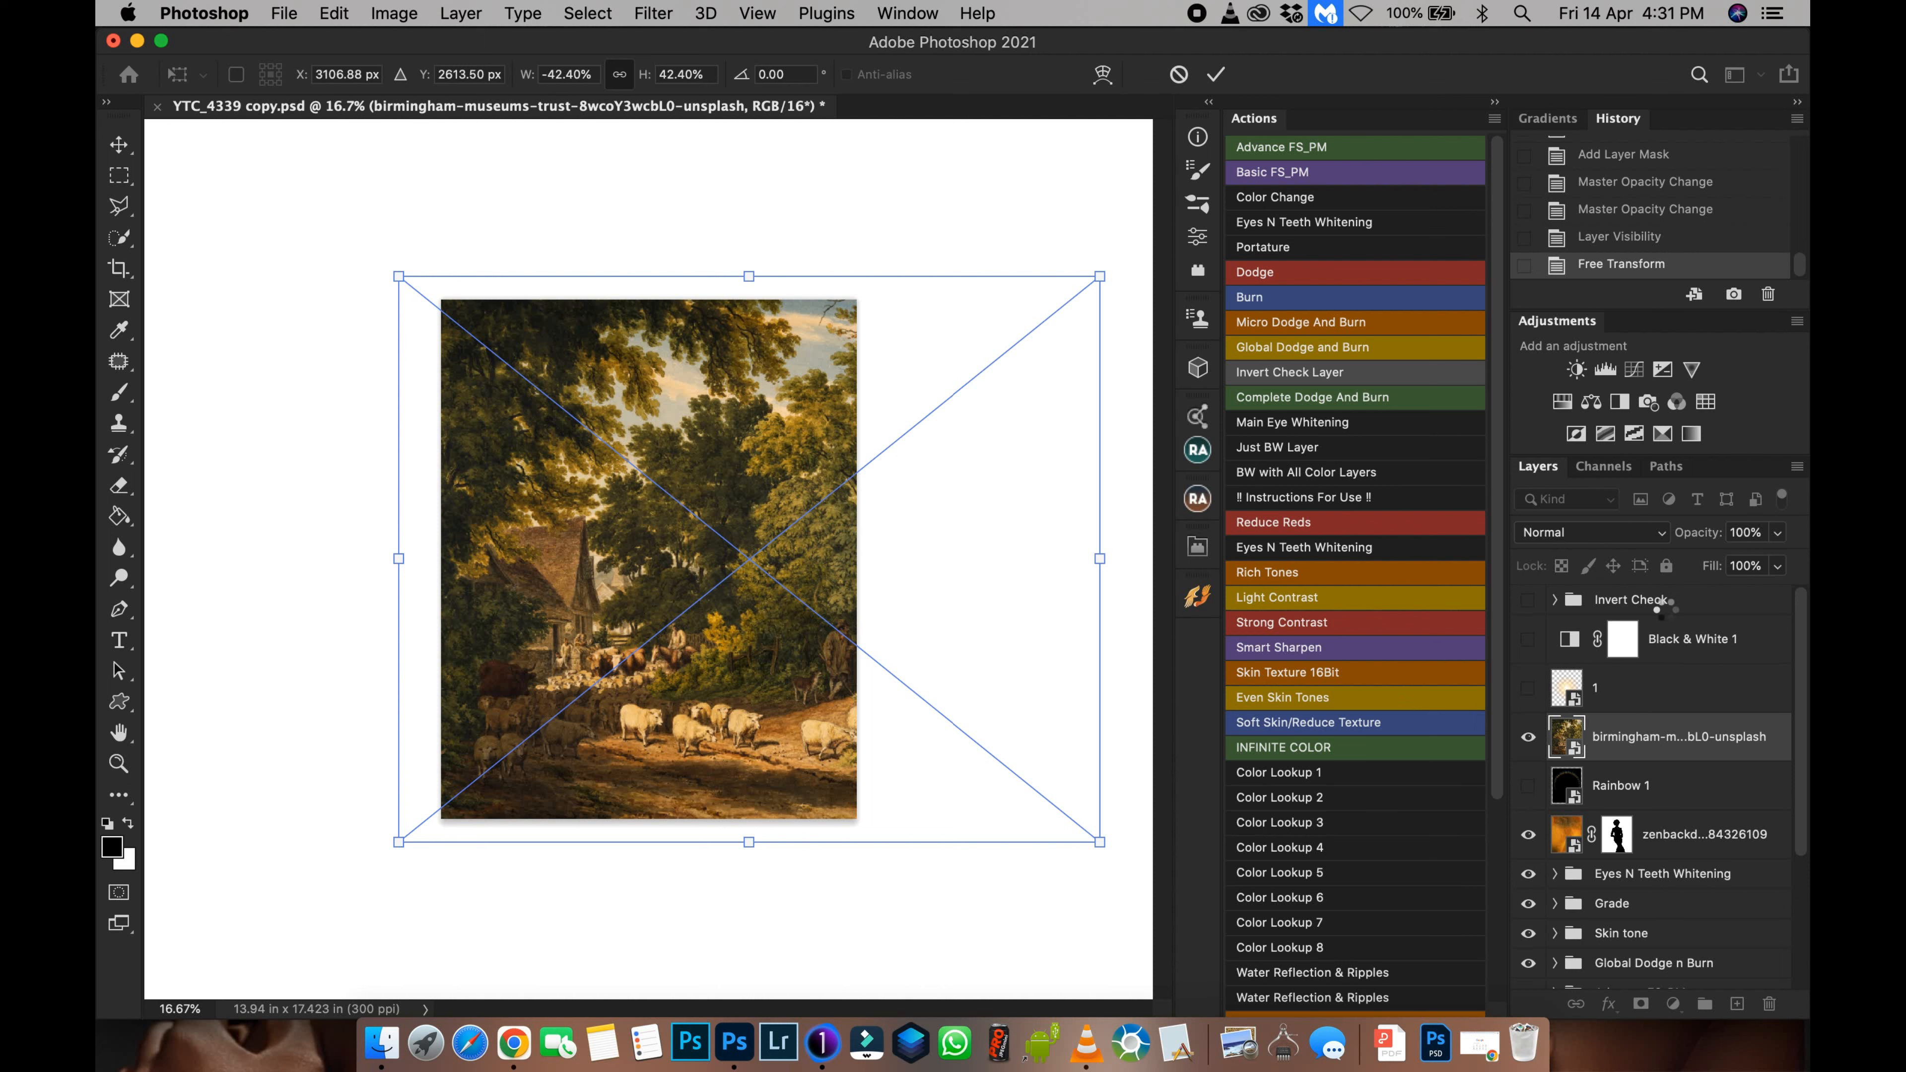
key("w")
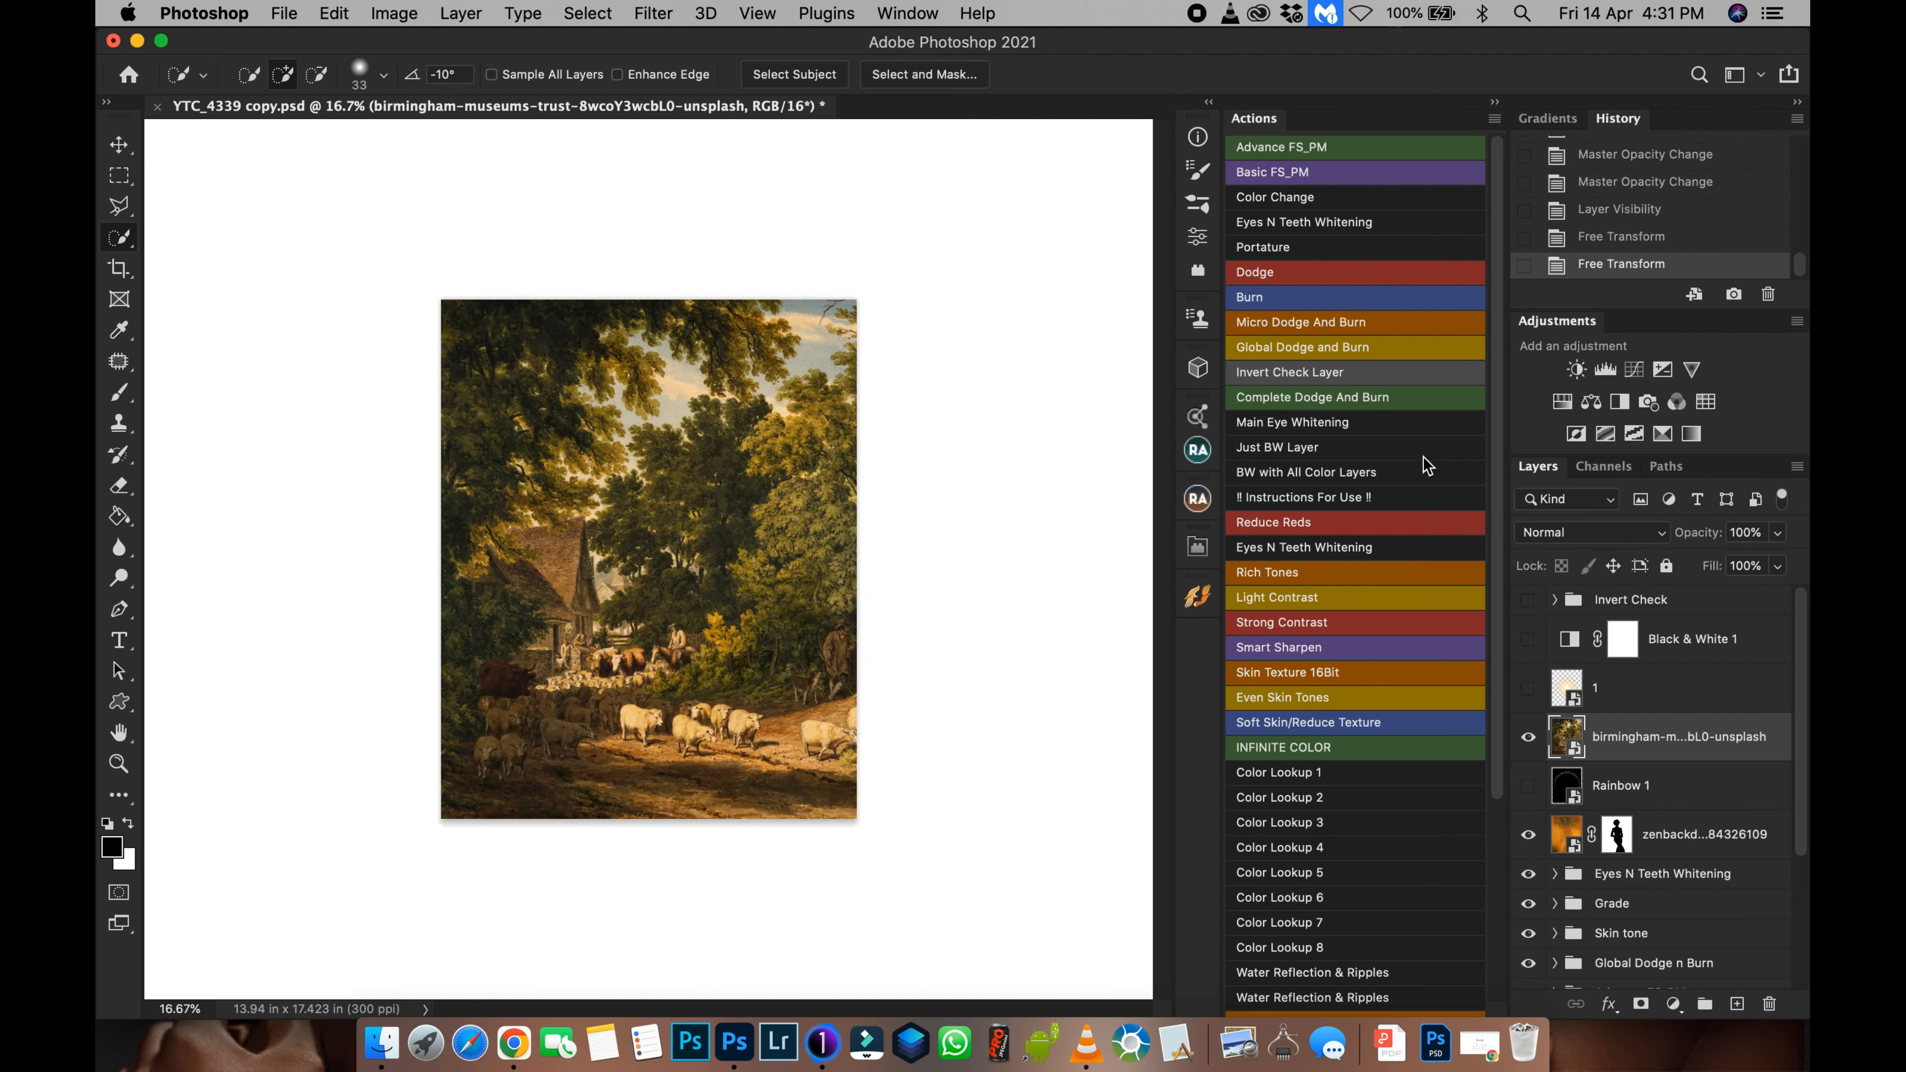
Step: Blend the birmingham-museums-trust painting in Overlay mode at 36% opacity
left_click(1635, 533)
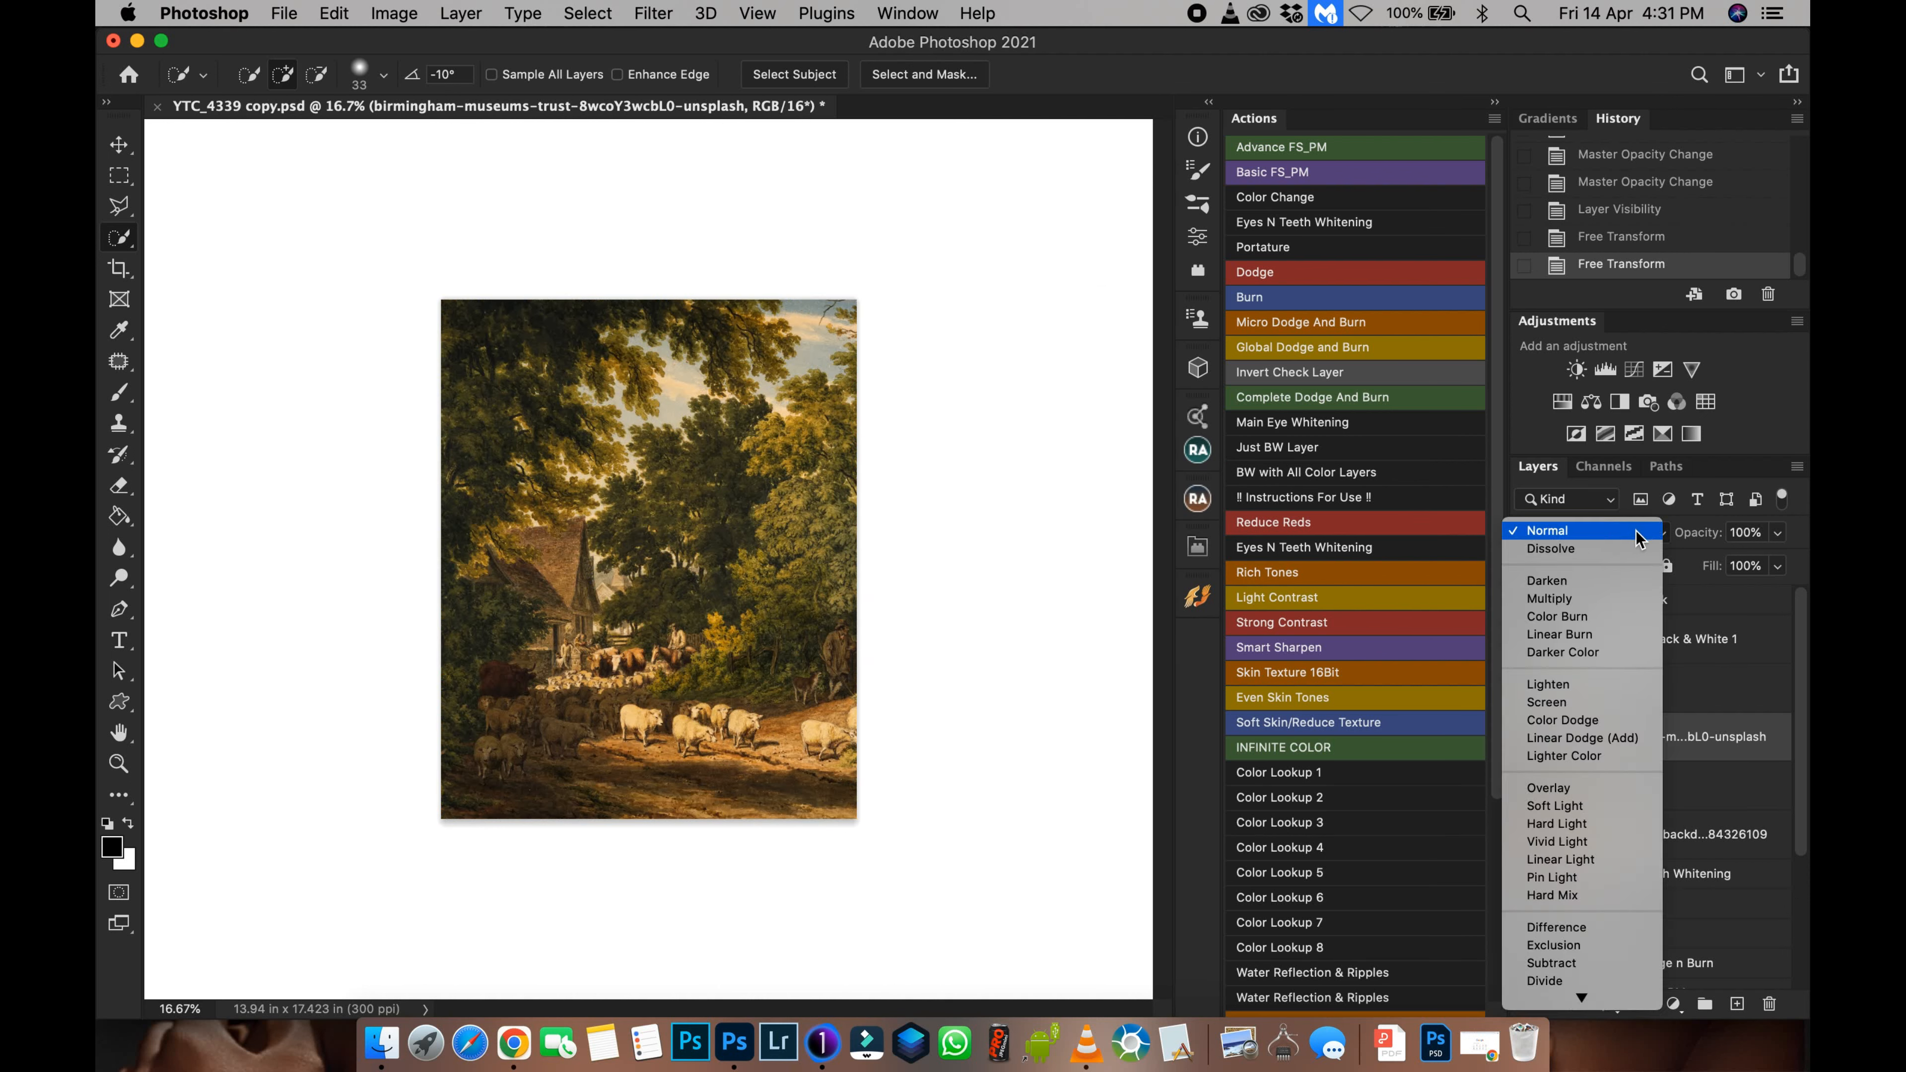
left_click(1579, 789)
left_click_drag(1700, 533, 1658, 538)
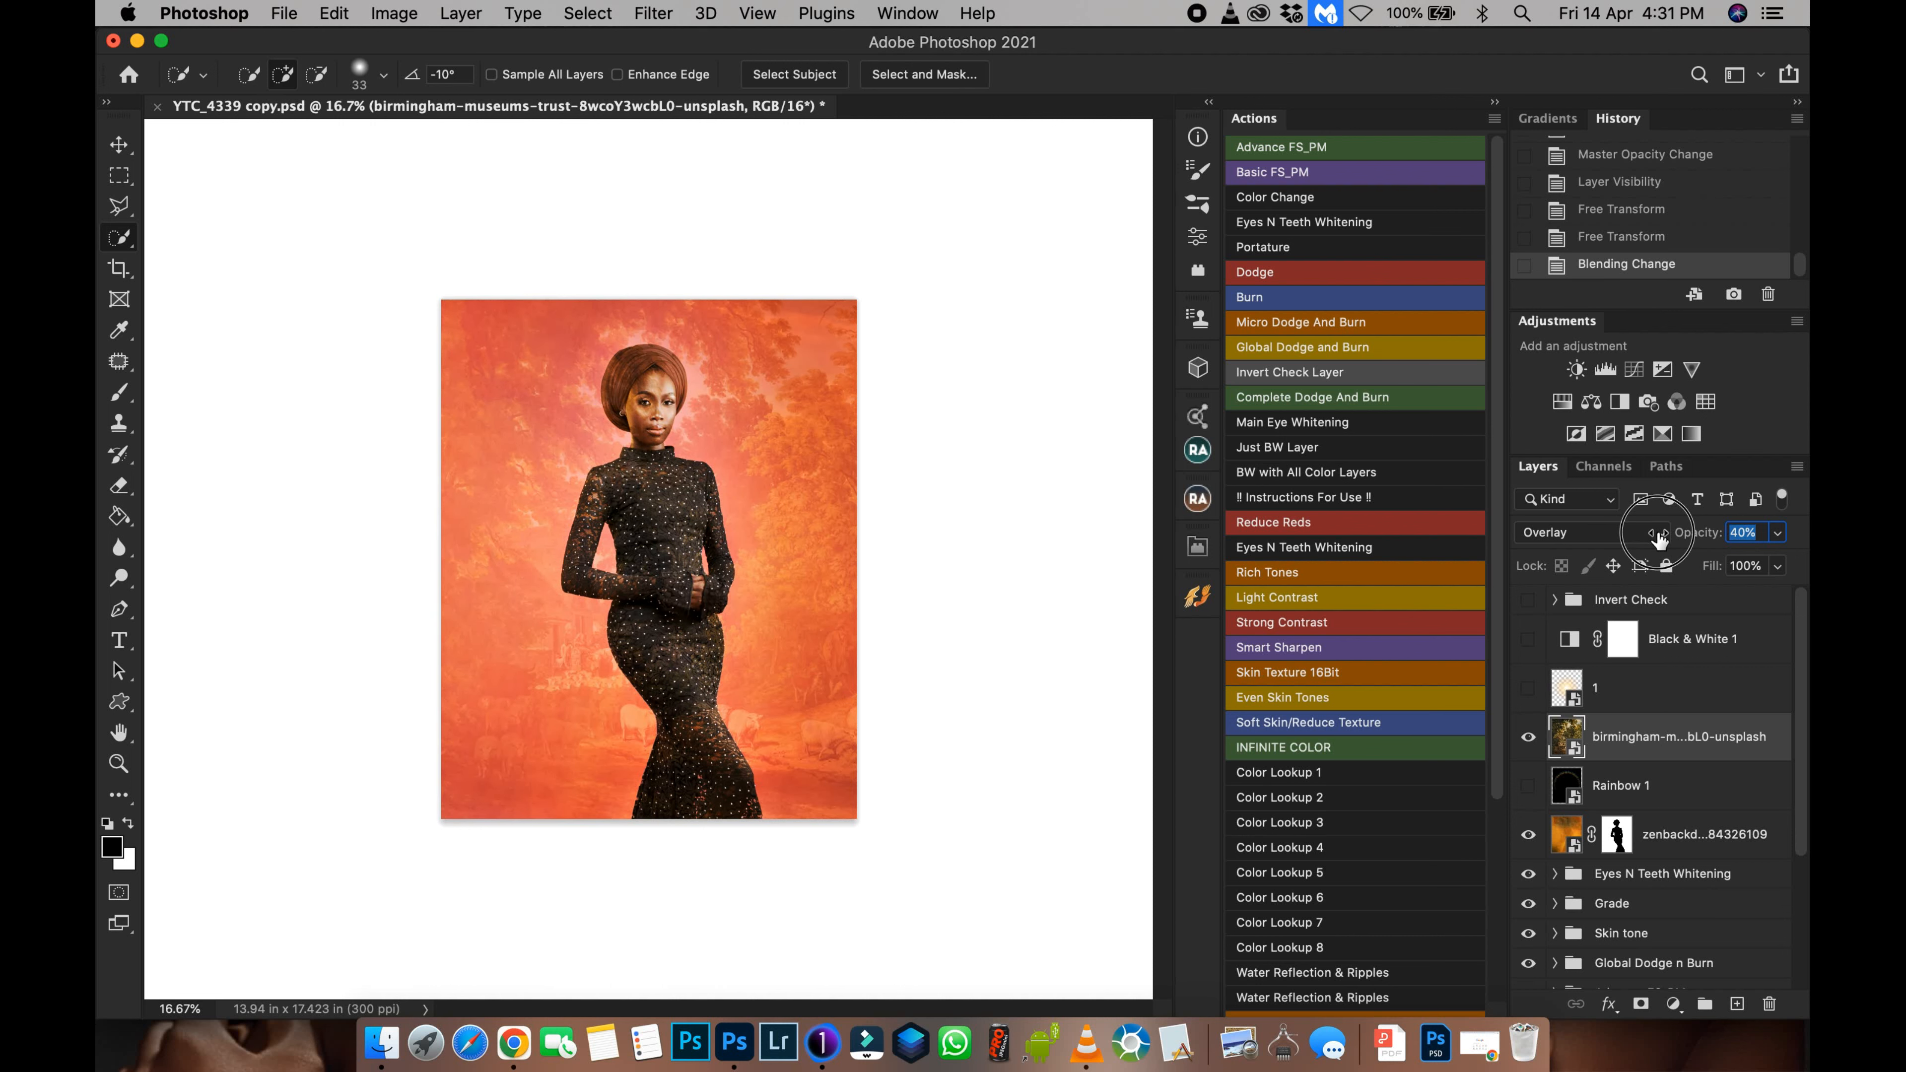
left_click_drag(1658, 537, 1654, 539)
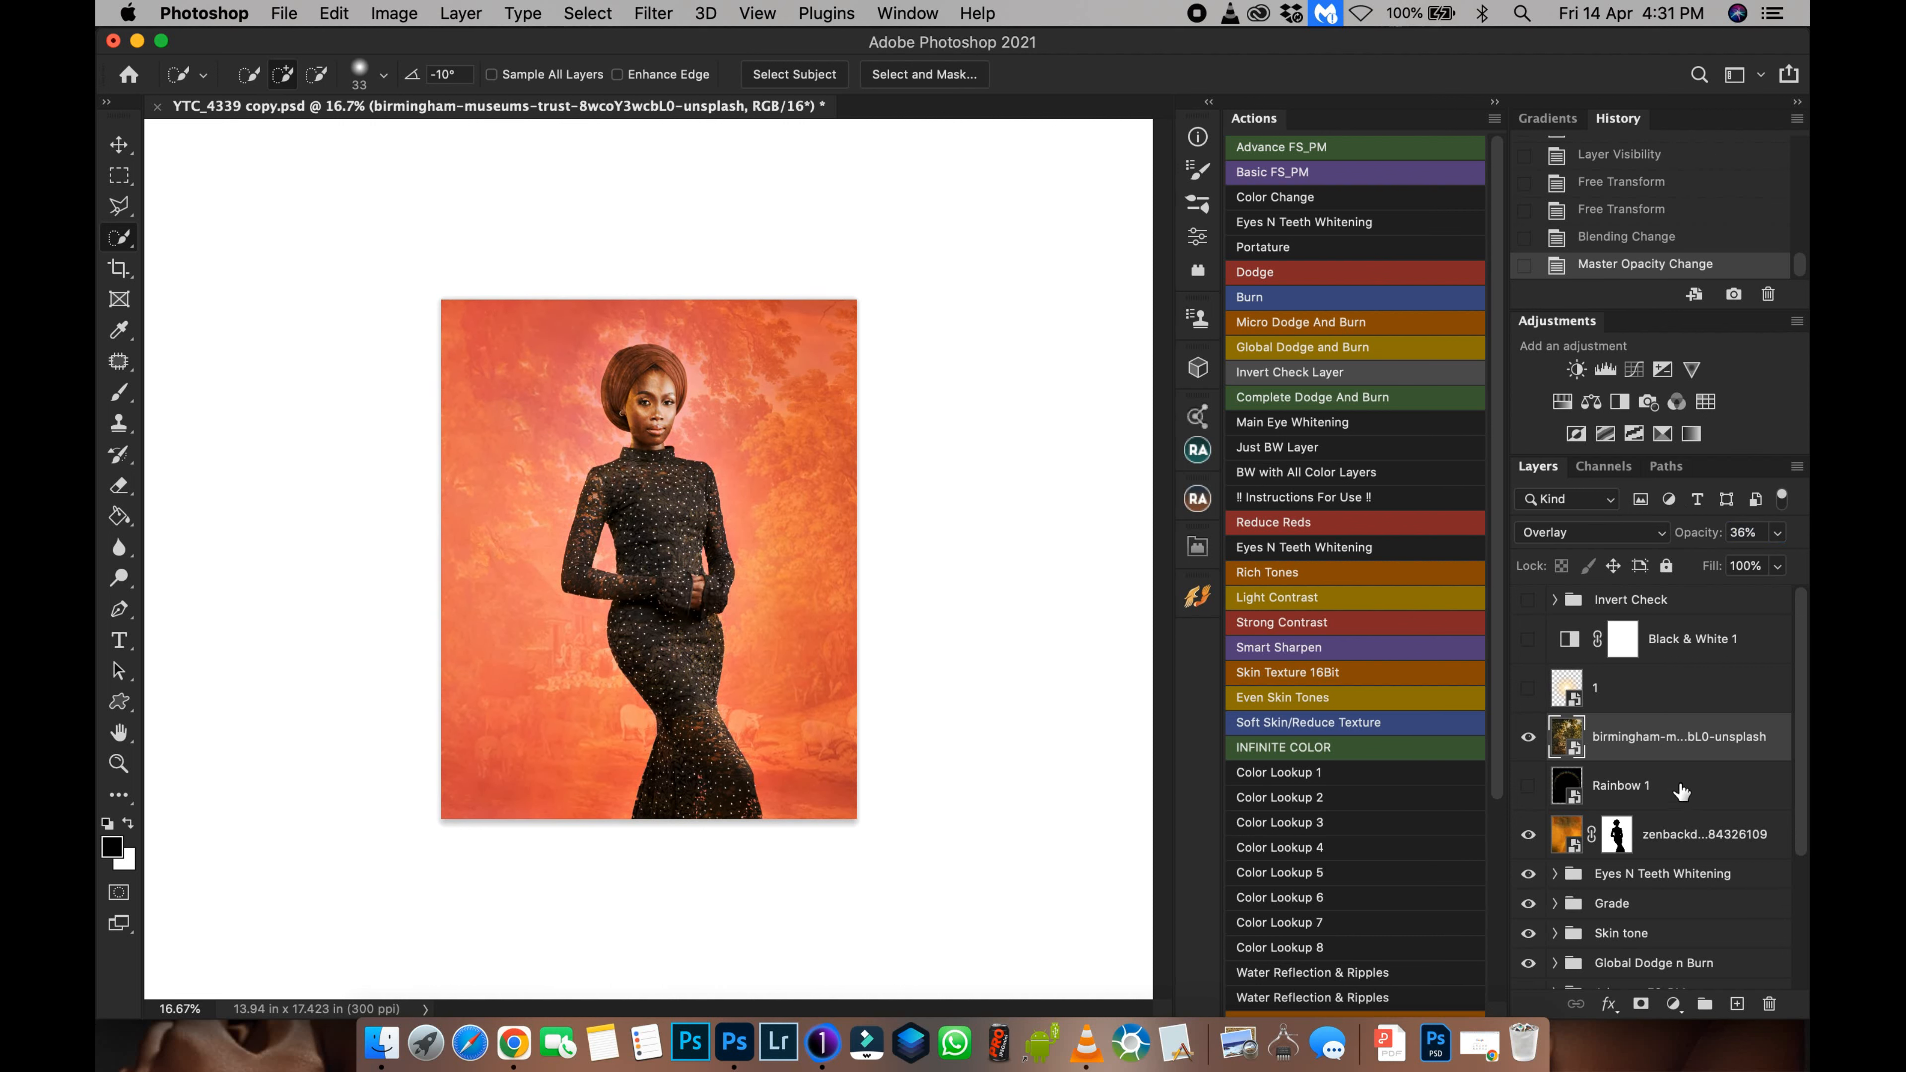
Step: Copy the zenbackdrops layer's mask onto the birmingham-museums-trust layer and reduce that layer's opacity to 20%
left_click_drag(1616, 833, 1613, 734)
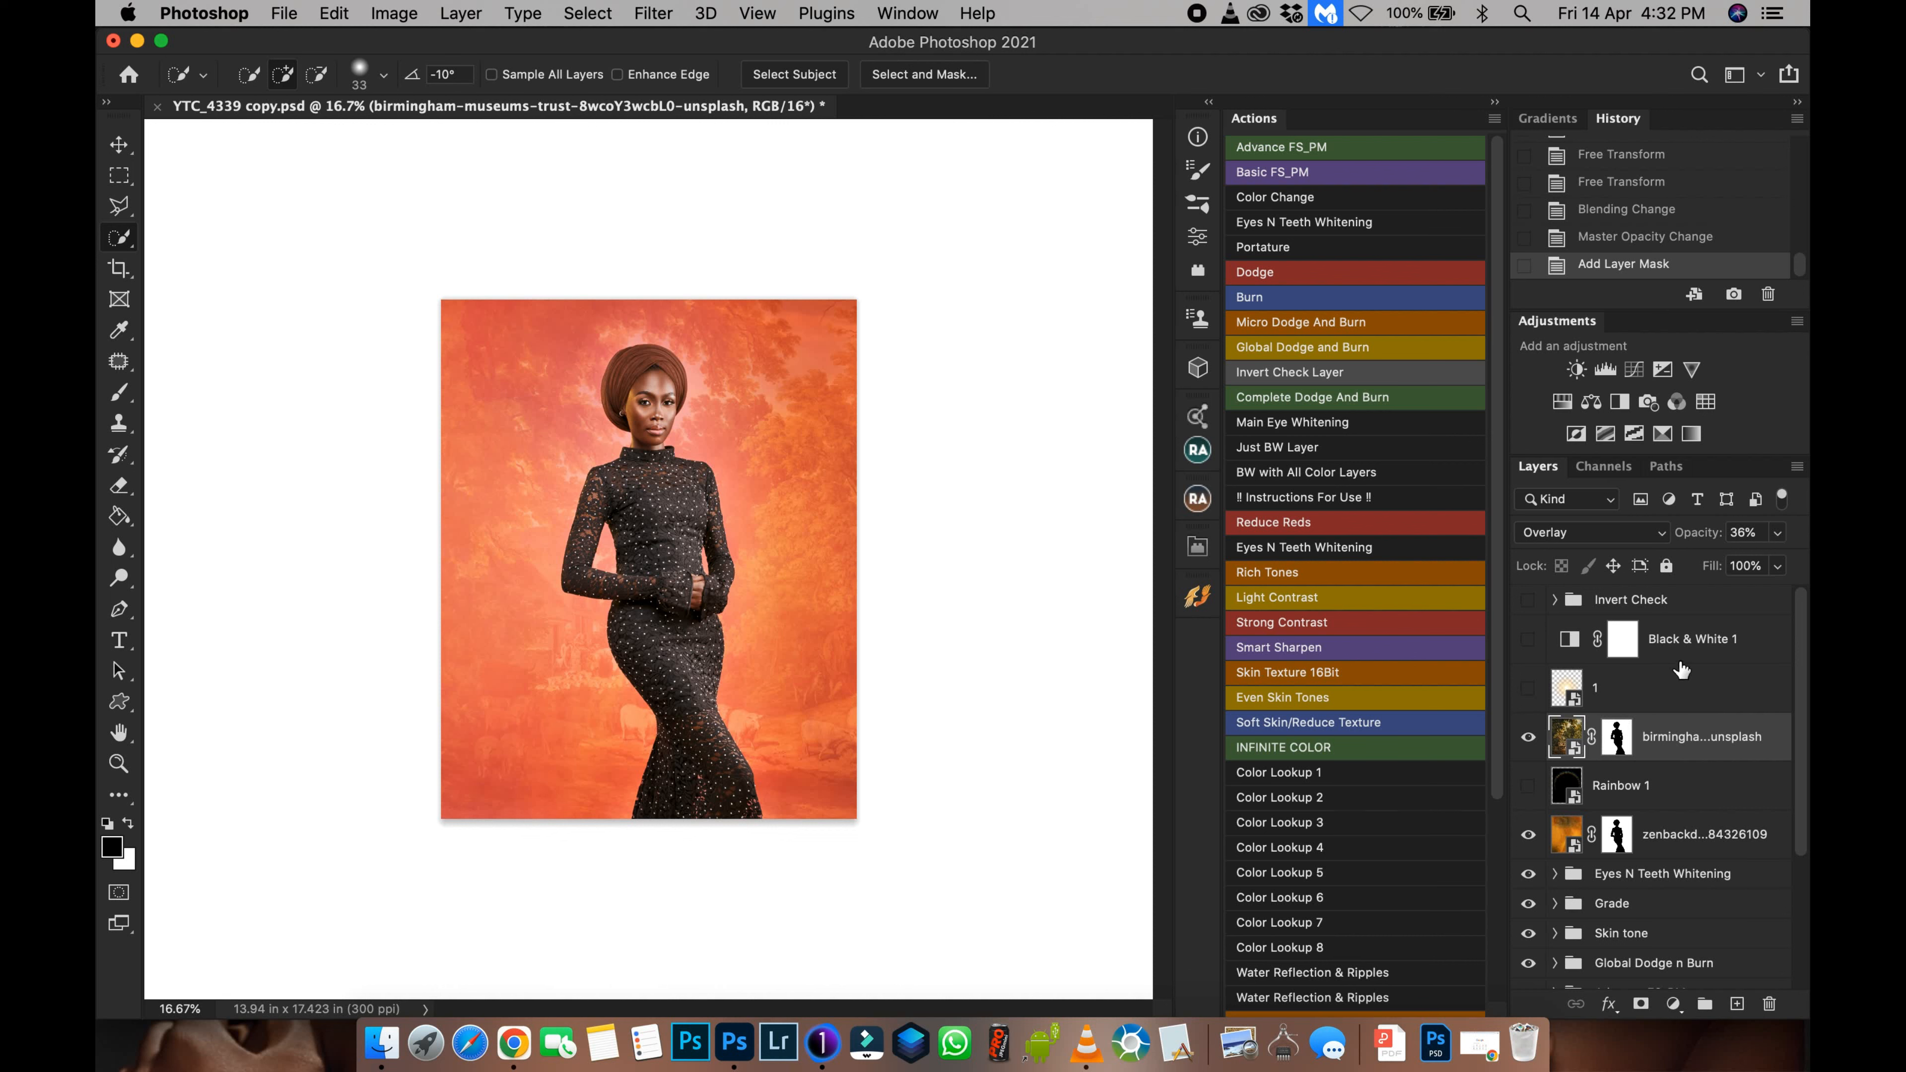
key("3")
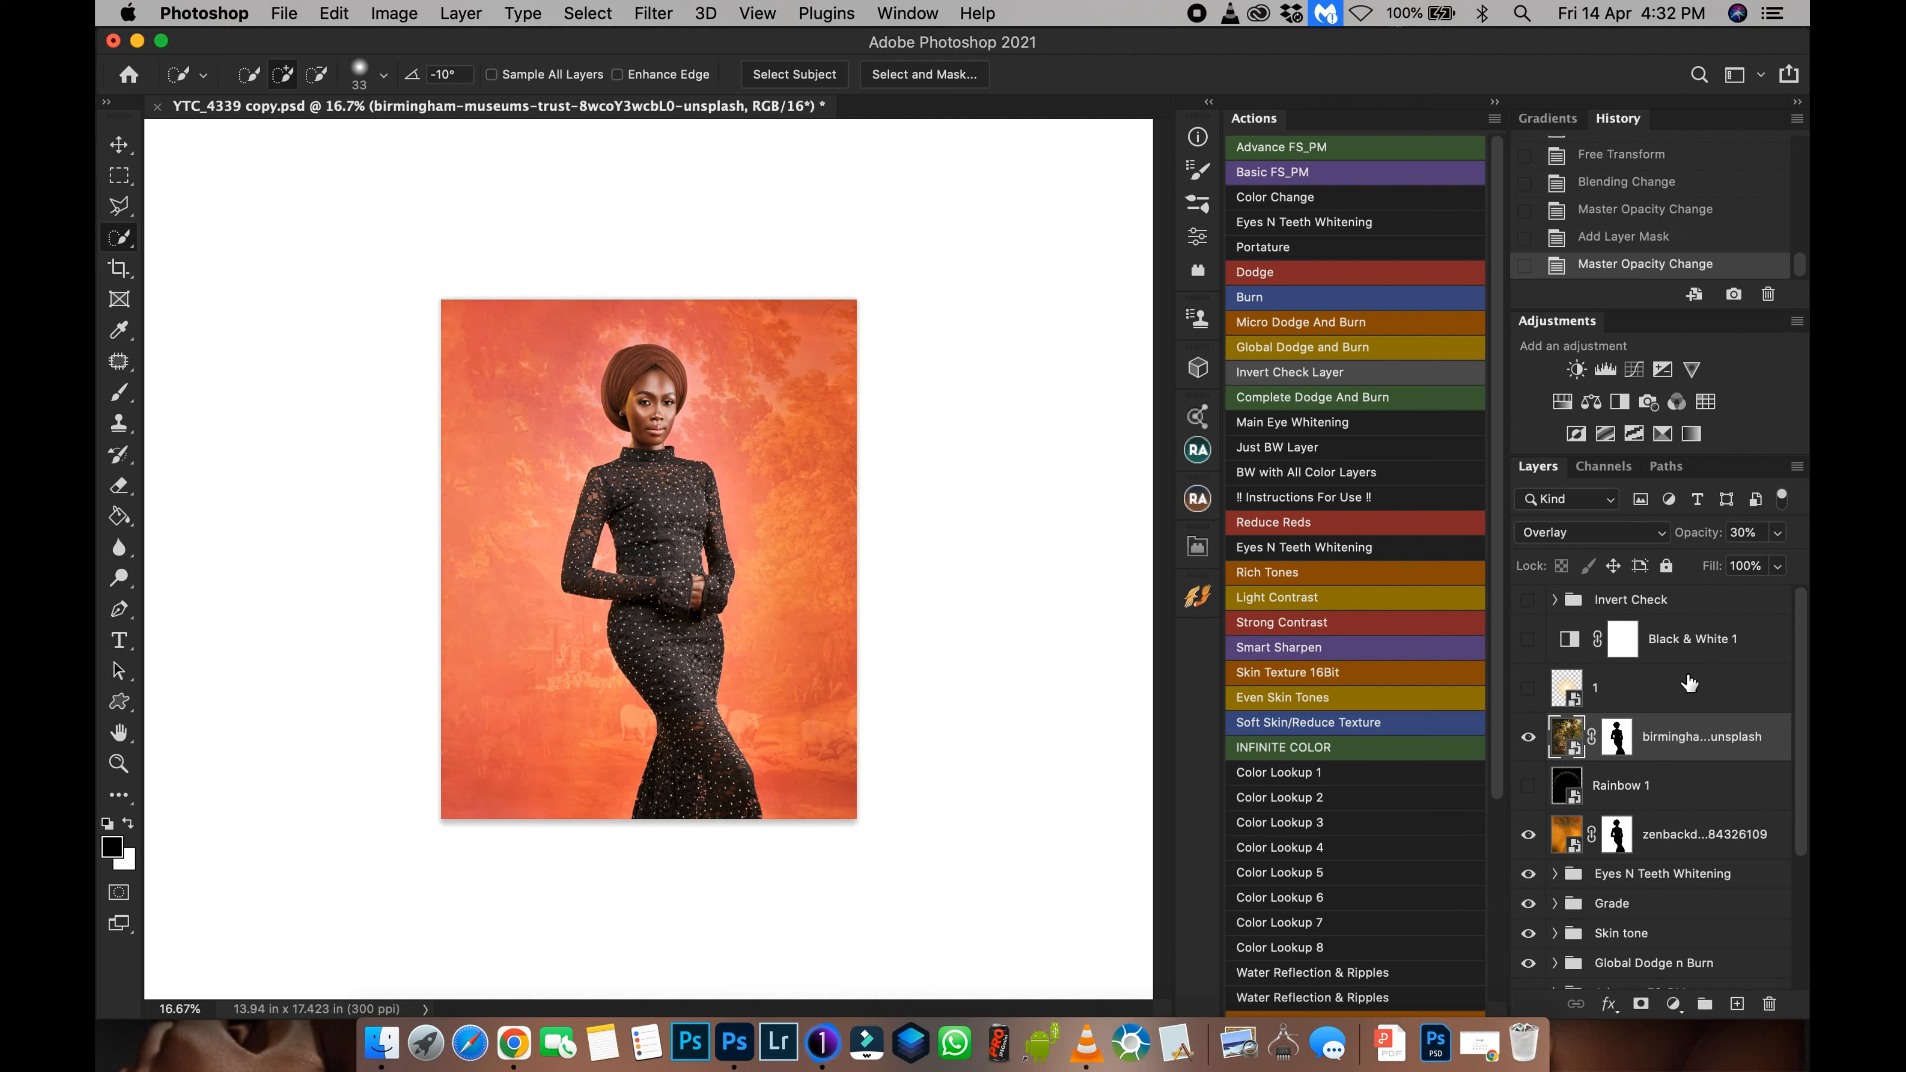
key("2")
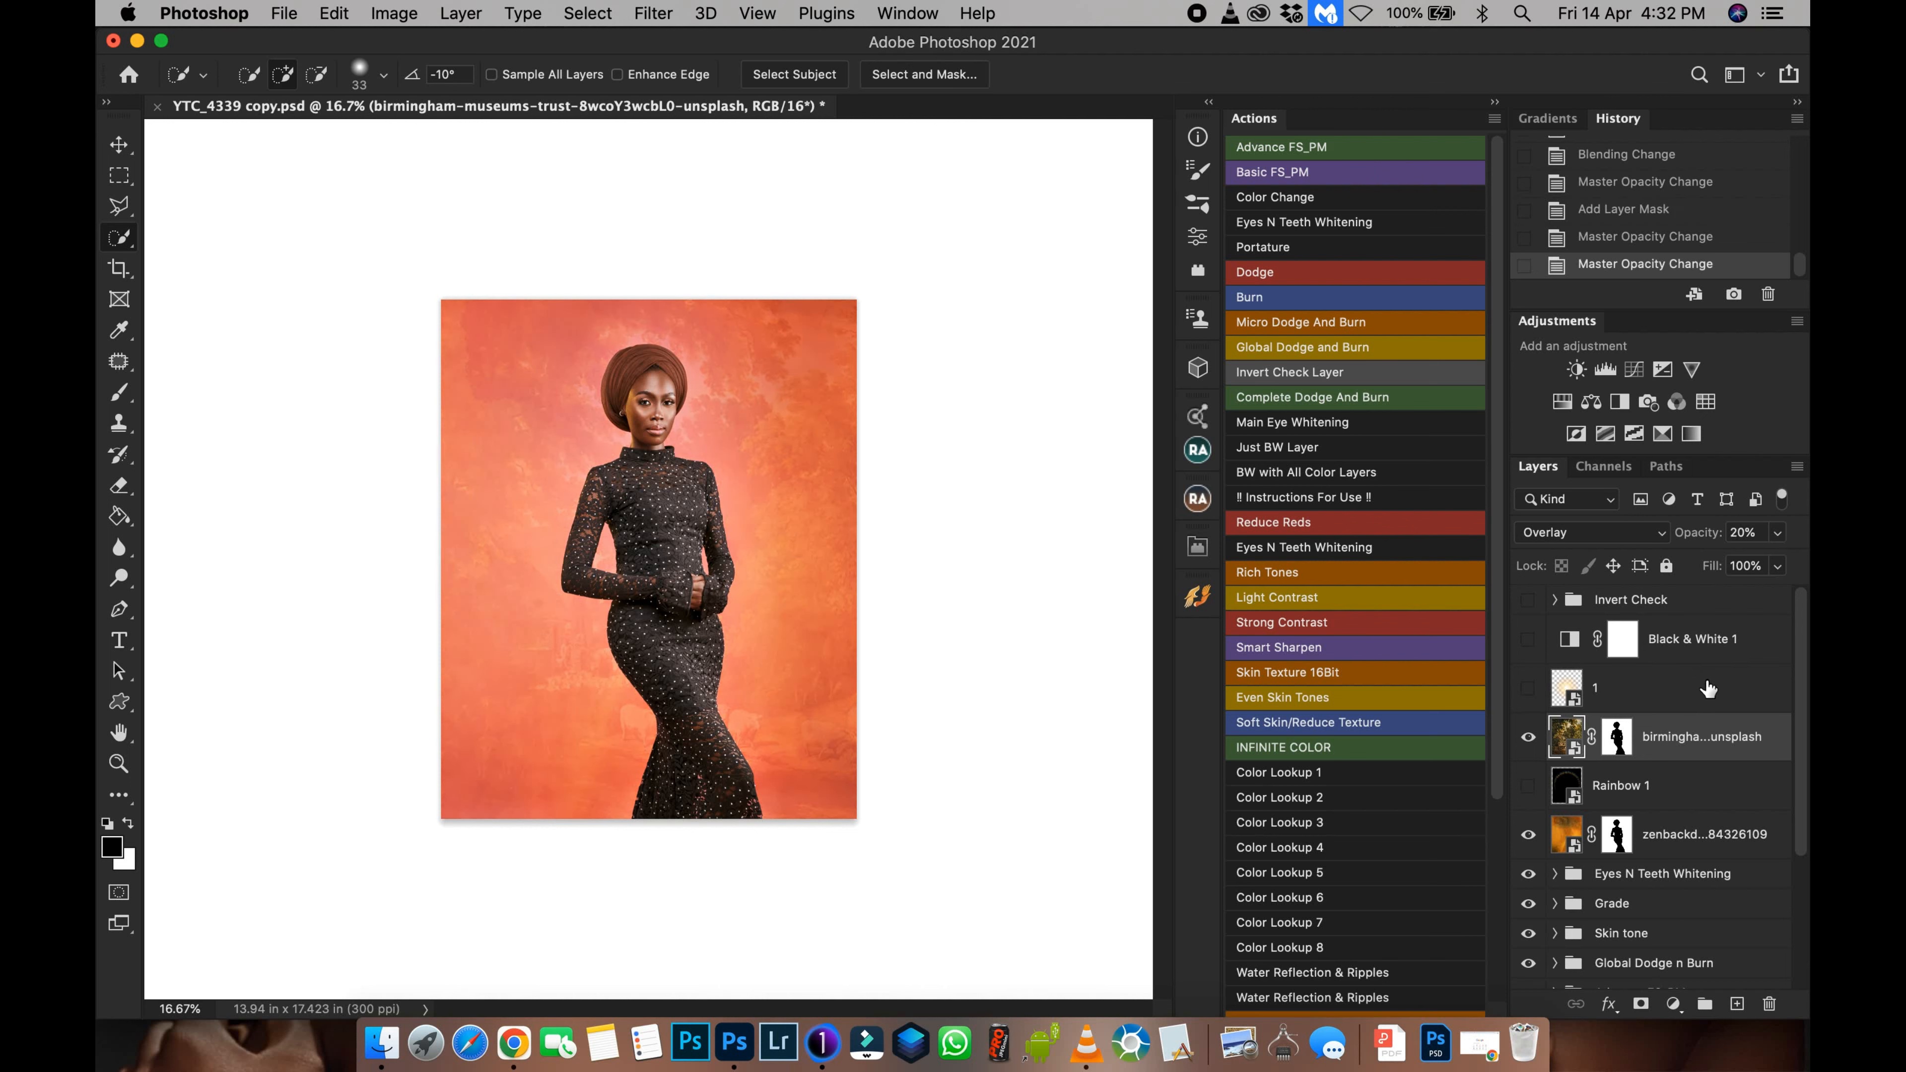
Step: Set the zenbackdrops layer's opacity to 30% and the birmingham-museums-trust layer's opacity to 30%
left_click(1653, 839)
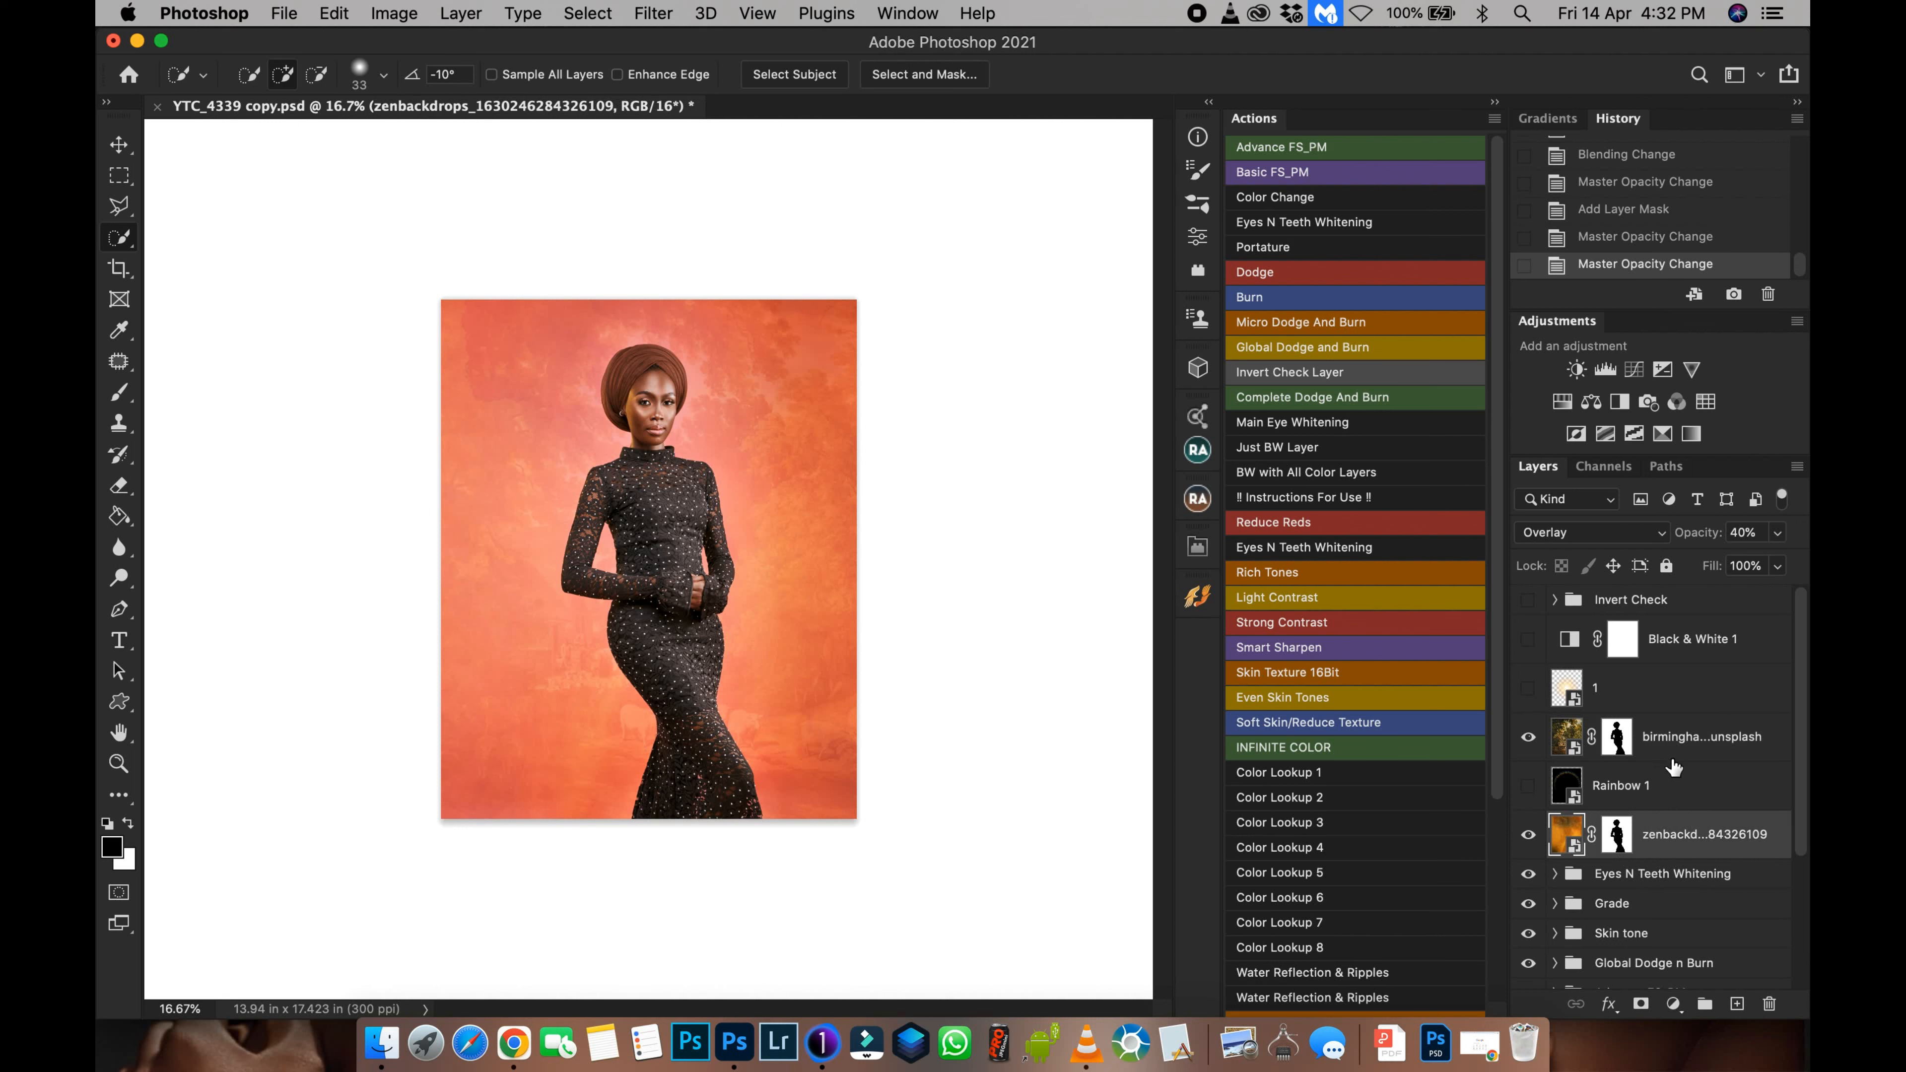
key("3")
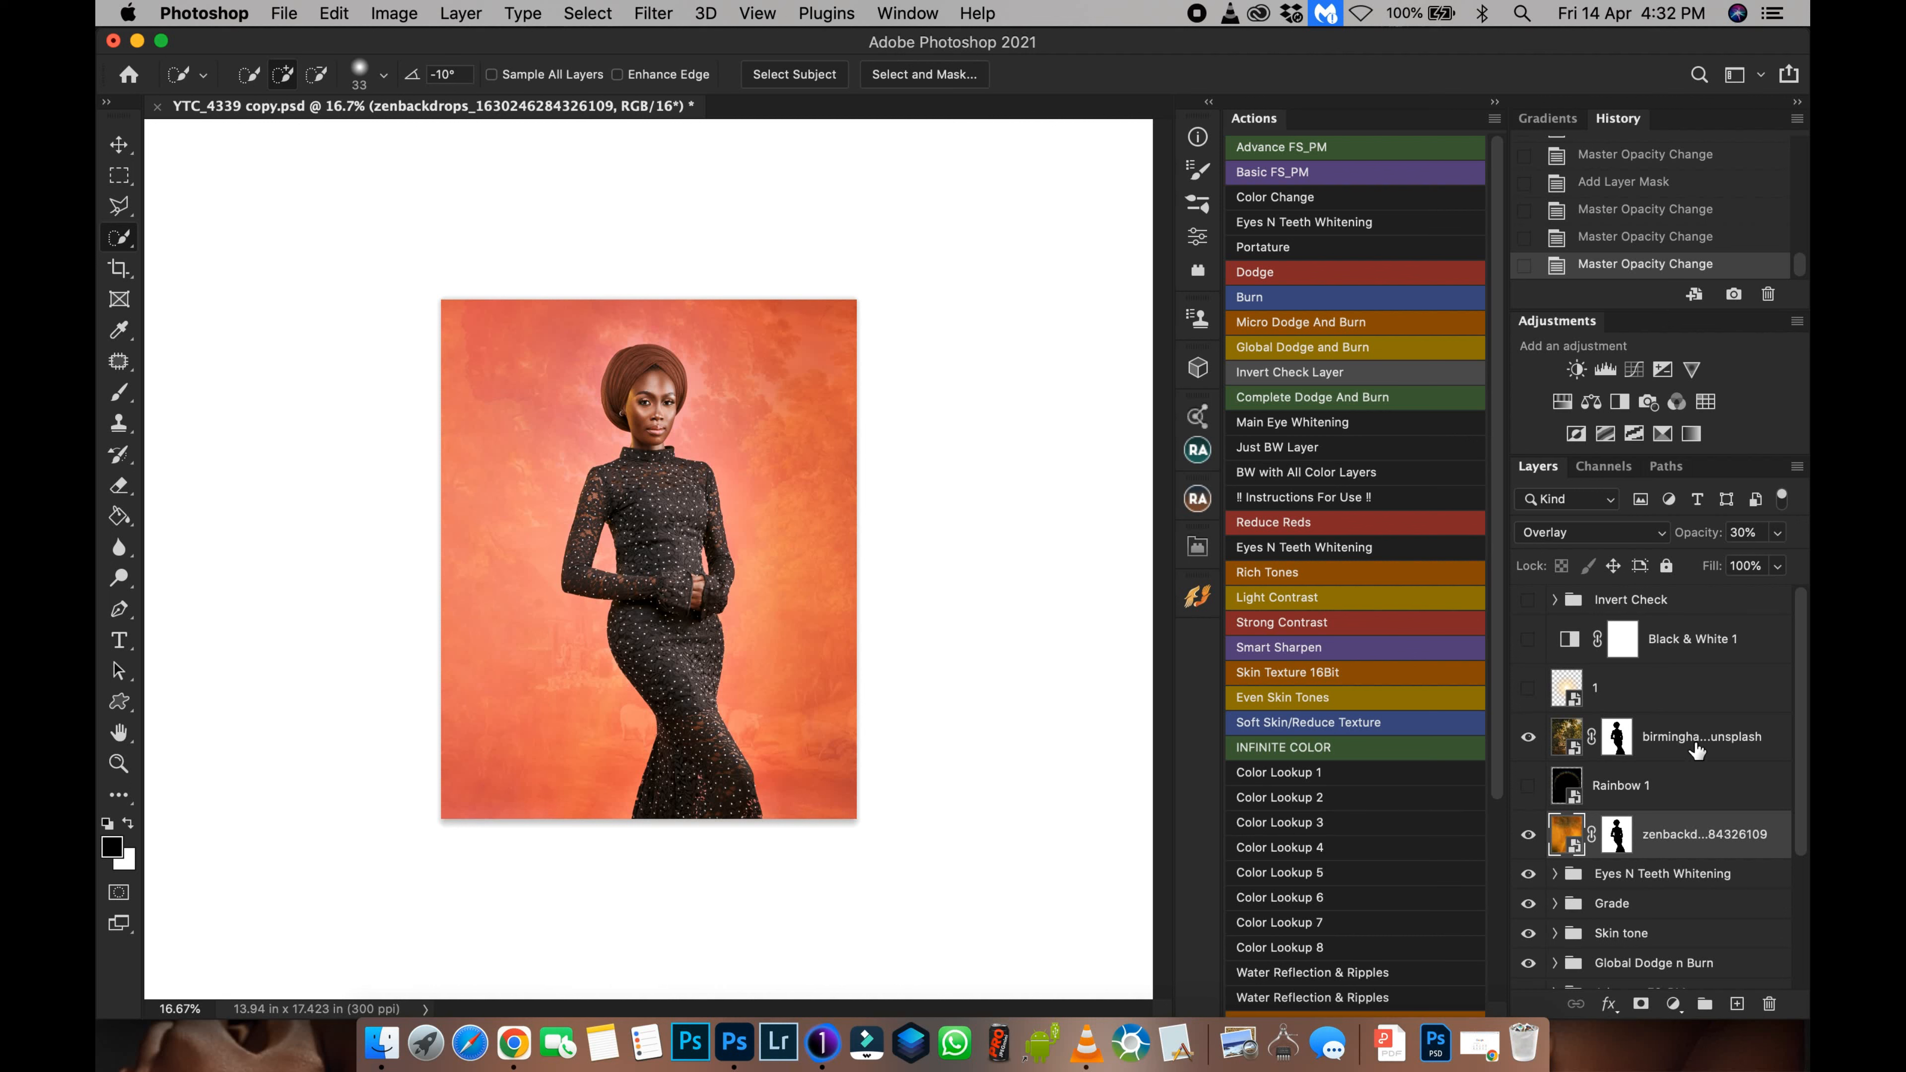
key("2")
left_click(1680, 751)
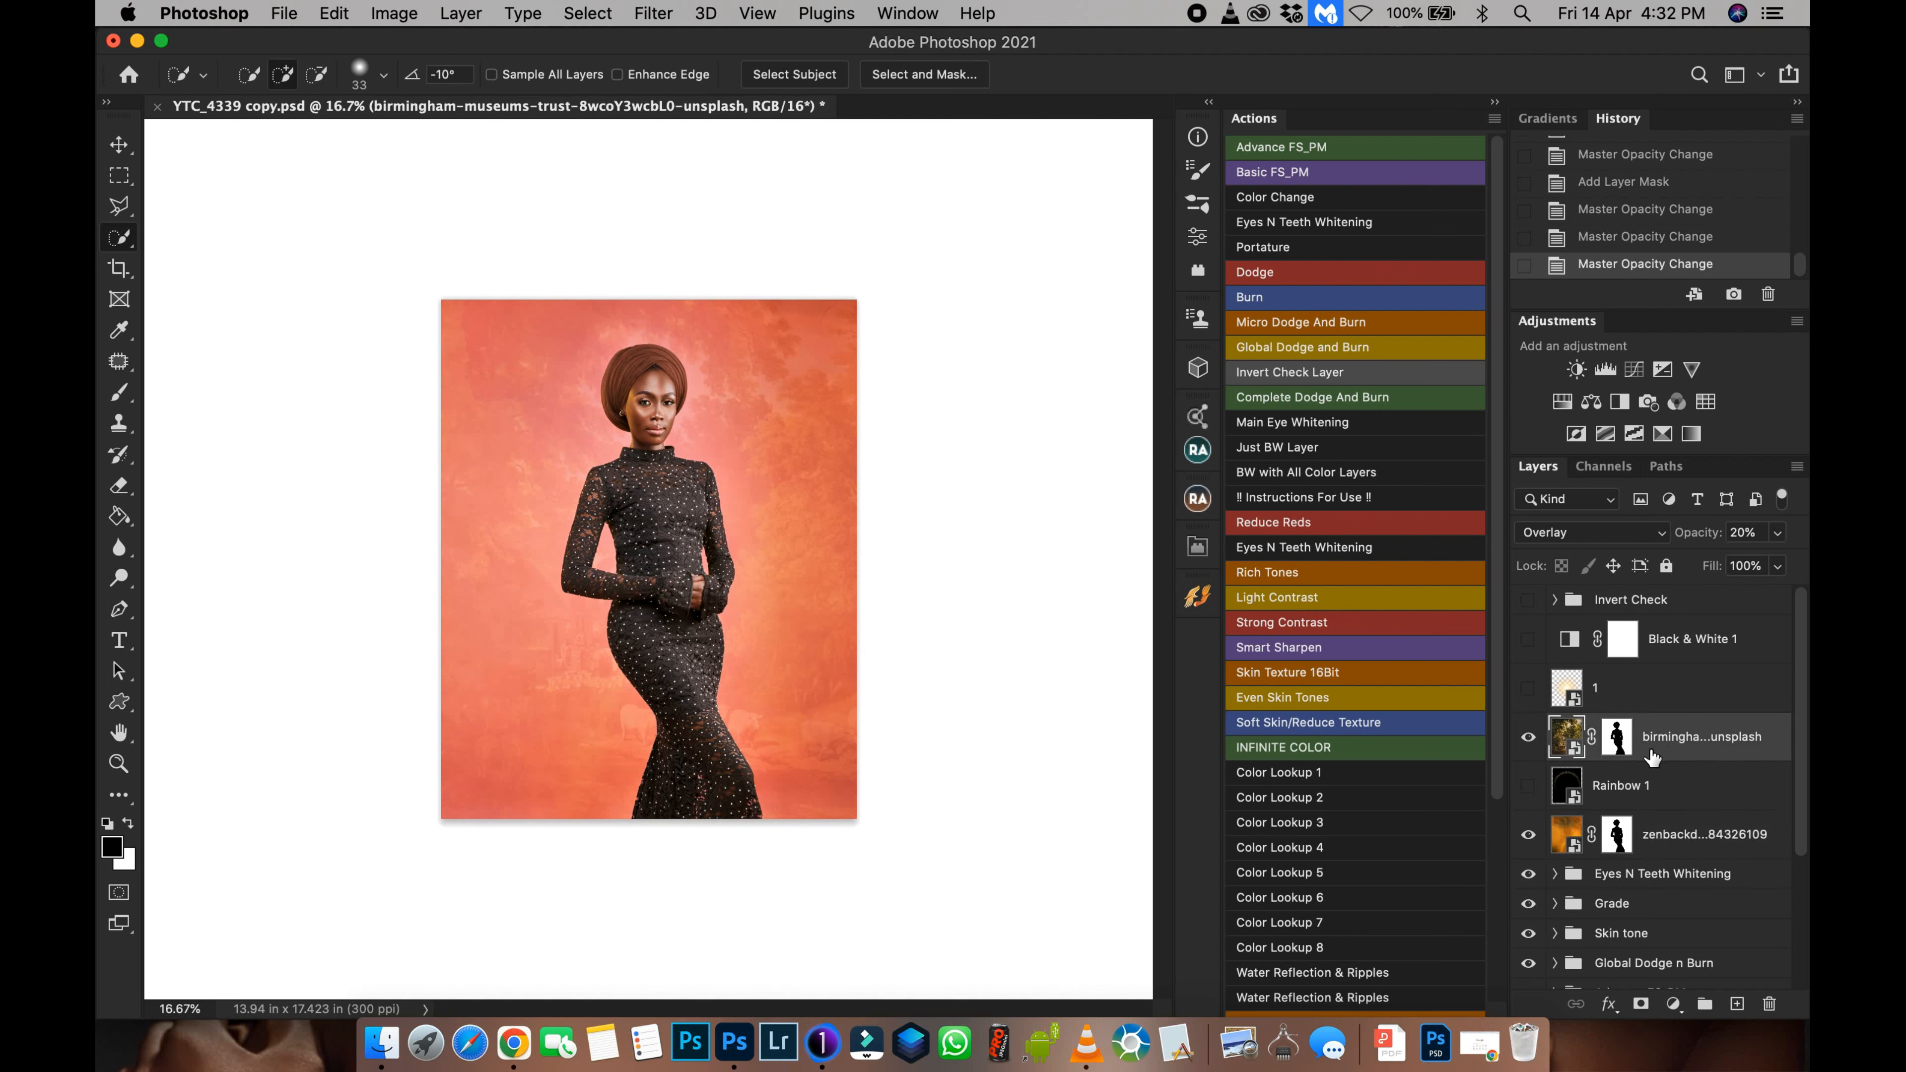
key("3")
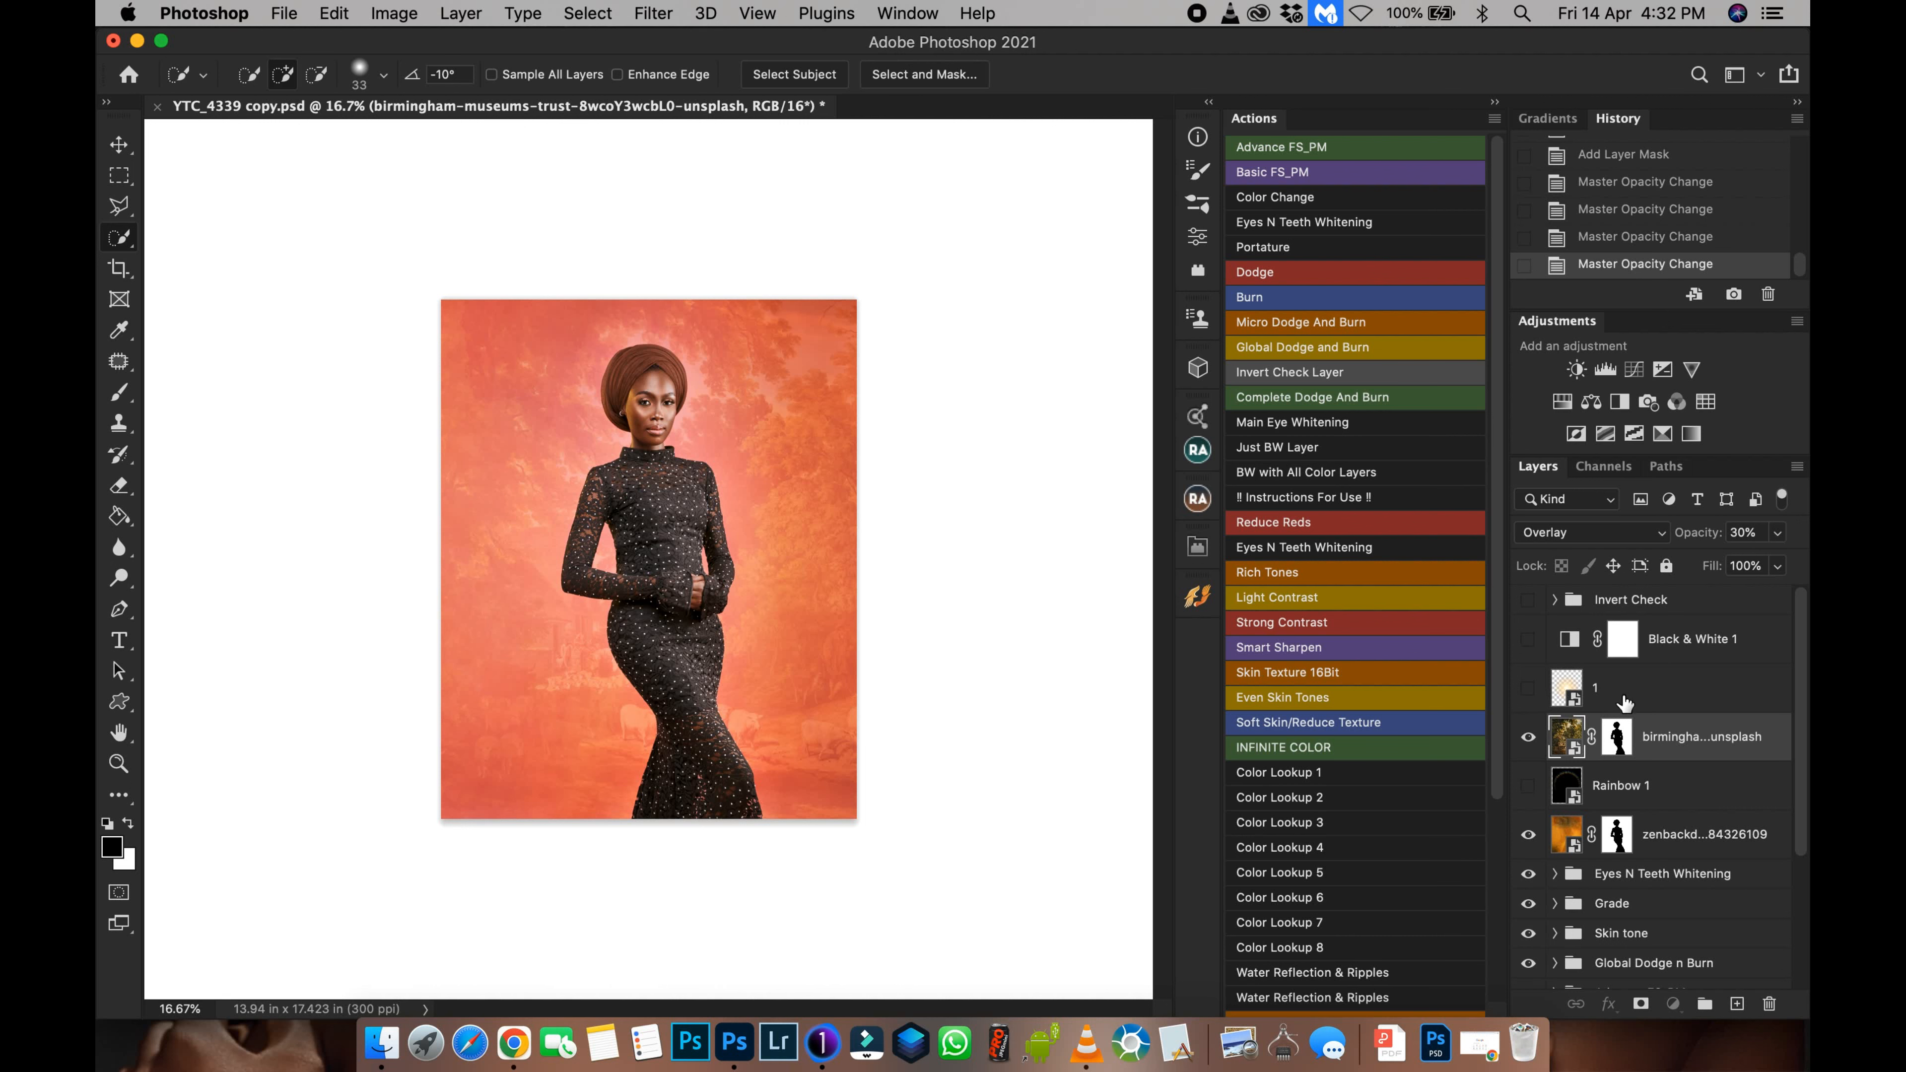
Step: Show the light flare on layer 1 and move it to the upper-left backdrop beside the woman's head
left_click(1626, 701)
left_click(1528, 688)
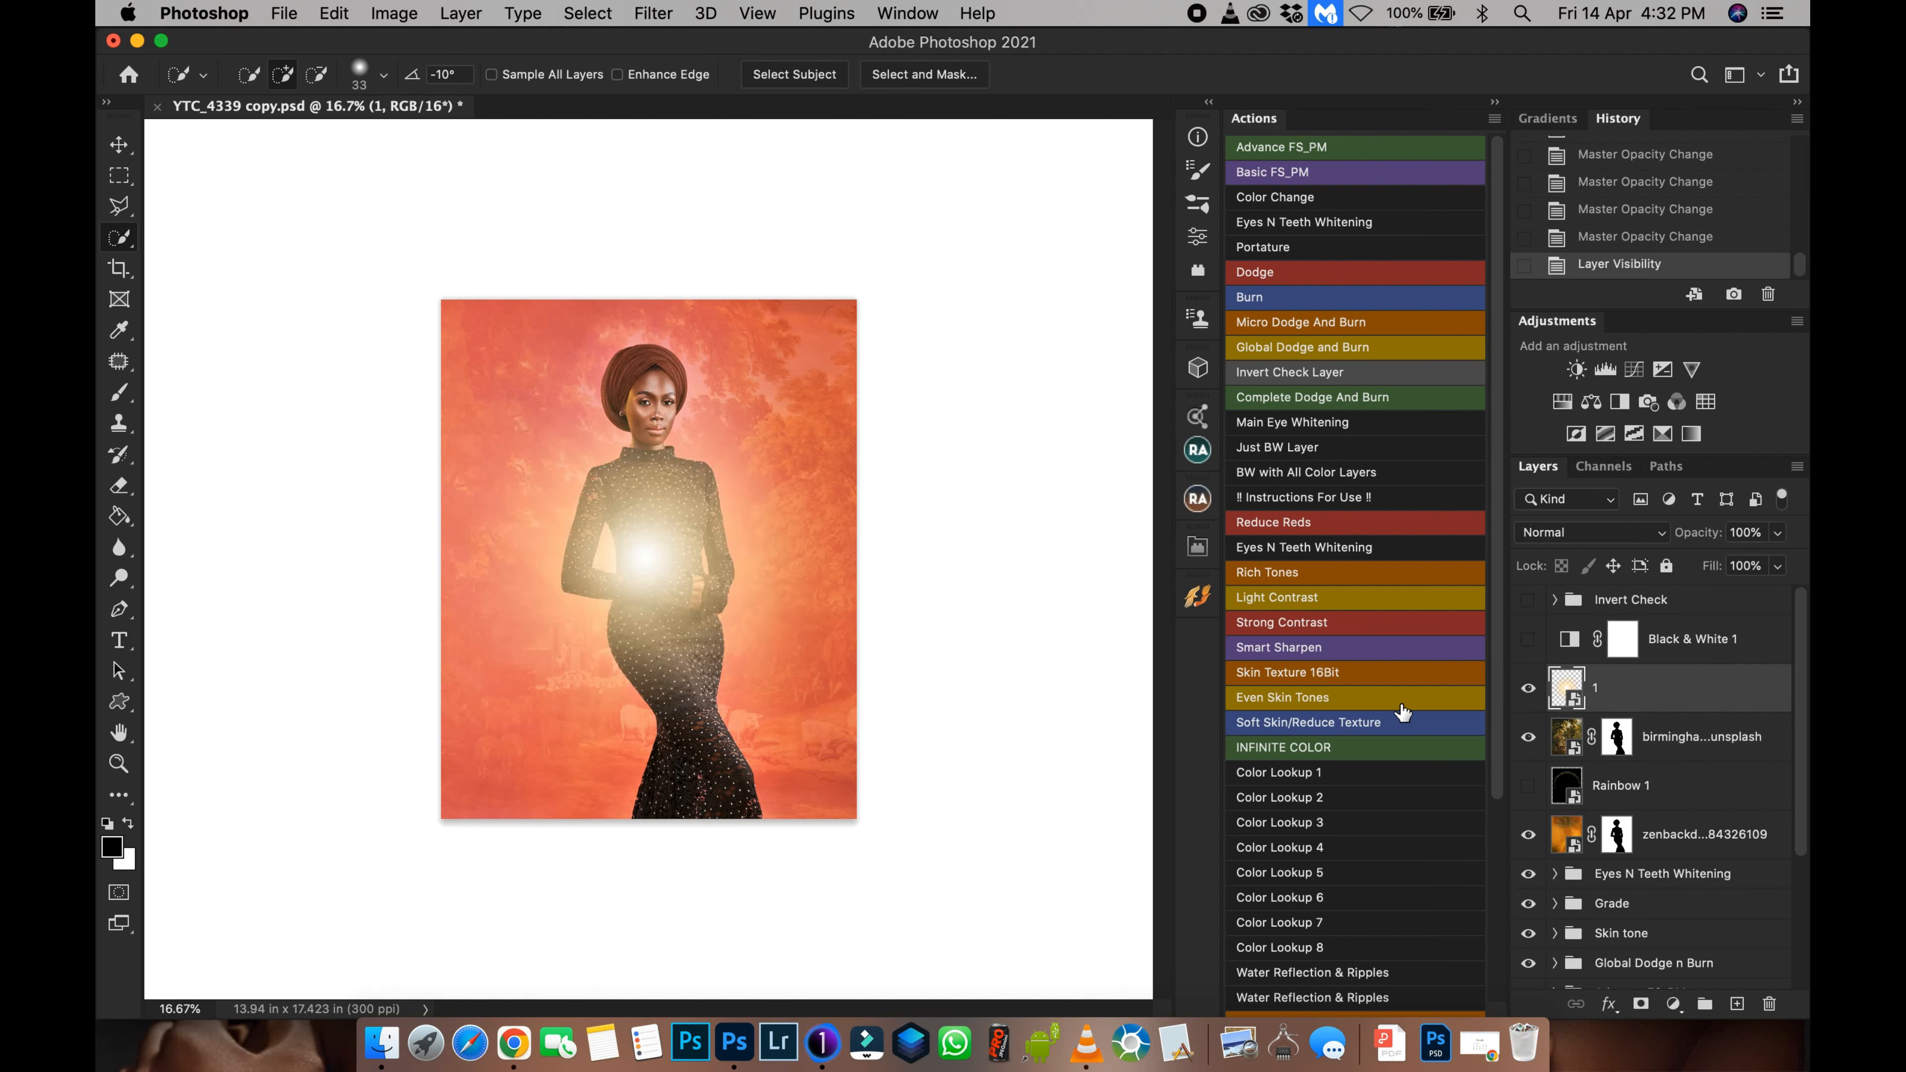
key("v")
mouse_move(668, 583)
left_mouse_down()
mouse_move(525, 394)
mouse_move(534, 379)
left_mouse_up()
Step: Enlarge the light flare slightly with Free Transform and fine-tune its position beside the woman's head
key("super+t")
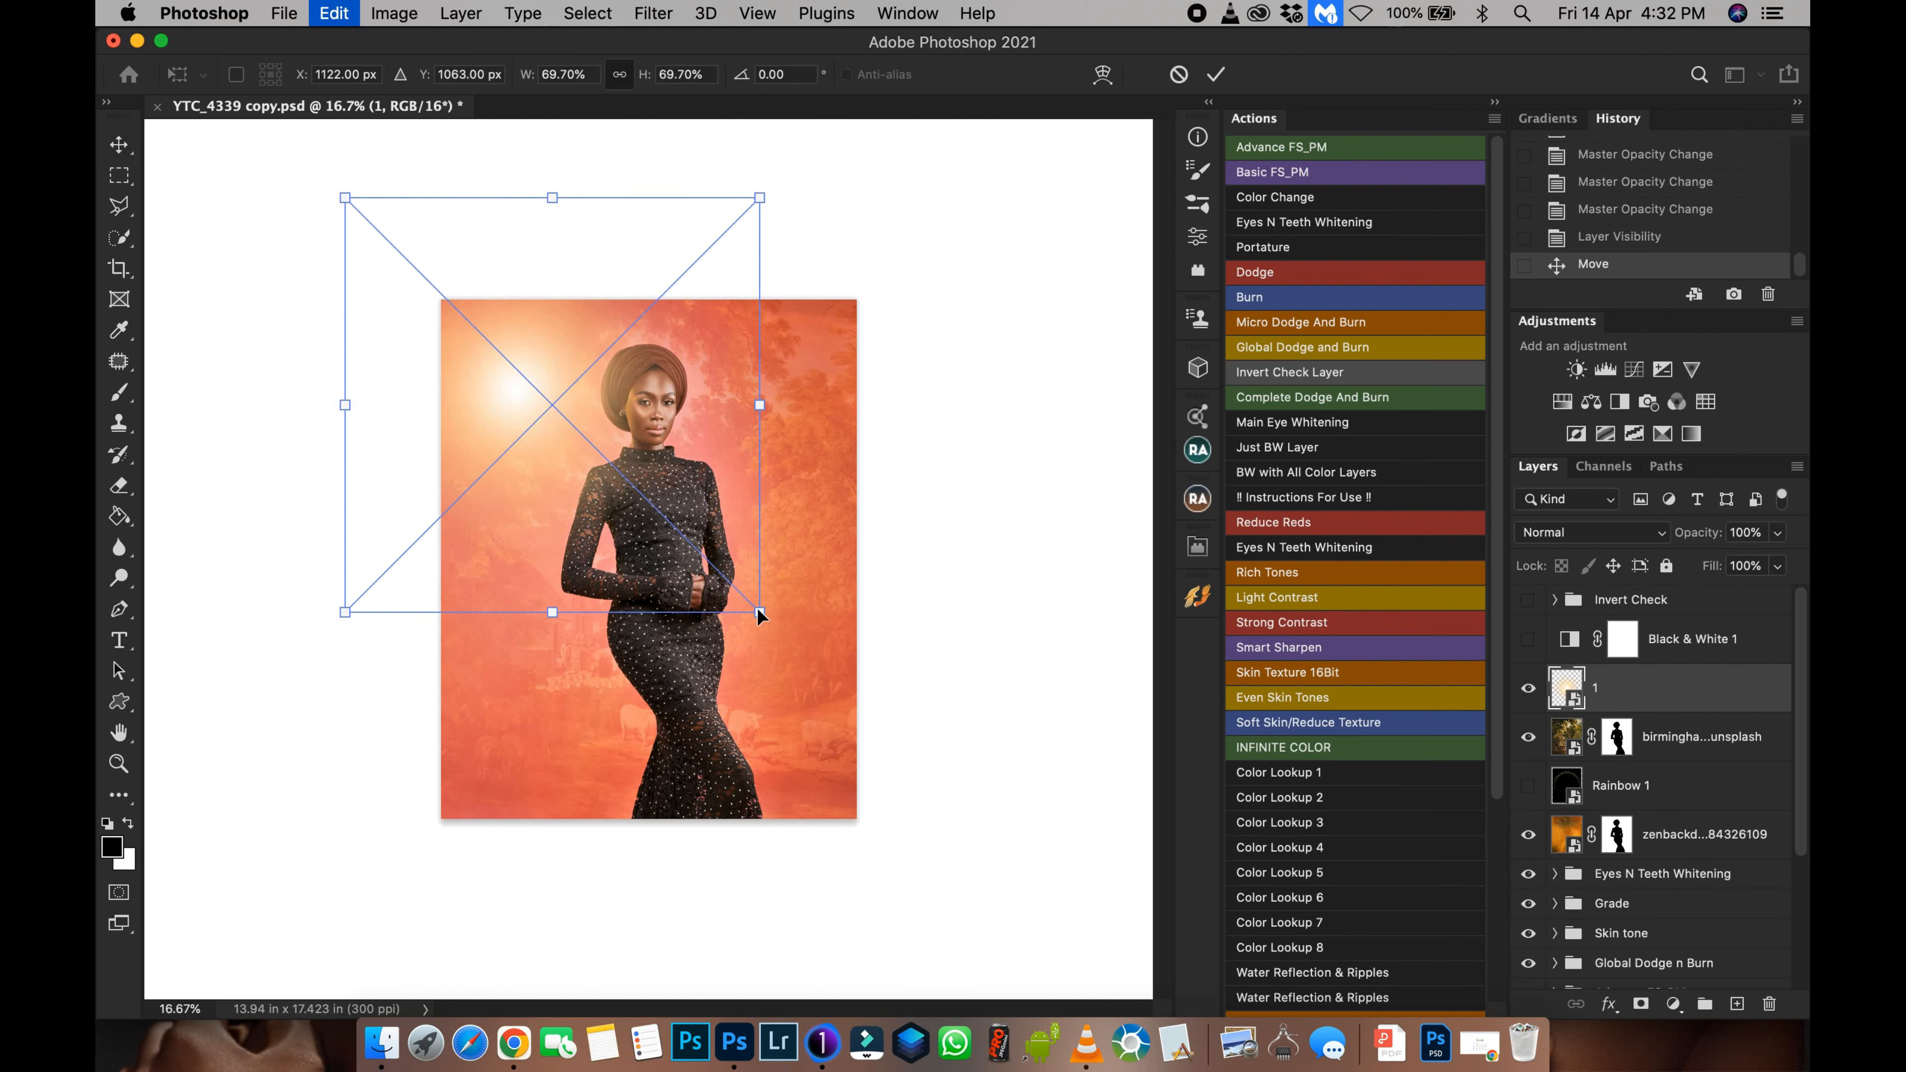
left_click_drag(757, 609, 774, 633)
left_click_drag(791, 634, 684, 539)
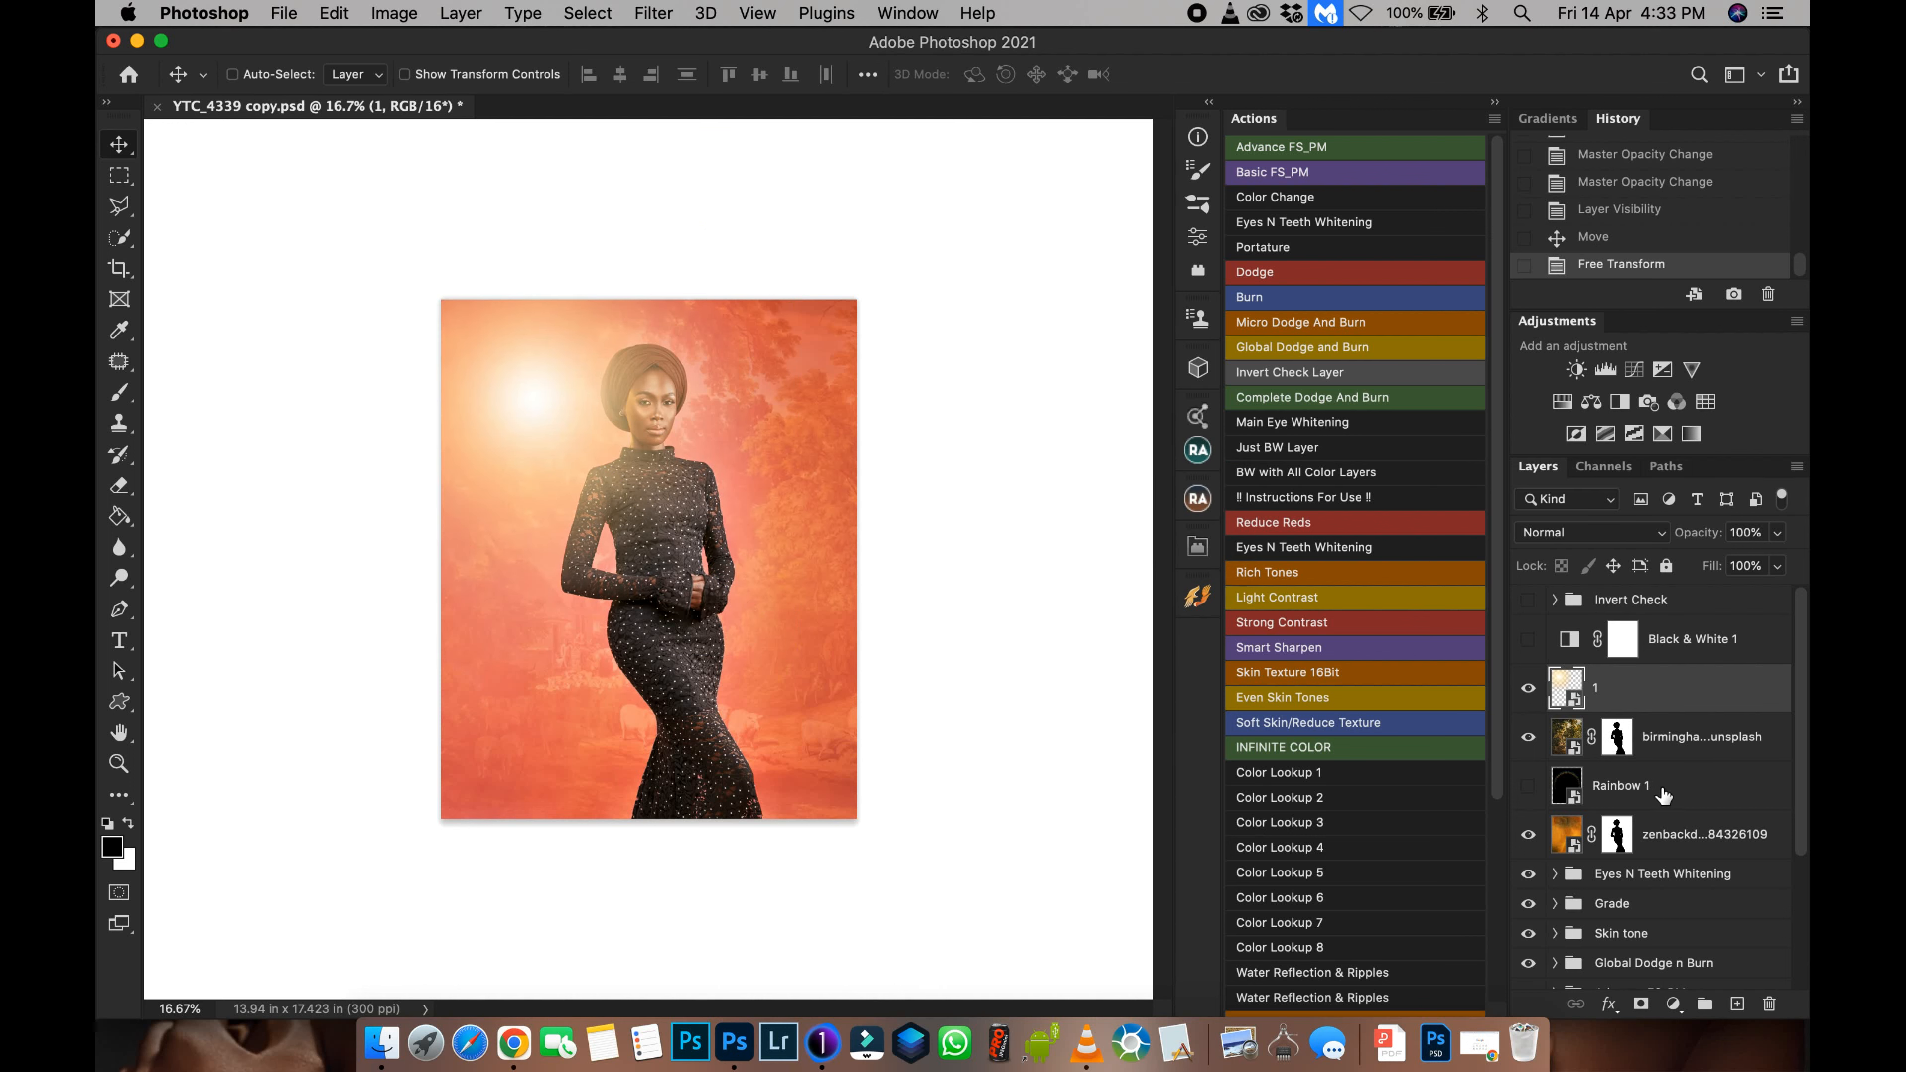
Step: Copy the birmingham-museums-trust layer's mask onto flare layer 1 and set the flare's opacity to 60%
left_click(1617, 738)
left_click_drag(1617, 738, 1655, 726)
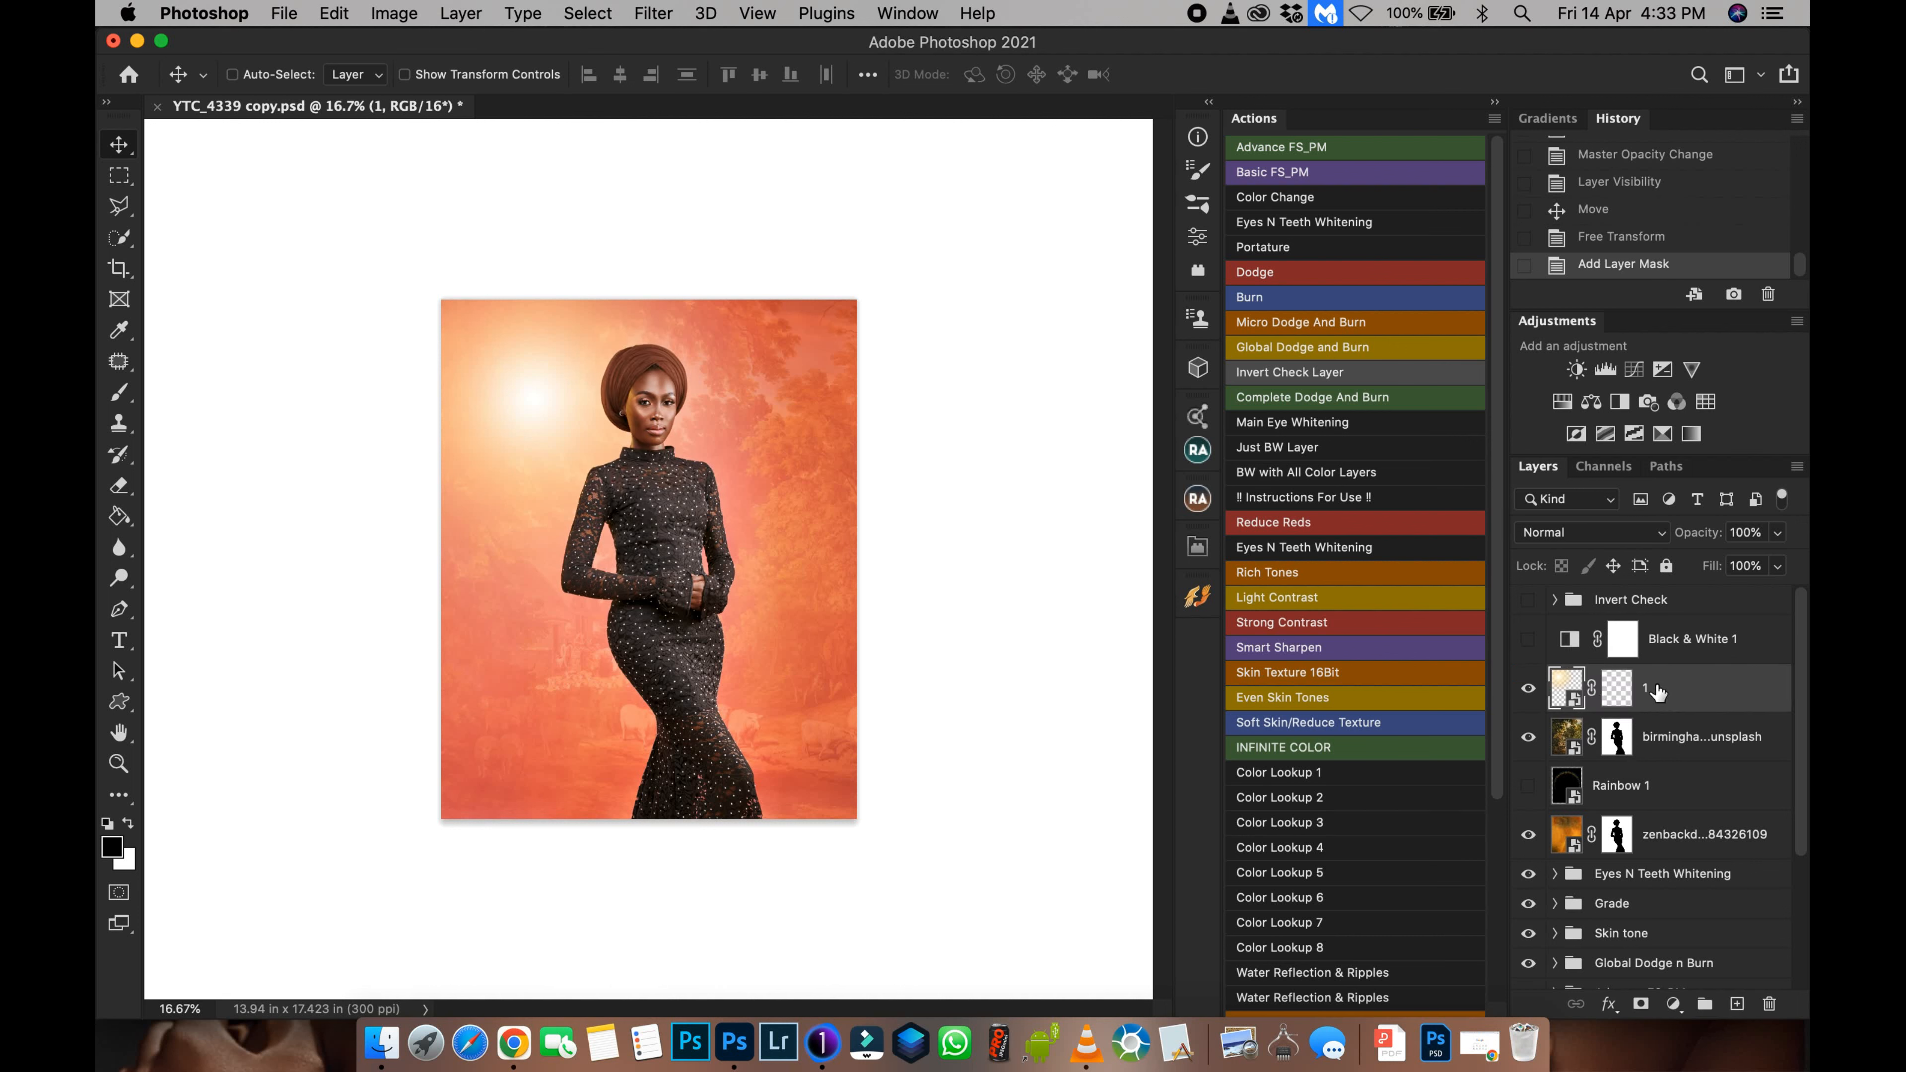
key("w")
key("6")
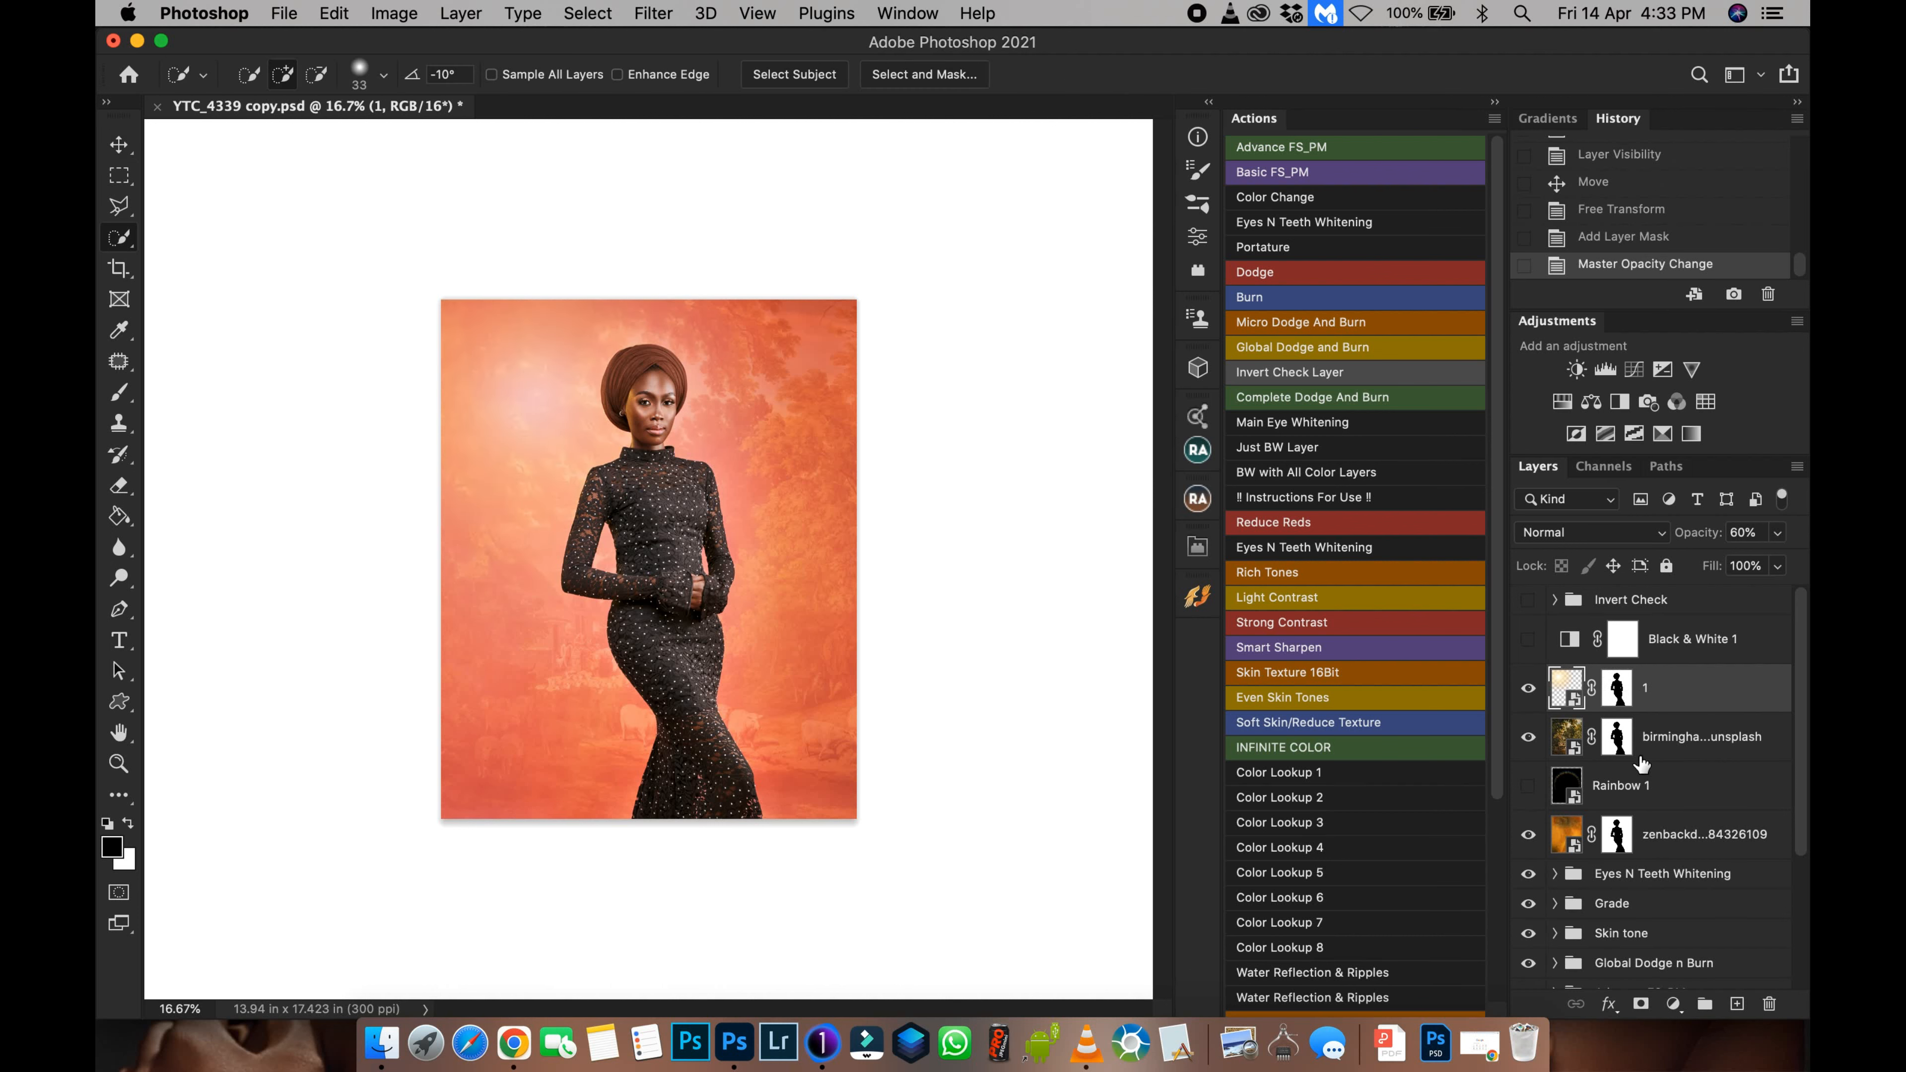
Step: Show the Rainbow 1 layer with its blend mode set to Screen and place it above flare layer 1
left_click(1615, 786)
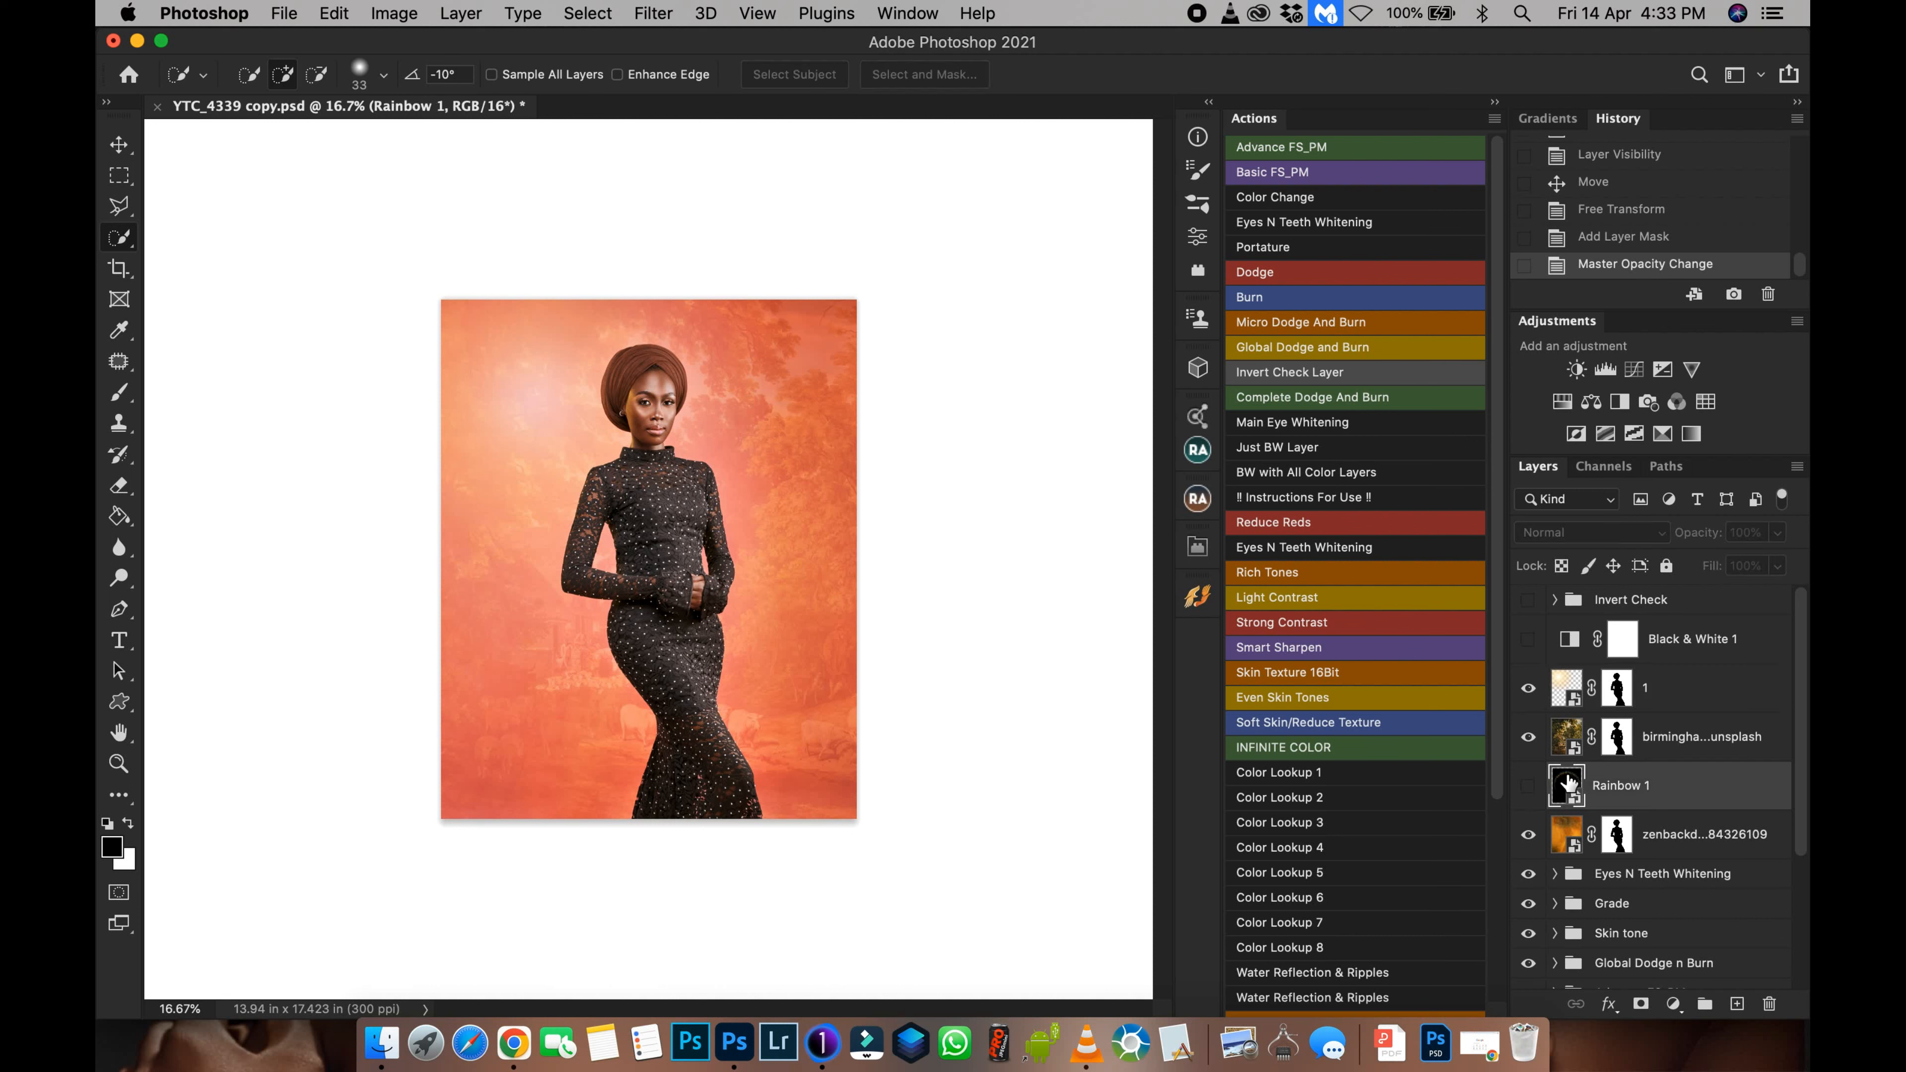
left_click(1526, 788)
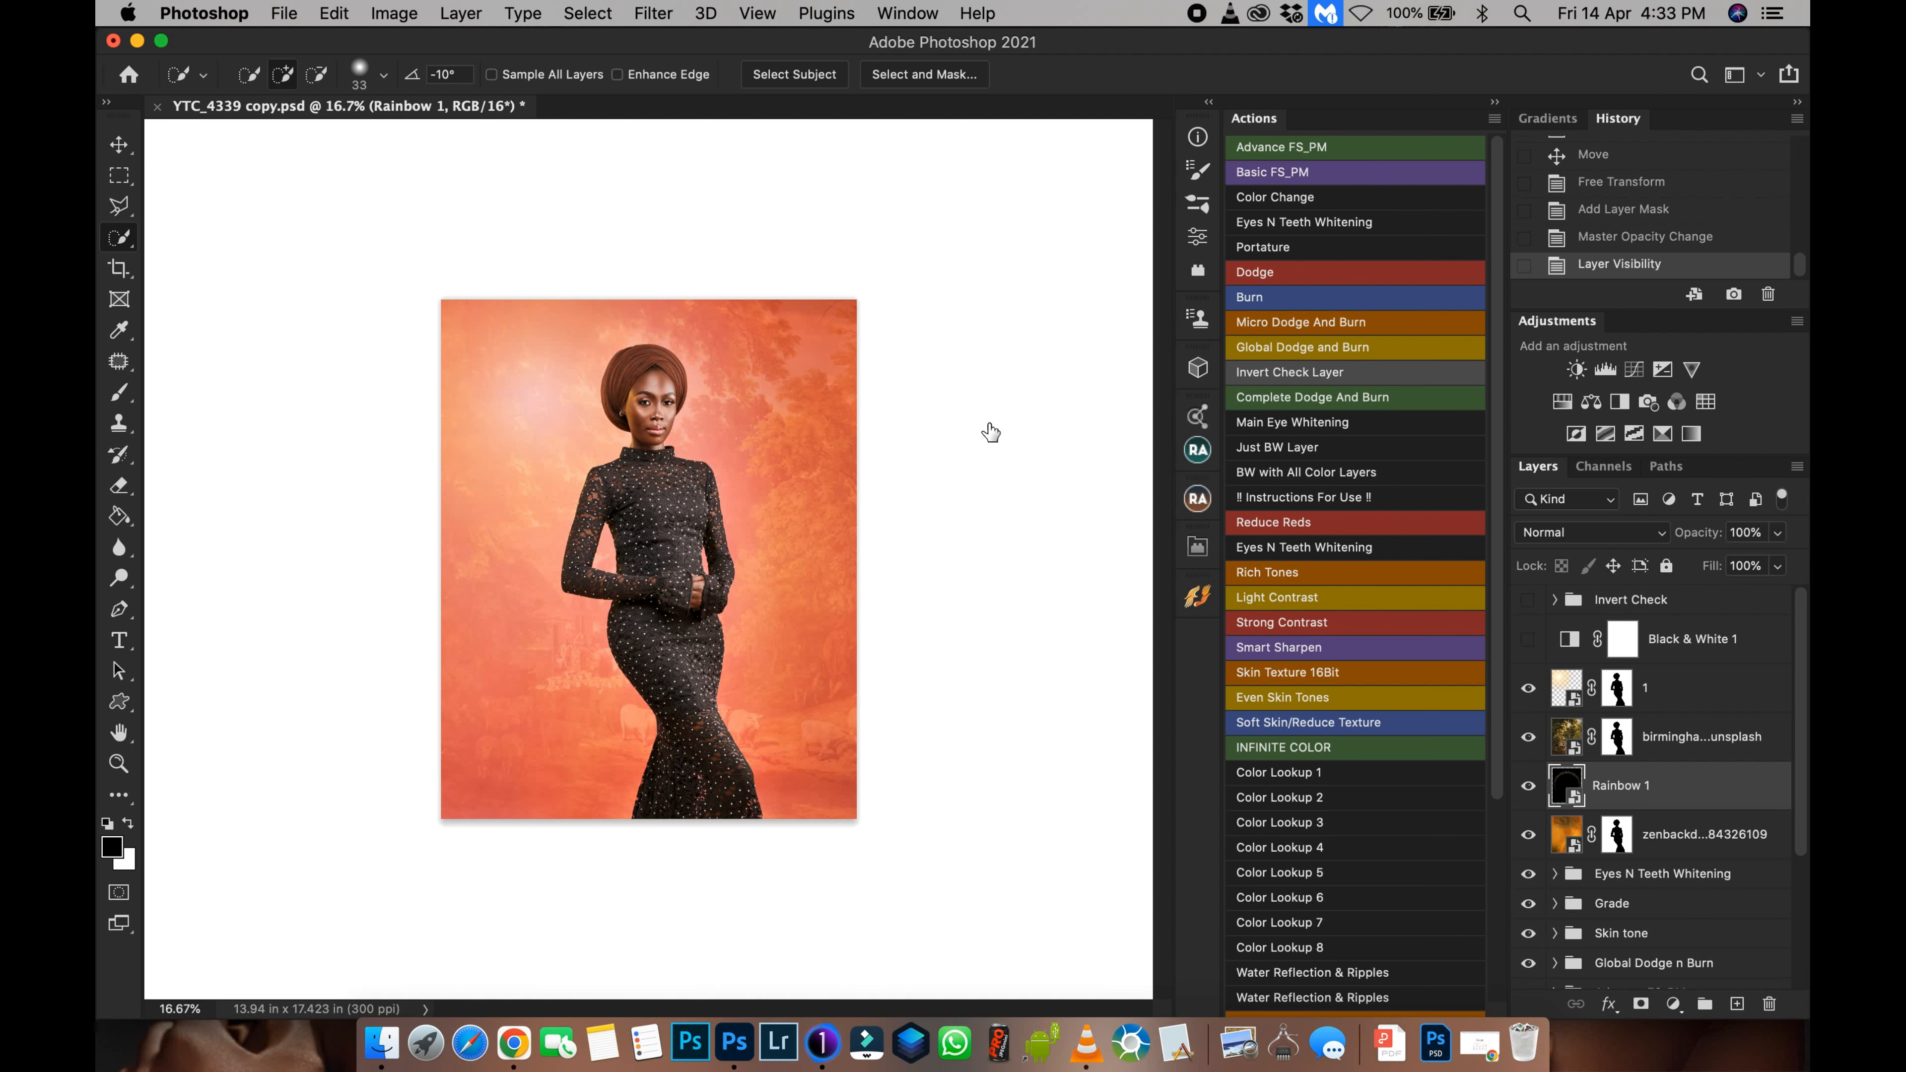
key("super+equal")
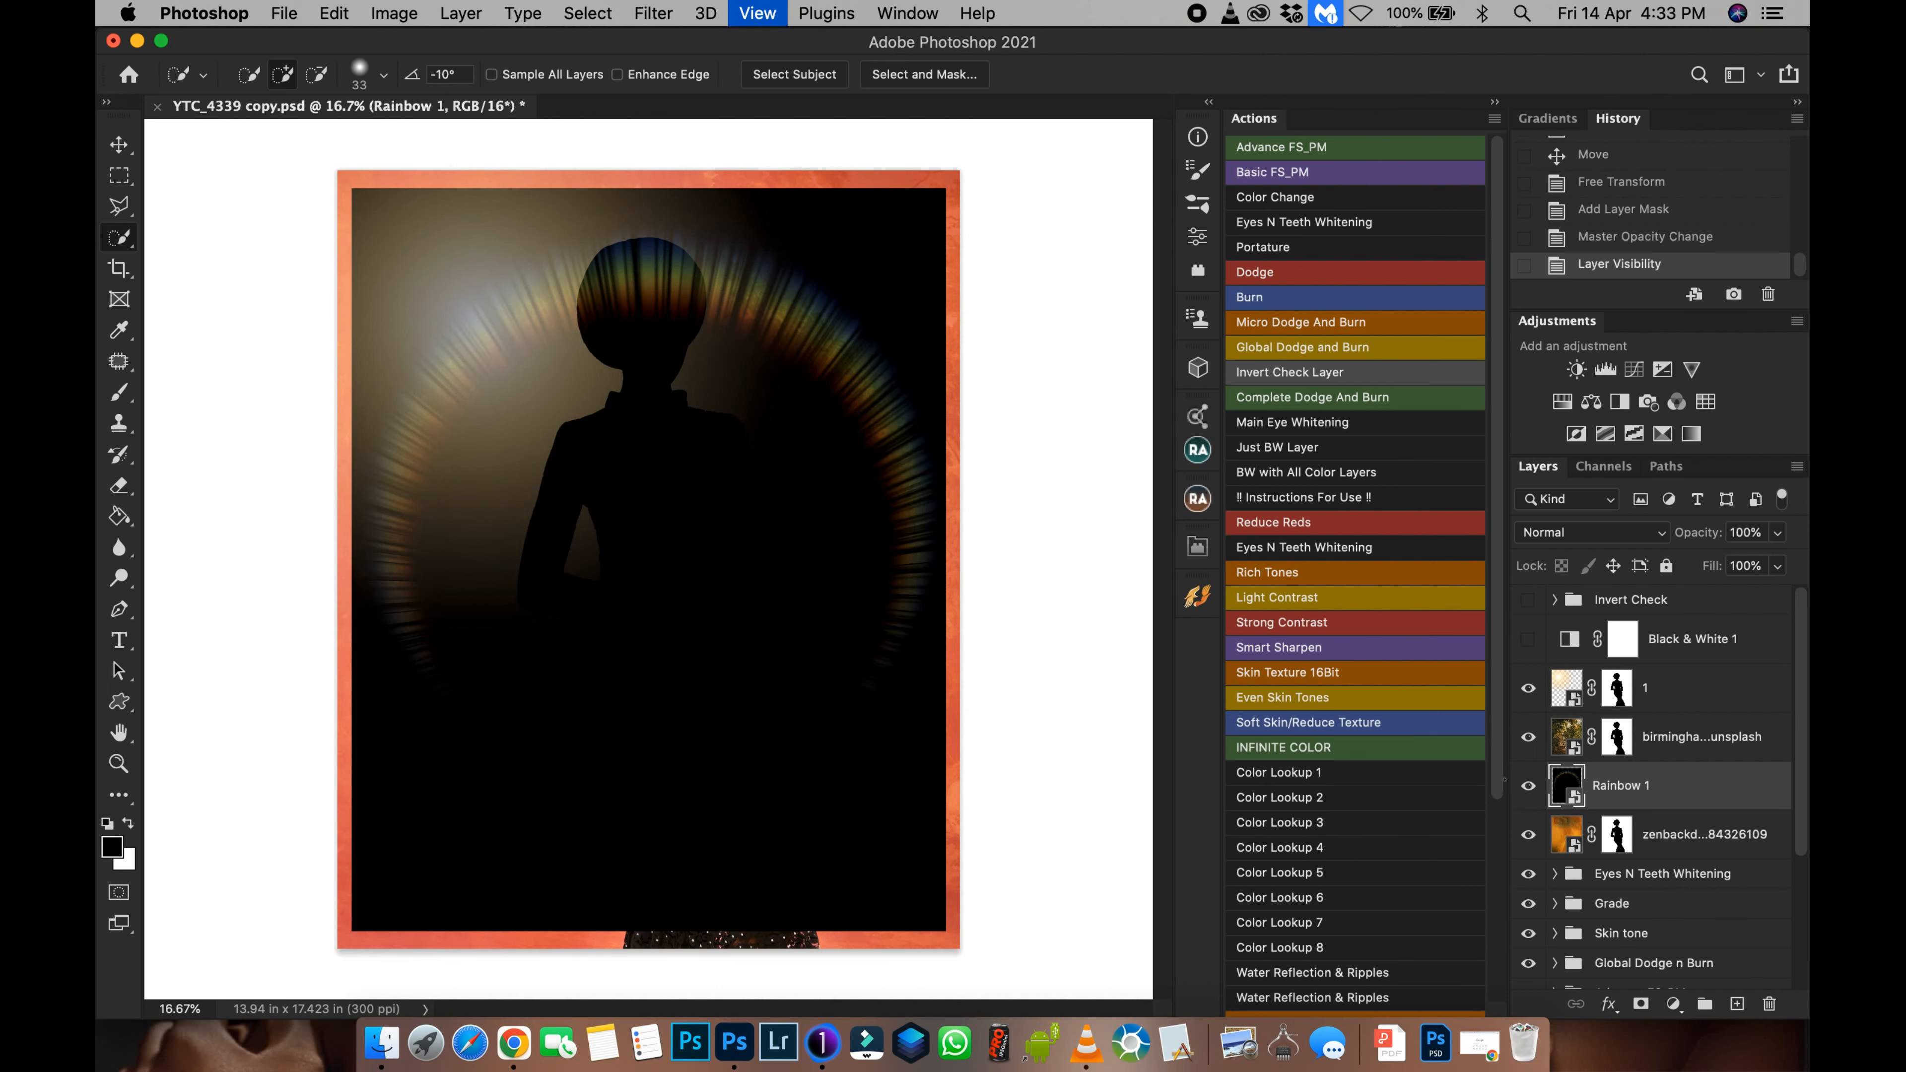
left_click(1647, 532)
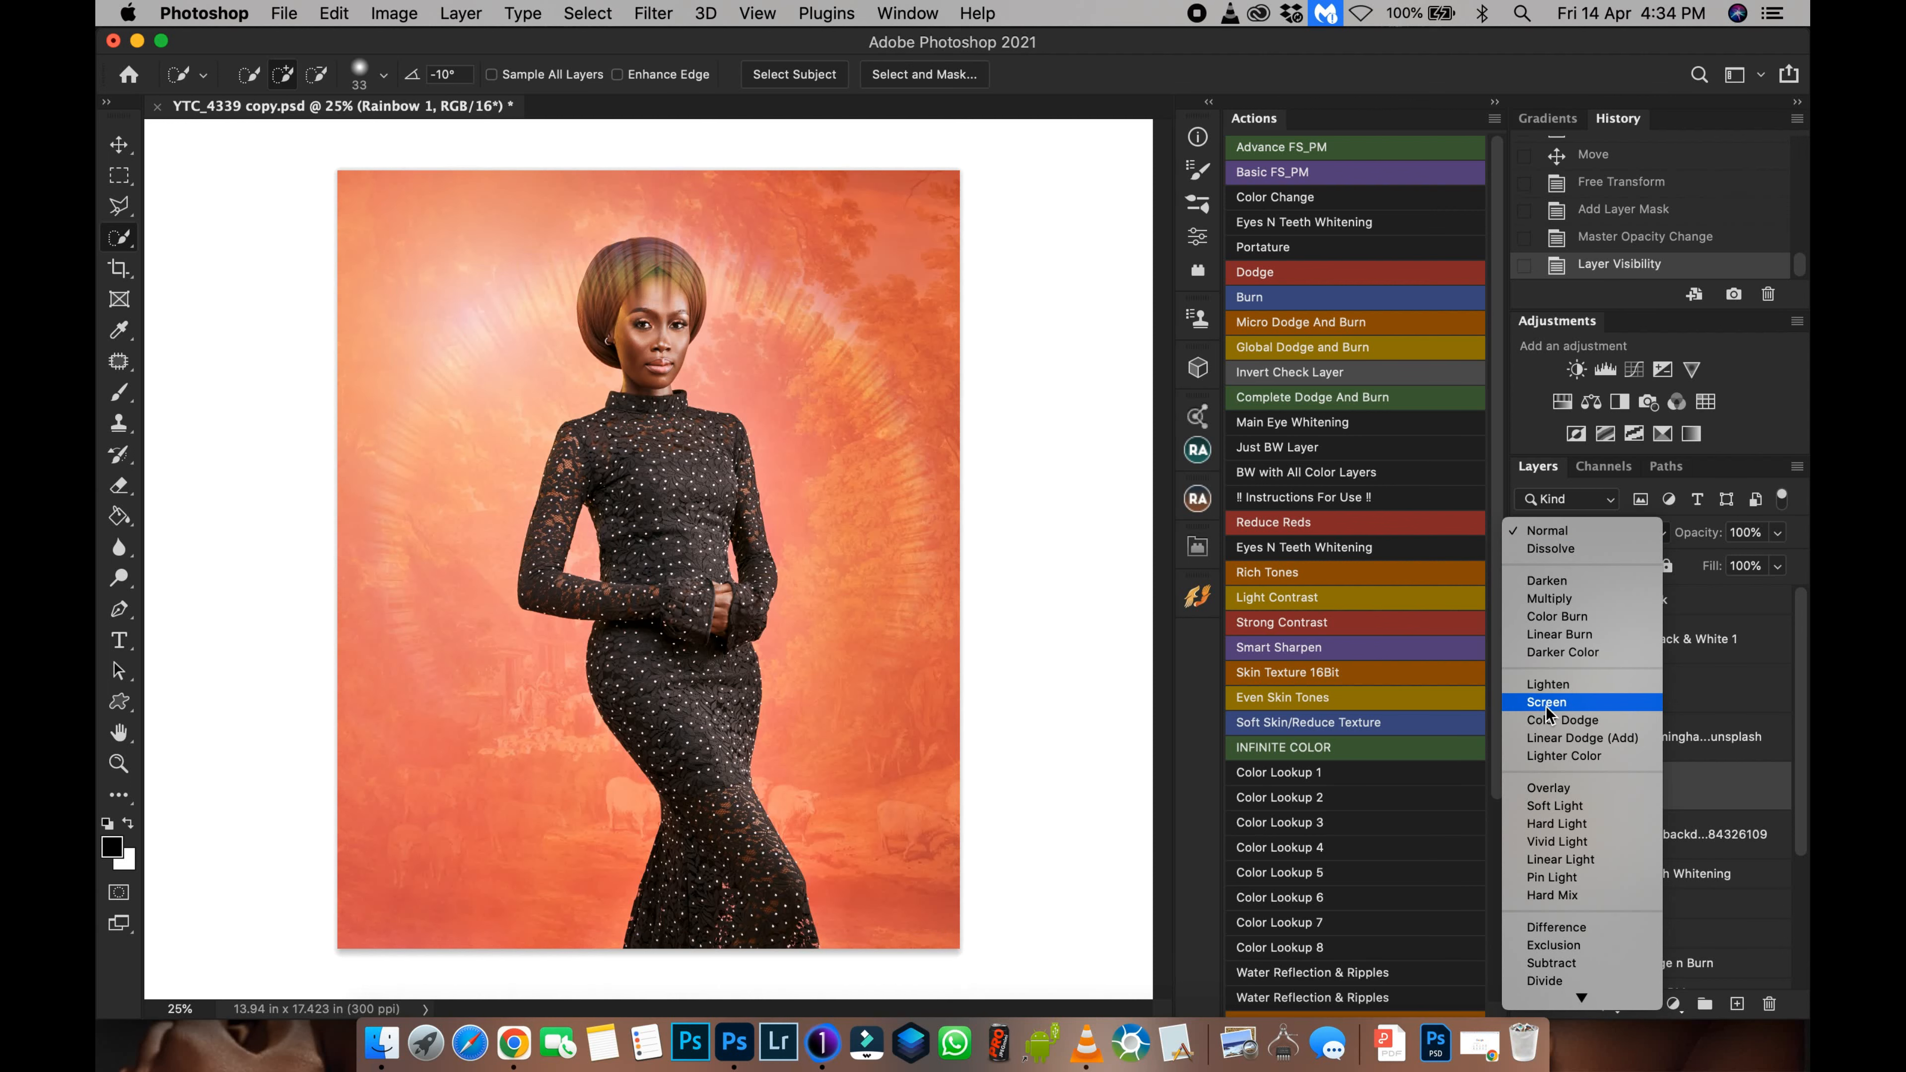
left_click(1546, 704)
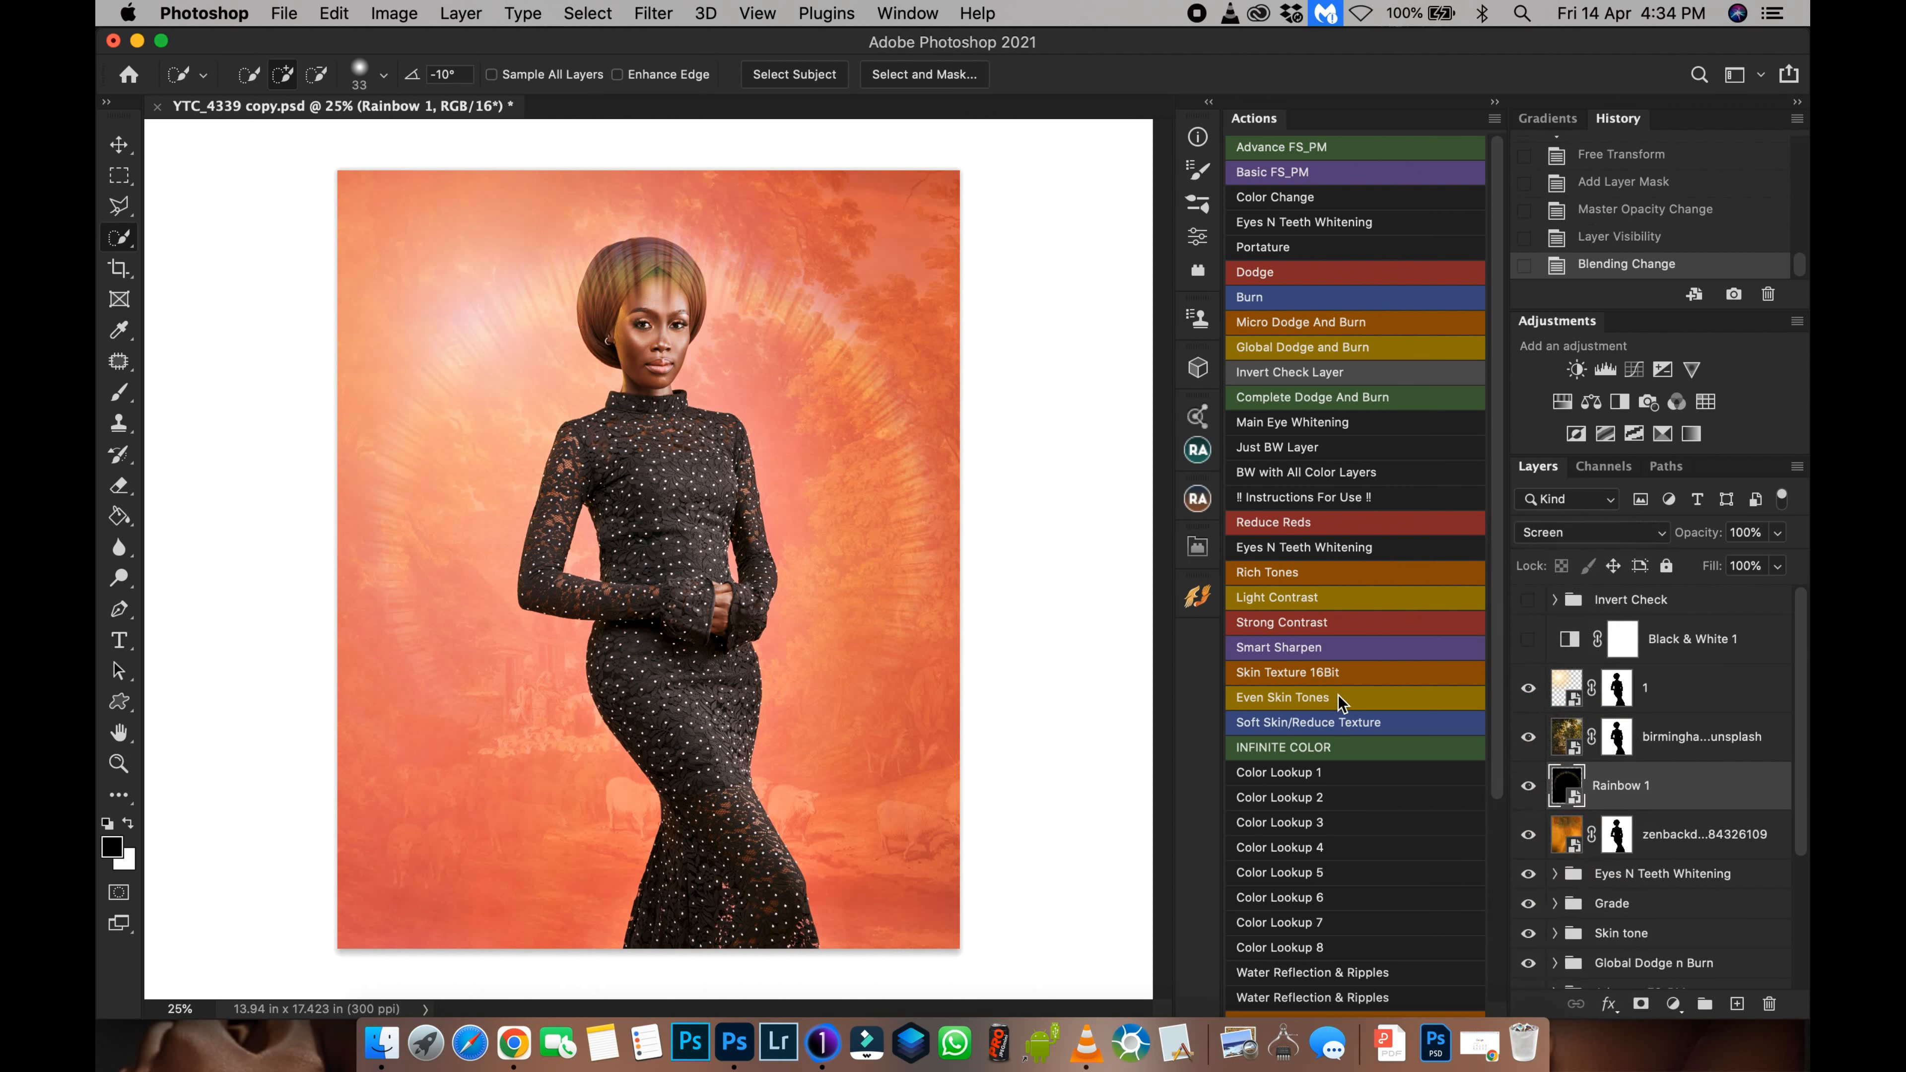
left_click_drag(1700, 784, 1658, 688)
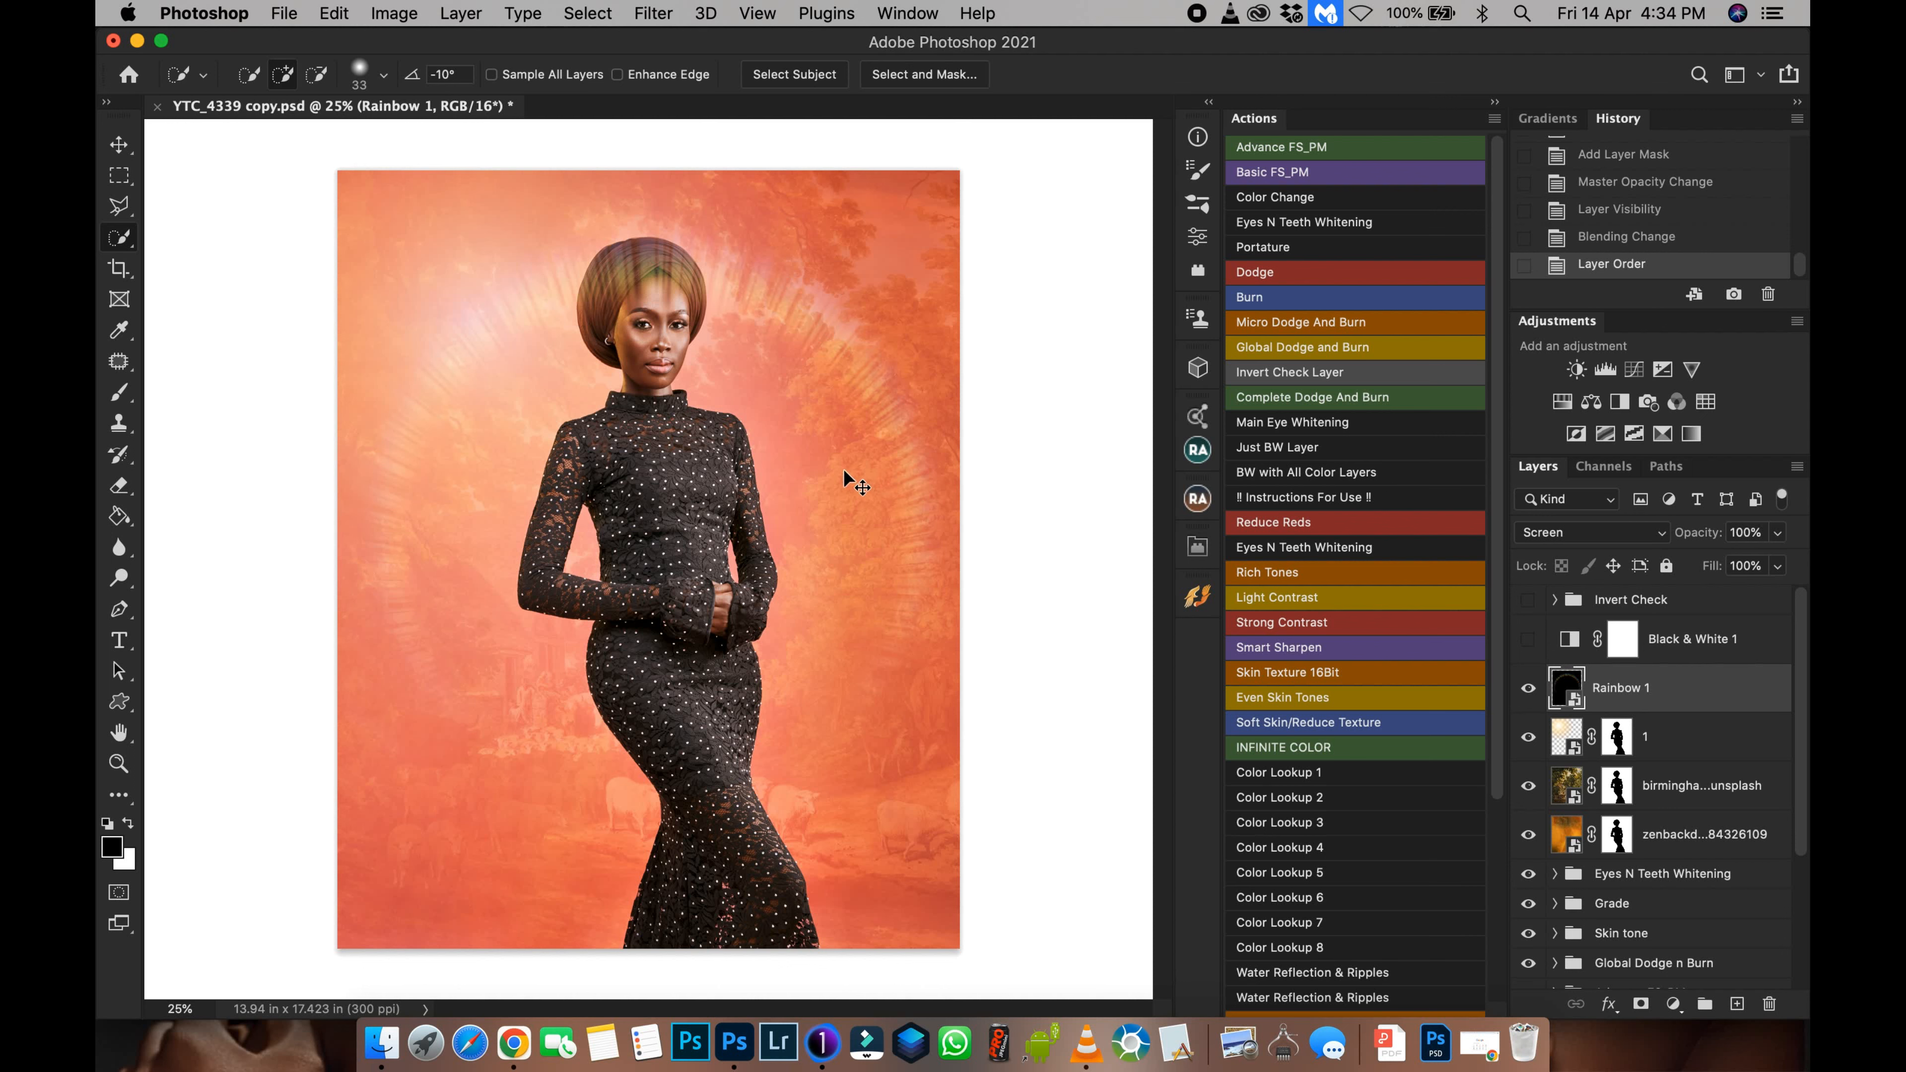
Step: Shrink the rainbow with Free Transform and move it up so its arc frames the woman's head
key("super+t")
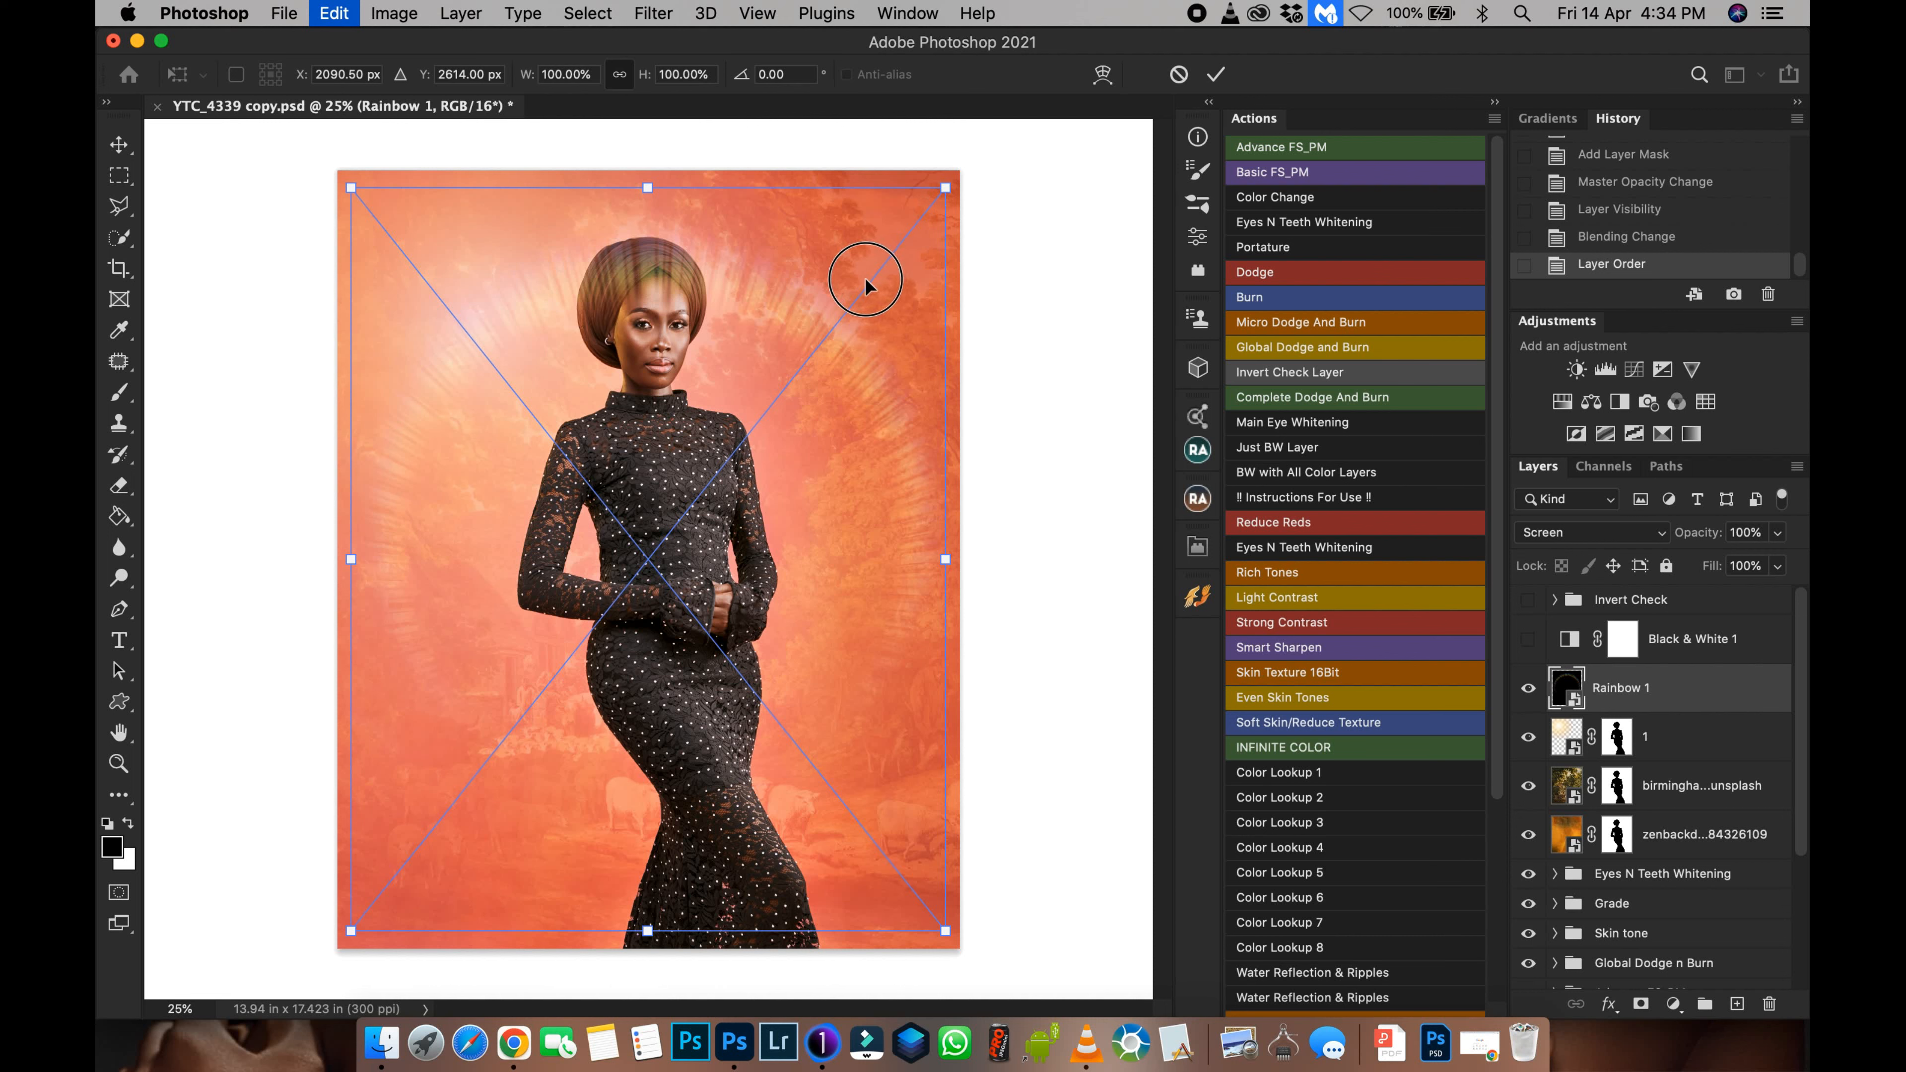
left_click_drag(865, 284, 850, 295)
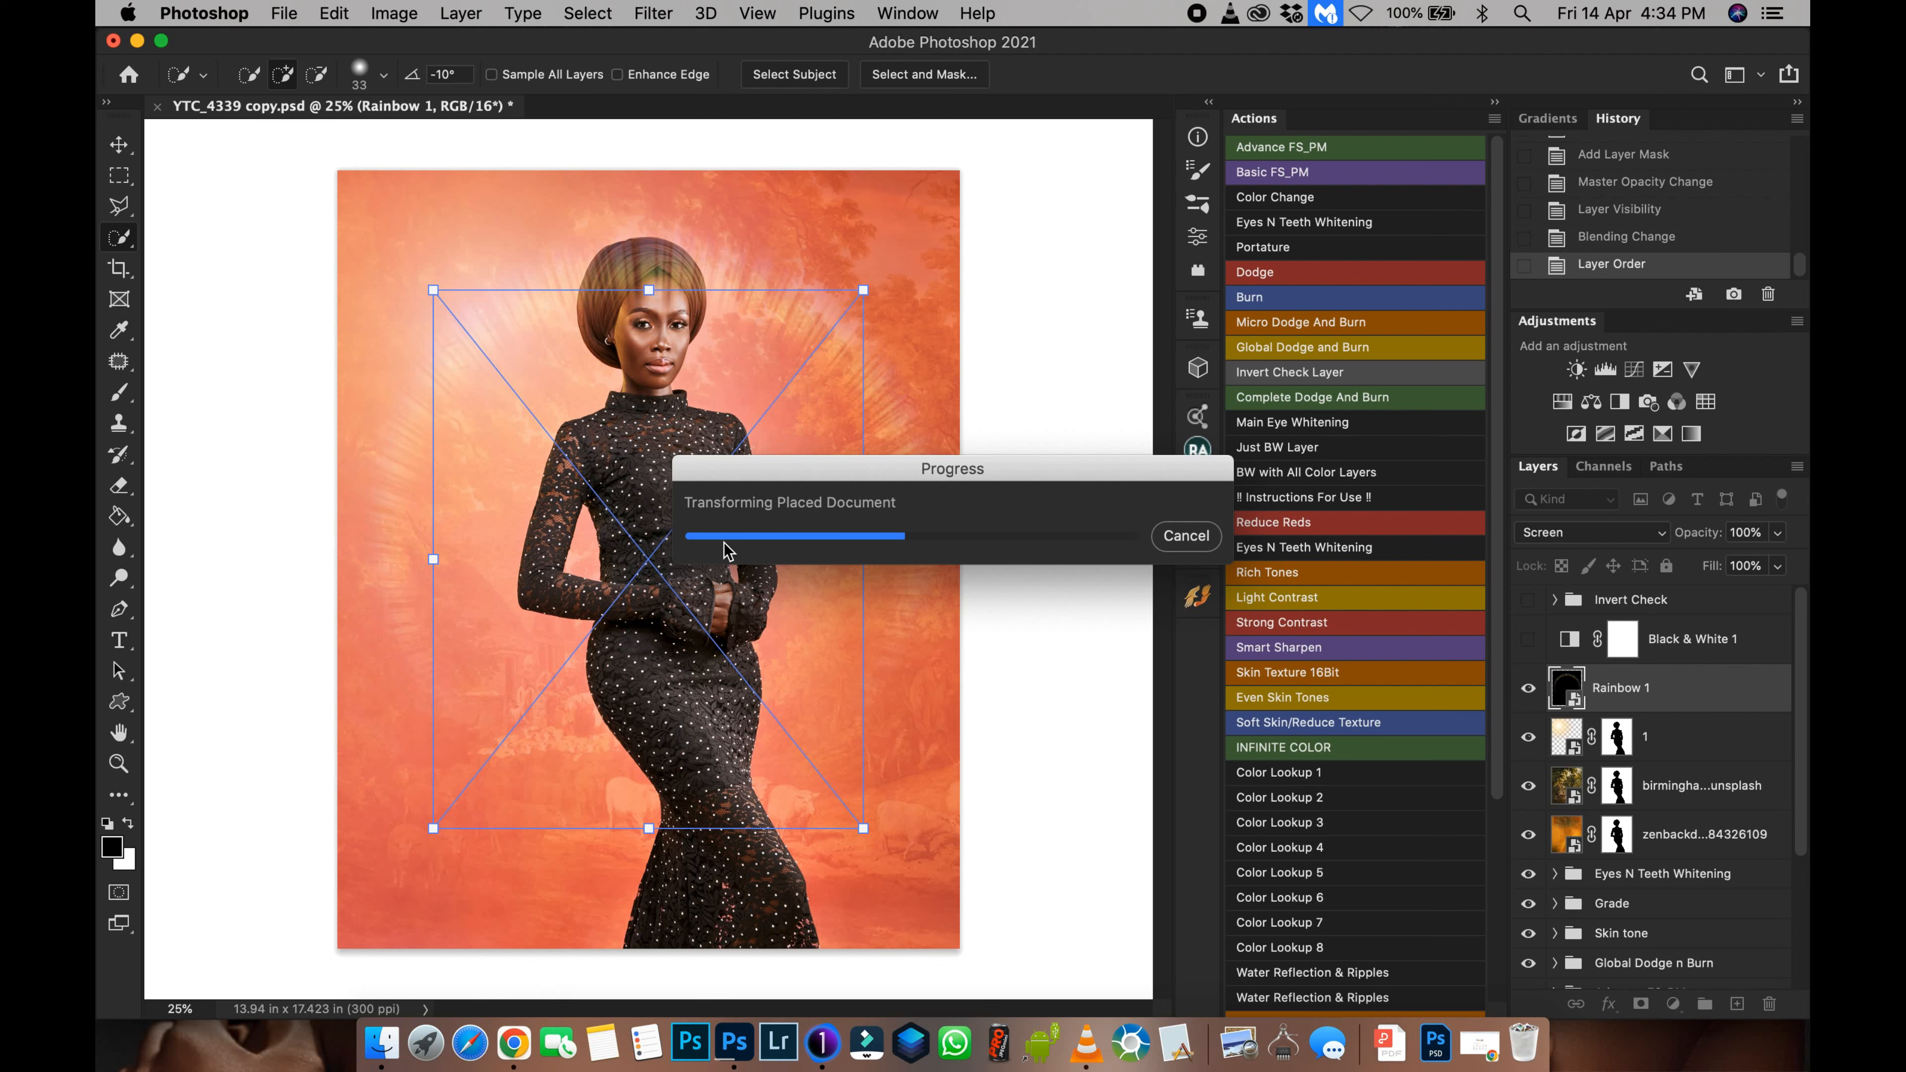
key("v")
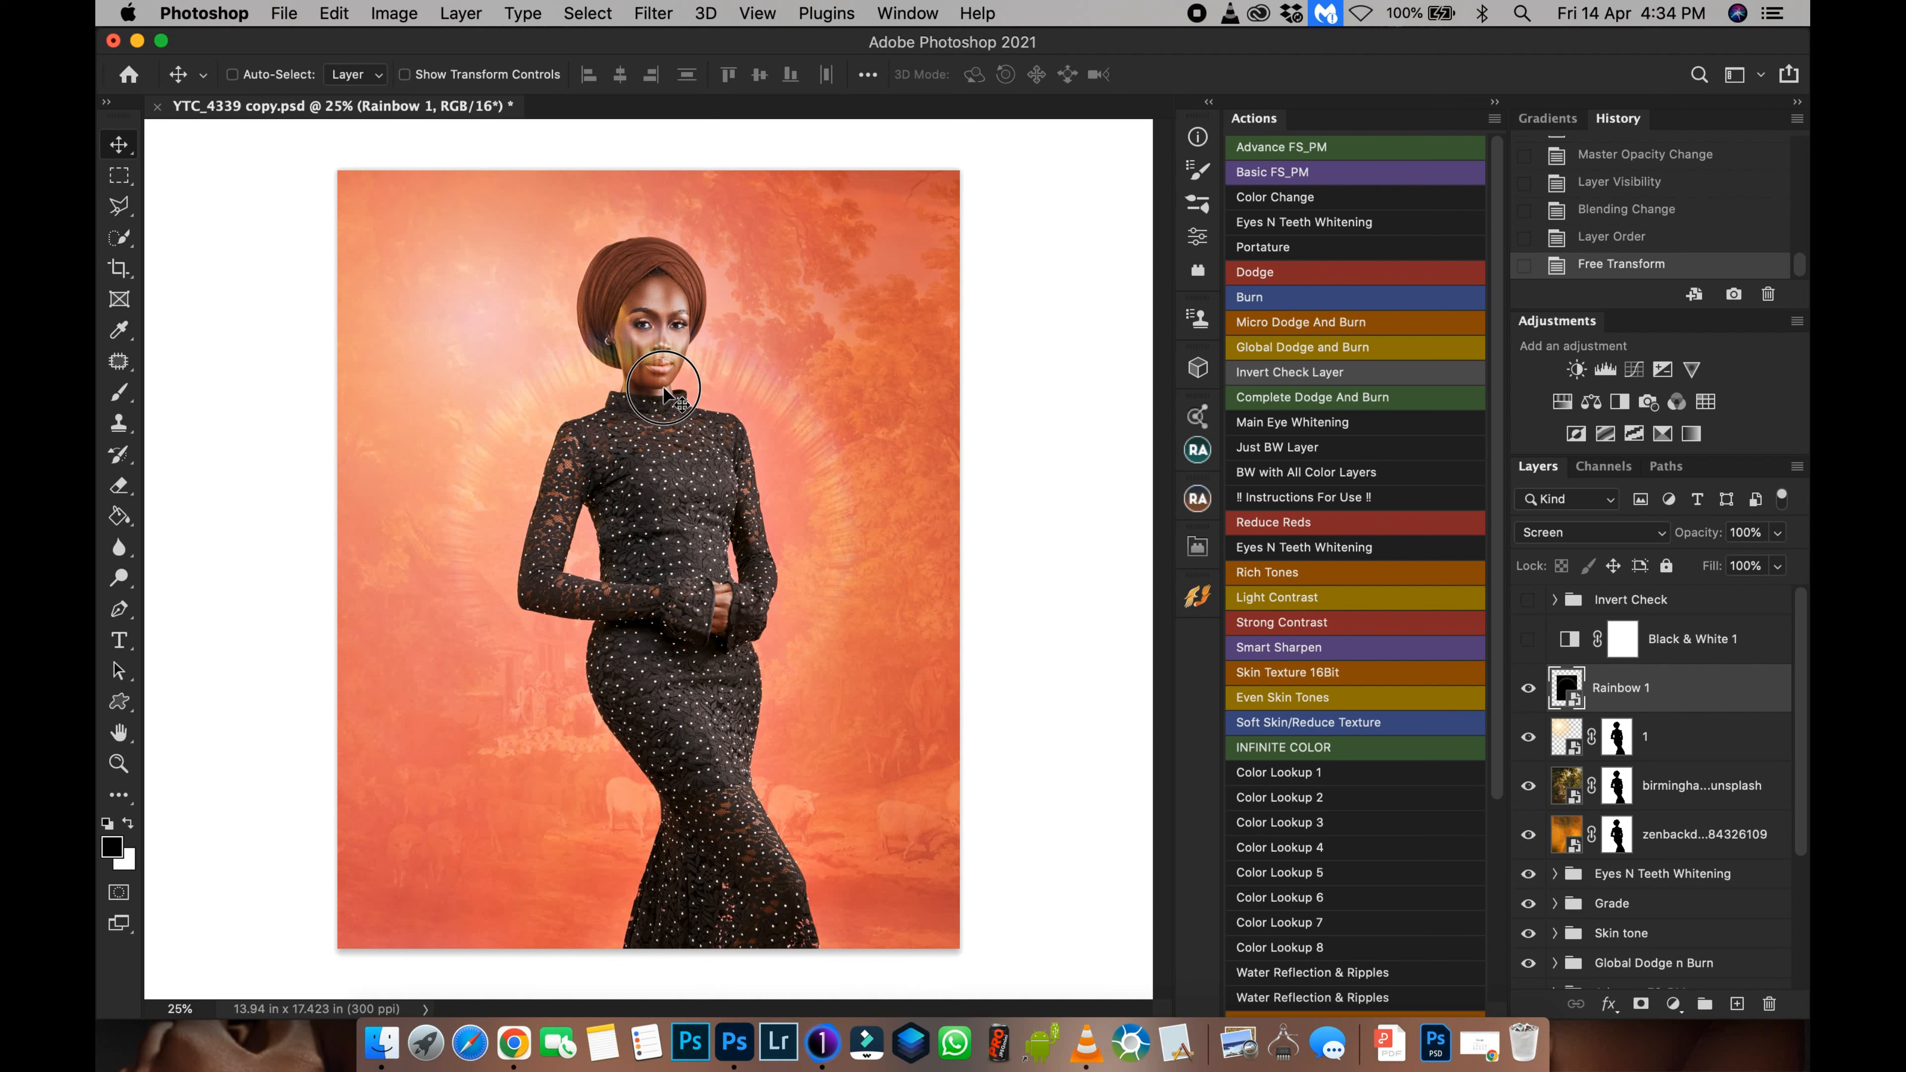
left_click_drag(666, 393, 660, 395)
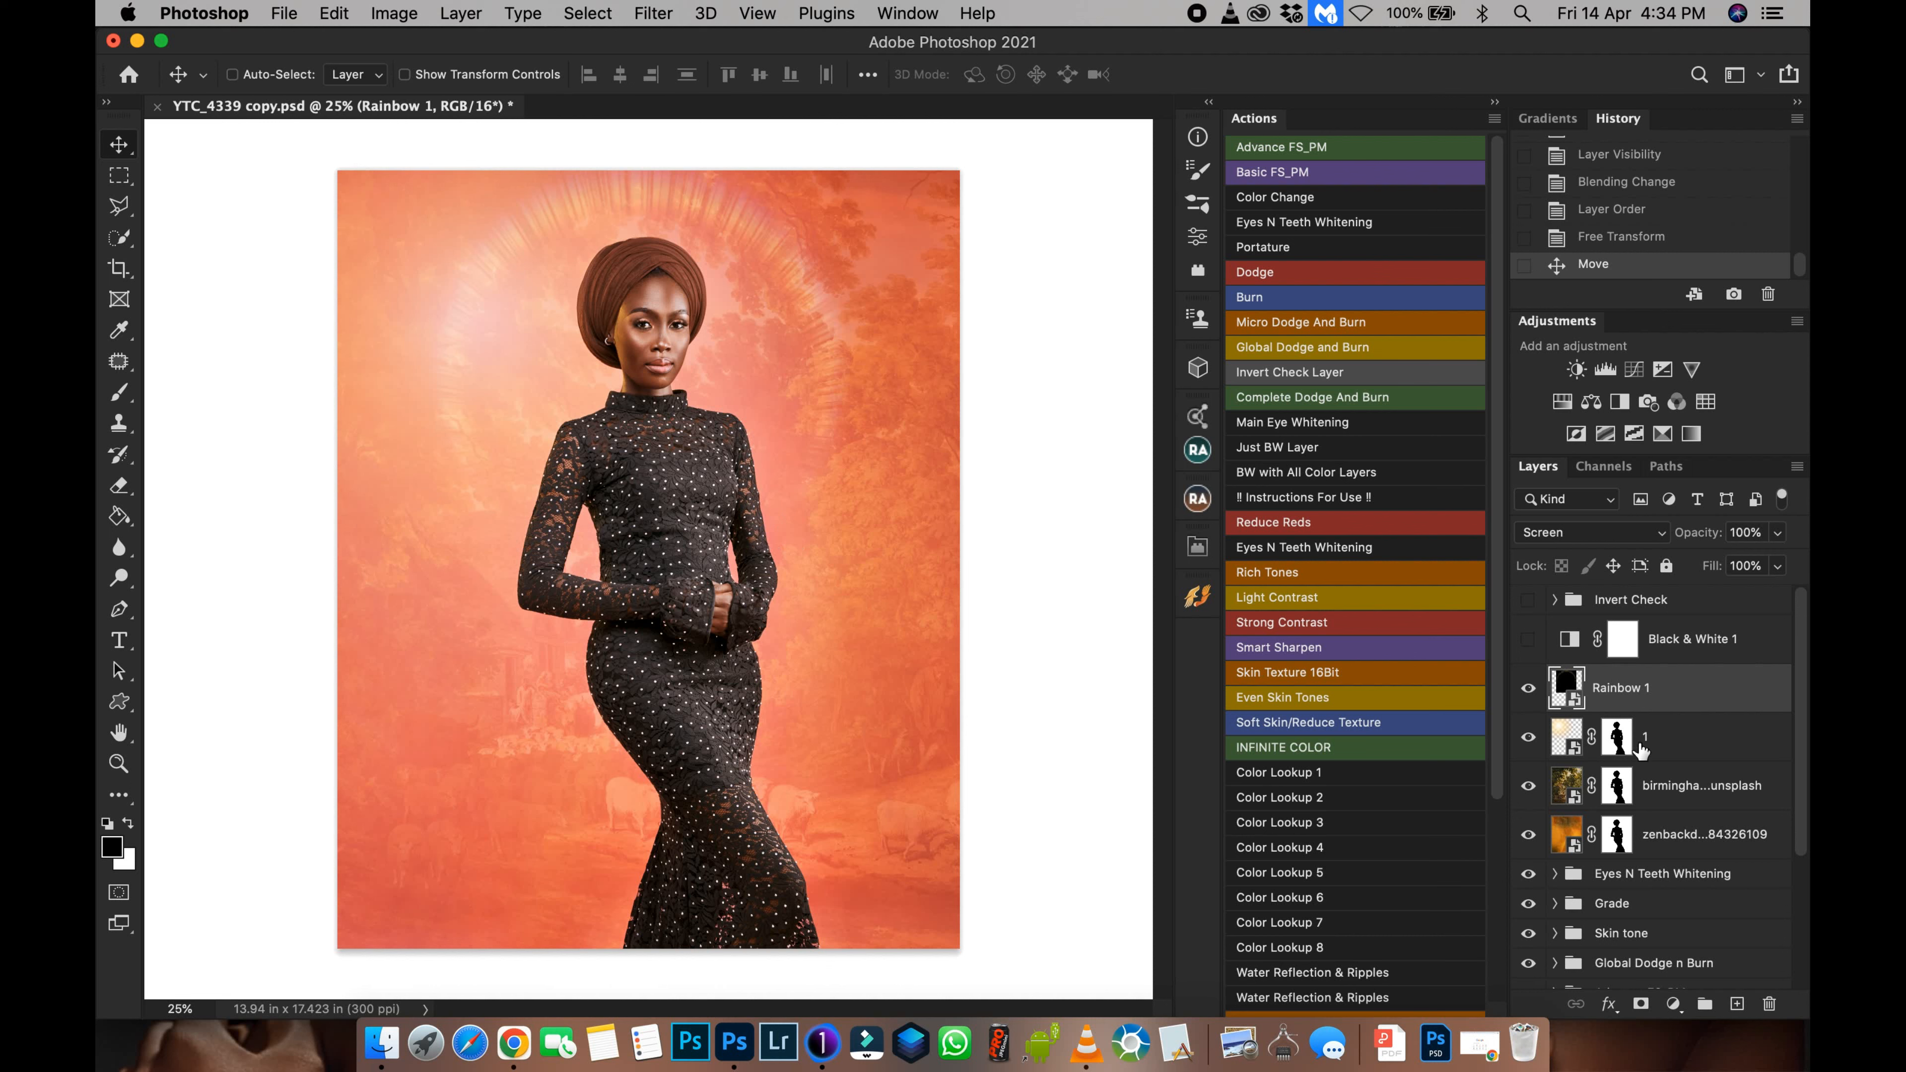
Step: Set the Rainbow 1 layer's opacity to 60%
key("w")
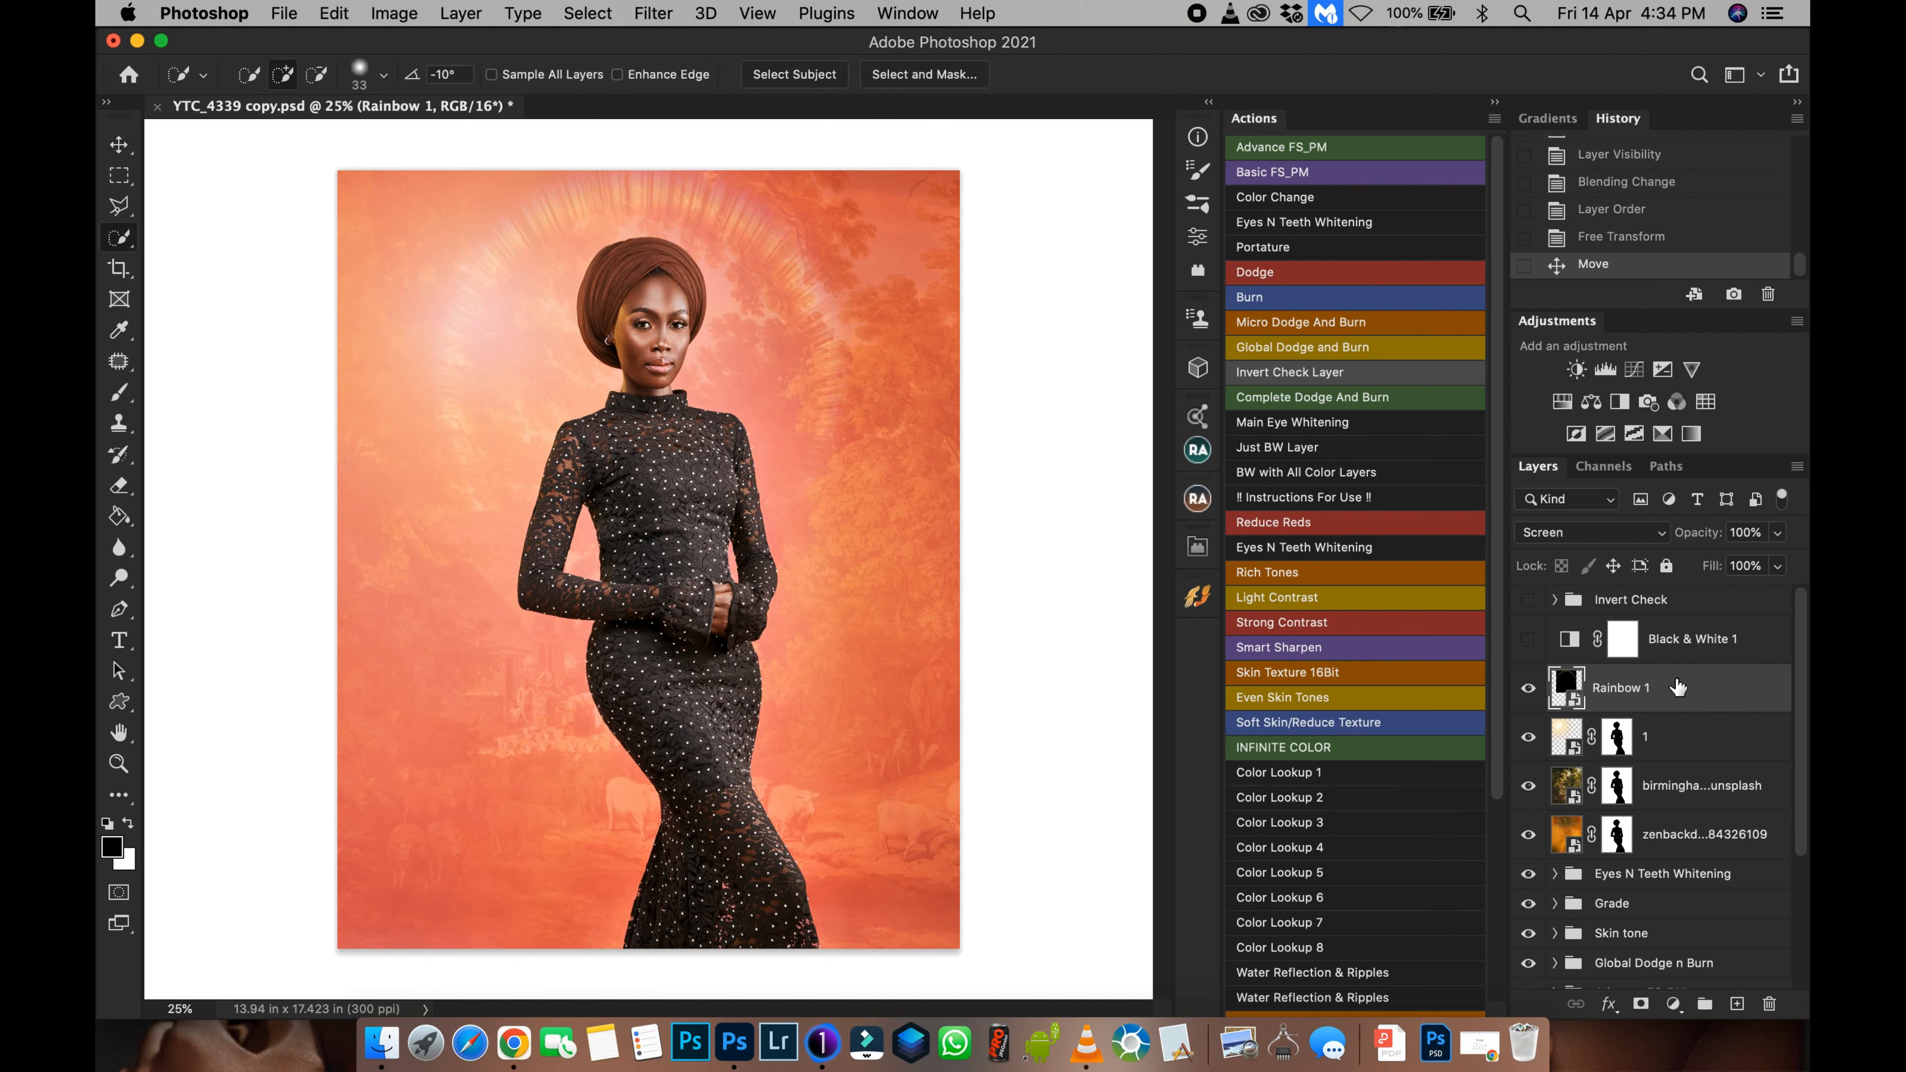
key("6")
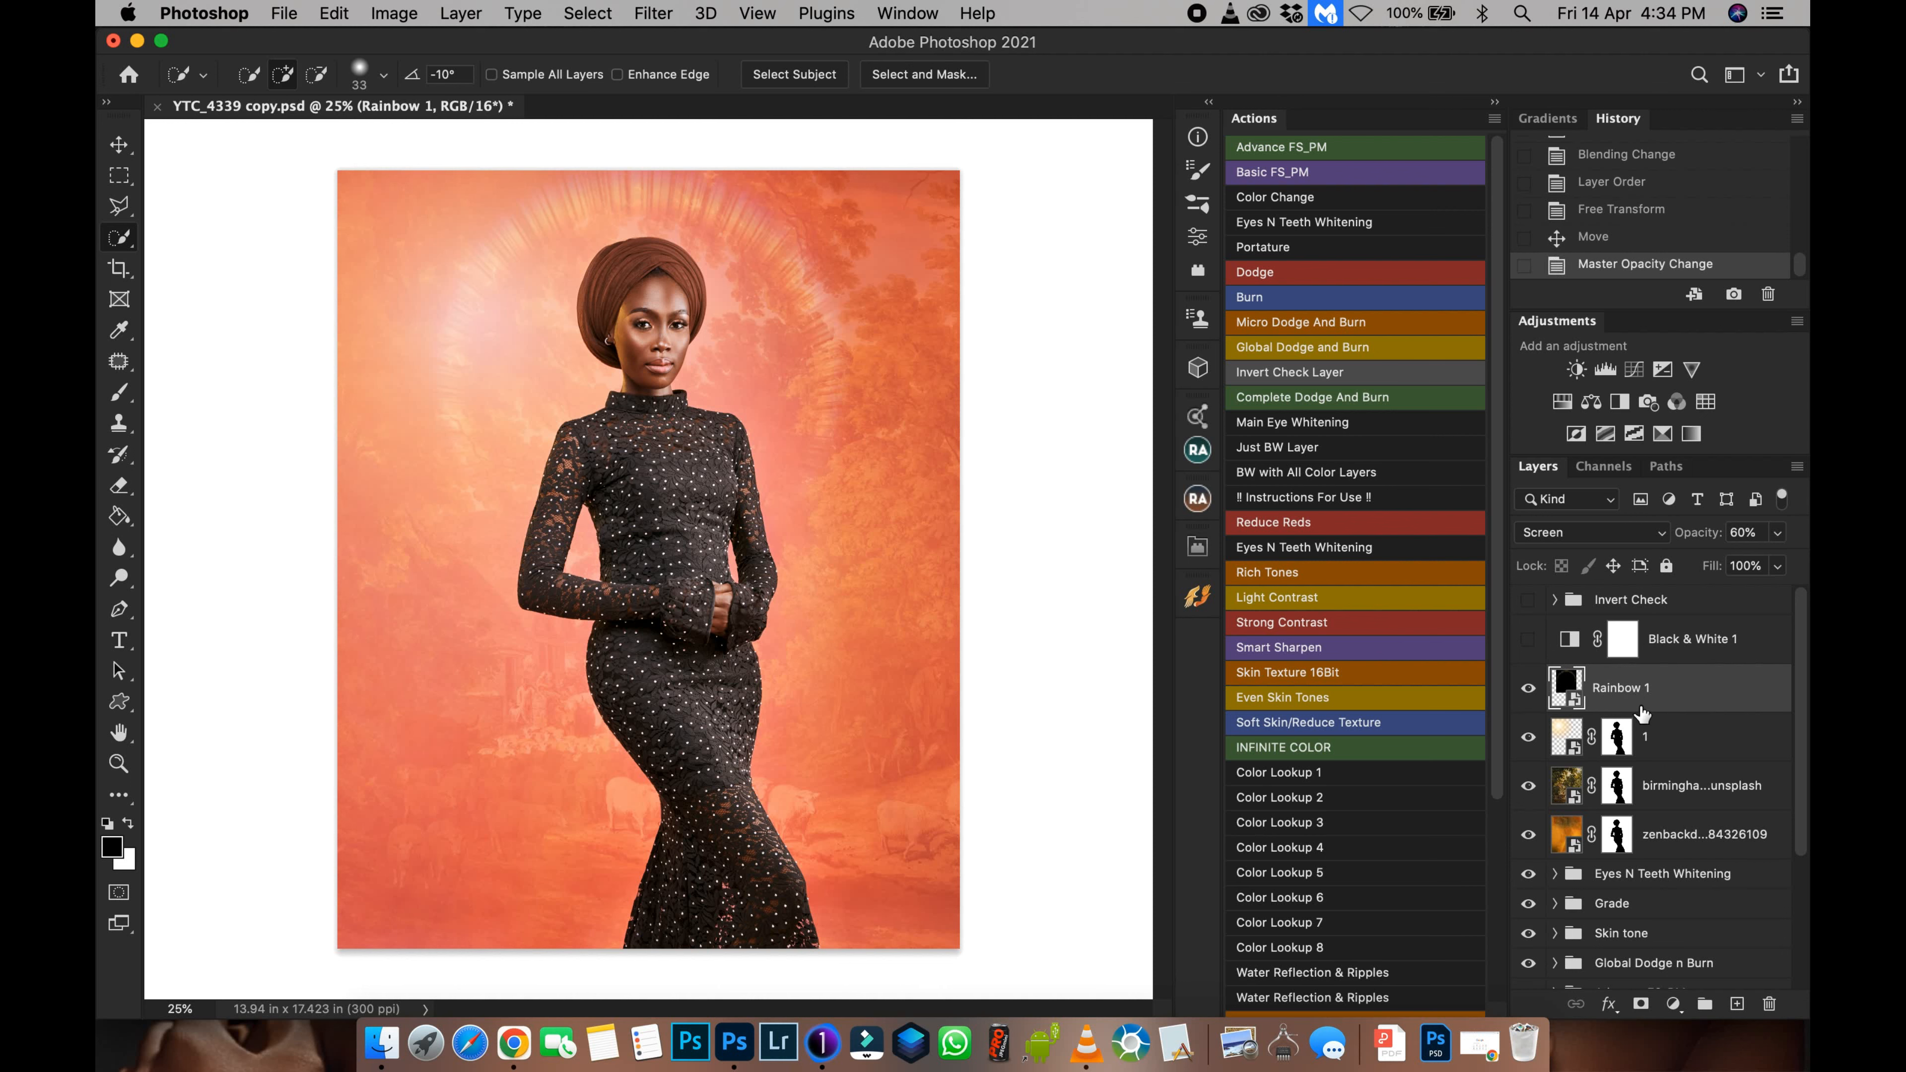
key("super+minus")
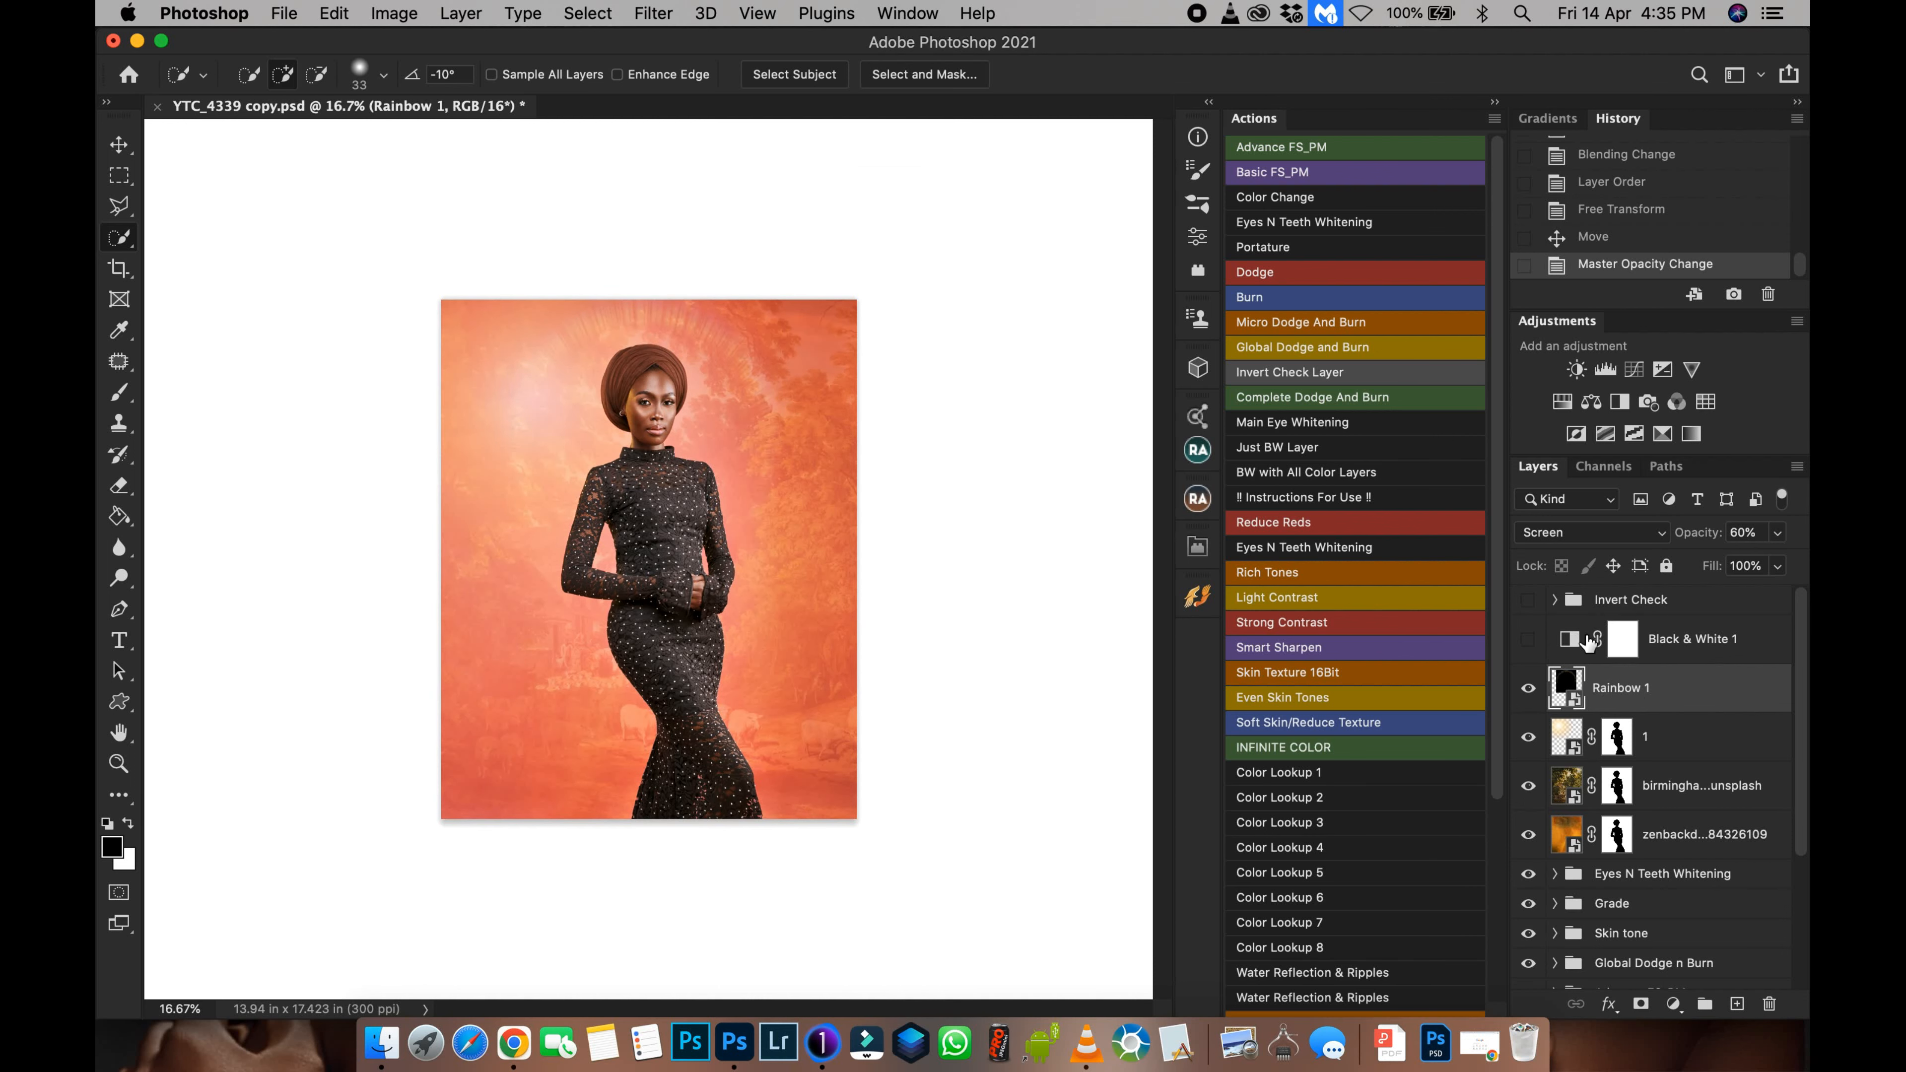
Step: Group the four overlay layers from Rainbow 1 down to the zenbackdrops layer and name the group Overlay
left_click(1702, 622)
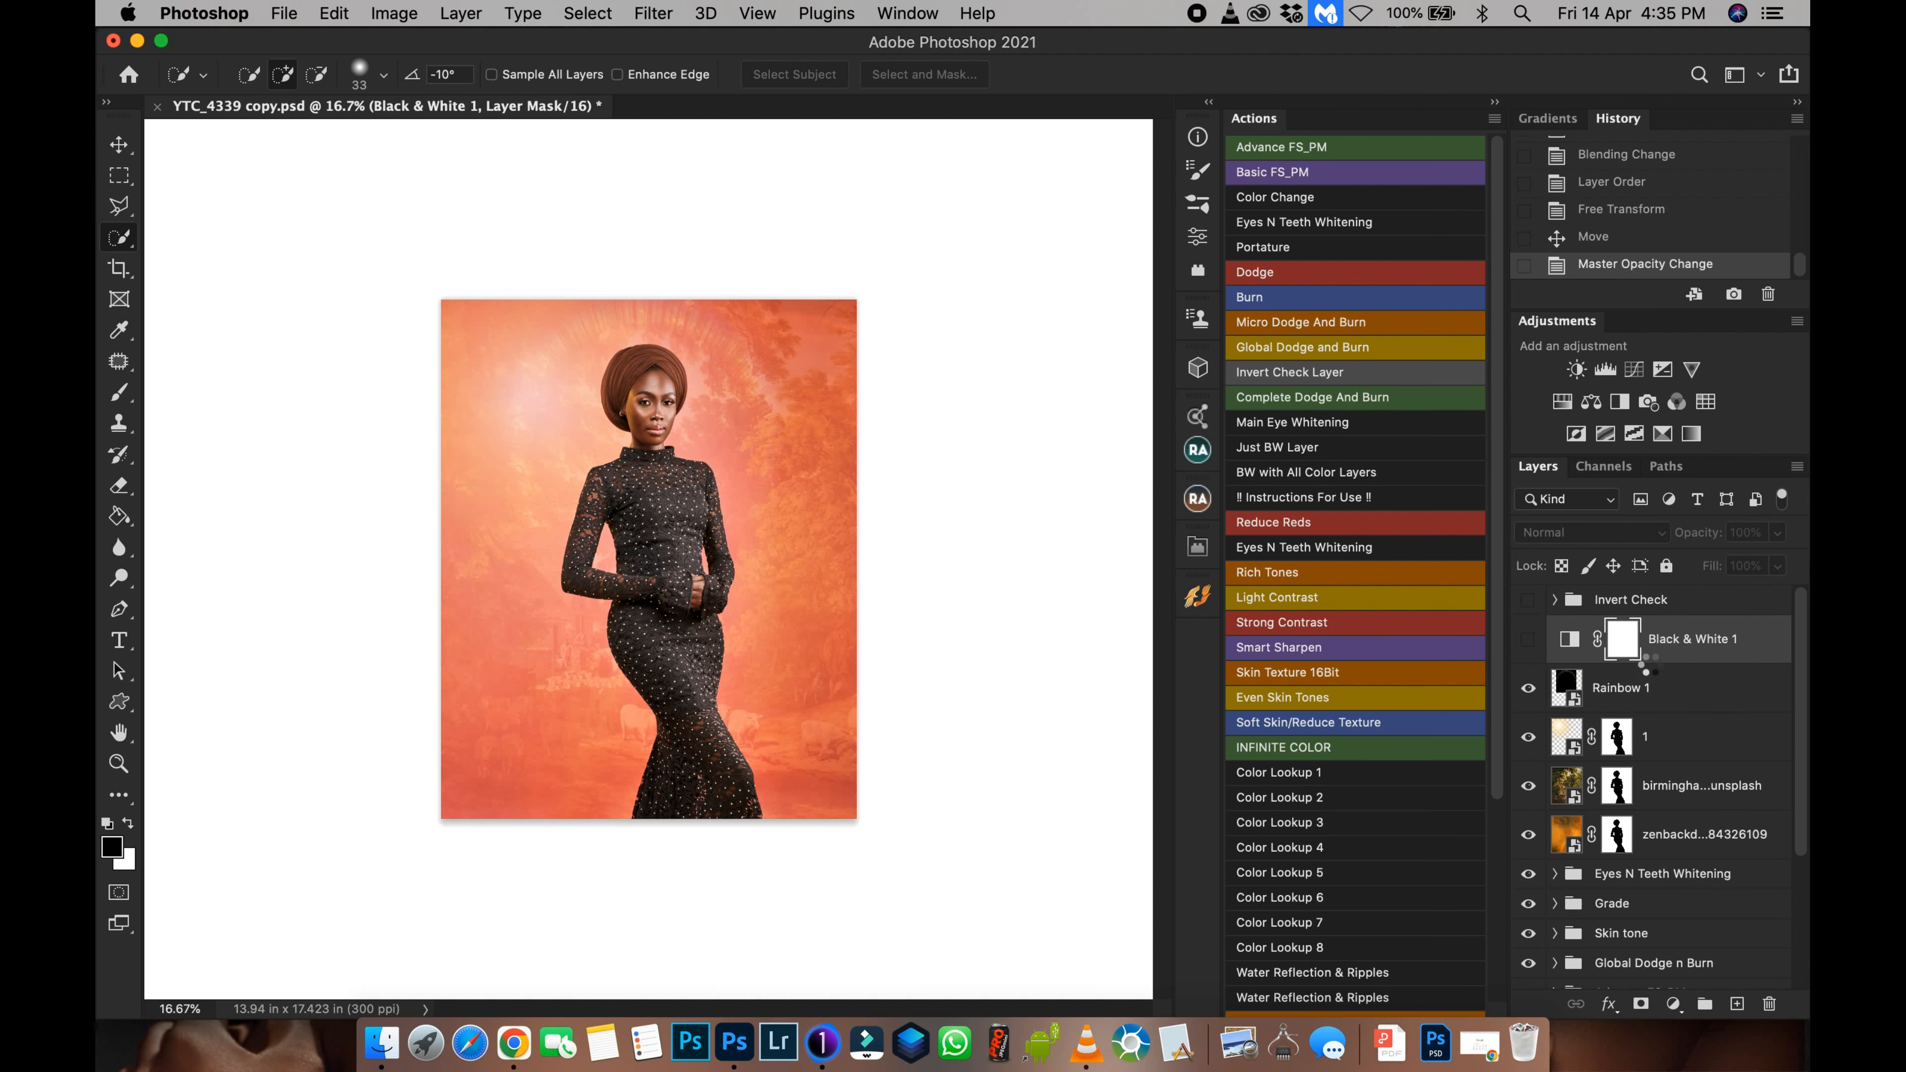
left_click(1637, 705)
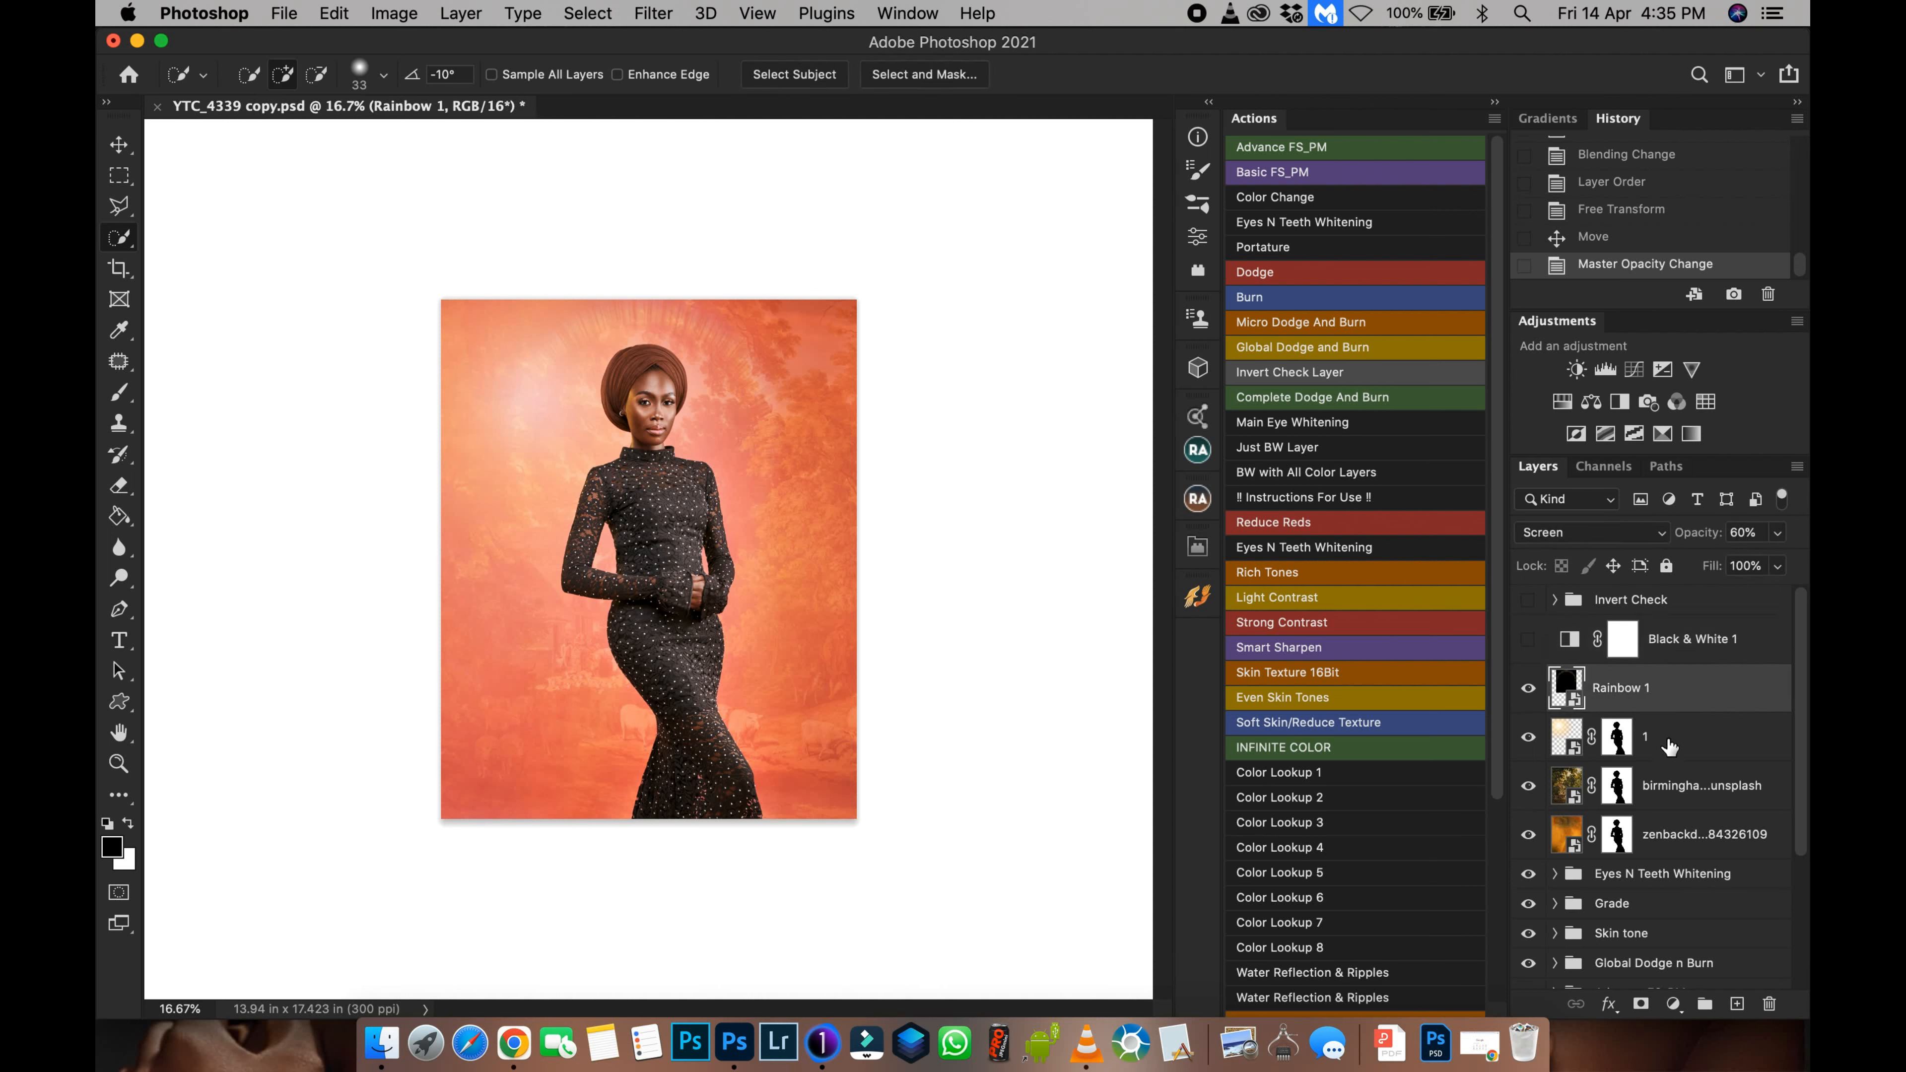
left_click(1673, 834, "shift")
key("super+g")
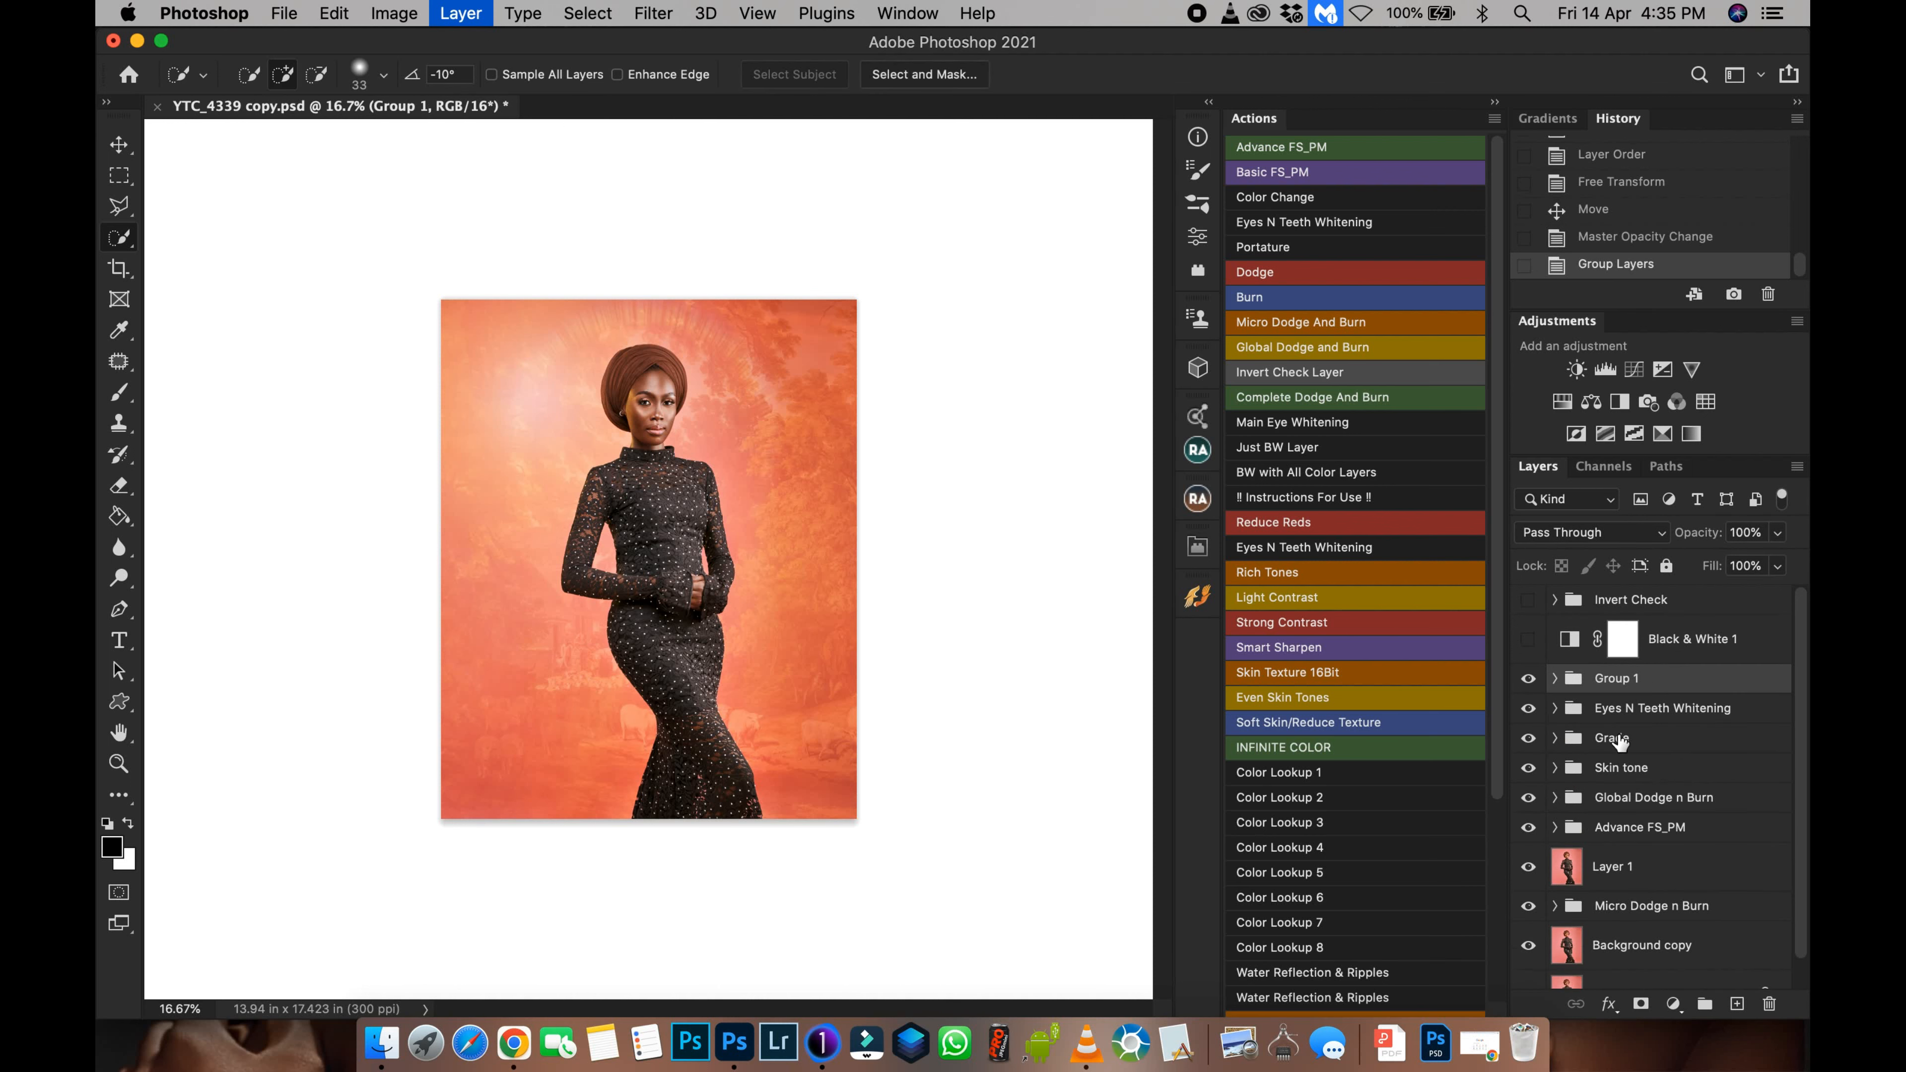
double_click(1616, 679)
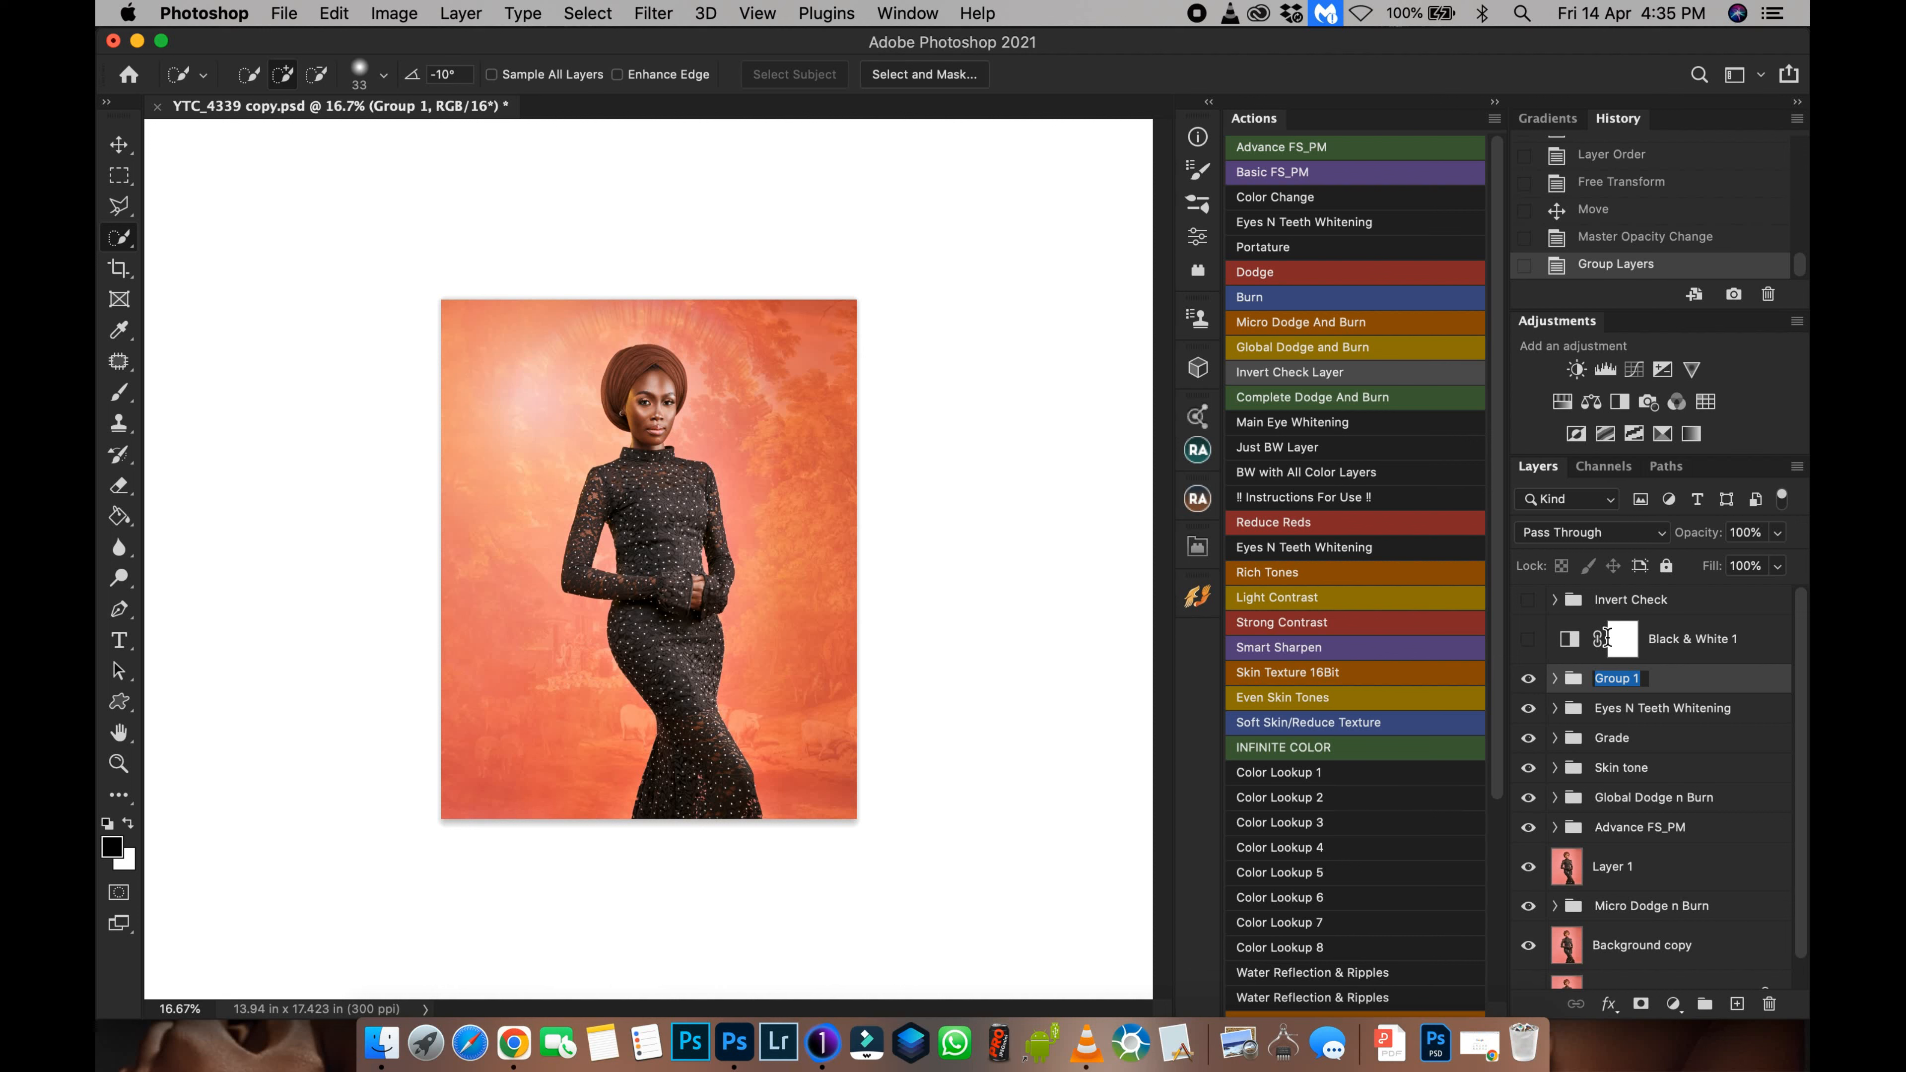
type("Overlay")
key("Return")
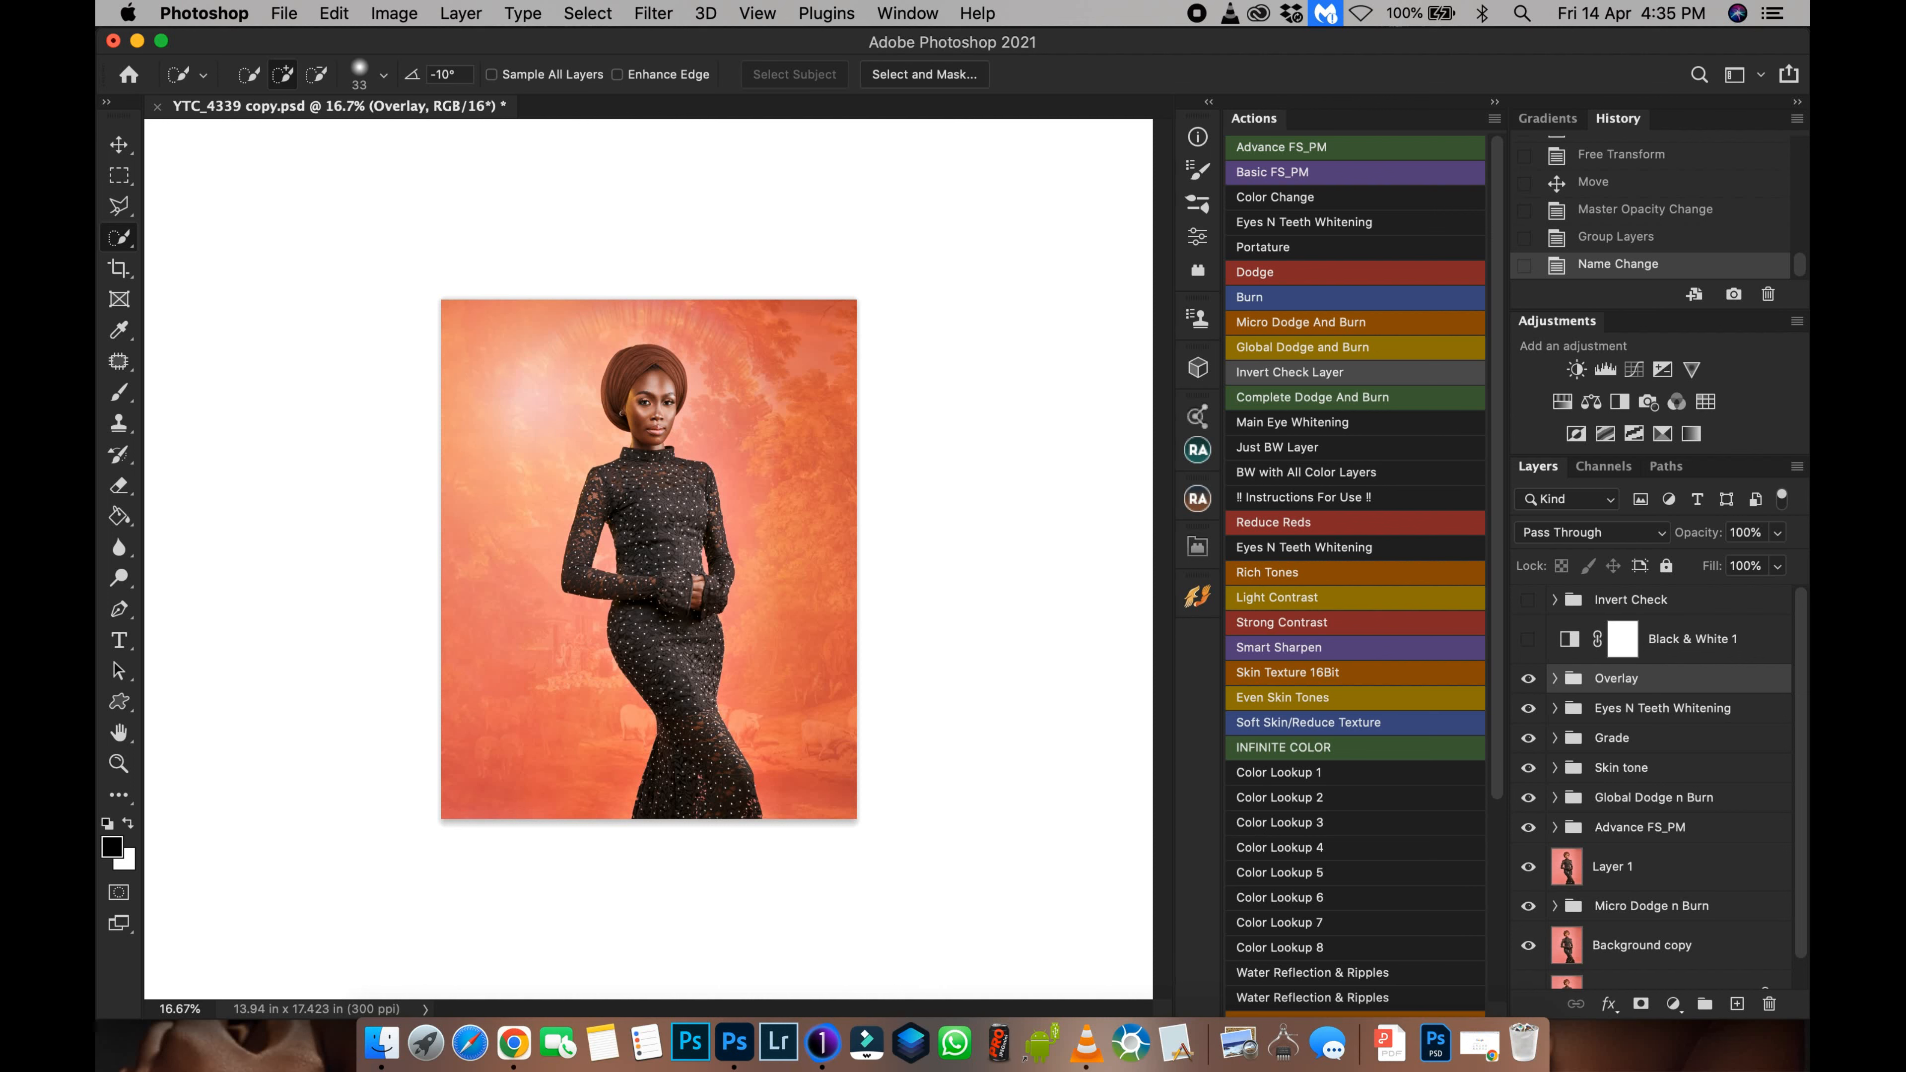
Step: Compare the finished edit with the original by showing only the Background layer and restoring all other layers
scroll(1651, 788, "down", 1)
key("super+minus")
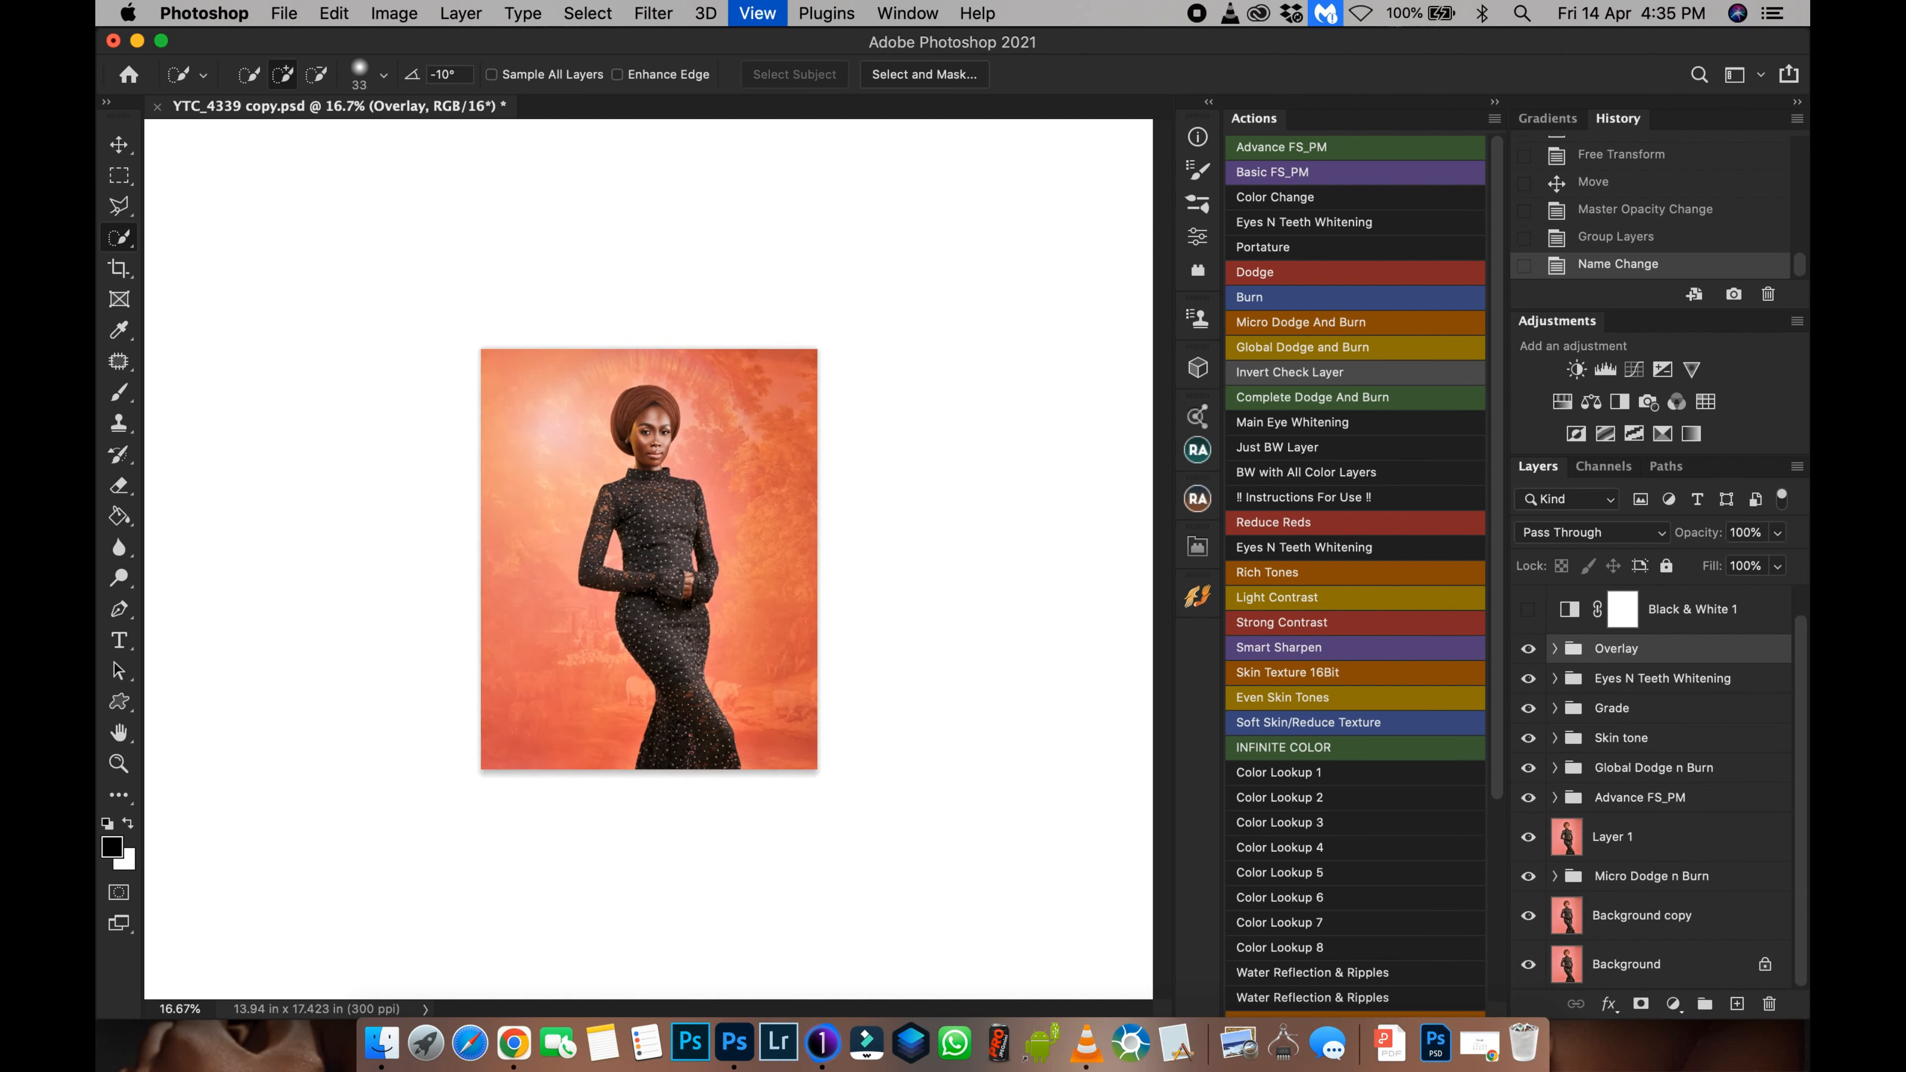
key("super+plus")
key("super+plus")
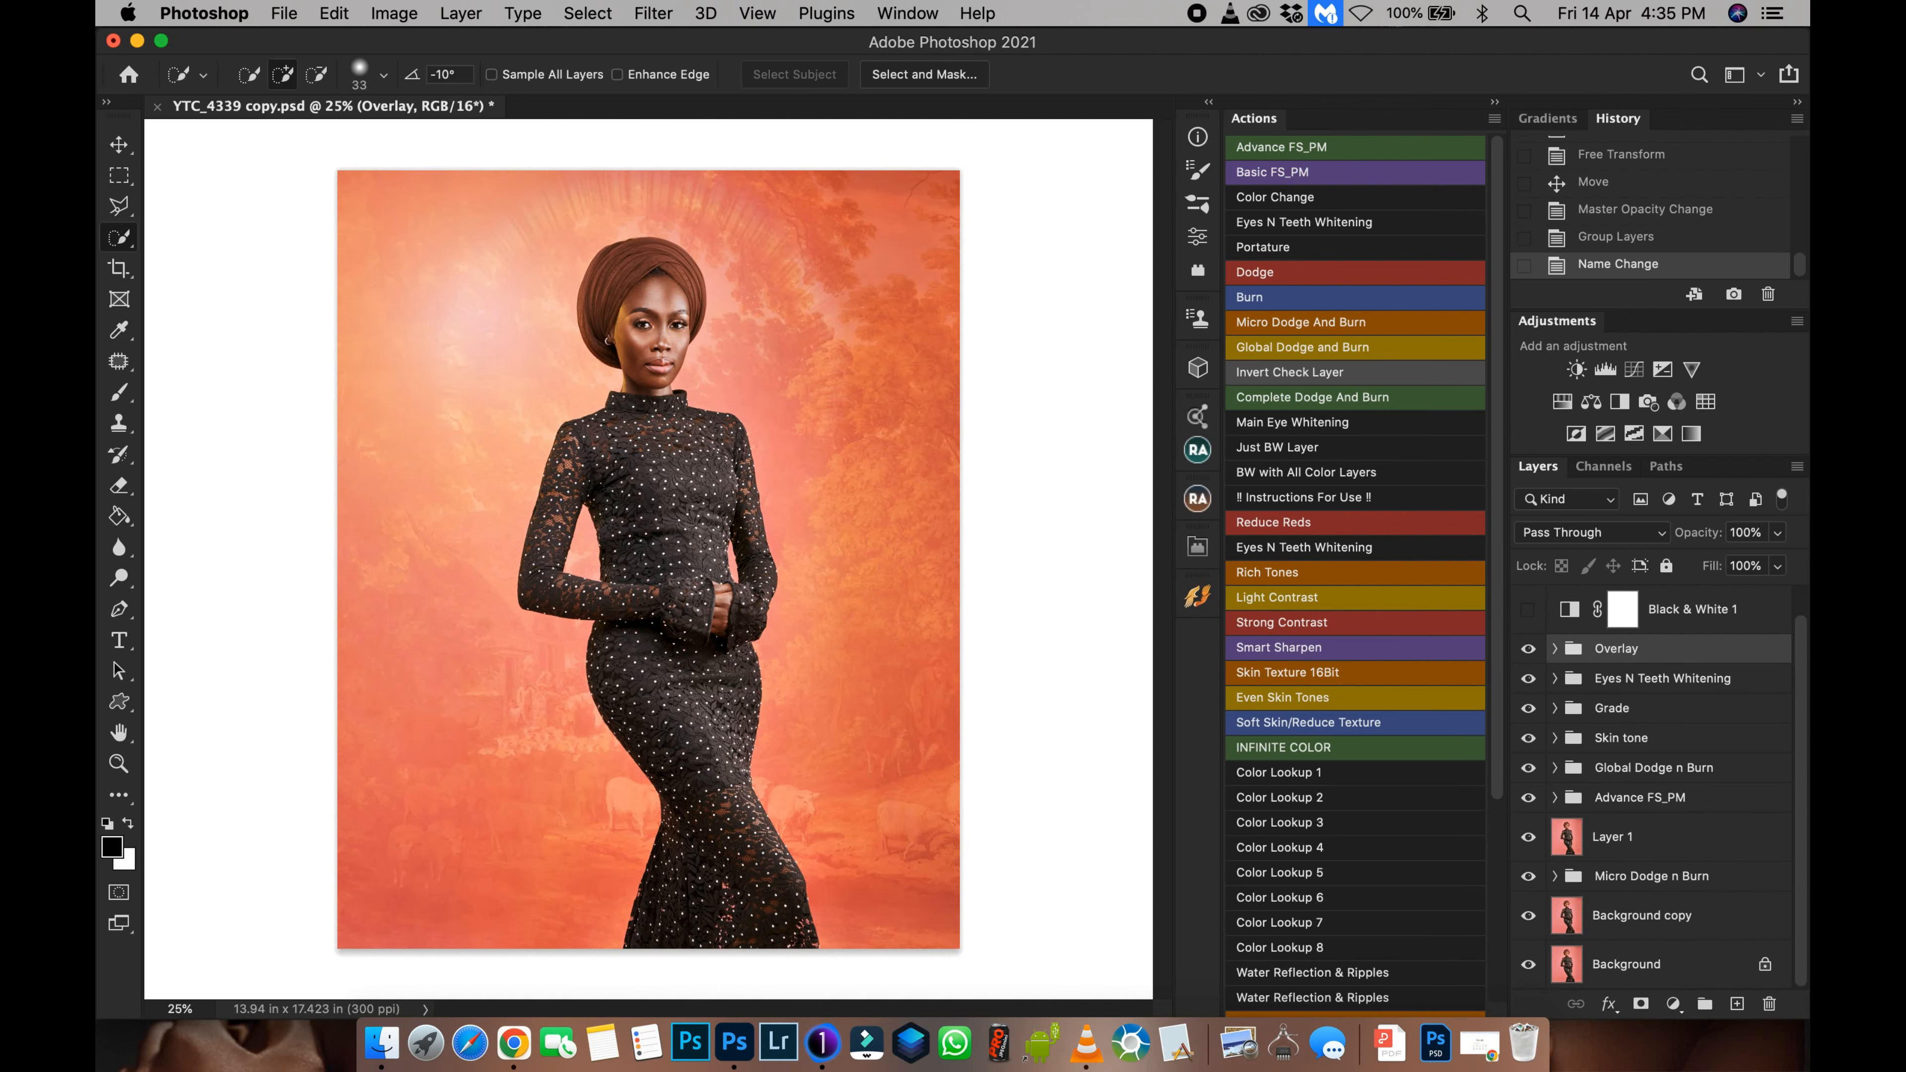
left_click(1527, 965, "alt")
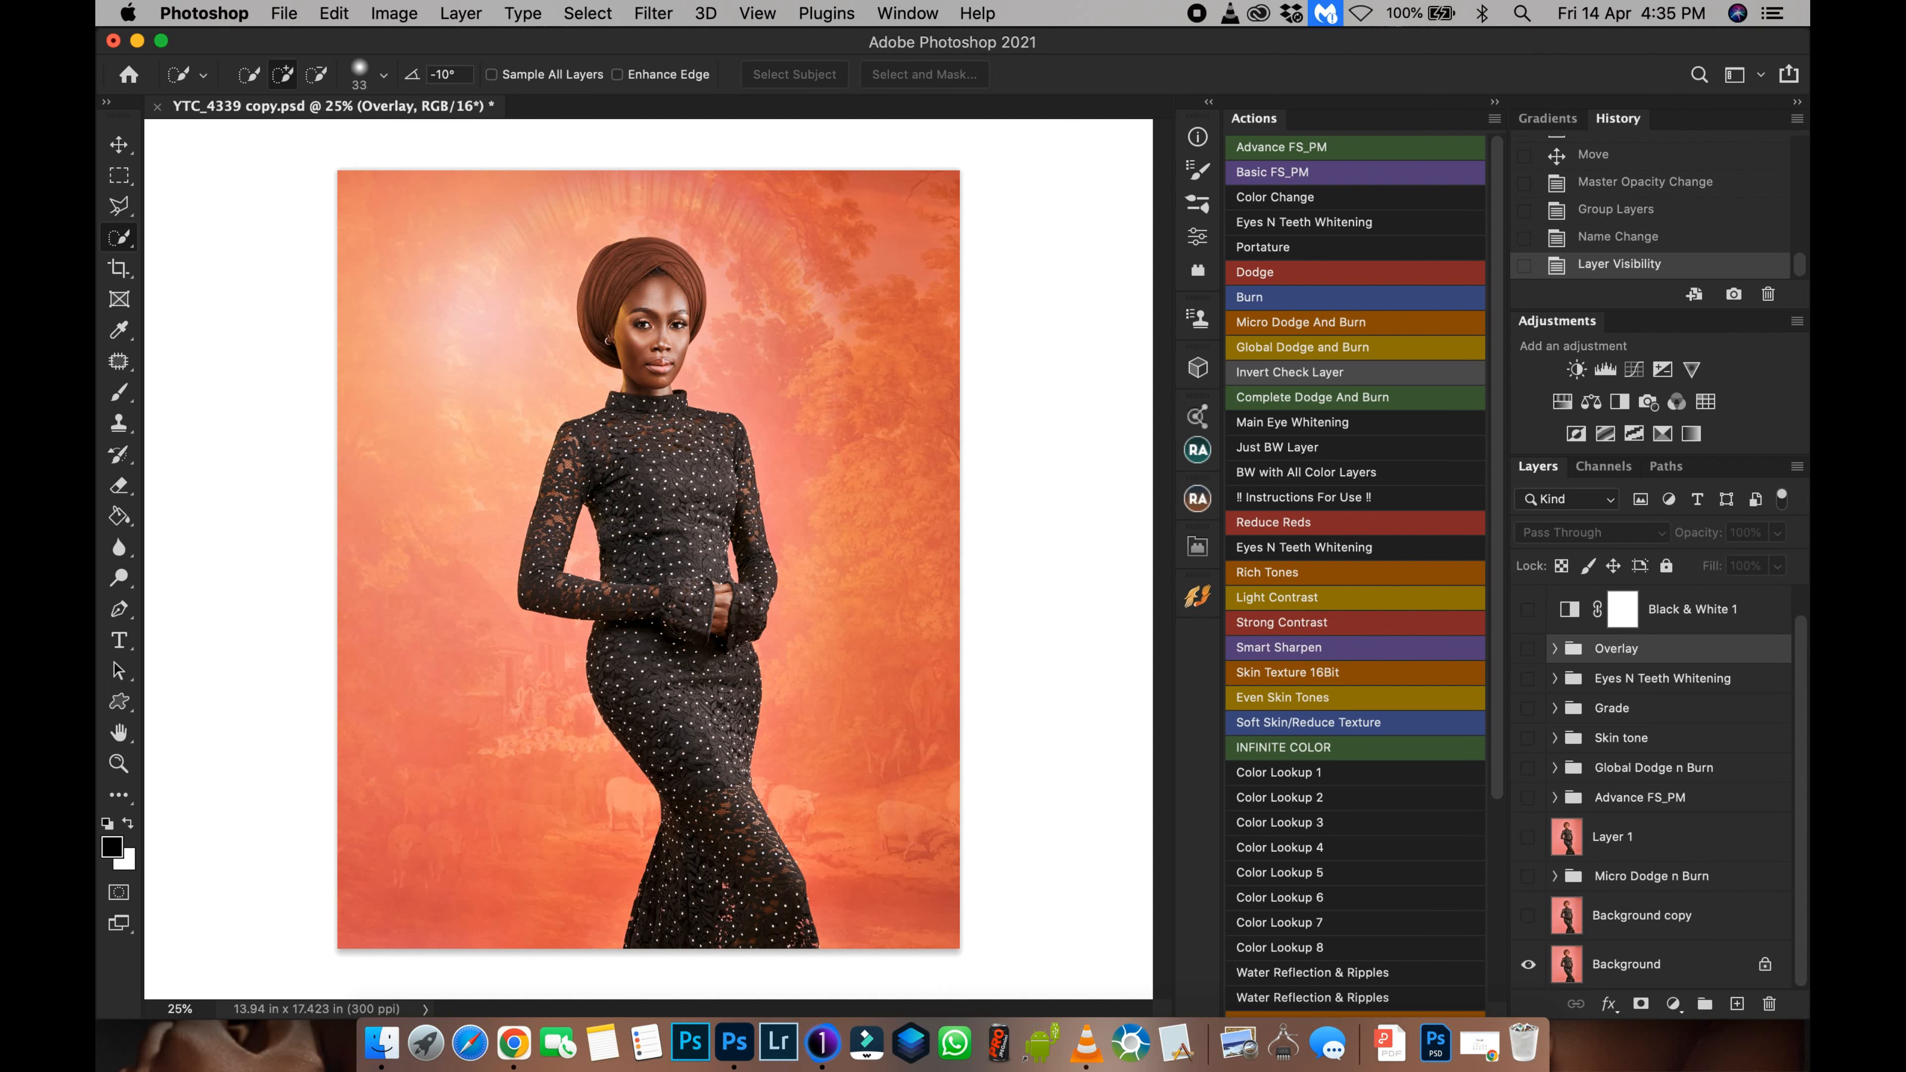
left_click(1527, 964, "alt")
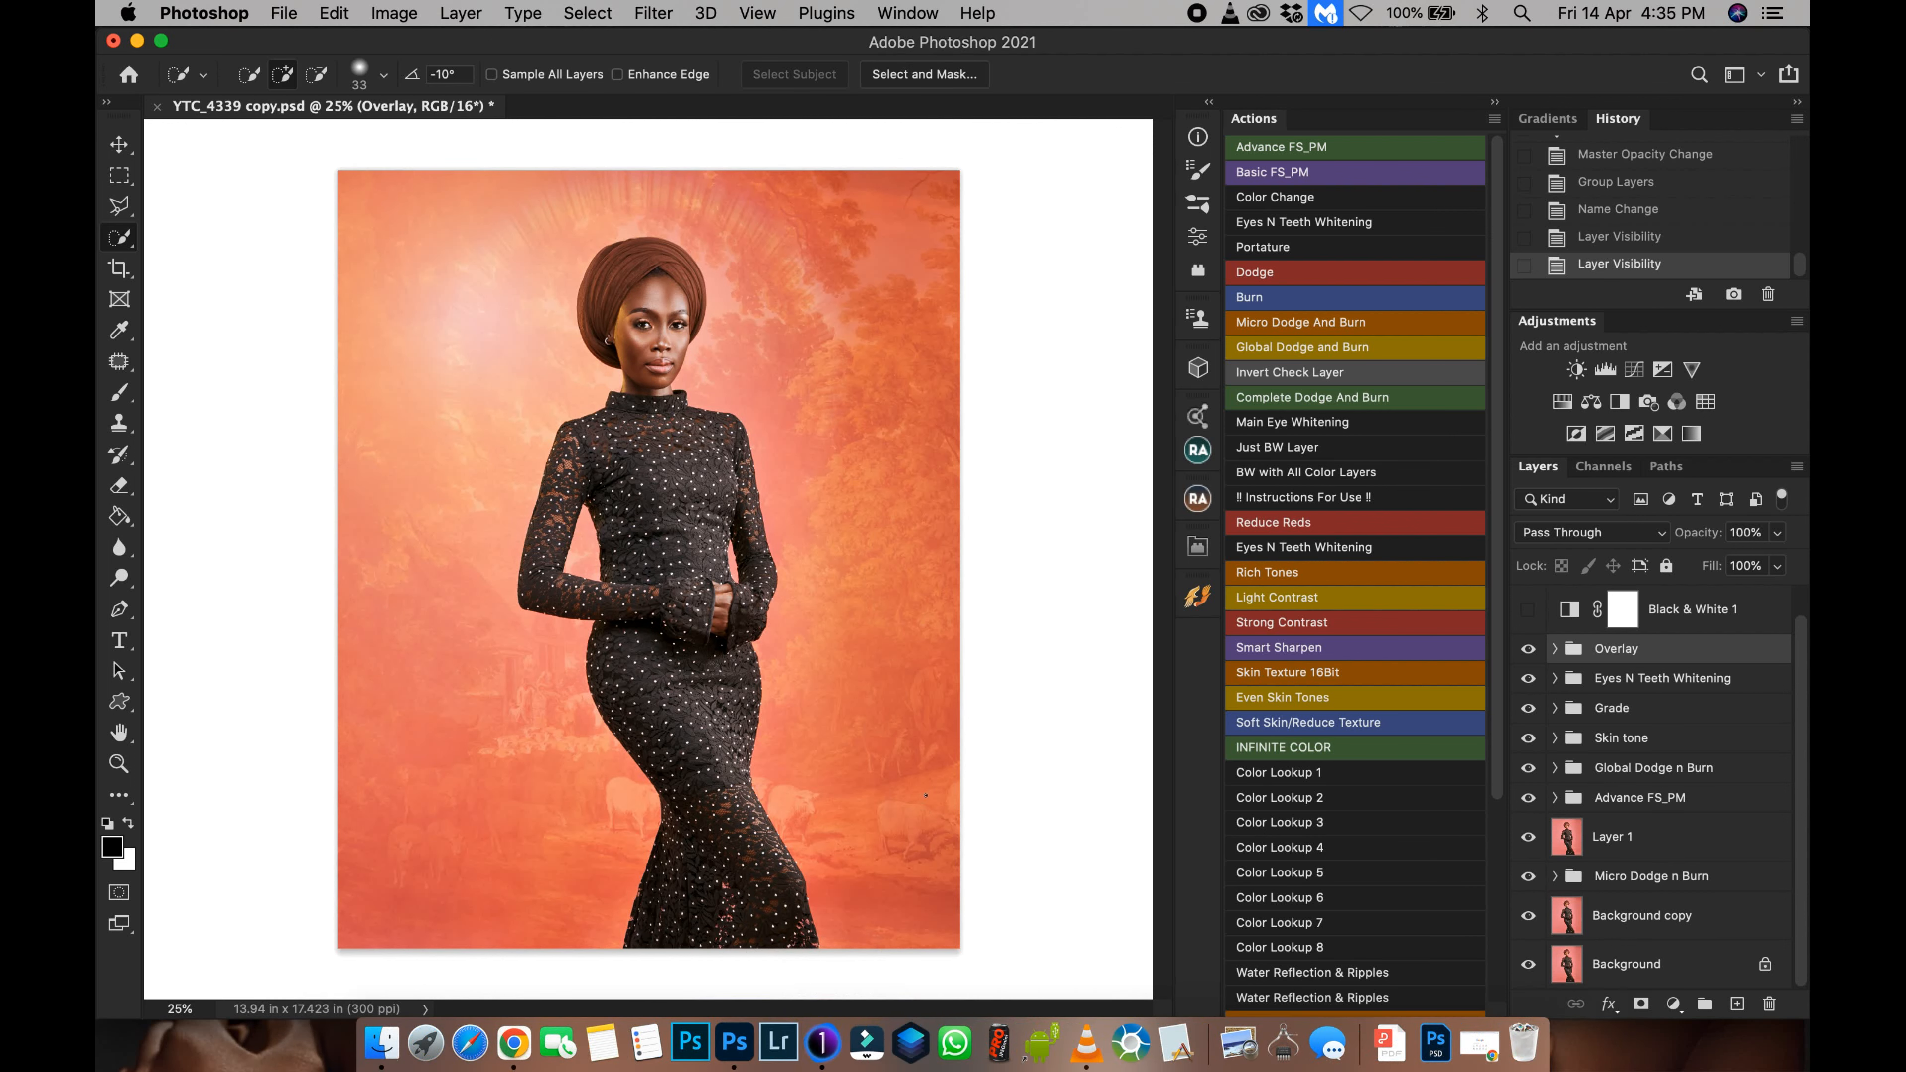
Step: Save the edited document and open YTC_4339 copy.psd in Capture One 20
key("super+s")
left_click(816, 1032)
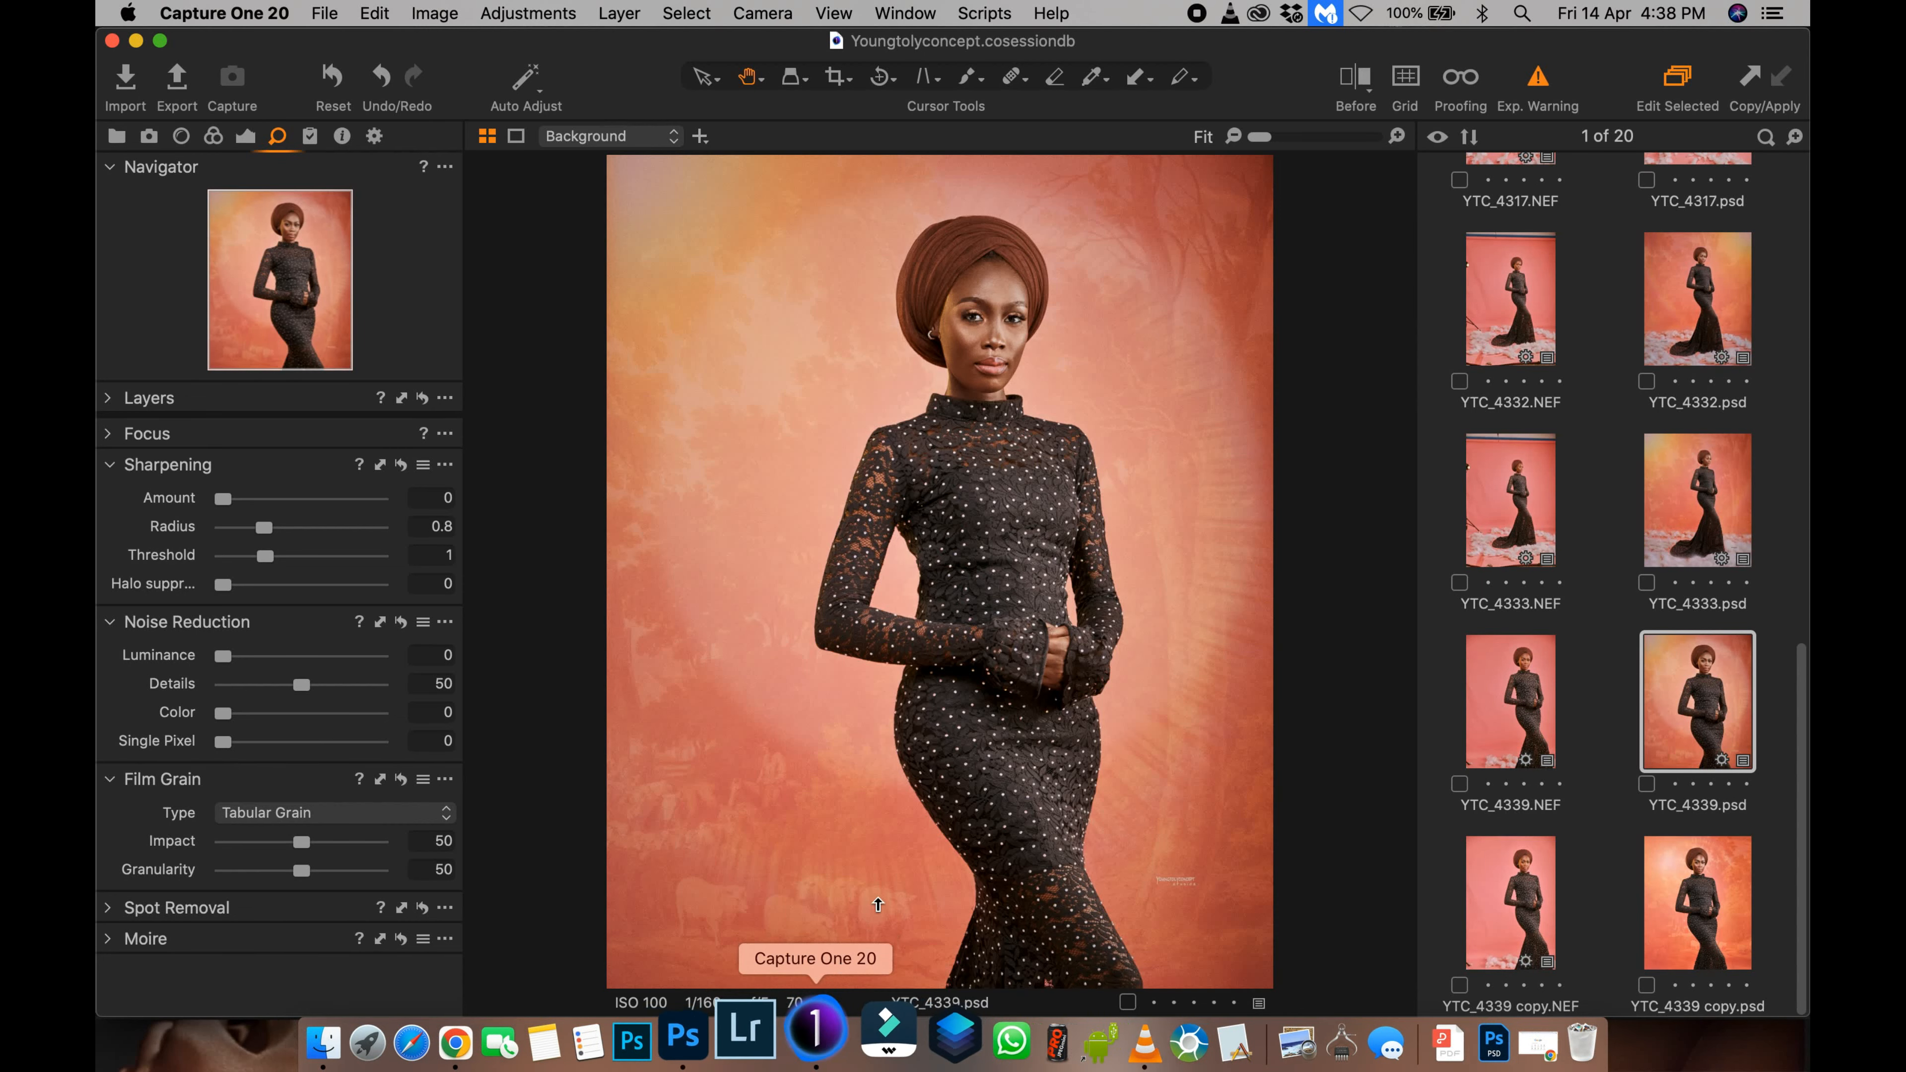
left_click(1718, 905)
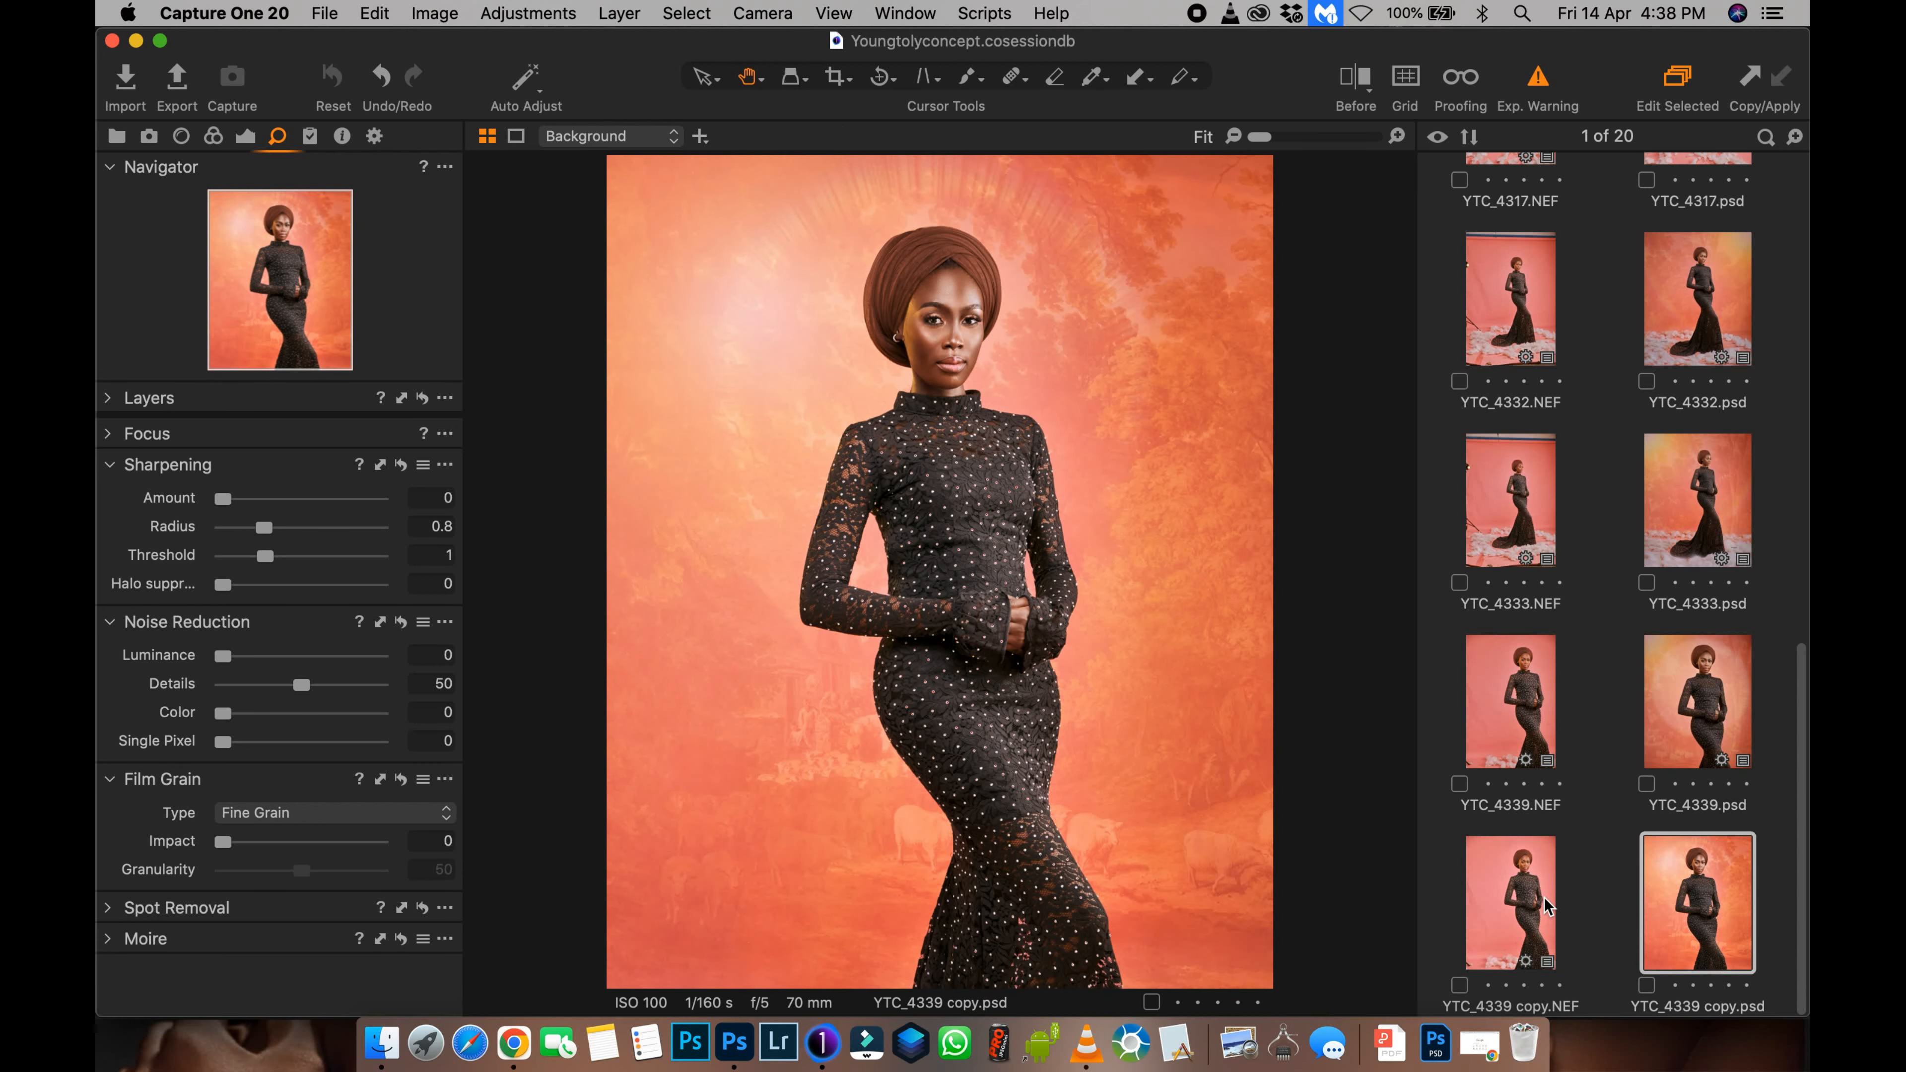
Step: Compare YTC_4339 copy.NEF side by side with the edited PSD, then return to viewing only the PSD
left_click(1527, 908, "super")
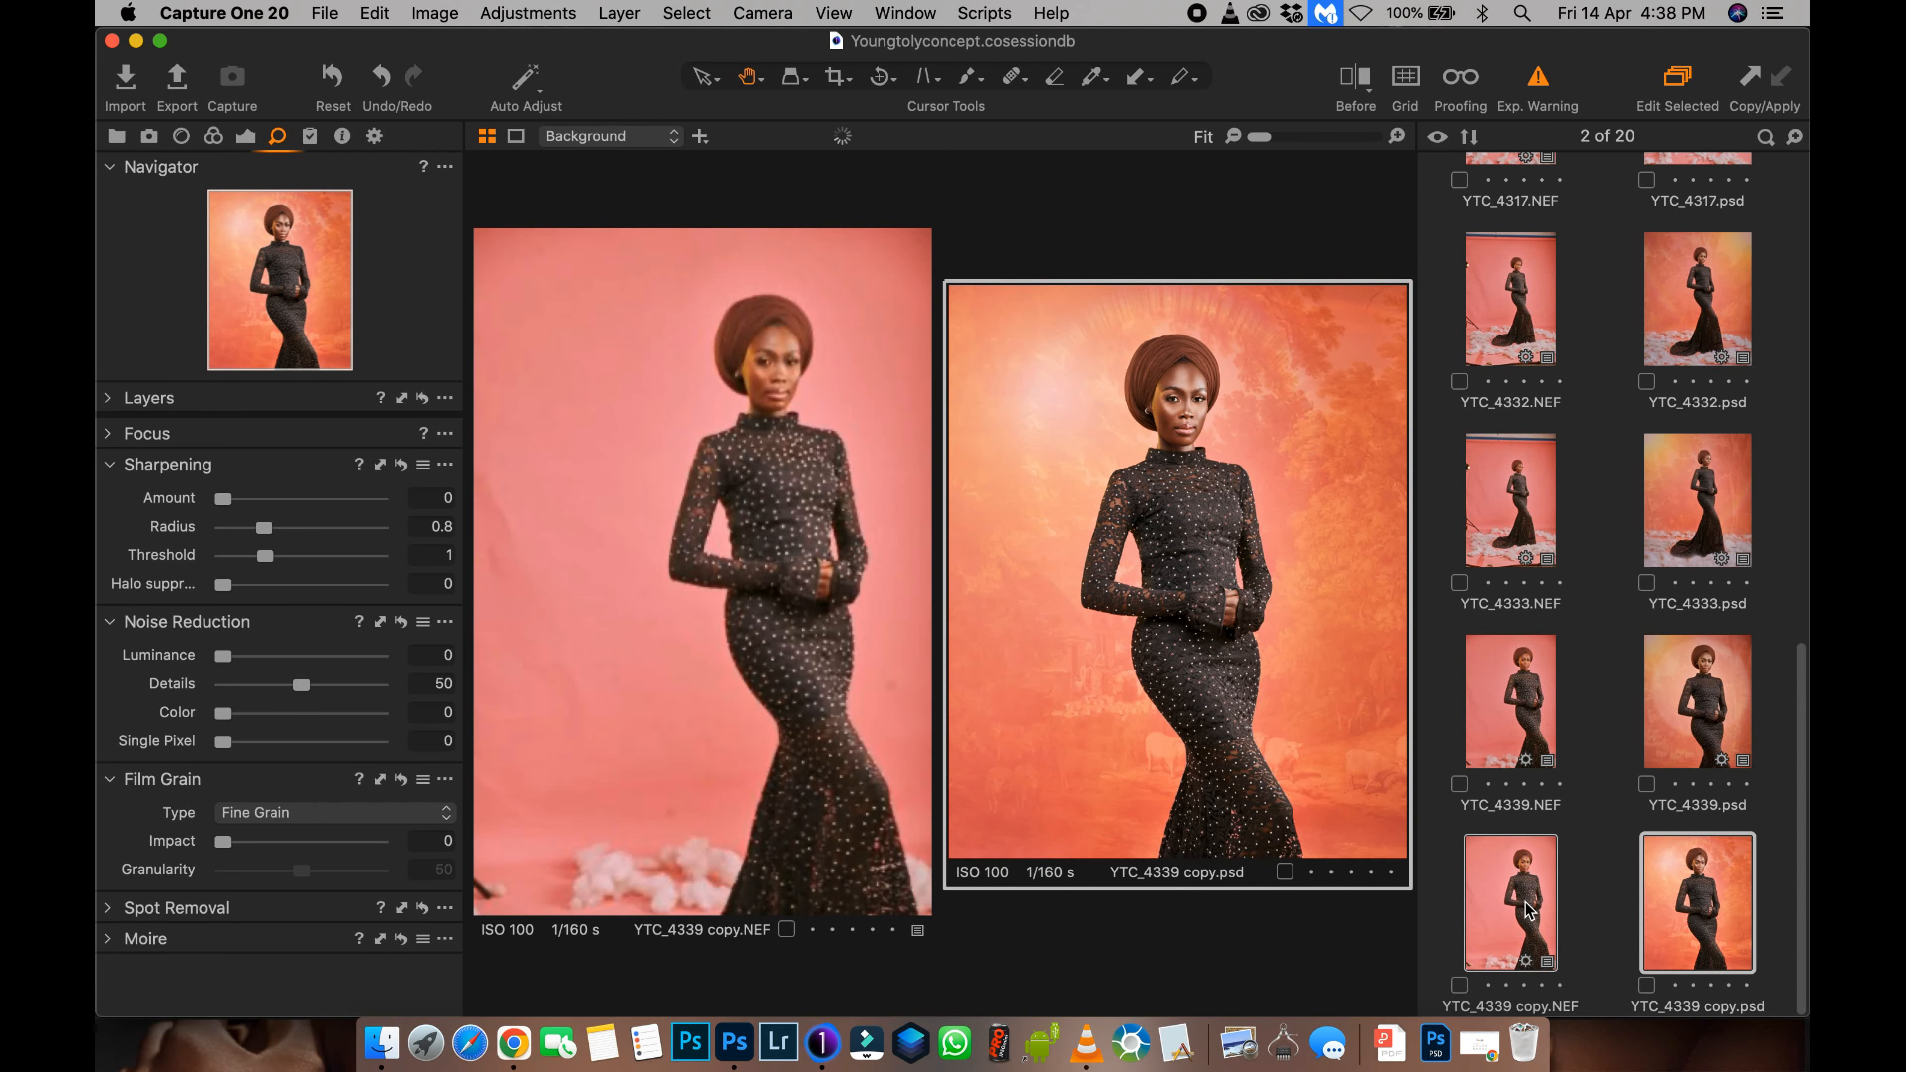
key("ctrl+super+f")
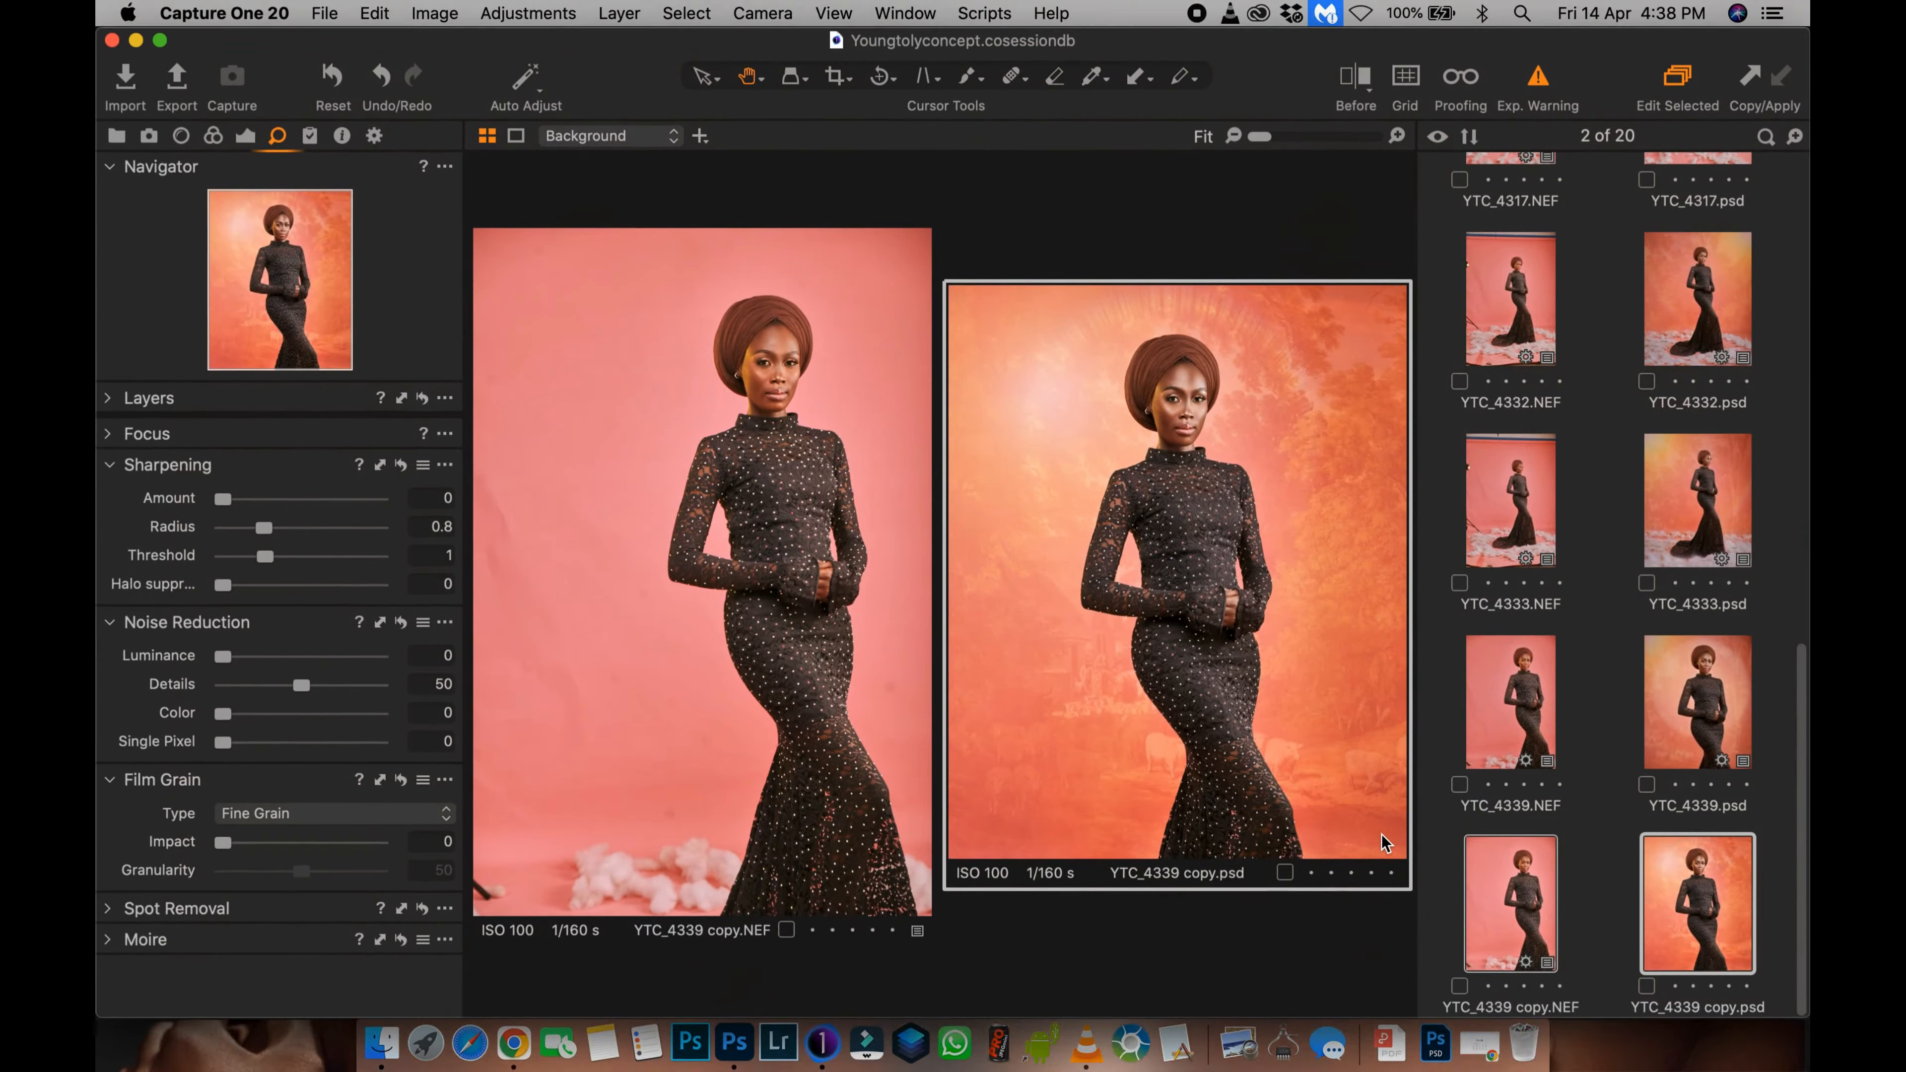
left_click(1671, 927)
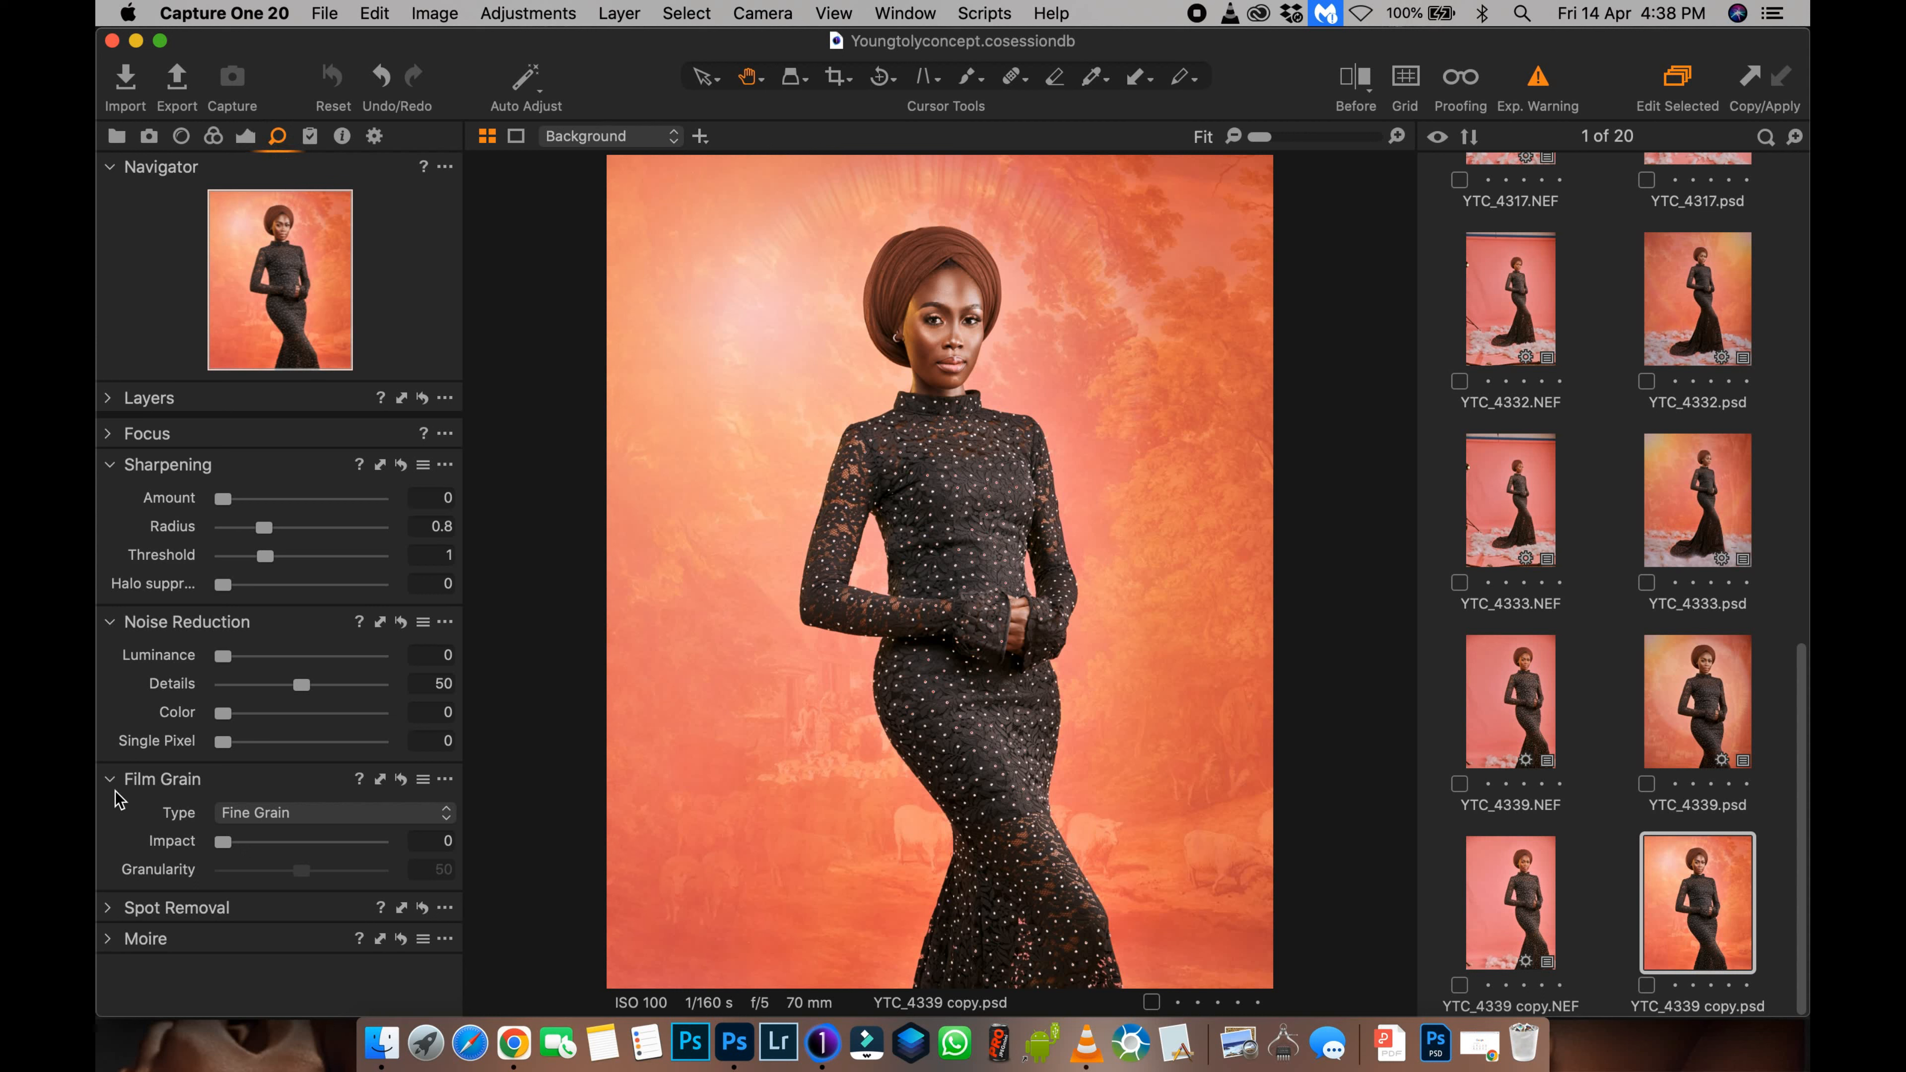
Step: Add Tabular Grain film grain to YTC_4339 copy.psd with an impact of 50
left_click(280, 814)
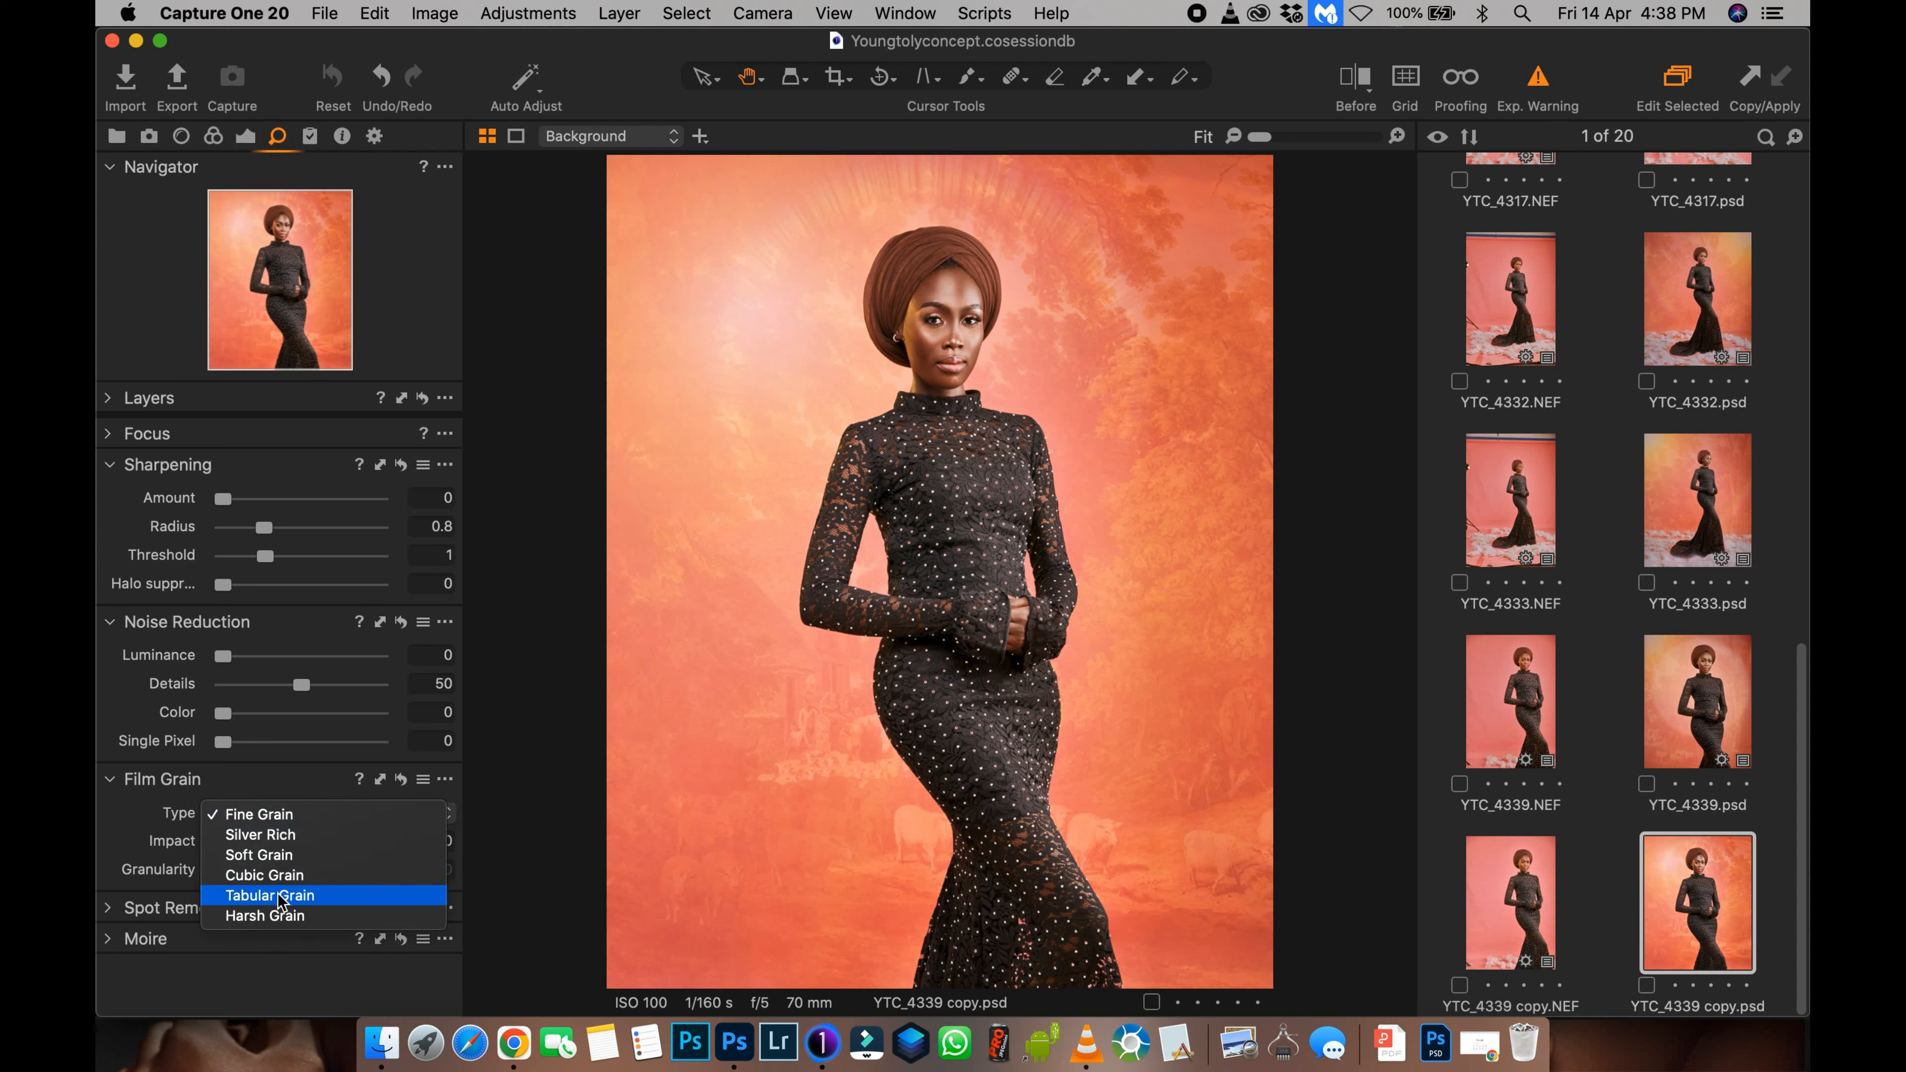
left_click(275, 893)
left_click_drag(223, 843, 268, 852)
left_click(296, 814)
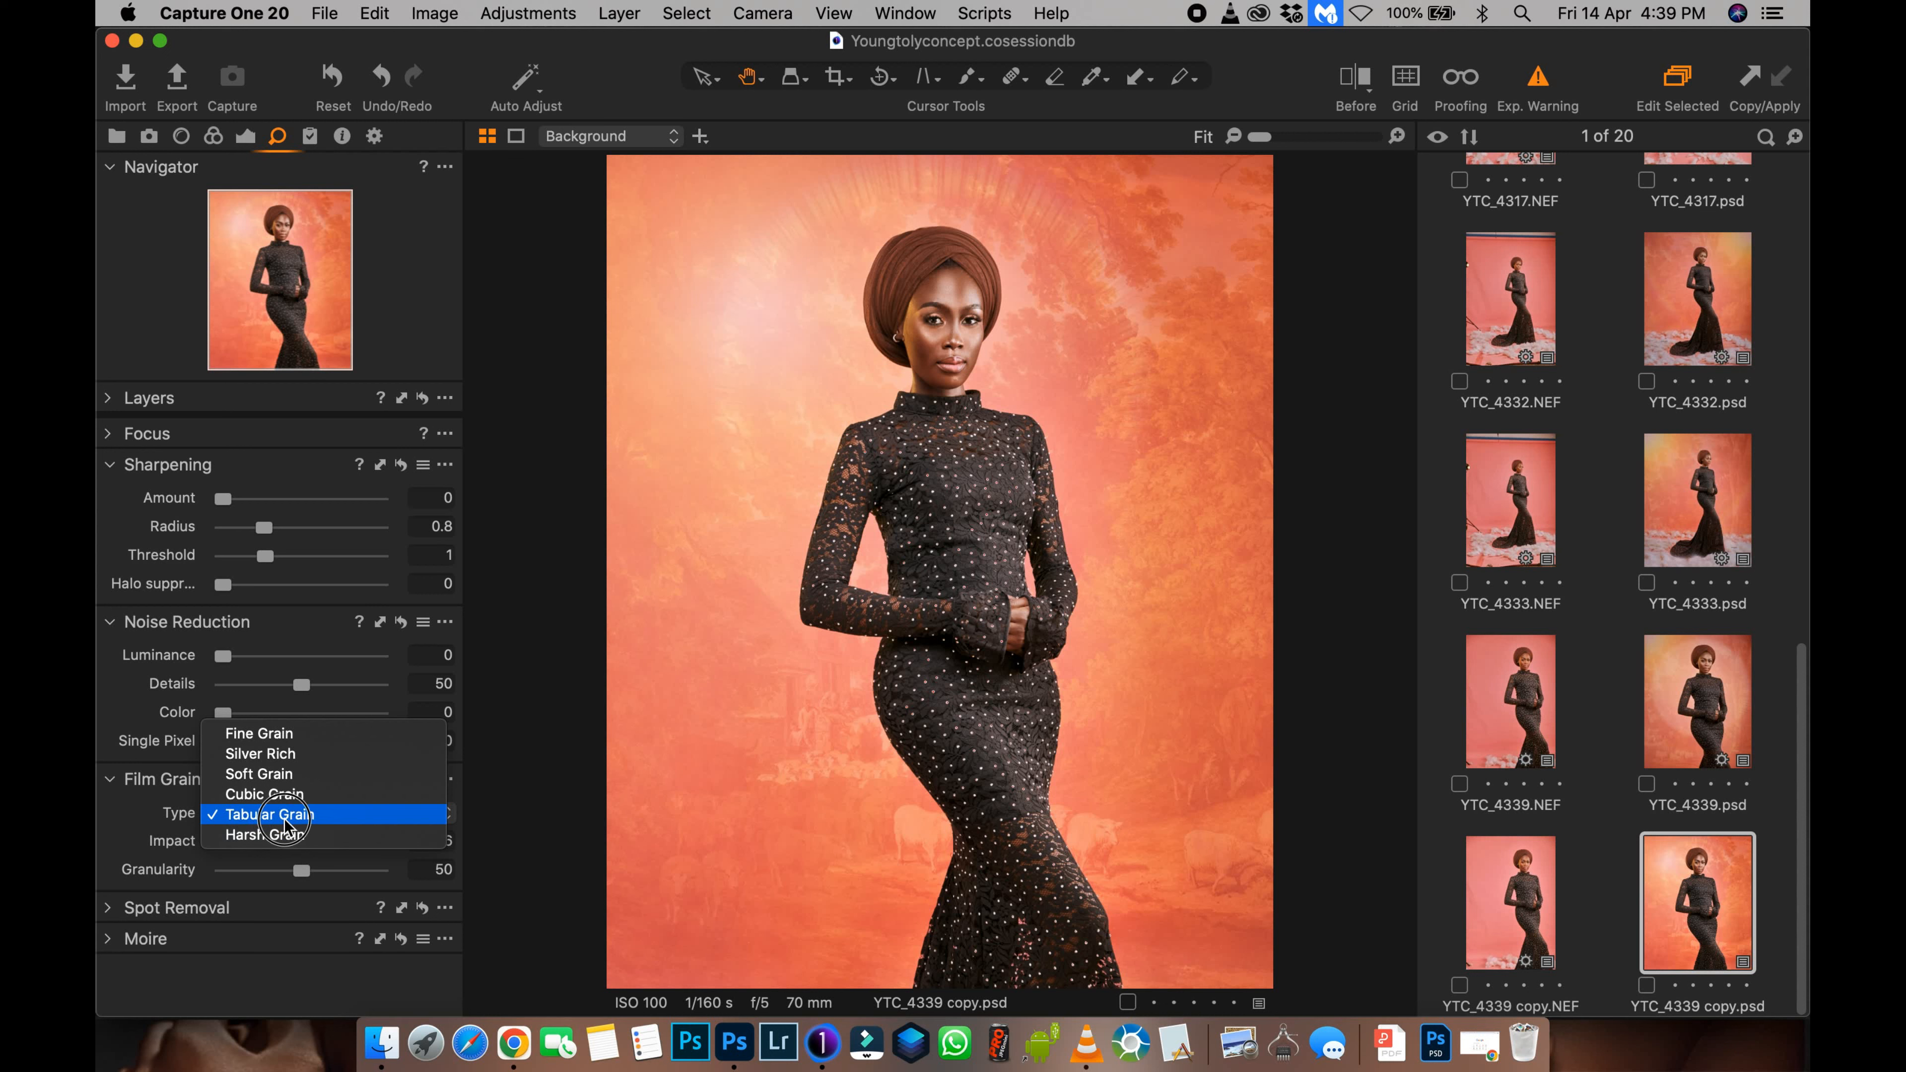
left_click(274, 814)
left_click_drag(268, 840, 278, 842)
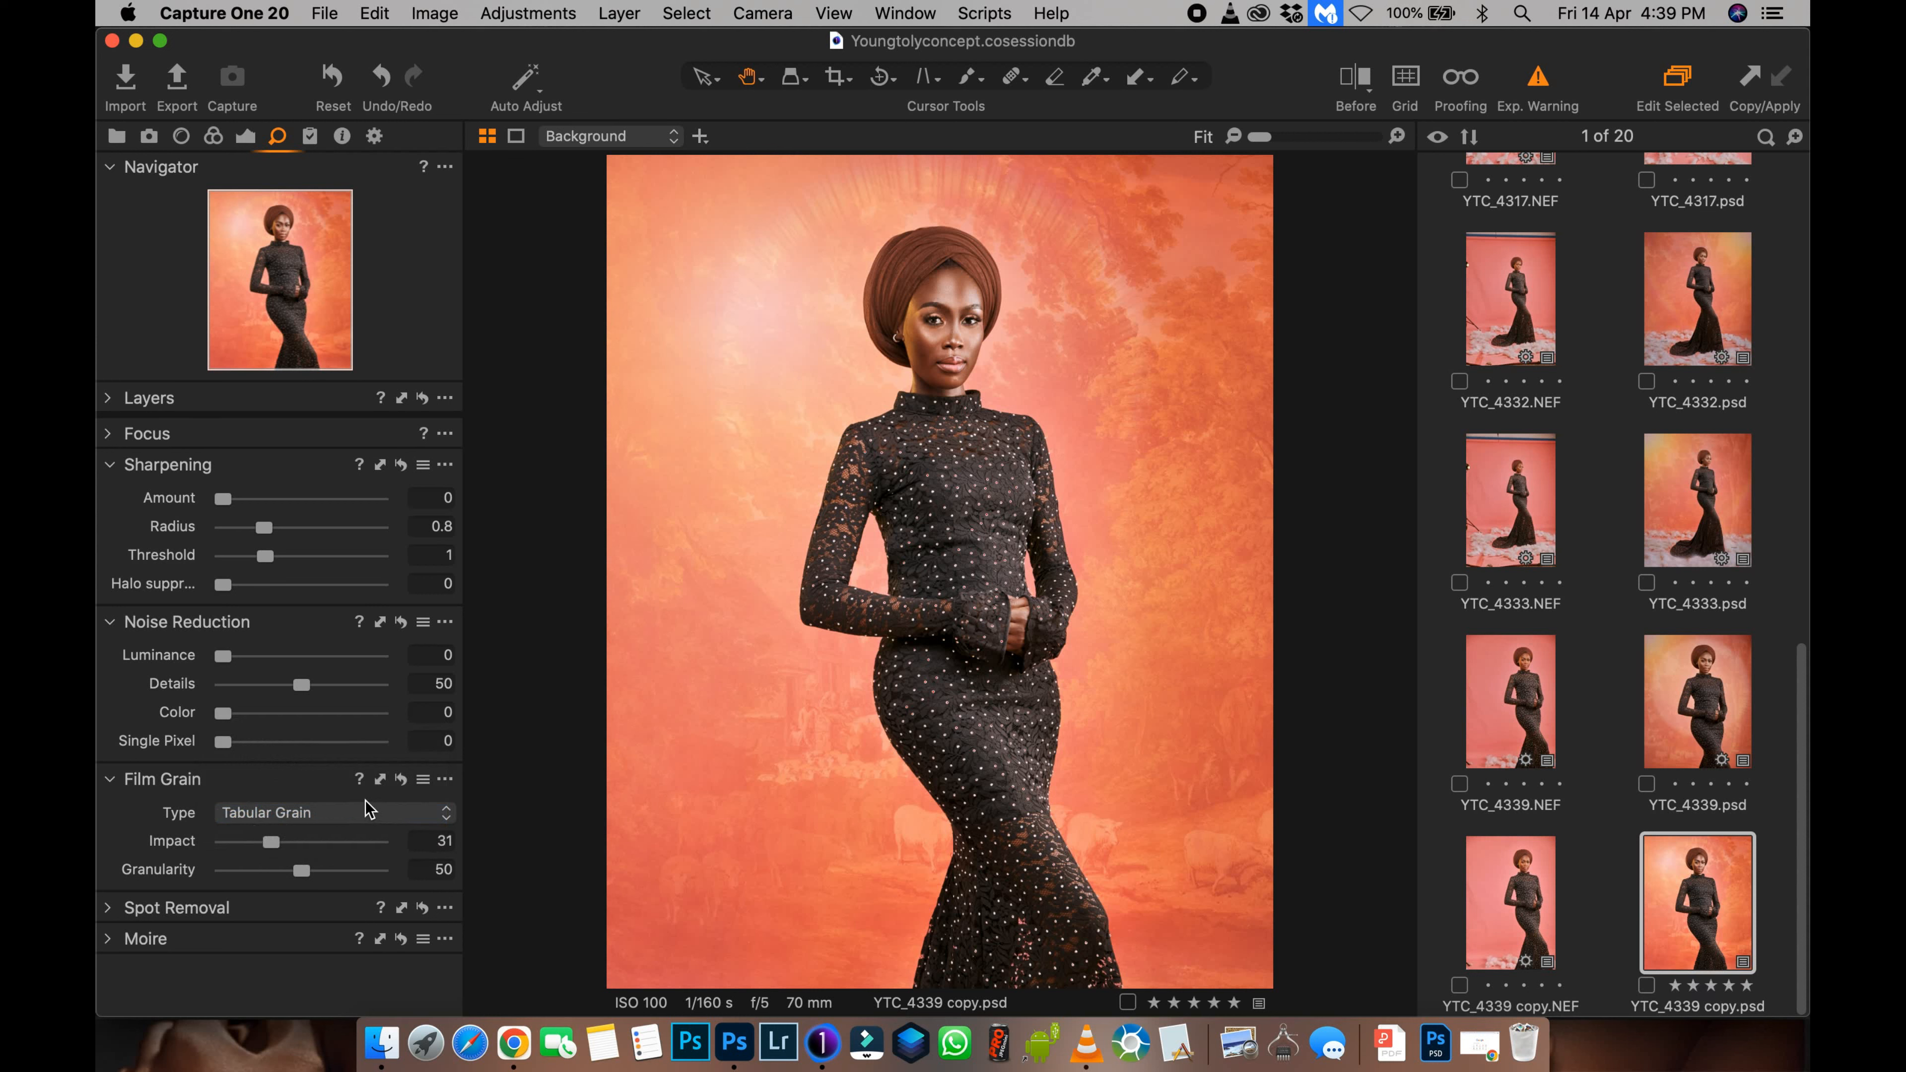
left_click(429, 841)
type("50")
key("Return")
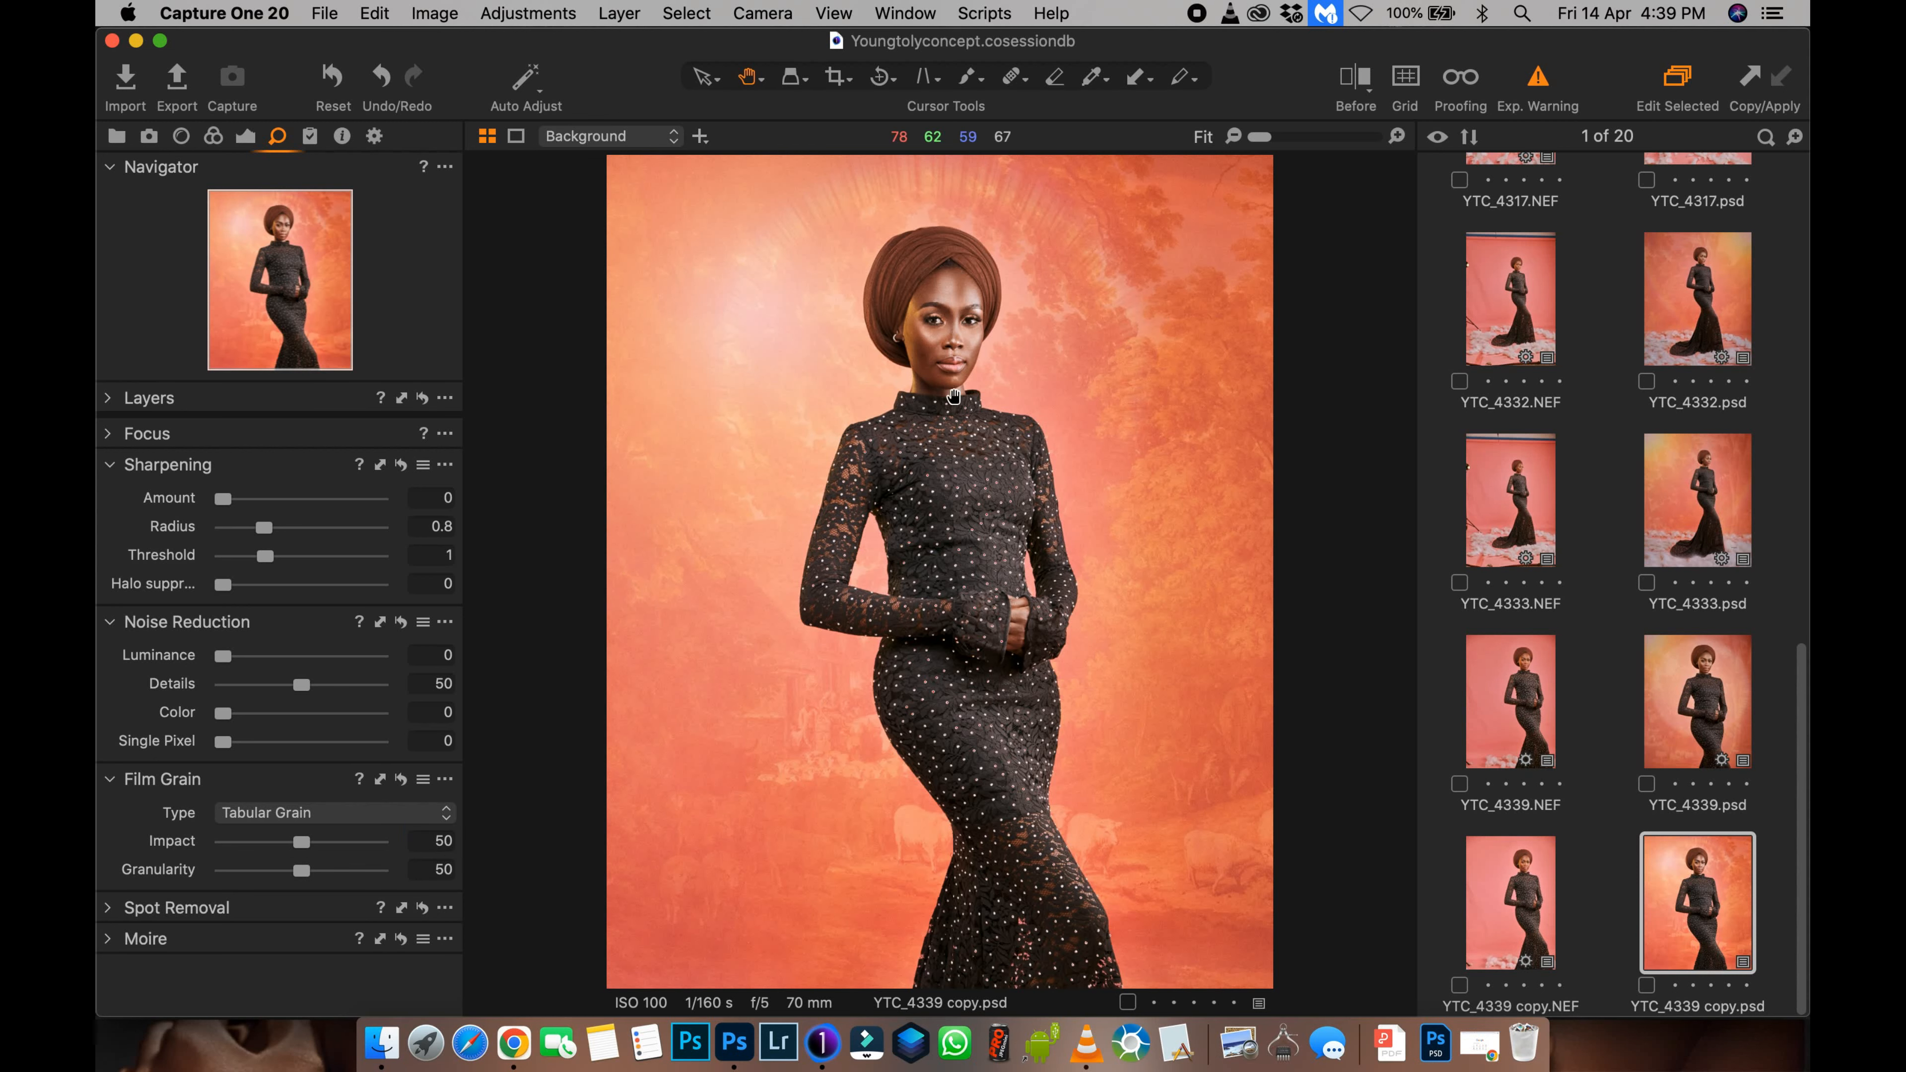
left_click(957, 401)
left_click(968, 459)
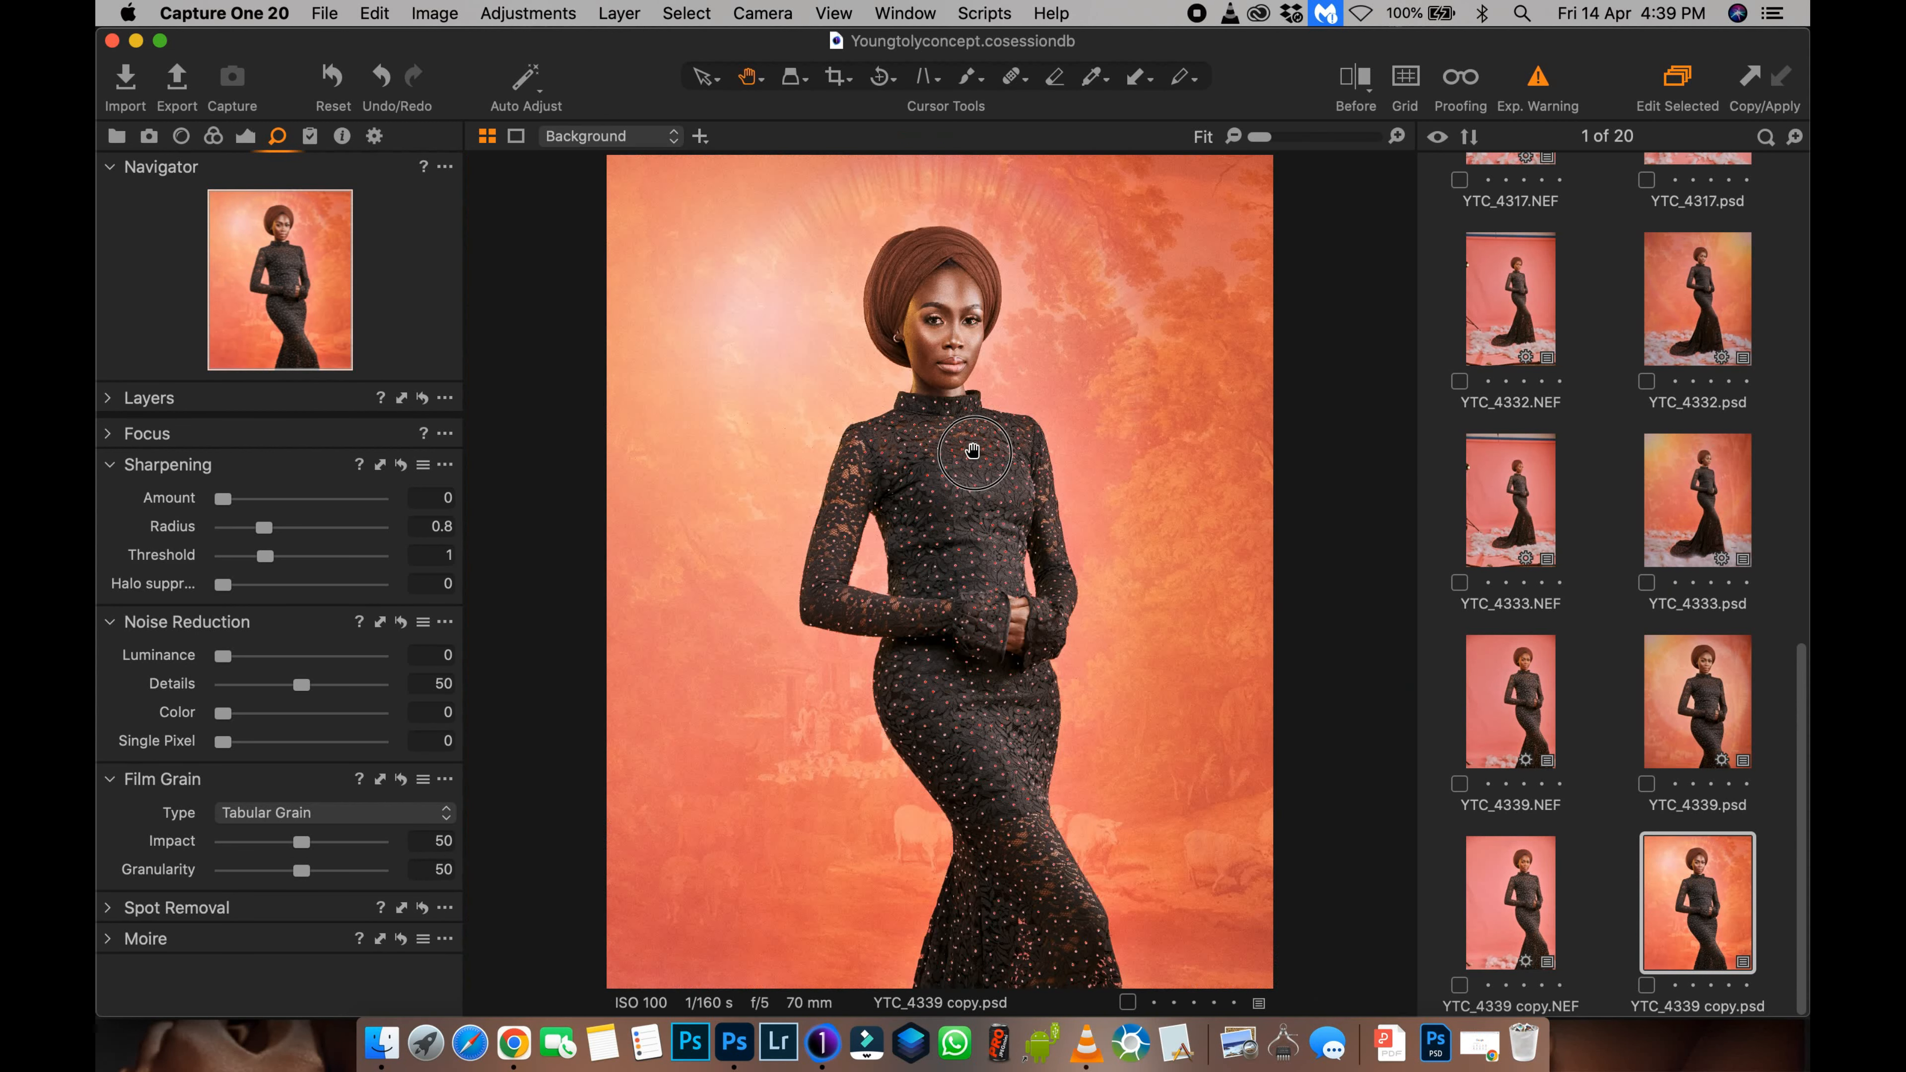
Step: Darken the portrait's edges with a slight negative vignette using the Elliptic on Crop method
left_click(245, 137)
left_click_drag(460, 466, 459, 808)
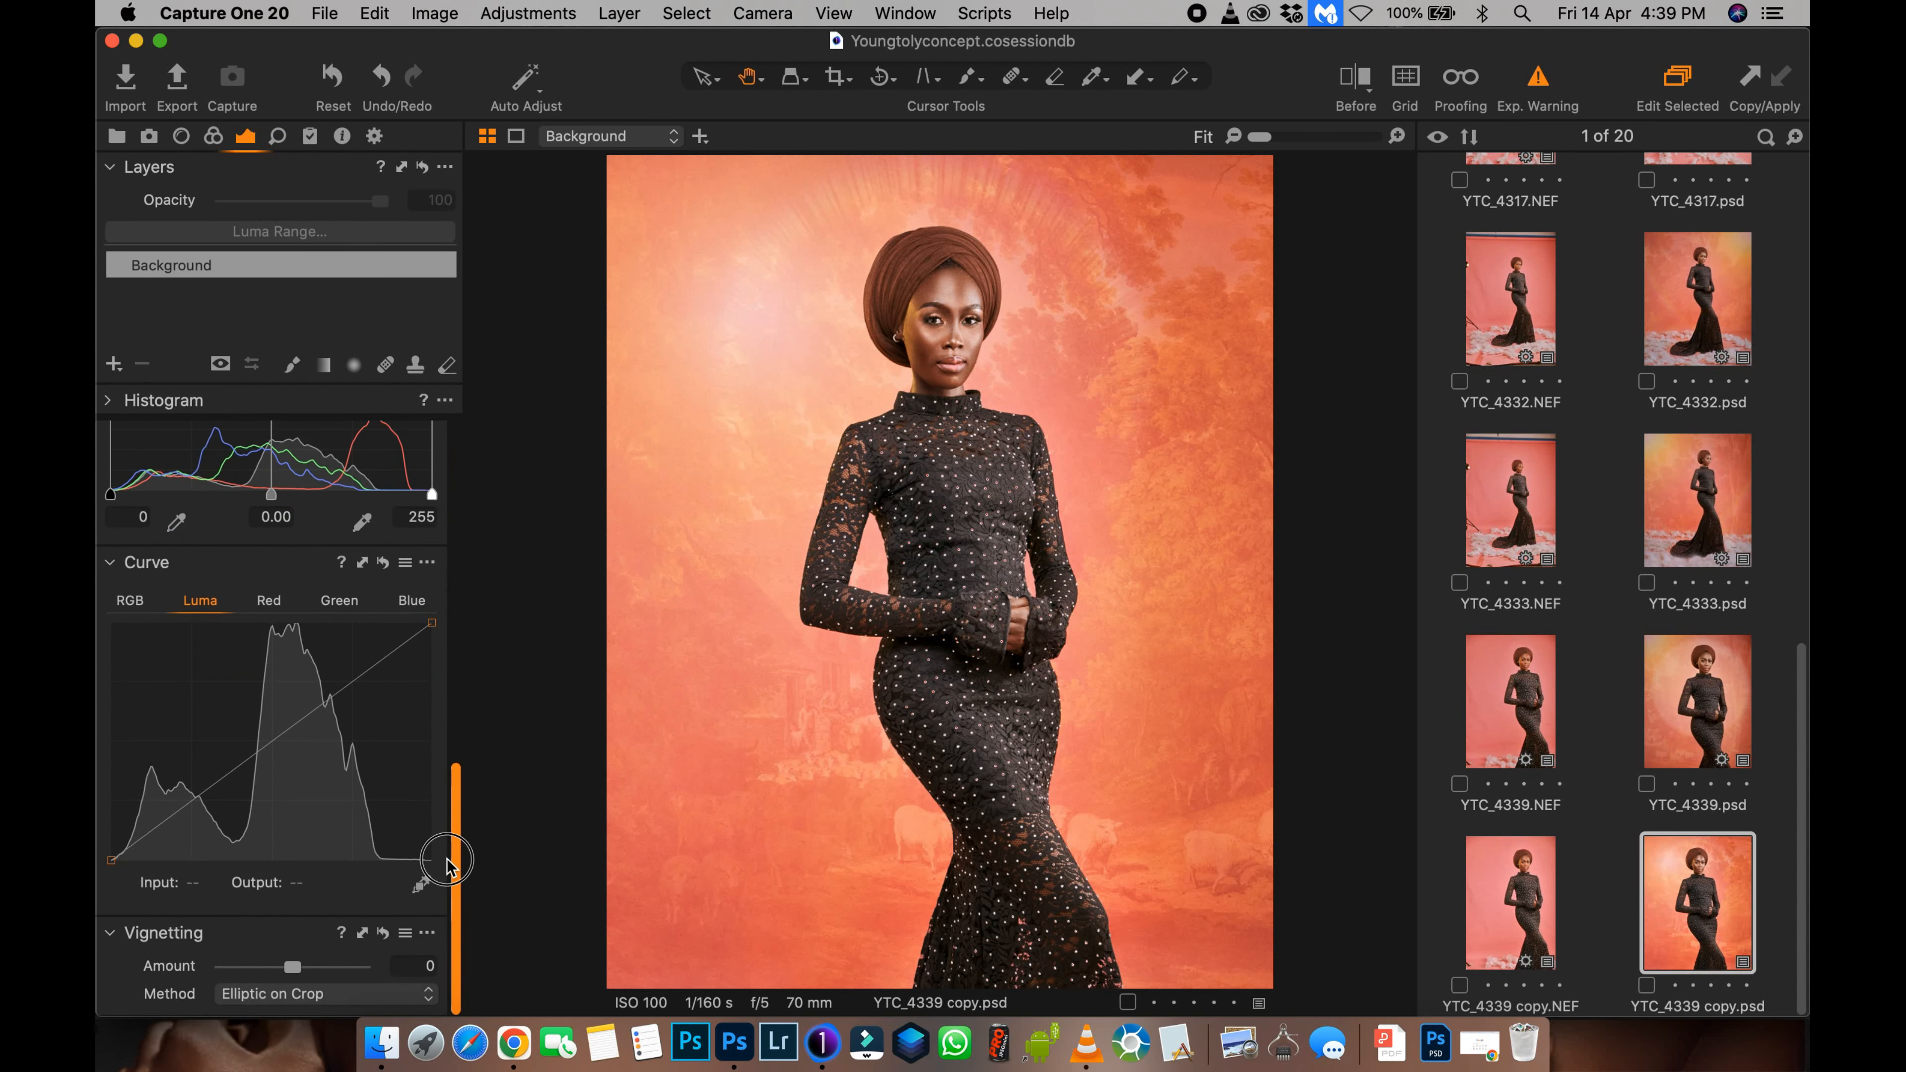
left_click(278, 973)
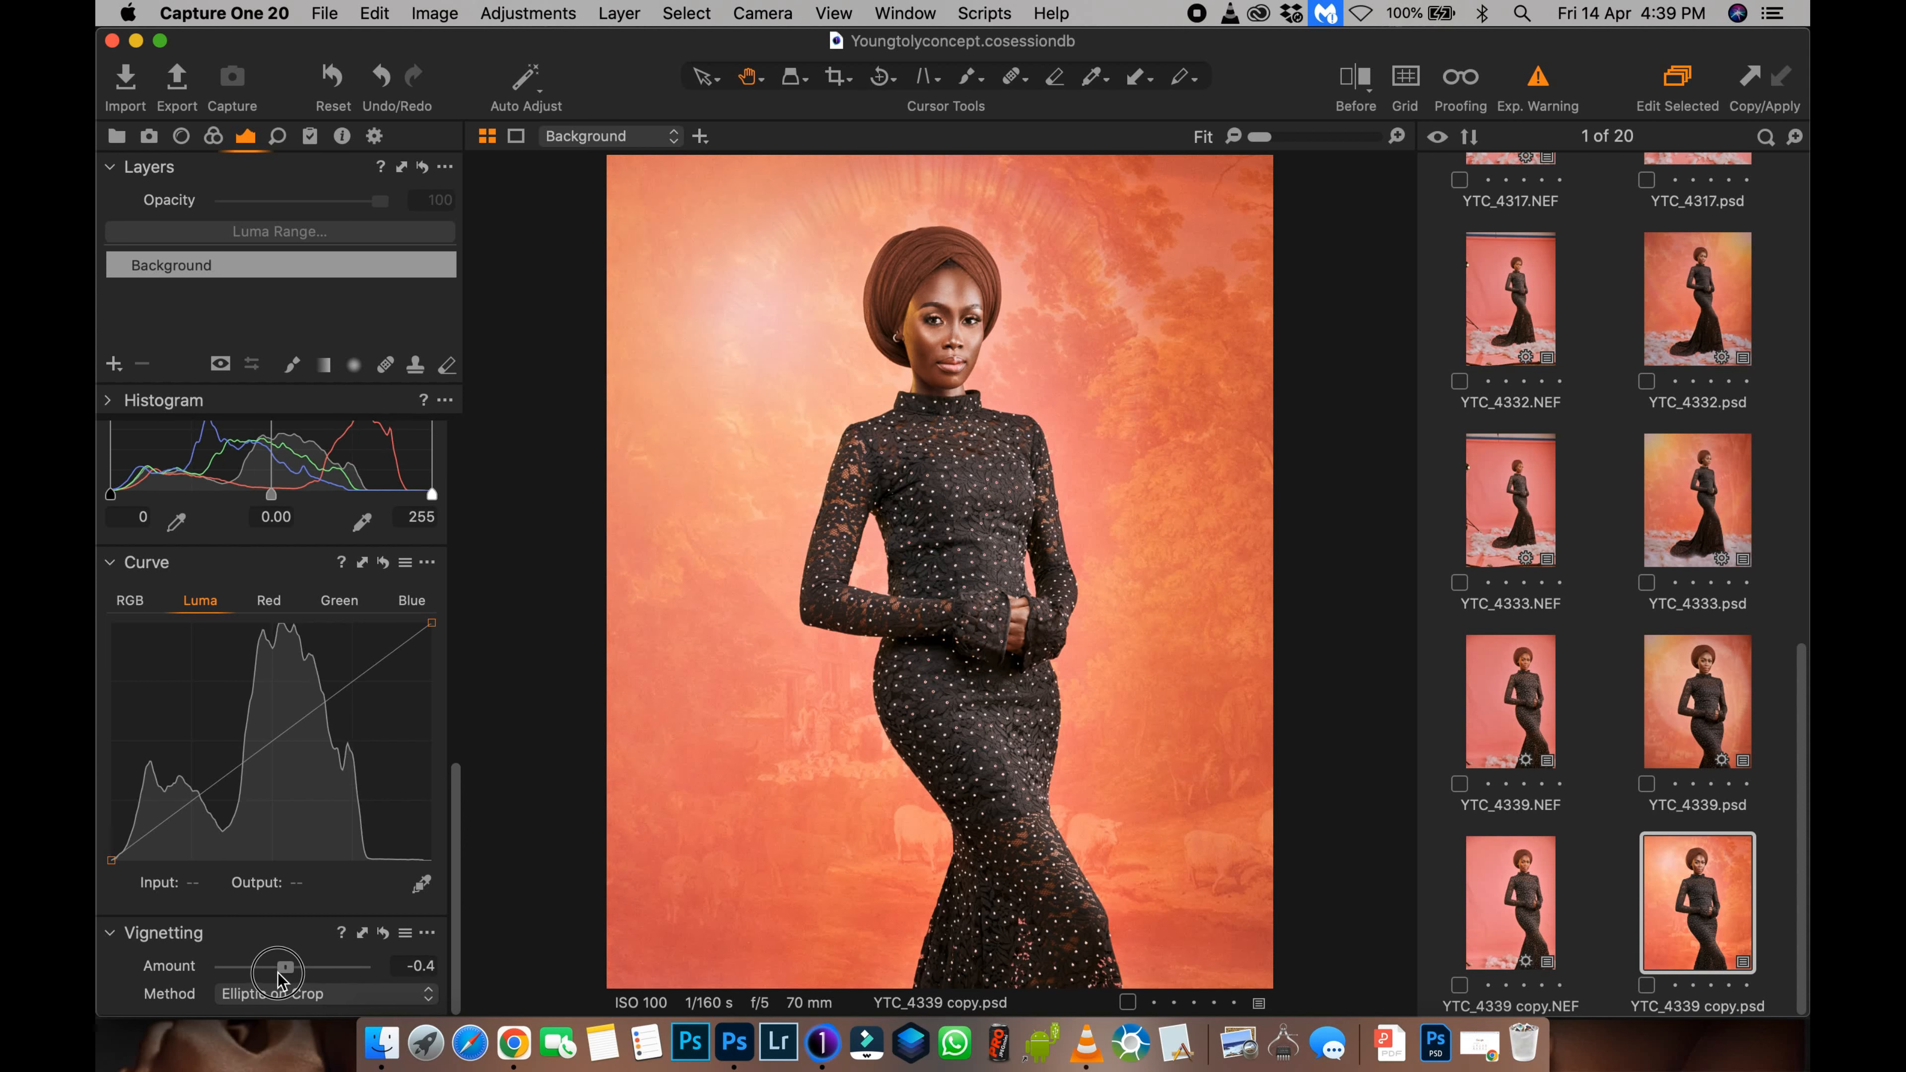
left_click_drag(278, 974, 280, 982)
left_click_drag(458, 915, 520, 557)
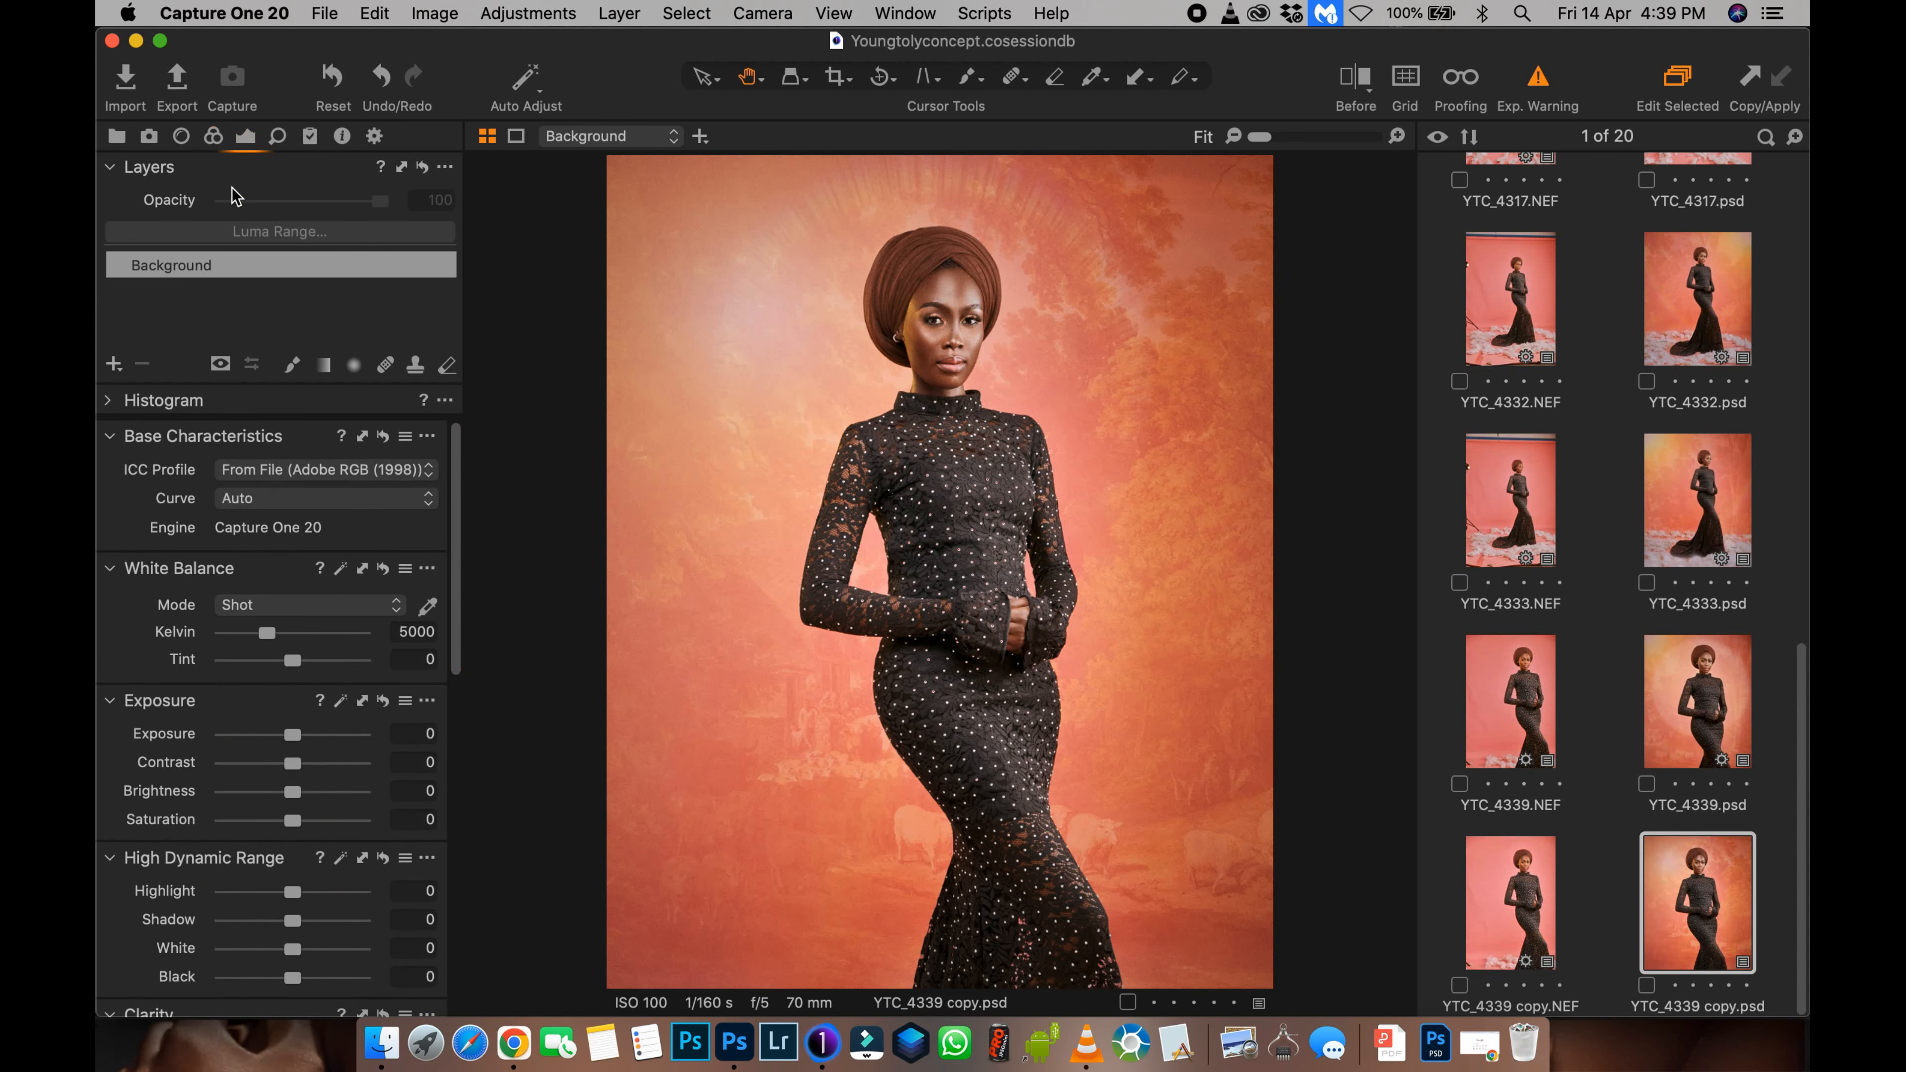
Step: Slightly lower the lightness of the portrait's highlights with Color Balance
left_click(213, 136)
left_click_drag(457, 634, 456, 735)
left_click_drag(420, 818, 424, 840)
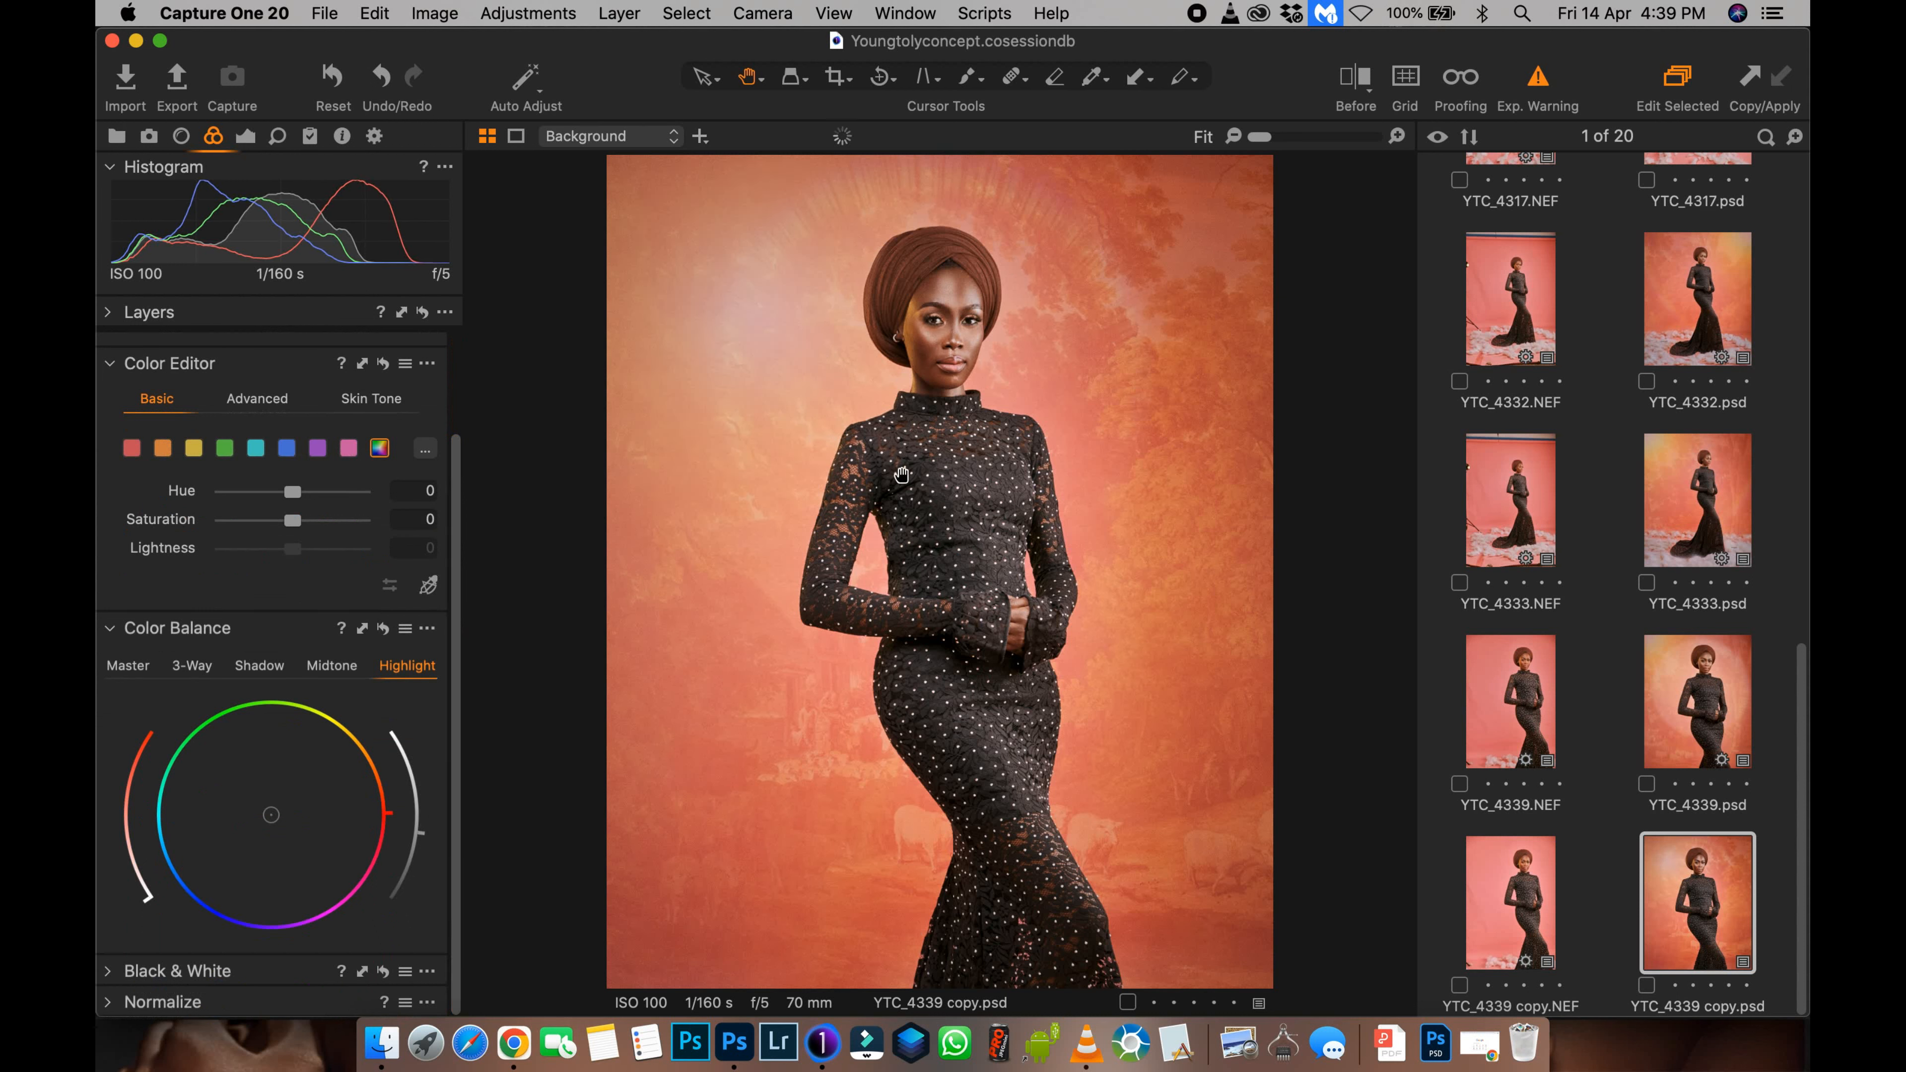
Step: Compare the unadjusted and adjusted versions of YTC_4339 copy.psd, ending on the adjusted one
left_click(976, 504)
left_click(972, 507)
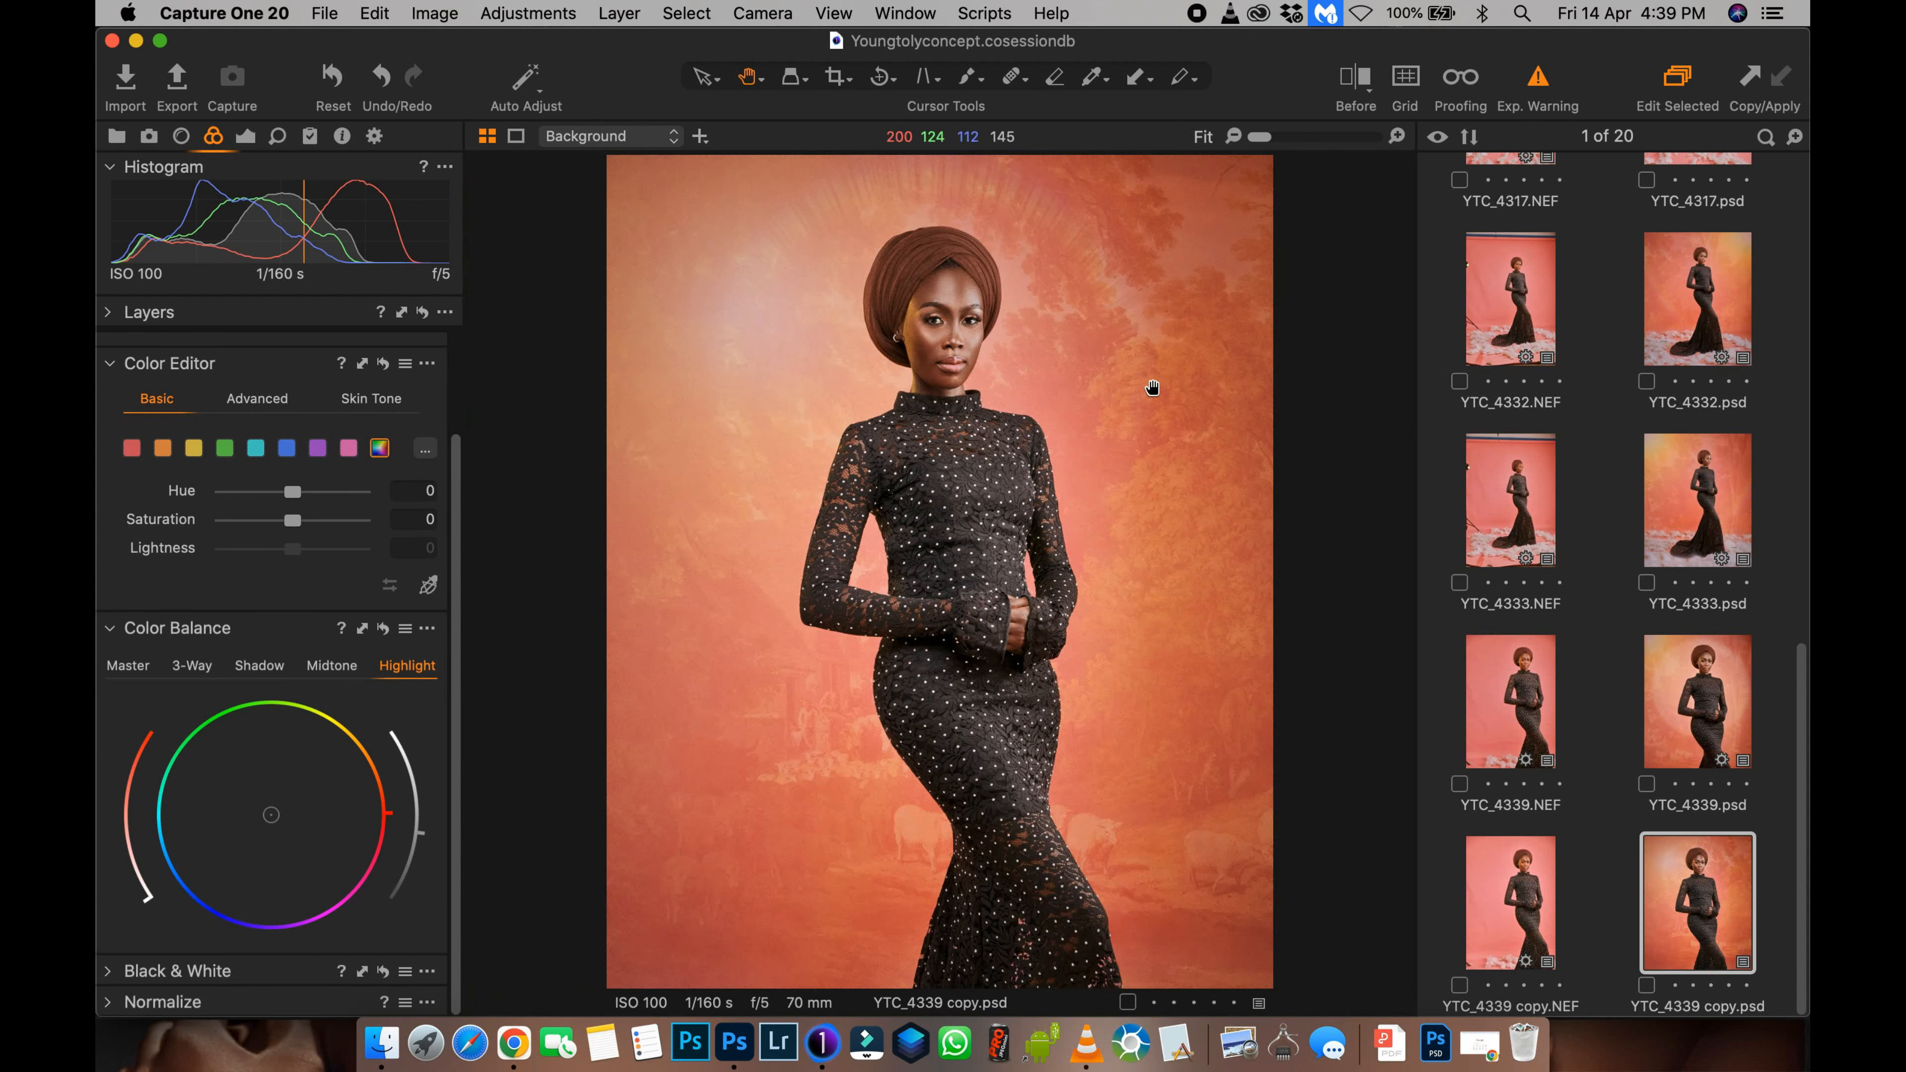
left_click(1358, 78)
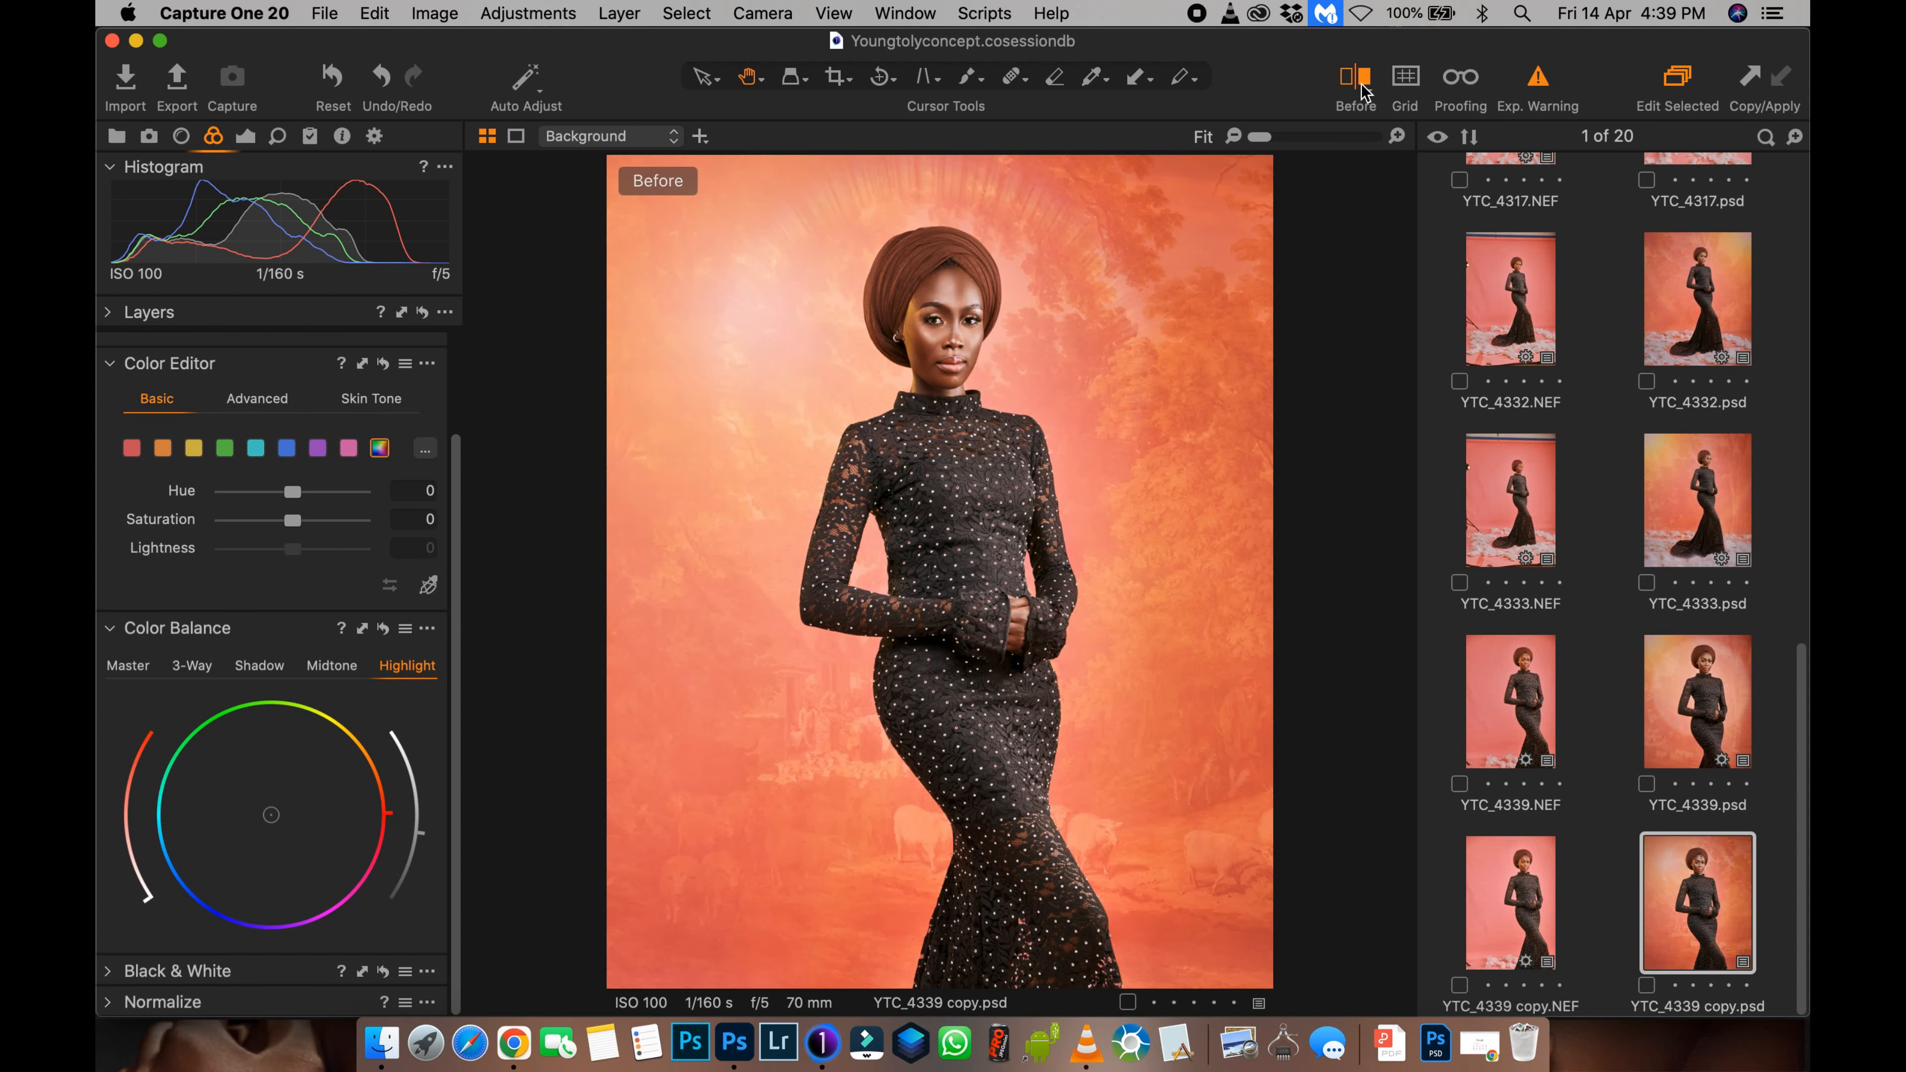
left_click(1360, 82)
left_click(1357, 83)
left_click(1358, 88)
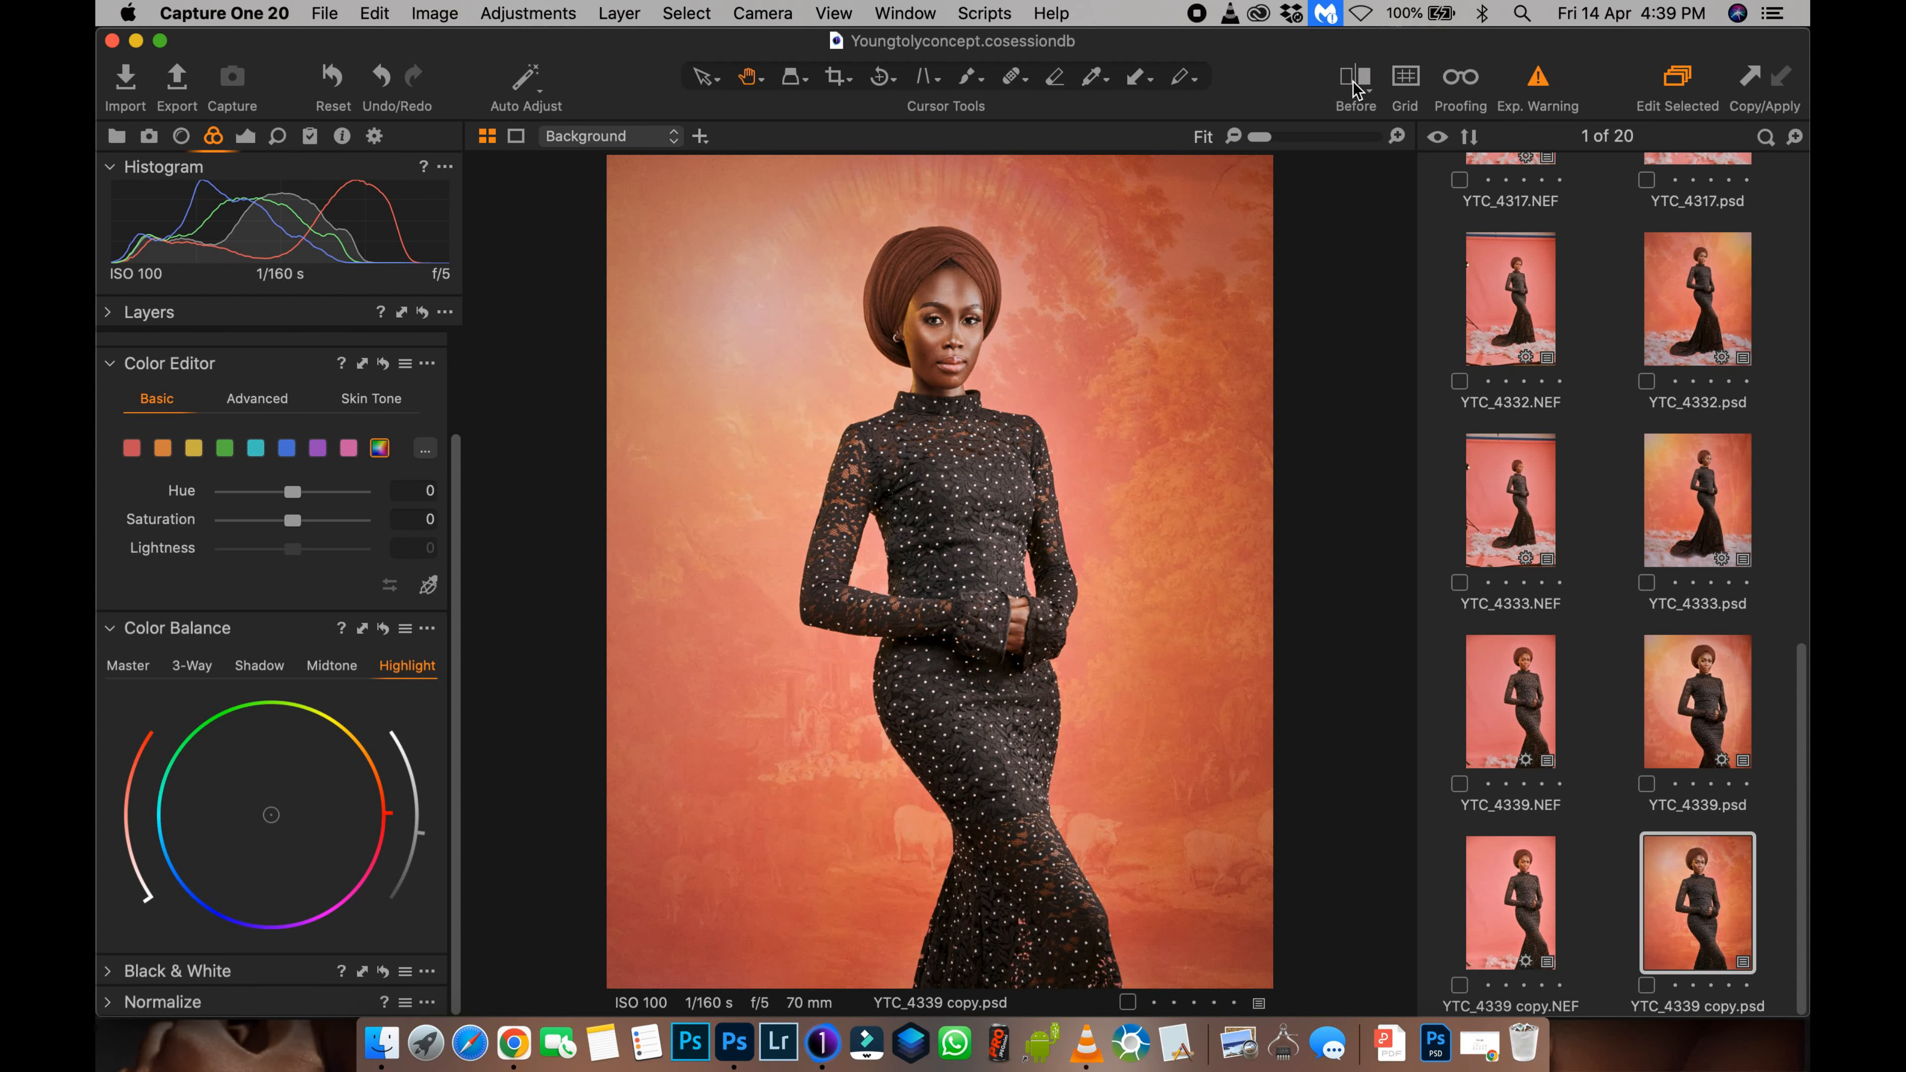
left_click_drag(456, 544, 458, 383)
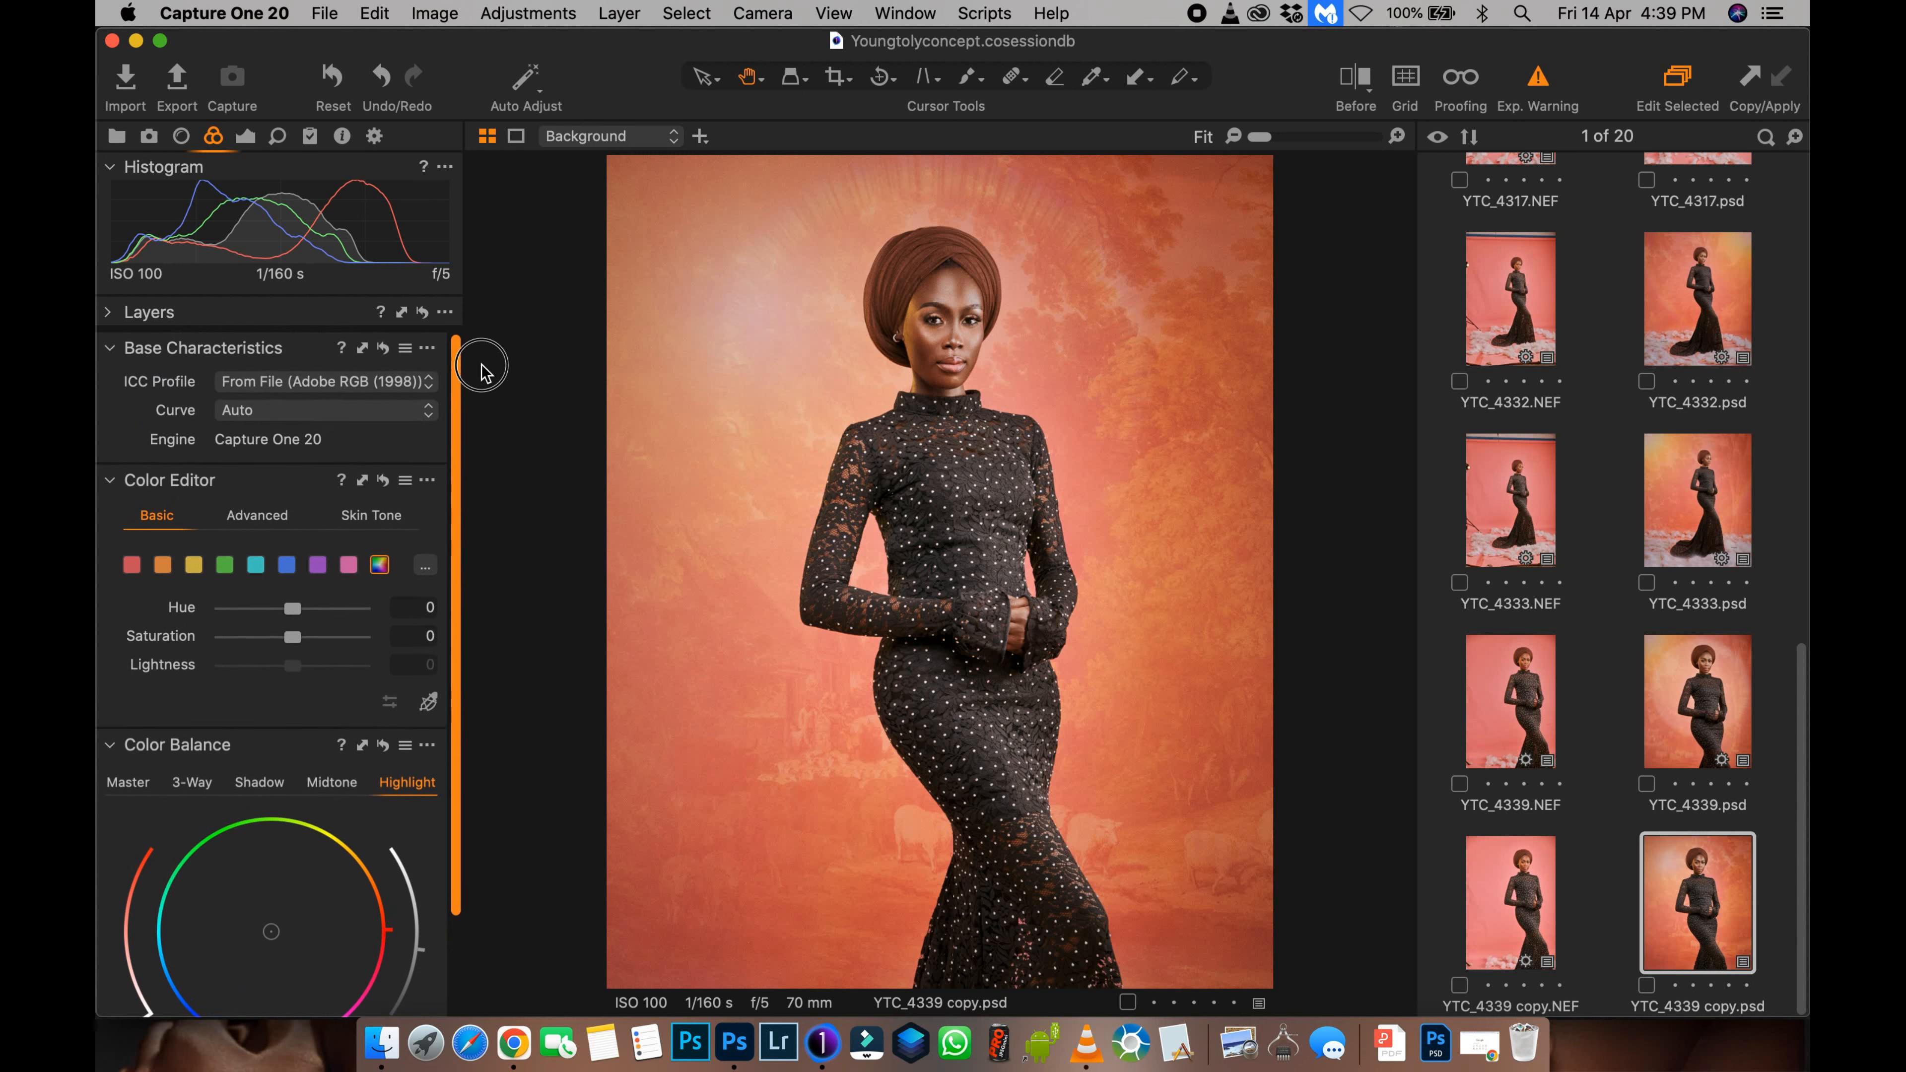
left_click(233, 141)
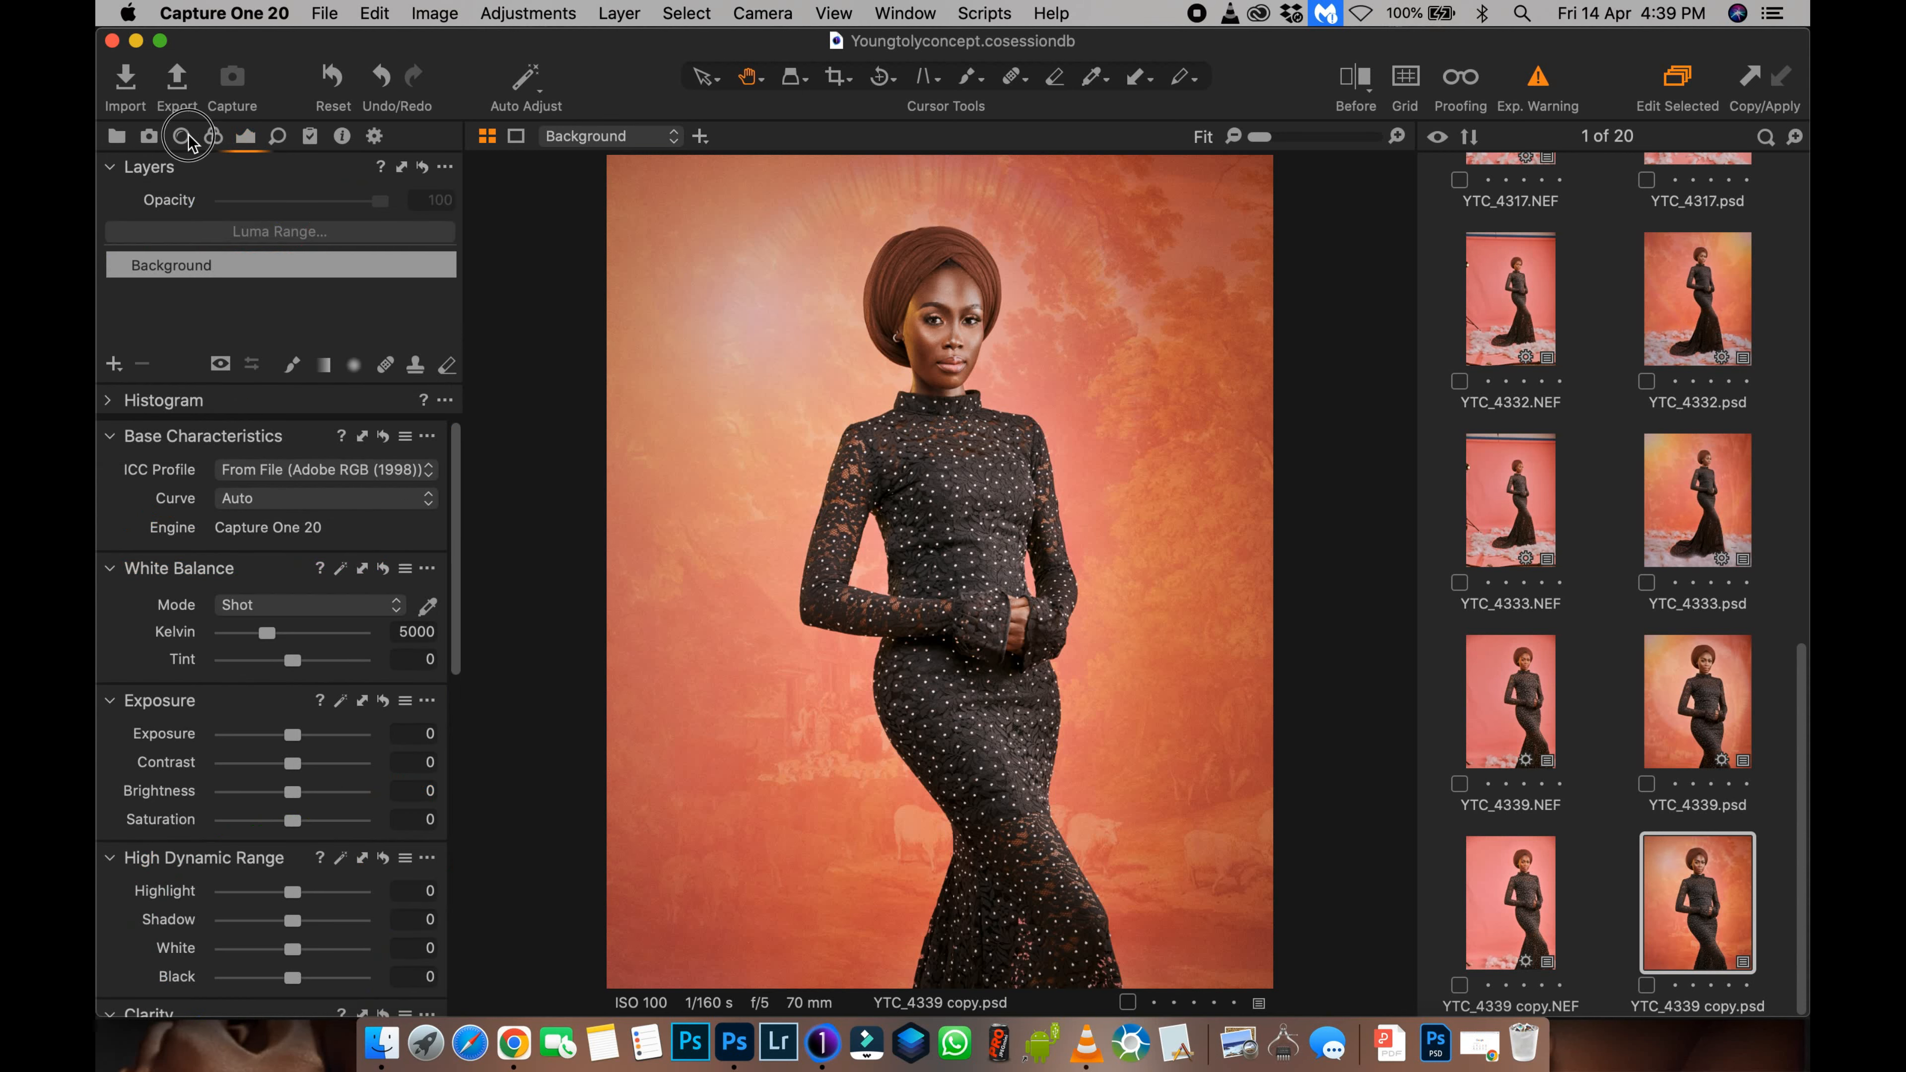
left_click(181, 137)
left_click(206, 139)
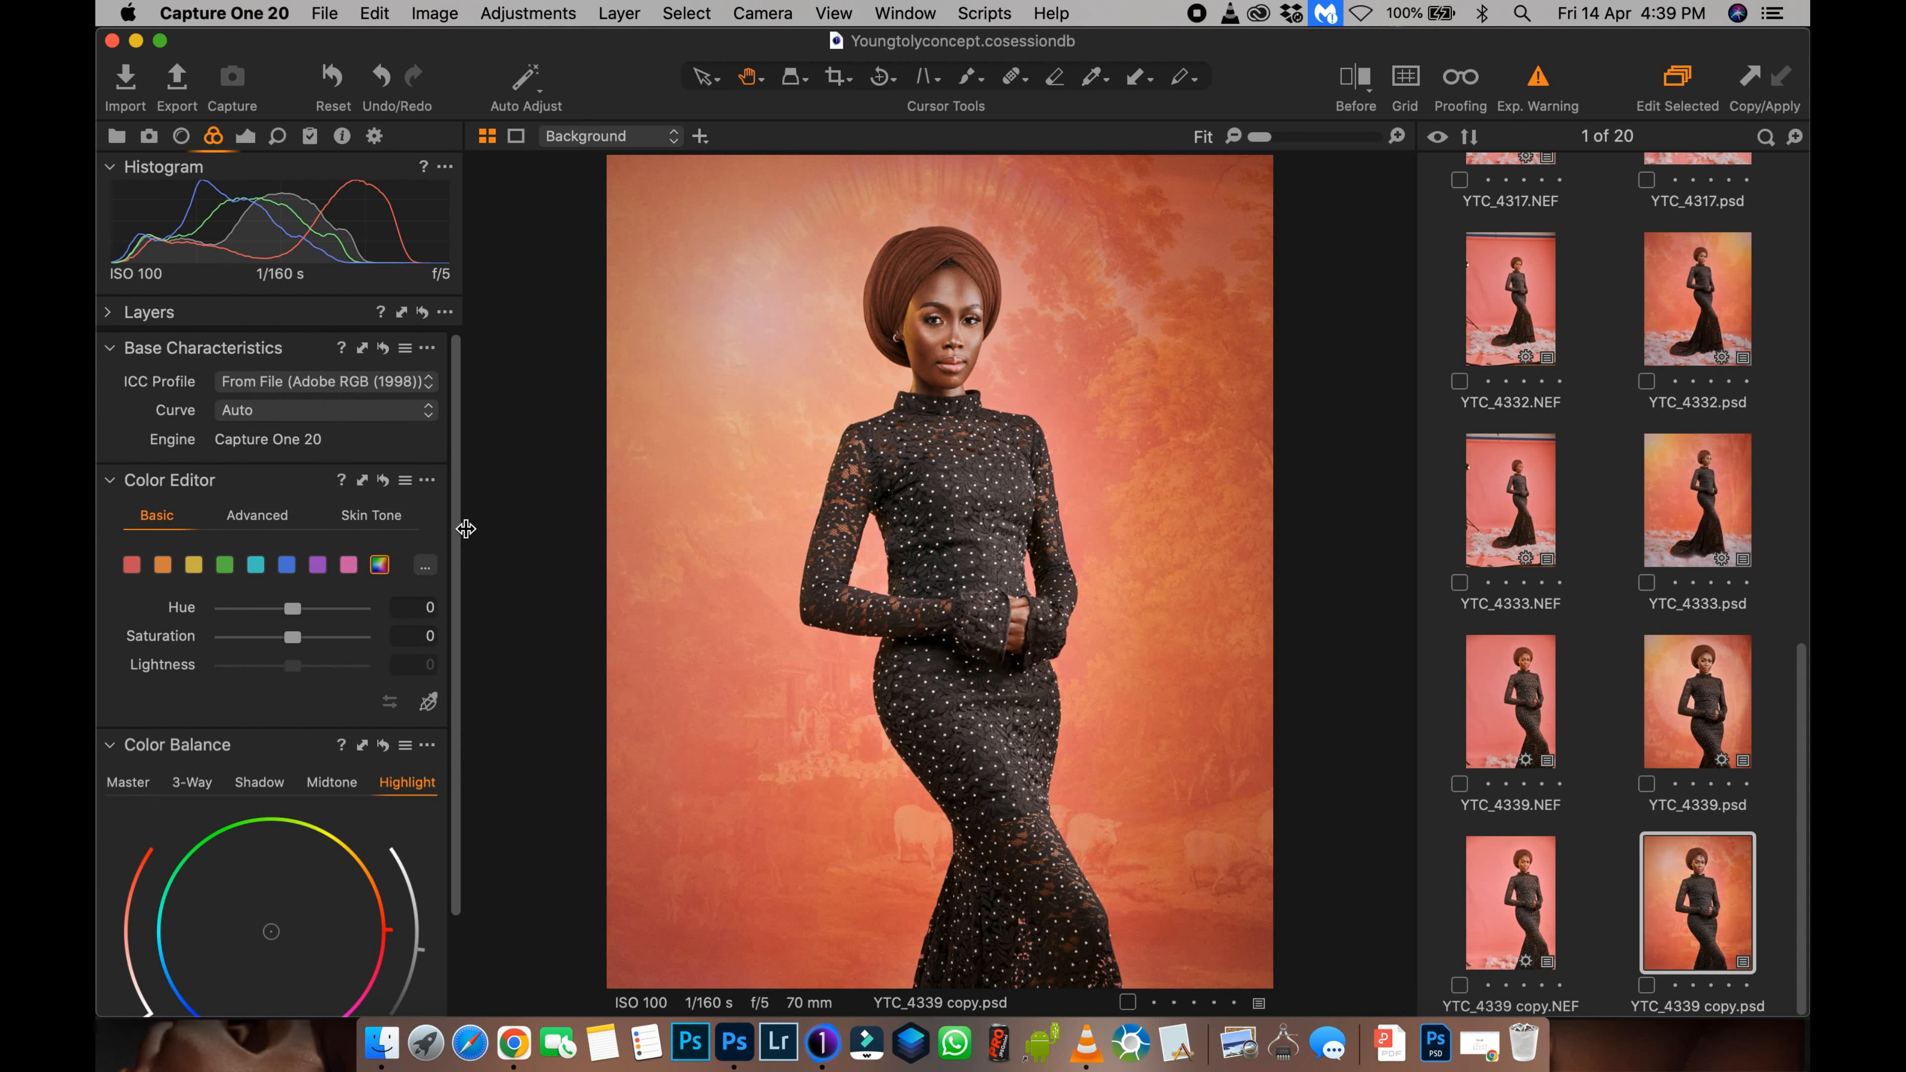
left_click_drag(457, 532, 459, 659)
left_click(258, 668)
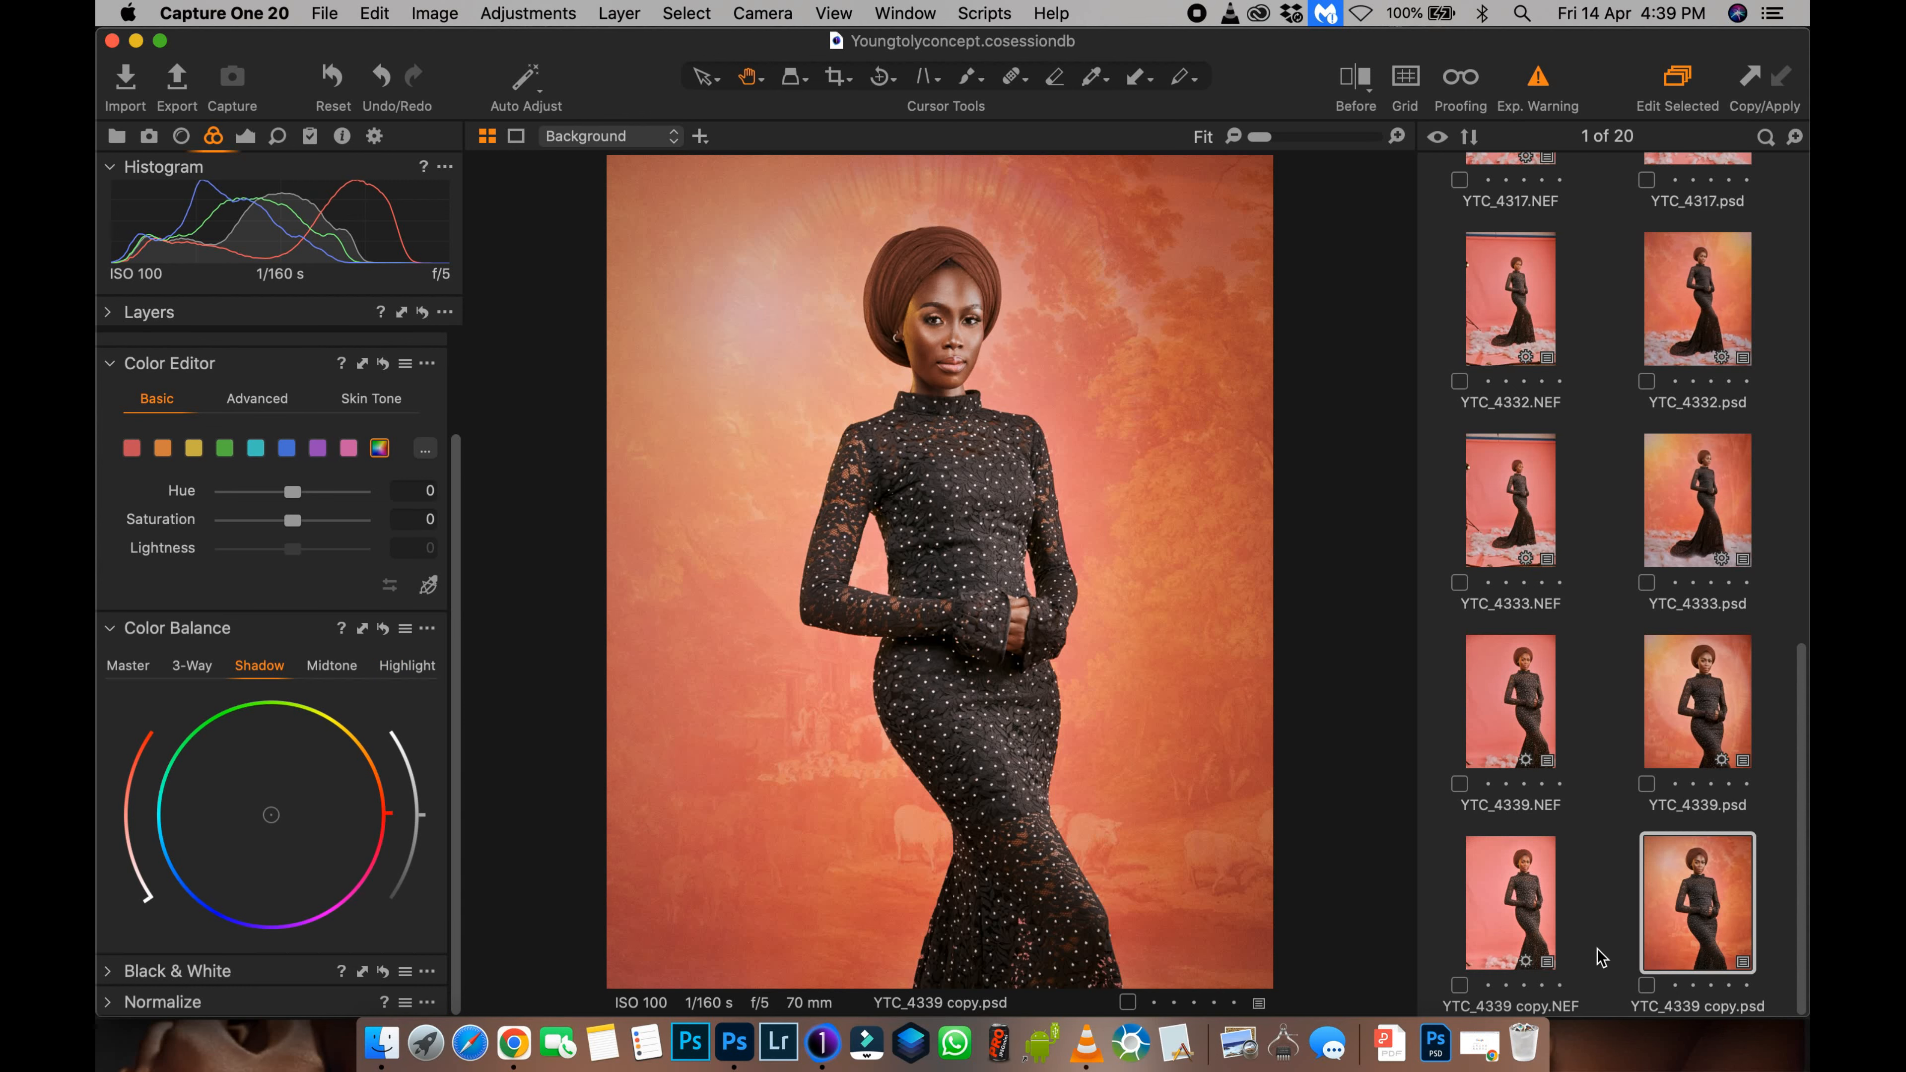
Step: View the finished portrait full screen
key("f")
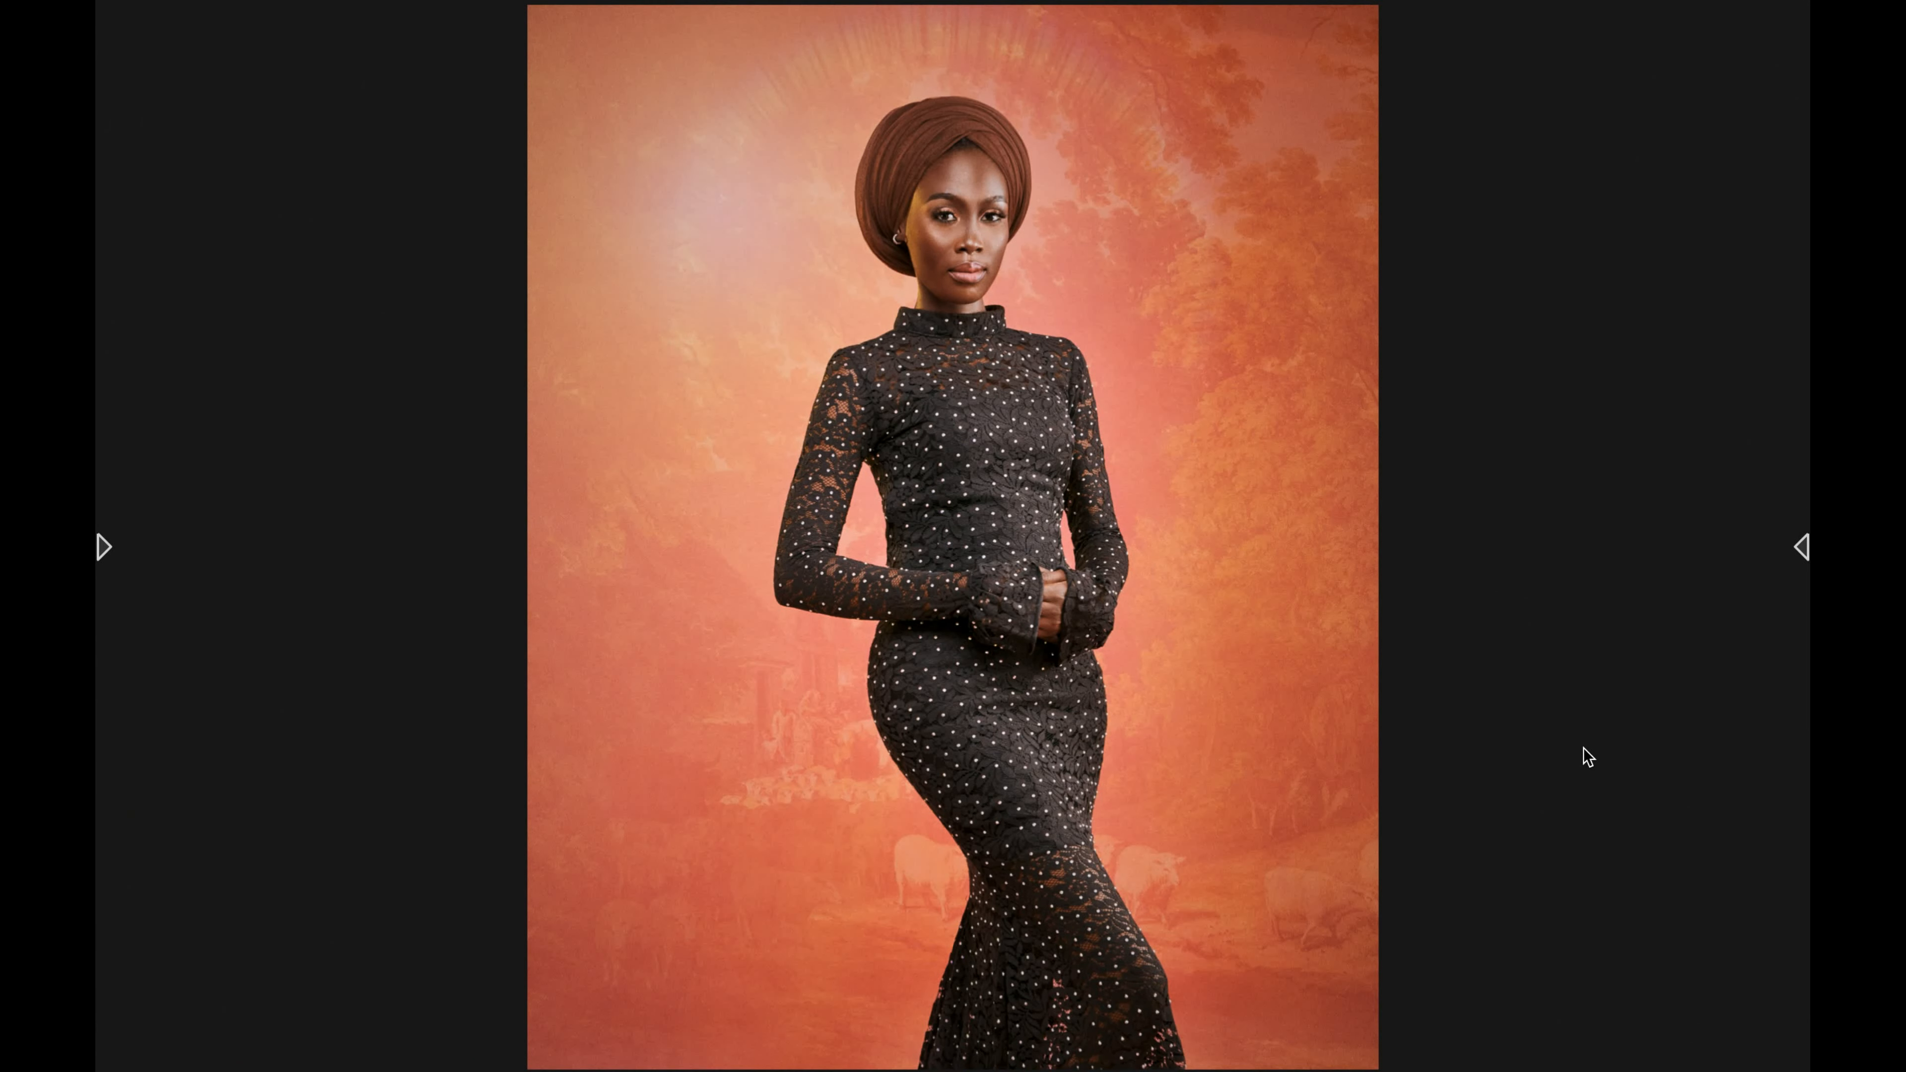